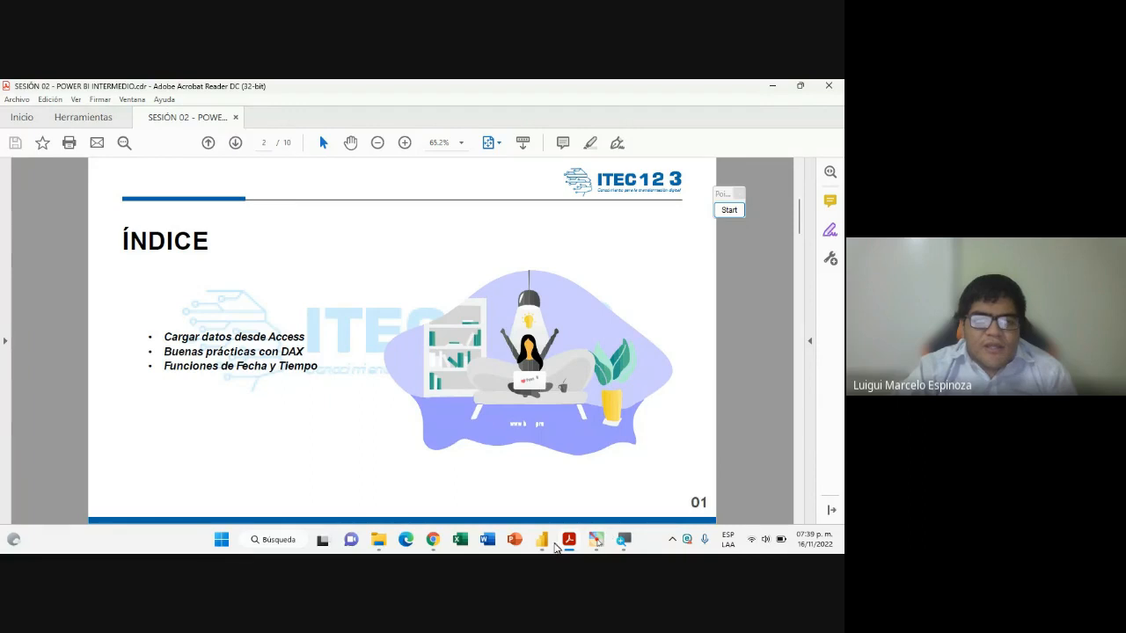
Switch to Power BI Desktop and collapse the Visualizaciones pane
click(545, 546)
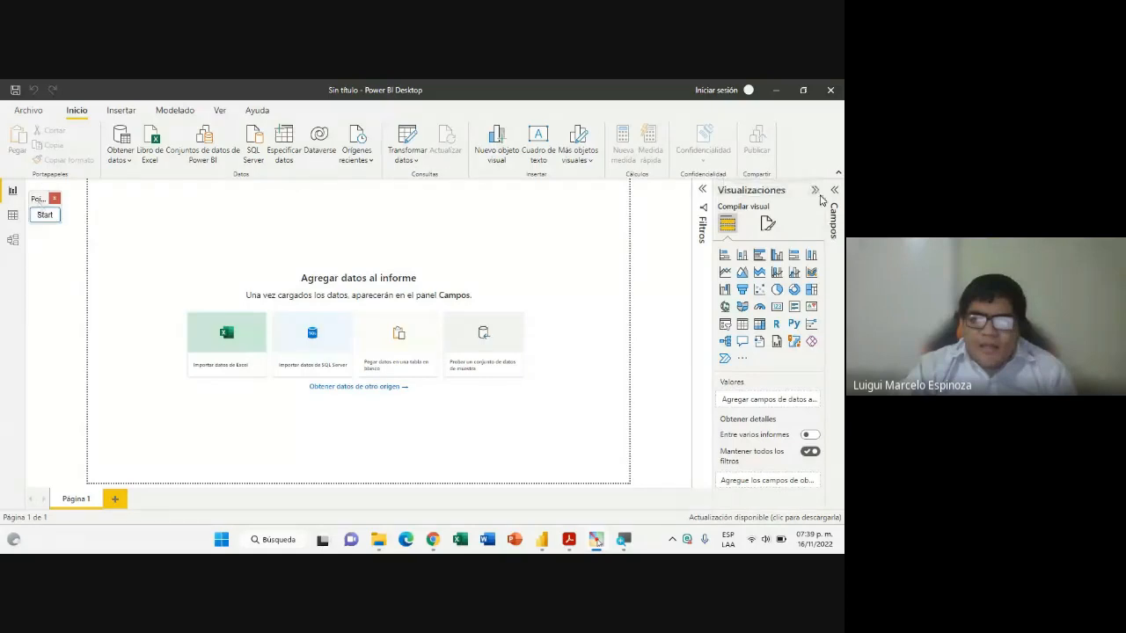
click(817, 194)
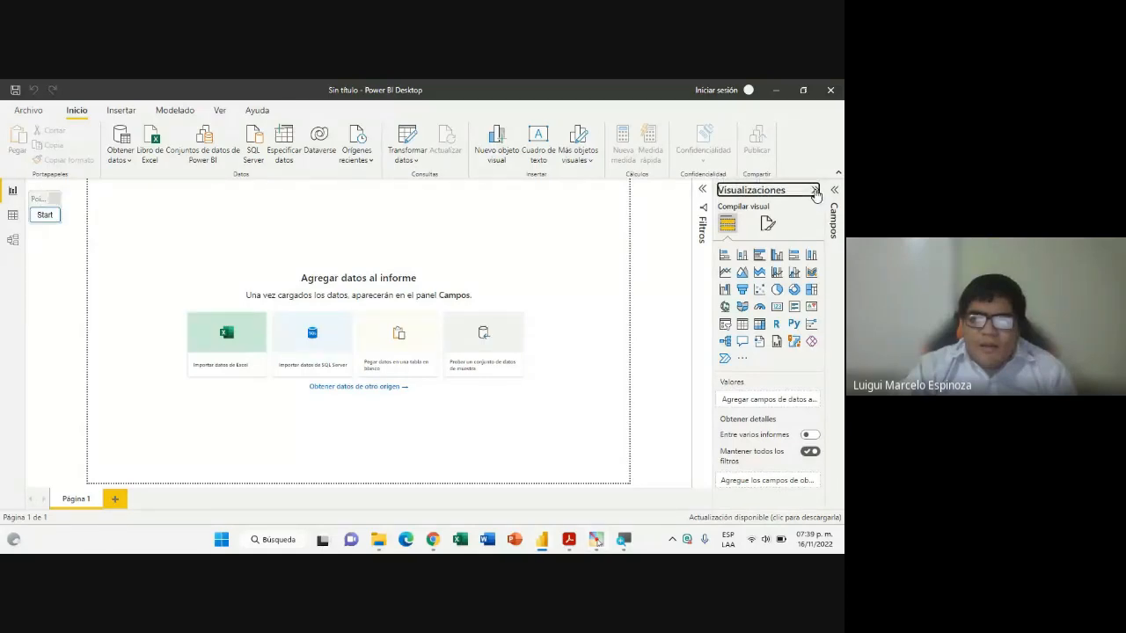
click(815, 191)
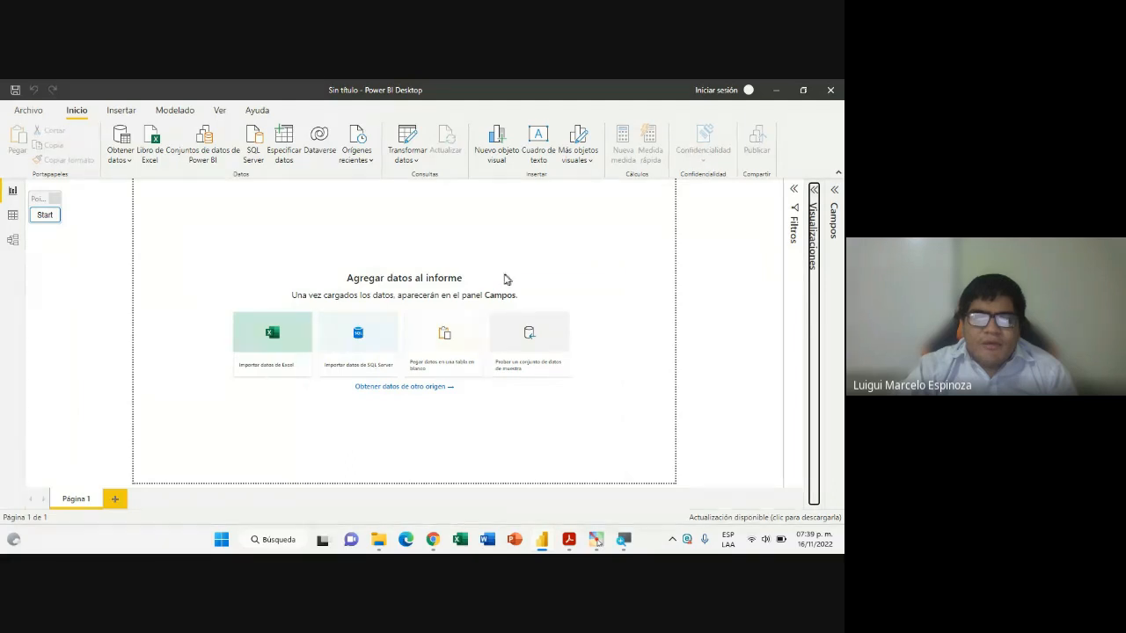
Minimize Power BI Desktop and the session PDF to reveal the desktop
click(776, 89)
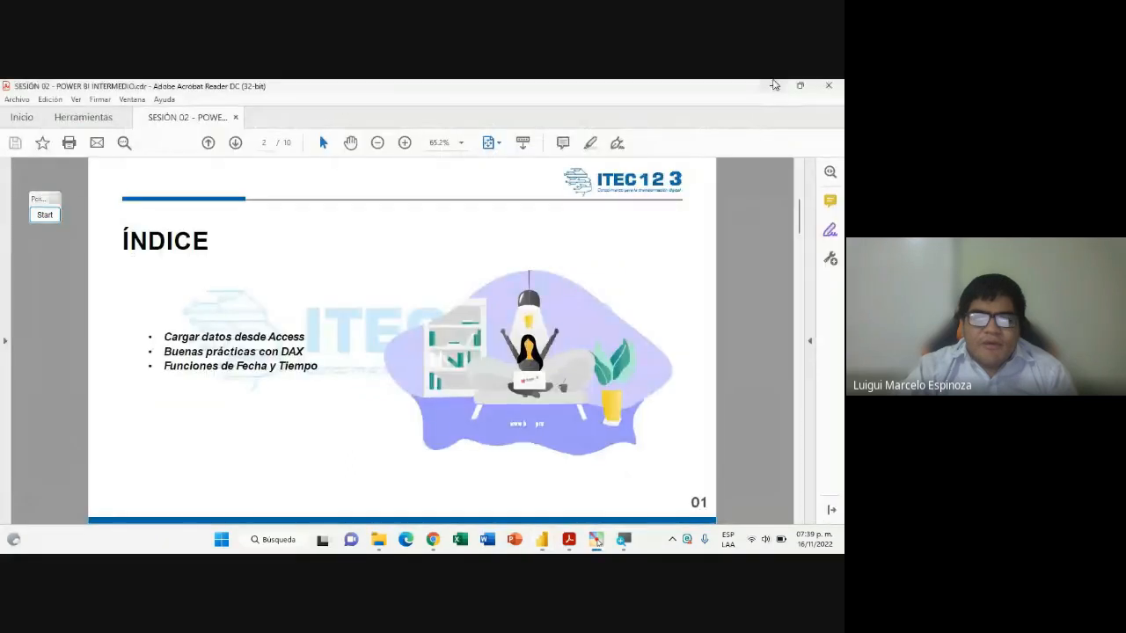
click(773, 85)
click(773, 82)
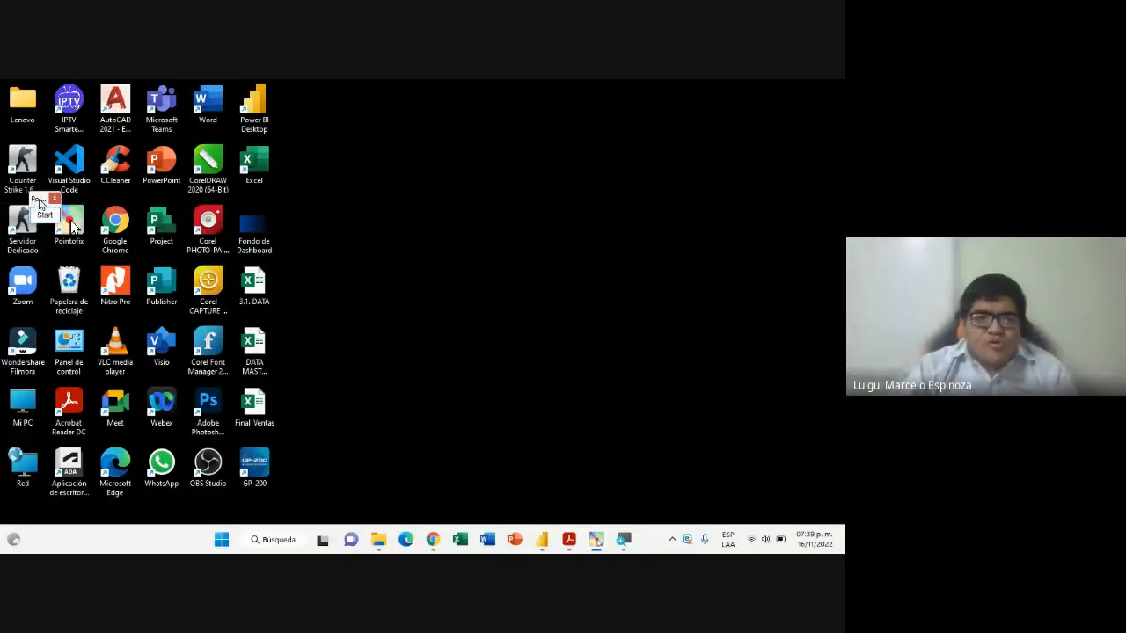
Outline the Power BI Desktop shortcut with a red Pointofix rectangle, magnify it, and end the annotation
drag(39, 199, 770, 141)
click(774, 152)
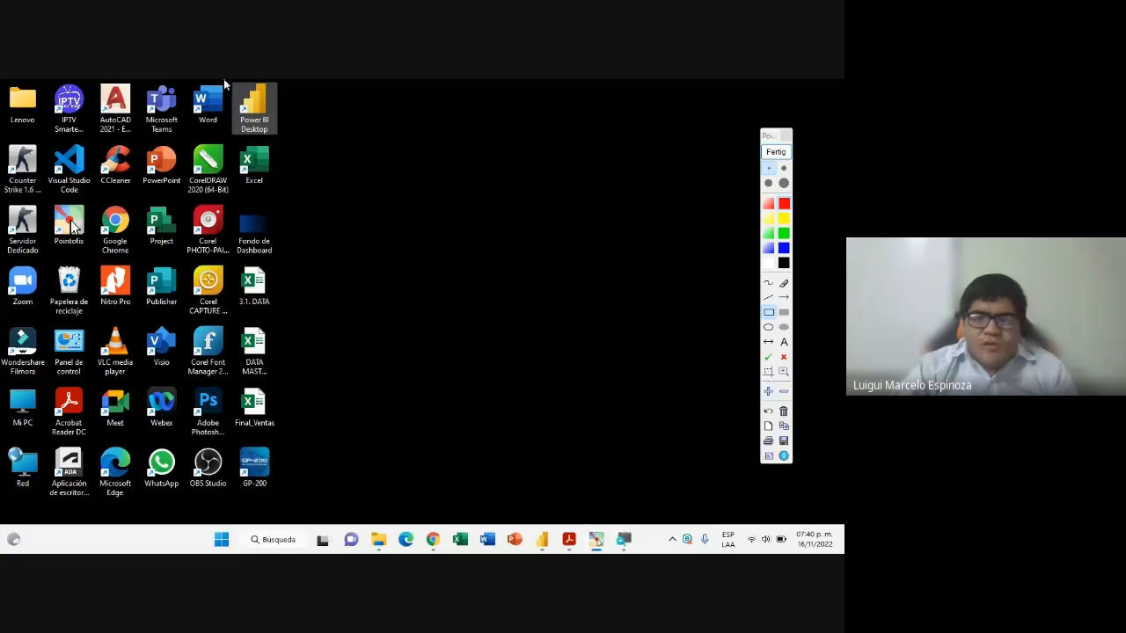
drag(224, 79, 283, 139)
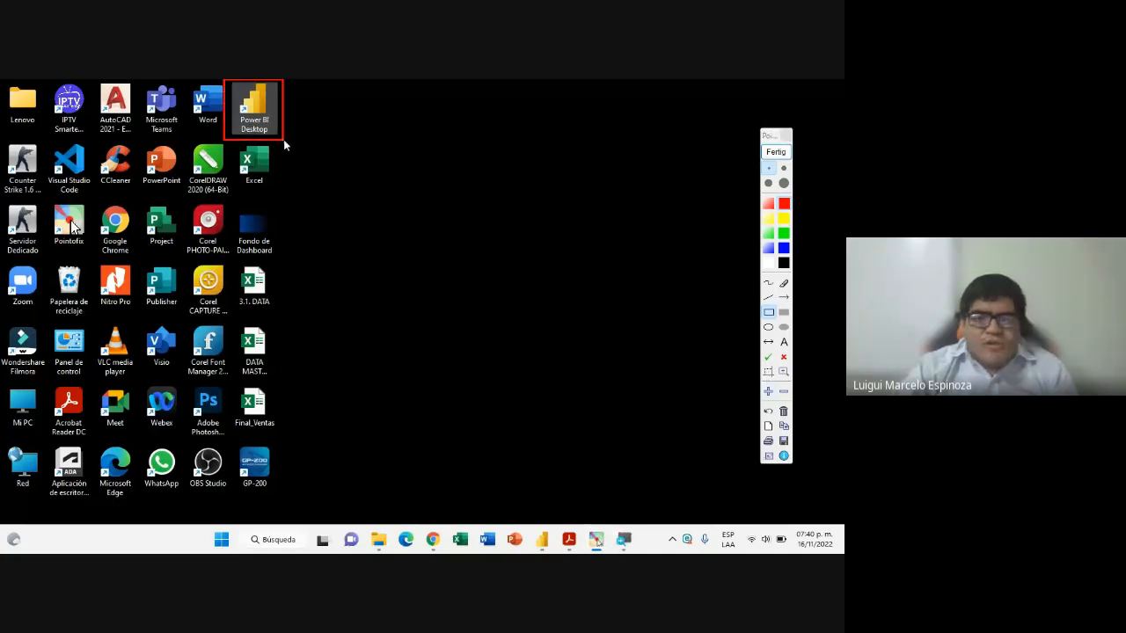
click(773, 388)
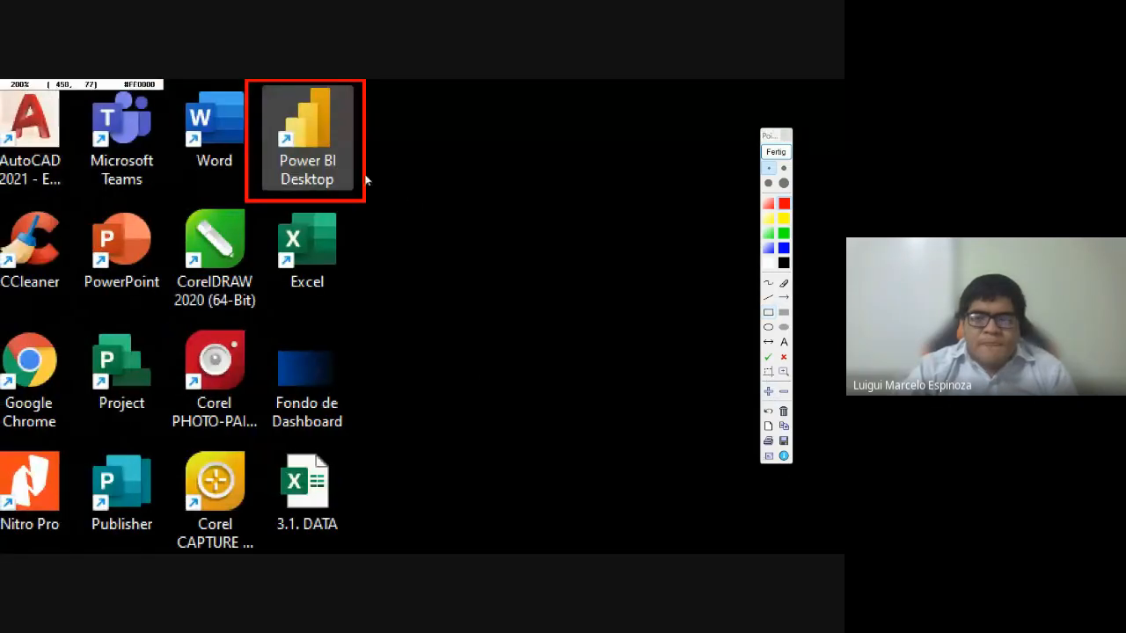
click(775, 152)
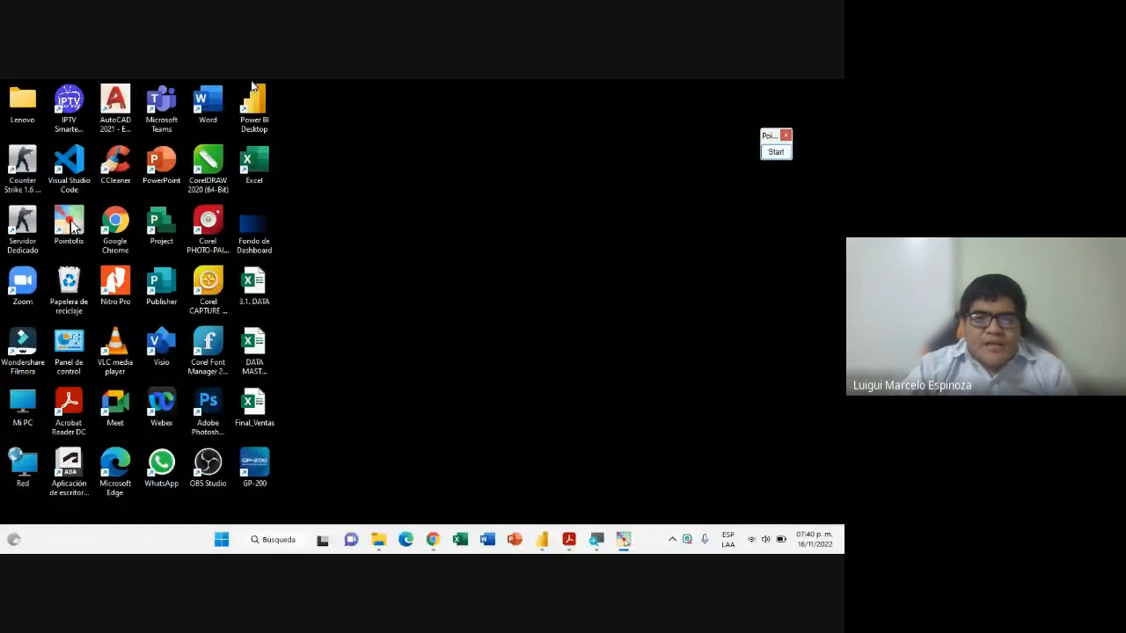
Switch to WhatsApp in Chrome and locate the RECURSOS_CLASE N1 Google Drive link in the POWER BI - INTERM. NOV. group
mouse_move(433, 539)
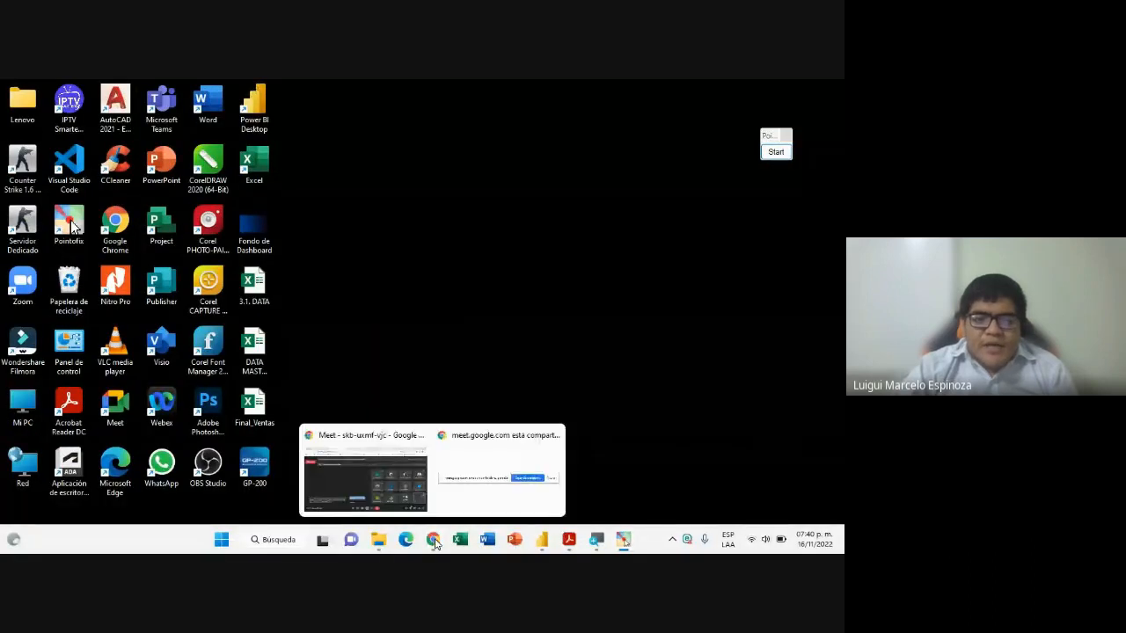
click(416, 490)
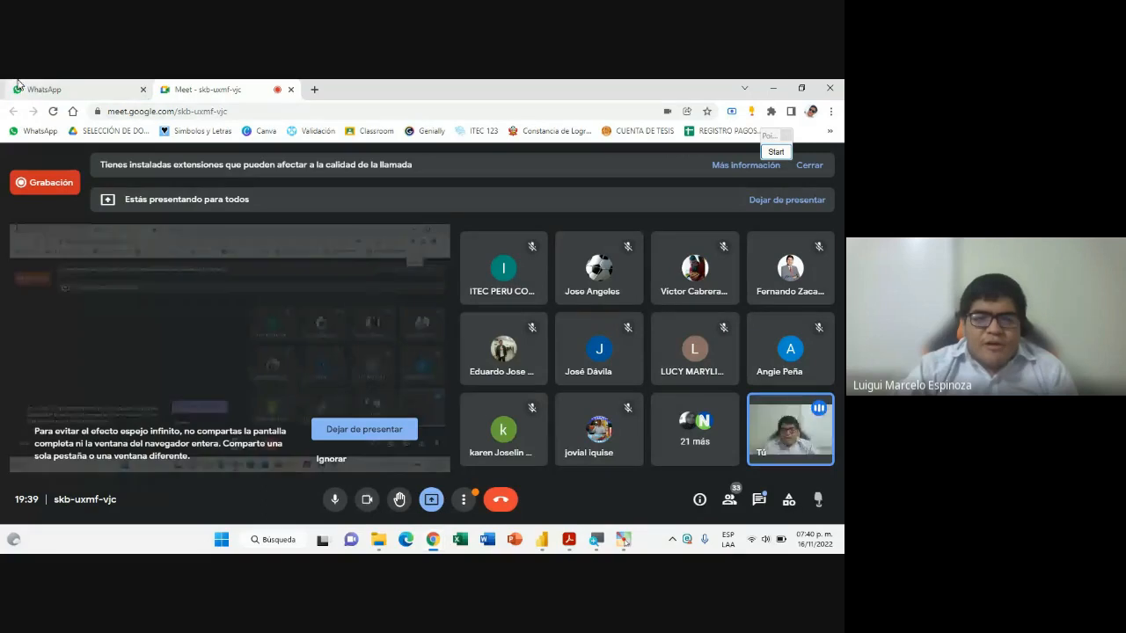
click(51, 89)
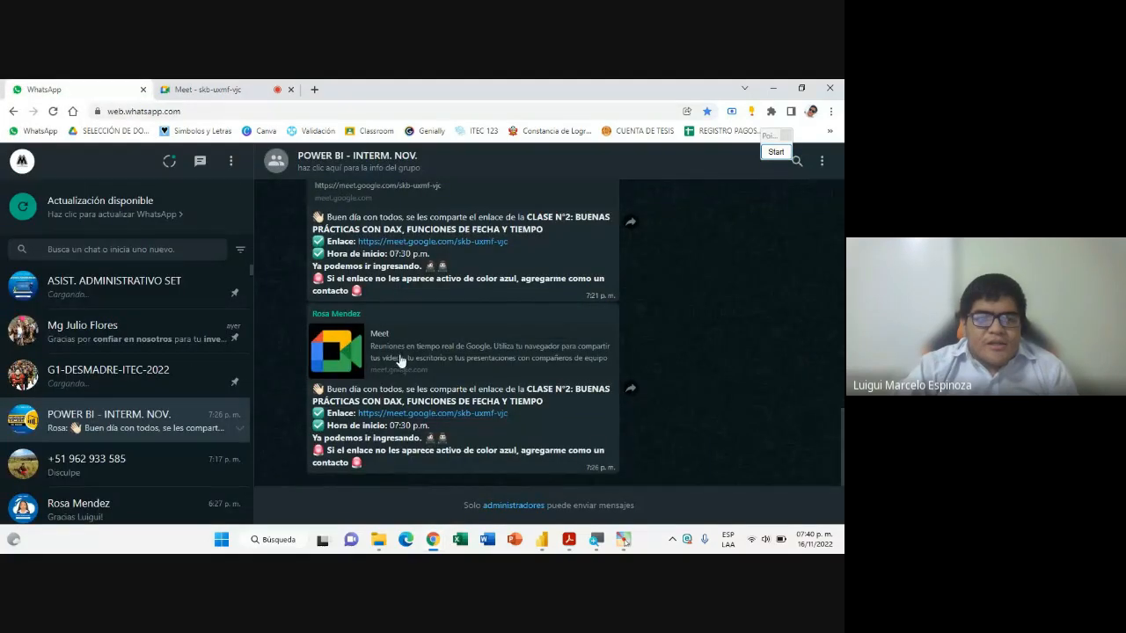
scroll(400, 380, up, 10)
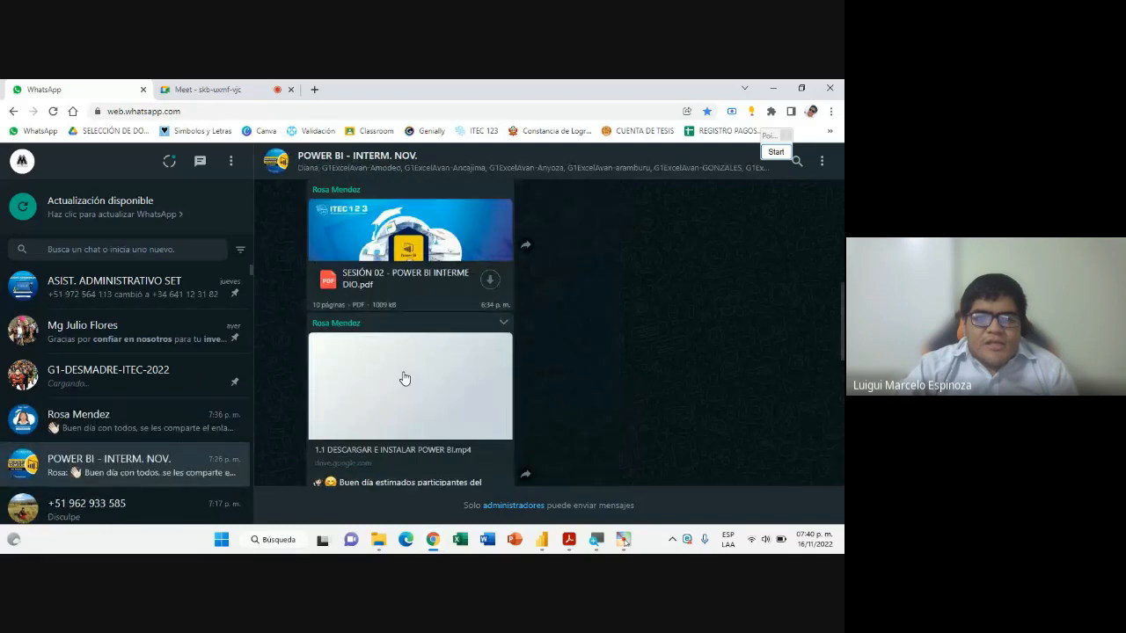
scroll(405, 378, up, 1)
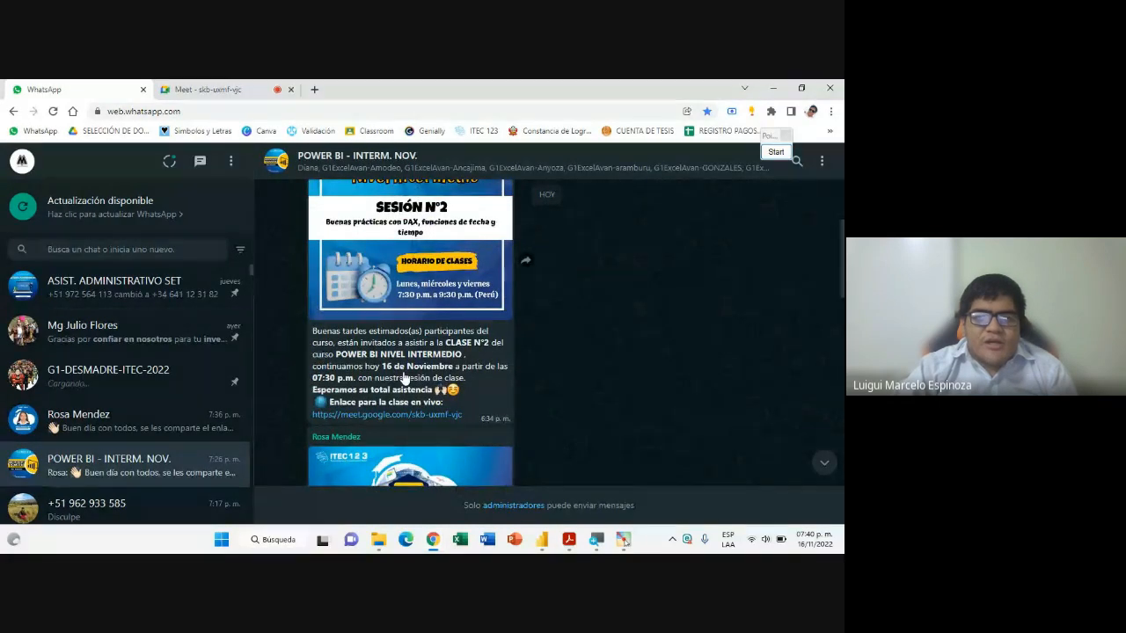
scroll(404, 378, up, 5)
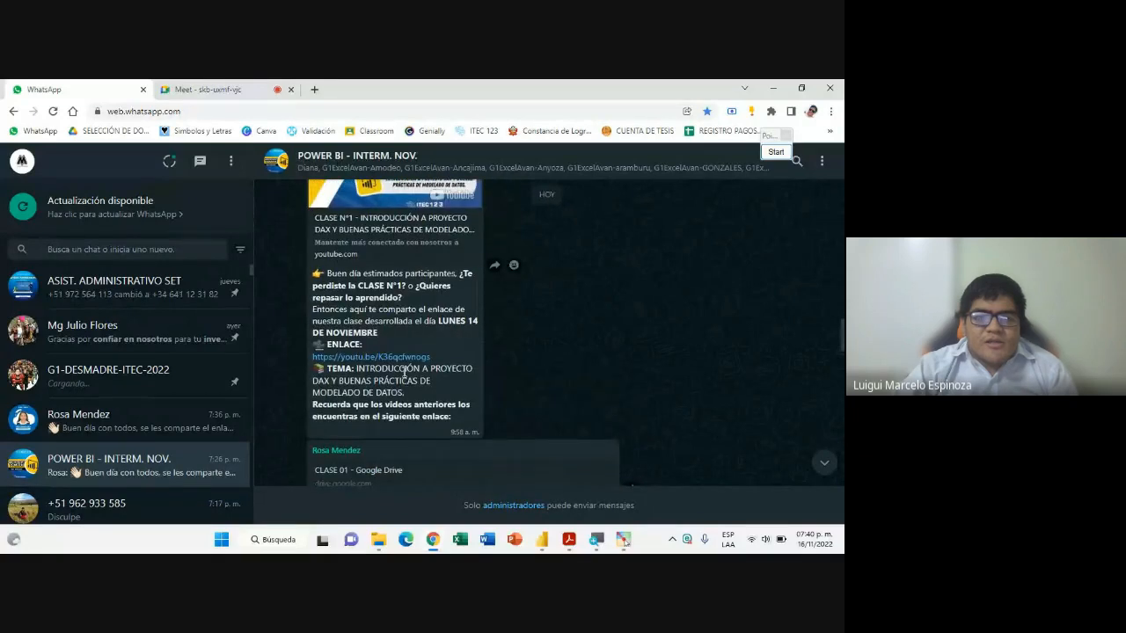
scroll(404, 371, down, 5)
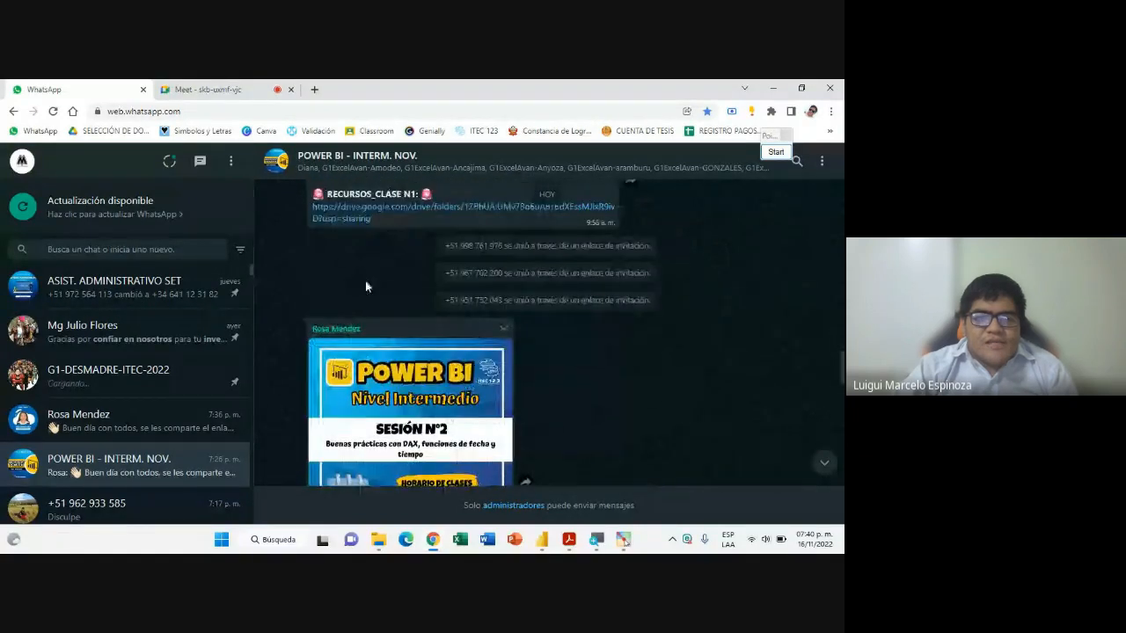
scroll(365, 280, up, 1)
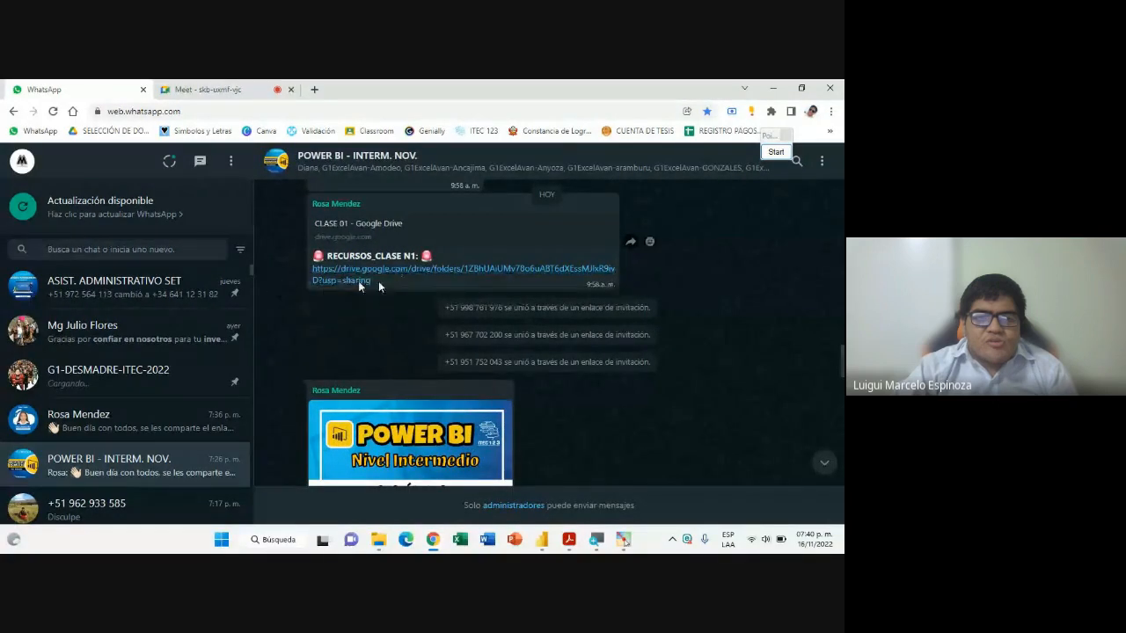
Switch to File Explorer, outline the ContosoSales Access file in red in the POWER BI INTERMEDIO folder, and minimize the folder window
click(380, 541)
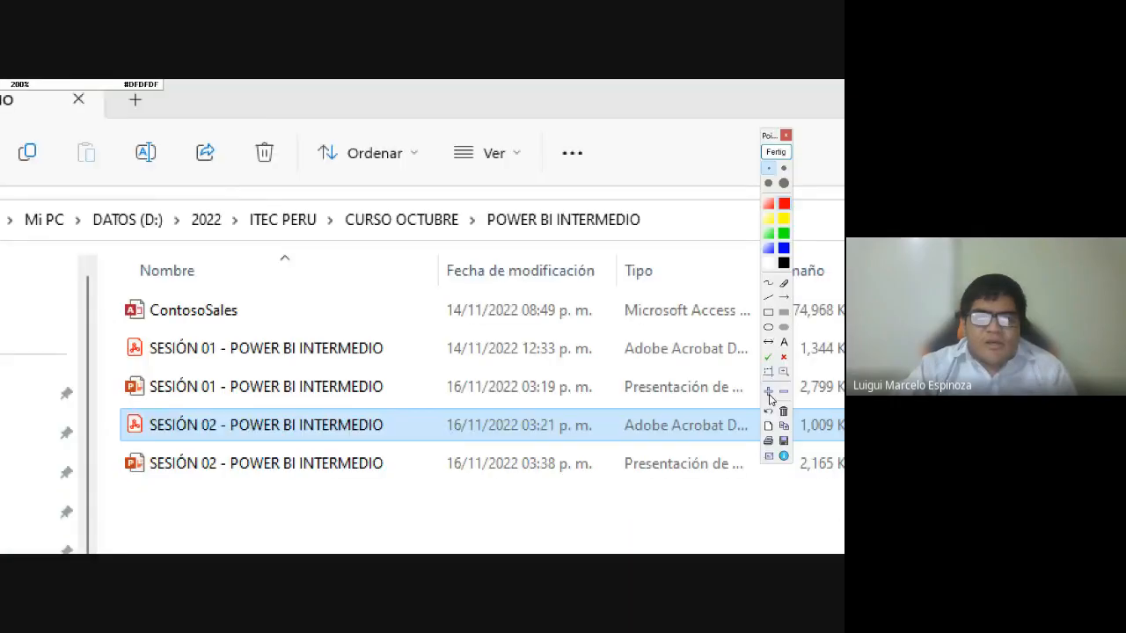
click(784, 392)
click(769, 312)
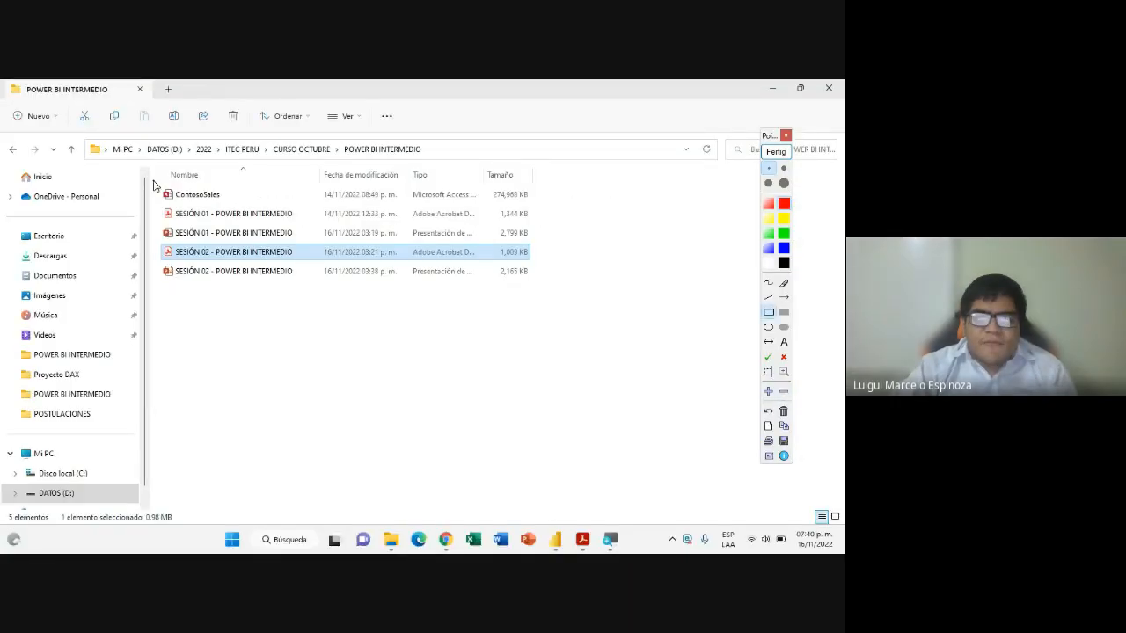
drag(154, 181, 537, 209)
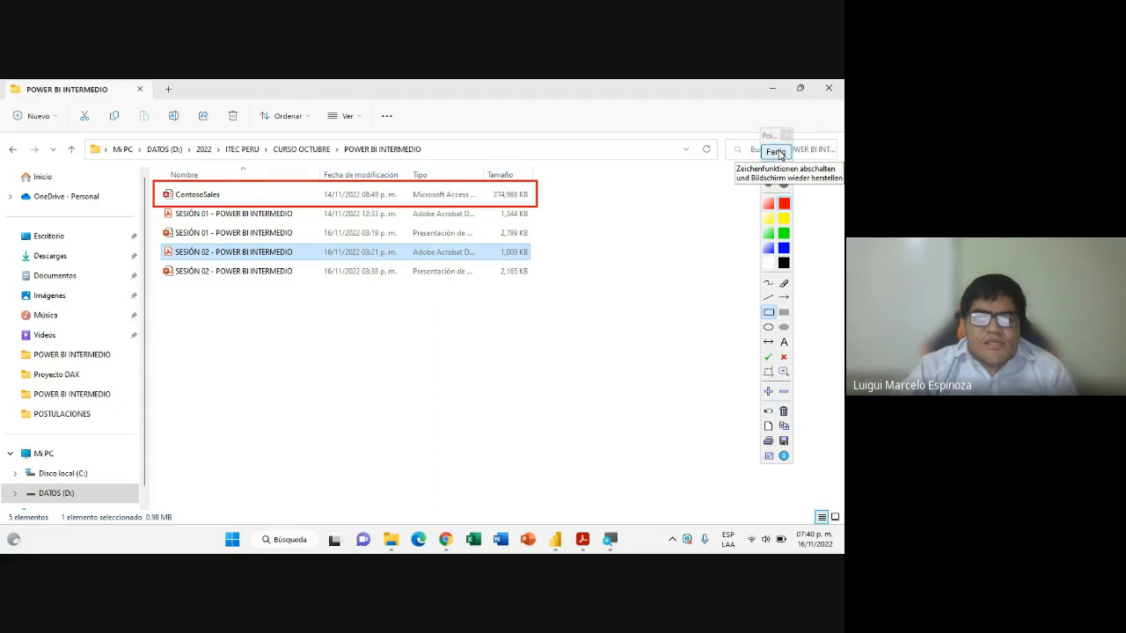
click(777, 153)
click(775, 88)
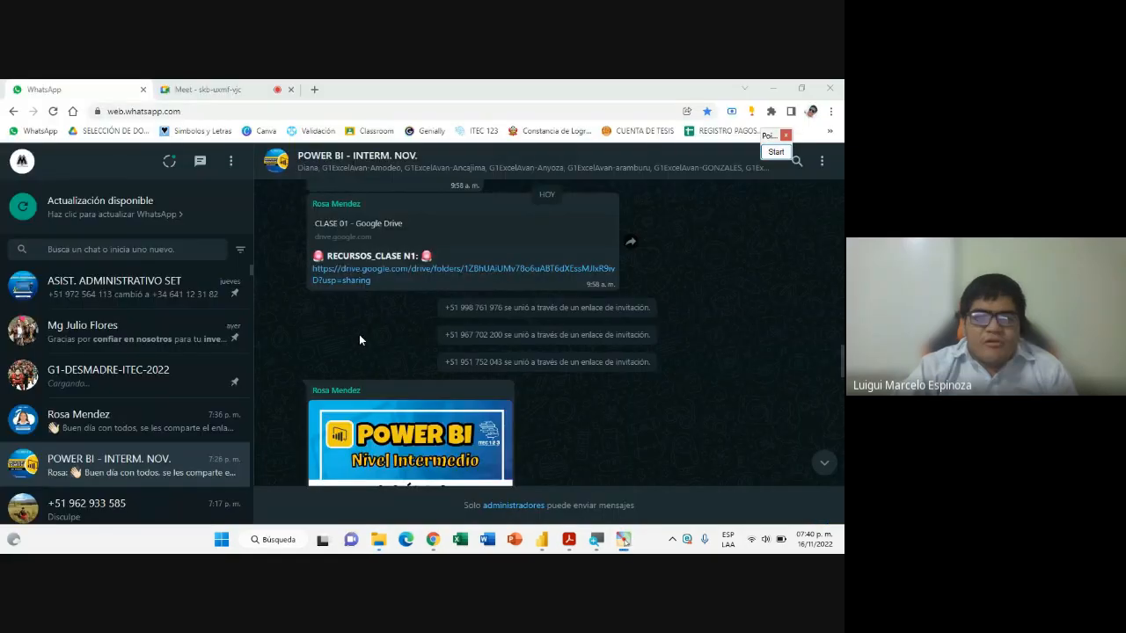
Review the CLASE 01 Google Drive message and its neighbouring posts in the group chat
scroll(358, 337, down, 1)
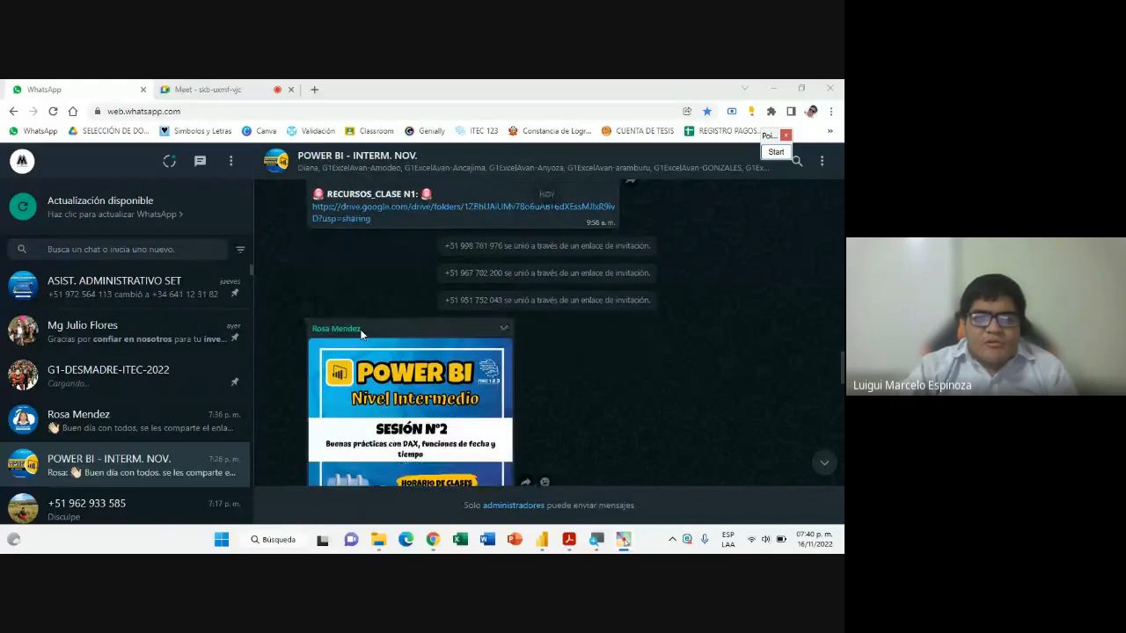
scroll(359, 333, up, 2)
scroll(361, 332, up, 1)
scroll(374, 341, down, 1)
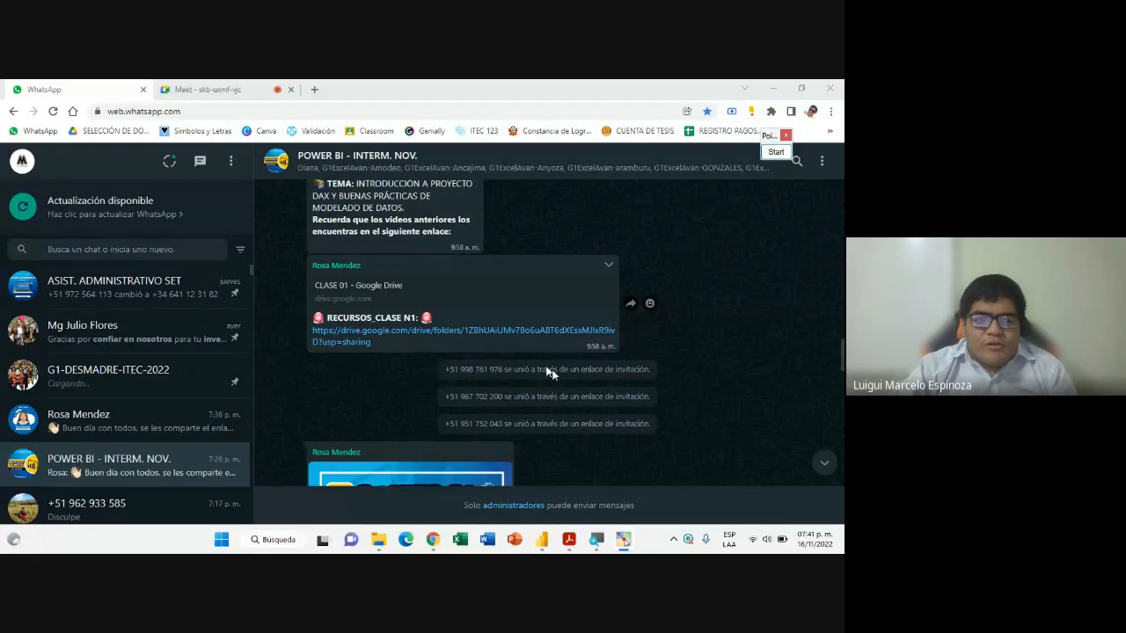
Switch to the SESIÓN 02 PDF in Acrobat Reader and go to page 3, Cargar datos desde Access
click(545, 542)
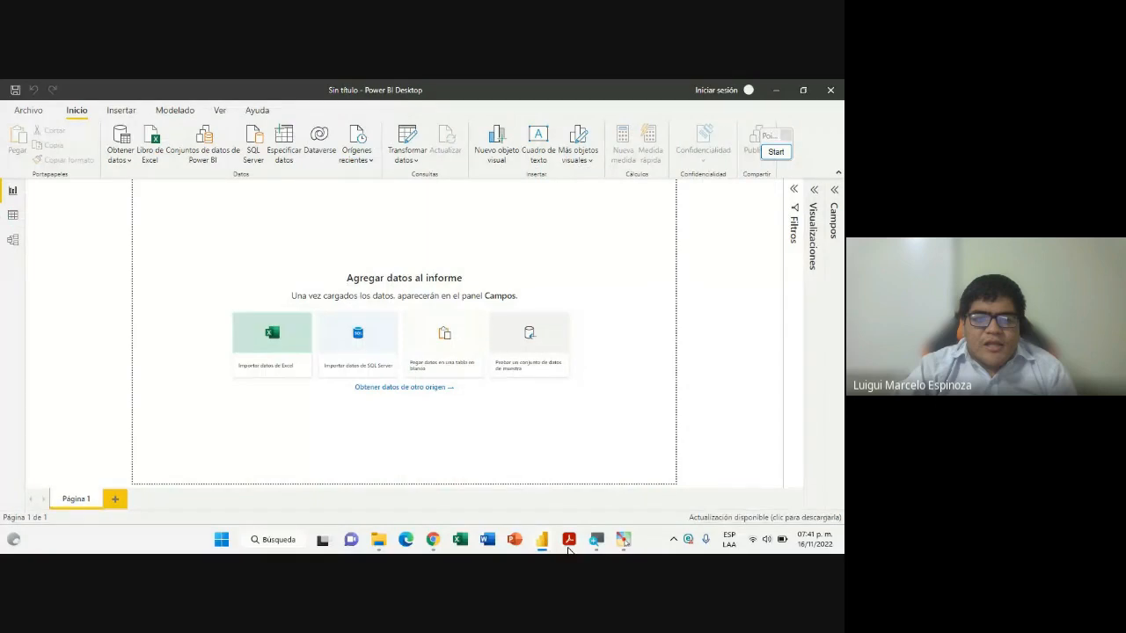
click(568, 541)
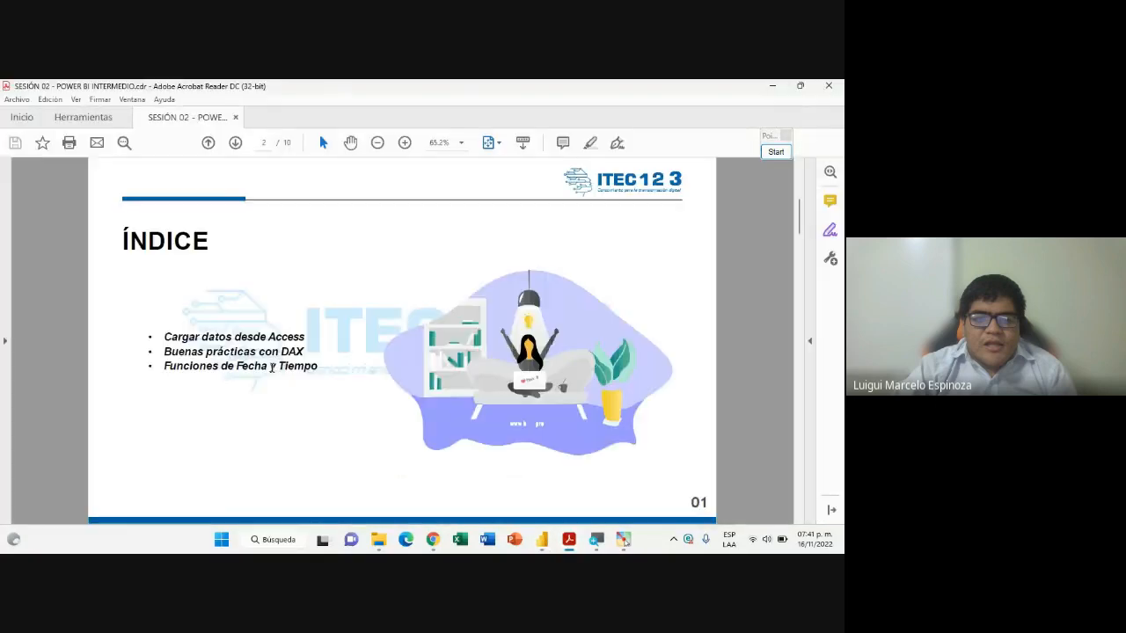
scroll(271, 367, down, 2)
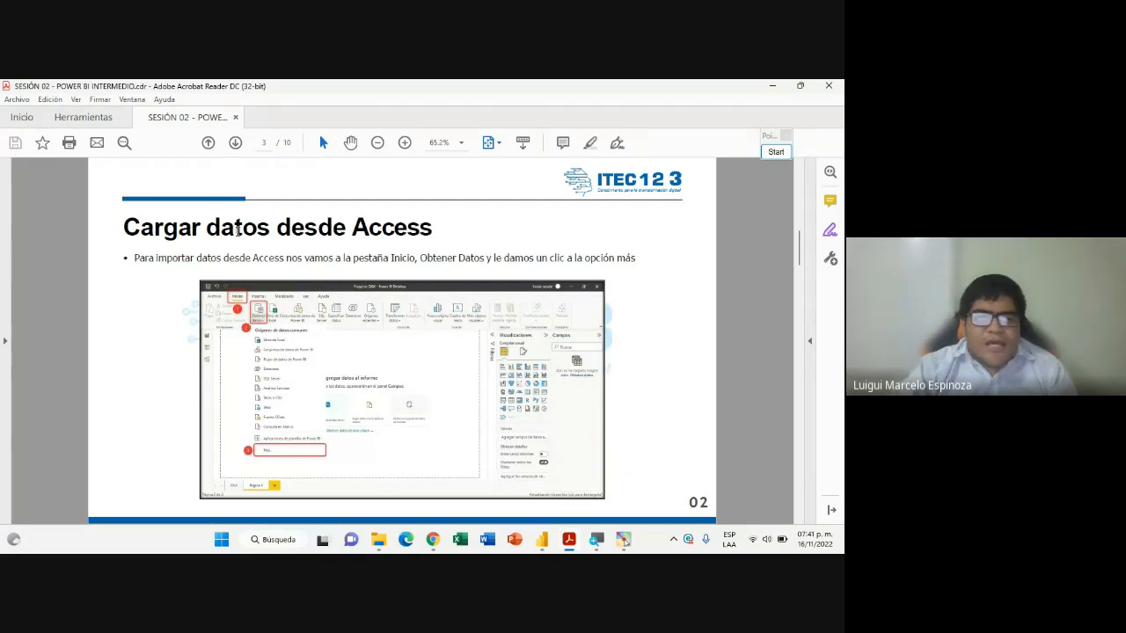
Switch to Power BI Desktop, move the Pointofix toolbar off the ribbon, and request the full list of data sources for importing data
click(542, 540)
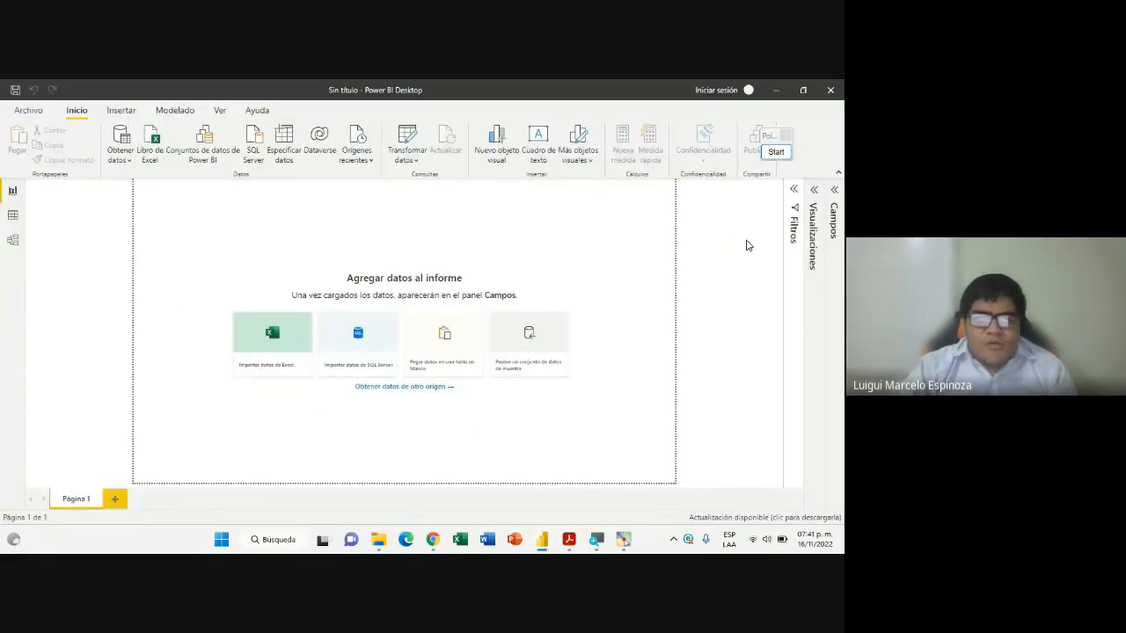
drag(766, 136, 748, 203)
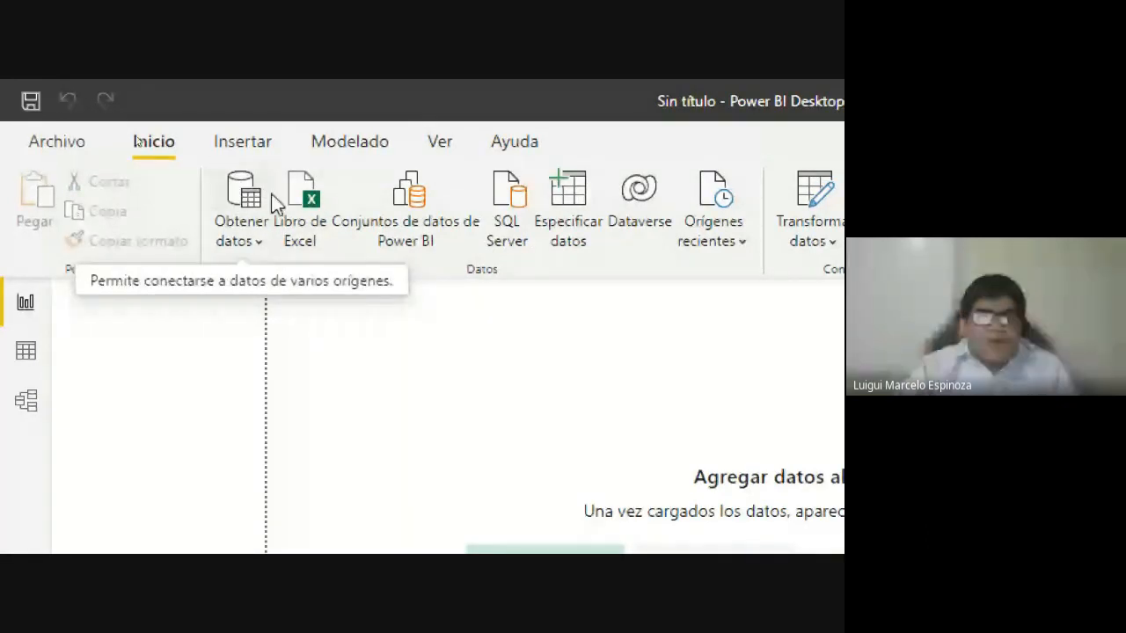
click(261, 242)
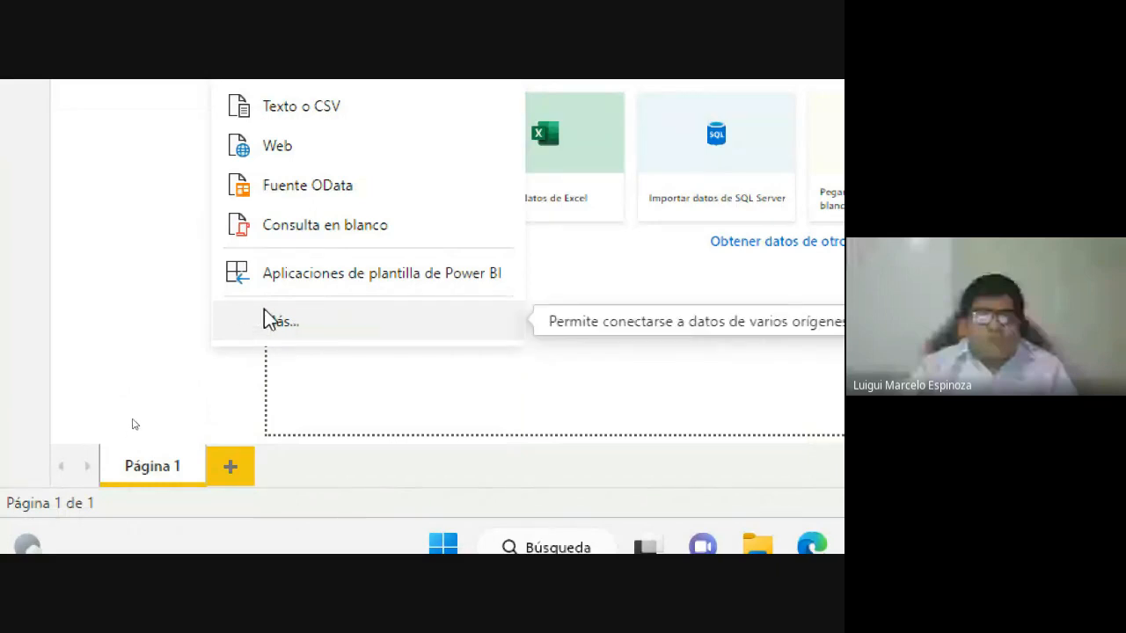
click(272, 321)
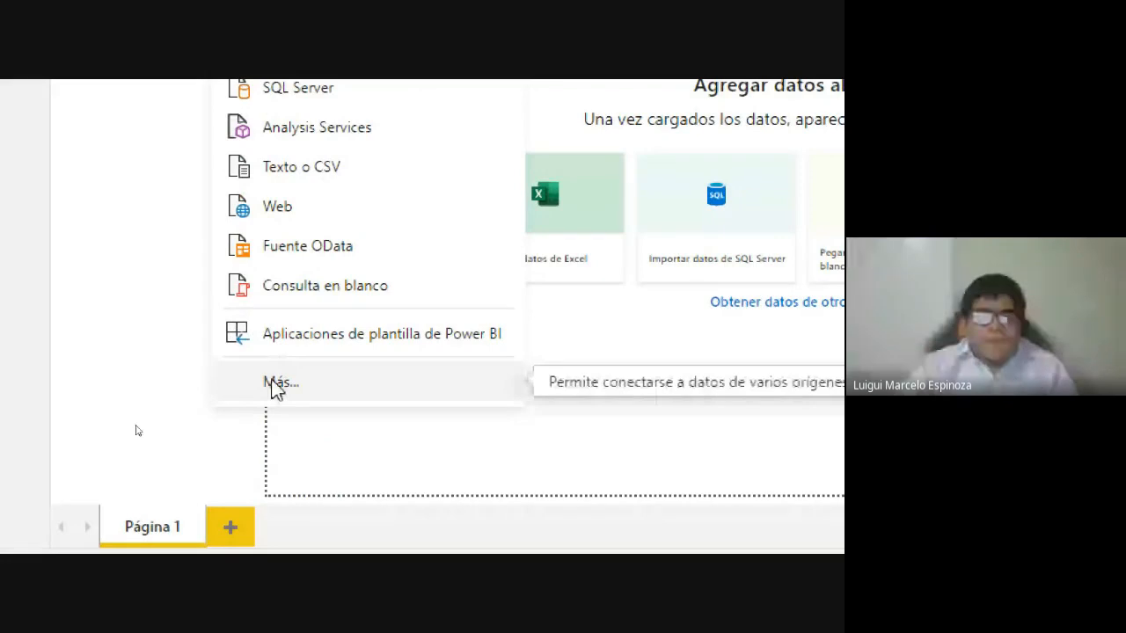
click(274, 382)
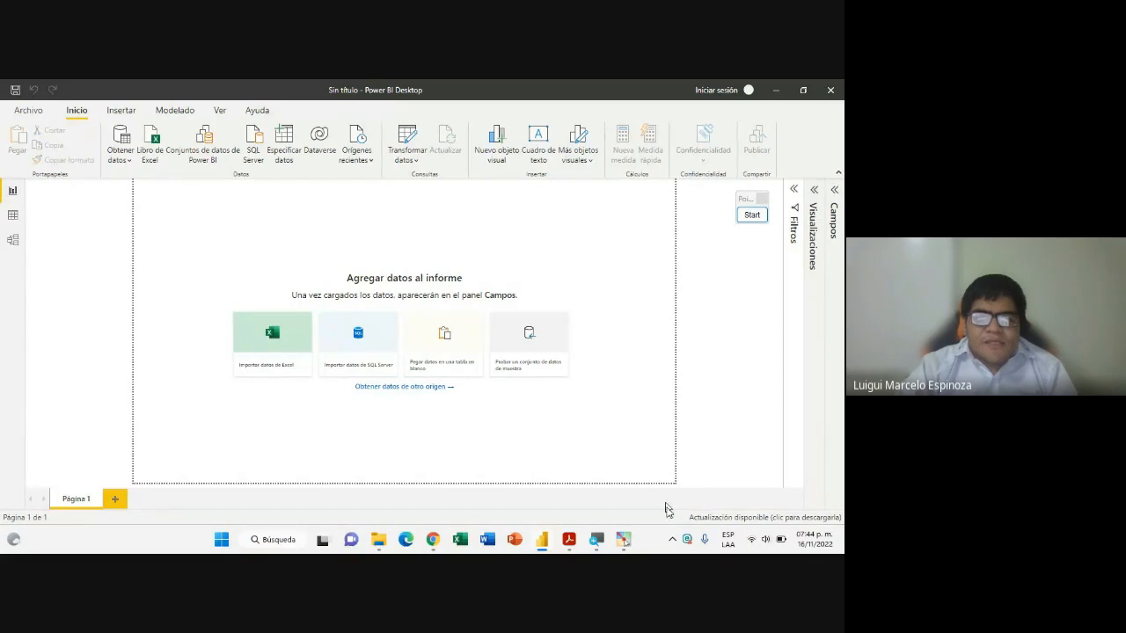
Turn on the Windows battery saver and return to Power BI Desktop
key(super+d)
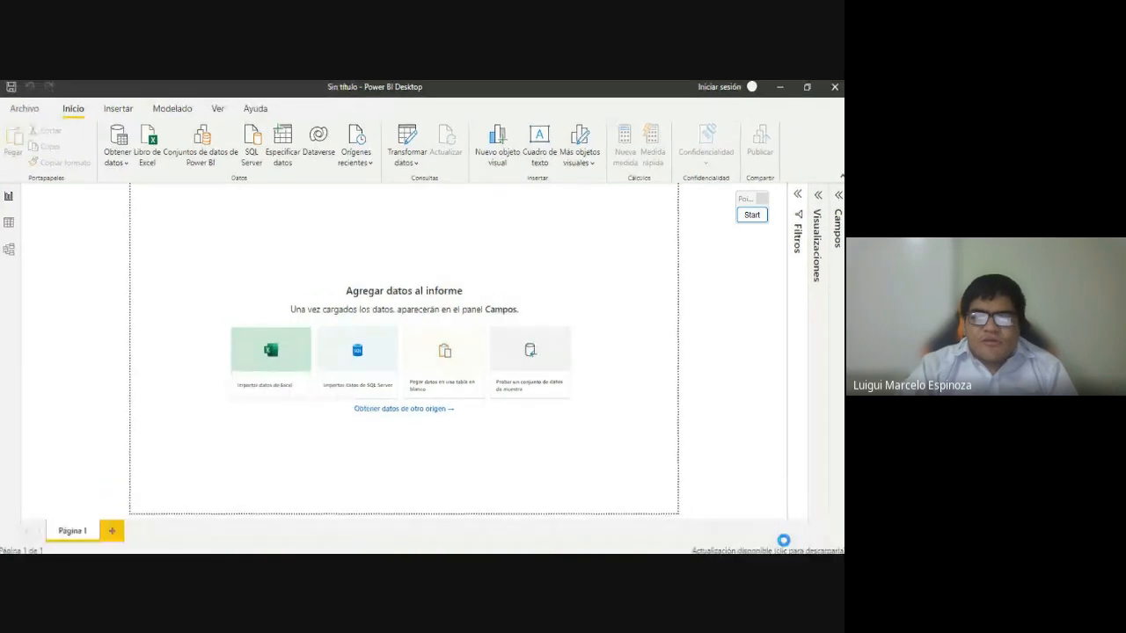
click(782, 540)
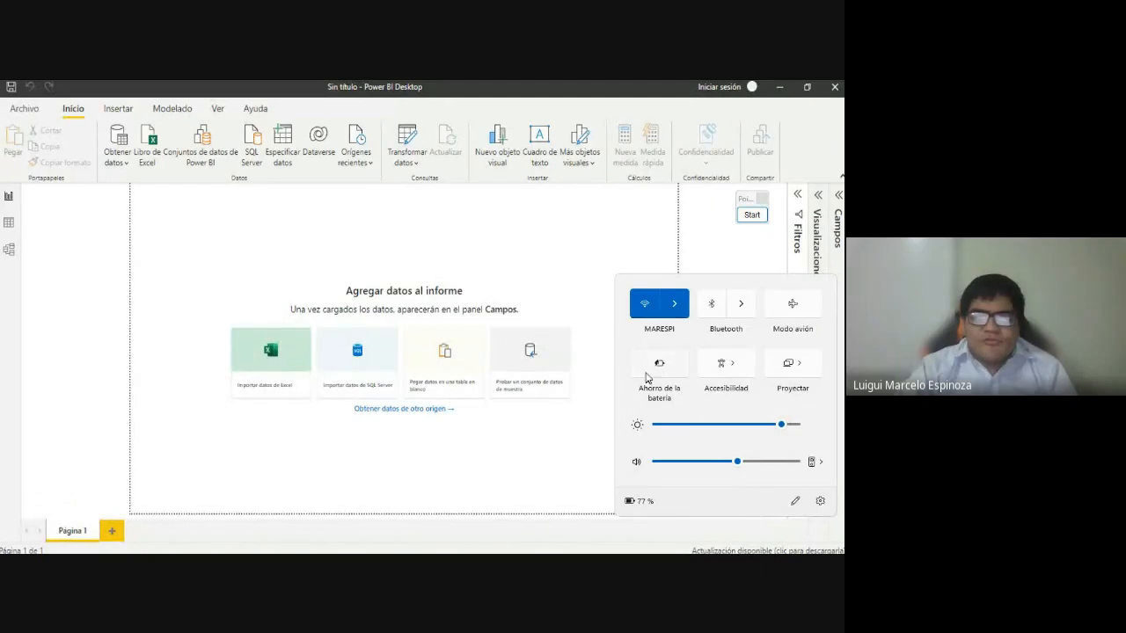
click(660, 365)
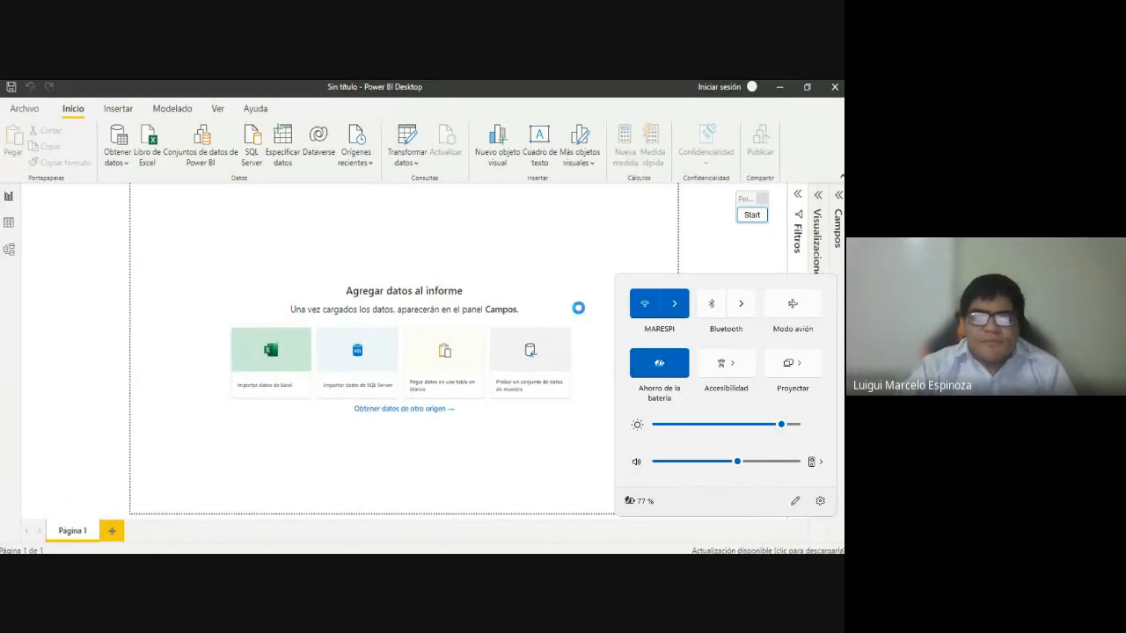
click(575, 260)
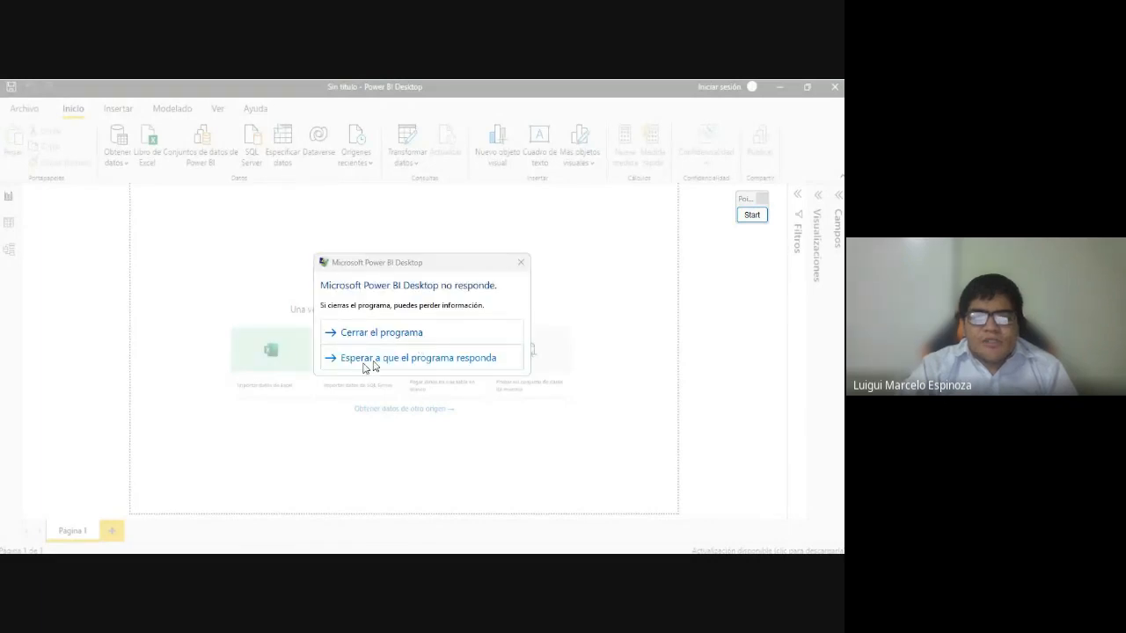
Close the unresponsive Power BI Desktop, restart it with a blank report, and collapse the Visualizaciones pane
click(404, 359)
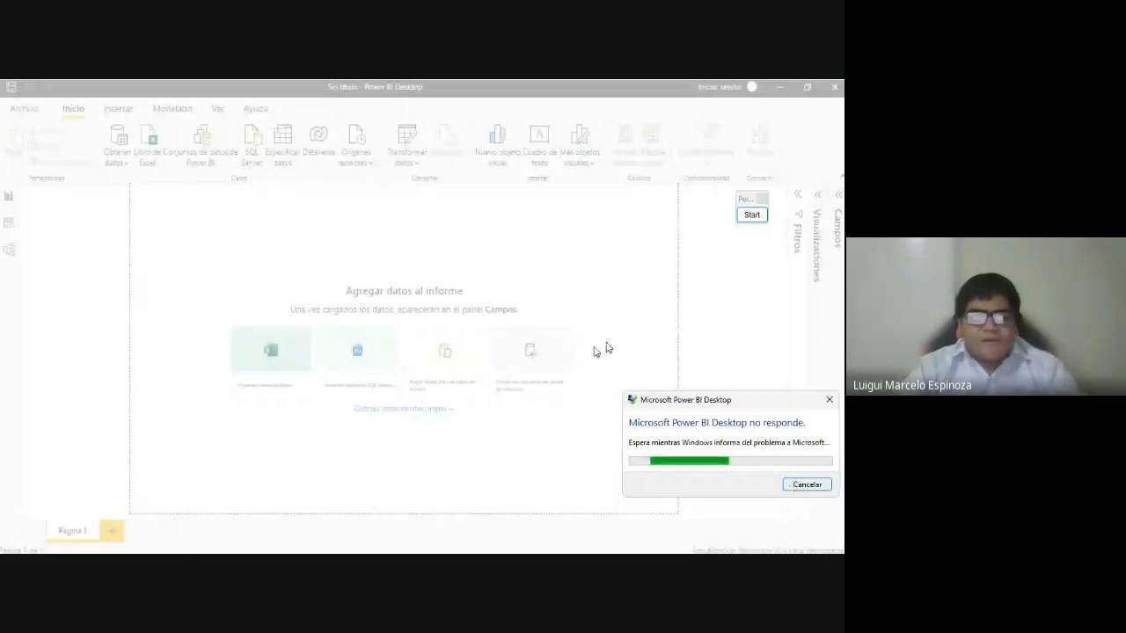
click(776, 87)
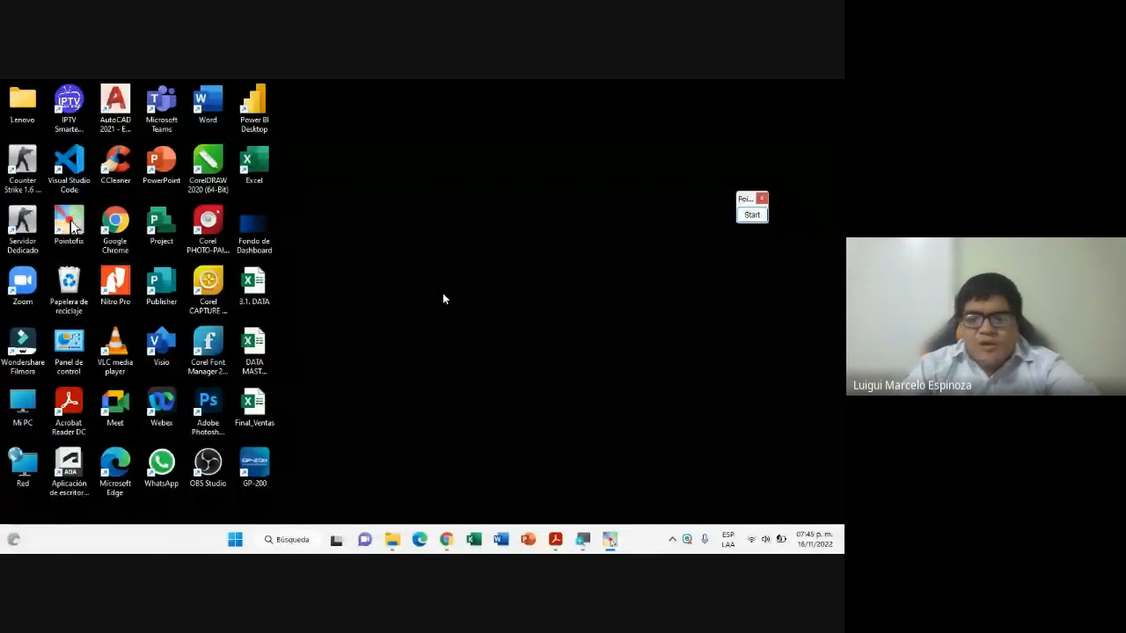
click(254, 107)
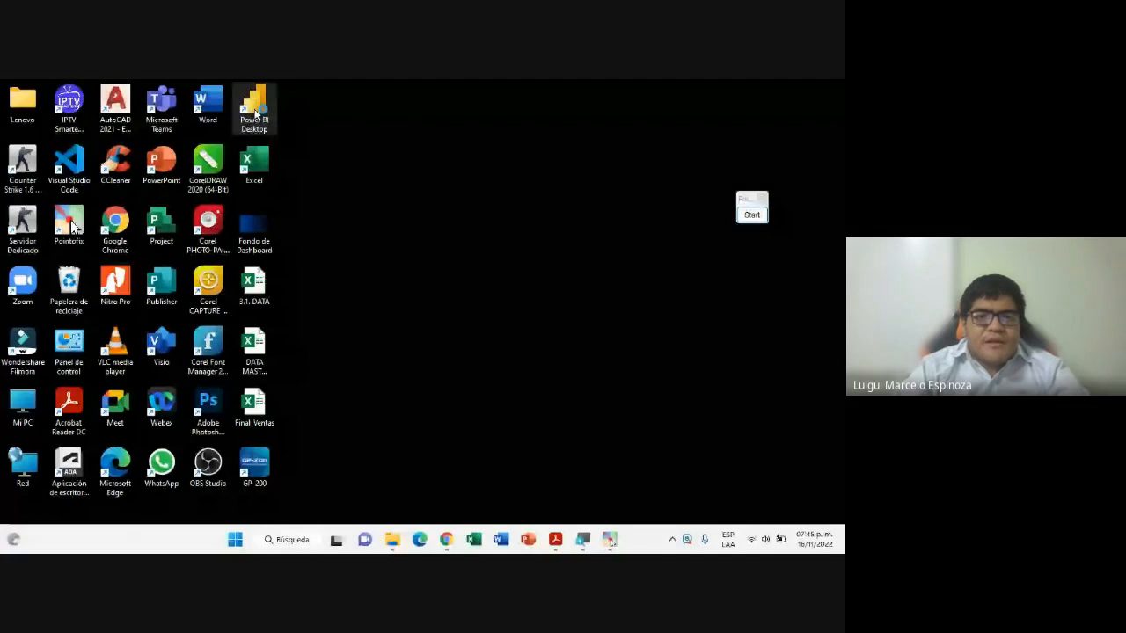
double_click(255, 109)
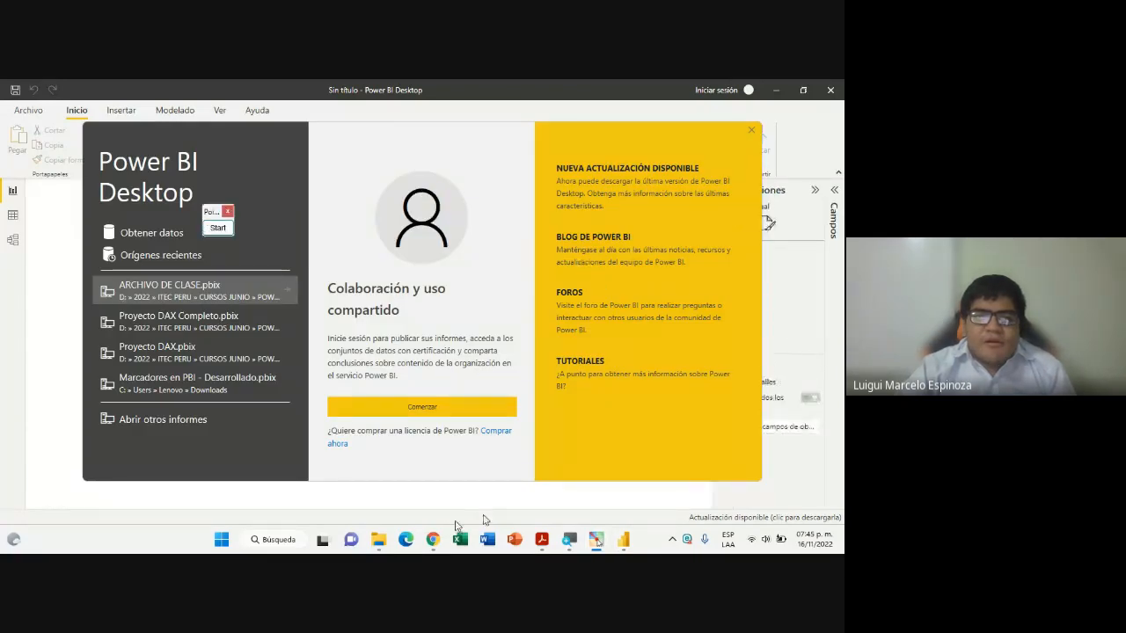
click(752, 132)
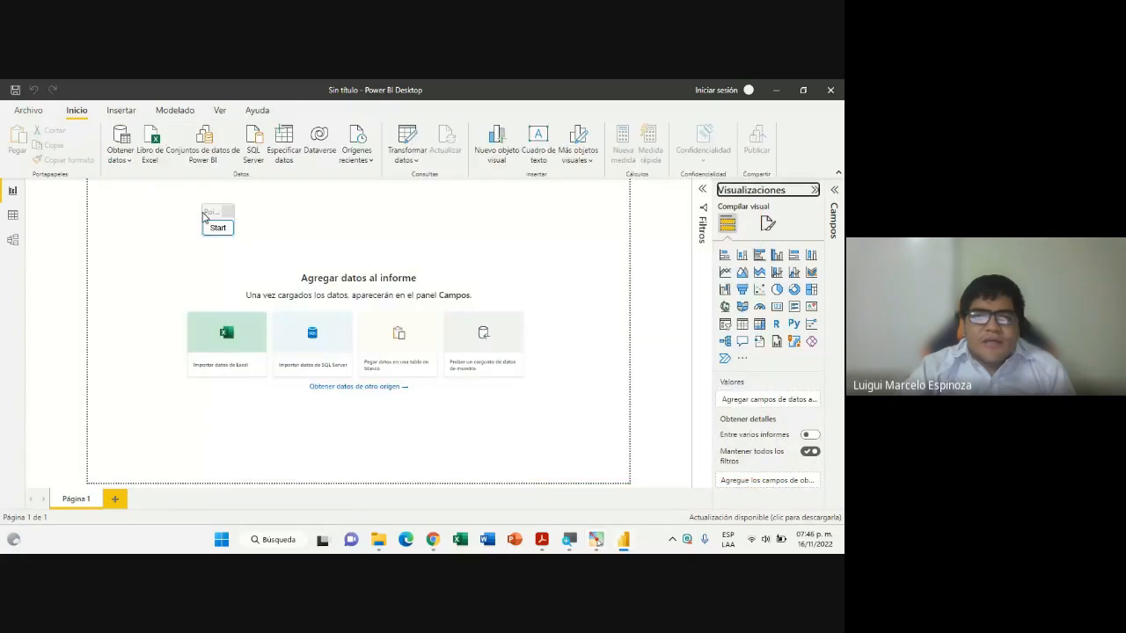
click(815, 189)
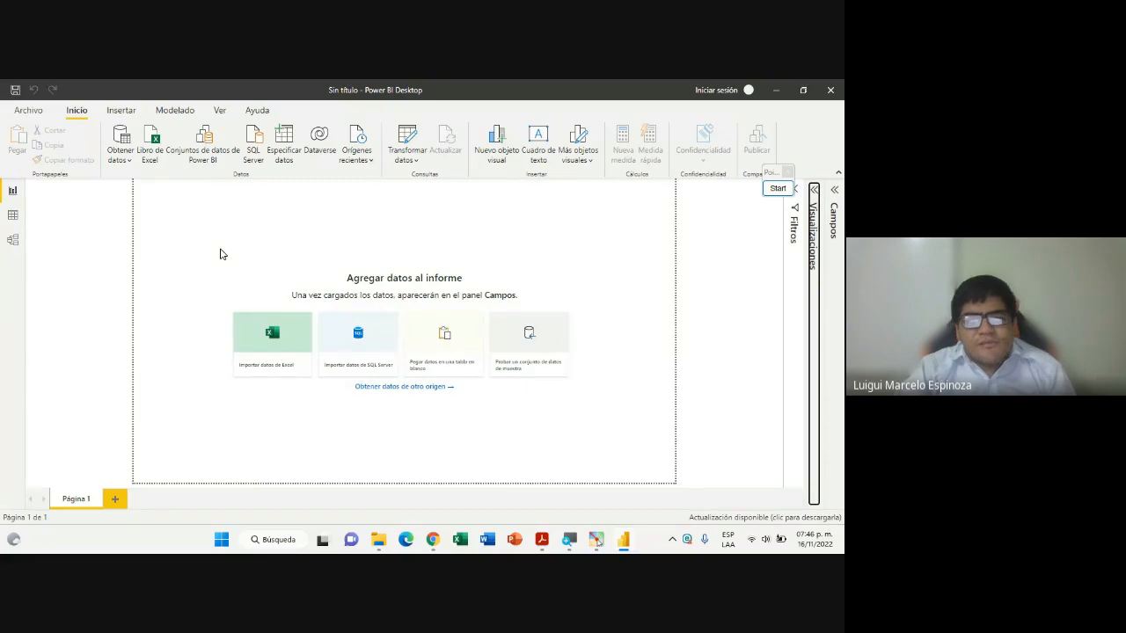
Bring up the full Obtener datos list of data sources, magnifying the screen while choosing it
key(super+plus)
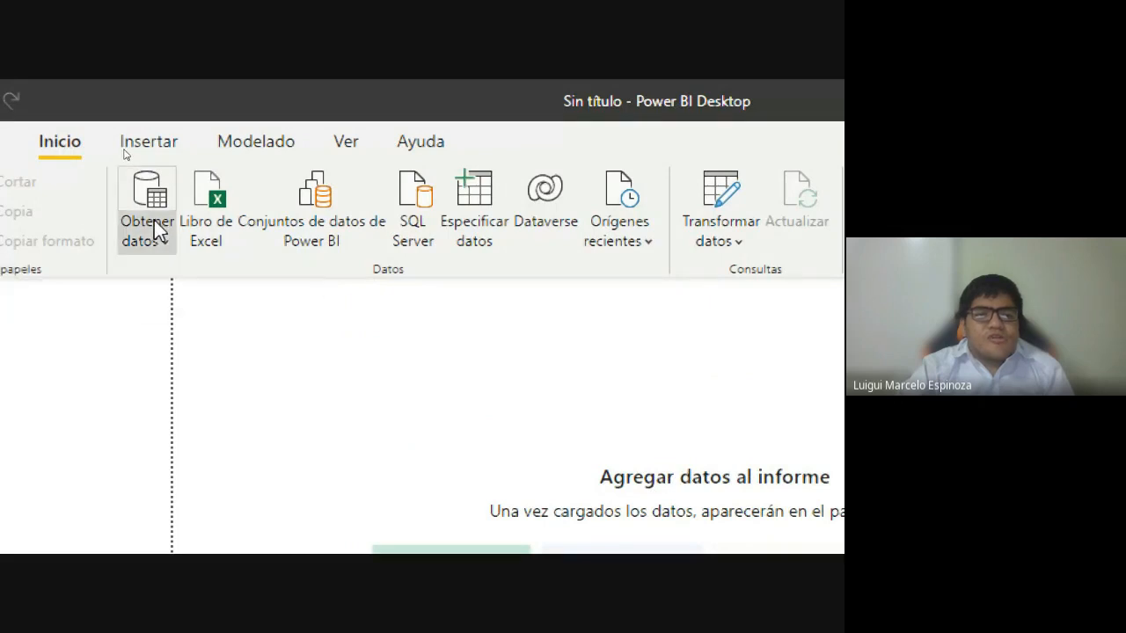
click(154, 219)
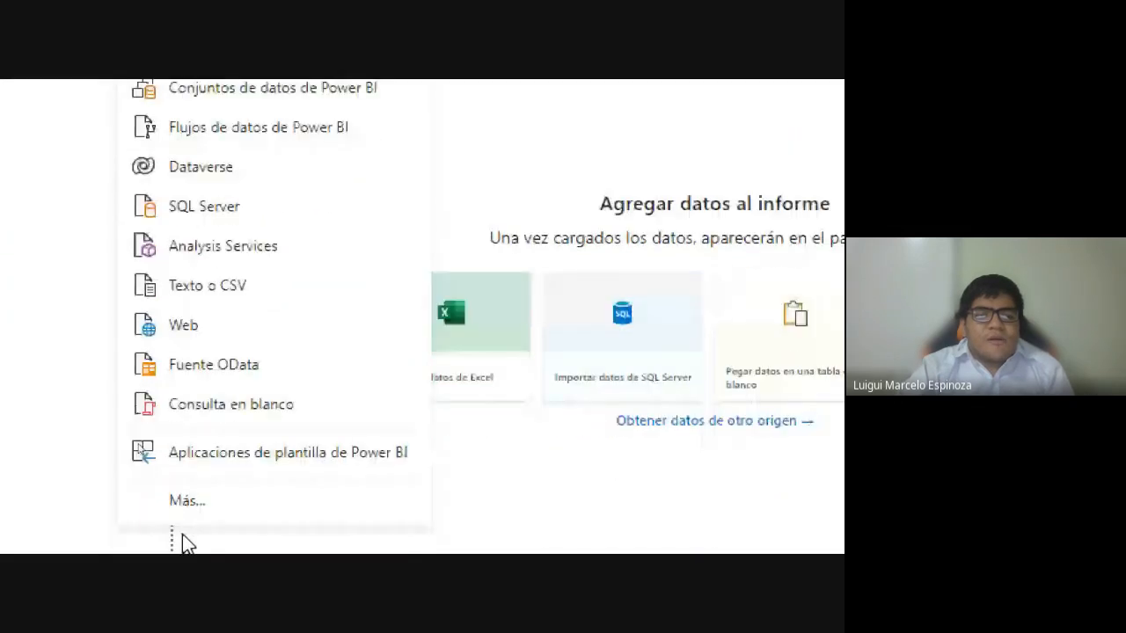
click(178, 497)
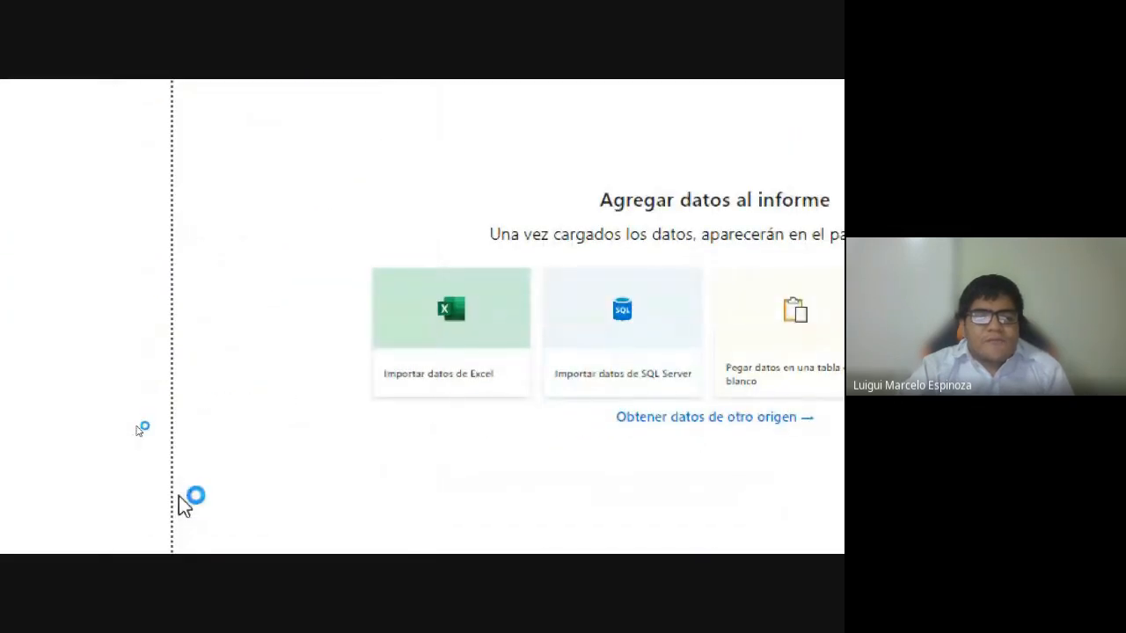
key(super+minus)
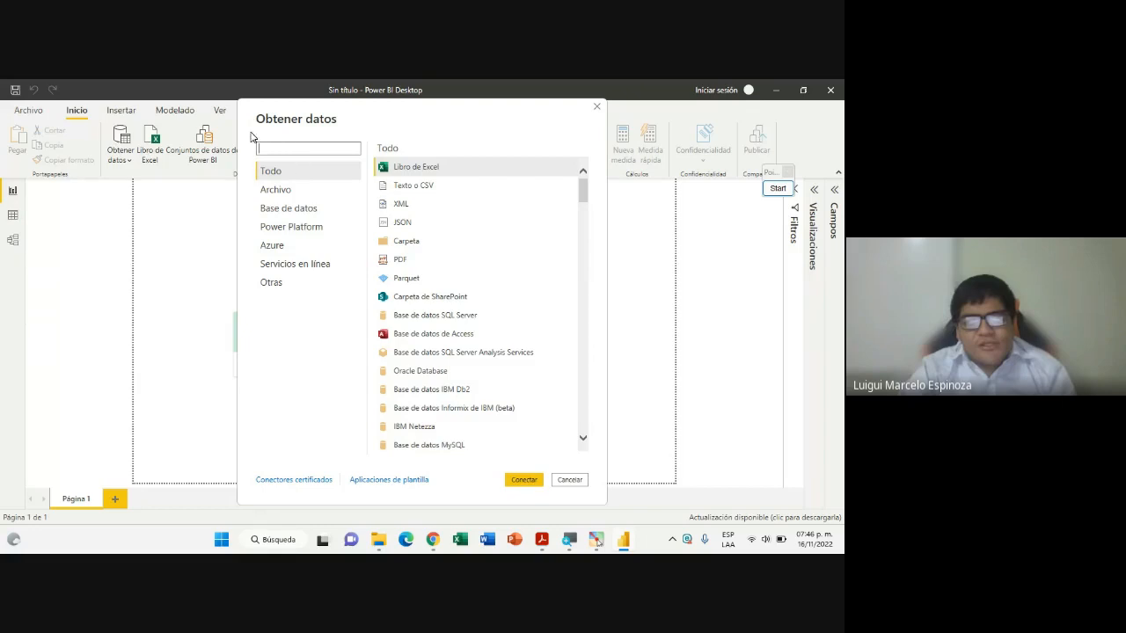
Look through the complete list of available data connectors and return to the Base de datos de Access entry
scroll(463, 327, down, 5)
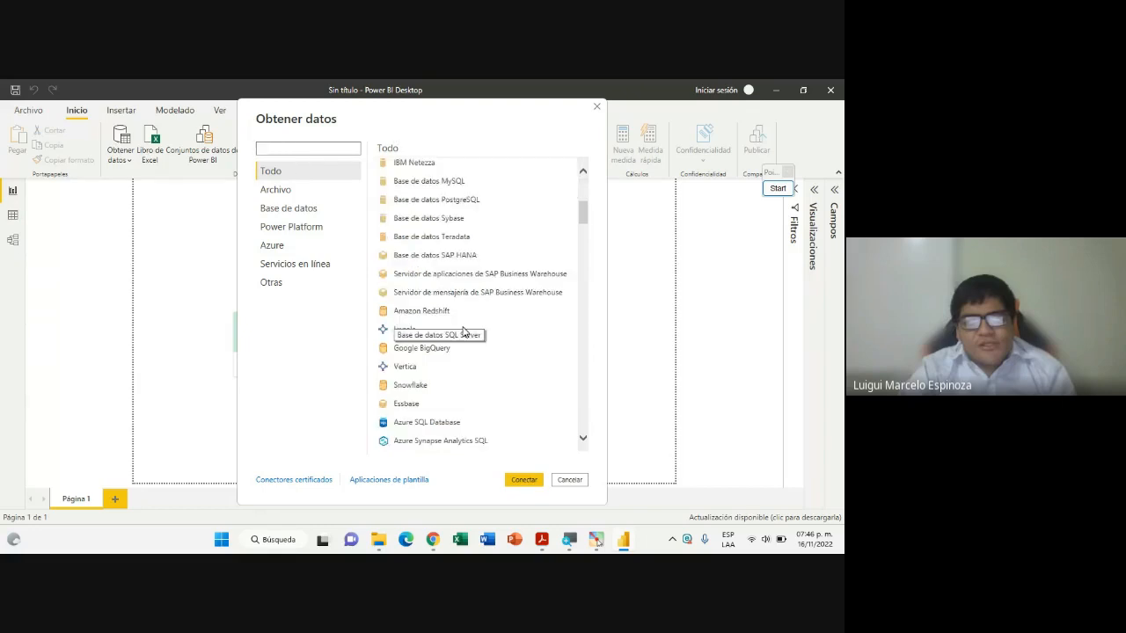
scroll(463, 331, down, 15)
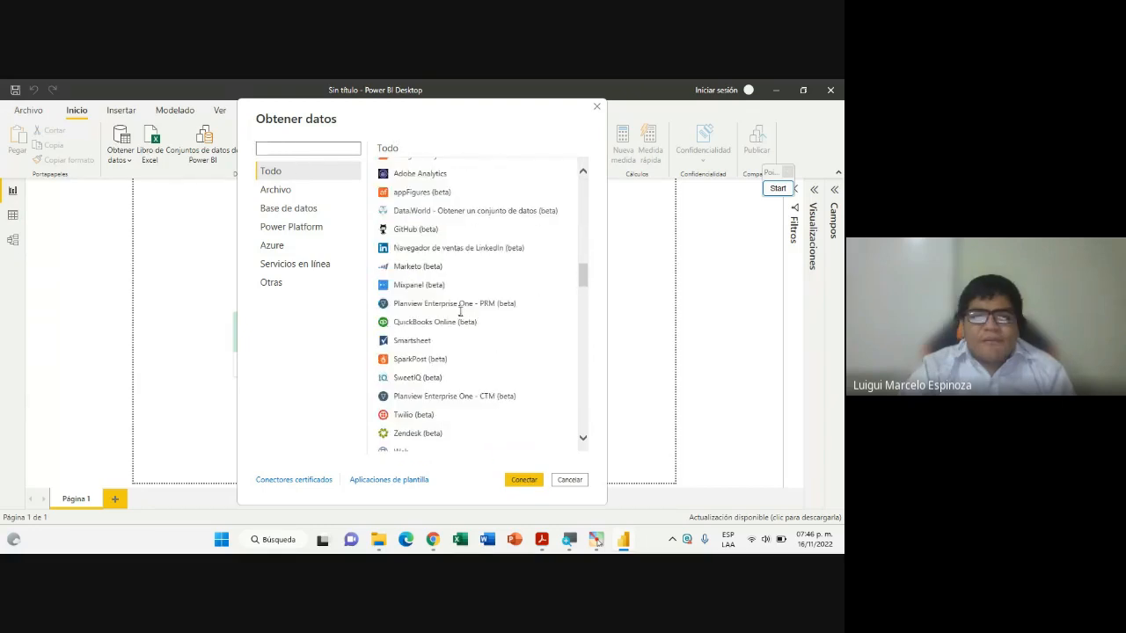
scroll(464, 327, down, 10)
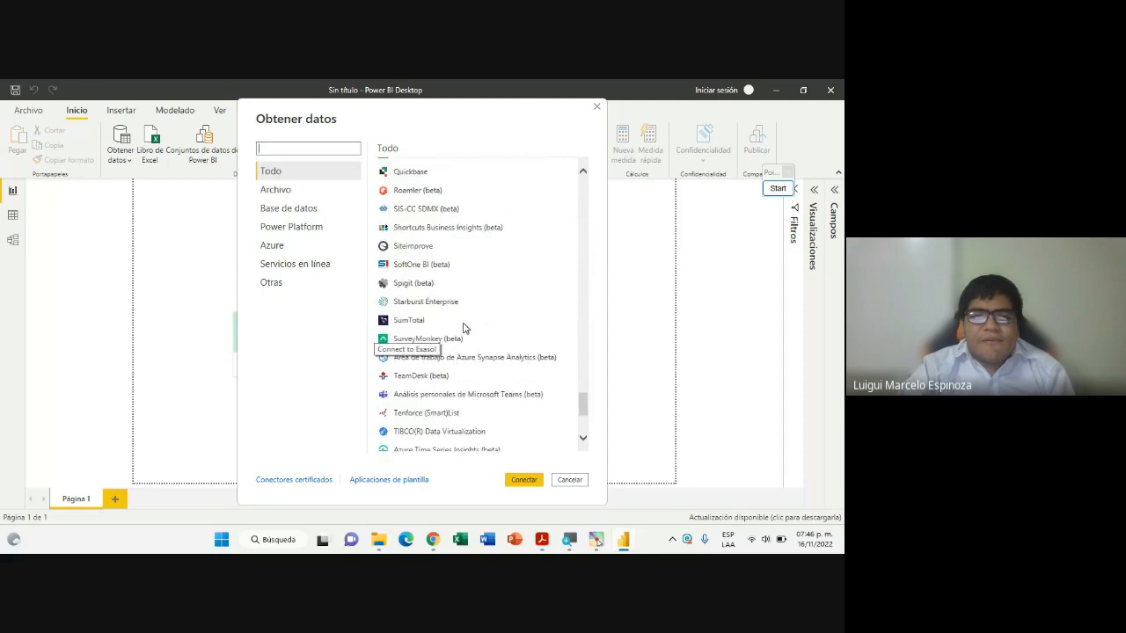
scroll(464, 331, up, 20)
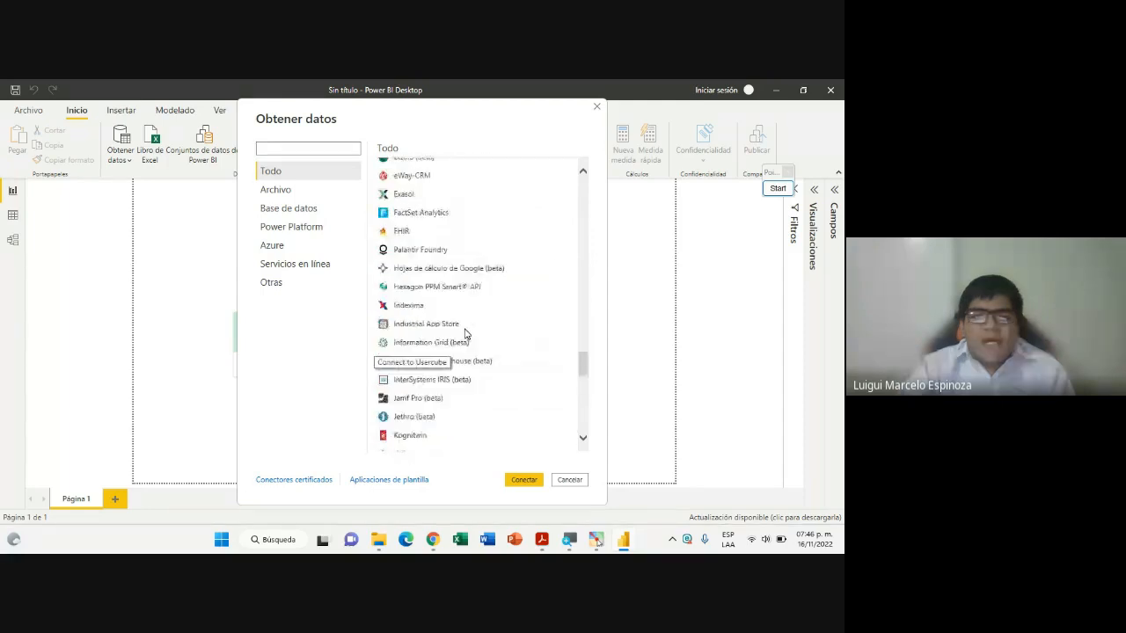
scroll(464, 330, up, 10)
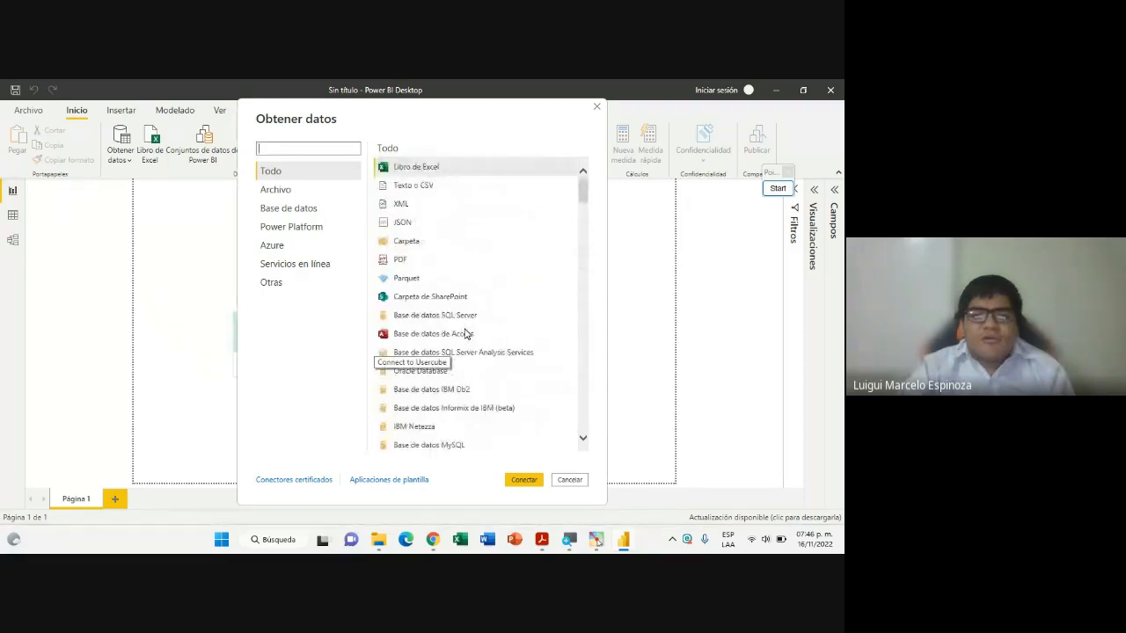
scroll(584, 198, down, 5)
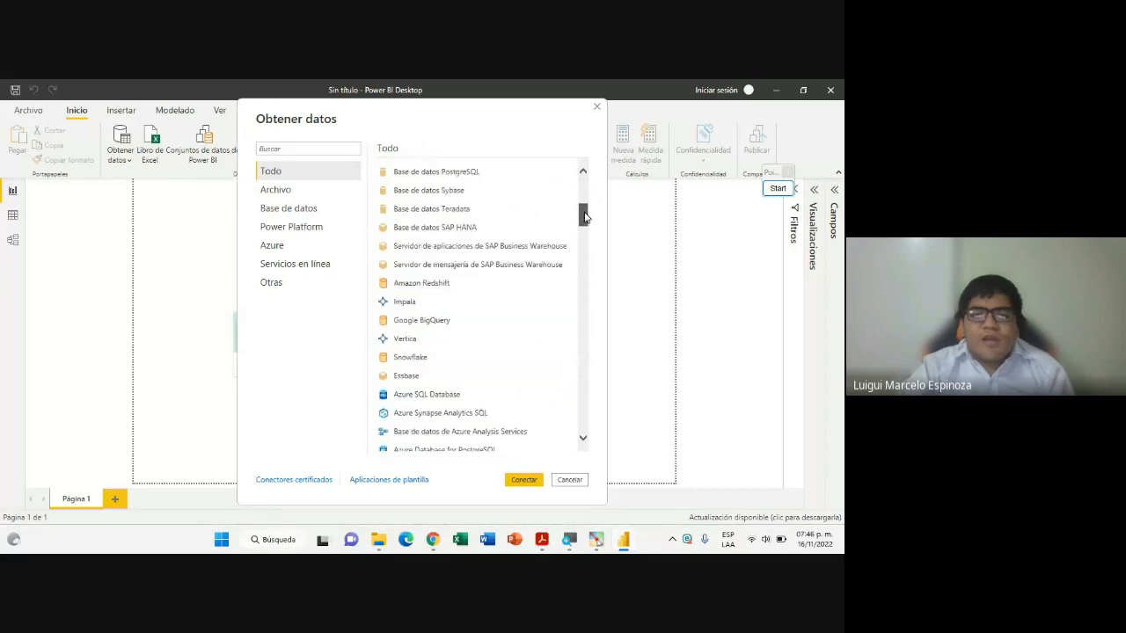
scroll(584, 198, up, 5)
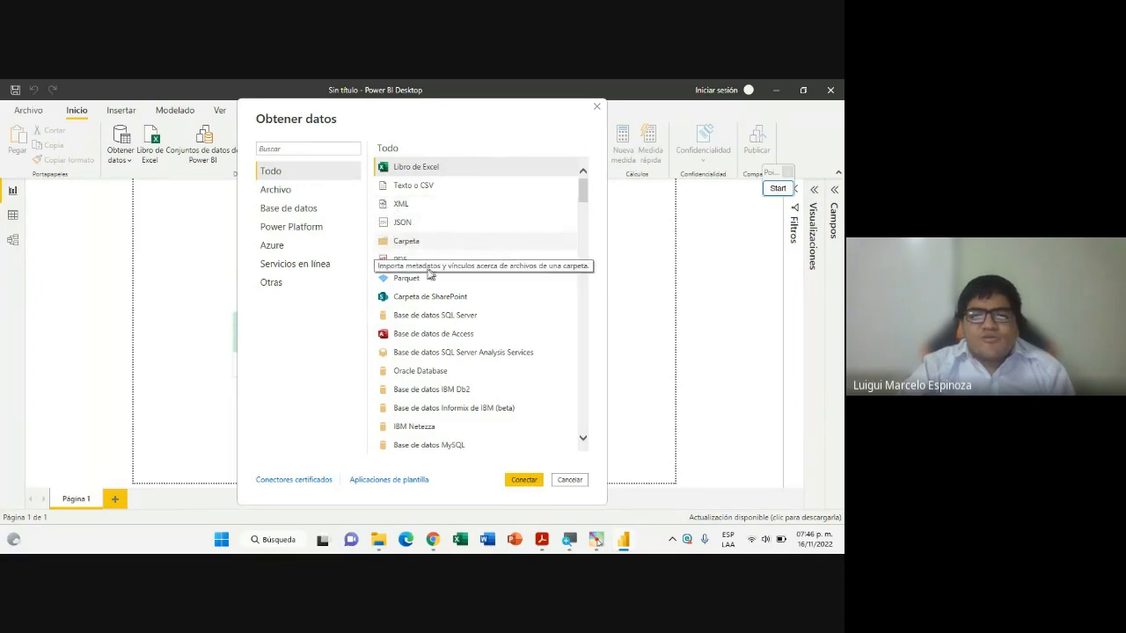
scroll(444, 396, down, 15)
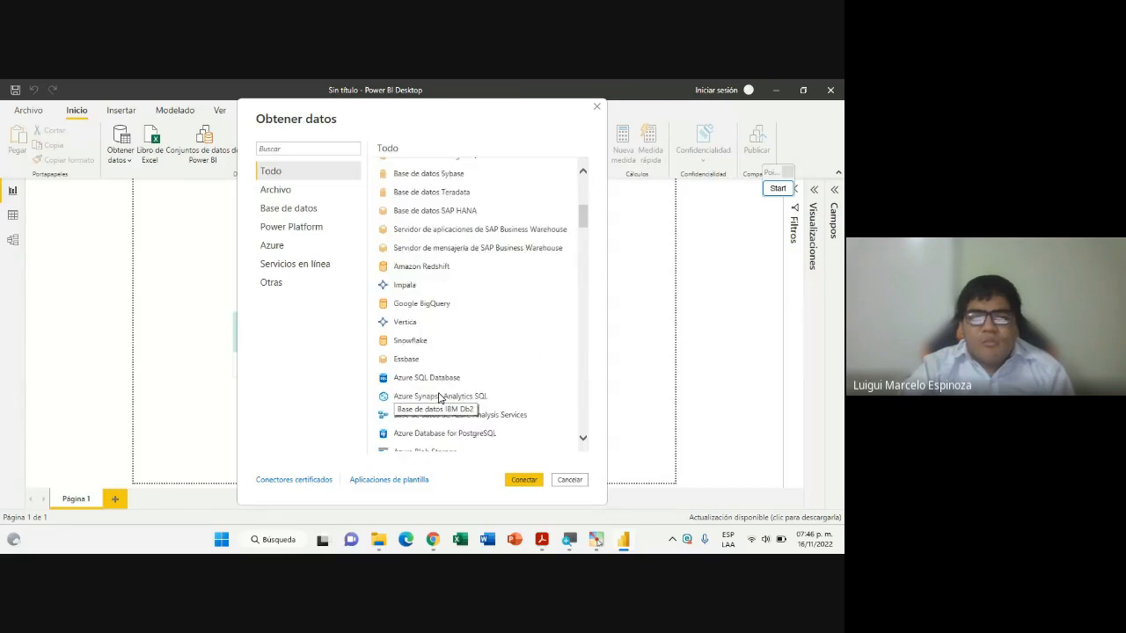
scroll(440, 397, up, 15)
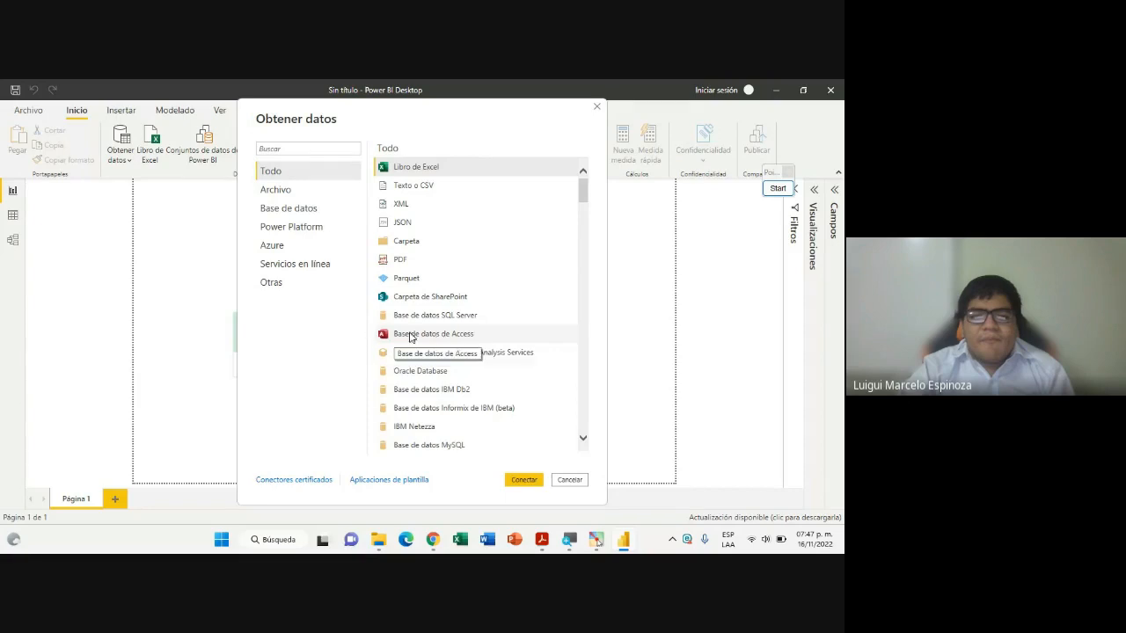
Magnify the Base de datos de Access entry with Pointofix, and return to the normal view
click(775, 190)
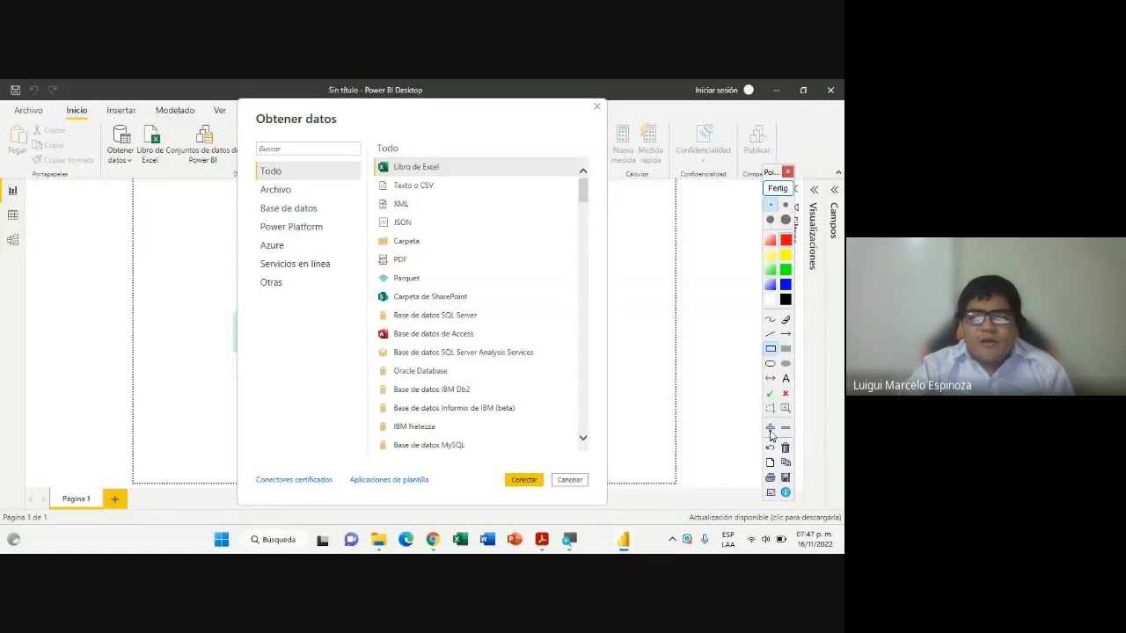
click(771, 429)
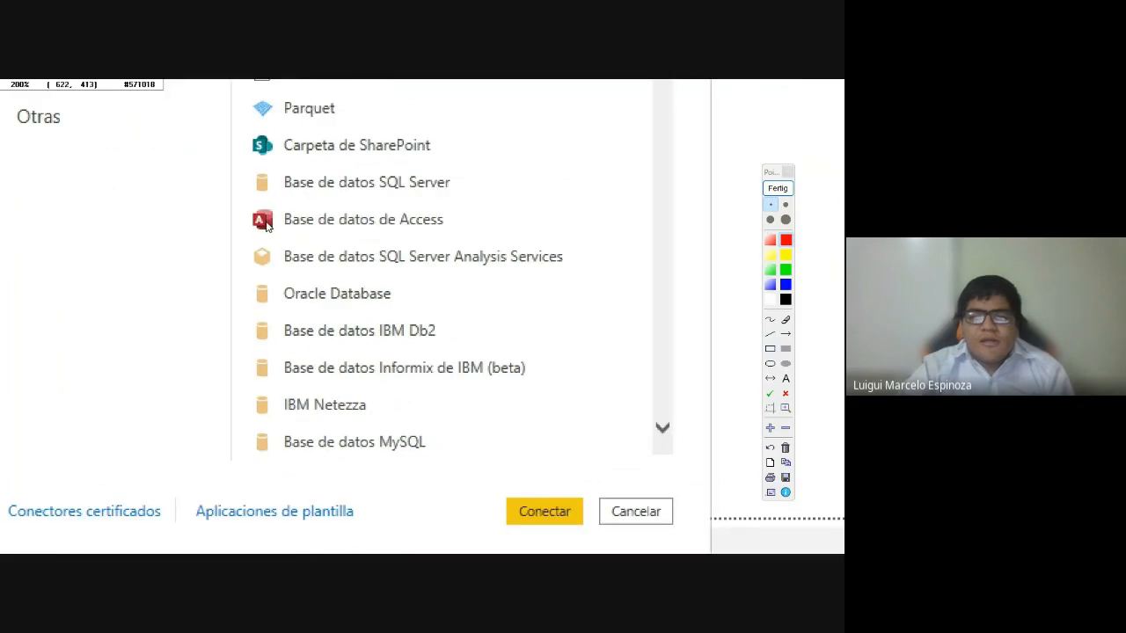
click(777, 188)
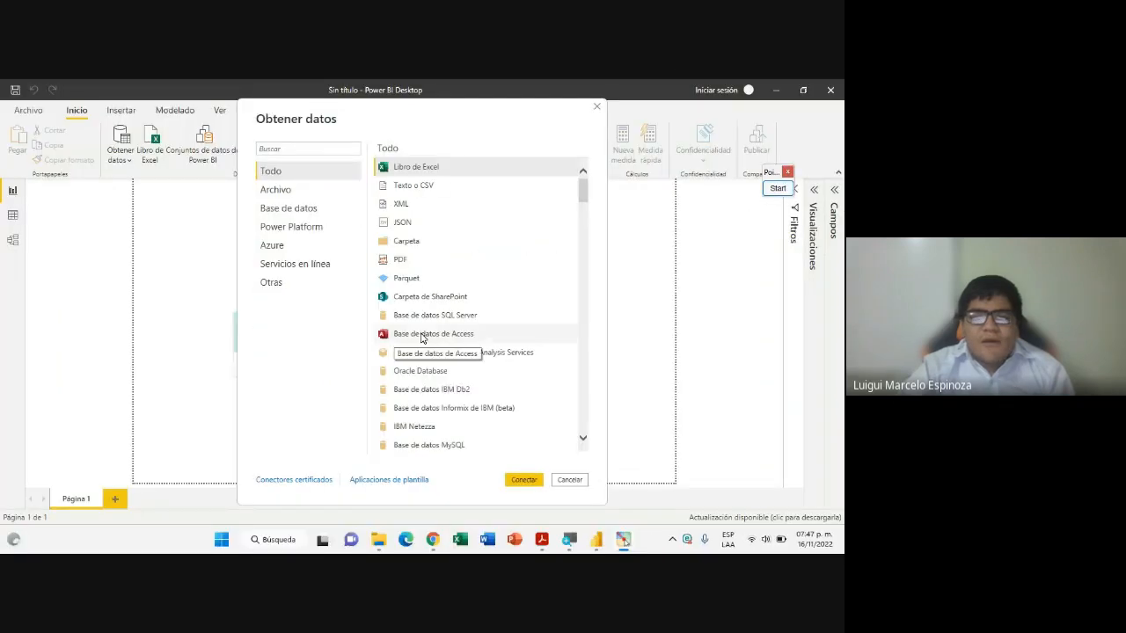
Connect to a Base de datos de Access source and move the file selection dialog slightly down
click(422, 338)
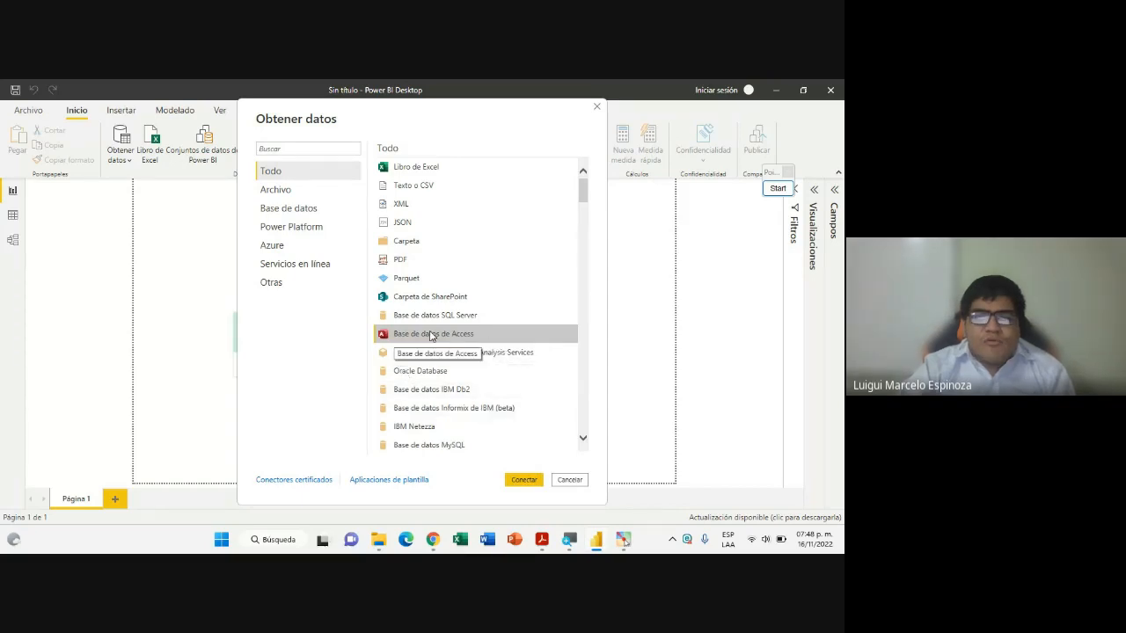
click(523, 482)
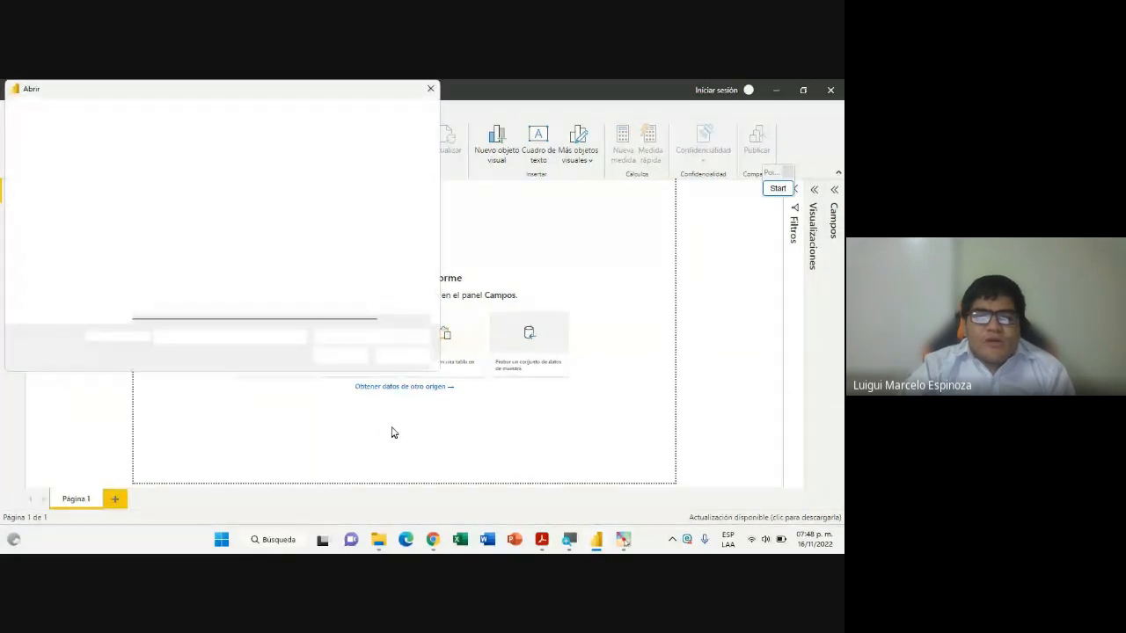
mouse_move(184, 92)
mouse_down()
mouse_move(208, 113)
mouse_move(186, 113)
mouse_up()
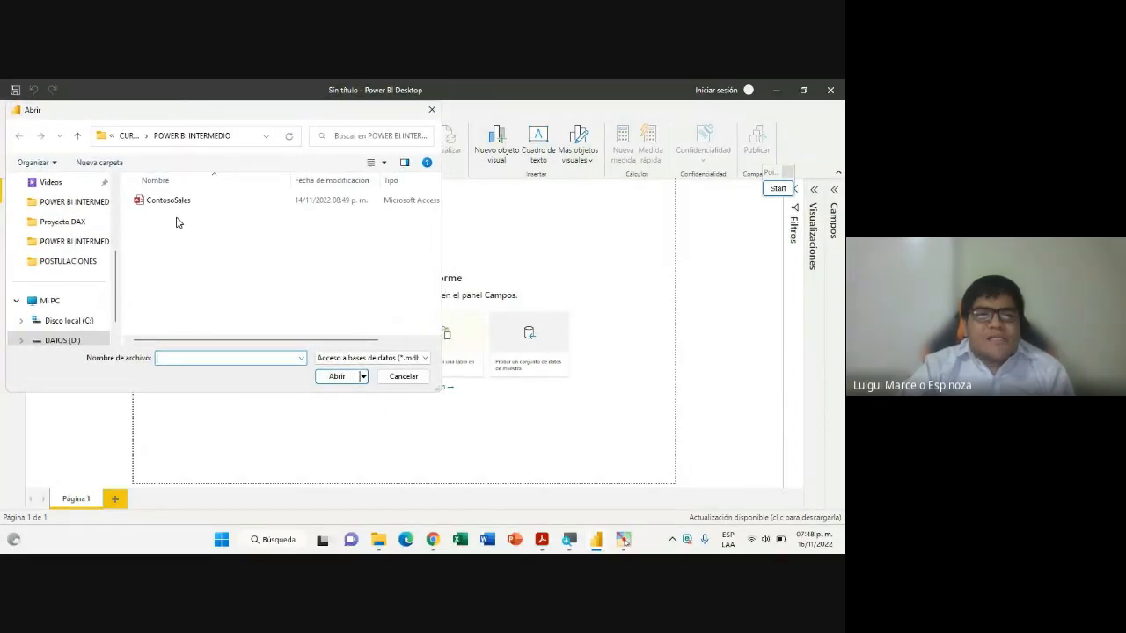
Frame the ContosoSales file in the file selection dialog with a red Pointofix rectangle, and leave annotation mode
click(780, 189)
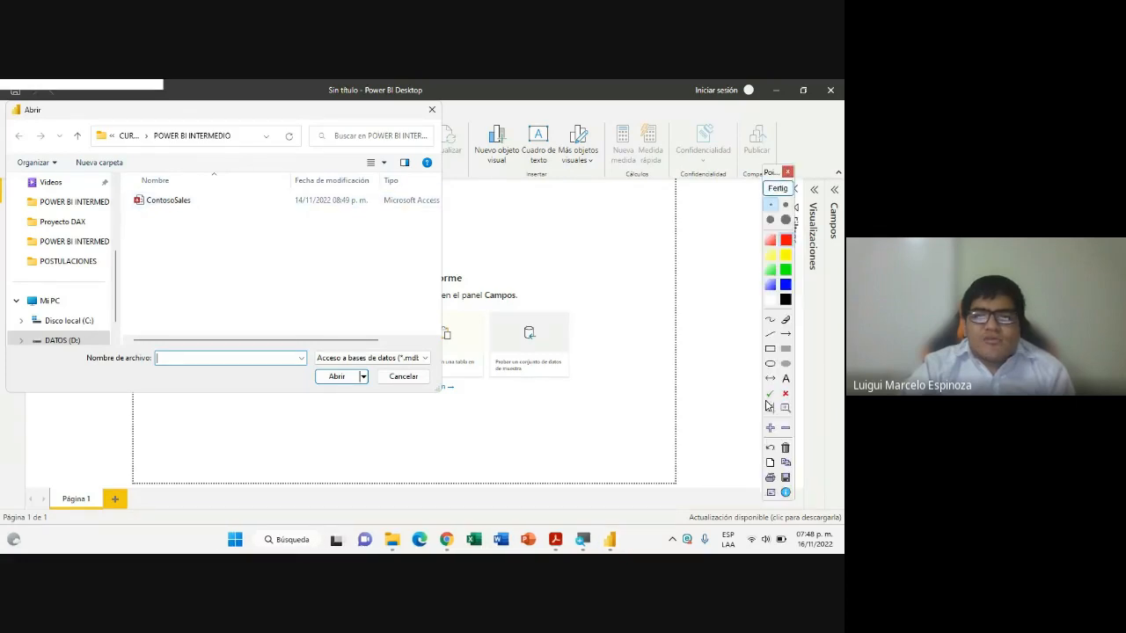
click(786, 428)
click(785, 428)
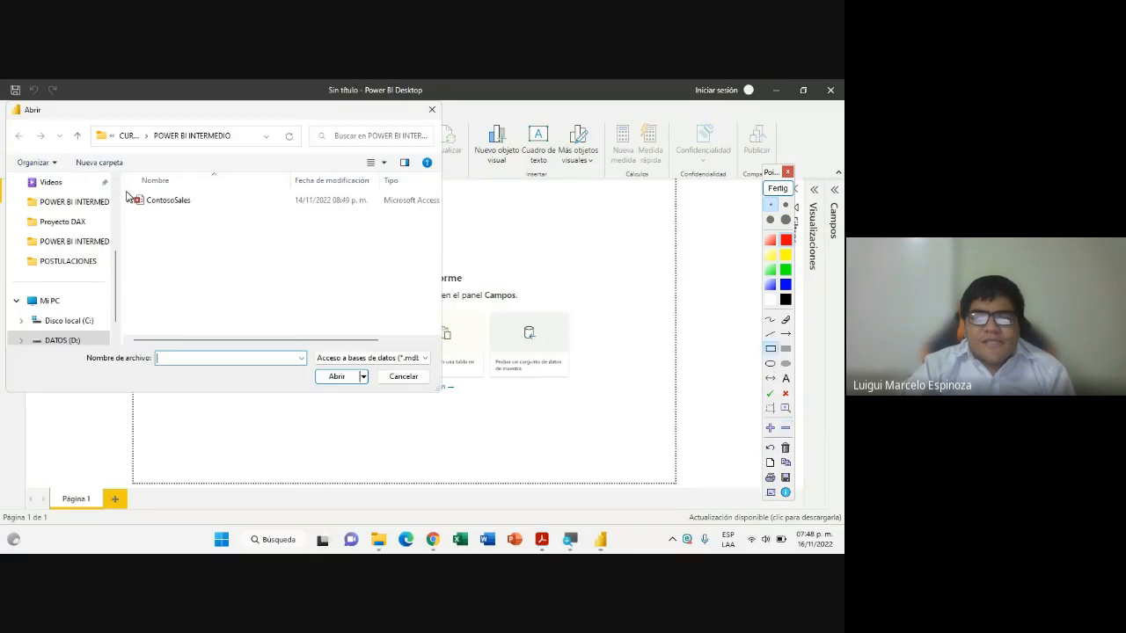
drag(125, 187, 440, 213)
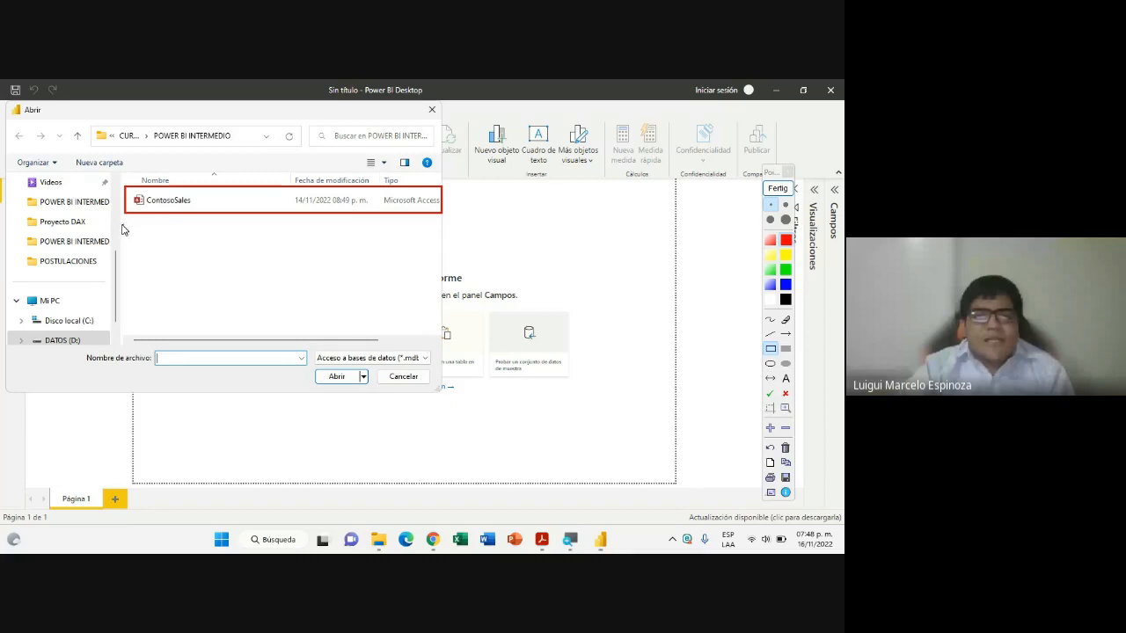
click(778, 188)
Open the ContosoSales Access database as the data source and wait for its Navegador table list
click(170, 202)
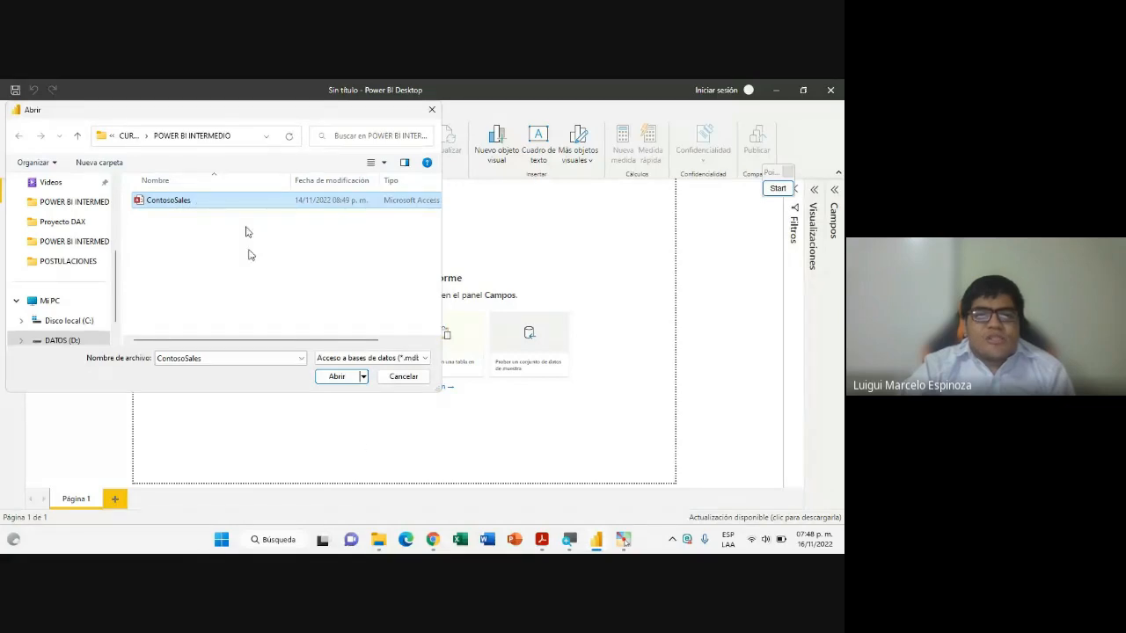
click(337, 377)
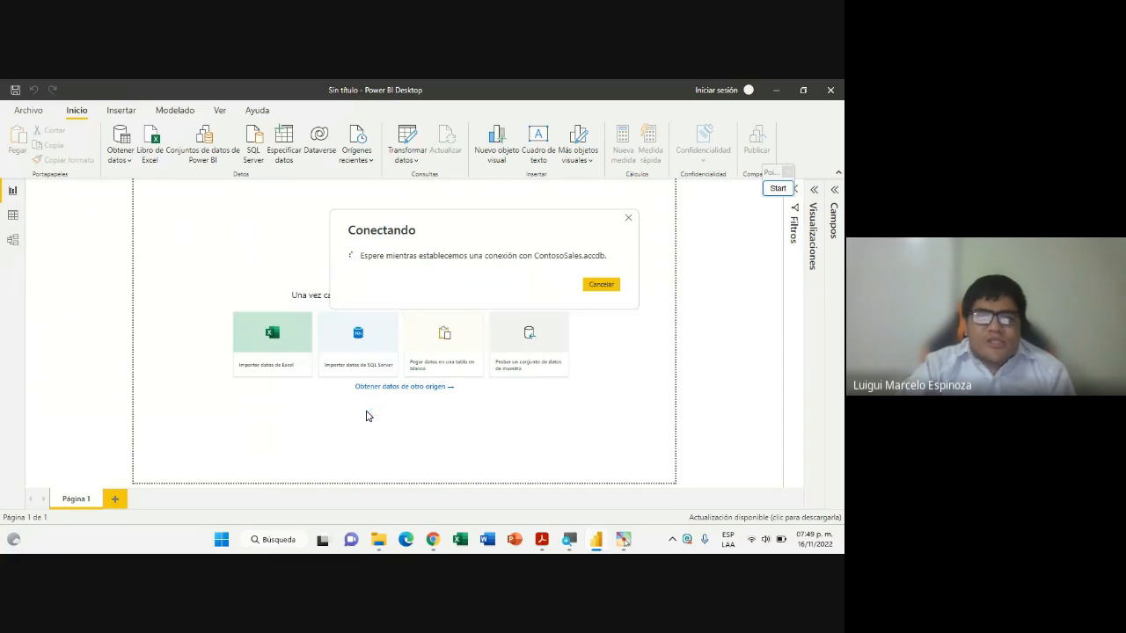
drag(450, 223, 395, 238)
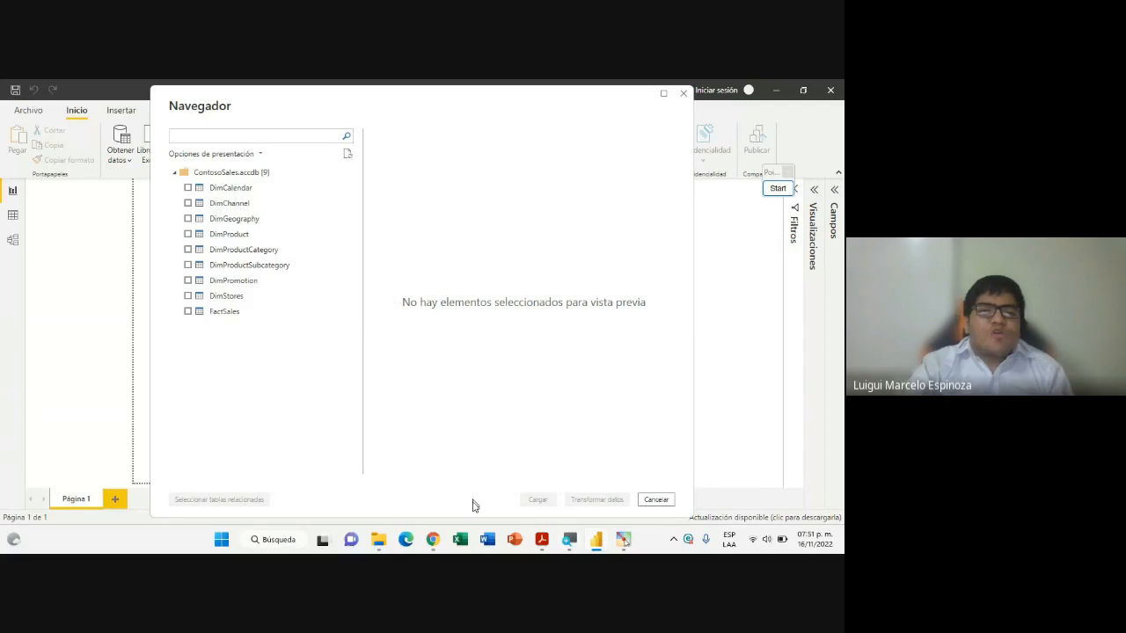
Switch to the Google Meet call in Chrome and review the participant's Microsoft.ACE.OLEDB12.0 error report in the call messages
click(396, 497)
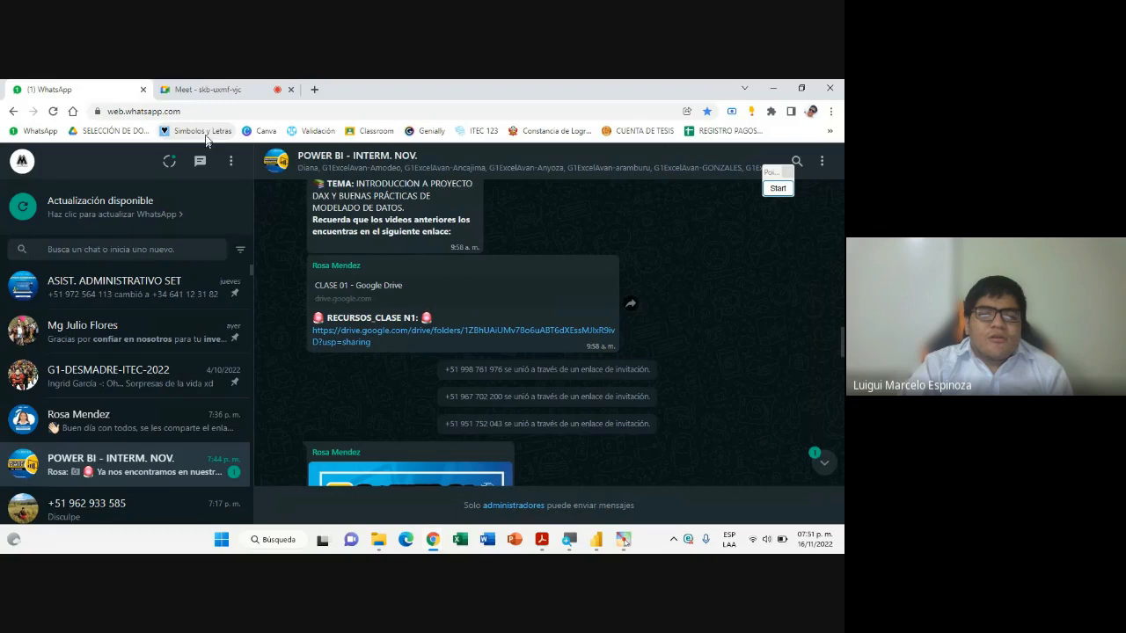
click(208, 89)
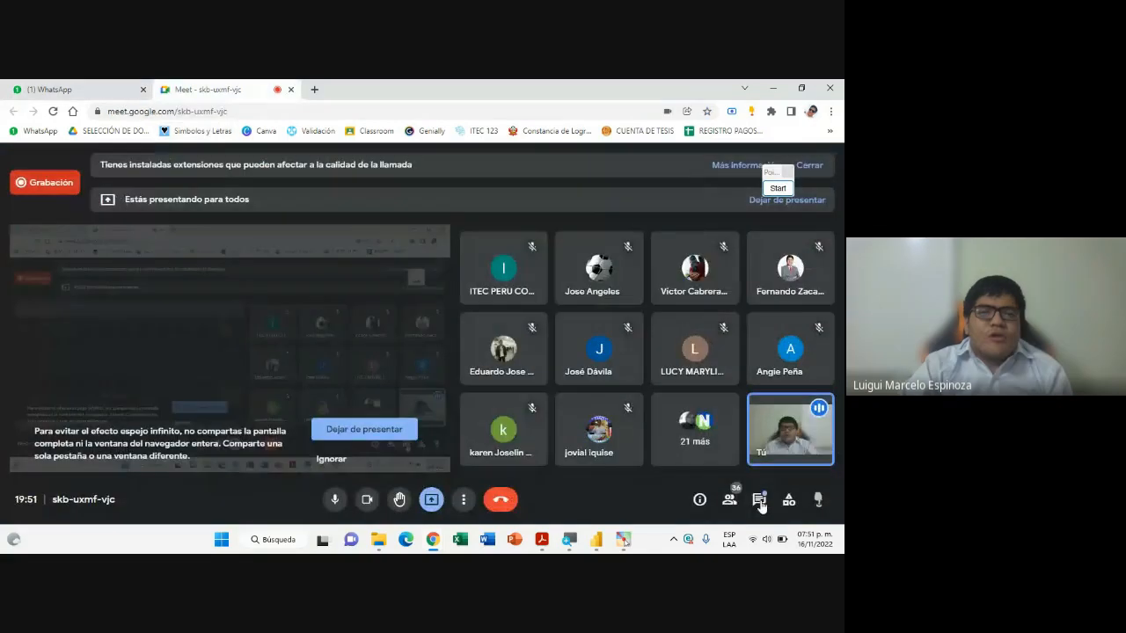
click(760, 501)
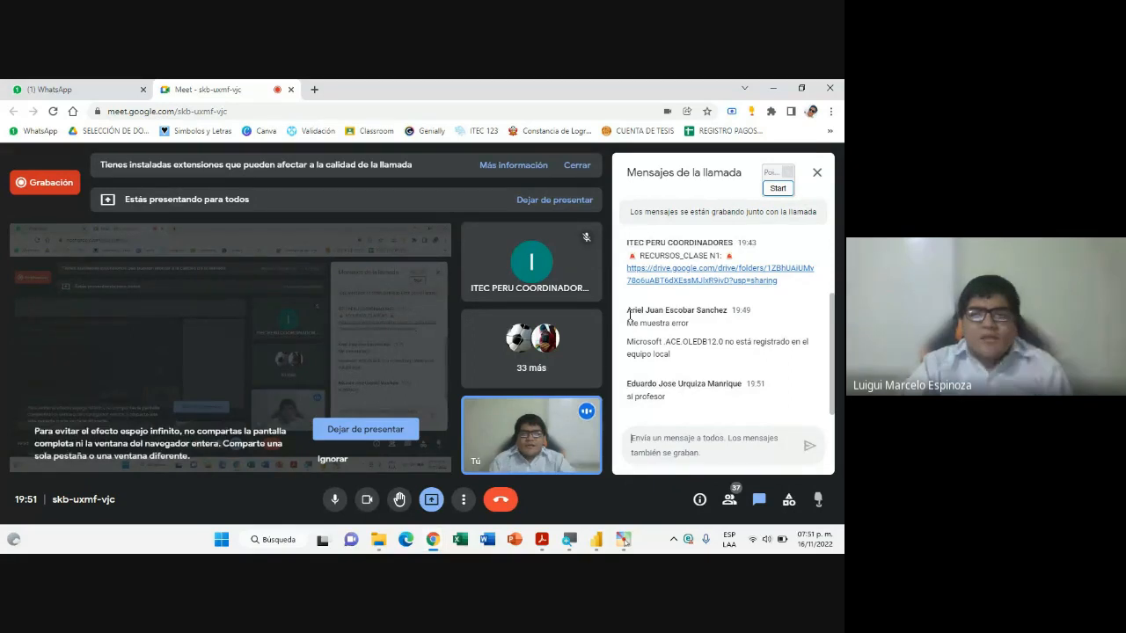
drag(741, 317, 724, 320)
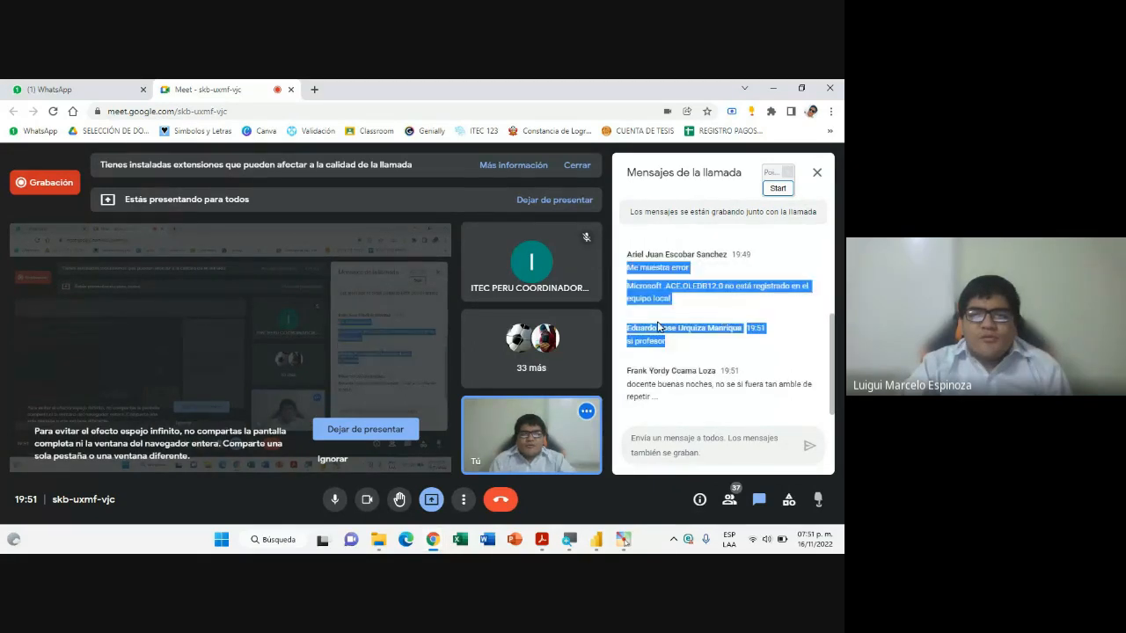
Highlight the participant's Microsoft.ACE.OLEDB12.0 error report in the call messages, and return to the Navegador table list in Power BI Desktop
scroll(660, 323, up, 1)
click(681, 332)
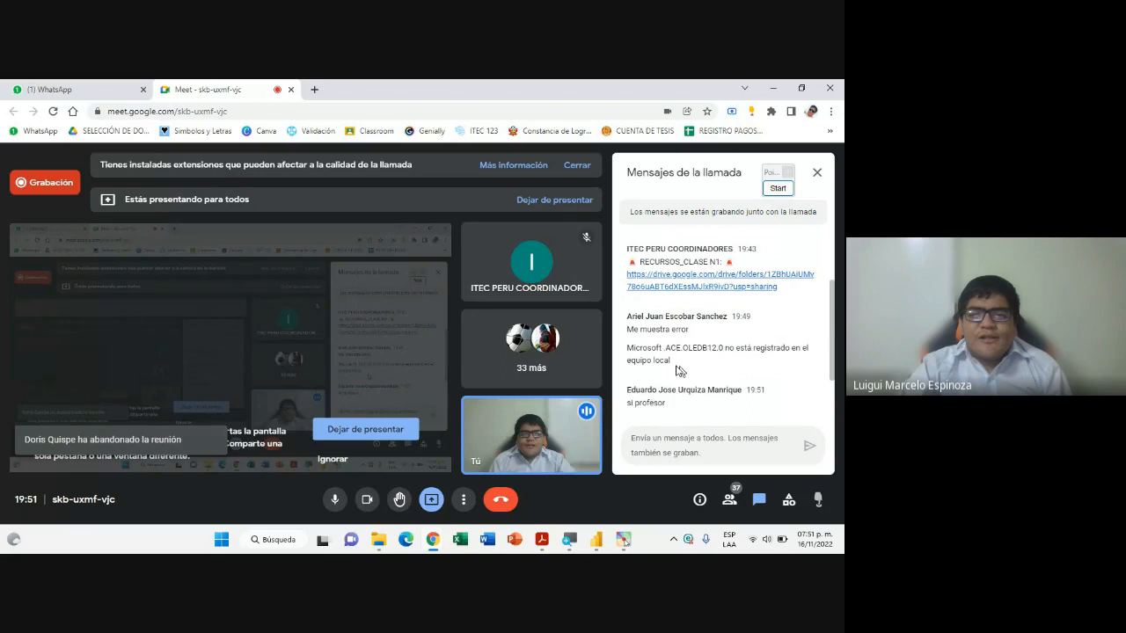
drag(682, 369, 625, 330)
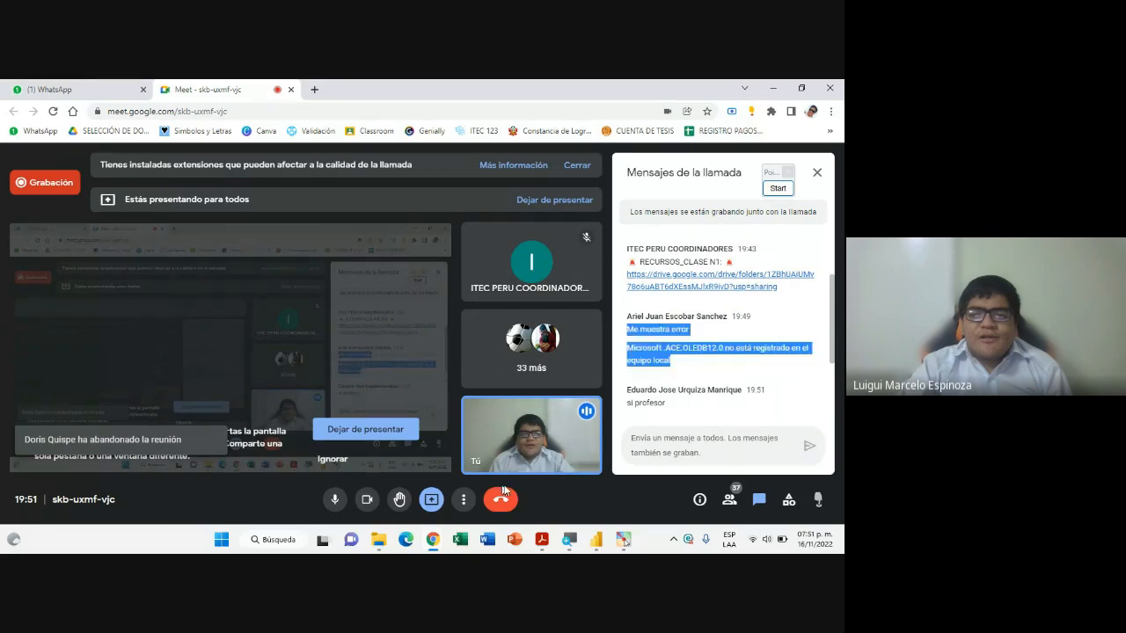
click(597, 541)
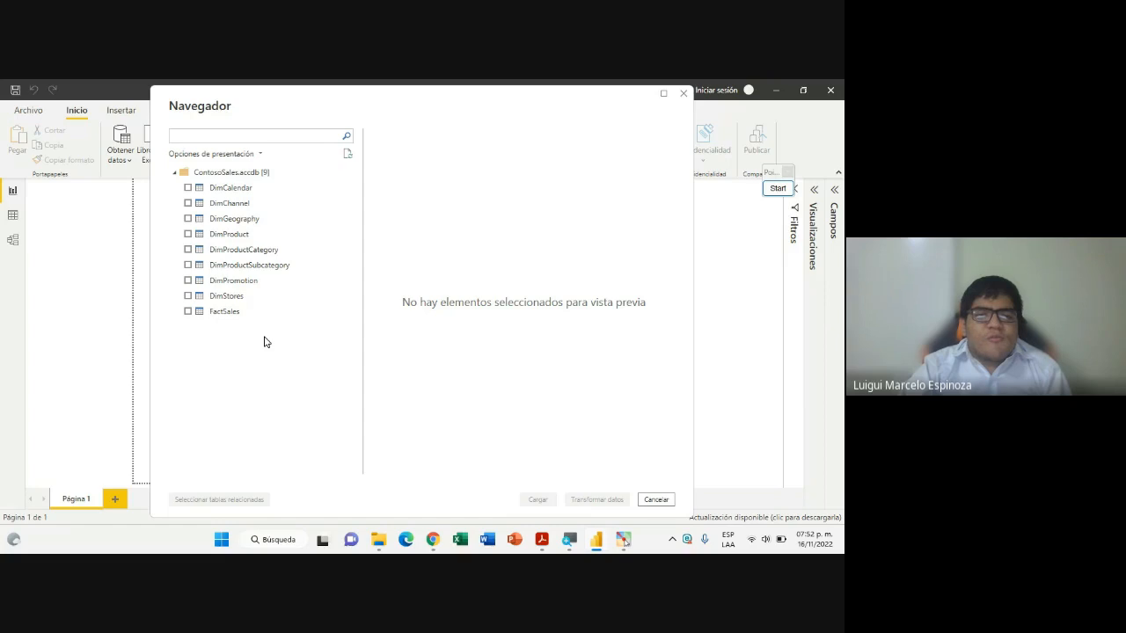
Check the Google Meet messages again, highlight the participant's request to repeat the explanation, and go back to Power BI Desktop
click(433, 542)
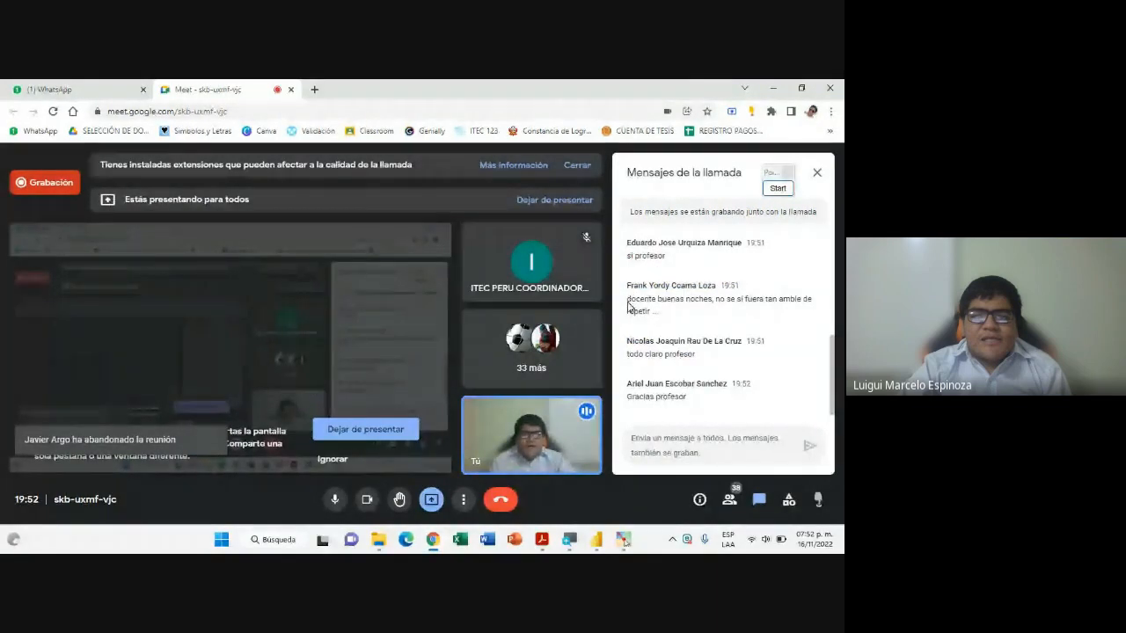
drag(628, 307, 689, 322)
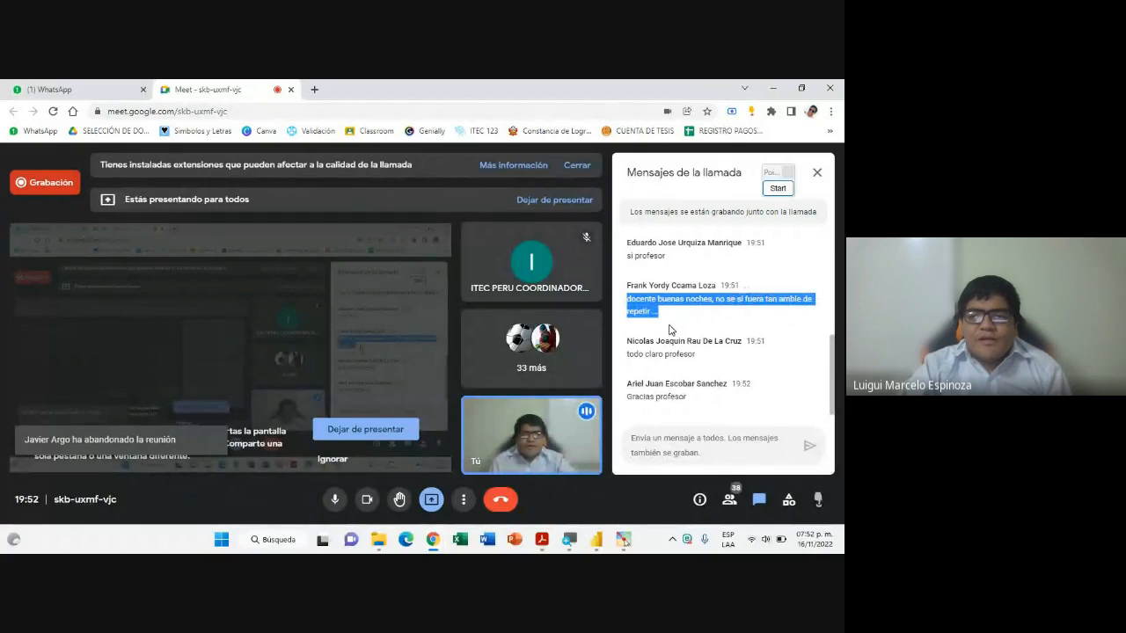
click(597, 541)
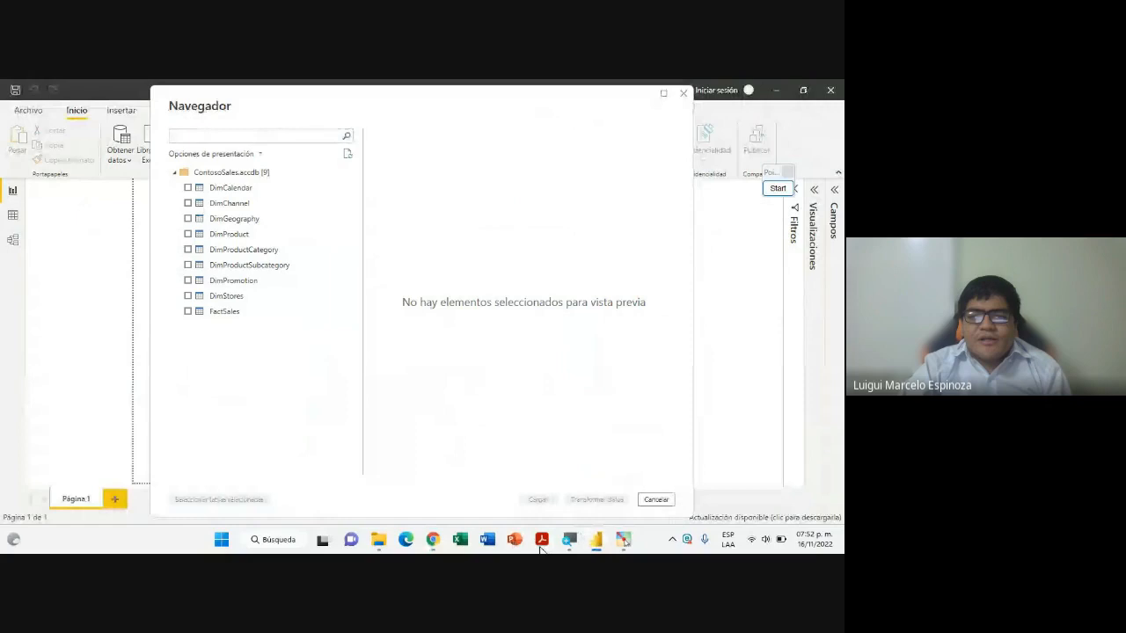
Switch to the session 02 PDF in Adobe Acrobat Reader and examine the Cargar datos desde Access slide magnified to 200% with Pointofix
mouse_move(541, 547)
click(533, 488)
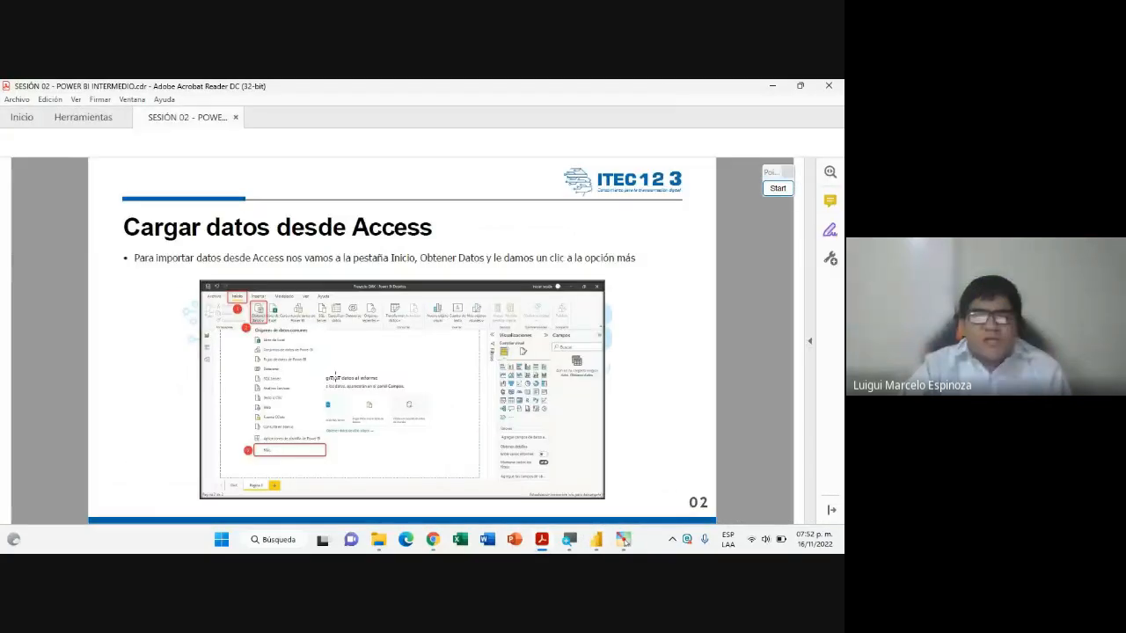
click(770, 191)
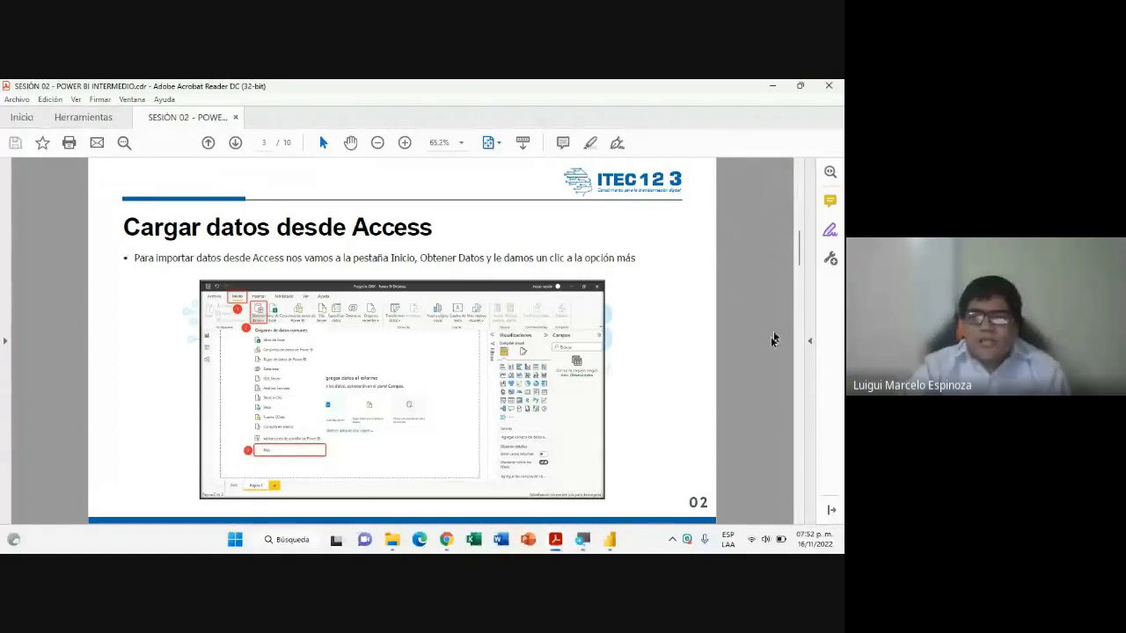
click(770, 428)
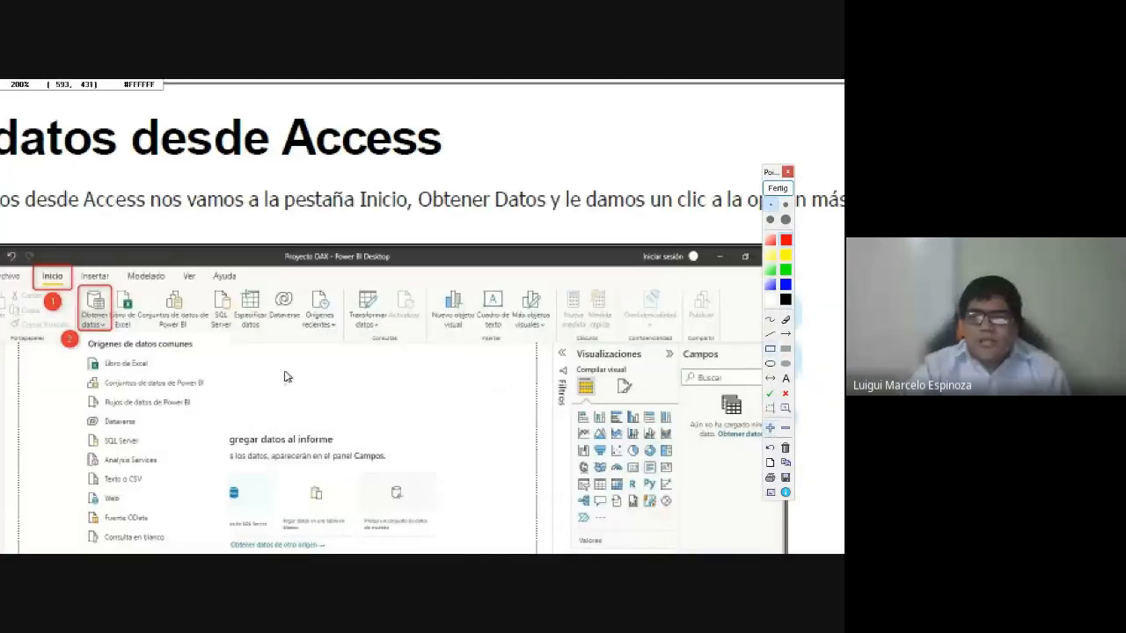
drag(288, 377, 513, 269)
drag(373, 208, 195, 159)
mouse_move(484, 225)
mouse_down()
mouse_move(265, 223)
mouse_move(415, 243)
mouse_move(493, 228)
mouse_move(473, 233)
mouse_up()
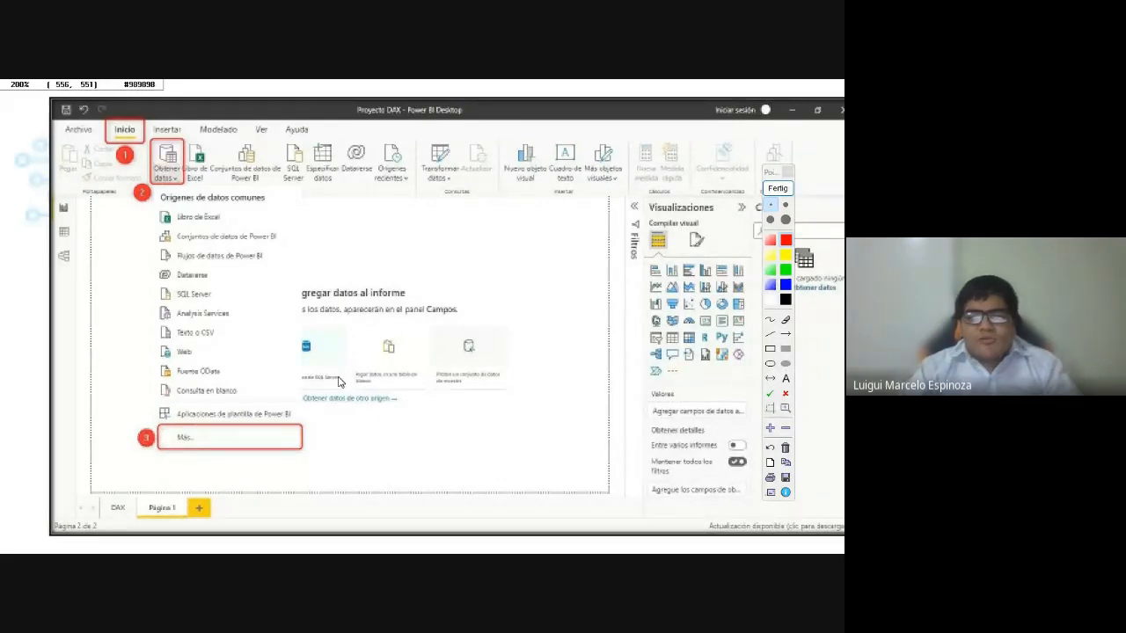
click(785, 429)
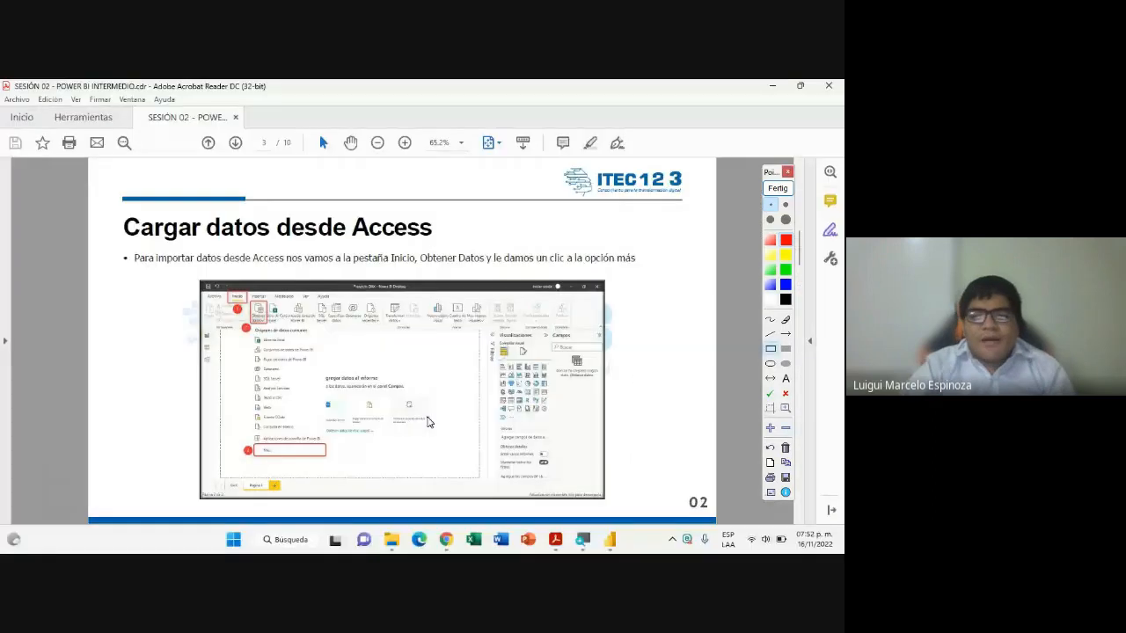
click(386, 396)
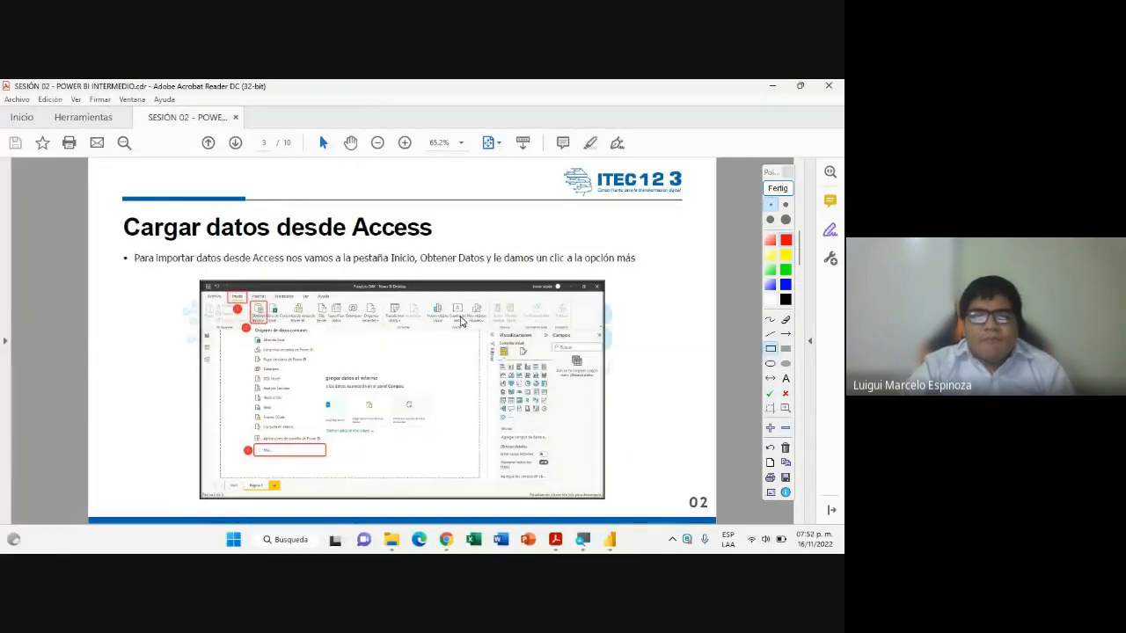
click(756, 208)
Advance to page 4 of the PDF and examine its Base de datos de Access and Conectar steps magnified to 200% with Pointofix
scroll(757, 207, down, 1)
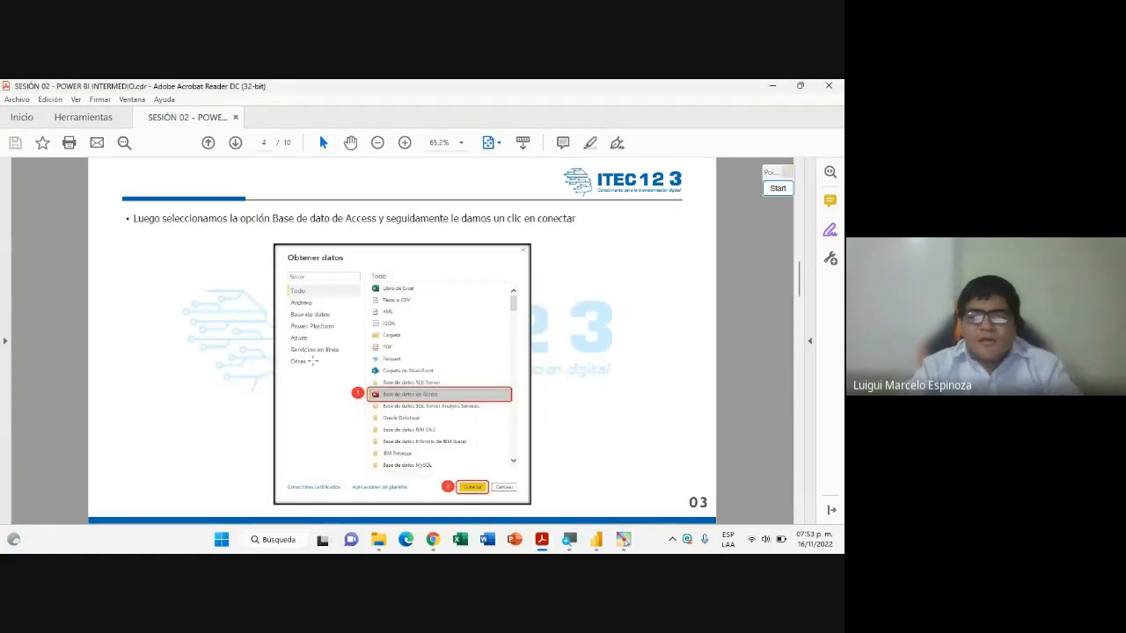
click(778, 189)
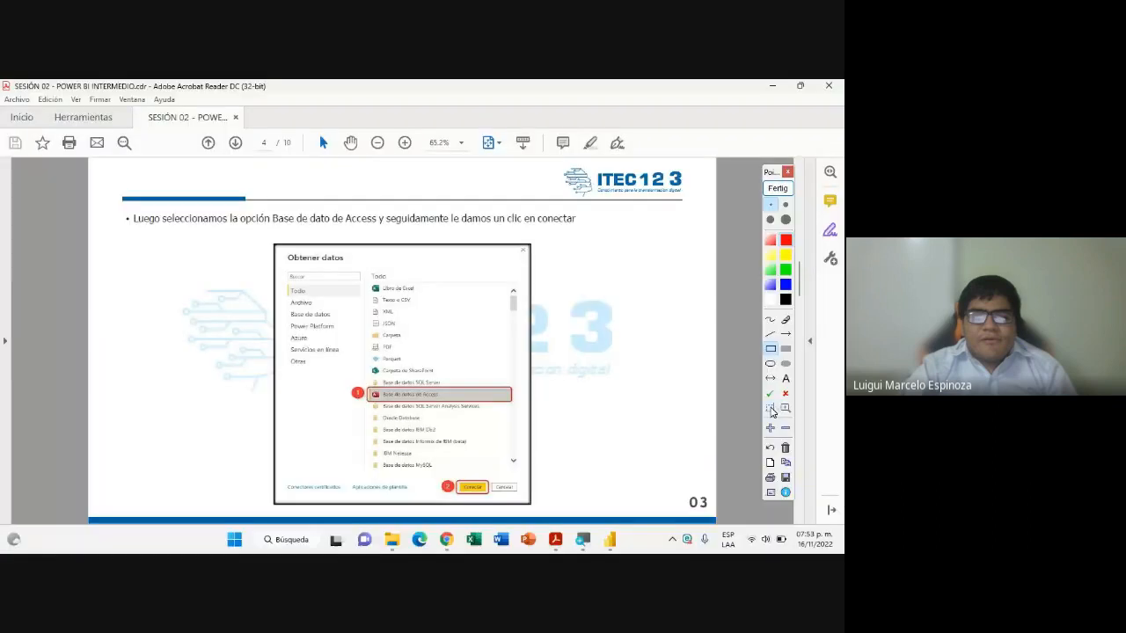
click(770, 429)
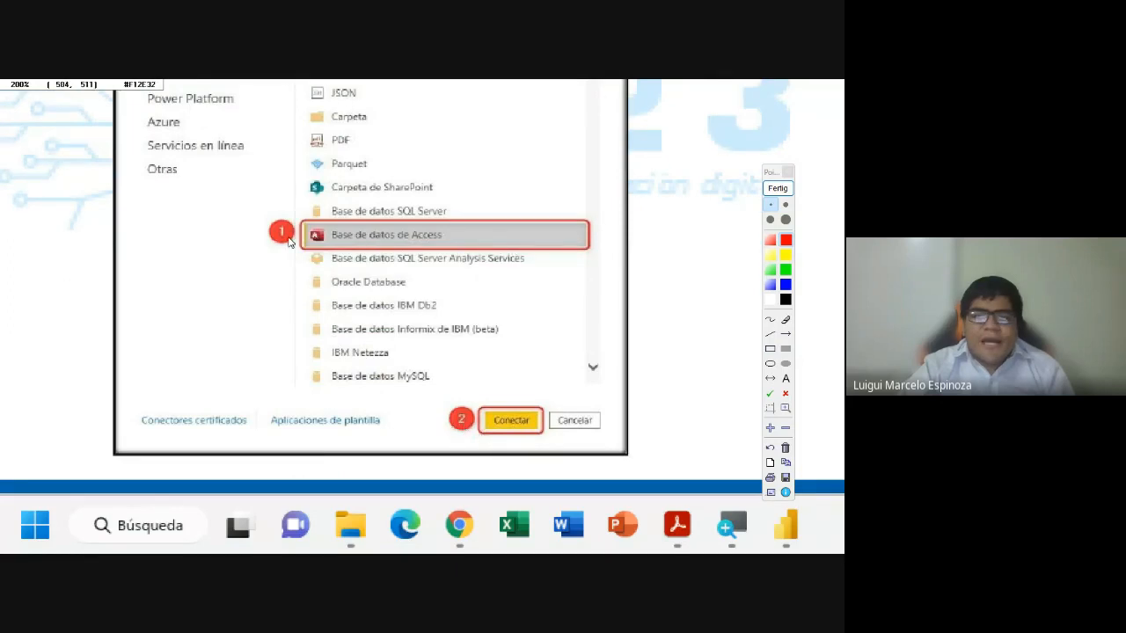
click(786, 428)
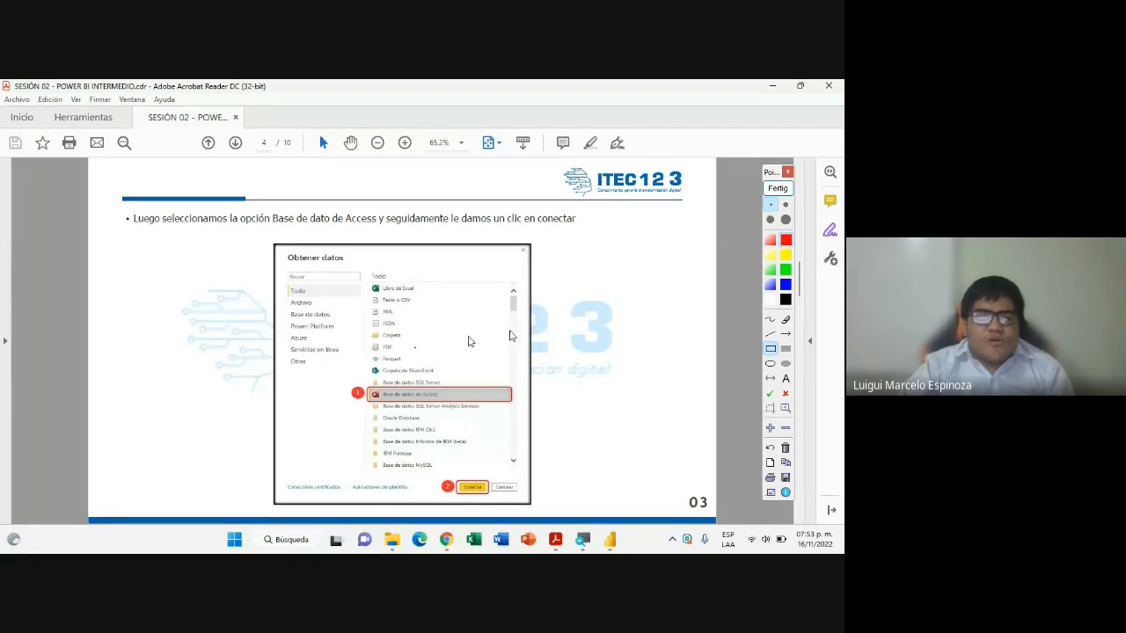
click(778, 188)
Review the PDF pages on opening the Access file and loading its tables, and switch back to Power BI Desktop
scroll(375, 374, down, 1)
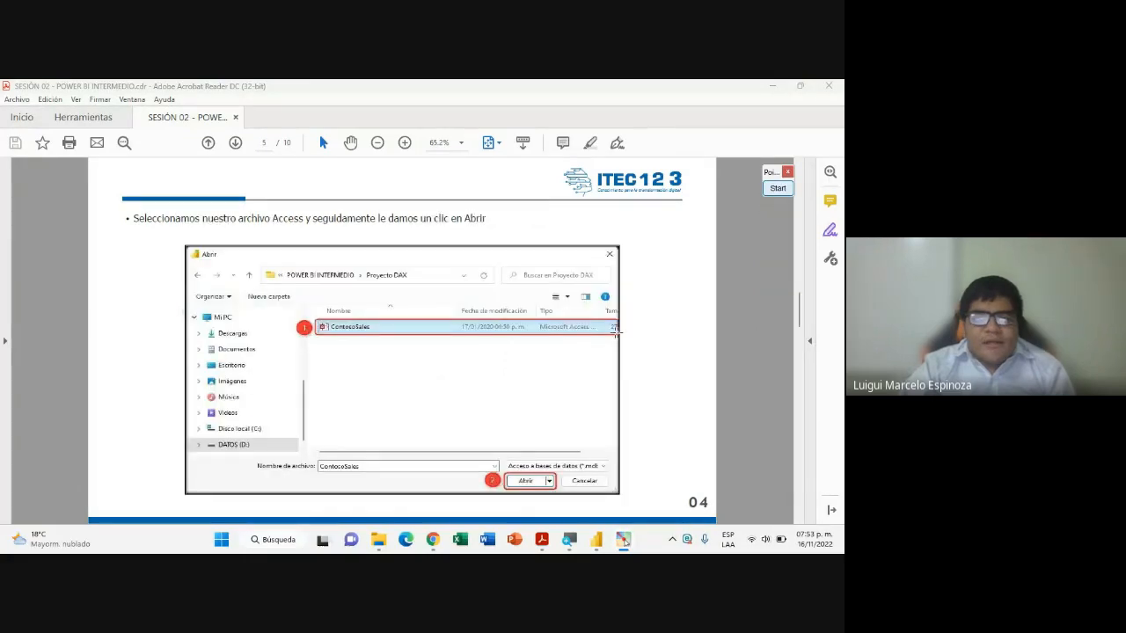
scroll(317, 395, down, 1)
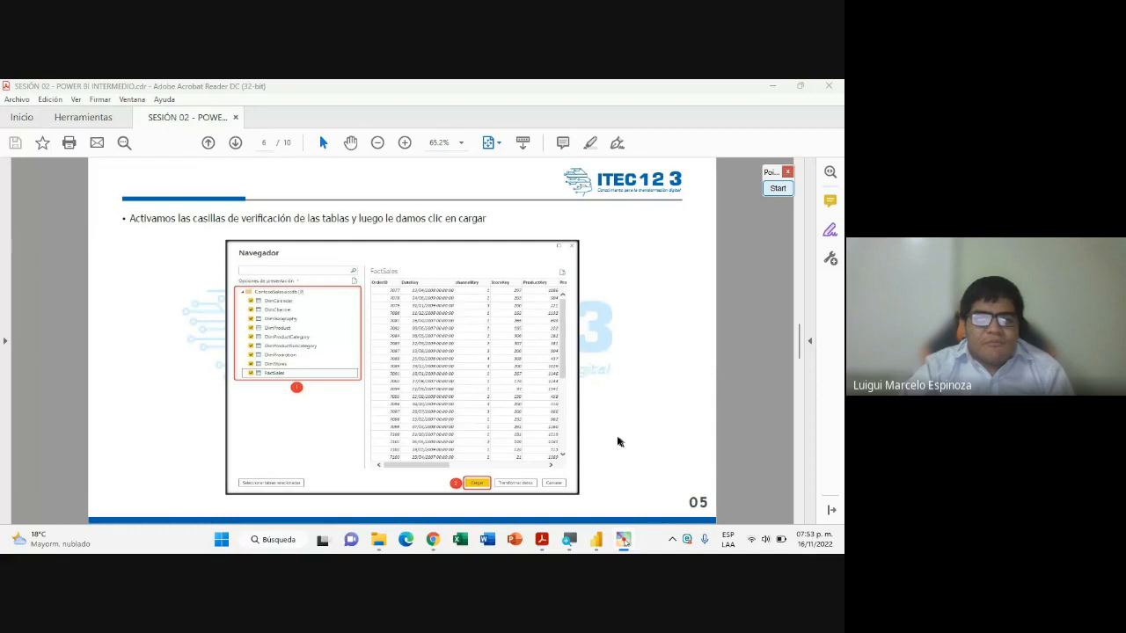
click(597, 540)
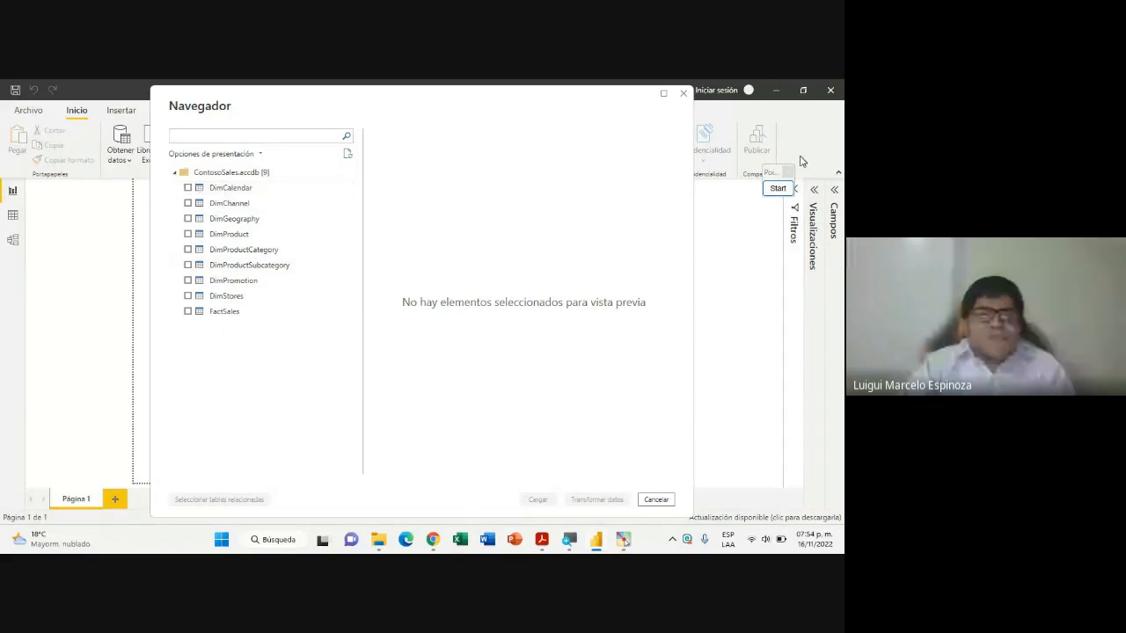
Place the Pointofix toolbar beside the Navegador dialog, and show the ContosoSales file in the POWER BI INTERMEDIO folder in File Explorer before minimizing it
drag(776, 182, 59, 212)
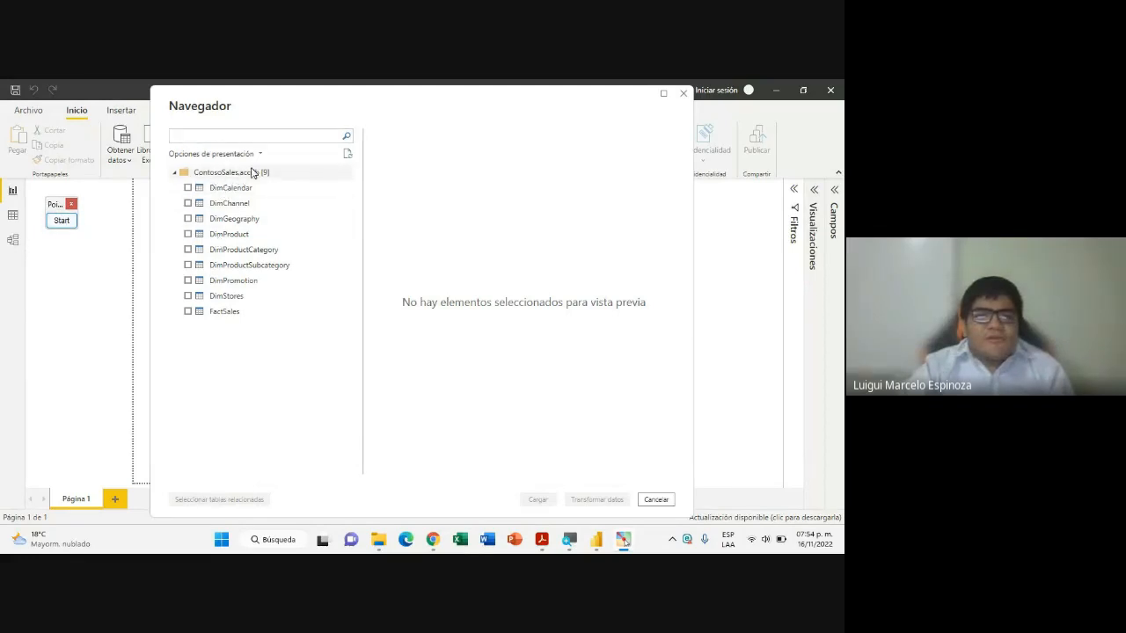
click(379, 540)
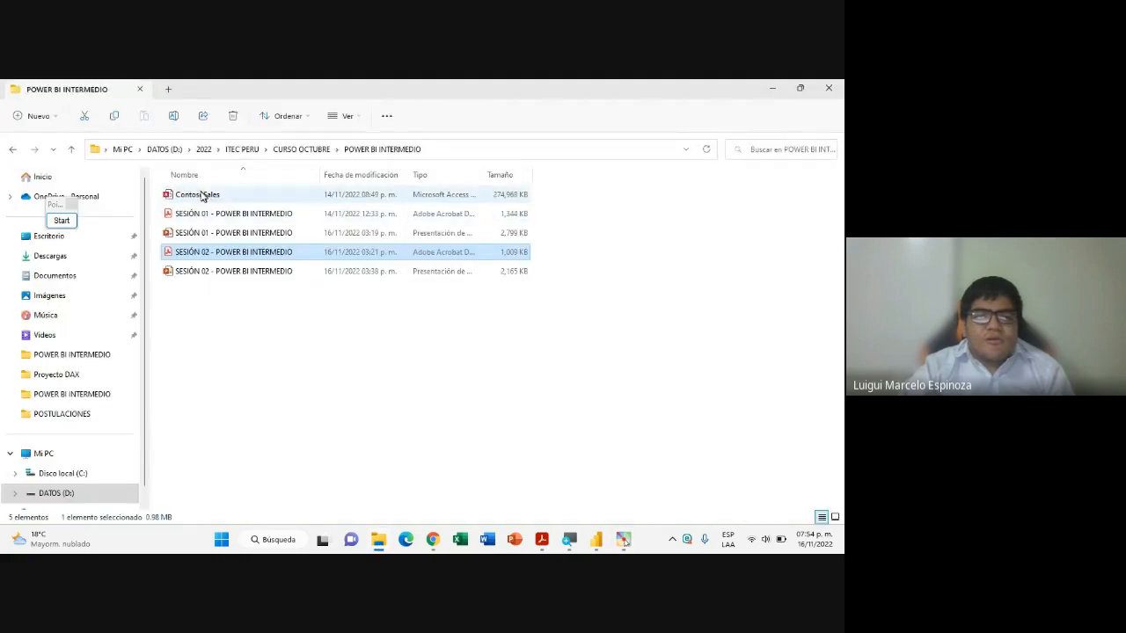
click(774, 89)
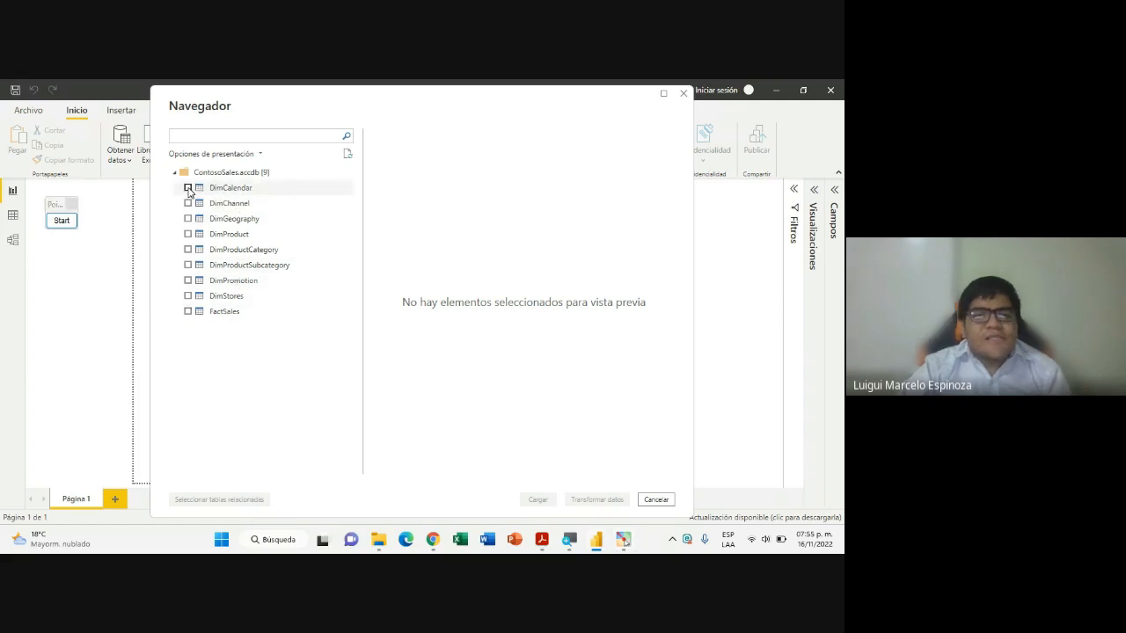
Select all nine ContosoSales tables in the Navegador, from DimCalendar through FactSales
click(188, 188)
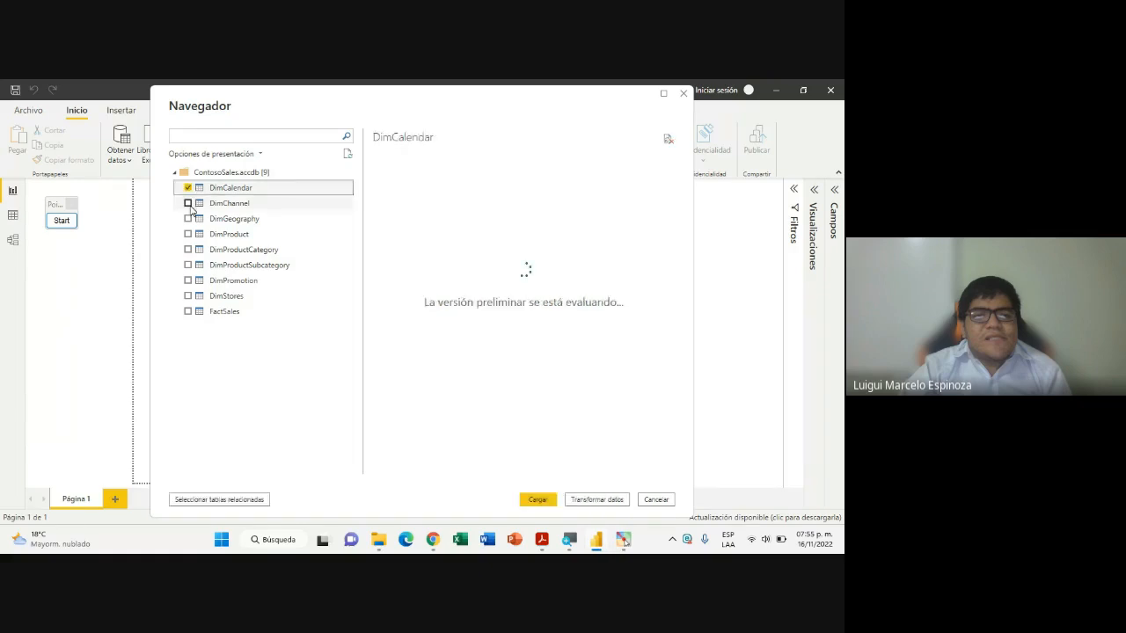
click(187, 204)
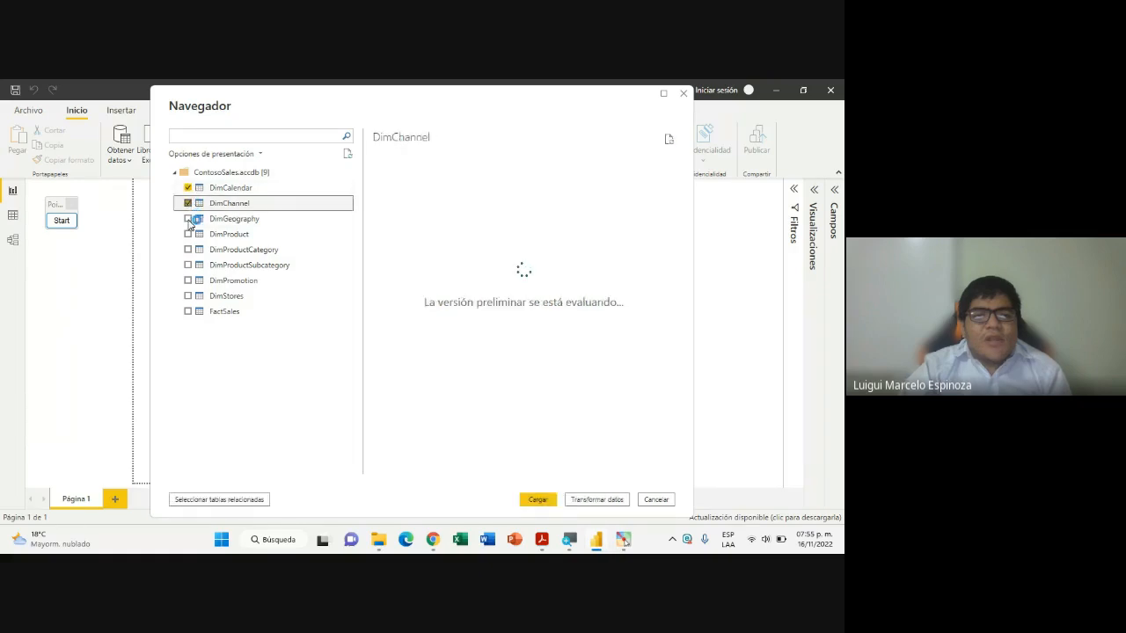
click(187, 219)
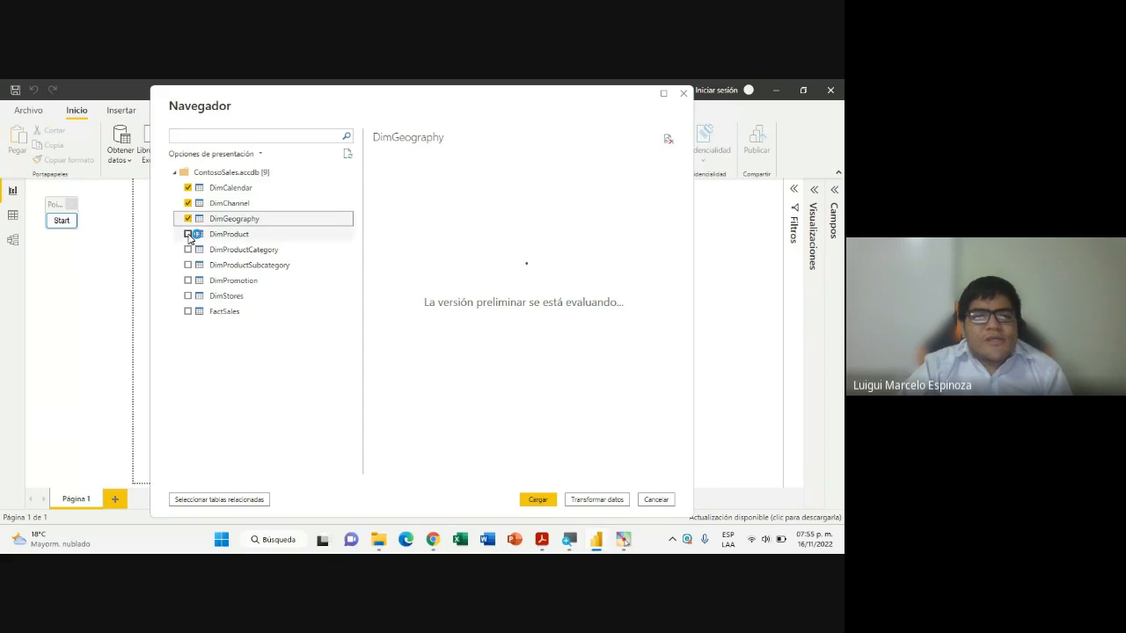
click(188, 235)
click(187, 250)
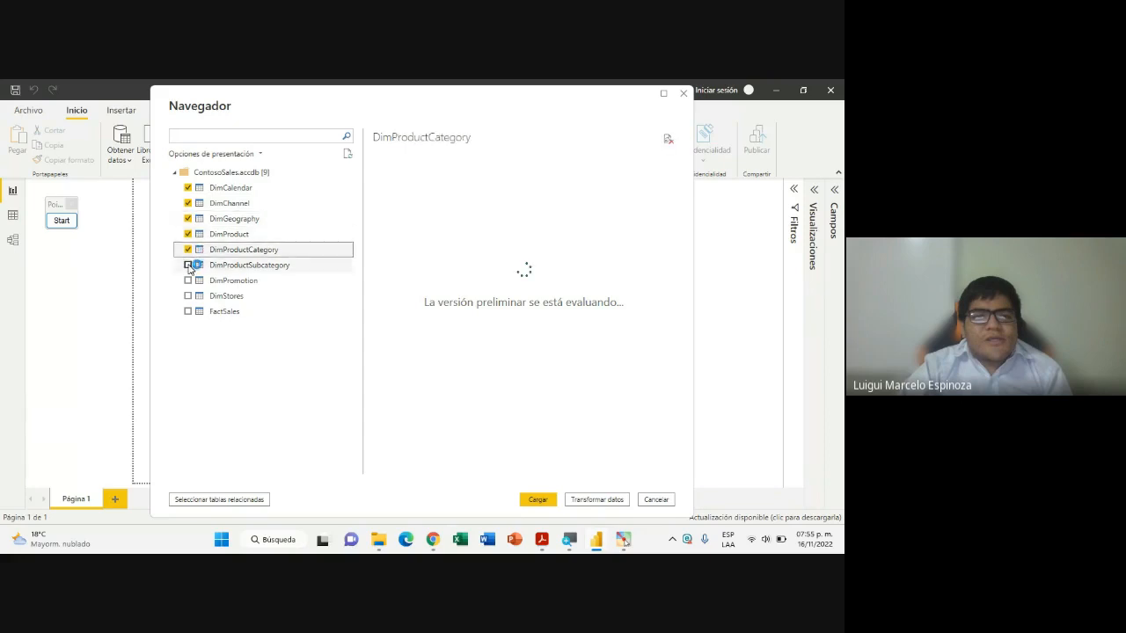
click(187, 265)
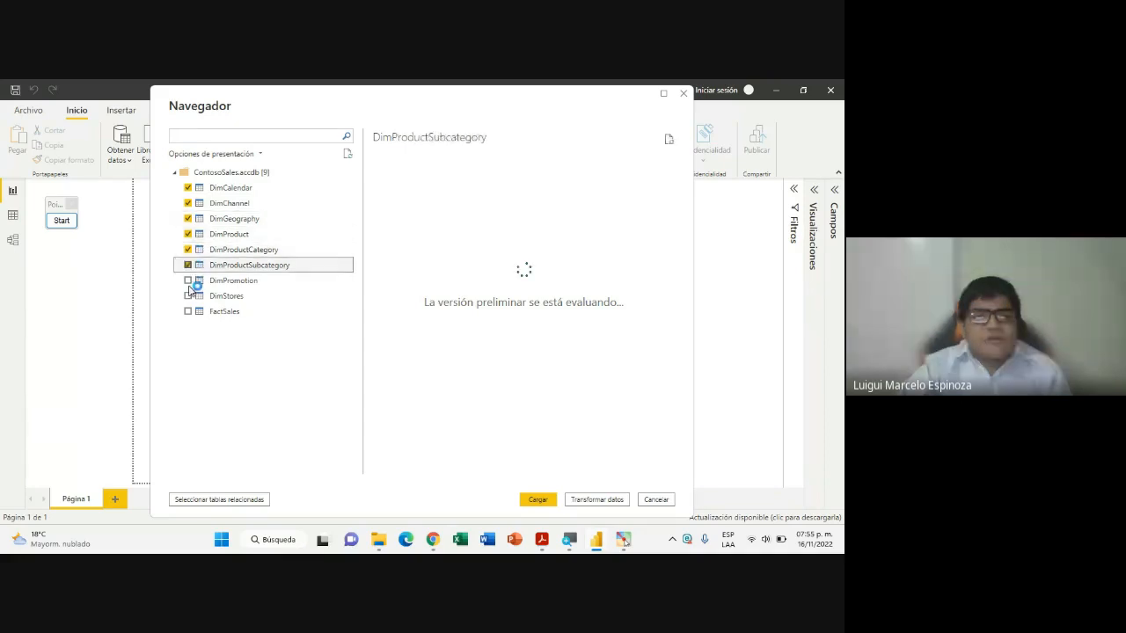
click(188, 280)
click(187, 295)
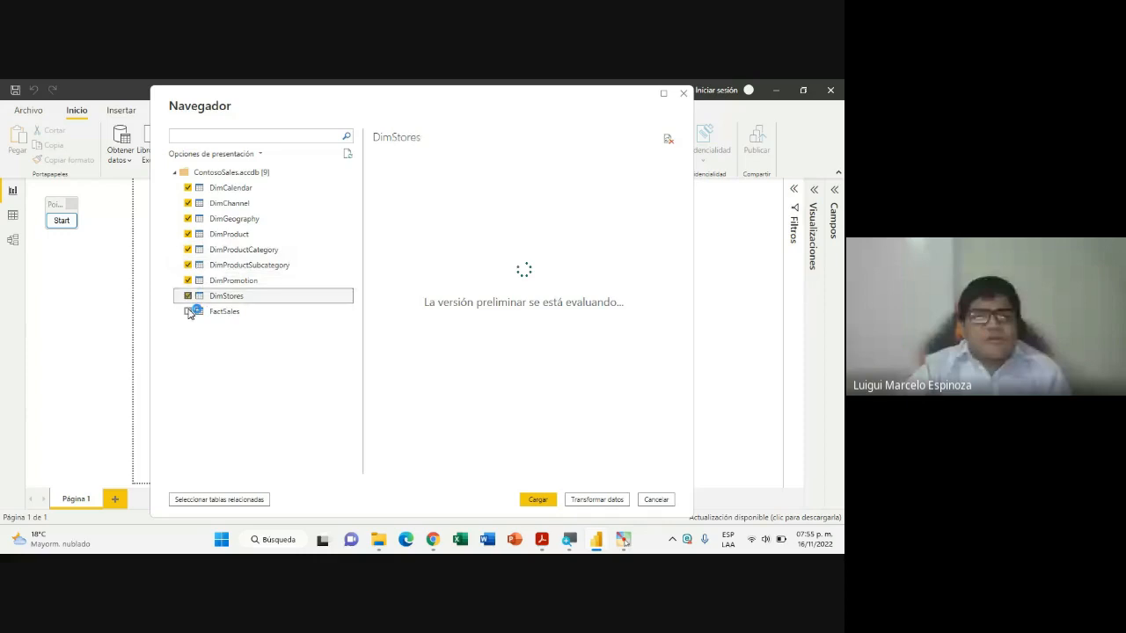
click(188, 311)
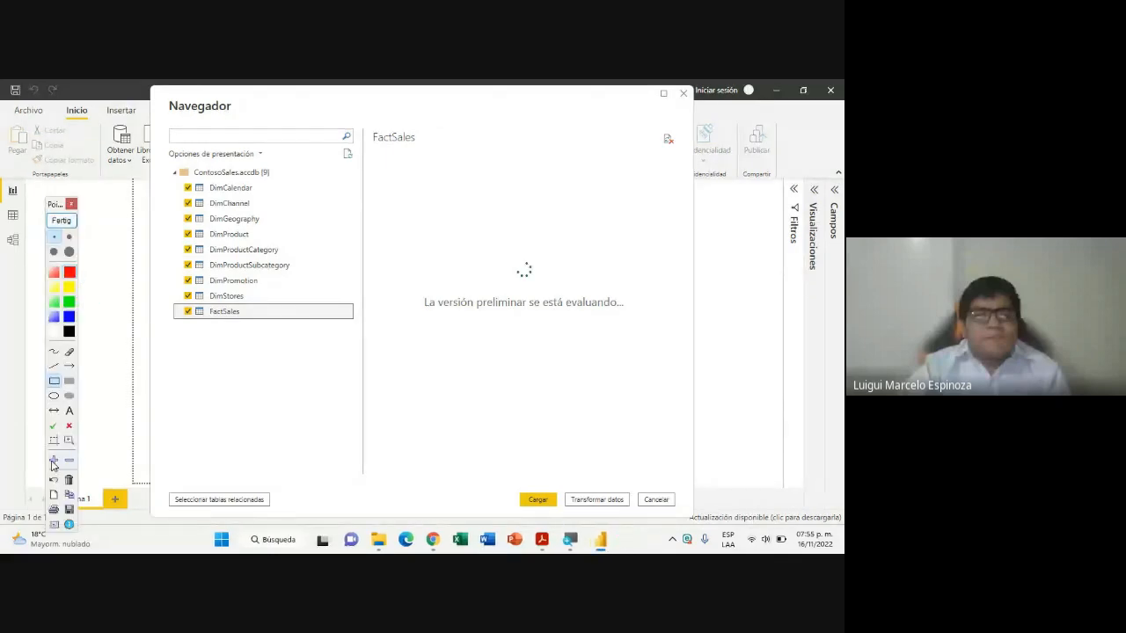
Examine the selected tables and the loading options of the Navegador magnified to 200% with Pointofix, and leave annotation mode
click(53, 461)
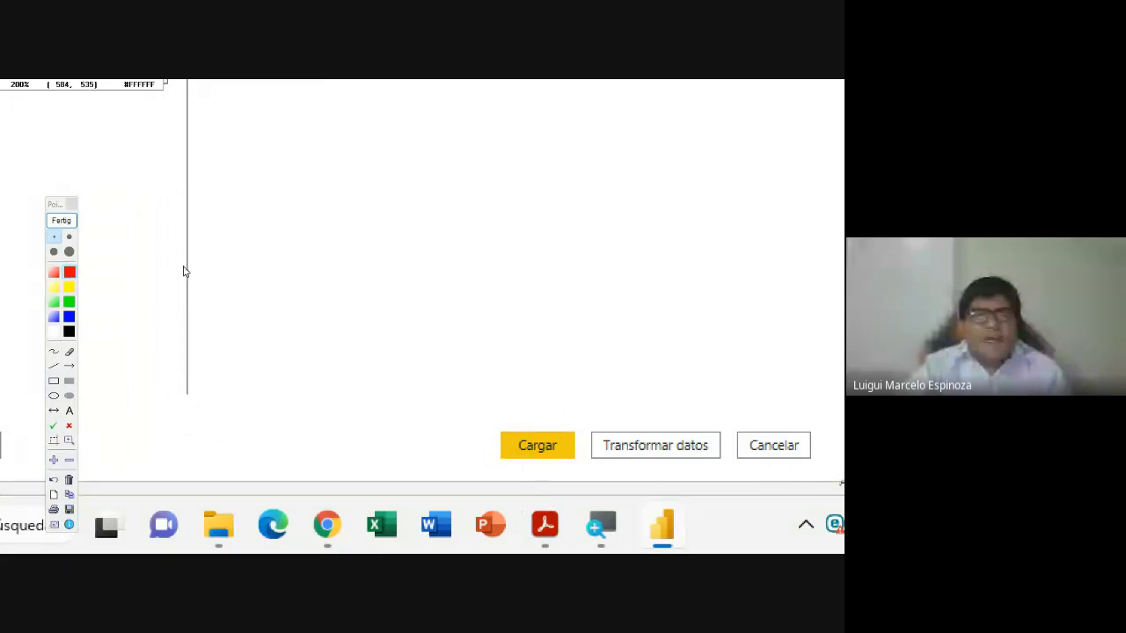
drag(184, 272, 340, 442)
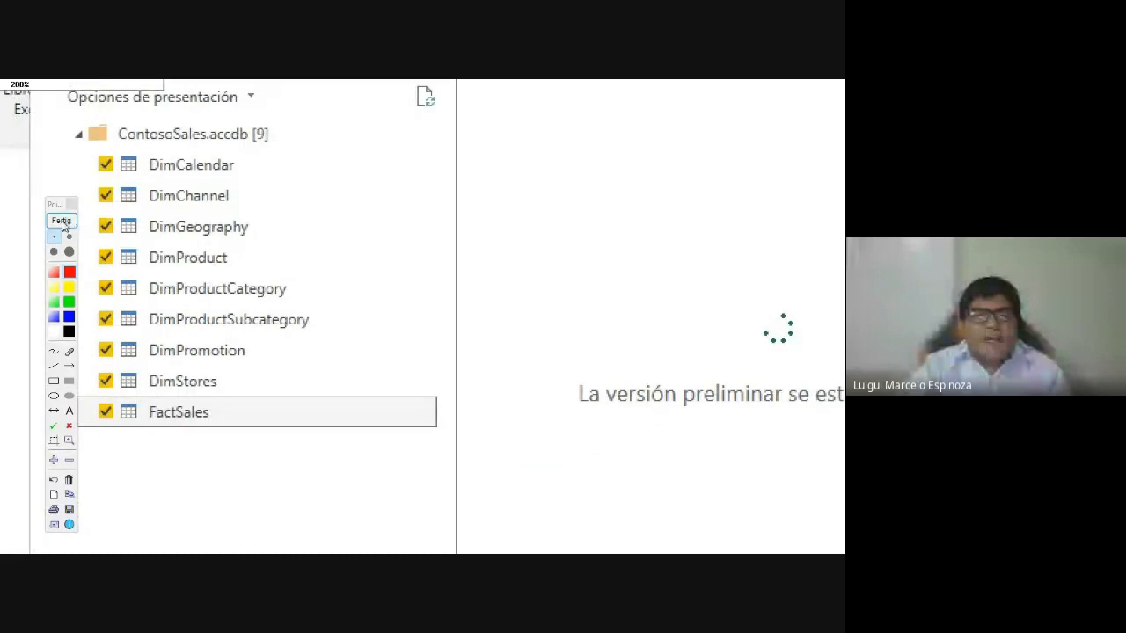
click(62, 221)
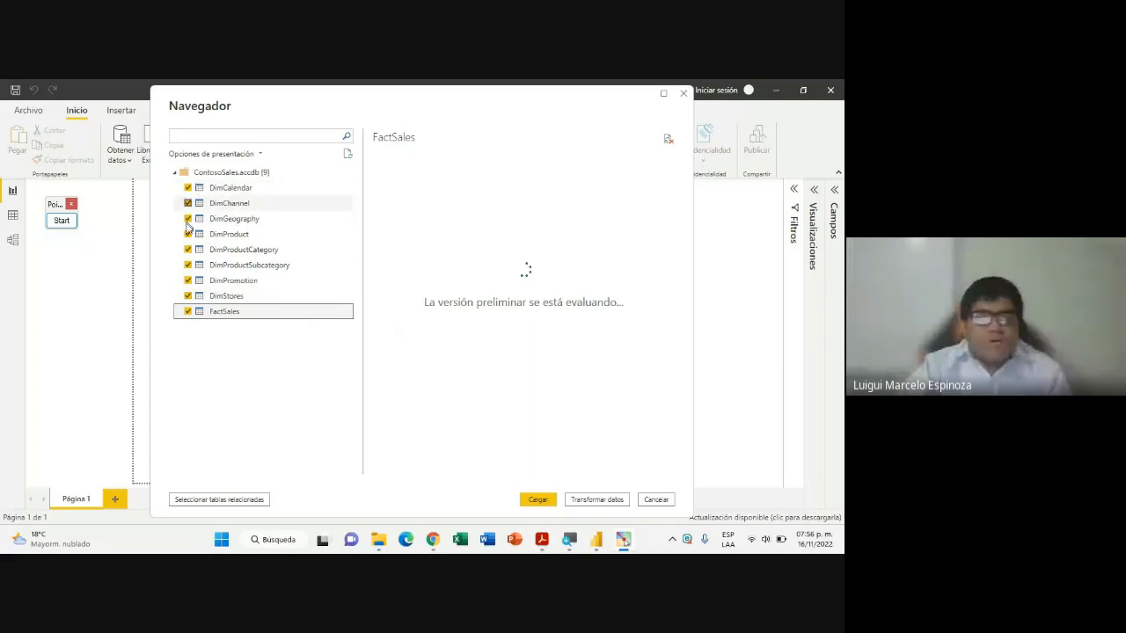
Load the selected tables into the report, apply the pending query changes, and look through the load progress list
click(539, 505)
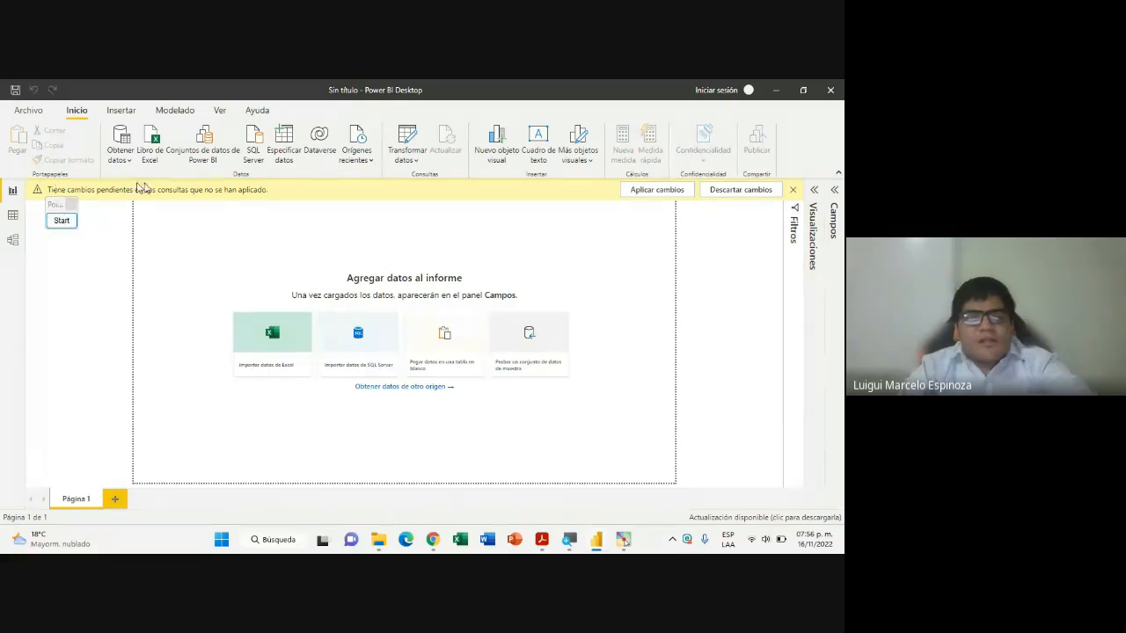
click(642, 193)
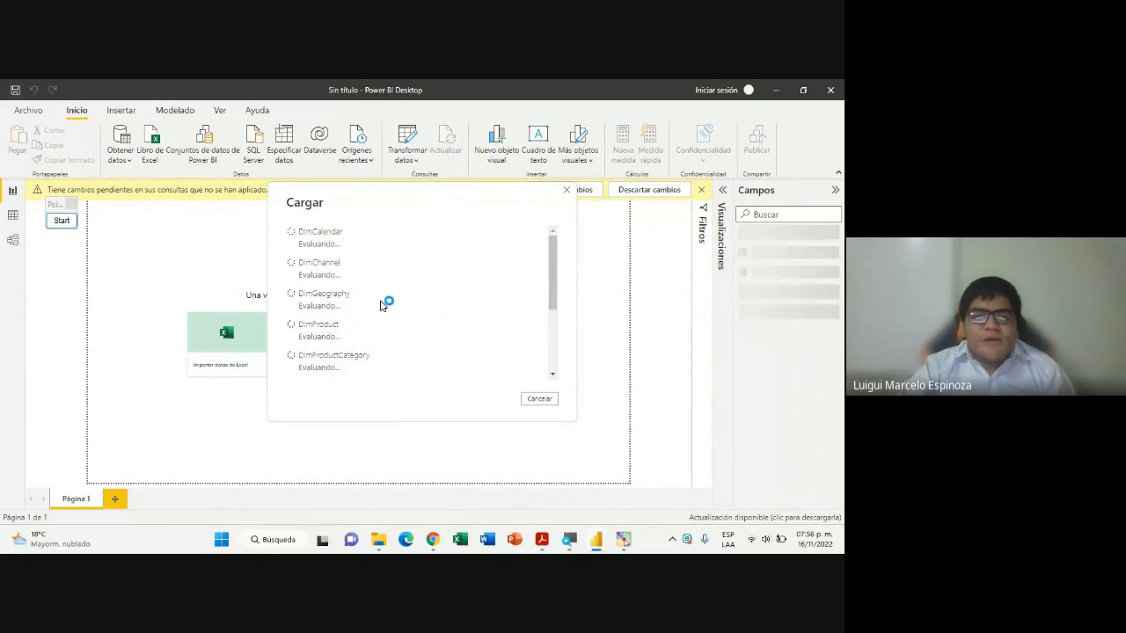
scroll(330, 334, down, 3)
scroll(332, 337, up, 3)
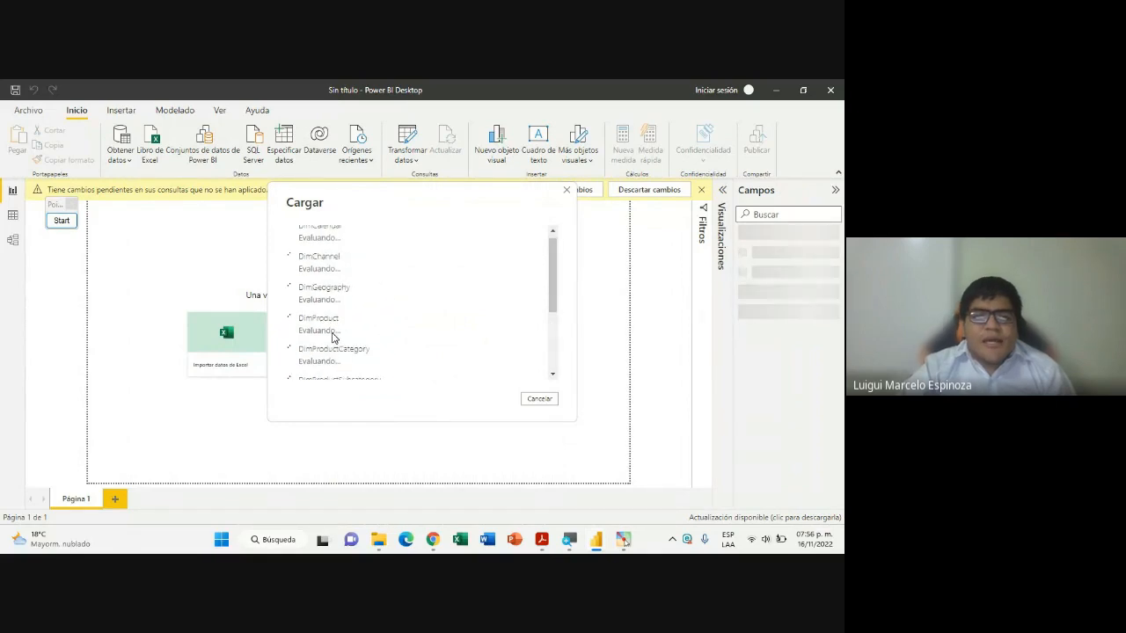
Look through the table load progress list, and switch to the Google Meet call to read the participants' messages
scroll(363, 304, down, 5)
scroll(364, 300, up, 4)
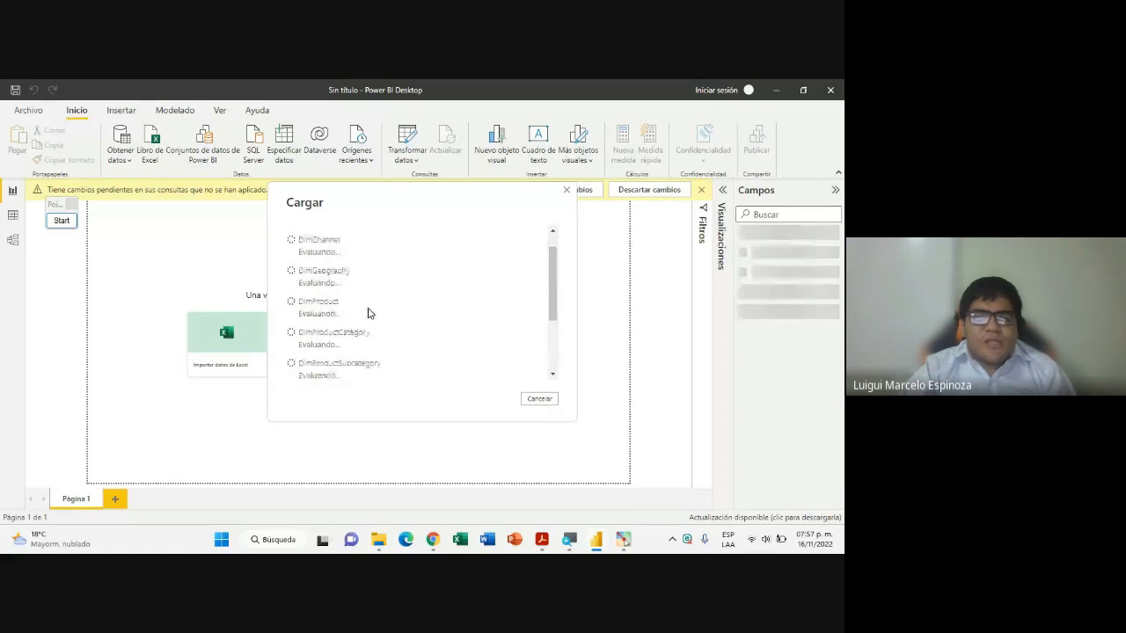
click(780, 543)
click(359, 382)
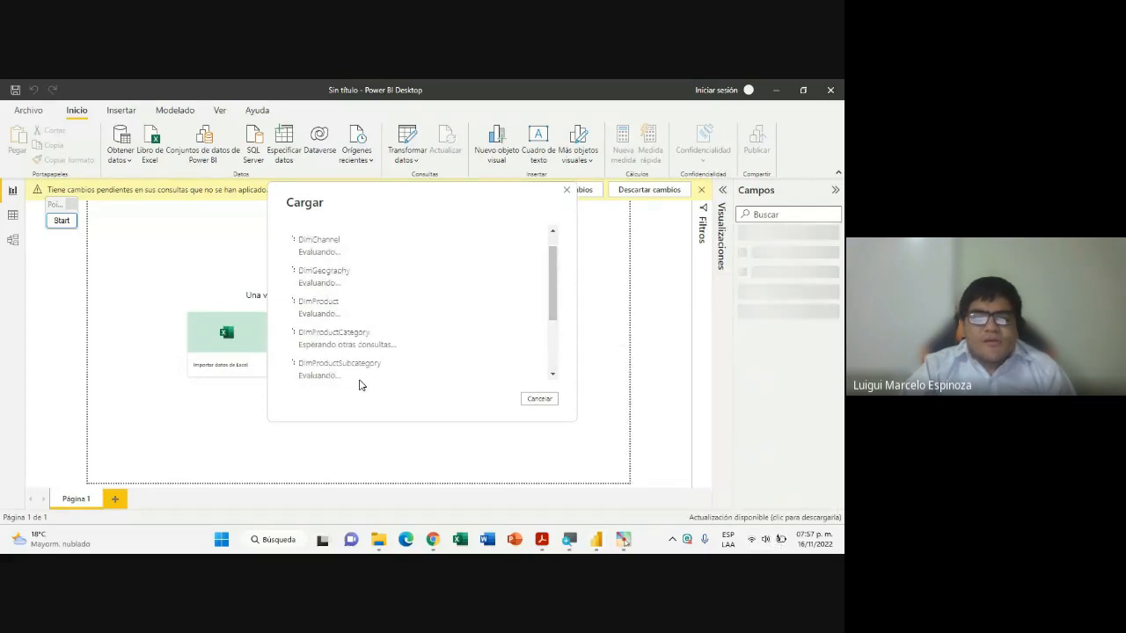
mouse_move(431, 537)
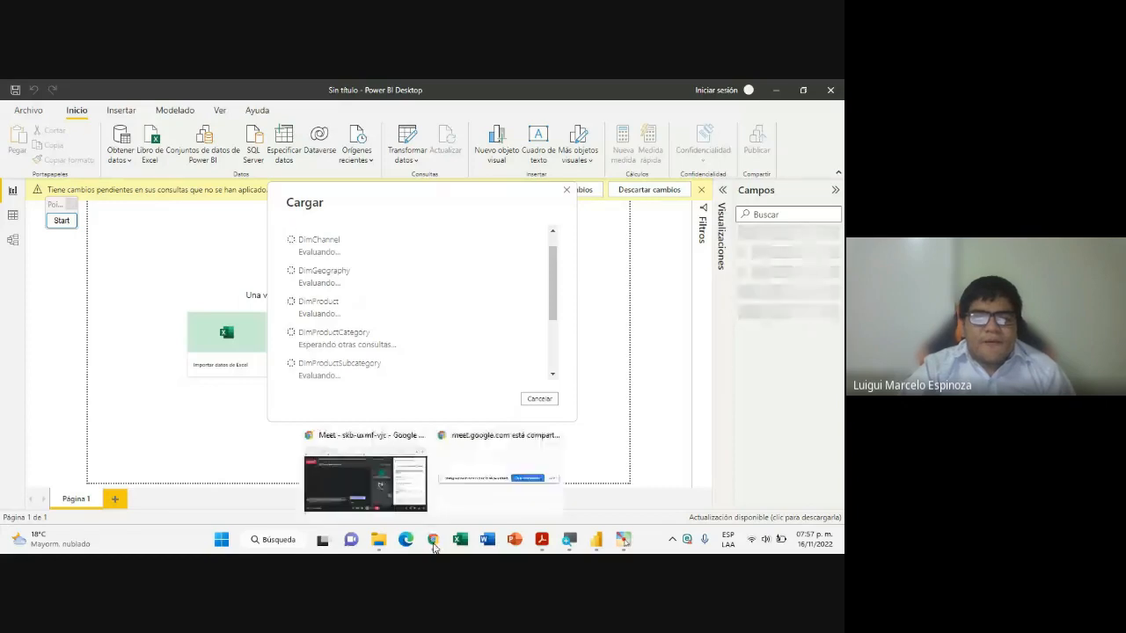
click(380, 483)
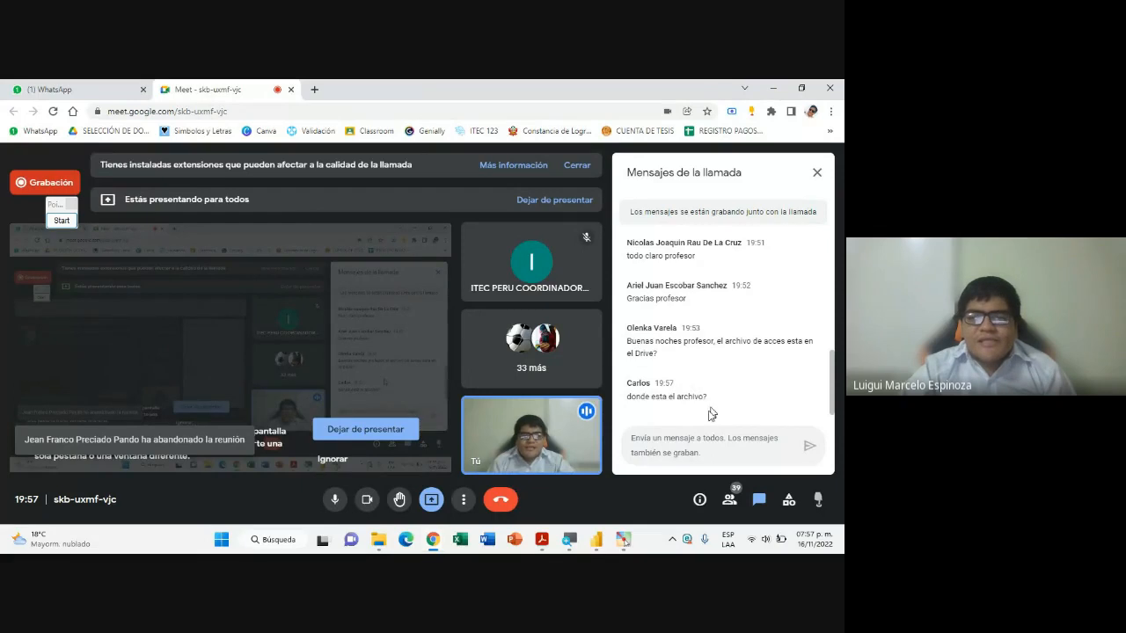
Find the RECURSOS_CLASE N1 message in the POWER BI - INTERM. NOV. WhatsApp group and open its CLASE 01 Google Drive link
click(61, 89)
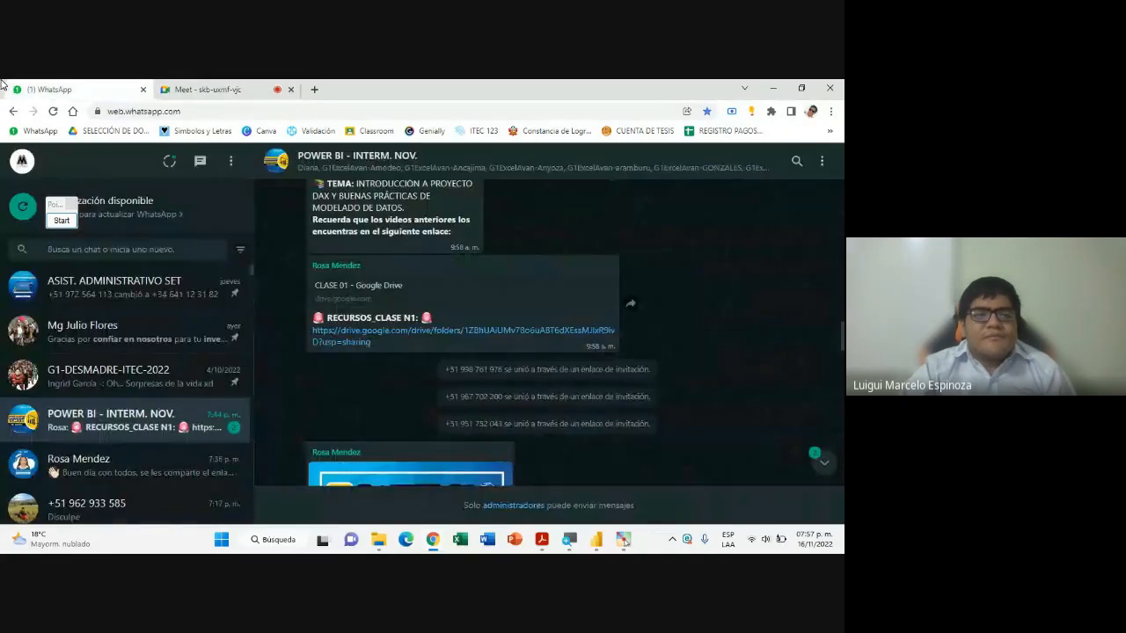
scroll(394, 387, up, 2)
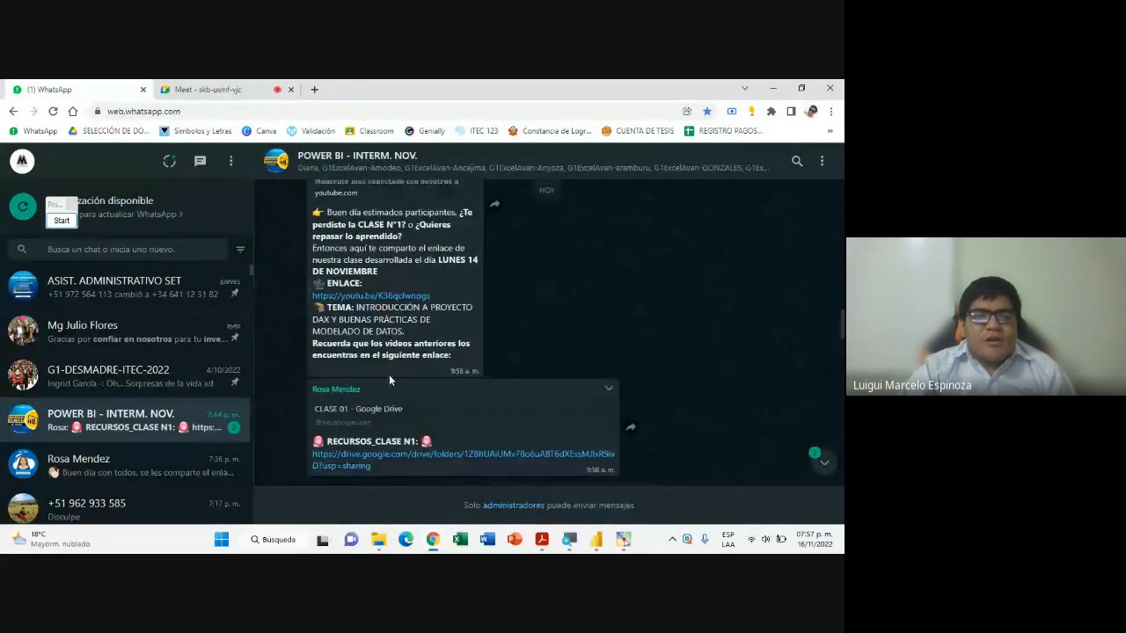
scroll(390, 375, down, 2)
scroll(391, 380, down, 2)
scroll(391, 380, up, 1)
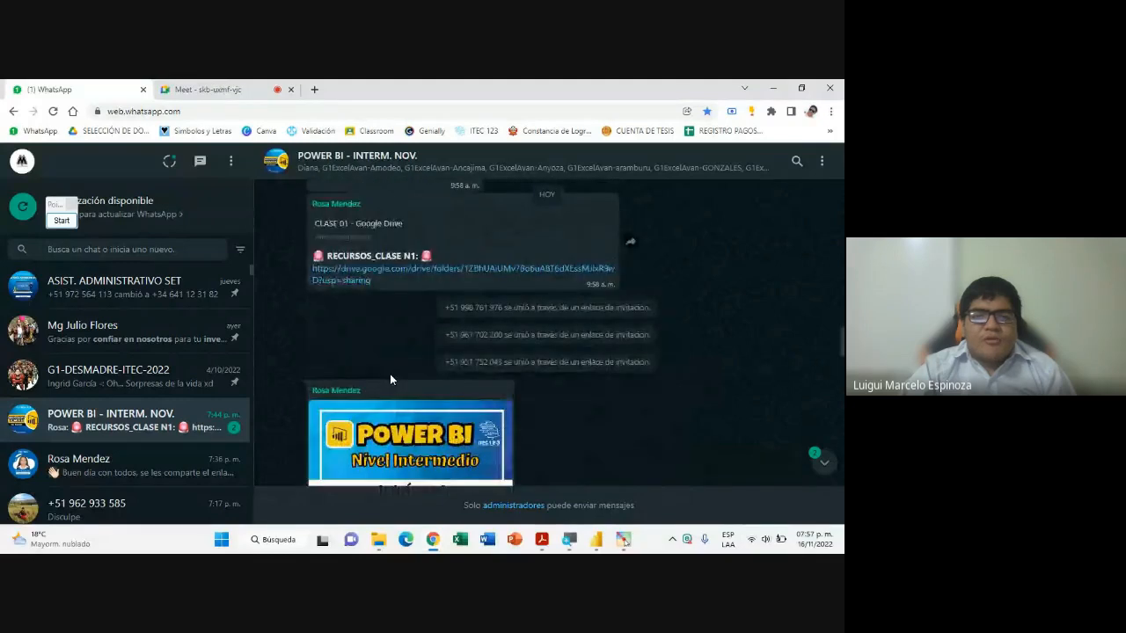
scroll(391, 380, up, 1)
scroll(393, 376, down, 1)
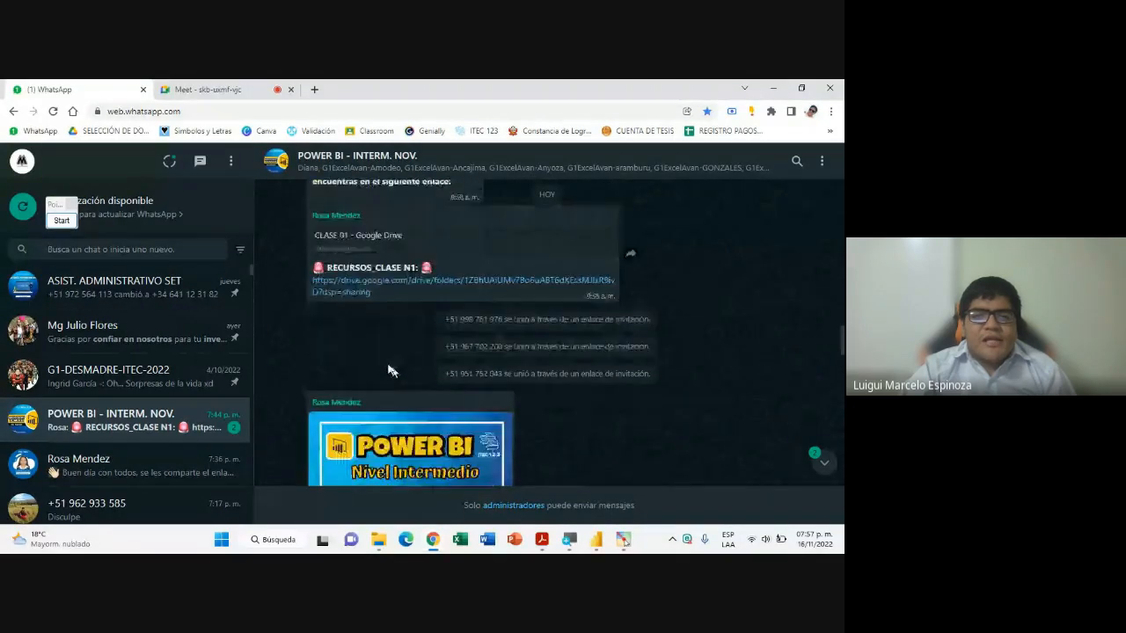
click(345, 279)
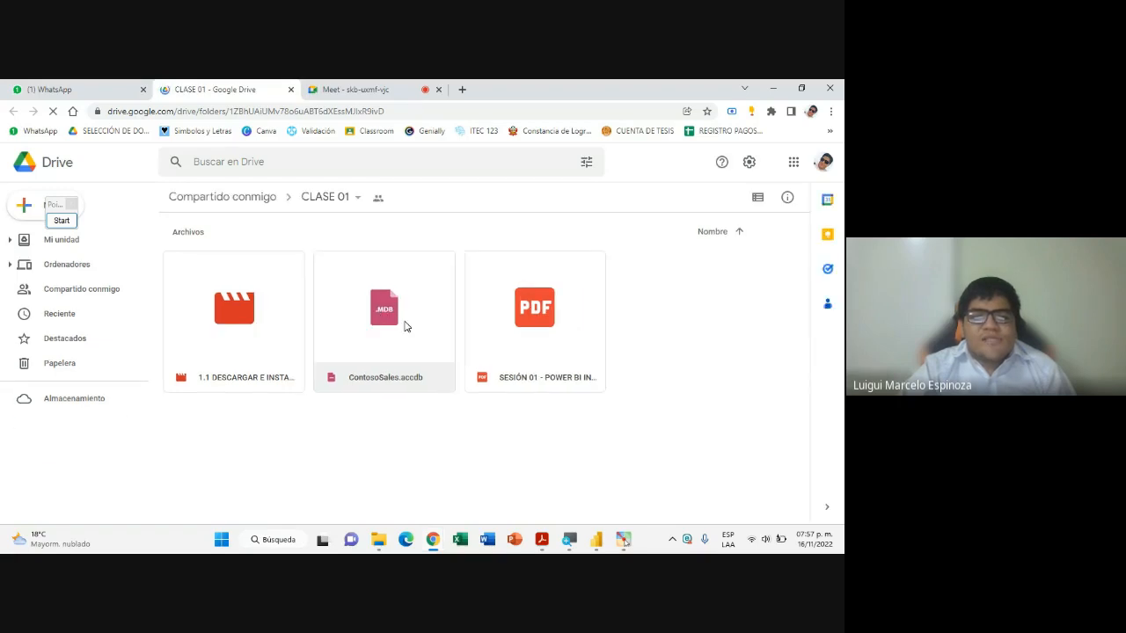
Point out ContosoSales.accdb in the CLASE 01 Drive folder, and return to the Meet call chat after closing the folder
click(386, 319)
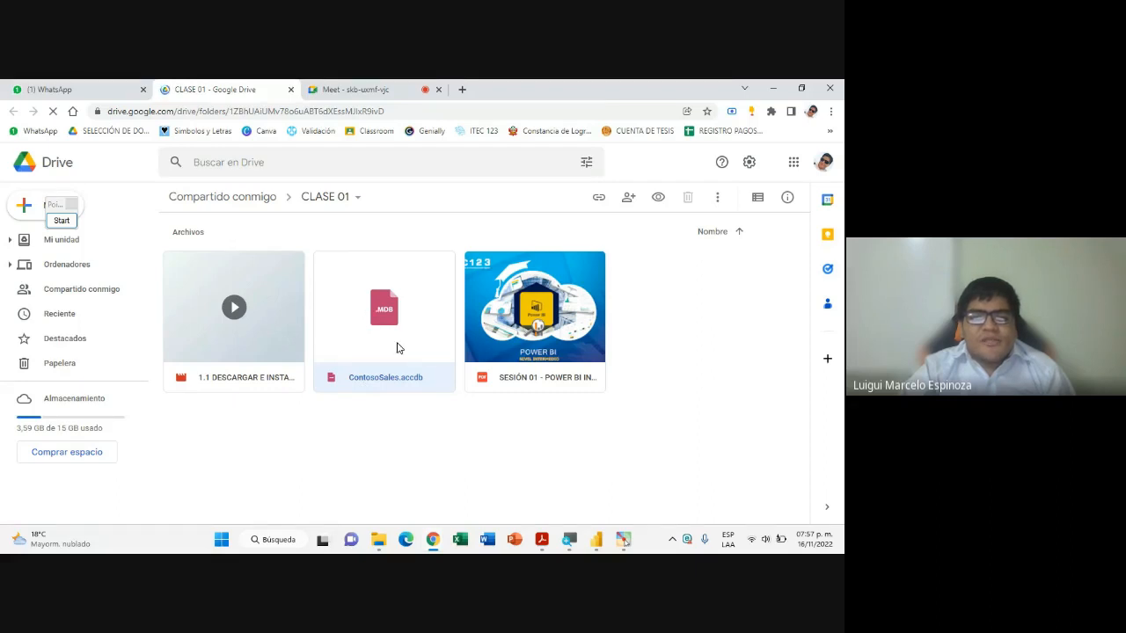
click(289, 90)
click(227, 88)
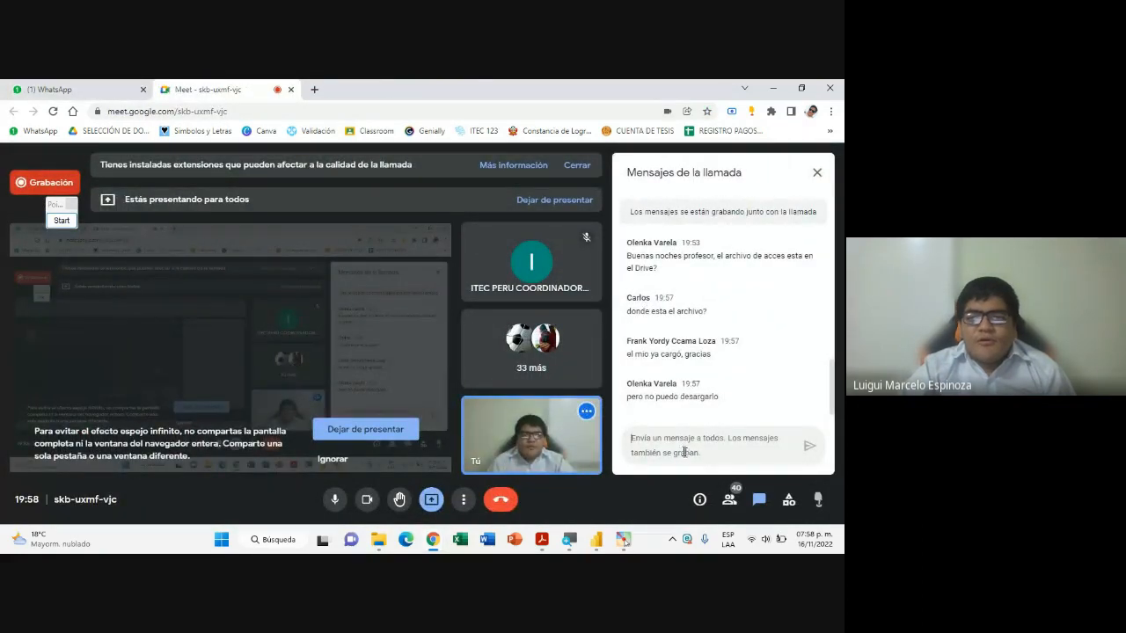
Reopen the CLASE 01 Drive folder from the WhatsApp group and point out the ContosoSales.accdb file again
click(13, 88)
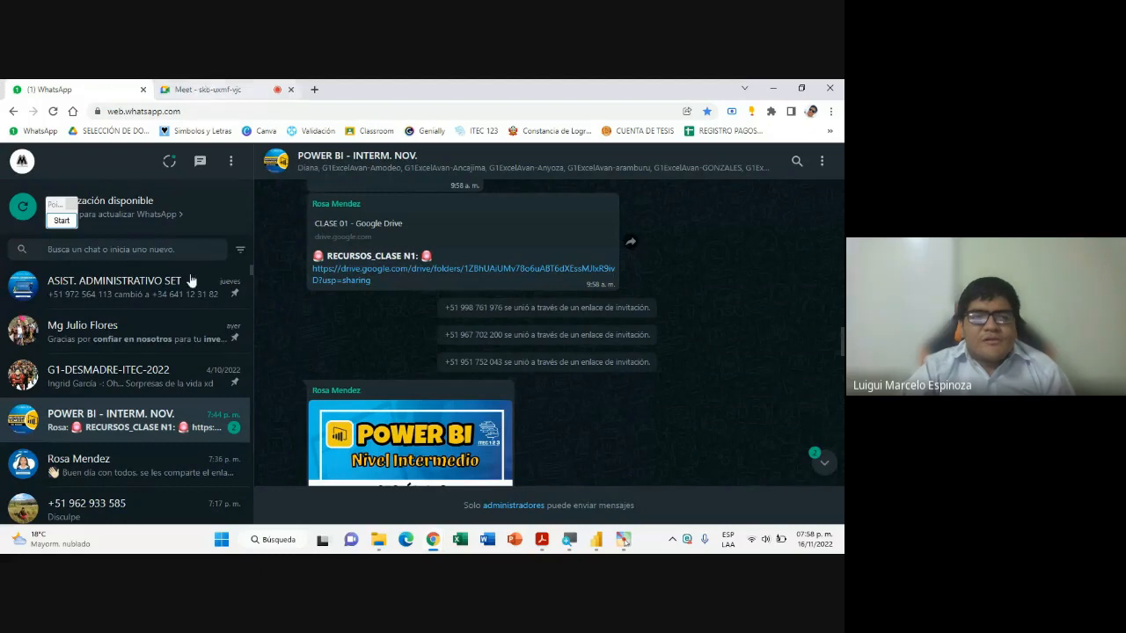
click(349, 270)
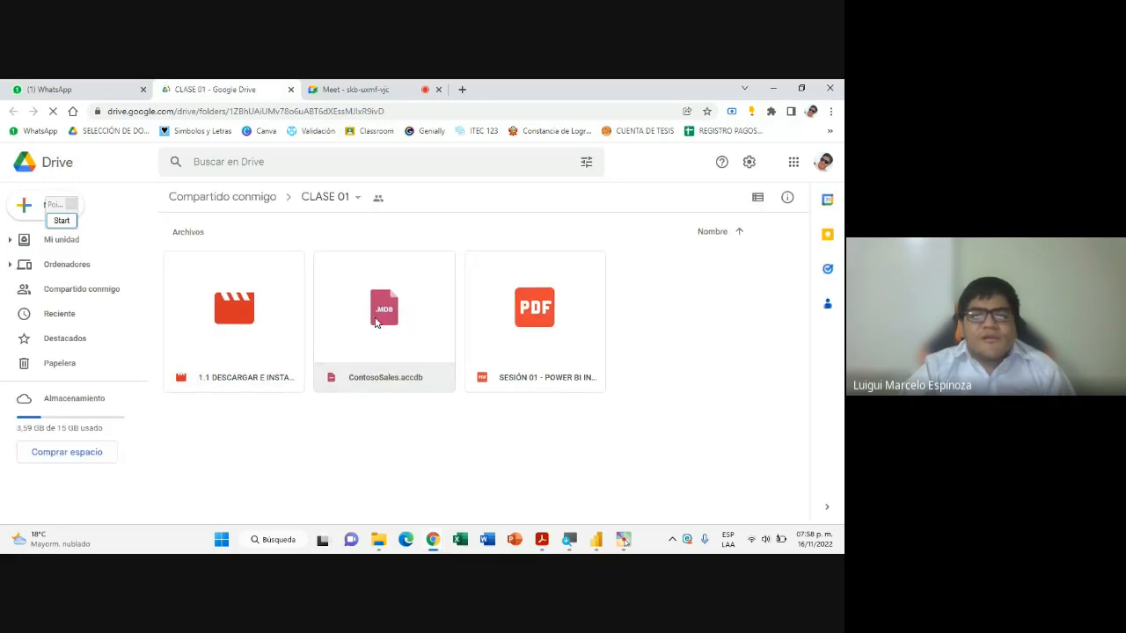
click(426, 322)
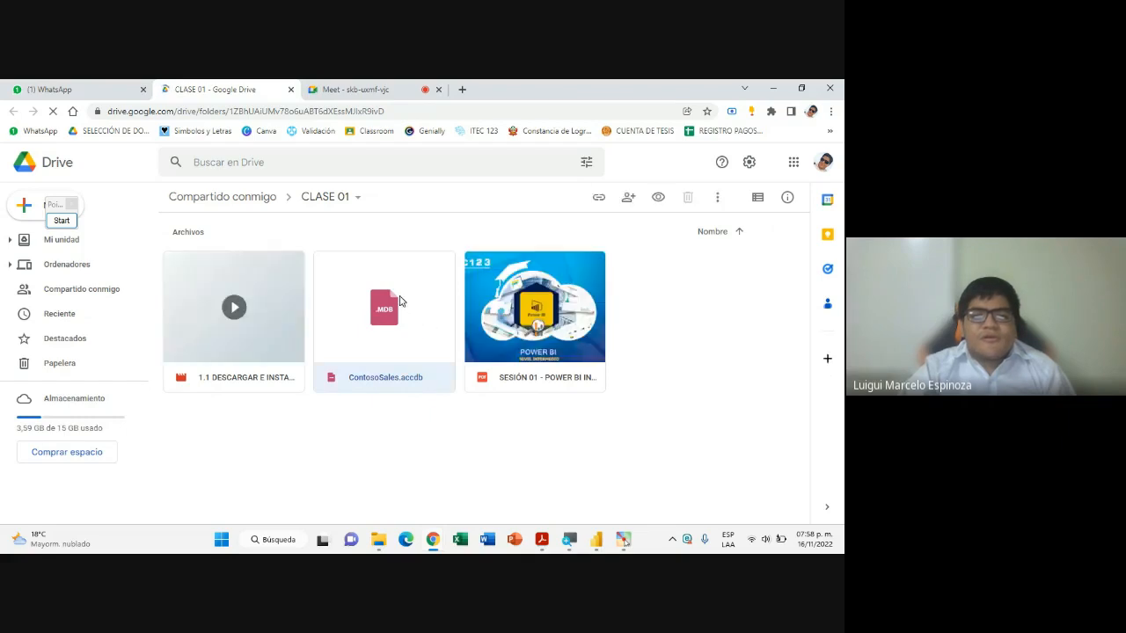
click(351, 431)
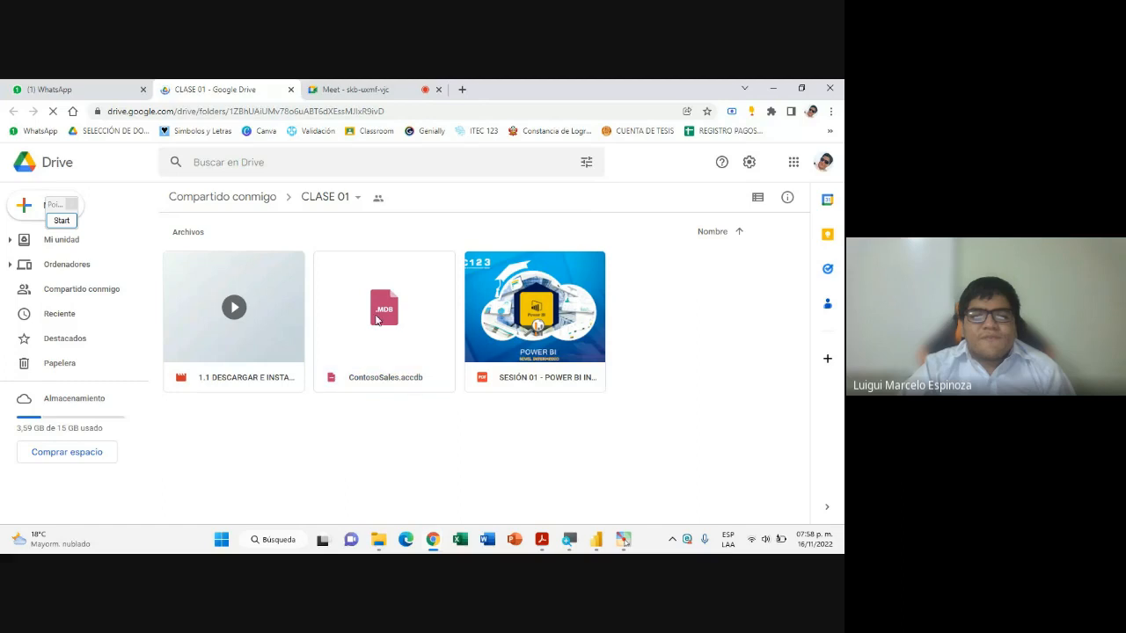
Demonstrate requesting the download of ContosoSales.accdb without confirming it, and close the Drive folder to return to the Meet call chat
click(375, 322)
right_click(375, 319)
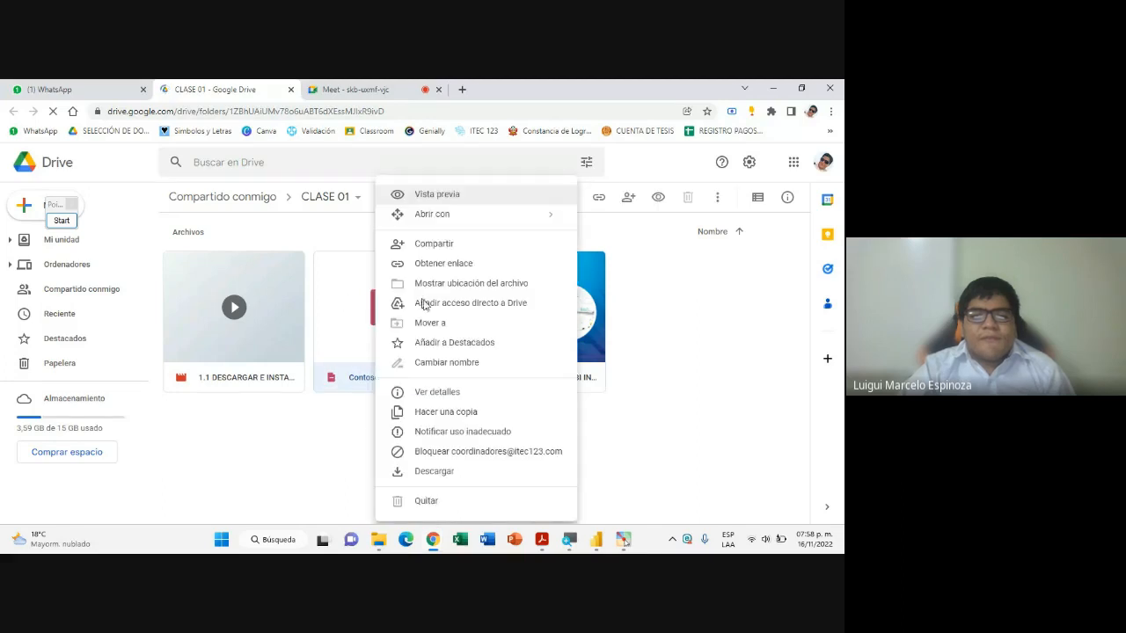
click(435, 474)
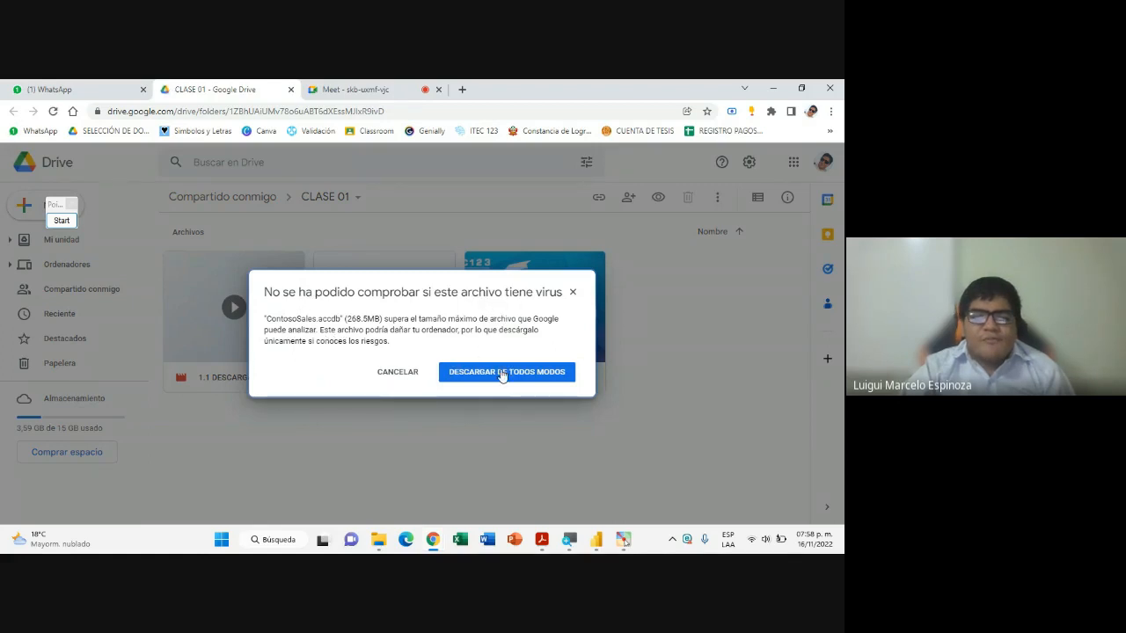
click(573, 293)
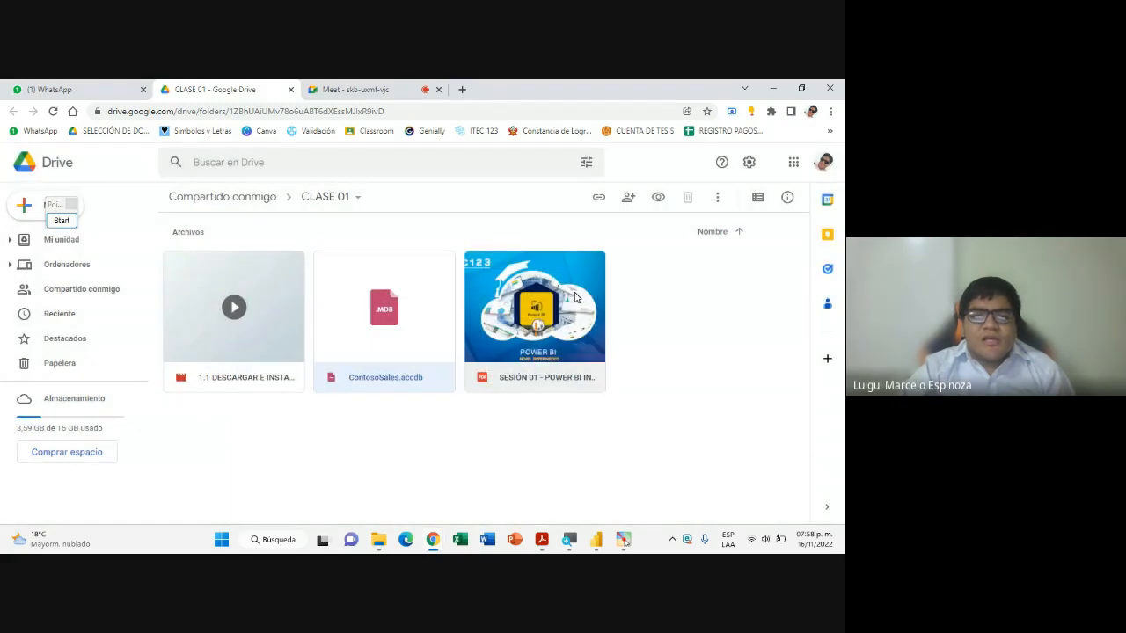
click(292, 89)
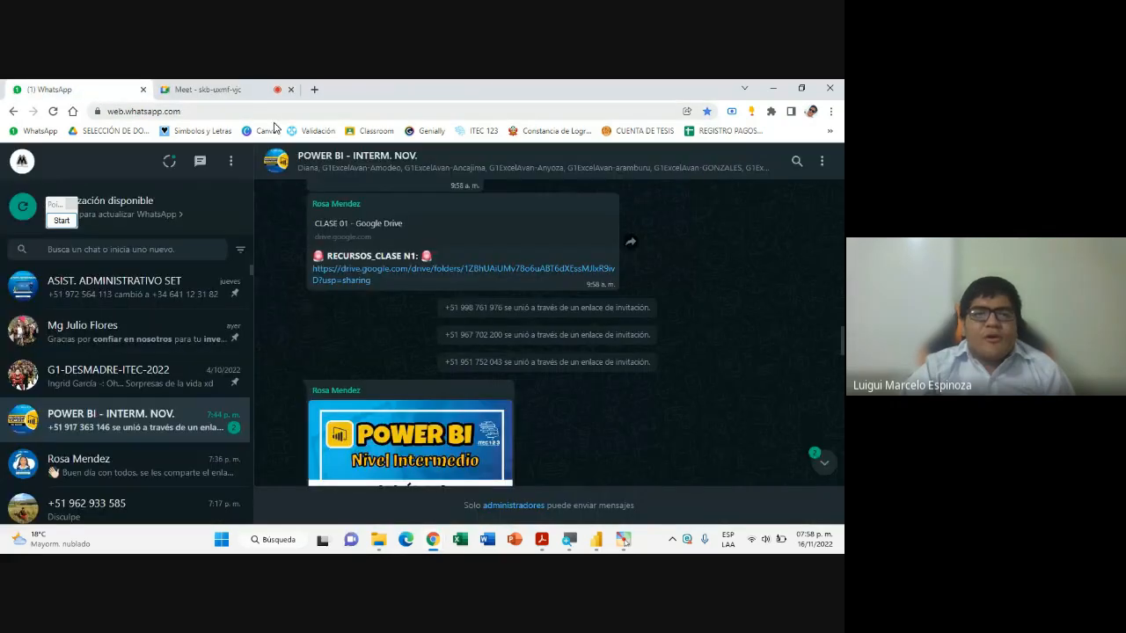
click(220, 89)
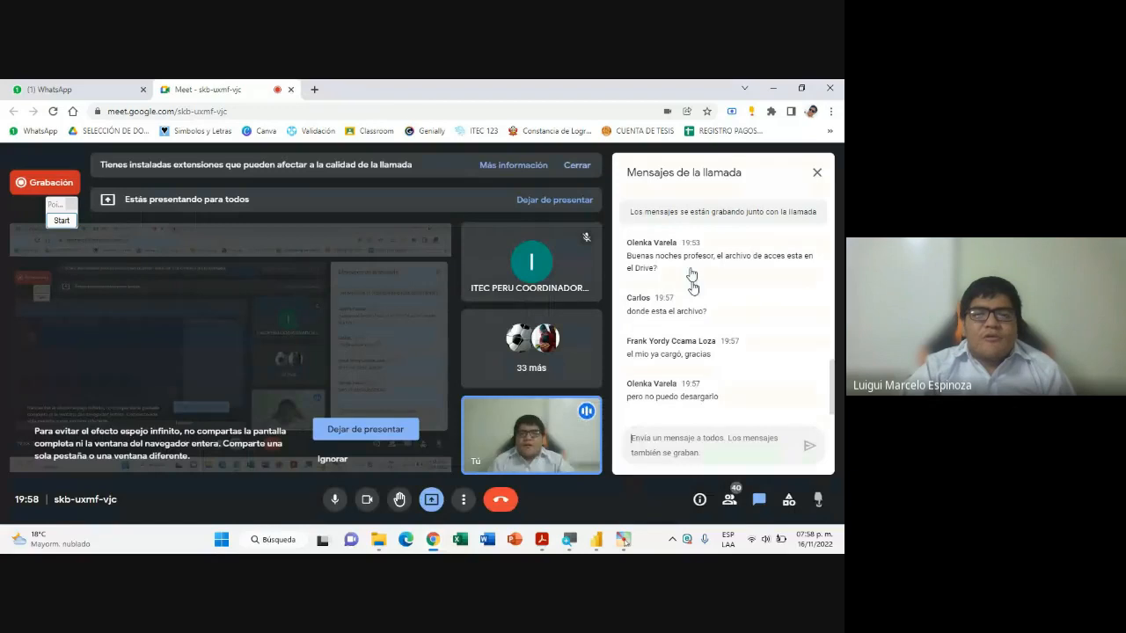
Switch to Power BI Desktop and review the load progress list from DimCalendar through FactSales
click(592, 540)
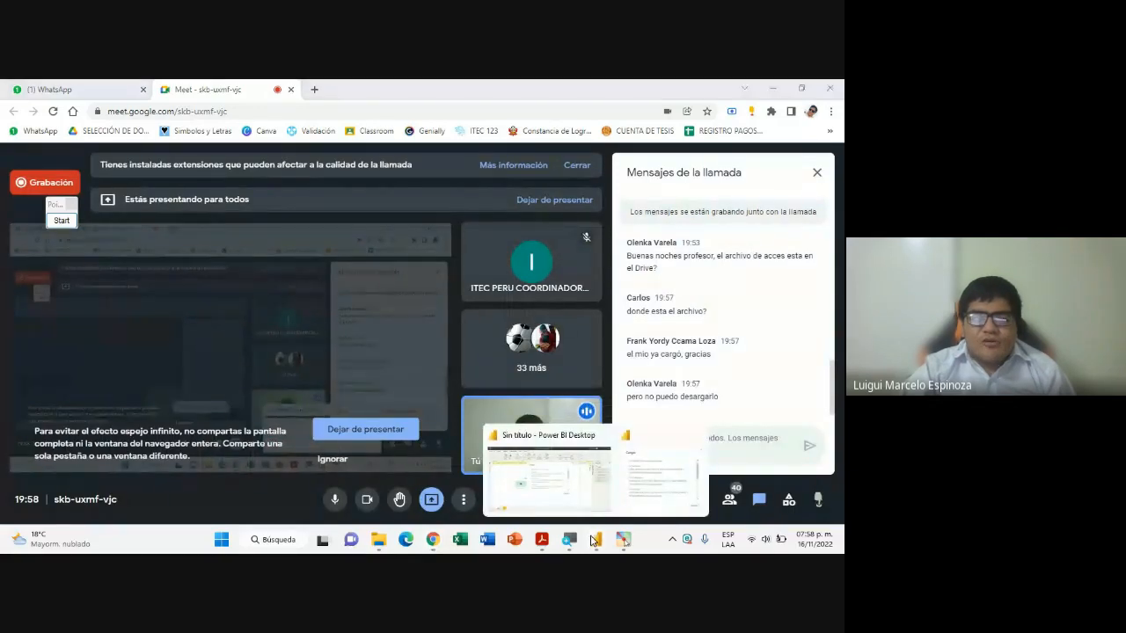
click(586, 486)
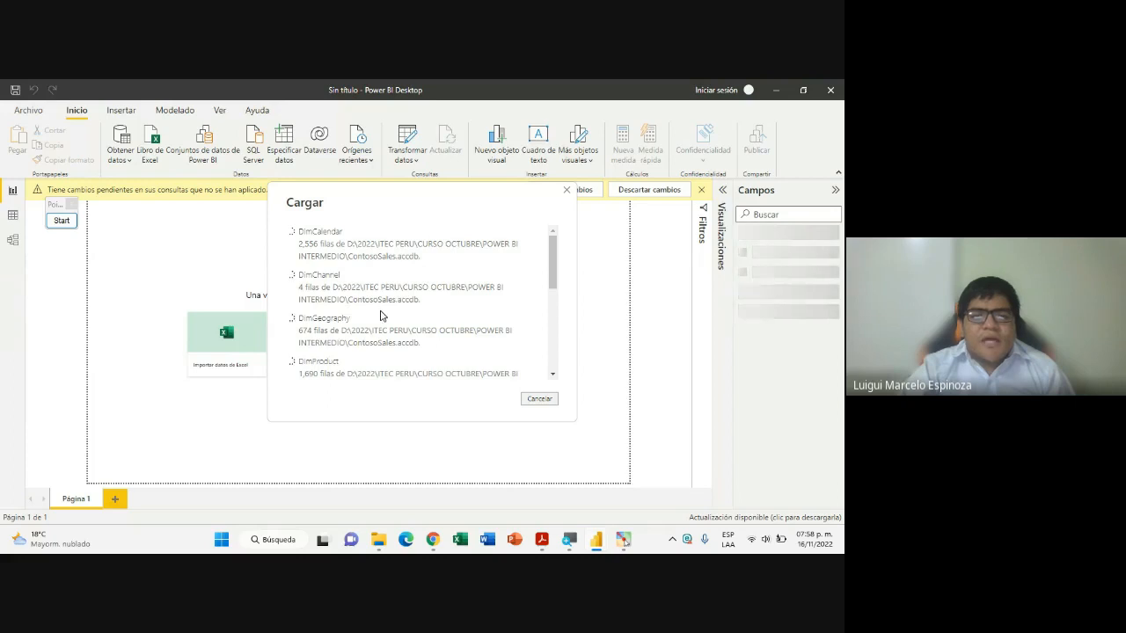
scroll(382, 317, down, 5)
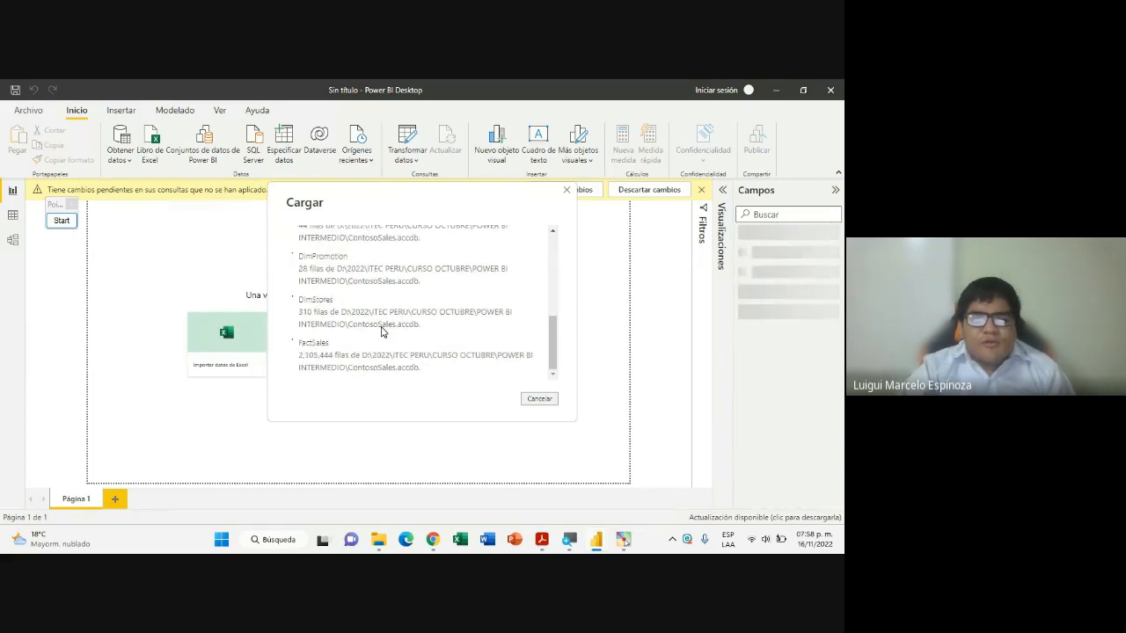
scroll(369, 321, up, 5)
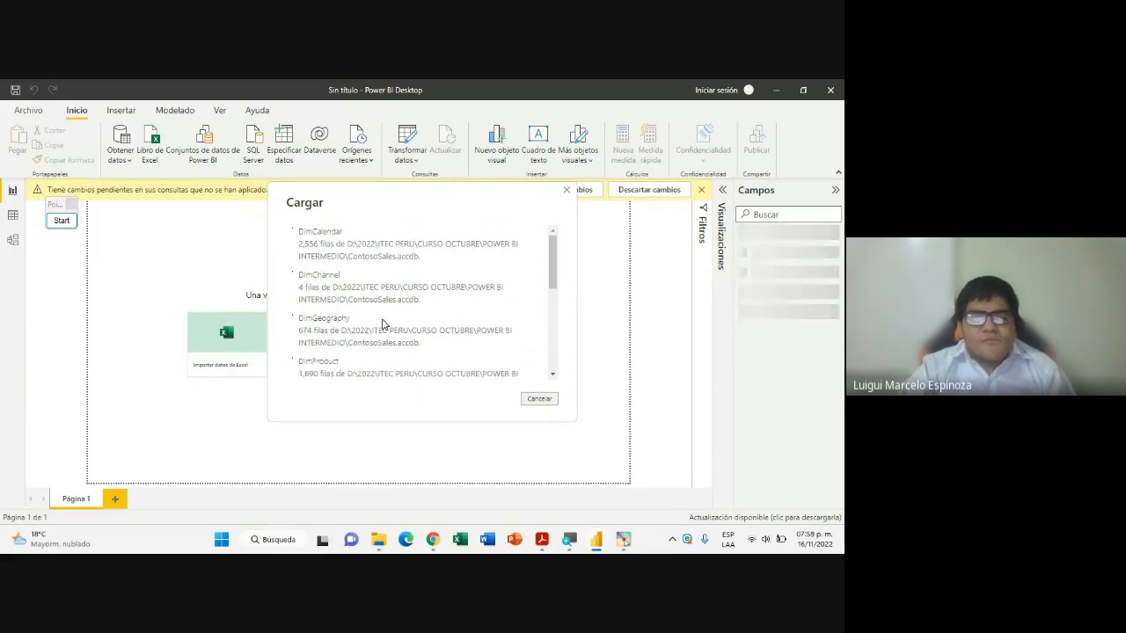
Switch to the SESIÓN 02 PDF in Adobe Acrobat Reader and review pages 6 and 7 on loading the tables and the imported data
click(541, 539)
scroll(289, 352, down, 2)
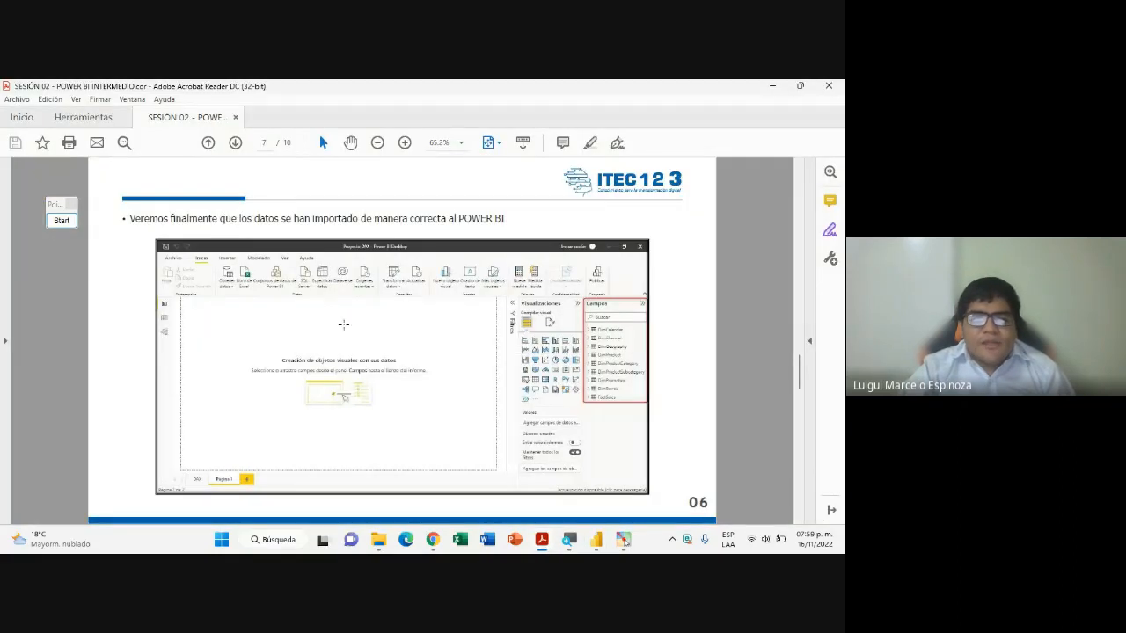
scroll(344, 325, up, 2)
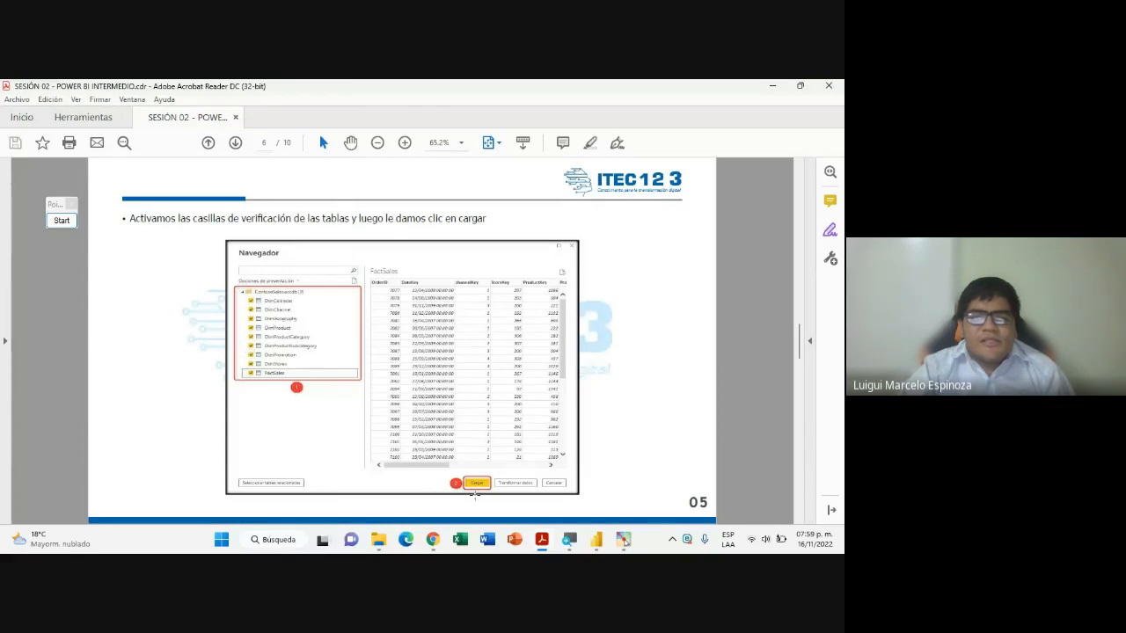
scroll(308, 363, down, 2)
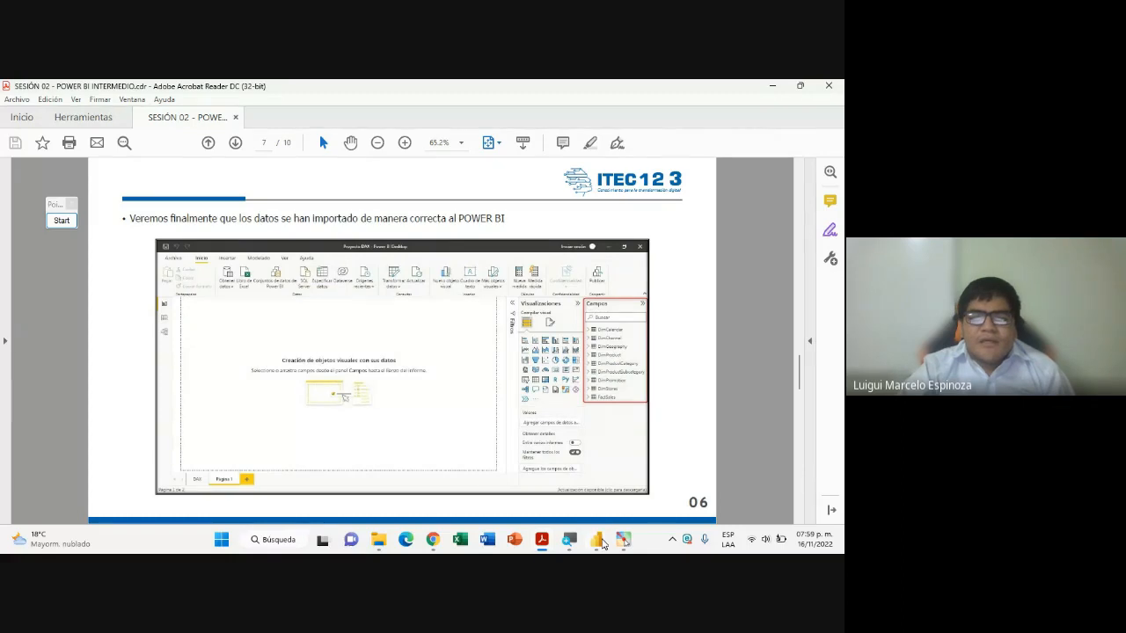
Switch back to Power BI Desktop, outline the whole Campos pane with a red Pointofix rectangle, and leave annotation mode
mouse_move(598, 541)
click(545, 475)
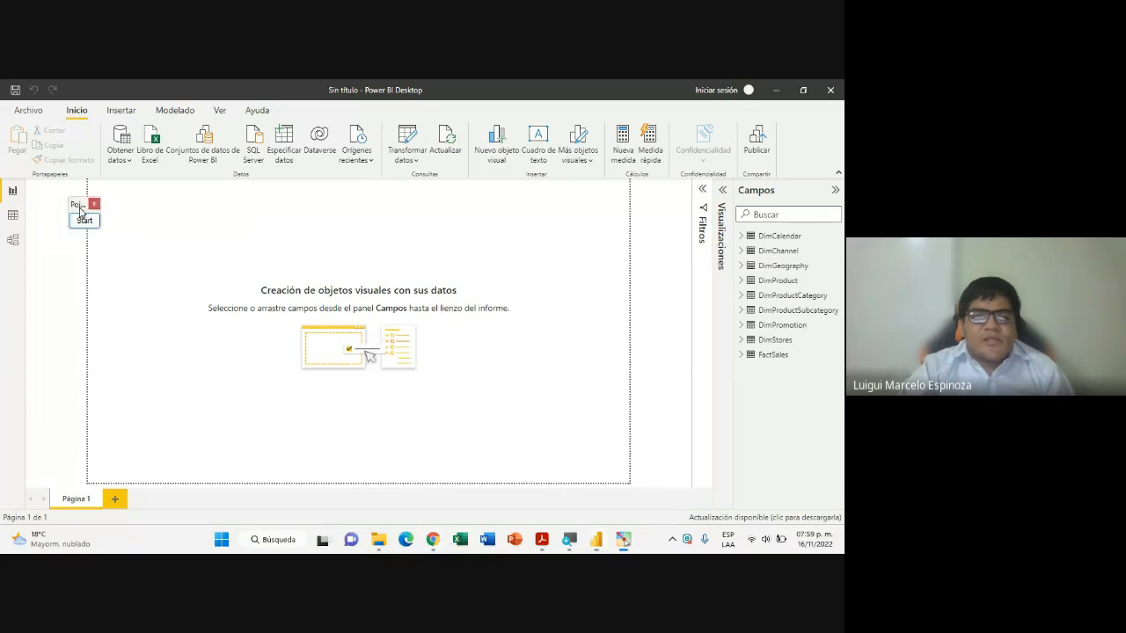
drag(55, 209, 346, 210)
click(352, 220)
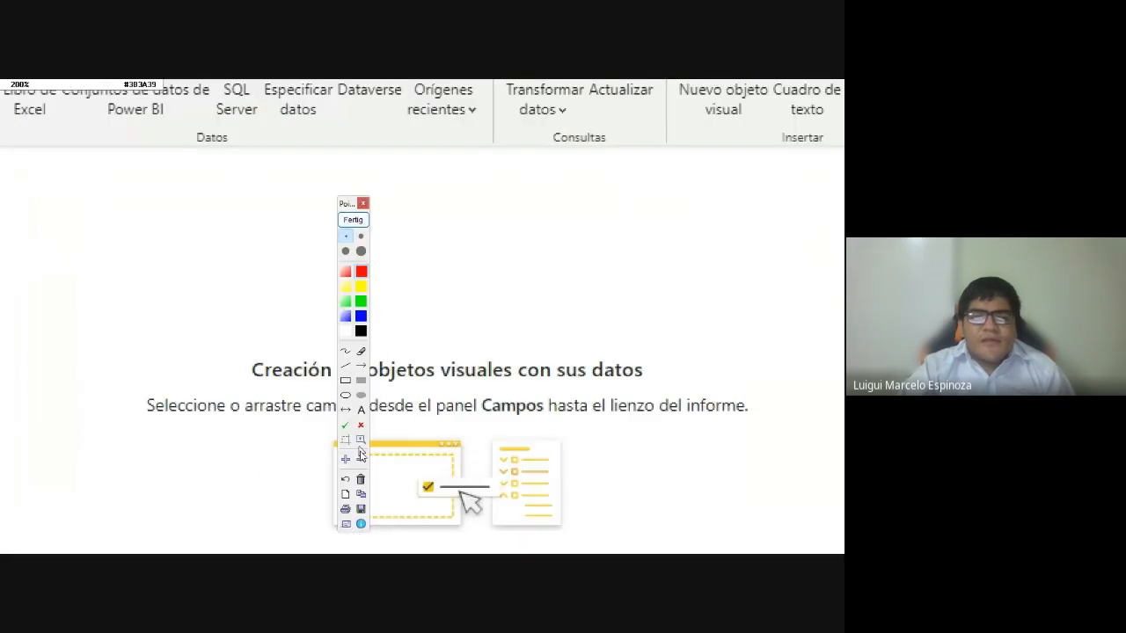
click(345, 380)
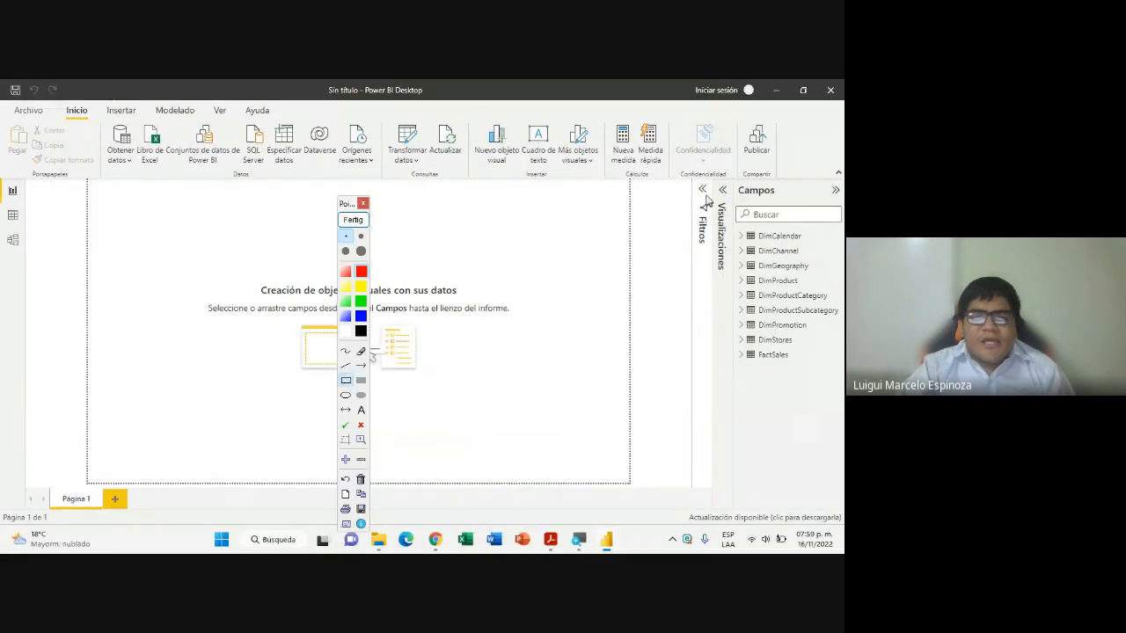
mouse_move(731, 175)
mouse_down()
mouse_move(772, 231)
mouse_move(843, 531)
mouse_move(842, 511)
mouse_up()
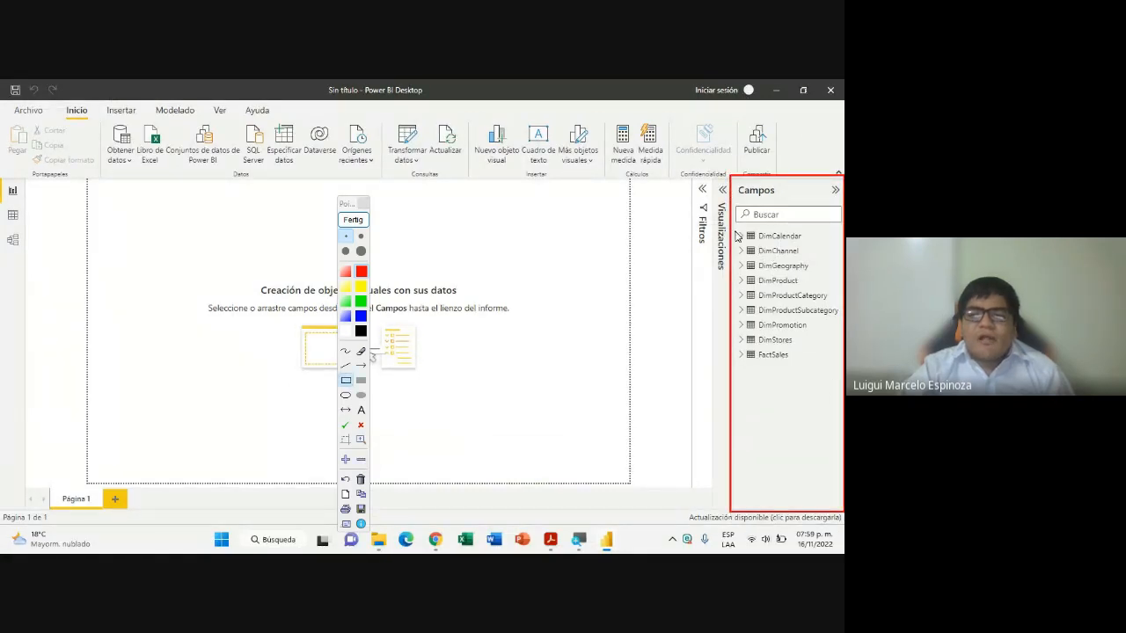
click(353, 219)
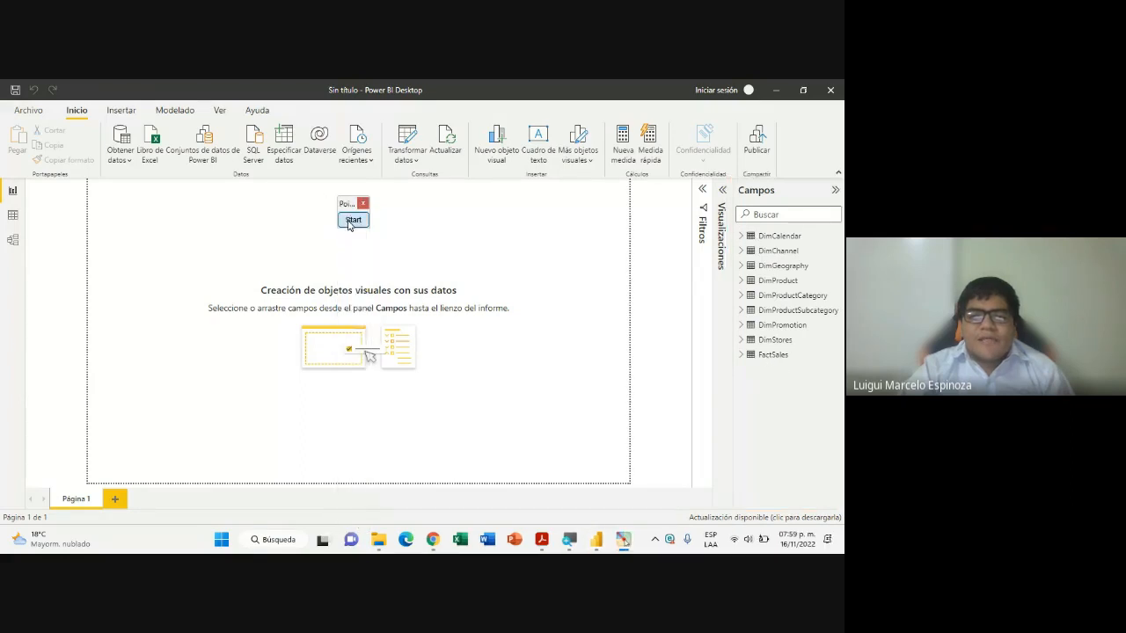
Examine the fields of the DimCalendar and DimChannel tables in the Campos pane, collapsing each table again
click(748, 237)
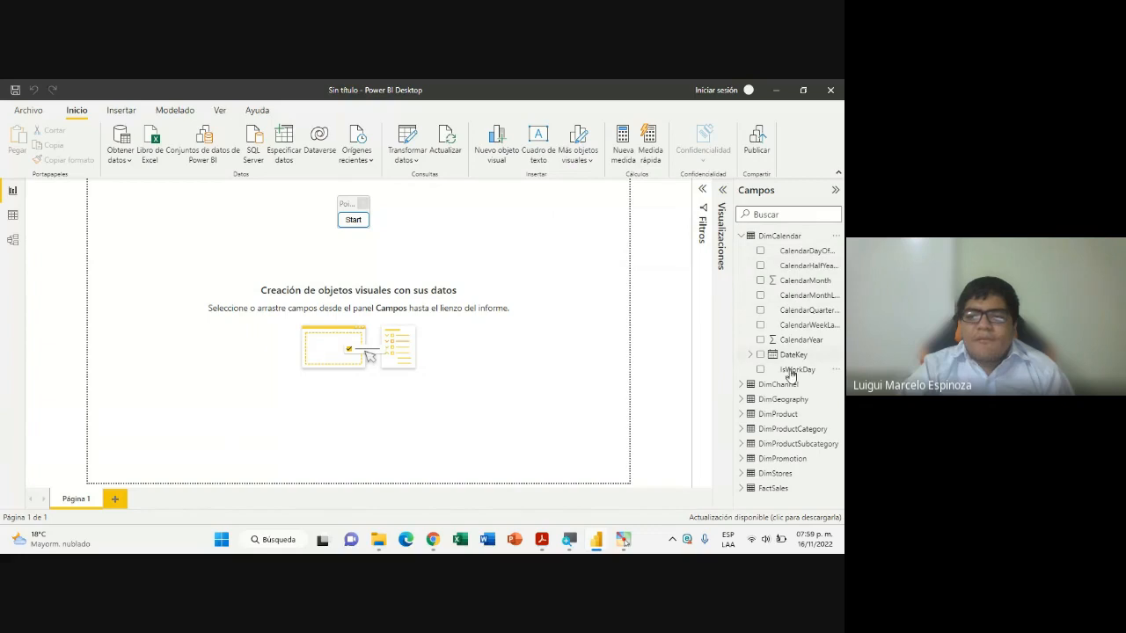
click(740, 237)
click(743, 251)
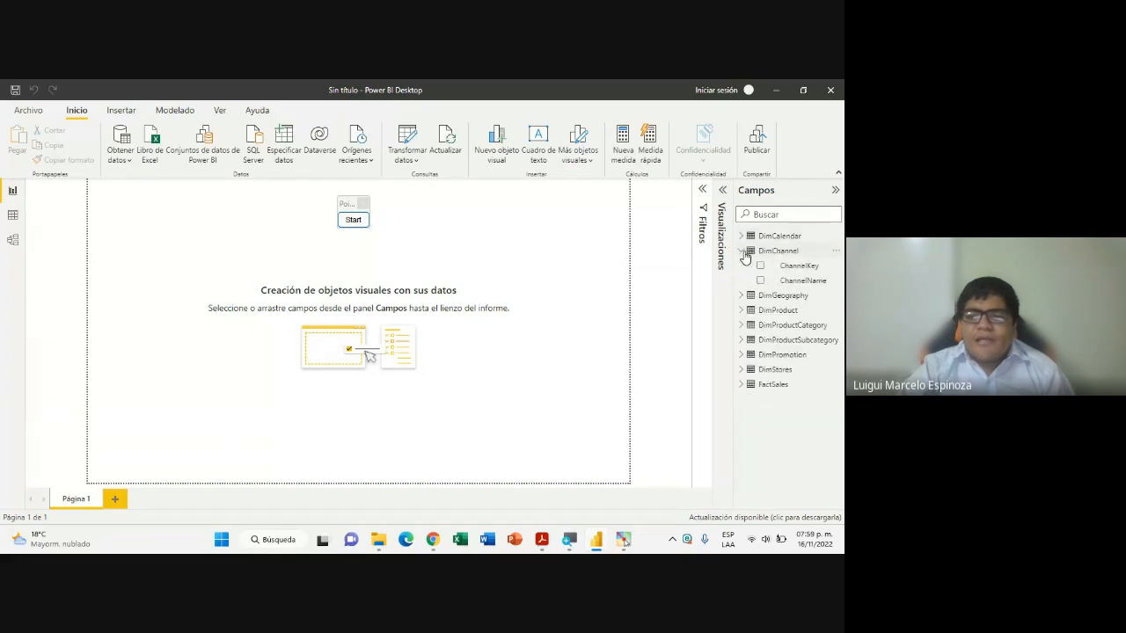
click(741, 251)
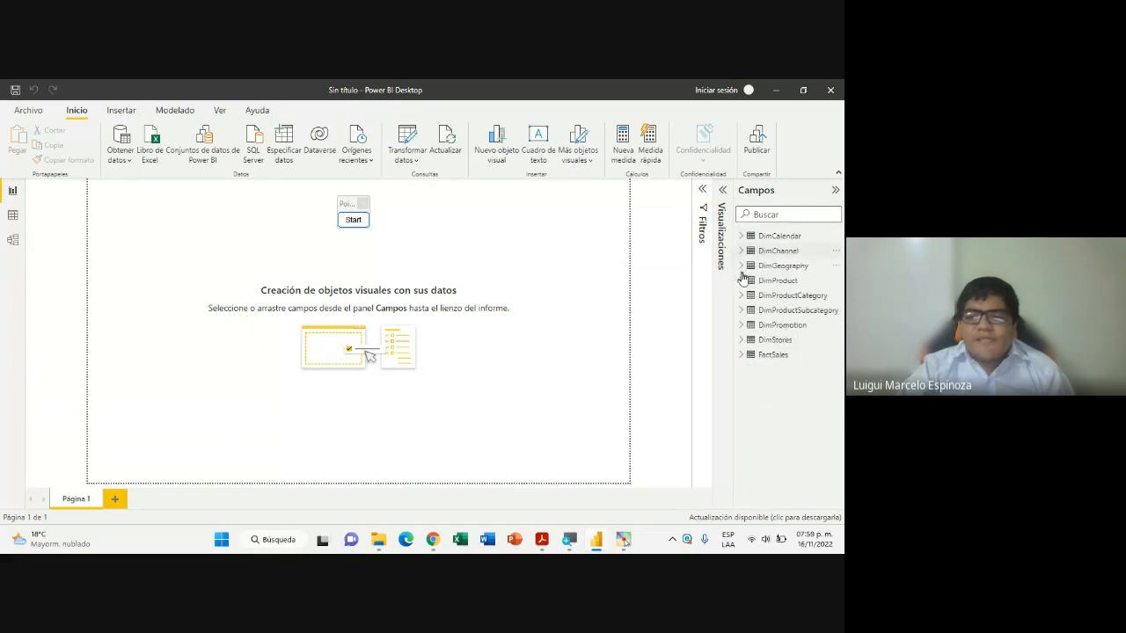
Open the Data view of the imported tables and move the Pointofix toolbar off the data grid
click(740, 266)
click(741, 266)
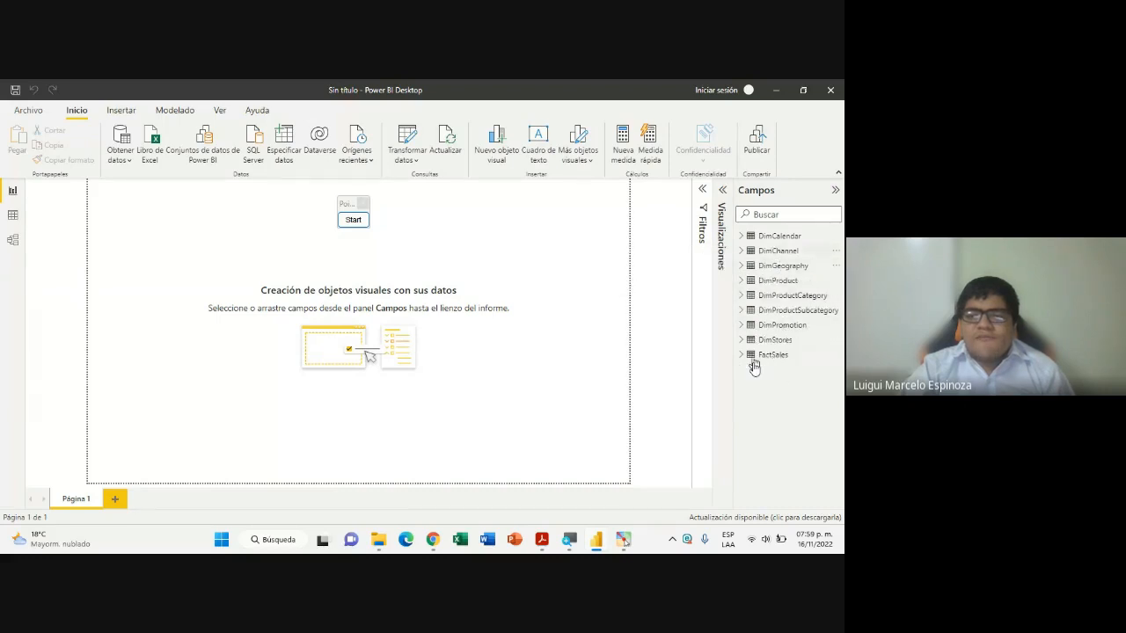
drag(341, 208, 649, 195)
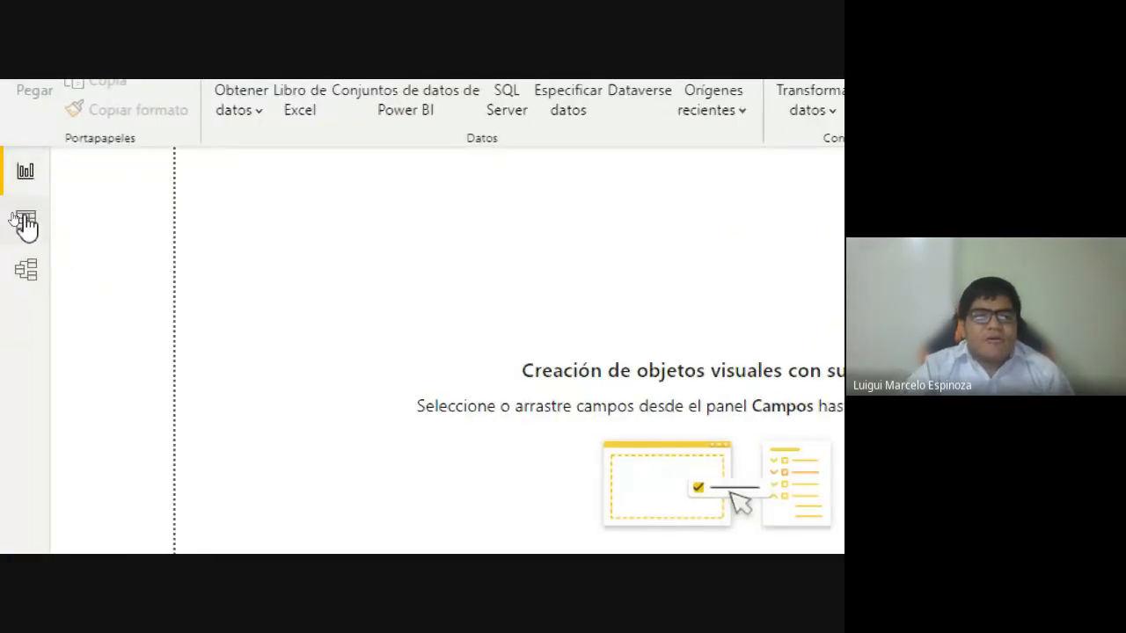
click(26, 219)
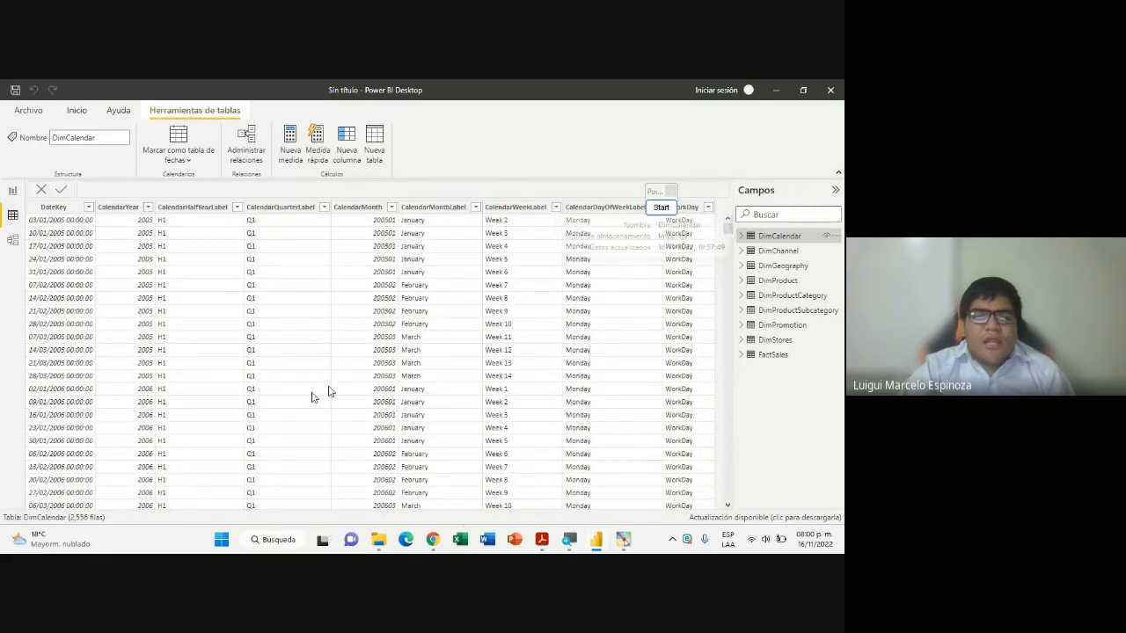
drag(653, 192, 636, 126)
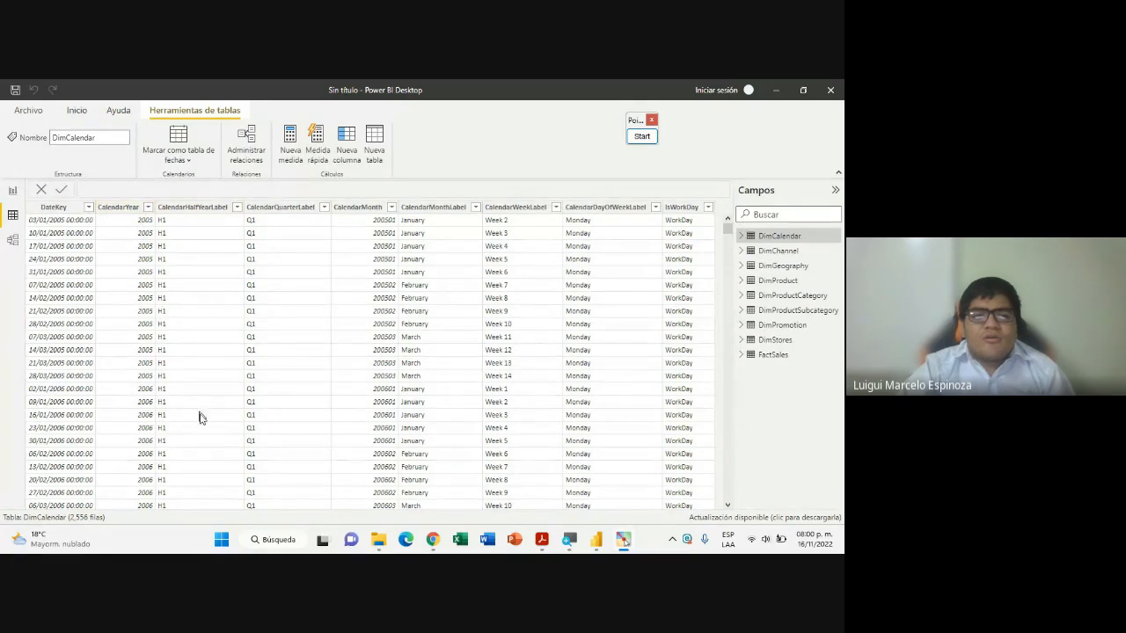
Examine the DimCalendar rows across the columns from DateKey to IsWorkDay, returning to the first row
scroll(199, 414, down, 3)
scroll(200, 413, down, 16)
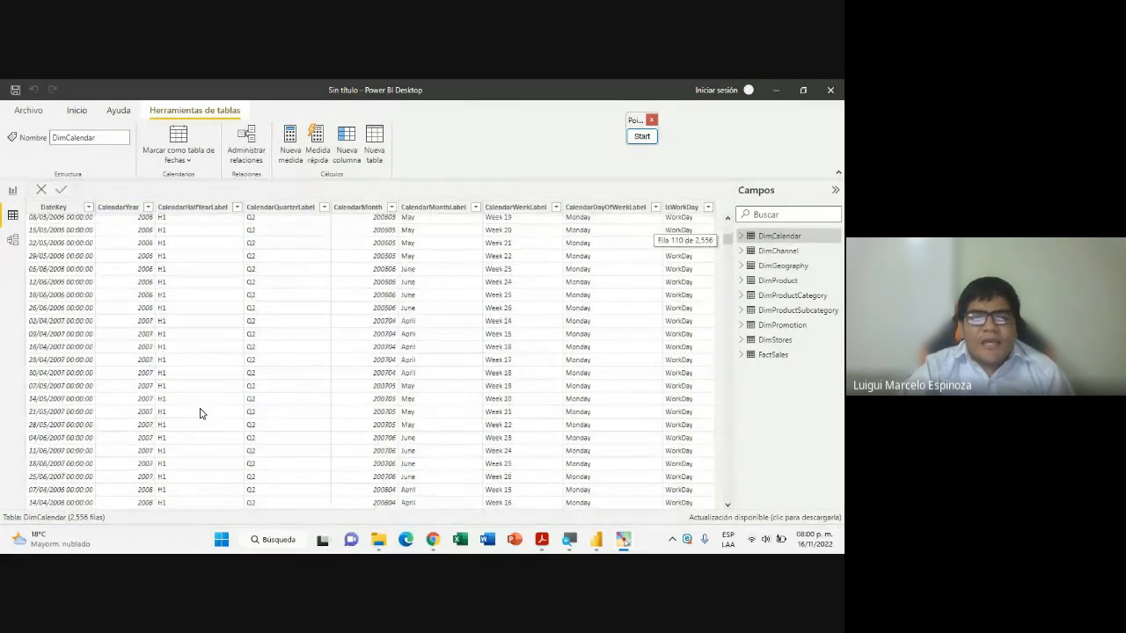
scroll(200, 413, up, 2)
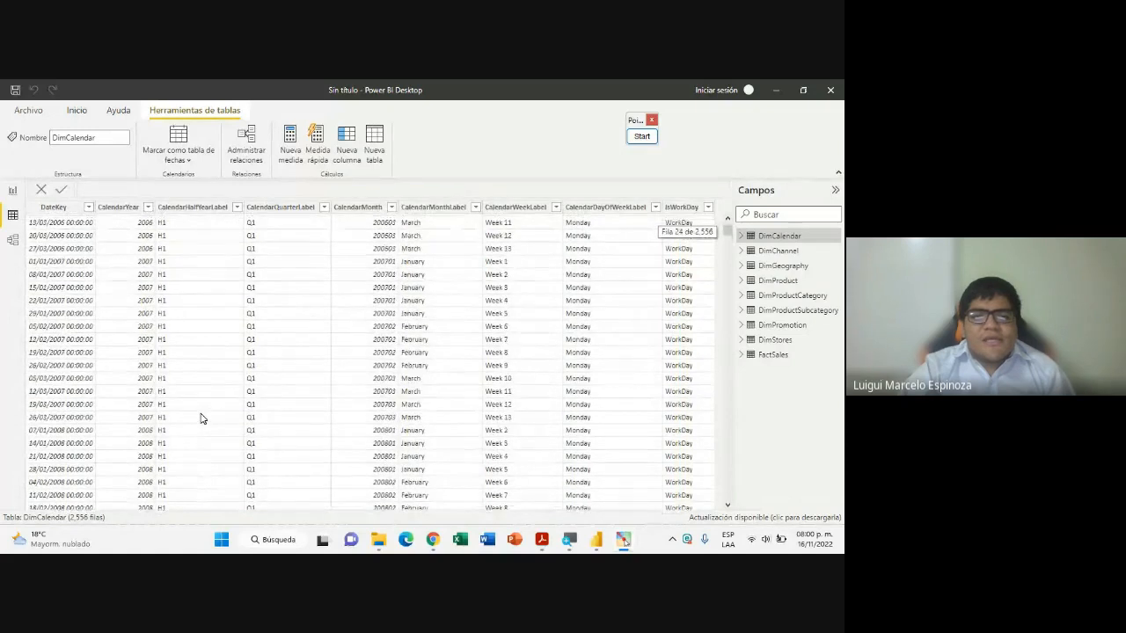
scroll(200, 419, down, 20)
scroll(201, 419, up, 20)
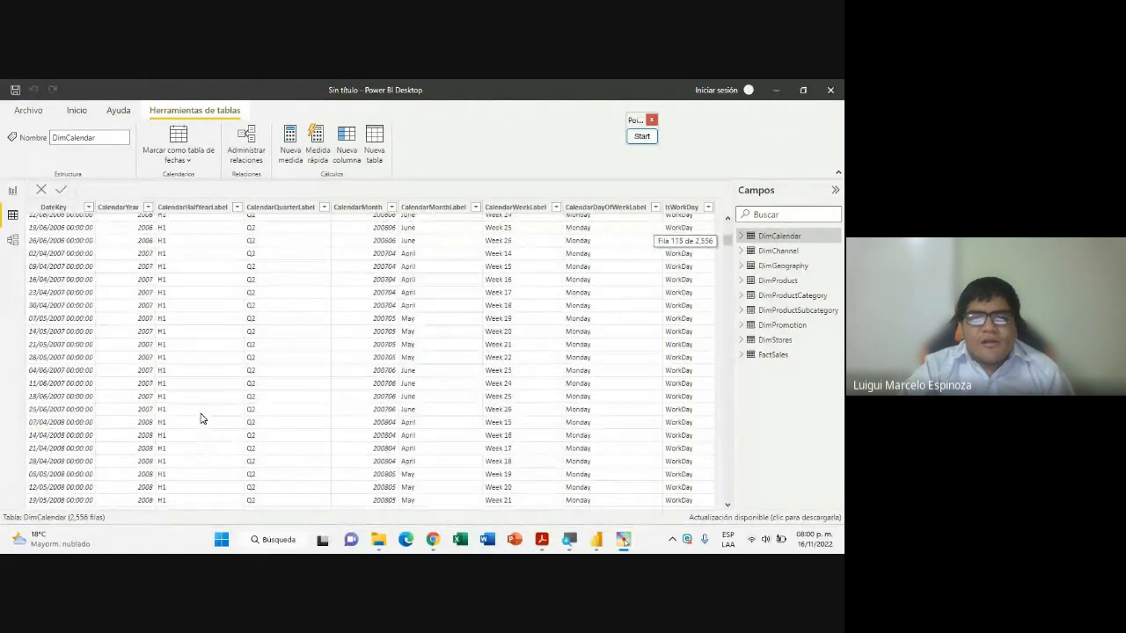
scroll(201, 418, up, 17)
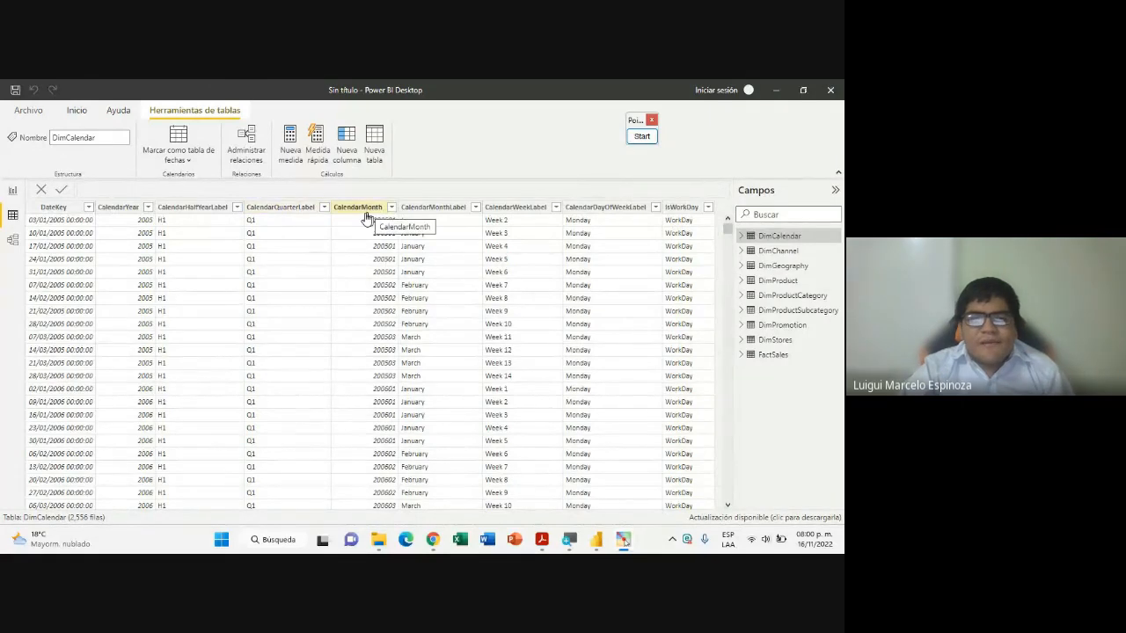
scroll(423, 369, down, 10)
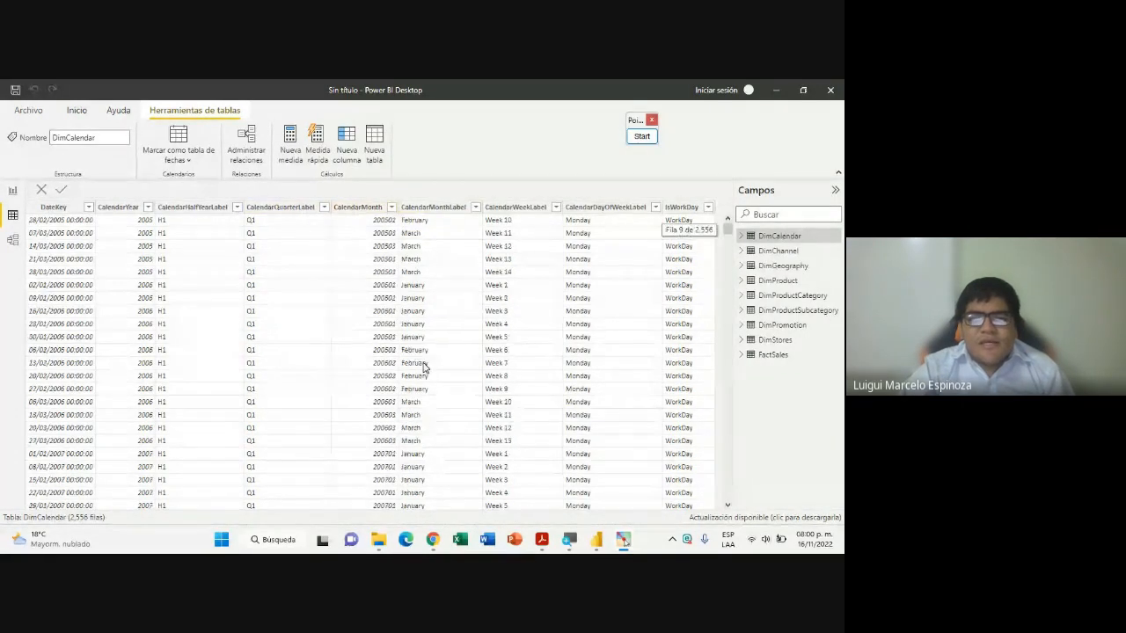
scroll(423, 372, up, 10)
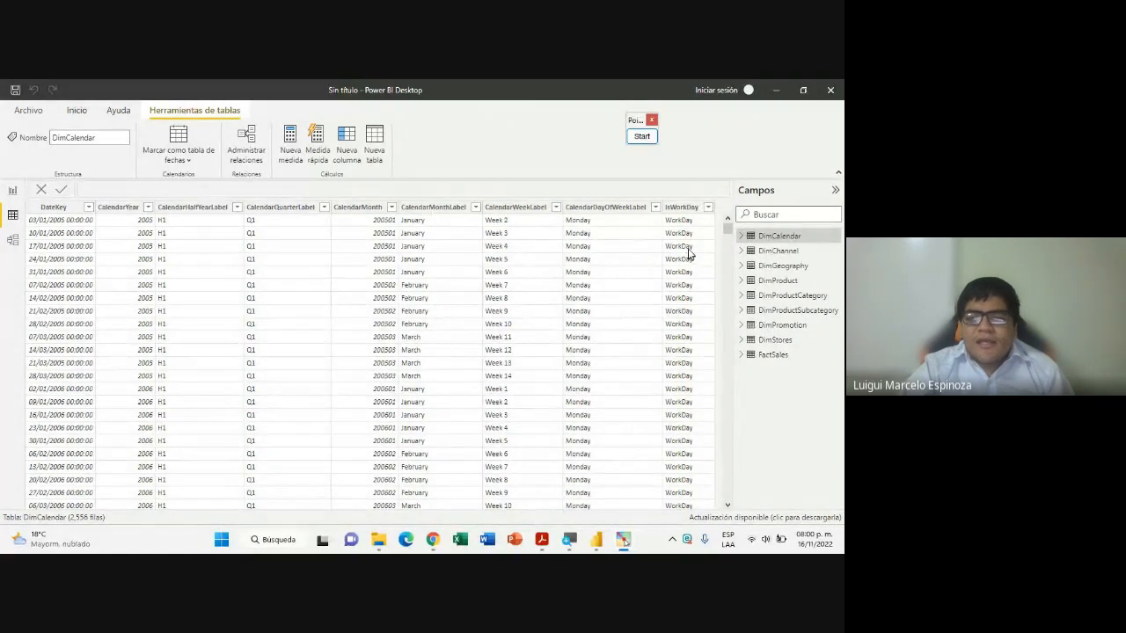
scroll(688, 411, down, 15)
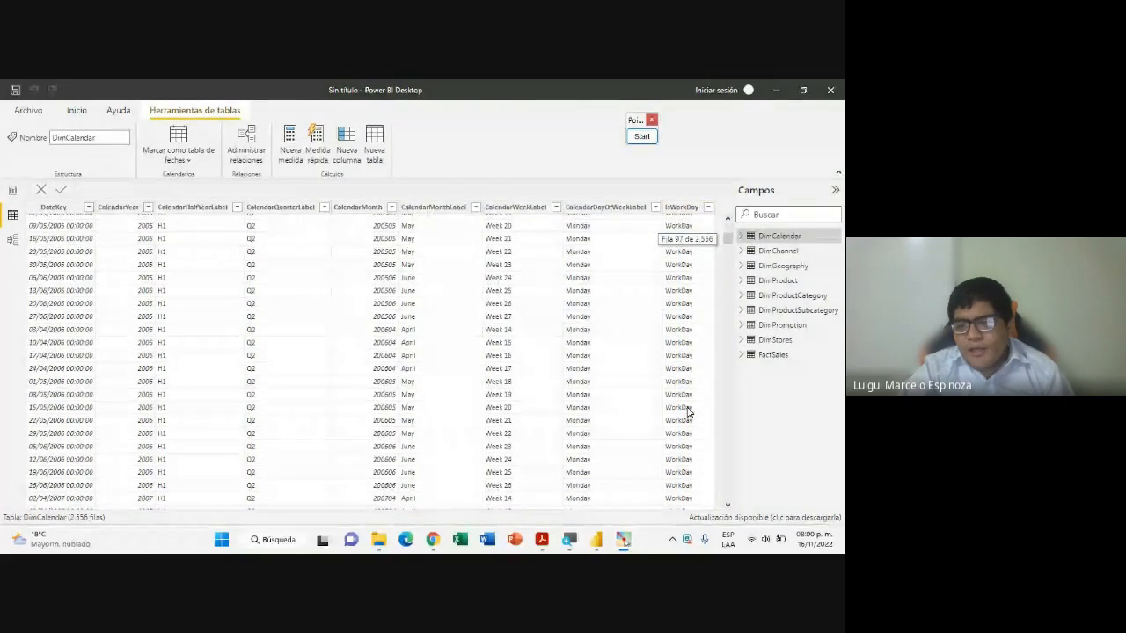
scroll(688, 412, up, 15)
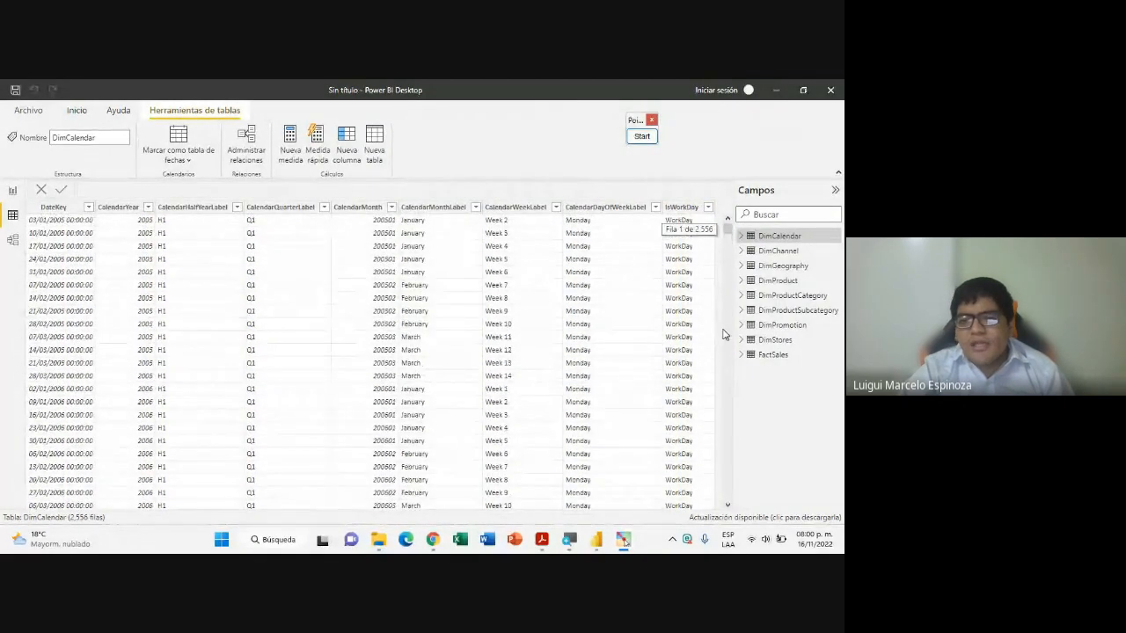
Examine the data of the DimChannel table and the key, continent and country columns of DimGeography
click(777, 253)
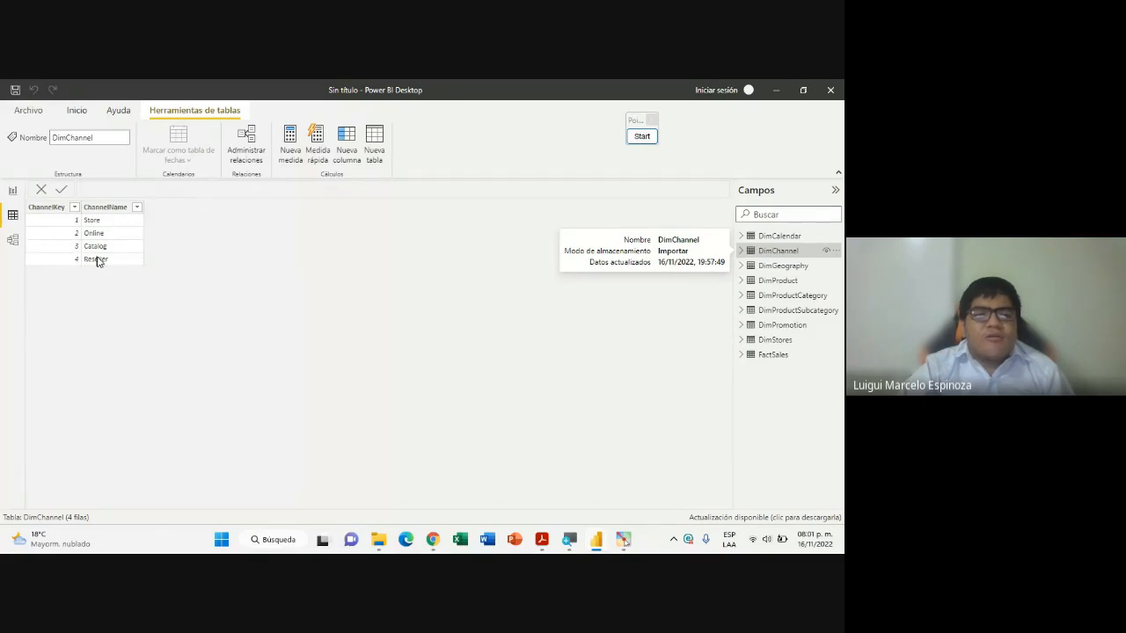
click(783, 266)
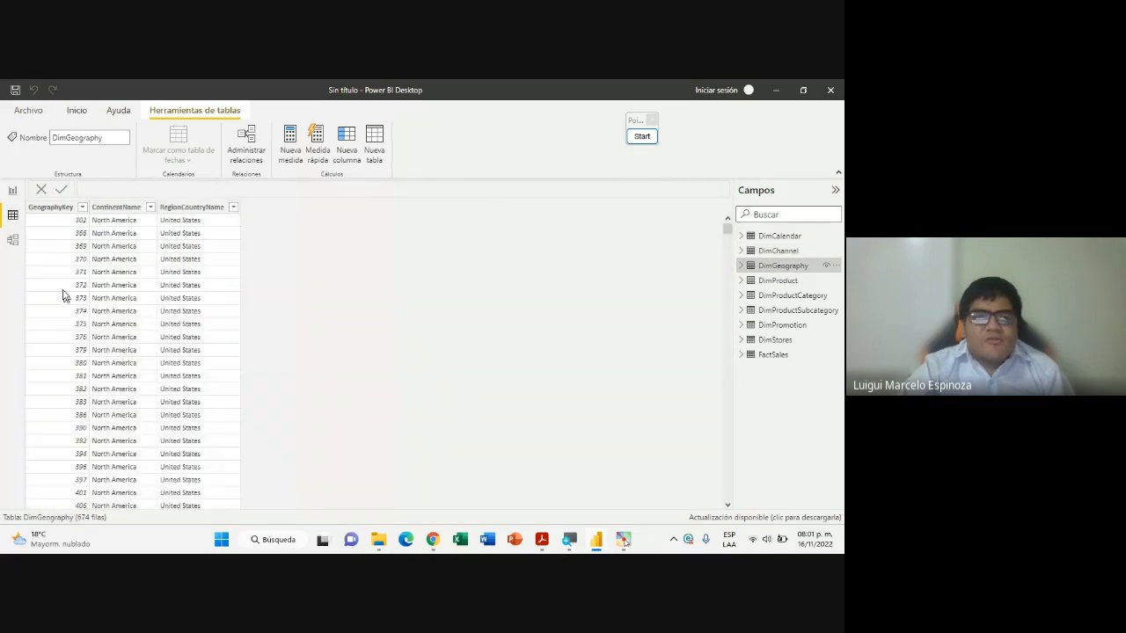
scroll(61, 281, down, 12)
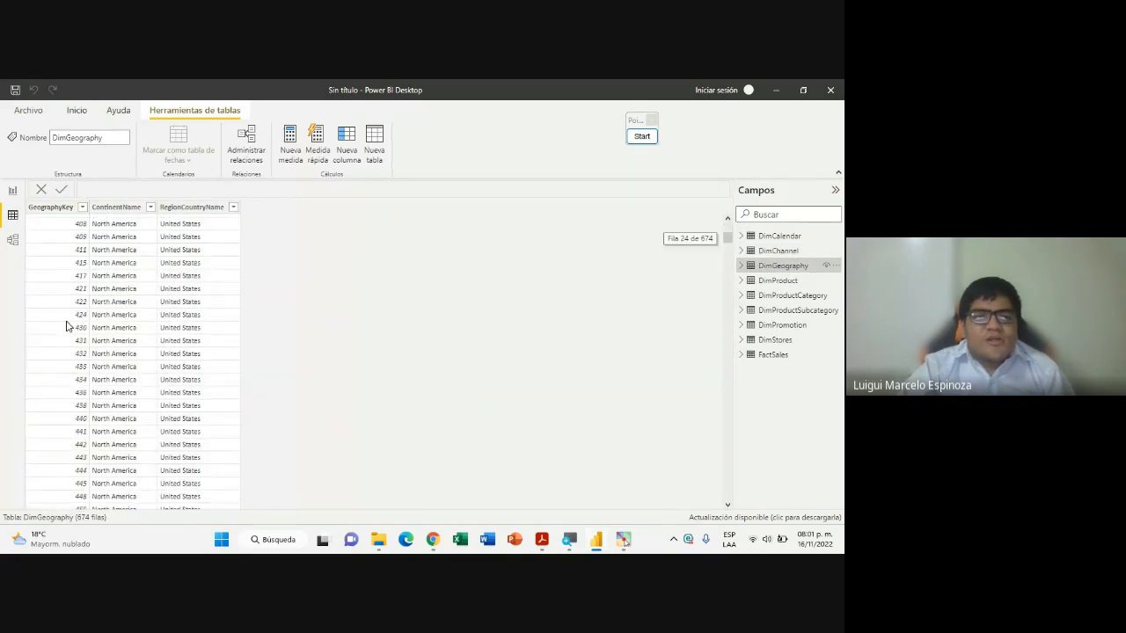
scroll(76, 342, up, 12)
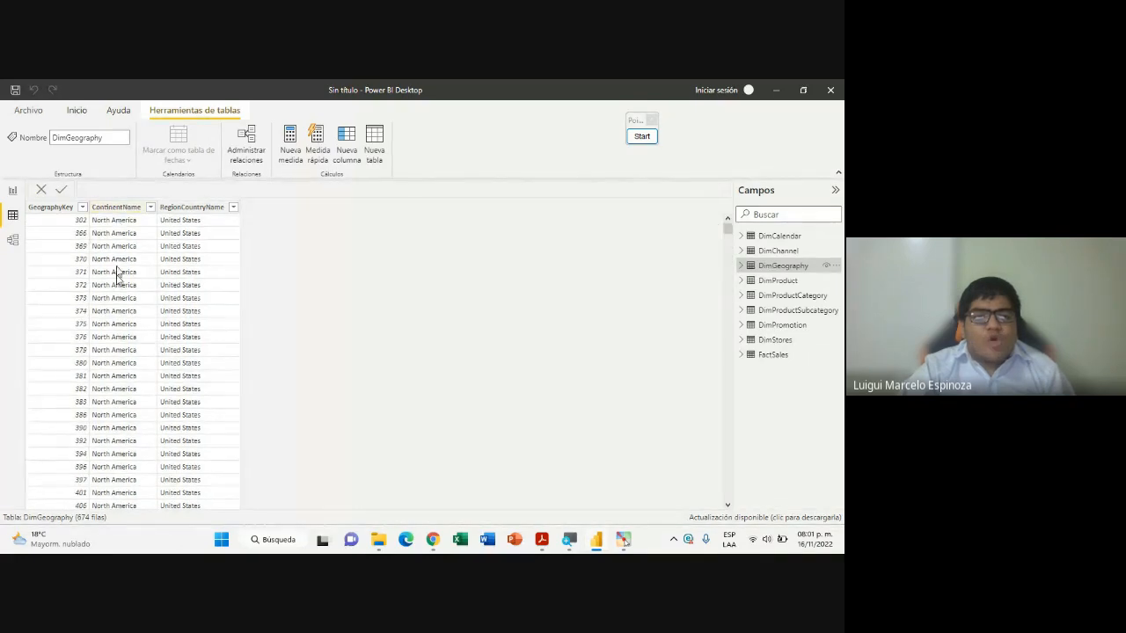
scroll(150, 409, down, 1)
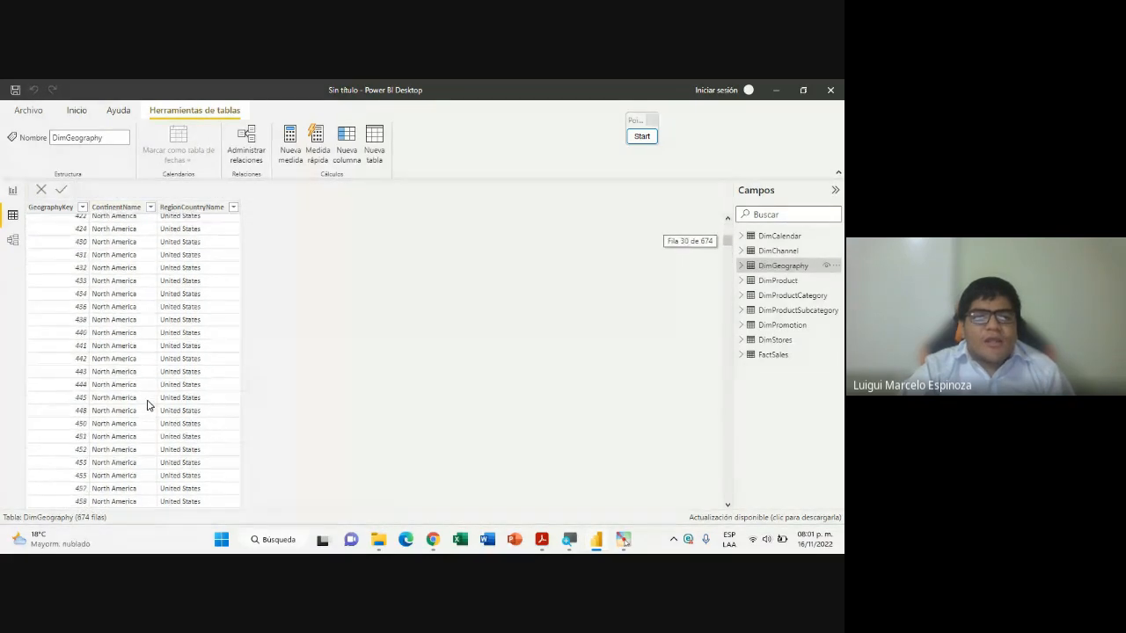
scroll(146, 402, up, 1)
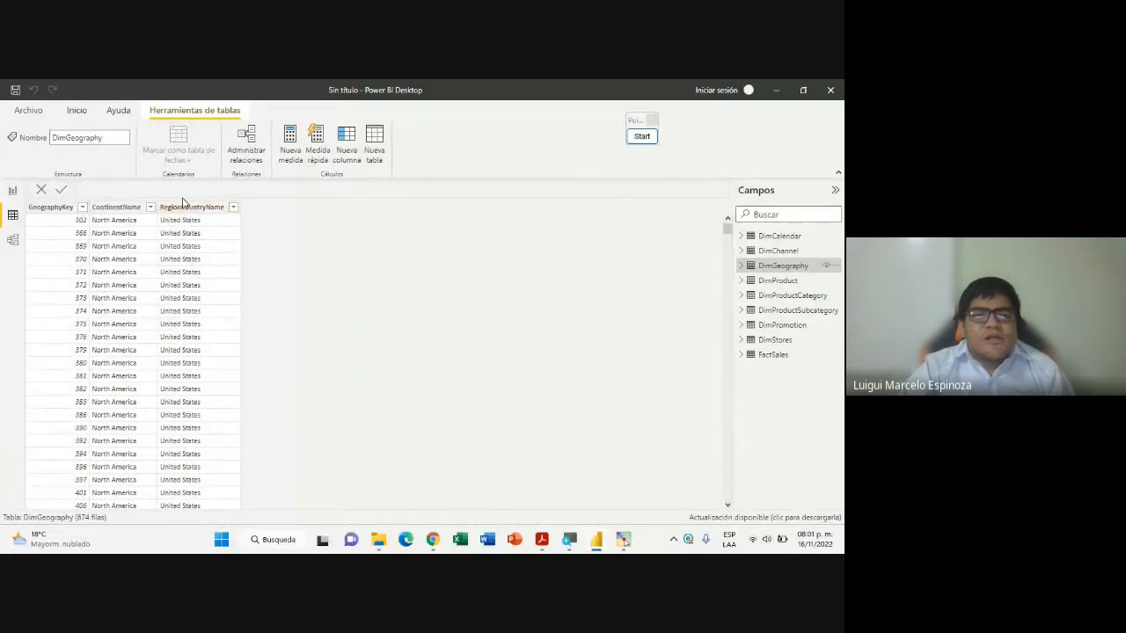
scroll(187, 373, down, 20)
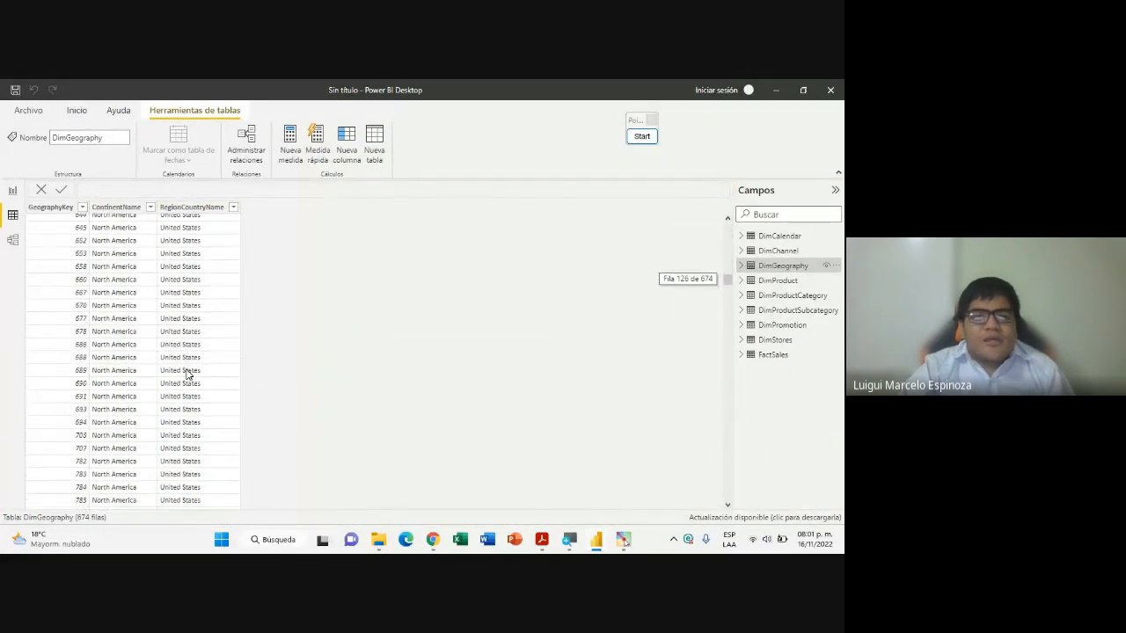
scroll(187, 373, up, 20)
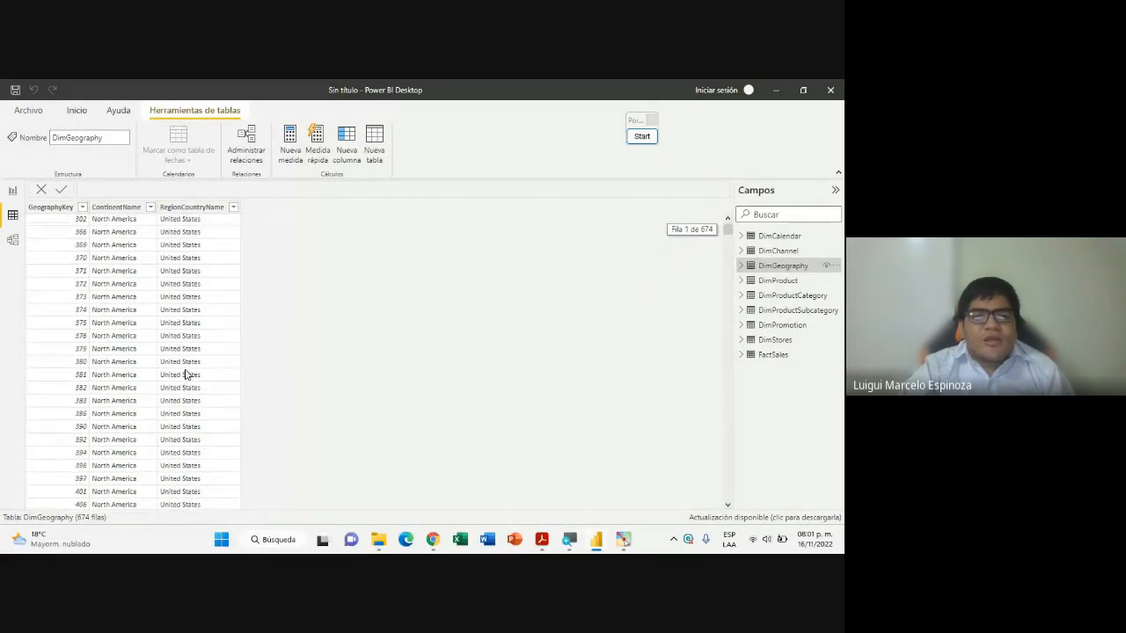
drag(727, 229, 706, 180)
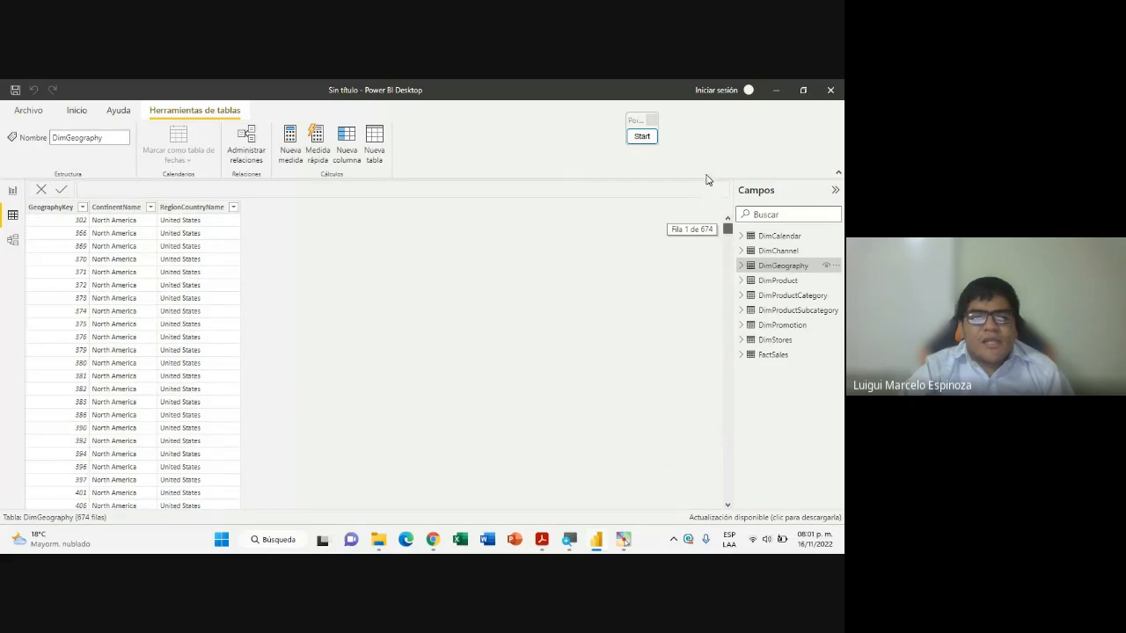
Examine the DimProduct table's rows and its columns from ProductKey through to UnitPrice
click(777, 280)
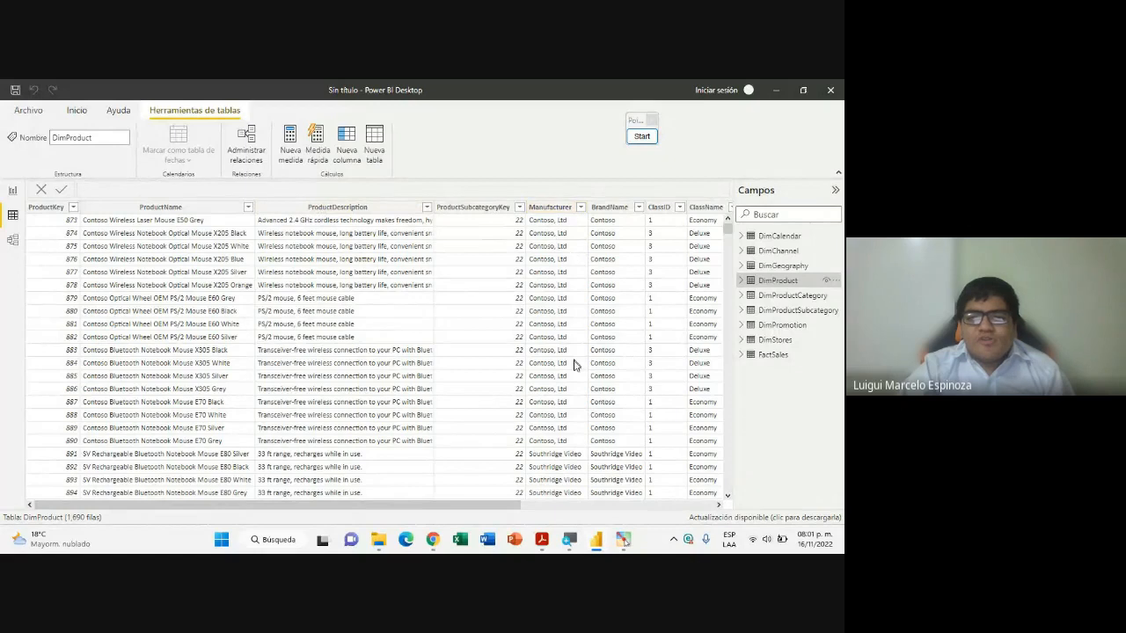
scroll(573, 368, down, 5)
scroll(573, 399, up, 5)
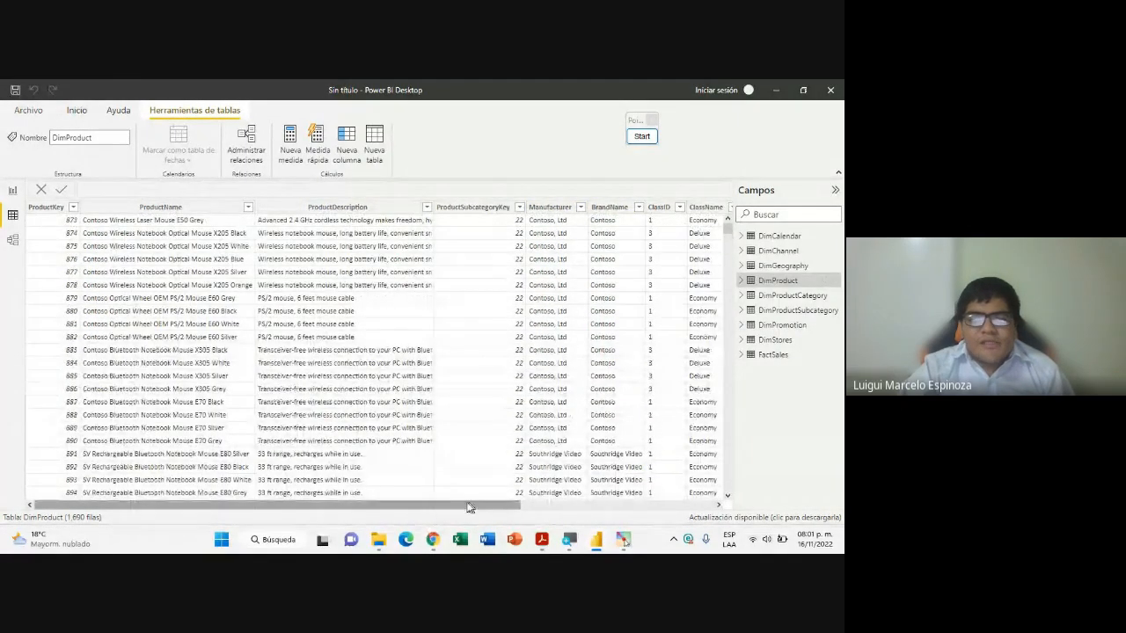
drag(467, 508, 628, 503)
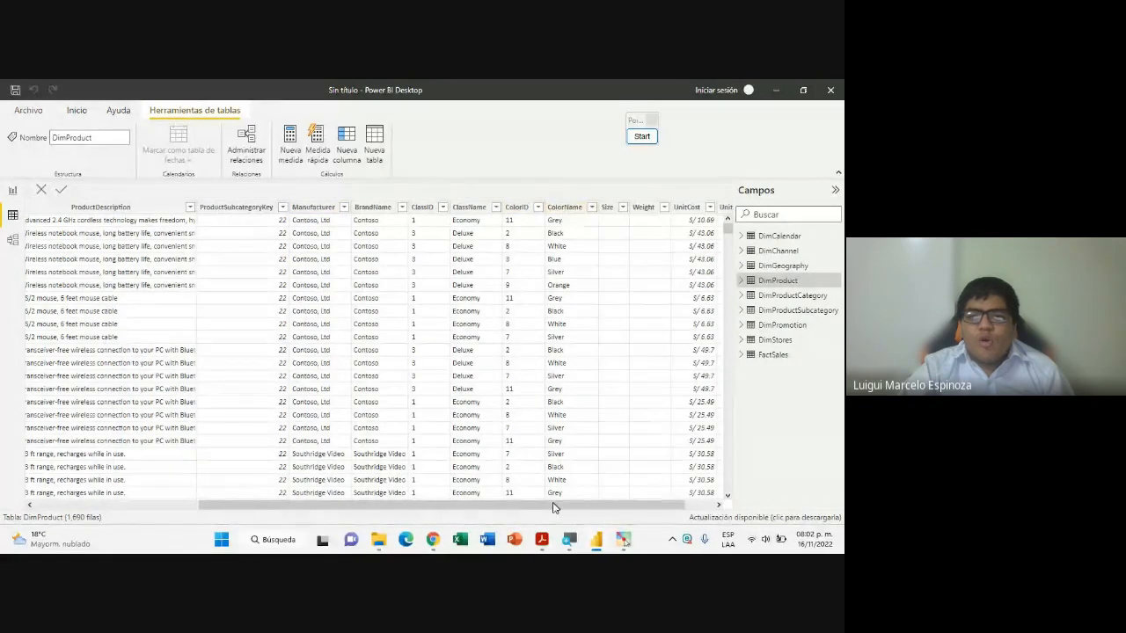
drag(669, 507, 742, 509)
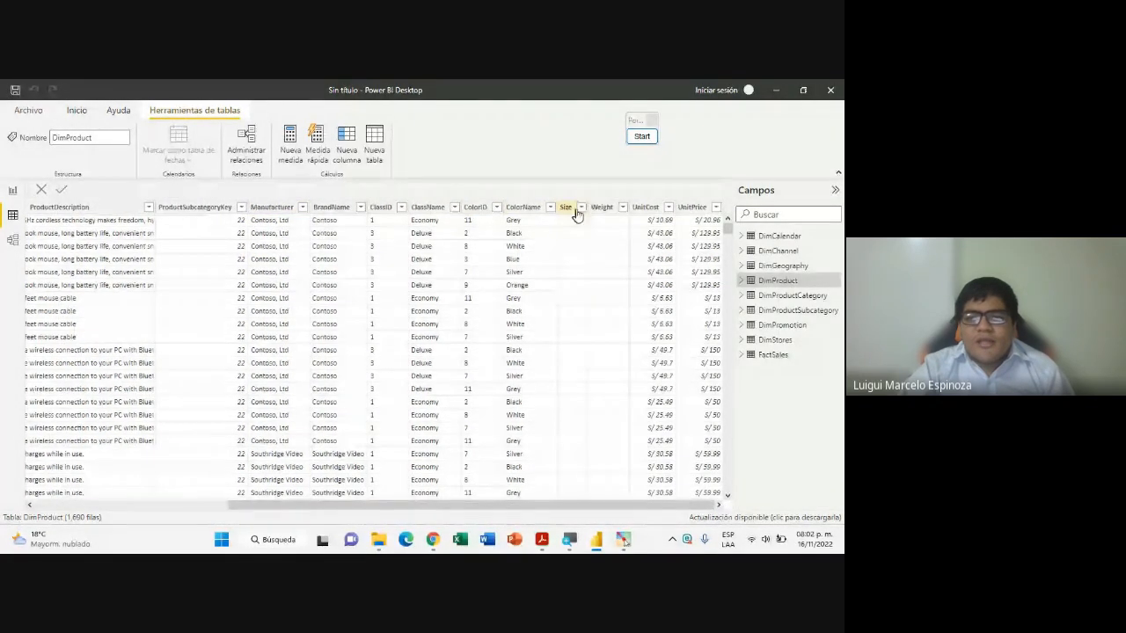
Widen the Size column of DimProduct slightly and return the table to its first columns
drag(585, 205, 604, 209)
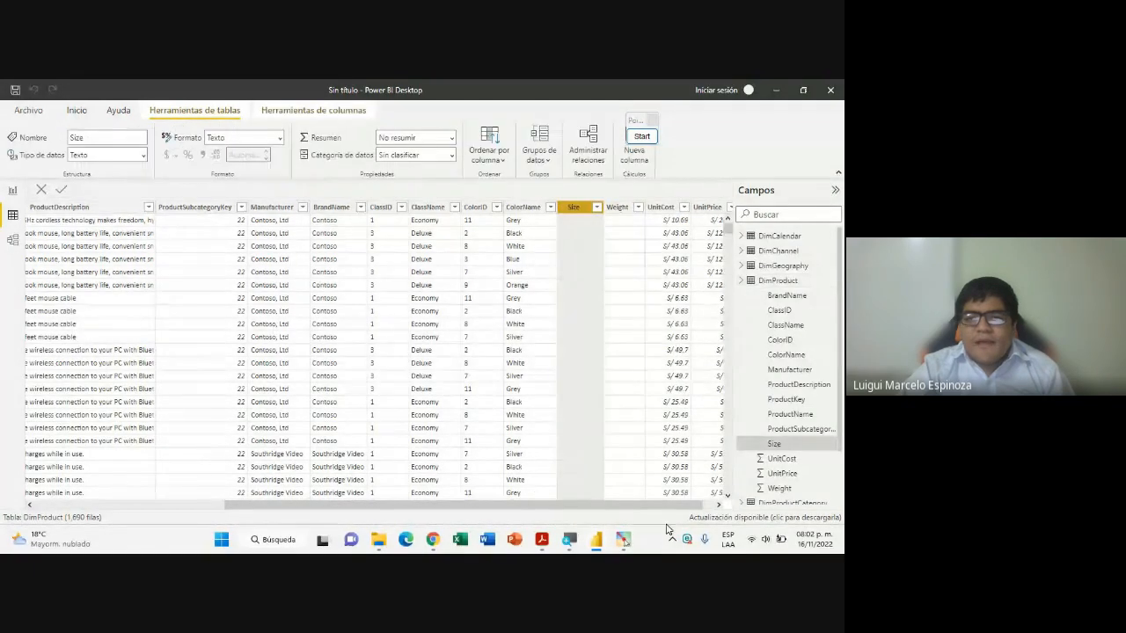
click(719, 505)
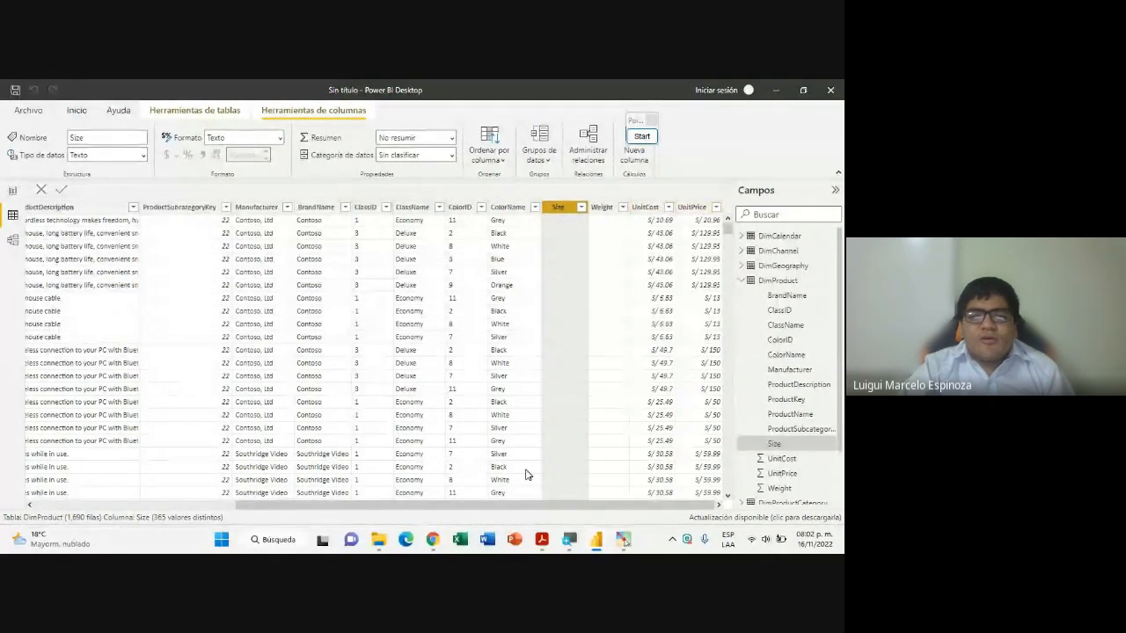
drag(536, 503, 338, 504)
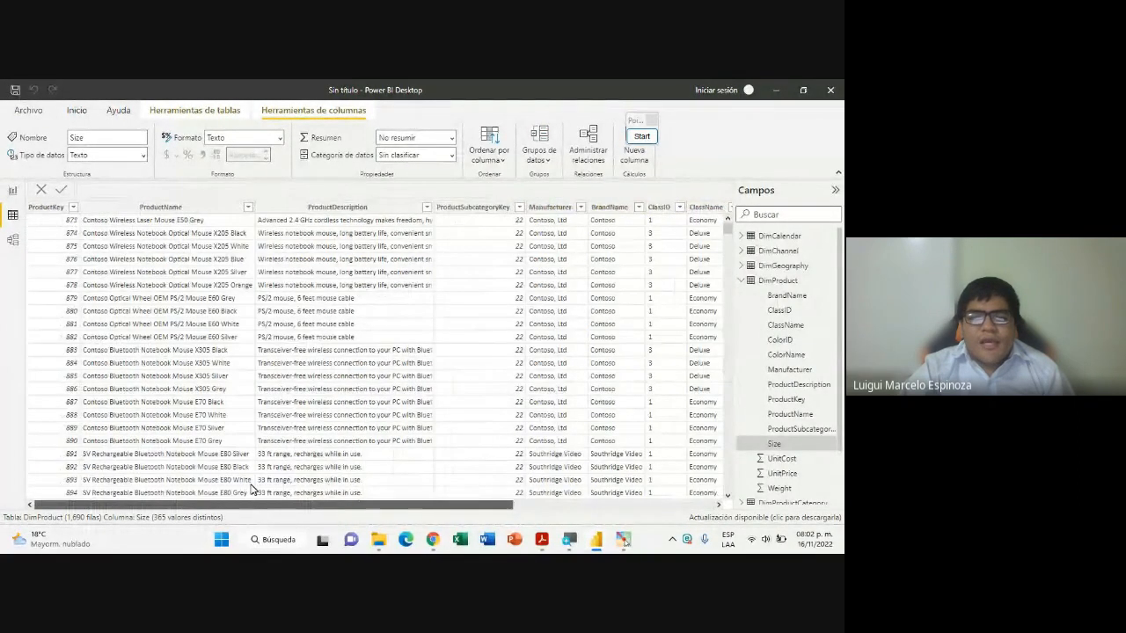
Collapse the DimProduct field list and examine the data of the DimProductCategory and DimProductSubcategory tables
click(739, 280)
click(760, 297)
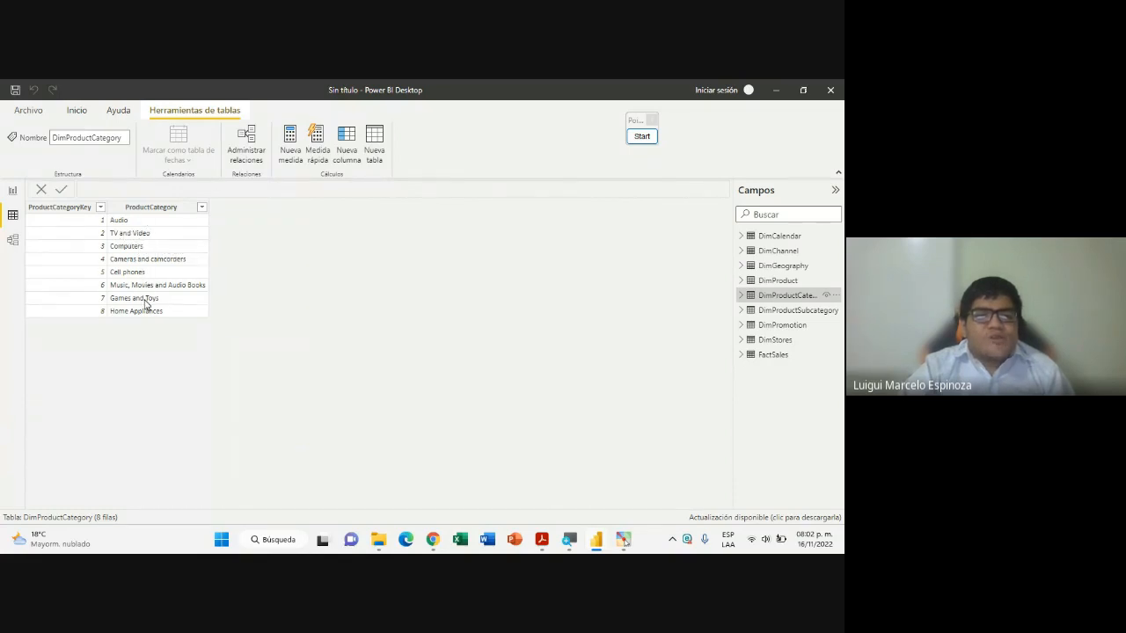
click(776, 312)
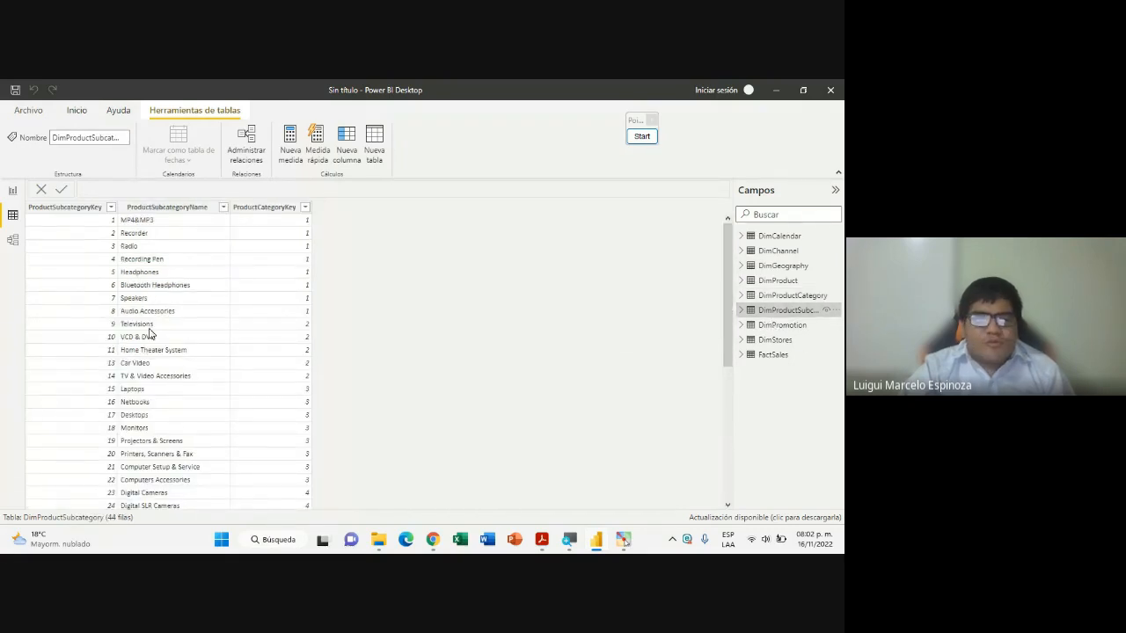
scroll(149, 339, down, 5)
scroll(152, 356, up, 5)
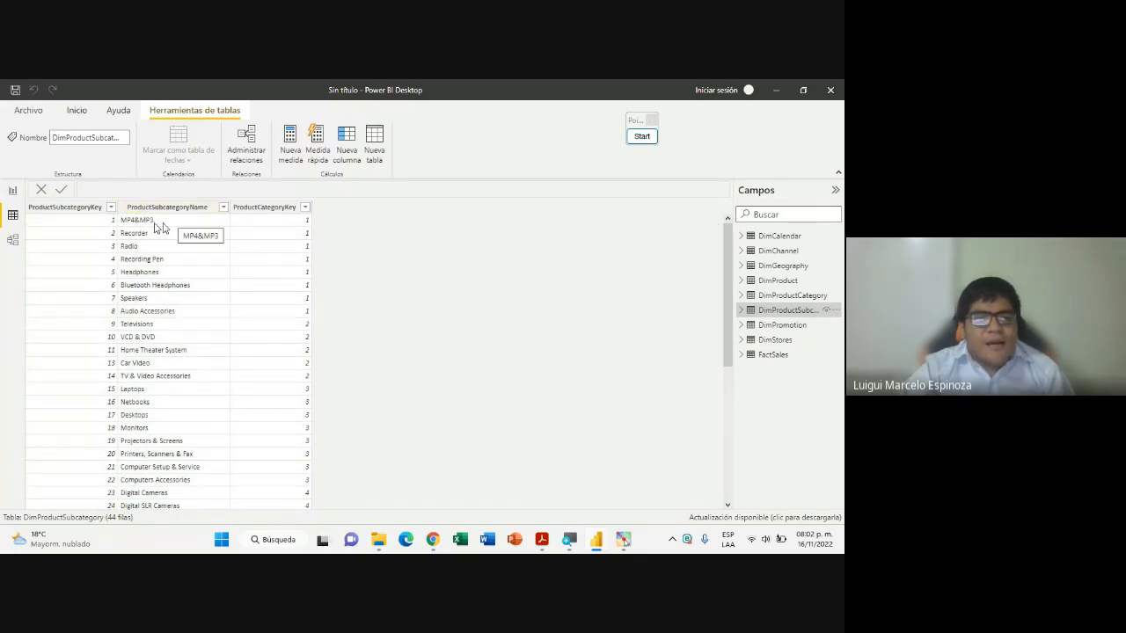
scroll(145, 380, down, 1)
scroll(145, 380, up, 1)
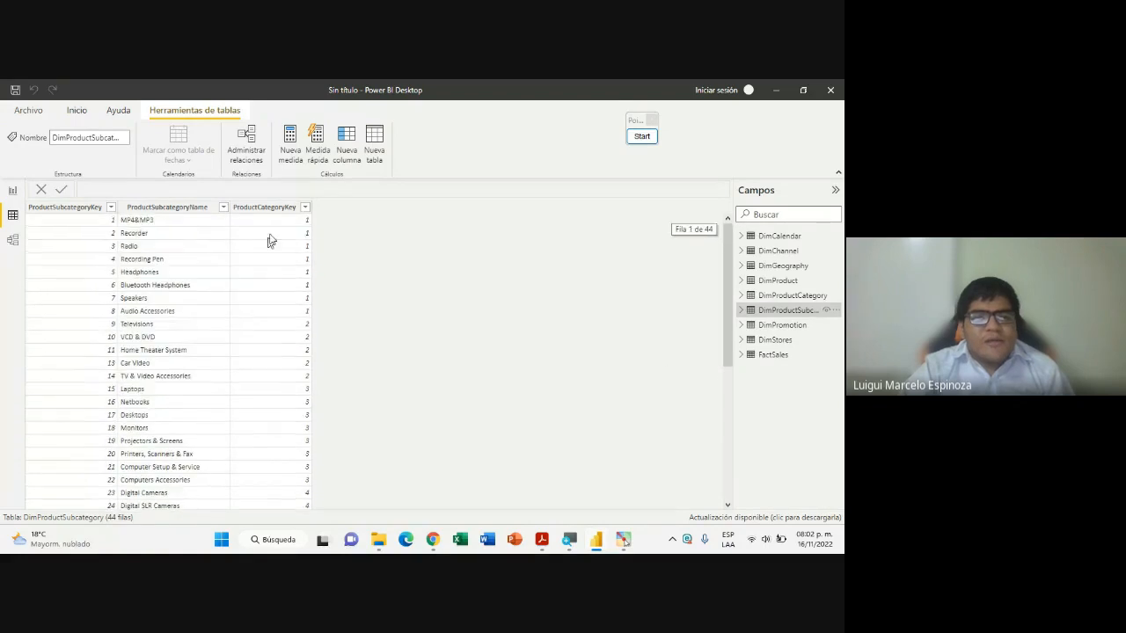
scroll(298, 339, down, 5)
scroll(297, 340, up, 5)
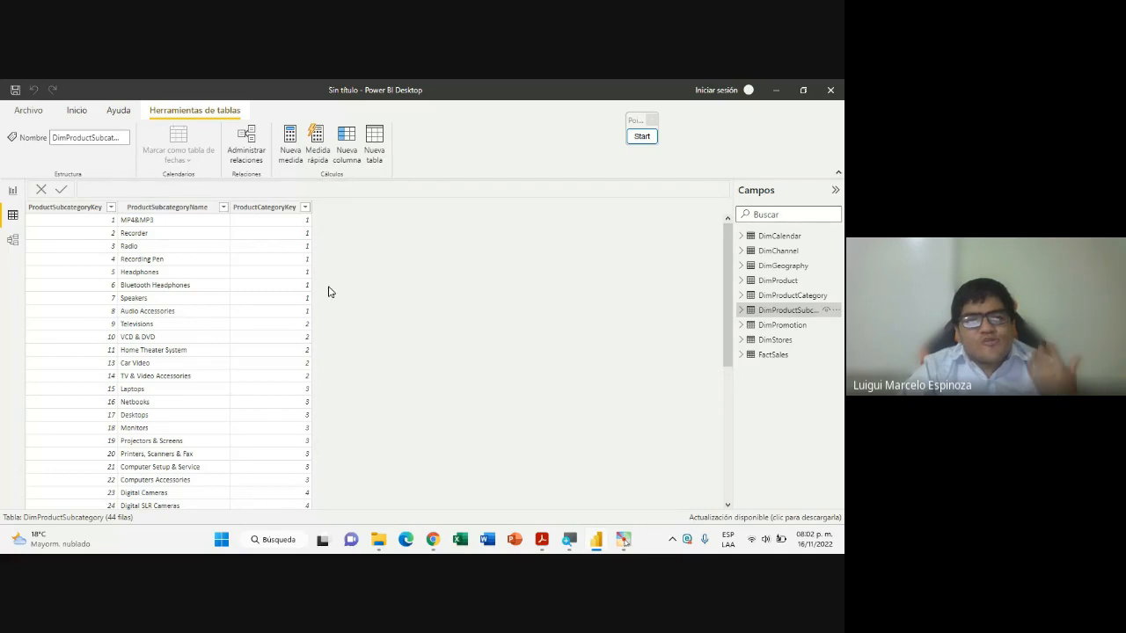
Examine the DimPromotion table's rows, including its promotion labels, names, discount percentages and dates
click(771, 327)
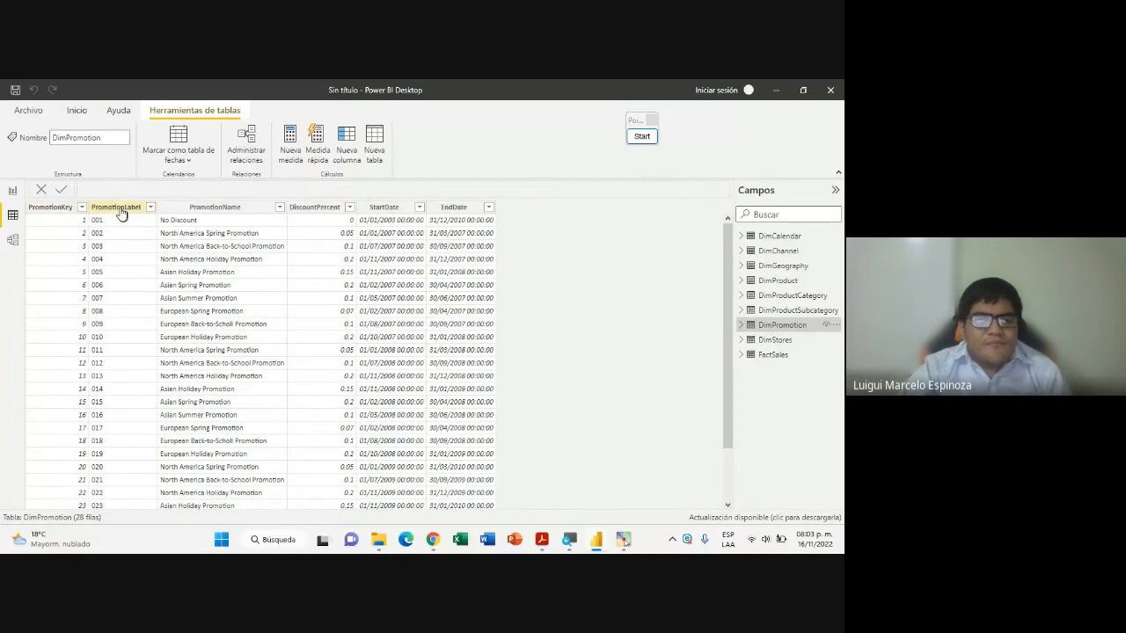
scroll(104, 381, down, 3)
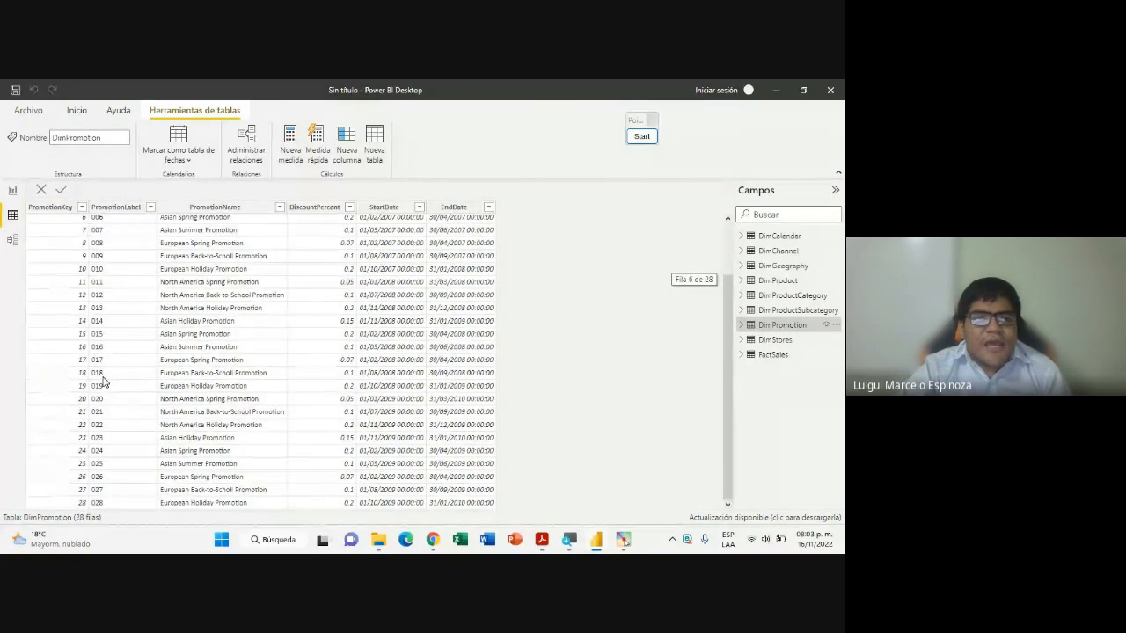
scroll(104, 382, up, 3)
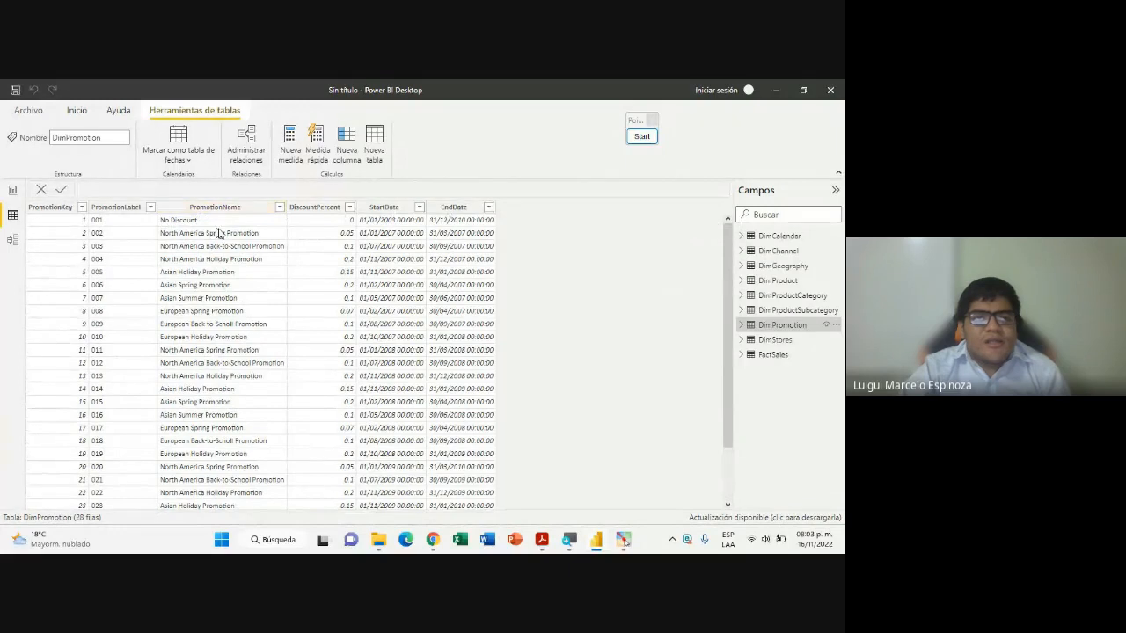
scroll(181, 395, down, 3)
scroll(188, 407, up, 3)
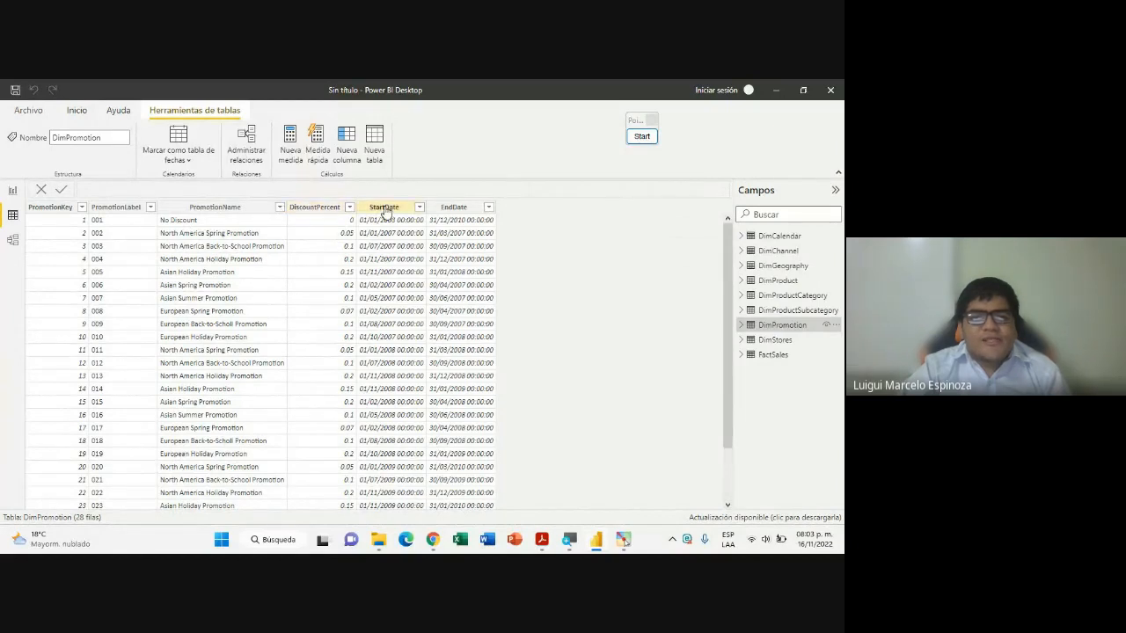
Examine the DimStores table's data from the first row to the last and return to its beginning
click(772, 340)
scroll(251, 380, down, 8)
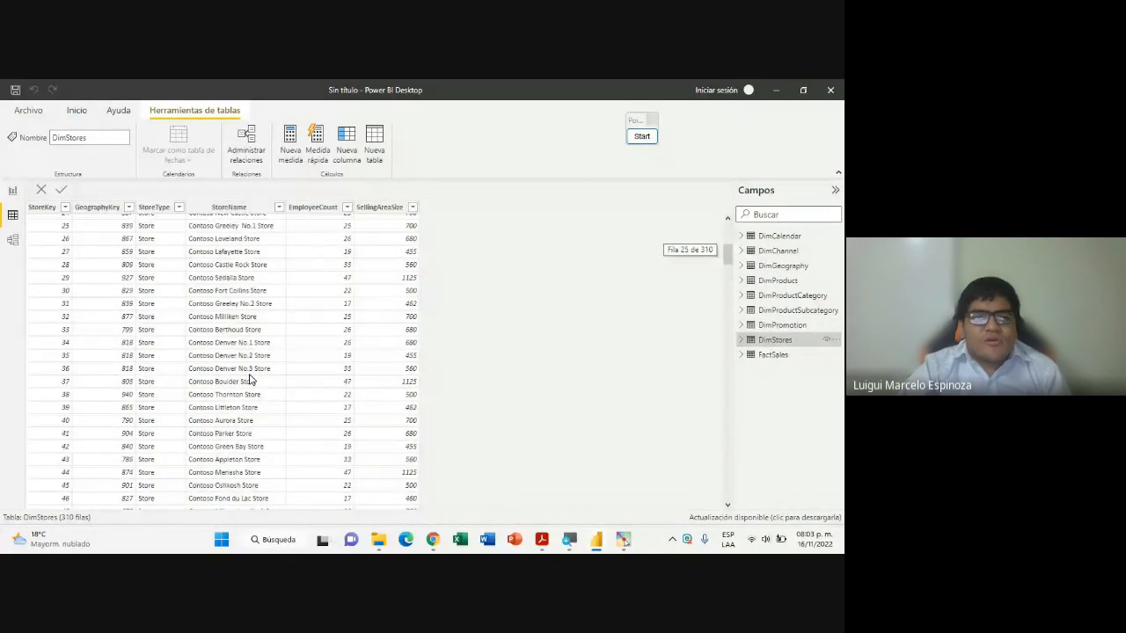
scroll(251, 380, down, 20)
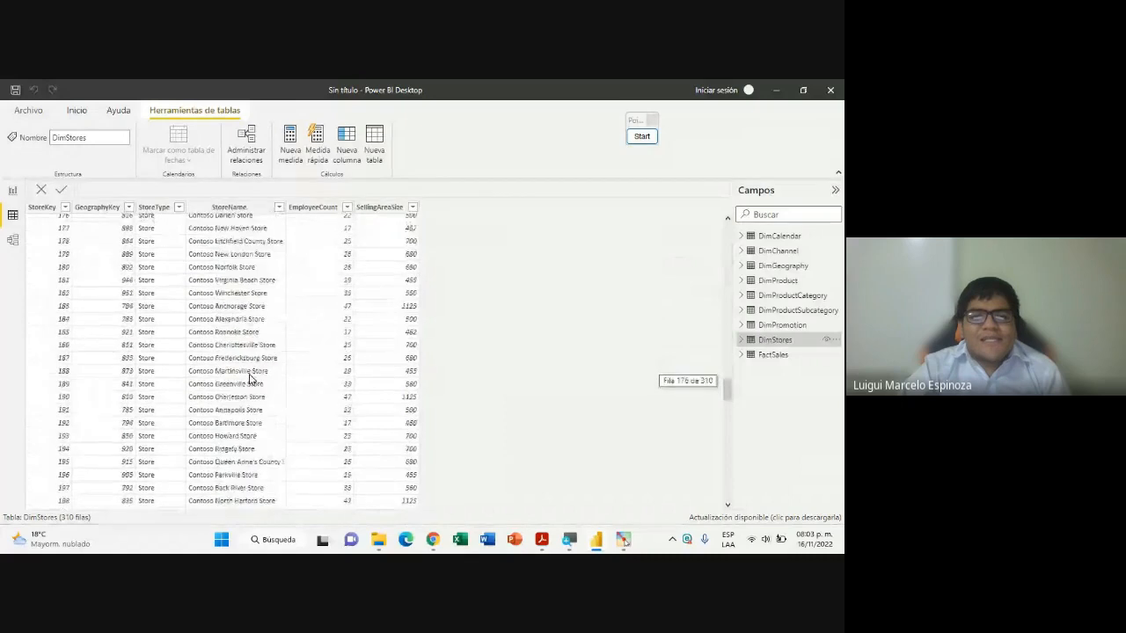
scroll(251, 380, down, 20)
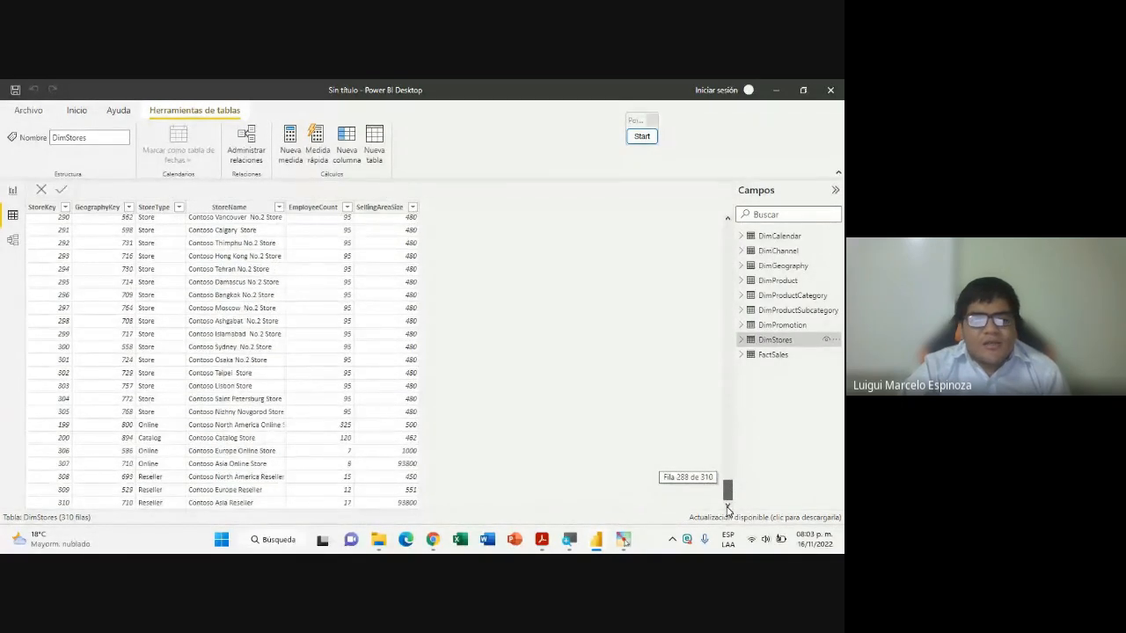
drag(728, 509, 680, 181)
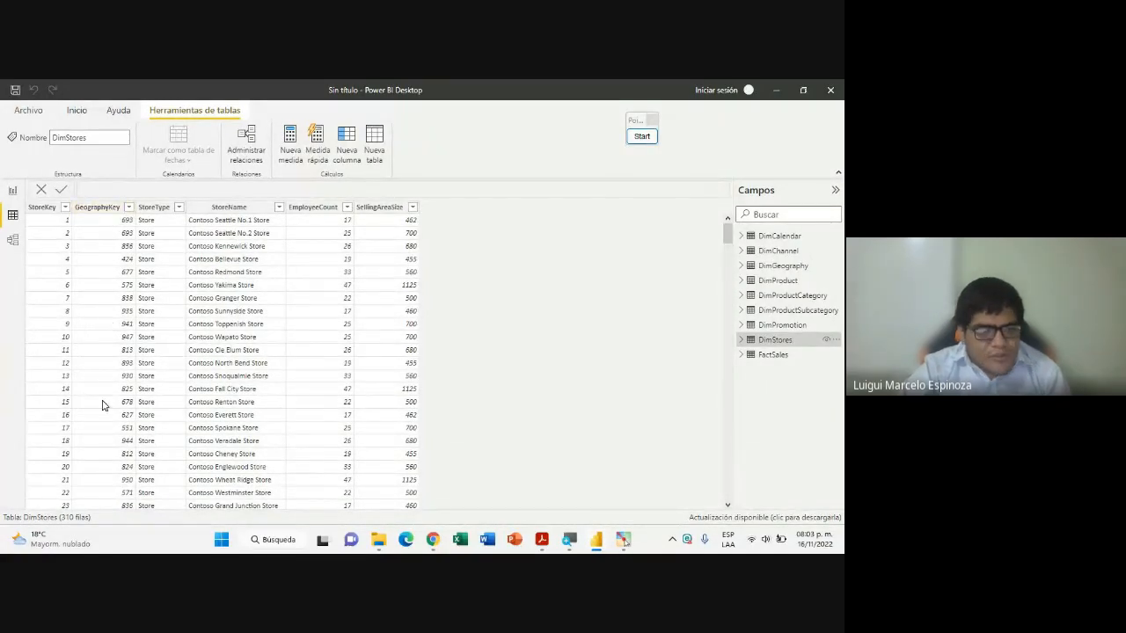
Review the StoreType values through all DimStores rows and go back to the first stores
scroll(161, 360, down, 10)
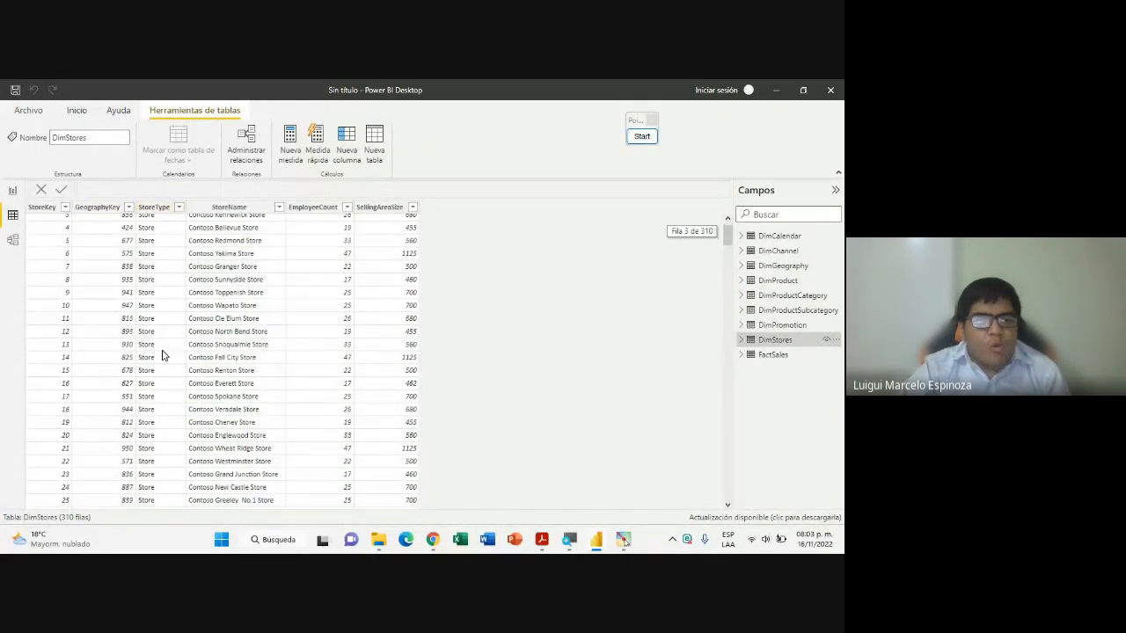
scroll(162, 367, down, 20)
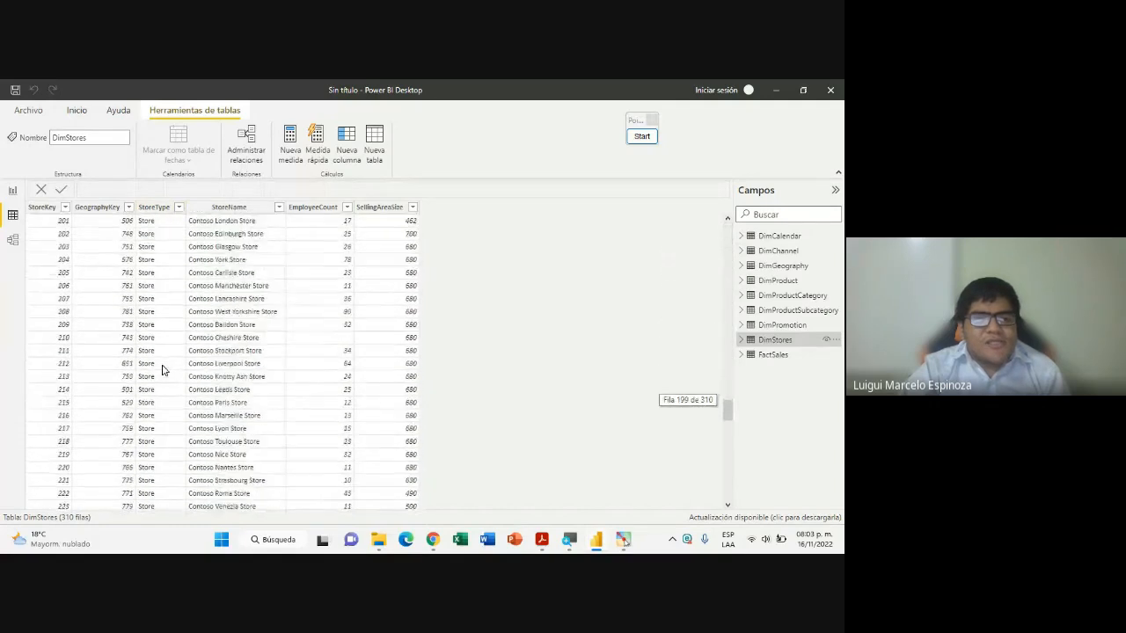
scroll(164, 387, down, 10)
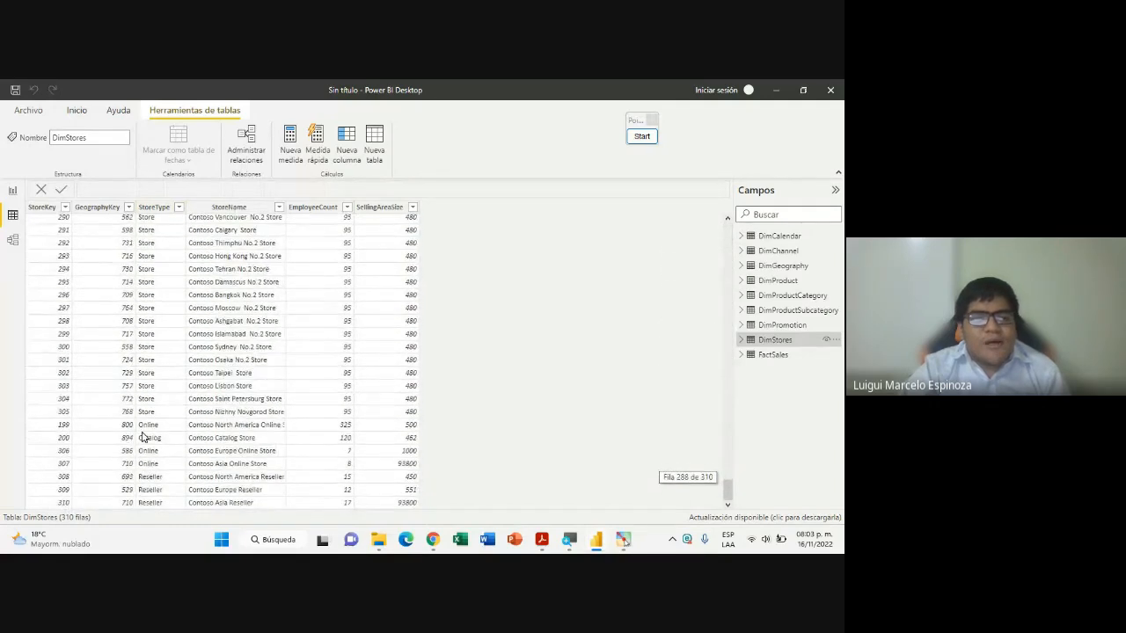
scroll(171, 467, up, 18)
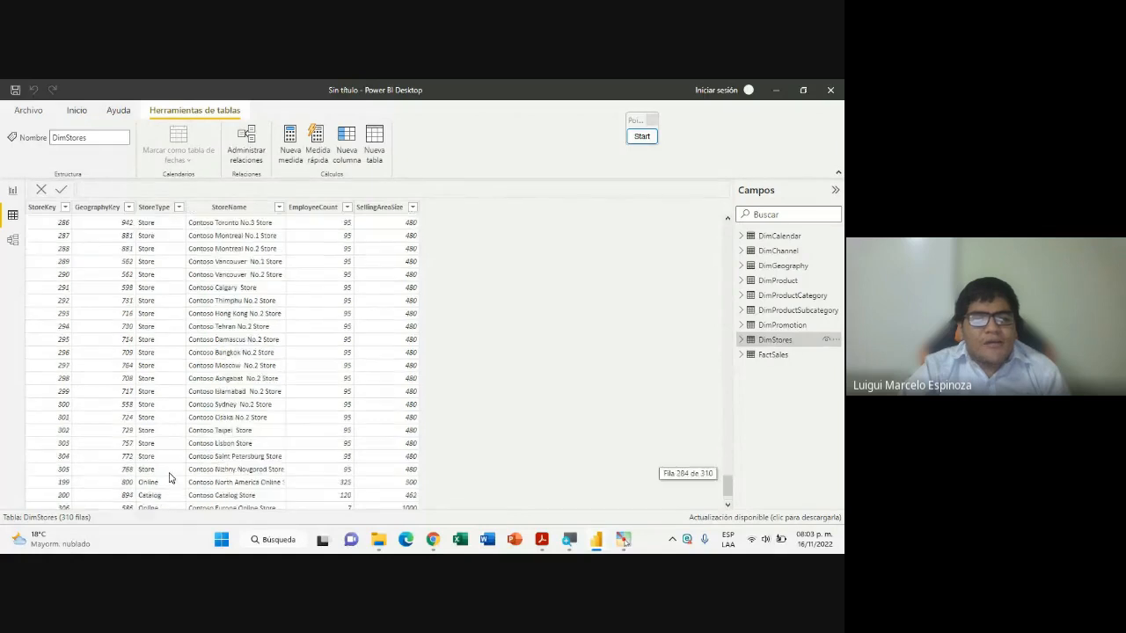
scroll(171, 462, up, 20)
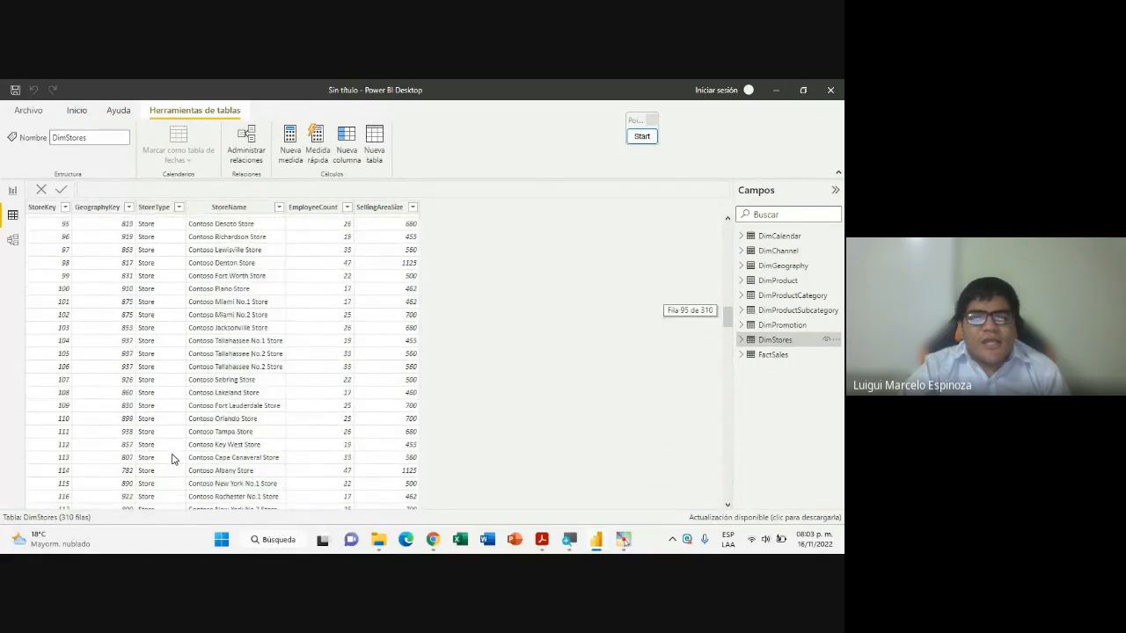
scroll(176, 422, up, 3)
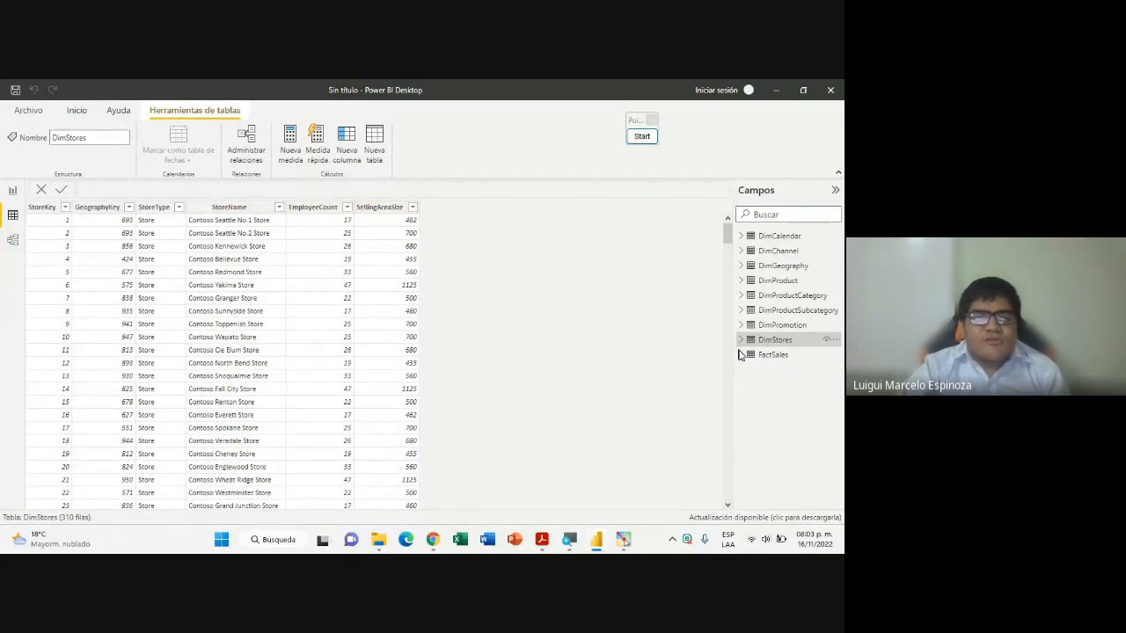
Examine the FactSales table's rows and its columns from OrderID to ReturnQuantity, ending at the first row
click(774, 355)
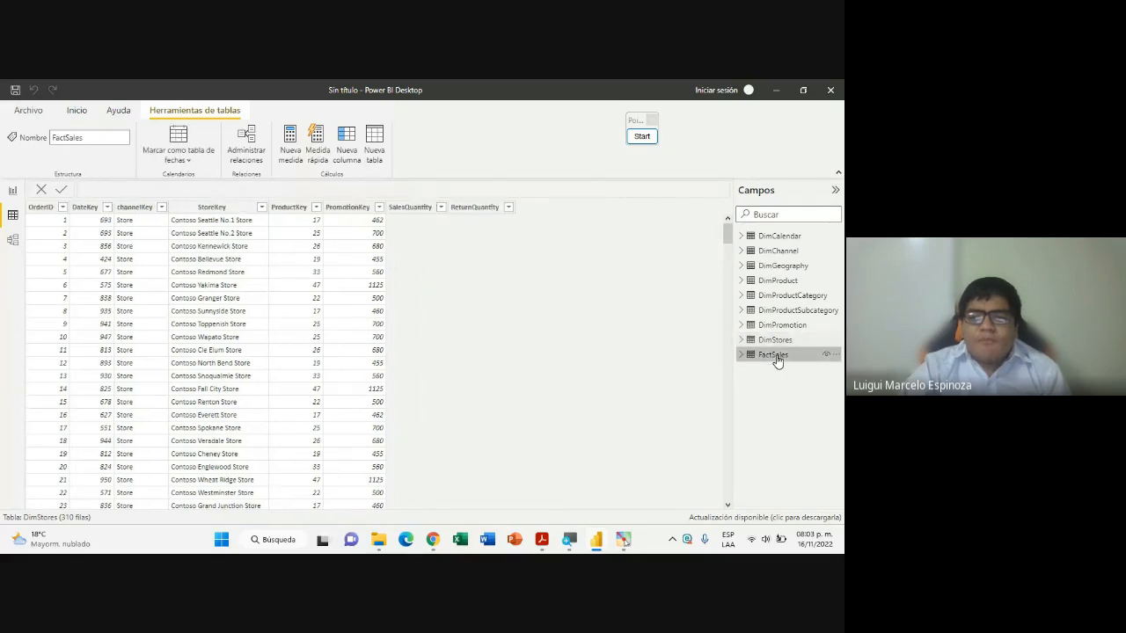
scroll(176, 326, down, 8)
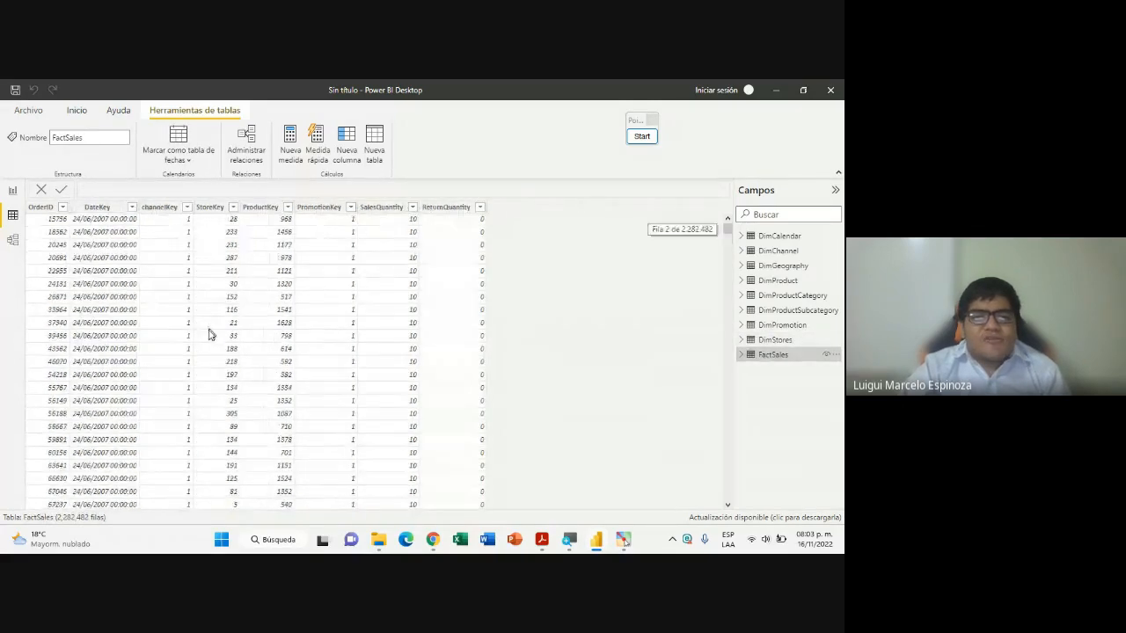
scroll(211, 385, up, 8)
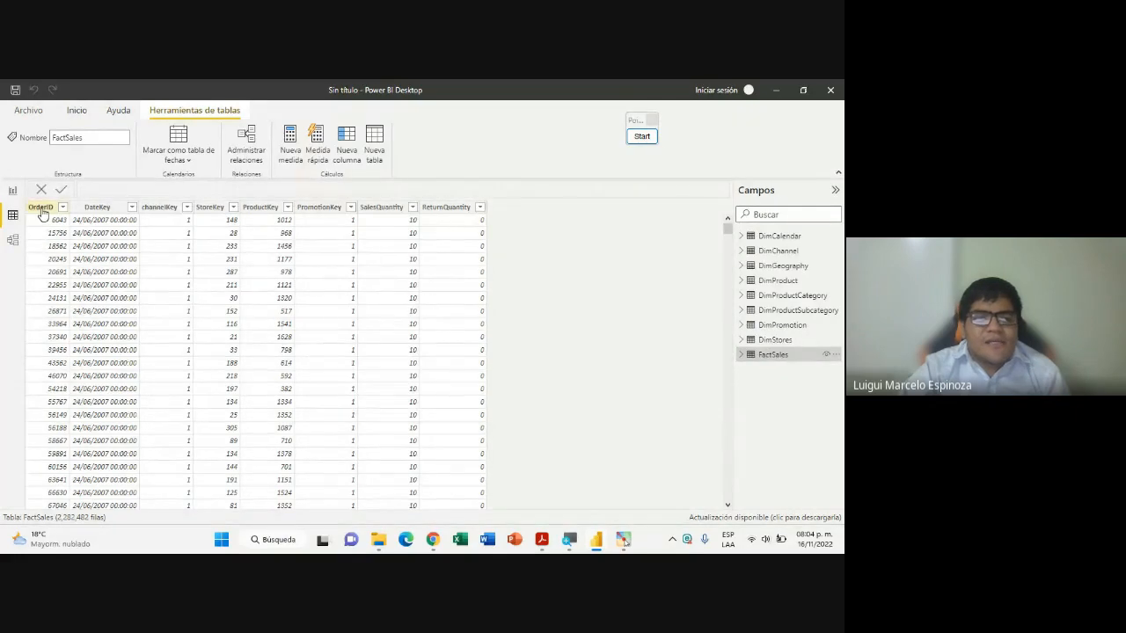
scroll(44, 318, down, 20)
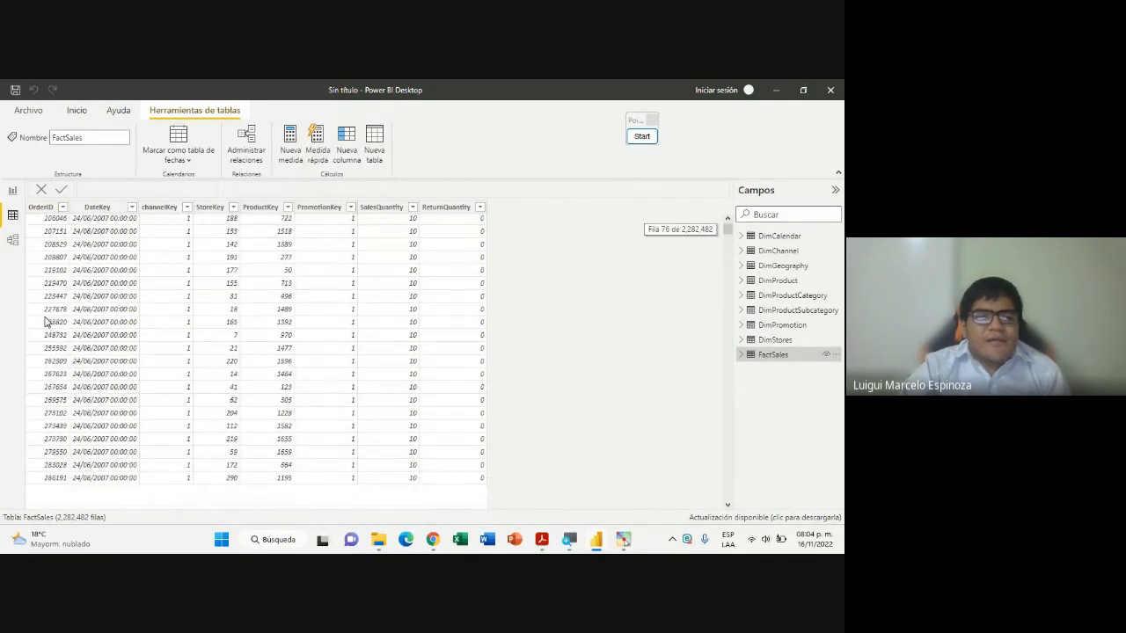
mouse_move(729, 231)
mouse_down()
mouse_move(738, 519)
mouse_move(728, 480)
mouse_move(728, 226)
mouse_up()
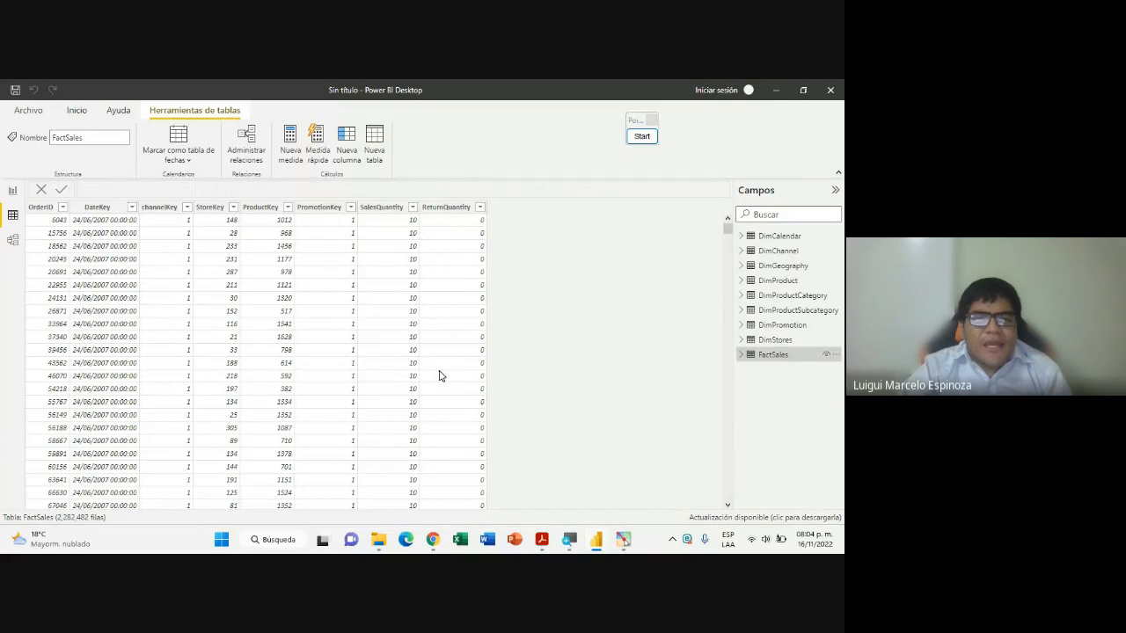
scroll(437, 374, down, 20)
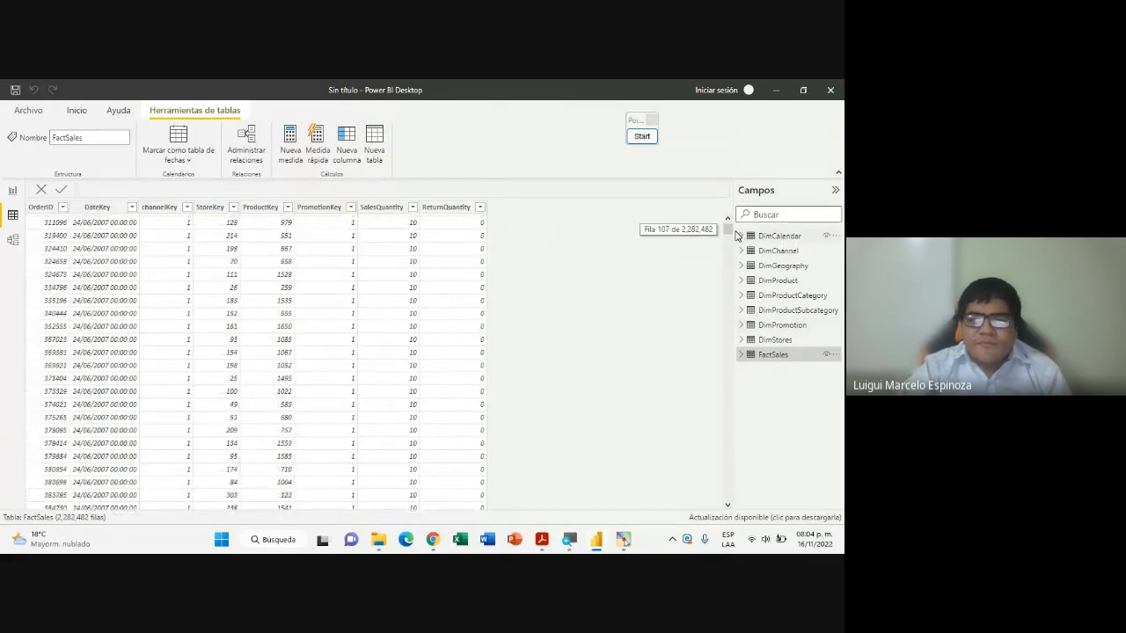
drag(729, 232, 727, 303)
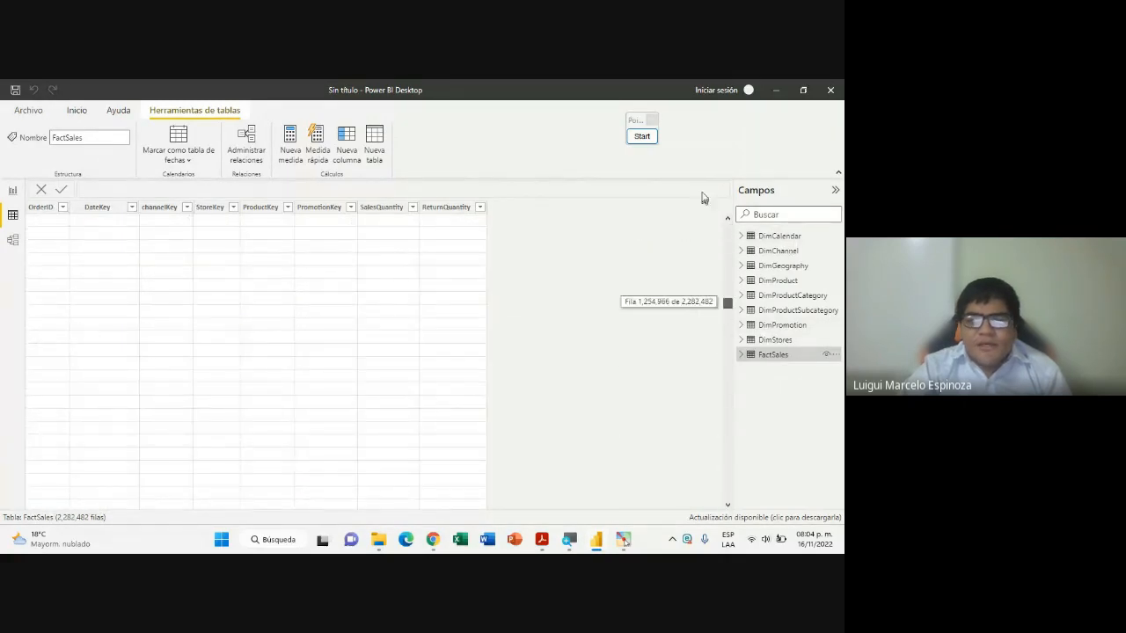
mouse_move(702, 193)
mouse_down()
mouse_move(697, 171)
mouse_move(689, 177)
mouse_up()
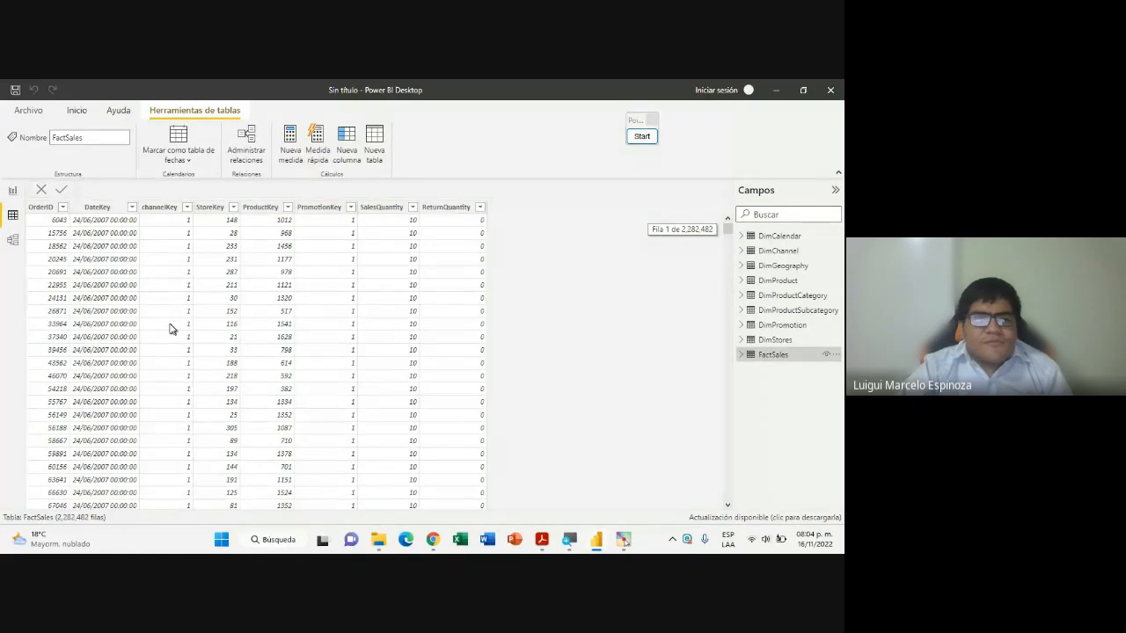
Switch to the Model view and collapse the Properties and Fields panes to enlarge the diagram area
click(14, 243)
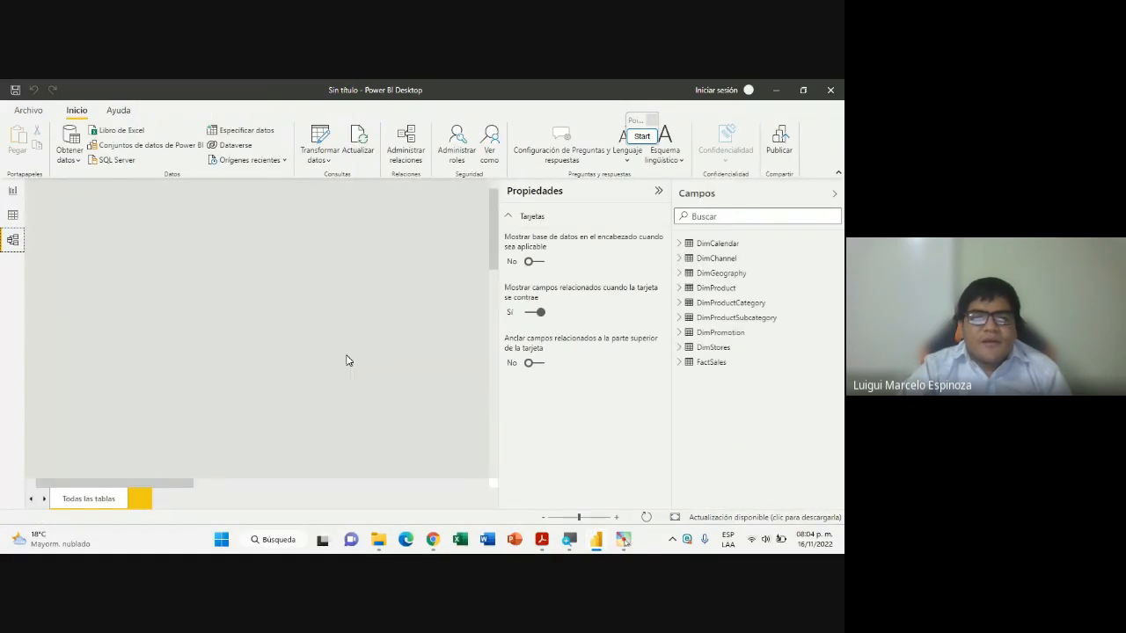
click(659, 192)
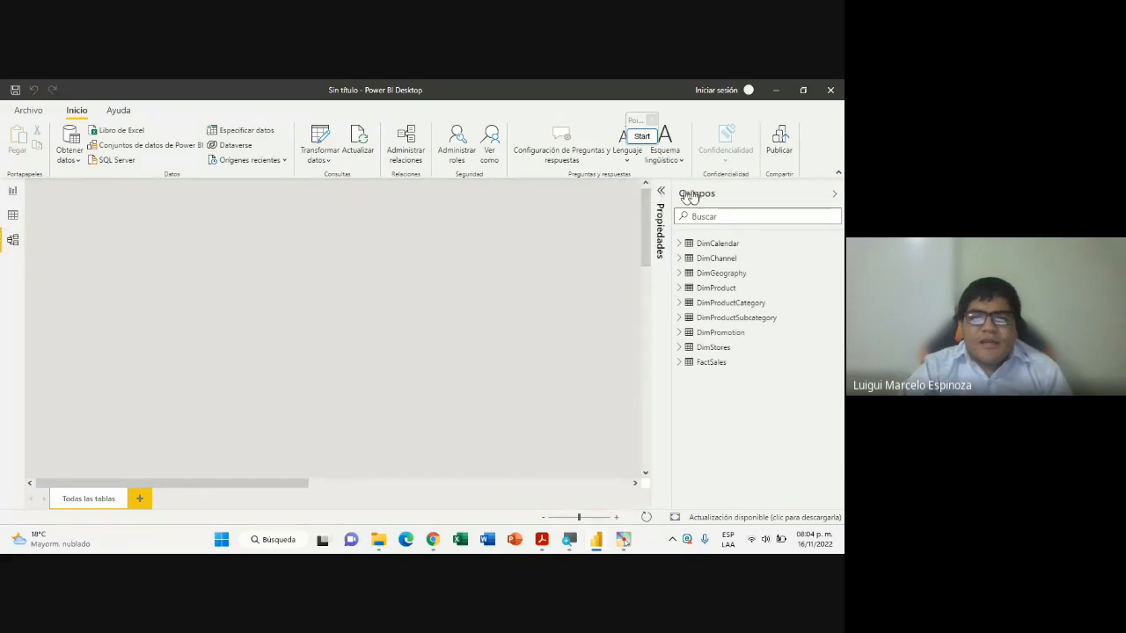
click(834, 197)
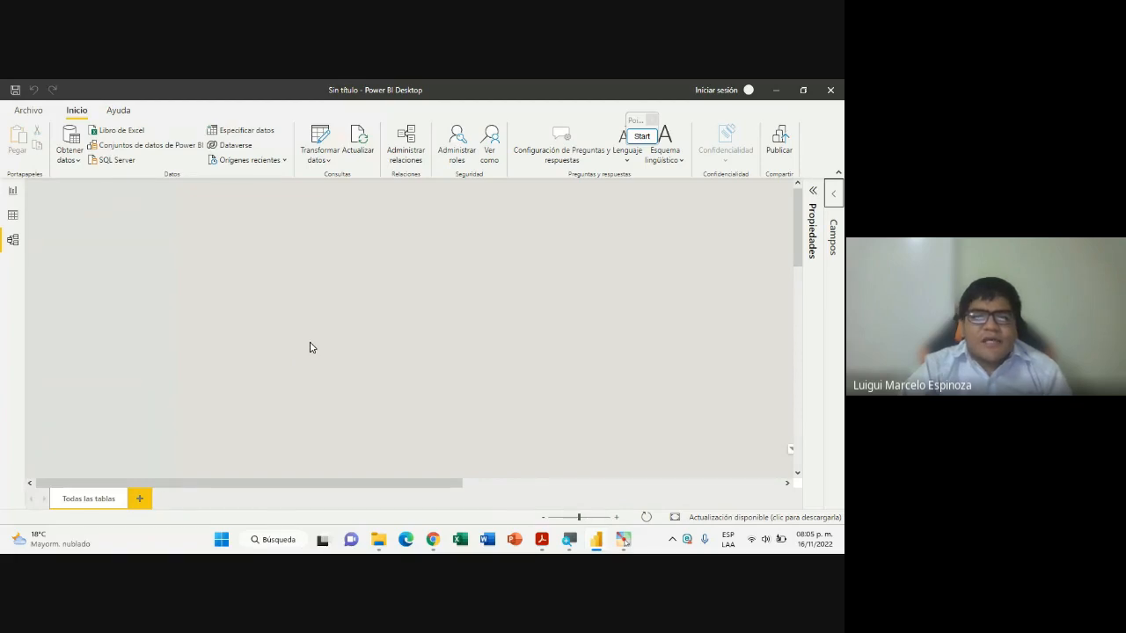
Examine the overall model diagram and the relationships linking the tables, from DimChannel down to DimGeography
click(544, 518)
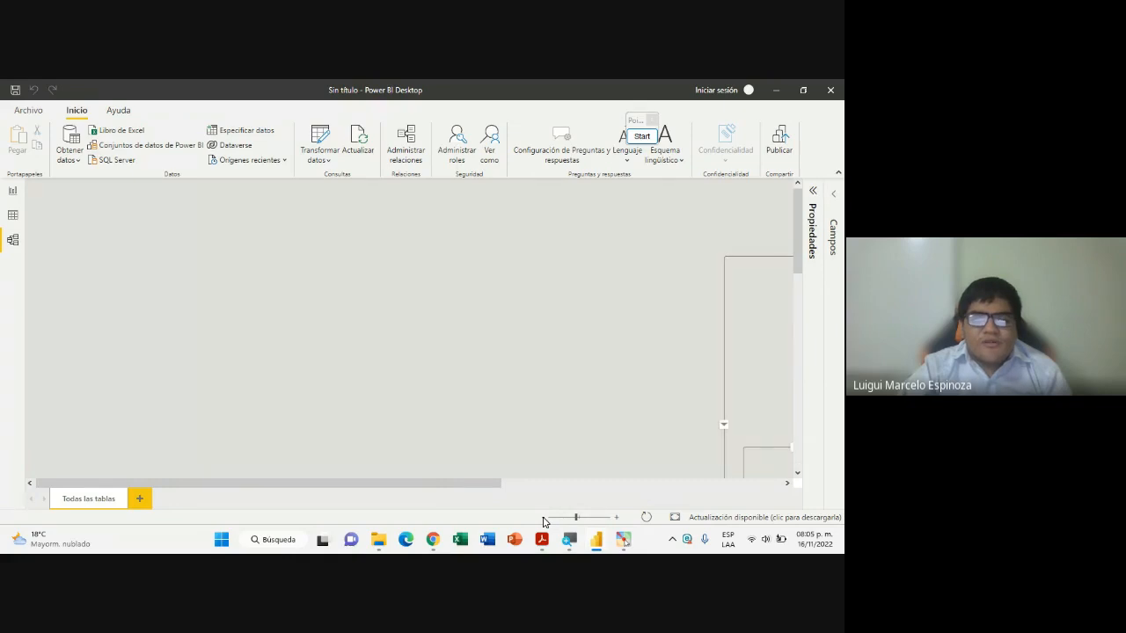
click(544, 519)
click(544, 519)
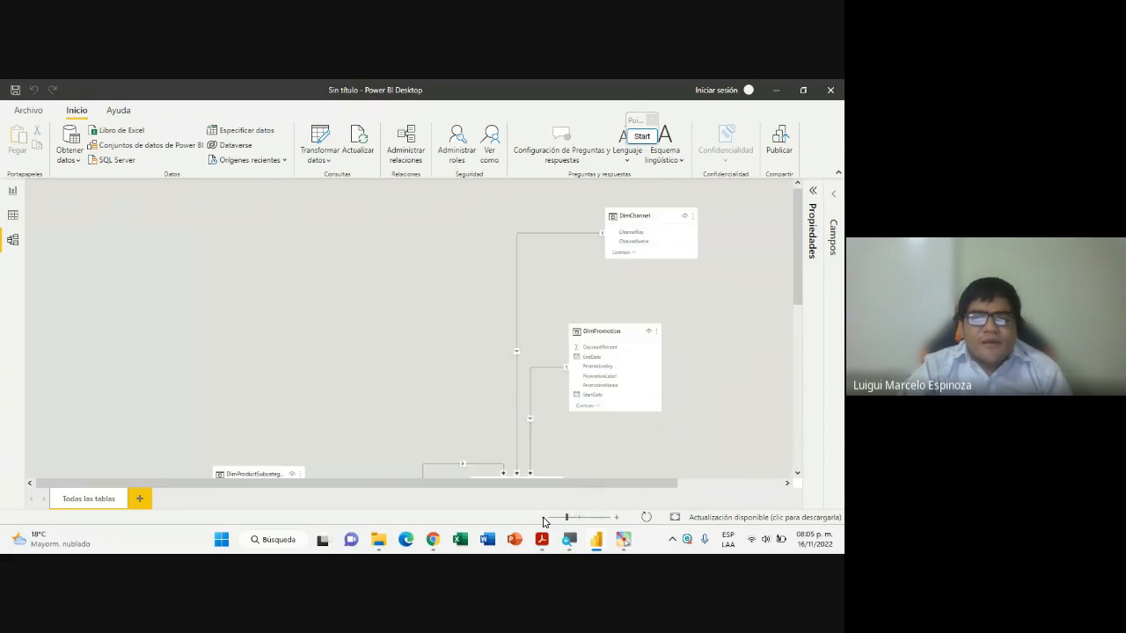
click(543, 519)
click(543, 519)
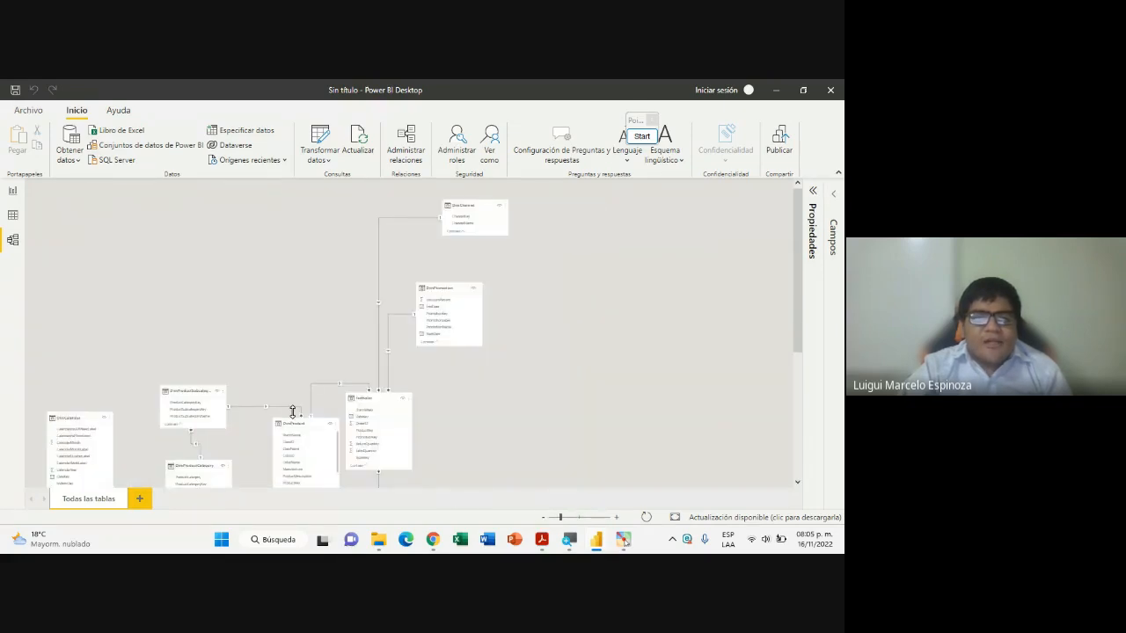
scroll(293, 412, down, 4)
scroll(294, 414, up, 2)
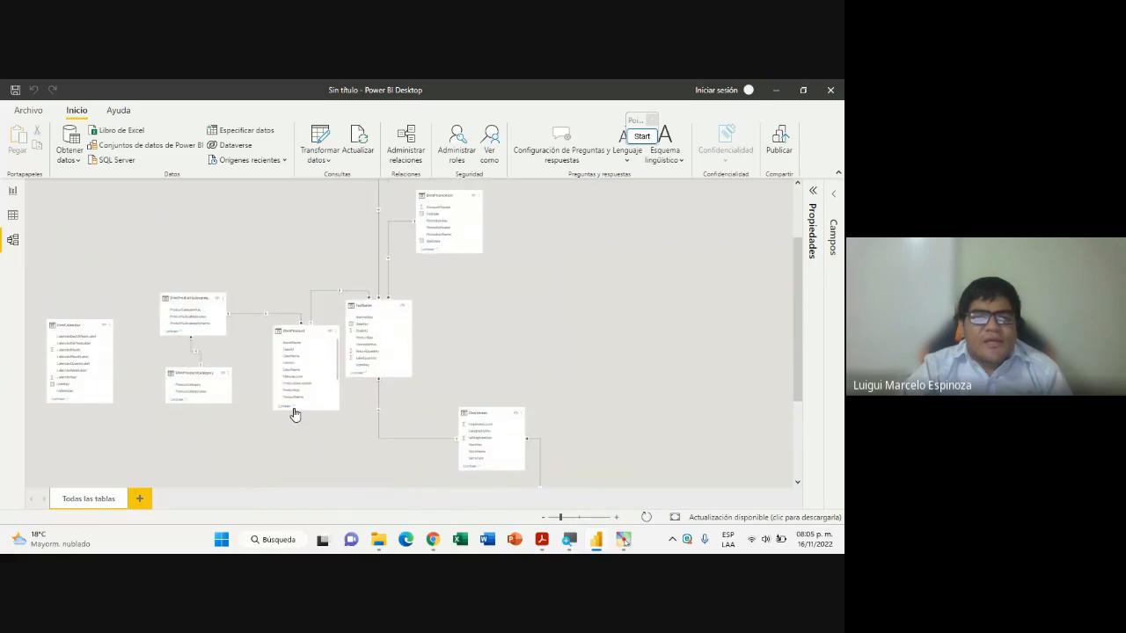
scroll(295, 415, up, 2)
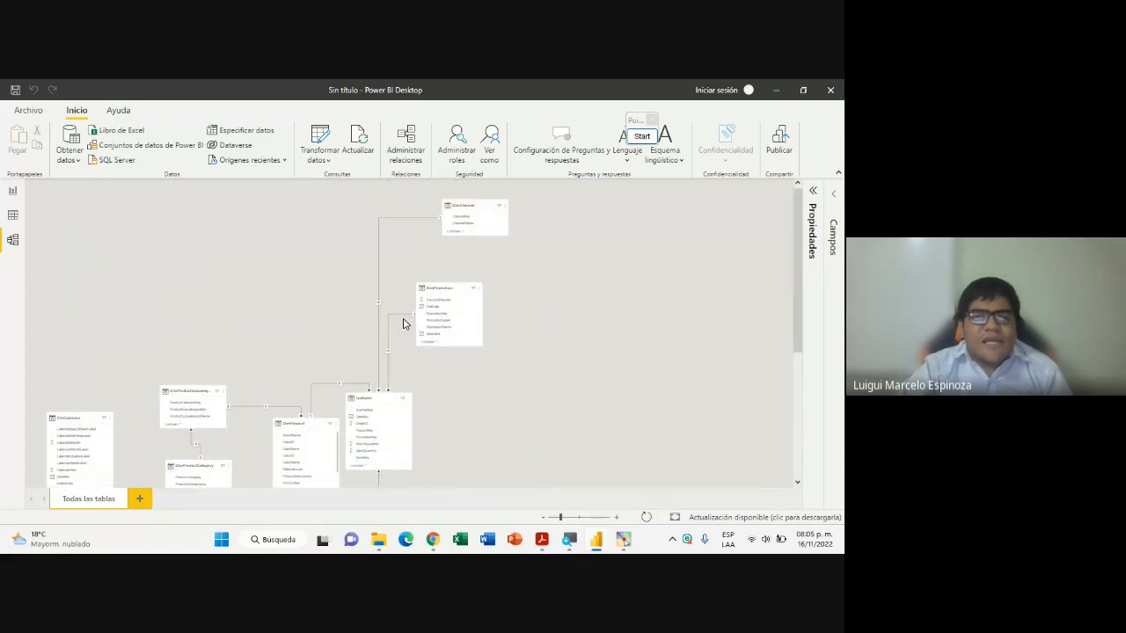
scroll(405, 343, down, 5)
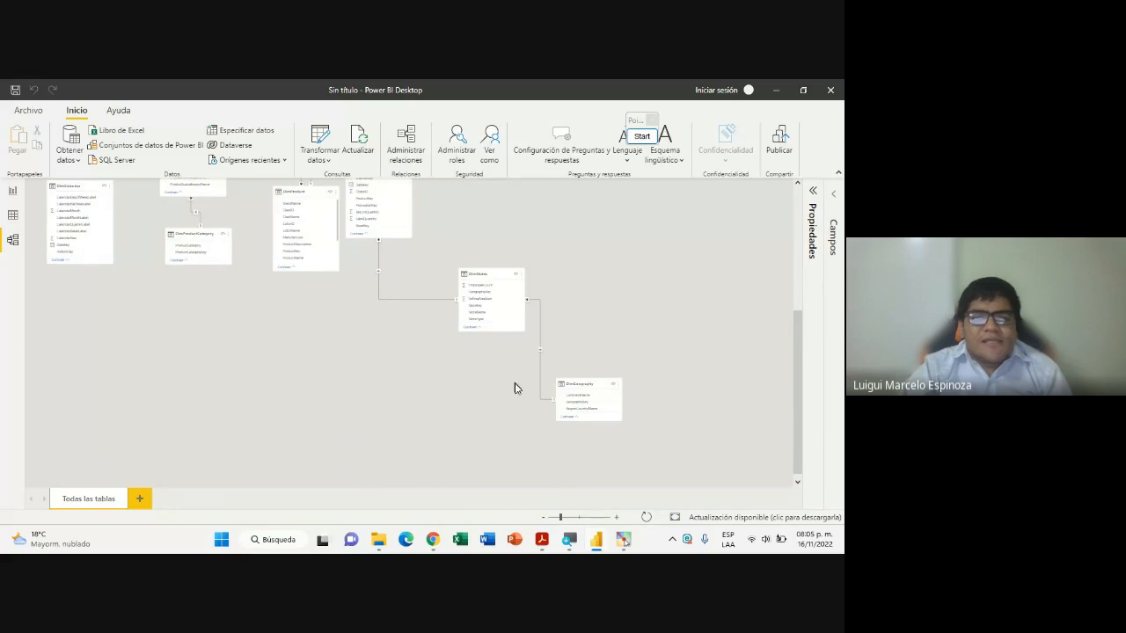
scroll(493, 387, up, 4)
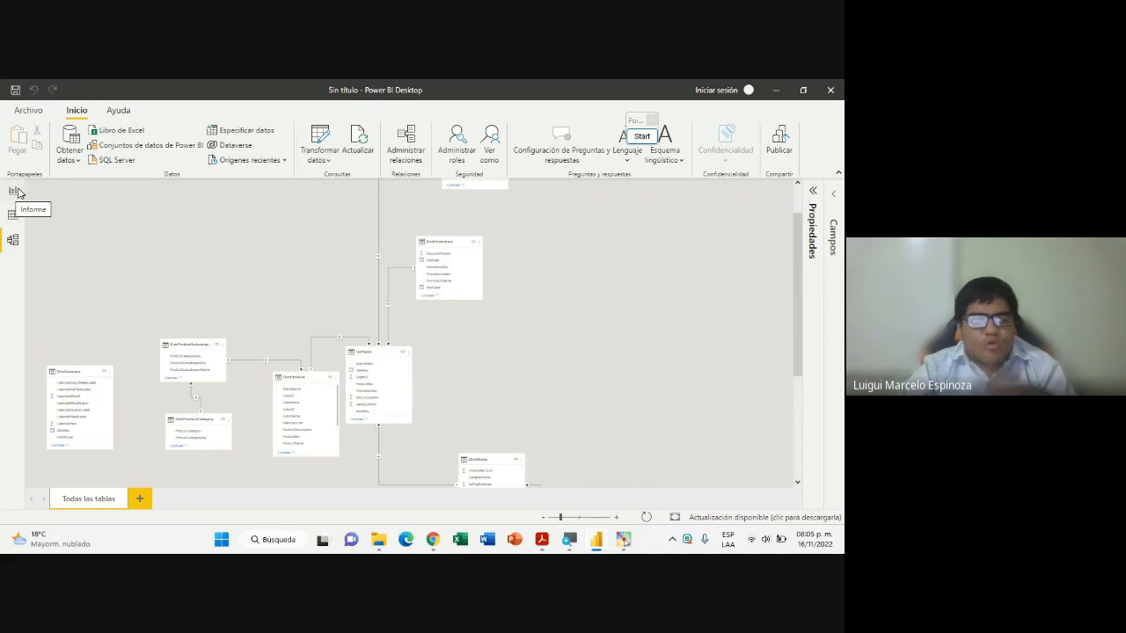
Inspect the fields and relationship lines of FactSales, DimProduct, DimStores and DimCalendar up close in the model diagram
click(617, 518)
click(617, 519)
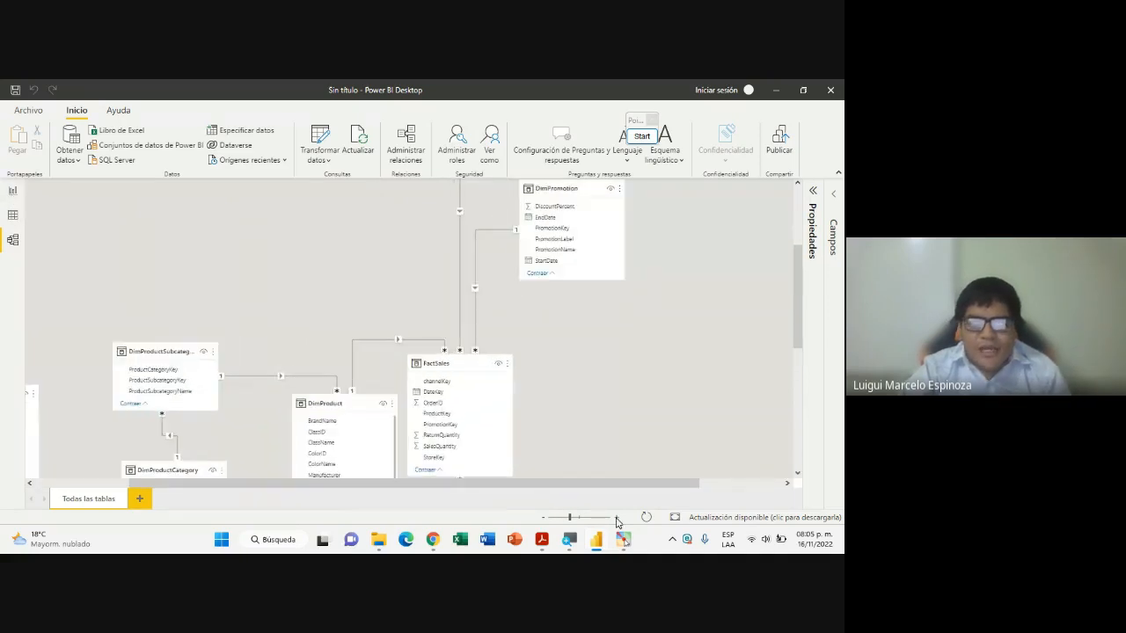
scroll(375, 428, down, 2)
scroll(712, 354, down, 3)
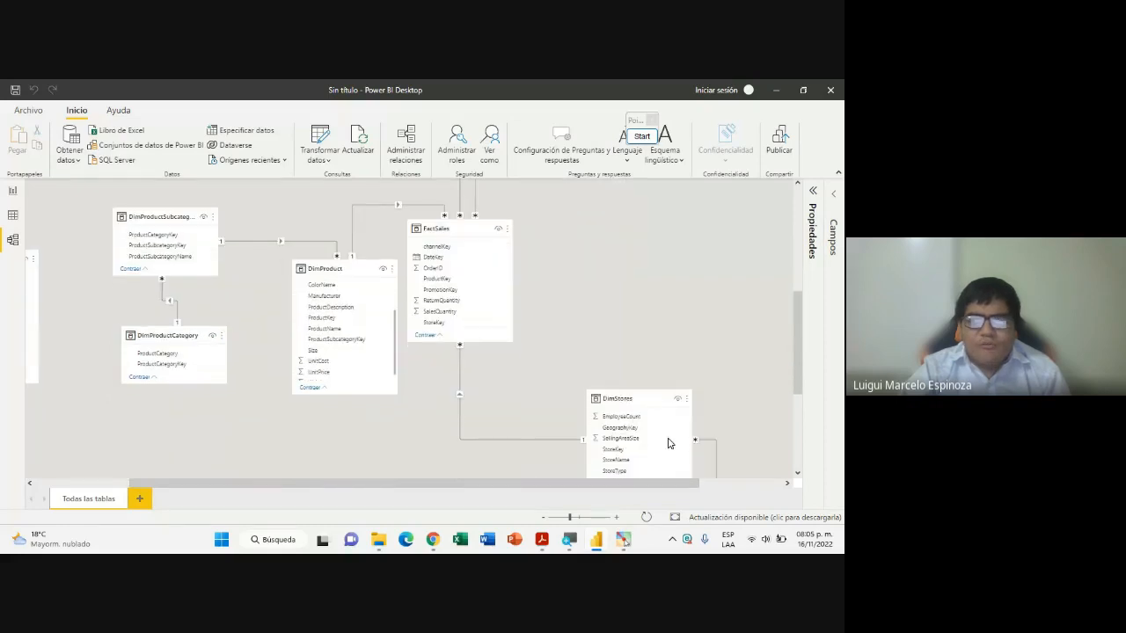
drag(516, 484, 325, 479)
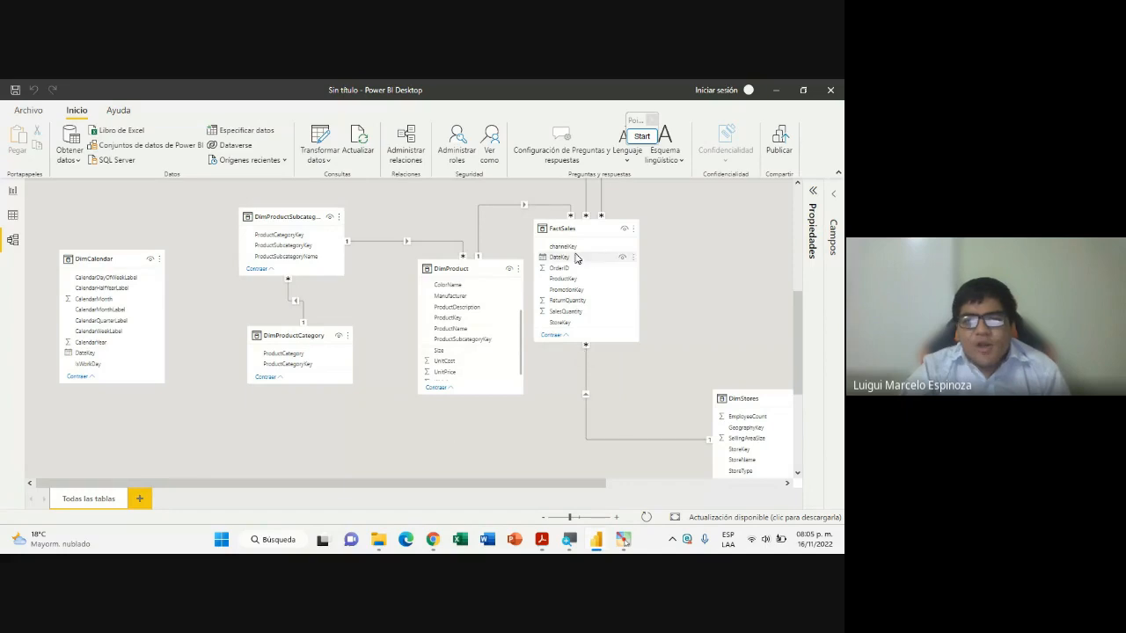
Create a relationship between the DateKey field of DimCalendar and the DateKey field of FactSales in the model diagram
scroll(91, 347, down, 4)
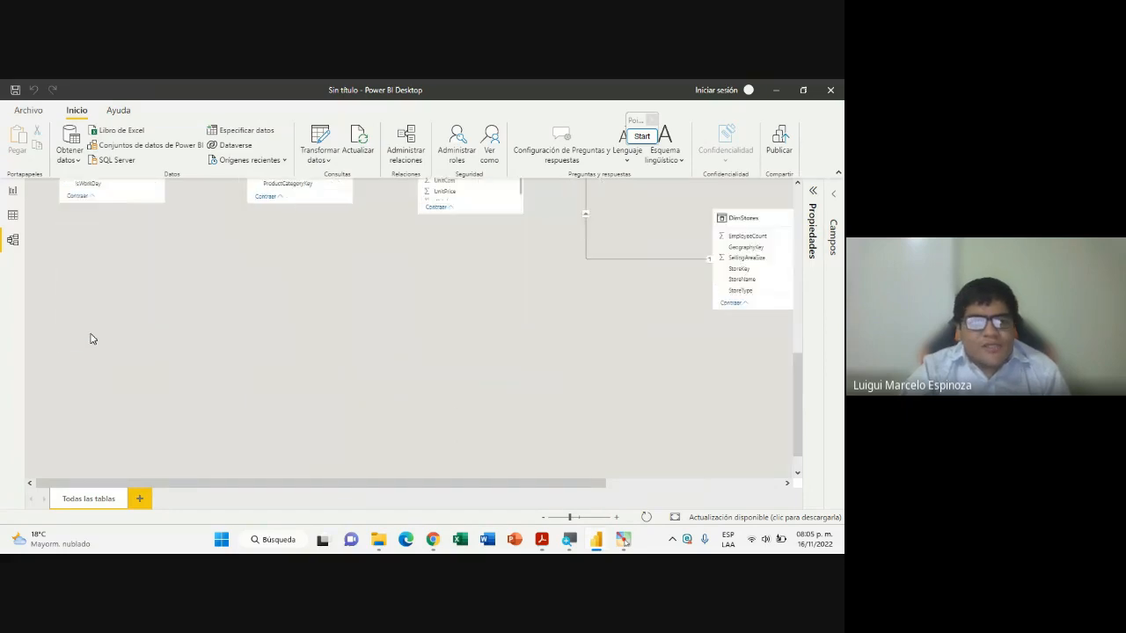
scroll(93, 343, up, 3)
scroll(93, 349, up, 1)
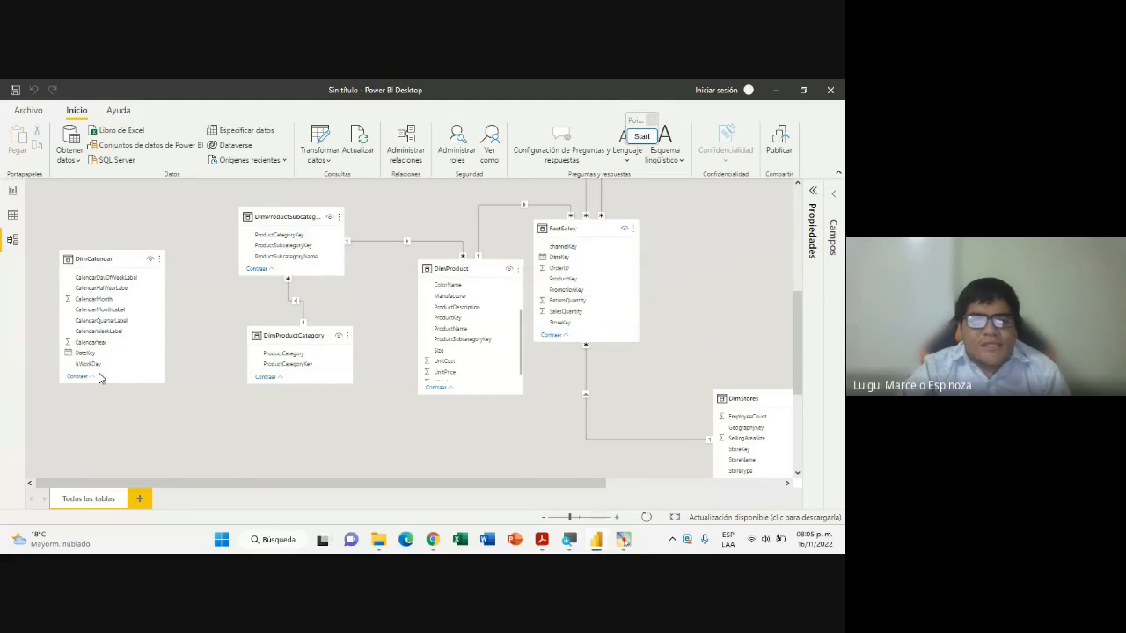
mouse_move(83, 355)
mouse_down()
mouse_move(100, 354)
mouse_move(78, 357)
mouse_up()
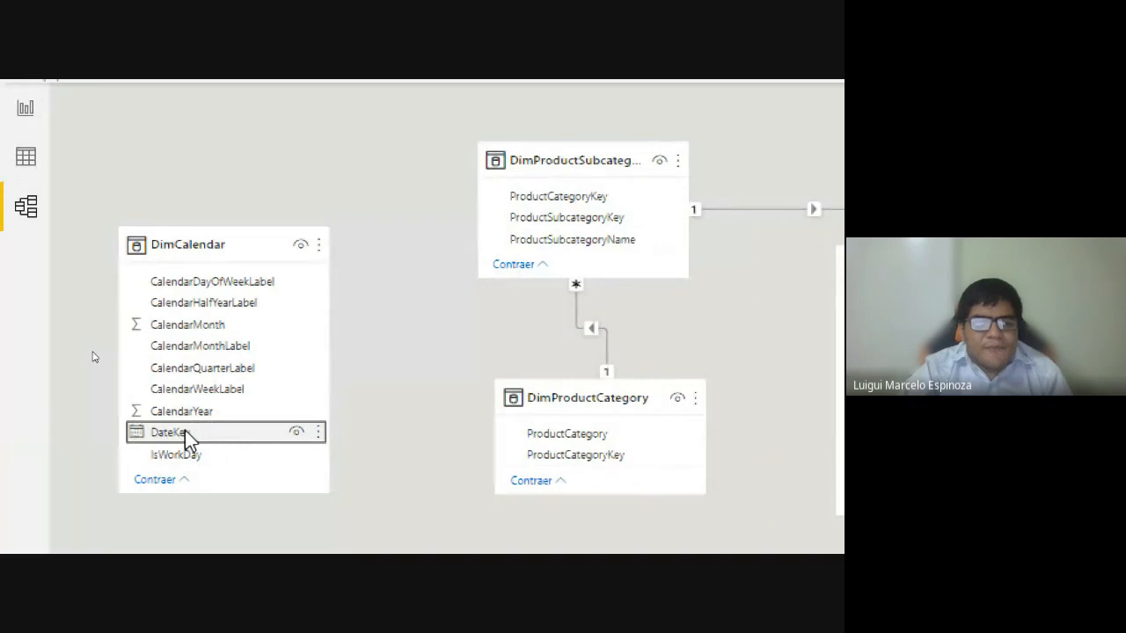
drag(185, 430, 1033, 308)
drag(781, 308, 621, 238)
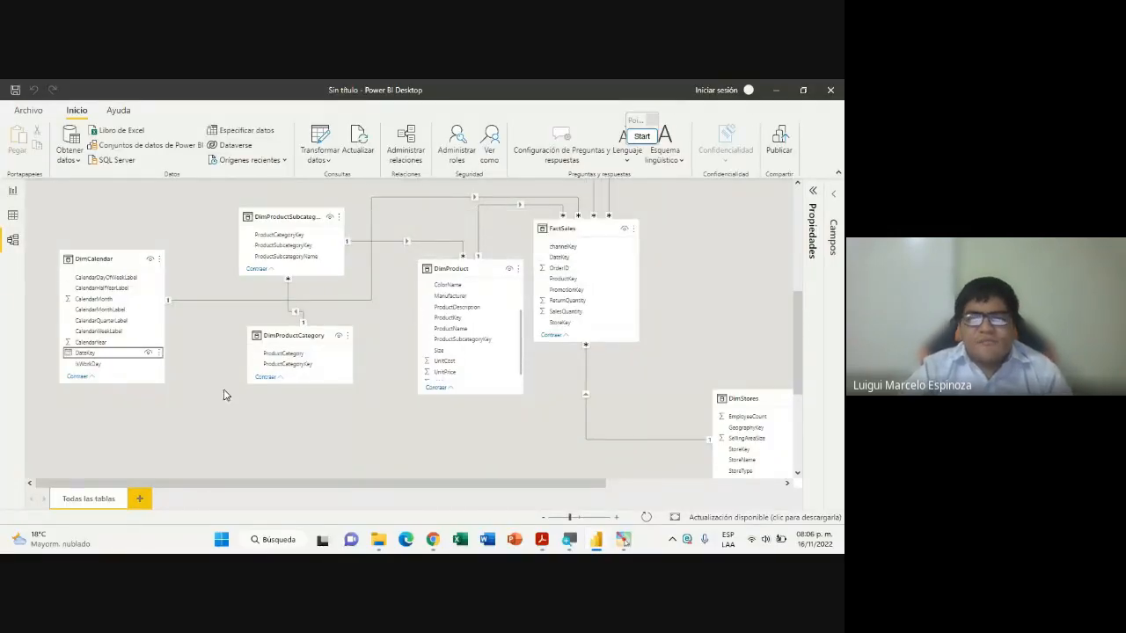
scroll(492, 395, up, 1)
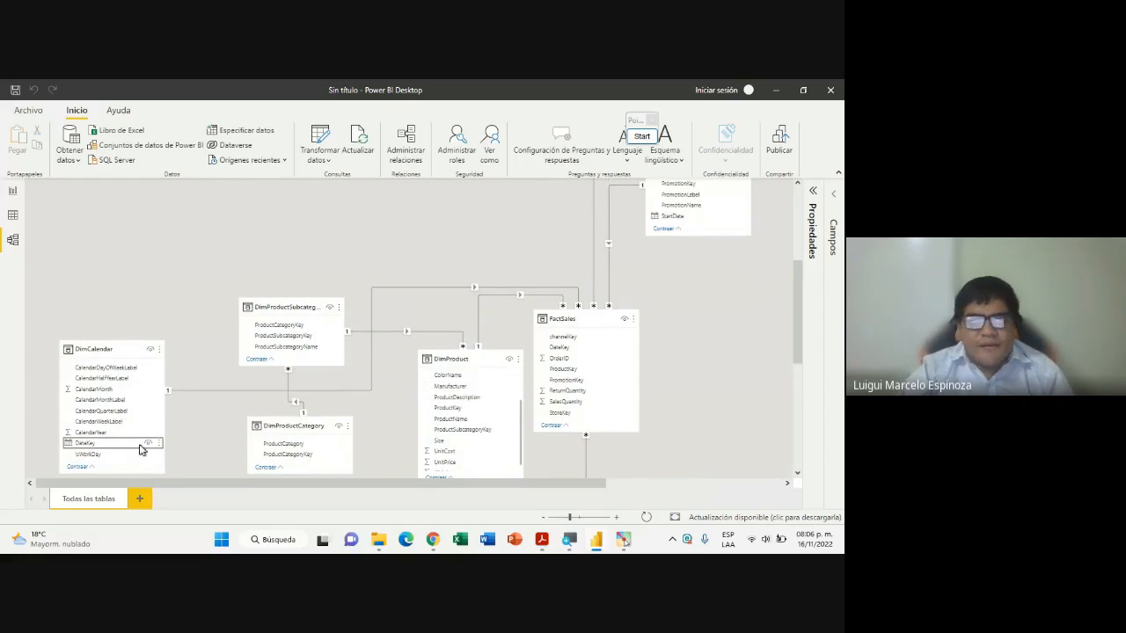
Switch to the Report view, and read the "Buenas prácticas con DAX" page of the session PDF in Adobe Acrobat Reader
click(13, 192)
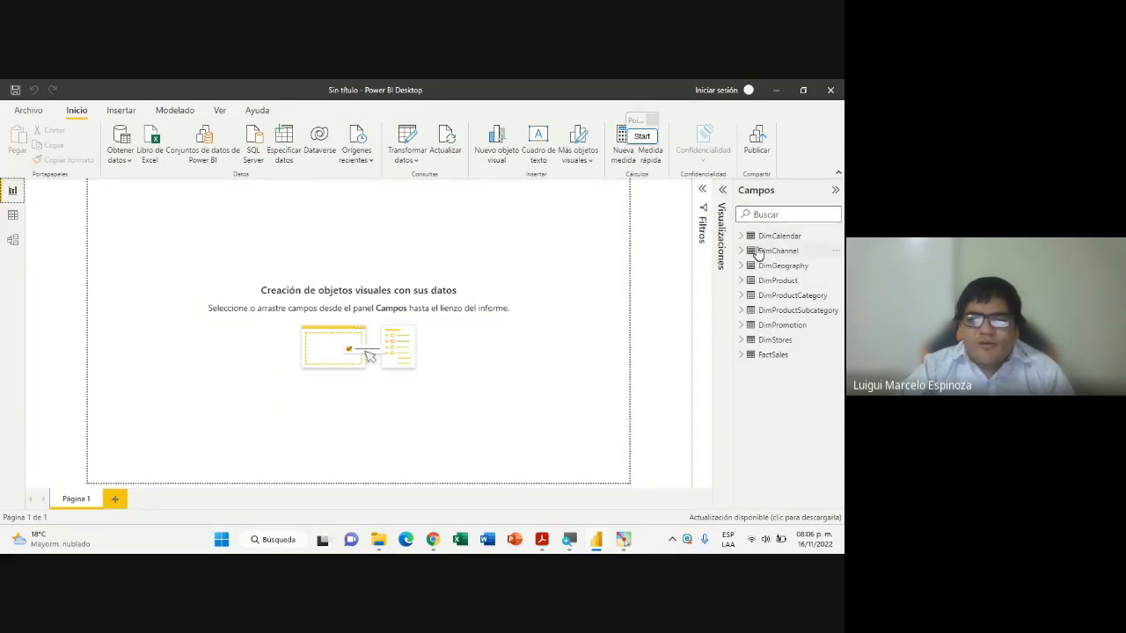
click(543, 545)
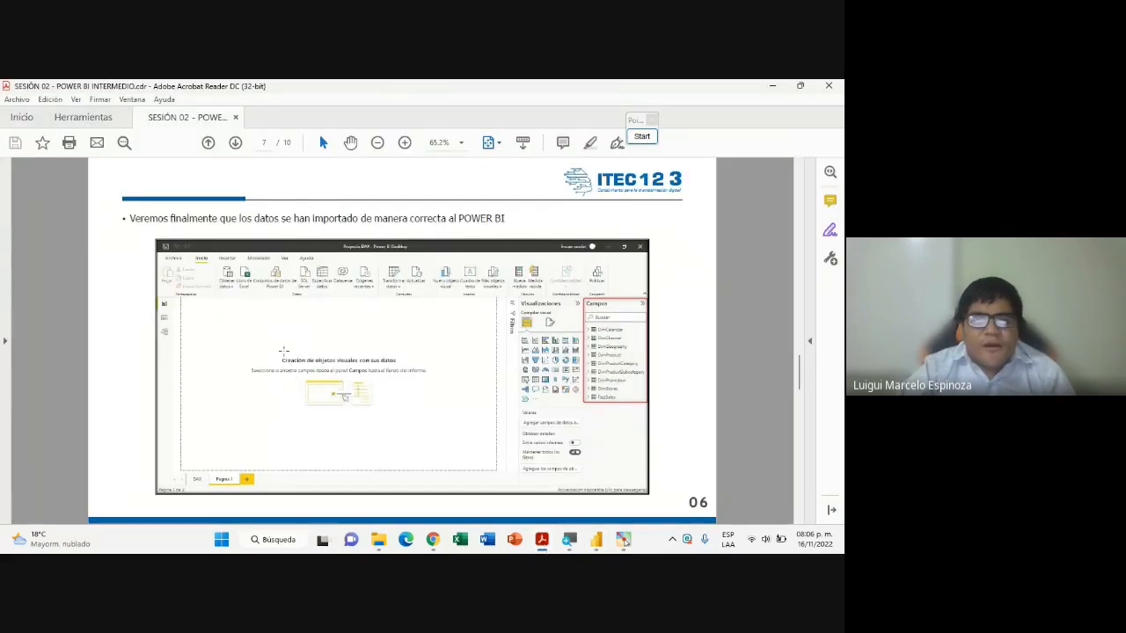
scroll(286, 361, down, 2)
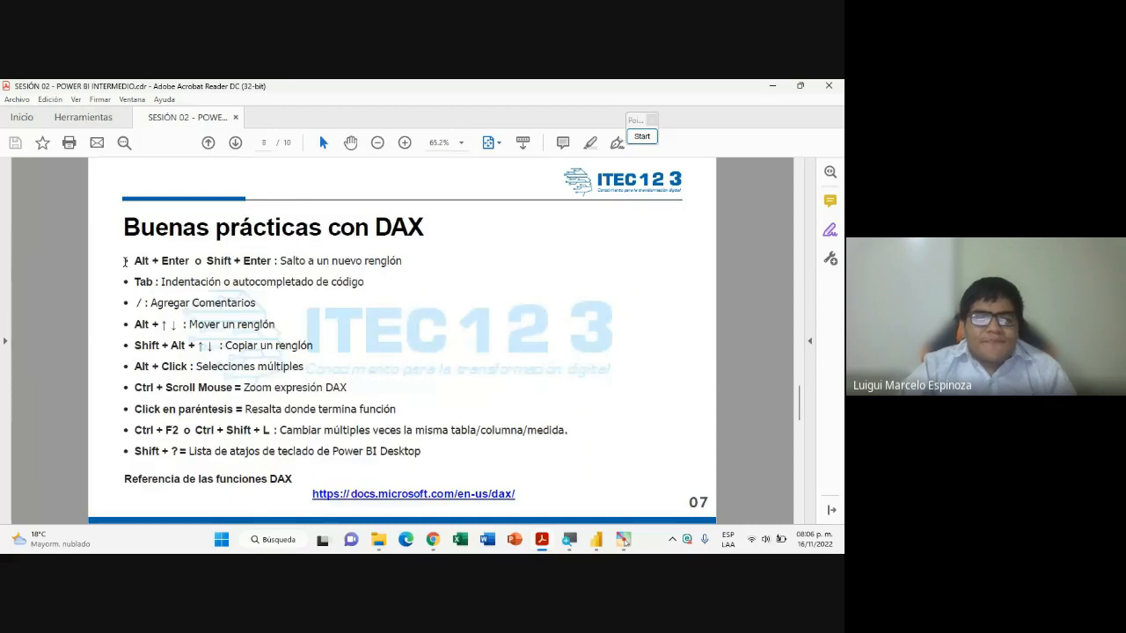
scroll(190, 332, up, 2)
scroll(189, 334, down, 2)
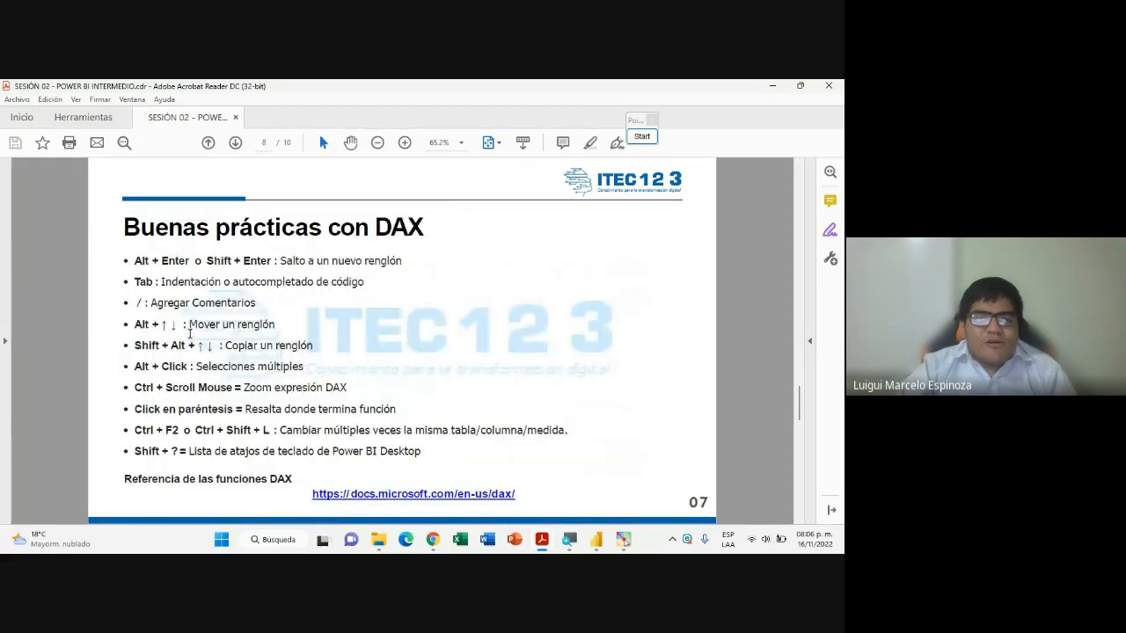
drag(121, 223, 431, 239)
click(143, 230)
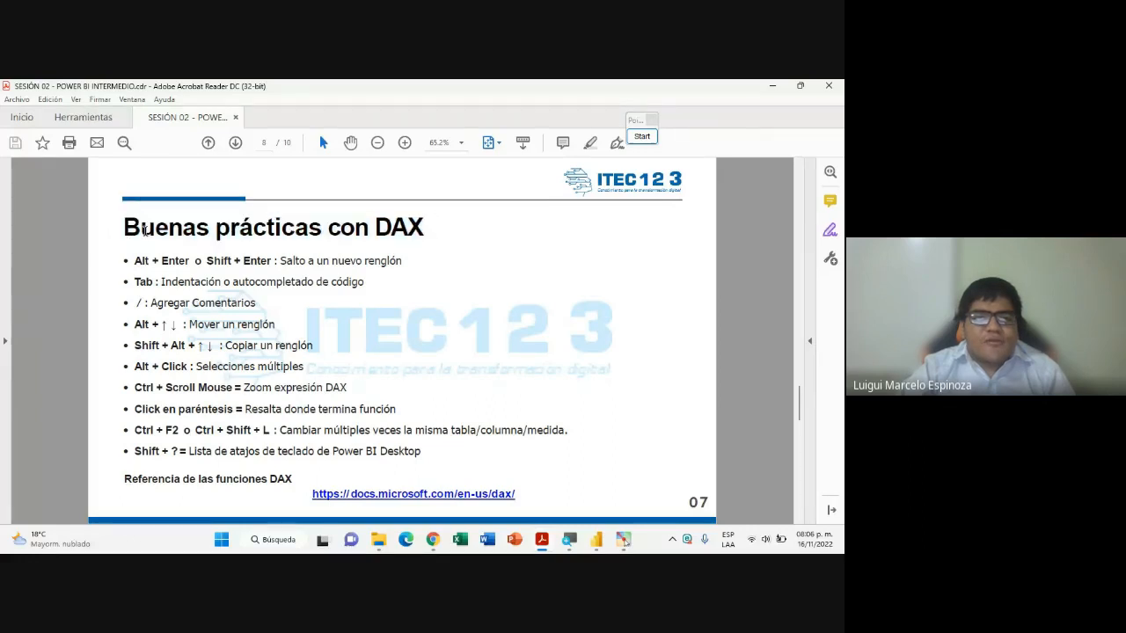
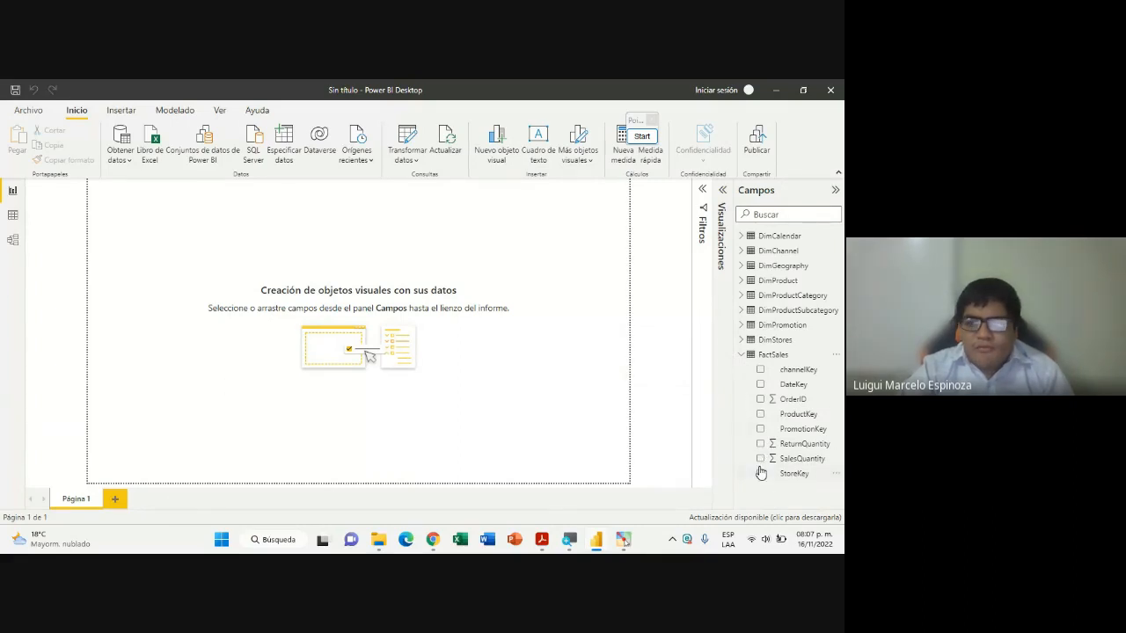
Back in Power BI Desktop, collapse FactSales in the table list and look through its rows in Data view, ending at the first row
click(741, 356)
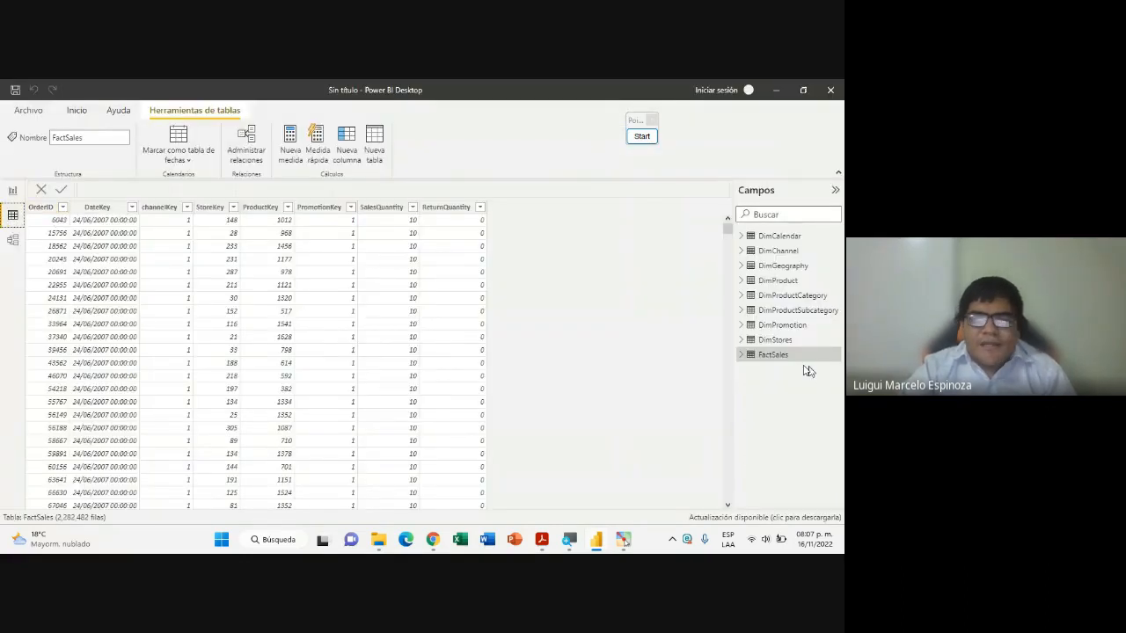
scroll(427, 378, down, 10)
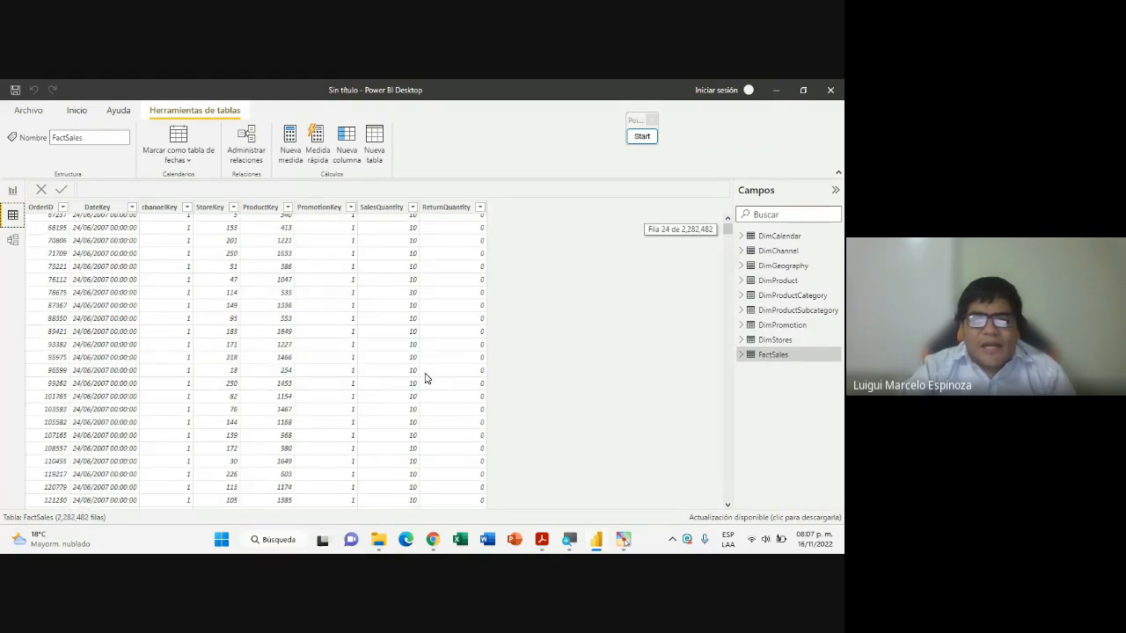
drag(728, 231, 692, 187)
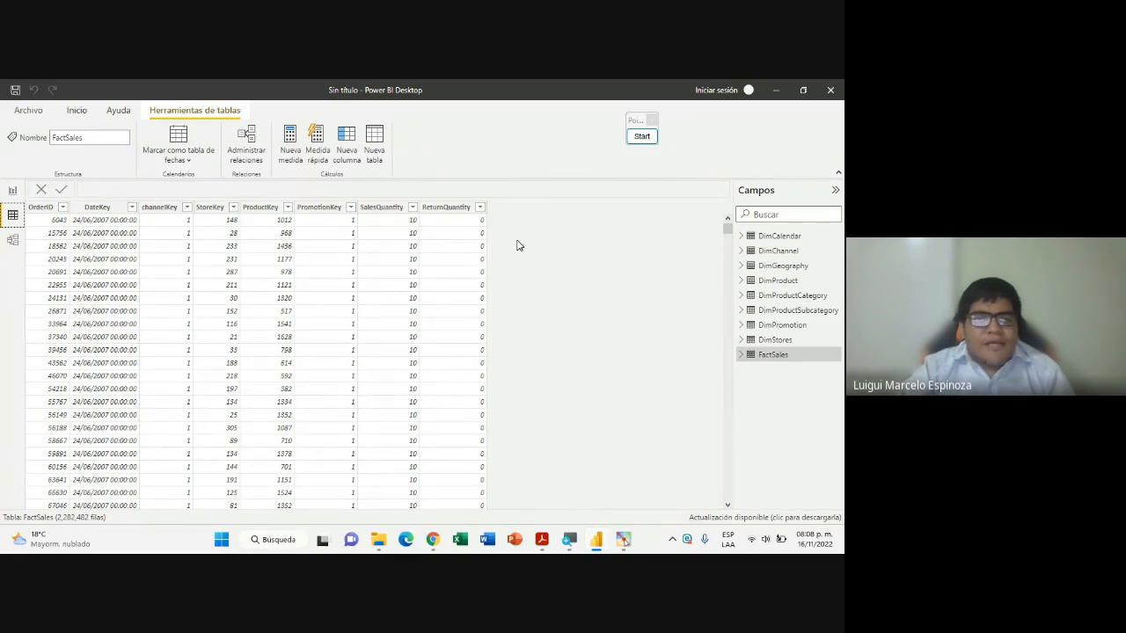
Check the Google Meet call's chat in Chrome for participants' replies, returning to Power BI Desktop after each look
mouse_move(433, 539)
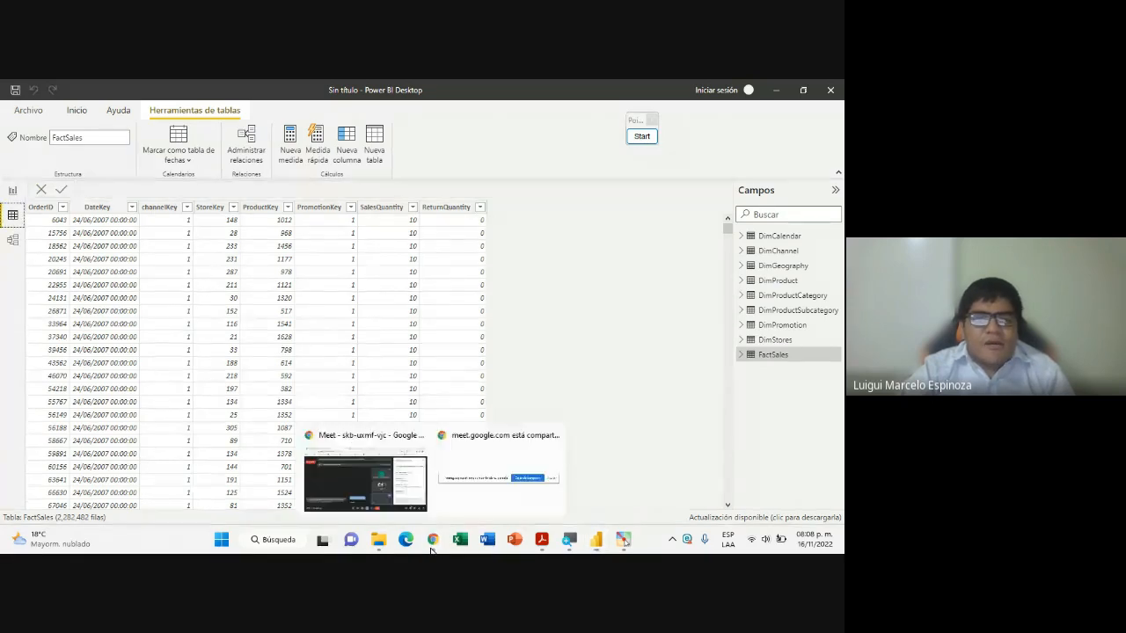
click(388, 483)
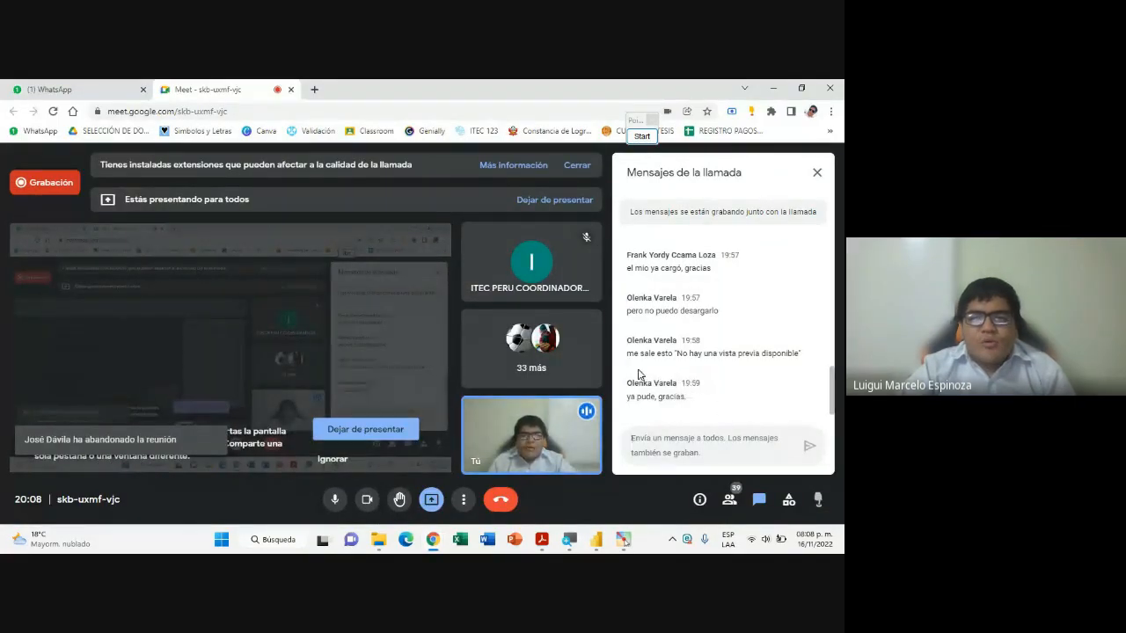
click(596, 540)
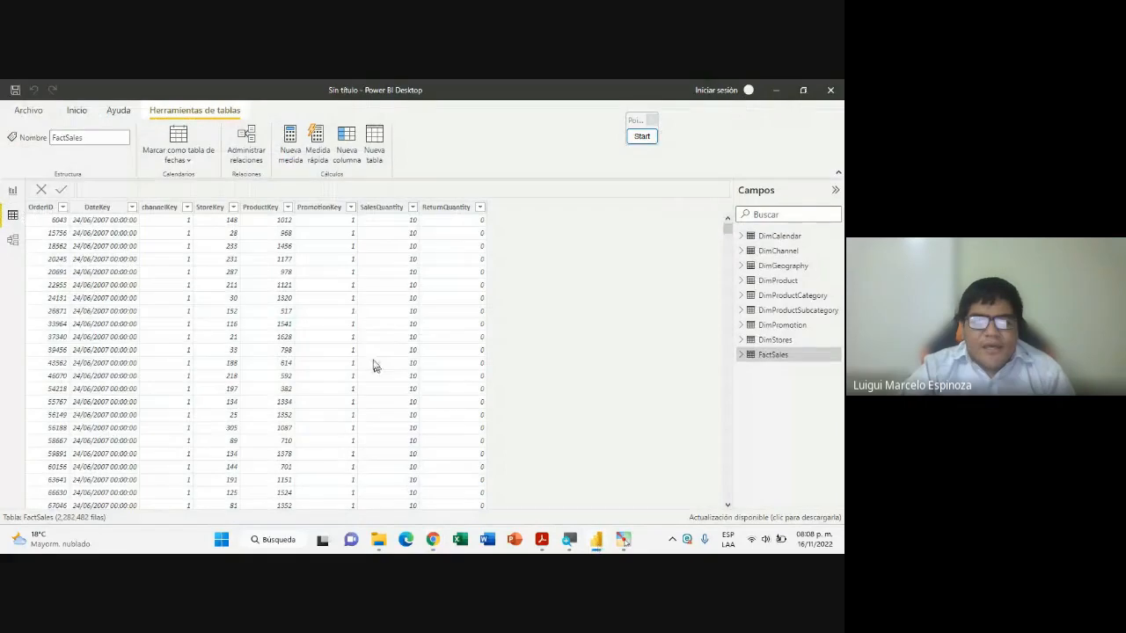
mouse_move(437, 547)
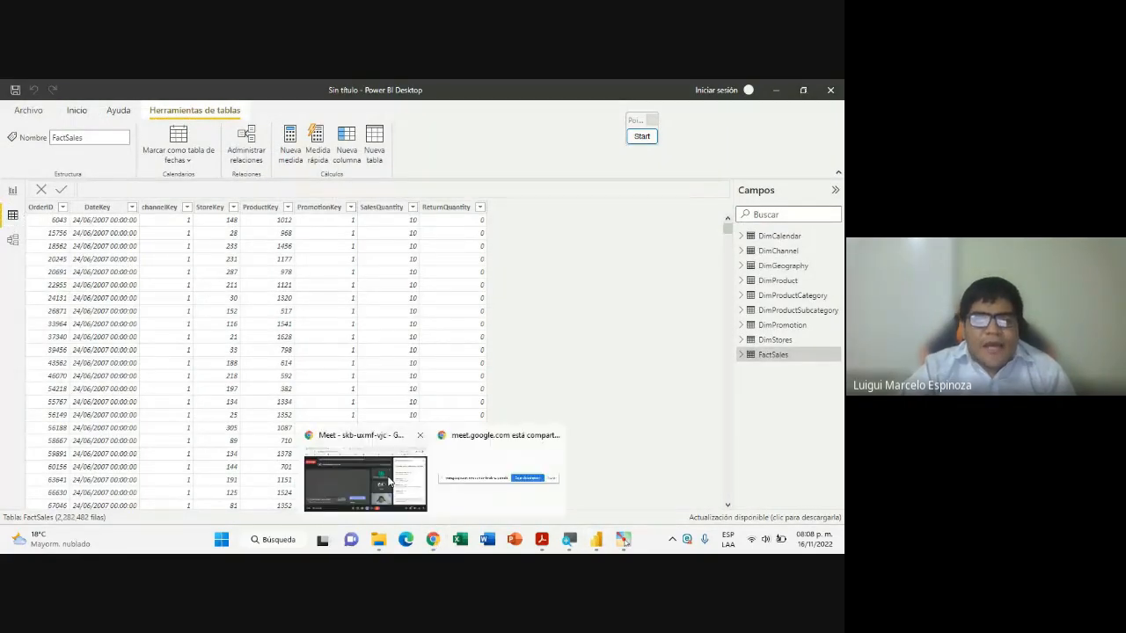
click(383, 470)
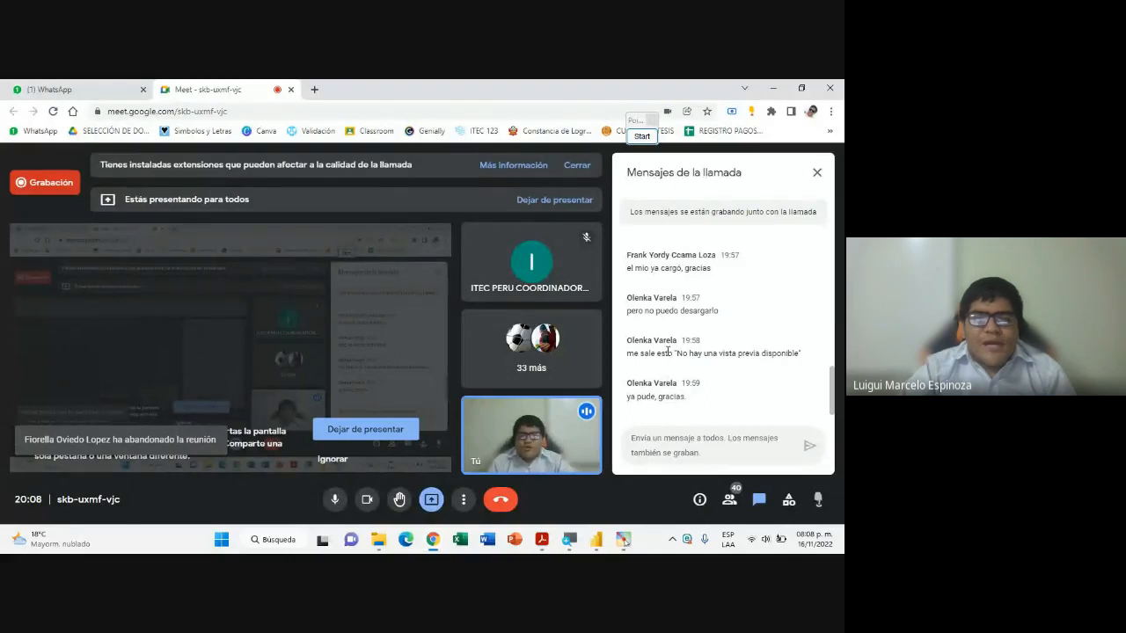
click(597, 540)
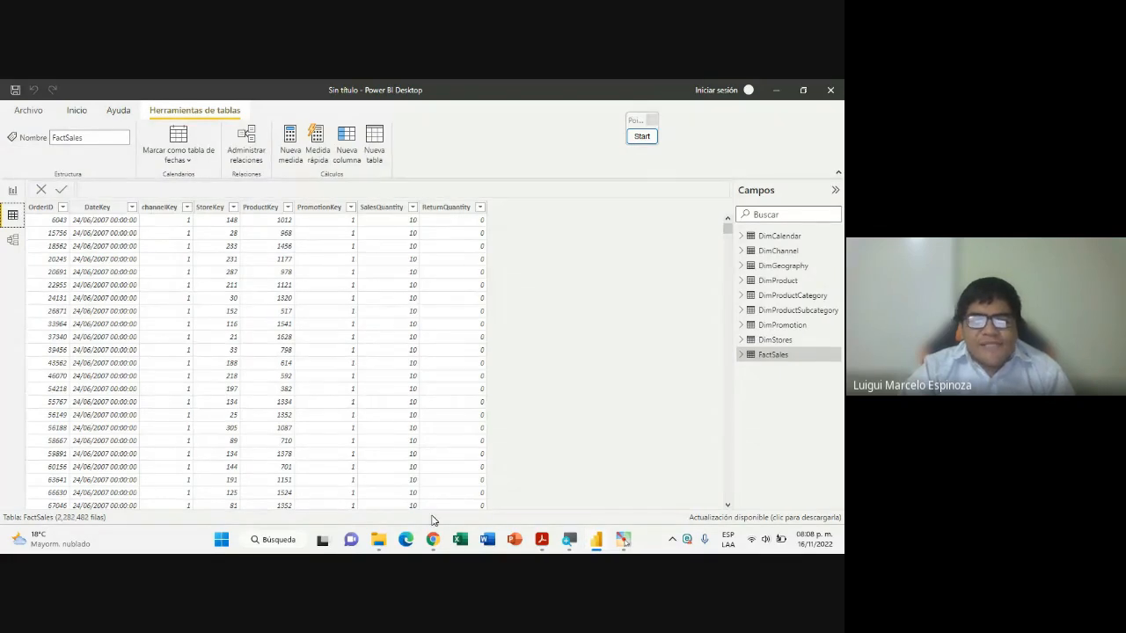
click(411, 475)
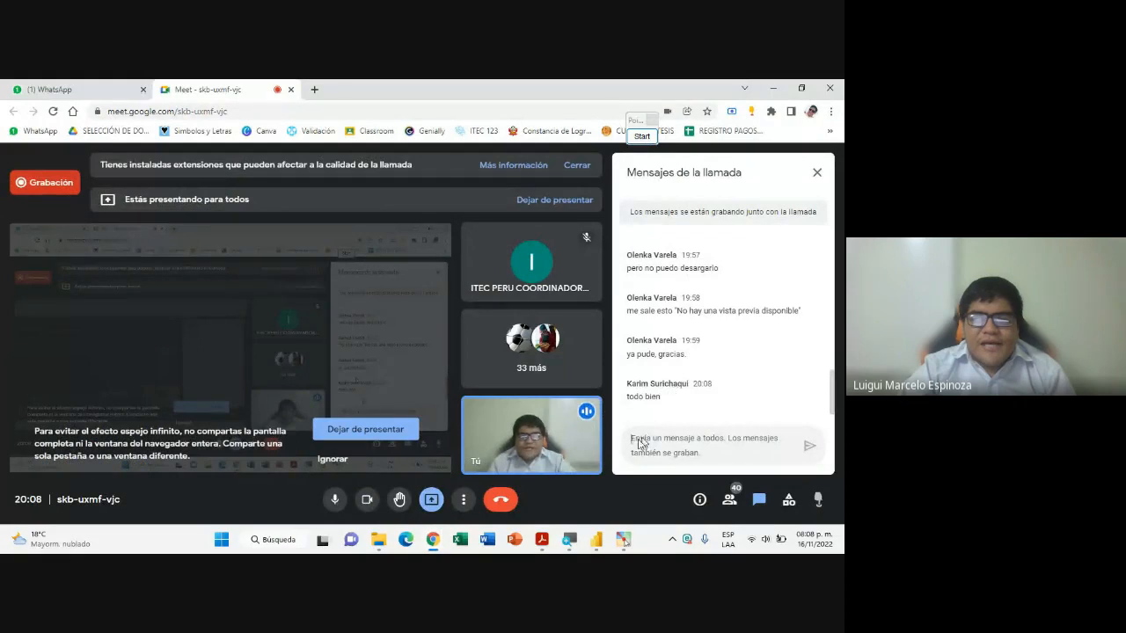
click(596, 544)
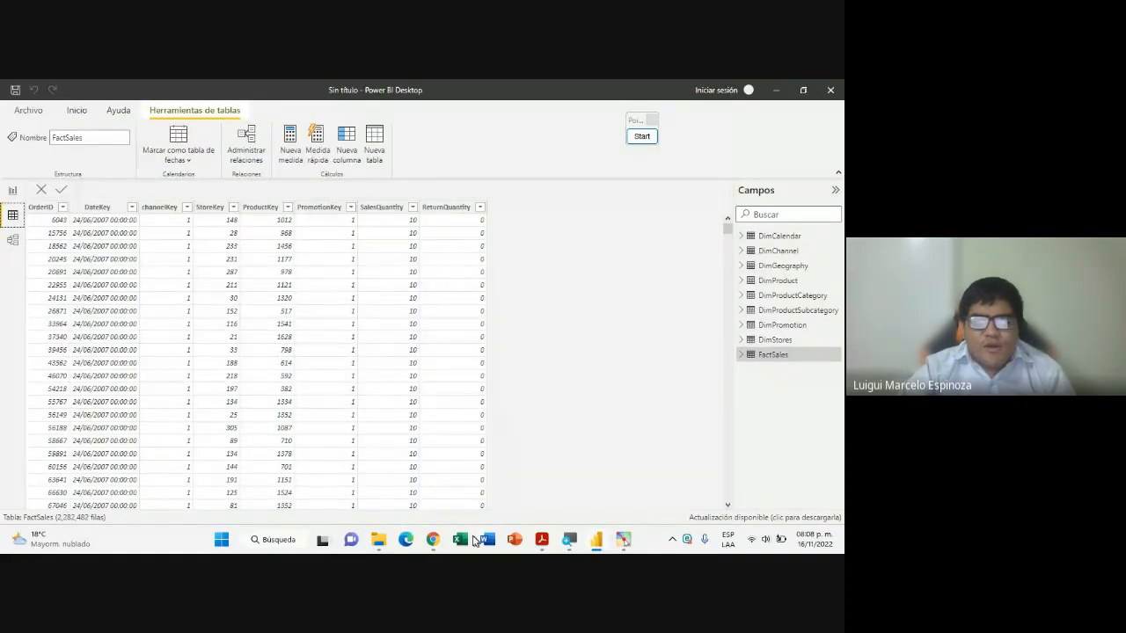
click(348, 484)
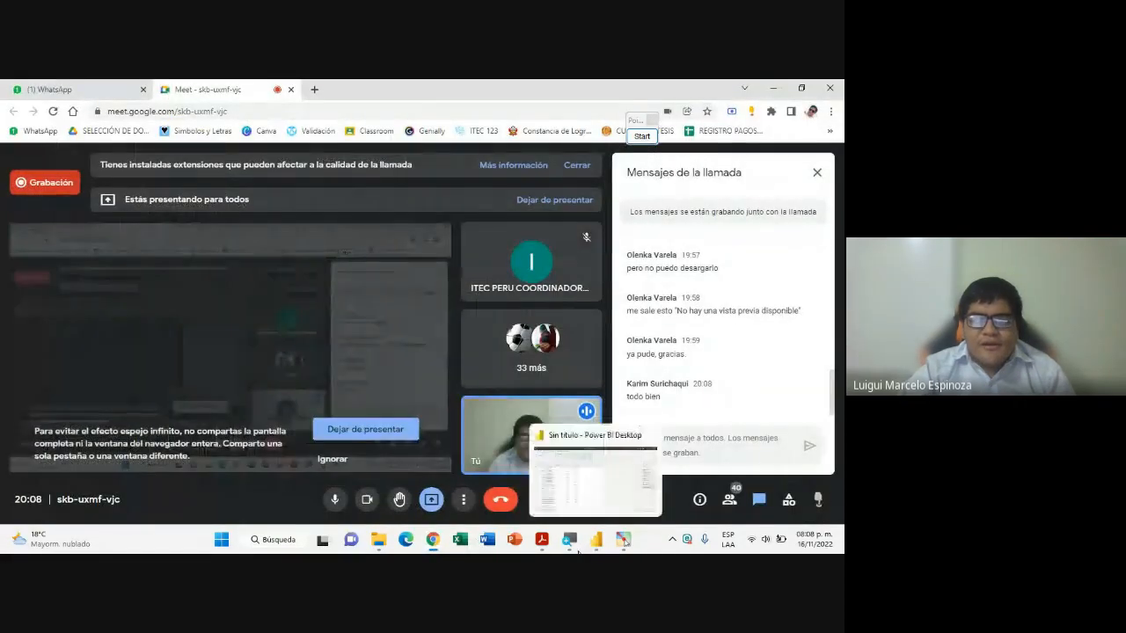
click(596, 541)
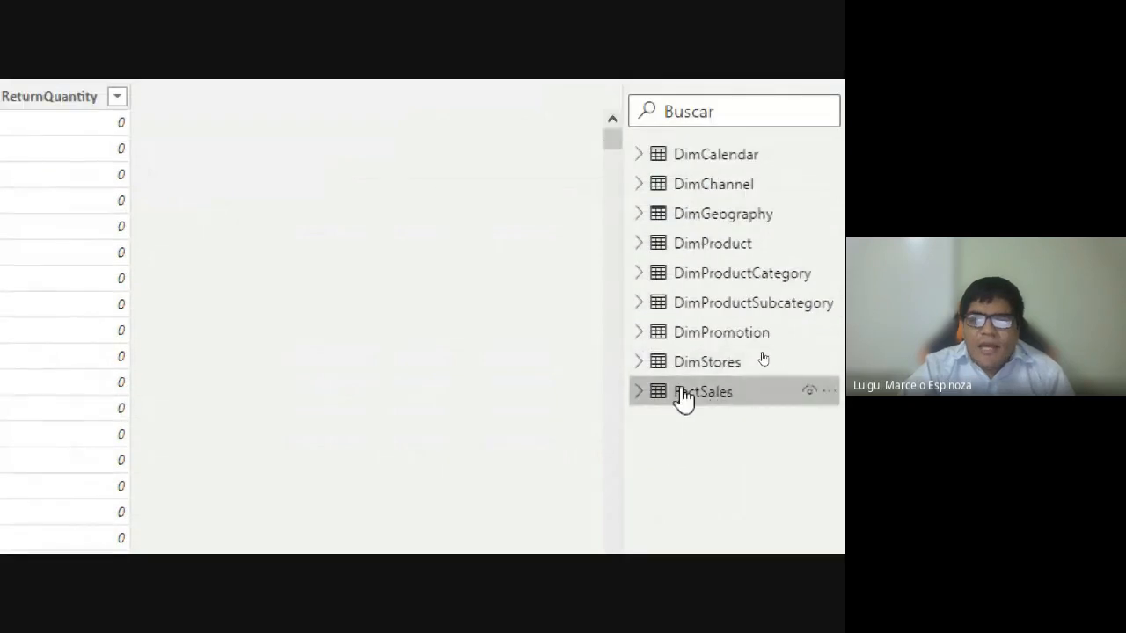
Examine the order of the OrderID values down the FactSales rows and return to the first row
mouse_move(674, 406)
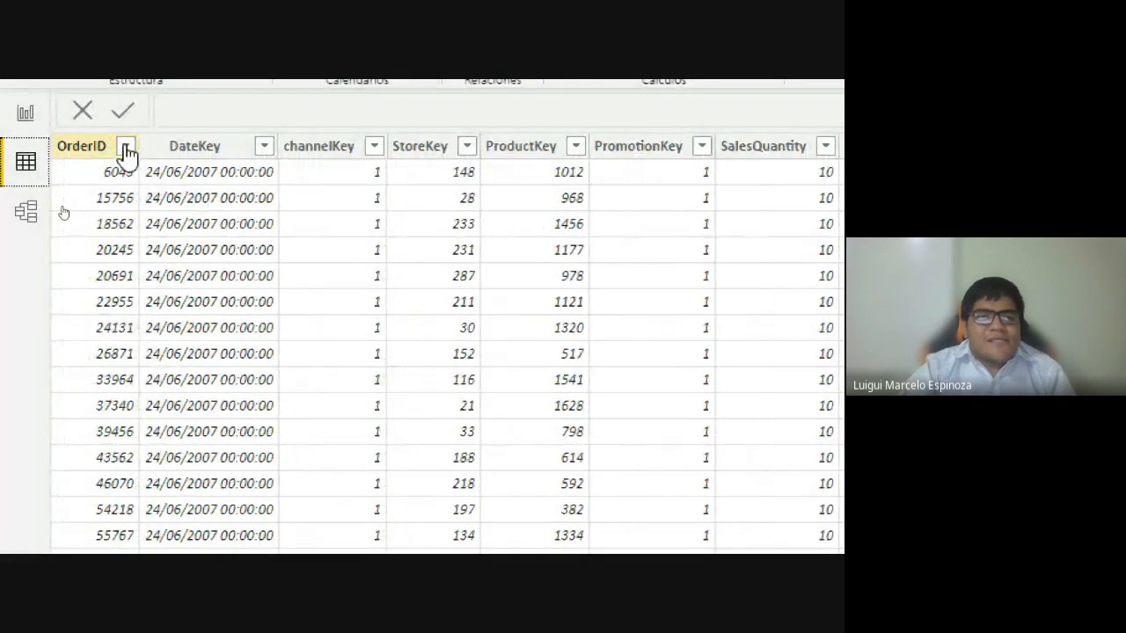
scroll(159, 510, down, 15)
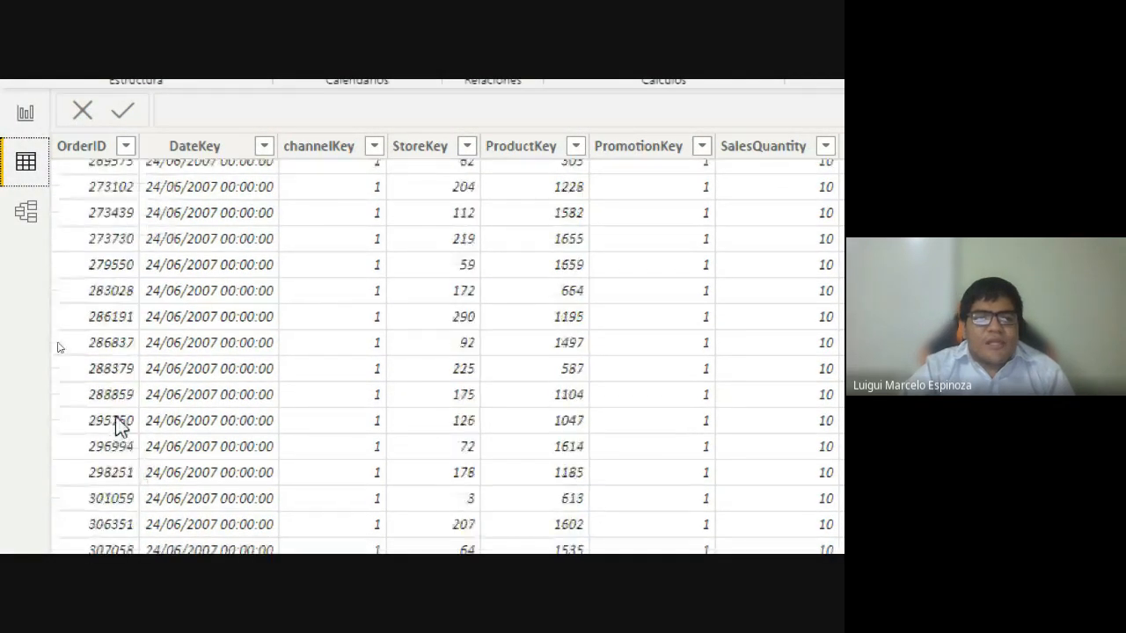
scroll(119, 413, down, 10)
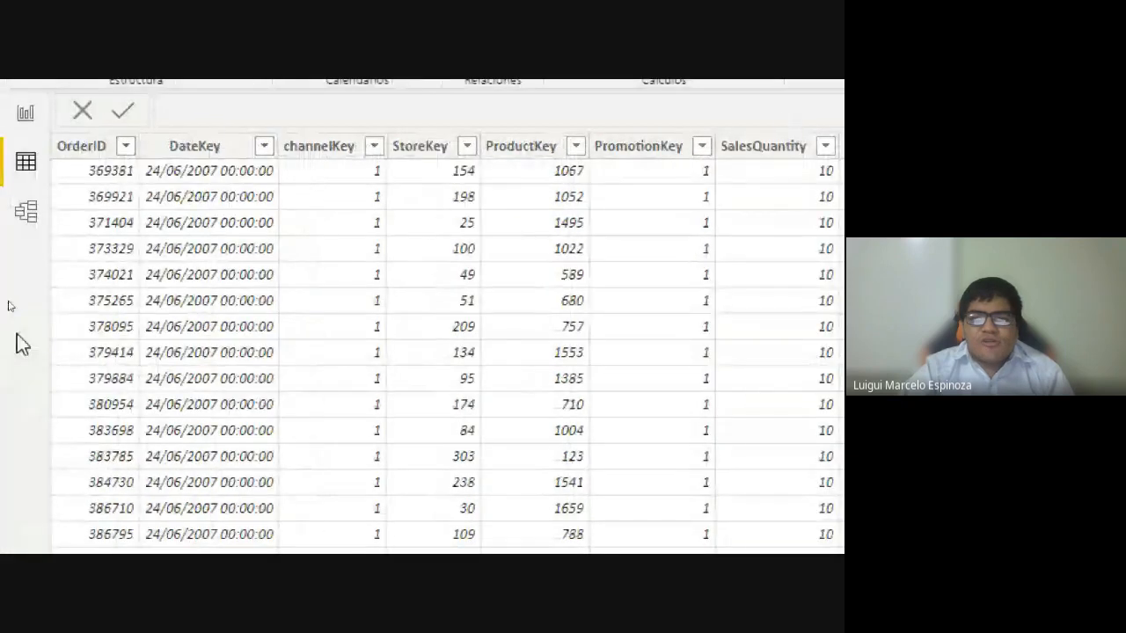
click(27, 162)
scroll(132, 421, down, 10)
scroll(134, 424, up, 10)
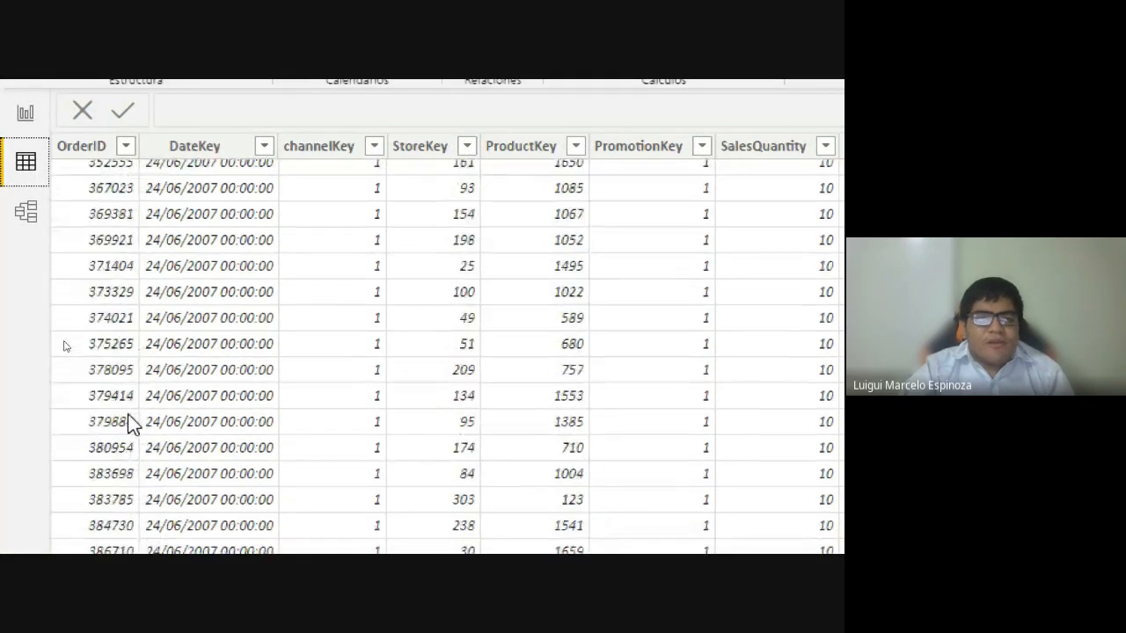
scroll(127, 422, up, 20)
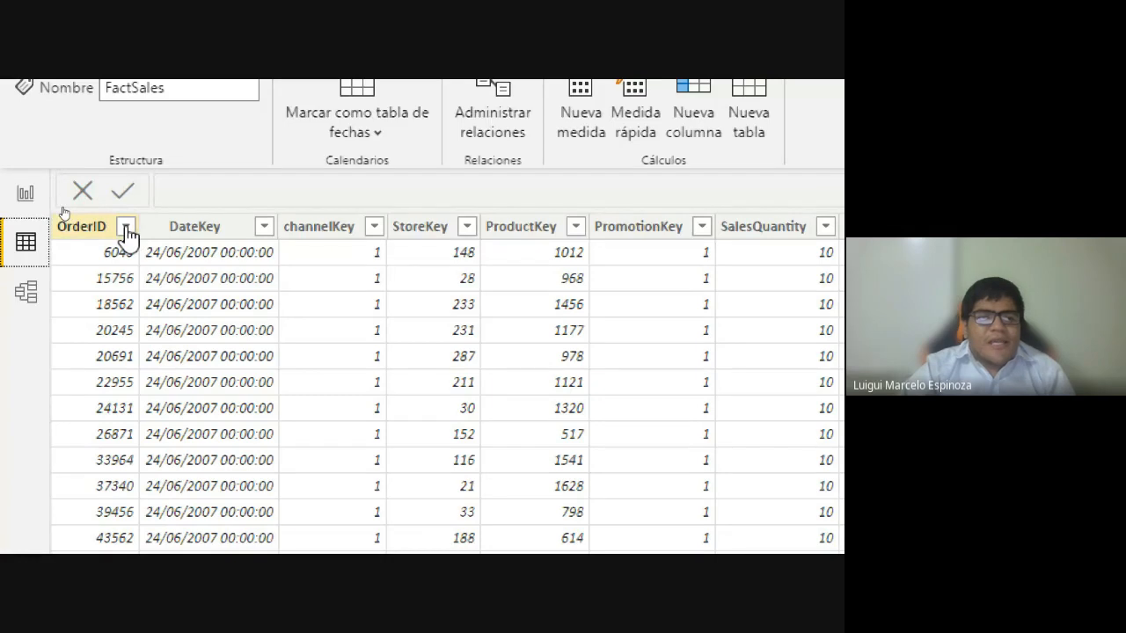
Sort the FactSales table by OrderID in ascending order and check its first rows
click(128, 231)
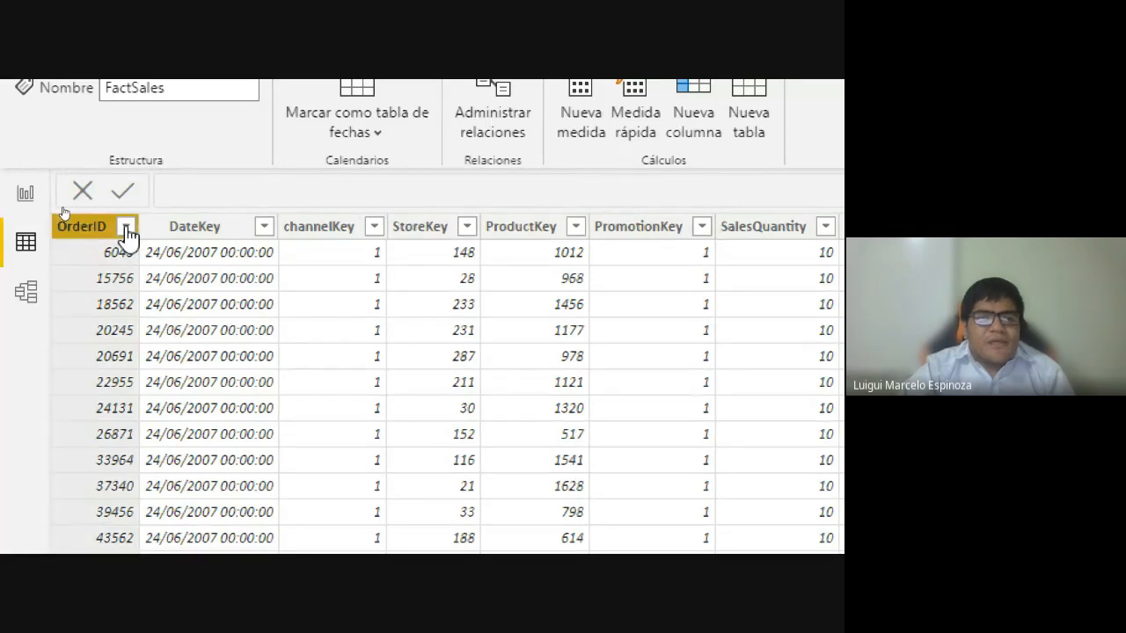
click(127, 231)
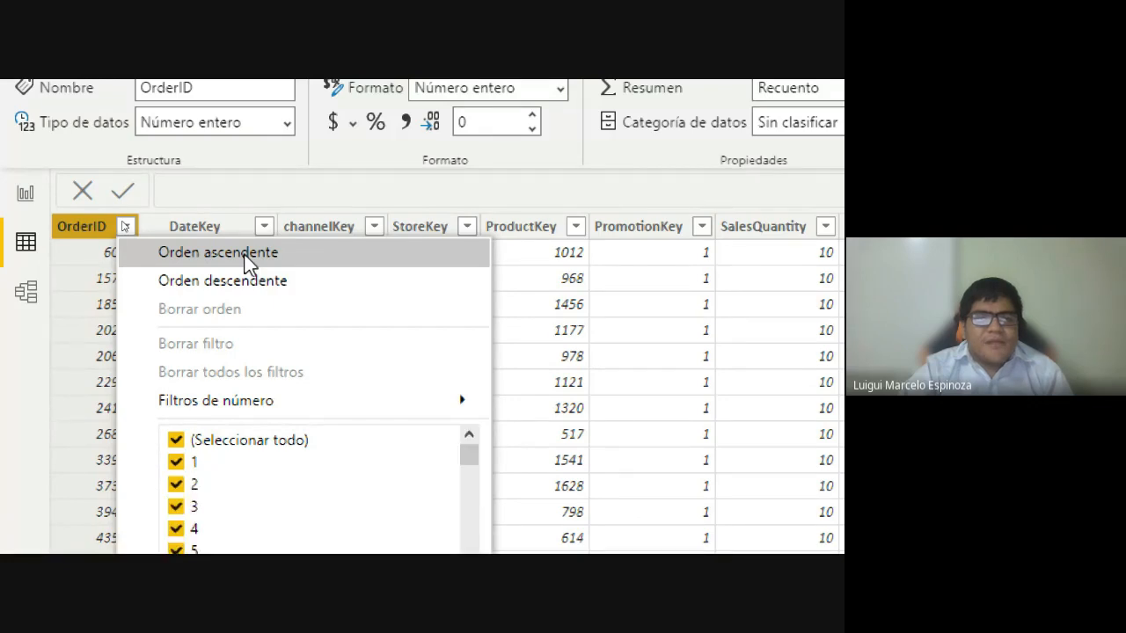
click(249, 264)
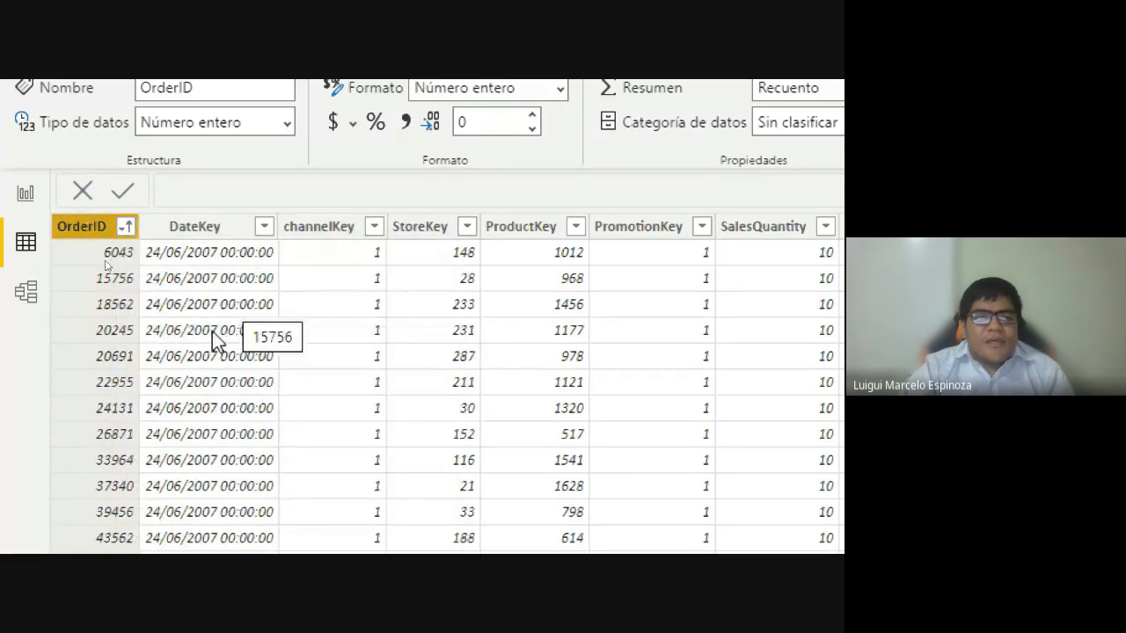
scroll(324, 394, down, 5)
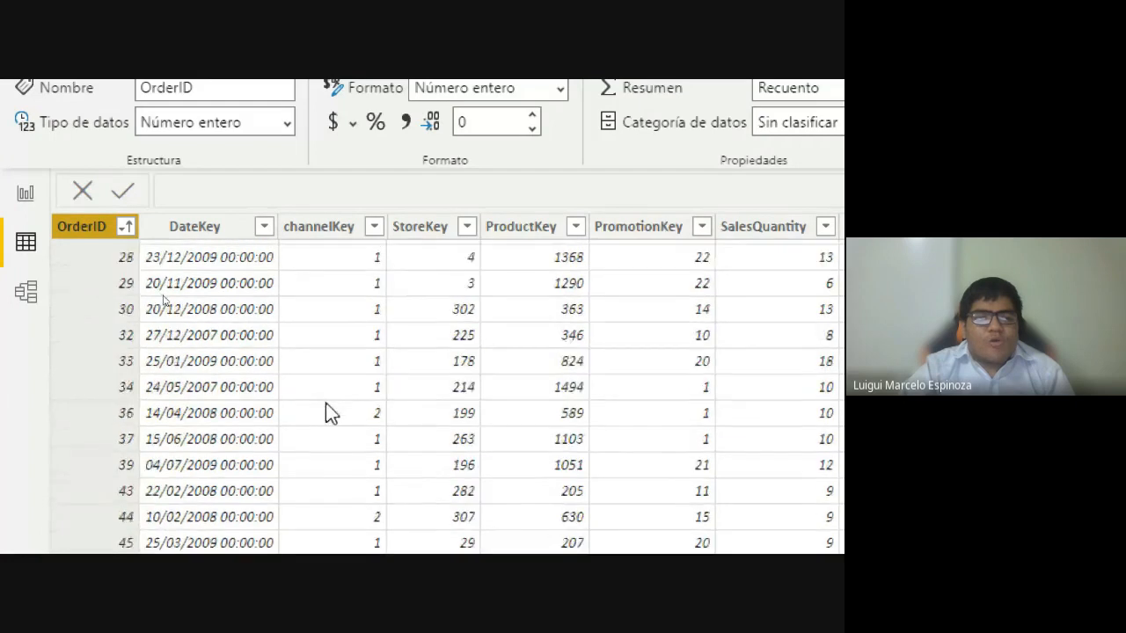
scroll(326, 405, up, 5)
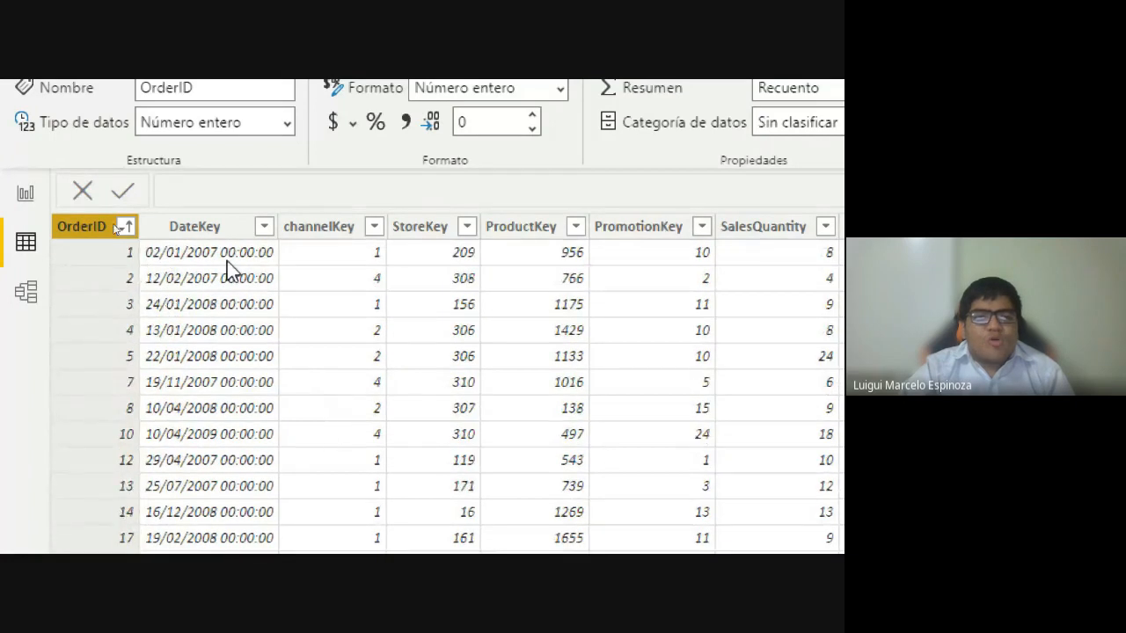
key(super)
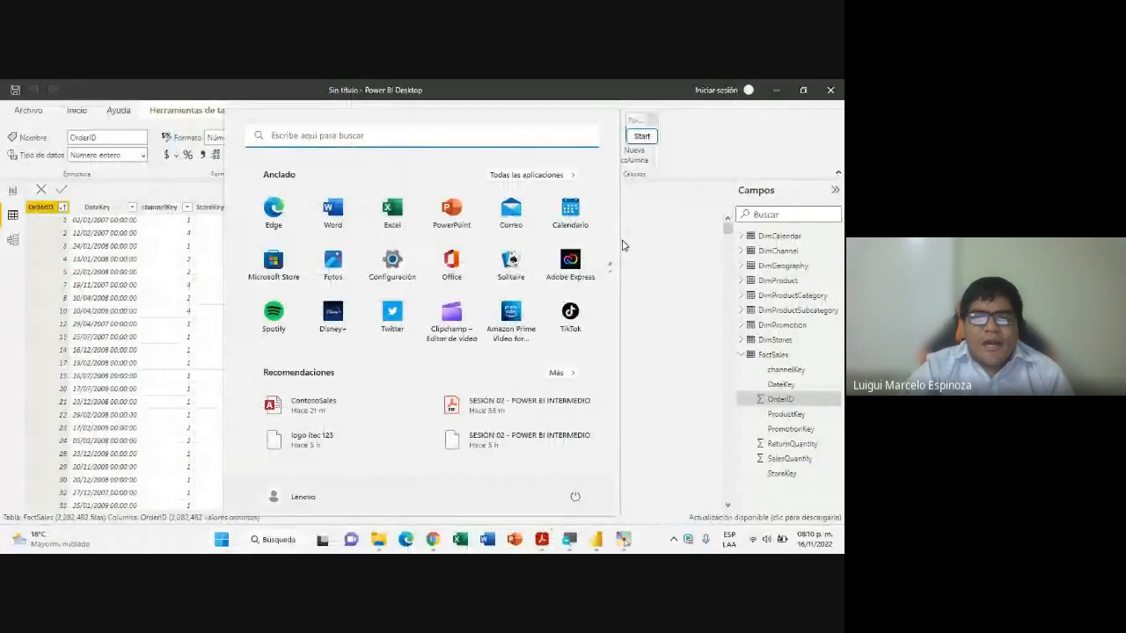
Dismiss the Windows Start menu and look through the first FactSales rows in Data view, returning to the first row
click(674, 251)
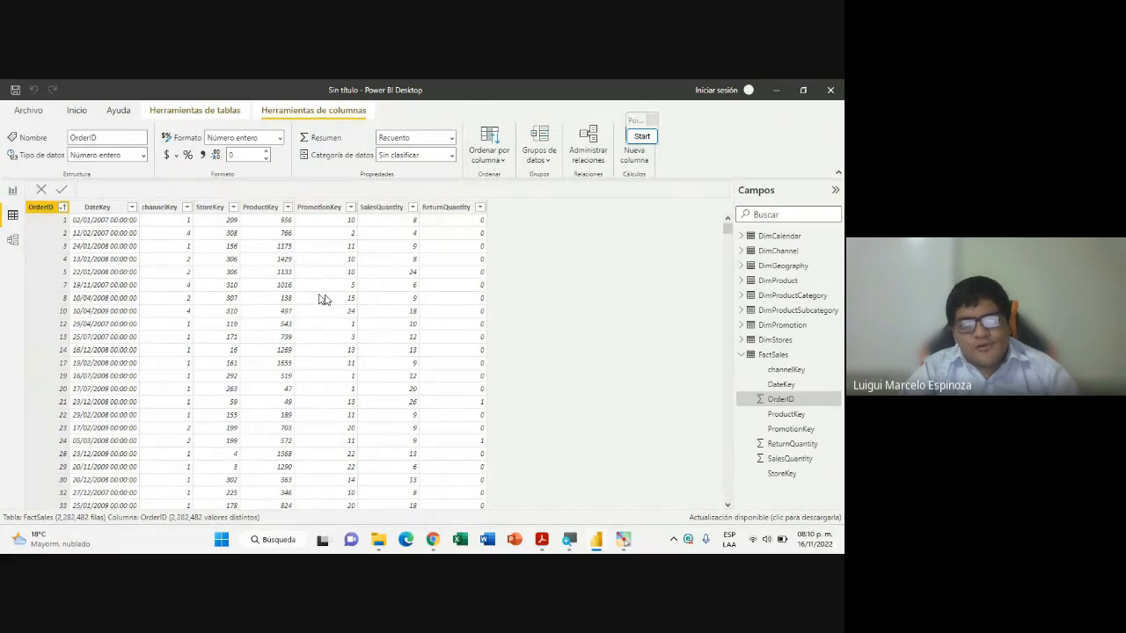
scroll(298, 379, down, 7)
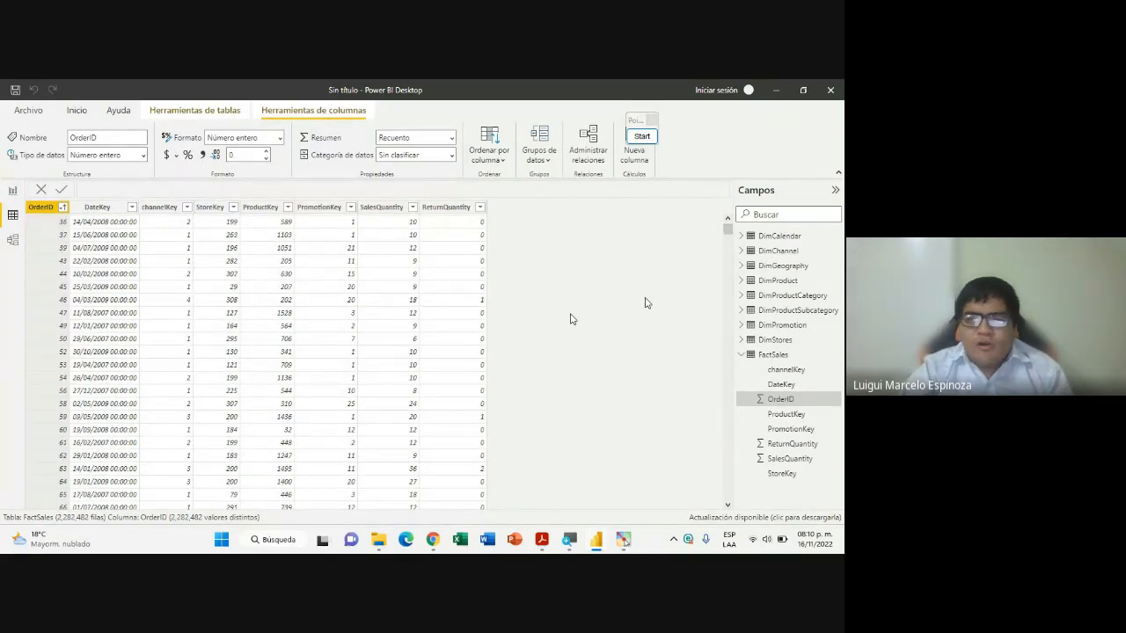
scroll(39, 376, up, 7)
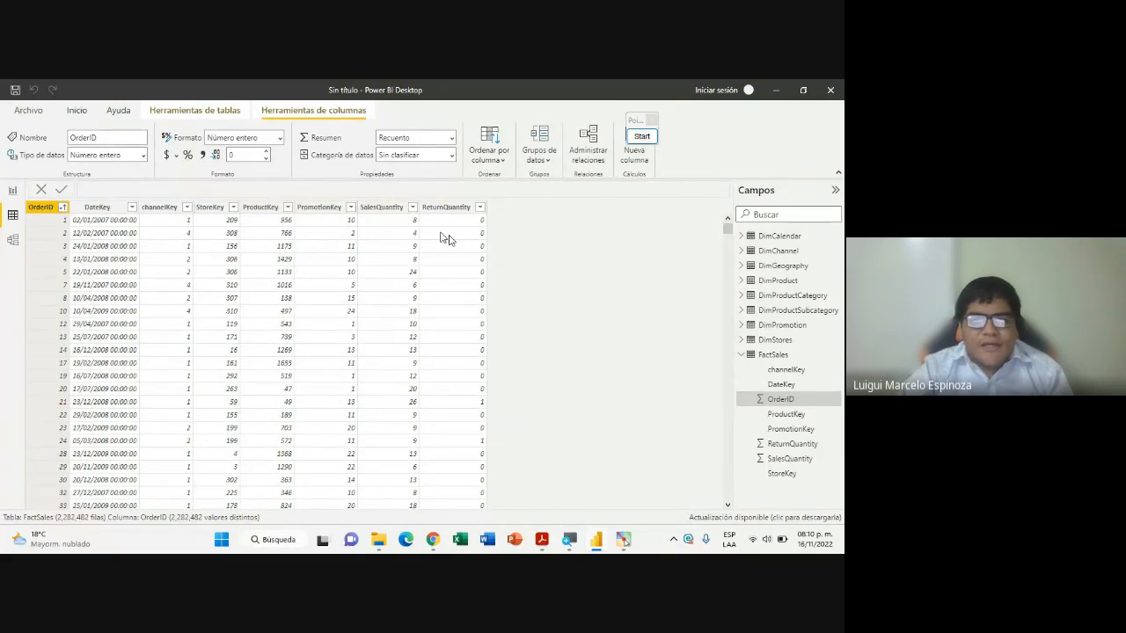
With the screen annotation tool, draw red rectangles around the SalesQuantity and ReturnQuantity columns of FactSales, then end the annotation
drag(641, 132, 794, 146)
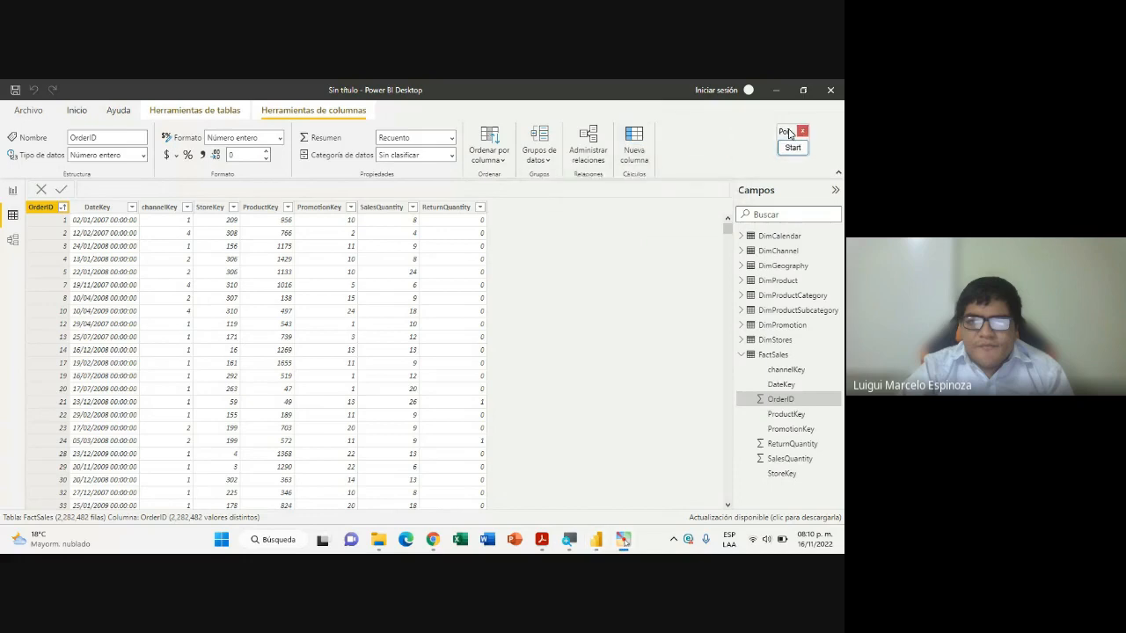
click(796, 147)
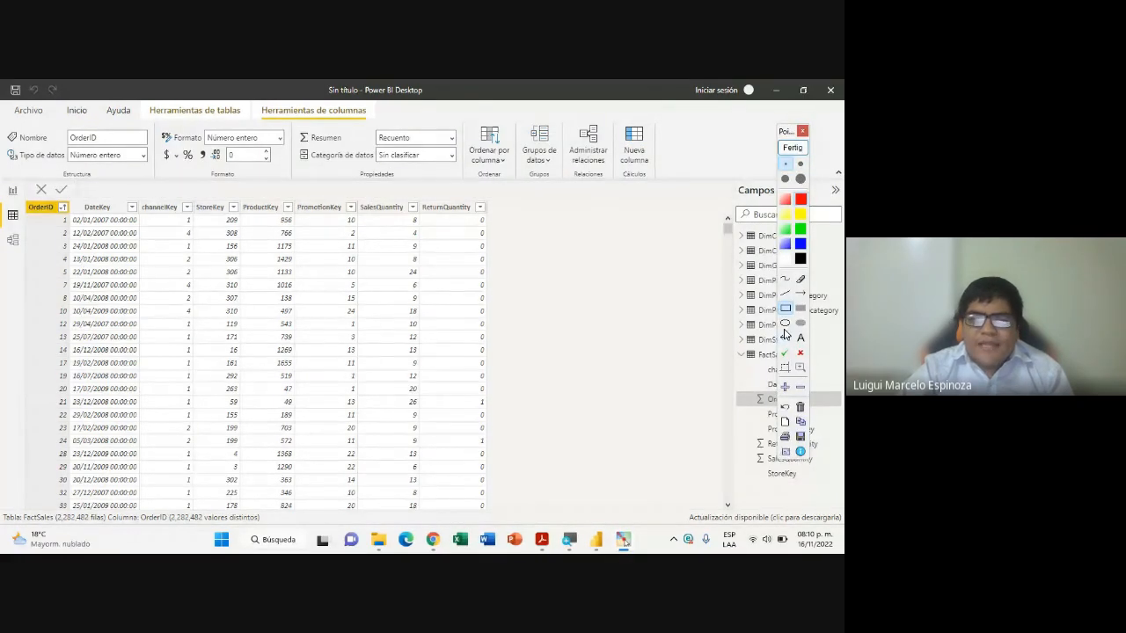
click(787, 310)
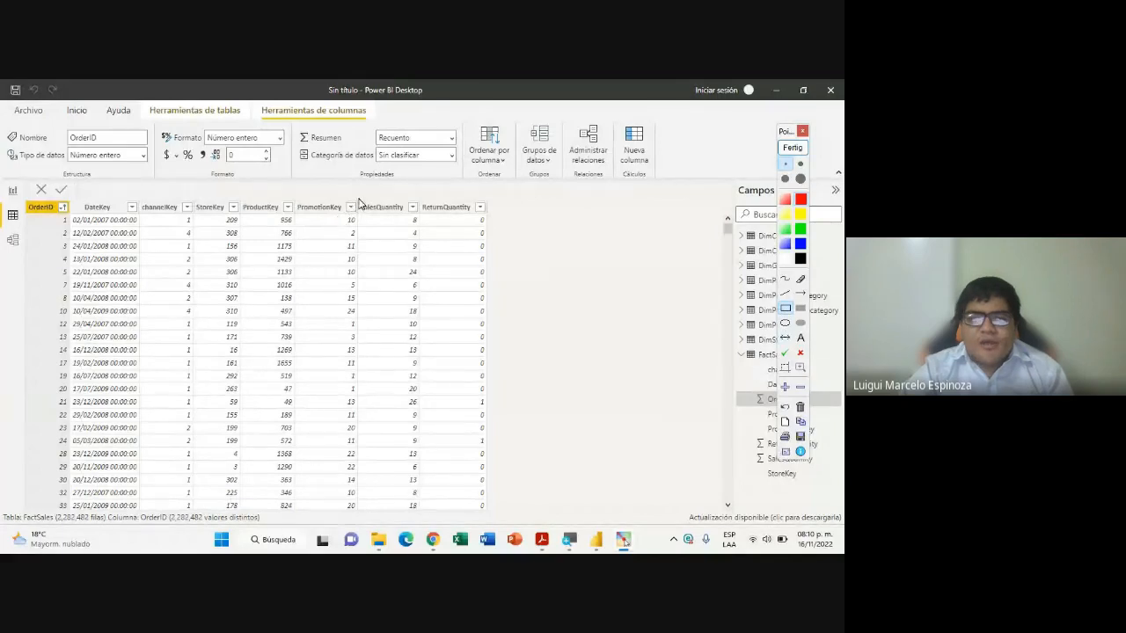
drag(359, 200, 385, 221)
drag(430, 353, 419, 515)
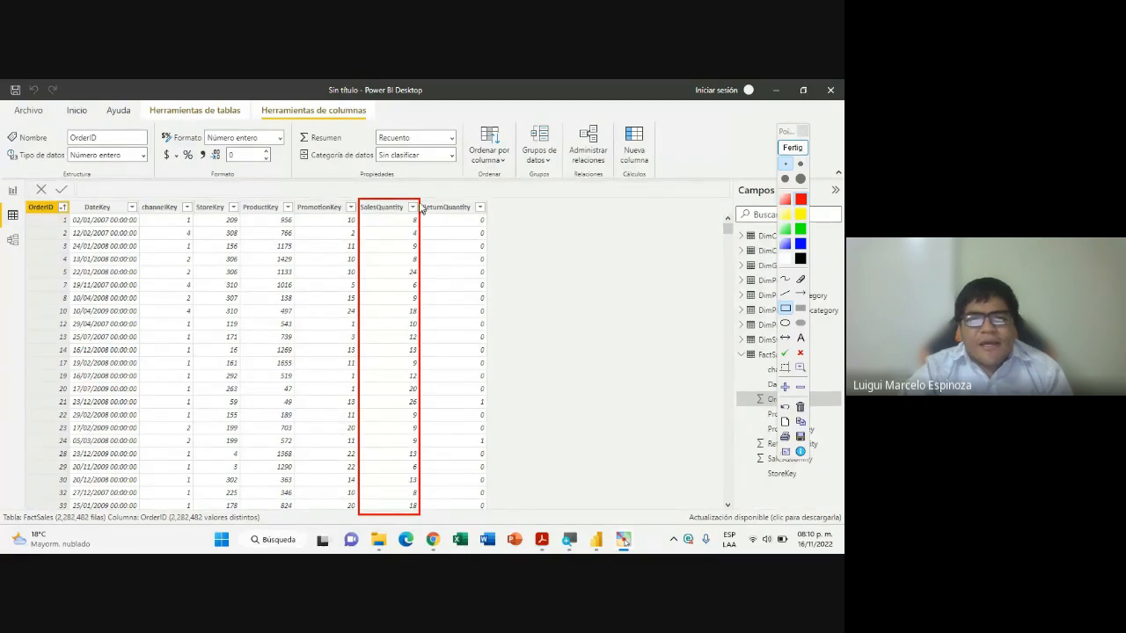
mouse_move(420, 197)
mouse_down()
mouse_move(515, 339)
mouse_move(490, 521)
mouse_up()
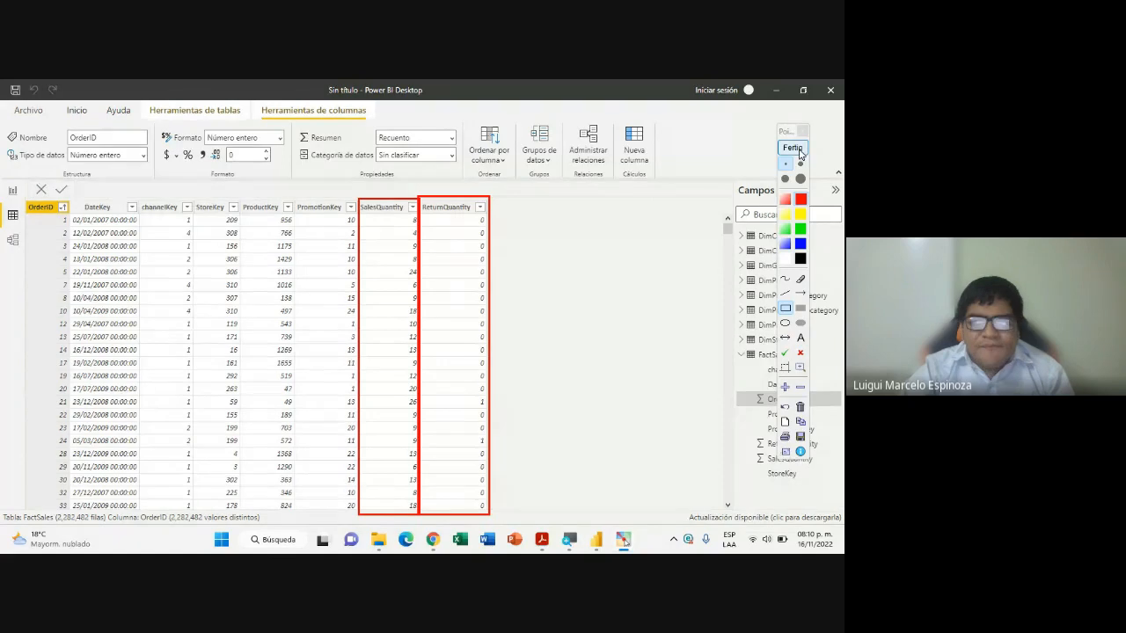
click(793, 148)
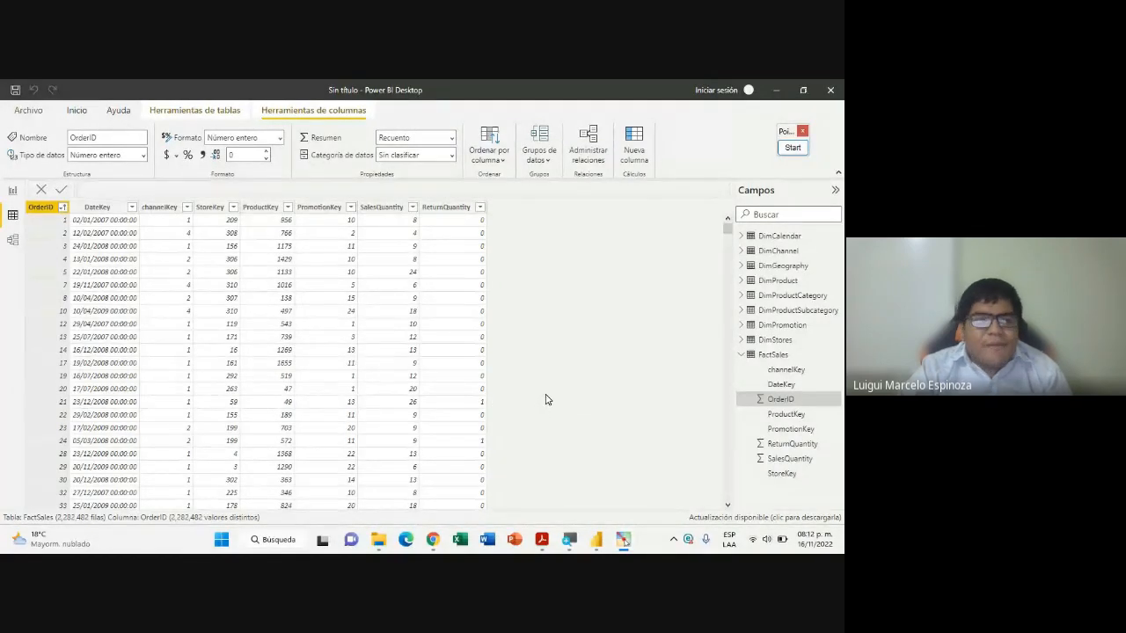
Check the "Buenas prácticas con DAX" page of the session PDF in Acrobat Reader and return to Power BI Desktop
mouse_move(597, 543)
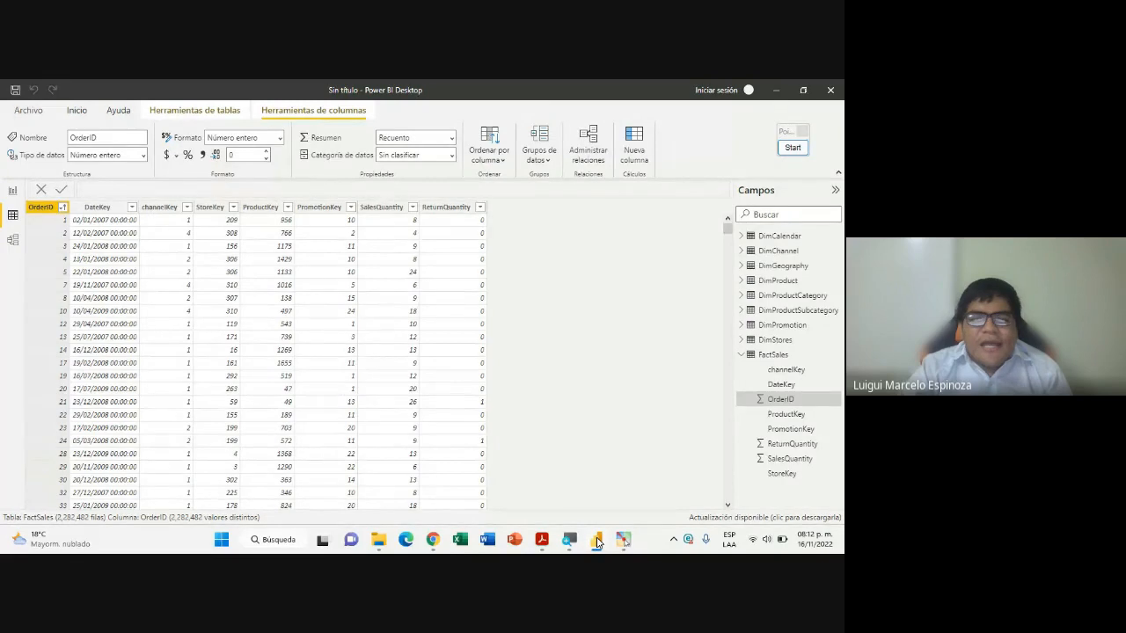
click(542, 540)
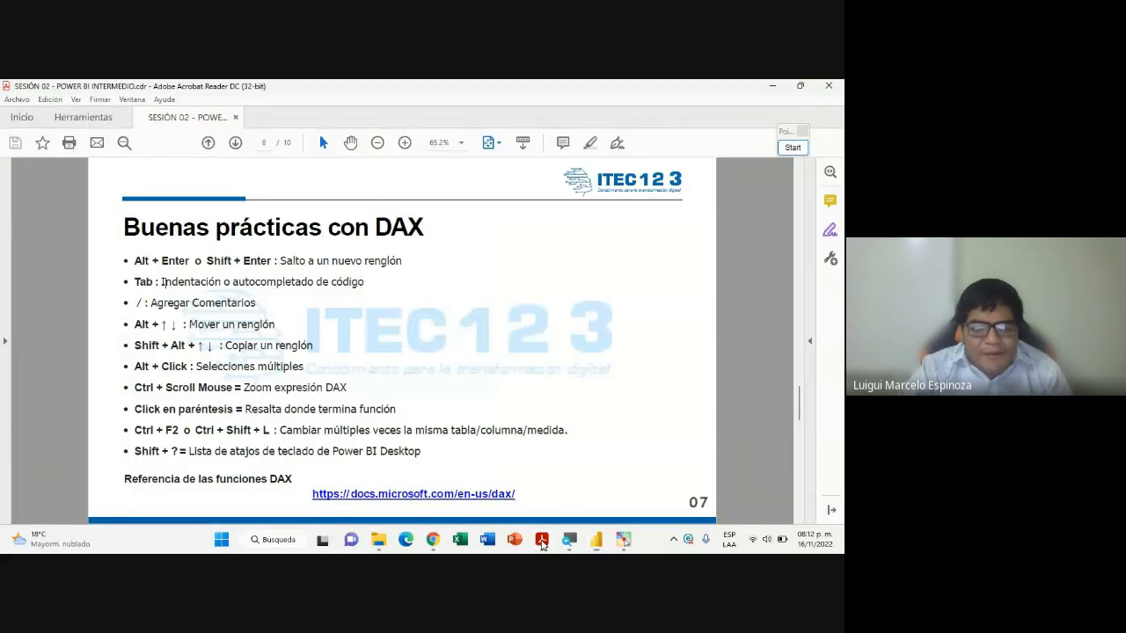
click(777, 85)
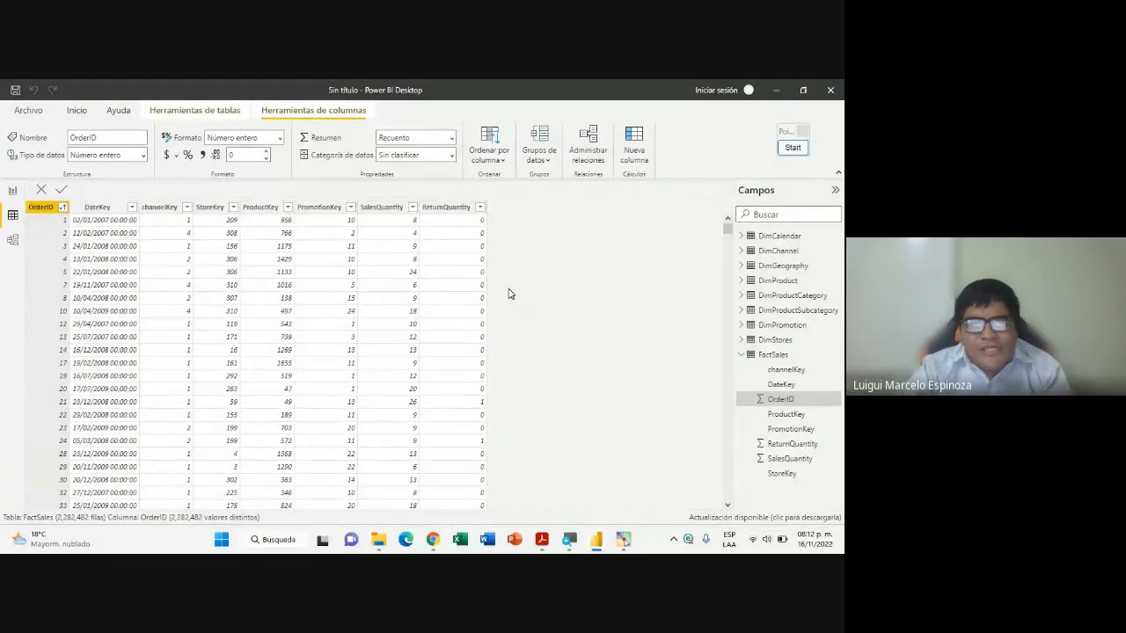
Collapse FactSales in the field list and look briefly through its first rows
click(741, 356)
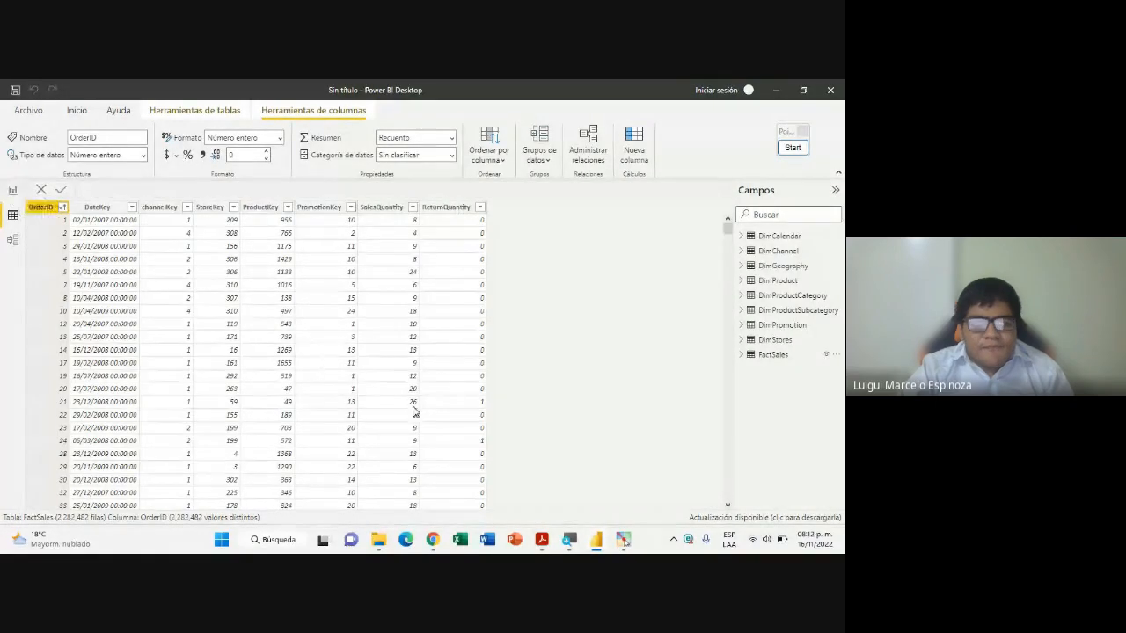
scroll(411, 410, down, 7)
scroll(411, 411, up, 6)
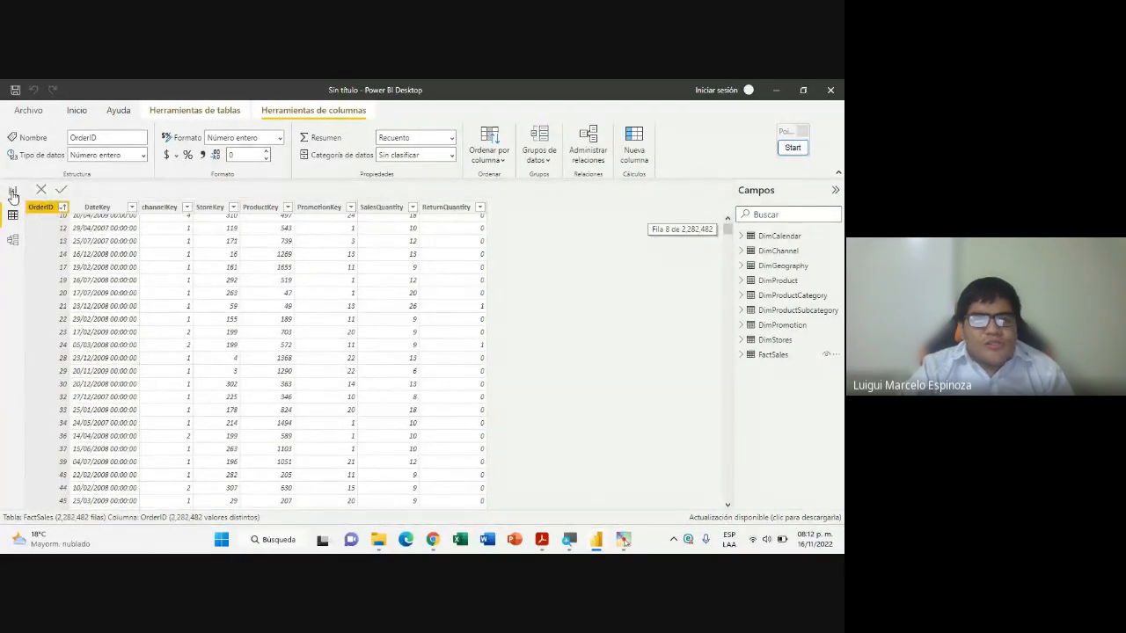
In Report view, collapse the filters area and add a card visual showing SalesQuantity from FactSales
click(13, 192)
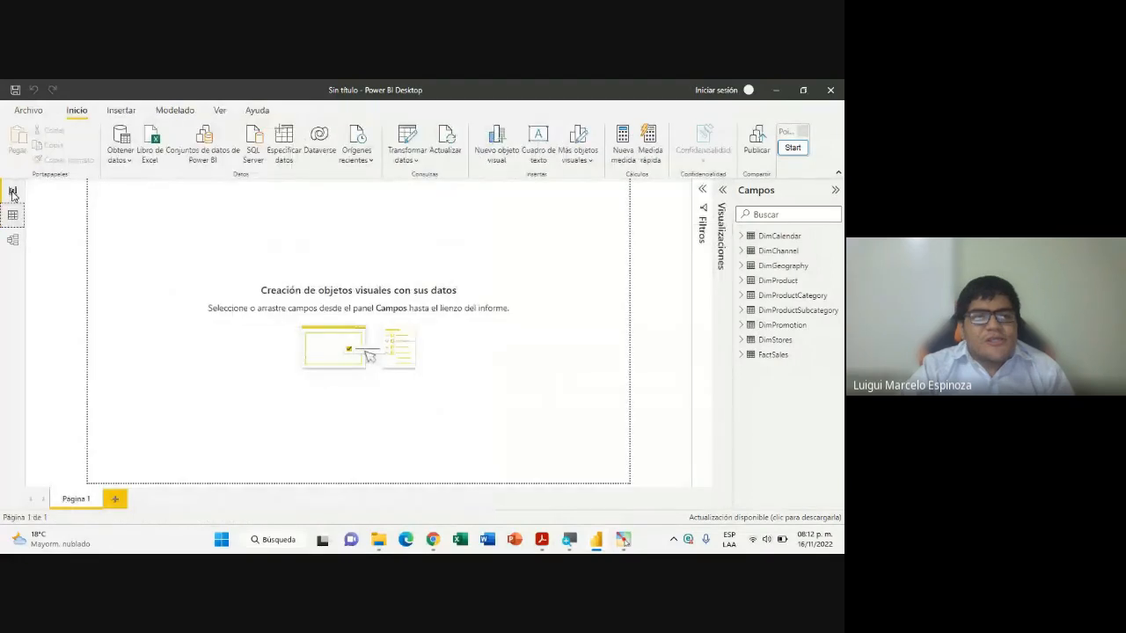
click(741, 356)
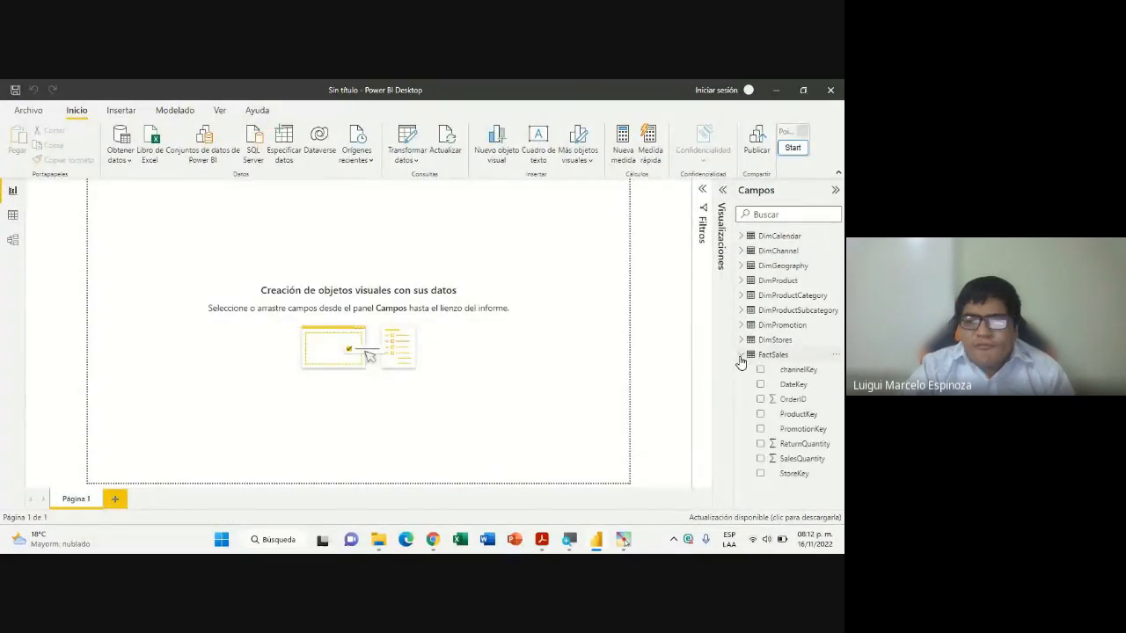
click(723, 191)
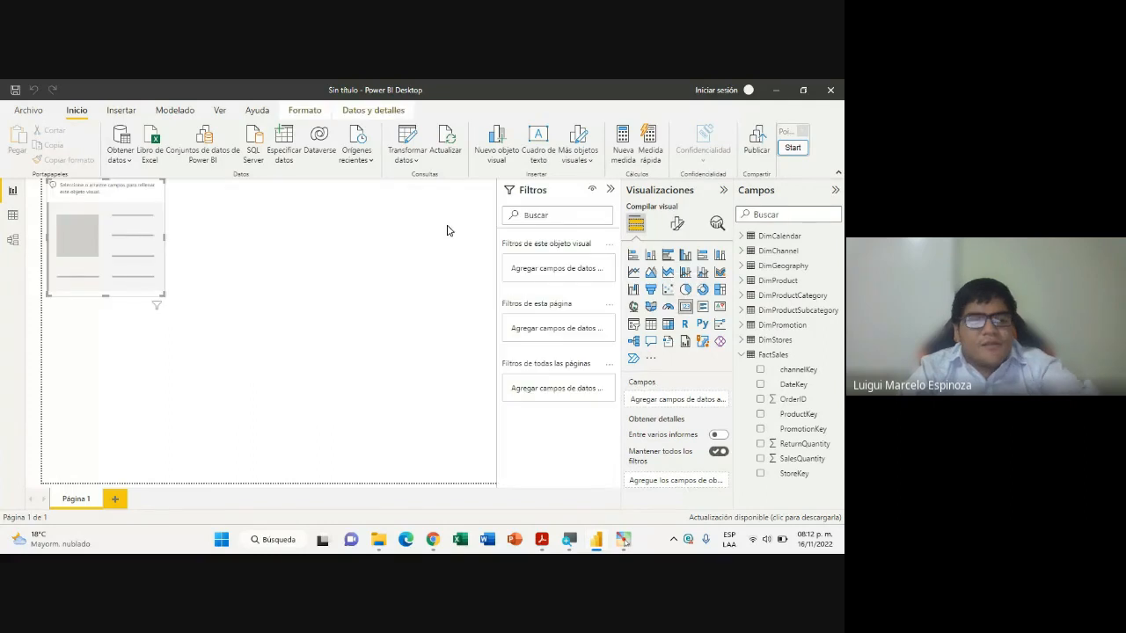
click(612, 192)
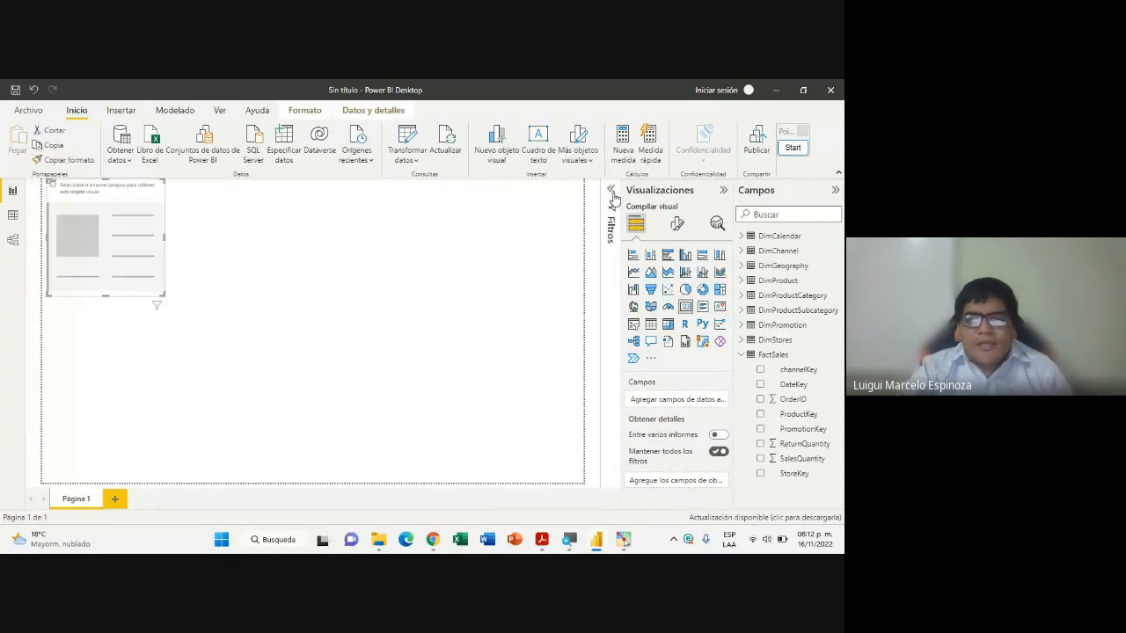
click(761, 459)
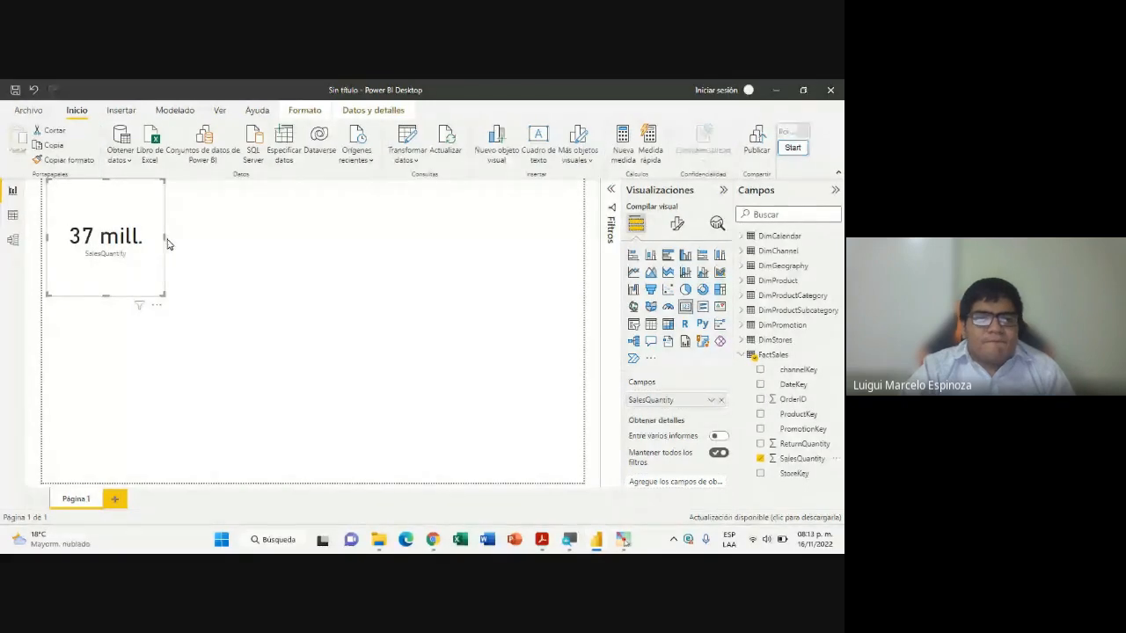
Resize the SalesQuantity card to a compact rectangle and shift it slightly inward from the page's upper-left corner
drag(163, 240, 231, 242)
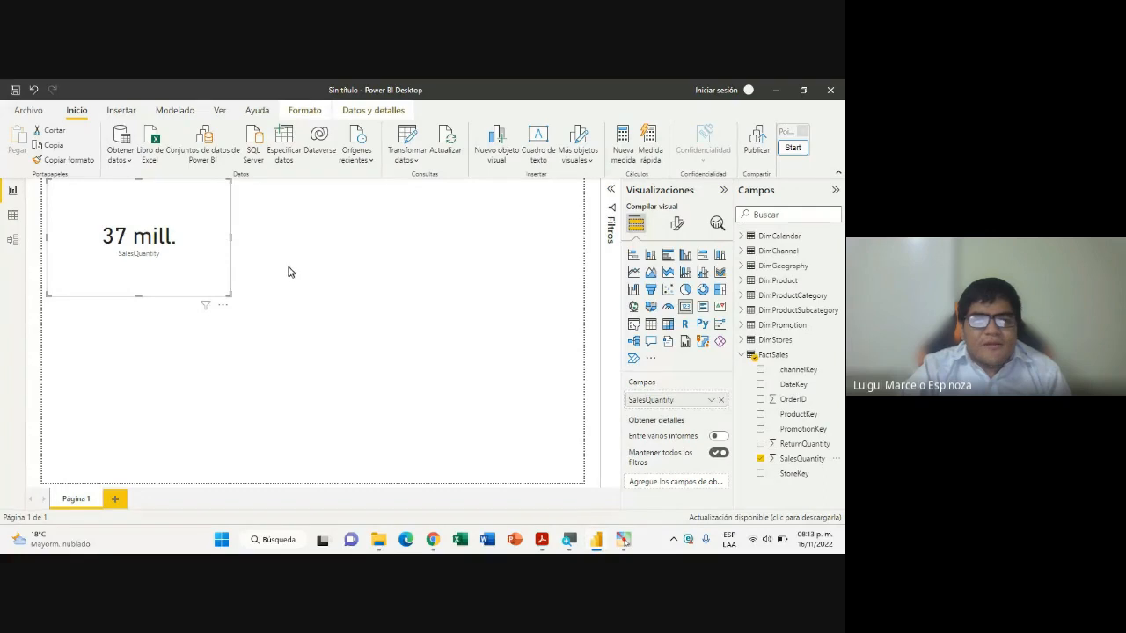
click(239, 271)
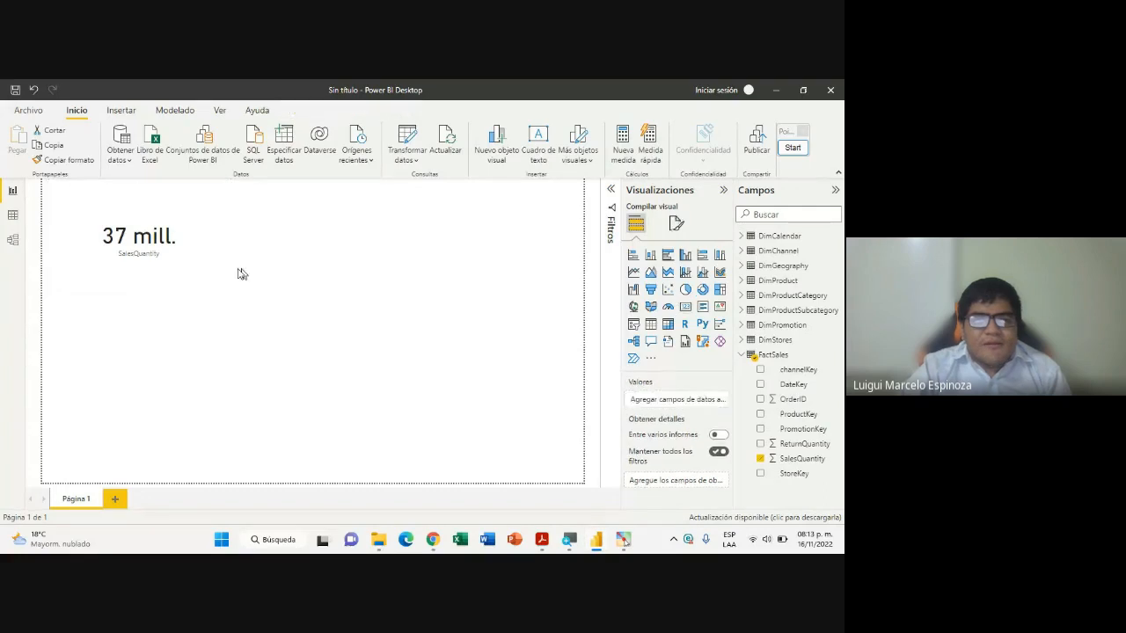
click(167, 246)
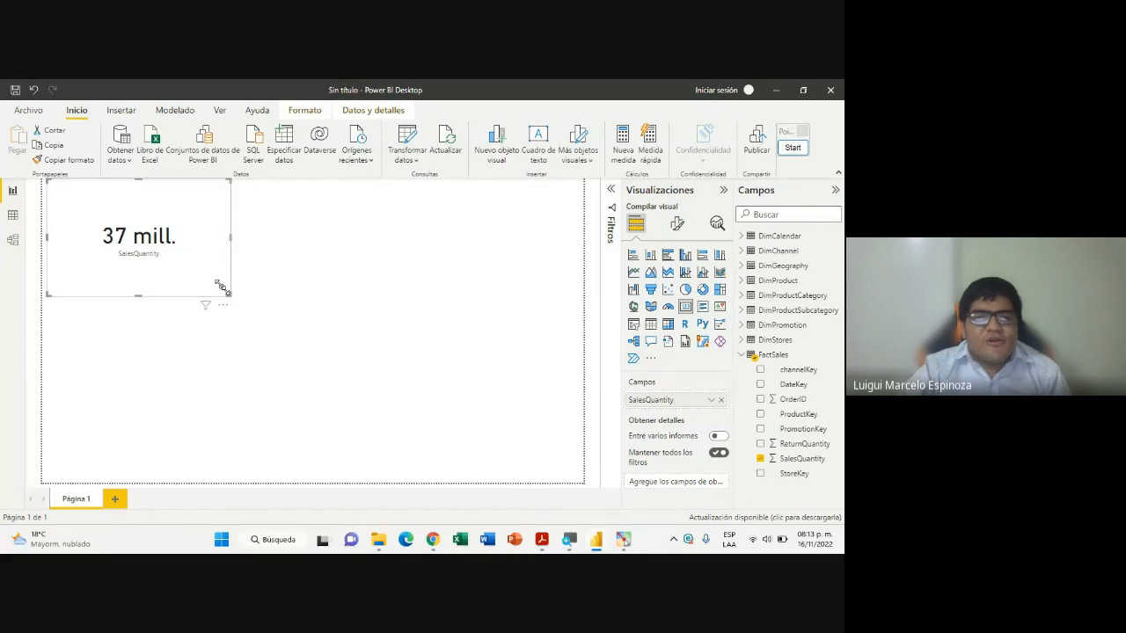
drag(221, 291, 193, 259)
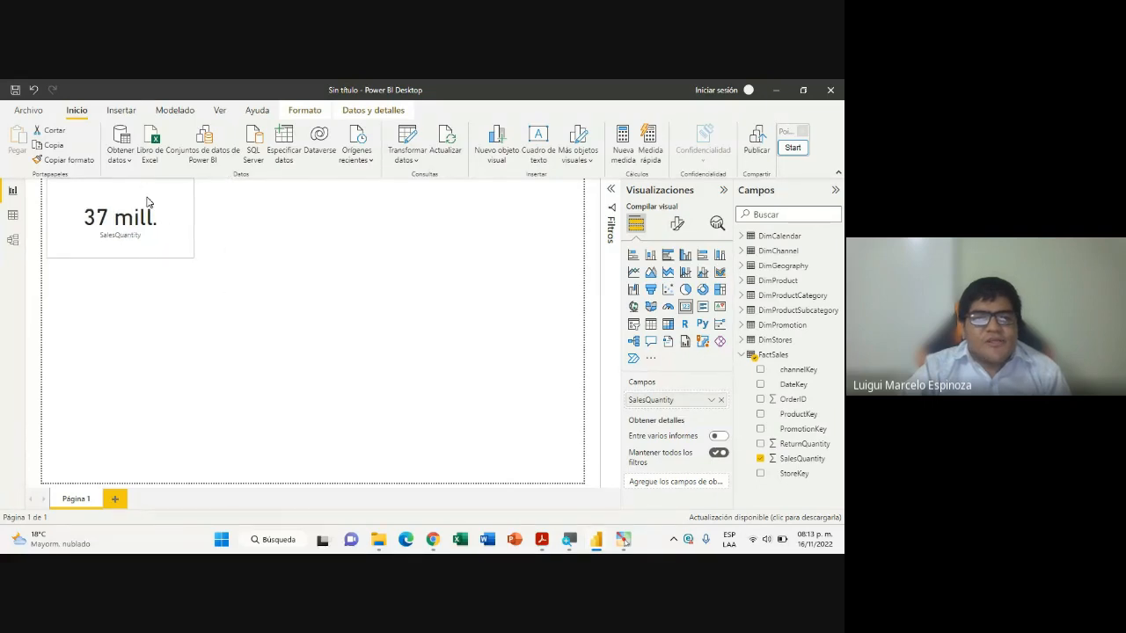
drag(148, 202, 162, 215)
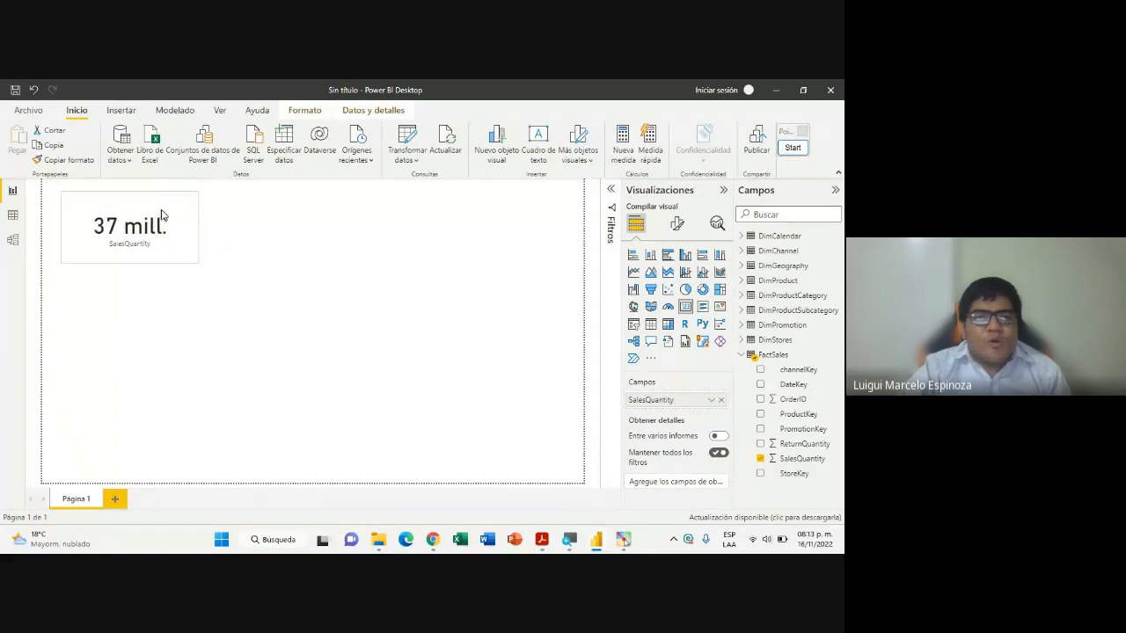
Add a second card to the right of the SalesQuantity card and fill it with ReturnQuantity from FactSales
click(260, 239)
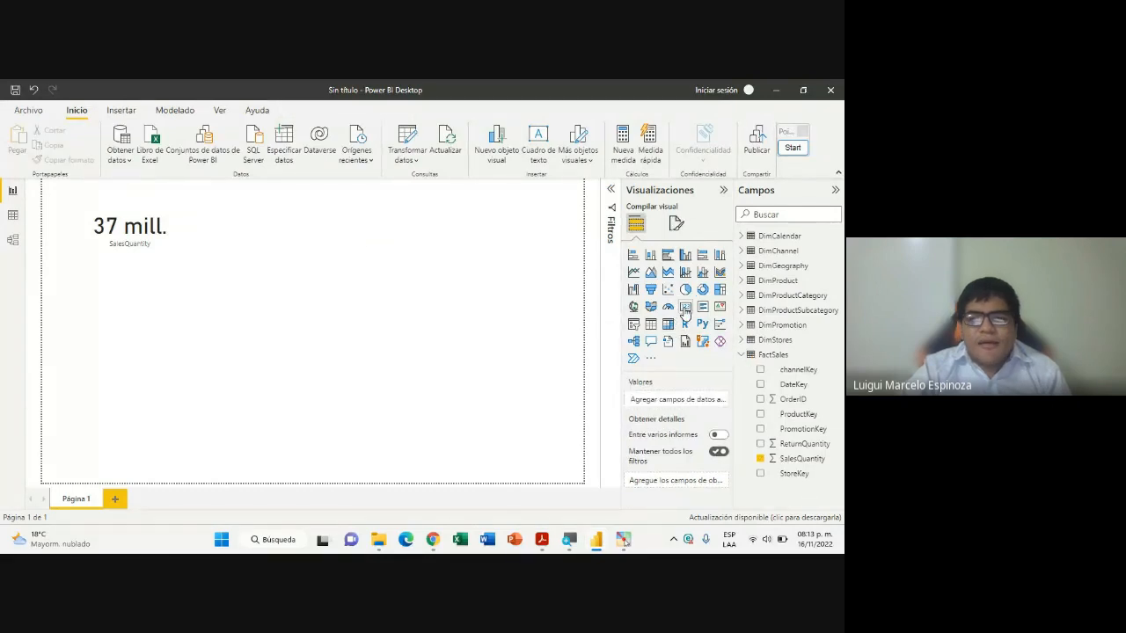
click(685, 308)
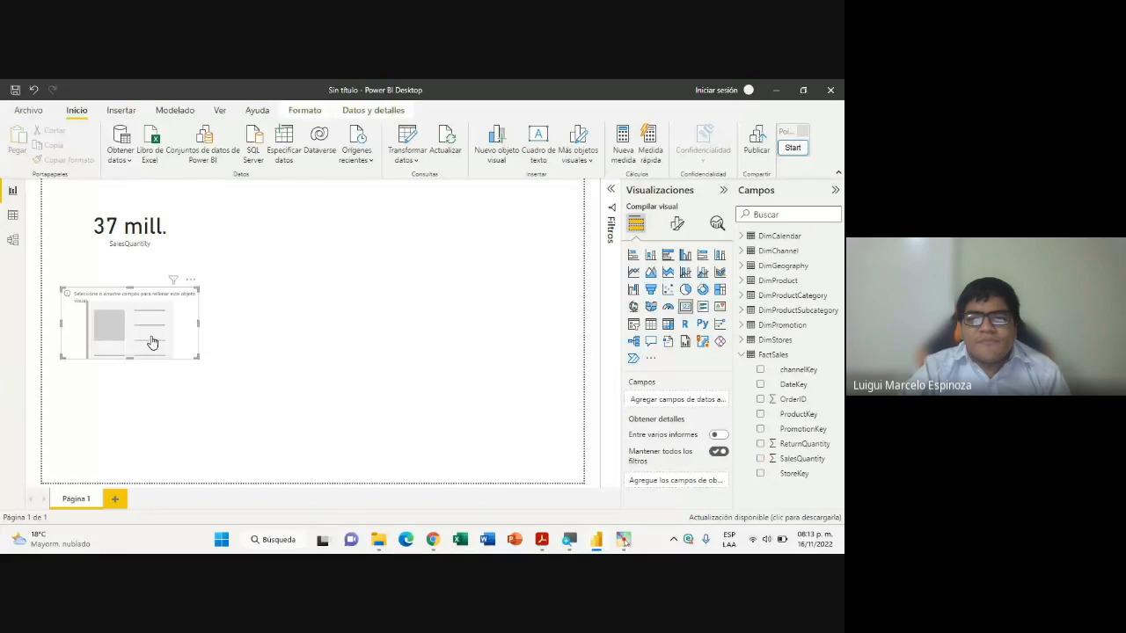
drag(172, 339, 196, 337)
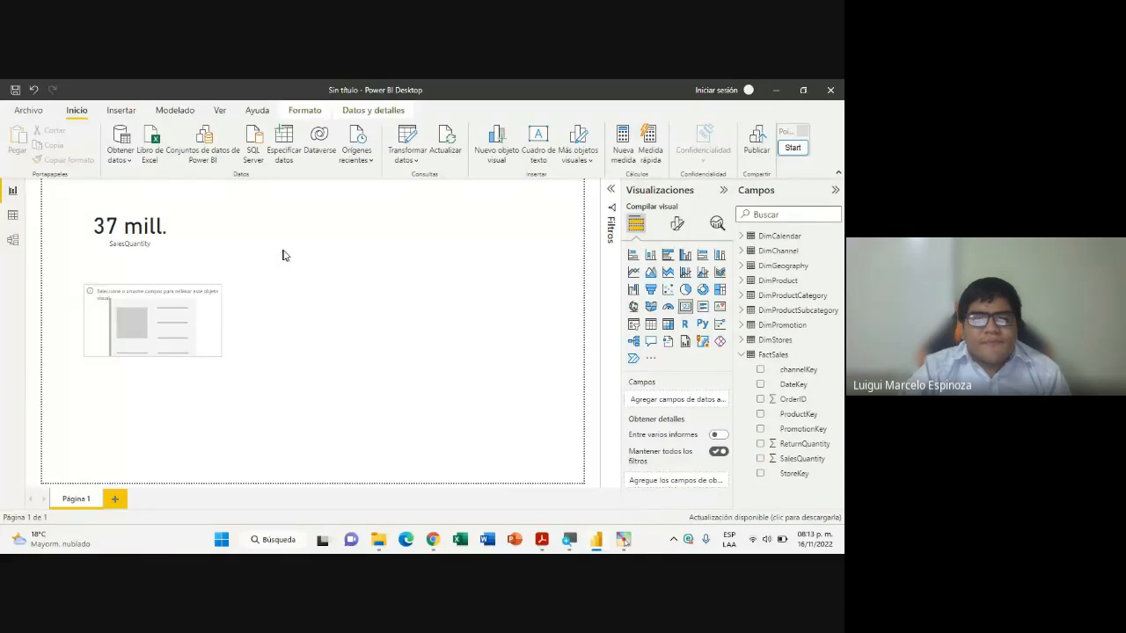
drag(293, 247, 299, 243)
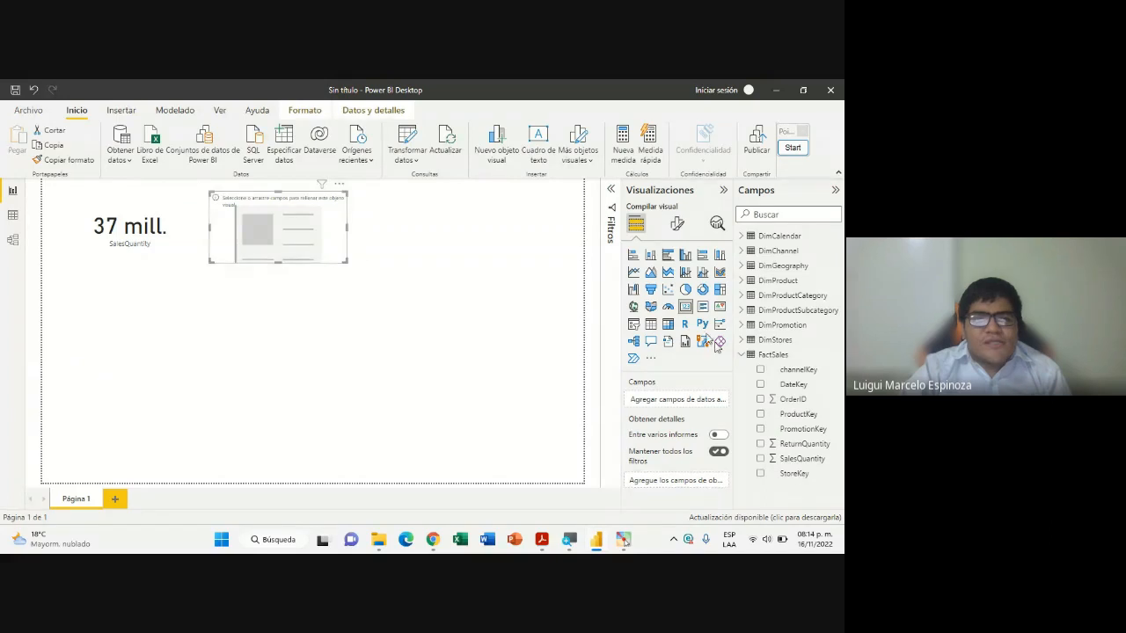
click(760, 444)
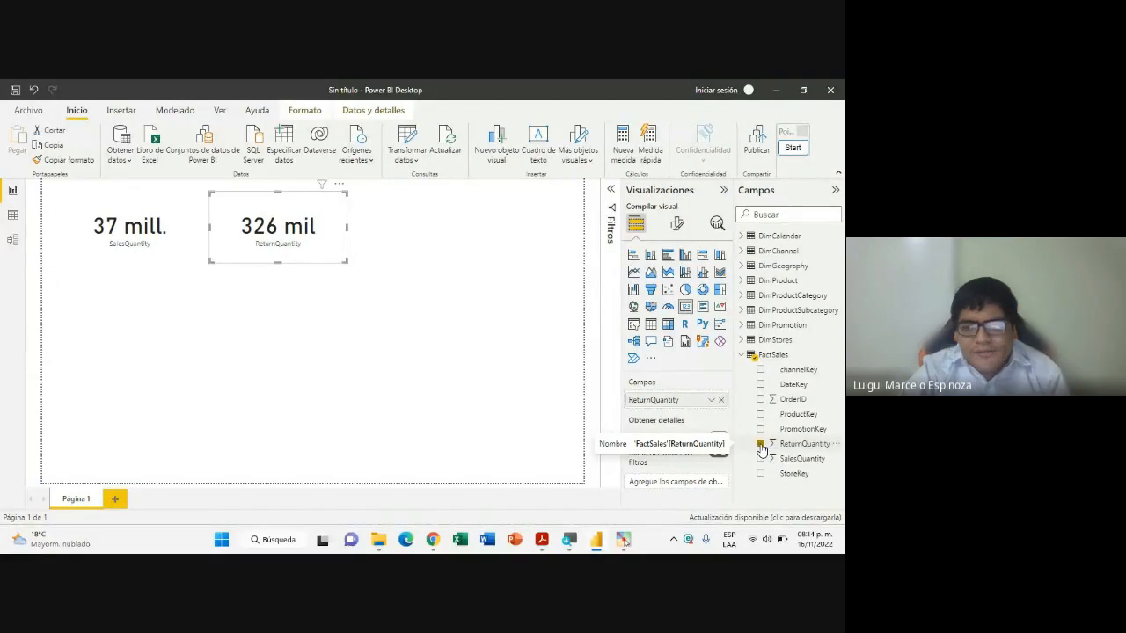
click(762, 448)
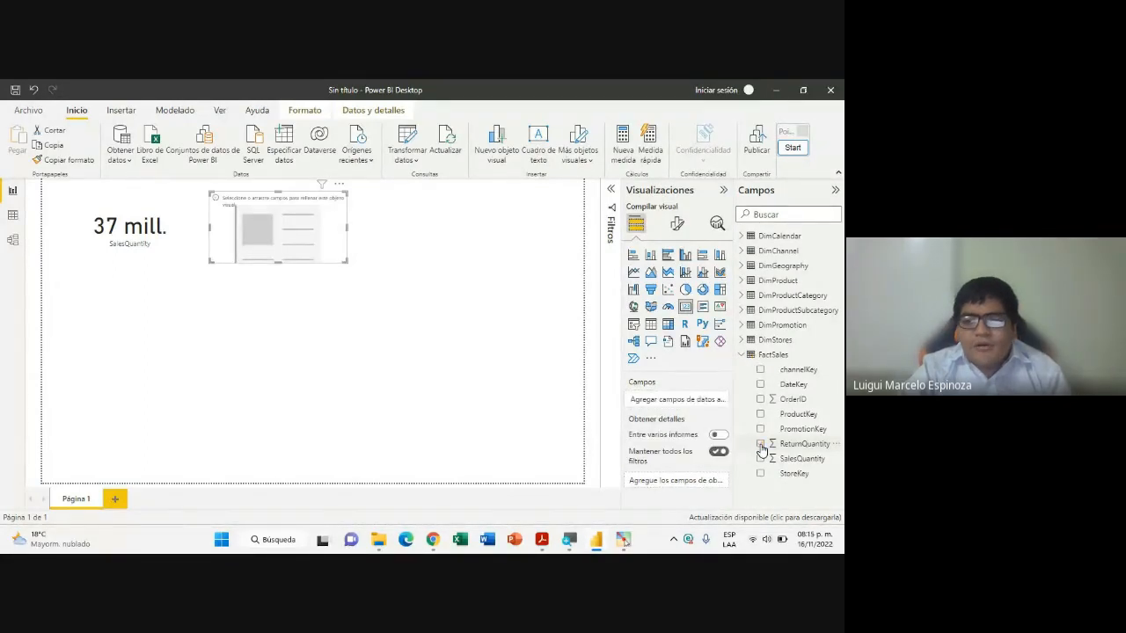
click(761, 445)
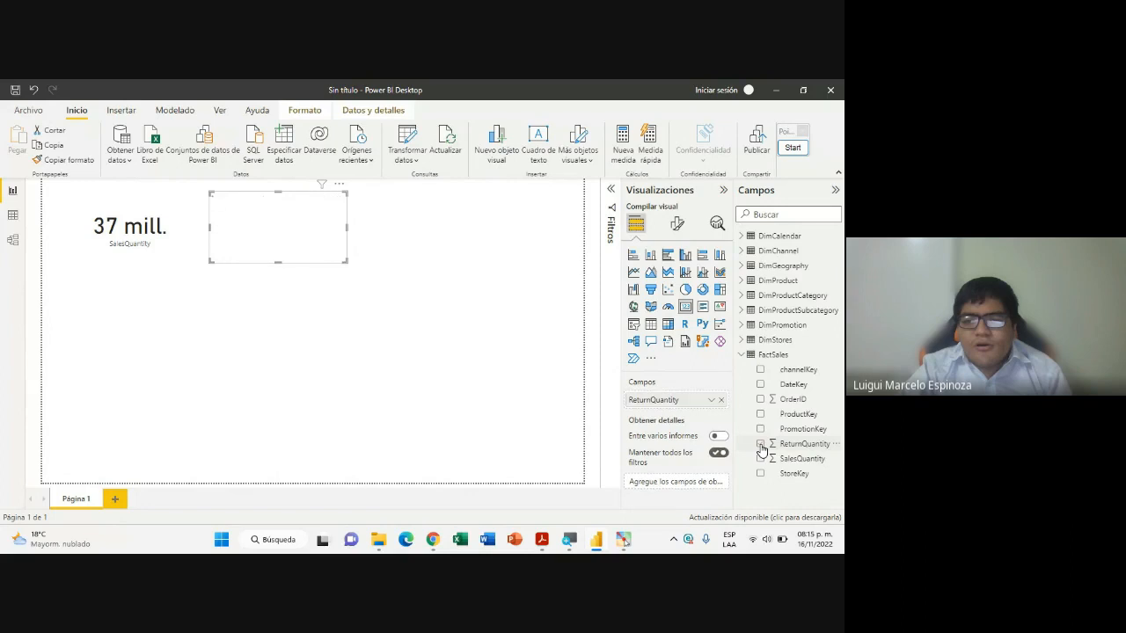
click(416, 293)
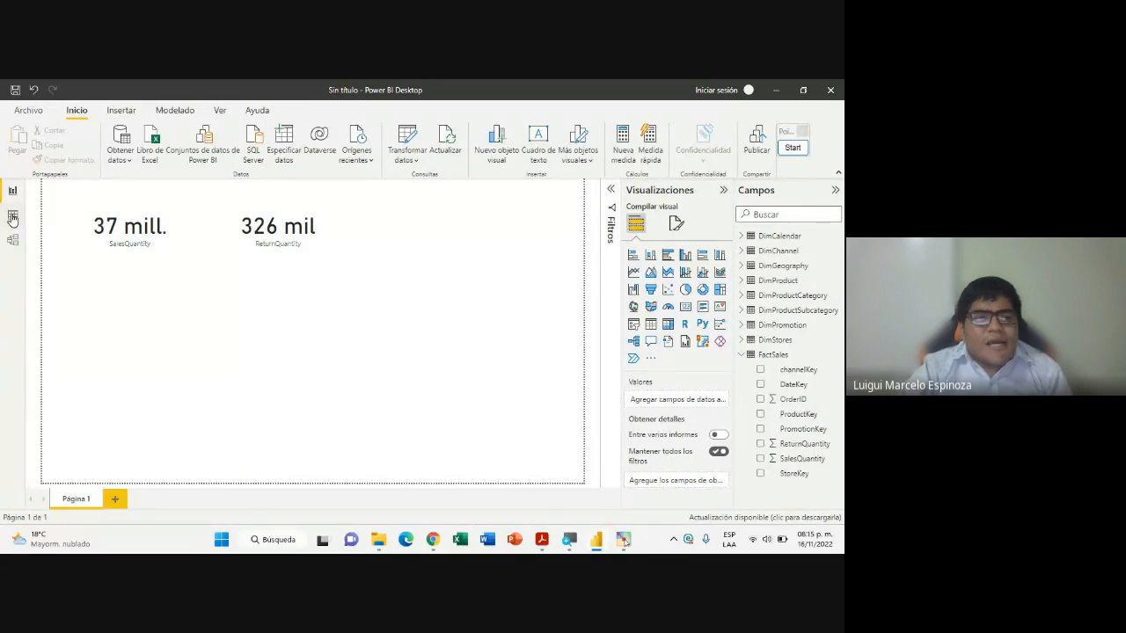
Return to Data view and examine the first FactSales rows again
click(12, 216)
scroll(285, 351, up, 1)
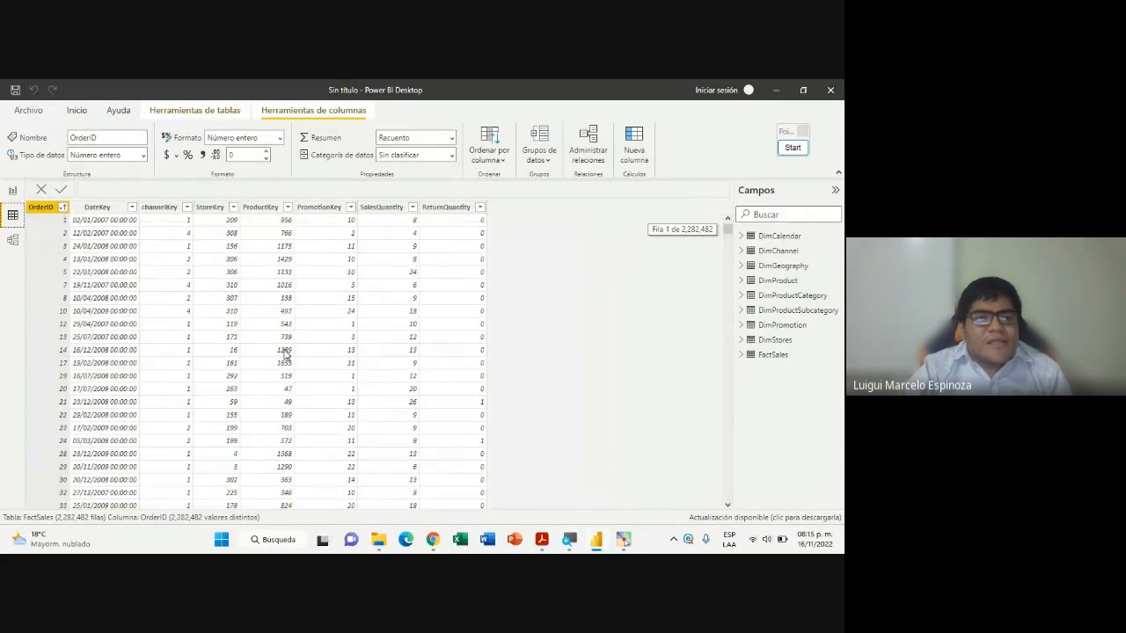
scroll(285, 355, down, 3)
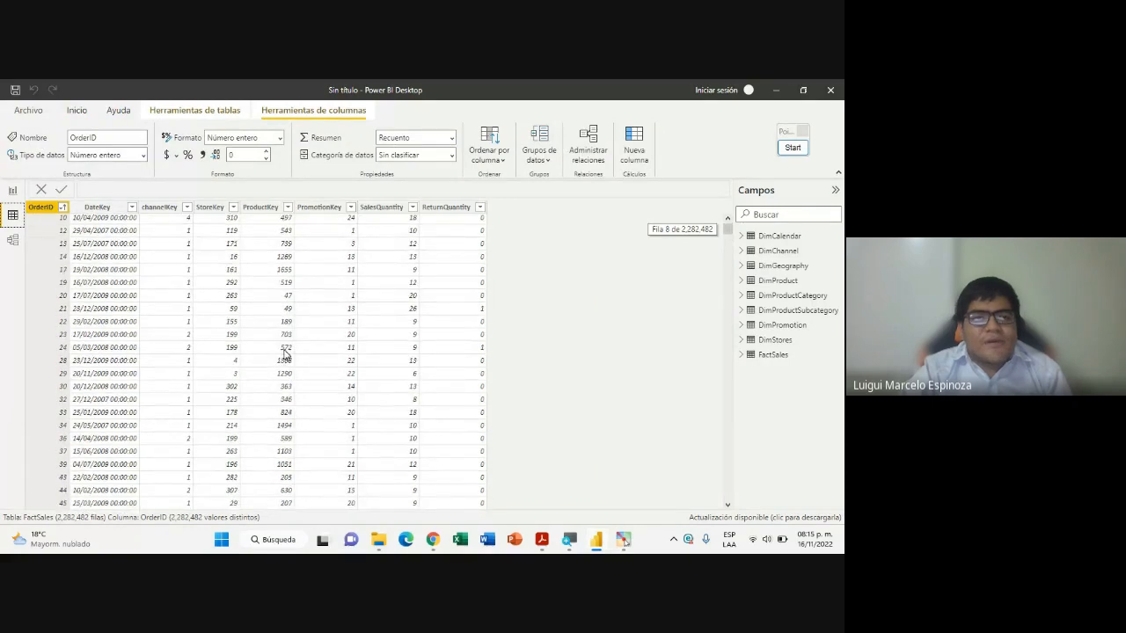
scroll(285, 354, up, 3)
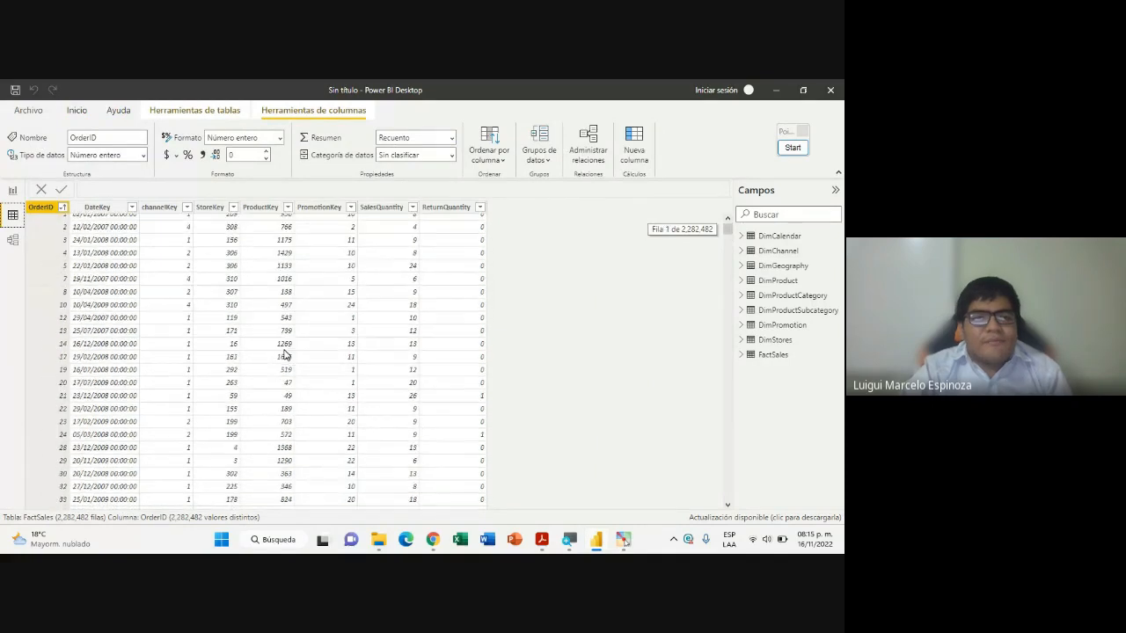
Return to Report view, collapse the FactSales fields, and shift the ReturnQuantity and SalesQuantity cards slightly to the right
click(12, 192)
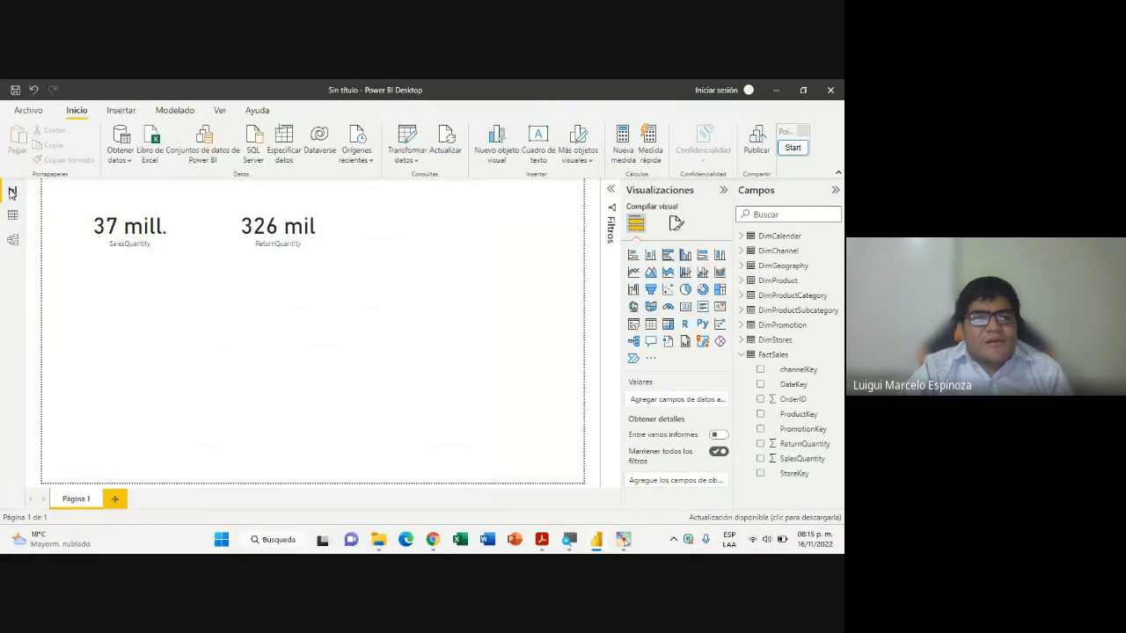
click(740, 355)
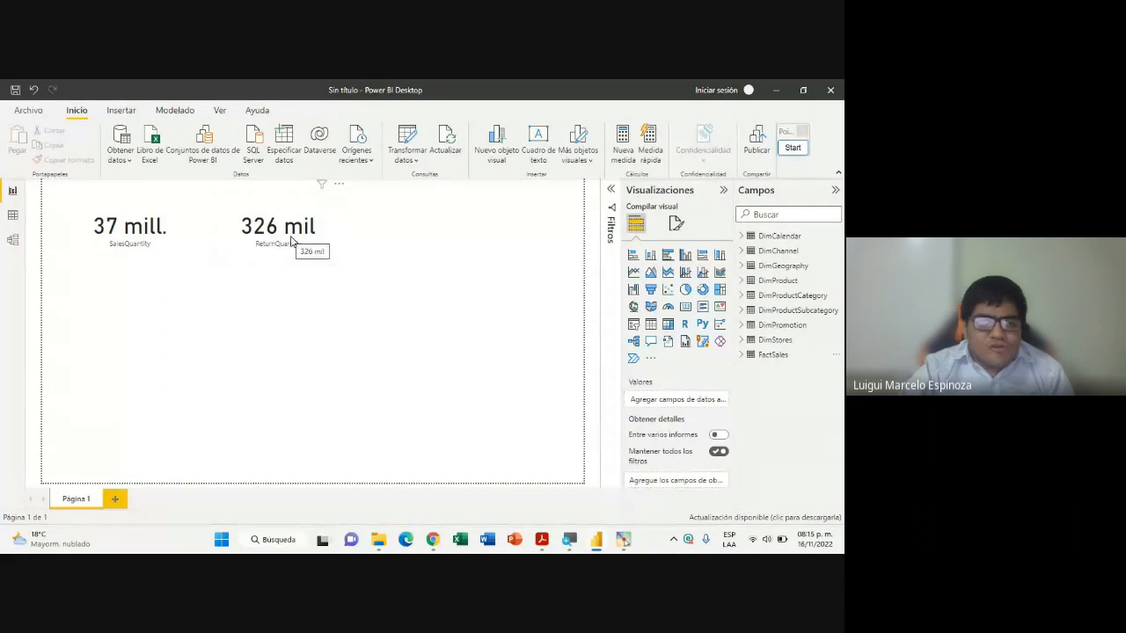
drag(315, 243, 351, 246)
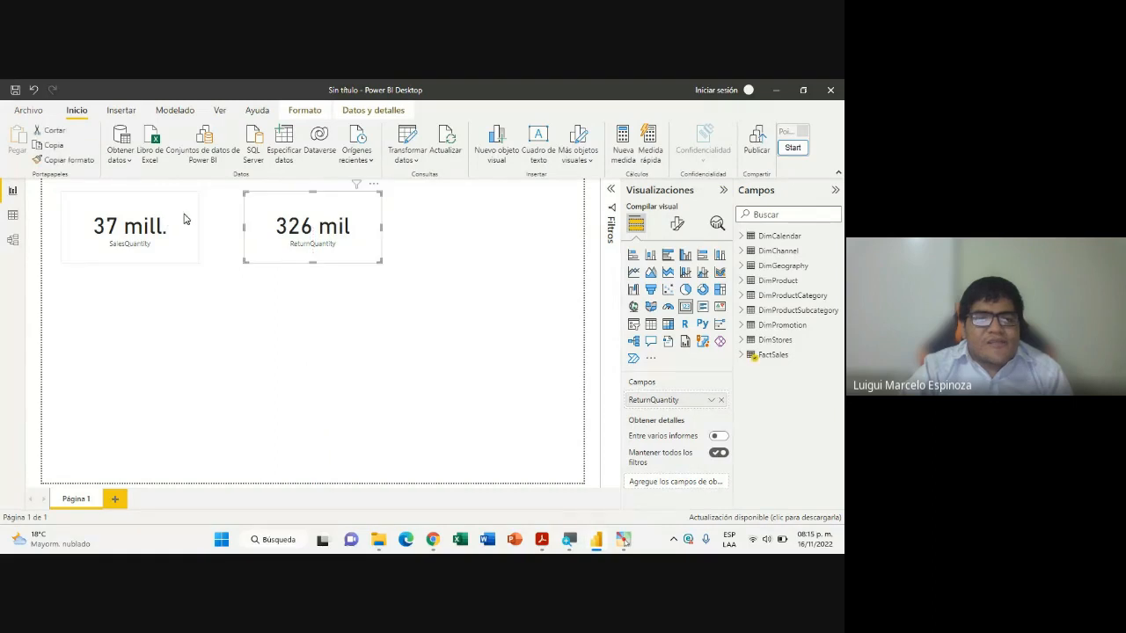
drag(187, 219, 190, 220)
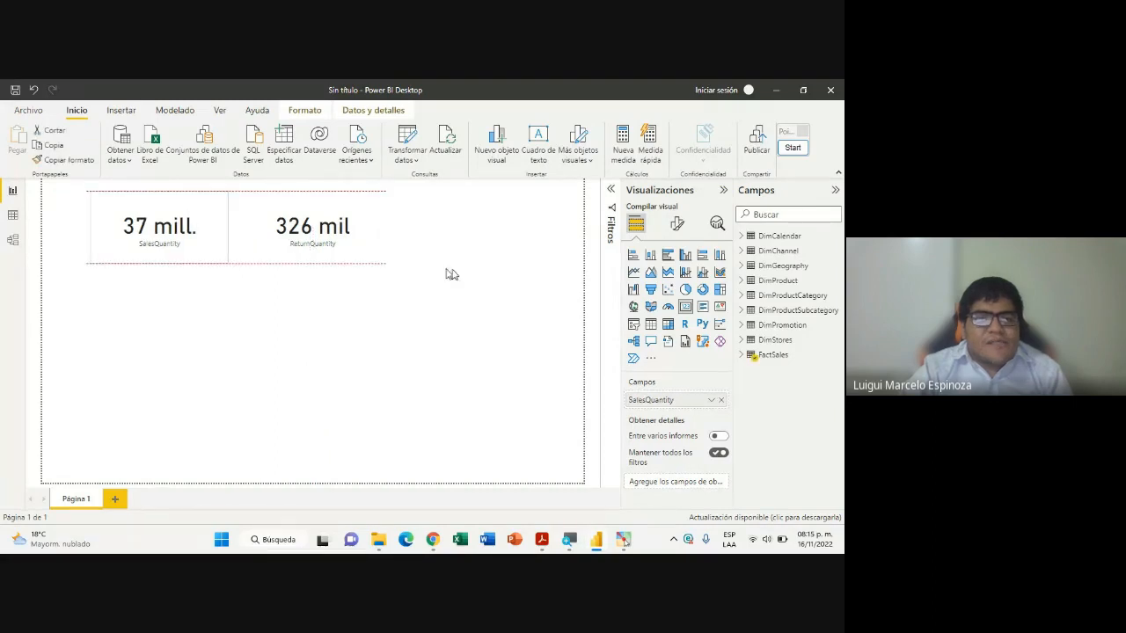
click(458, 275)
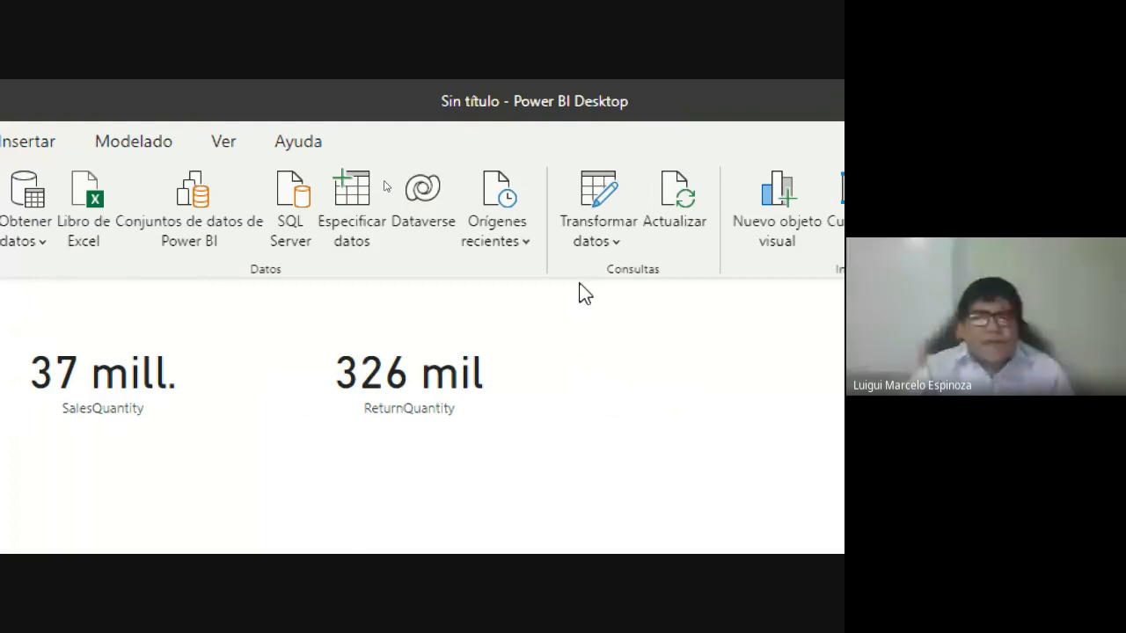
Create a blank manually entered table named Funciones DAX and load it into the model
click(354, 207)
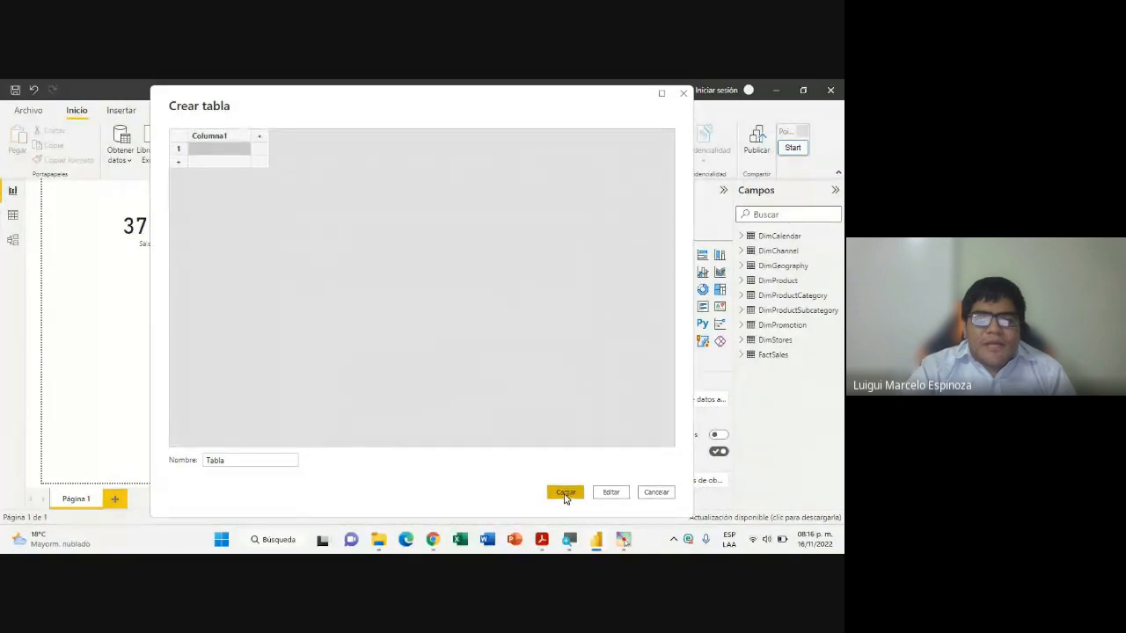
drag(259, 459, 181, 464)
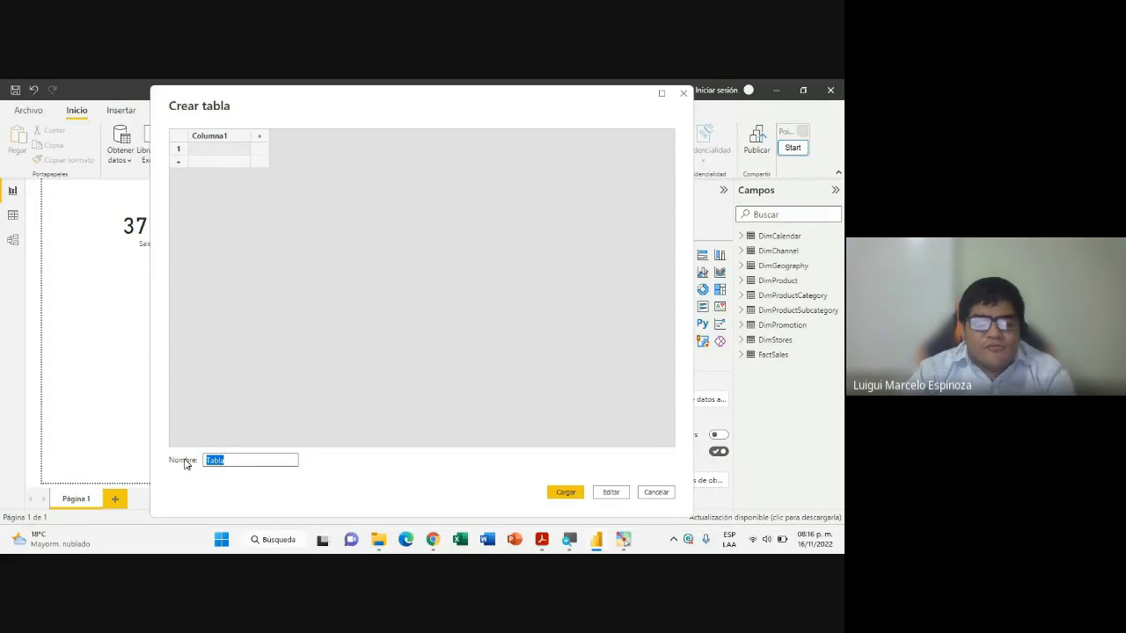
text(Fu)
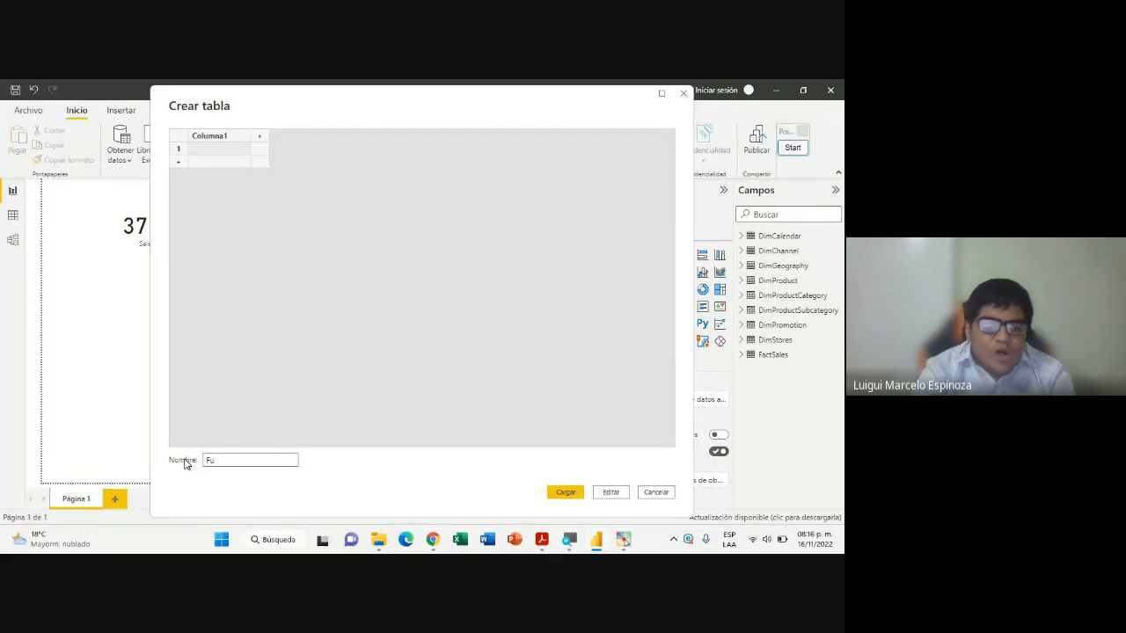
text(nciones DAX)
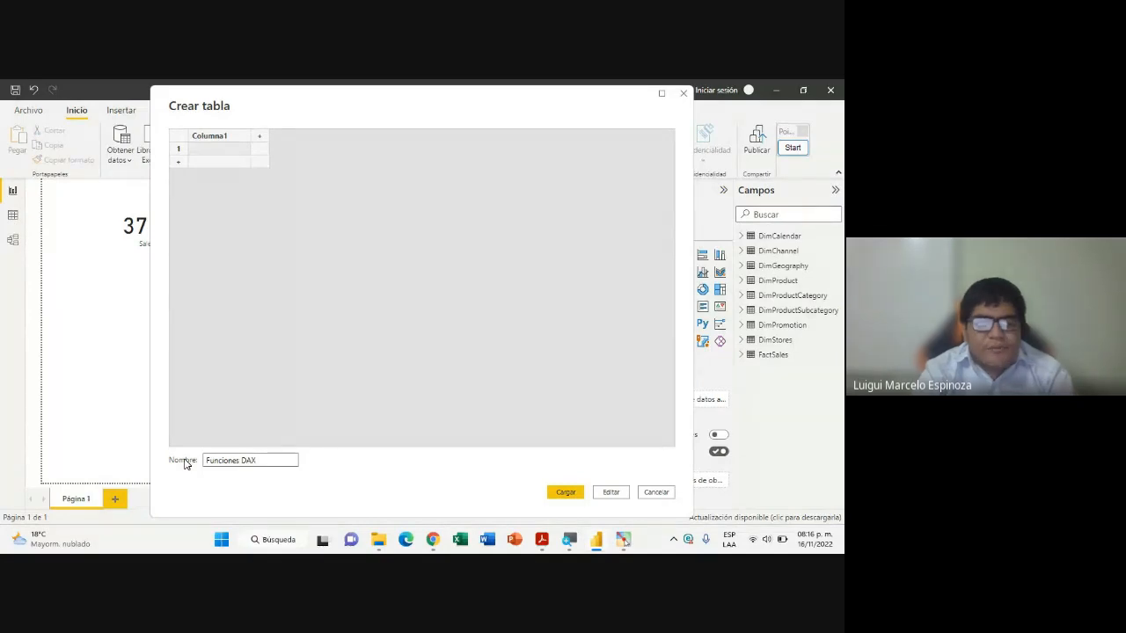
click(561, 492)
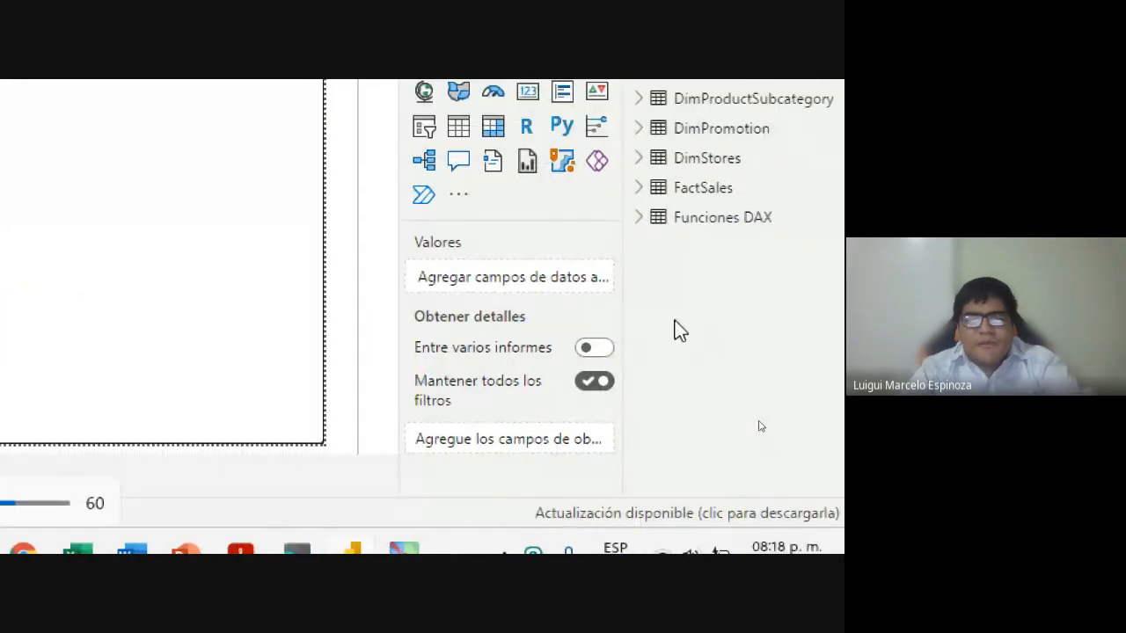
Raise the computer's sound volume
key(XF86AudioRaiseVolume)
key(XF86AudioRaiseVolume)
key(XF86AudioRaiseVolume)
key(XF86AudioRaiseVolume)
key(XF86AudioRaiseVolume)
key(XF86AudioRaiseVolume)
key(XF86AudioRaiseVolume)
key(XF86AudioRaiseVolume)
key(XF86AudioRaiseVolume)
key(XF86AudioRaiseVolume)
key(XF86AudioRaiseVolume)
key(XF86AudioRaiseVolume)
key(XF86AudioRaiseVolume)
key(XF86AudioRaiseVolume)
key(XF86AudioRaiseVolume)
key(XF86AudioRaiseVolume)
key(XF86AudioRaiseVolume)
key(XF86AudioRaiseVolume)
key(XF86AudioRaiseVolume)
key(XF86AudioRaiseVolume)
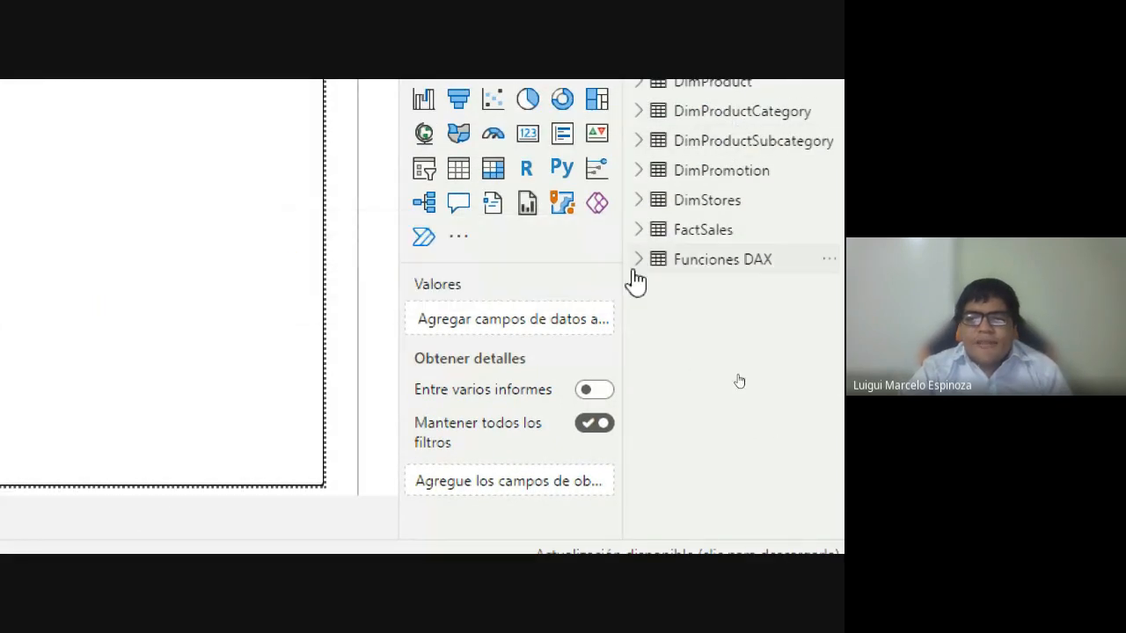
Add a new measure to the Funciones DAX table and place the text cursor after the equals sign in its formula
click(639, 264)
click(639, 262)
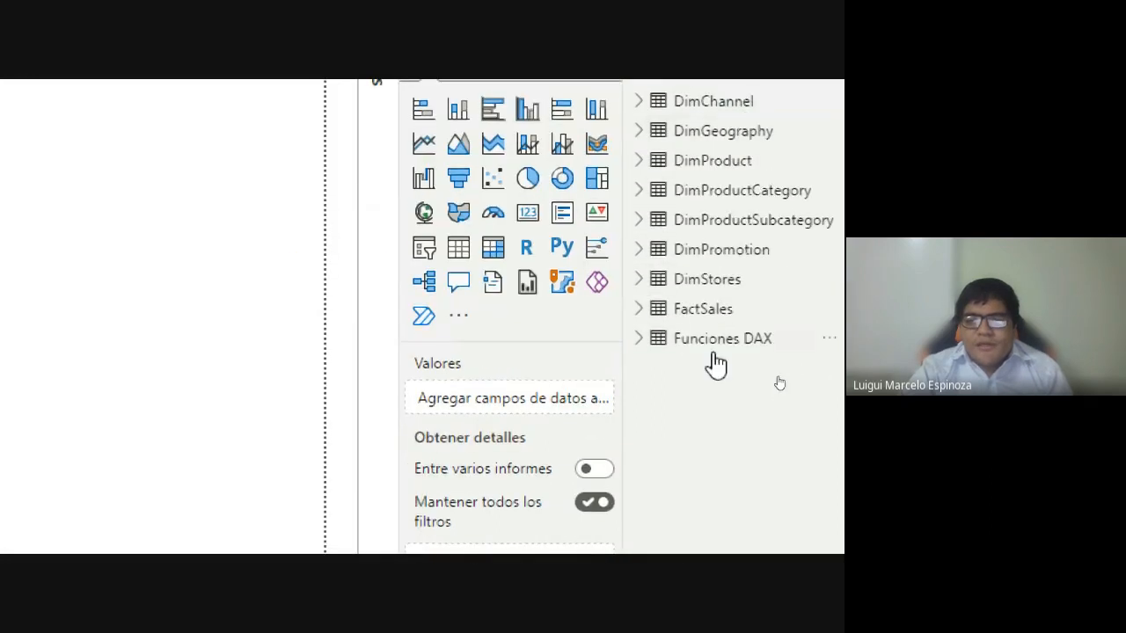
mouse_move(768, 343)
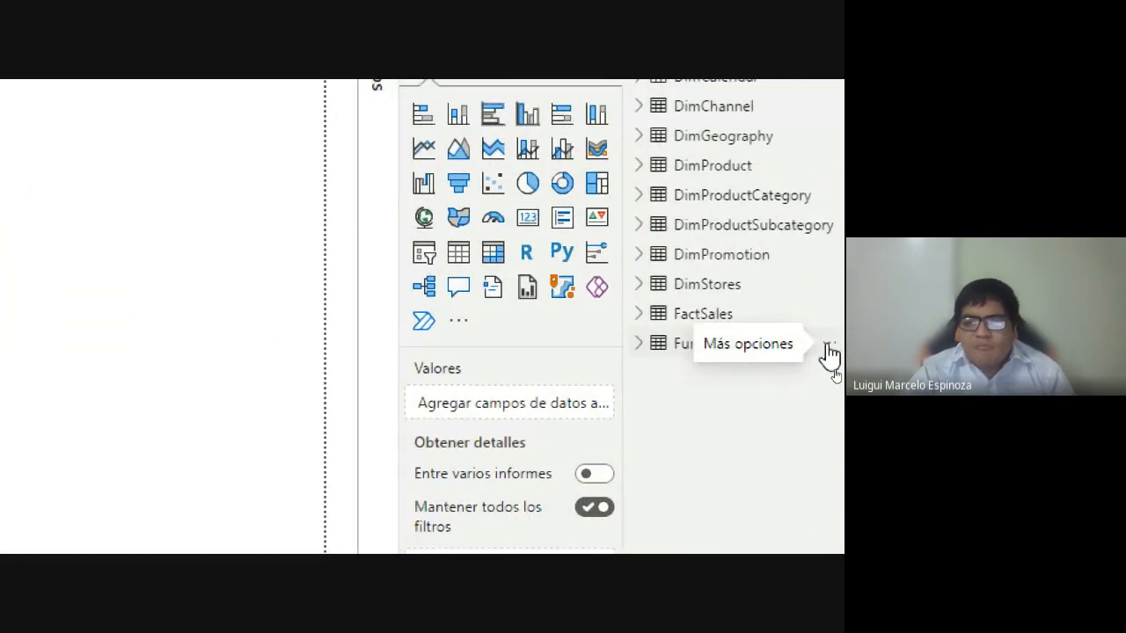
click(828, 346)
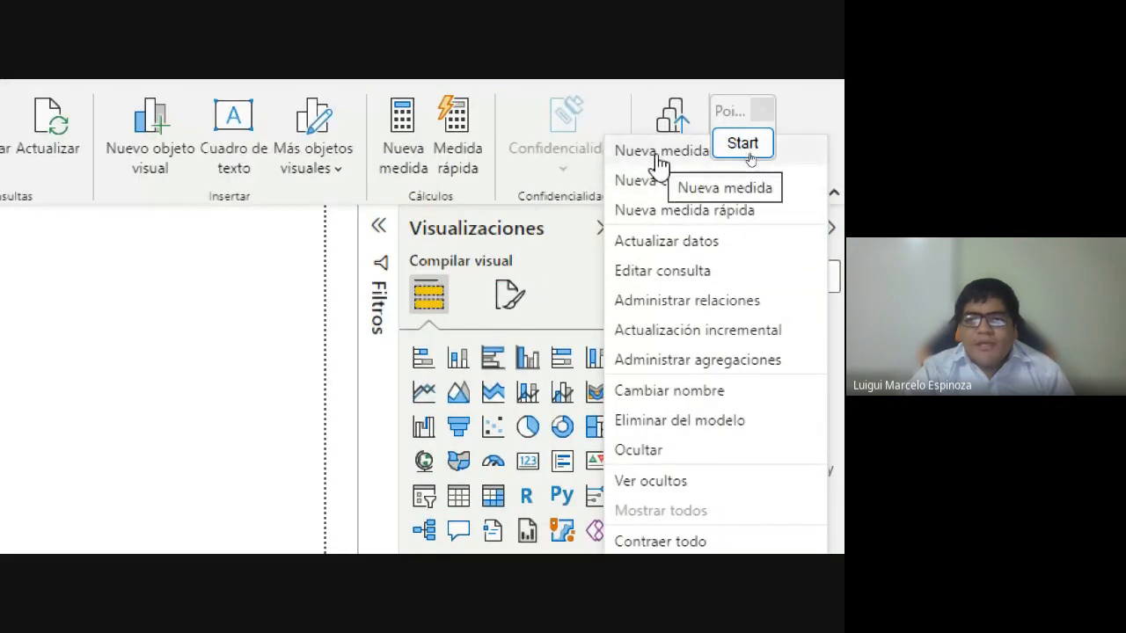
click(660, 155)
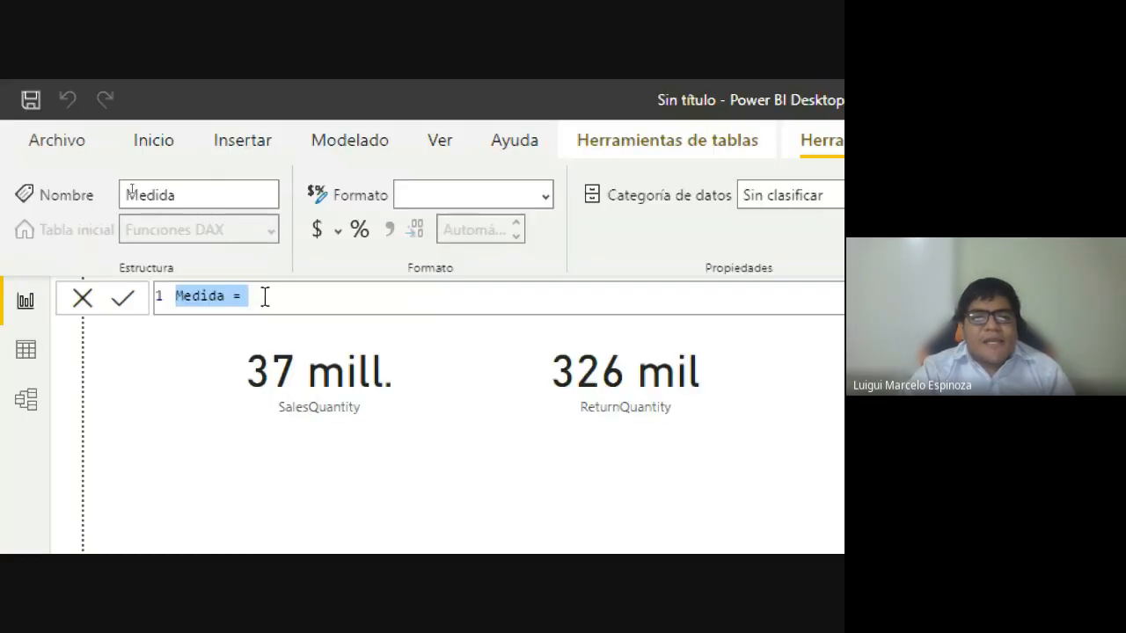
click(264, 296)
double_click(226, 296)
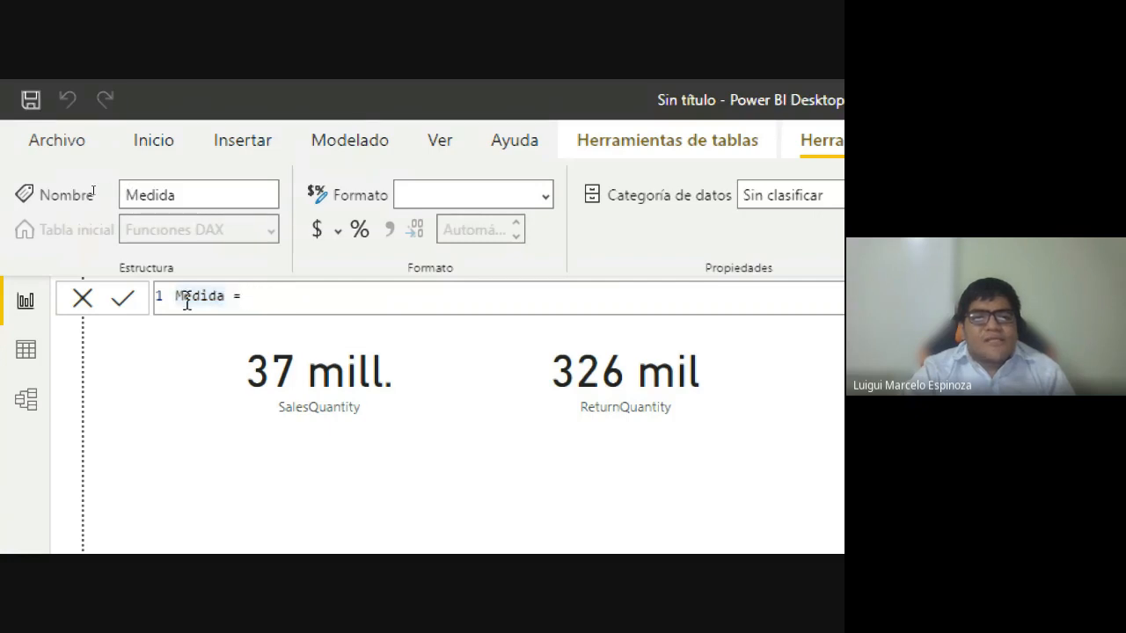
drag(264, 296, 151, 304)
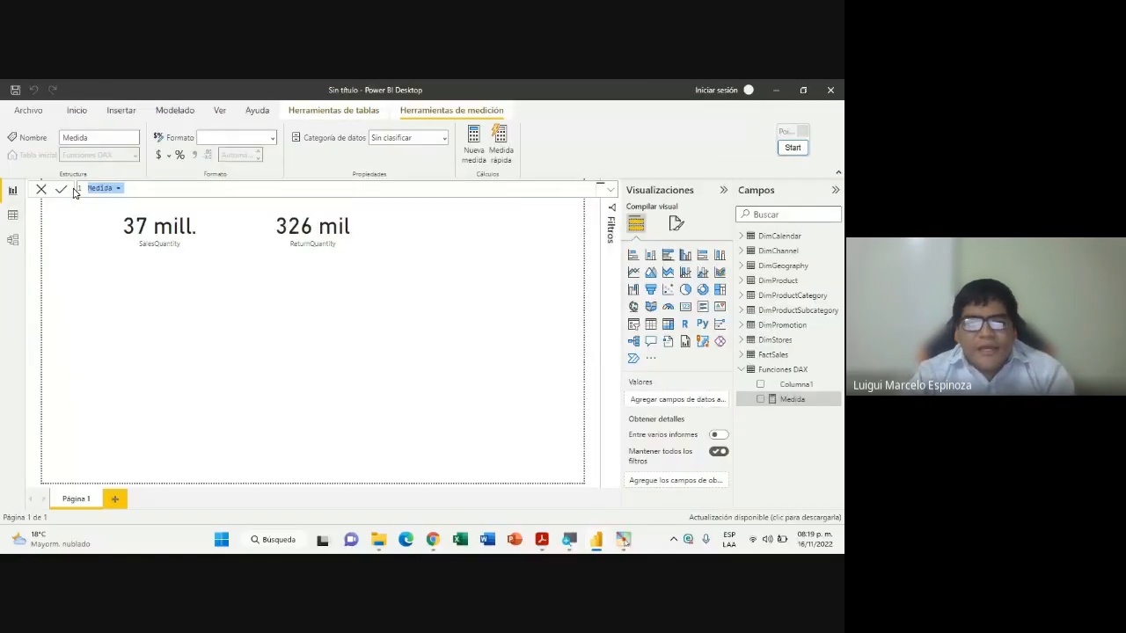
click(134, 193)
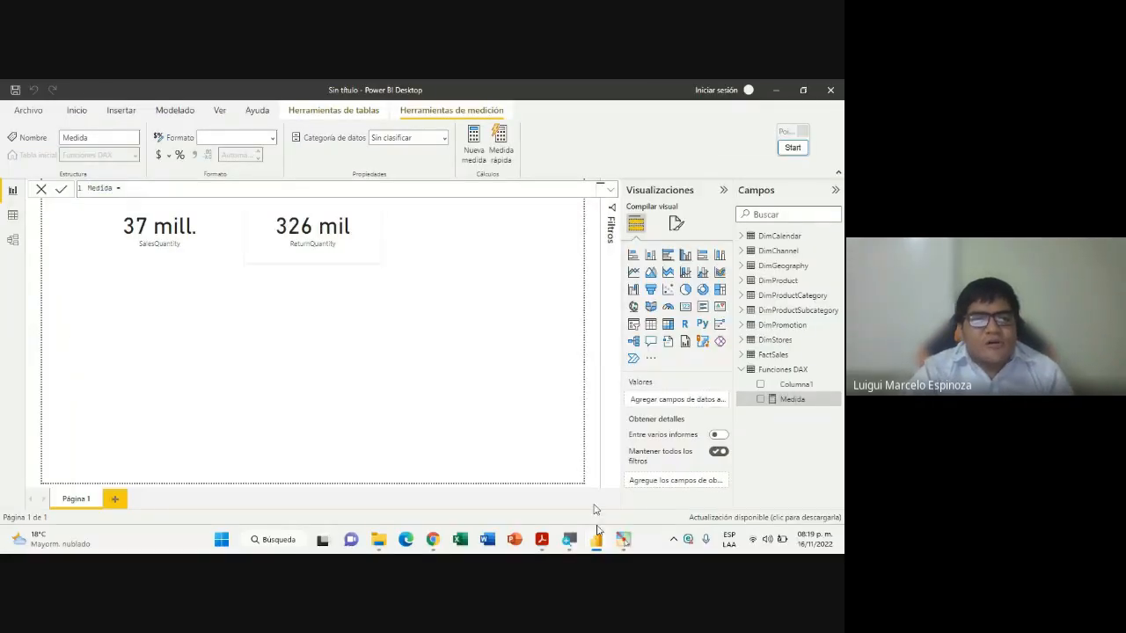
Switch to the session PDF in Adobe Acrobat Reader and review the new-line shortcuts on the Buenas prácticas con DAX page
click(544, 542)
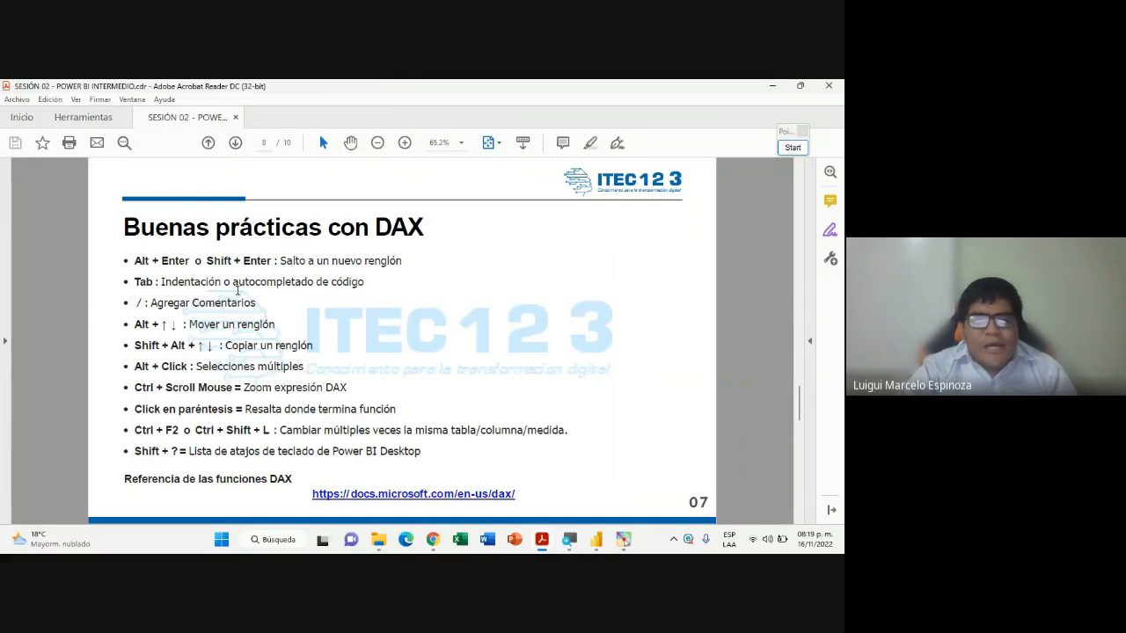
drag(126, 228, 456, 230)
click(167, 232)
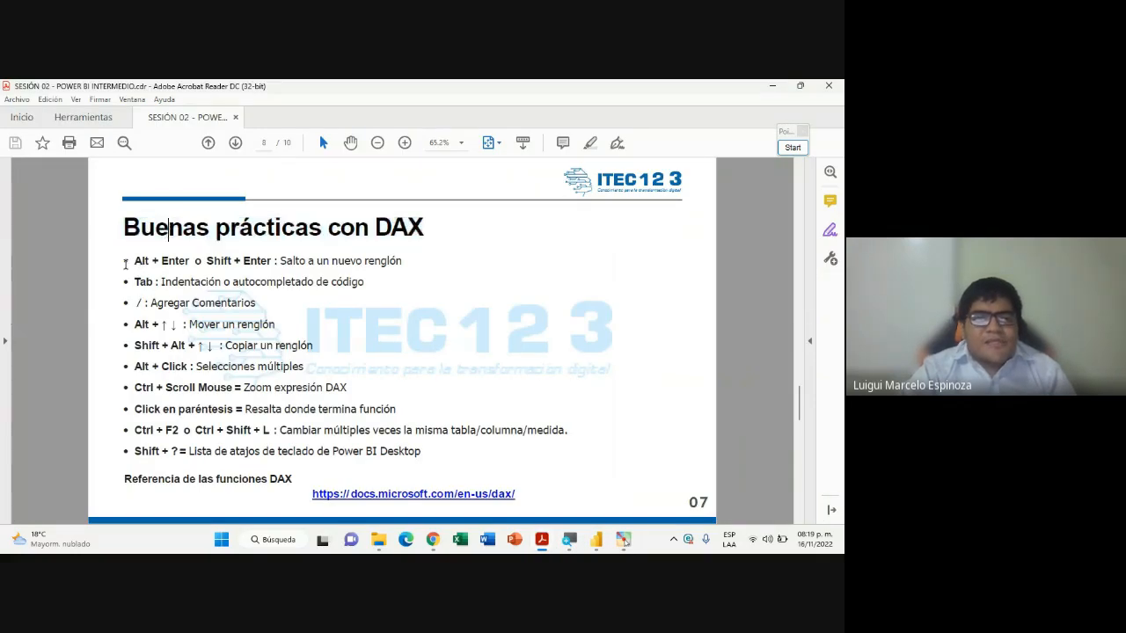
drag(126, 263, 415, 264)
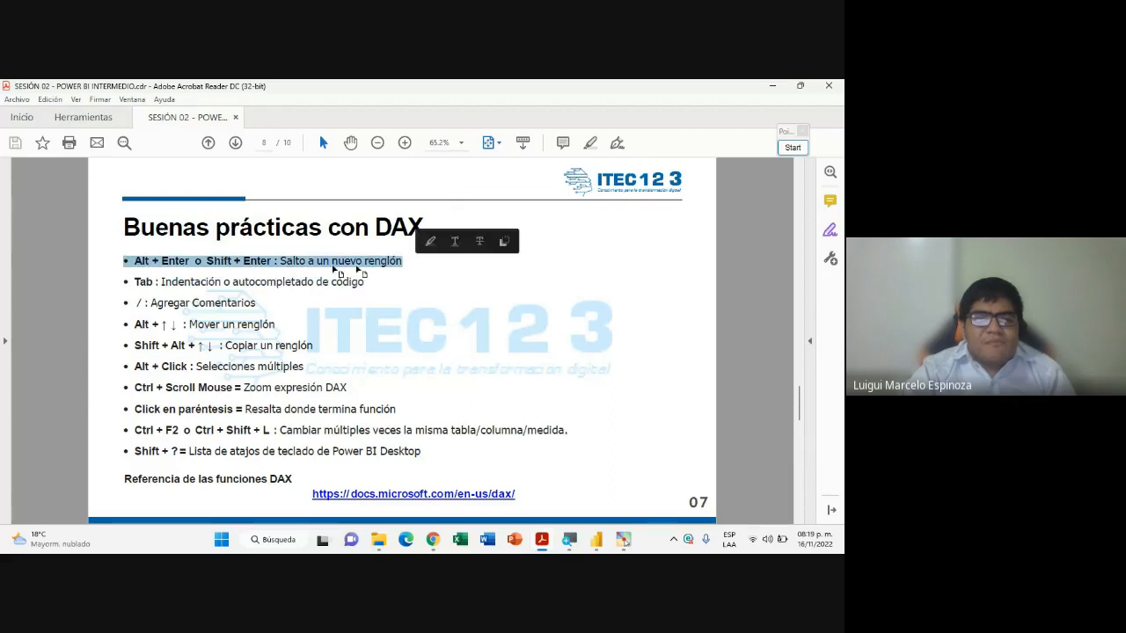
click(221, 270)
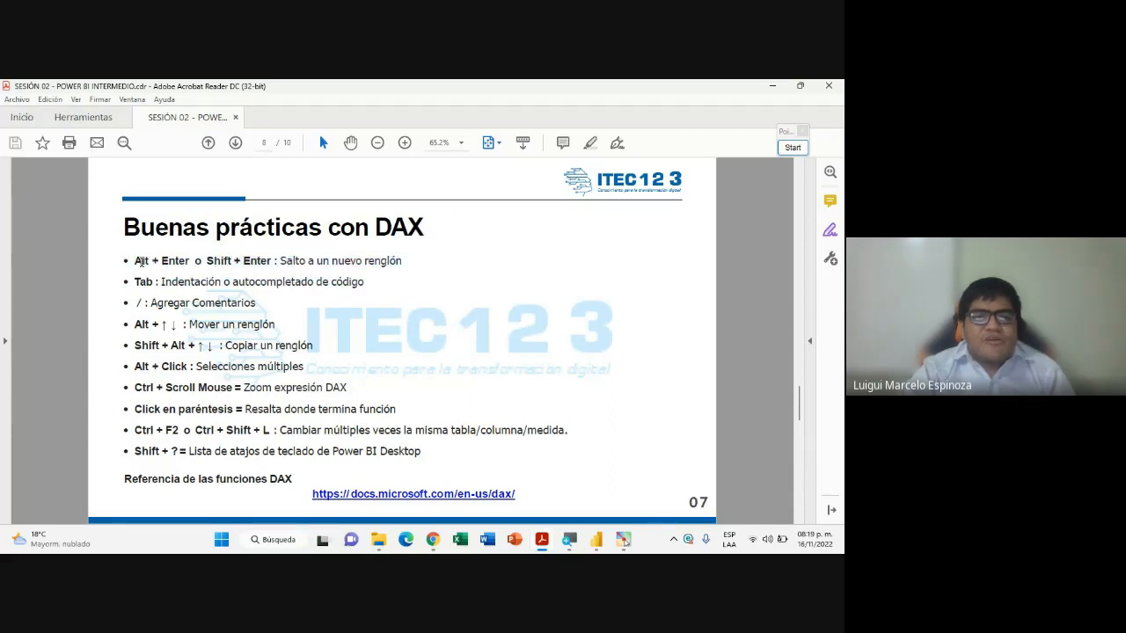
drag(132, 261, 413, 262)
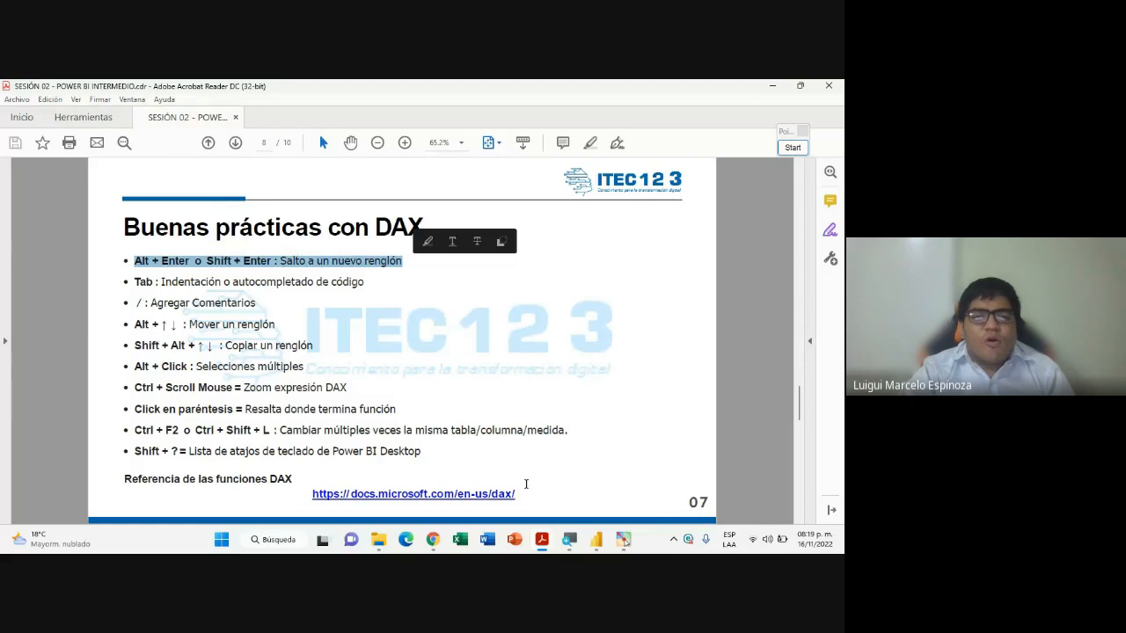
click(596, 539)
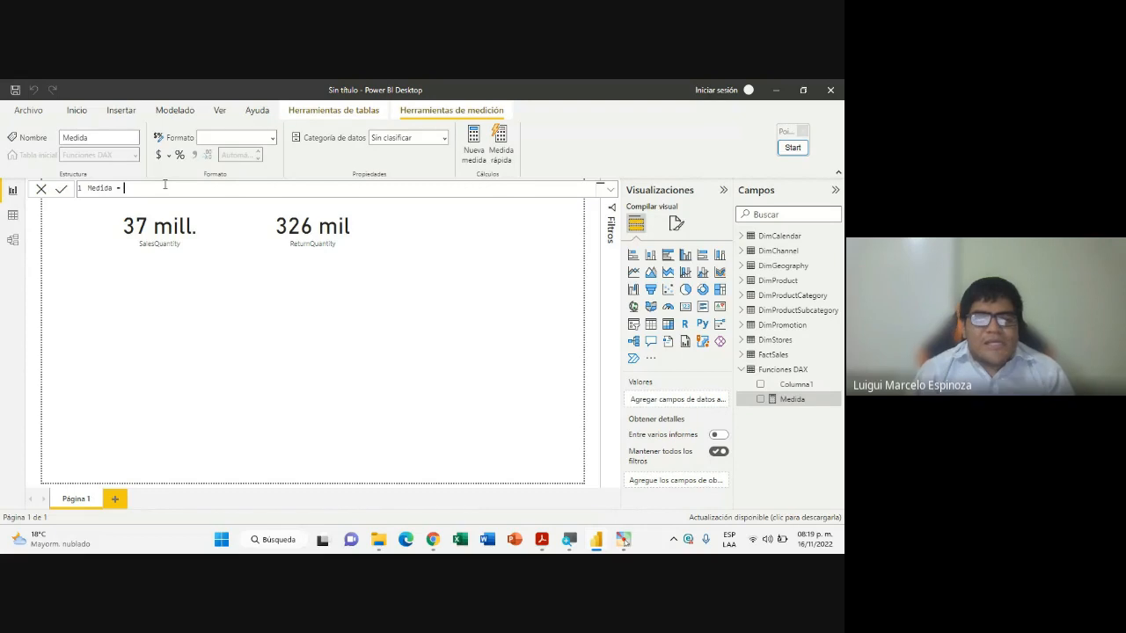
click(540, 539)
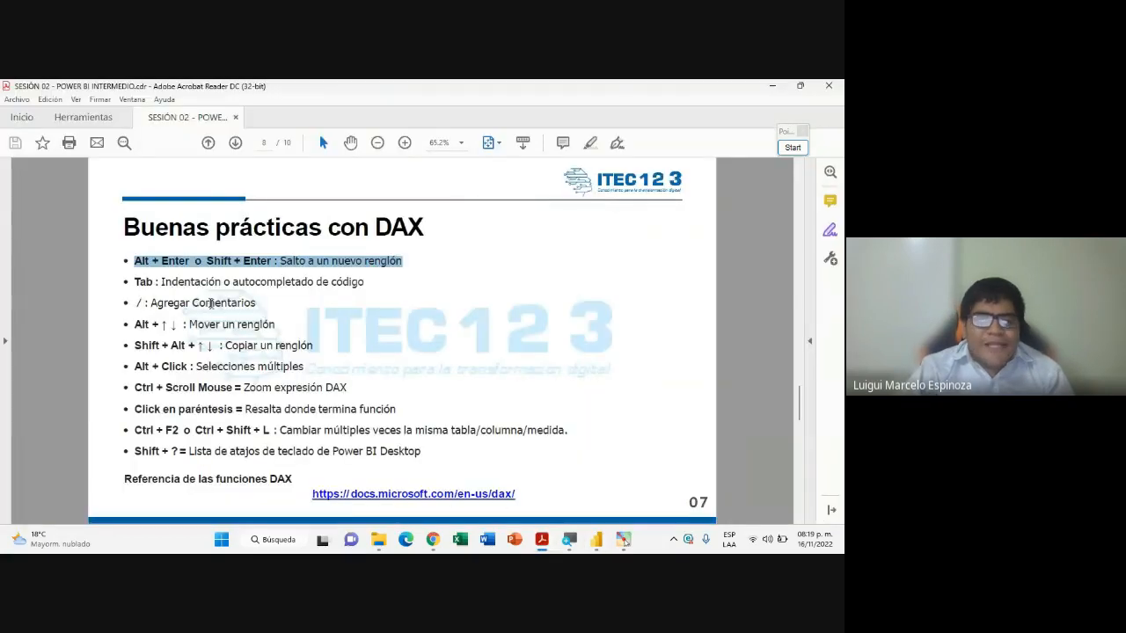
click(138, 262)
drag(136, 260, 414, 264)
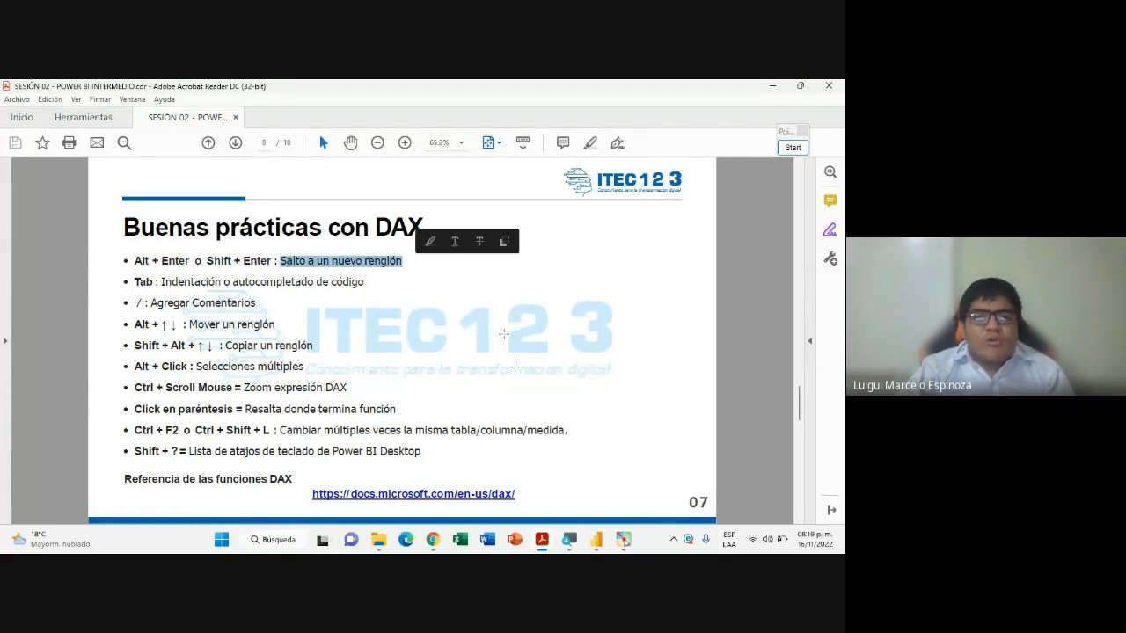
Back in Power BI Desktop, try out several line breaks after "Medida =" in the formula and remove the blank lines again
click(596, 539)
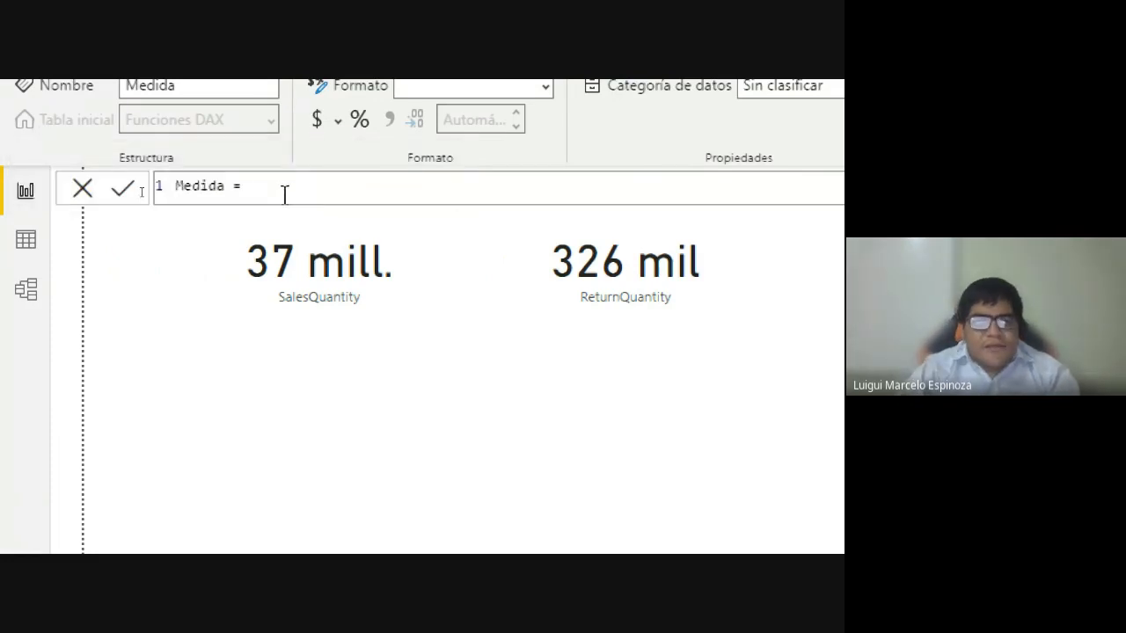
key(shift+Return)
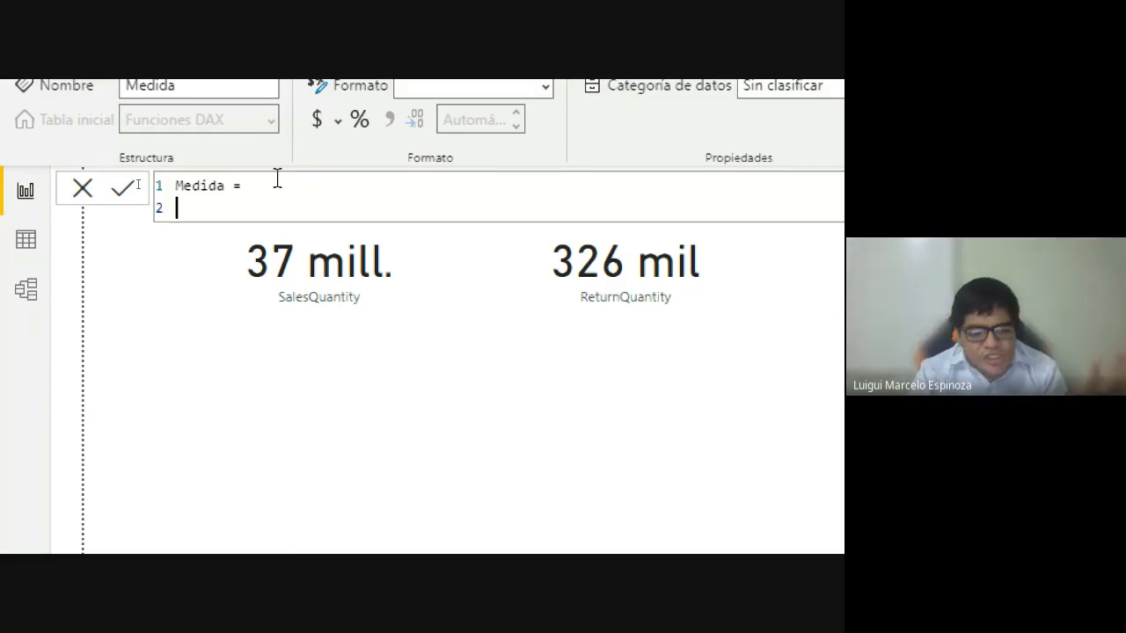
key(shift+Return)
key(shift+Return)
key(shift+Return)
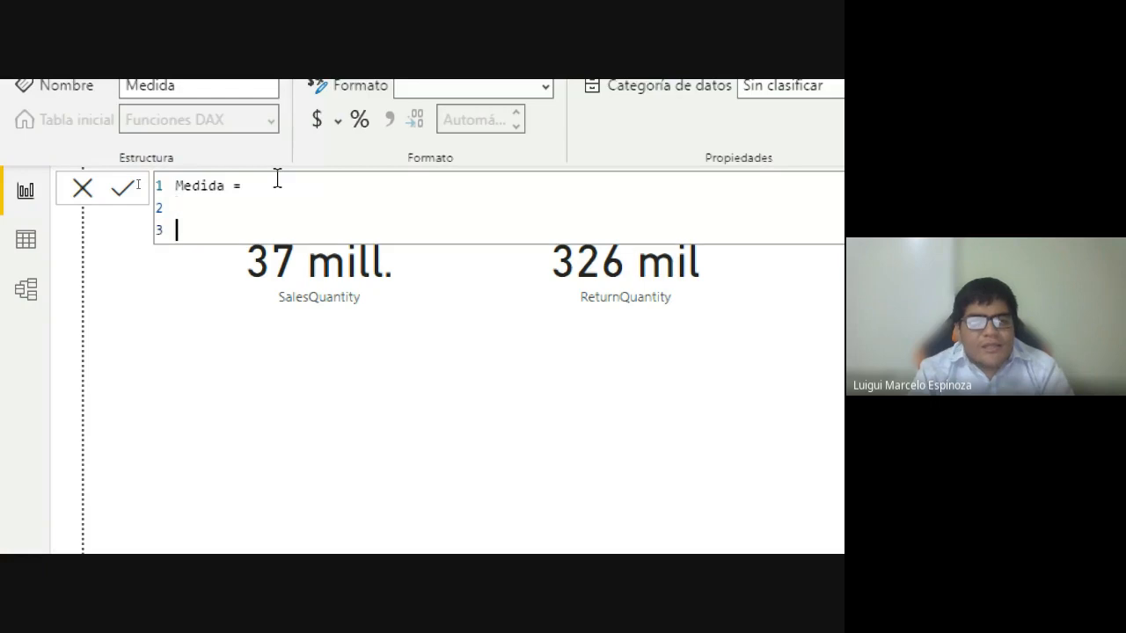
key(shift+Return)
key(shift+Return)
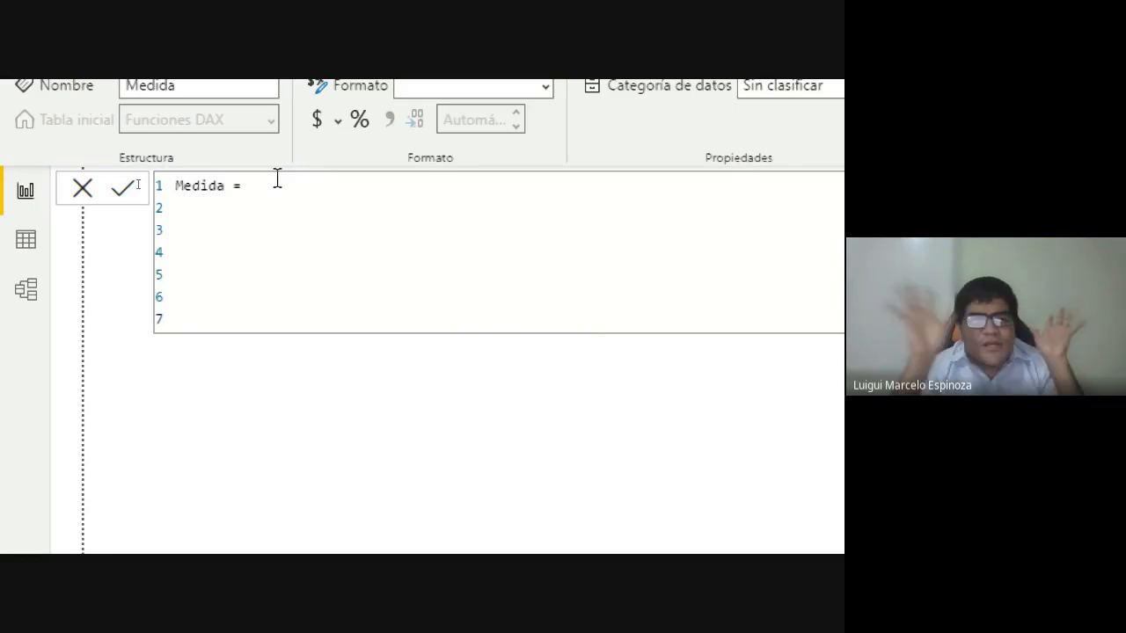
key(BackSpace)
key(BackSpace)
key(BackSpace)
key(BackSpace)
key(BackSpace)
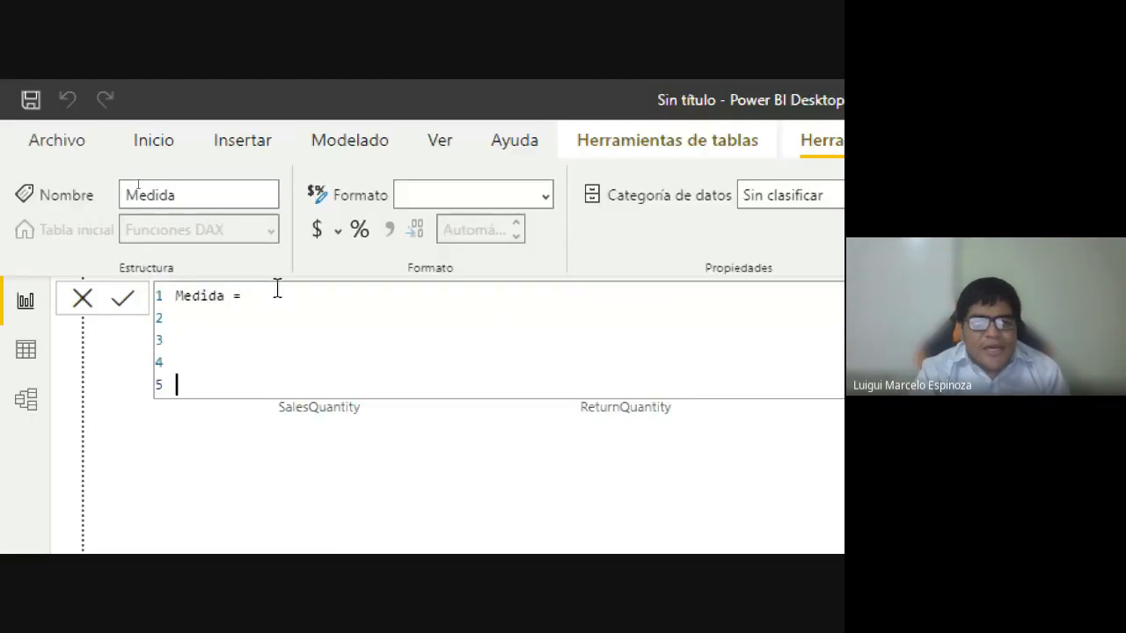
key(BackSpace)
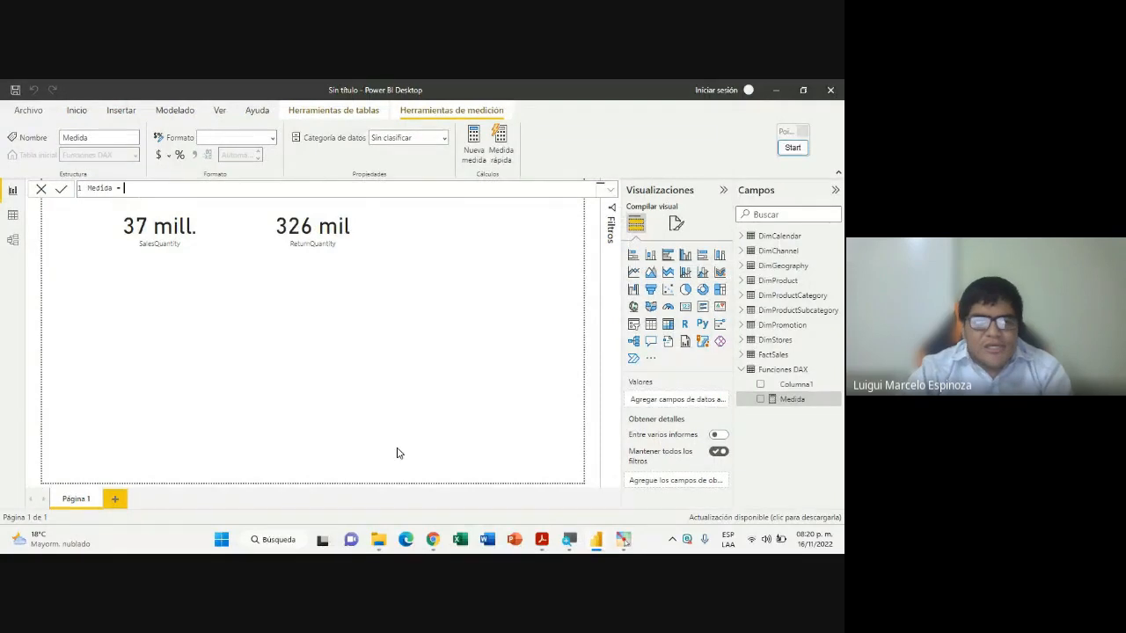
Check the Google Meet call messages, and return to the Buenas prácticas con DAX page of the PDF in Acrobat Reader
click(387, 483)
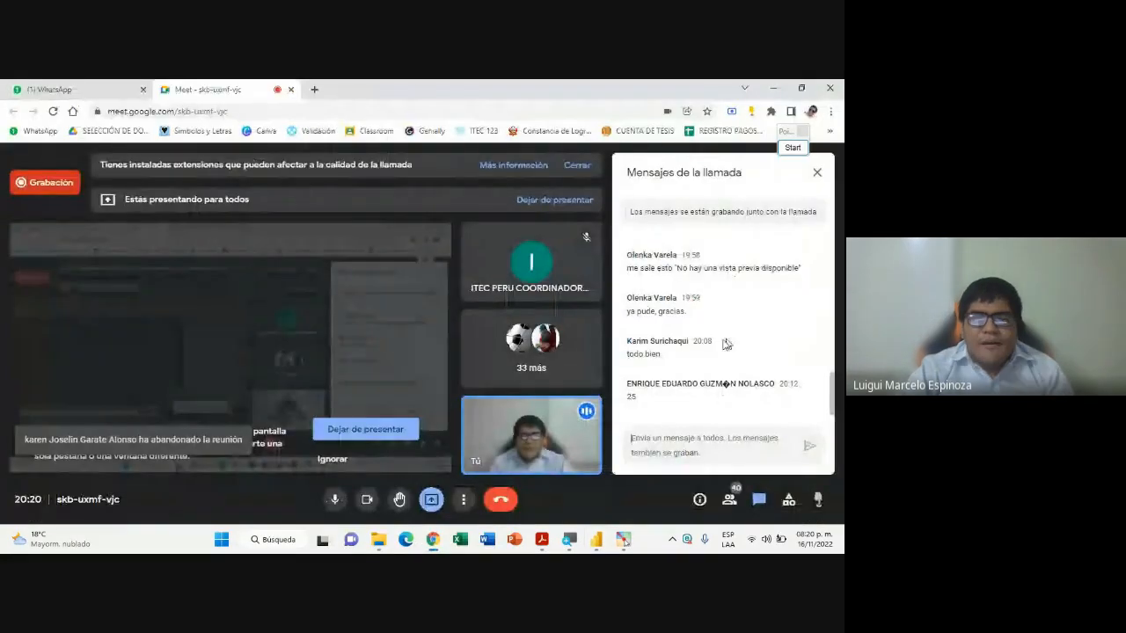
mouse_move(596, 540)
click(594, 466)
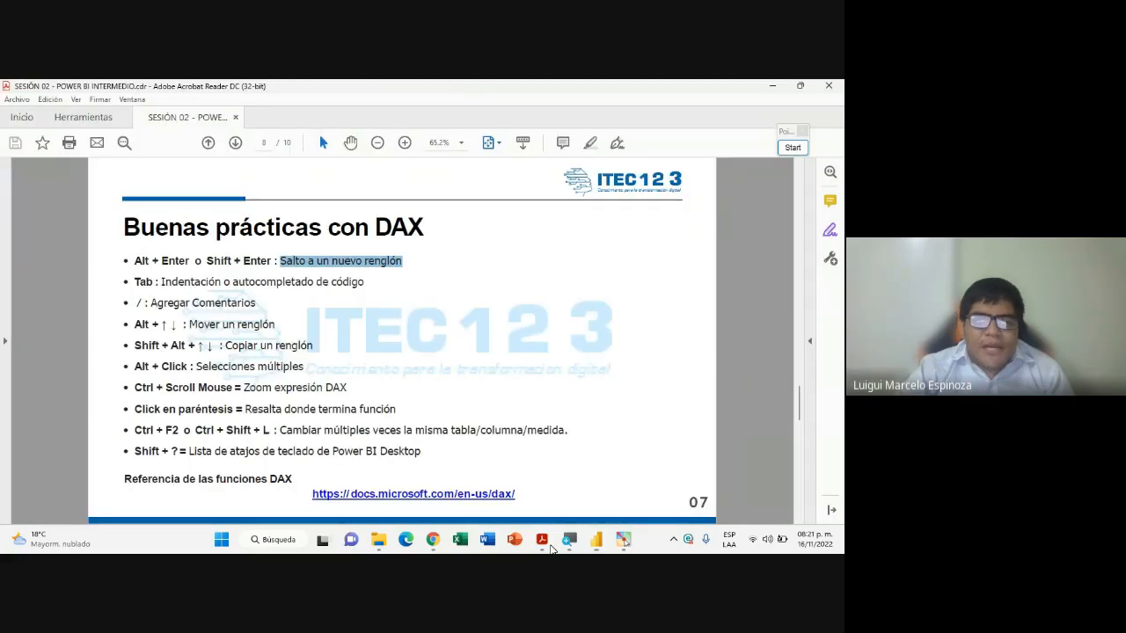
click(544, 541)
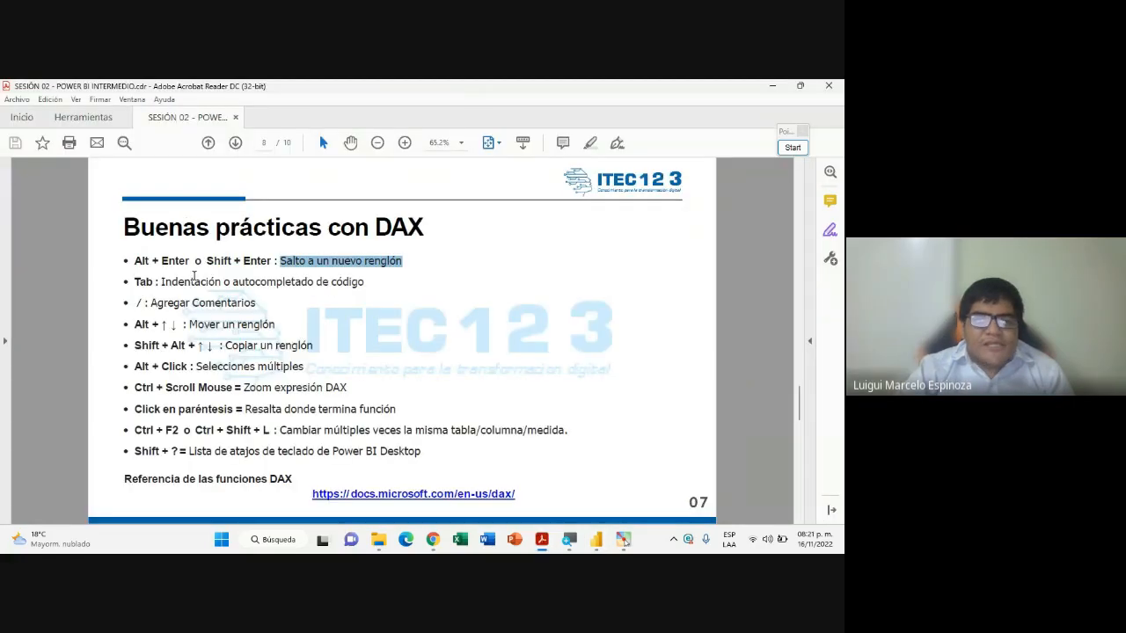
Highlight the whole Alt + Enter o Shift + Enter line on the Buenas prácticas con DAX page
click(264, 262)
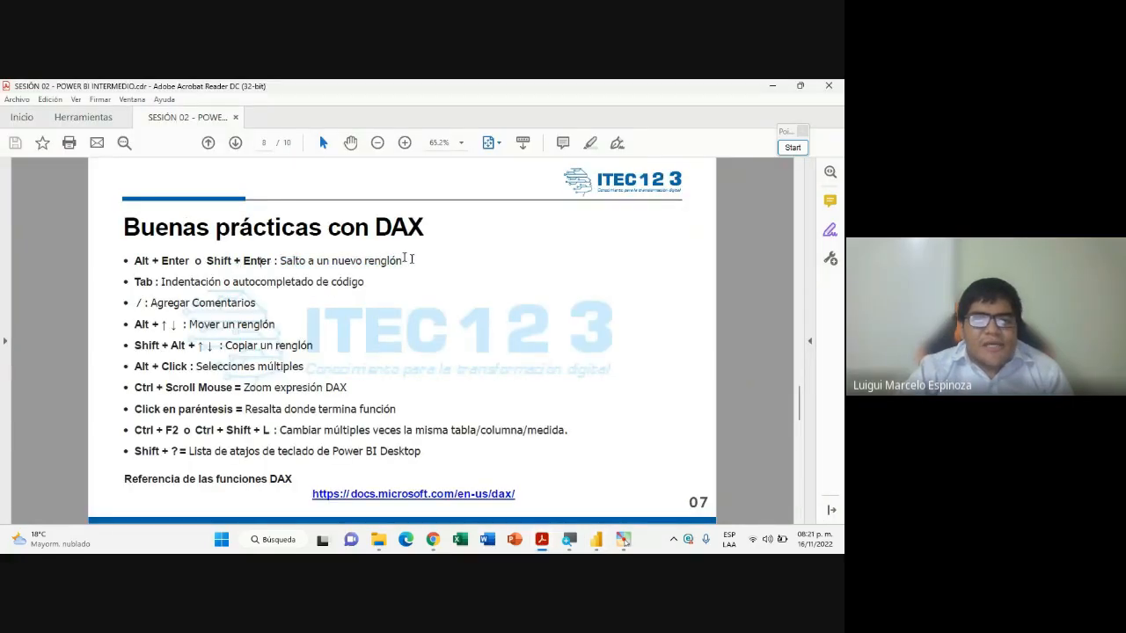
drag(411, 259, 132, 262)
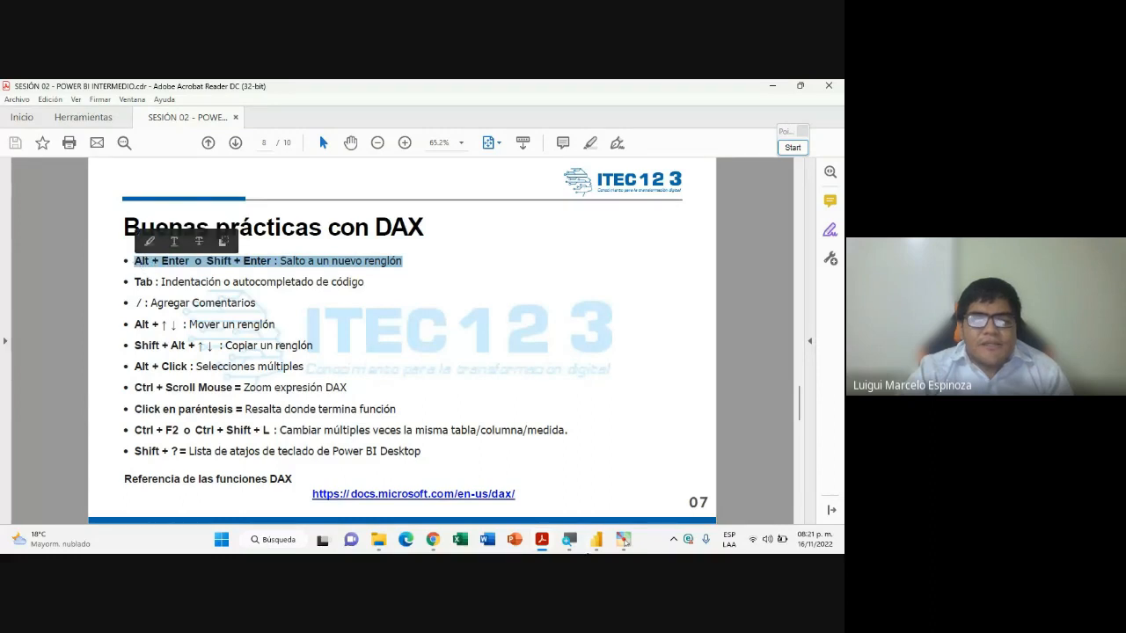
Switch to Power BI Desktop, try three line breaks after "Medida =" in the formula, and remove them again
key(alt+Tab)
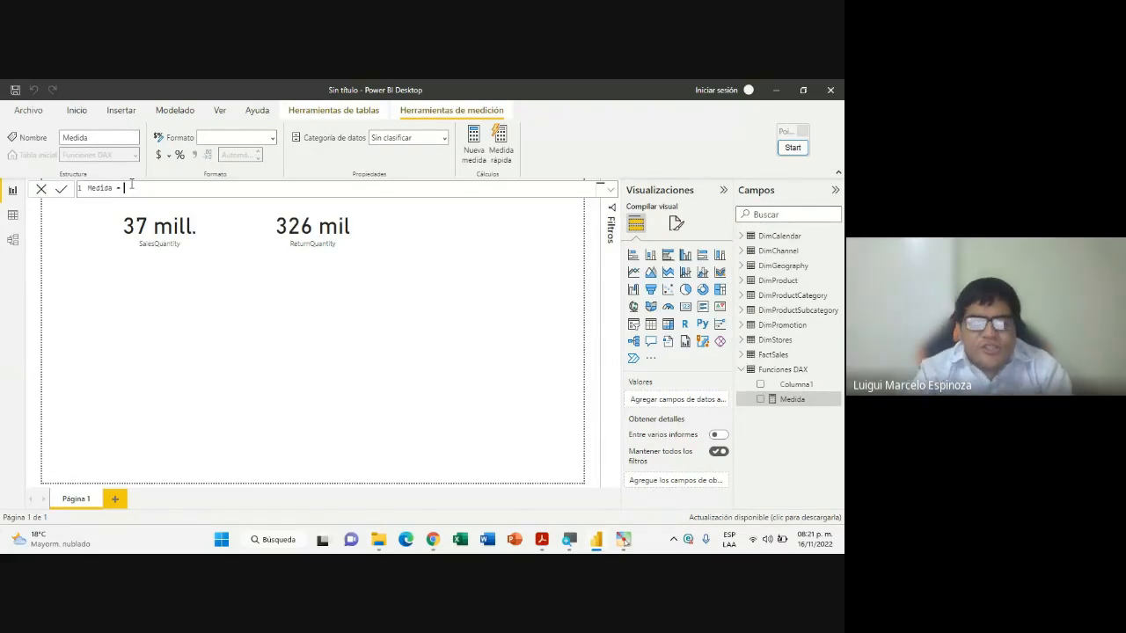
key(shift+Return)
key(shift+Return)
key(shift+Return)
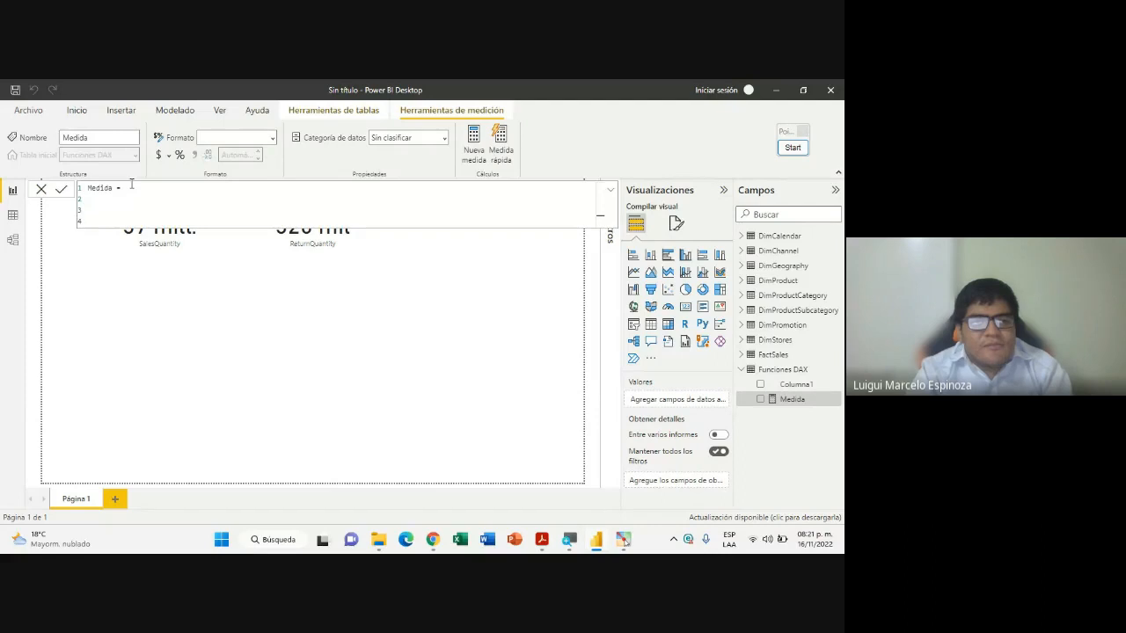
key(BackSpace)
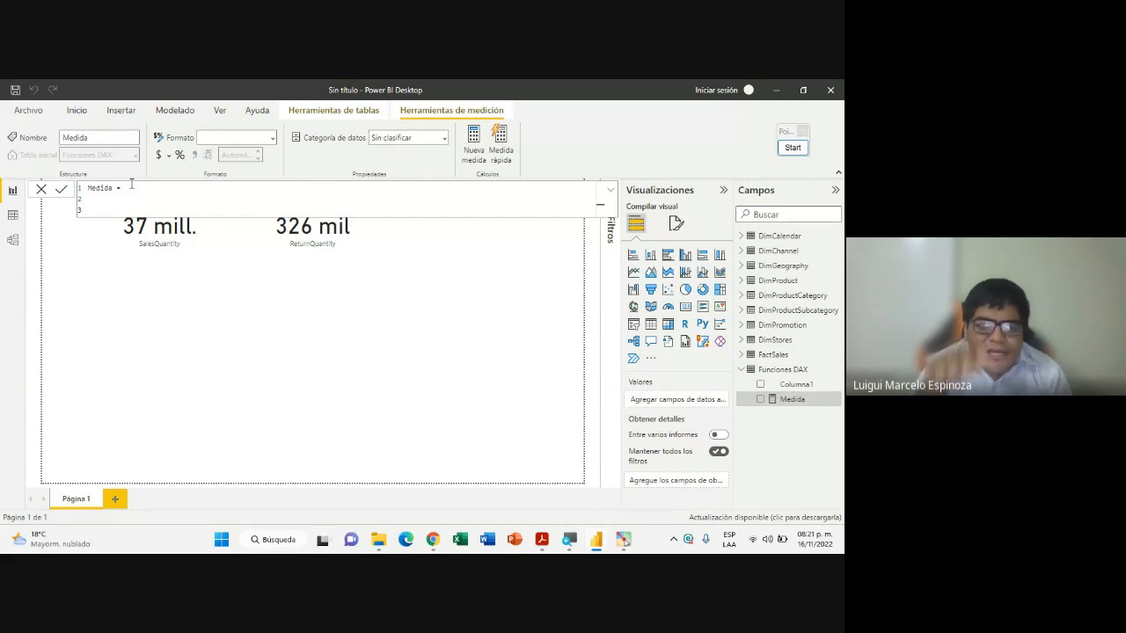
key(BackSpace)
key(BackSpace)
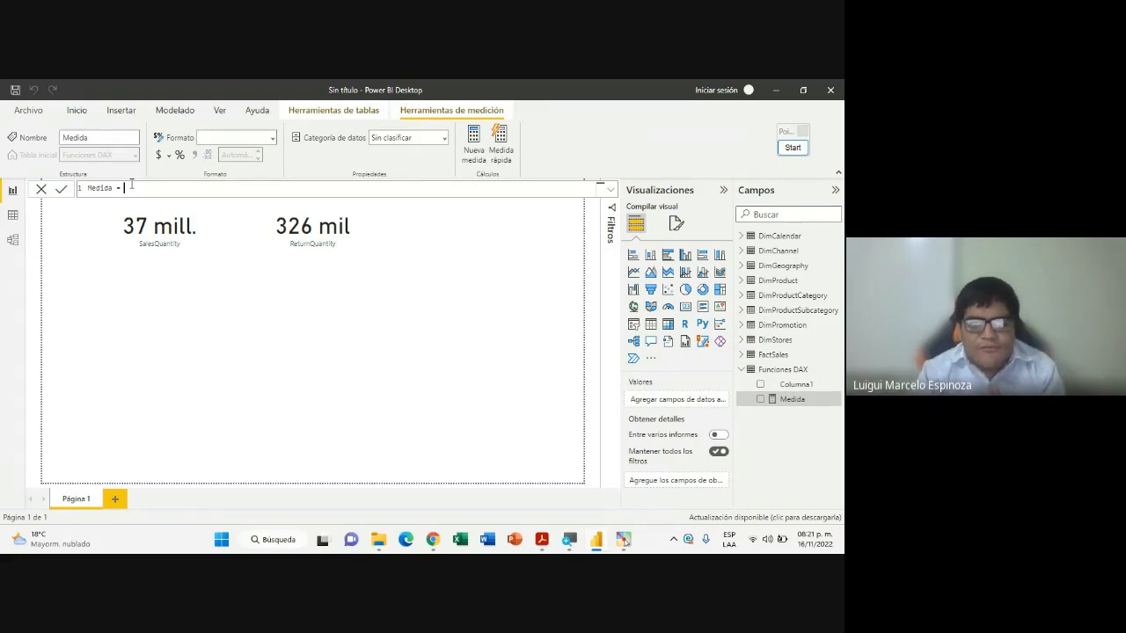
Return to the PDF in Acrobat Reader and highlight the Tab line about indentation and code autocompletion
click(541, 539)
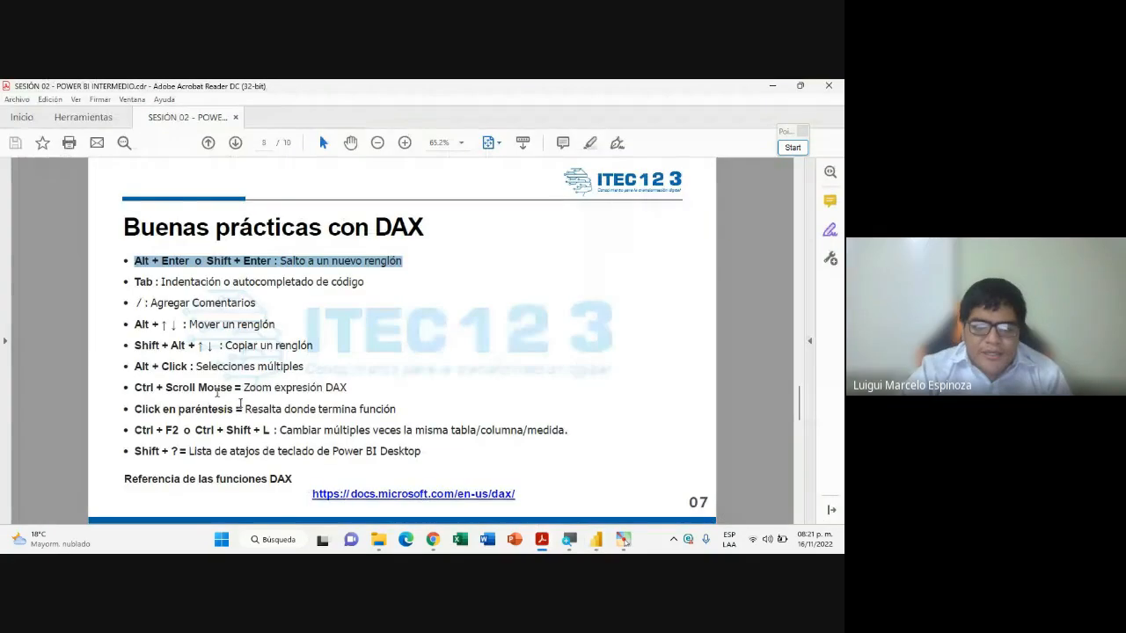
mouse_move(134, 281)
mouse_down()
mouse_move(366, 293)
mouse_move(90, 275)
mouse_move(137, 288)
mouse_up()
click(164, 291)
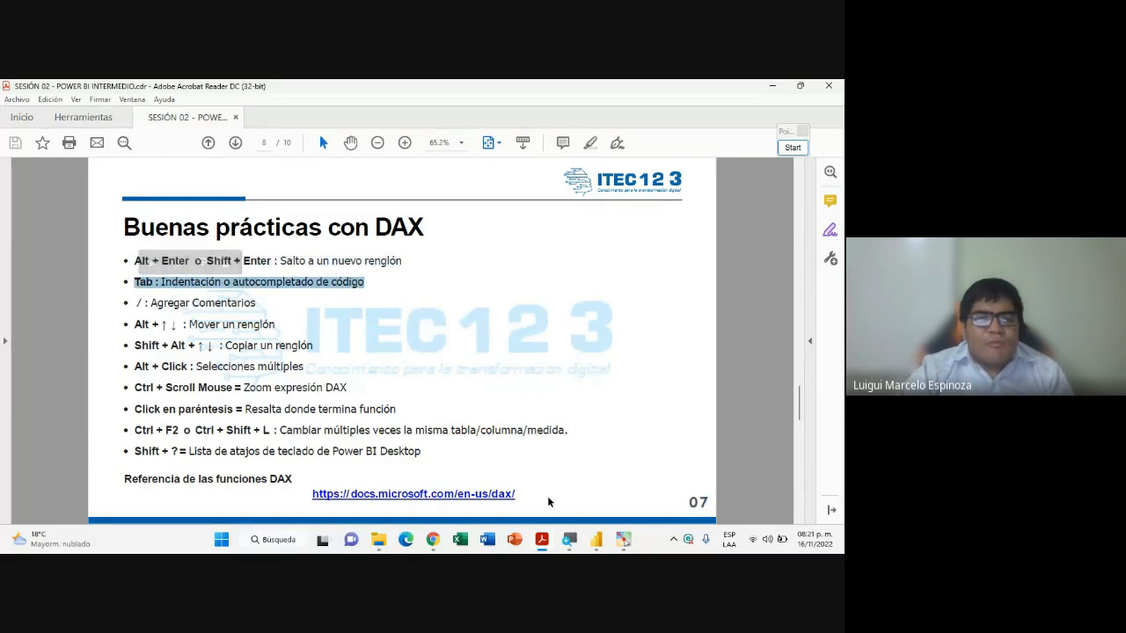
Back in Power BI Desktop, replace the measure name Medida with Cantidad Final in the formula
click(597, 540)
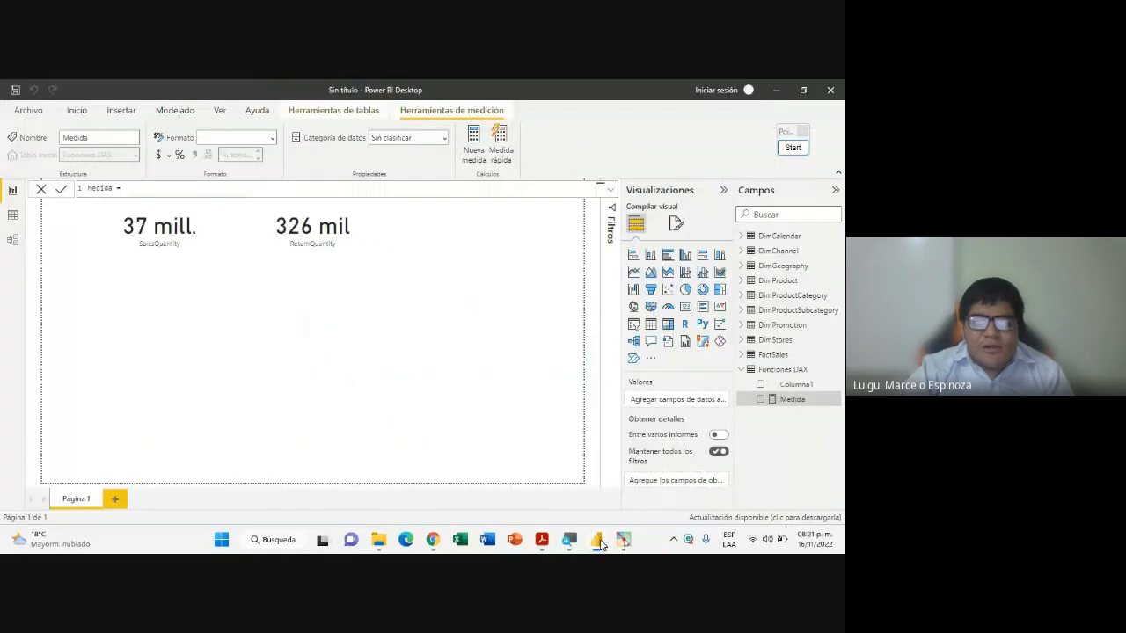
click(117, 187)
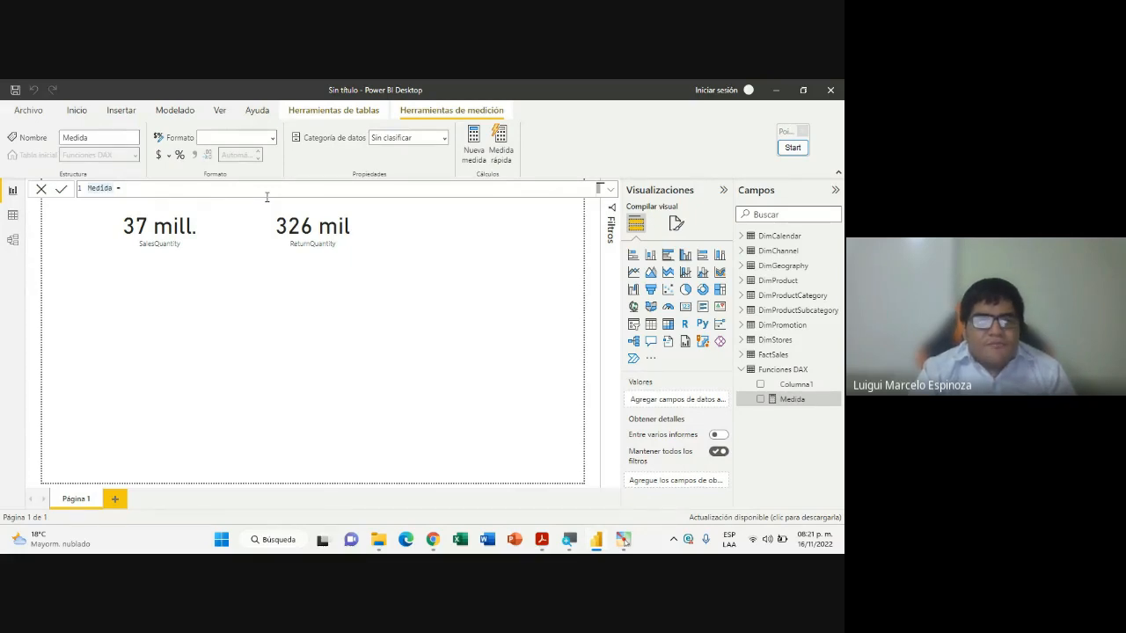
key(BackSpace)
key(BackSpace)
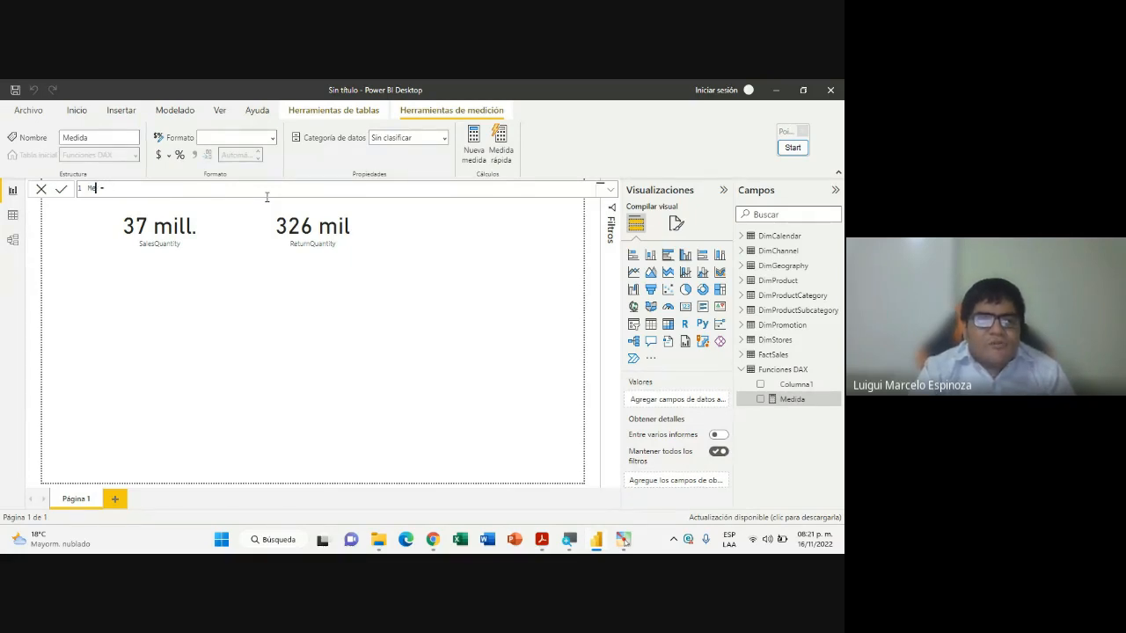
key(BackSpace)
key(BackSpace)
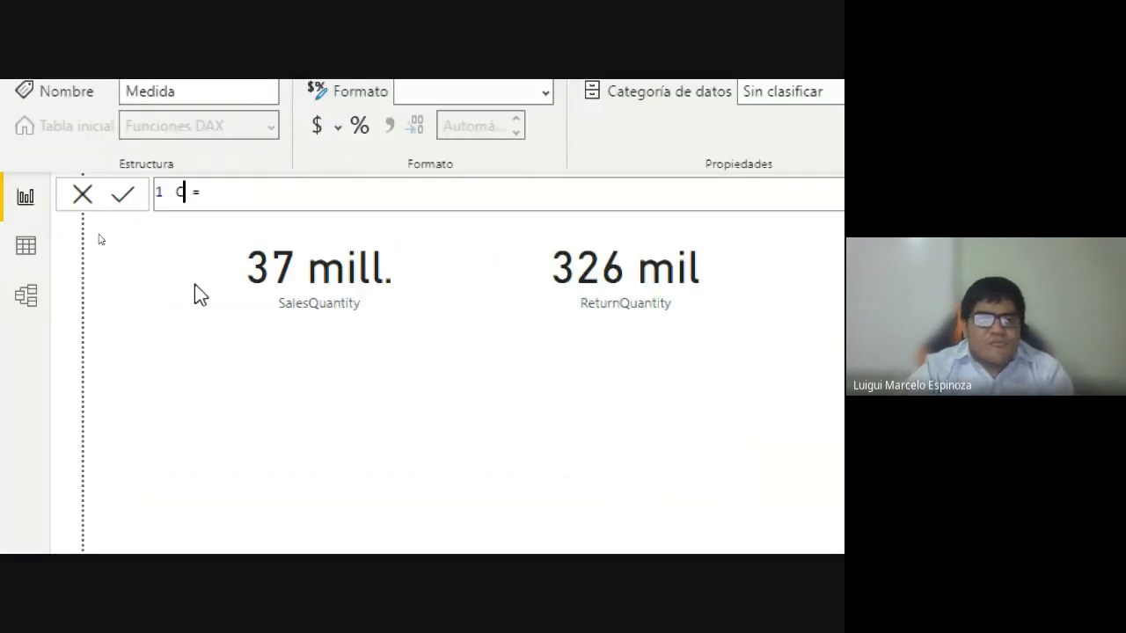
text(antidad )
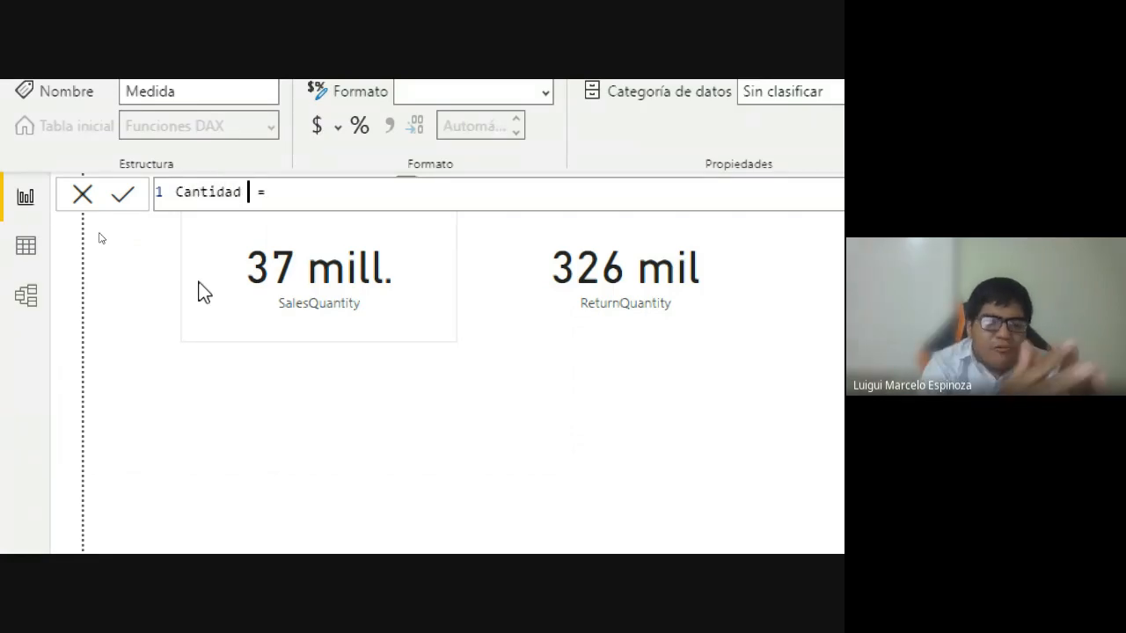
text(Final)
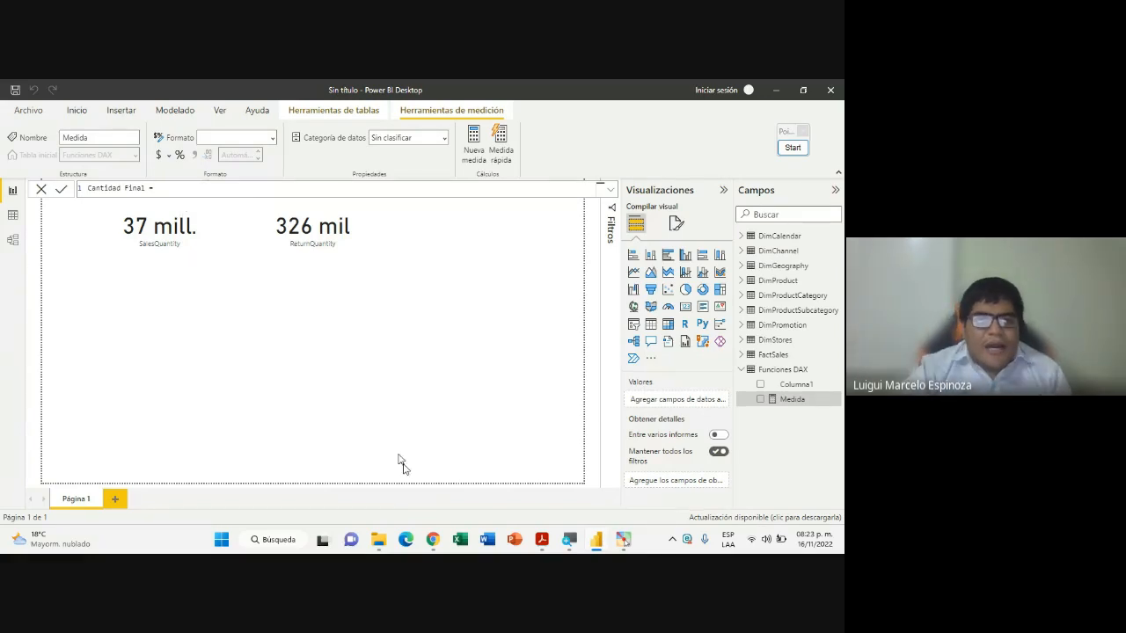
Check the Google Meet call messages for participants' replies several times, returning to Power BI Desktop after each check
mouse_move(432, 540)
click(414, 514)
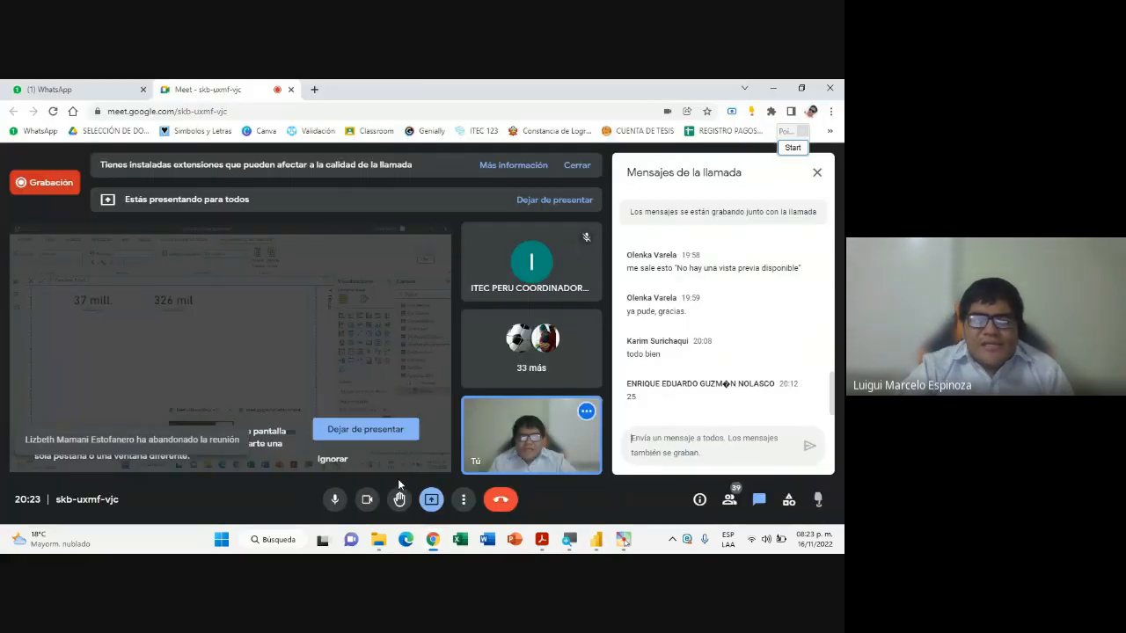
click(594, 543)
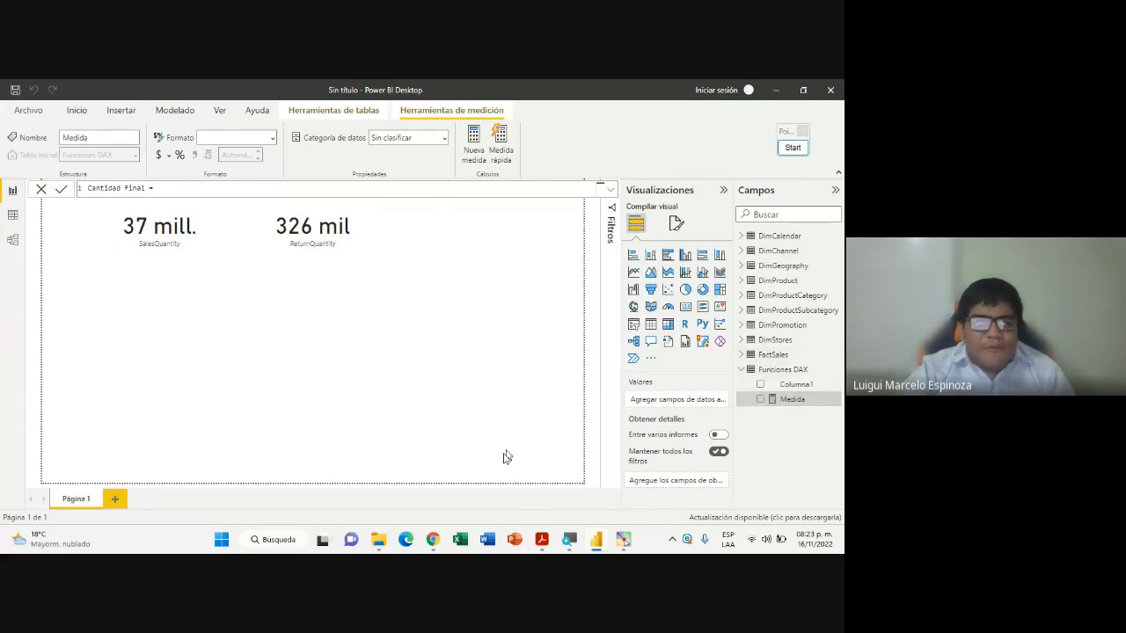
mouse_move(435, 545)
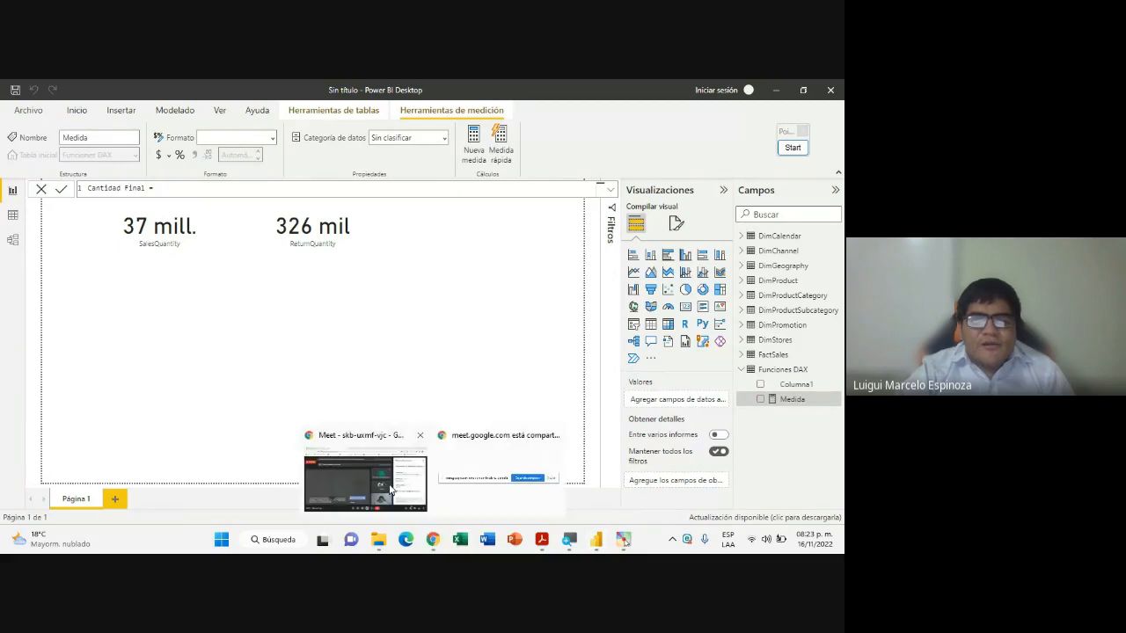
click(351, 484)
click(596, 539)
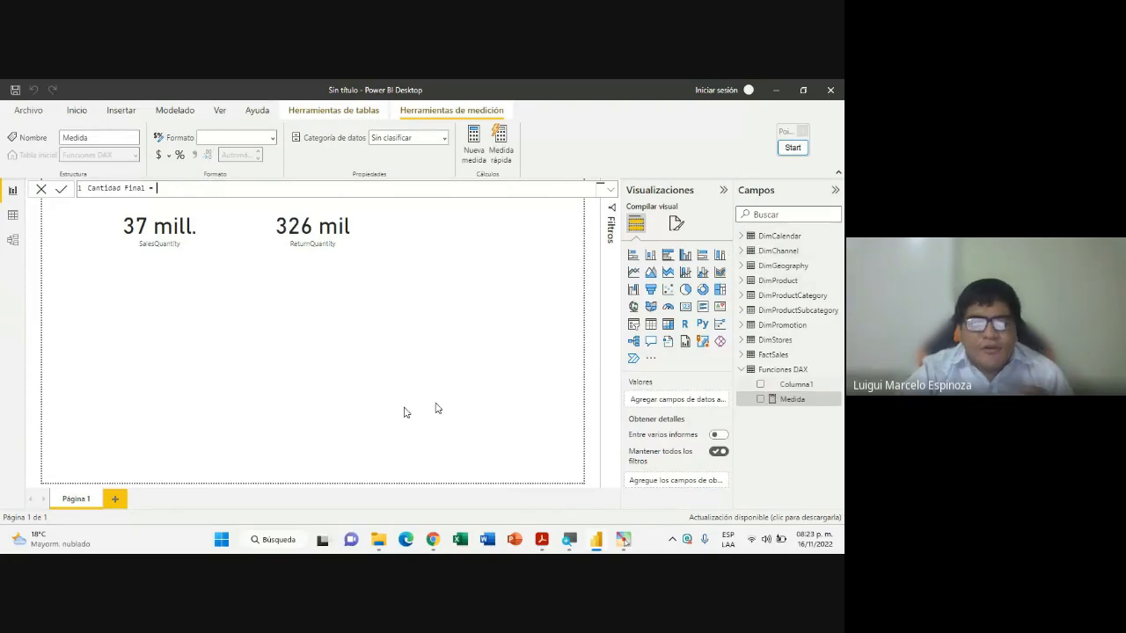
mouse_move(433, 540)
click(382, 477)
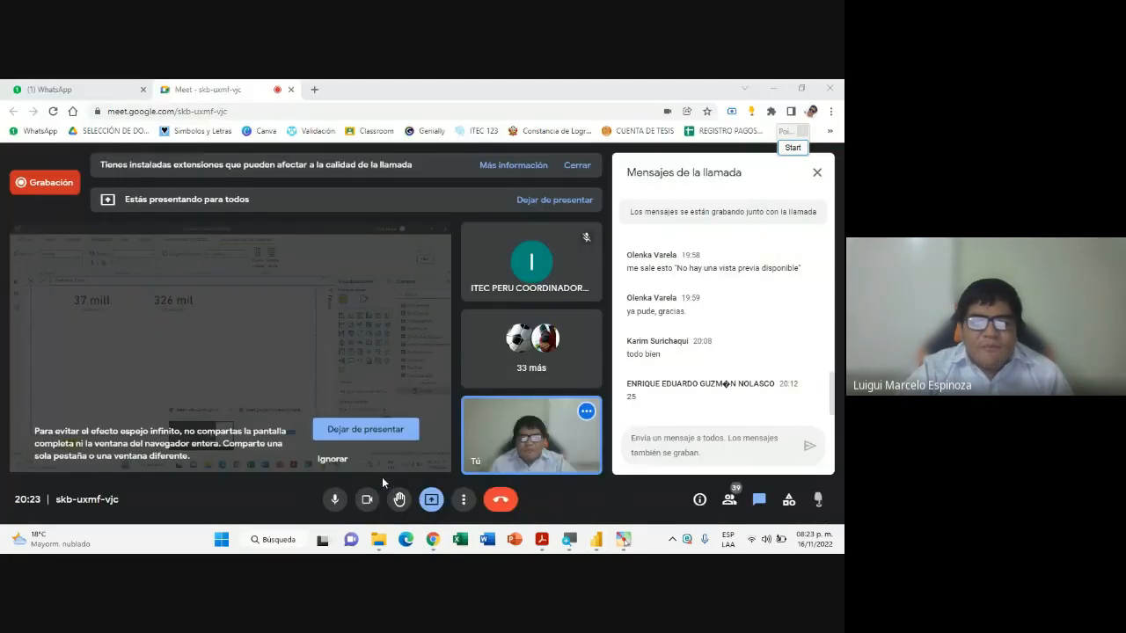
click(593, 541)
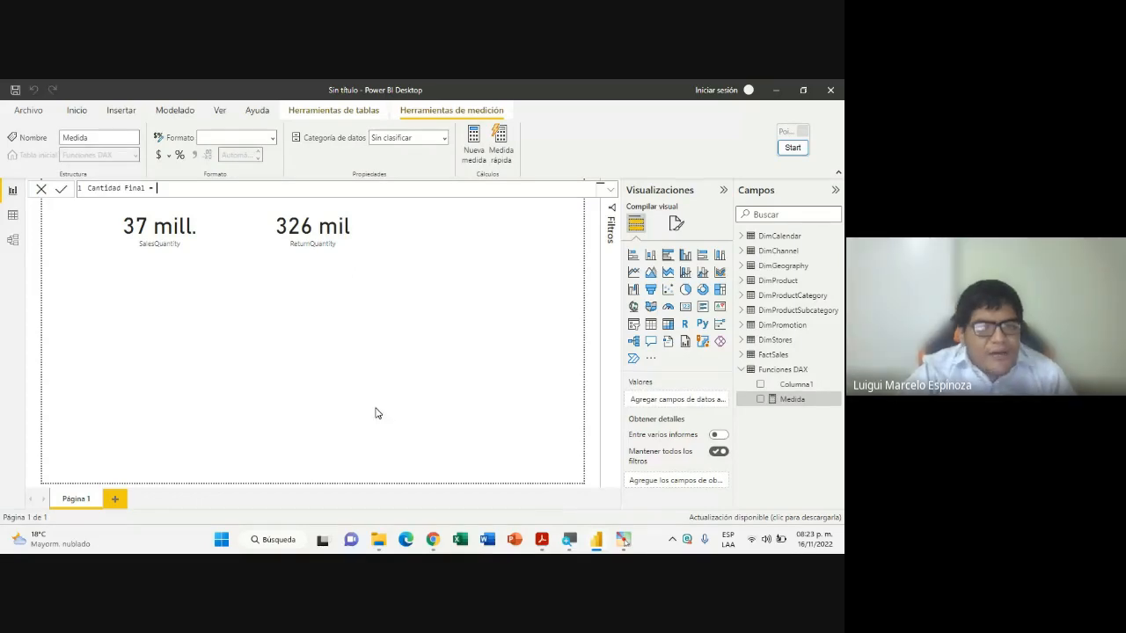
mouse_move(432, 540)
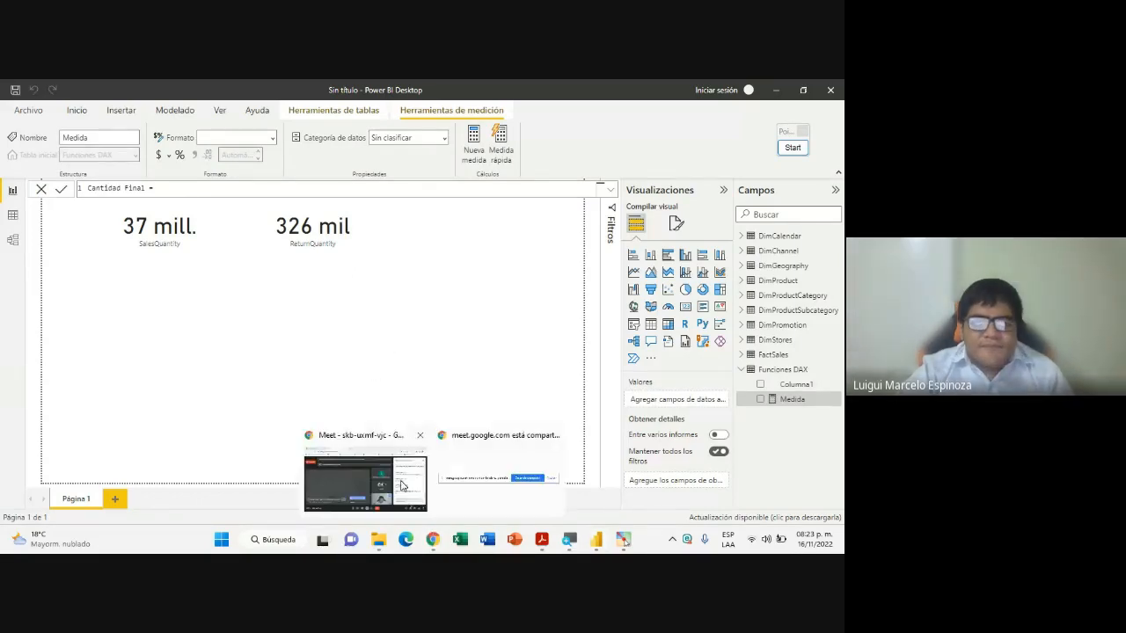
click(401, 485)
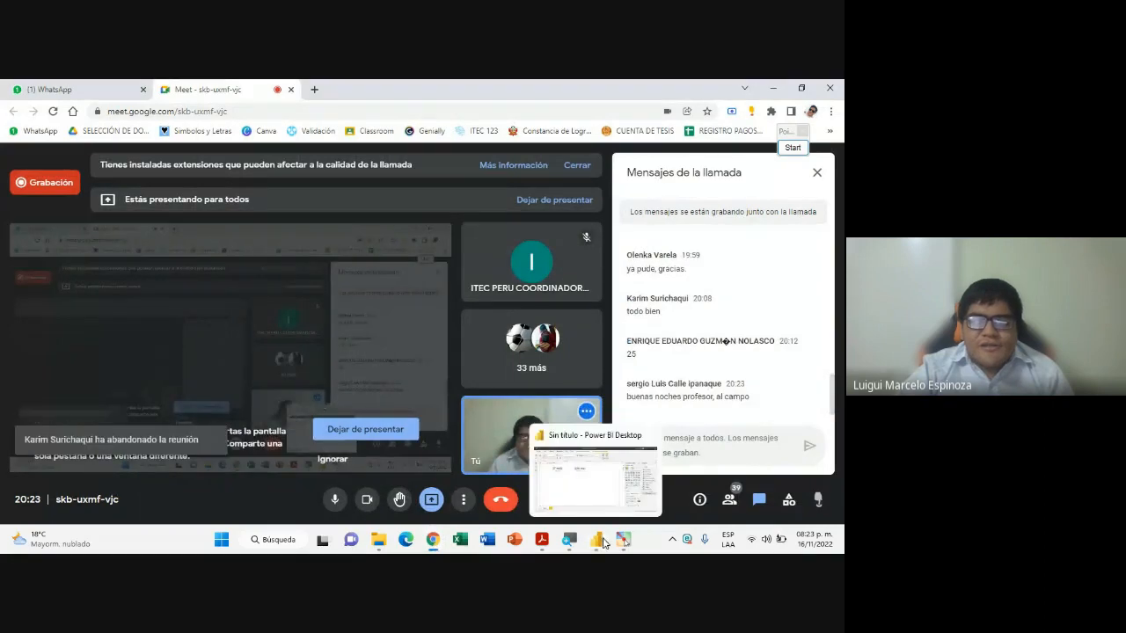
click(604, 543)
click(603, 543)
click(606, 542)
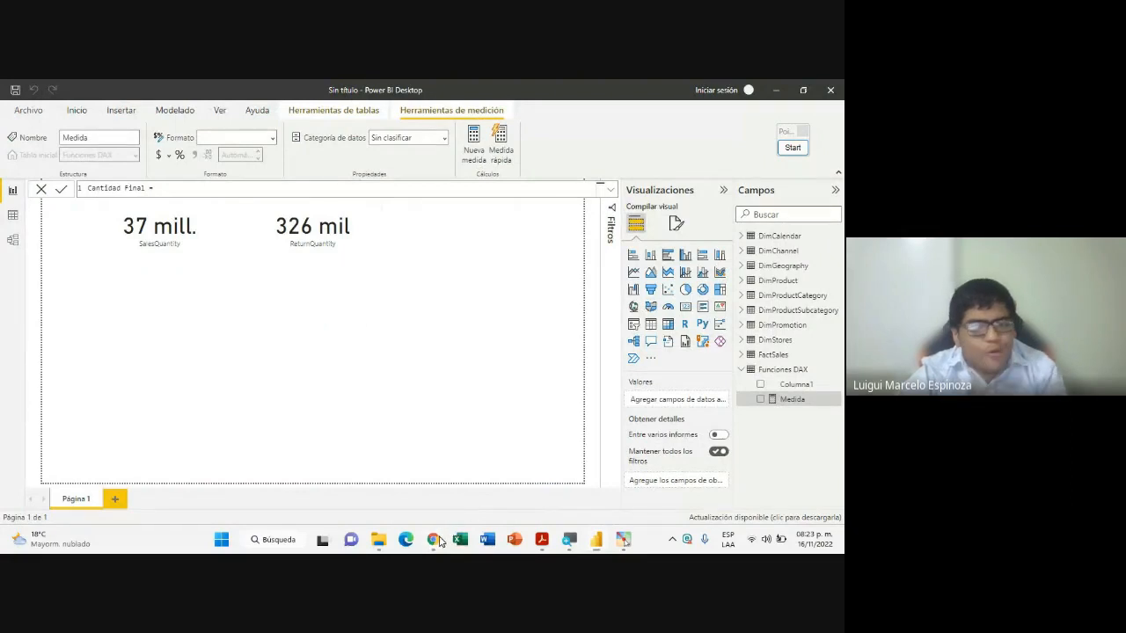
click(366, 481)
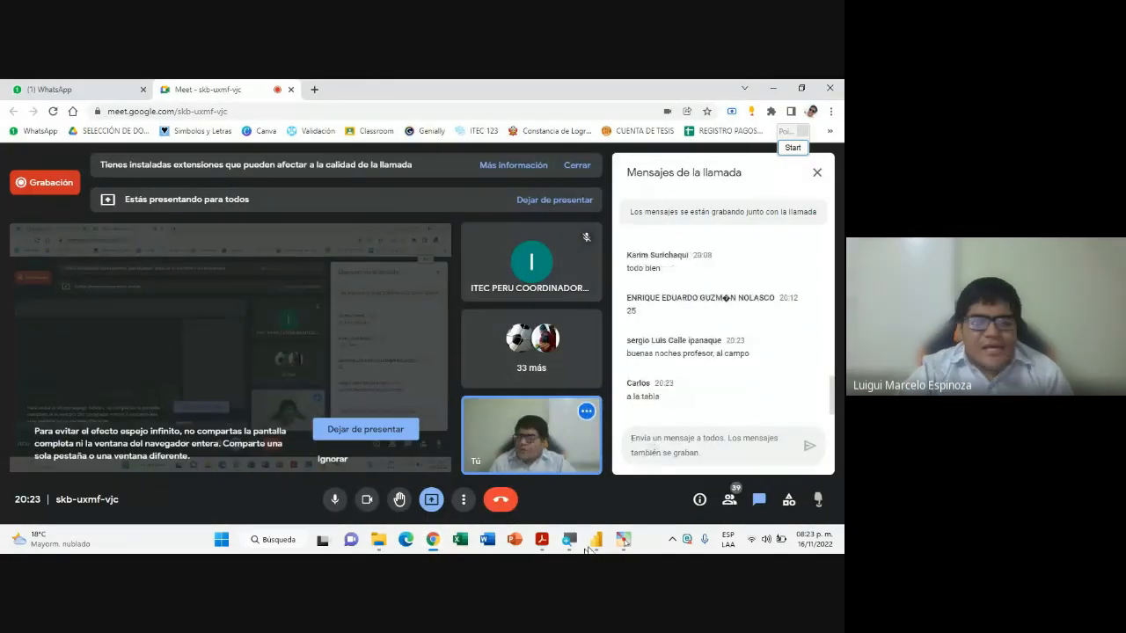
click(591, 540)
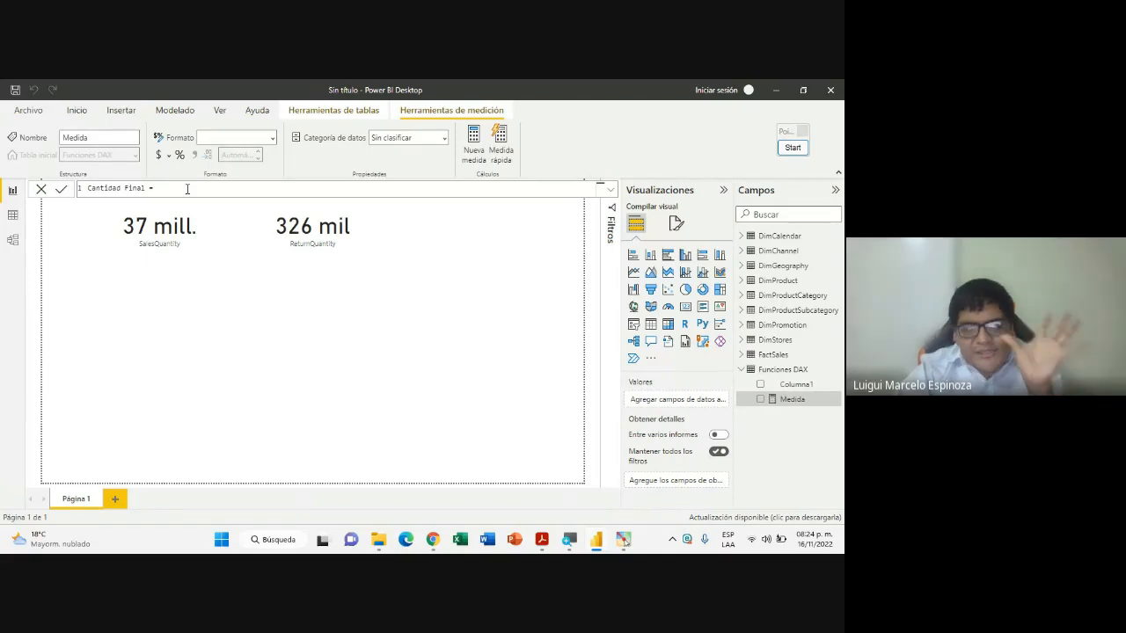
Apply the measure name Cantidad Final and expand the FactSales table to show its fields
click(742, 355)
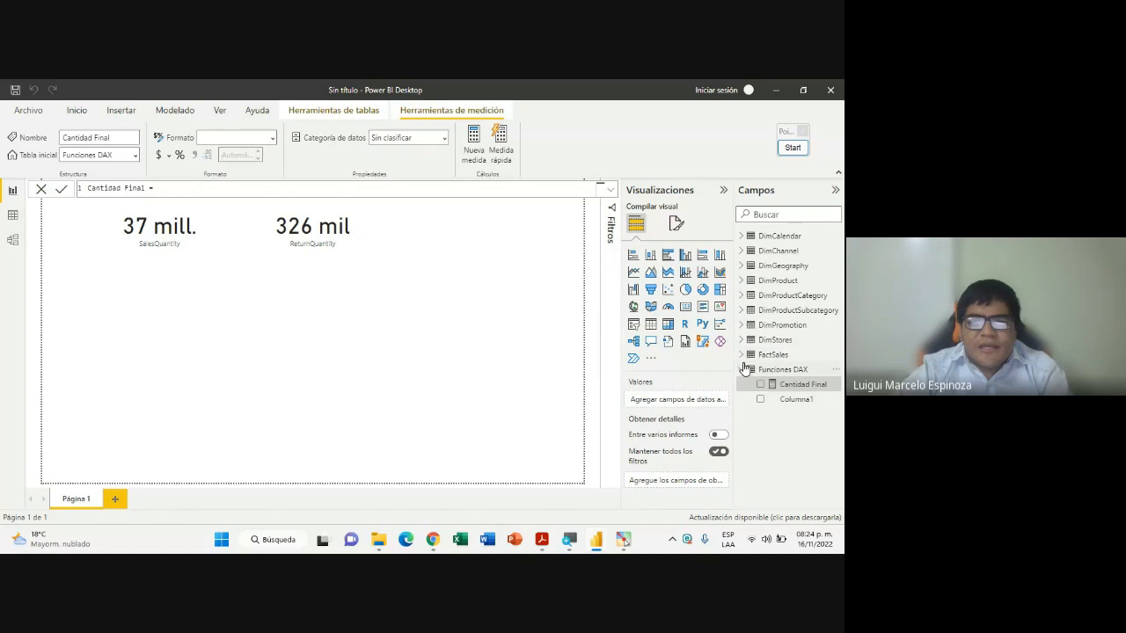
click(741, 355)
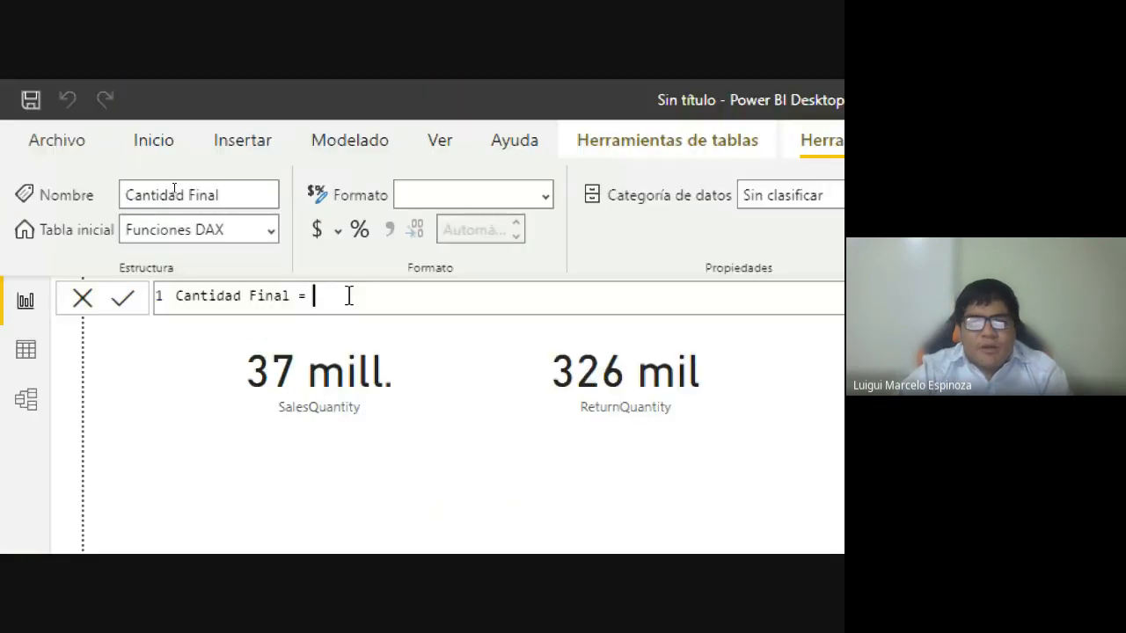
Try to reference the FactSales table directly by entering "Fact" in the Cantidad Final formula, and clear the entry
text(Fac)
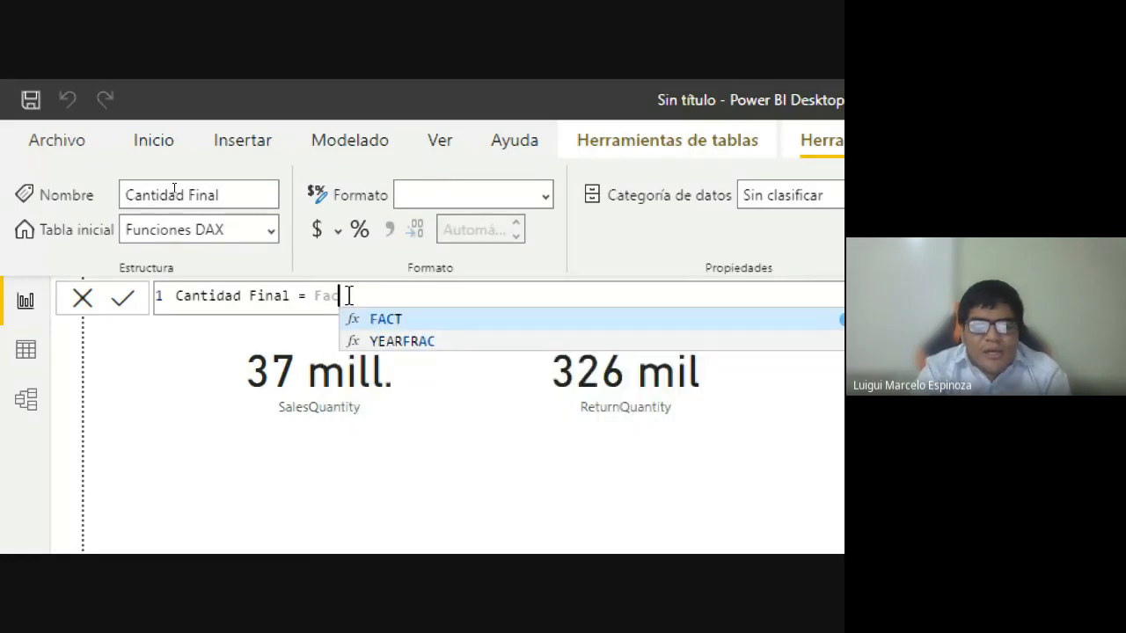
text(t)
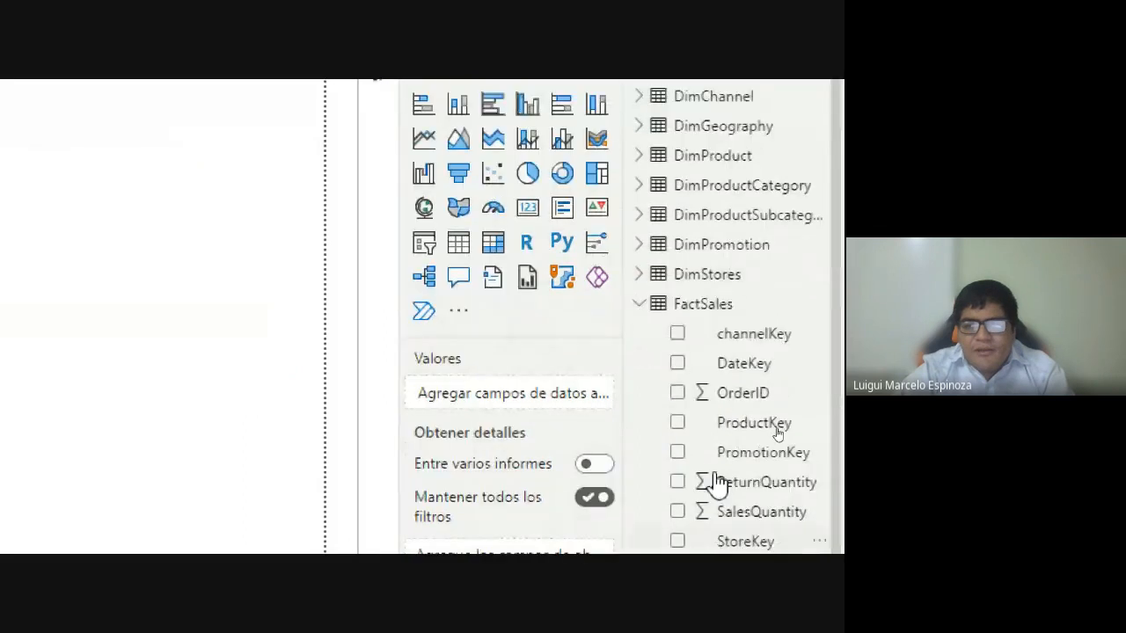
key(Escape)
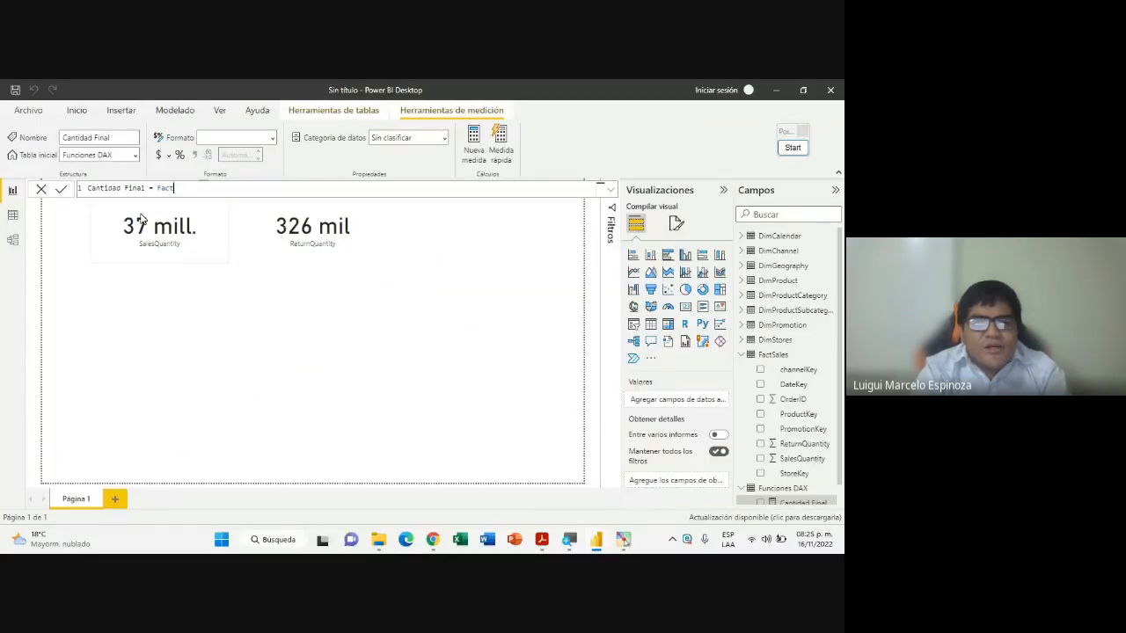
key(BackSpace)
key(BackSpace)
key(BackSpace)
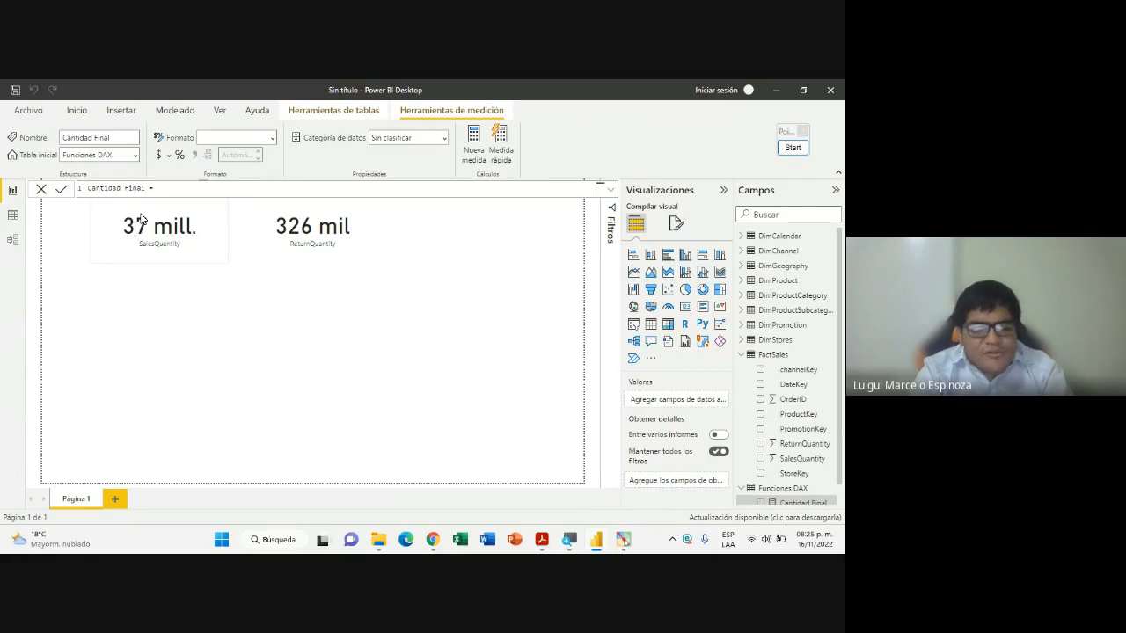
Start the Cantidad Final formula with the SUM function and its opening parenthesis
text(SUM)
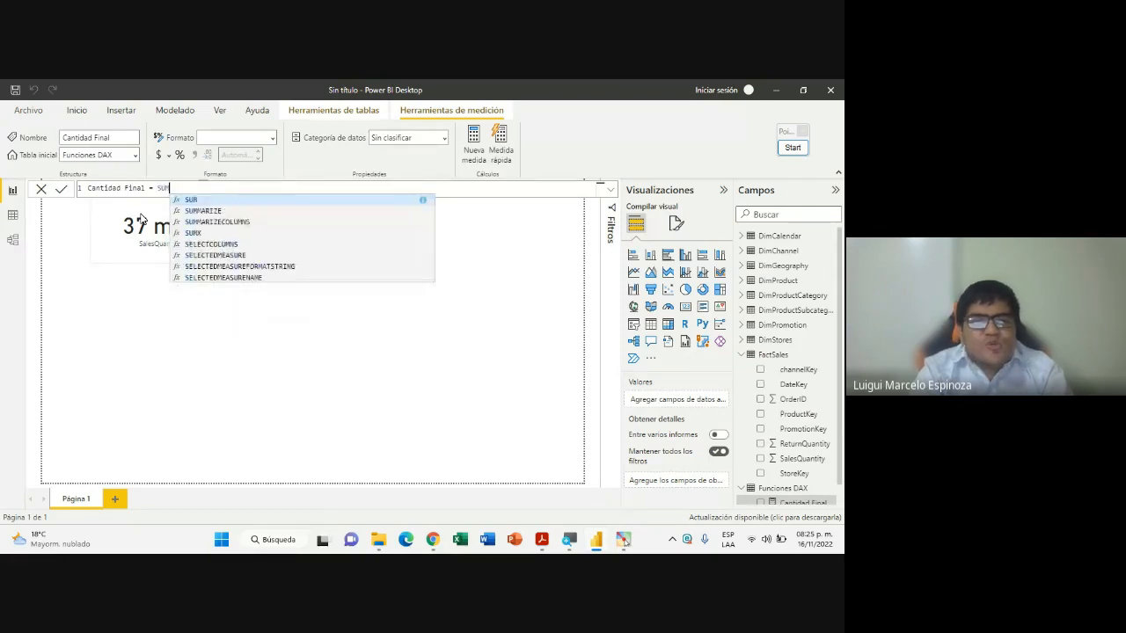
text(()
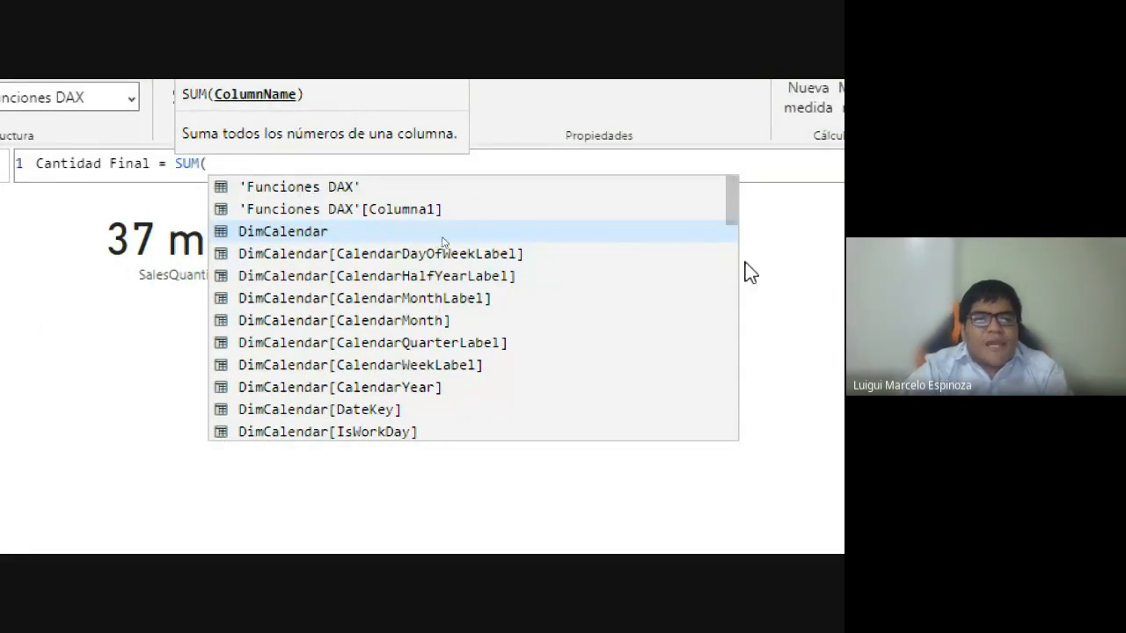
Look through the full list of tables and columns suggested as the SUM argument
scroll(303, 356, down, 4)
scroll(303, 356, down, 12)
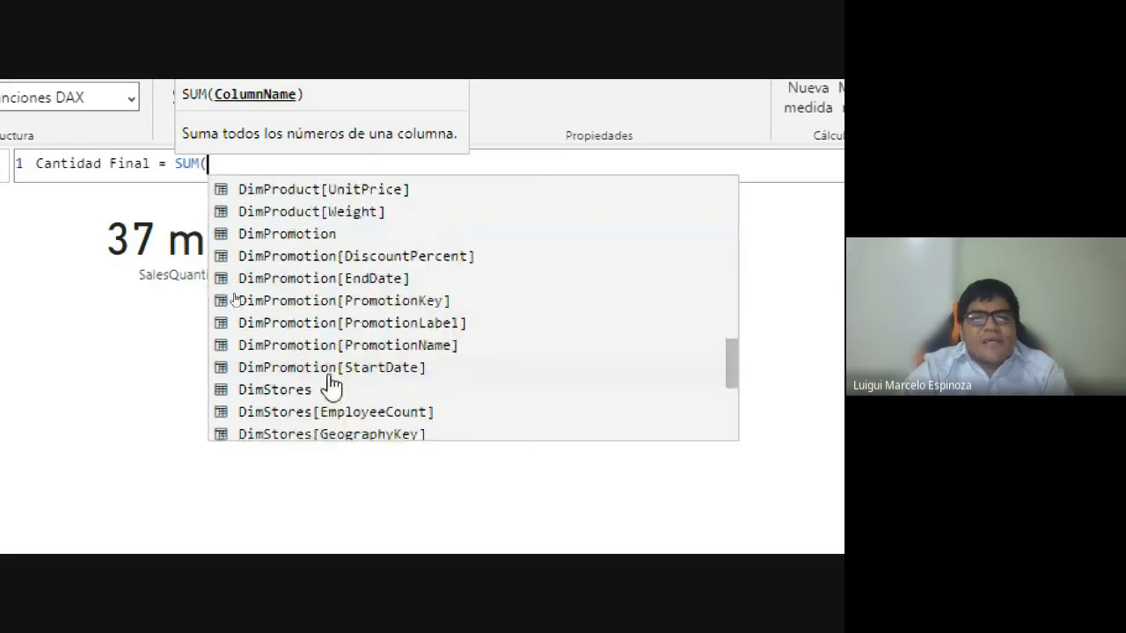
scroll(329, 385, up, 7)
scroll(329, 384, up, 18)
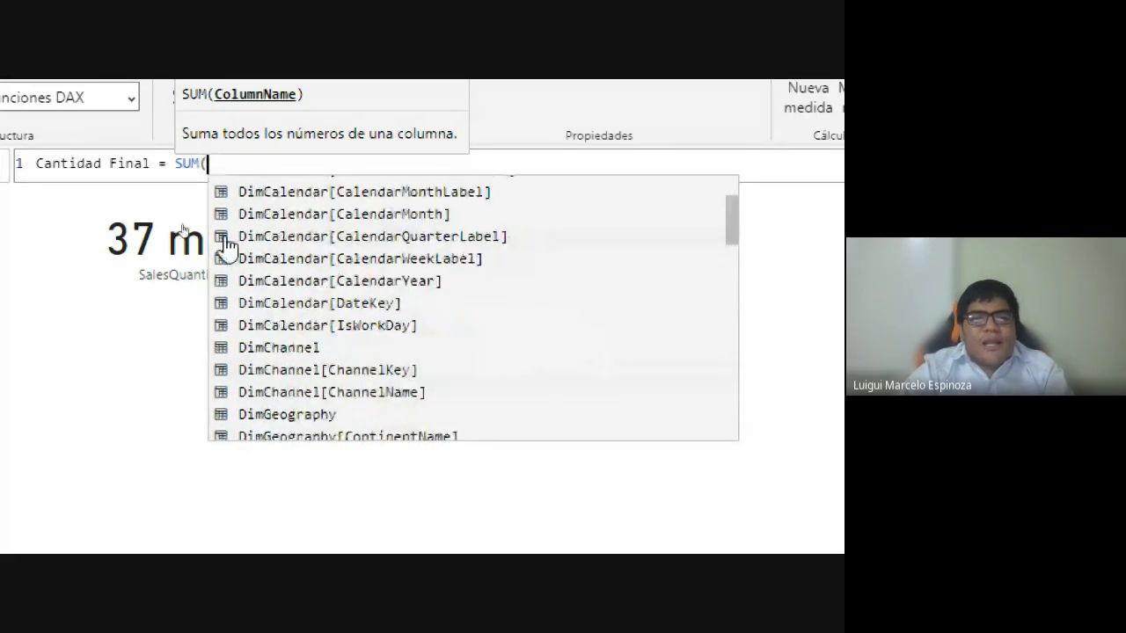
scroll(327, 336, down, 12)
scroll(327, 336, down, 15)
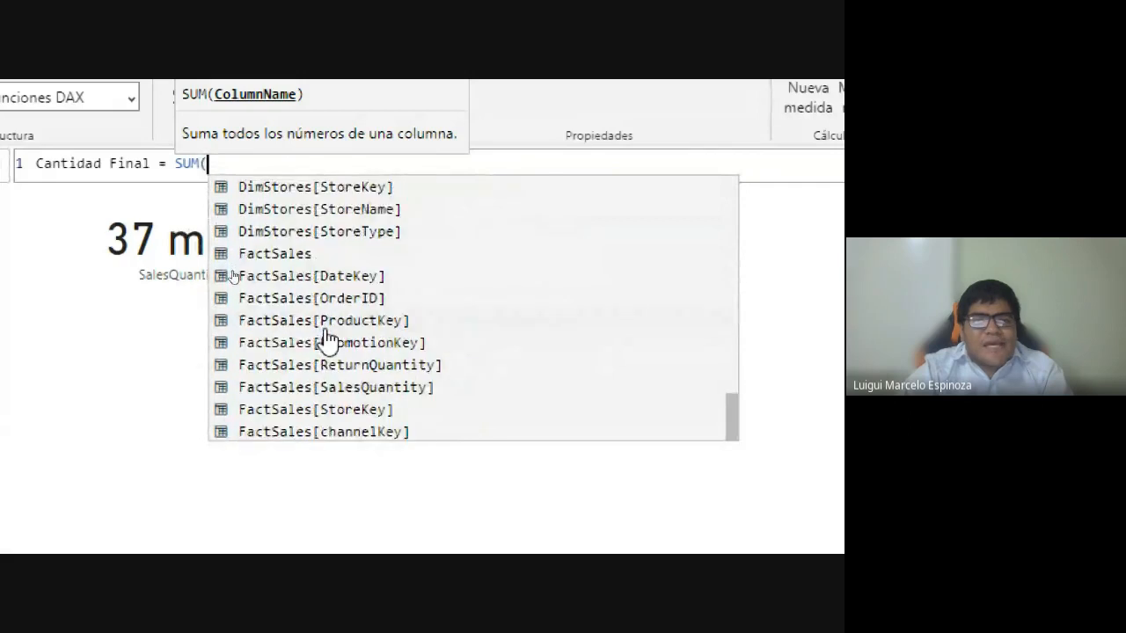
scroll(328, 337, up, 8)
scroll(327, 337, up, 12)
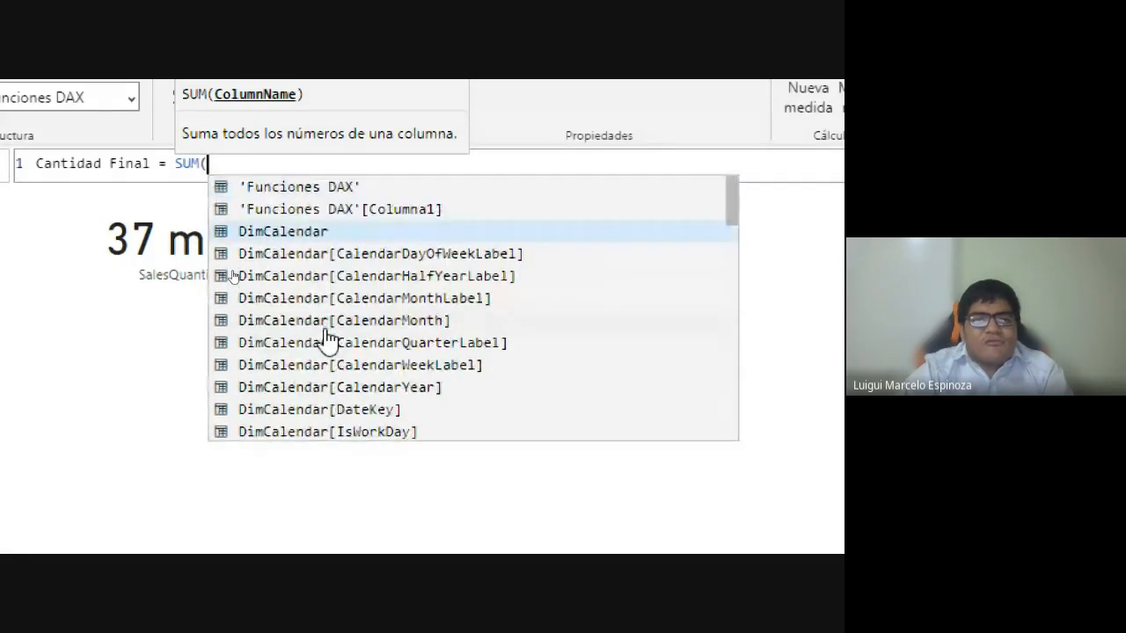
scroll(327, 337, down, 15)
scroll(328, 337, down, 4)
scroll(327, 339, up, 15)
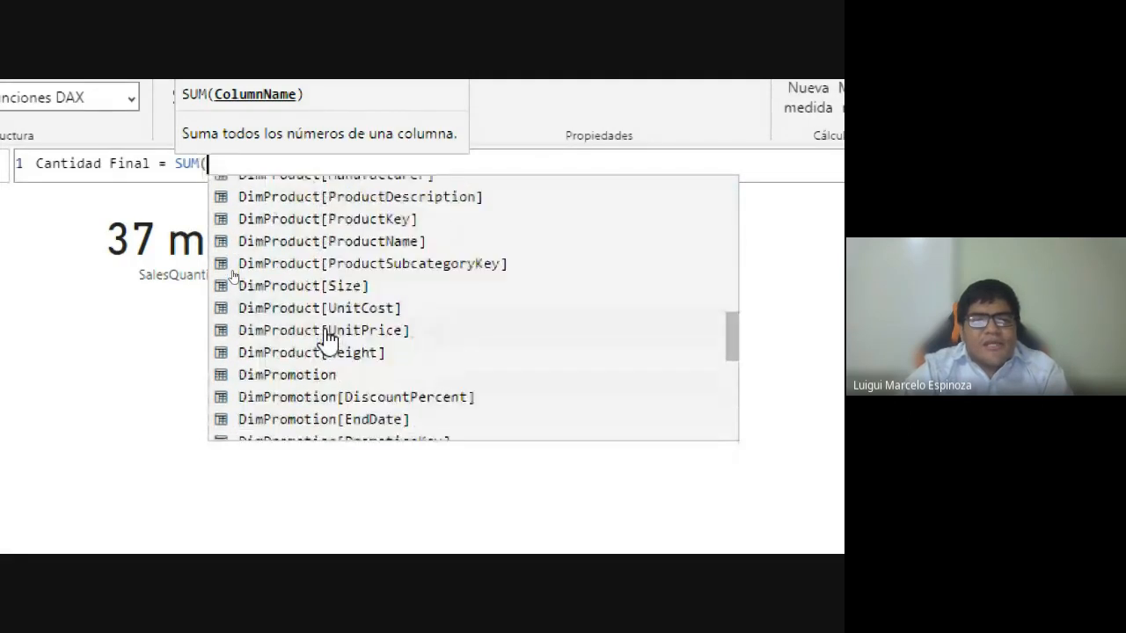
scroll(323, 325, down, 10)
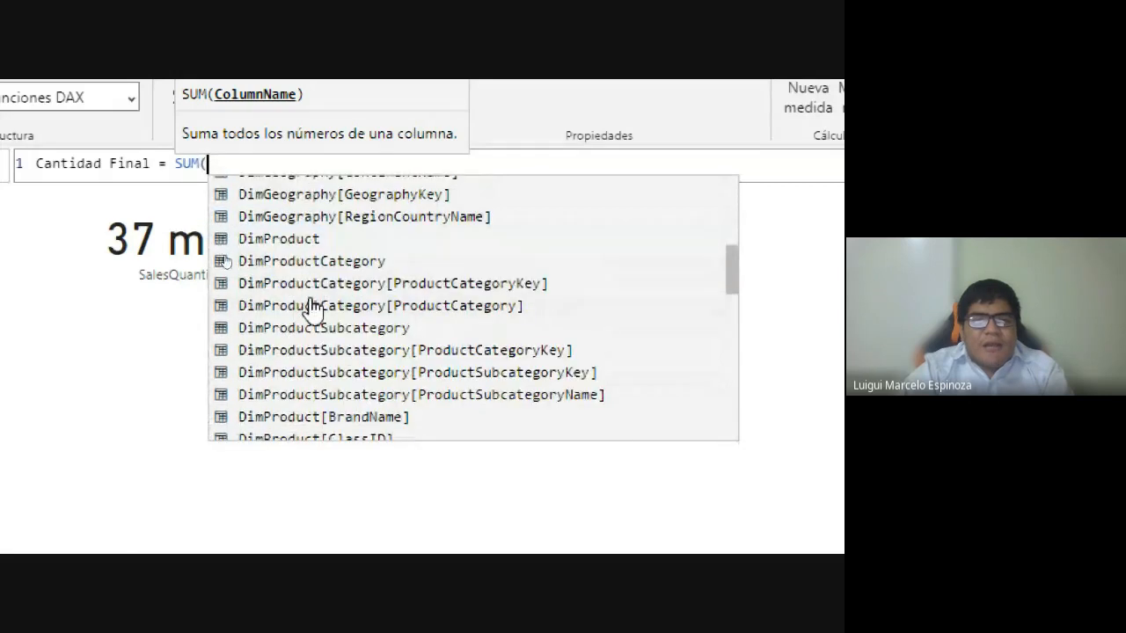
scroll(314, 303, up, 10)
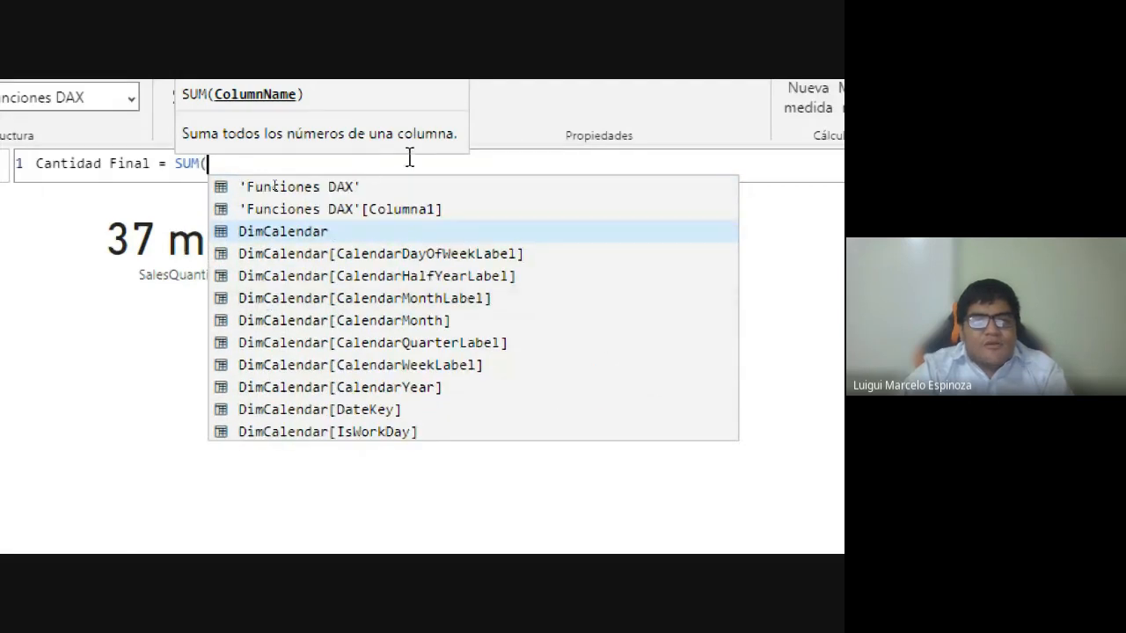
Enter "Fact" as the SUM argument and examine the suggested FactSales columns
text(F)
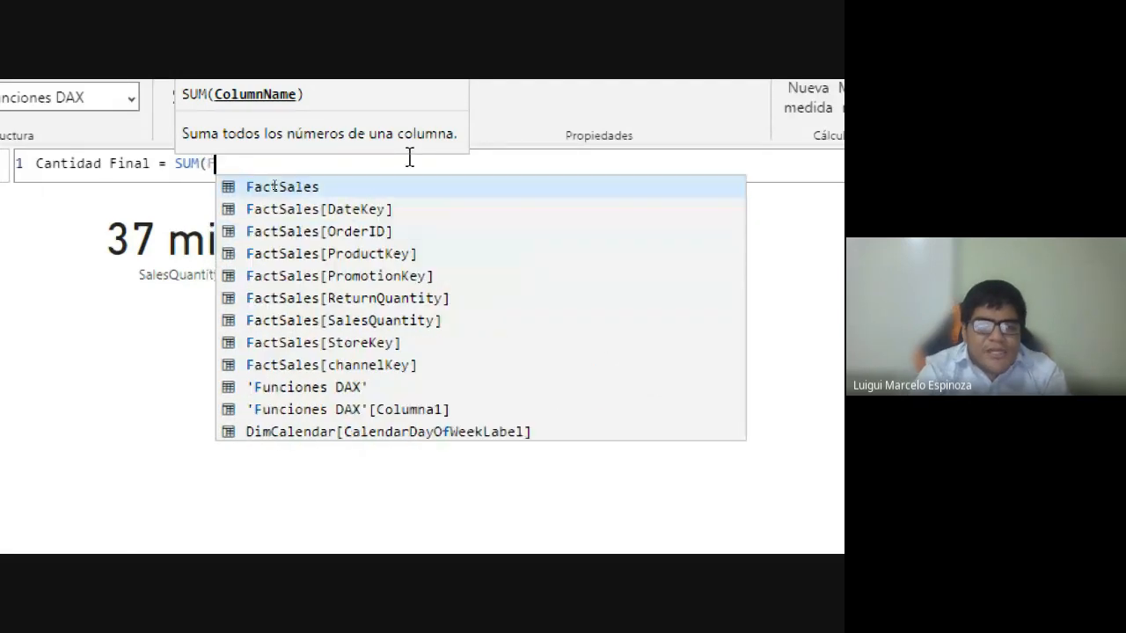
text(act)
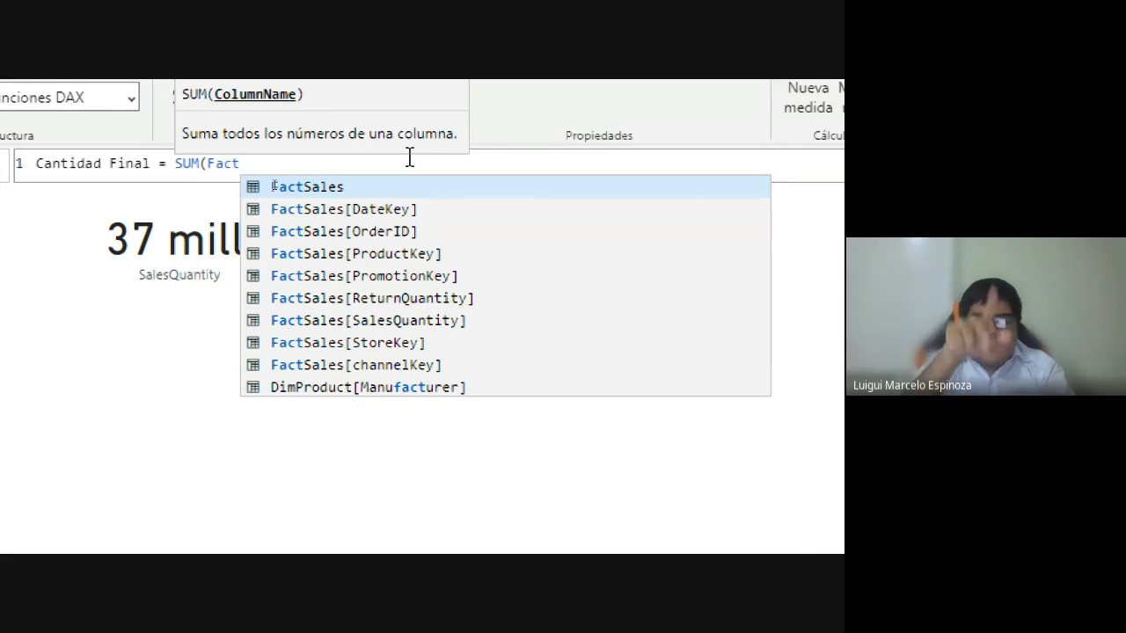
key(Down)
key(Down)
key(Down)
key(Down)
key(Down)
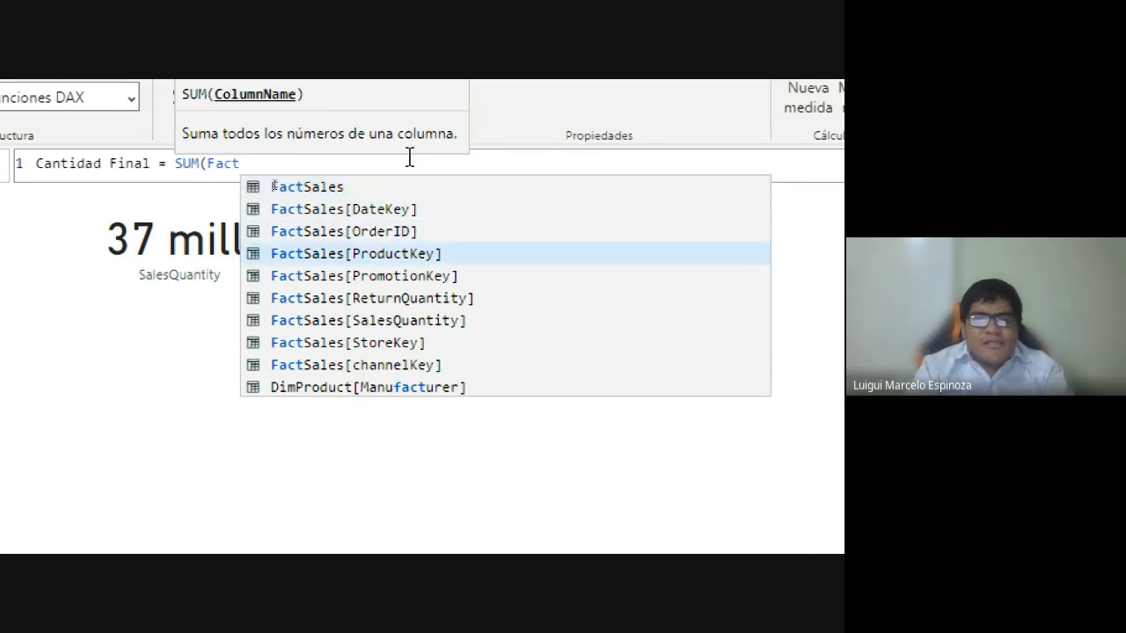
key(Down)
key(Down)
key(Down)
key(Down)
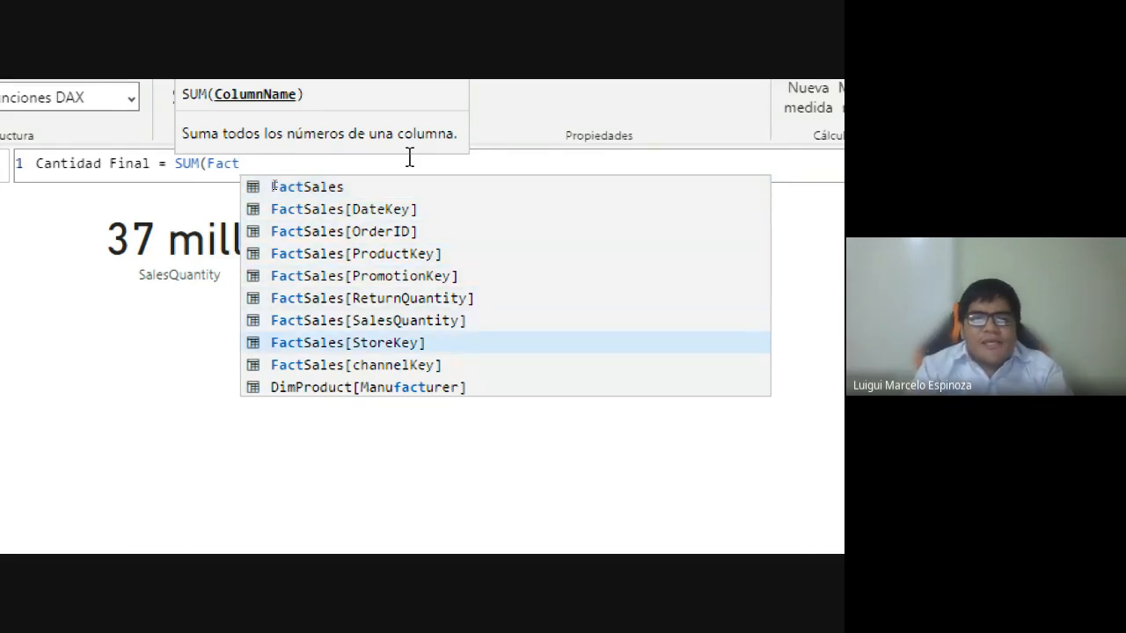
key(Up)
key(Up)
key(Up)
key(Up)
key(Up)
key(Up)
key(Up)
key(Up)
key(Up)
key(Up)
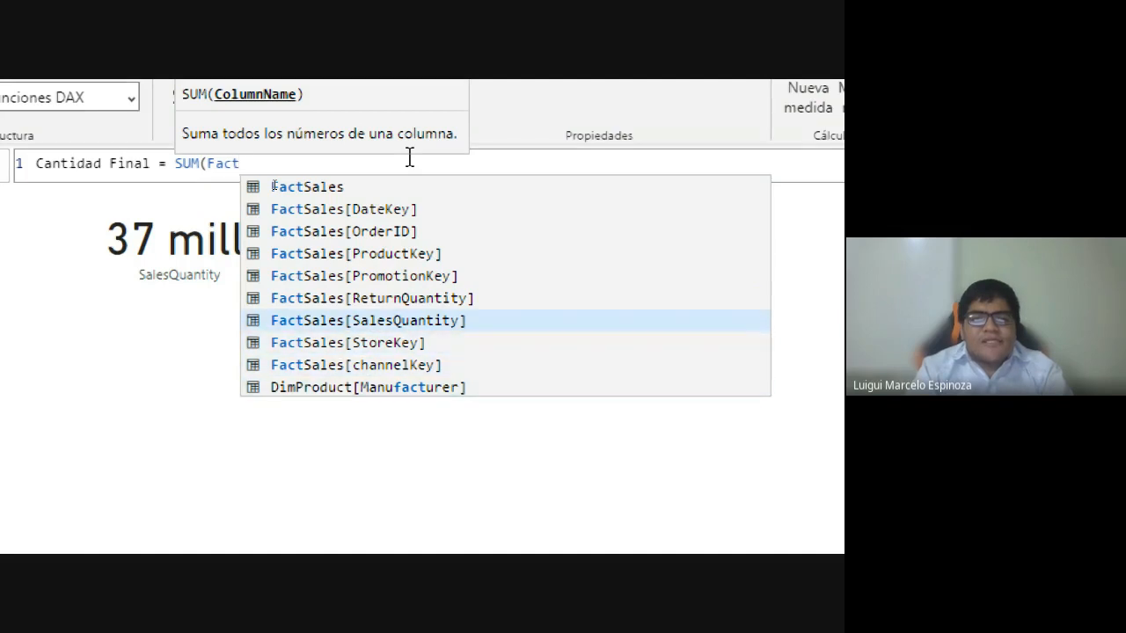
key(Down)
key(Down)
key(Down)
key(Down)
key(Down)
key(Down)
key(Down)
key(Down)
key(Down)
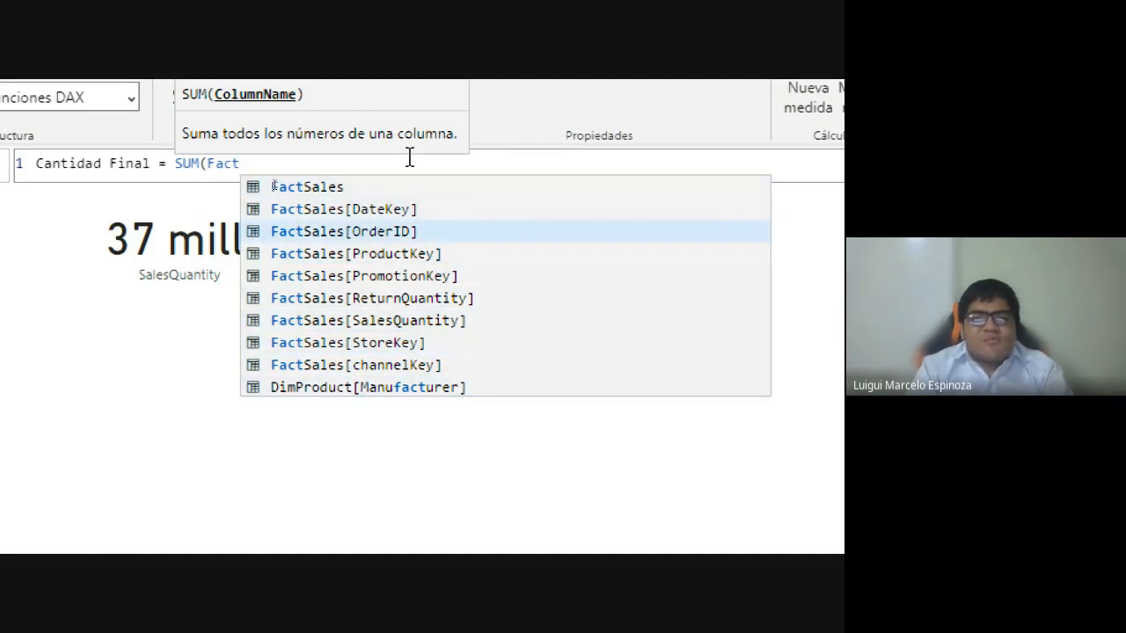
key(Down)
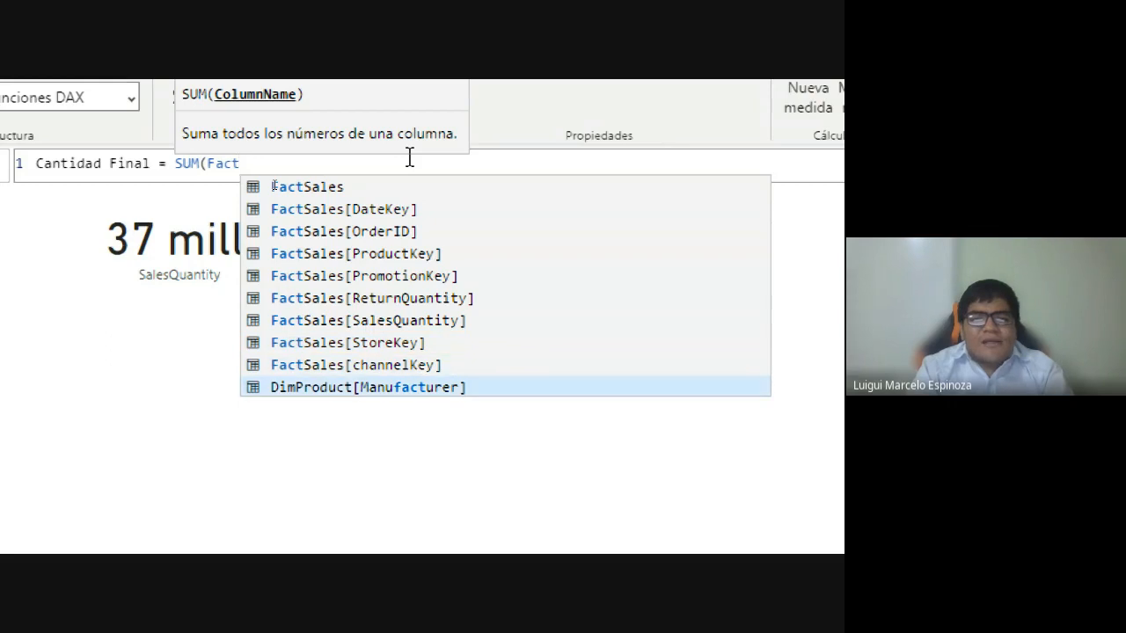
key(Up)
key(Up)
key(Up)
key(Up)
key(Up)
key(Up)
key(Up)
key(Up)
key(Up)
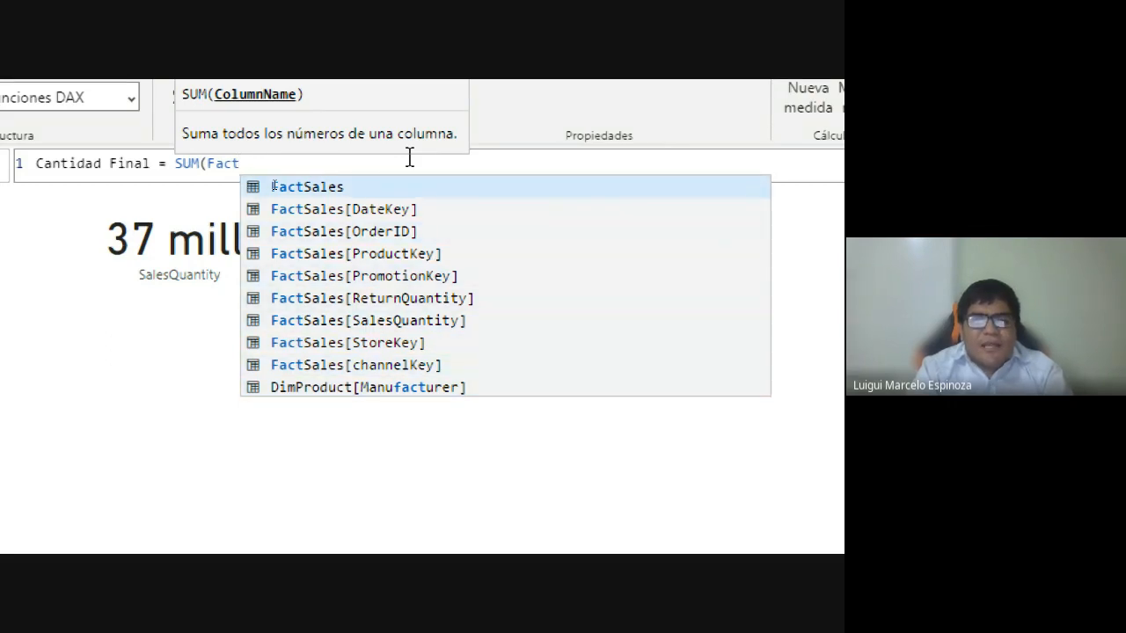
key(Down)
key(Down)
key(Down)
key(Down)
key(Down)
key(Down)
key(Down)
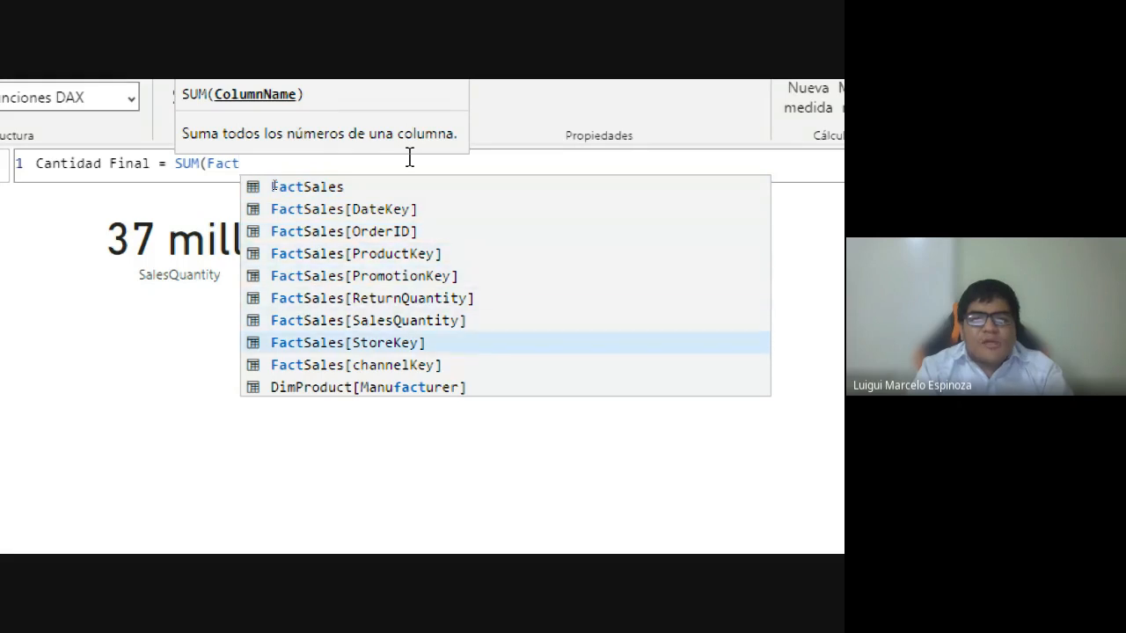
key(Up)
key(Up)
key(Up)
key(Up)
key(Up)
key(Up)
key(Up)
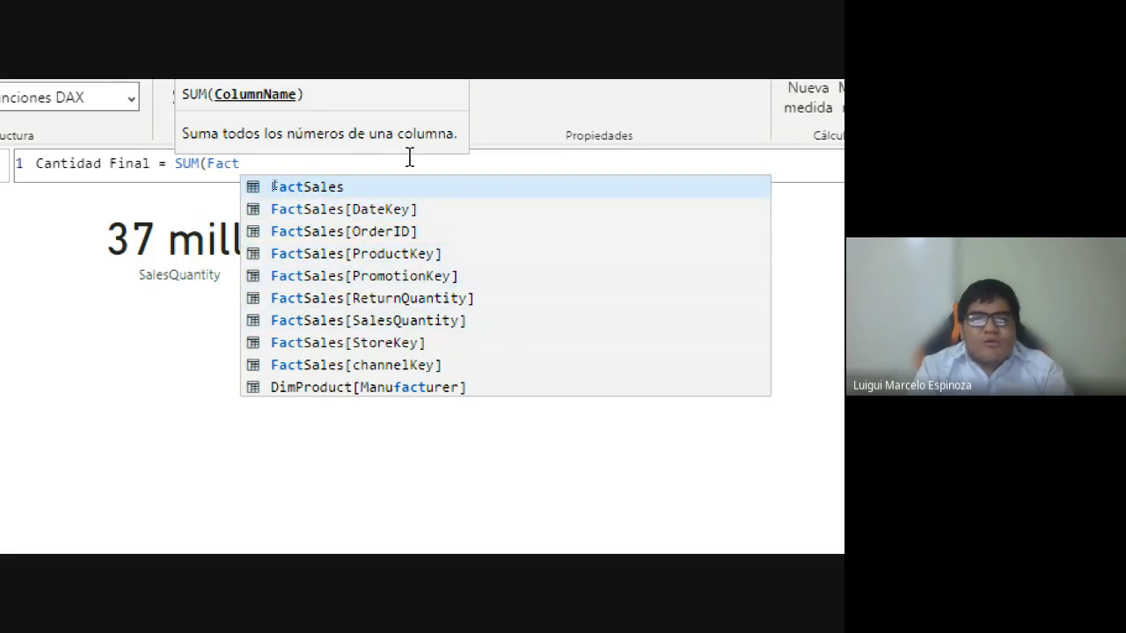
Re-enter the "Fact" text inside SUM and highlight FactSales[SalesQuantity] among the suggested columns
key(BackSpace)
key(BackSpace)
key(BackSpace)
text(a)
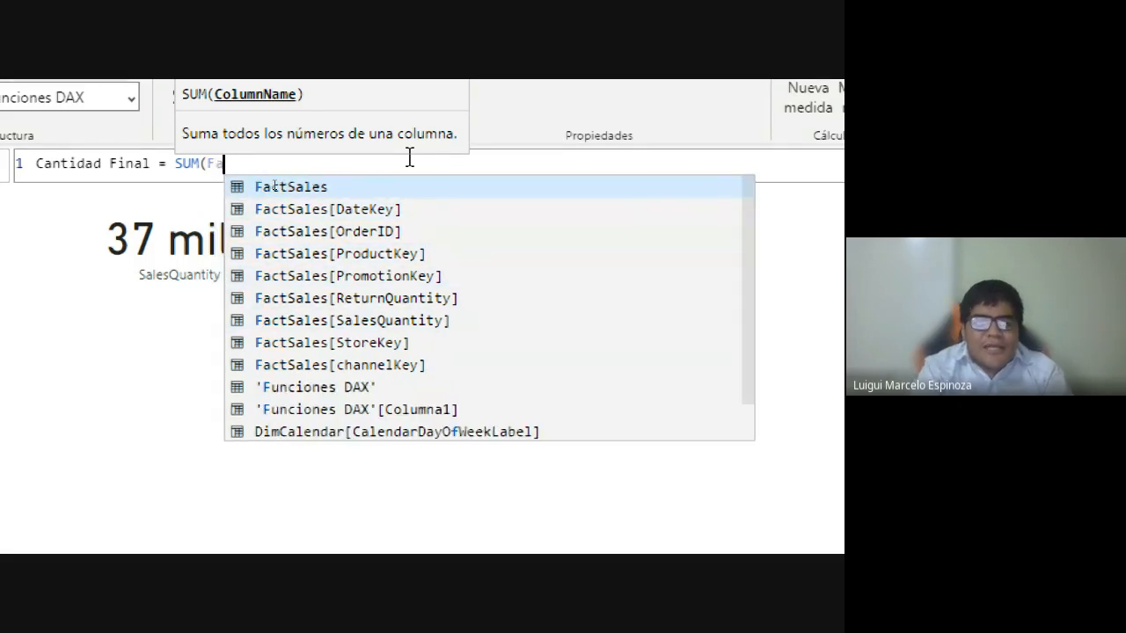
text(ct)
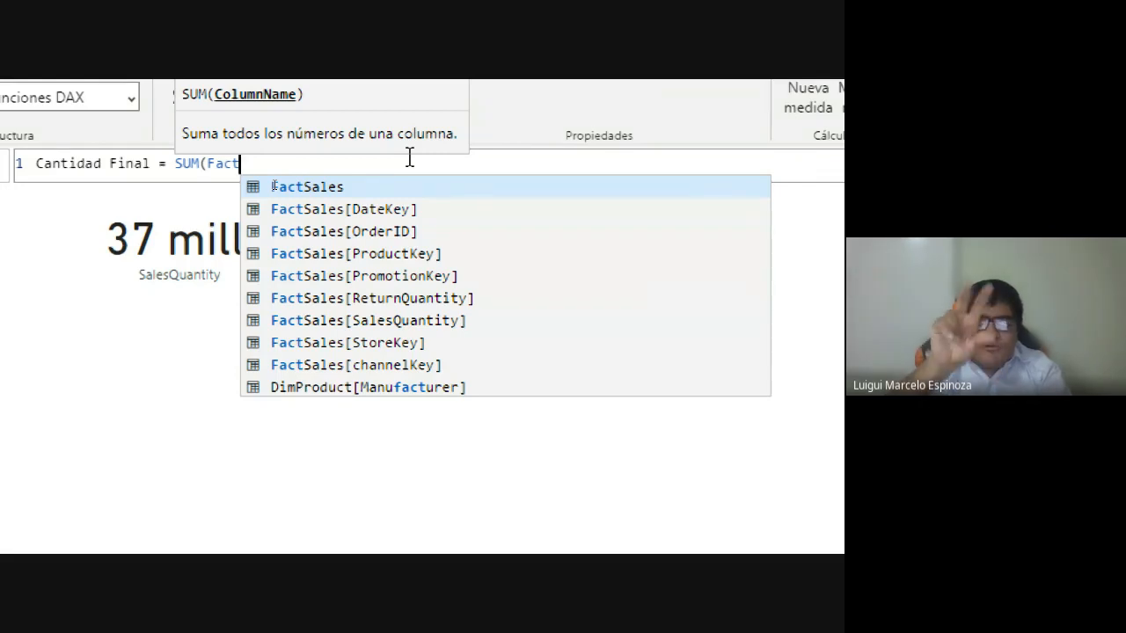
key(Down)
key(Down)
key(Down)
key(Down)
key(Down)
key(Down)
key(Down)
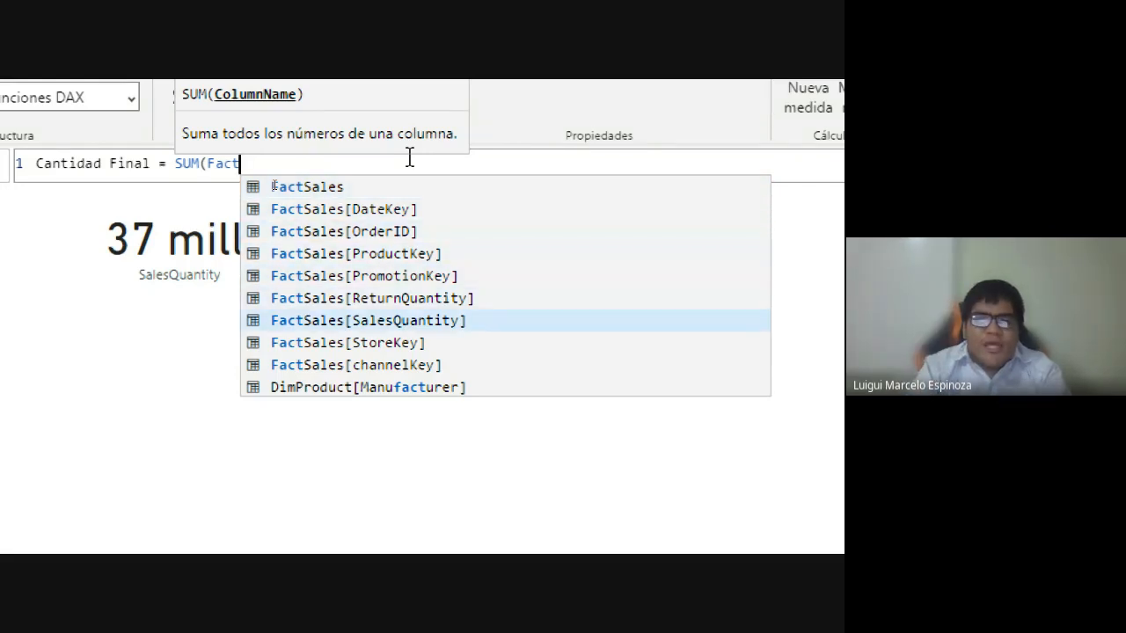
Look through the FactSales columns suggested as the argument of SUM in the Cantidad Final measure
key(Up)
key(Up)
key(Up)
key(Up)
key(Up)
key(Up)
key(Up)
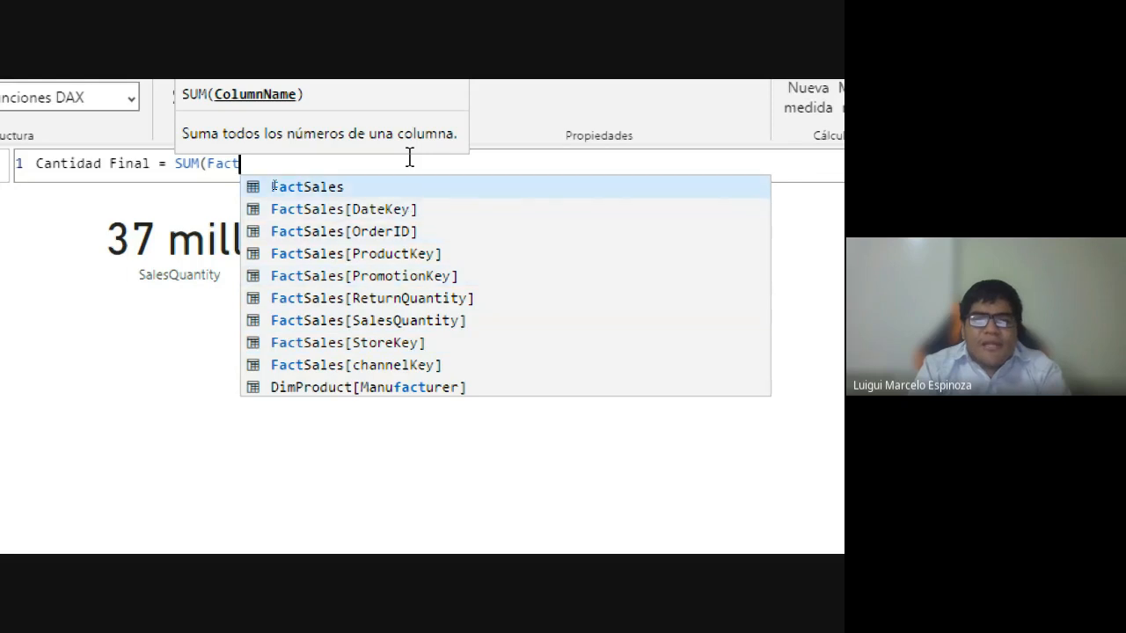
key(Down)
key(Down)
key(Down)
key(Down)
key(Down)
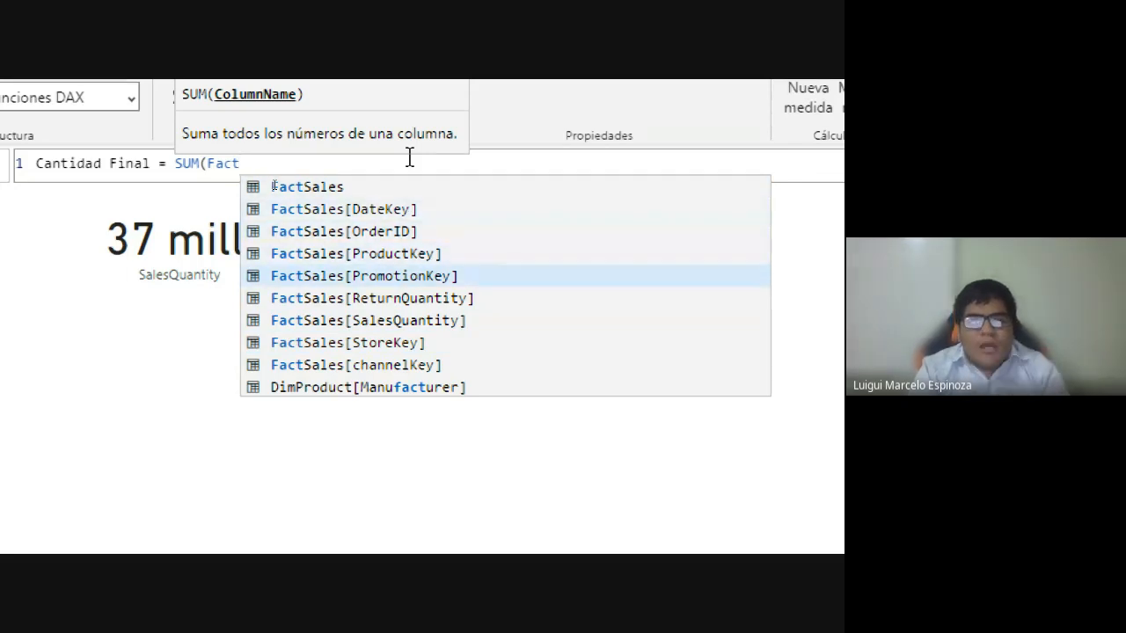
key(Down)
key(Up)
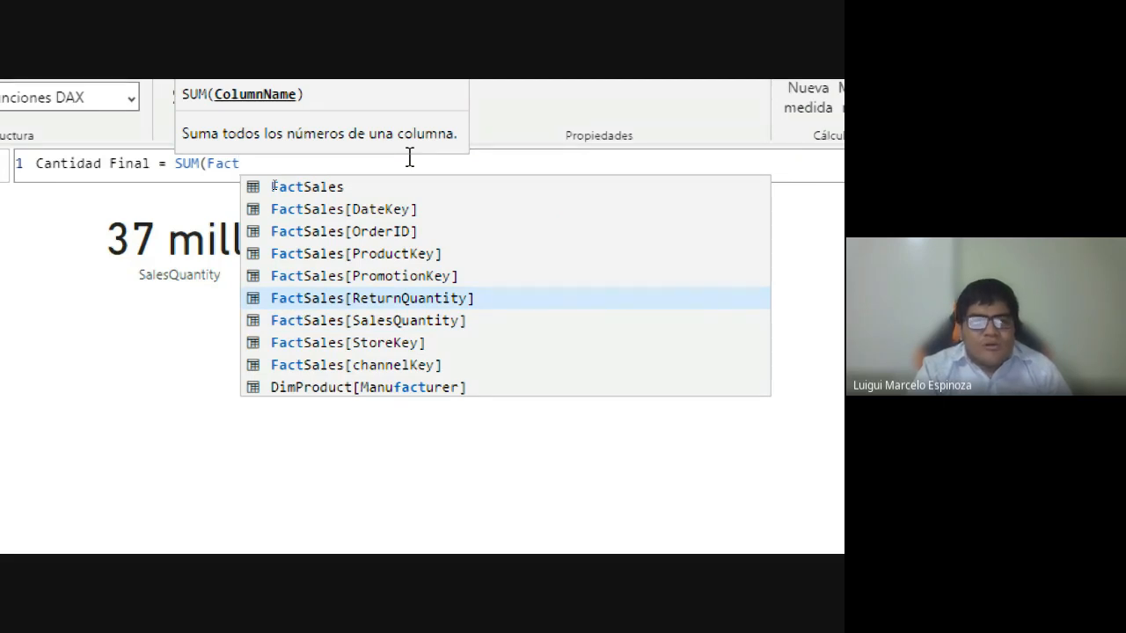
key(Down)
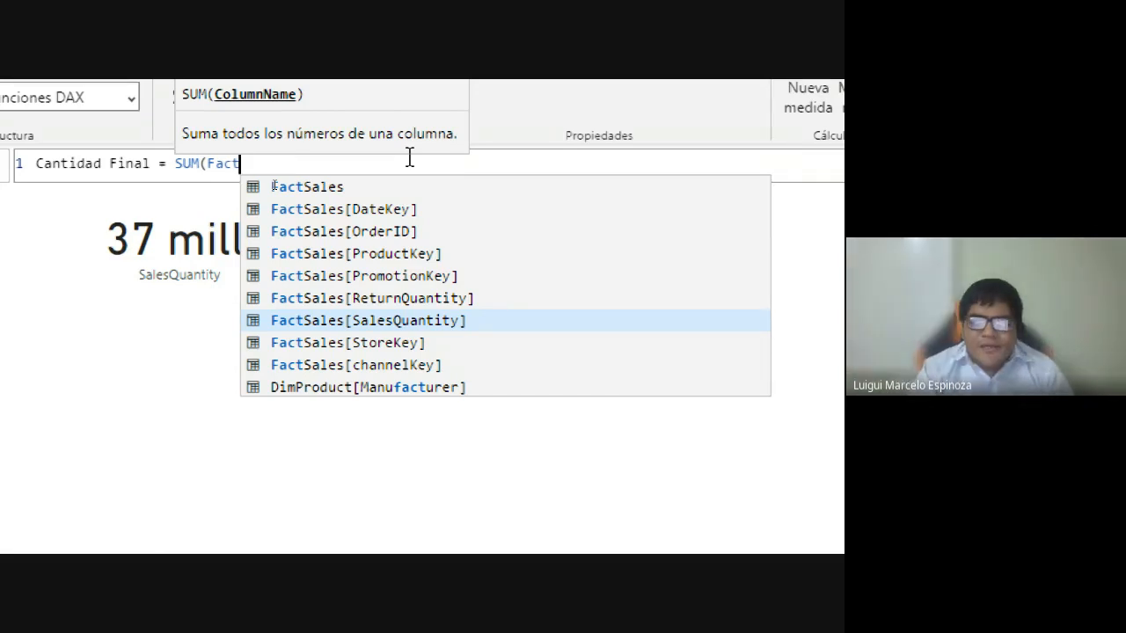
key(Down)
key(Up)
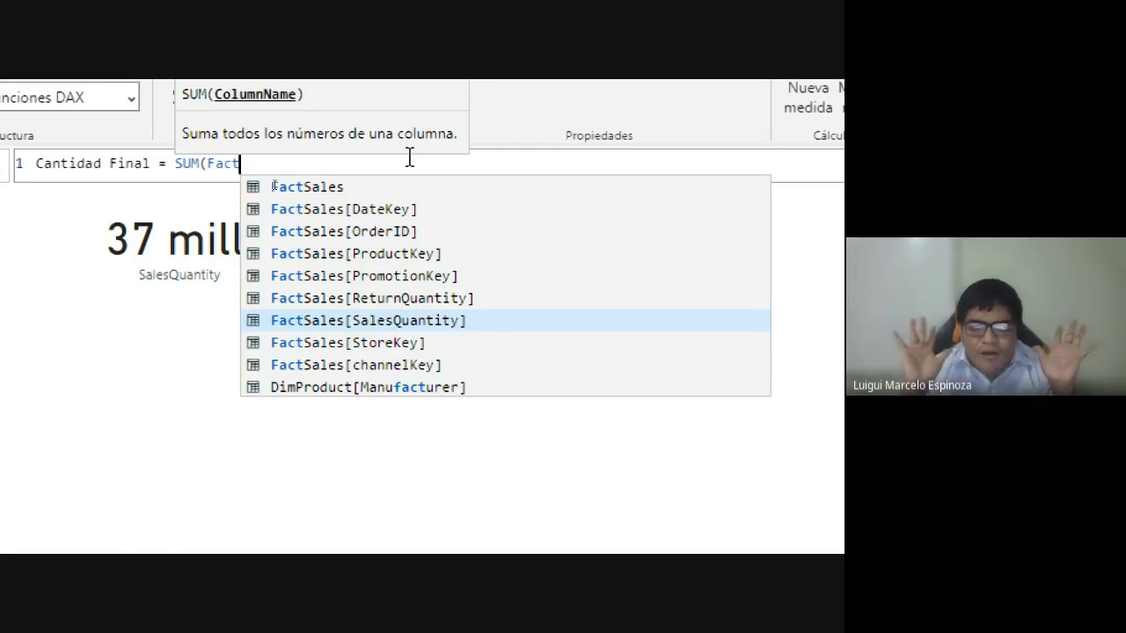
key(Up)
key(Down)
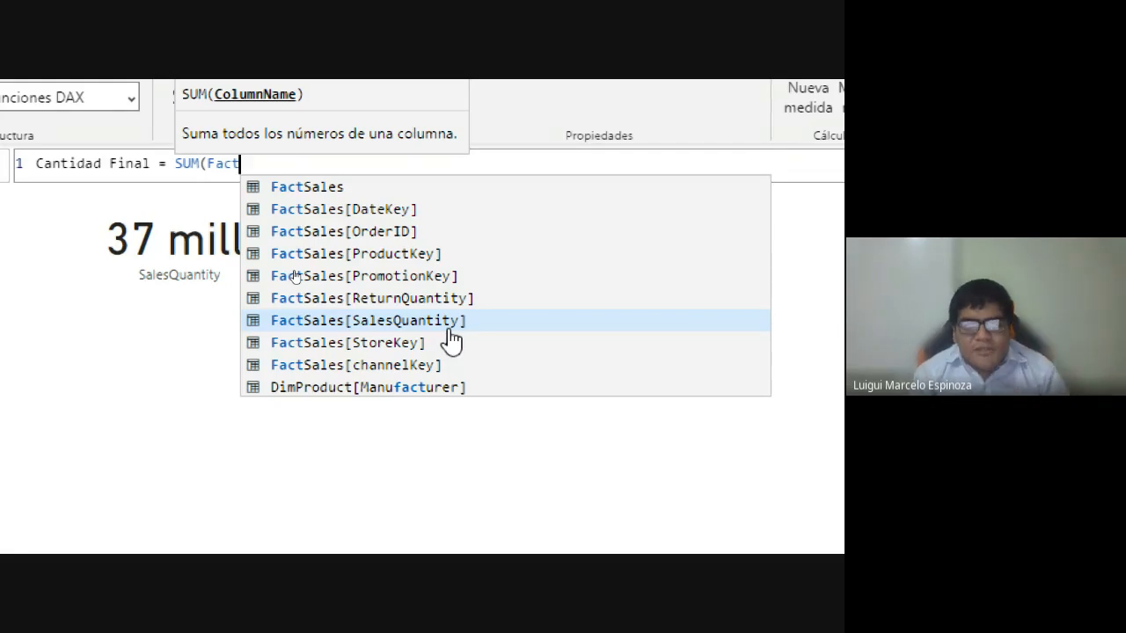
Complete the Cantidad Final measure's expression as SUM(FactSales[SalesQuantity]), accepting the suggested column and closing the parenthesis
key(Down)
key(Up)
key(Up)
key(Up)
key(Down)
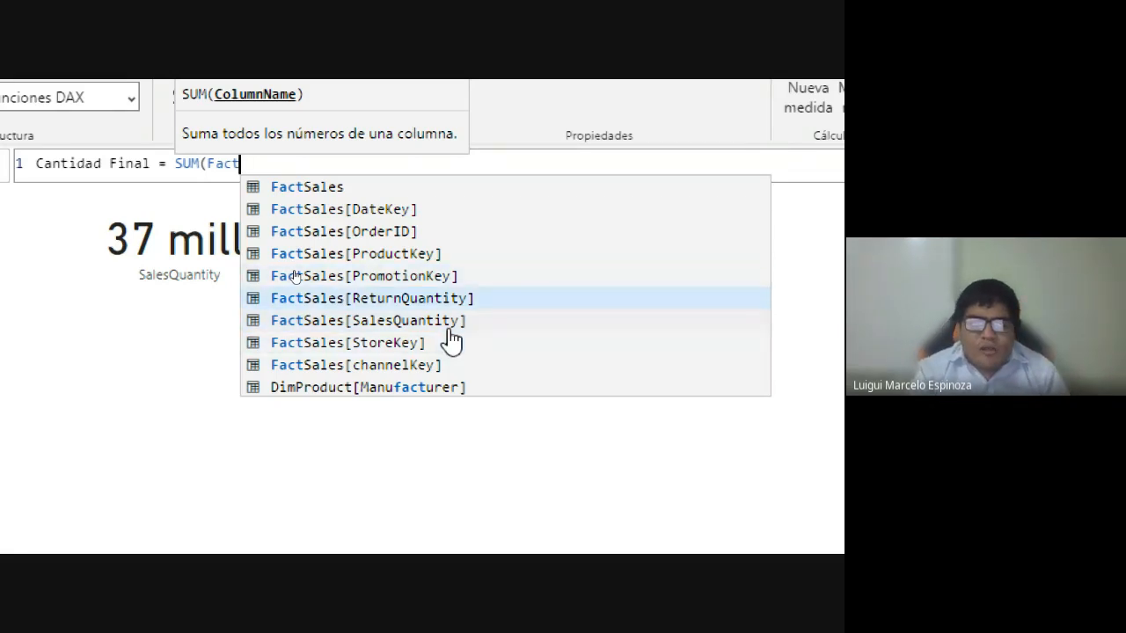
key(Down)
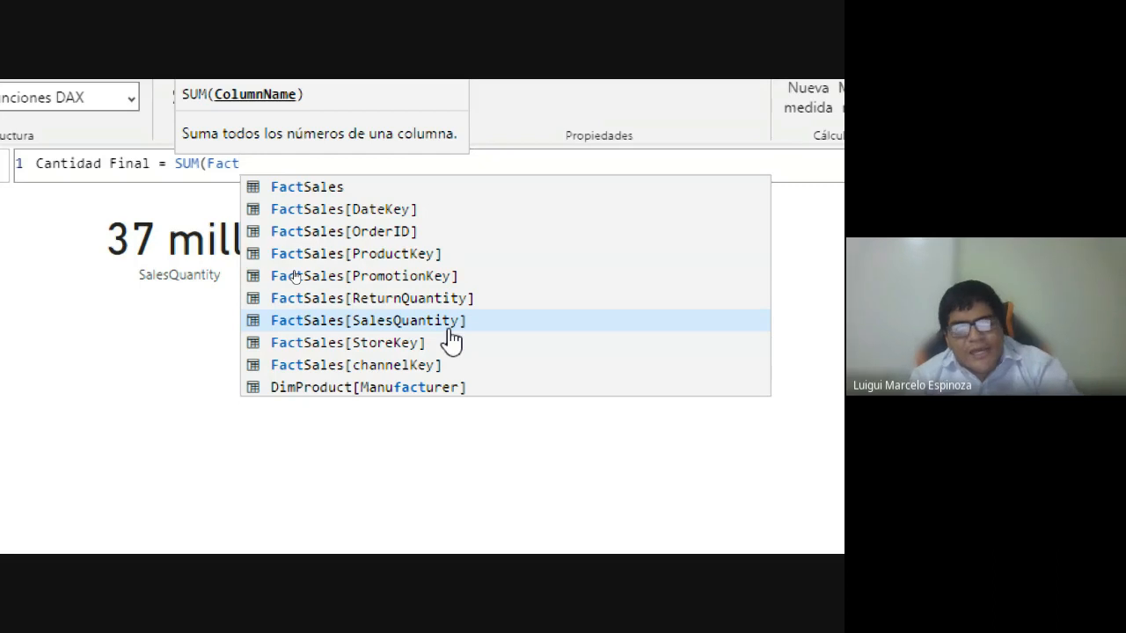
key(Tab)
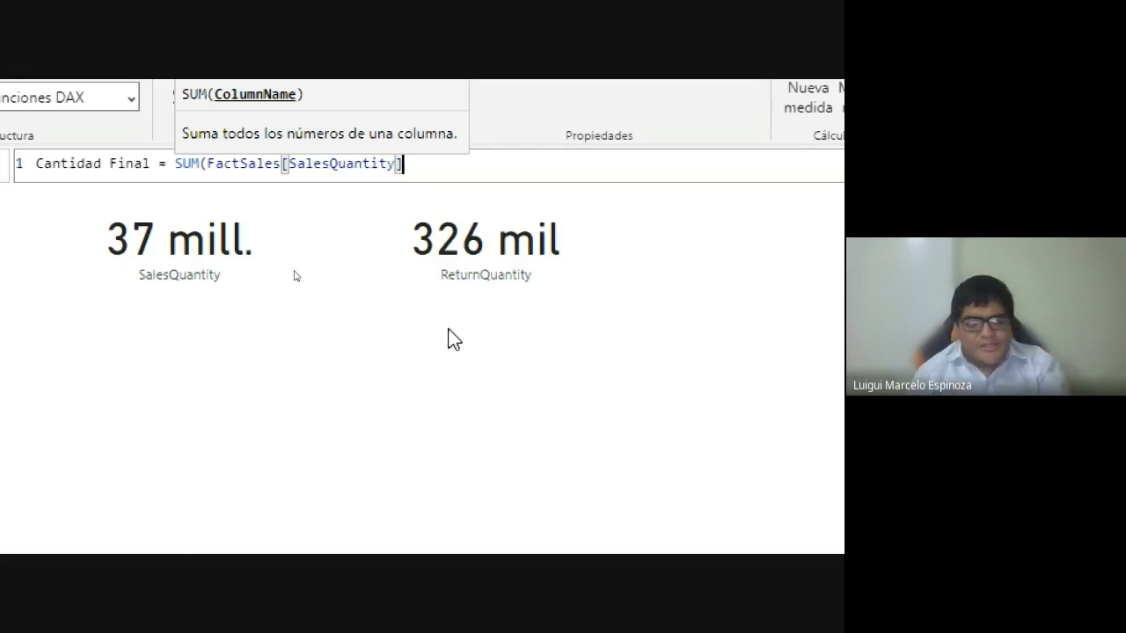
text())
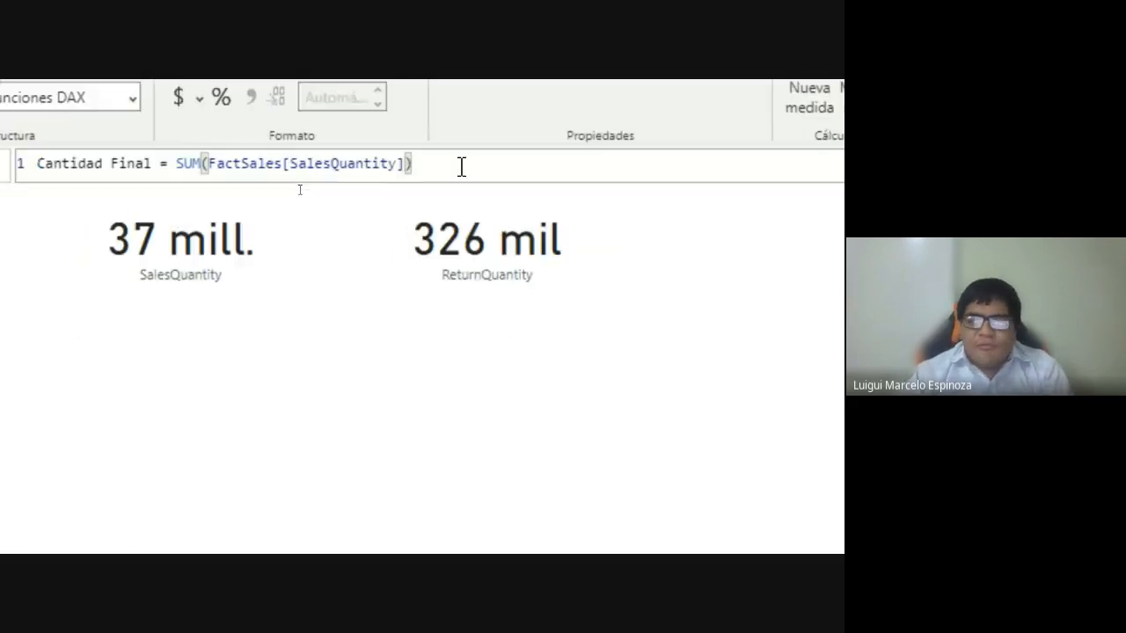
Switch to the Adobe Acrobat Reader PDF and highlight the Tab note's words on indentation and code autocompletion
key(alt+Tab)
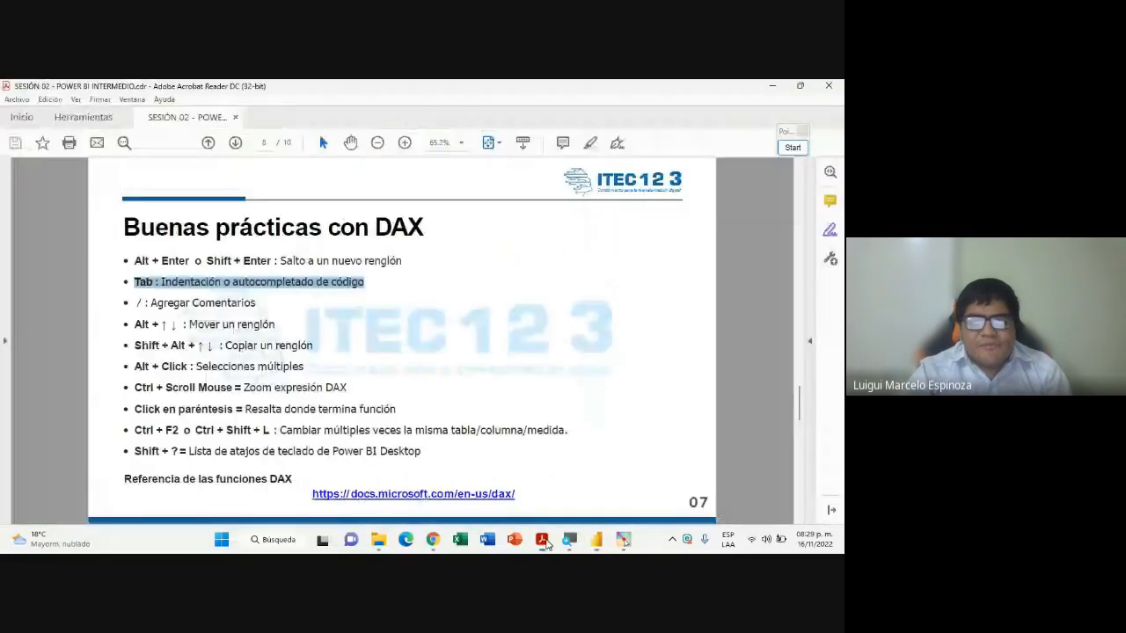
drag(134, 282, 220, 287)
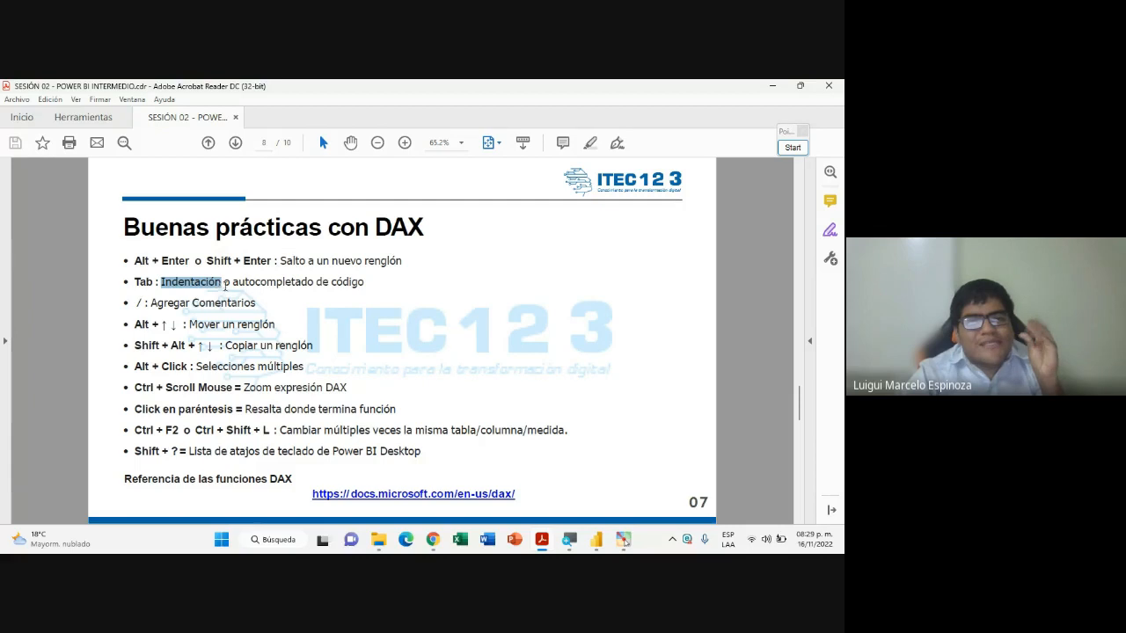
drag(232, 282, 364, 283)
Return to Power BI Desktop and inspect the FactSales reference and parentheses in the SUM expression
click(596, 539)
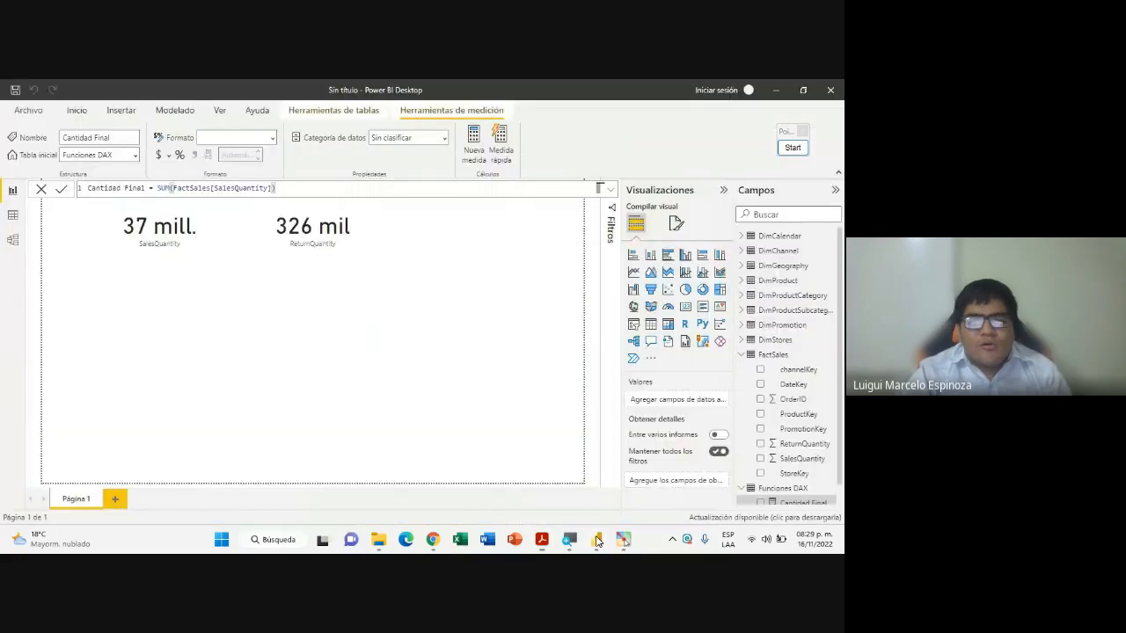
click(178, 191)
click(202, 189)
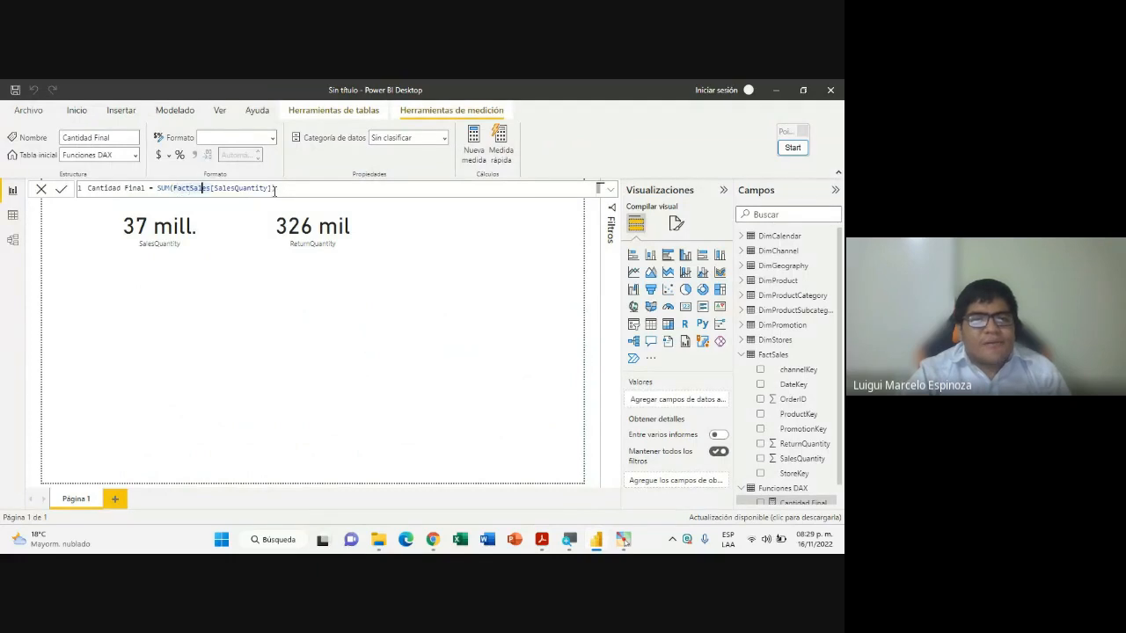
click(283, 190)
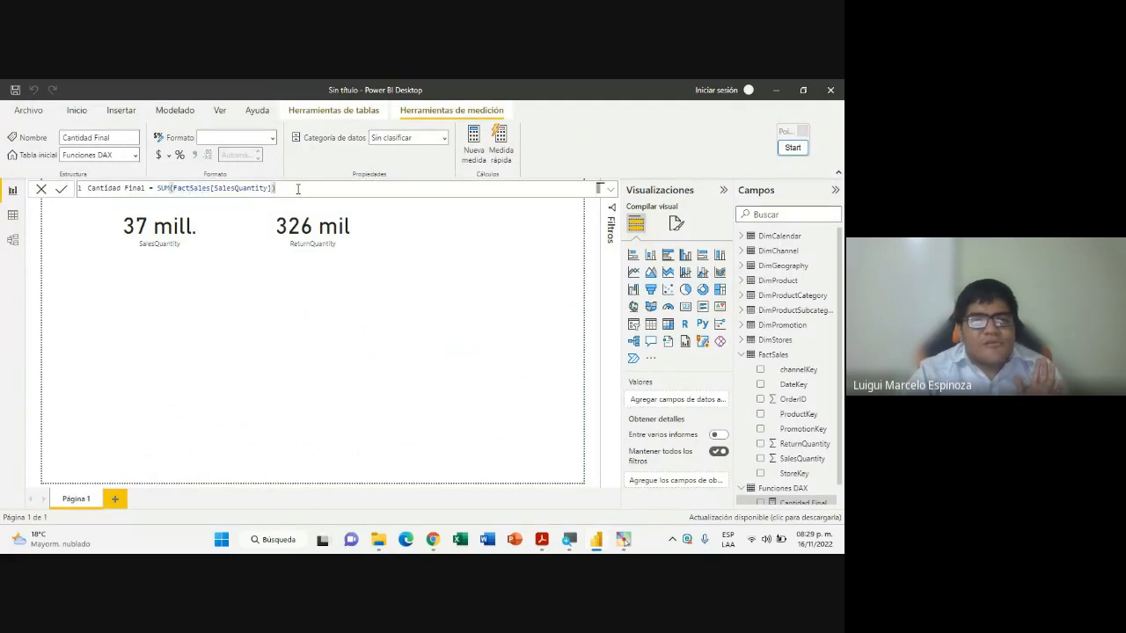
Check the comment shortcut in the PDF's list of DAX good practices and return to the Power BI Desktop formula
click(543, 539)
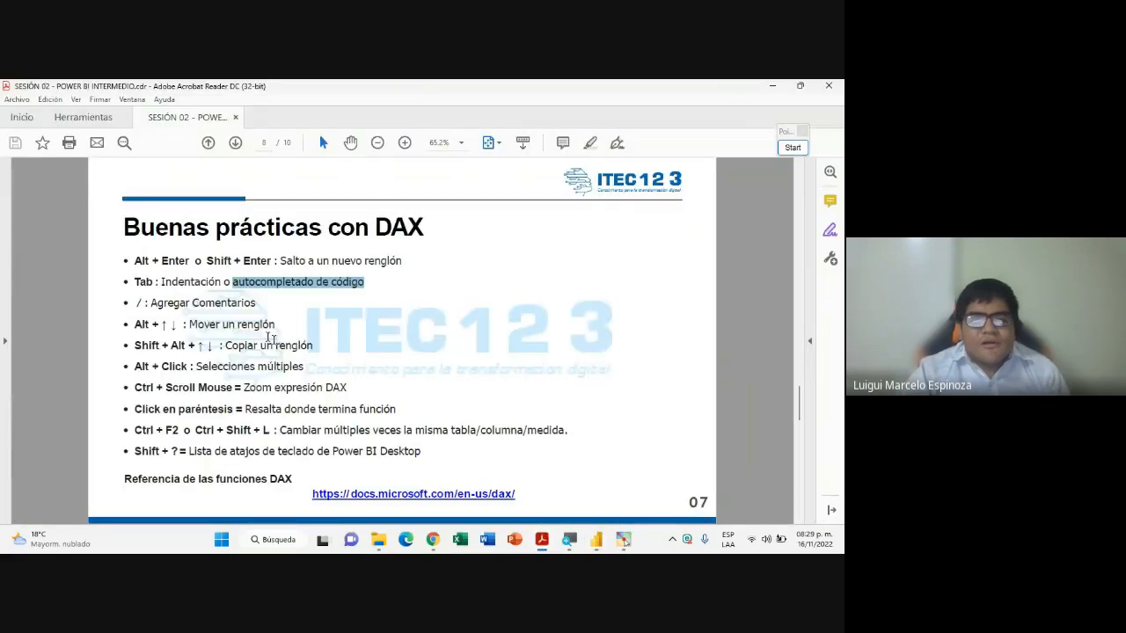
click(572, 540)
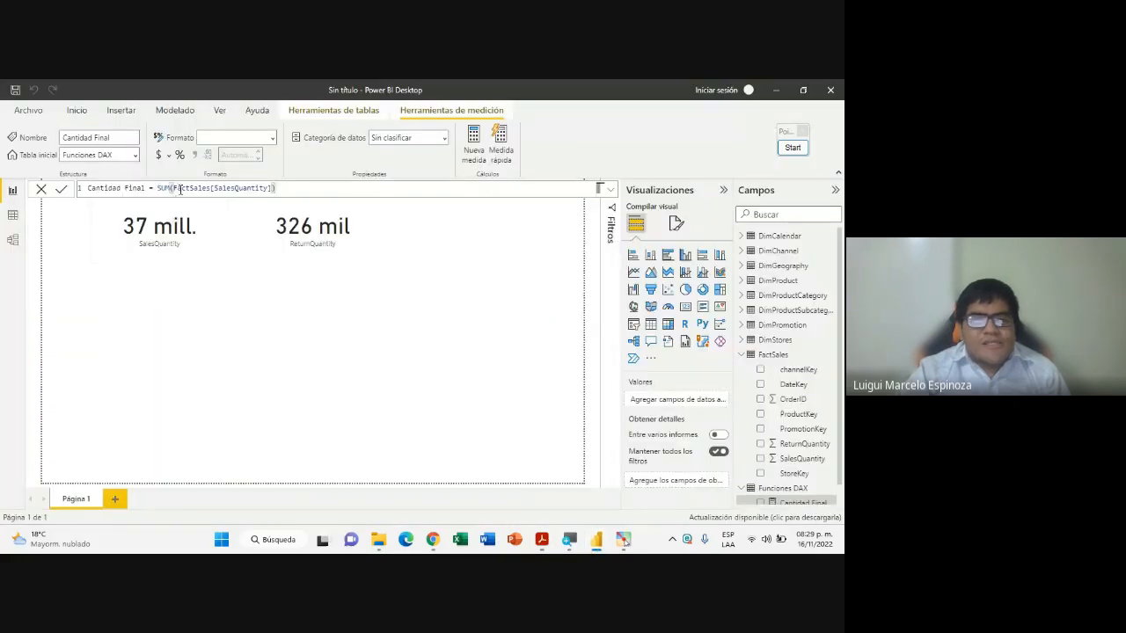
click(541, 538)
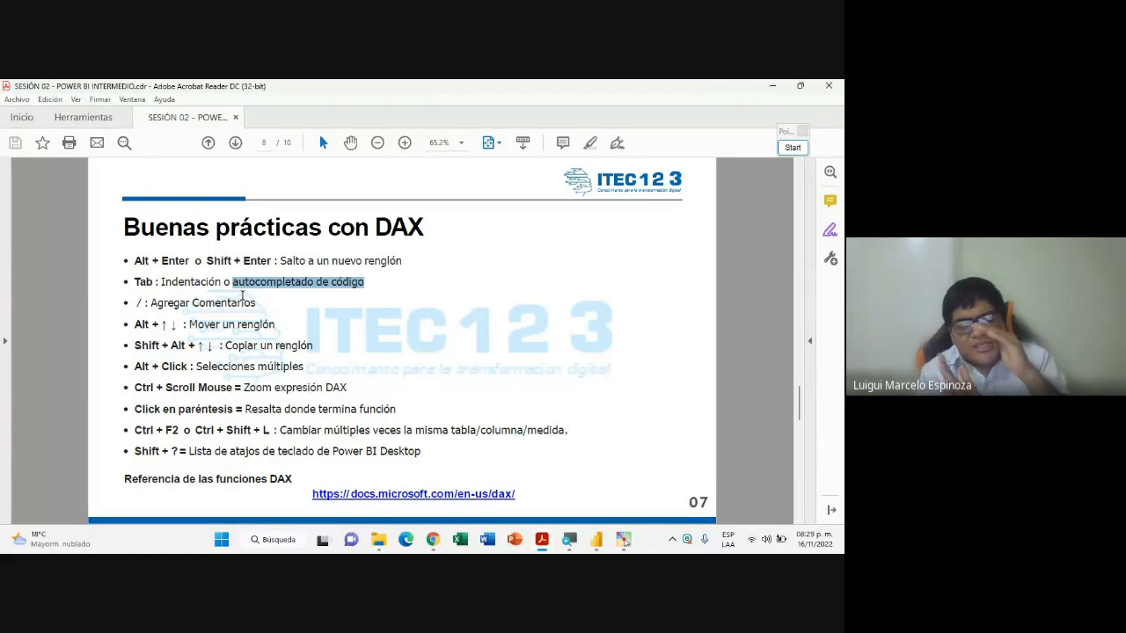
click(593, 547)
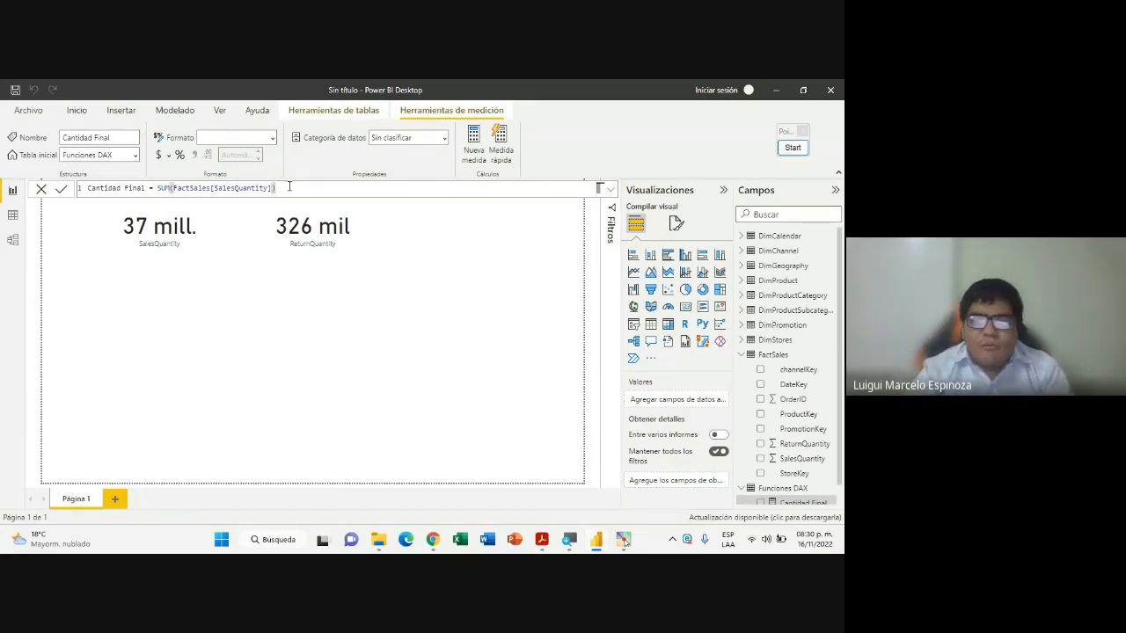
Add a second line to the Cantidad Final formula with the comment "/Esta formula sirve para calcular la cantidad final"
key(shift+Return)
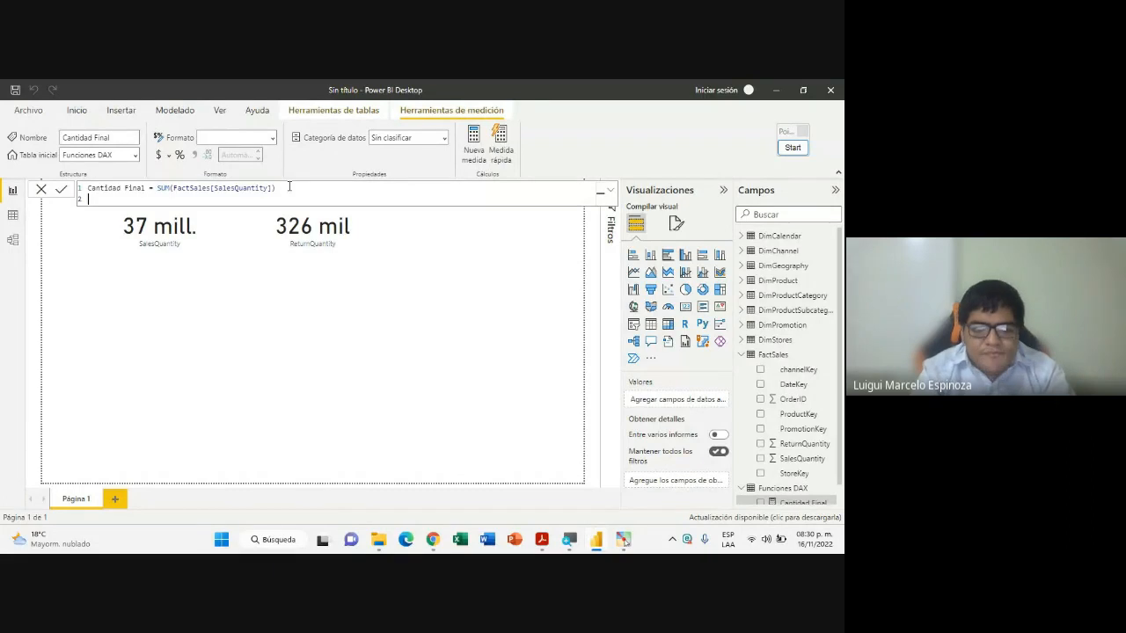
text(/)
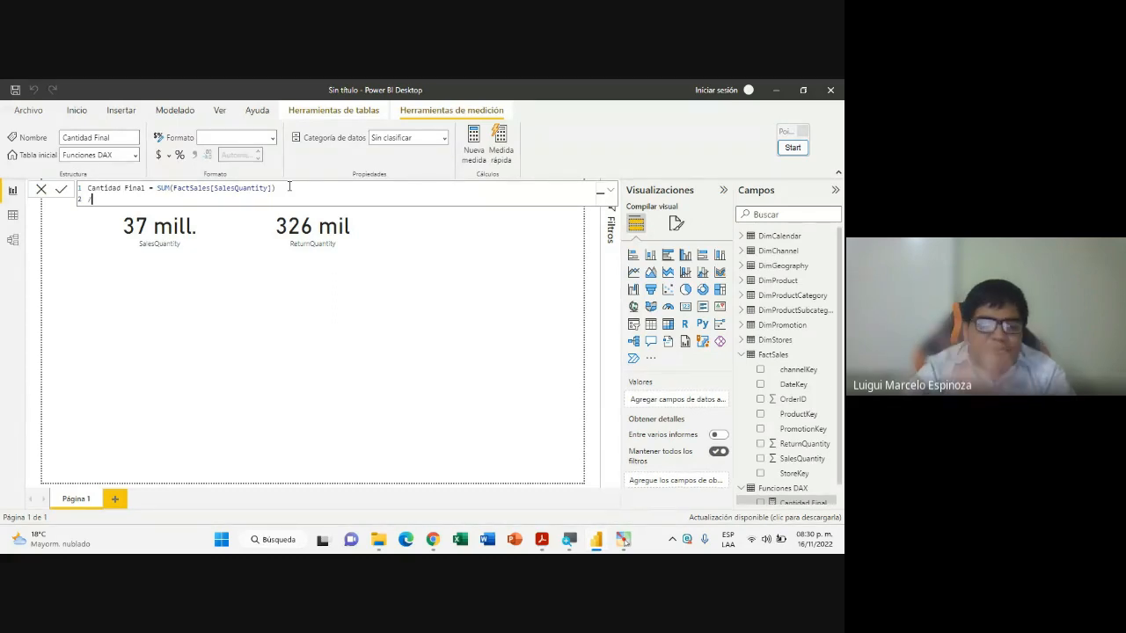
text(()
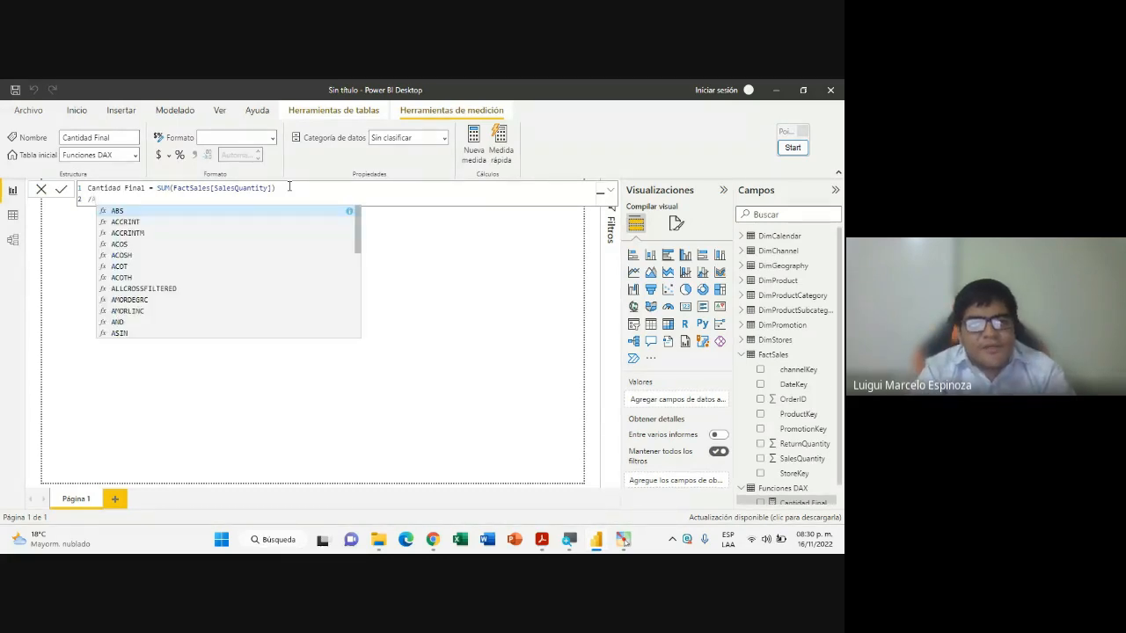
key(BackSpace)
text(Esto )
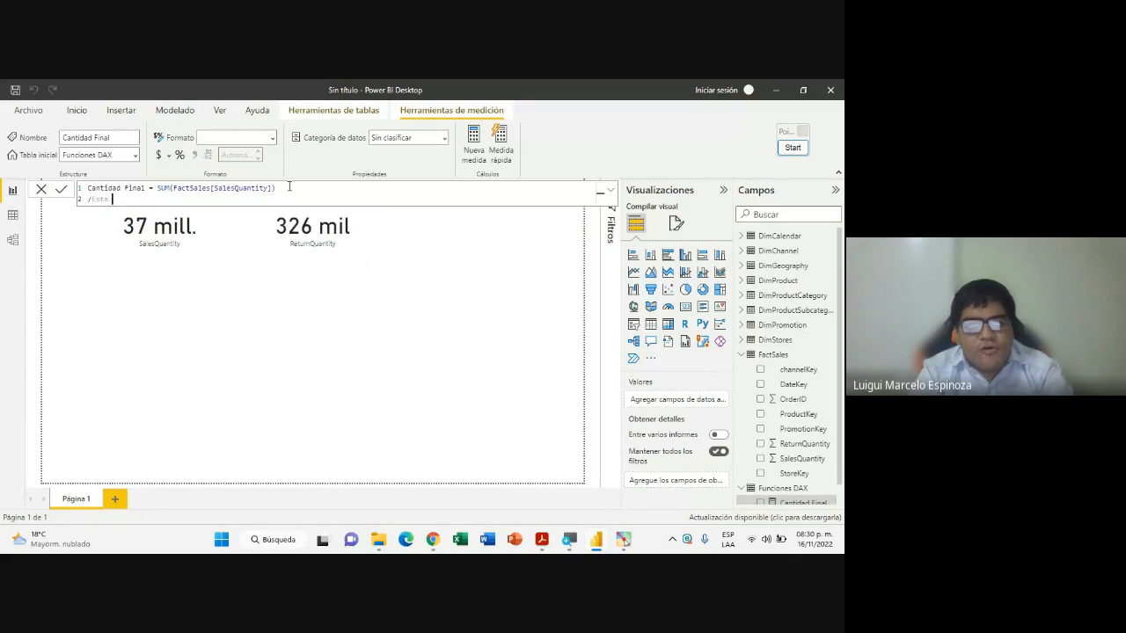
text(Form)
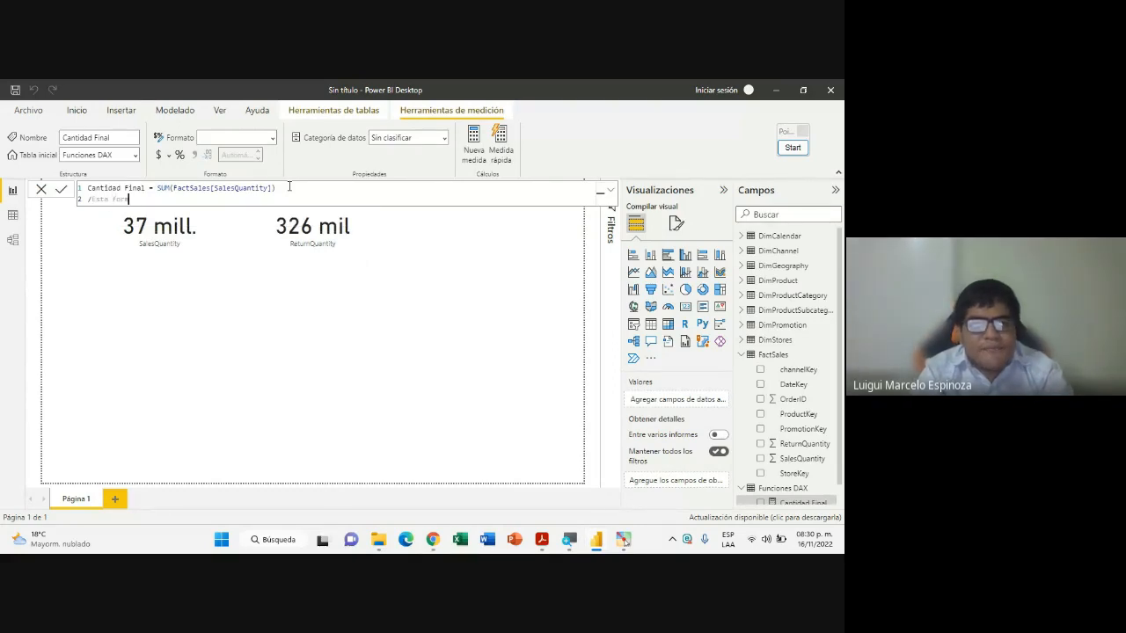
text(ula s)
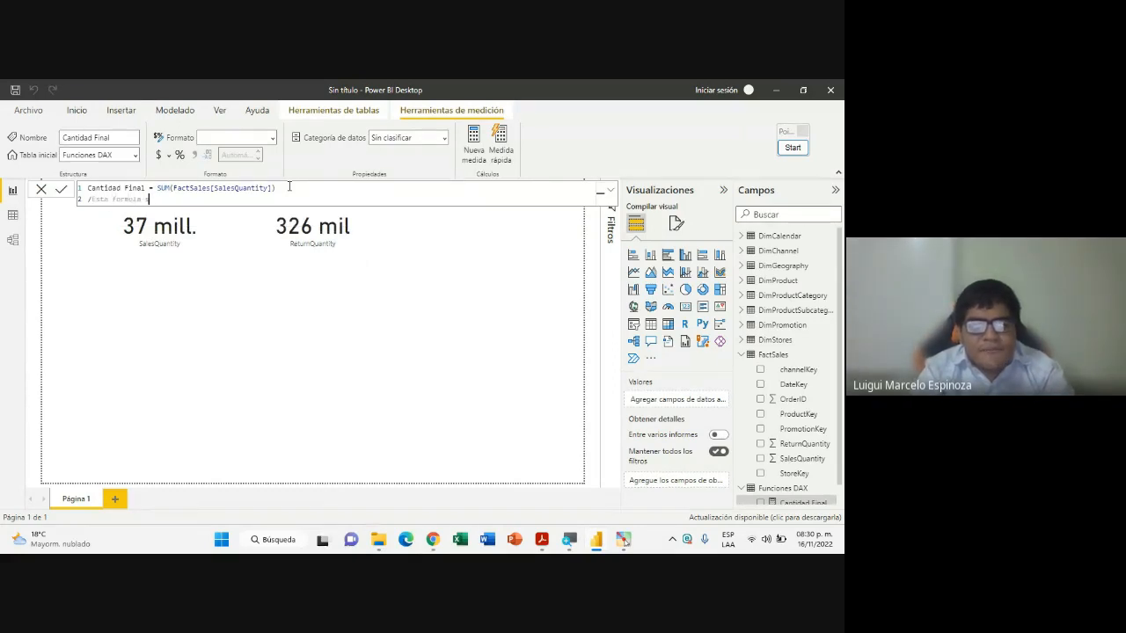
text(irve)
key(super+plus)
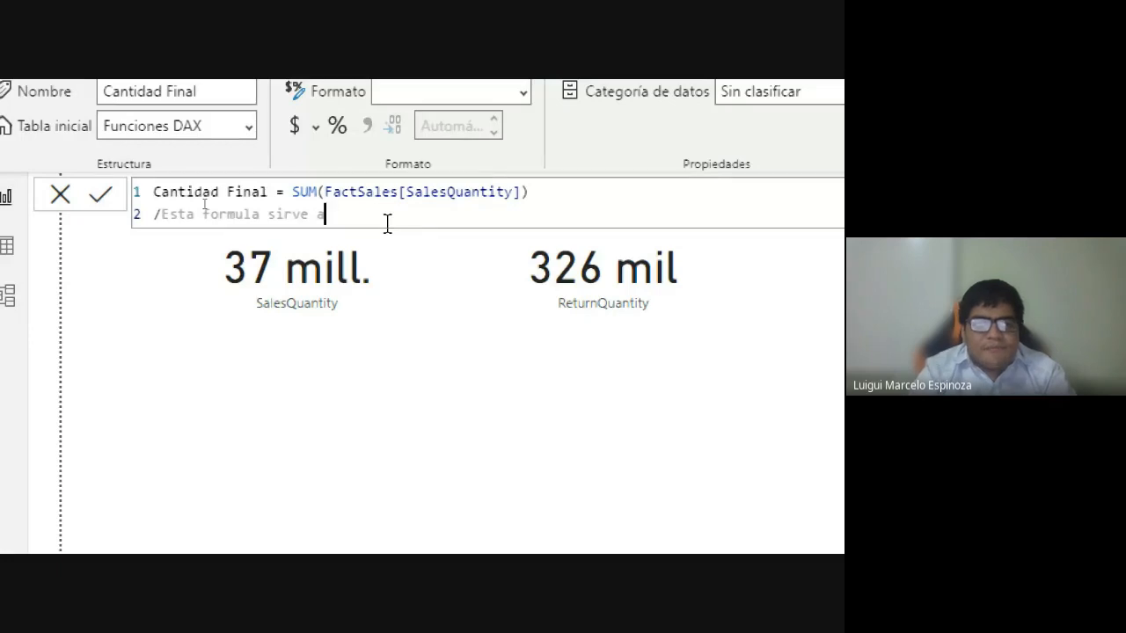
text(para cal)
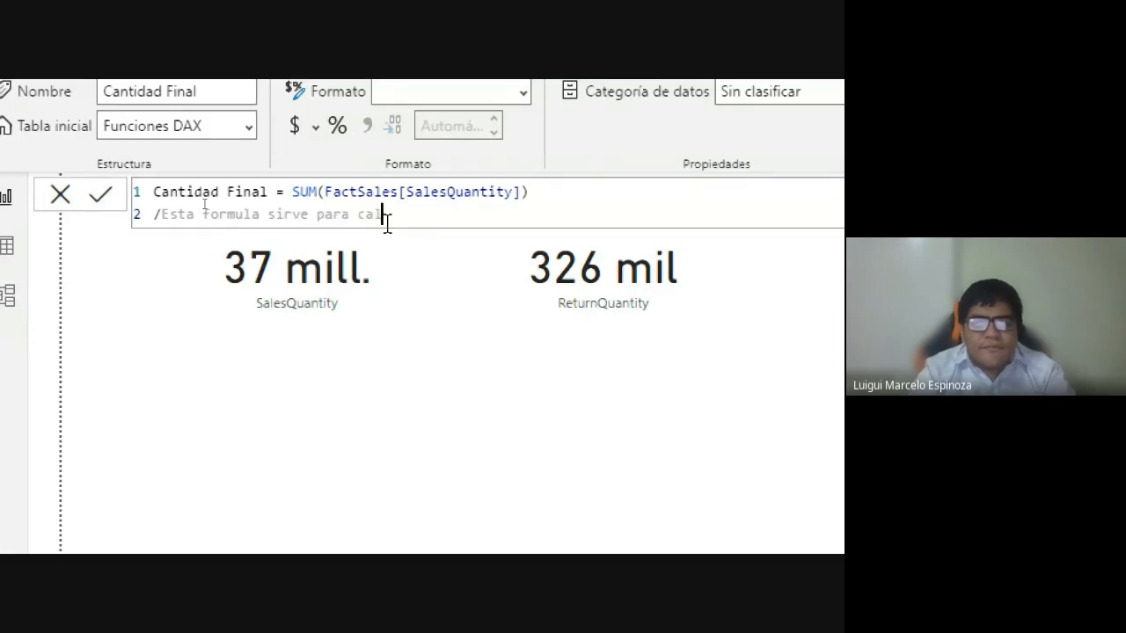
text(cular la can)
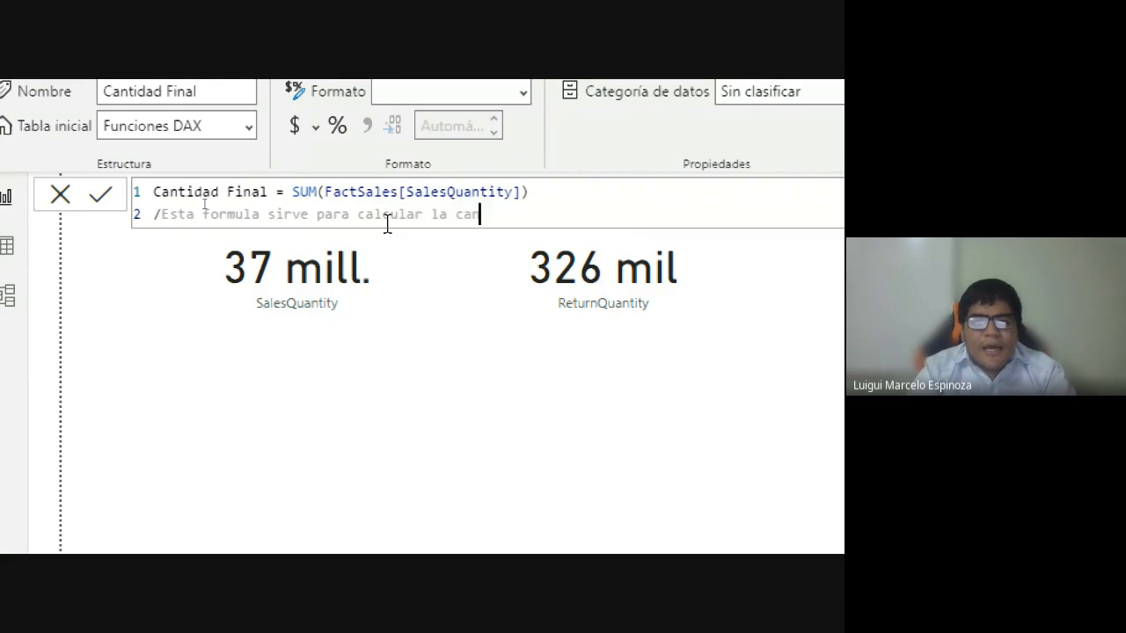
text(tidad final)
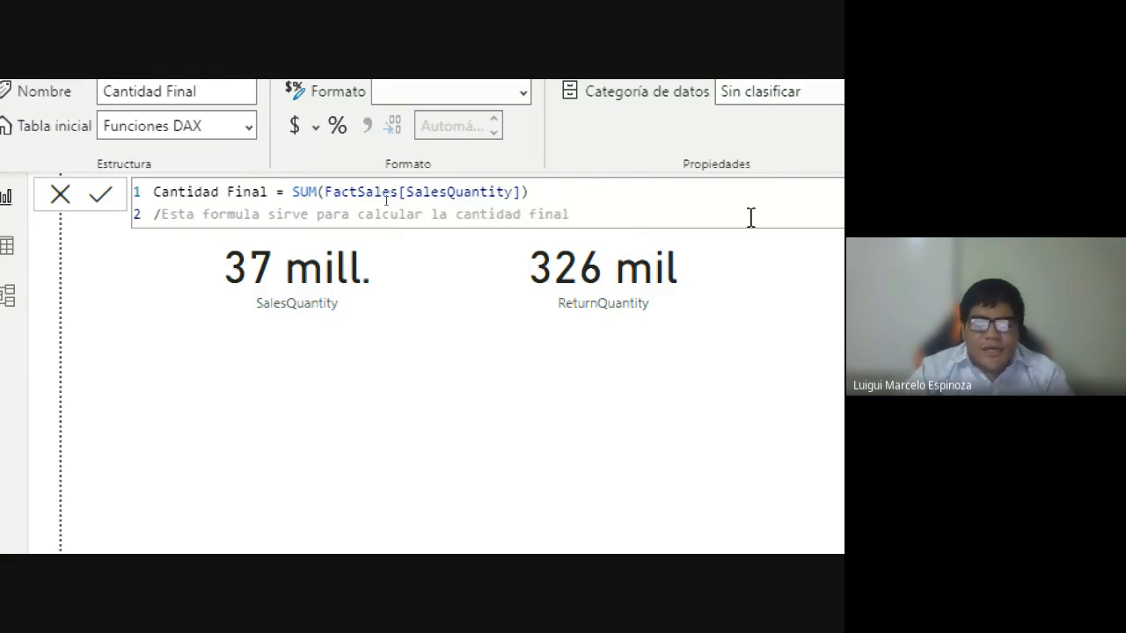
Commit the Cantidad Final measure together with its comment line and end the screen magnification
key(super)
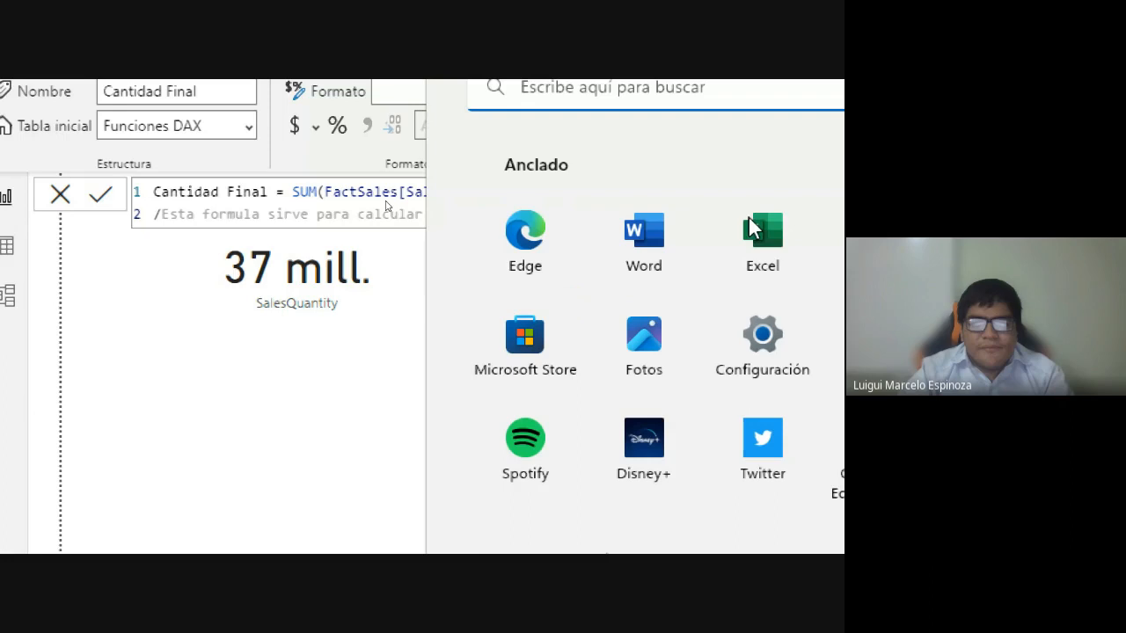
click(15, 374)
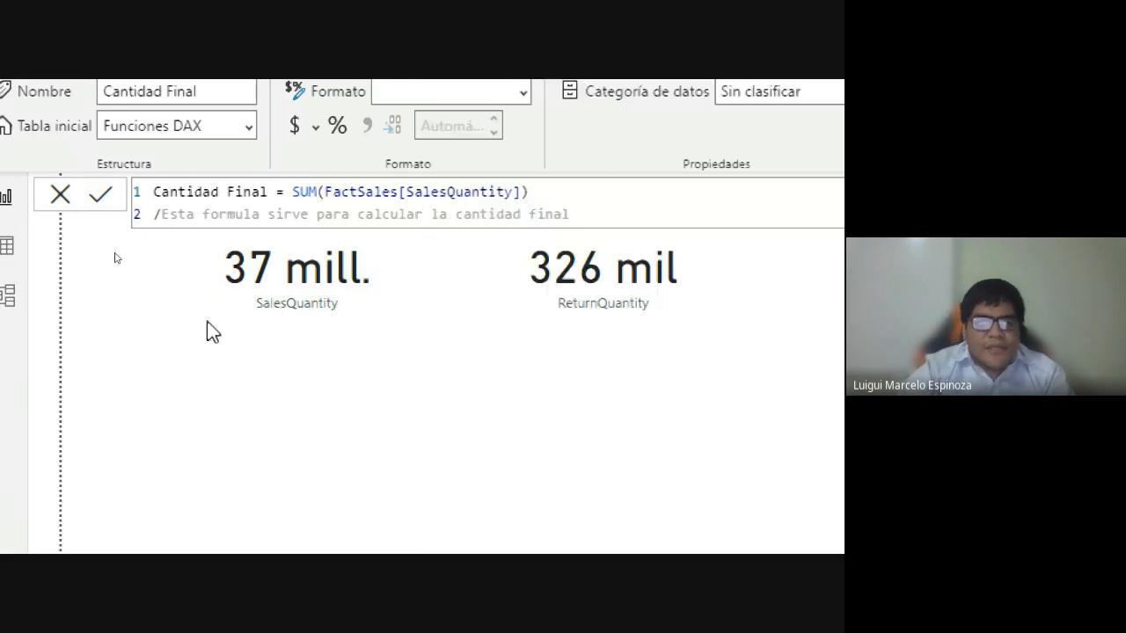
click(581, 211)
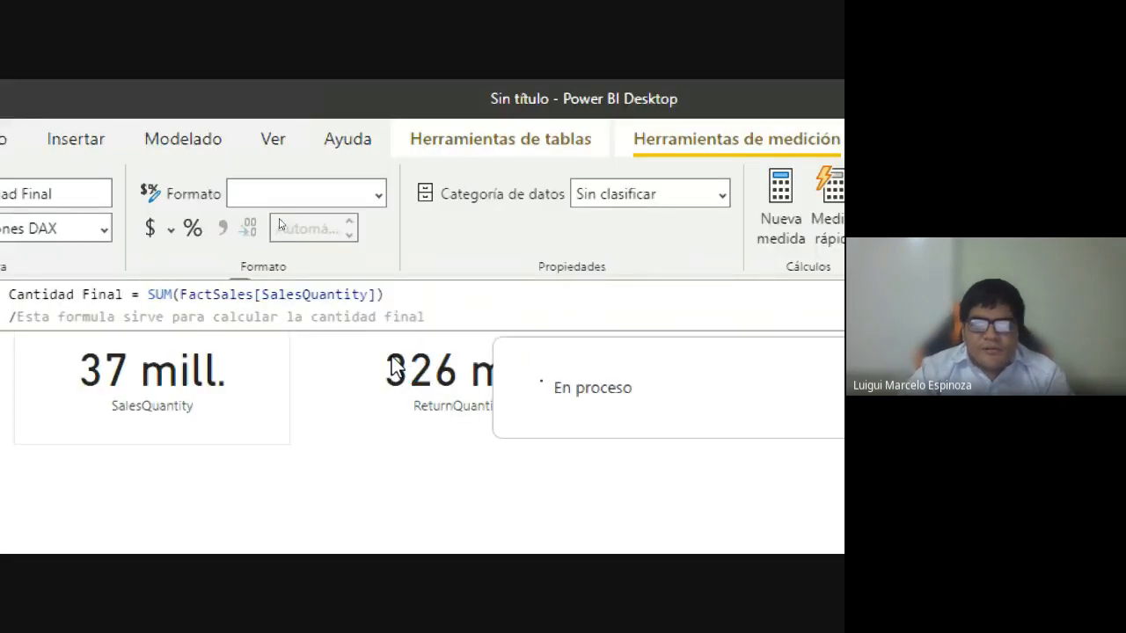
key(super+Escape)
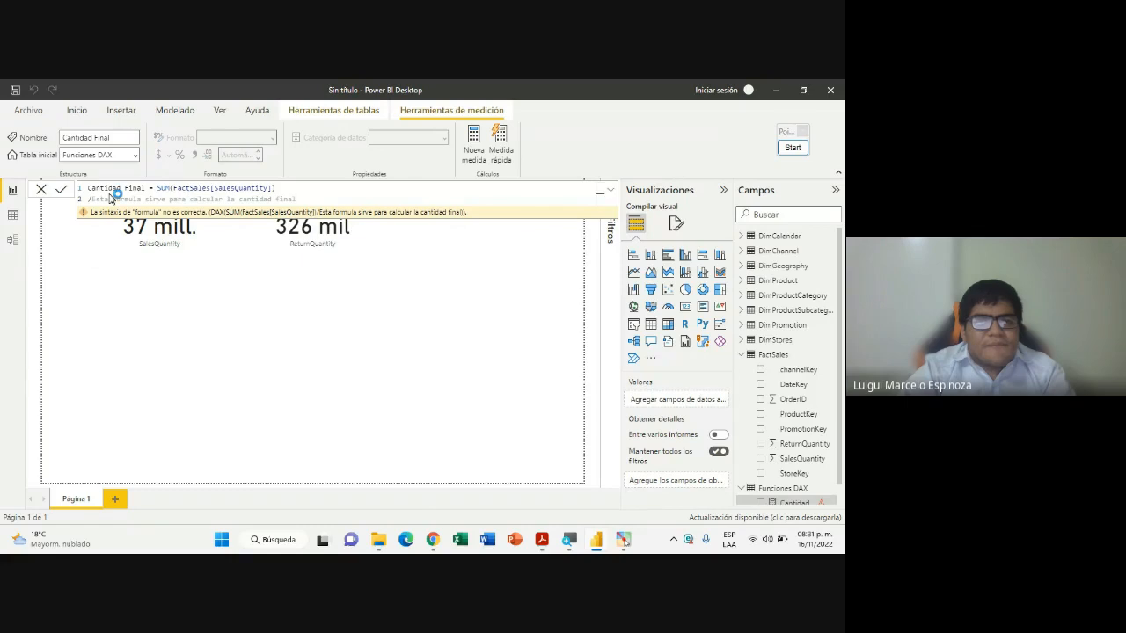
Check the comment practice in the PDF and add a second slash so the formula's comment line starts with "//"
key(alt+Tab)
key(alt+Tab)
click(256, 209)
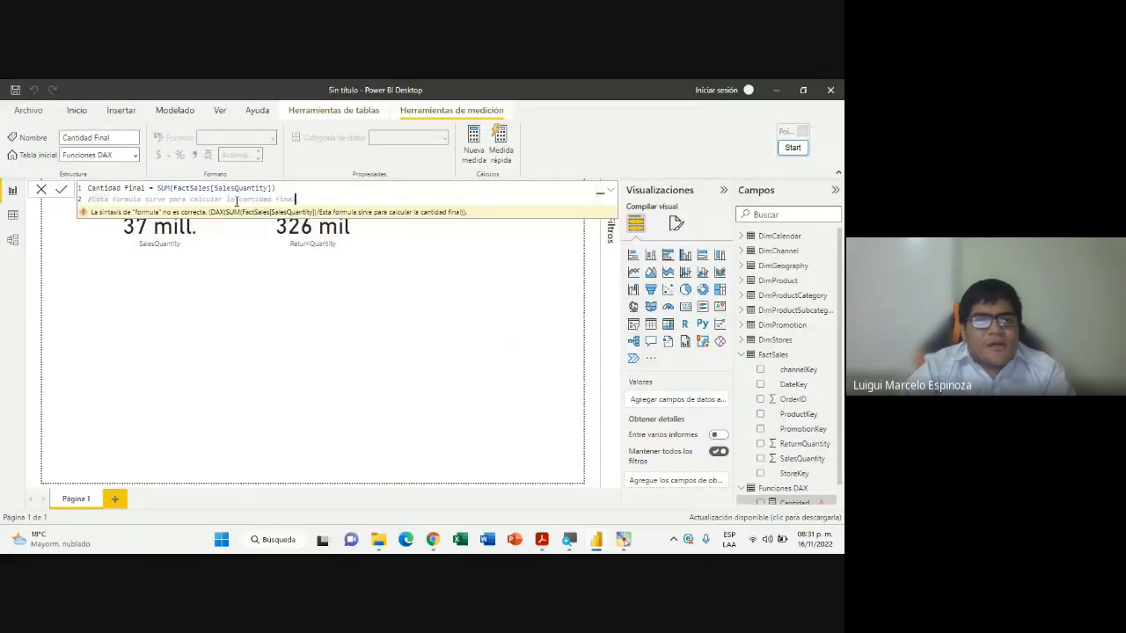
click(94, 200)
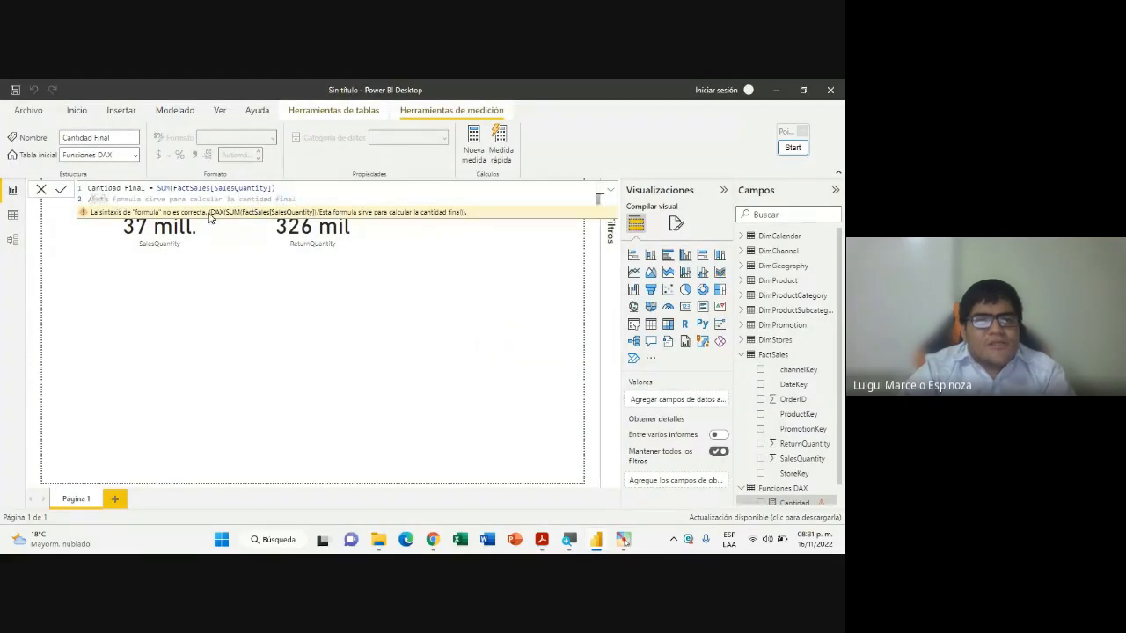
click(542, 540)
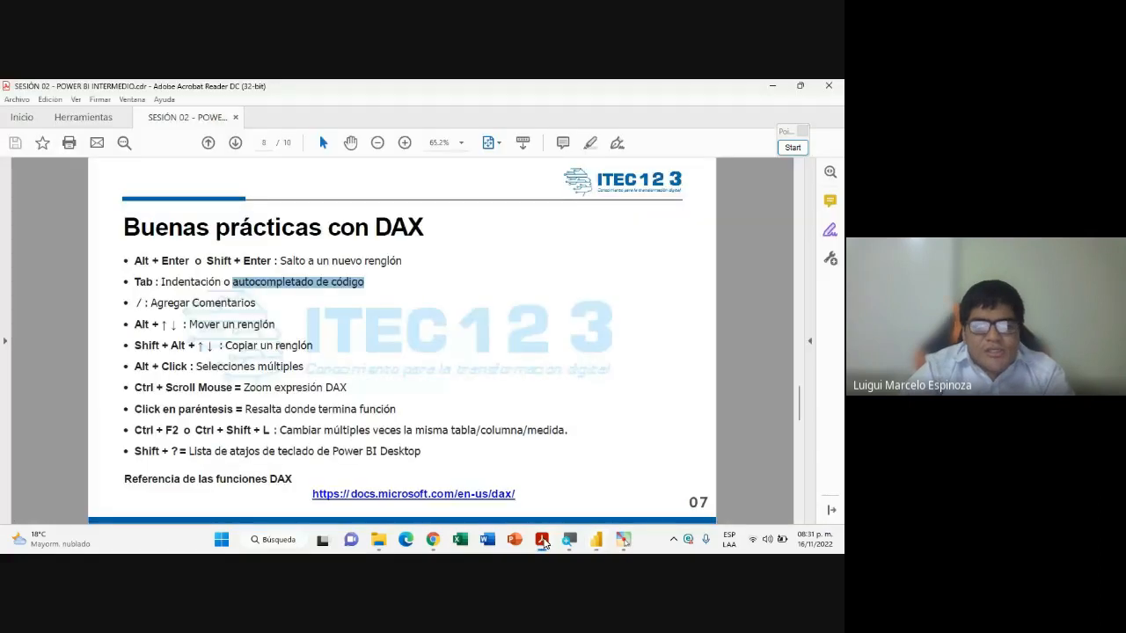
click(543, 541)
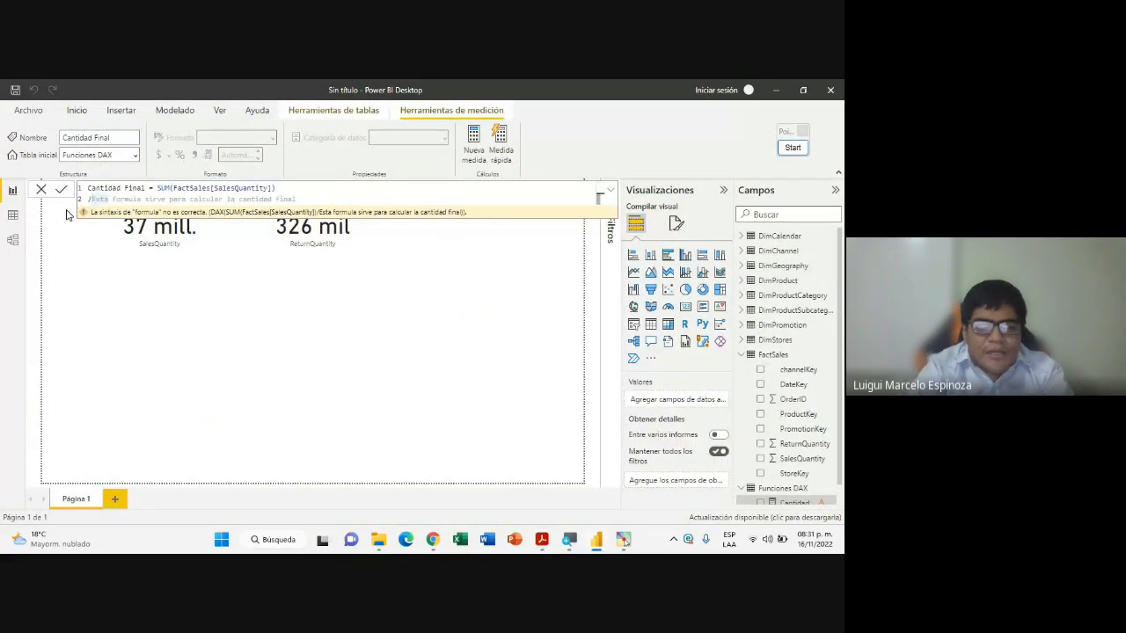
text(/)
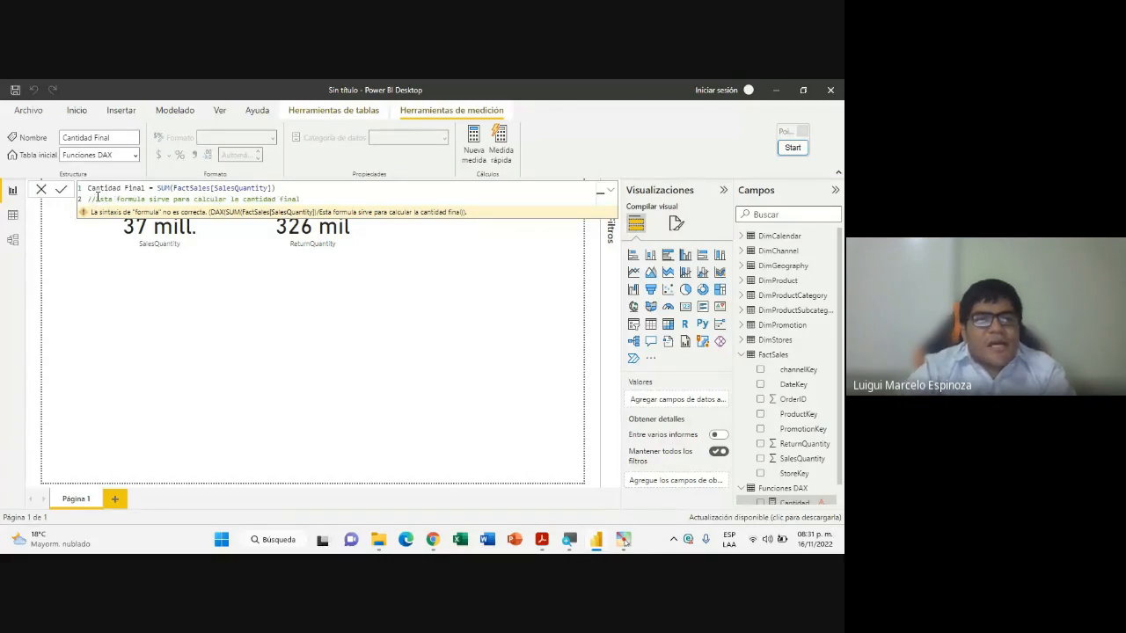
Consult the PDF's comment practice again and rewrite the last word of the Power BI comment line as "final"
click(310, 199)
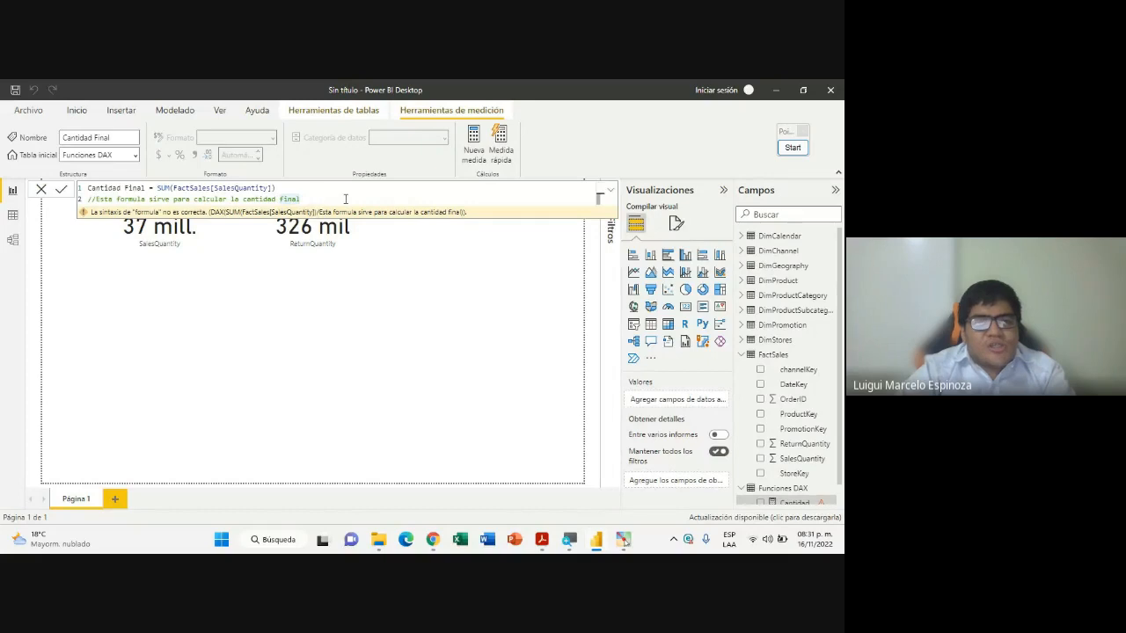
click(541, 540)
click(143, 307)
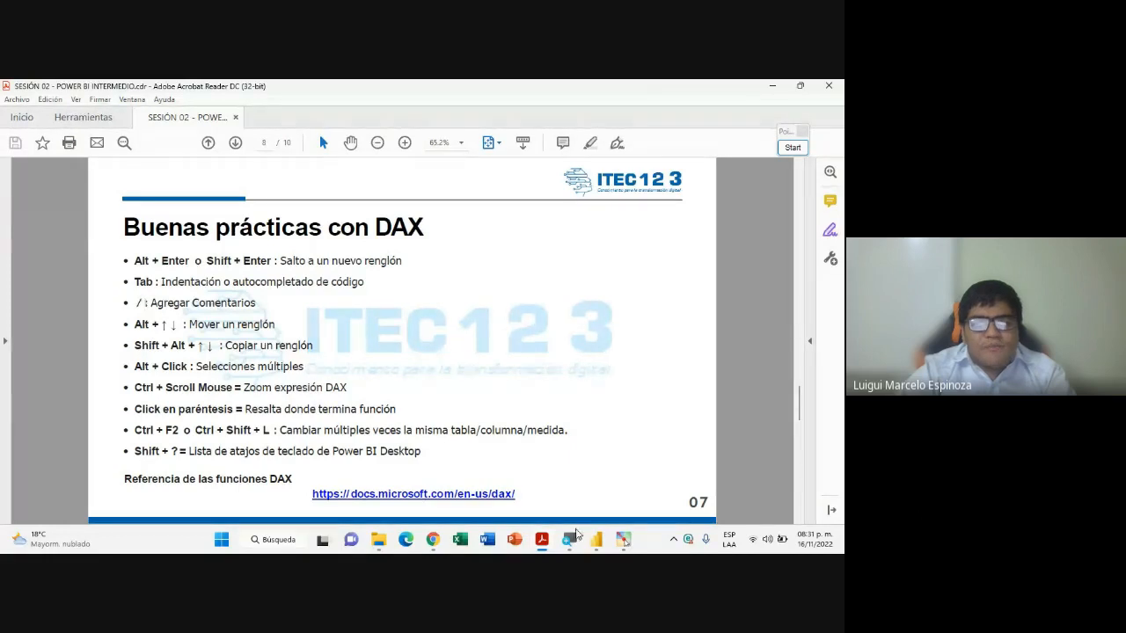
click(596, 539)
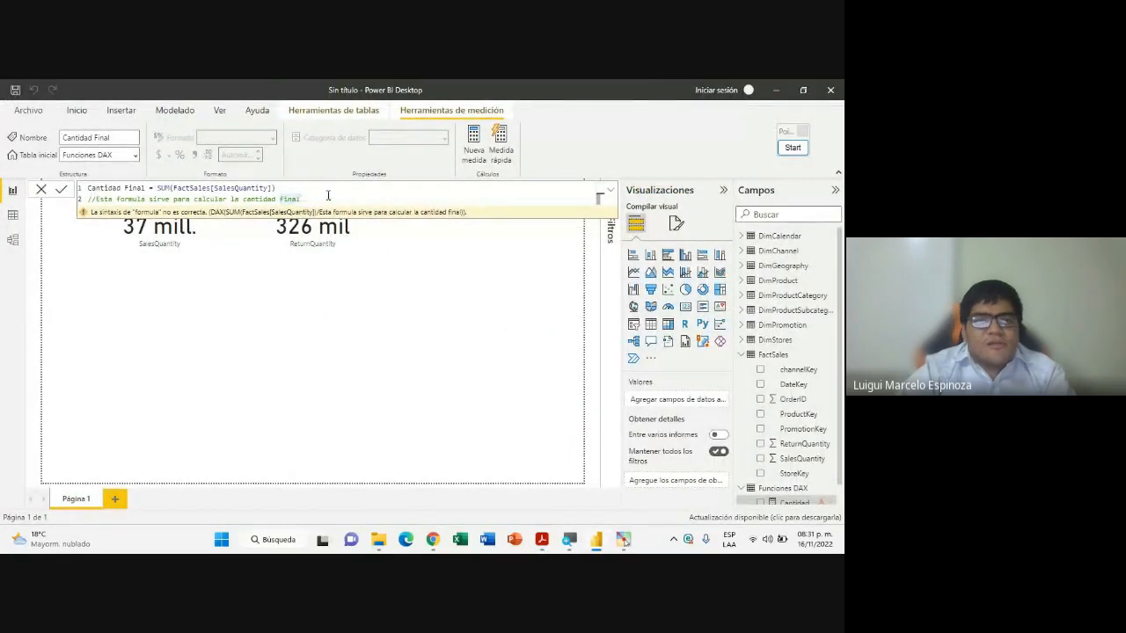
key(BackSpace)
key(BackSpace)
key(BackSpace)
key(BackSpace)
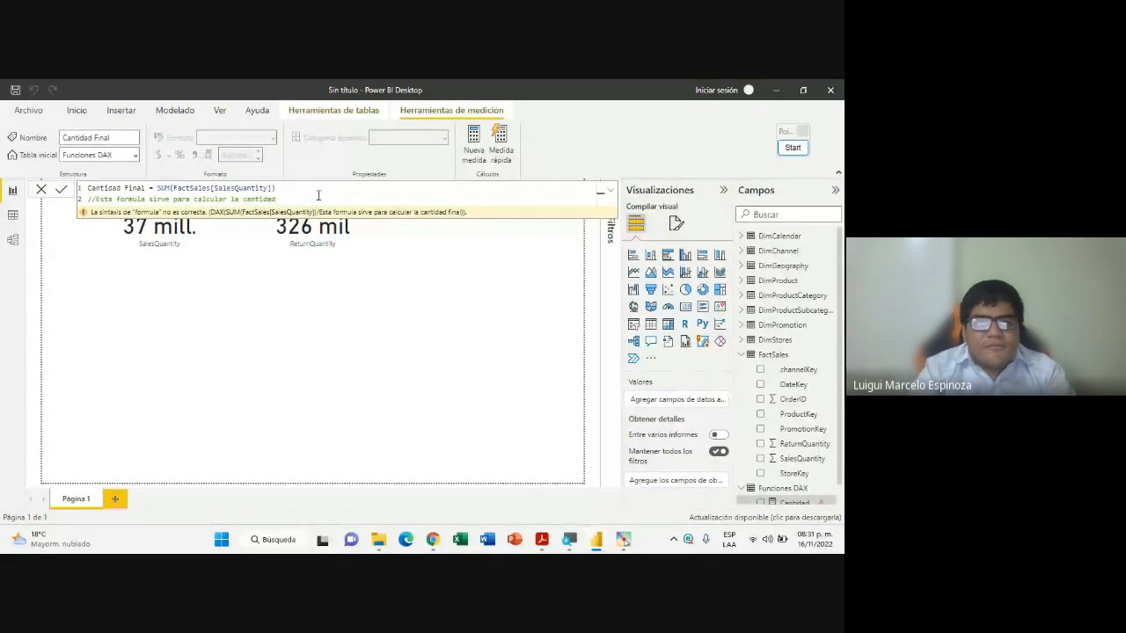
text(final)
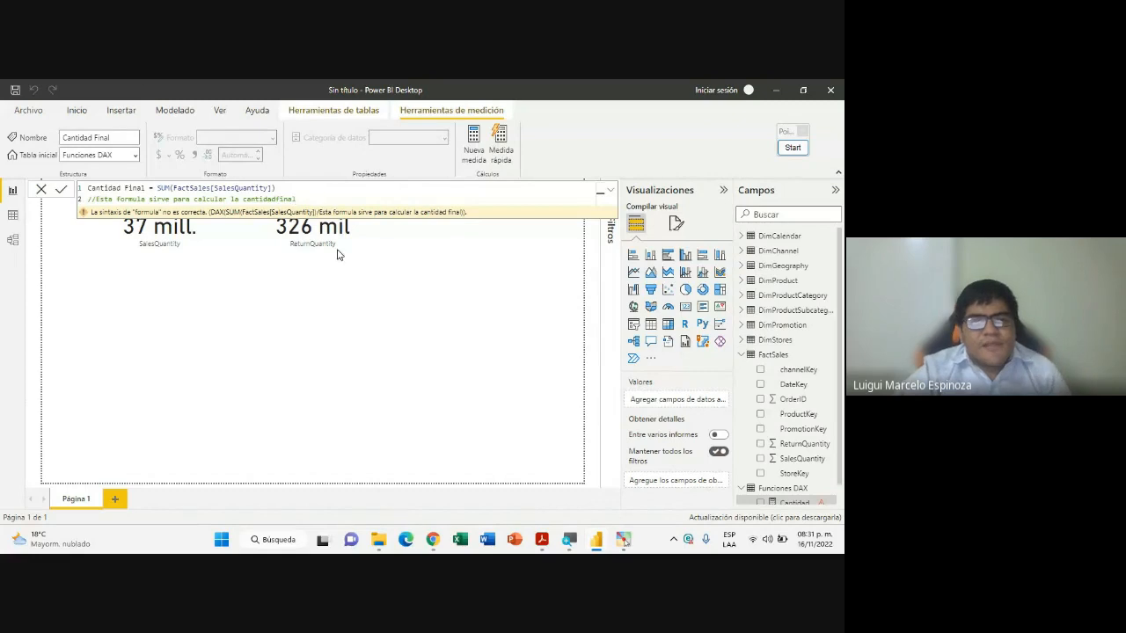
Select the whole comment line under the Cantidad Final formula, delete it and restore it
click(89, 200)
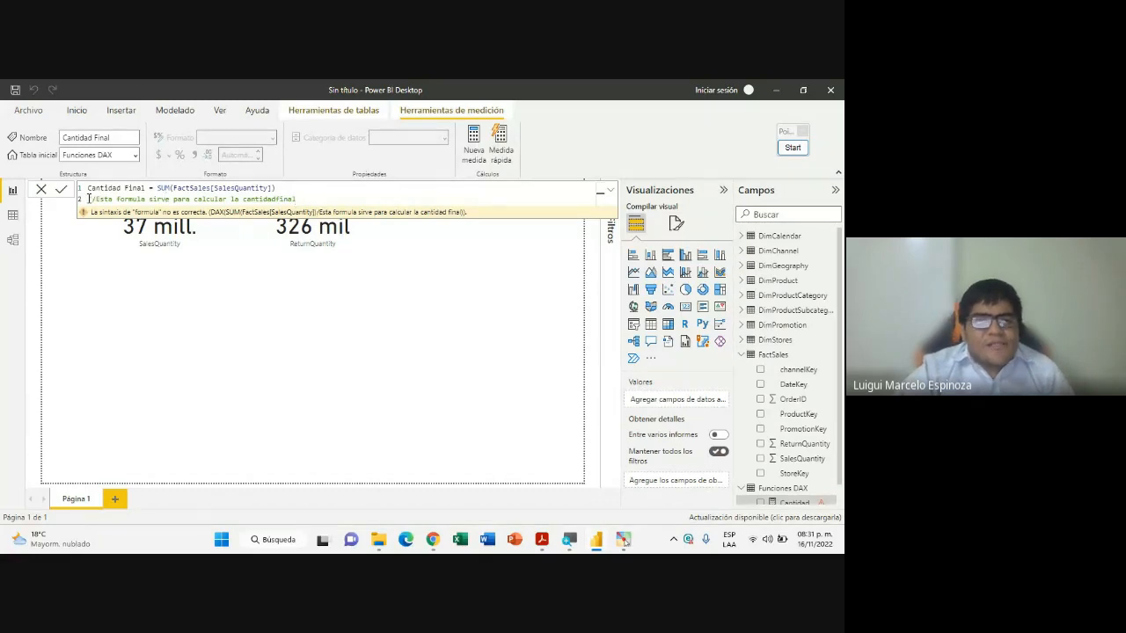
drag(89, 200, 300, 202)
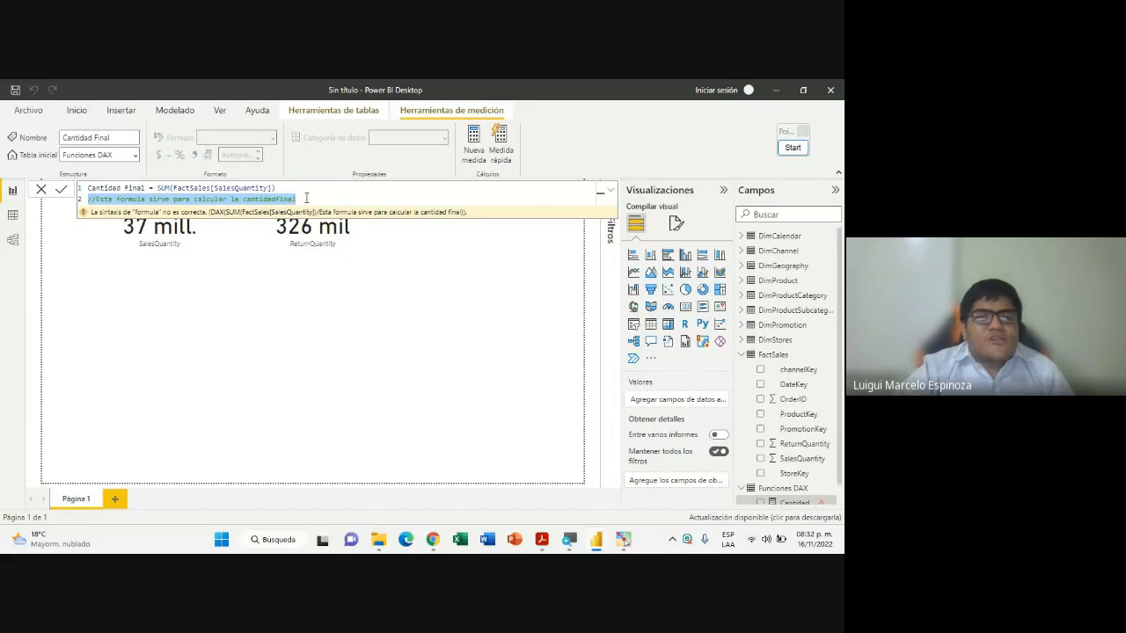
click(306, 198)
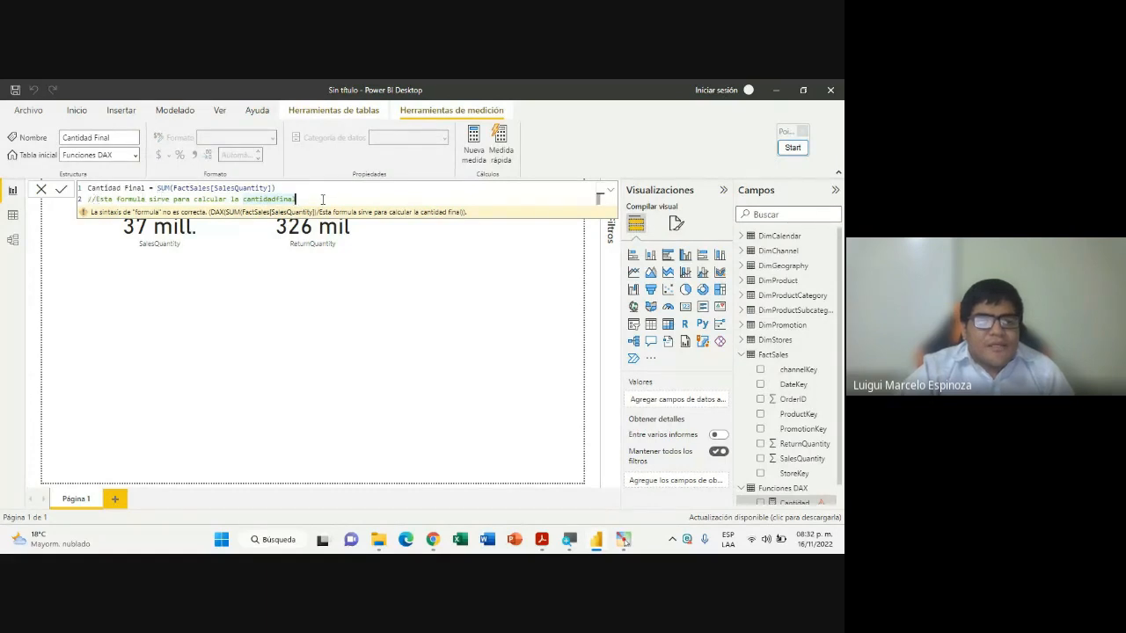
shift+click(85, 203)
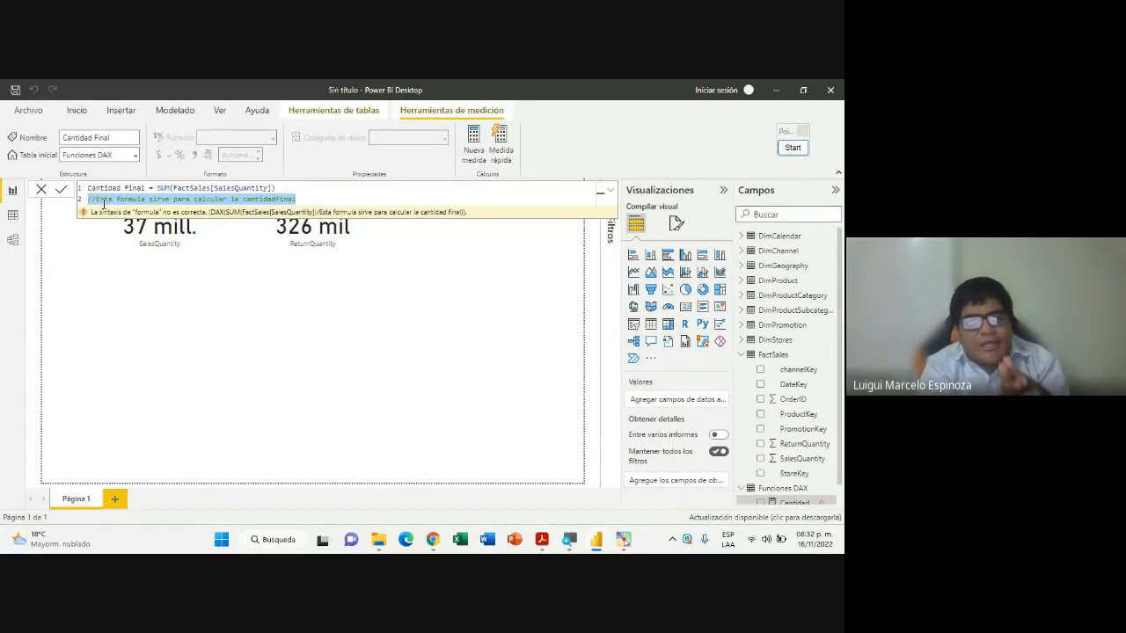
key(BackSpace)
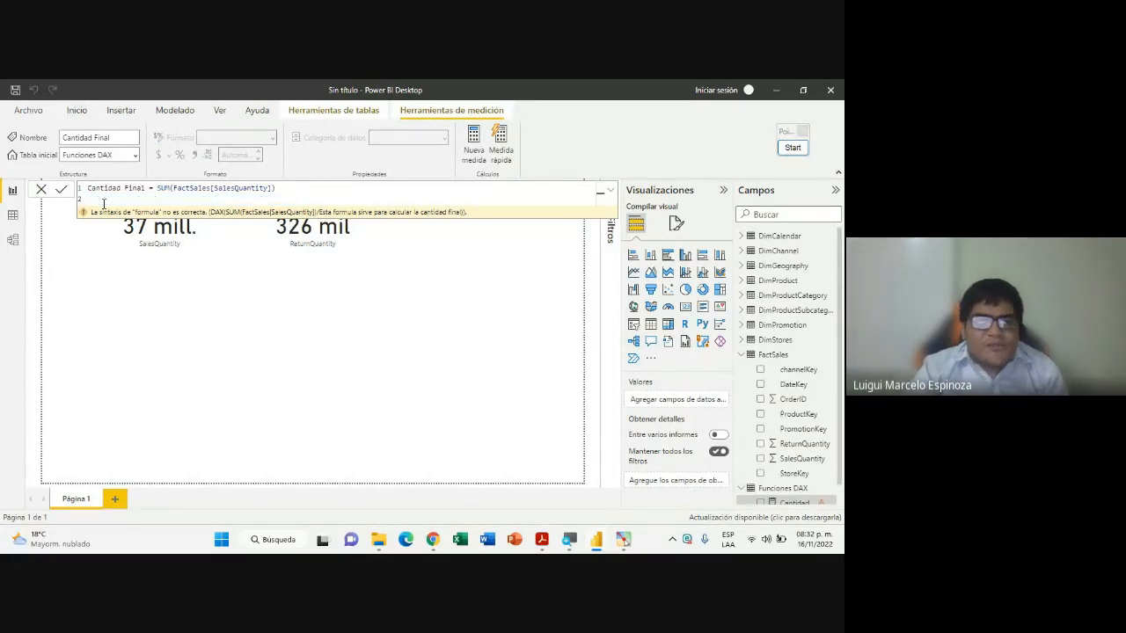
key(ctrl+z)
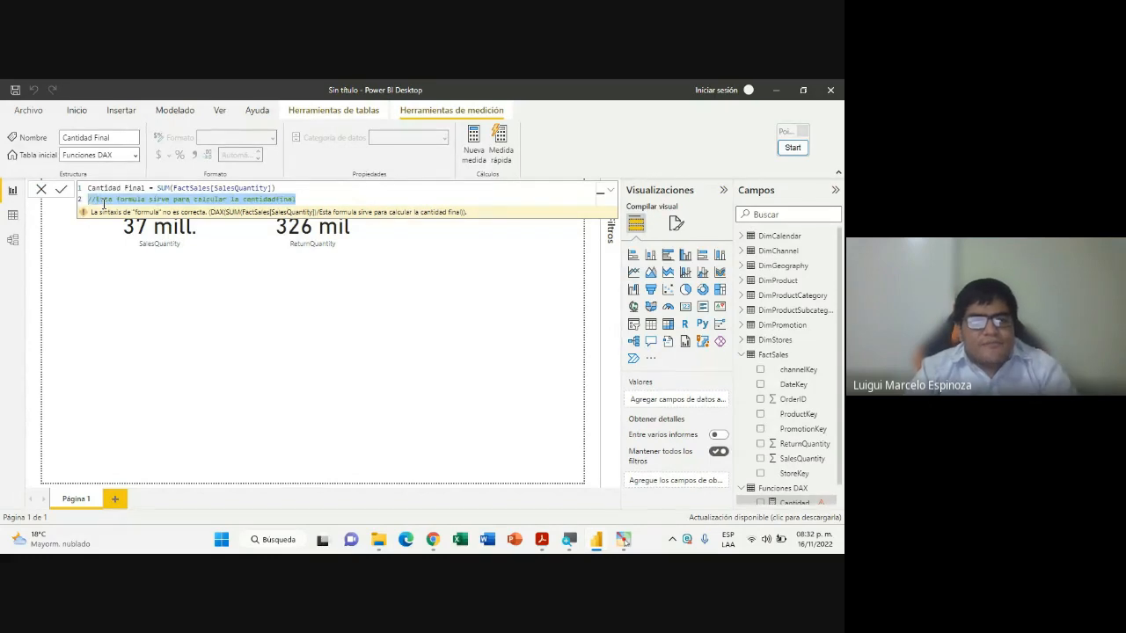
click(302, 199)
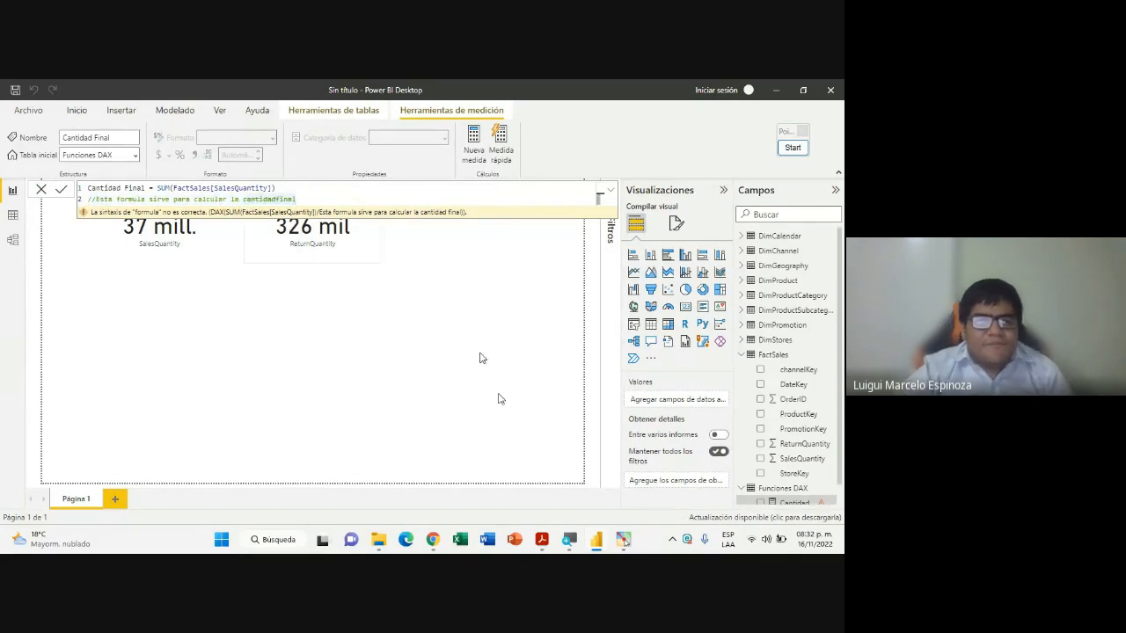
Examine the shortcut for moving a line in the PDF's list of DAX good practices
click(541, 539)
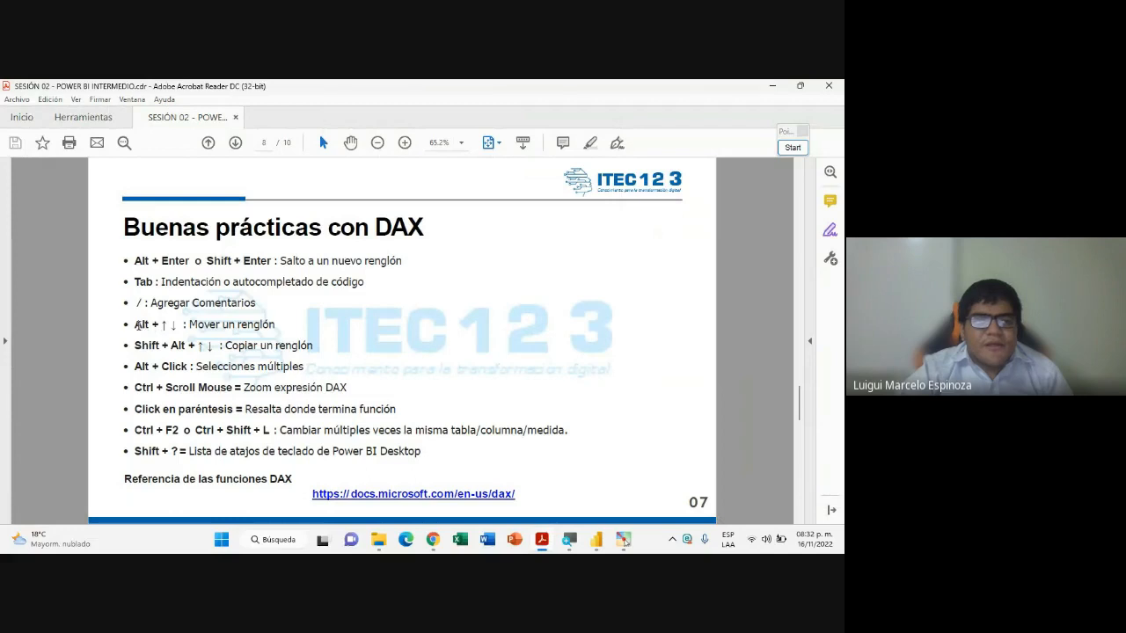
drag(137, 325, 286, 325)
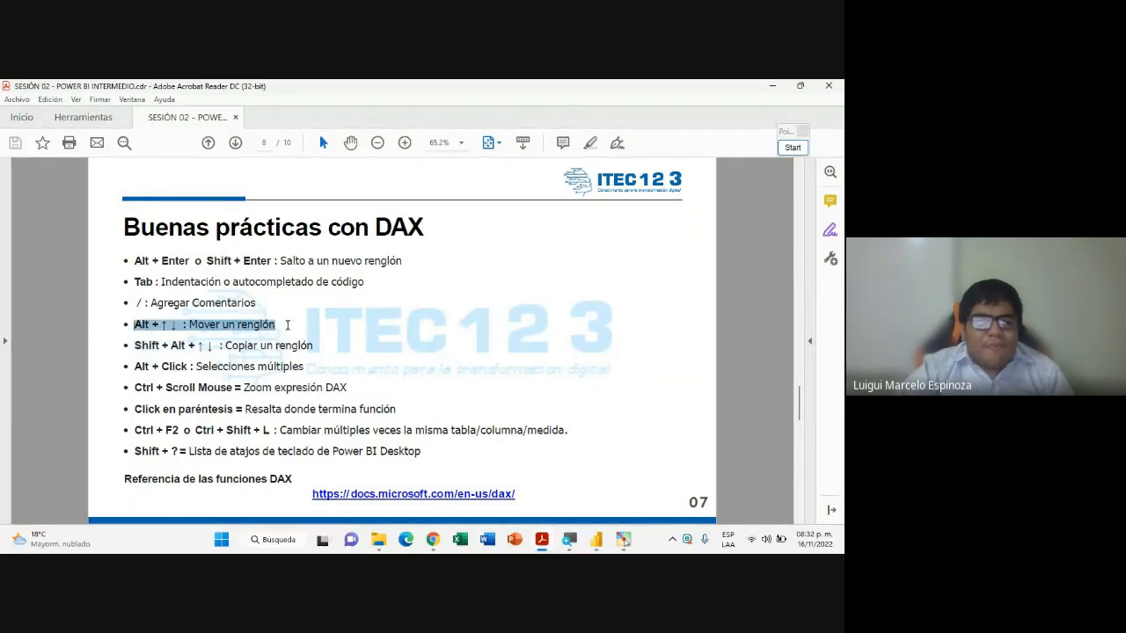
click(278, 324)
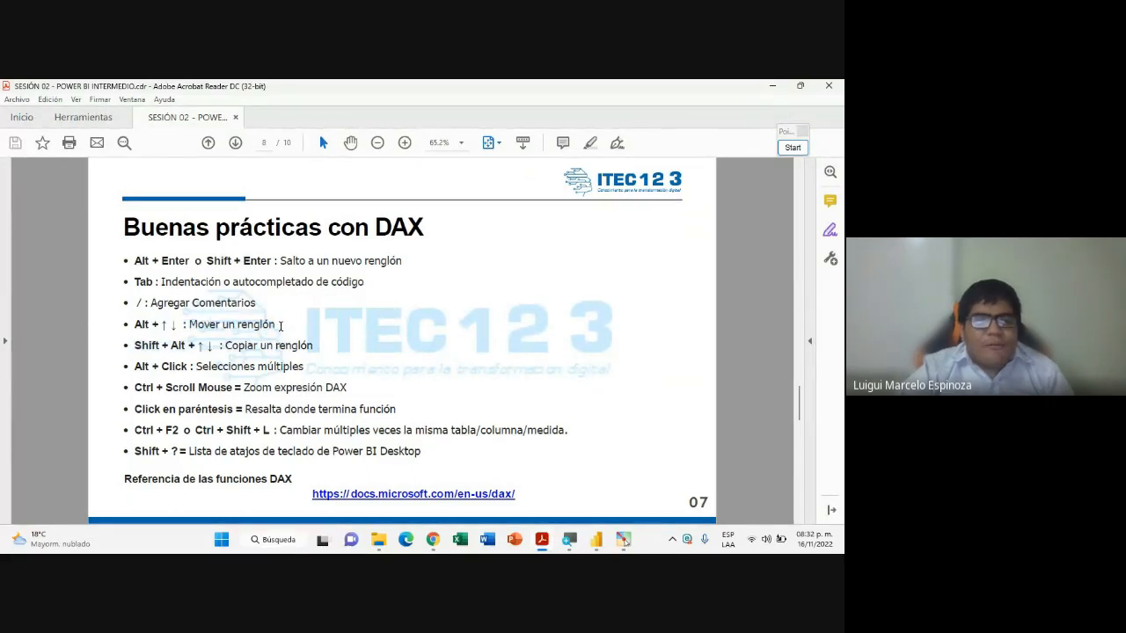
drag(280, 327, 179, 331)
click(139, 328)
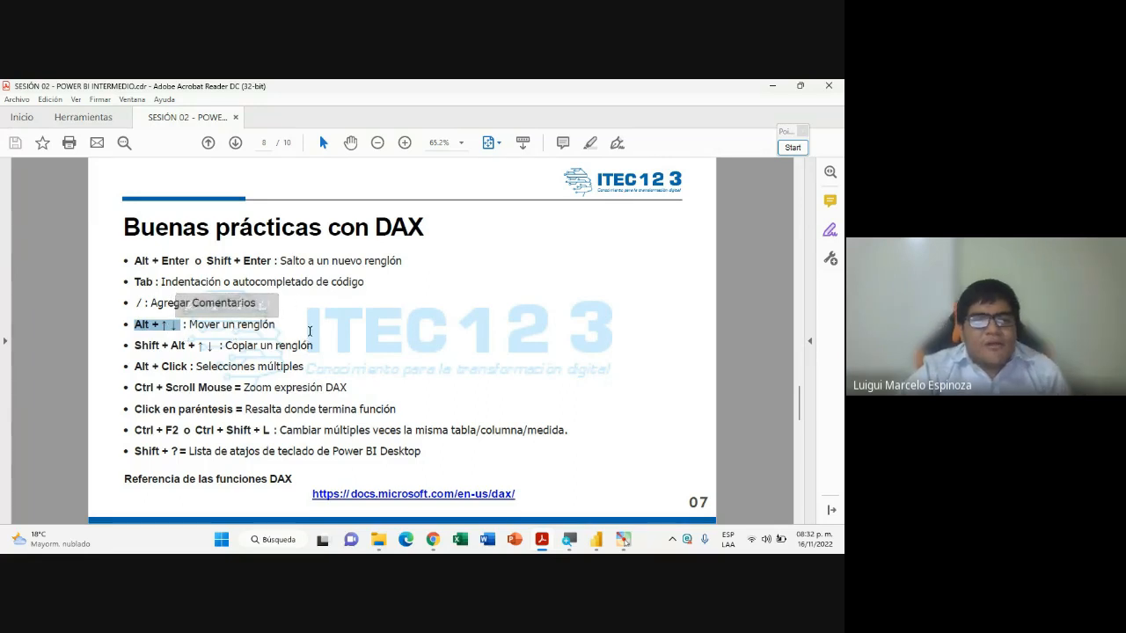
click(311, 330)
click(201, 351)
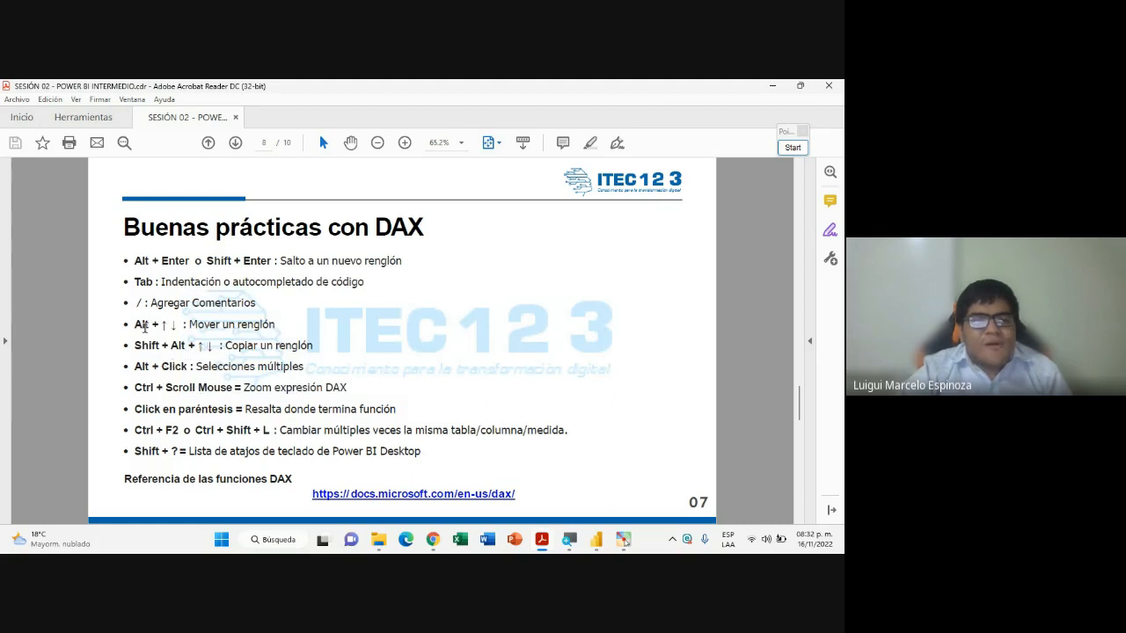
drag(134, 324, 279, 325)
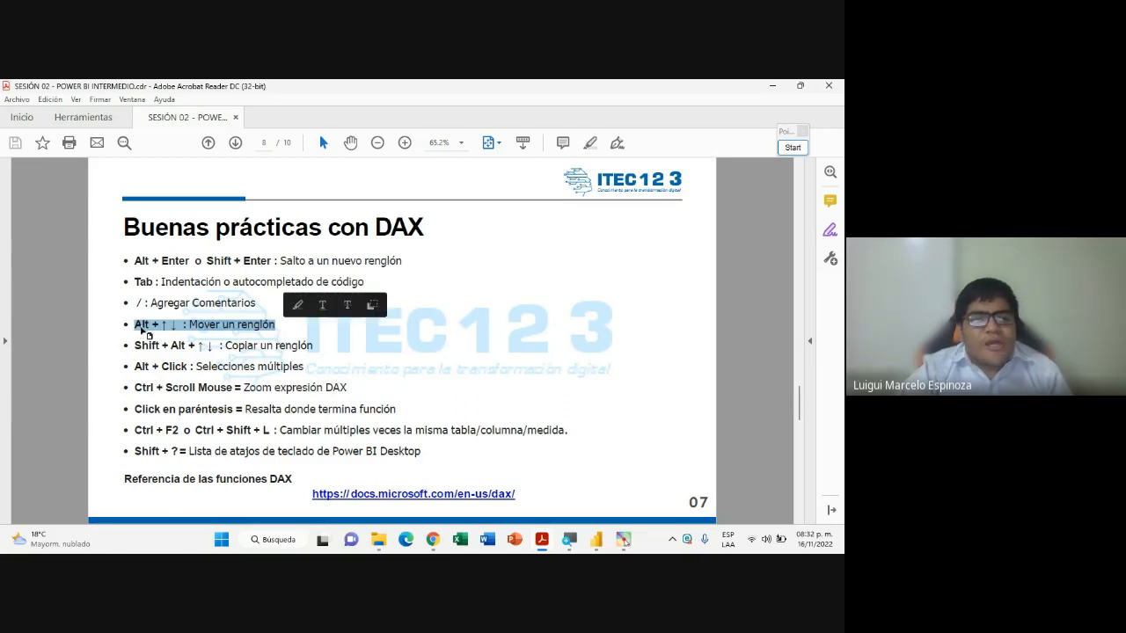
Switch to Power BI Desktop and delete the comment text from the second line of the Cantidad Final formula
click(597, 539)
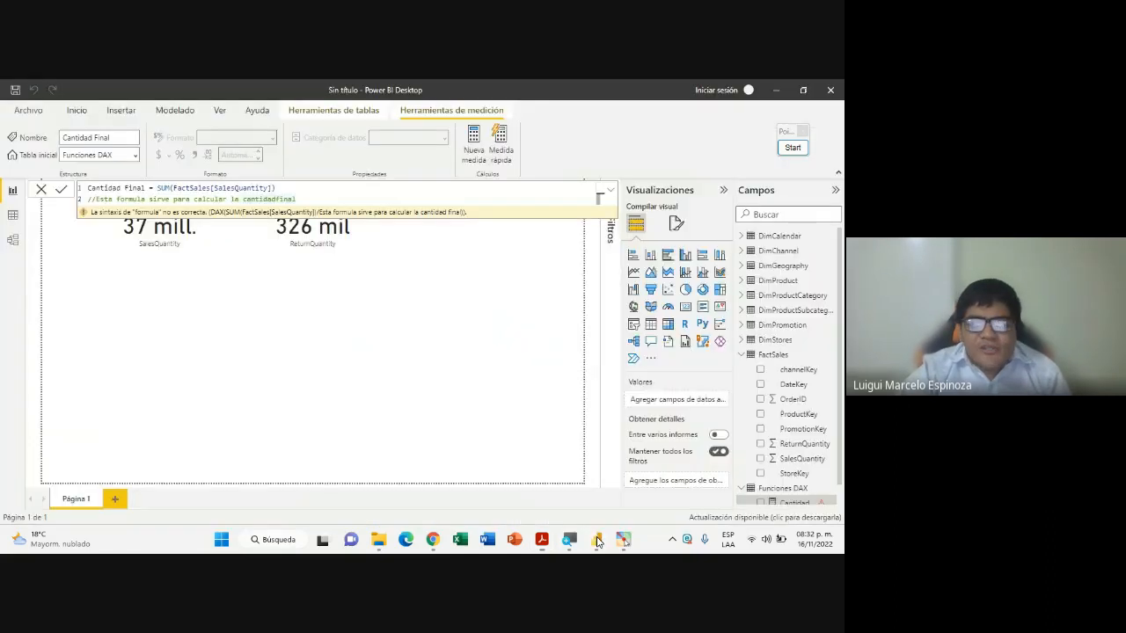
drag(310, 198, 88, 199)
key(Delete)
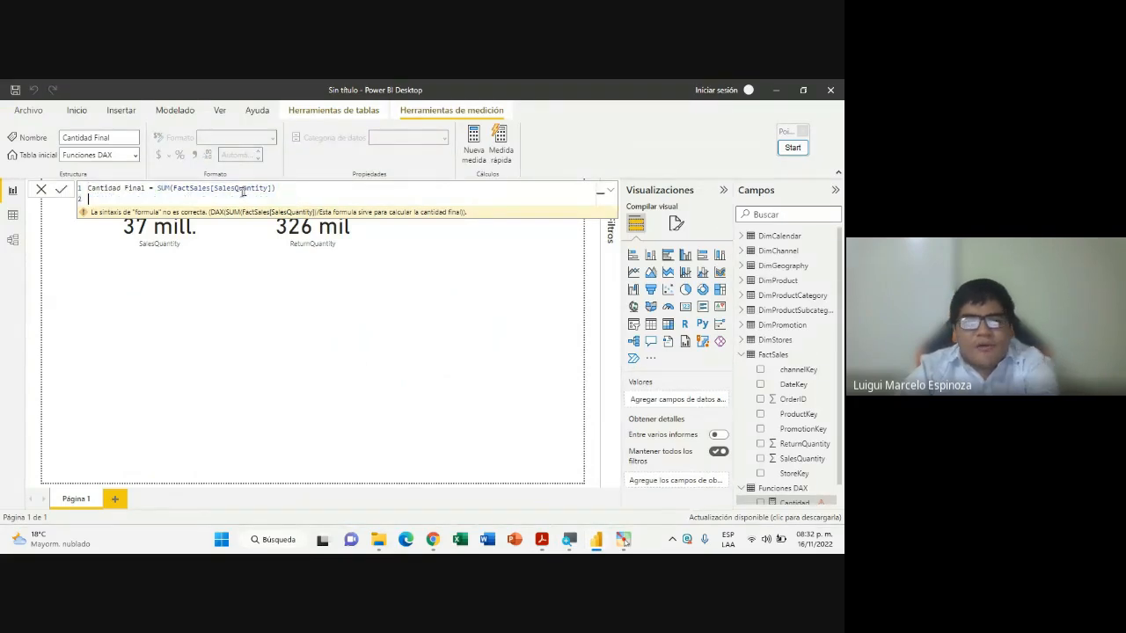
Copy the Cantidad Final expression onto the formula's second line and remove the copy
drag(280, 188, 85, 192)
key(ctrl+c)
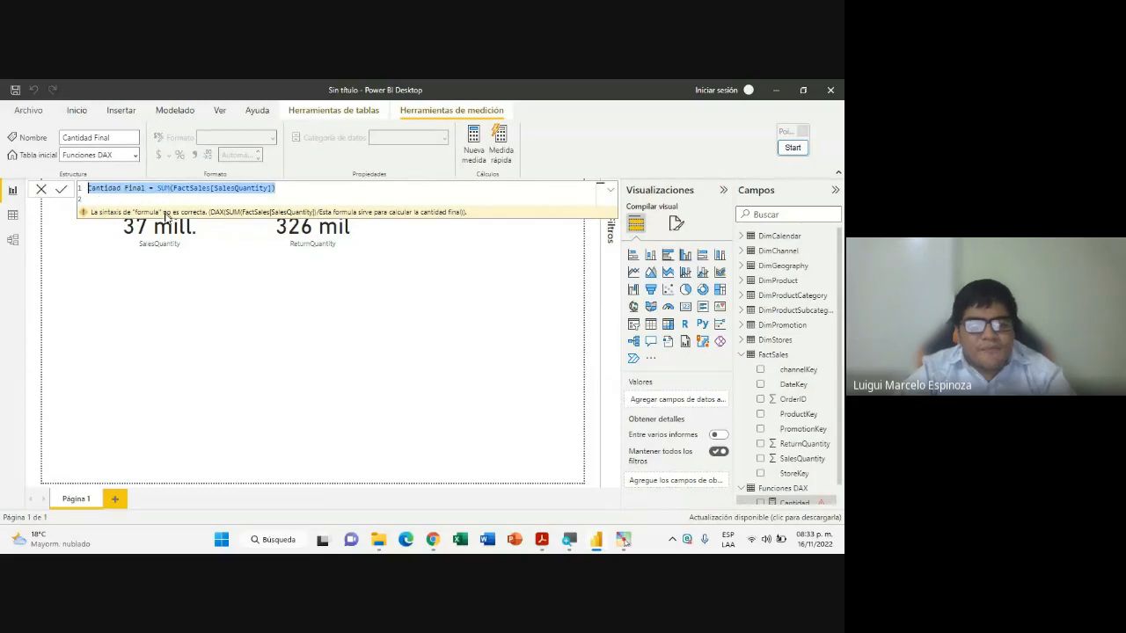
click(115, 202)
key(ctrl+v)
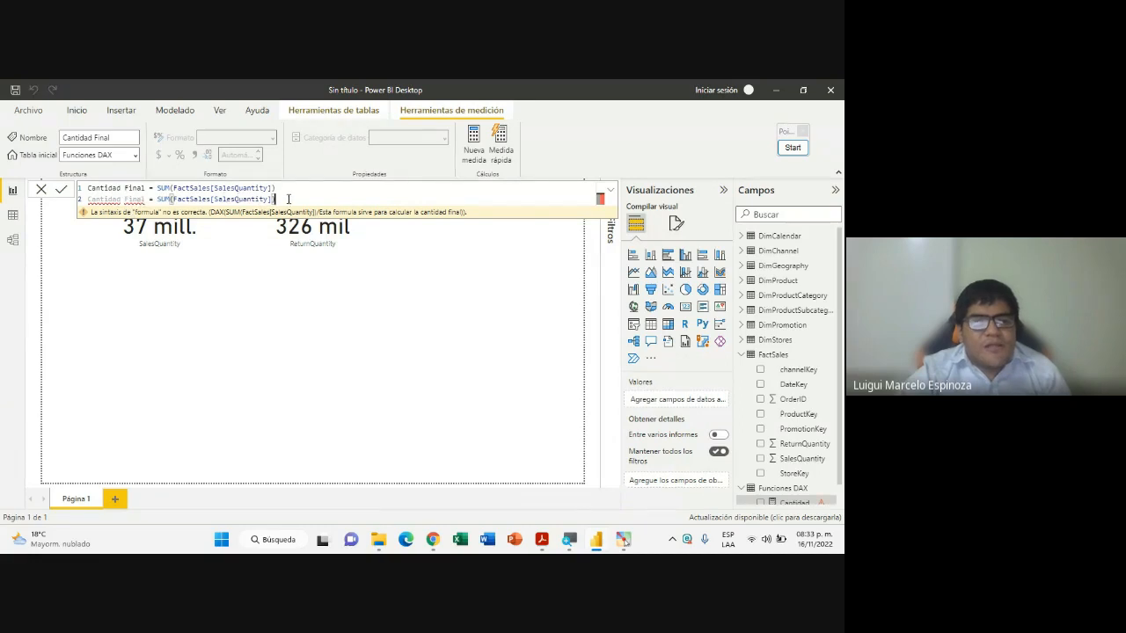
drag(287, 199, 88, 199)
key(BackSpace)
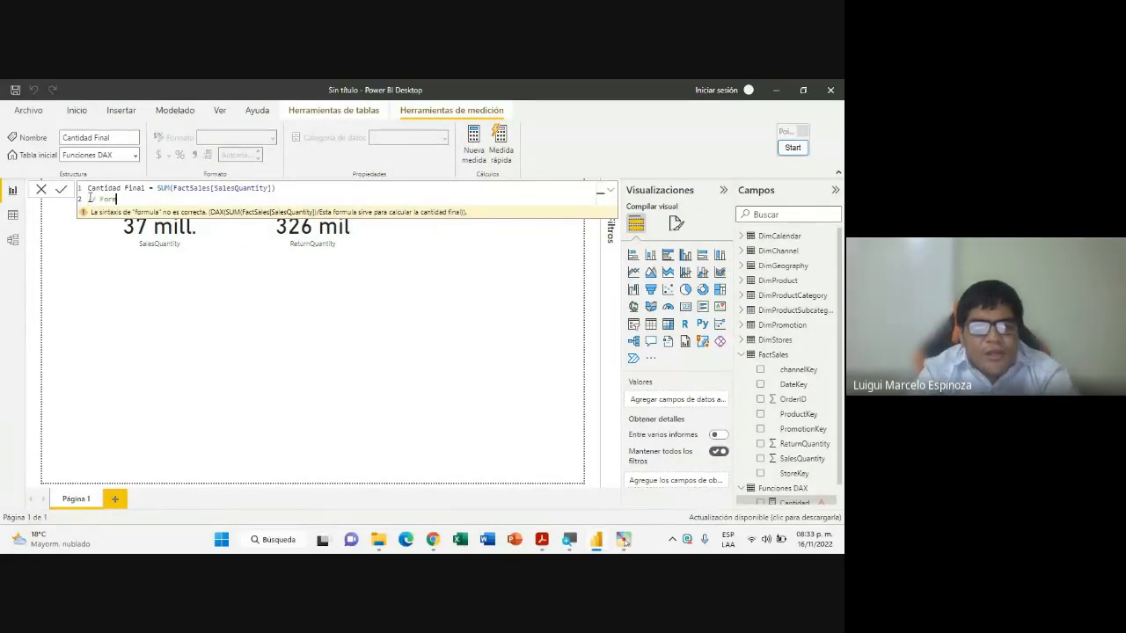
Write the comment "// Formula para calcular la cantidad" on the second line of the Cantidad Final formula
key(BackSpace)
key(BackSpace)
key(BackSpace)
key(BackSpace)
key(BackSpace)
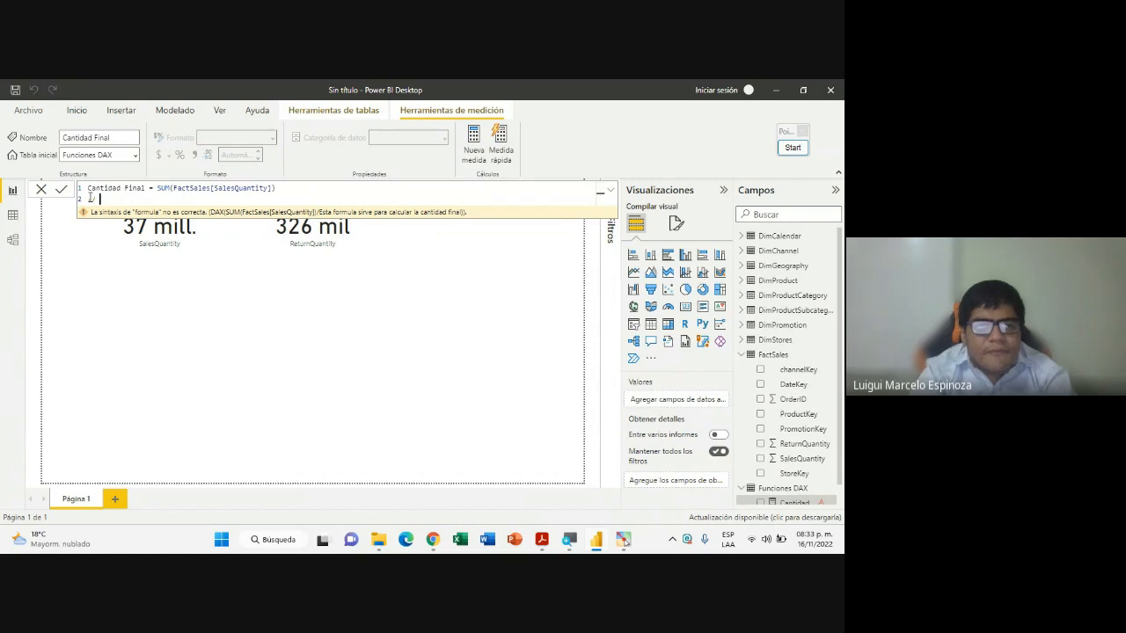
text(Formula pa)
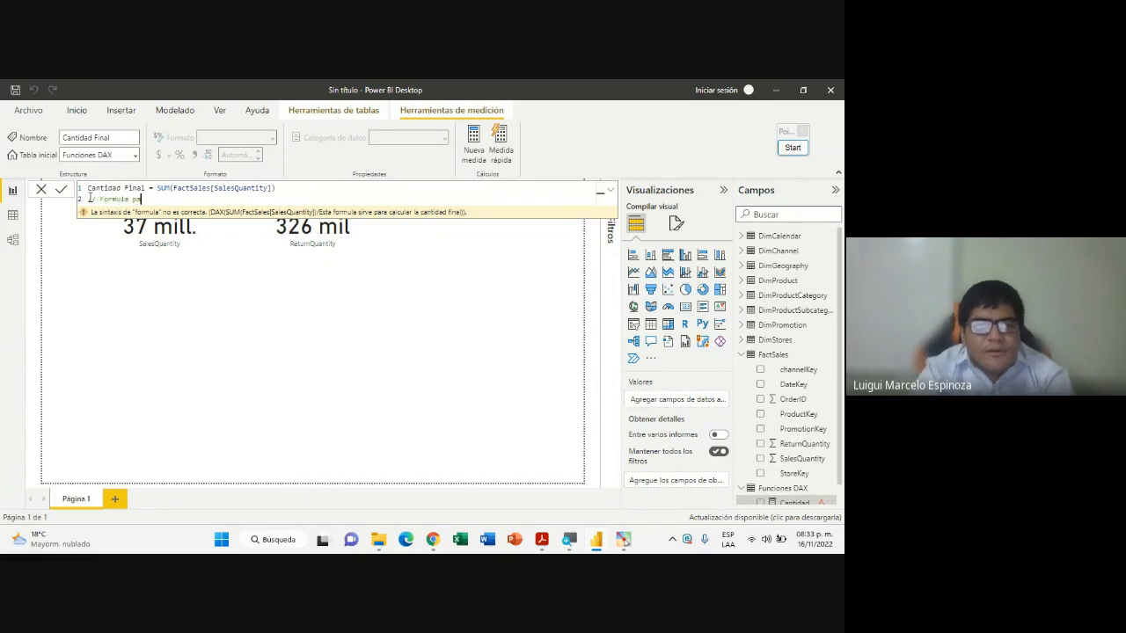
text(ra calcular la cantidad)
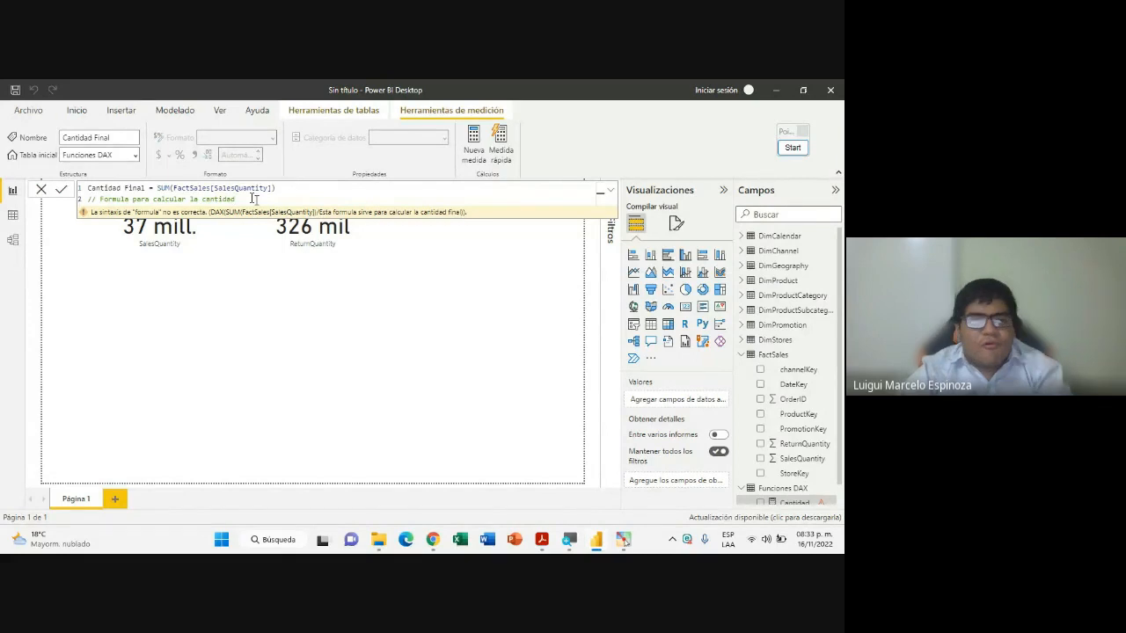
Review the line-moving shortcut in the PDF, then move the comment line above the Power BI formula and back below it
click(541, 539)
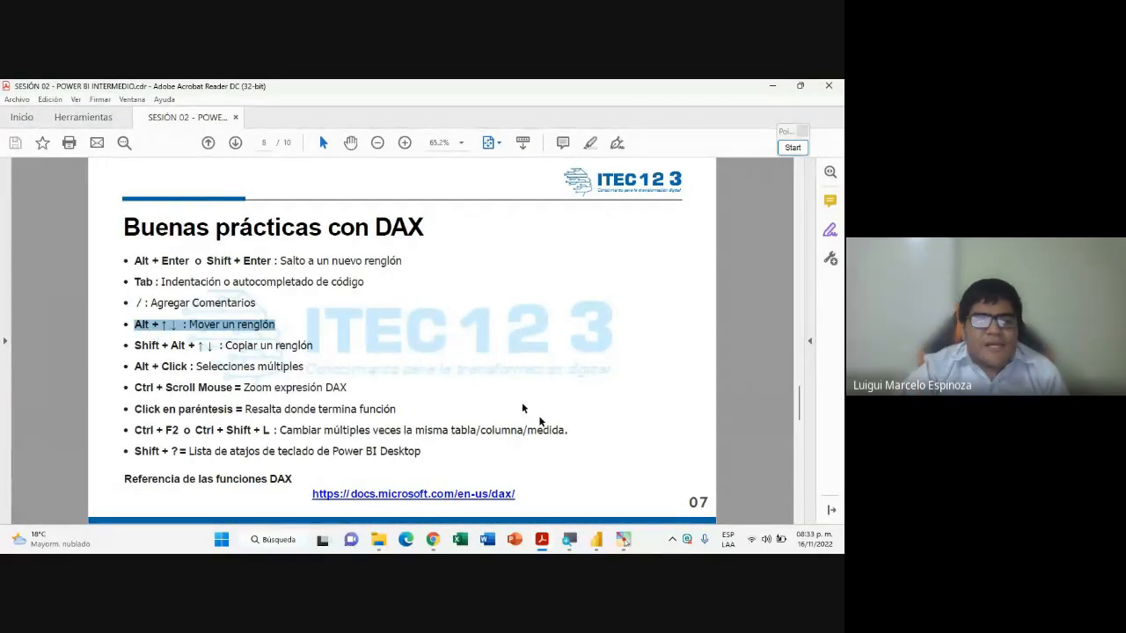
click(597, 539)
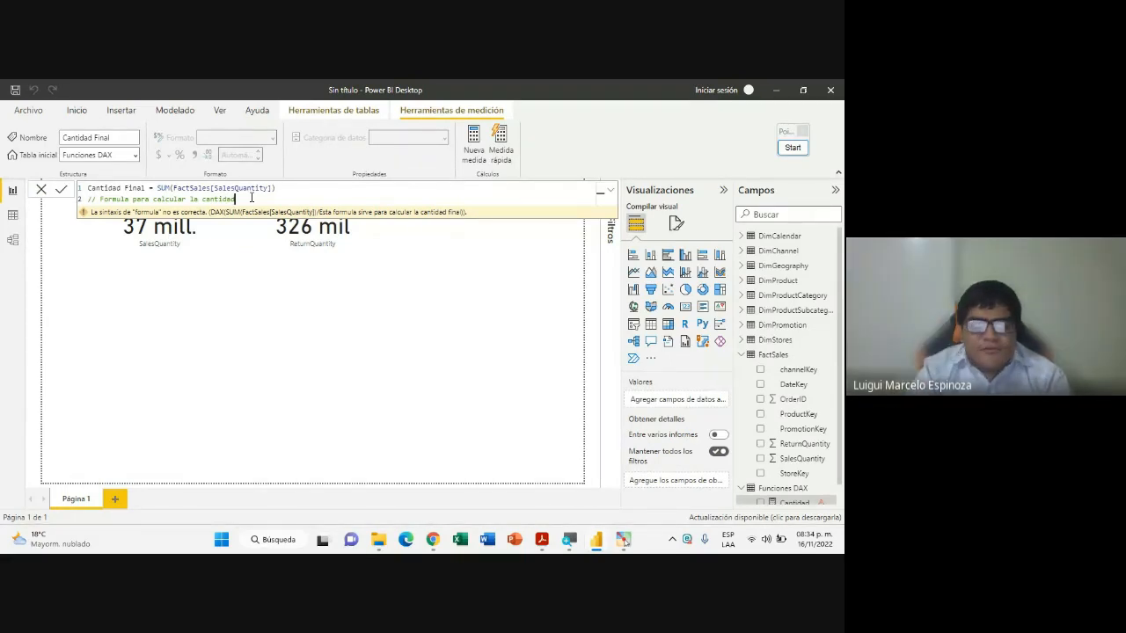
key(alt+Up)
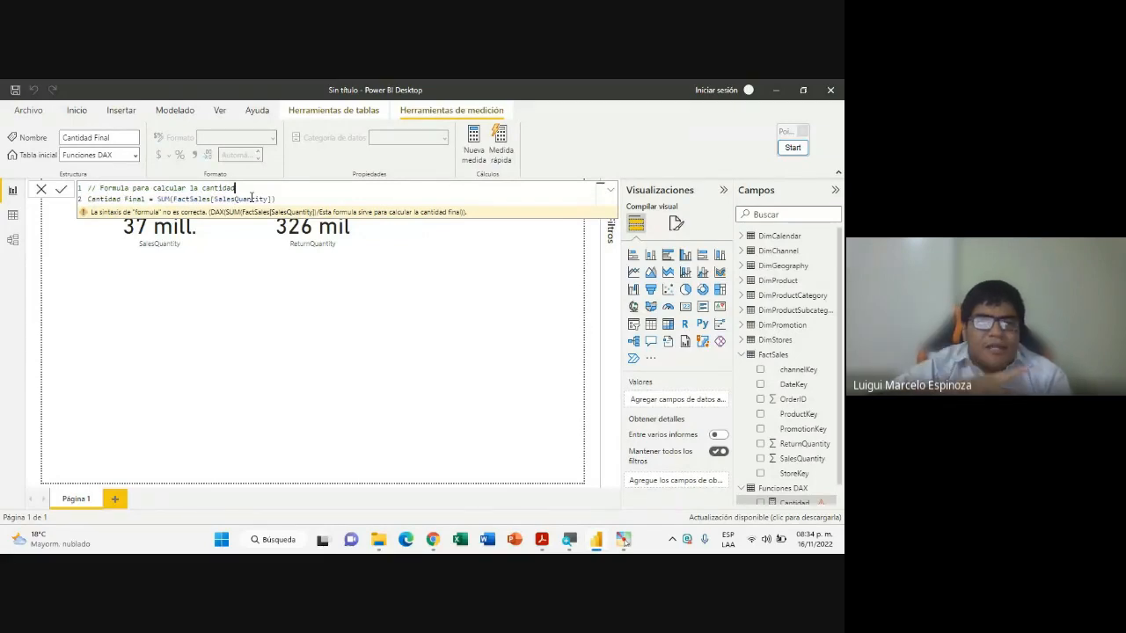
key(alt+Down)
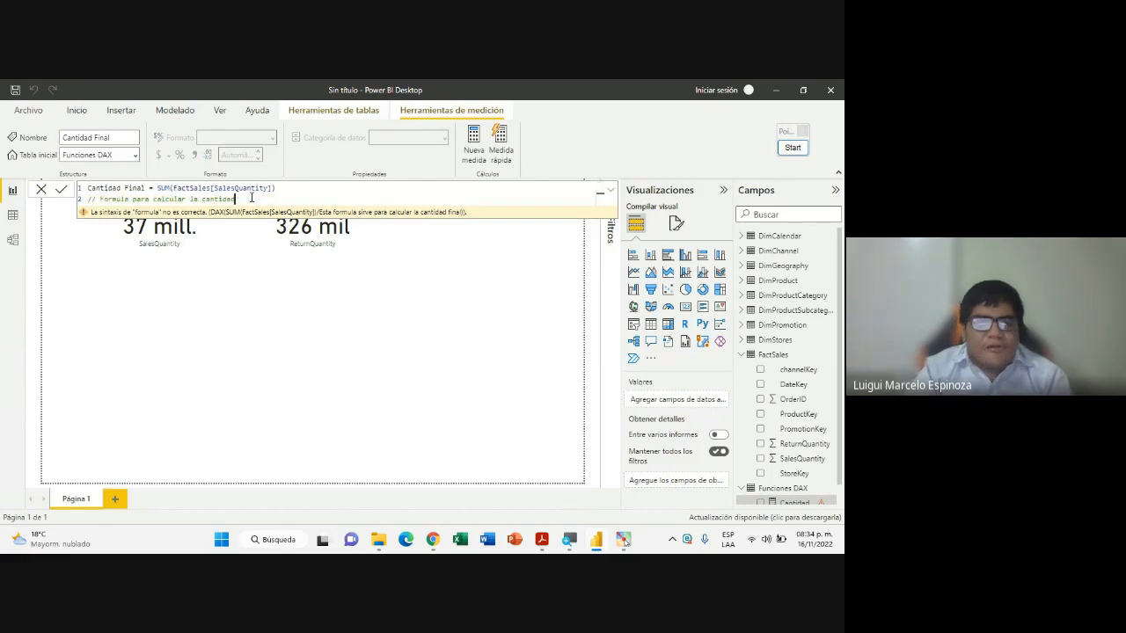
Move the comment line above the Cantidad Final formula and back below it, three times in a row
key(alt+Up)
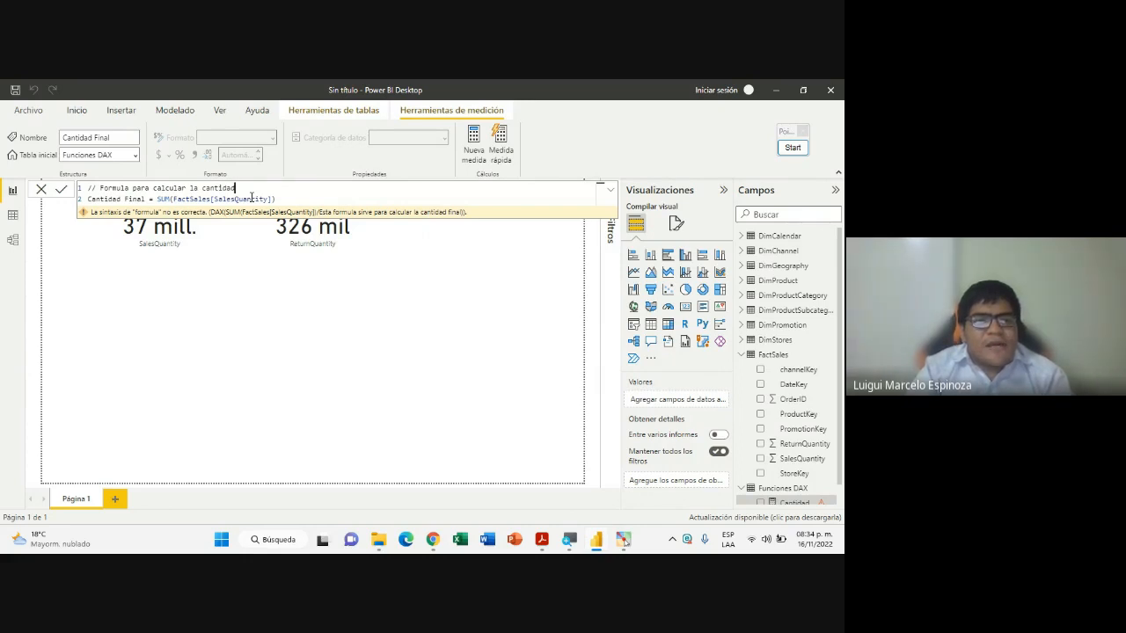
key(alt+Down)
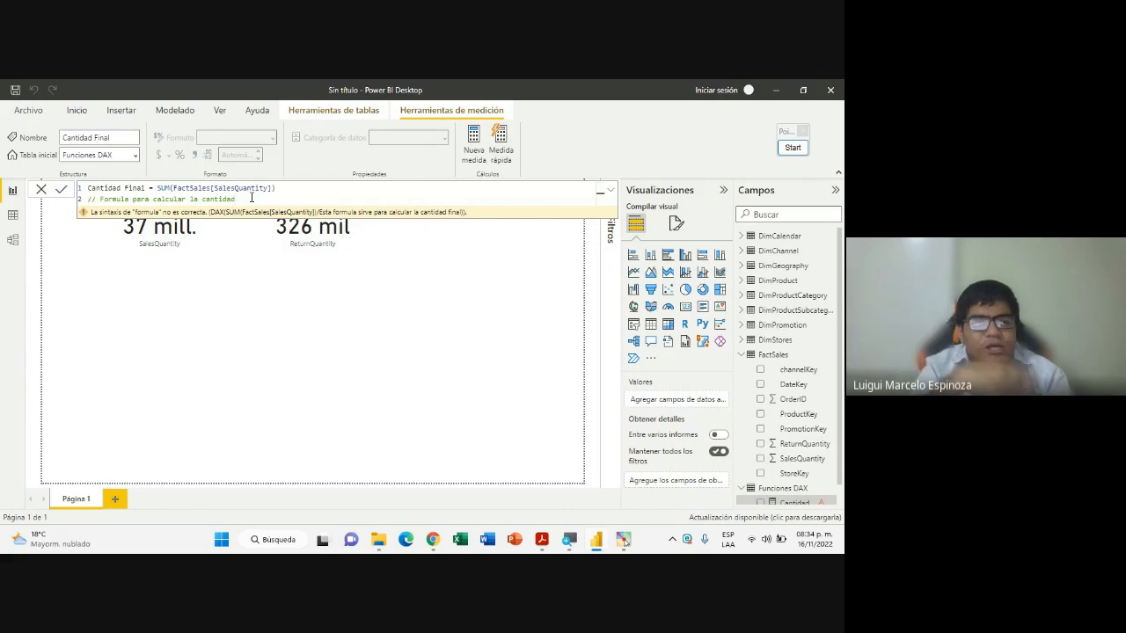
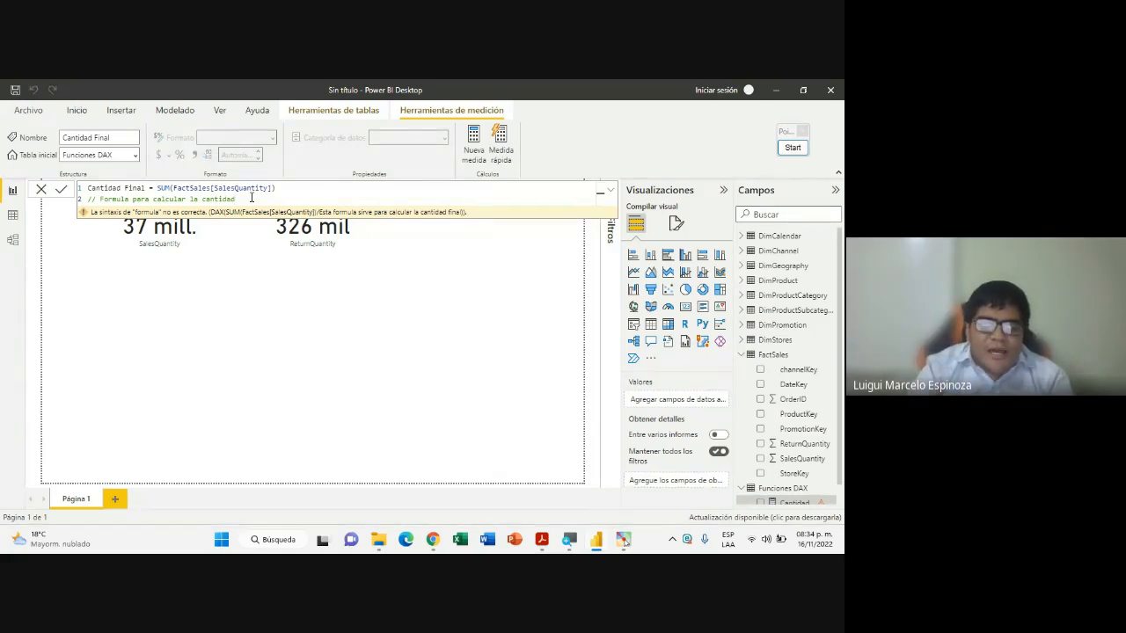
key(alt+Up)
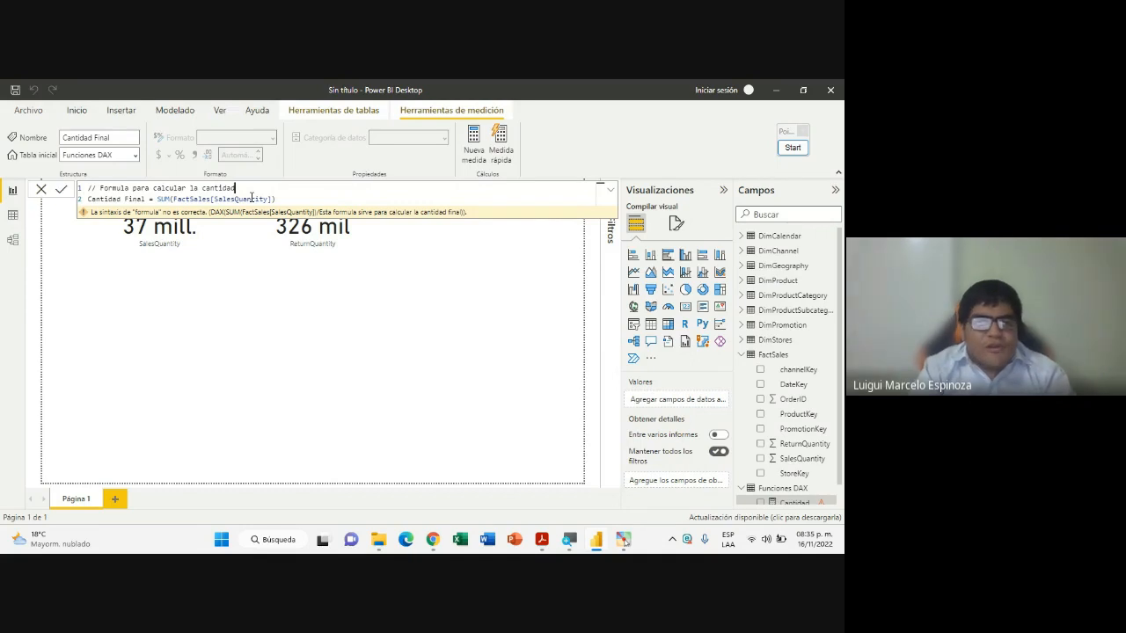
key(alt+Down)
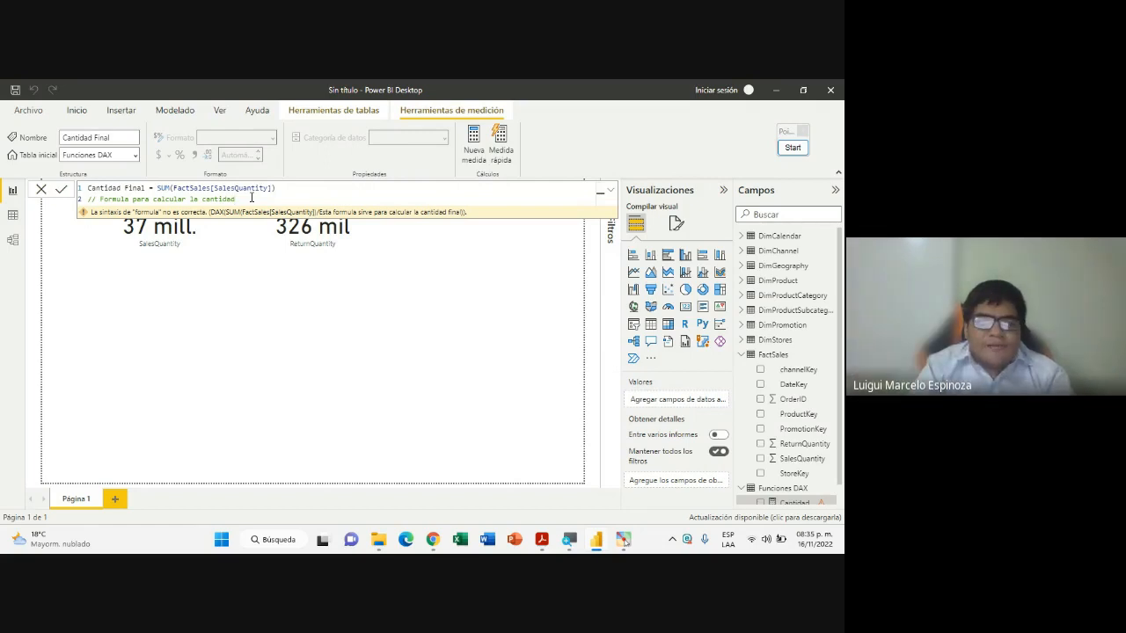
key(alt+Up)
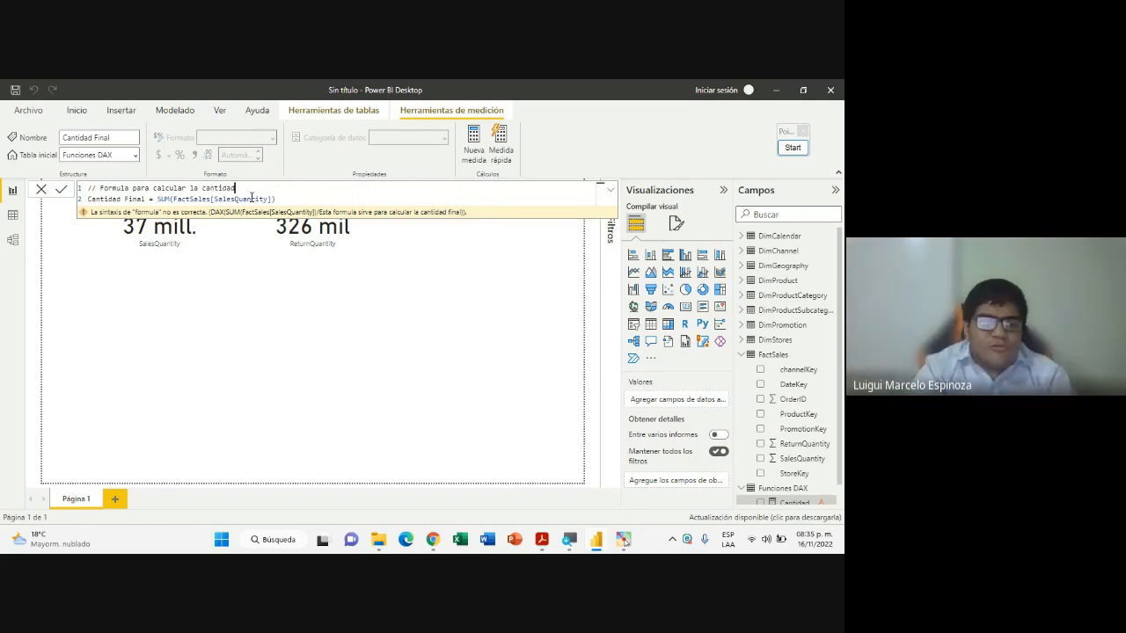
key(alt+Down)
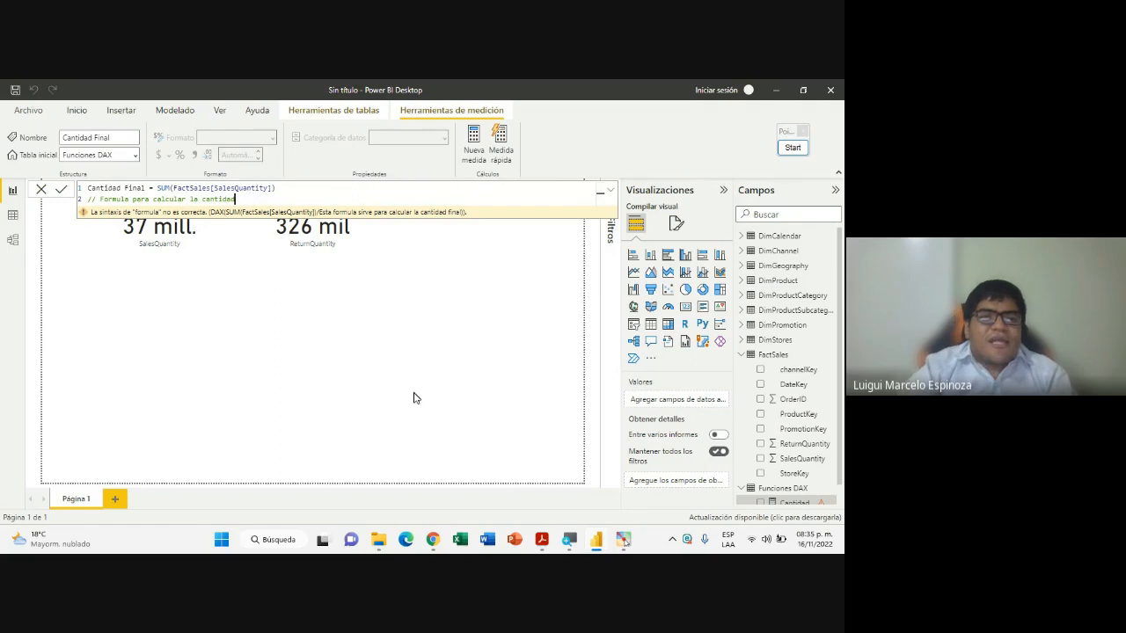
Switch to Google Meet in the browser to check the call messages, and return to Power BI Desktop
mouse_move(432, 540)
click(394, 489)
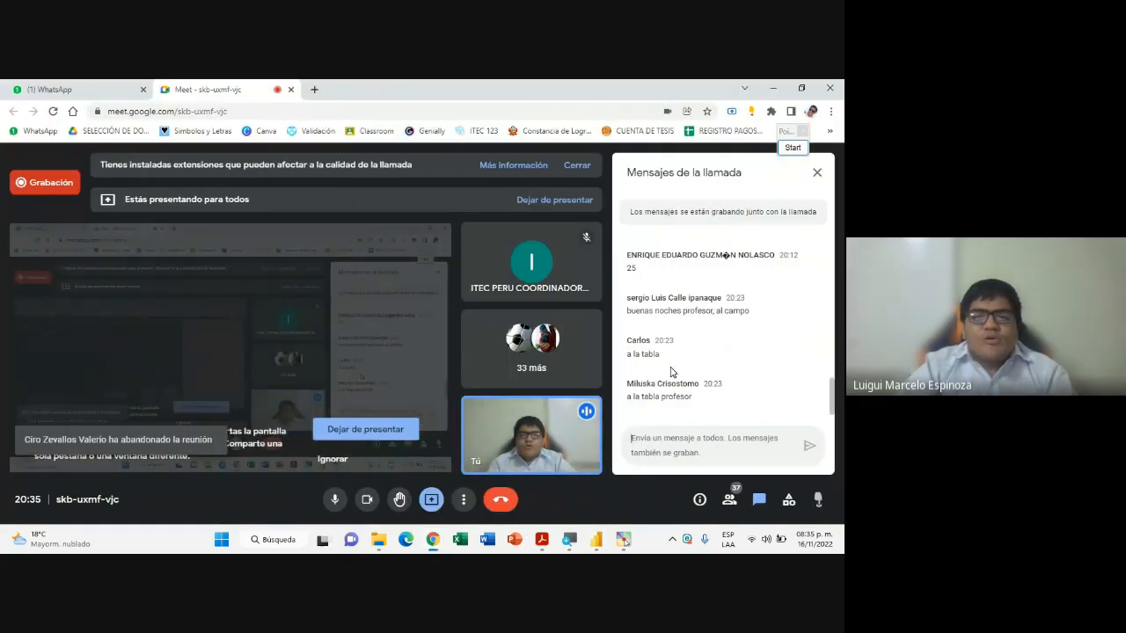
click(598, 541)
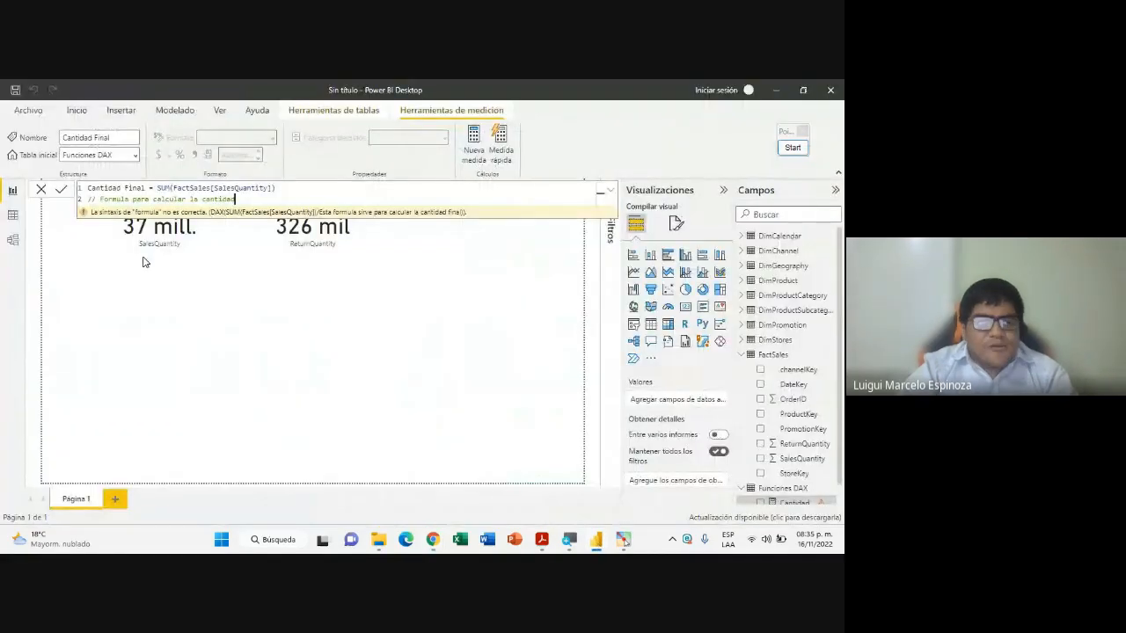
Switch to the PDF in Acrobat Reader and examine the line-copying shortcut under Buenas prácticas con DAX
click(542, 542)
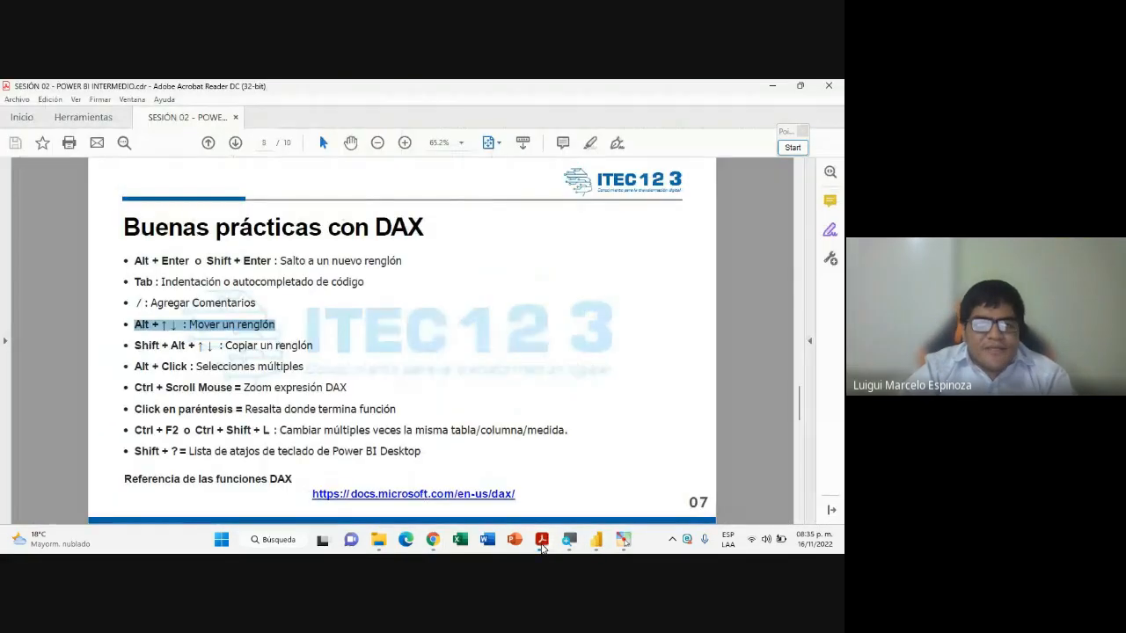
click(138, 349)
drag(138, 348, 313, 348)
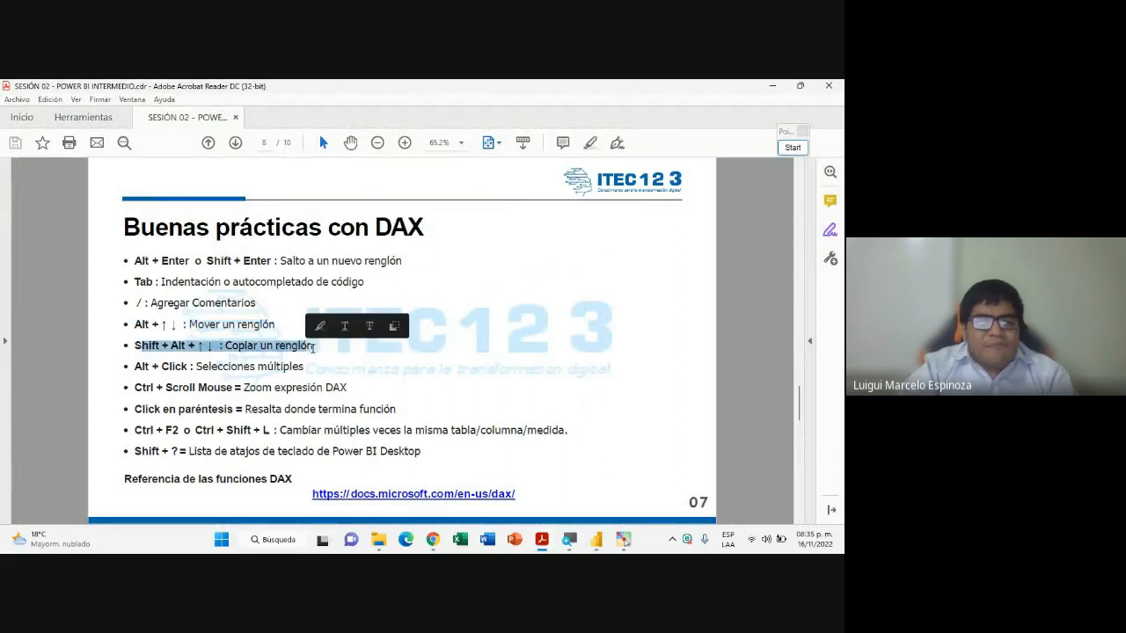
click(319, 348)
double_click(319, 348)
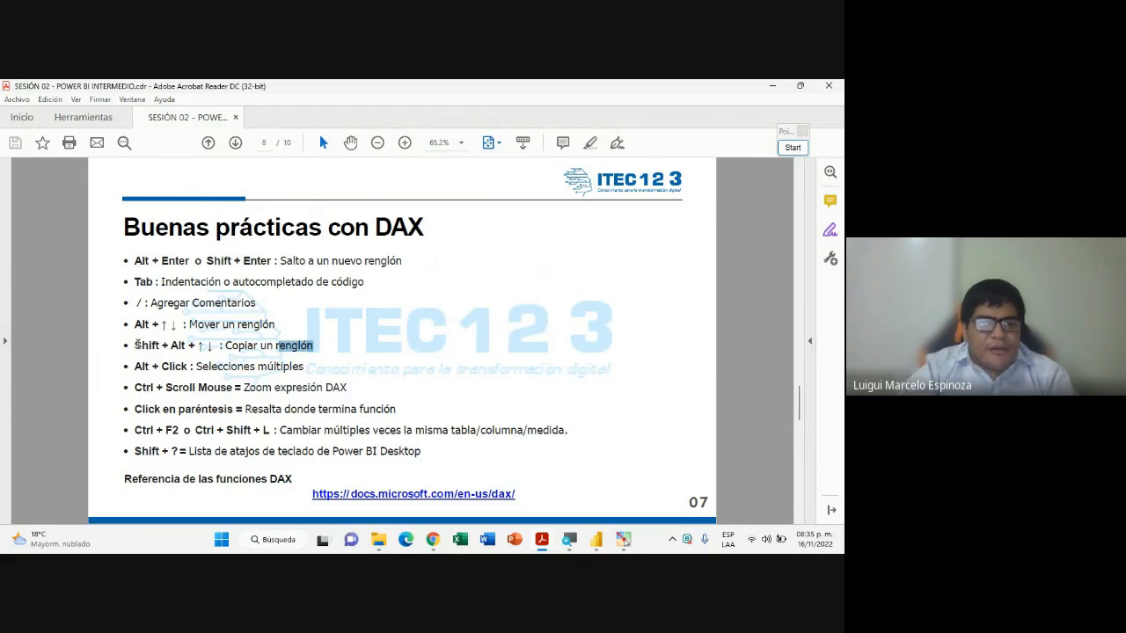
drag(134, 347, 324, 350)
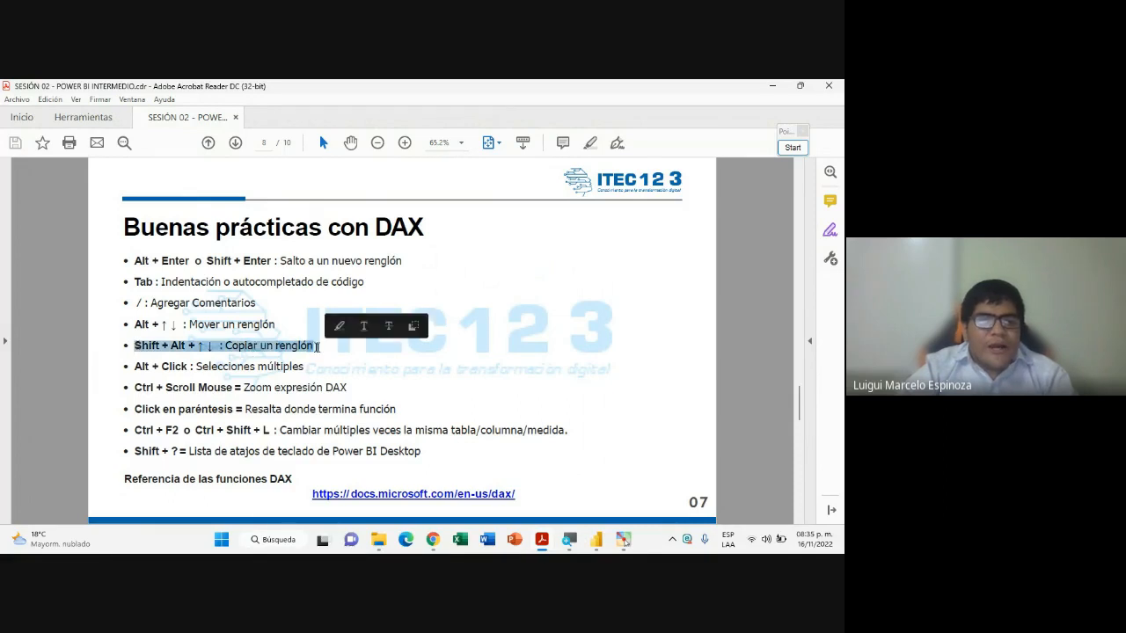
click(140, 352)
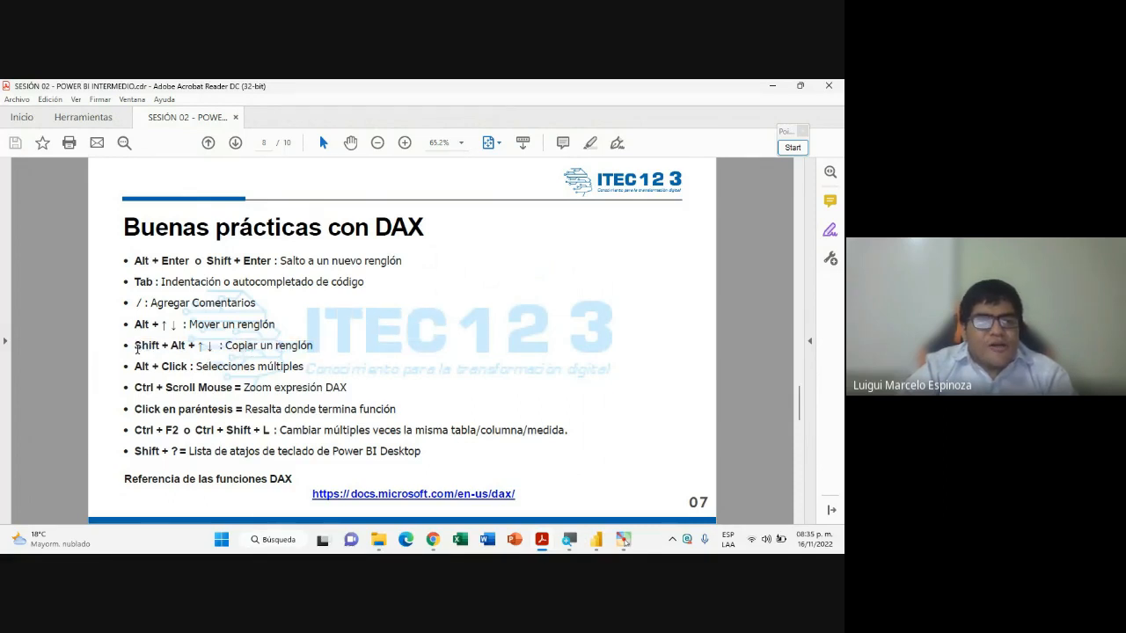
drag(135, 348, 318, 352)
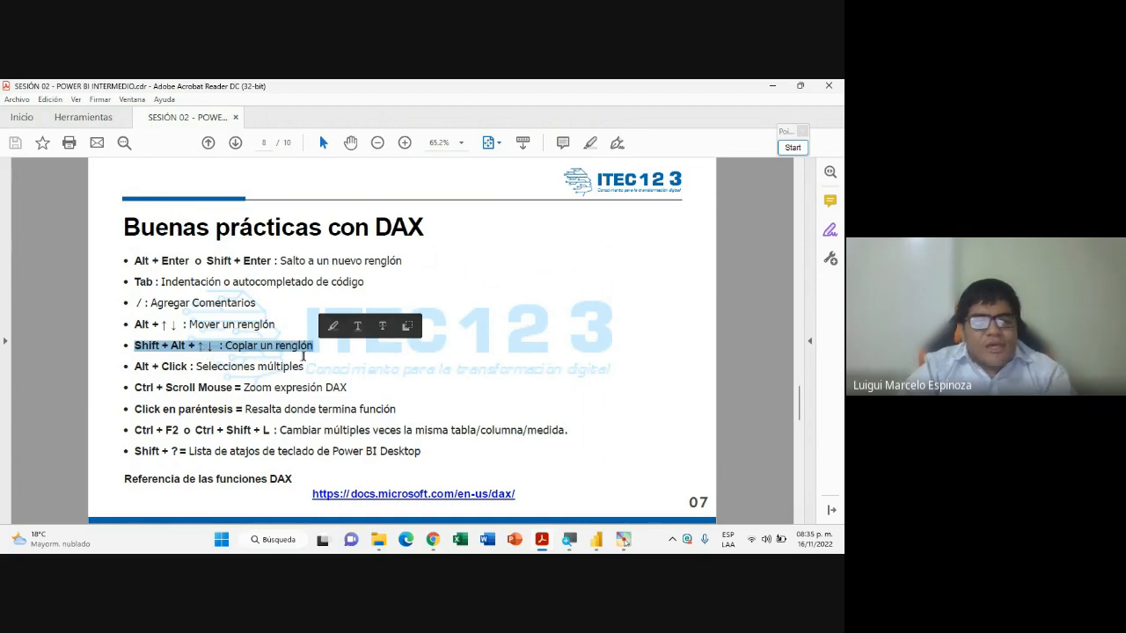
Switch to Power BI Desktop, add an empty third line to the formula and remove the space after "//" in the comment
key(alt+Tab)
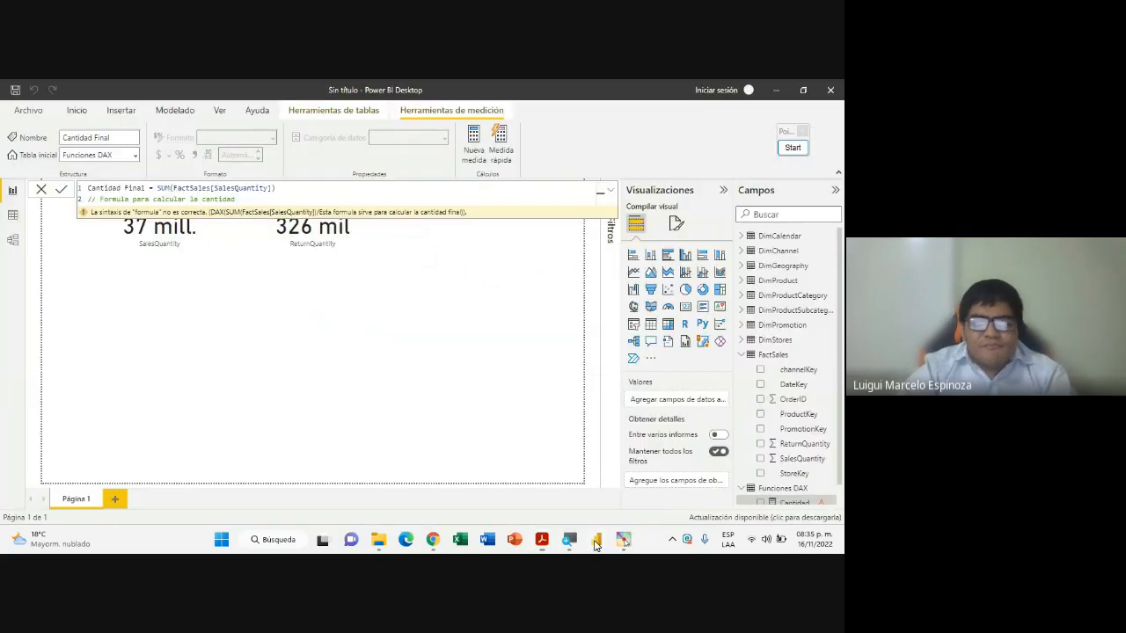
click(285, 188)
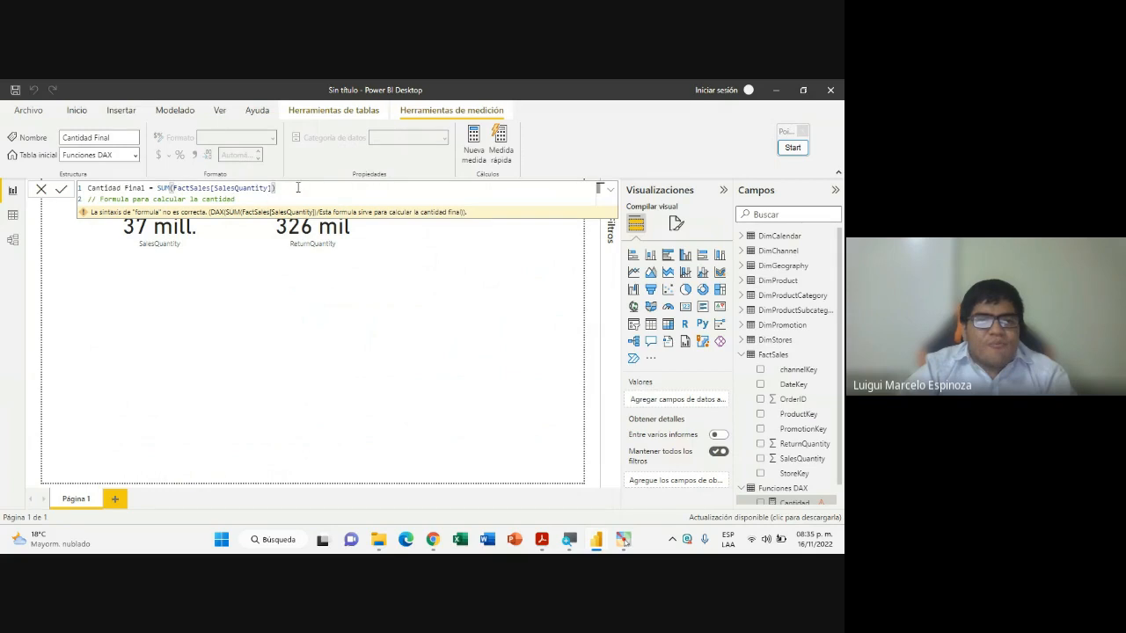
click(281, 199)
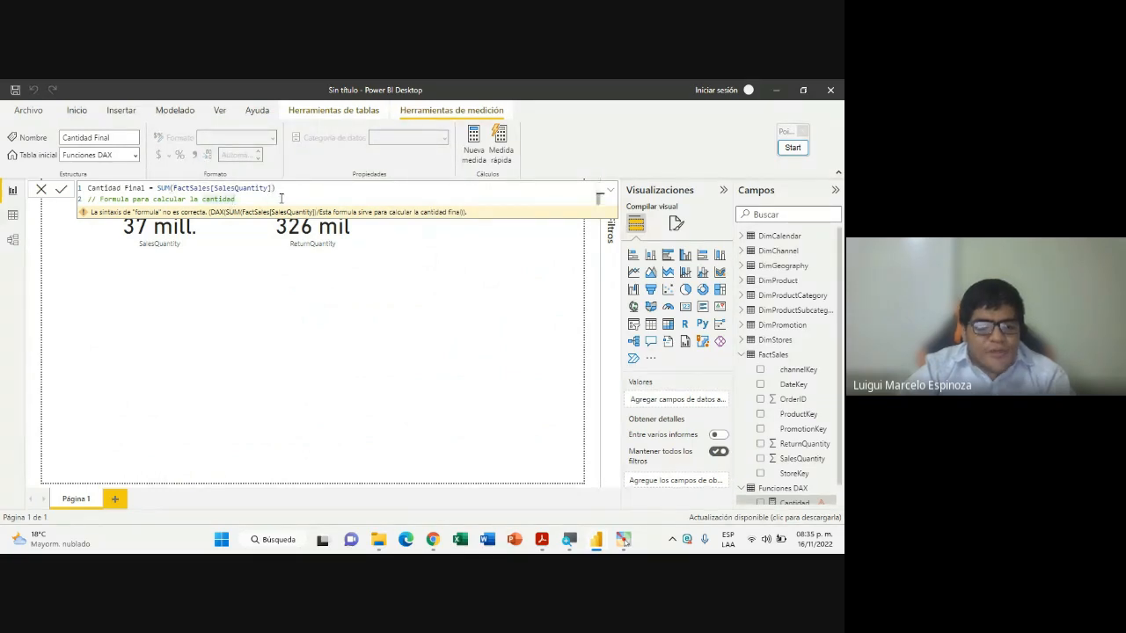
key(Return)
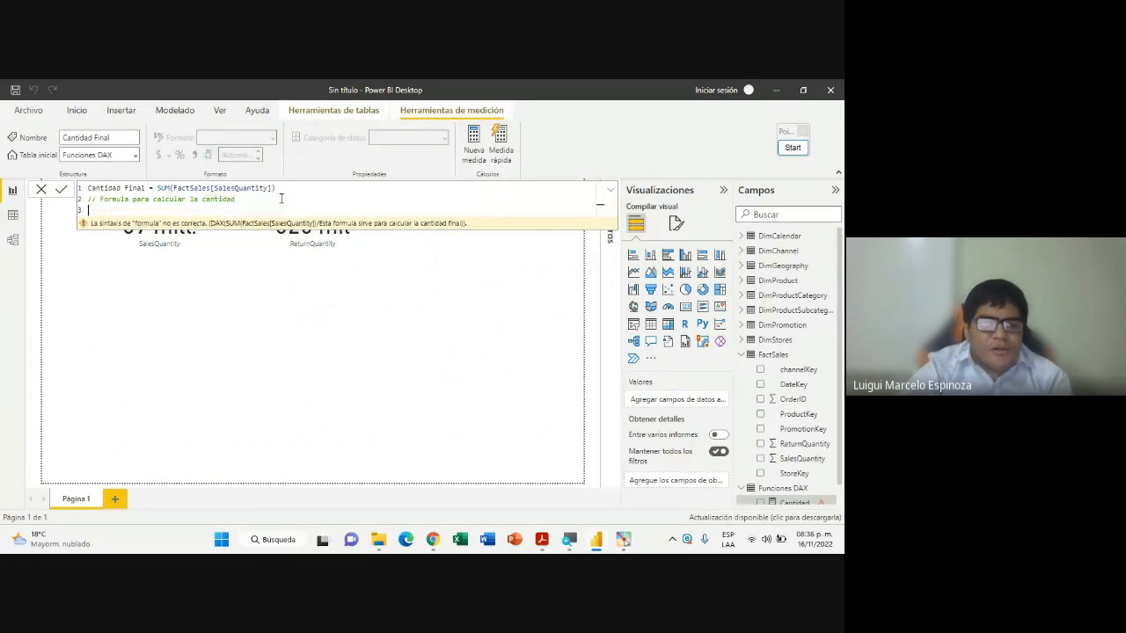
click(284, 188)
click(242, 203)
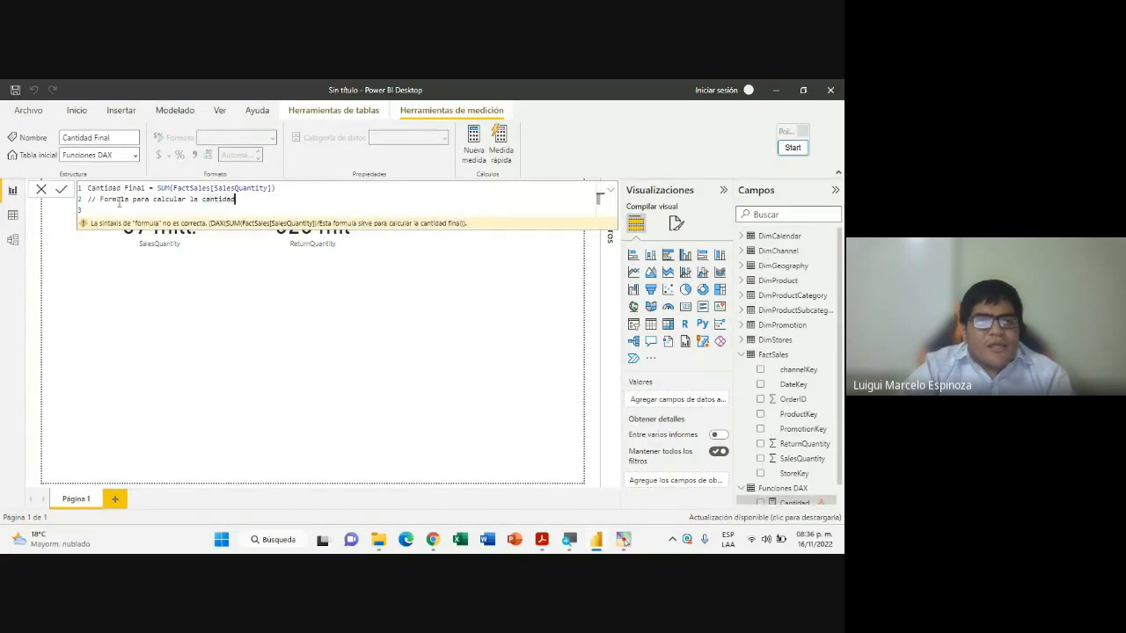
click(101, 201)
key(BackSpace)
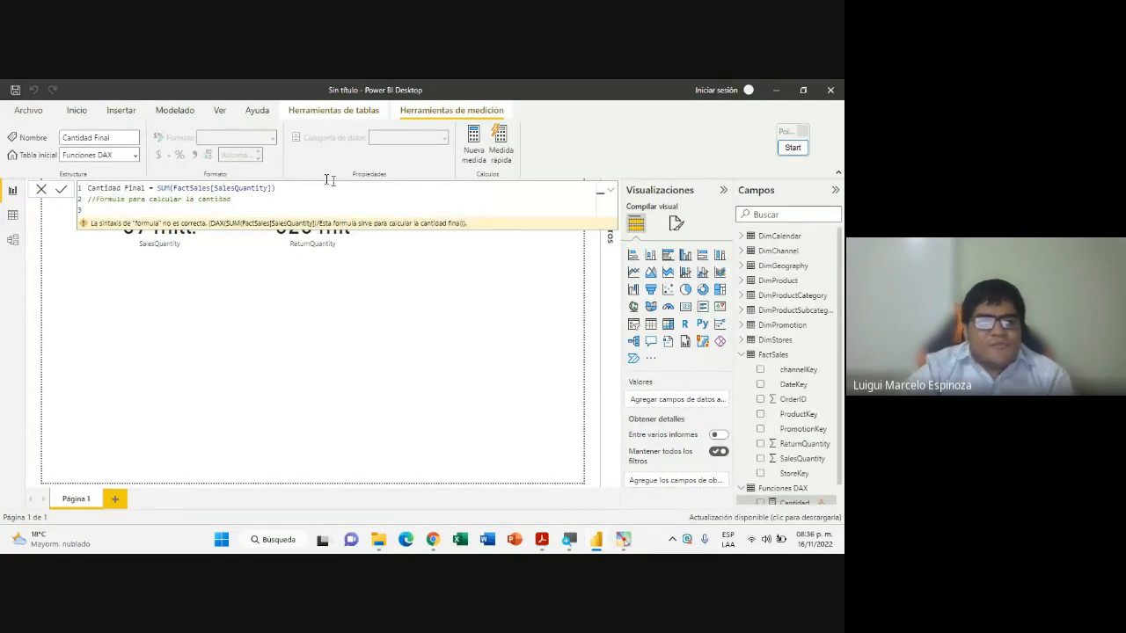
Duplicate the Cantidad Final formula line and the comment line, each directly below its original
click(286, 187)
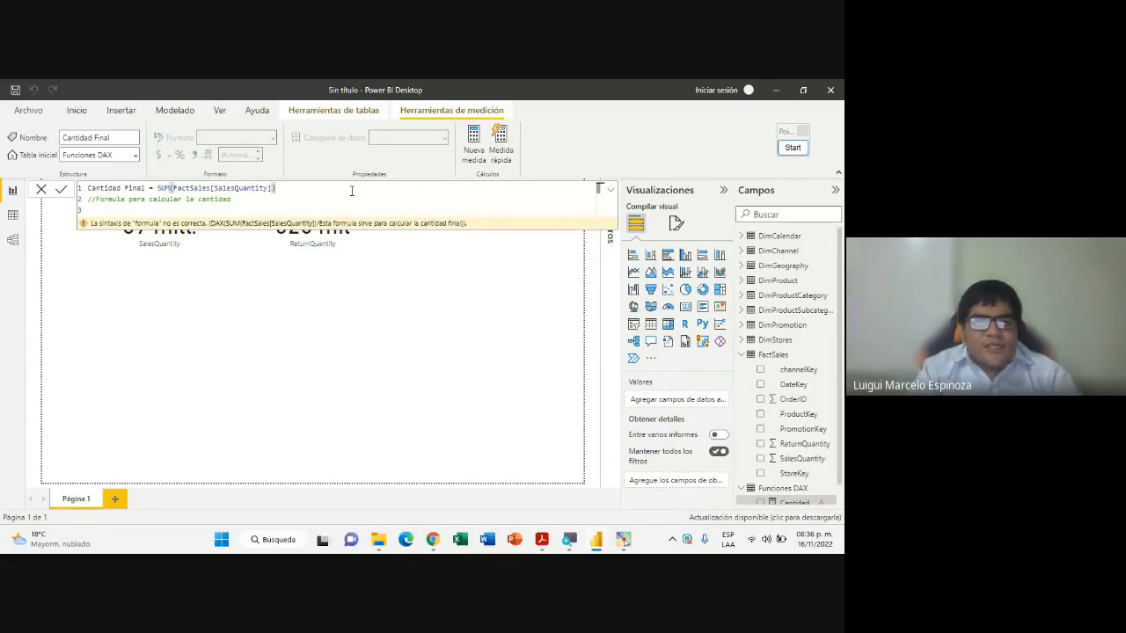
key(shift+alt+Down)
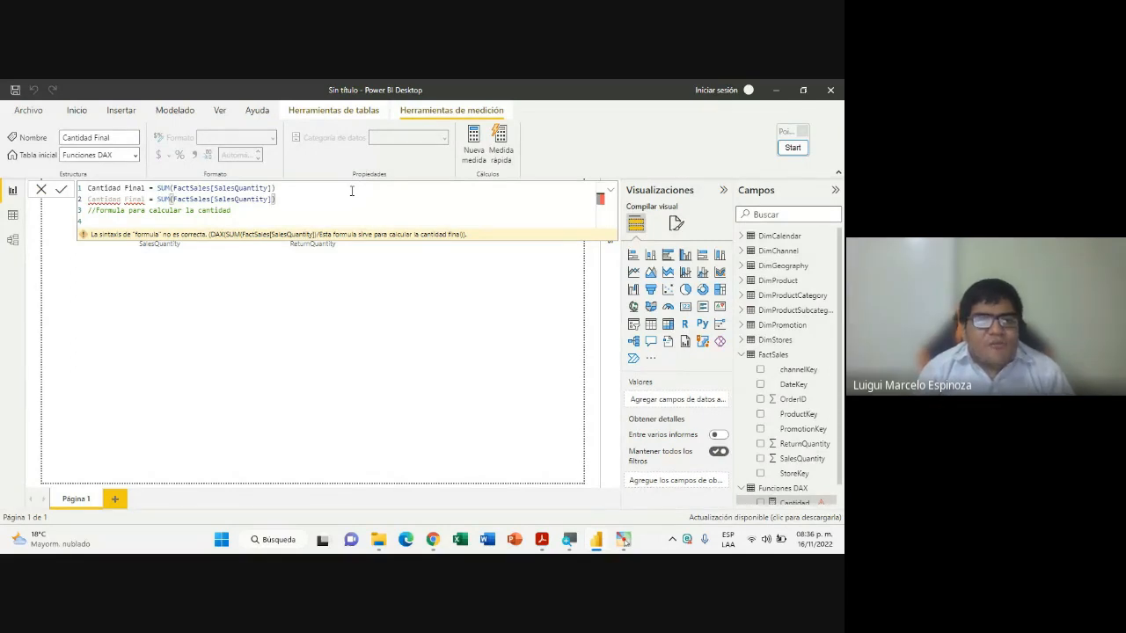
click(237, 215)
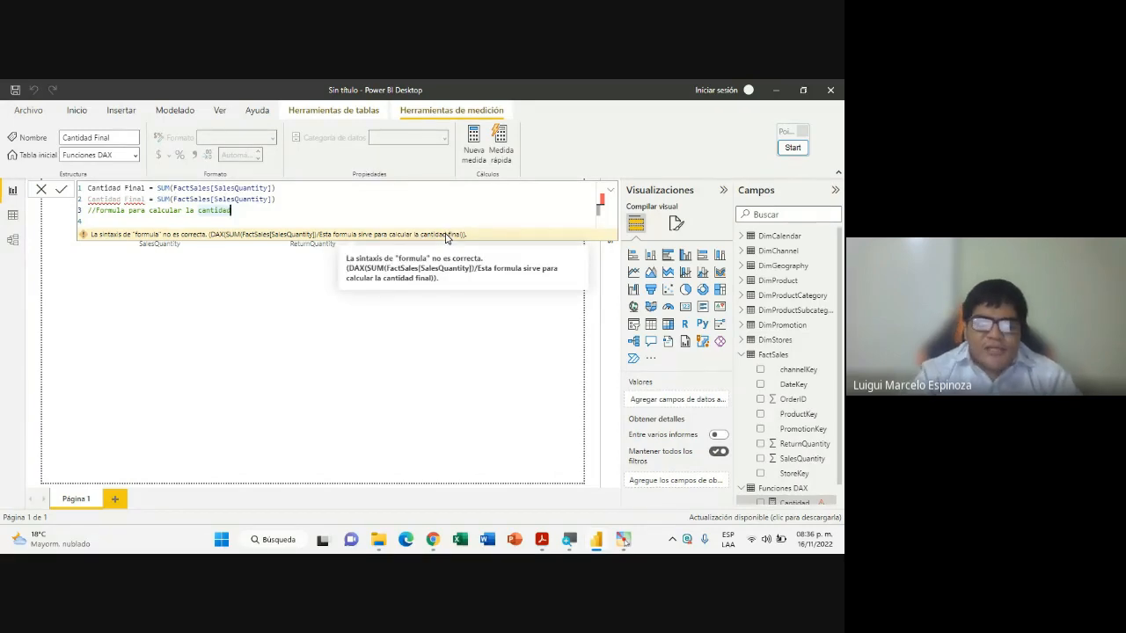
key(shift+alt+Down)
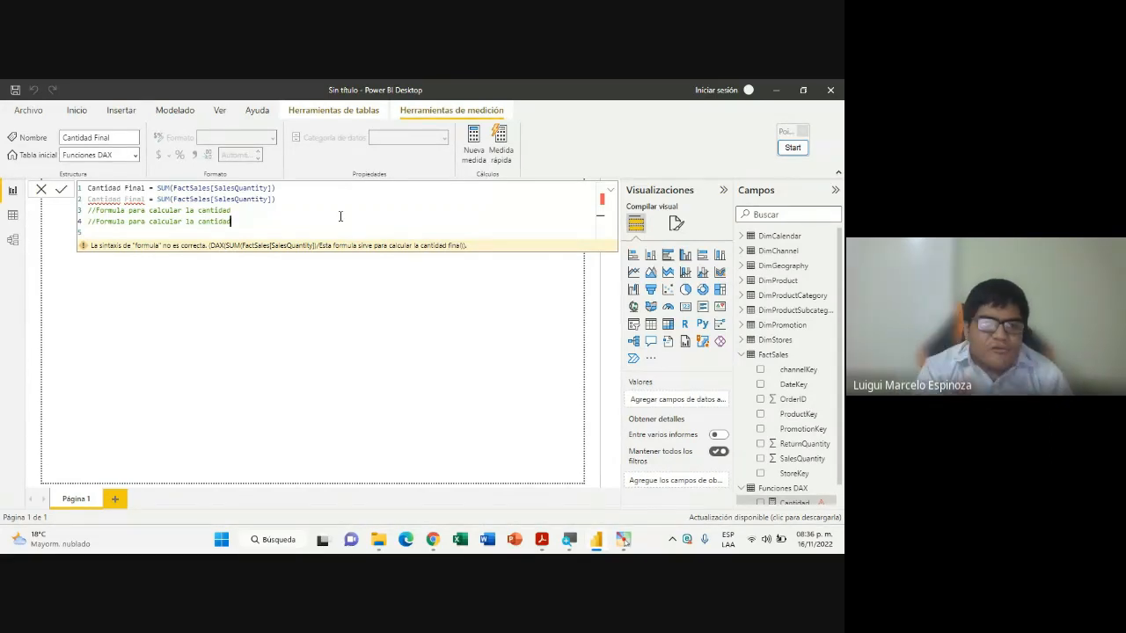
Switch to the PDF in Acrobat Reader and examine the shortcut for multiple selections (Selecciones múltiples)
click(541, 536)
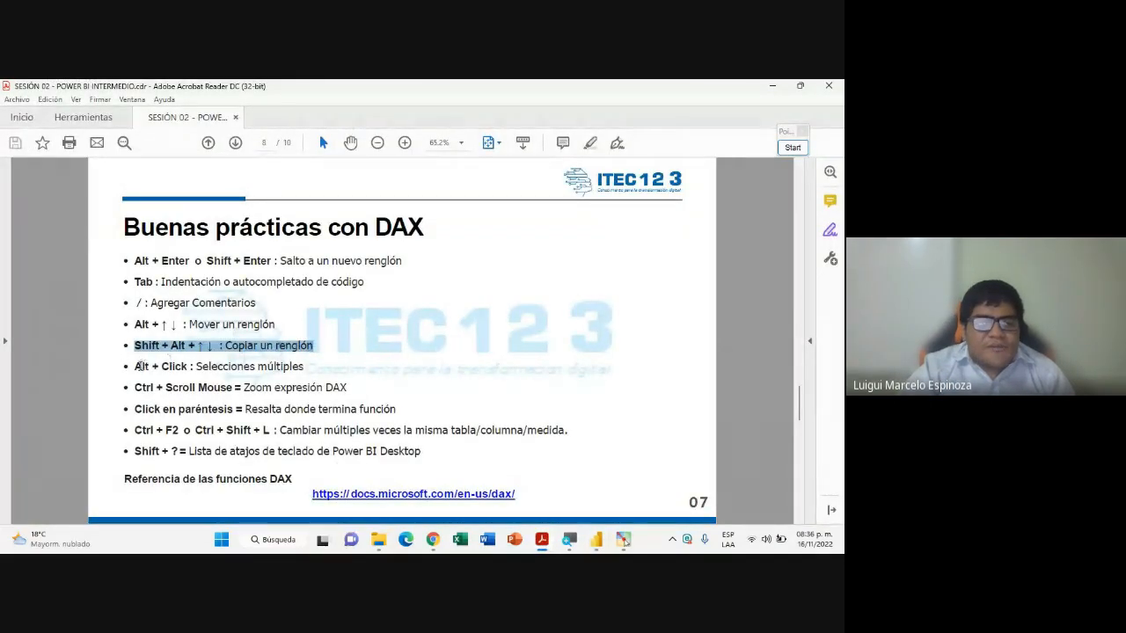
drag(135, 367, 343, 391)
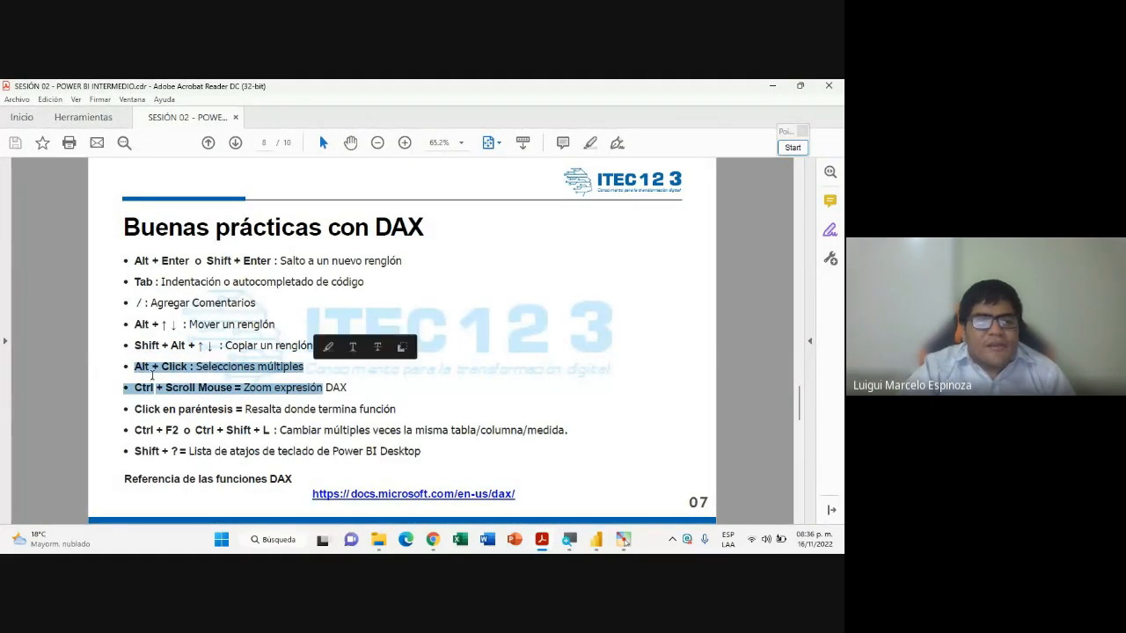
click(141, 374)
drag(136, 368, 306, 371)
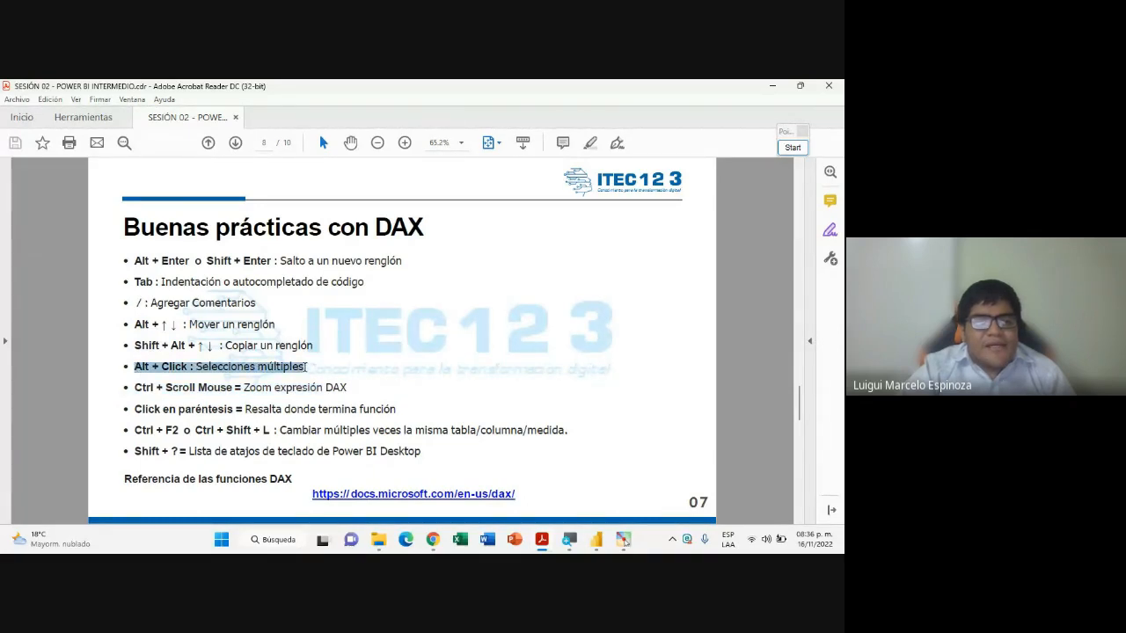
click(211, 369)
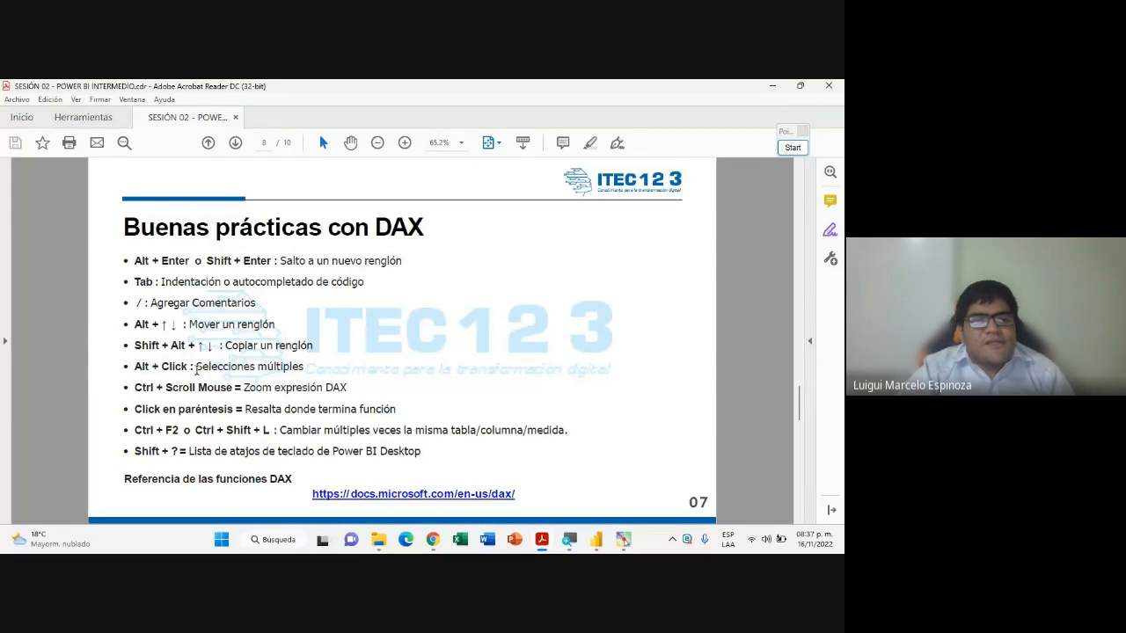
drag(195, 368, 310, 369)
click(308, 368)
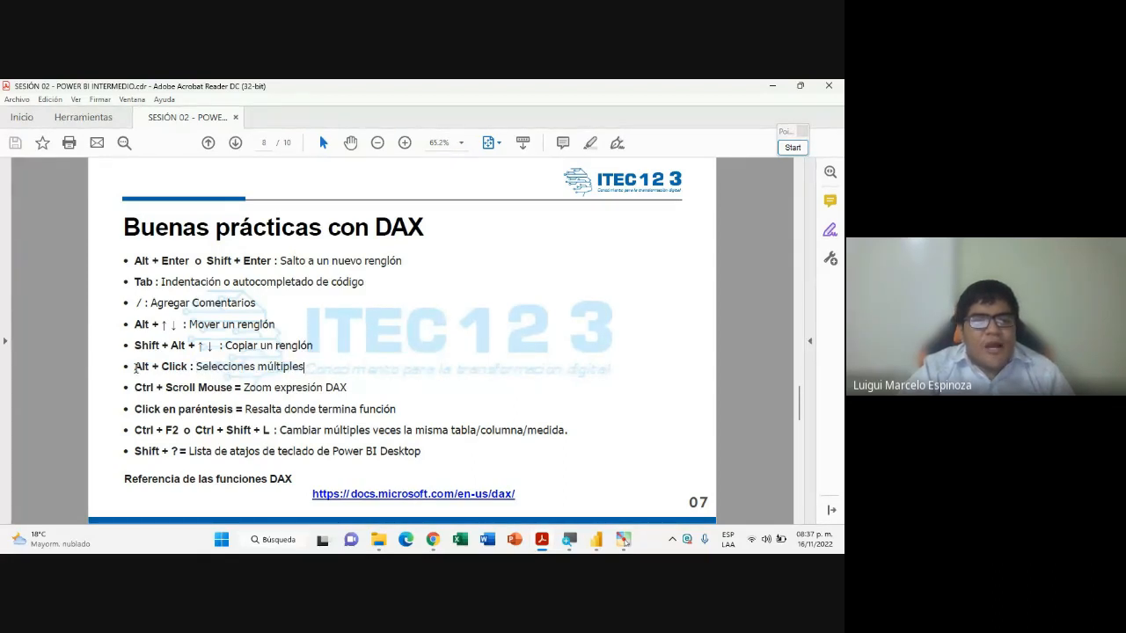
drag(137, 368, 187, 370)
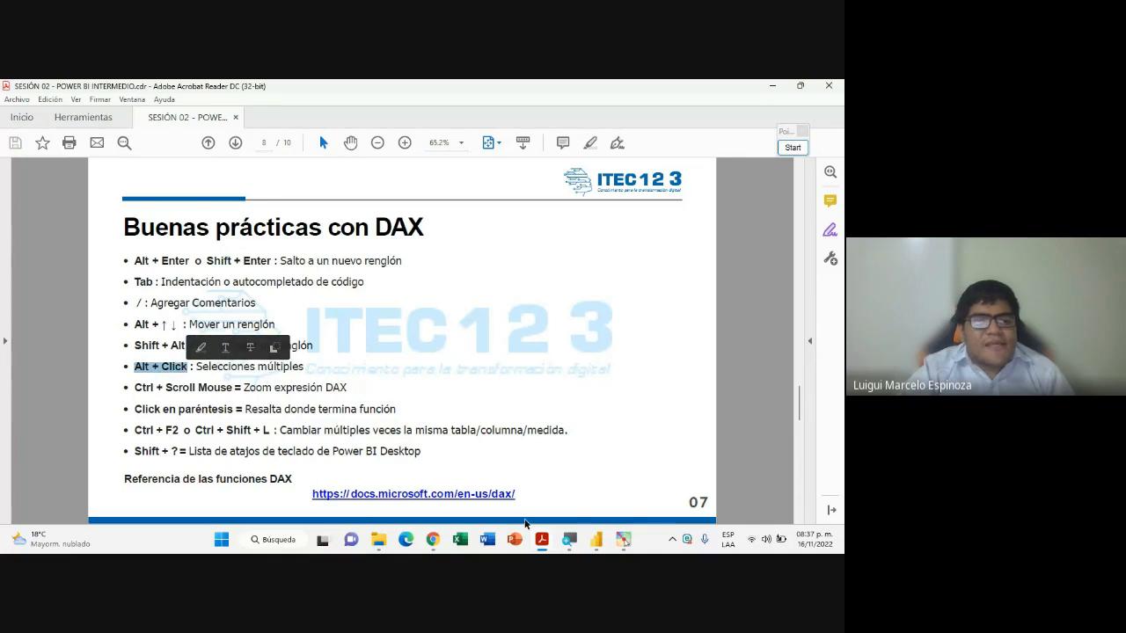
Switch to Power BI Desktop and try selecting the two Cantidad Final formula lines together as a multiple selection
click(595, 540)
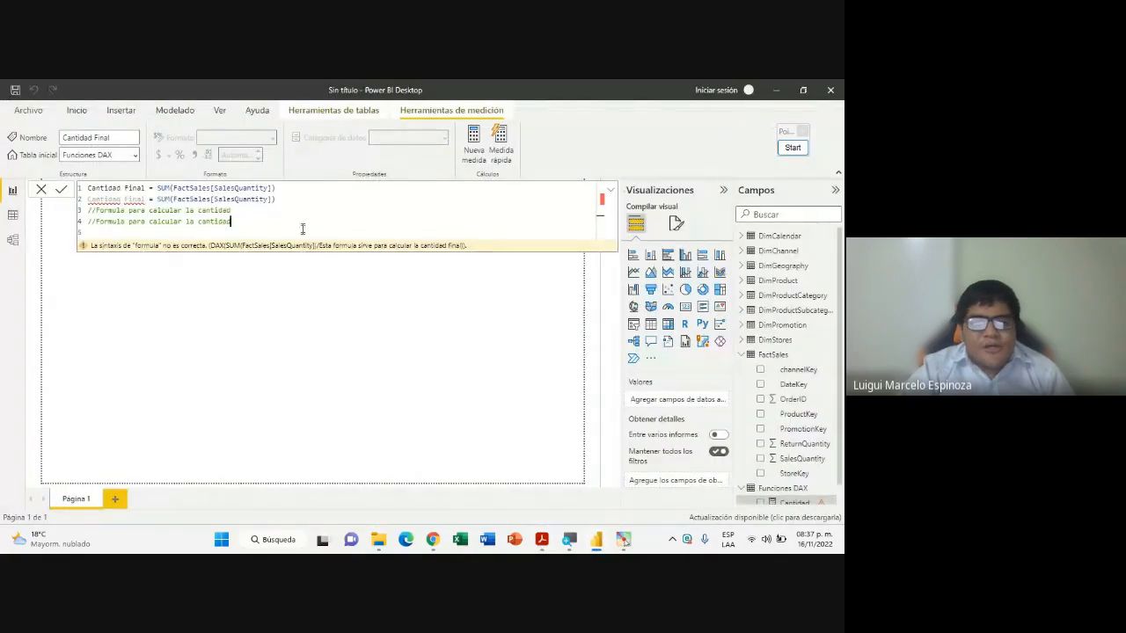
click(285, 189)
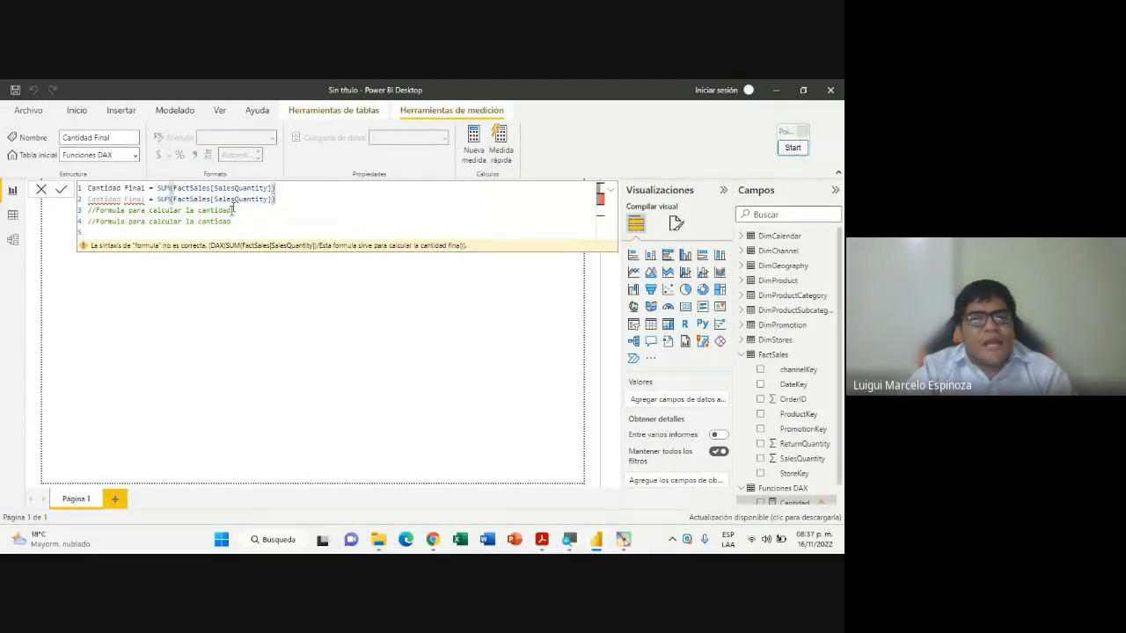
click(281, 200)
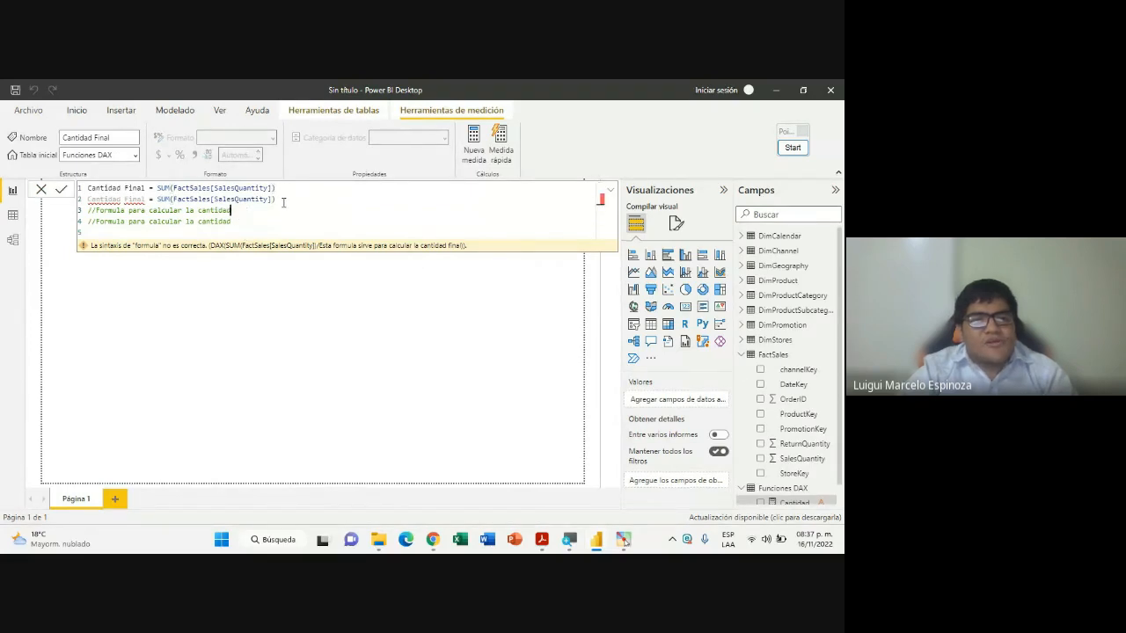
key(Down)
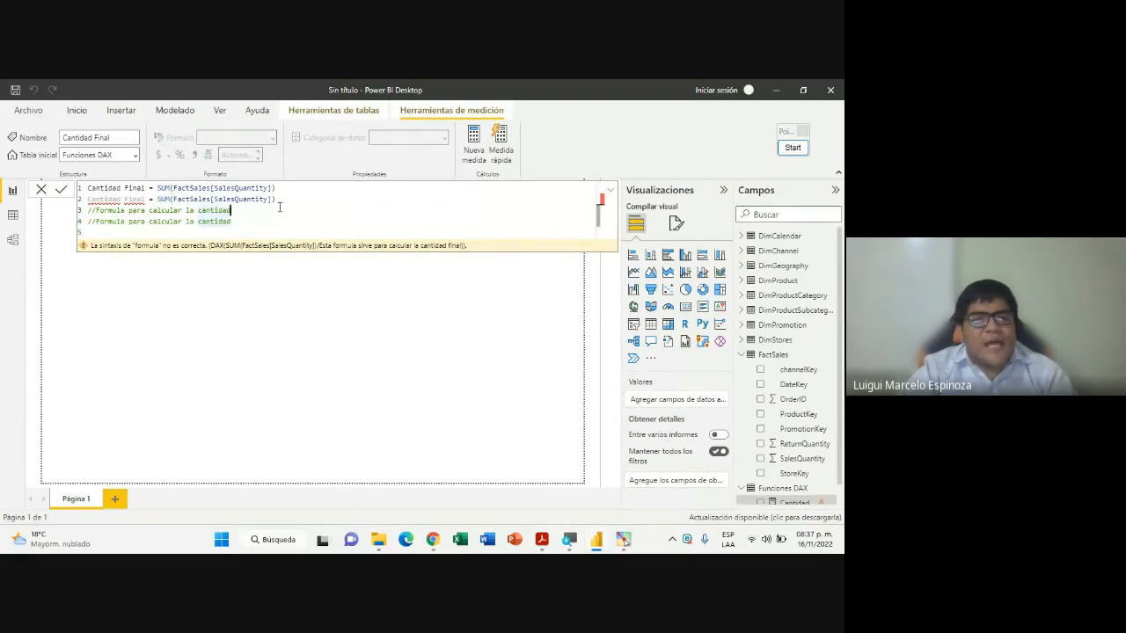
drag(283, 201, 87, 189)
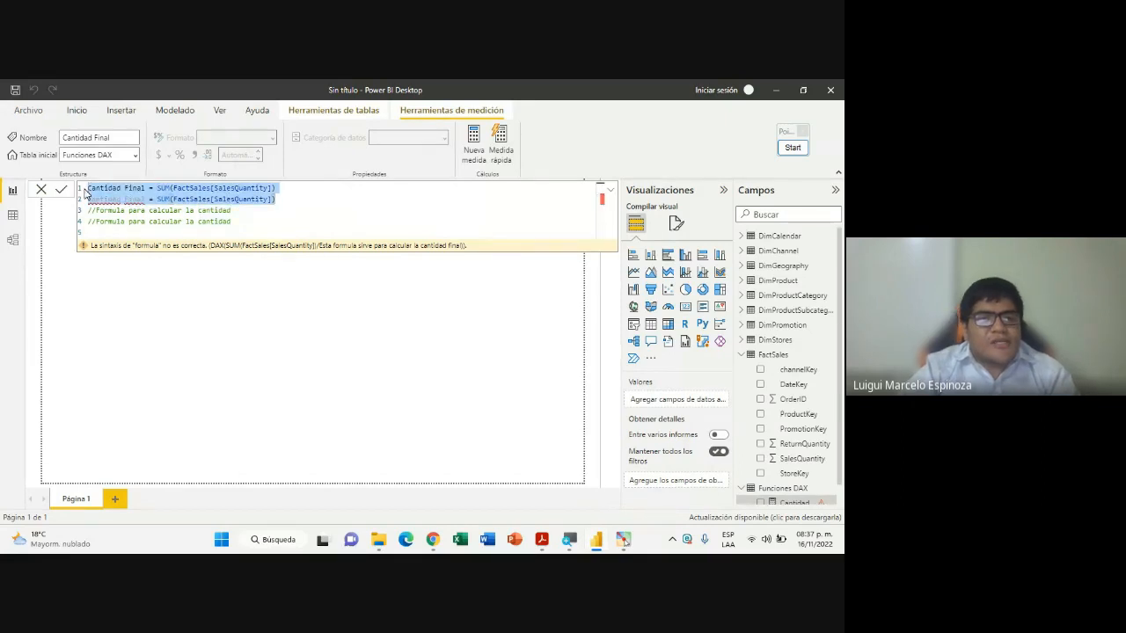
click(307, 213)
click(294, 195)
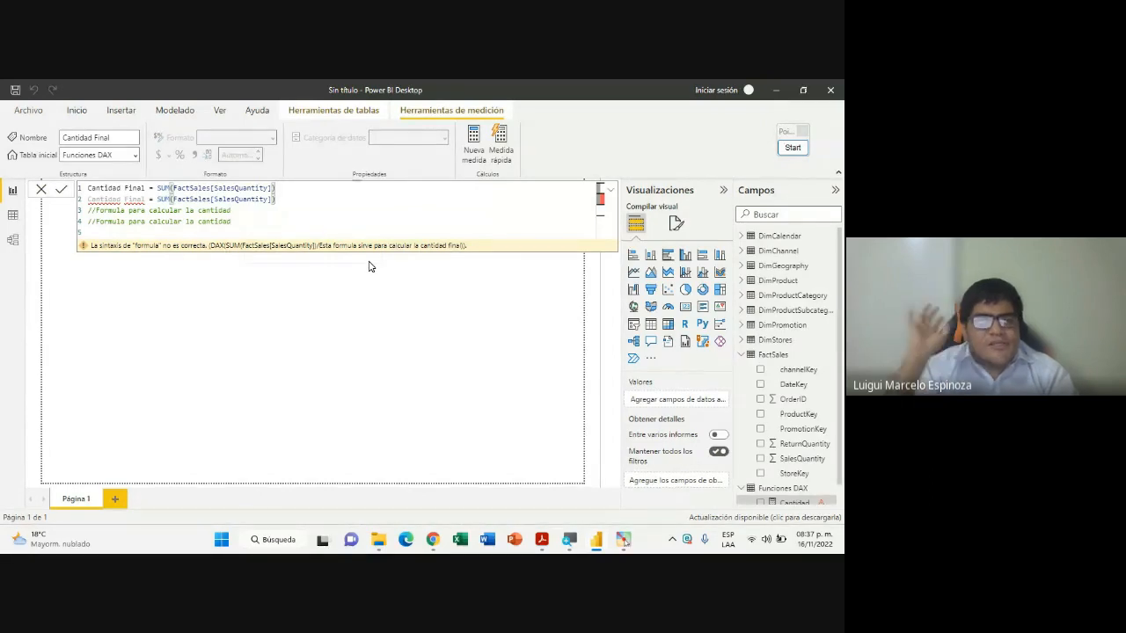
click(319, 216)
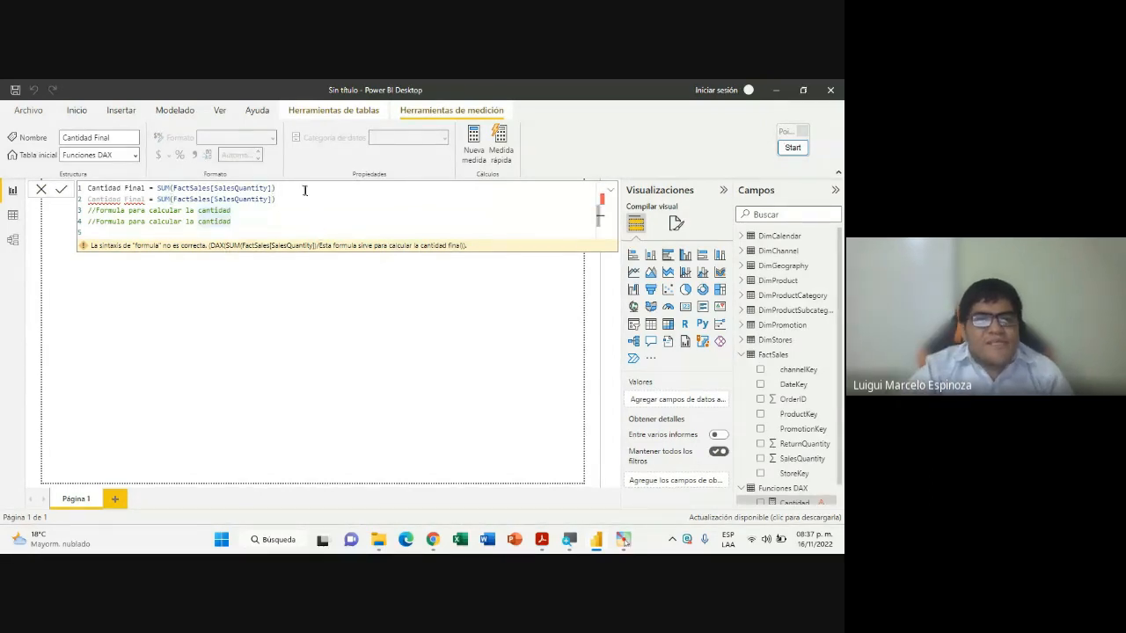
click(304, 190)
Check the call messages in Google Meet and examine the DAX expression zoom shortcut in the Acrobat Reader PDF
click(437, 541)
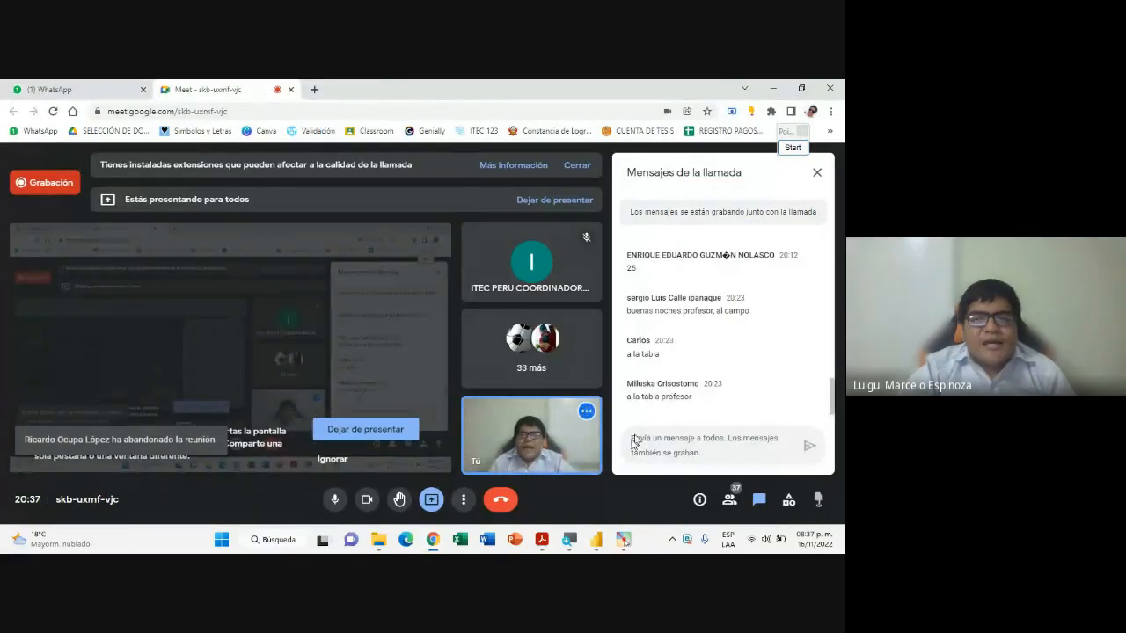
click(597, 540)
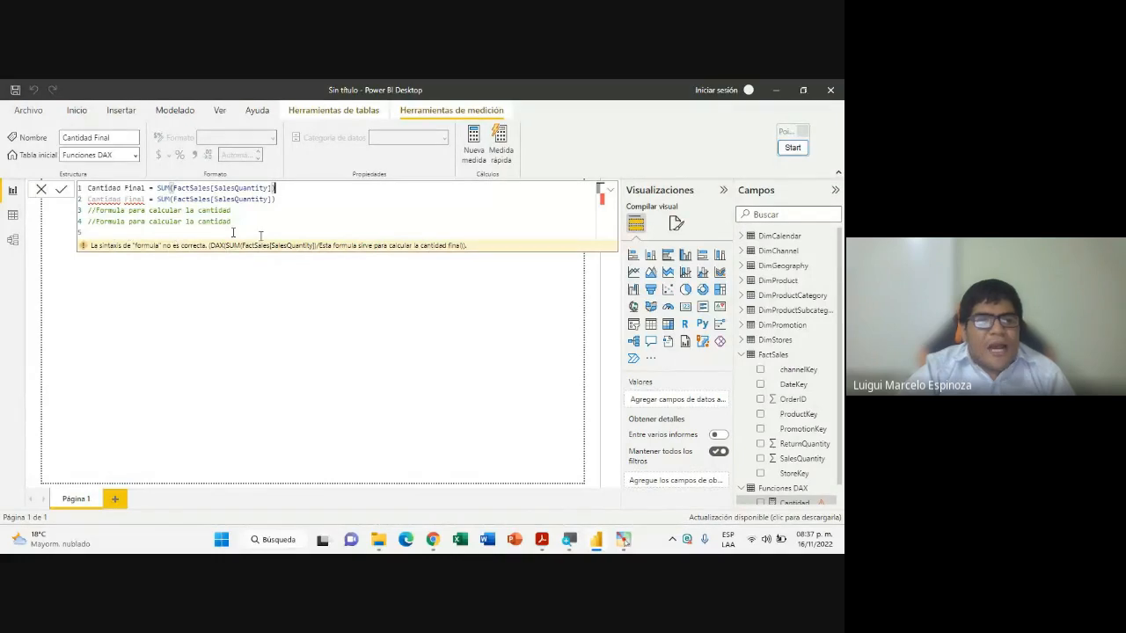
click(543, 540)
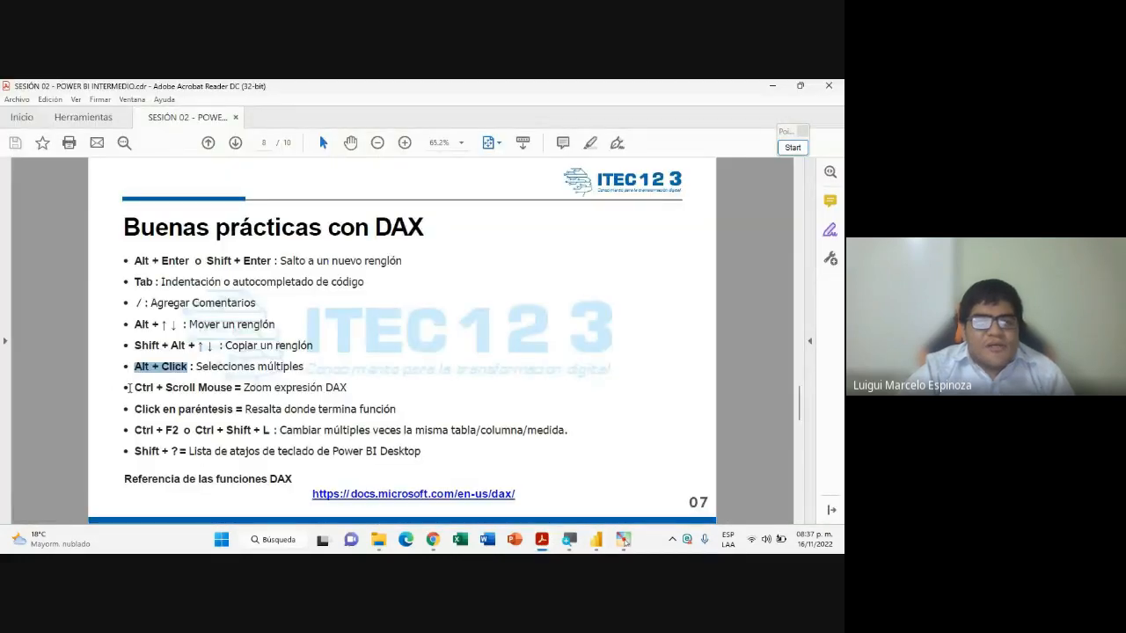
drag(134, 390, 356, 392)
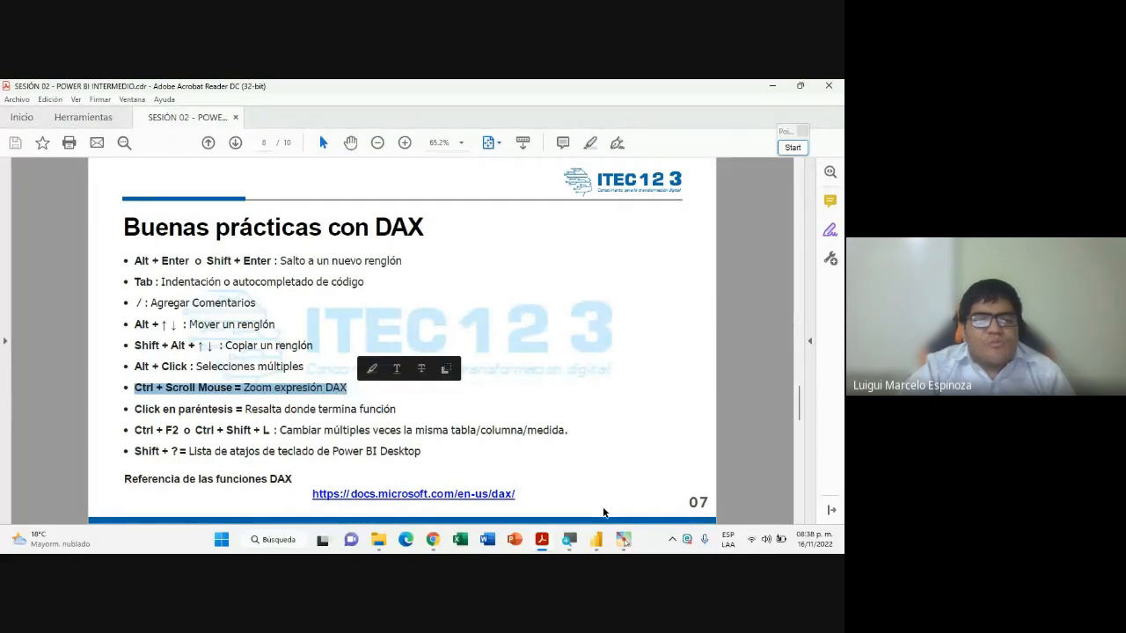
click(594, 537)
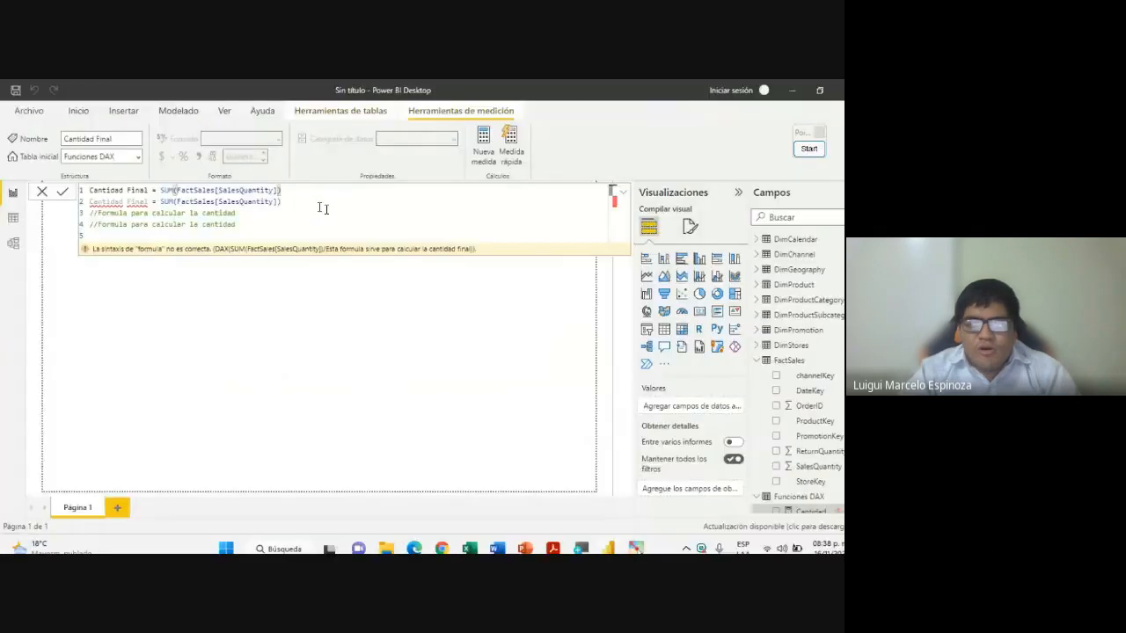
click(212, 231)
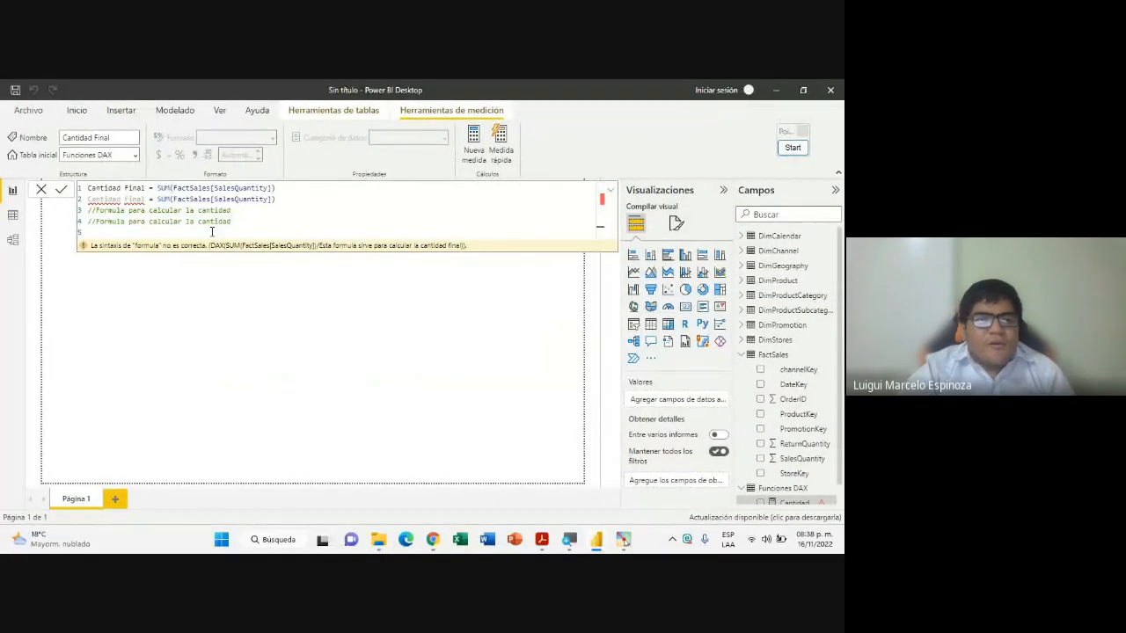
click(539, 540)
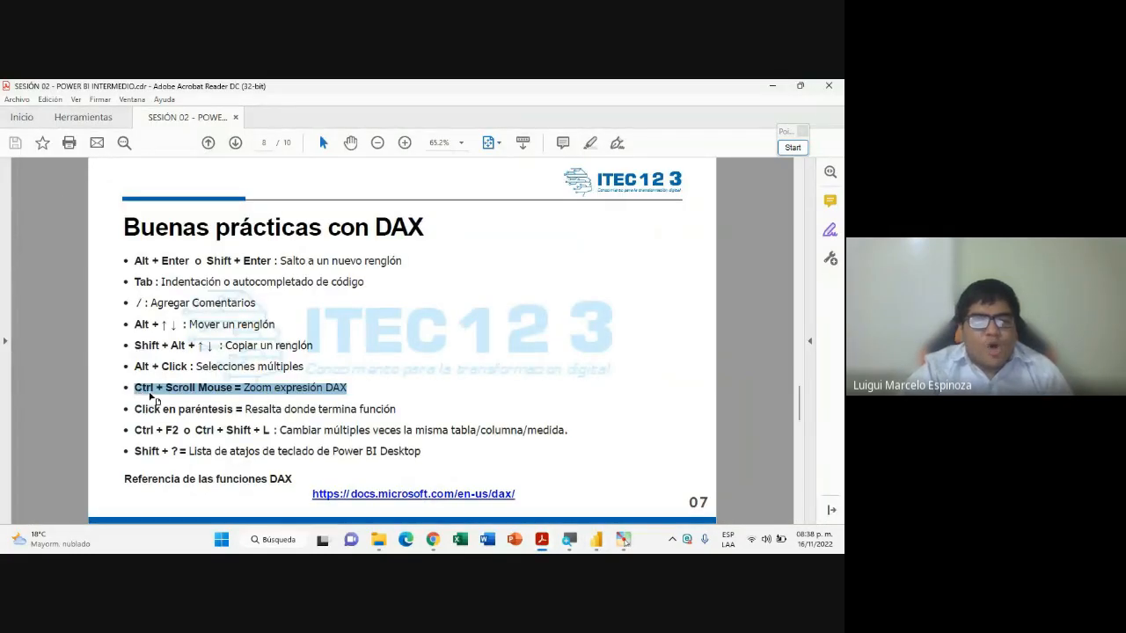
Switch to Power BI Desktop and practise enlarging and shrinking the DAX expression text in the formula editor
click(596, 541)
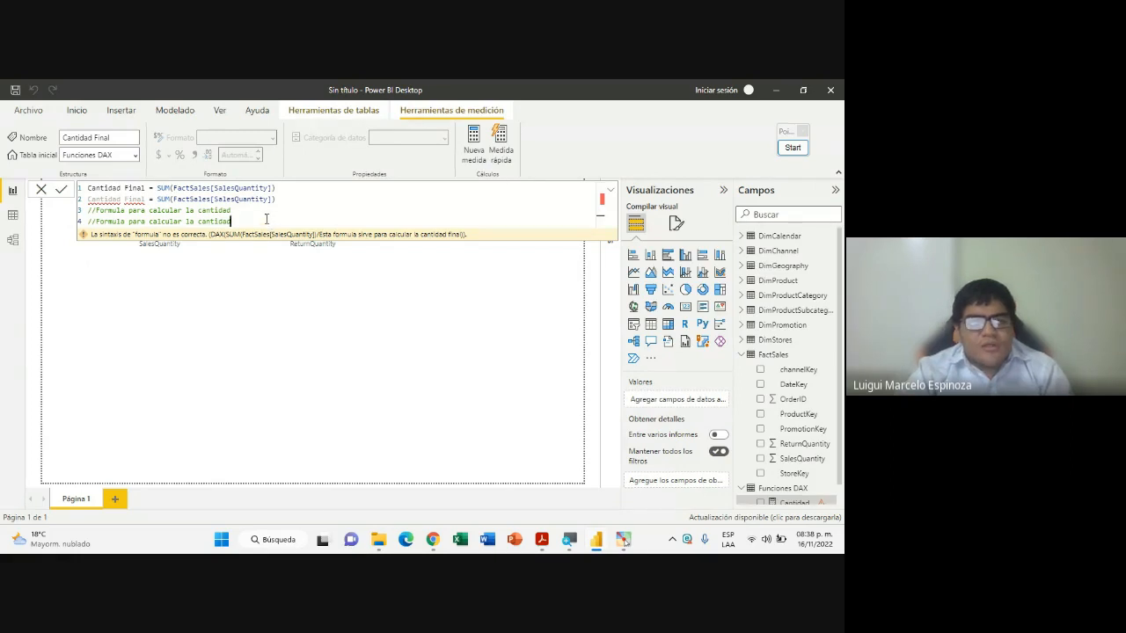
scroll(253, 210, up, 1)
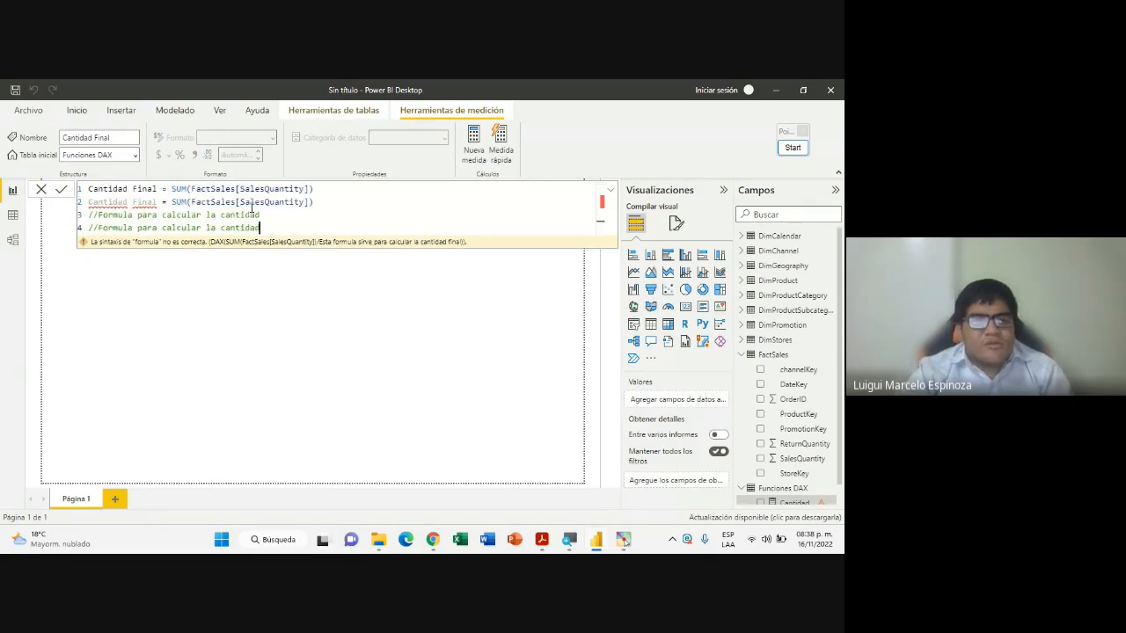
scroll(267, 214, up, 1)
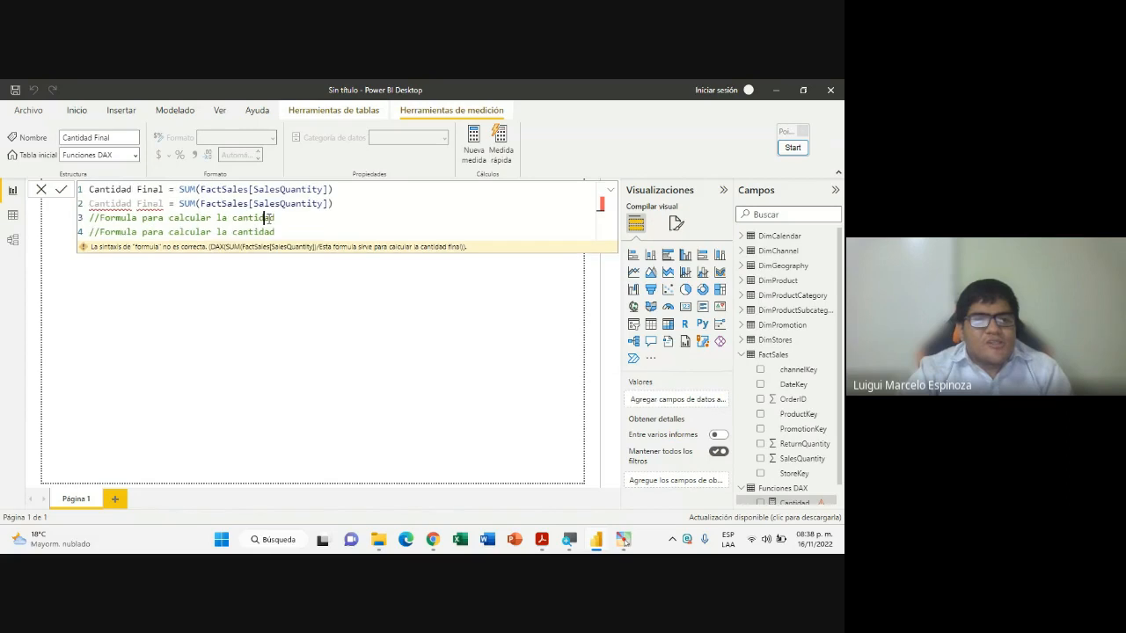
scroll(281, 218, up, 1)
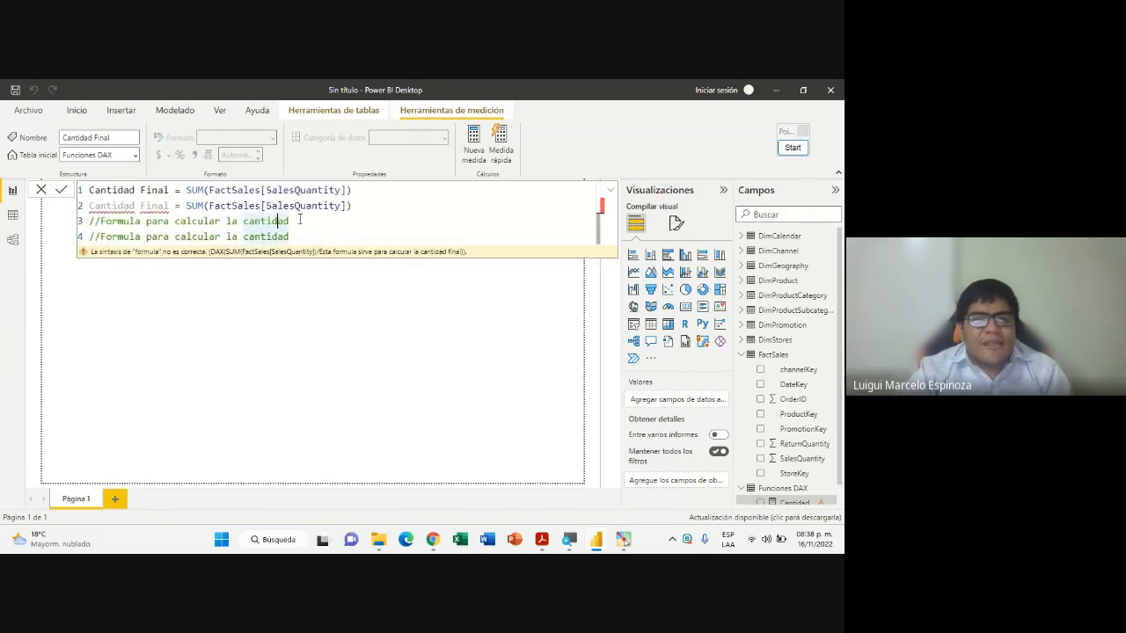
scroll(299, 219, down, 2)
scroll(299, 219, down, 2)
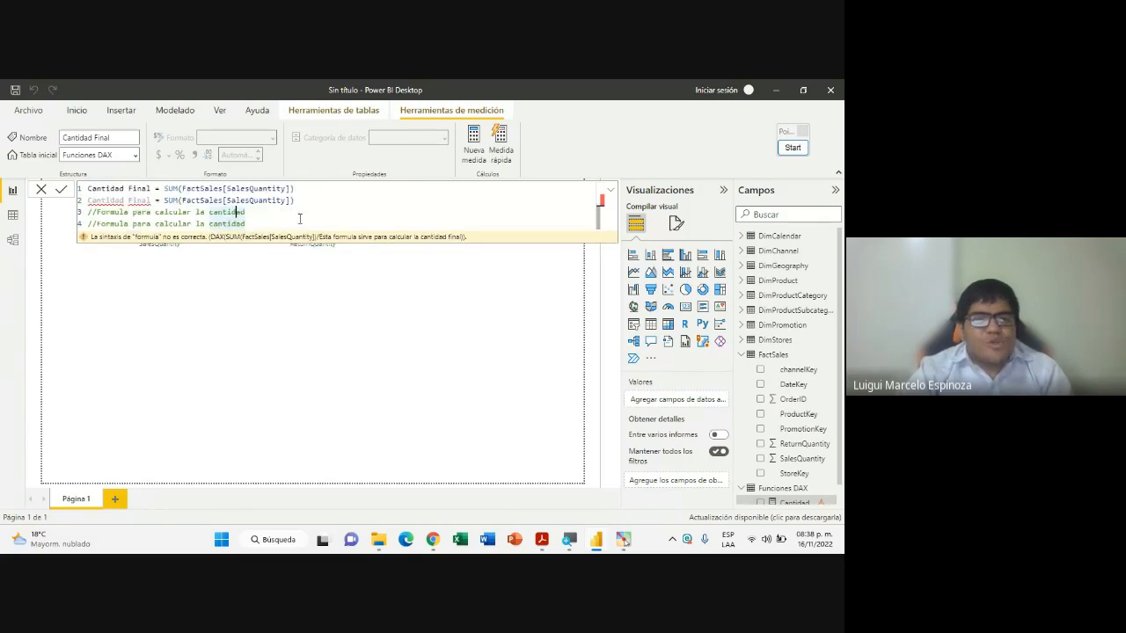
scroll(260, 221, up, 1)
scroll(261, 221, up, 2)
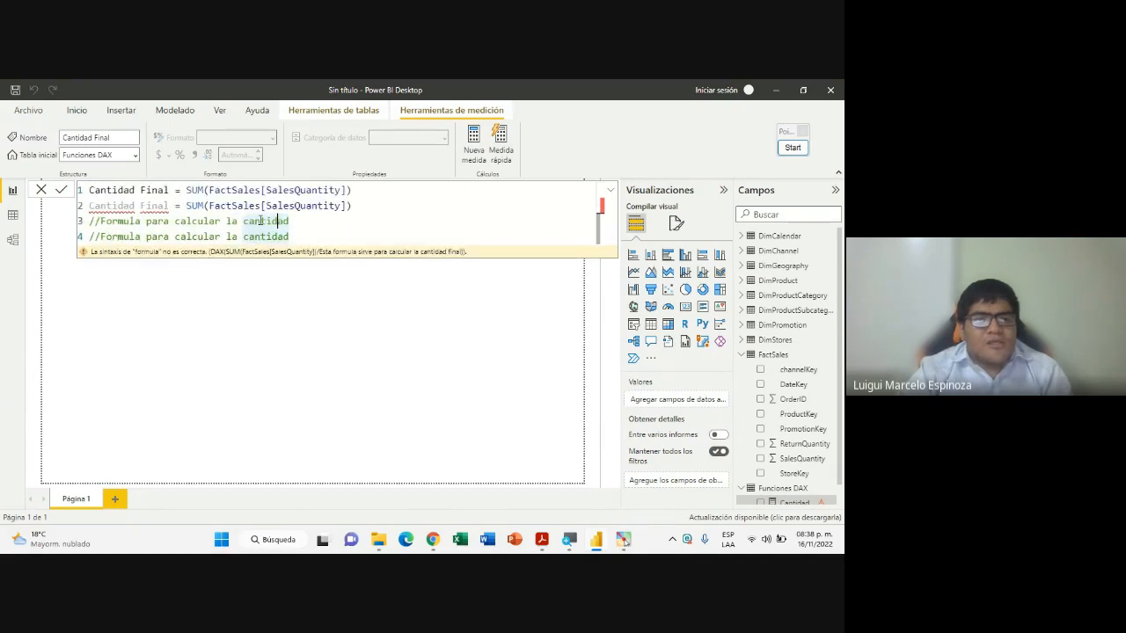
scroll(314, 223, up, 1)
click(307, 225)
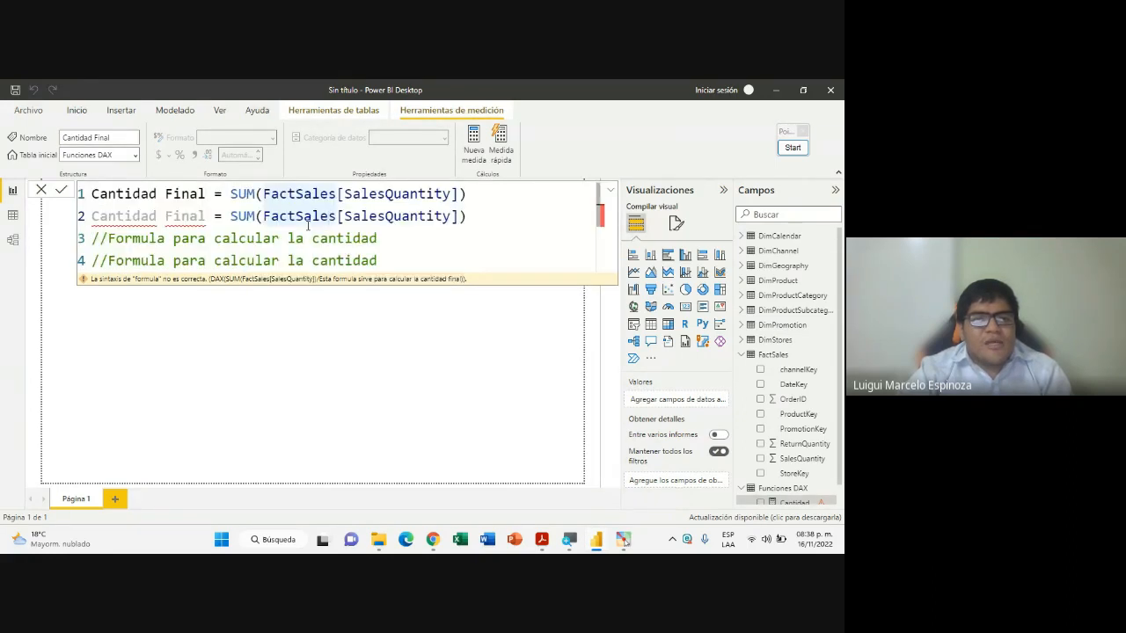
click(387, 238)
scroll(391, 237, down, 1)
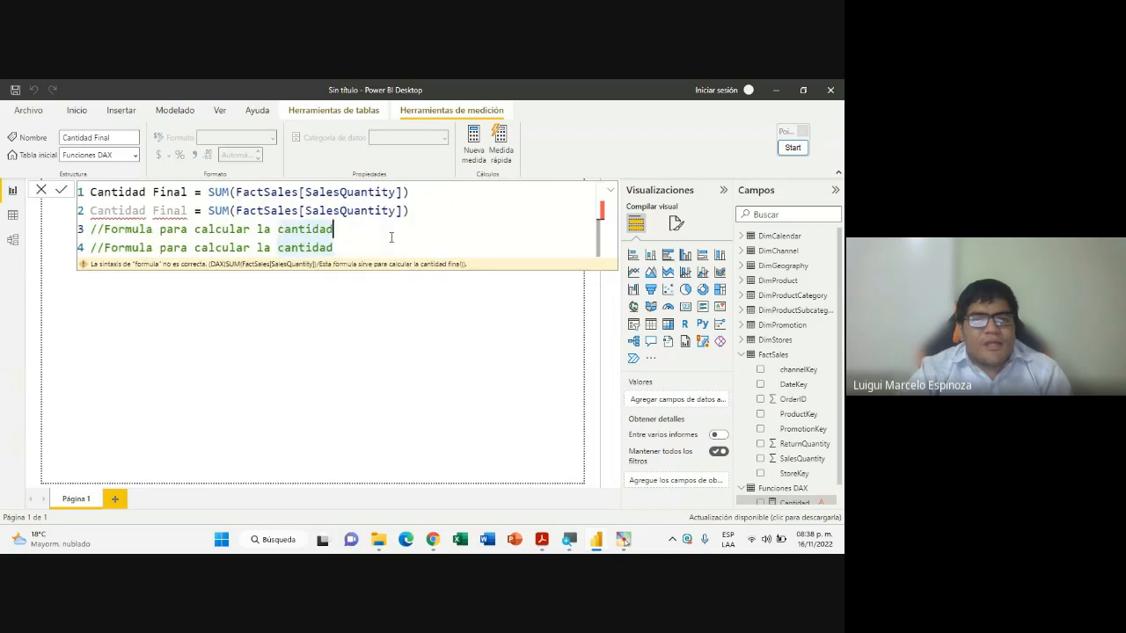
scroll(388, 232, down, 3)
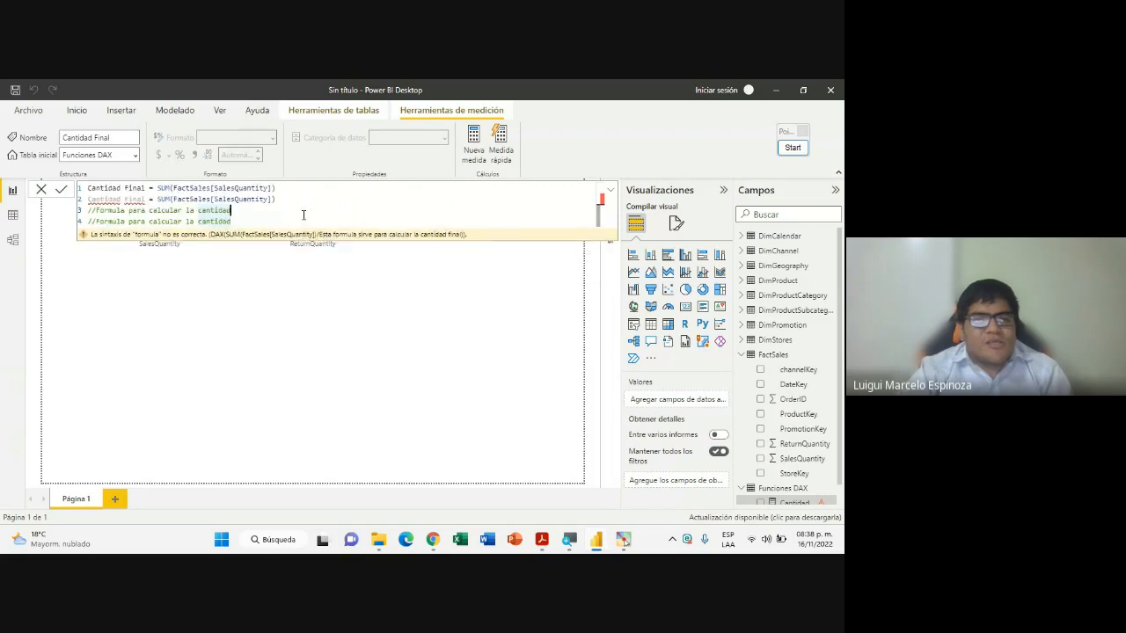
scroll(295, 217, up, 1)
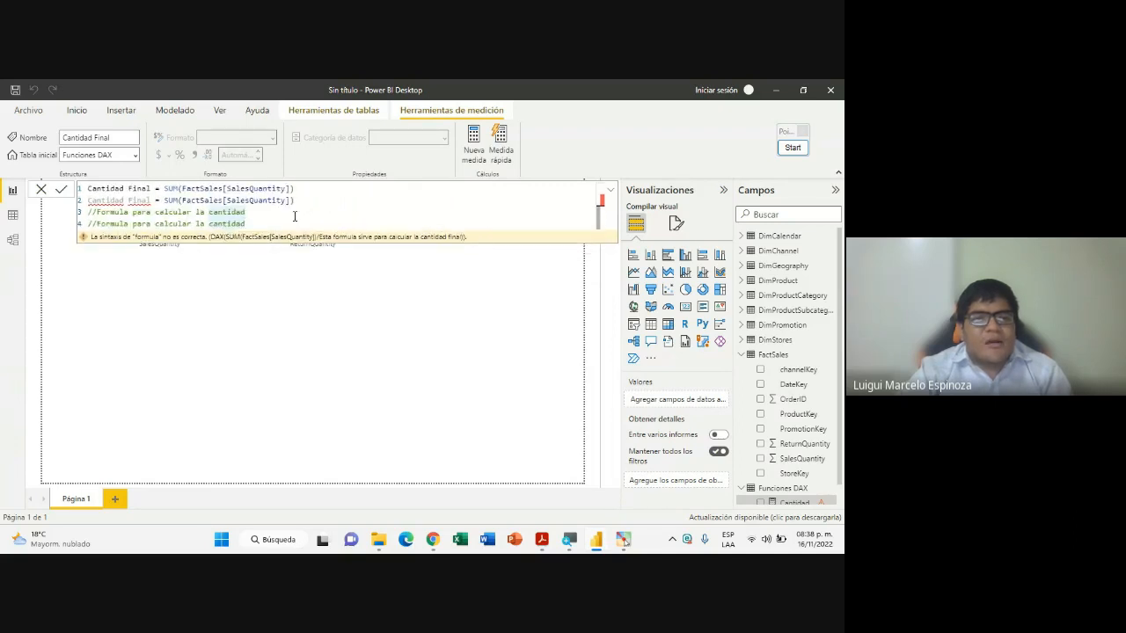
Switch to the PDF in Acrobat Reader and examine the tip on highlighting where a function ends through its parenthesis
click(541, 541)
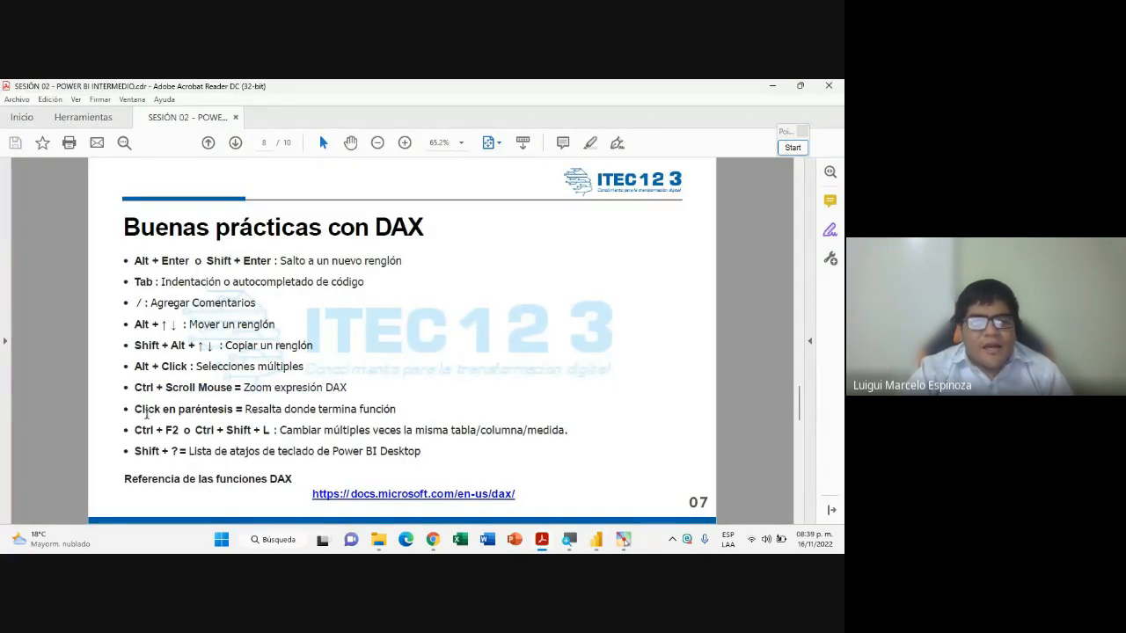
drag(145, 411, 400, 410)
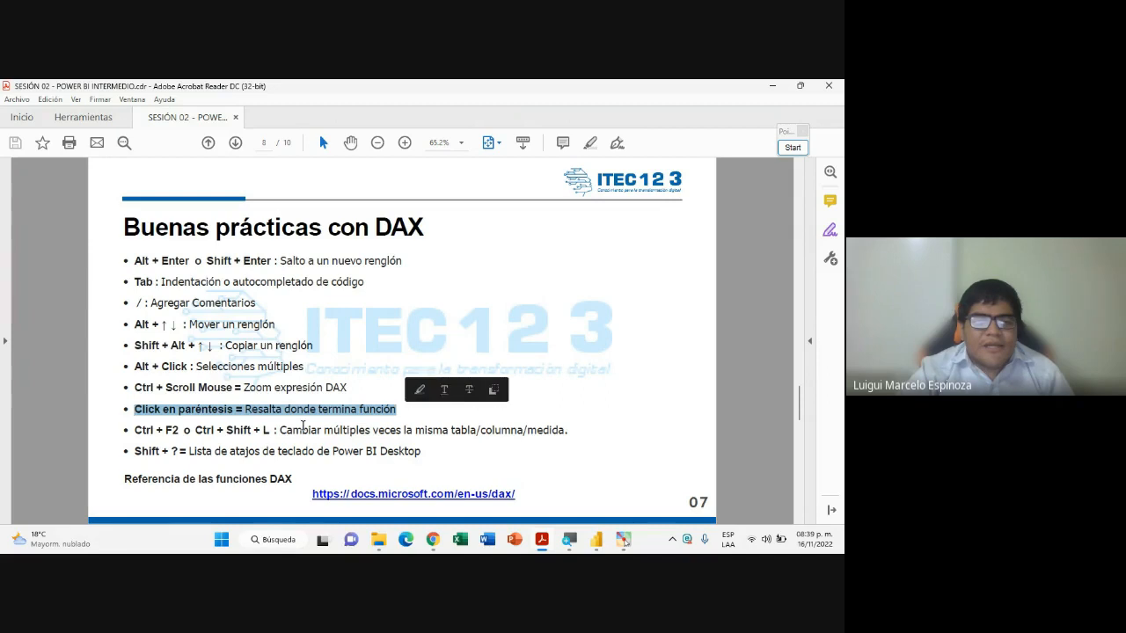
click(251, 433)
drag(134, 408, 574, 431)
click(174, 435)
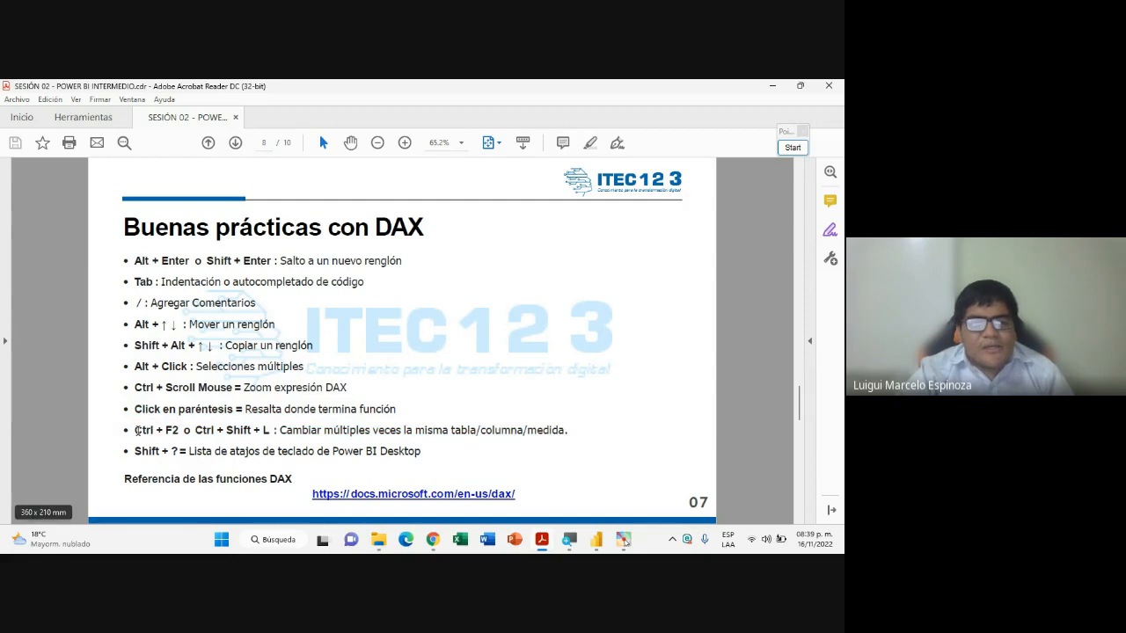
drag(138, 430, 316, 431)
click(182, 425)
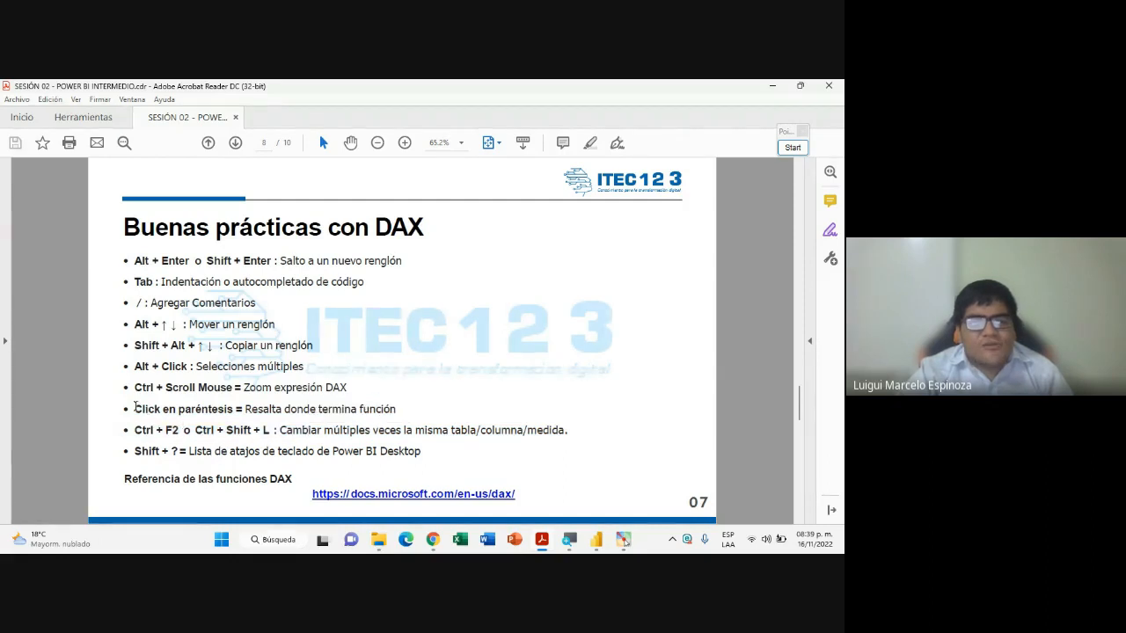
drag(135, 408, 394, 413)
Switch to Power BI Desktop and delete the duplicate Cantidad Final line and both comment lines, keeping only the first formula line
click(596, 539)
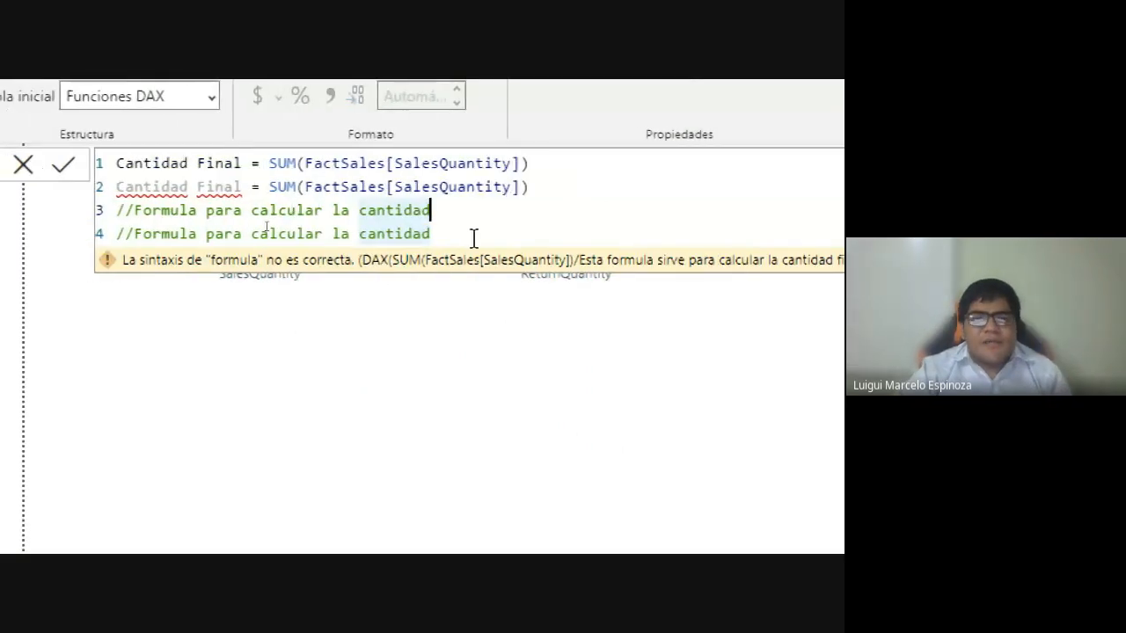
drag(469, 238, 78, 195)
key(BackSpace)
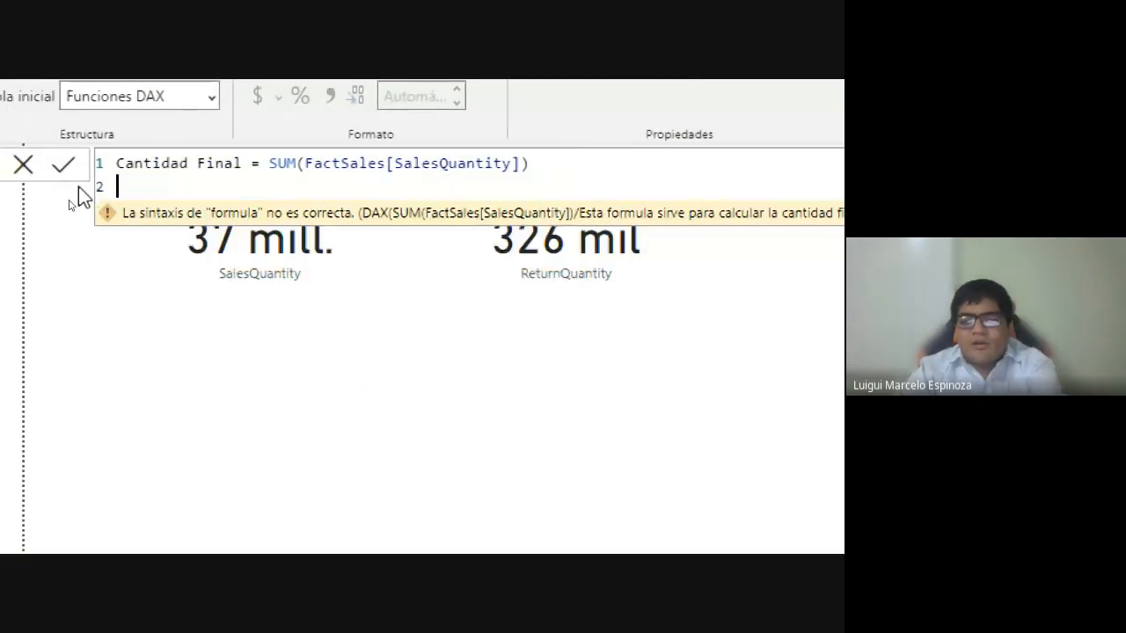
key(BackSpace)
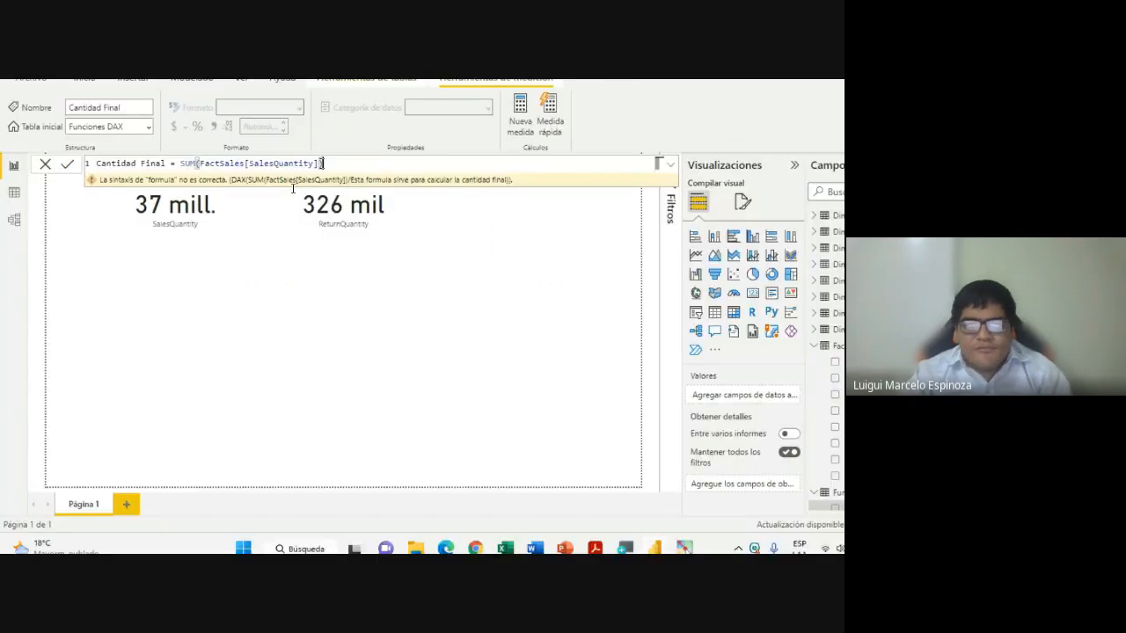
Switch to the PDF in Acrobat Reader and examine the shortcuts for changing every occurrence of the same table, column or measure
click(544, 540)
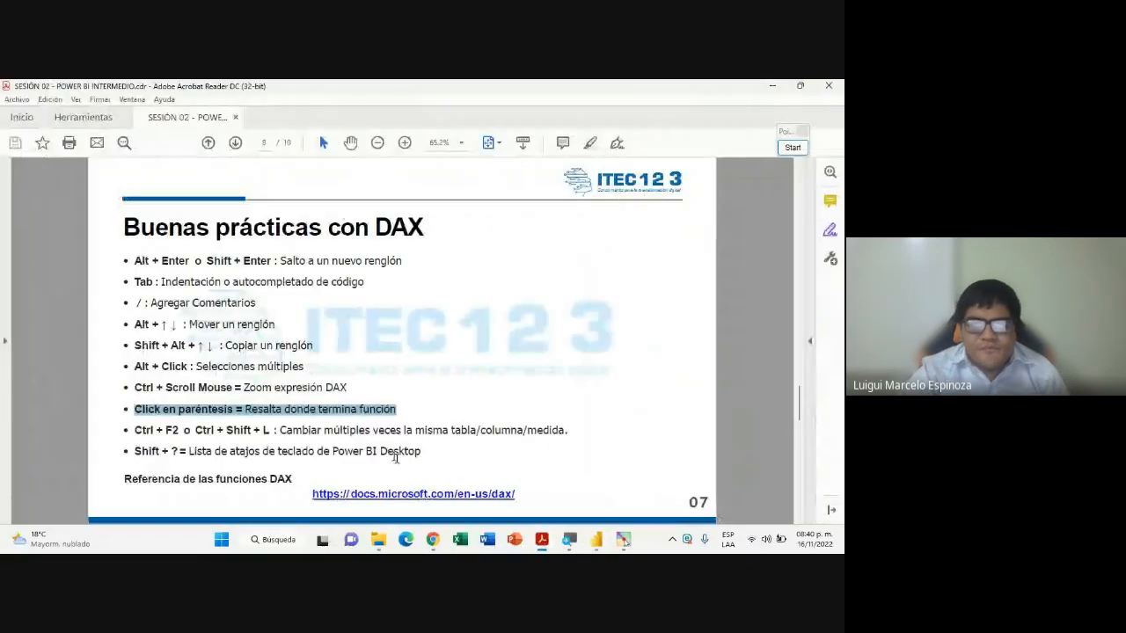
drag(135, 430, 580, 429)
click(160, 424)
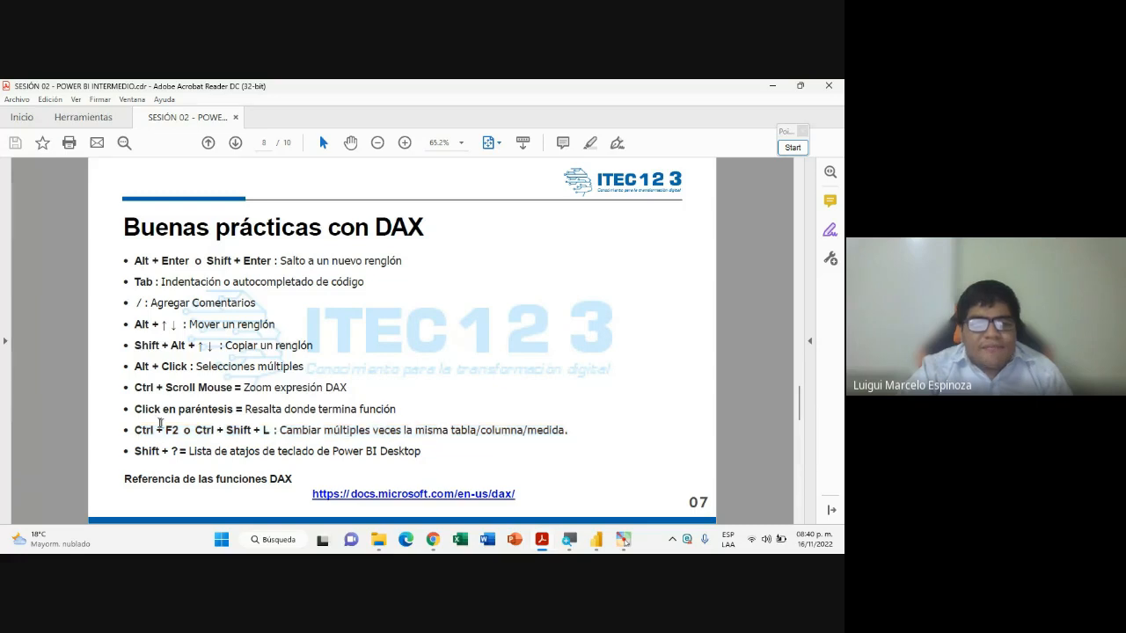
drag(138, 430, 271, 431)
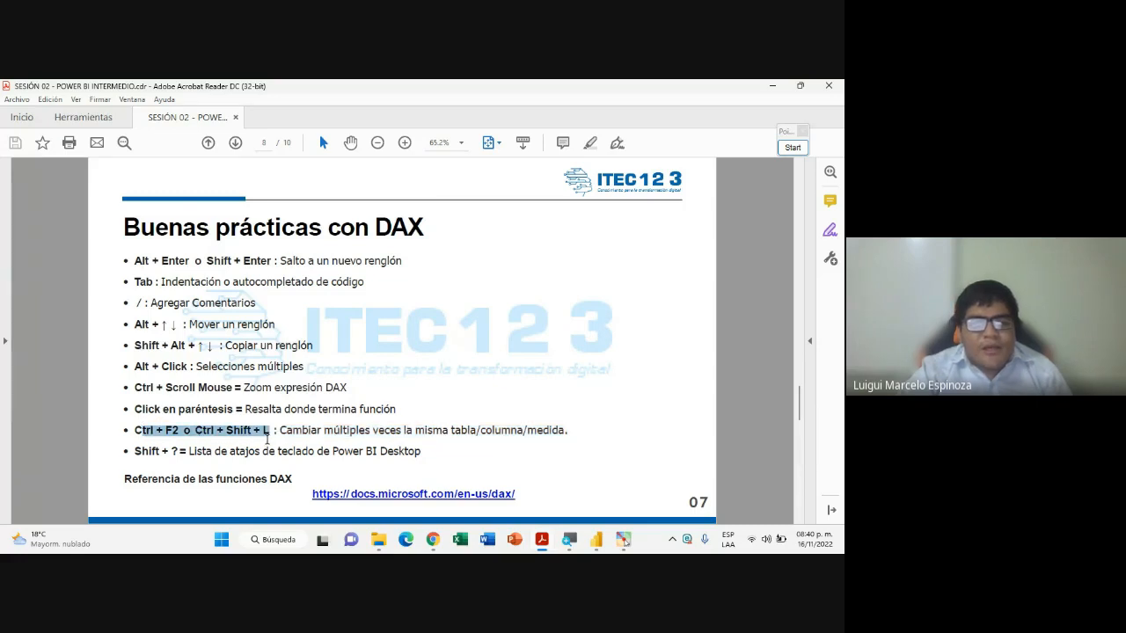
click(147, 433)
drag(137, 431, 570, 430)
click(280, 430)
click(356, 423)
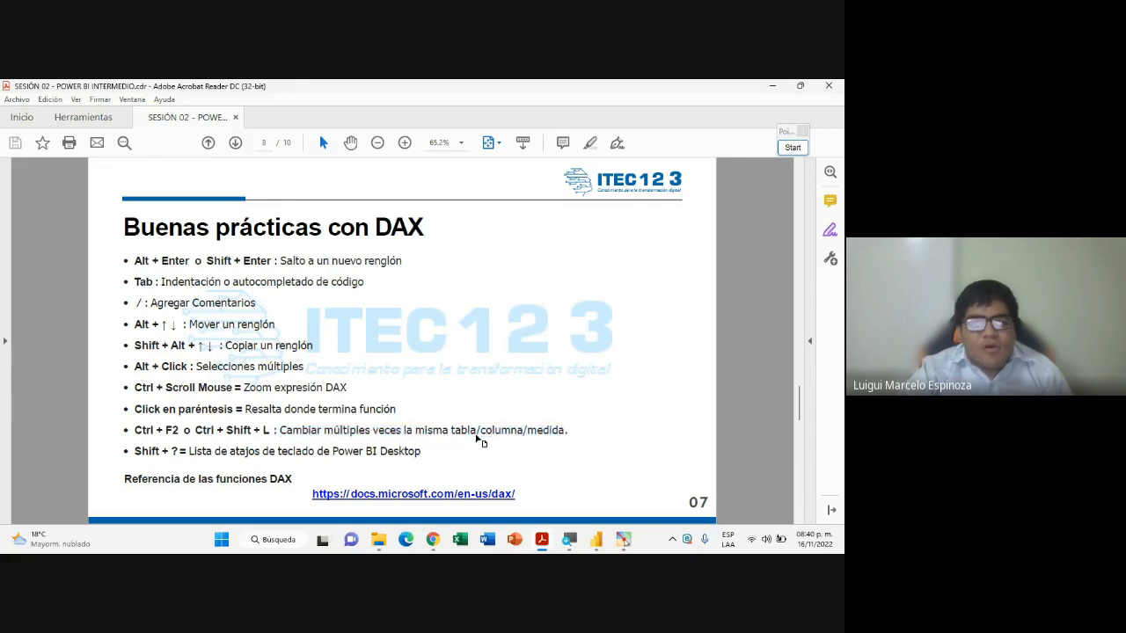
Switch to Power BI Desktop and highlight the measure name and the SUM function in the Cantidad Final formula
click(597, 542)
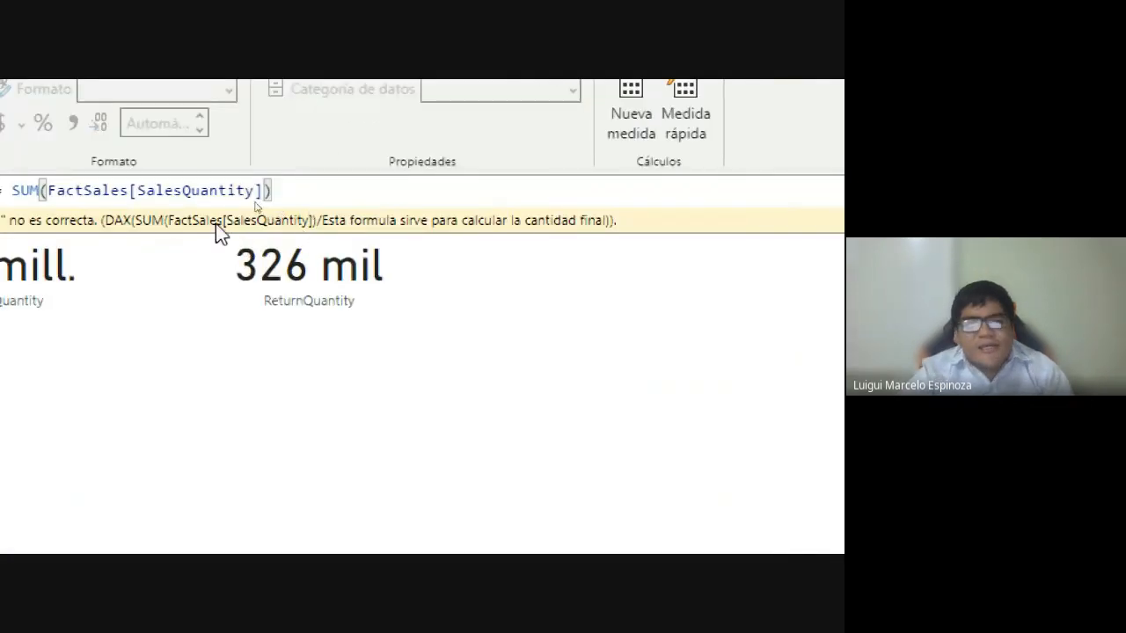
click(151, 190)
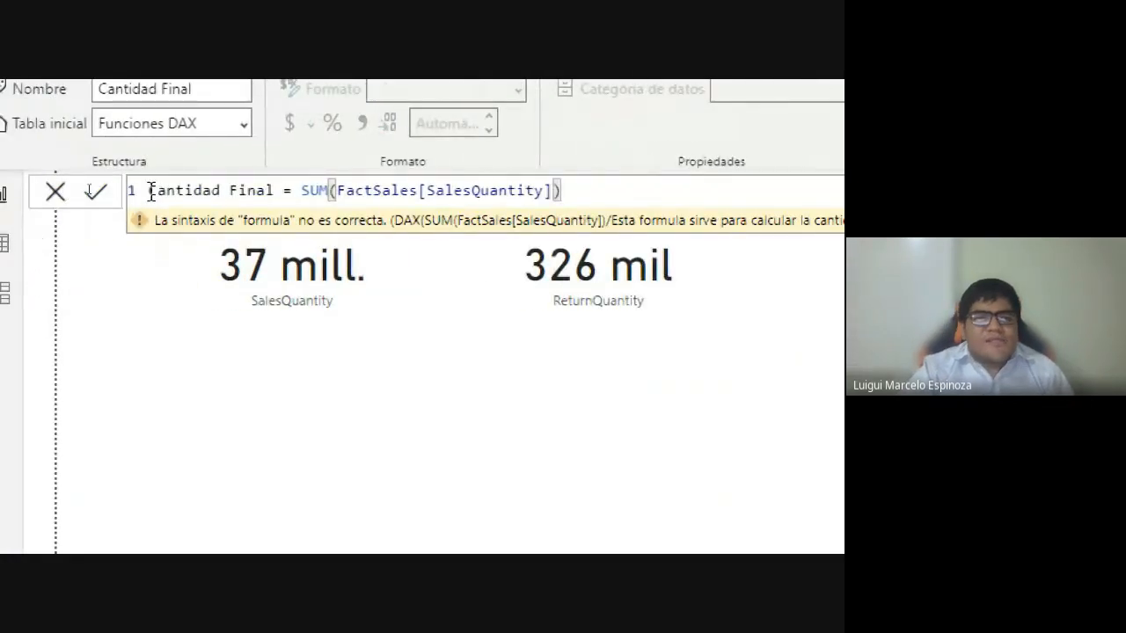
shift+click(280, 196)
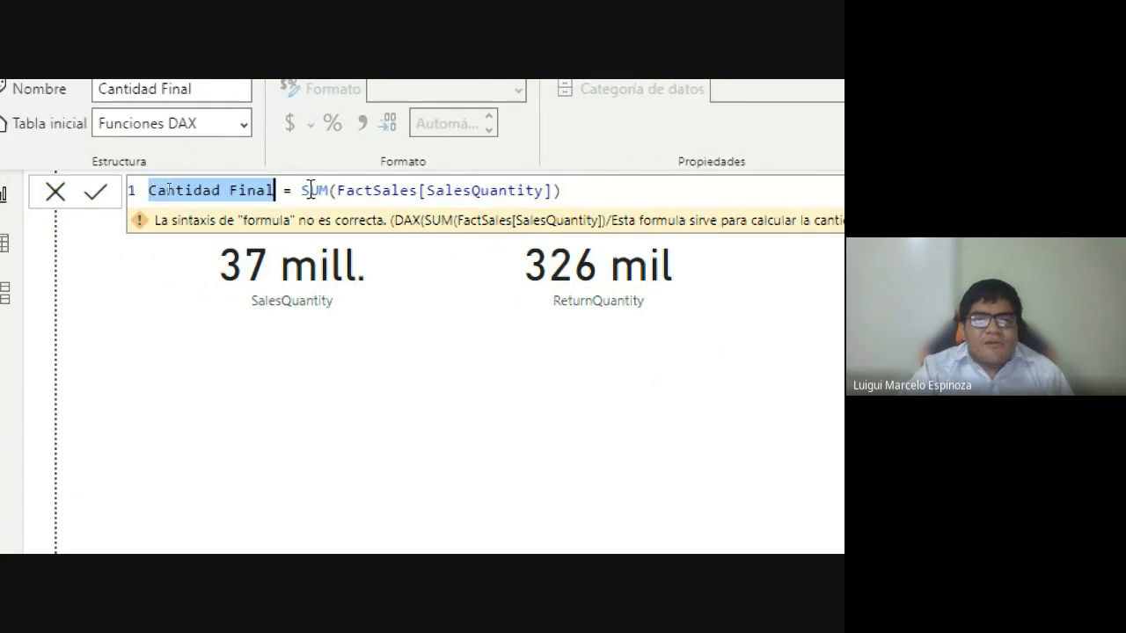
click(309, 191)
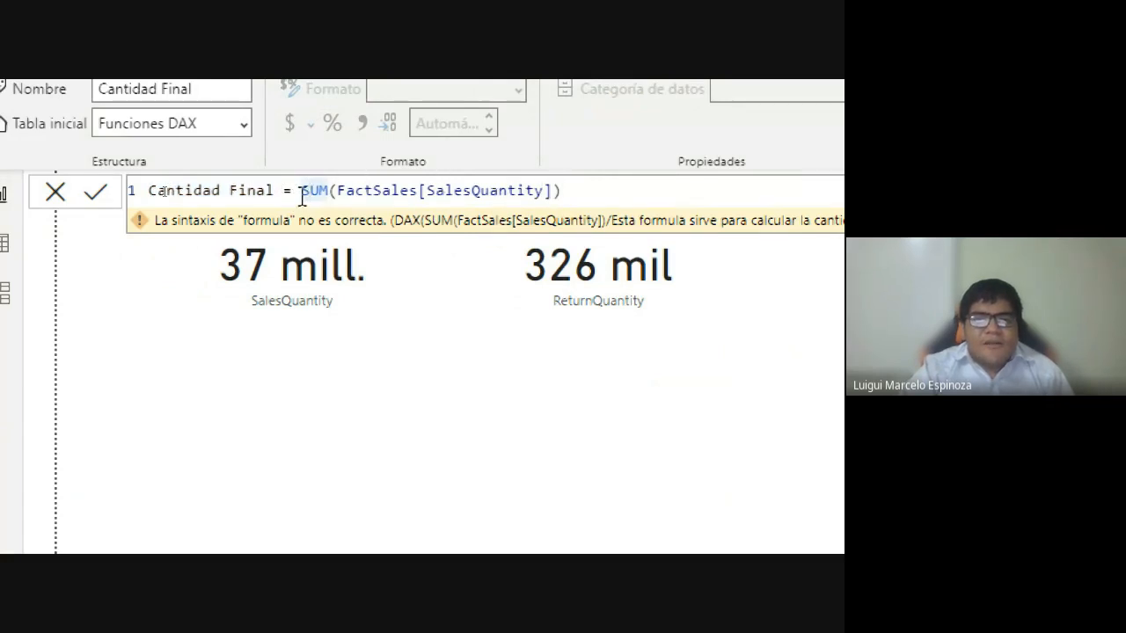
drag(301, 192, 327, 192)
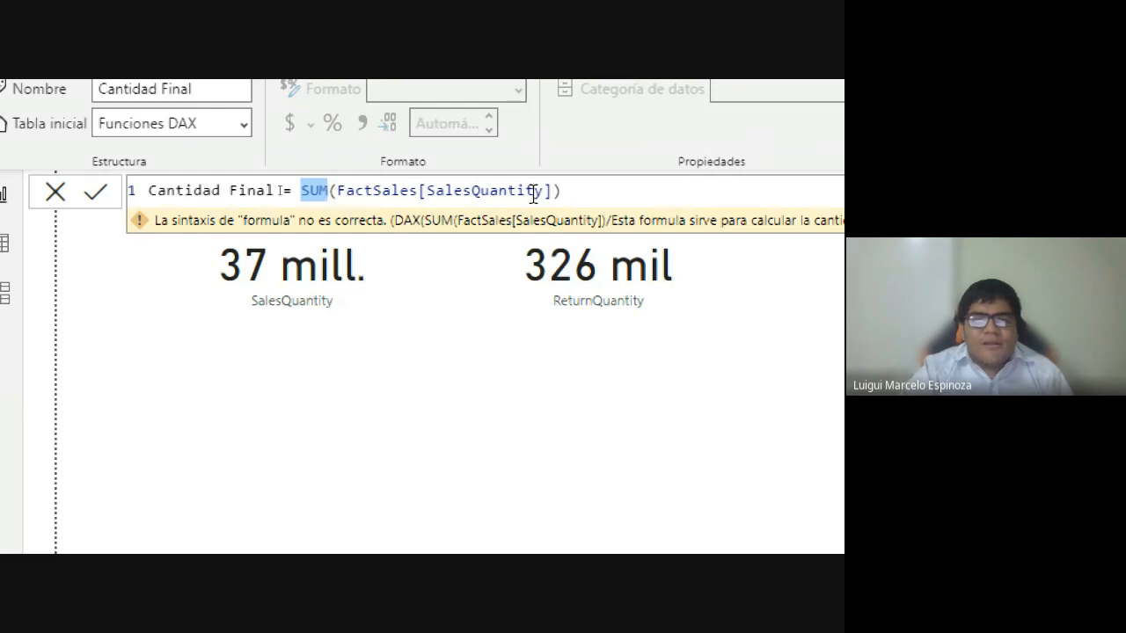
Extend the Cantidad Final formula with a minus sign followed by the opening of a second SUM function
click(588, 191)
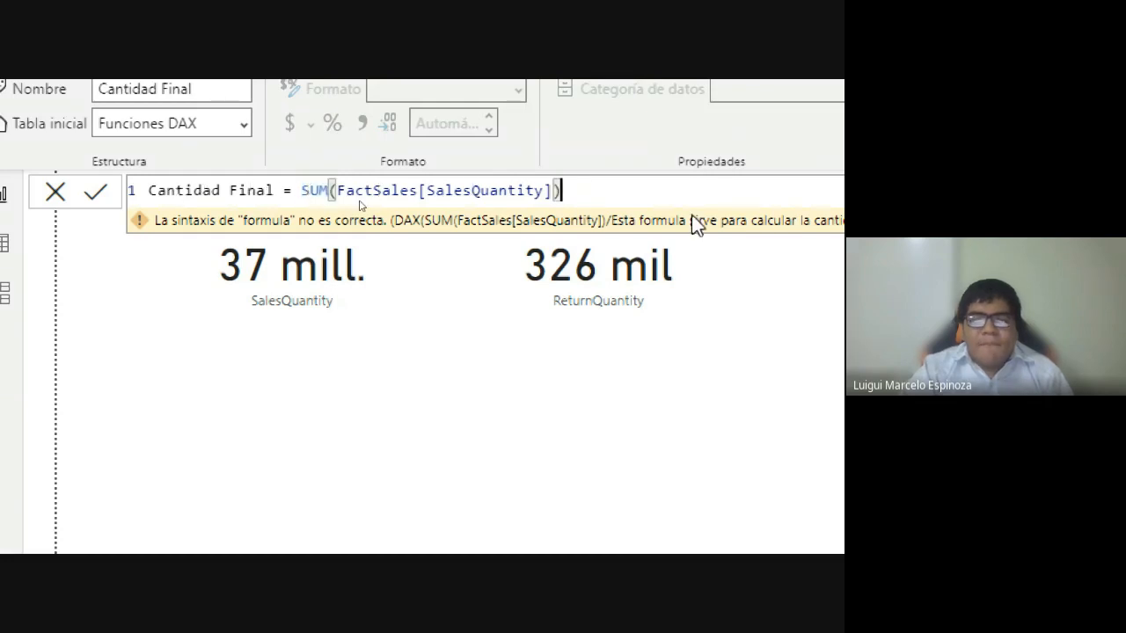
text(-)
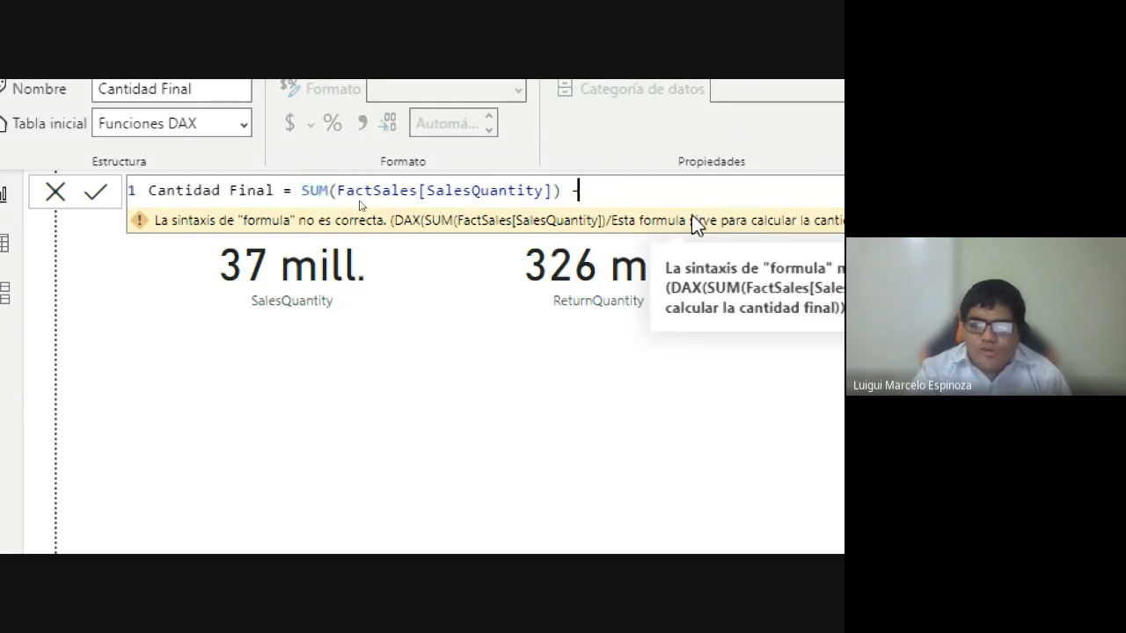
key(BackSpace)
key(BackSpace)
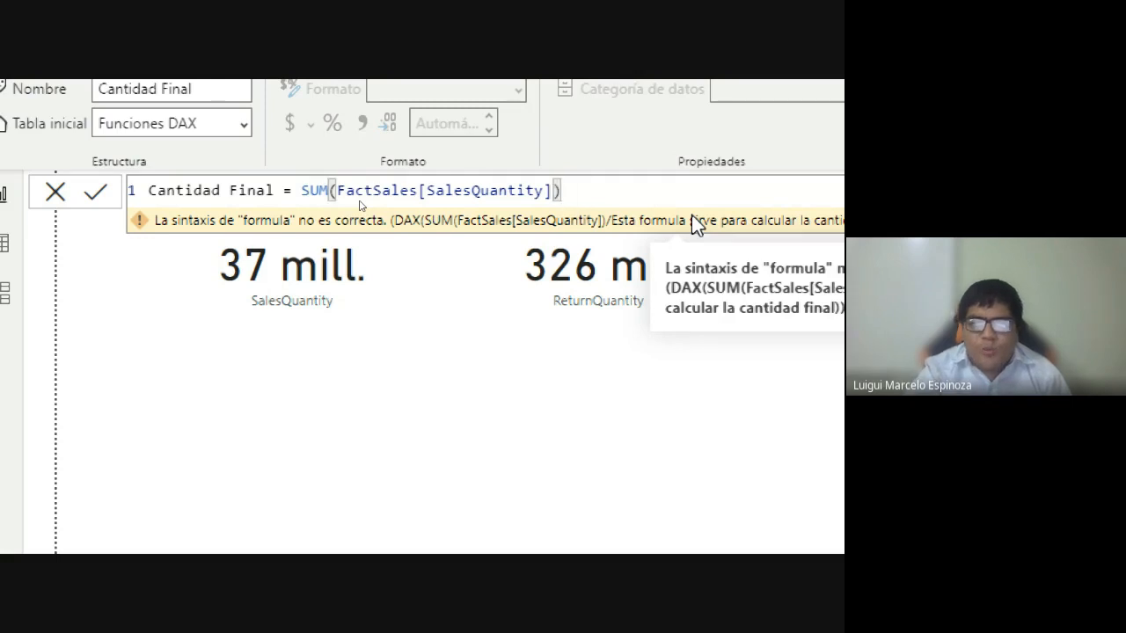
text(-)
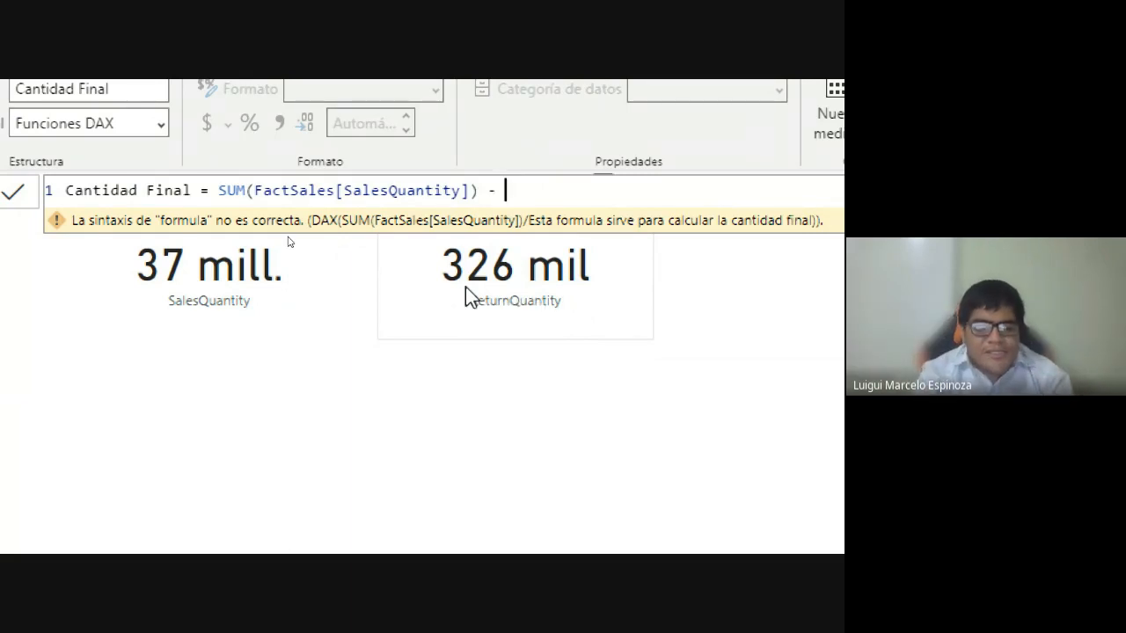
text(SUM)
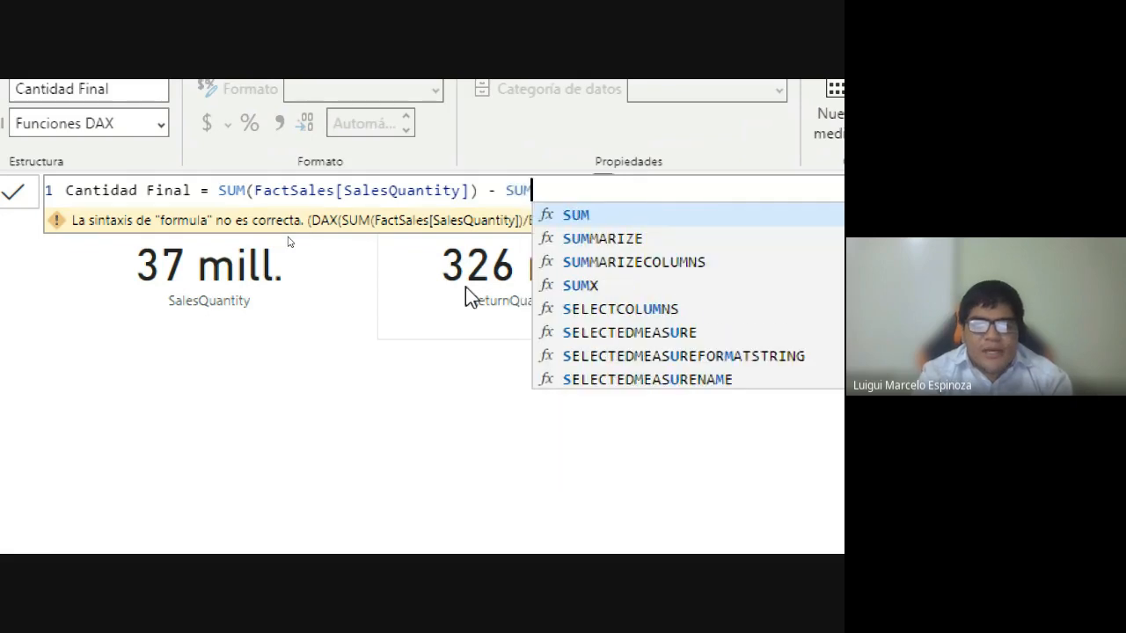
text(()
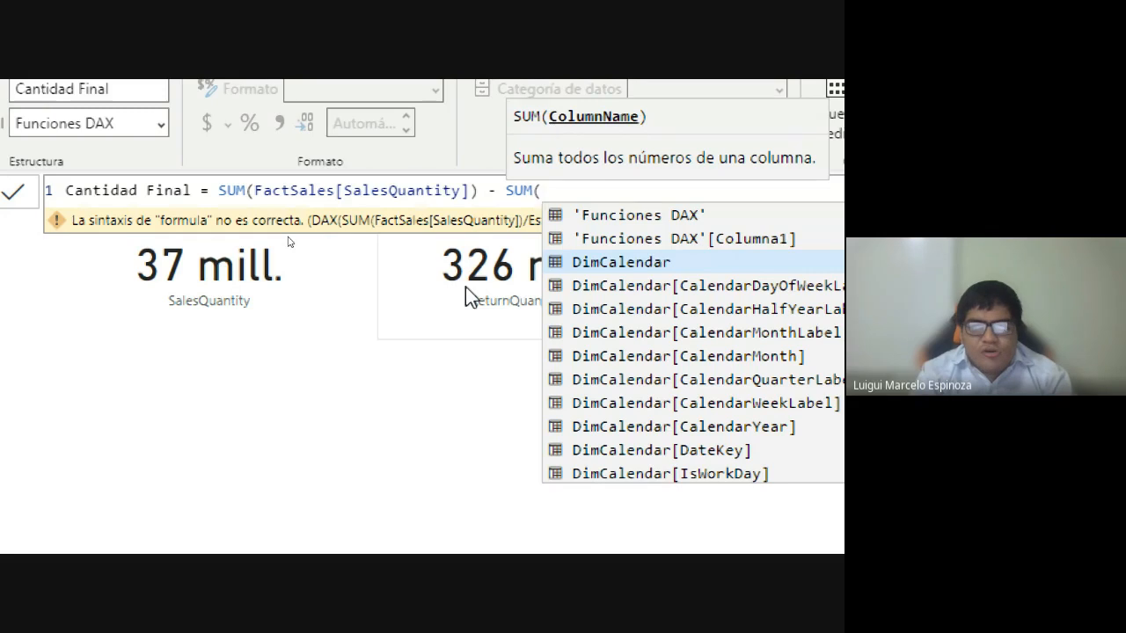
Complete the second SUM with the FactSales[ReturnQuantity] column, close its parenthesis and commit the Cantidad Final measure
text(Fac)
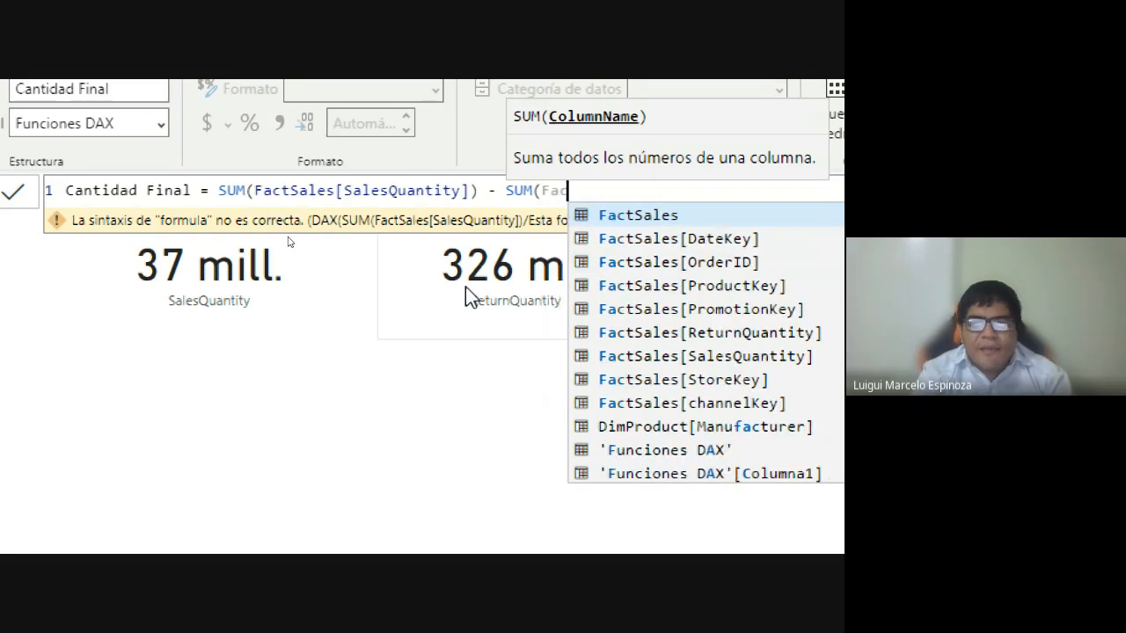
key(Down)
key(Down)
key(Down)
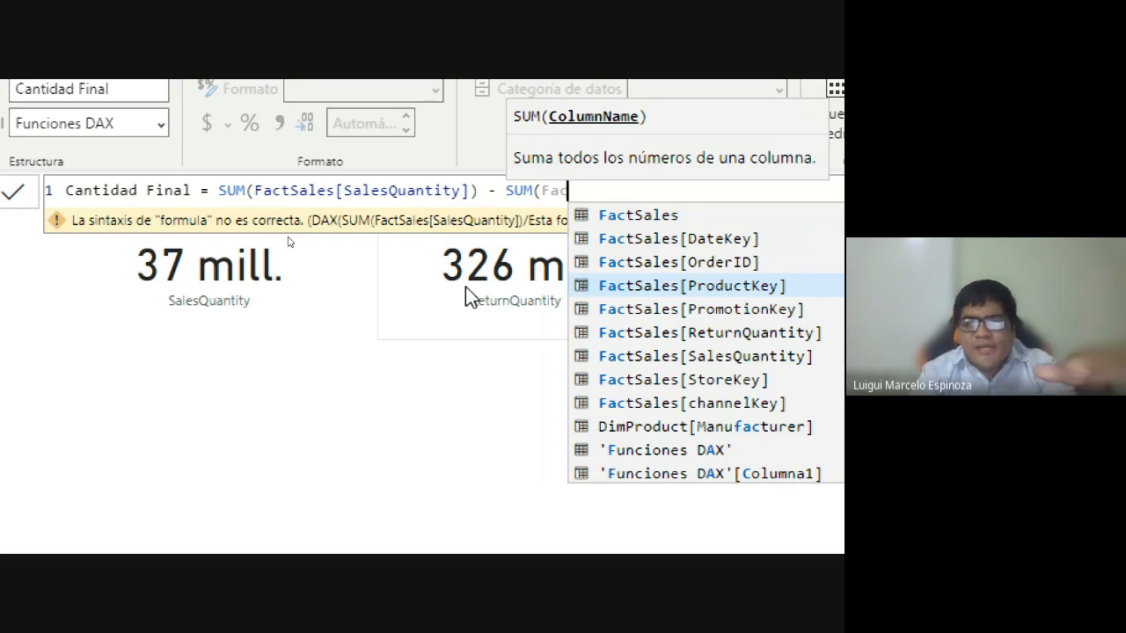
key(Down)
key(Down)
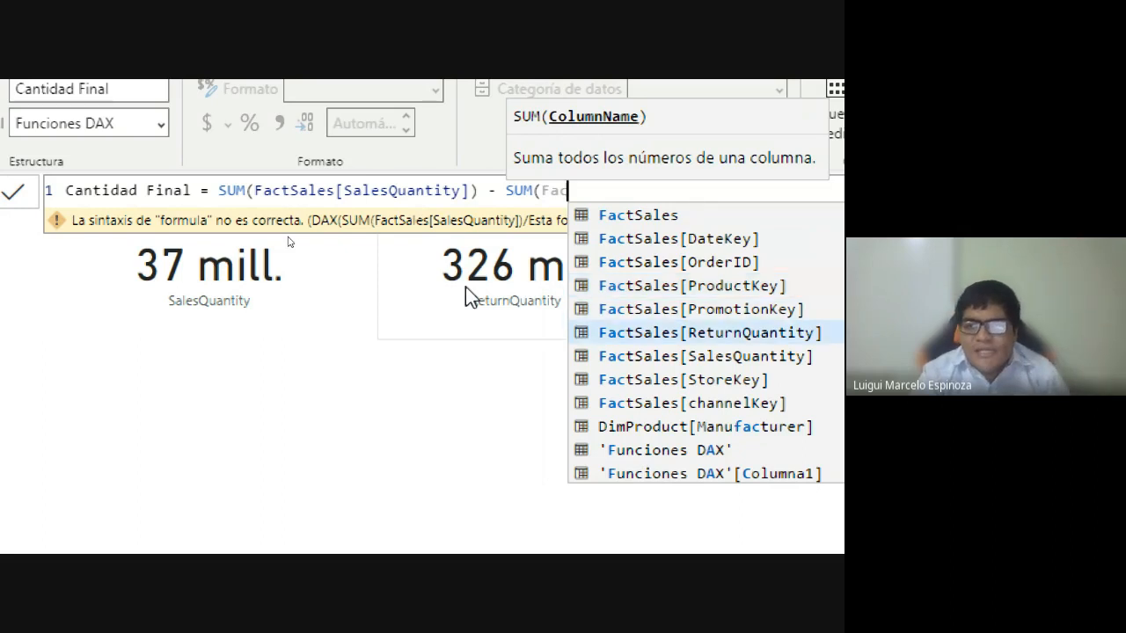
key(Down)
key(Up)
key(Down)
key(Down)
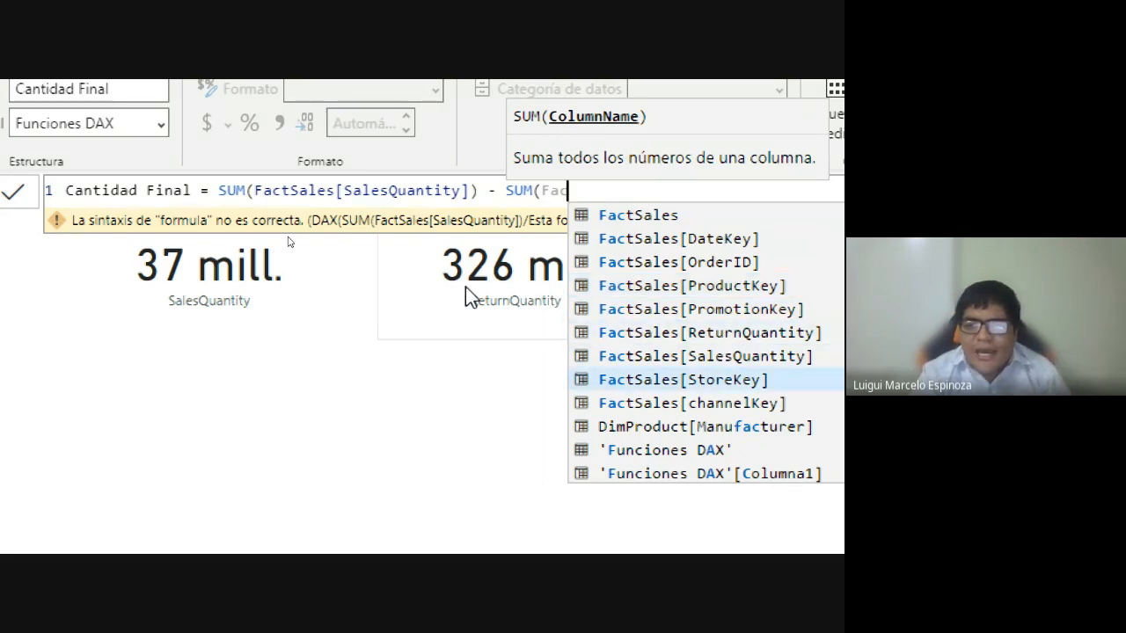
key(Up)
key(Down)
key(Up)
key(Up)
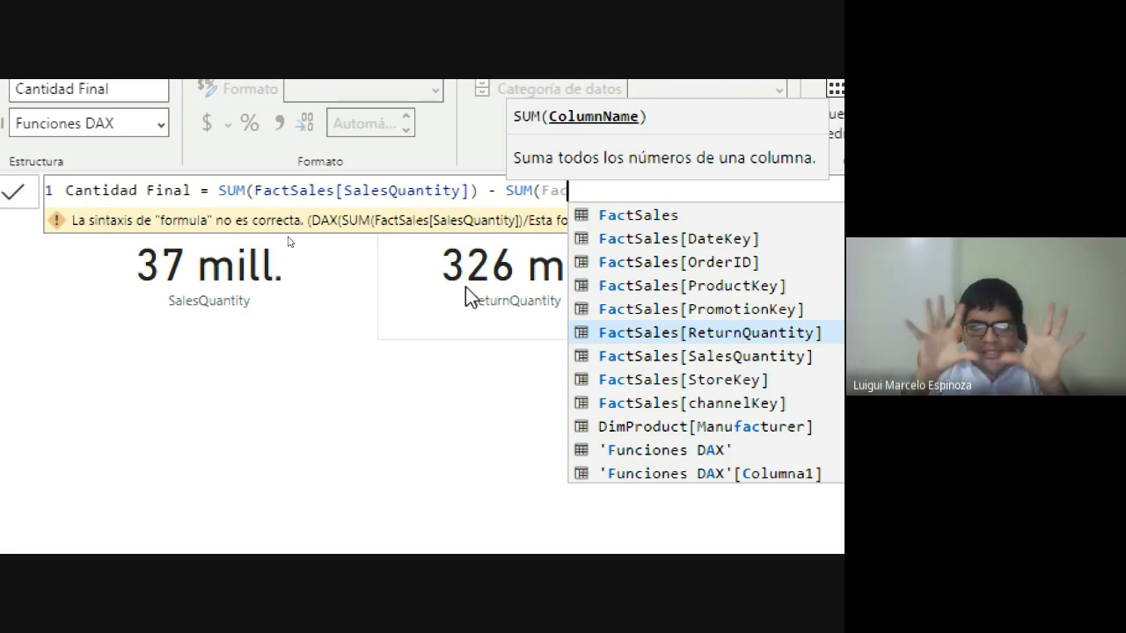
key(Tab)
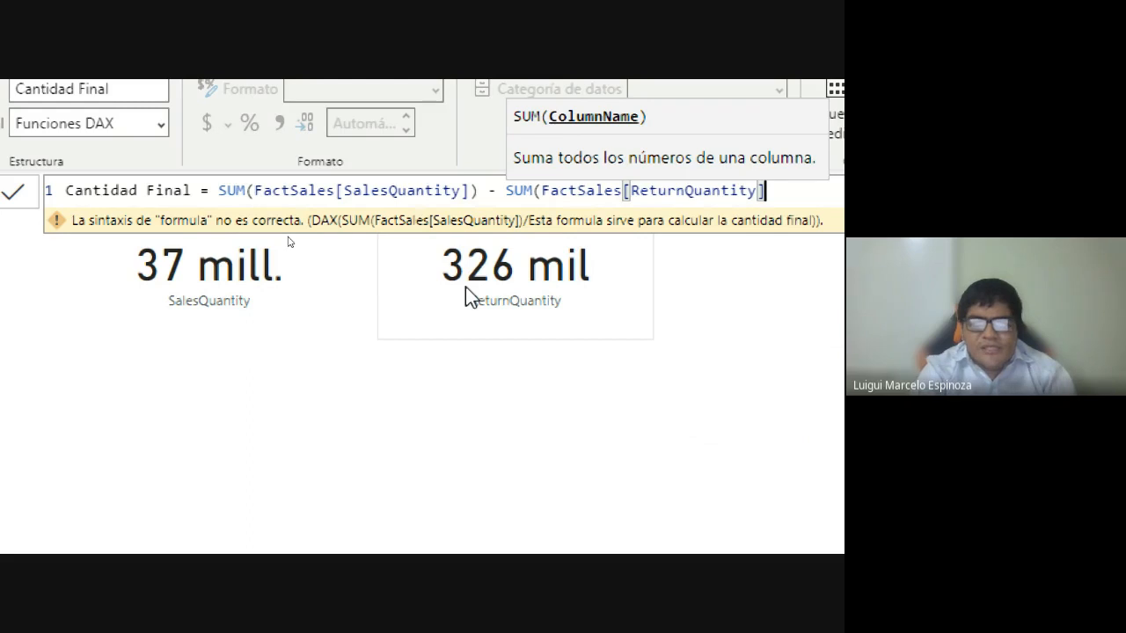
text())
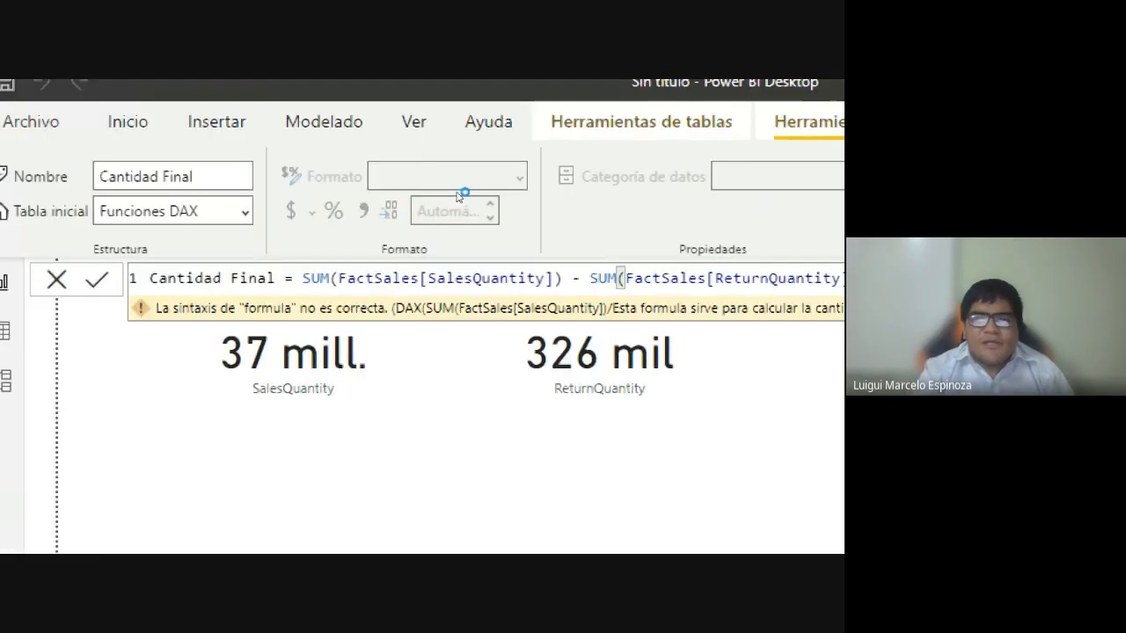
key(Return)
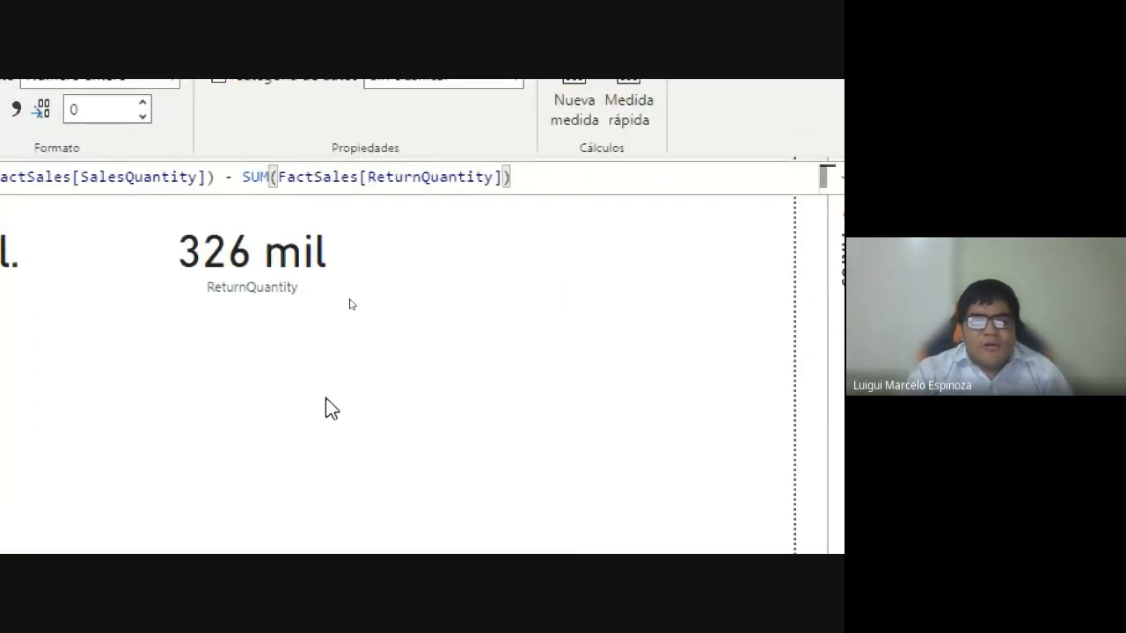
Add a card visual below the SalesQuantity and ReturnQuantity cards and fill it with the Cantidad Final measure
key(super+plus)
key(super+Escape)
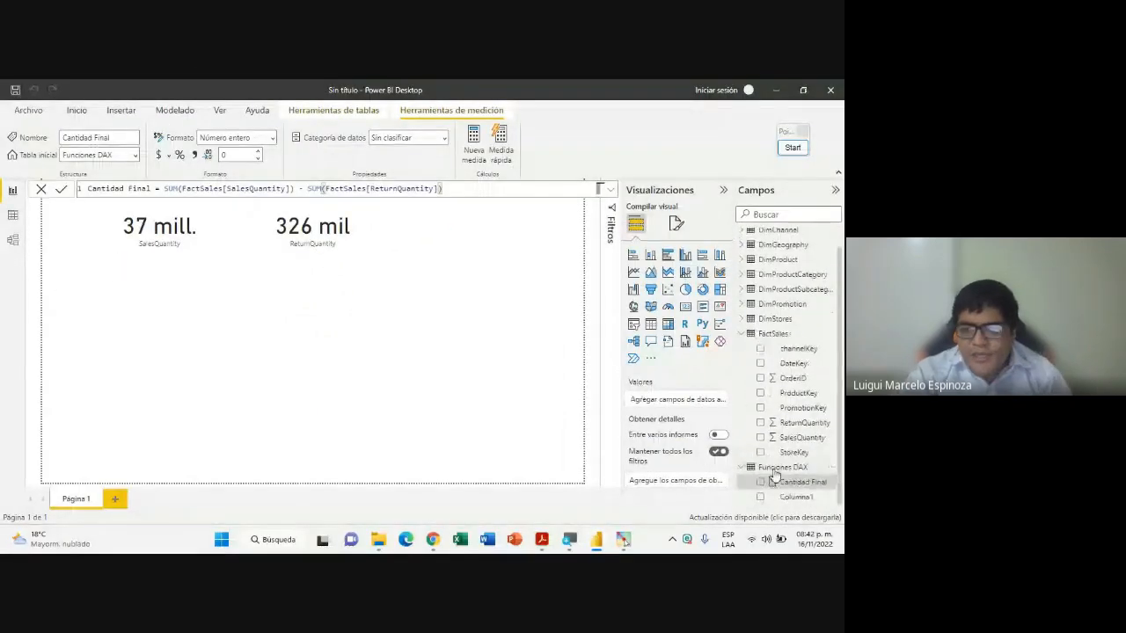
scroll(773, 481, up, 1)
scroll(768, 487, down, 1)
click(442, 276)
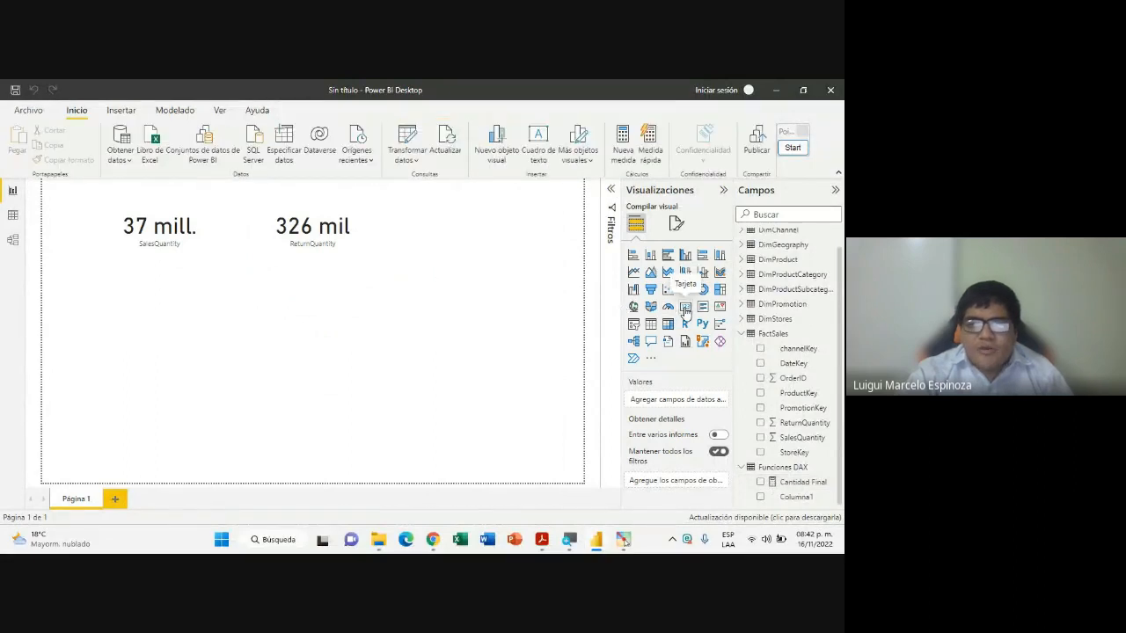
click(686, 311)
drag(194, 331, 272, 308)
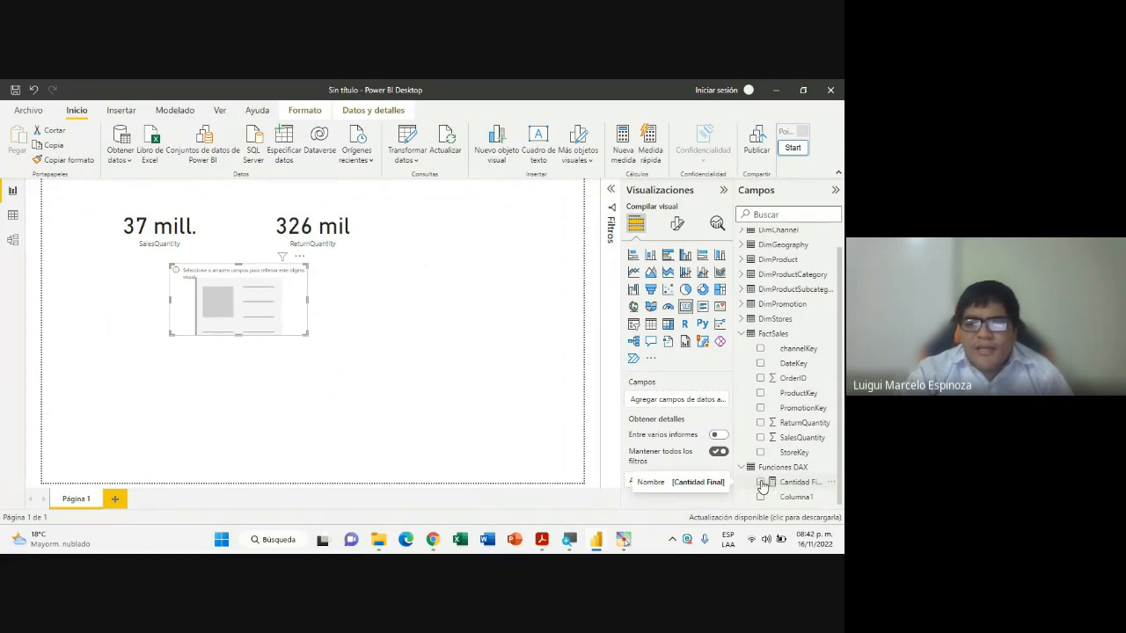
click(761, 483)
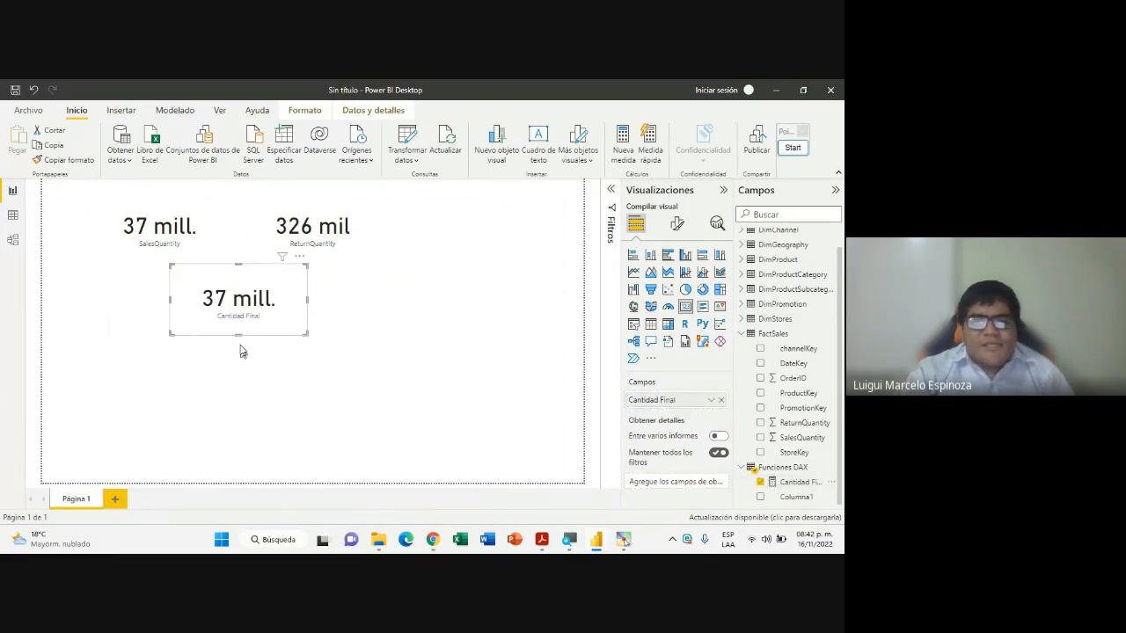
Make the Cantidad Final card taller and wider, and select the SalesQuantity card
drag(239, 334, 242, 353)
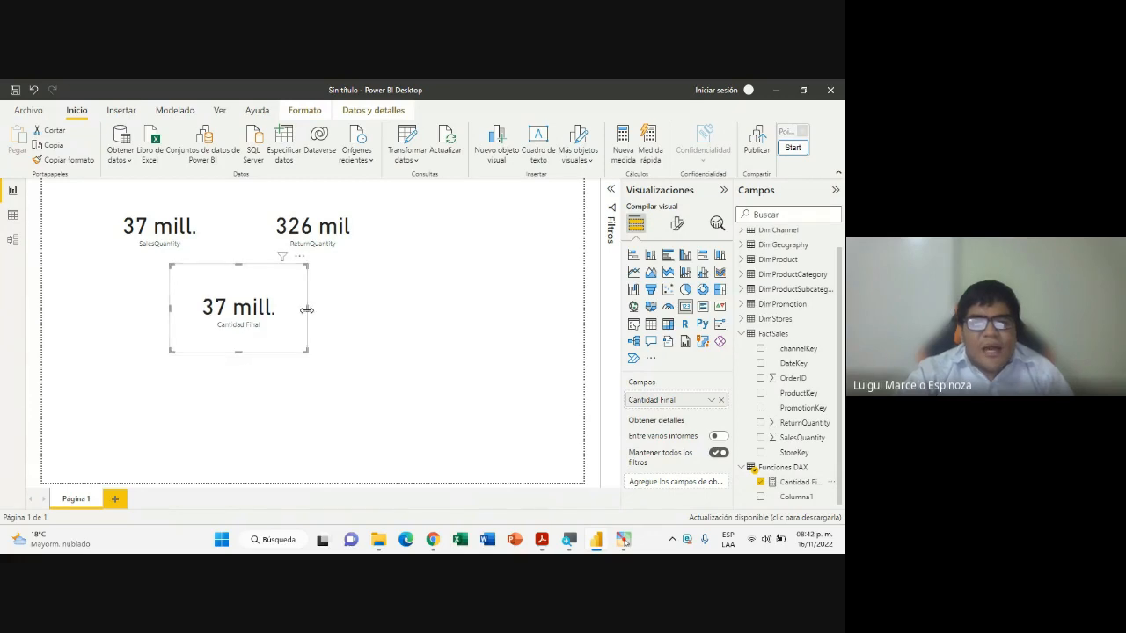
drag(308, 320, 340, 315)
click(202, 224)
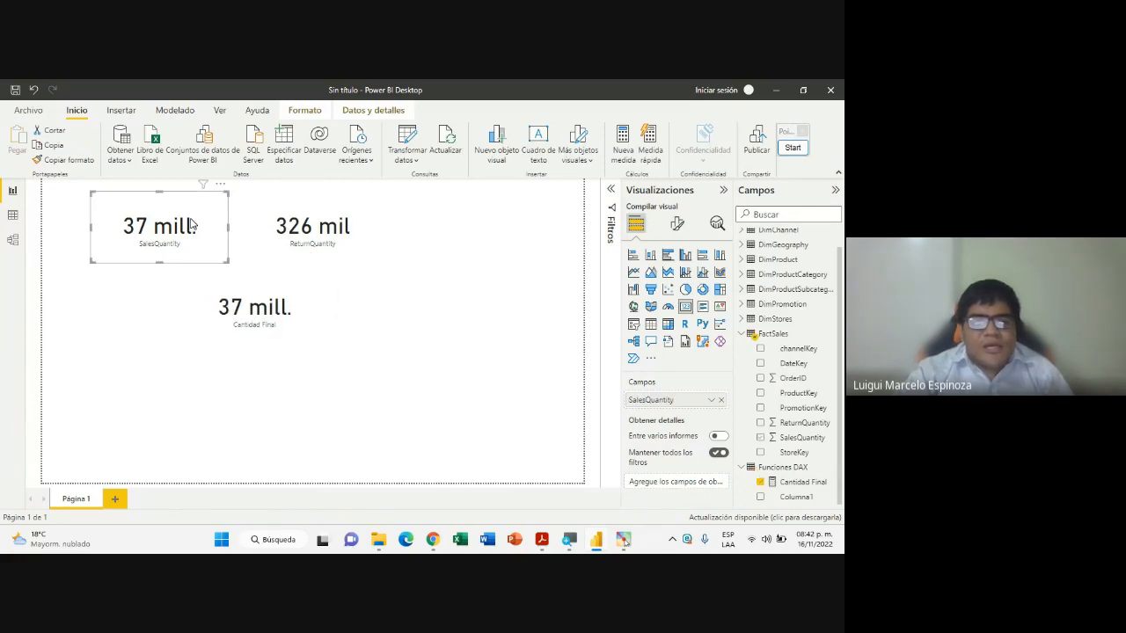
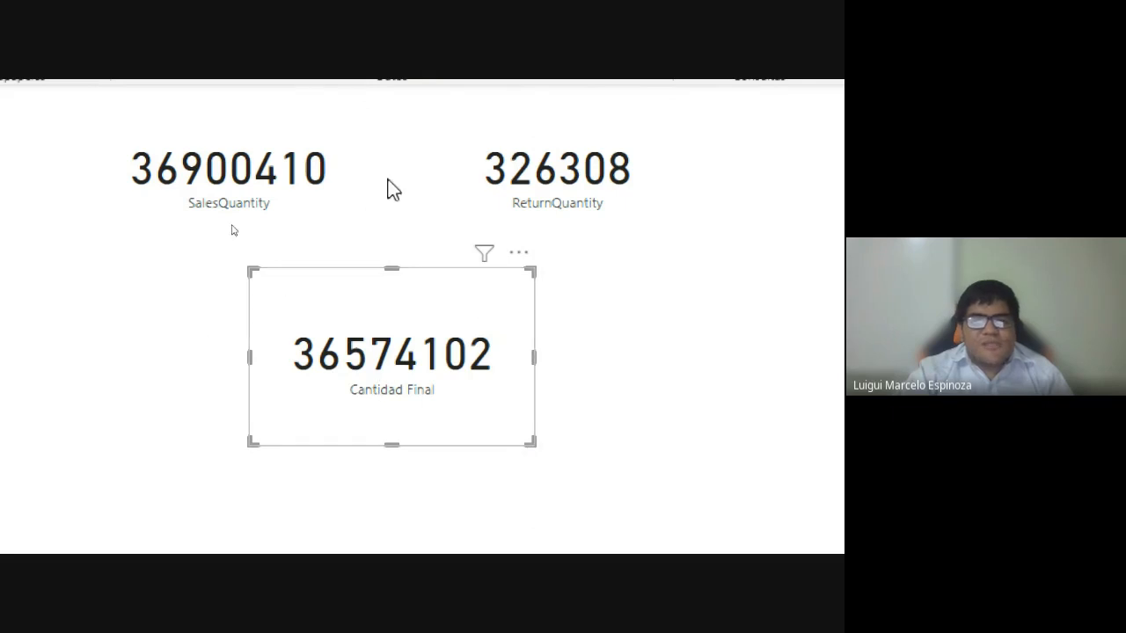
Reduce the Cantidad Final card's height and place it beside the ReturnQuantity card, aligned in the same row
key(super)
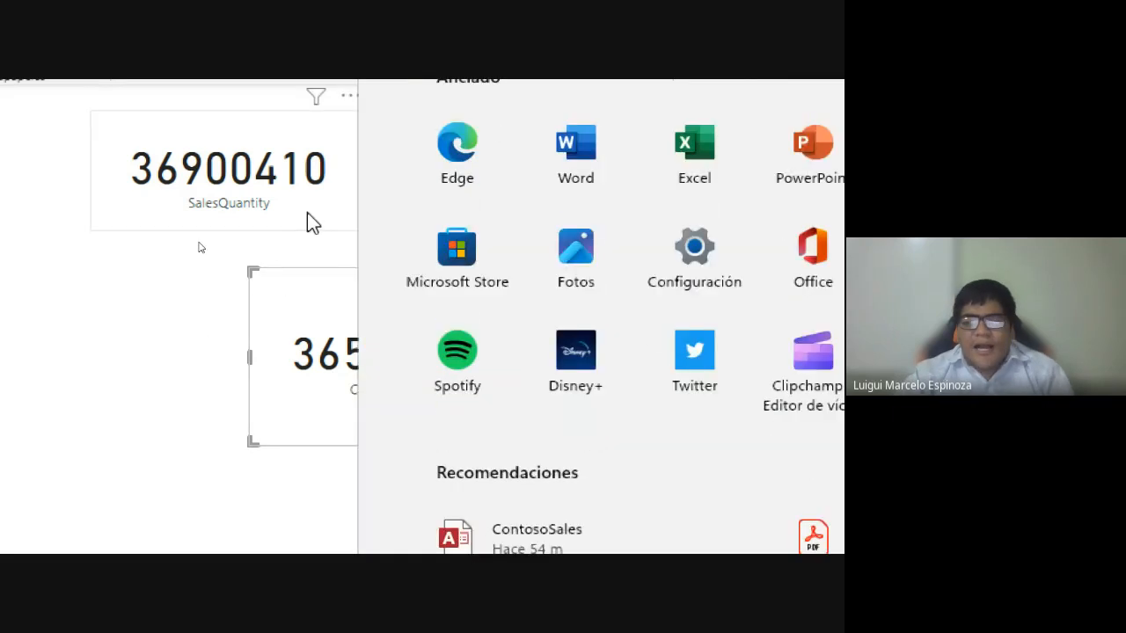
key(super)
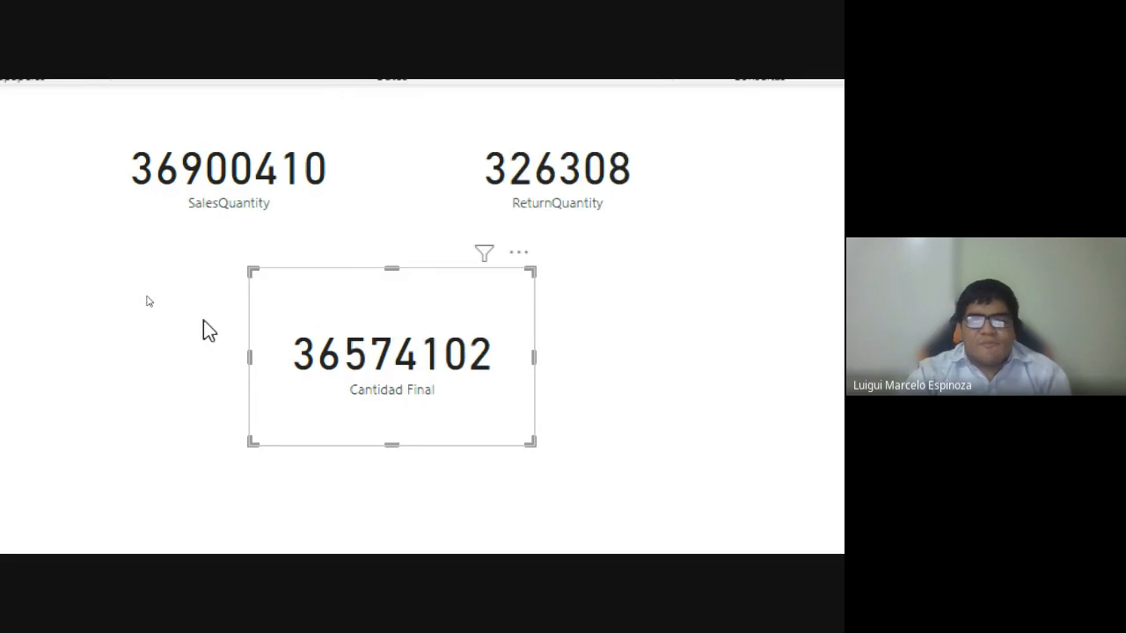
click(220, 281)
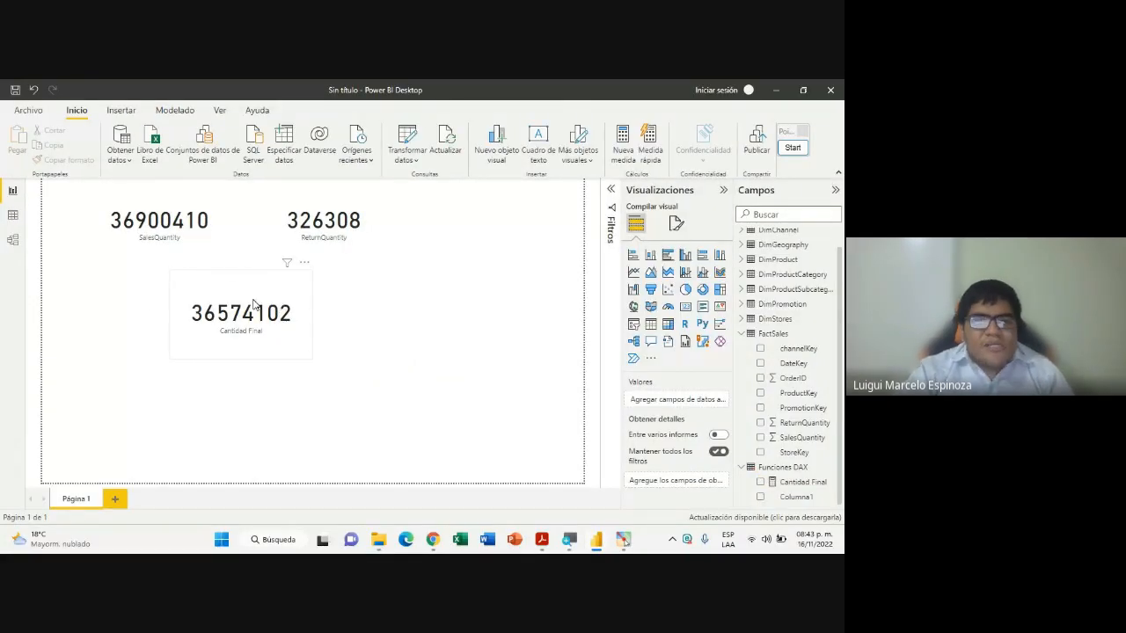
click(256, 310)
drag(248, 361, 251, 339)
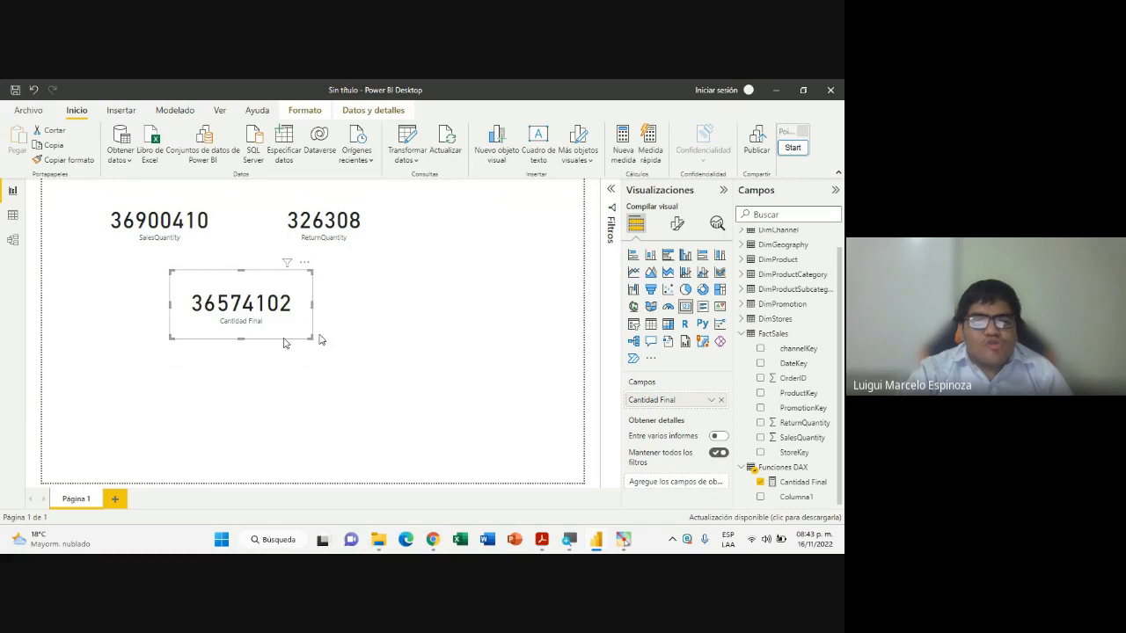
drag(257, 290, 516, 211)
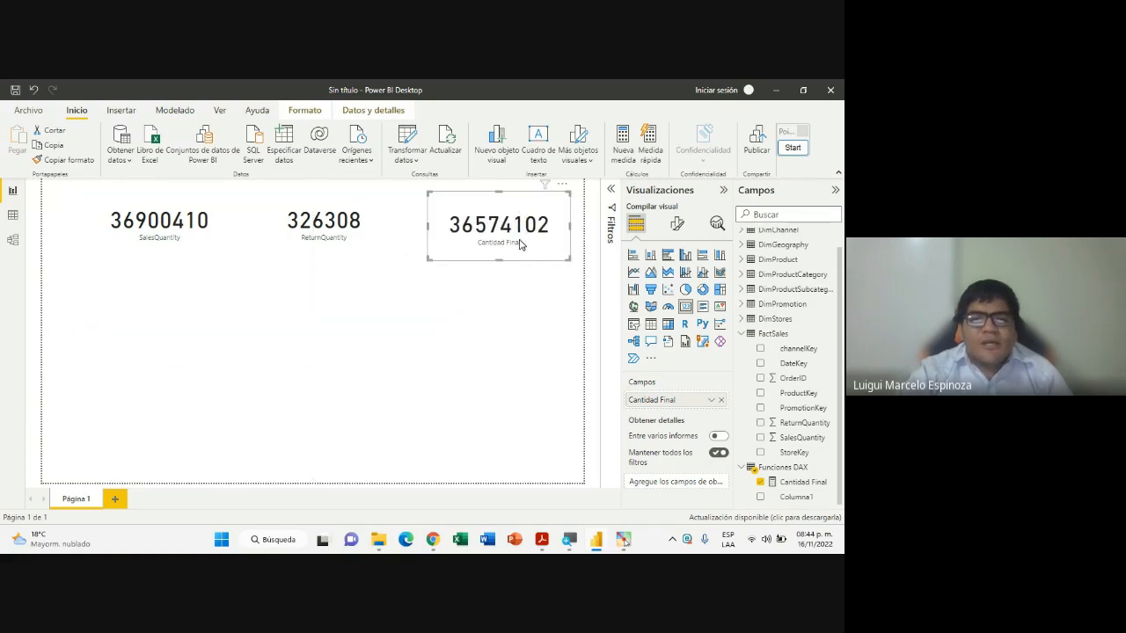
click(409, 340)
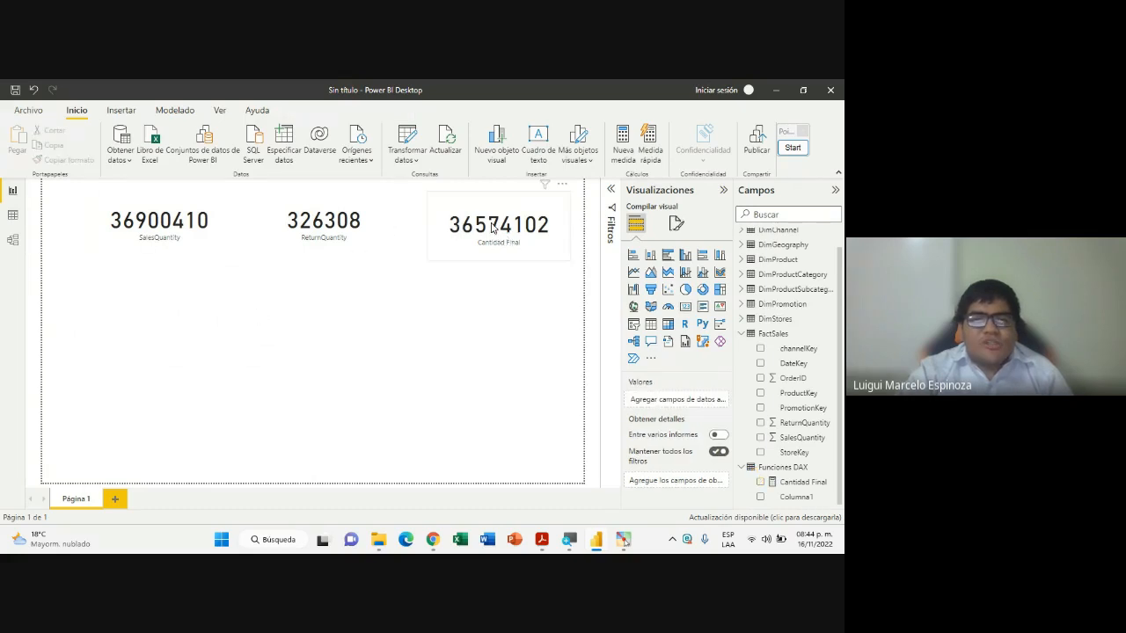
drag(492, 226, 503, 229)
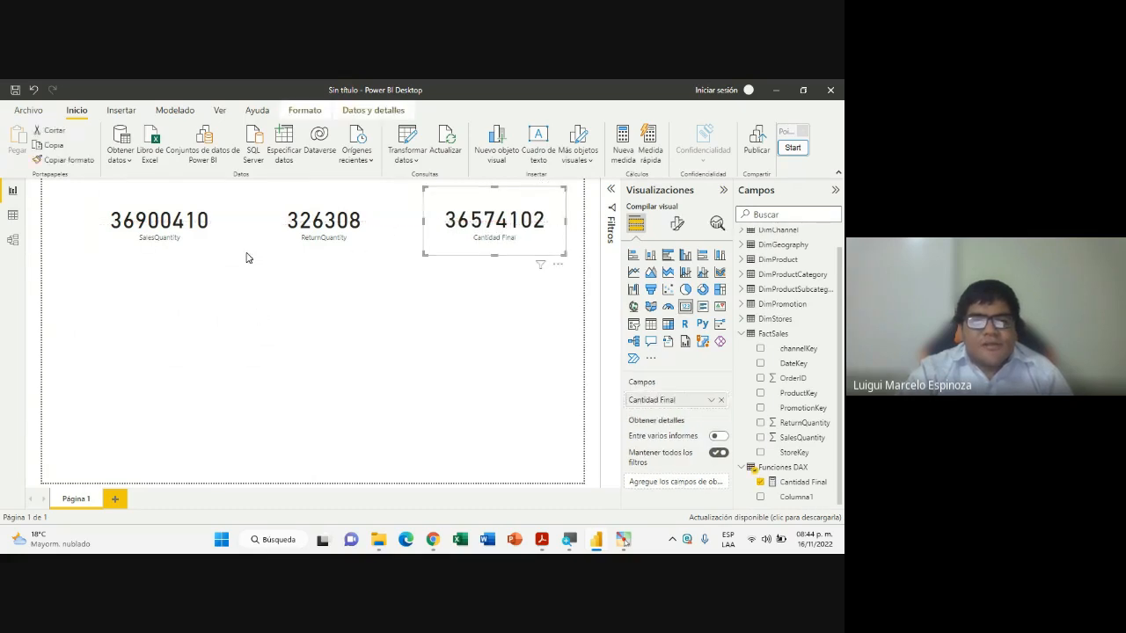
Switch to the Google Meet call in Chrome, check its chat messages and return to Power BI Desktop
click(430, 542)
click(387, 482)
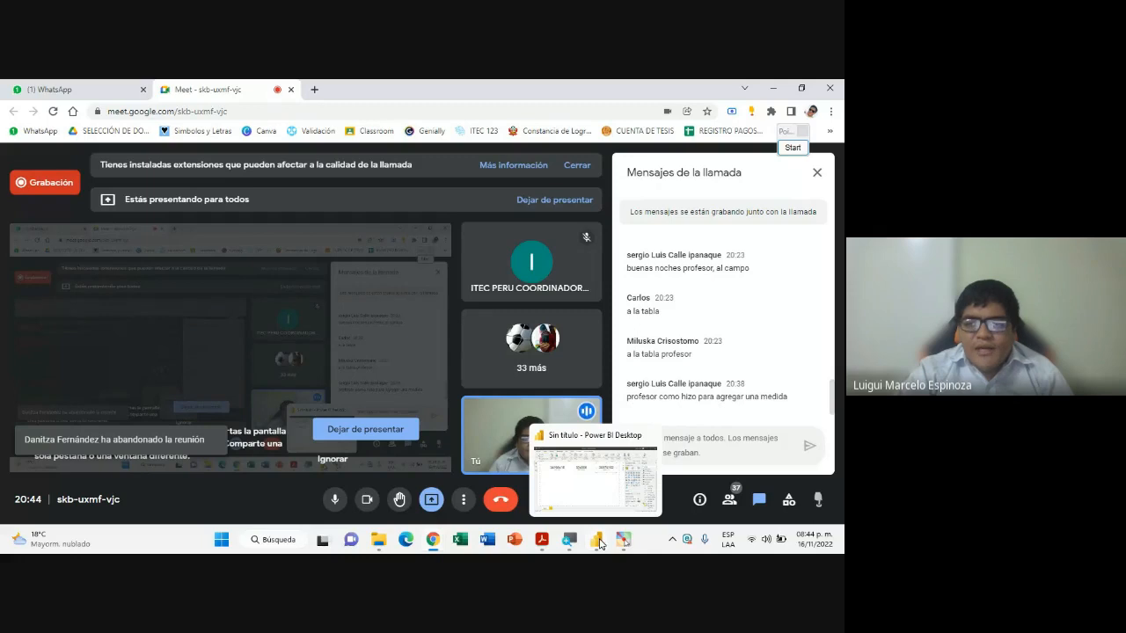
click(599, 541)
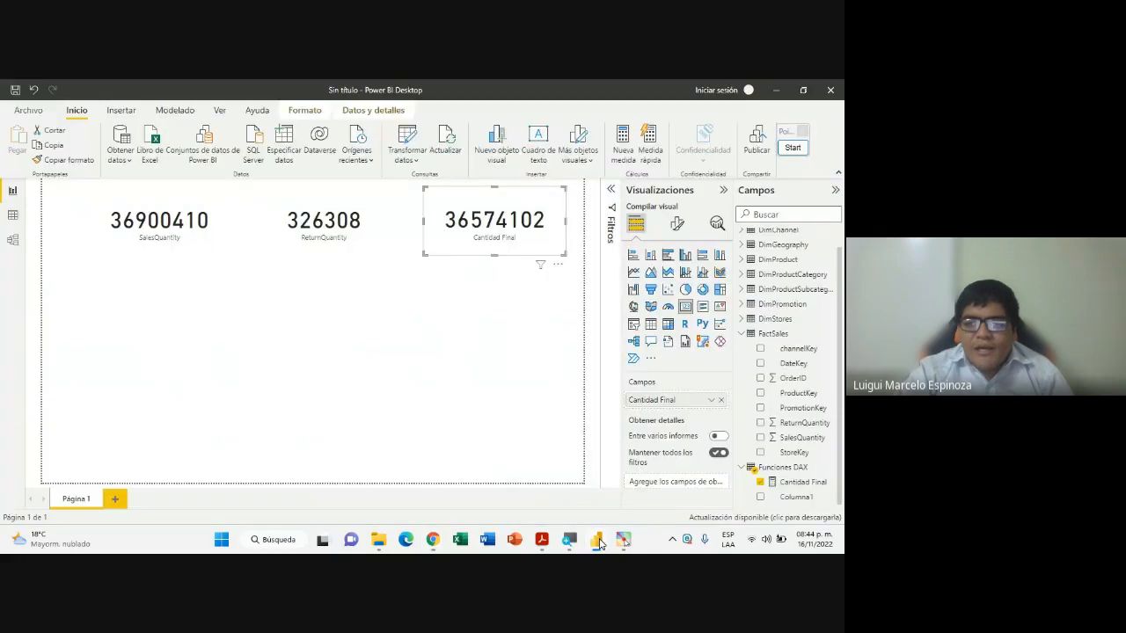
Switch to Adobe Acrobat Reader, look through the DAX good practices and date and time functions slides, and return to Power BI Desktop
click(830, 471)
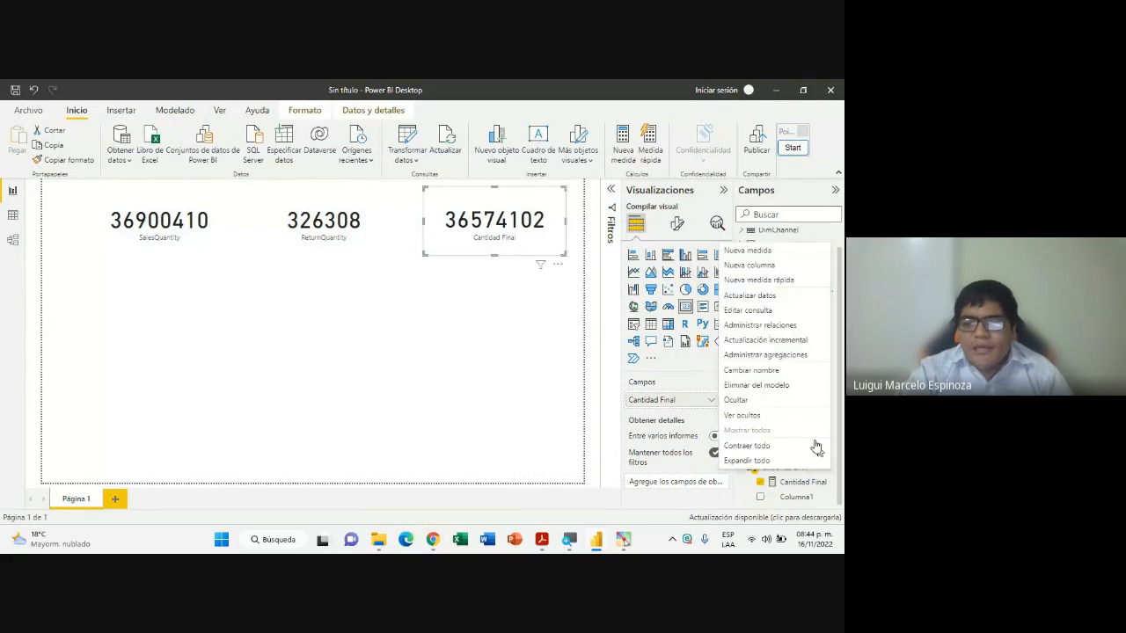
click(419, 355)
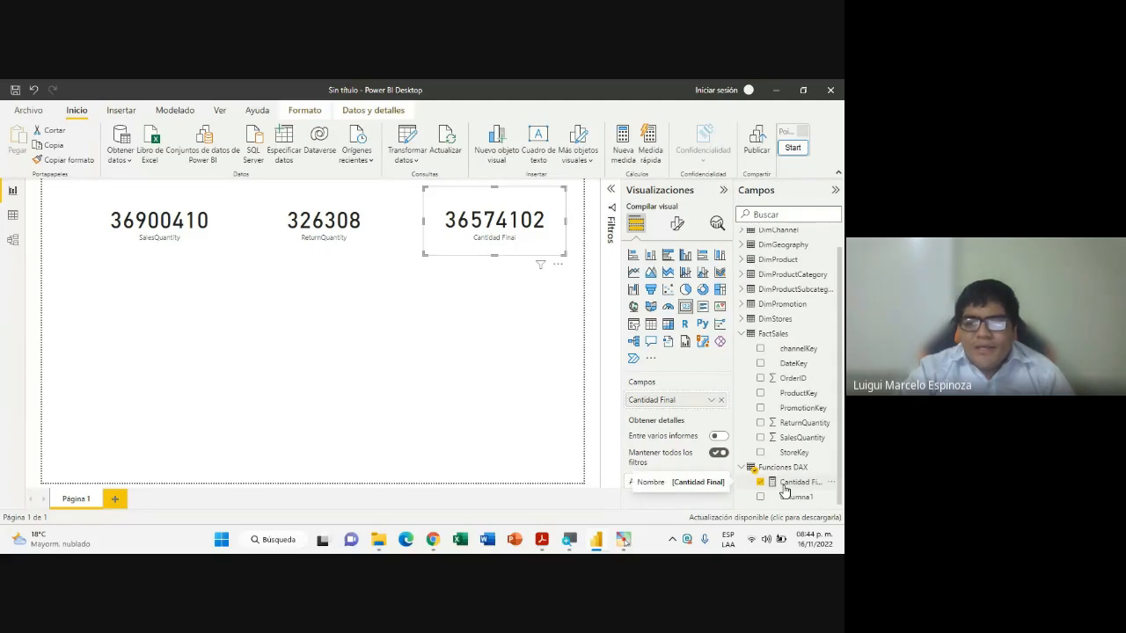
click(542, 540)
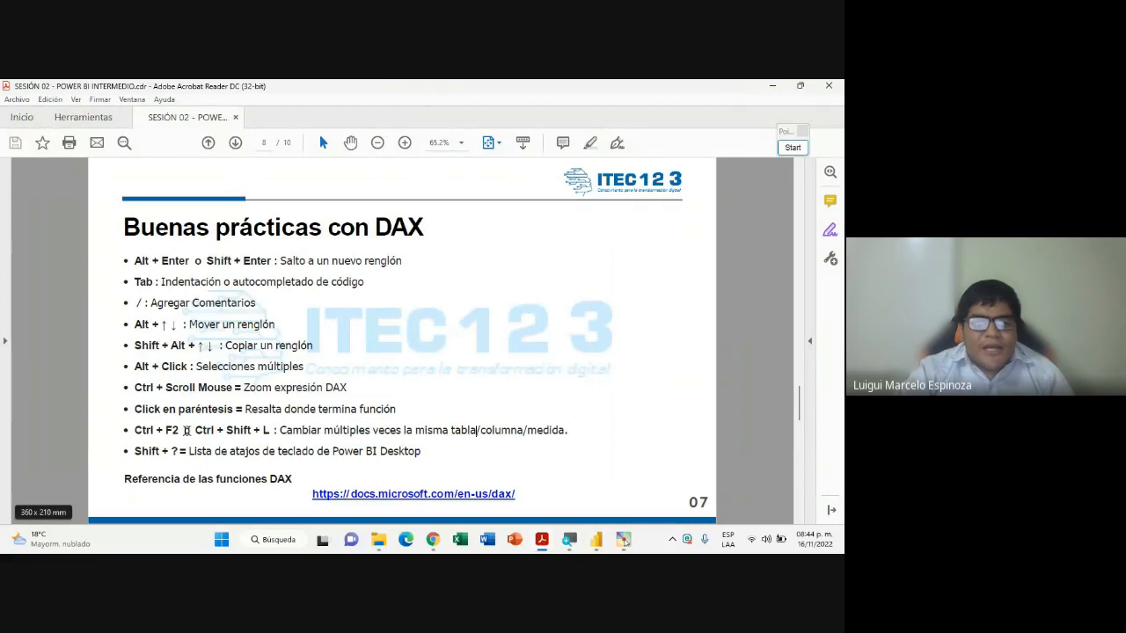
scroll(423, 427, down, 1)
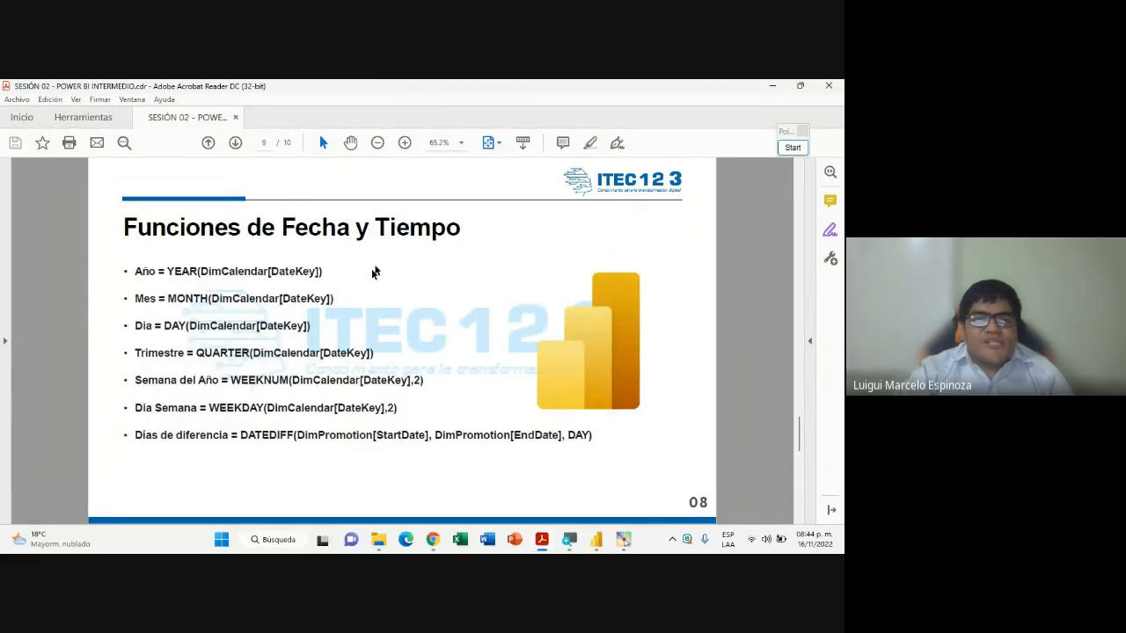
scroll(259, 322, up, 1)
scroll(255, 369, down, 1)
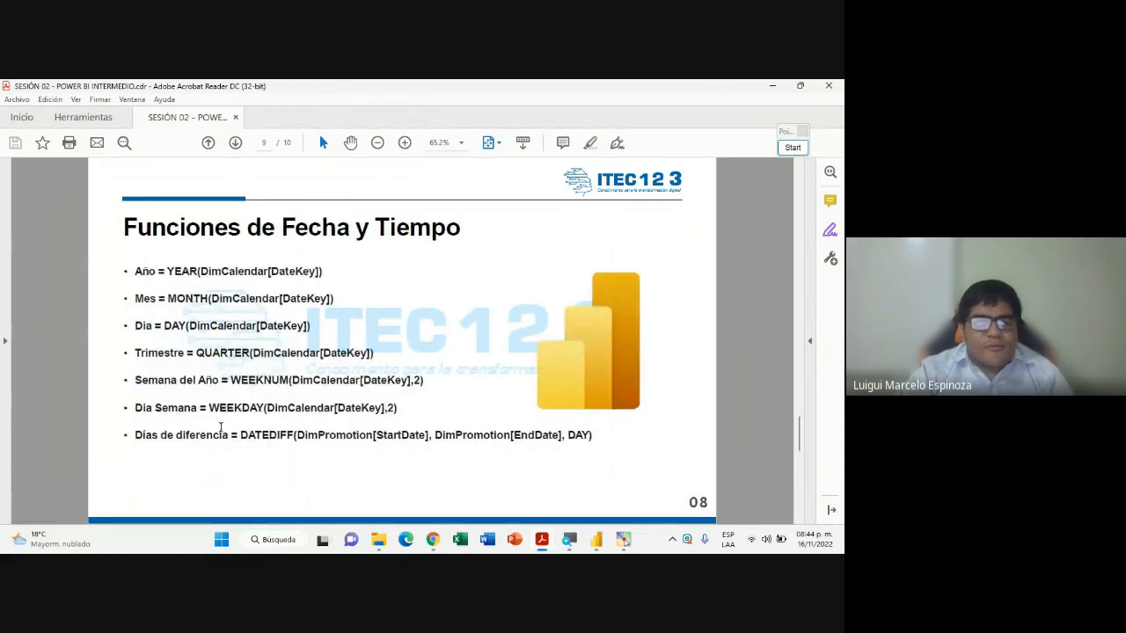
scroll(221, 421, up, 1)
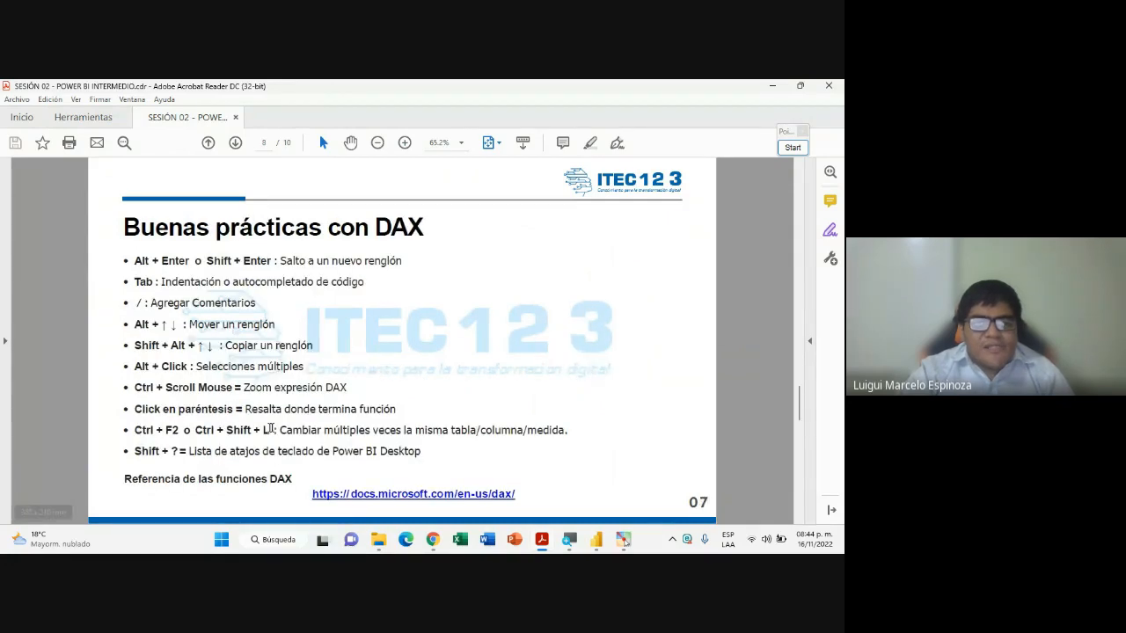
click(596, 543)
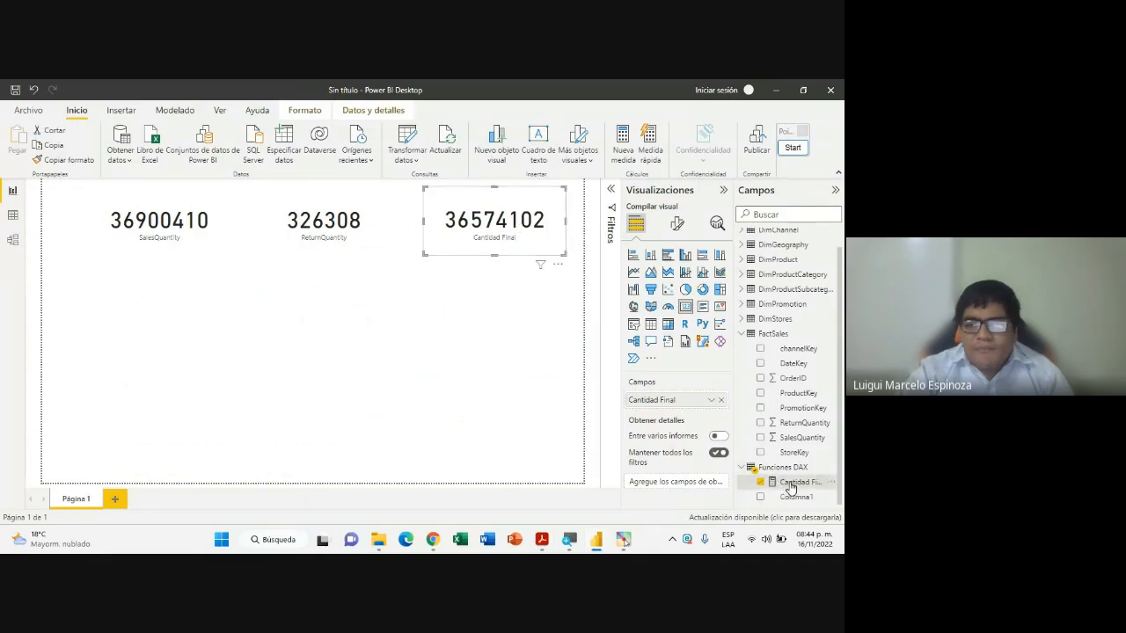
Open the Cantidad Final measure's formula and highlight the FactSales table reference in each SUM in turn
click(790, 485)
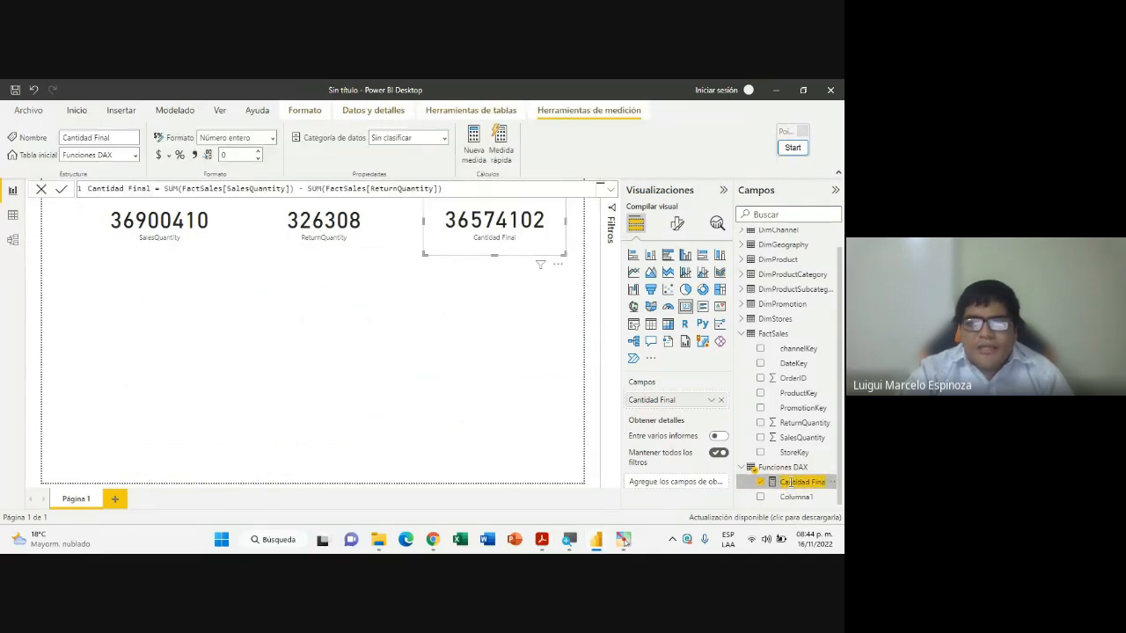
click(208, 194)
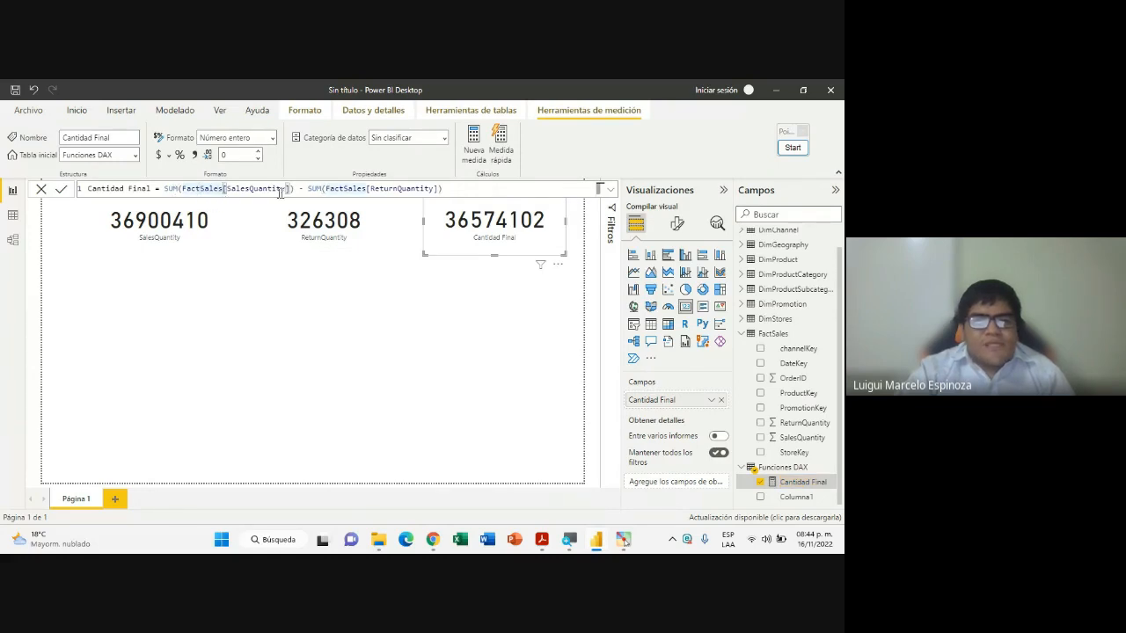
click(329, 188)
click(367, 189)
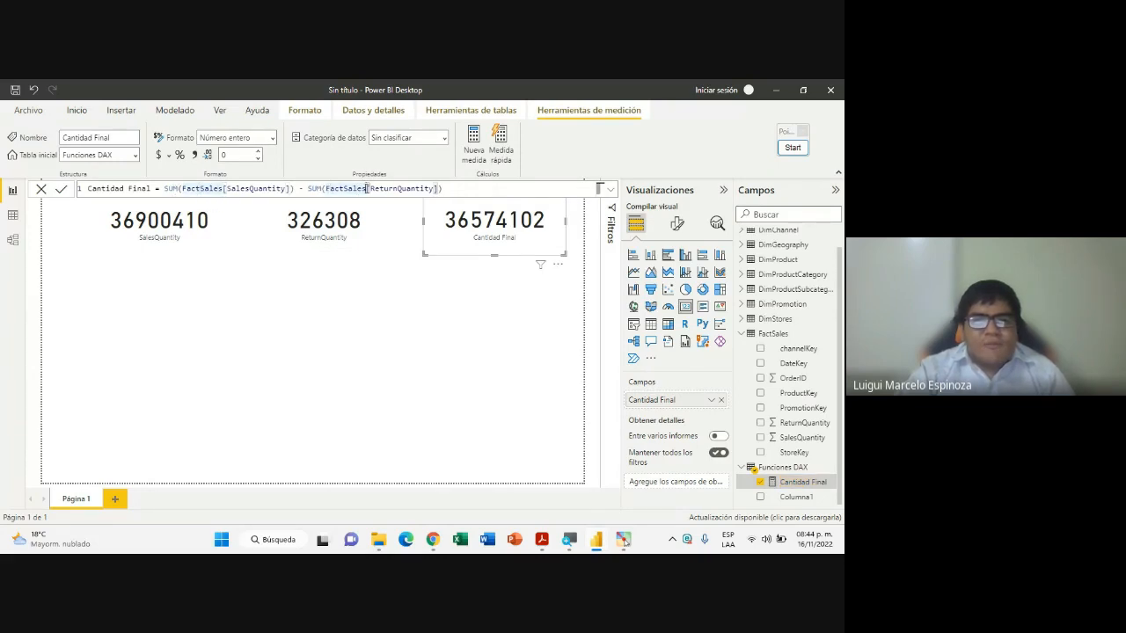
click(184, 190)
drag(184, 189, 223, 193)
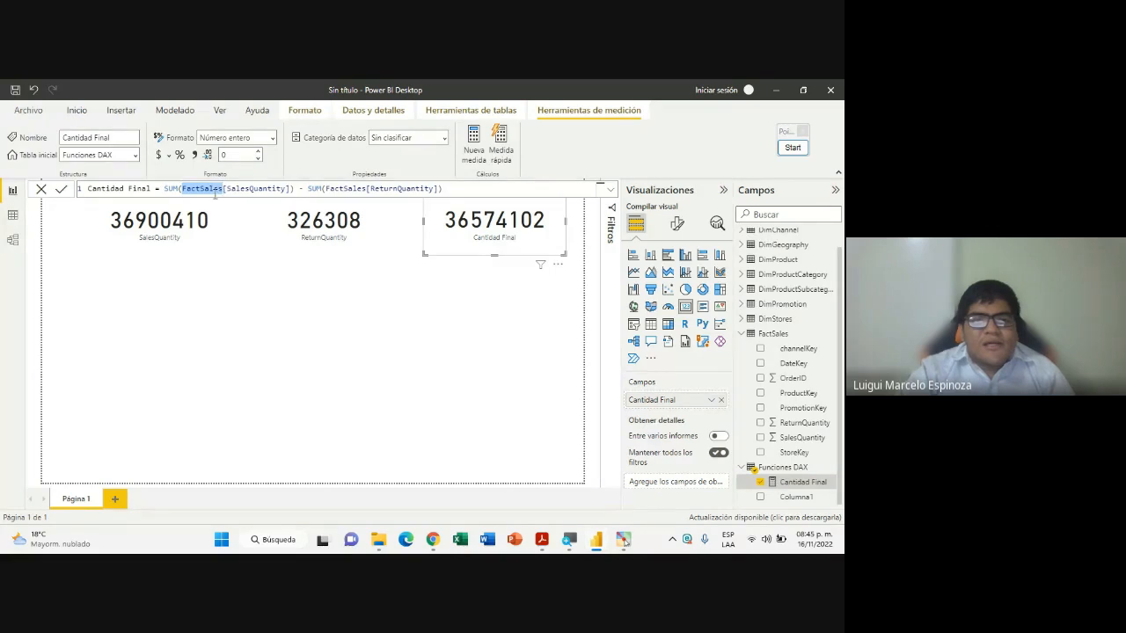
drag(326, 189, 366, 193)
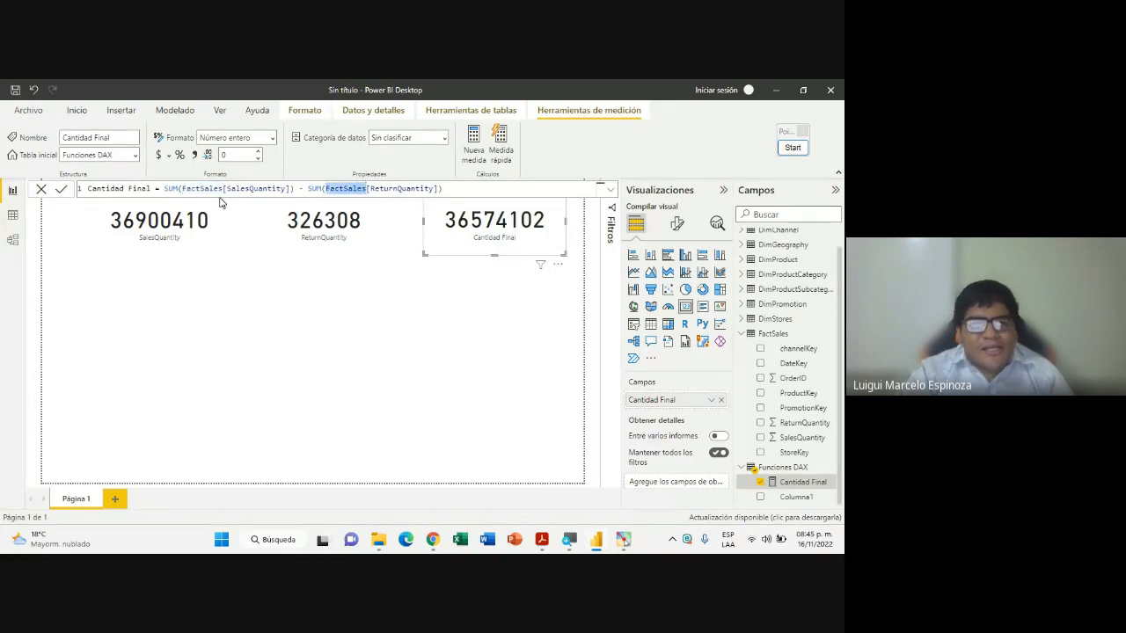
Compare the SalesQuantity and ReturnQuantity column references and the repeated FactSales table name in the Cantidad Final formula
drag(224, 189, 292, 190)
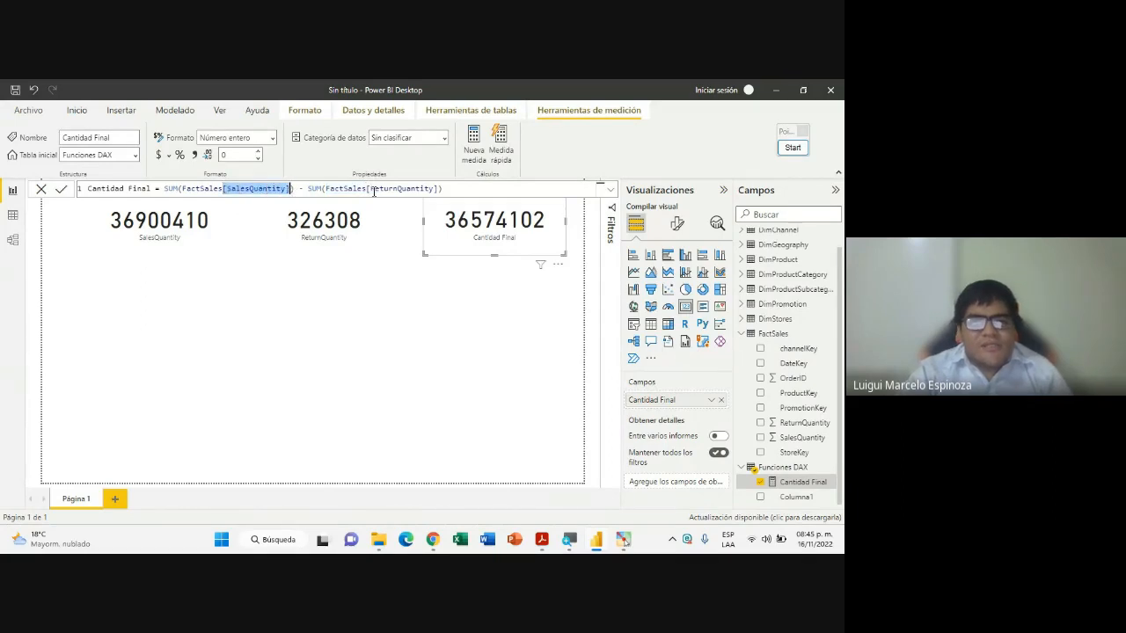
drag(368, 190, 438, 190)
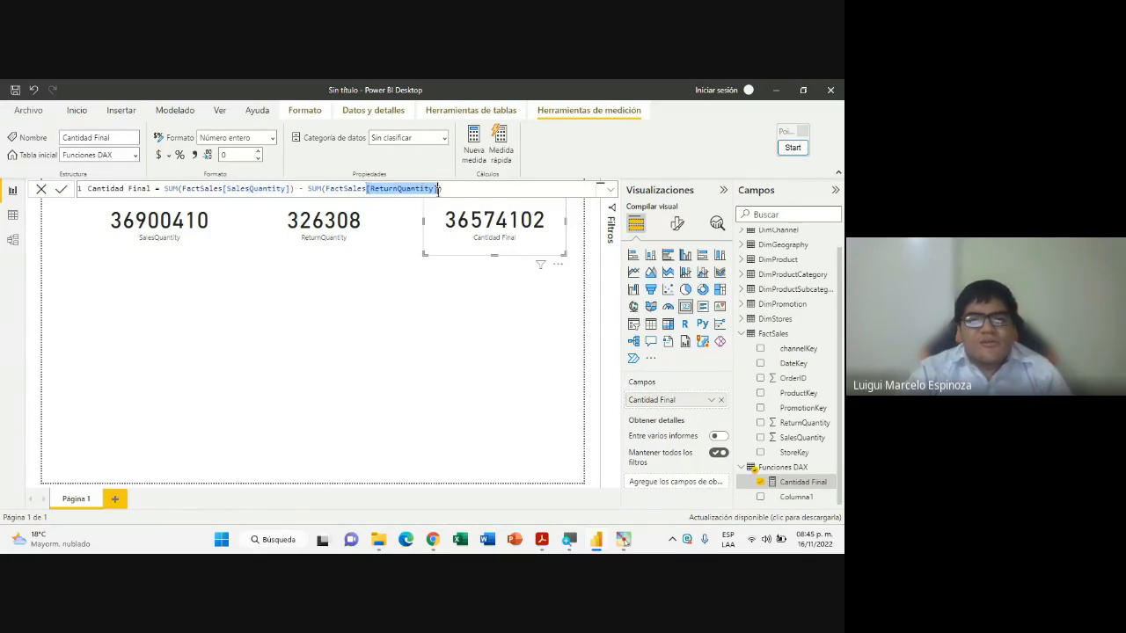
click(182, 190)
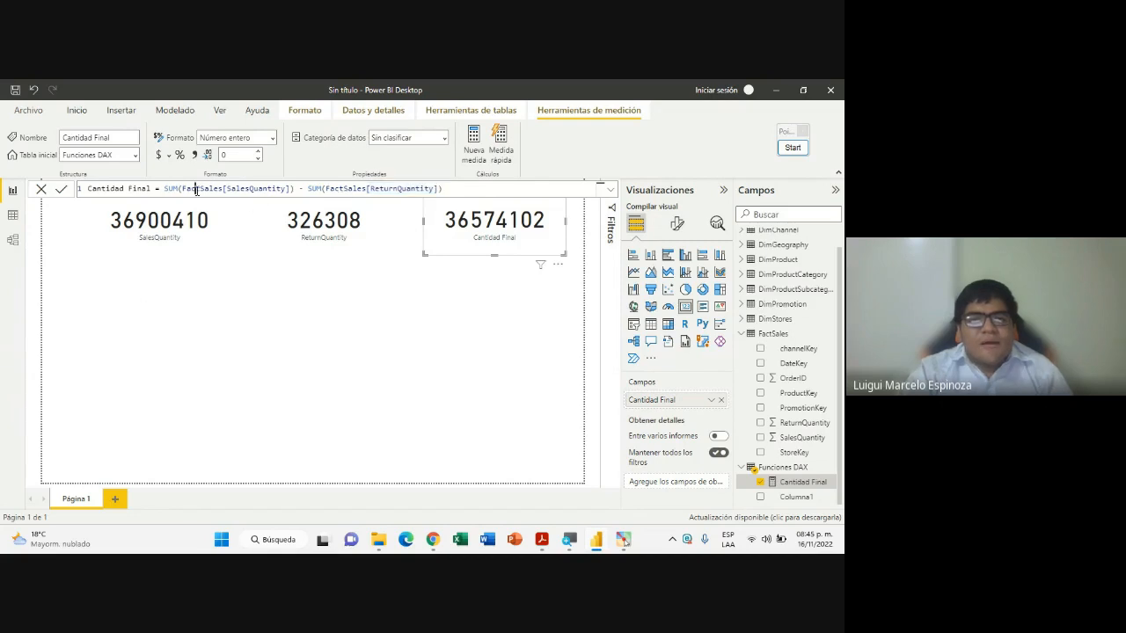
drag(187, 190, 224, 193)
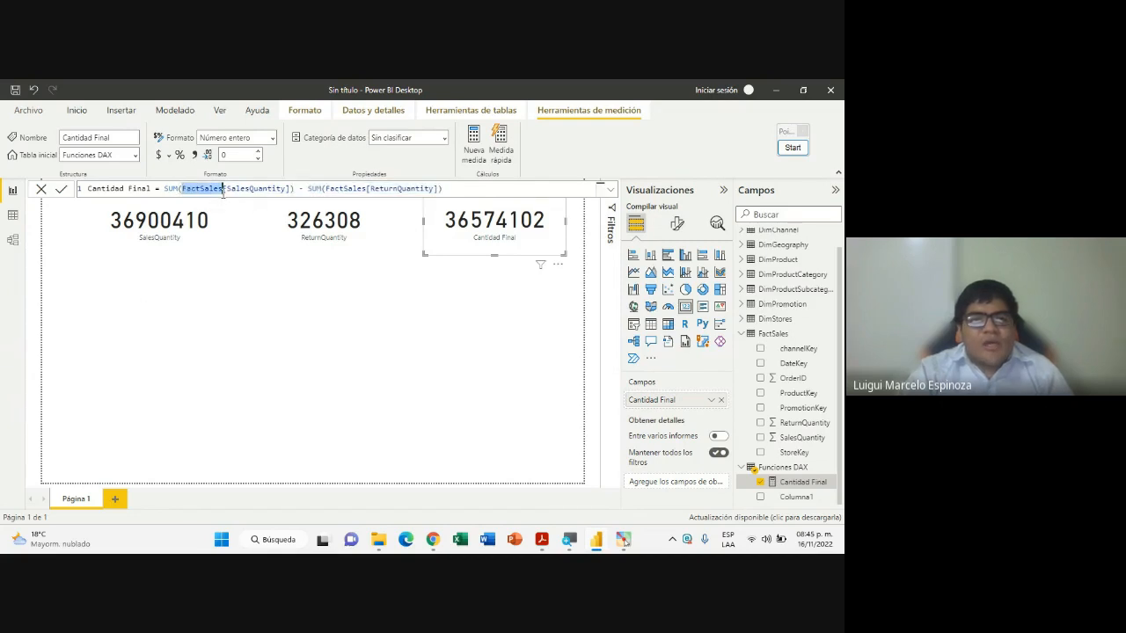
drag(325, 190, 366, 190)
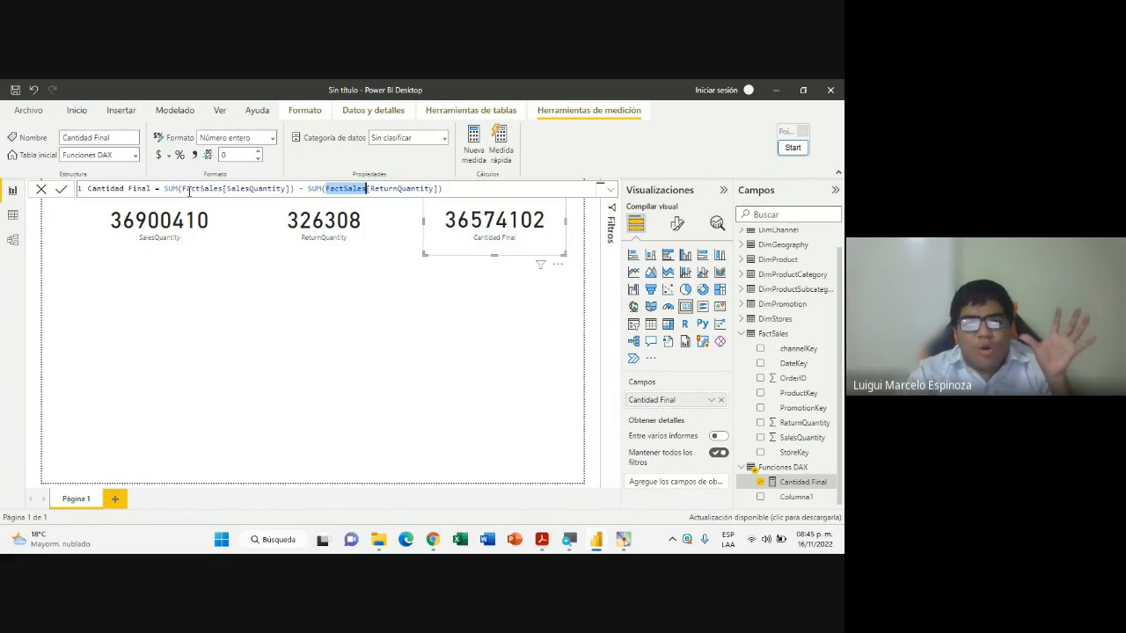
Check the multiple-change shortcut on the Acrobat slide, then select every FactSales occurrence in the Cantidad Final formula at once
click(541, 539)
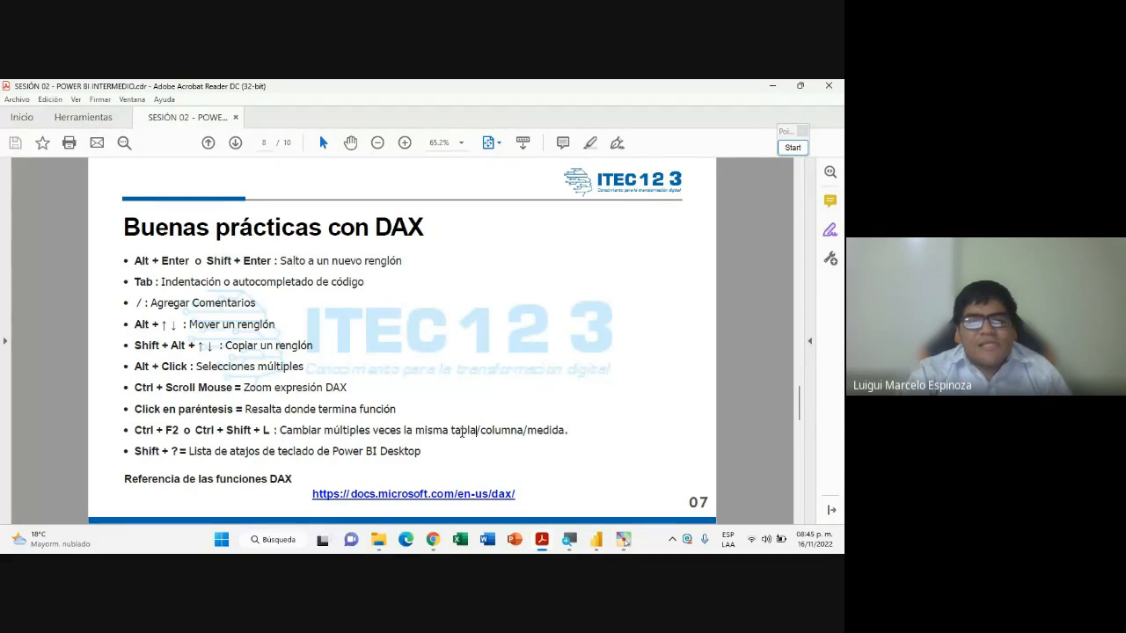
click(597, 540)
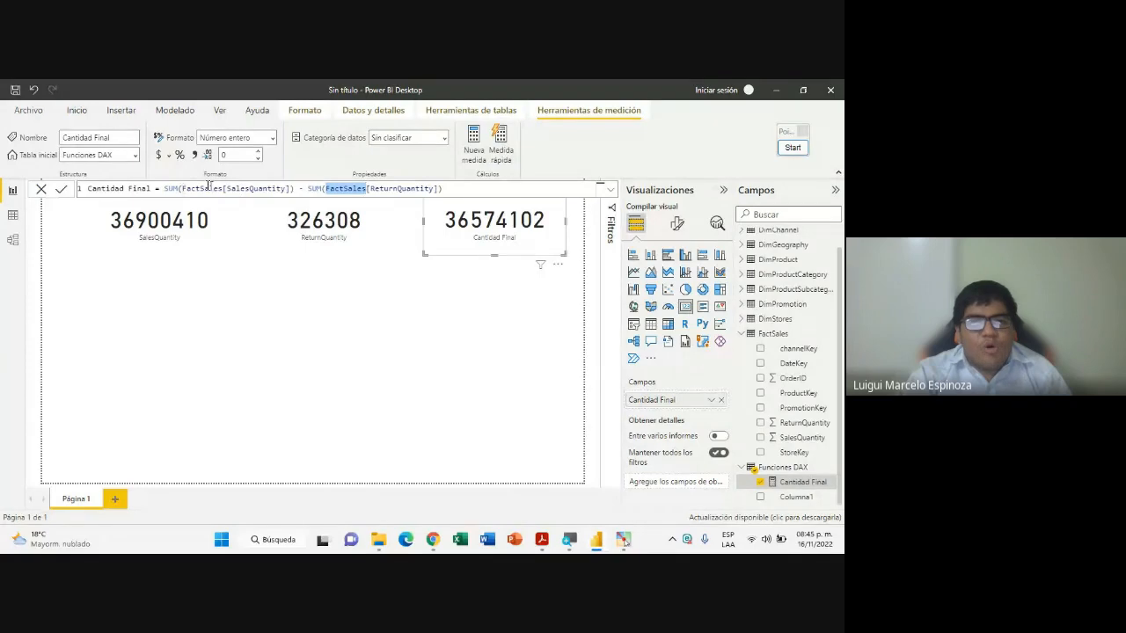
click(598, 540)
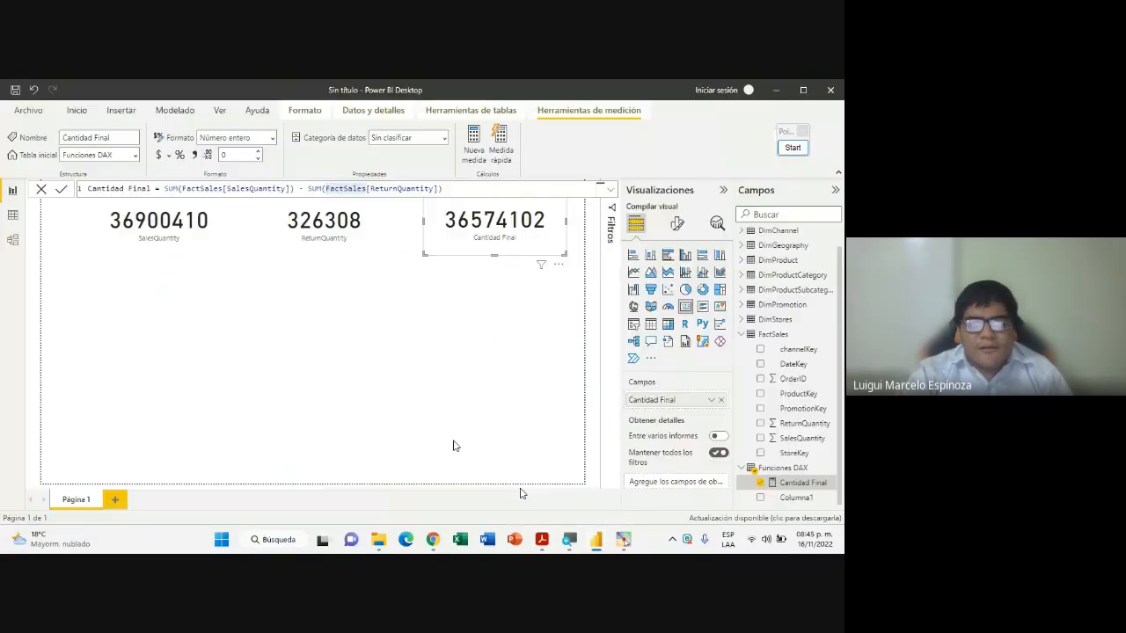
click(597, 540)
click(183, 189)
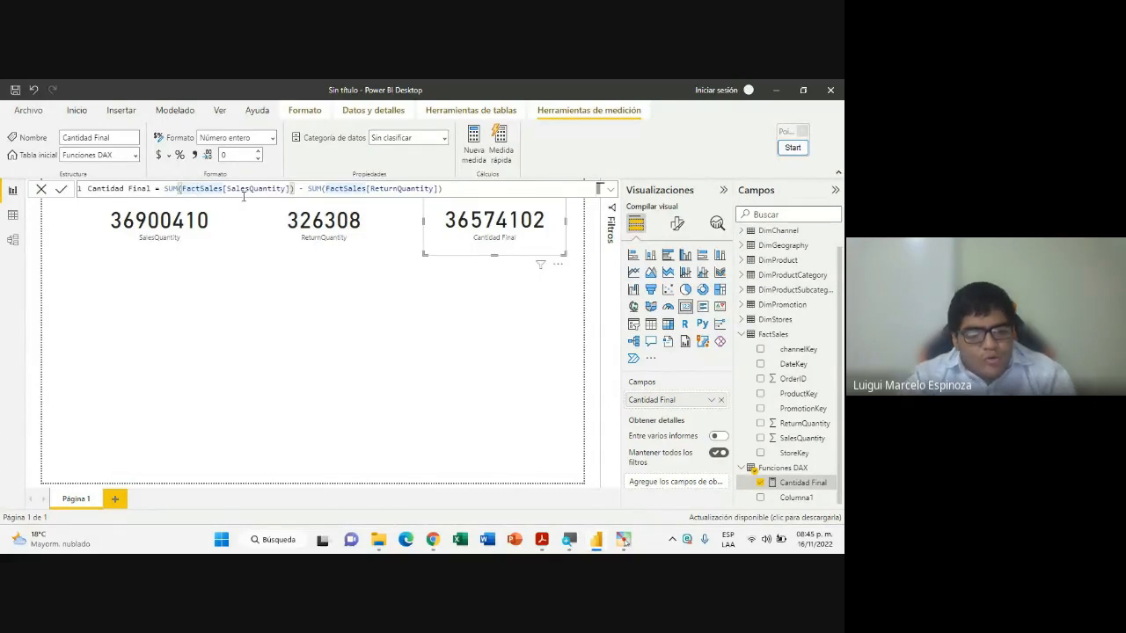
key(ctrl+f)
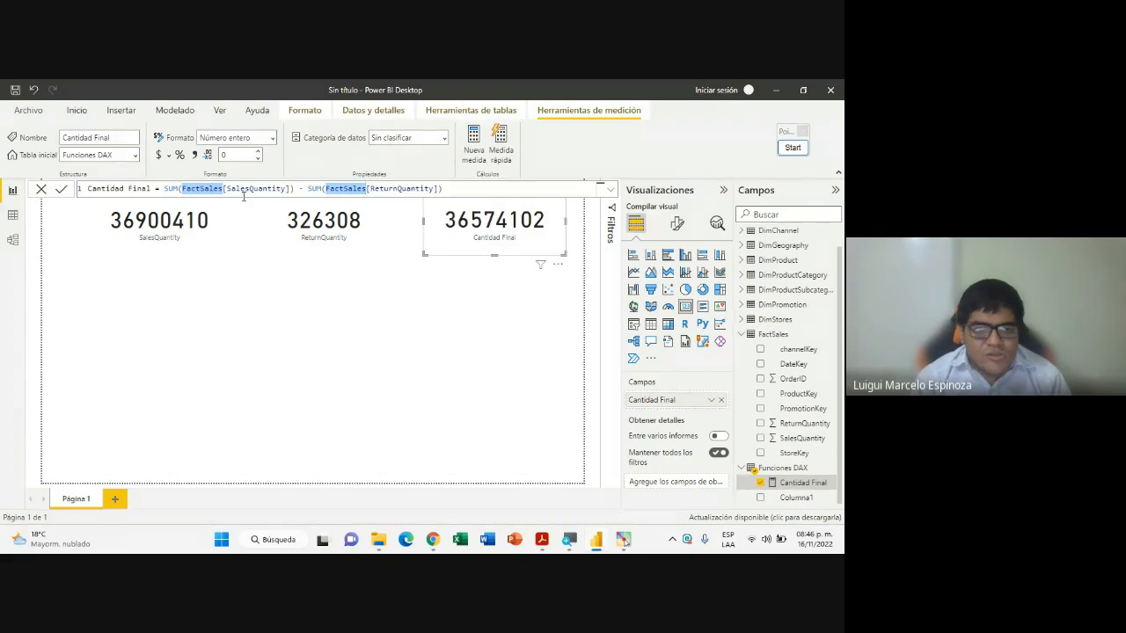
Switch to Acrobat Reader, highlight the slide's line on the Power BI Desktop keyboard shortcut list, and return to Power BI Desktop
click(541, 540)
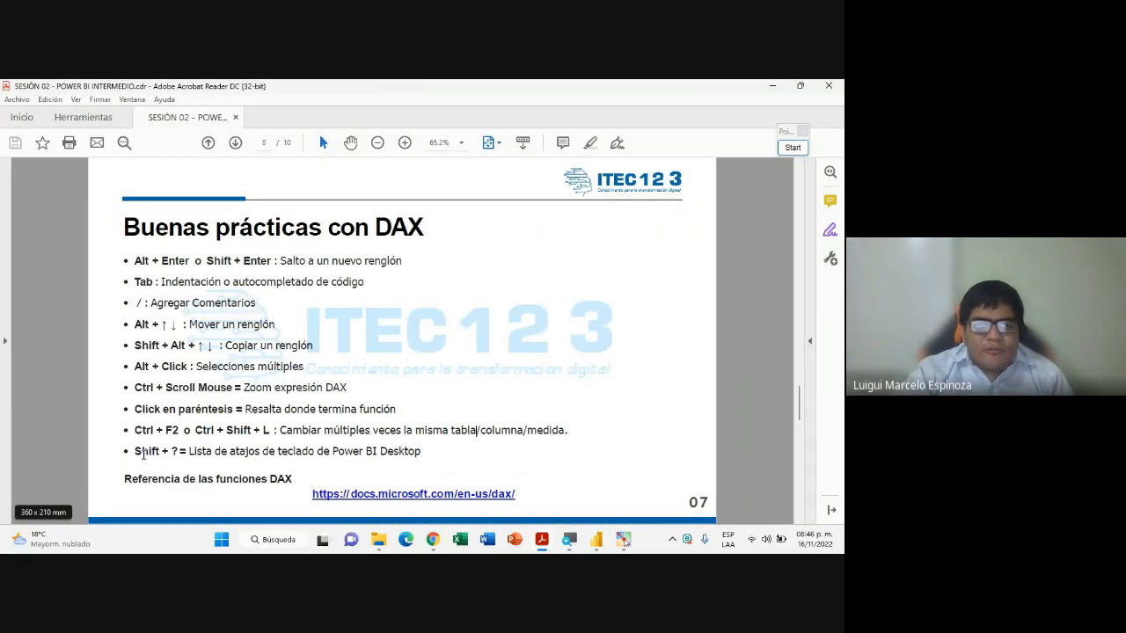
drag(134, 450, 174, 454)
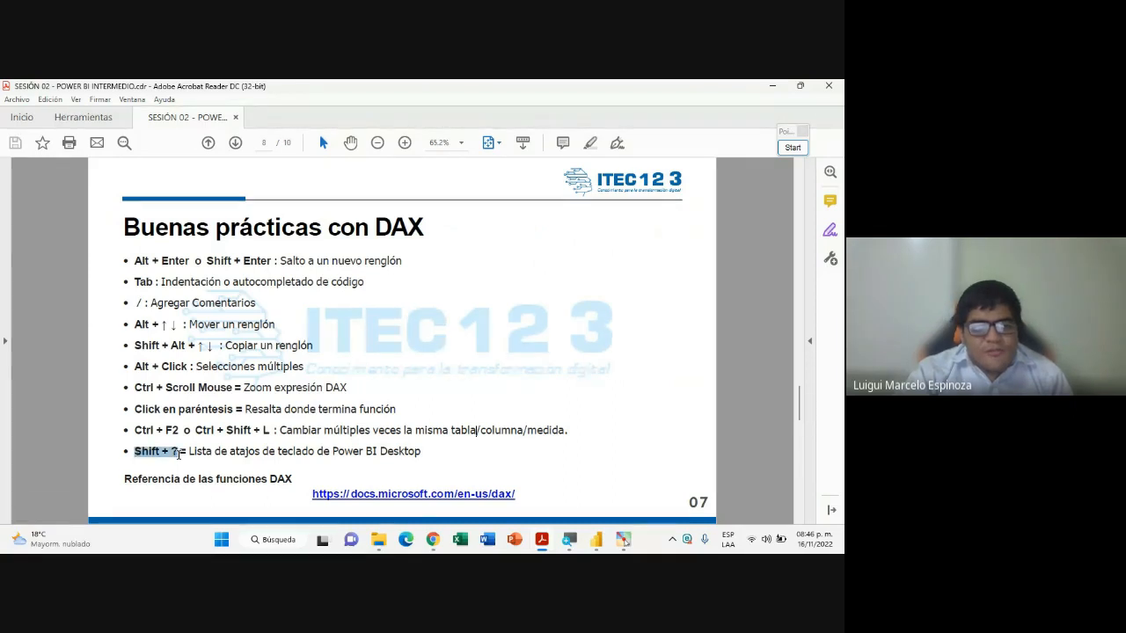
drag(422, 451, 133, 456)
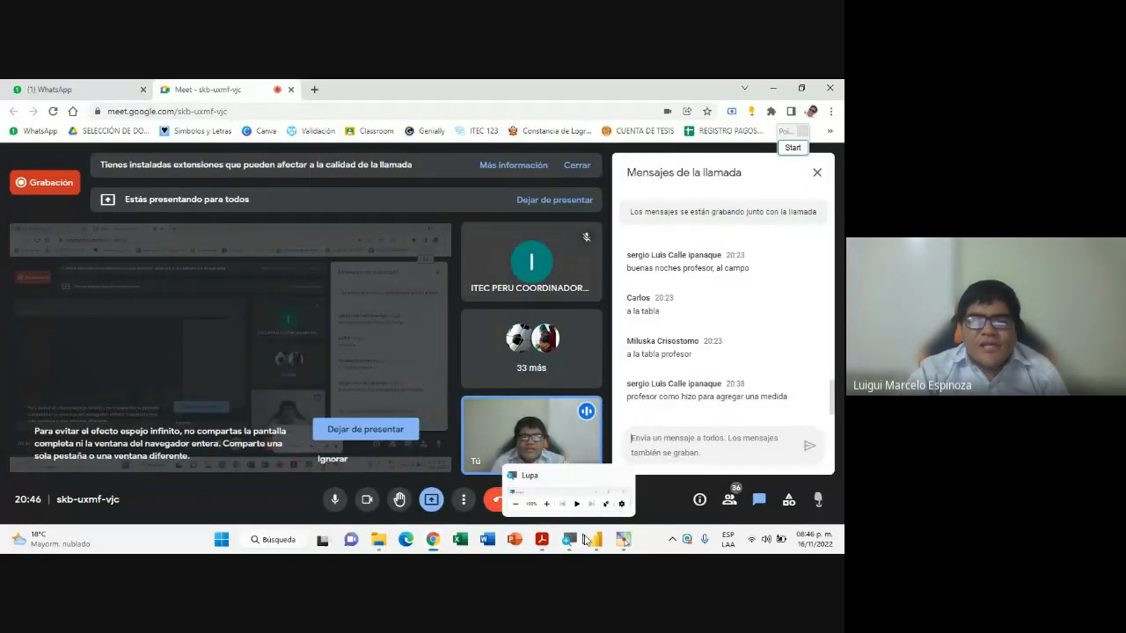
click(595, 541)
click(541, 539)
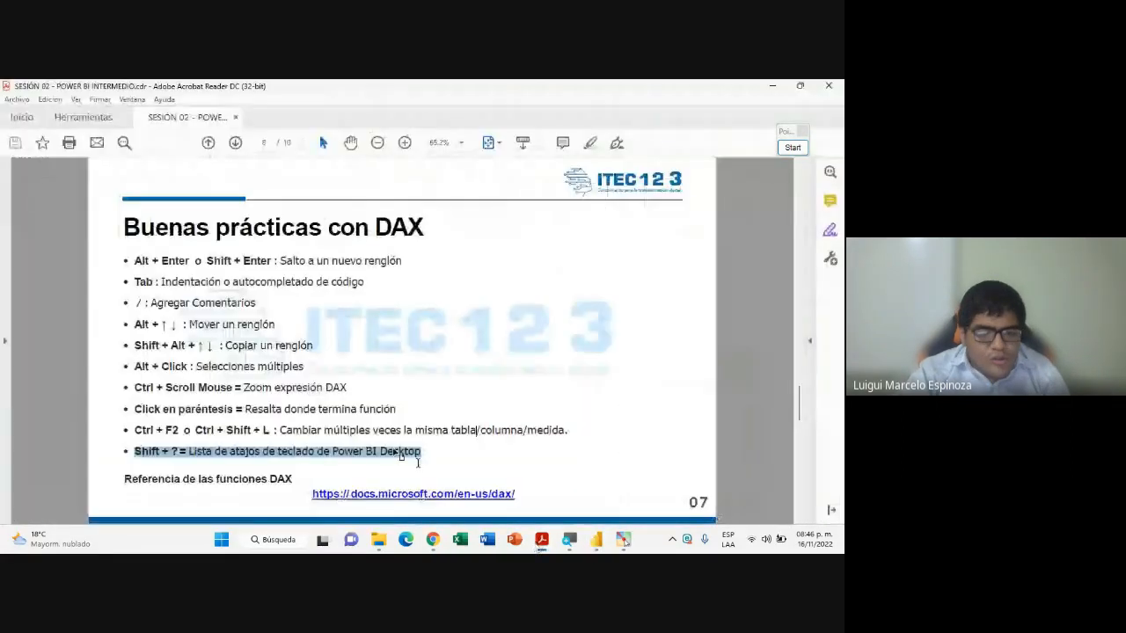
click(200, 281)
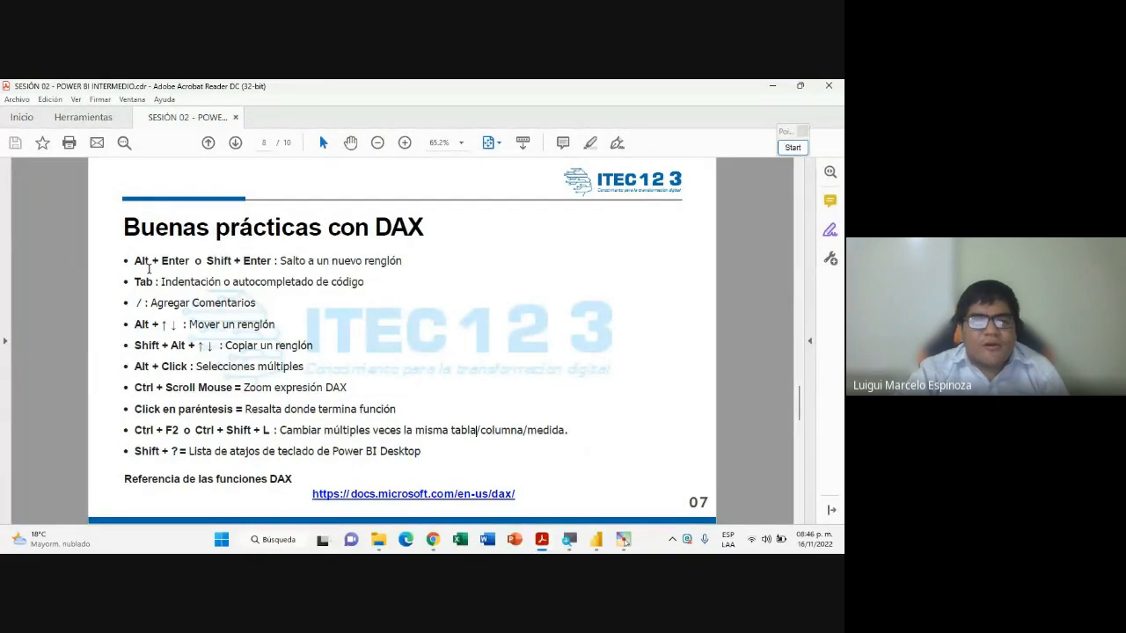
drag(137, 451, 182, 457)
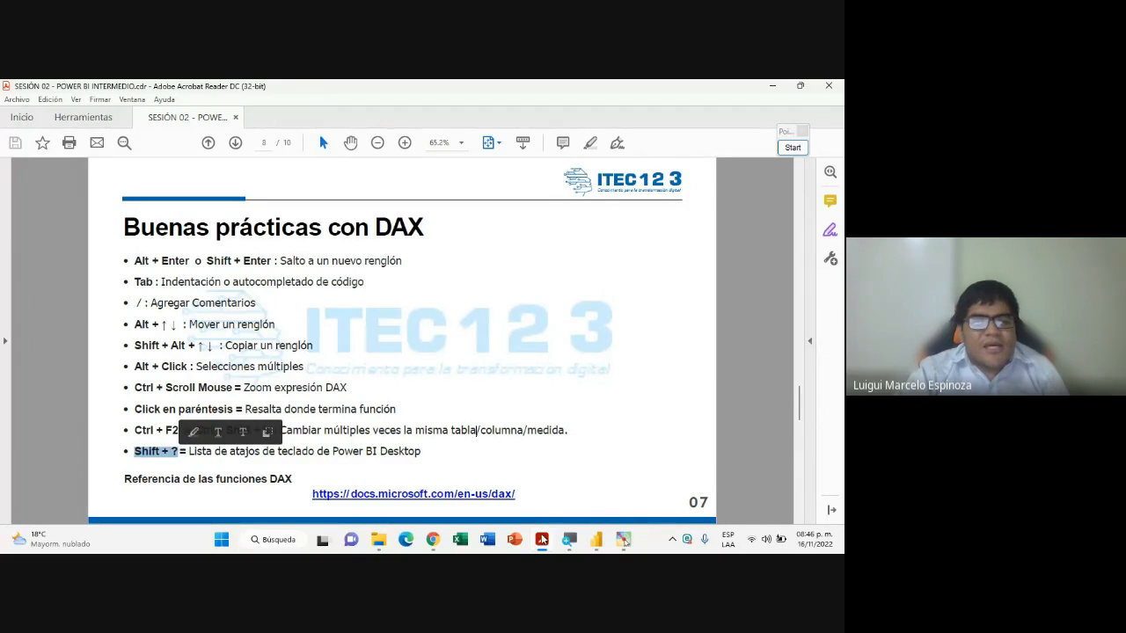
click(542, 541)
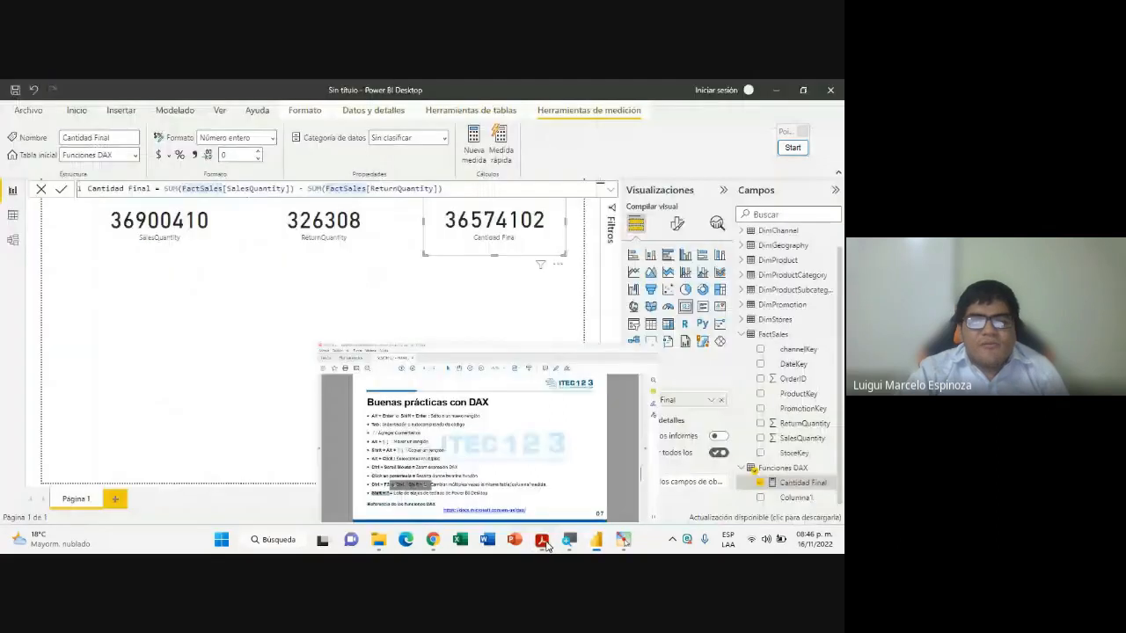
Open Power BI Desktop's keyboard shortcut list, examine its panel navigation, visual and slicer sections, and close the list
click(209, 326)
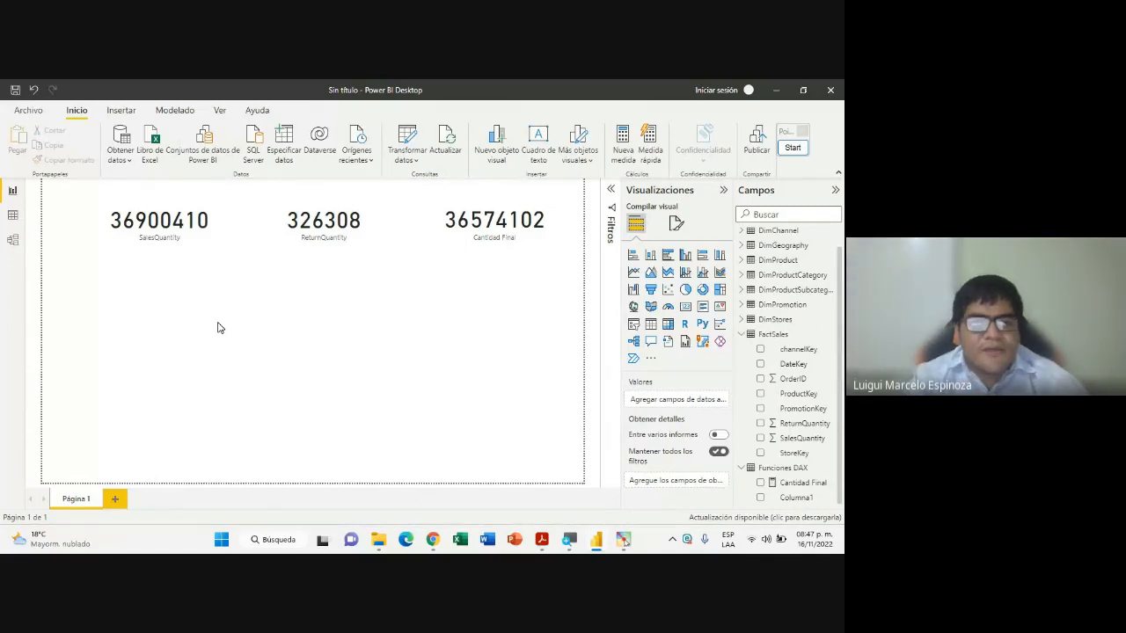
key(question)
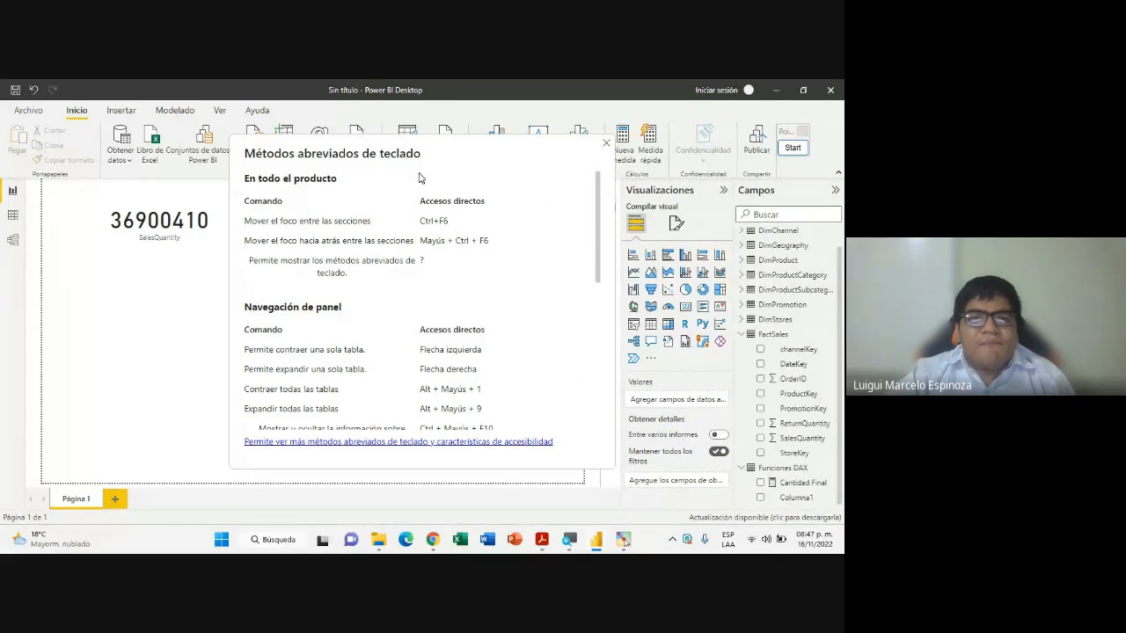
scroll(356, 319, down, 10)
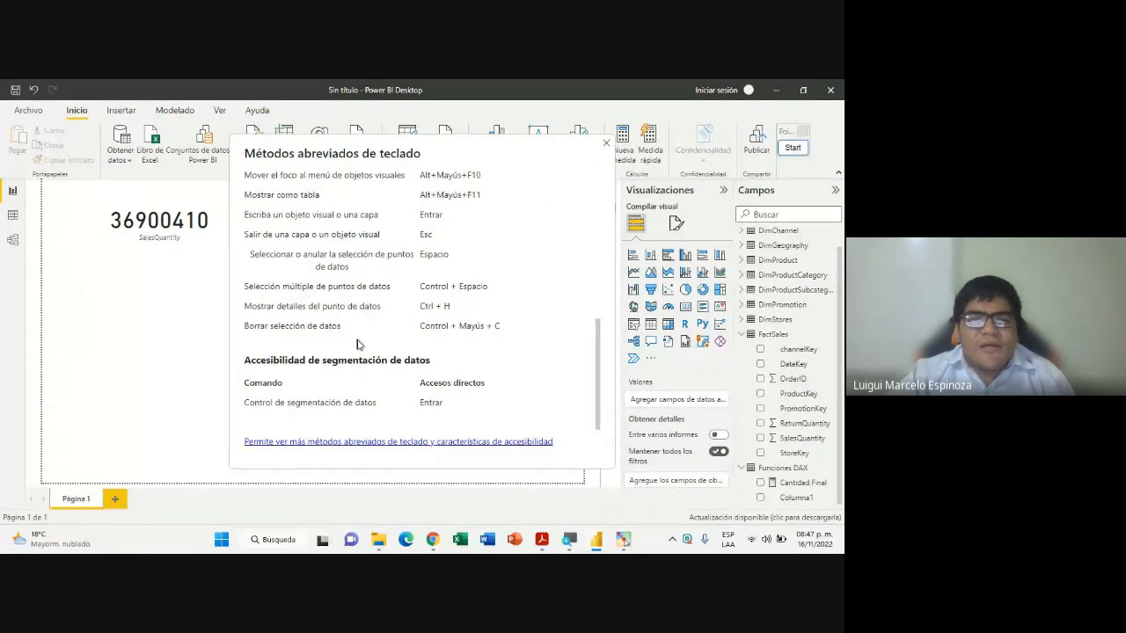
scroll(358, 343, up, 1)
scroll(359, 348, up, 5)
scroll(379, 308, down, 4)
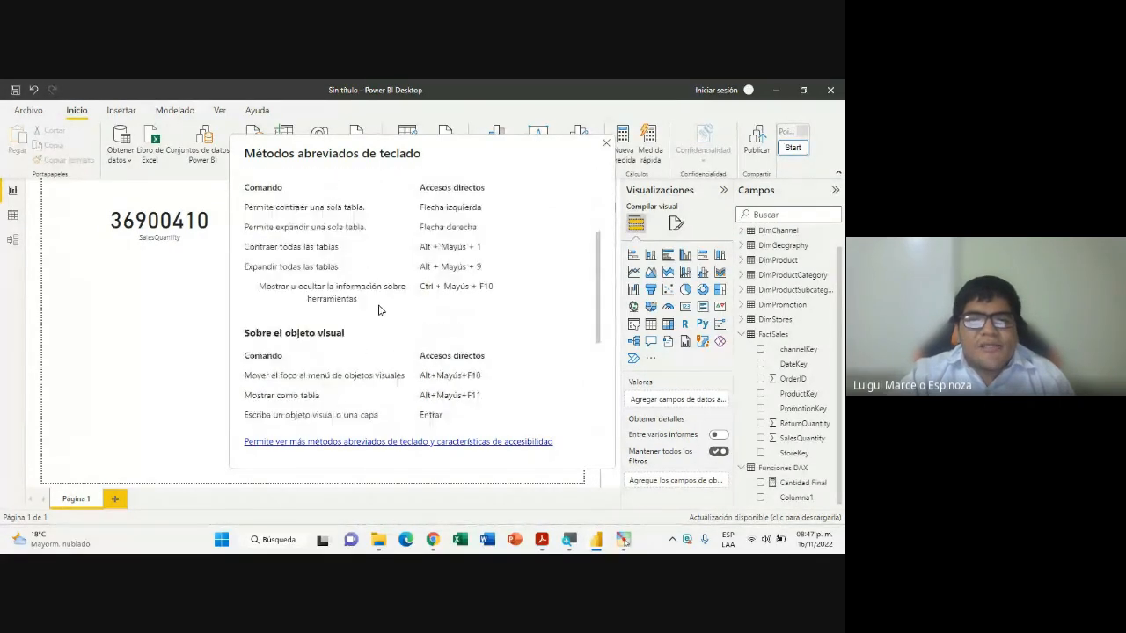
scroll(379, 308, up, 5)
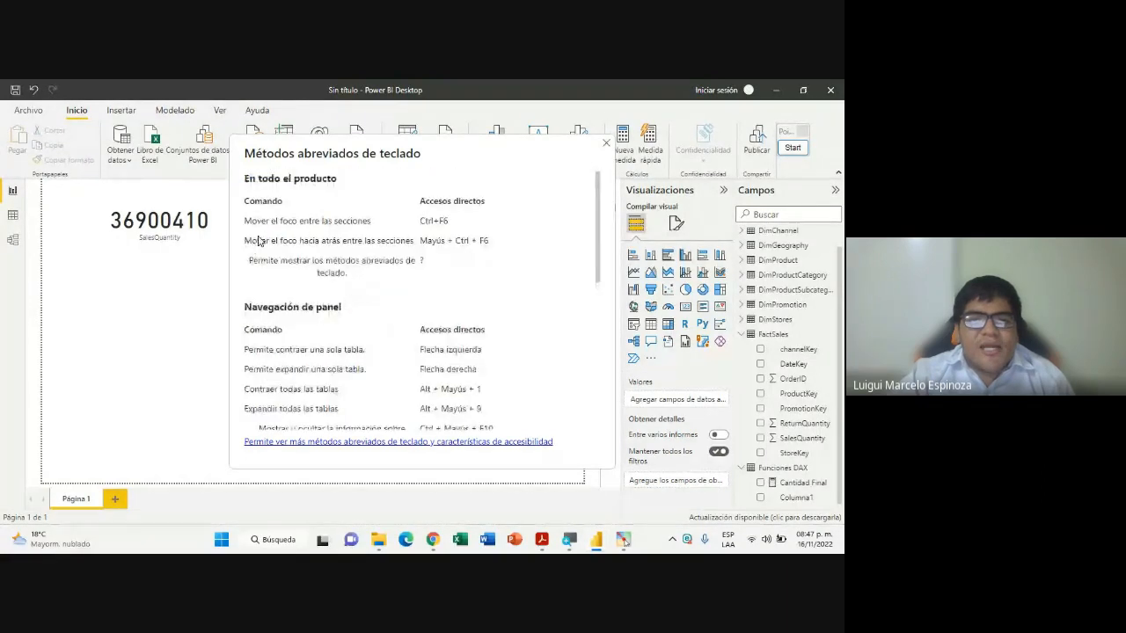
scroll(383, 310, down, 2)
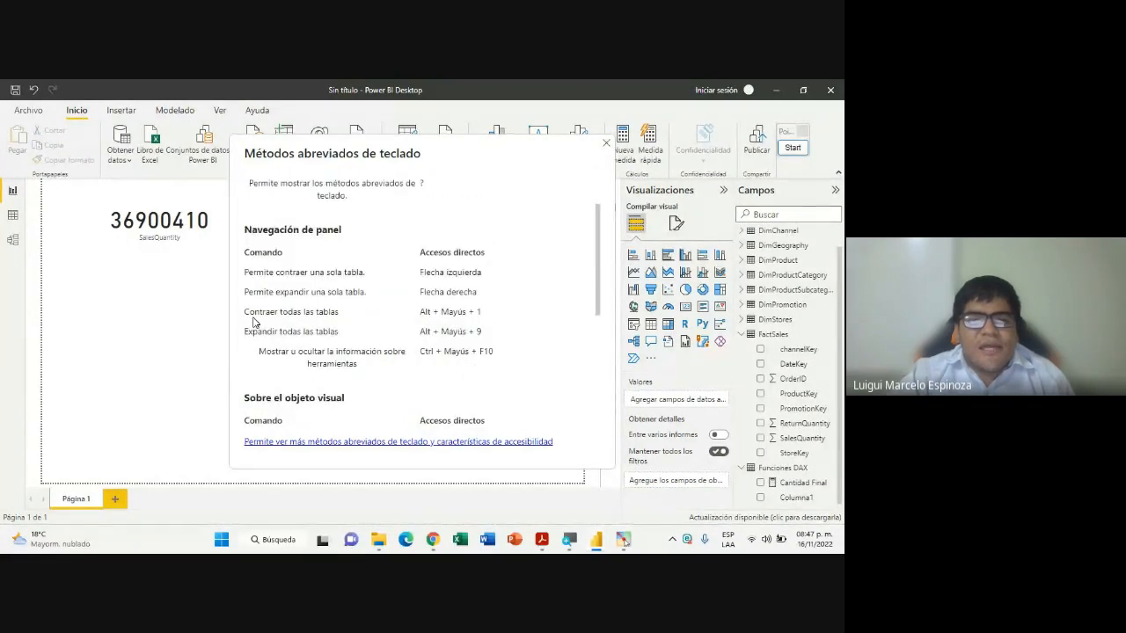
scroll(339, 372, down, 3)
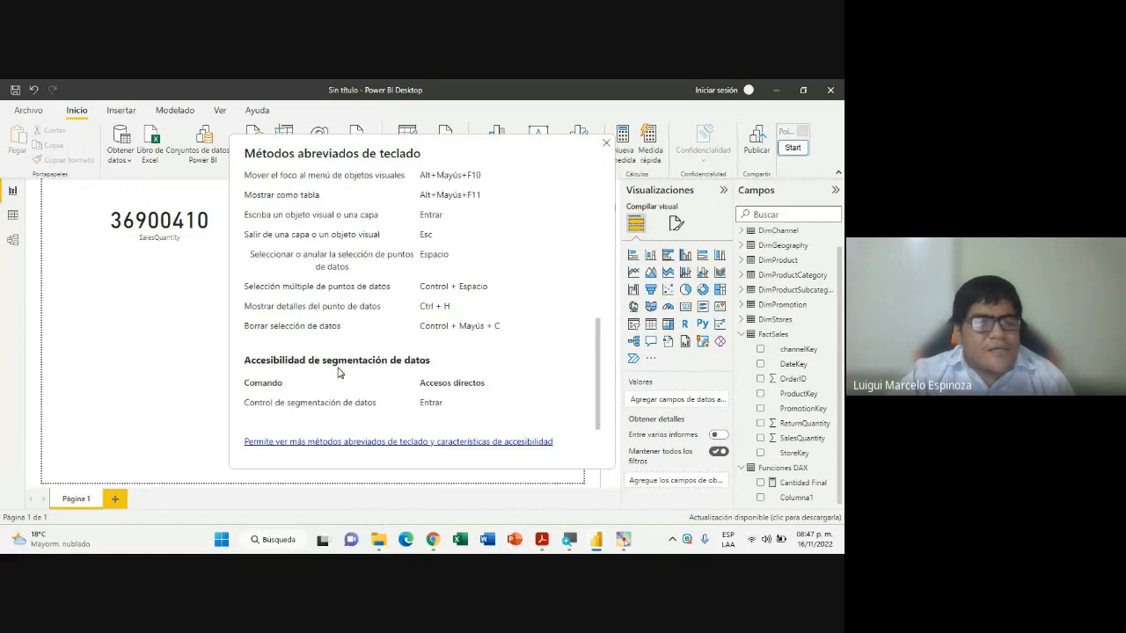
scroll(336, 352, up, 3)
scroll(334, 343, down, 2)
scroll(333, 331, down, 2)
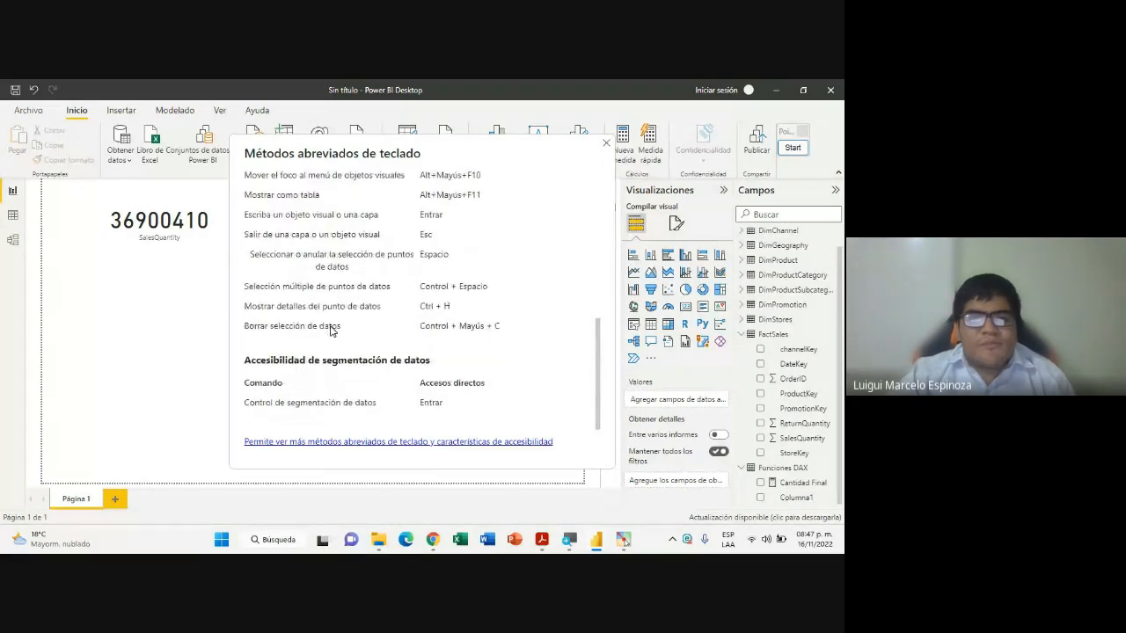
scroll(331, 327, up, 8)
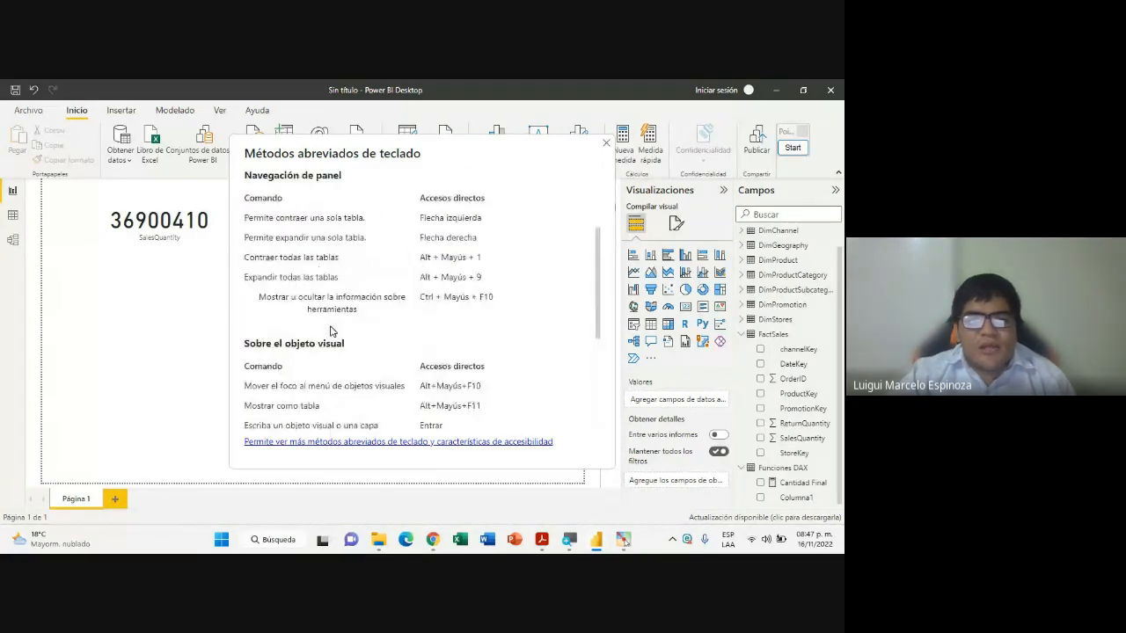
click(607, 140)
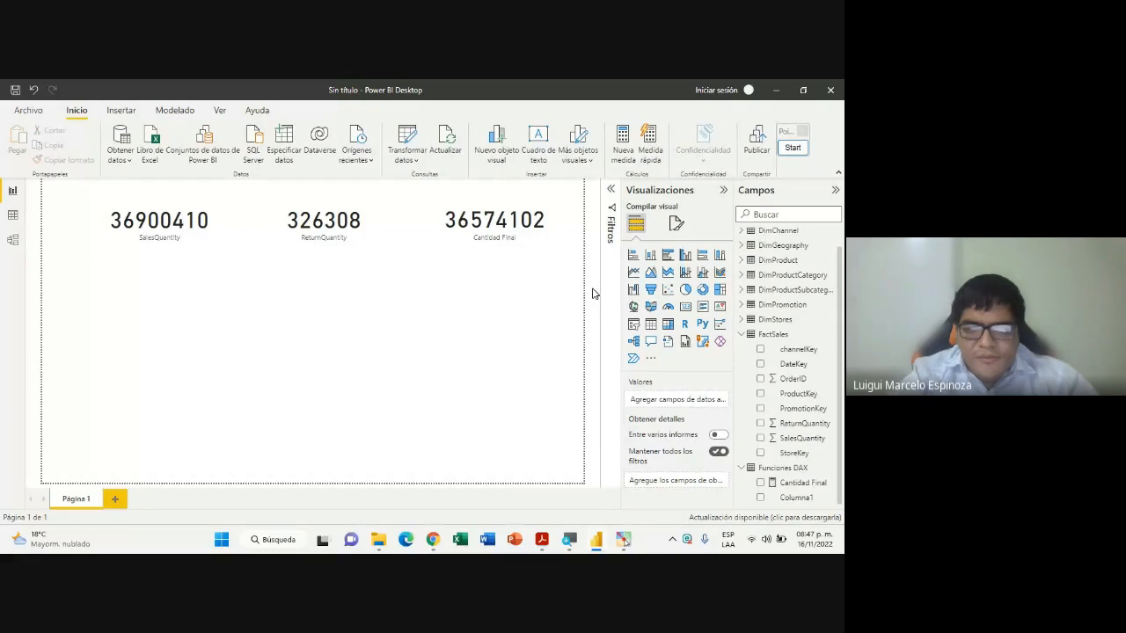
Reopen the keyboard shortcut list from the report page, skim its entries once more, and close it
key(?)
scroll(507, 292, down, 5)
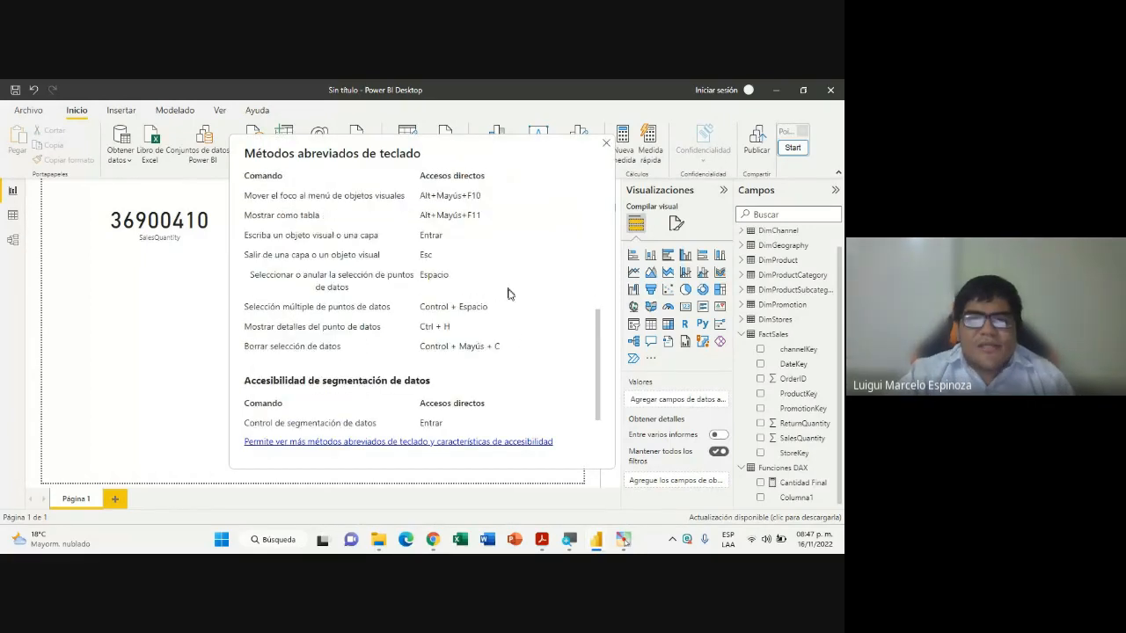
scroll(508, 294, up, 3)
click(606, 143)
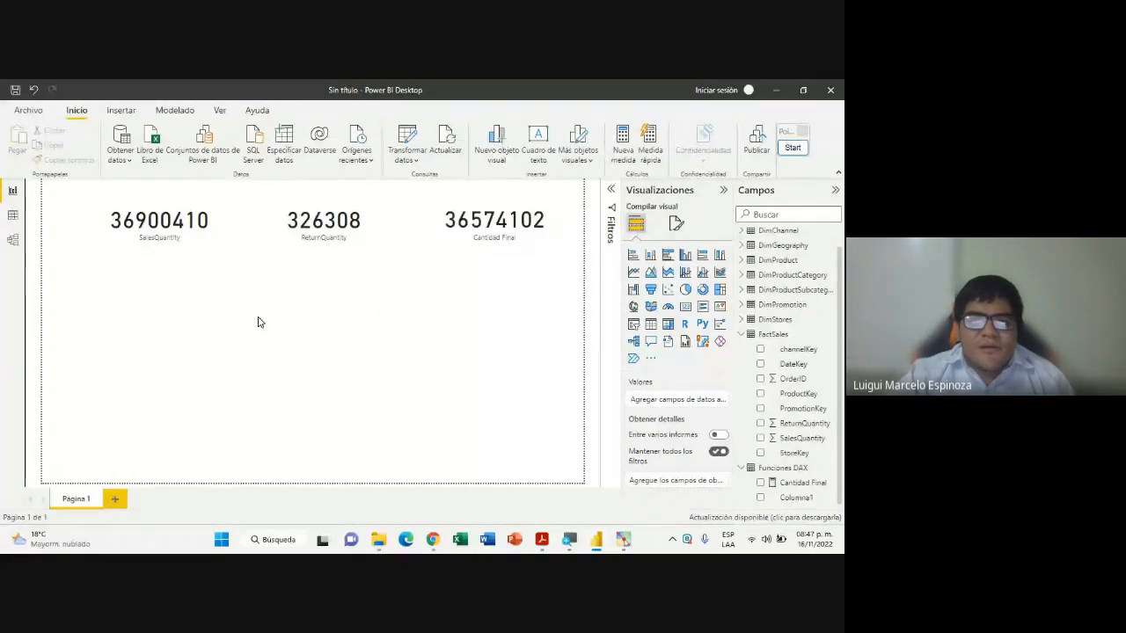
Switch to Acrobat Reader, highlight "Referencia de las funciones DAX" on the slide, and open its docs.microsoft.com/en-us/dax link
click(541, 539)
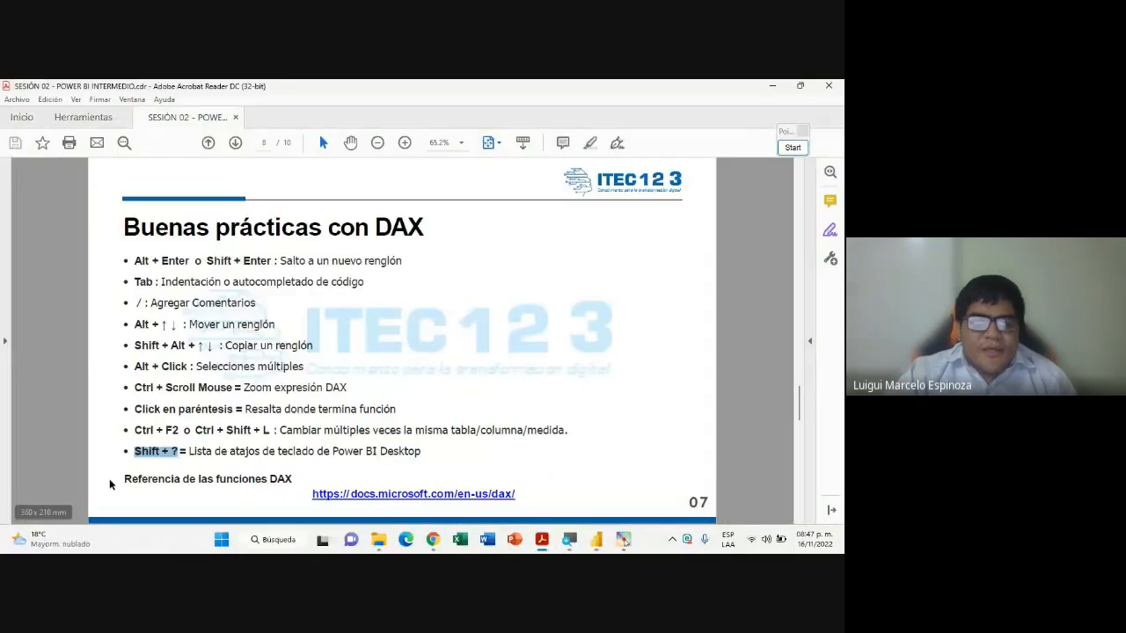
click(153, 494)
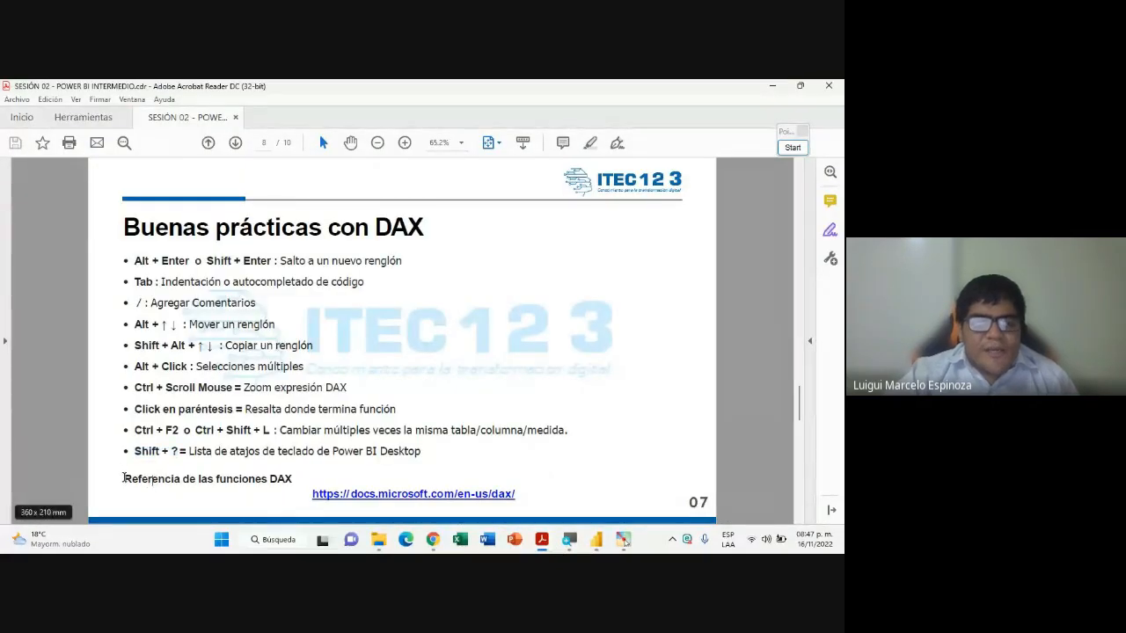
drag(124, 479, 300, 482)
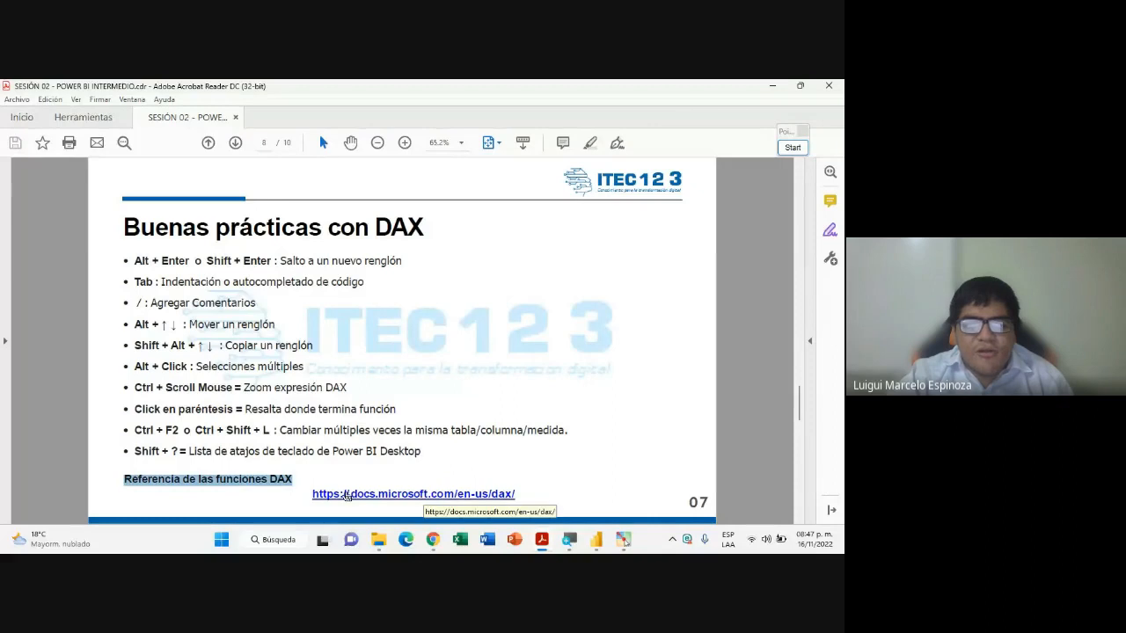
click(431, 494)
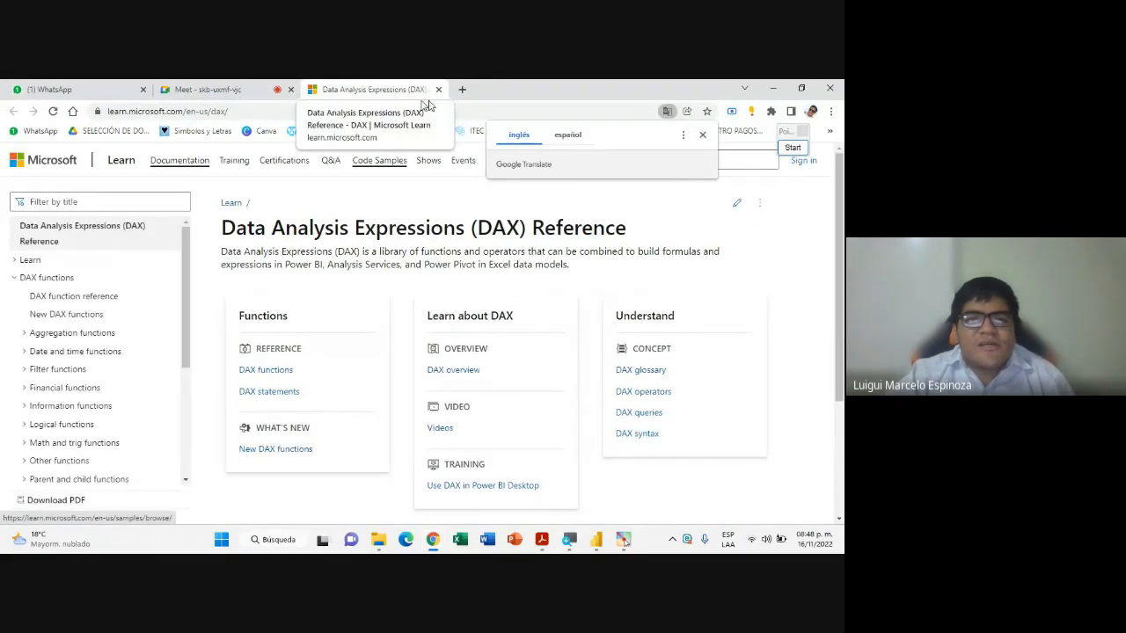
Skim the function categories of the DAX reference and translate the page into Spanish
scroll(132, 352, down, 5)
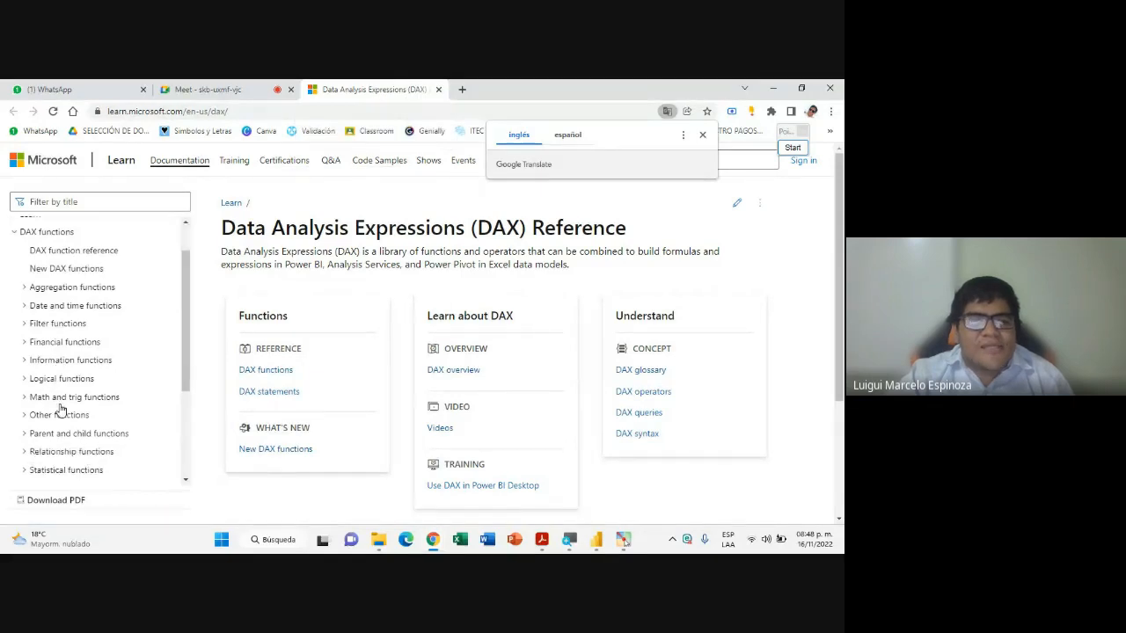
scroll(101, 387, up, 5)
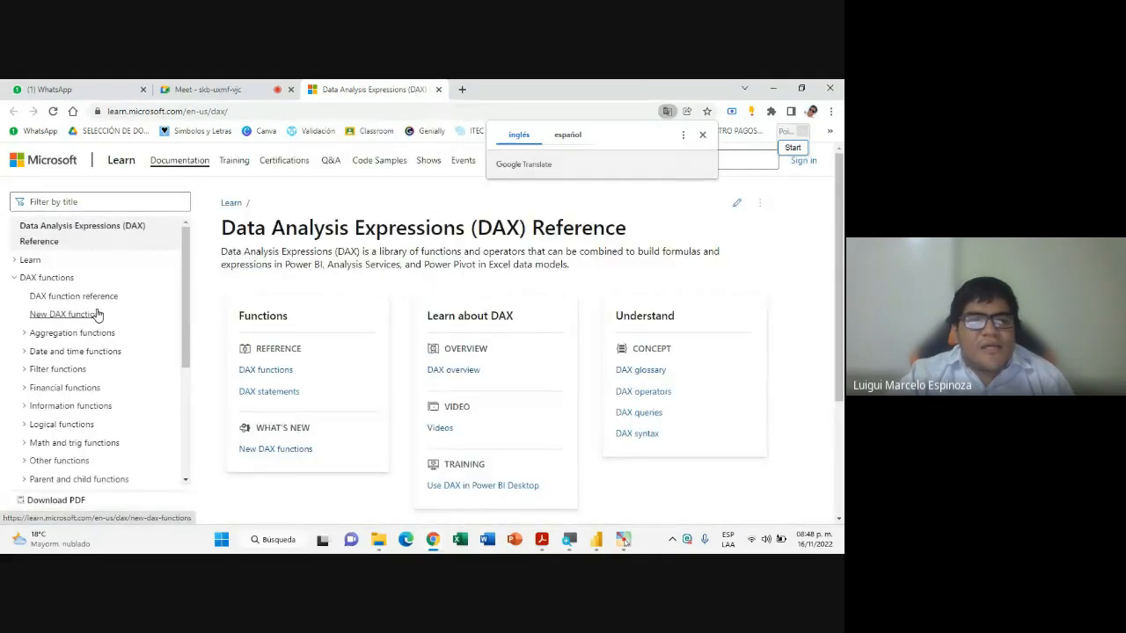
scroll(71, 334, down, 5)
scroll(80, 387, up, 5)
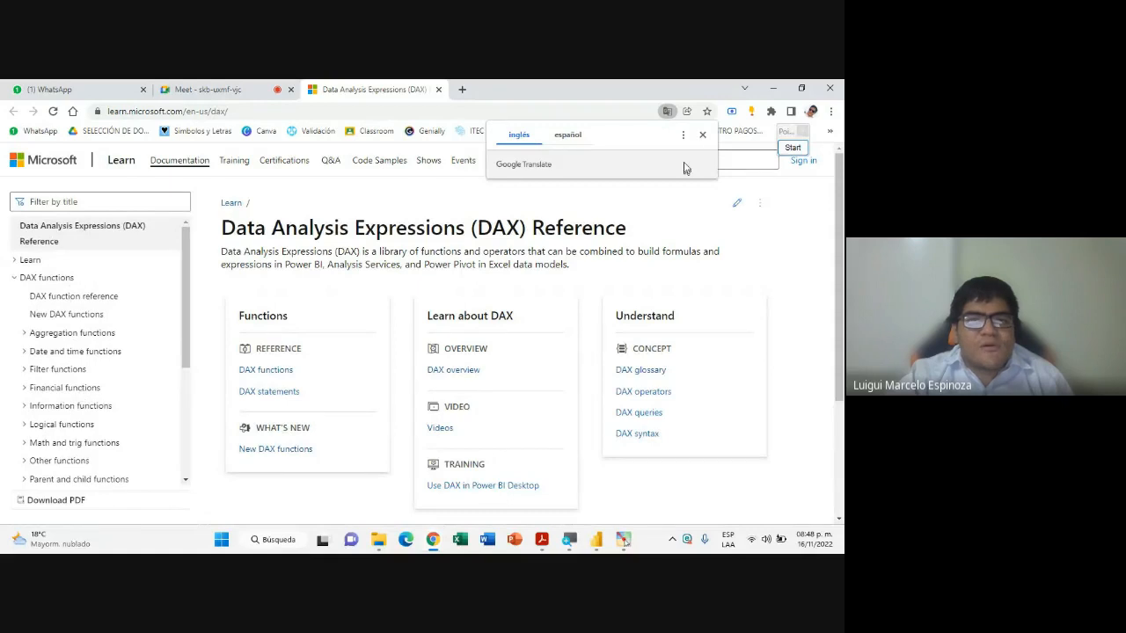
click(703, 135)
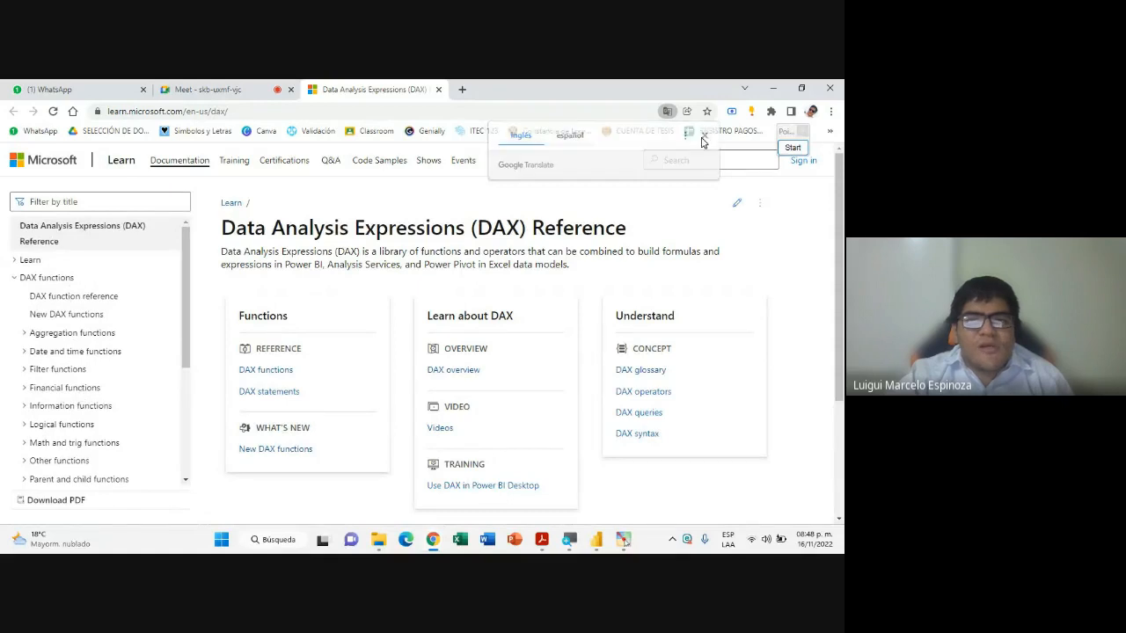
right_click(544, 200)
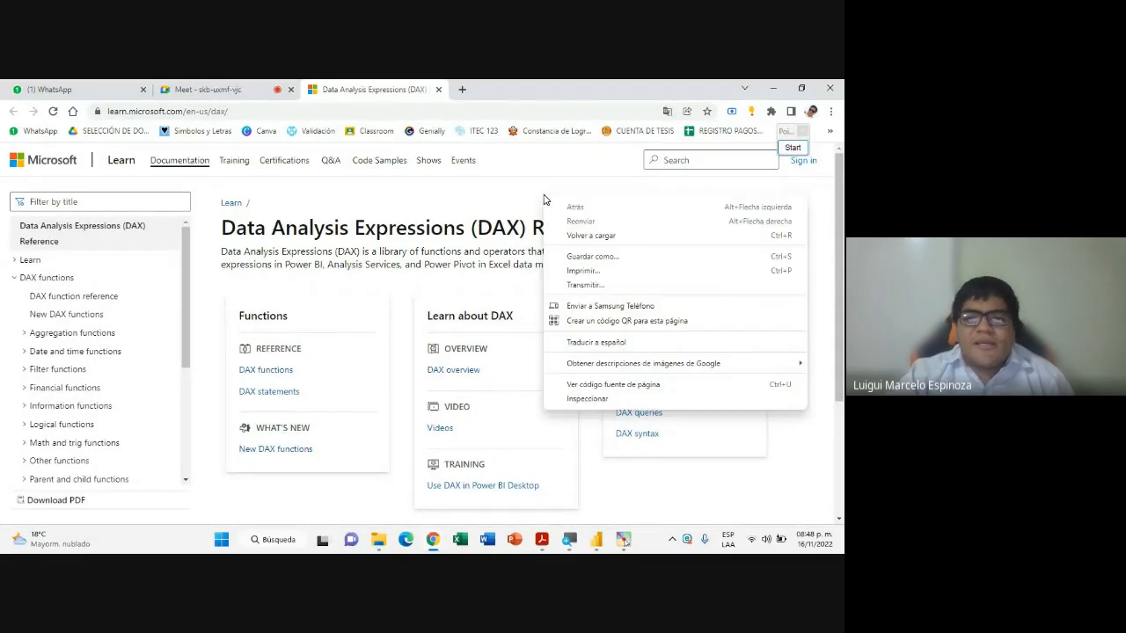
click(605, 345)
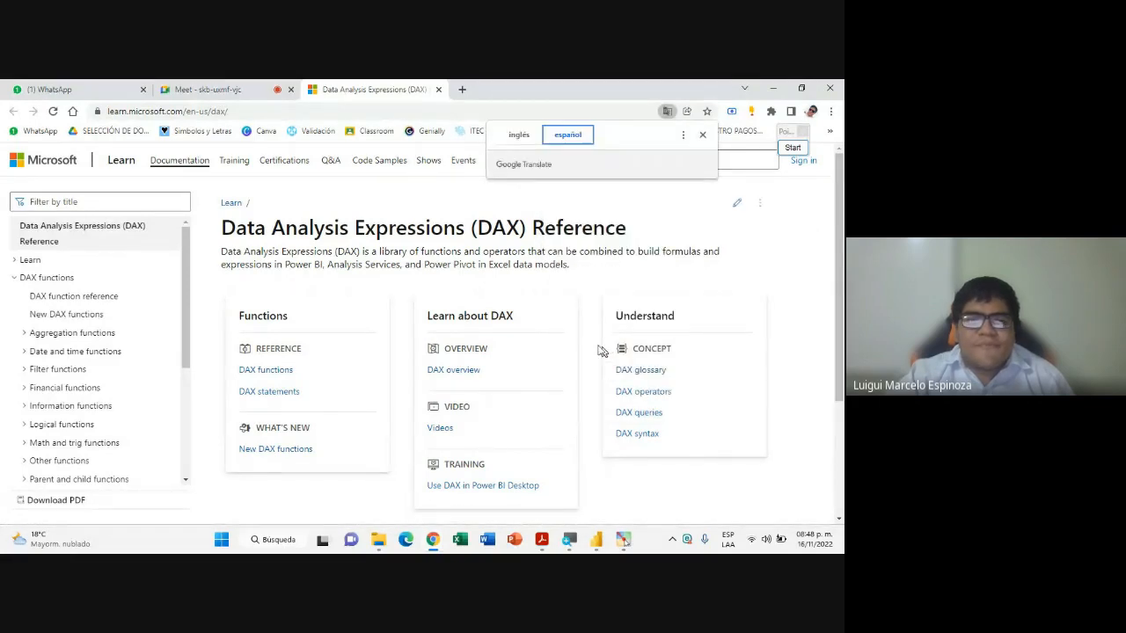
Expand "Funciones de fecha y hora" in the DAX contents list, review its functions, and collapse the category again
scroll(70, 413, down, 5)
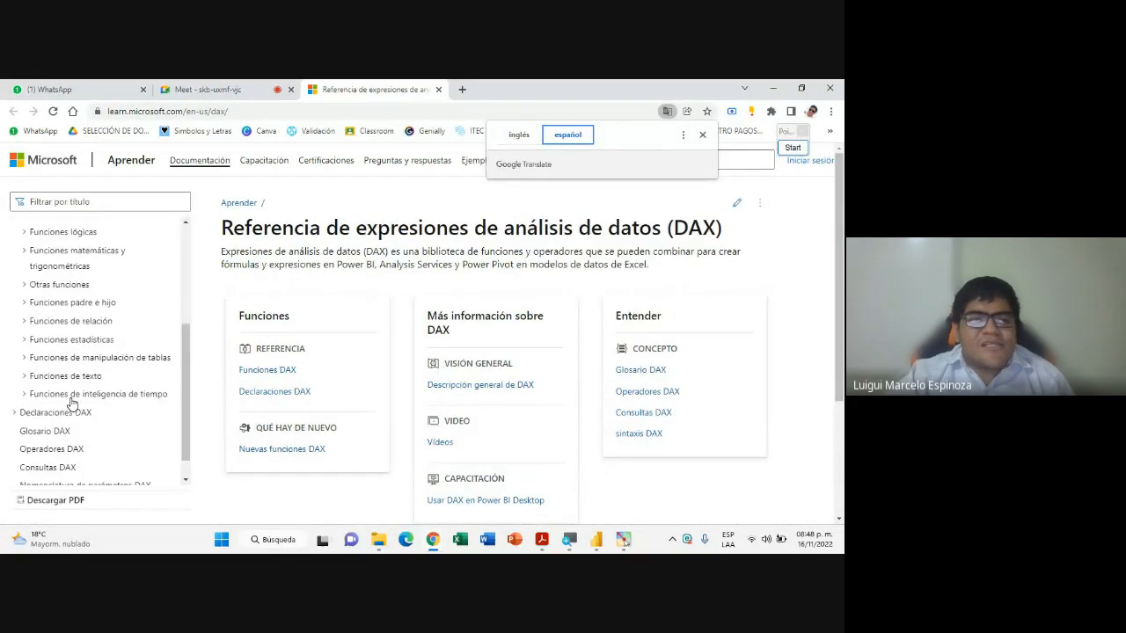
scroll(86, 438, up, 3)
scroll(97, 374, up, 4)
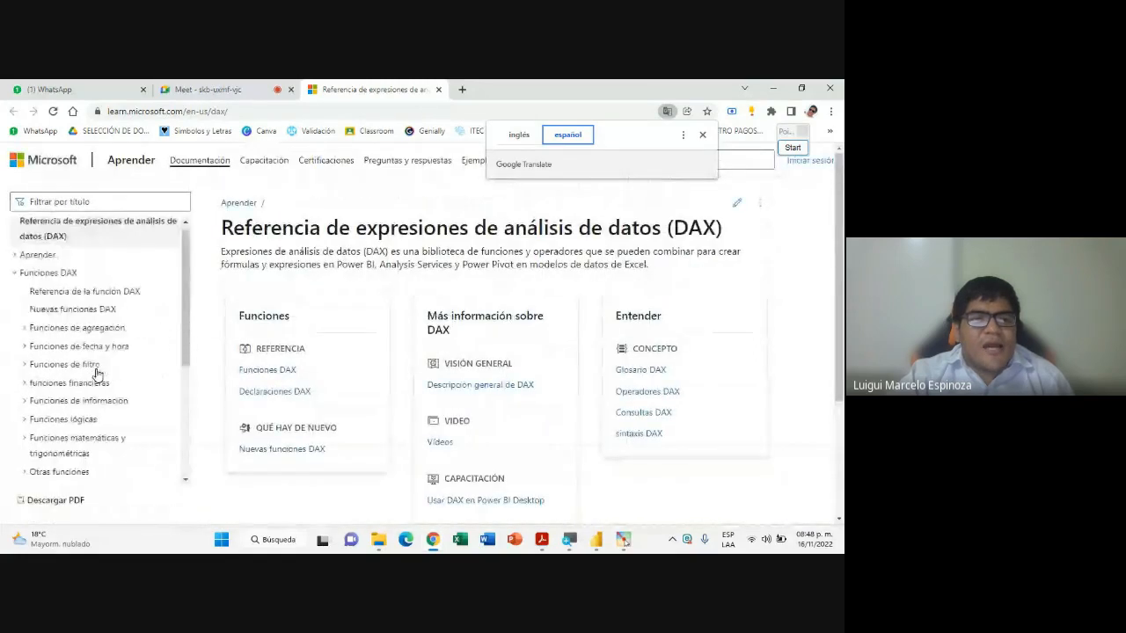
click(25, 351)
scroll(70, 436, down, 10)
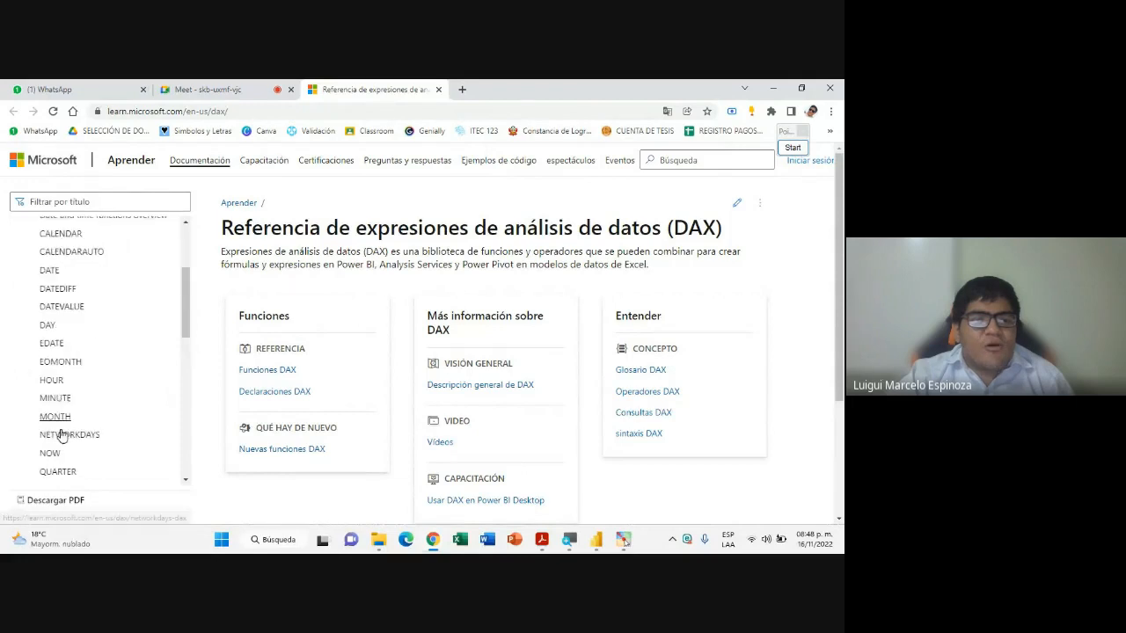
scroll(73, 425, up, 6)
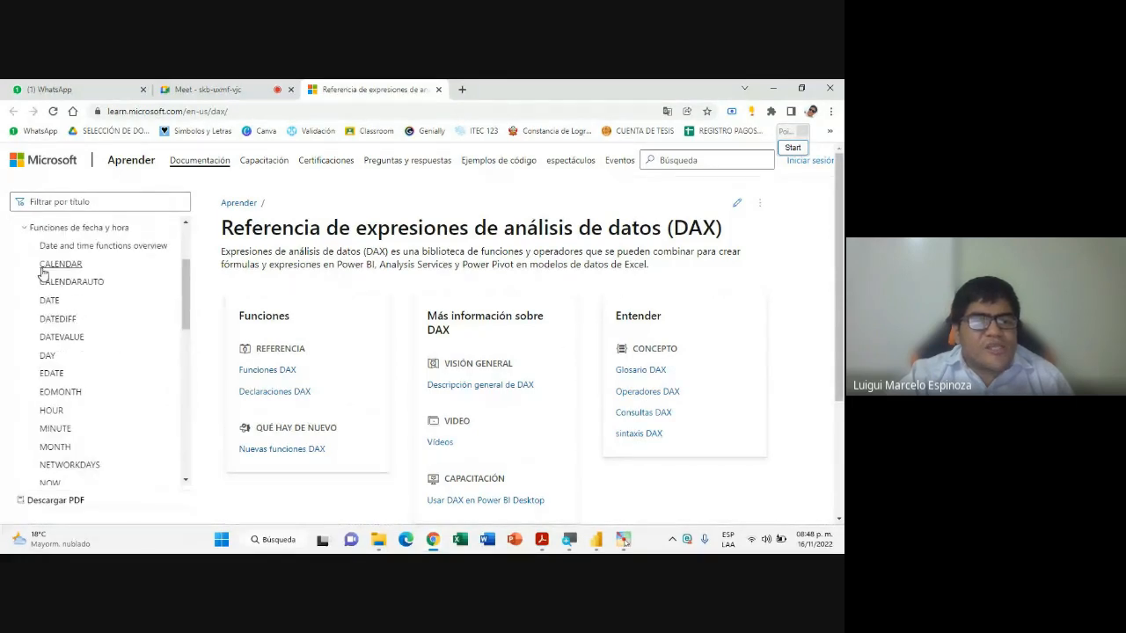
click(25, 228)
scroll(73, 345, up, 3)
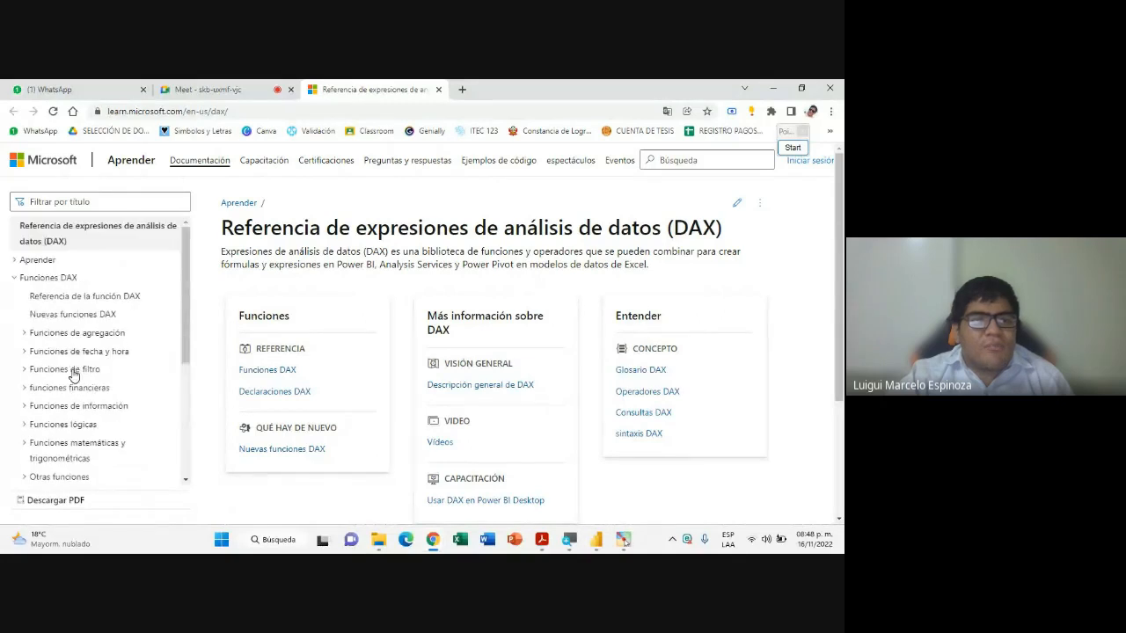
Look through the remaining DAX documentation topics, collapse the "Funciones DAX" group, and close the reference page
click(14, 279)
click(13, 279)
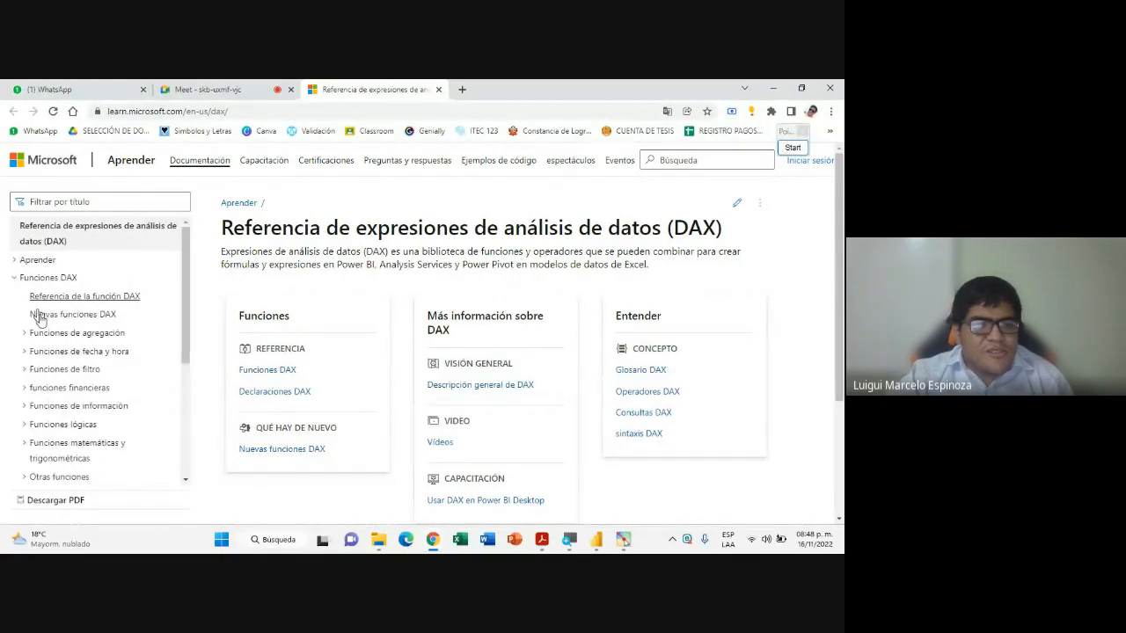
scroll(63, 379, down, 2)
scroll(108, 440, down, 1)
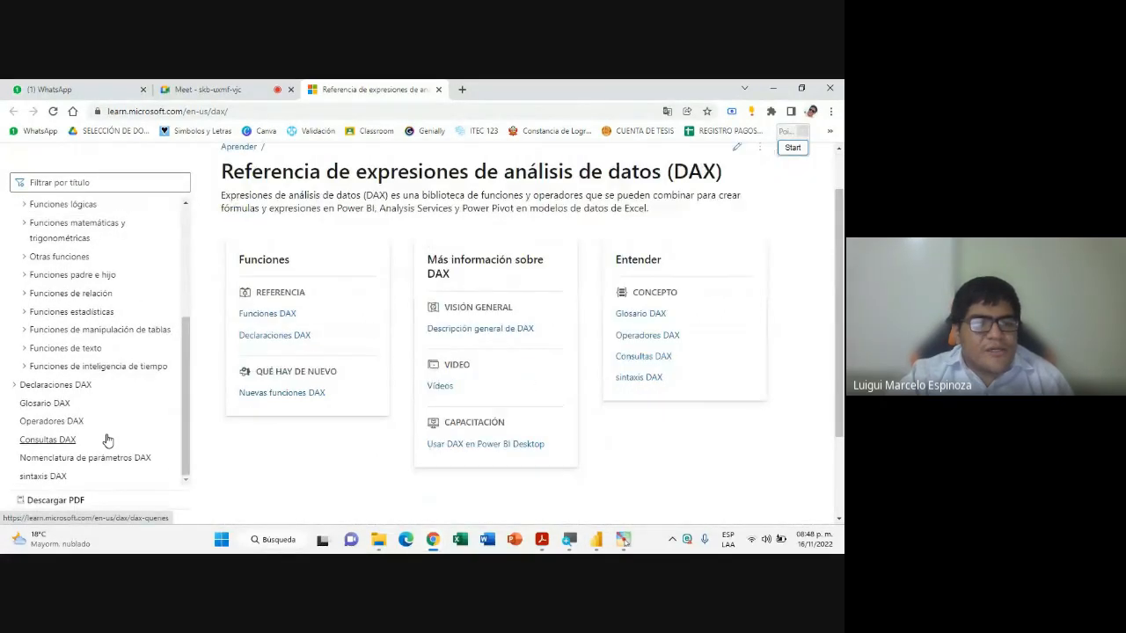
scroll(109, 429, up, 1)
scroll(111, 360, up, 3)
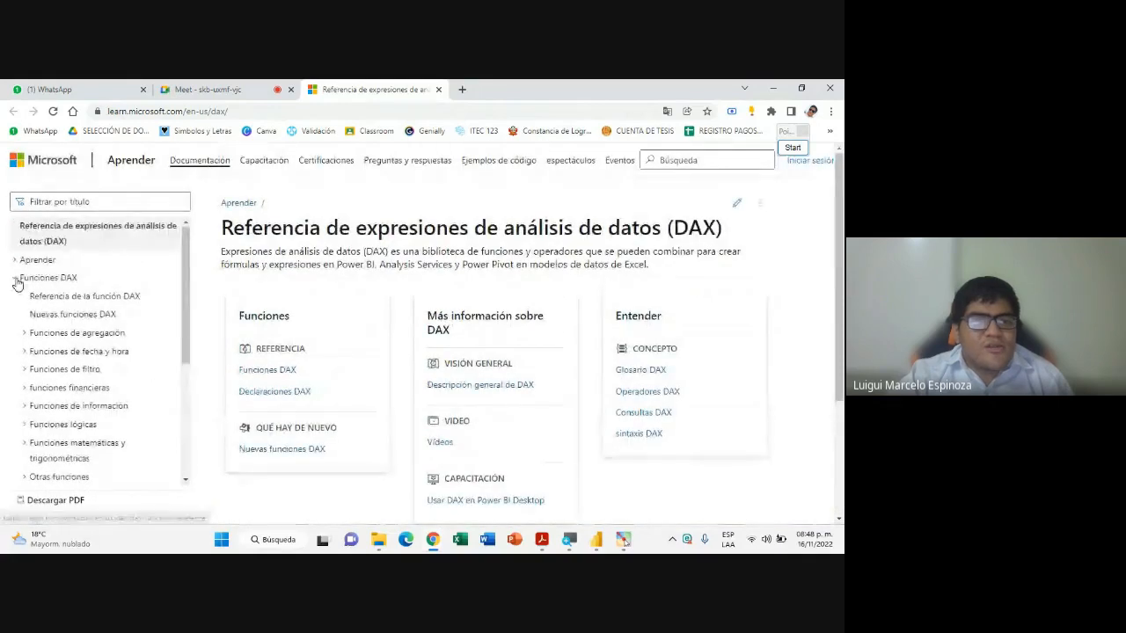
click(14, 278)
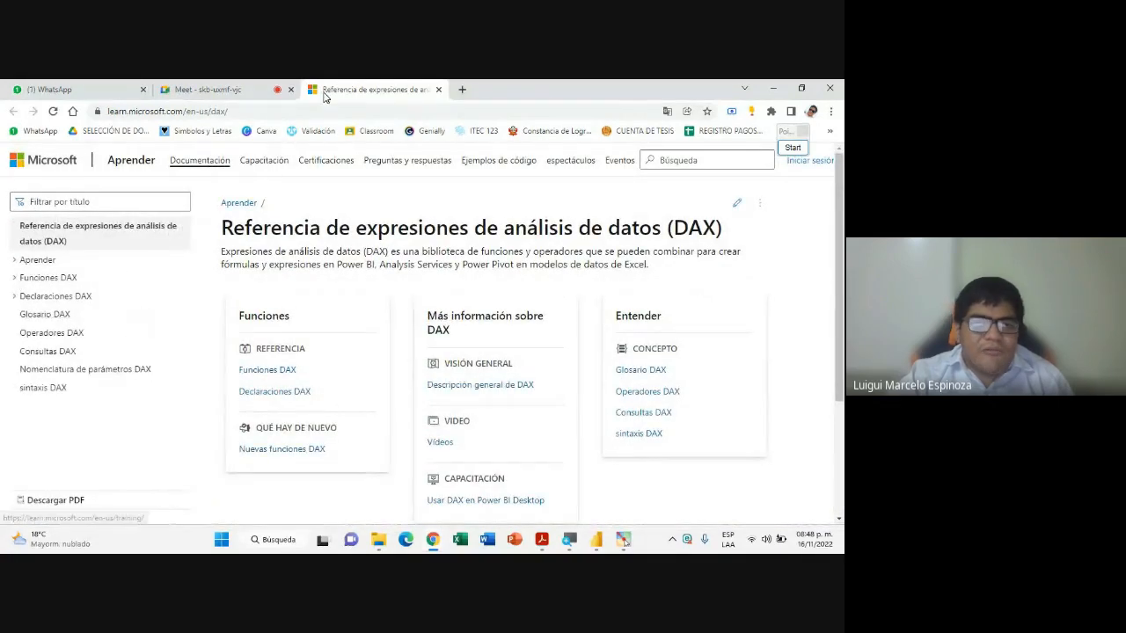
click(442, 92)
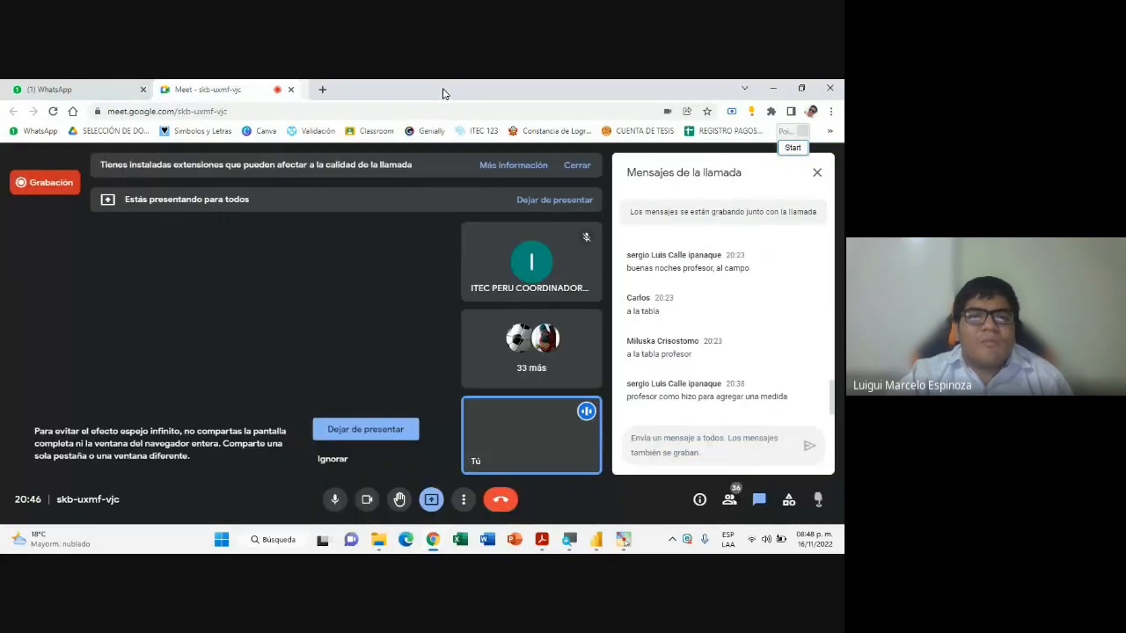
Switch to Power BI Desktop, move the SalesQuantity, ReturnQuantity and Cantidad Final cards lower, and shift the SalesQuantity card toward the page's left edge
click(597, 541)
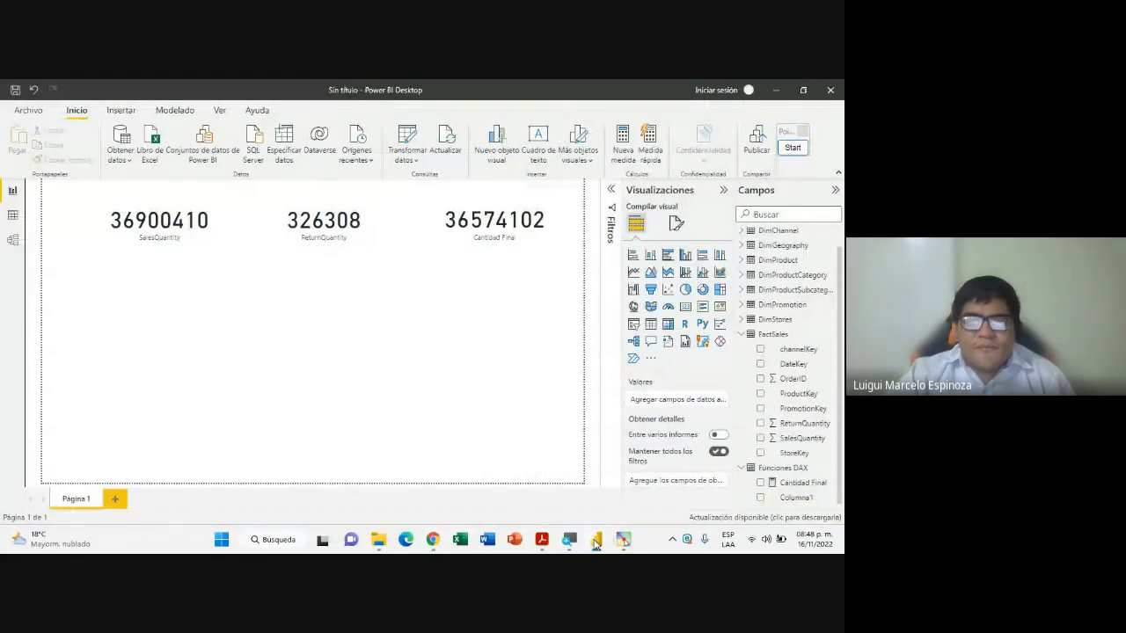
drag(190, 236, 190, 277)
drag(334, 231, 332, 272)
drag(493, 192, 506, 266)
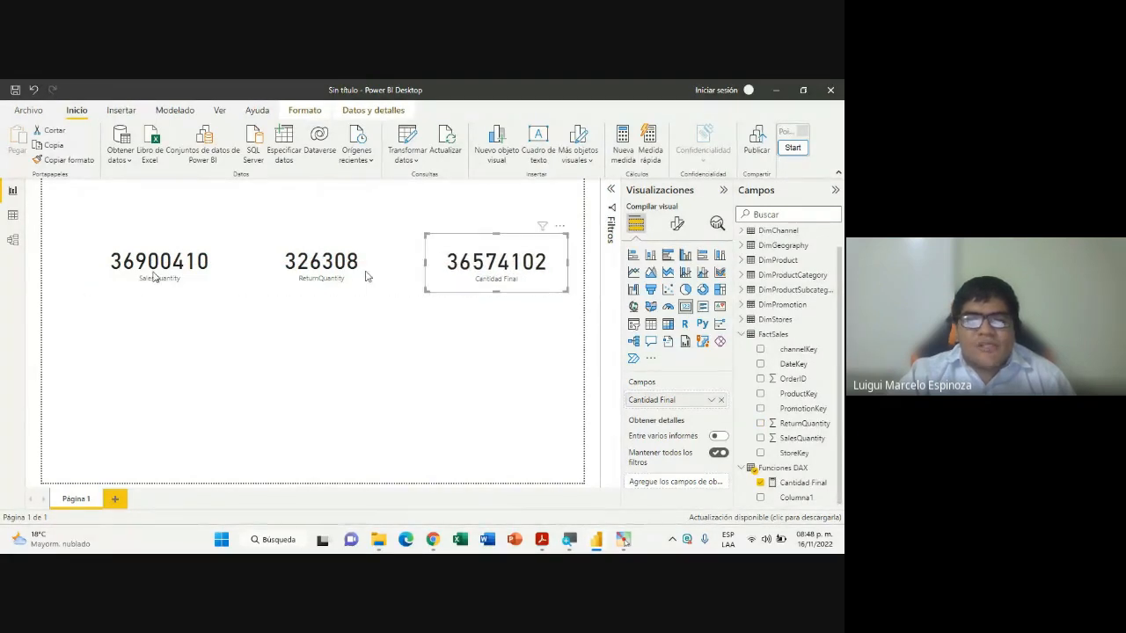
drag(180, 262, 159, 265)
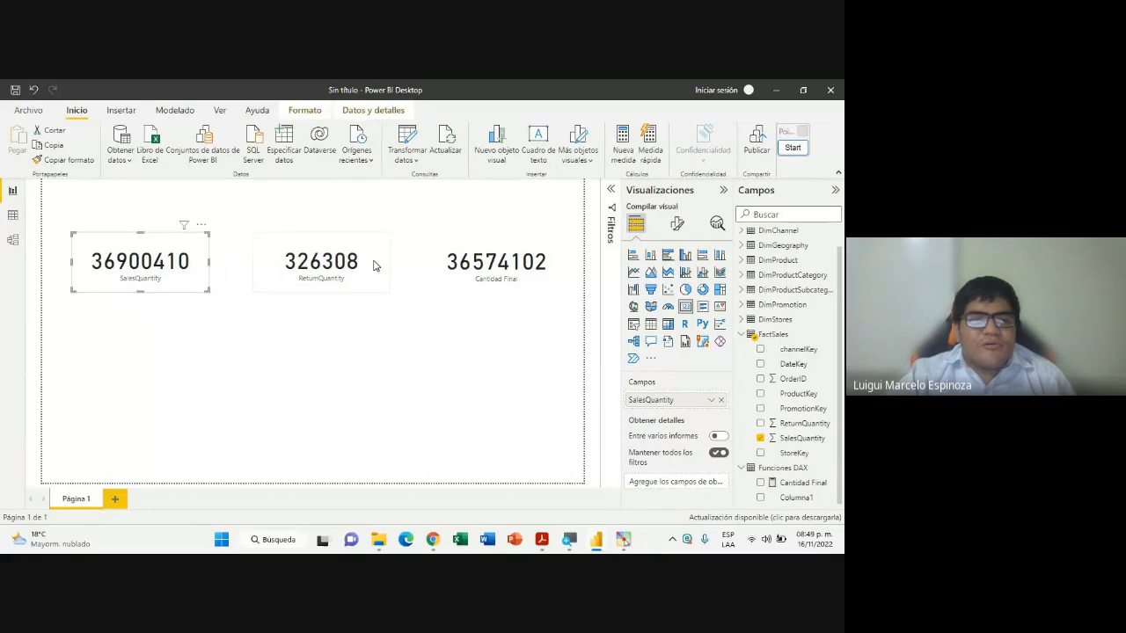
Move the ReturnQuantity and Cantidad Final cards toward the SalesQuantity card so the three sit closer together in one row
drag(377, 262, 342, 261)
drag(499, 270, 446, 270)
click(258, 360)
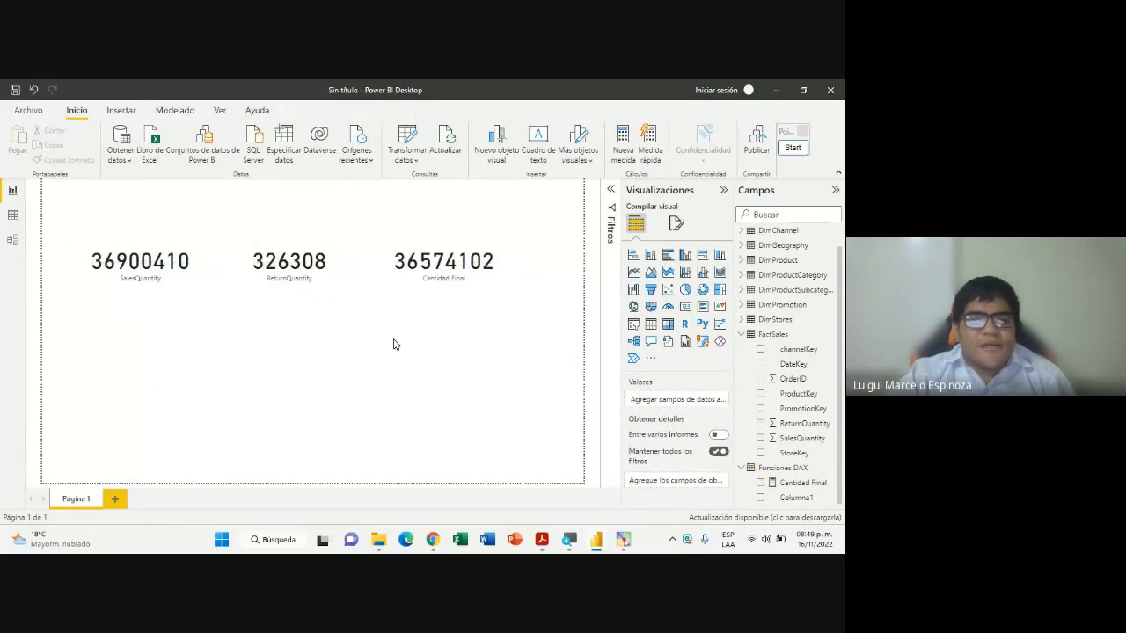
click(817, 542)
click(817, 544)
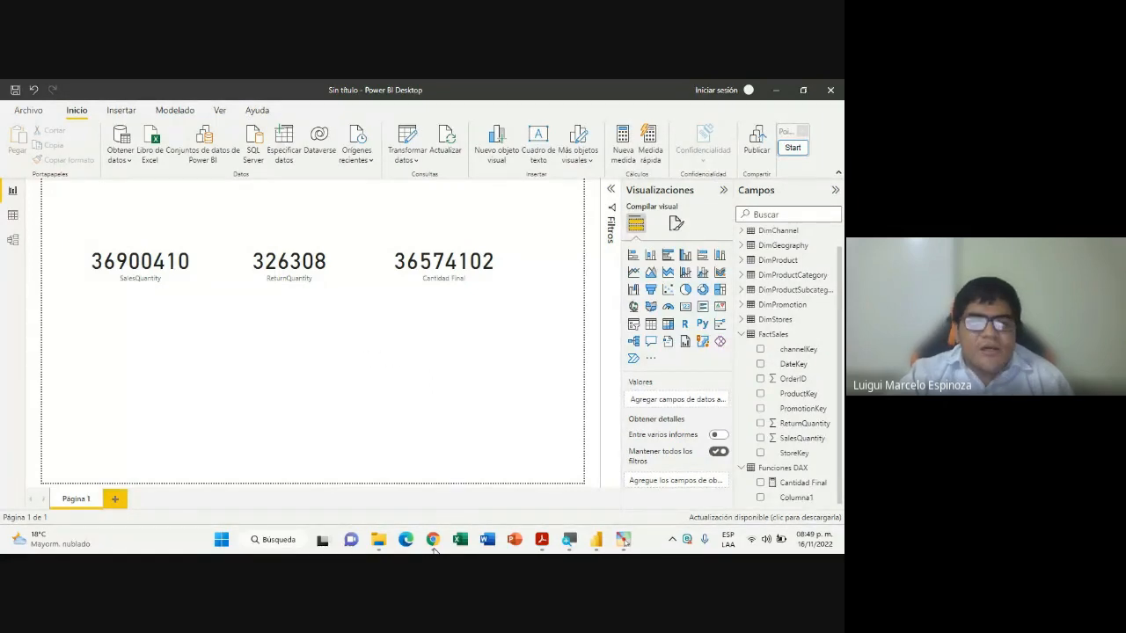
Switch to the Google Meet call, turn off the camera, and return to Power BI Desktop
mouse_move(432, 539)
click(376, 479)
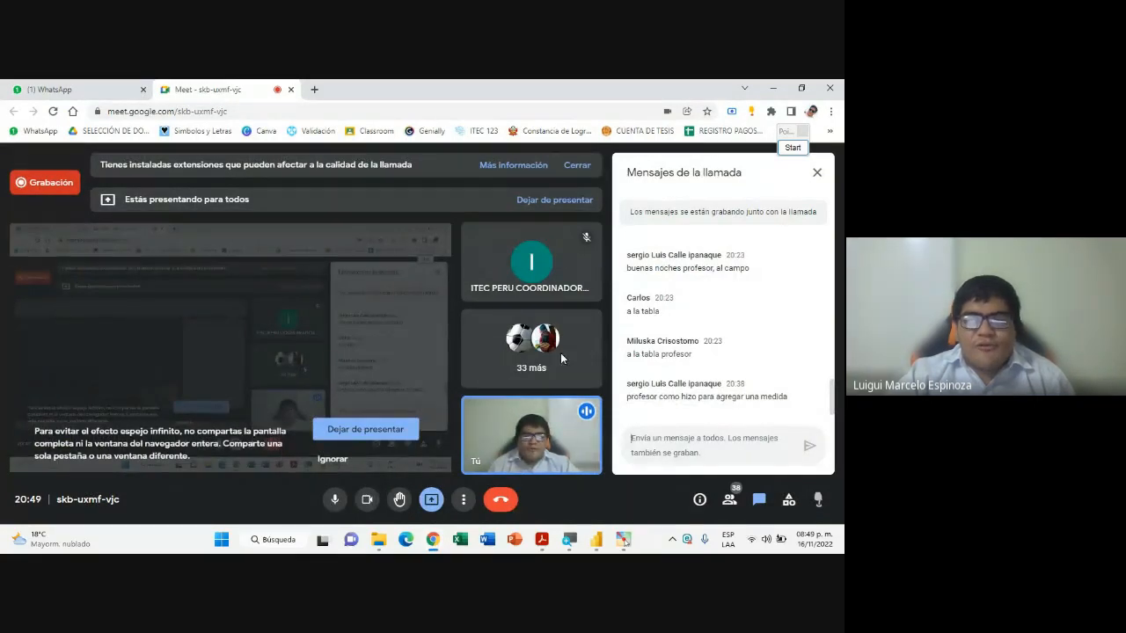
click(366, 499)
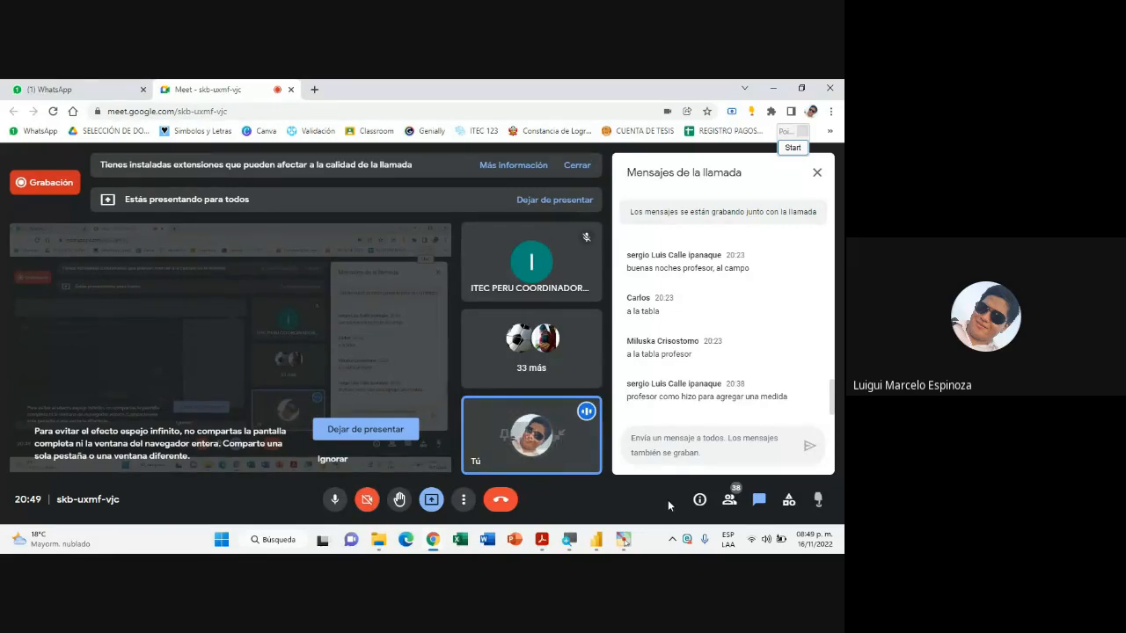
click(595, 541)
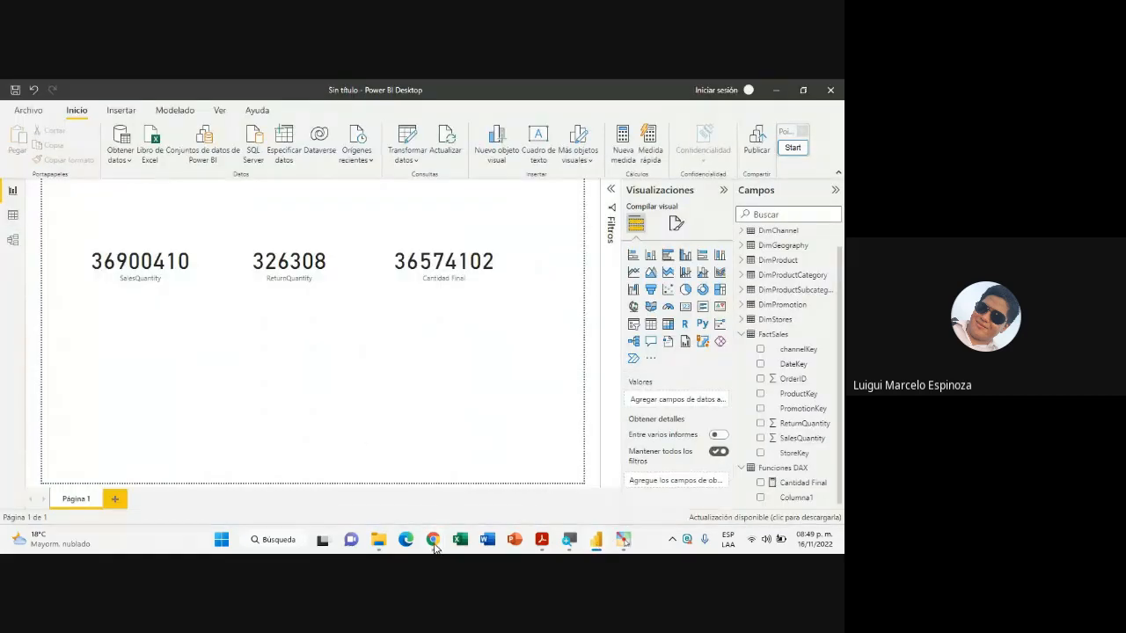
Switch to the Google Meet call and read the newest question in the chat
mouse_move(432, 539)
click(416, 456)
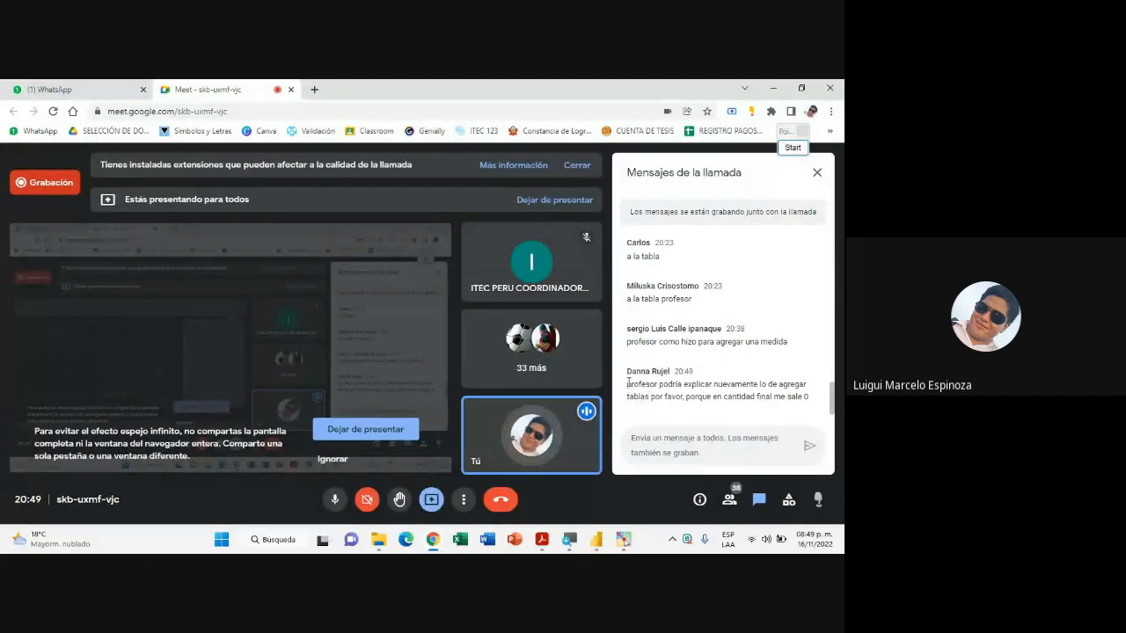
drag(628, 384, 811, 415)
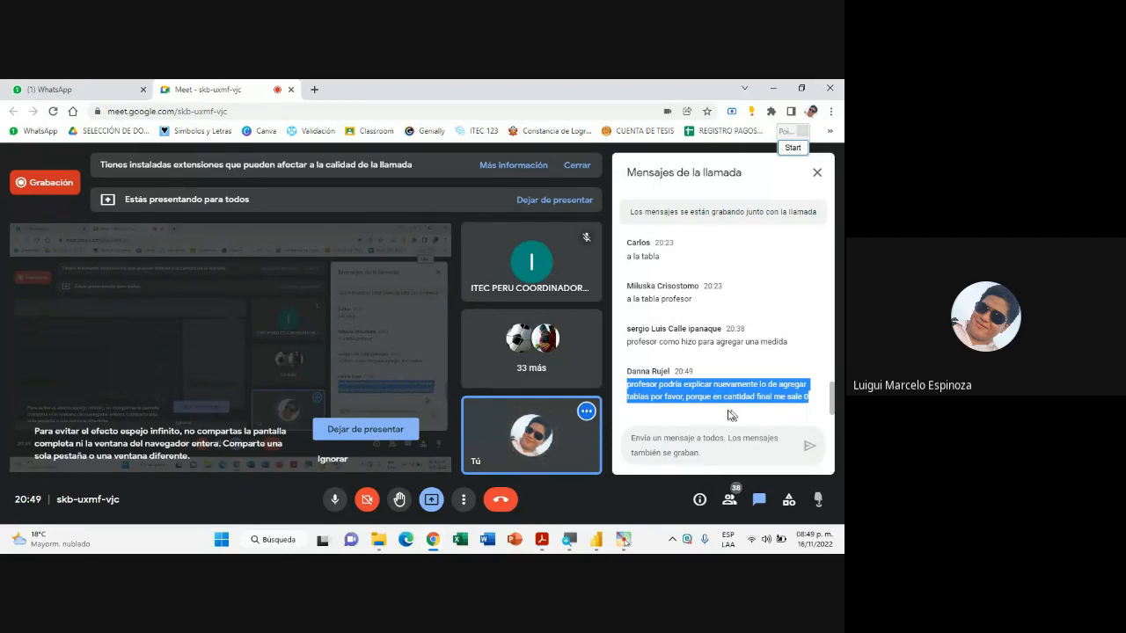
click(654, 394)
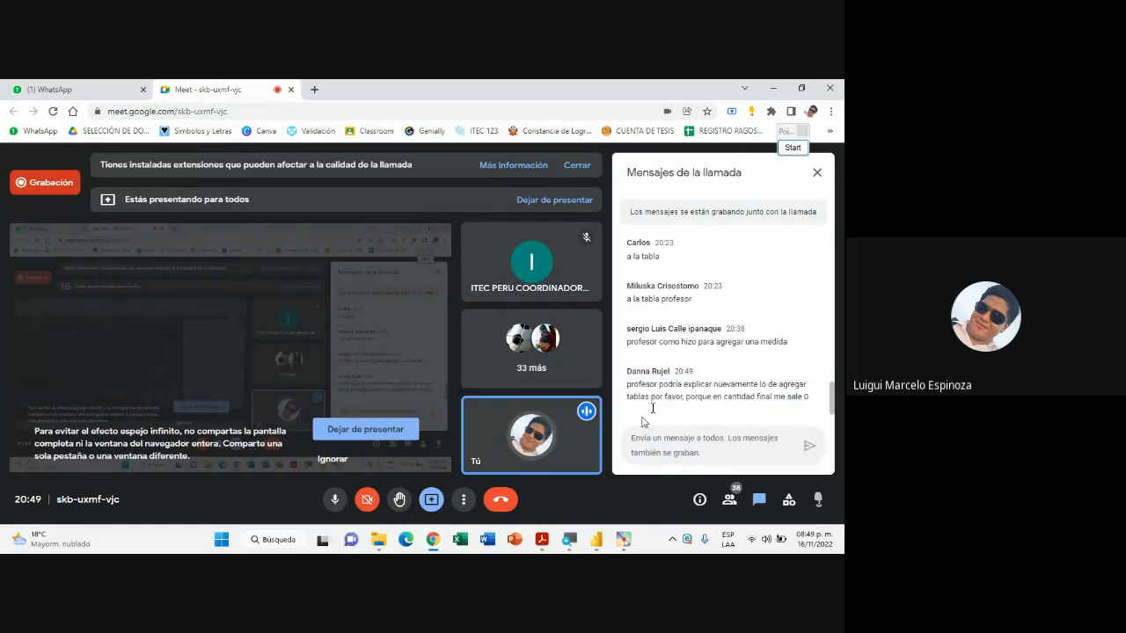
Switch to Power BI Desktop, open the Cantidad Final measure's formula, and examine its FactSales table and [SalesQuantity] column references
click(597, 542)
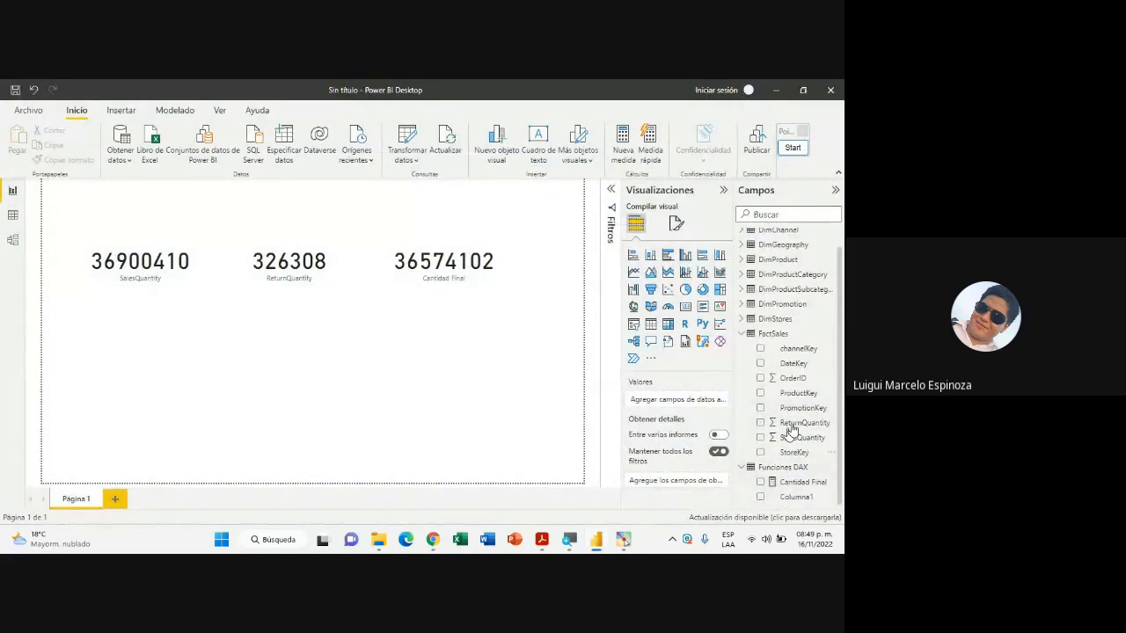
click(781, 484)
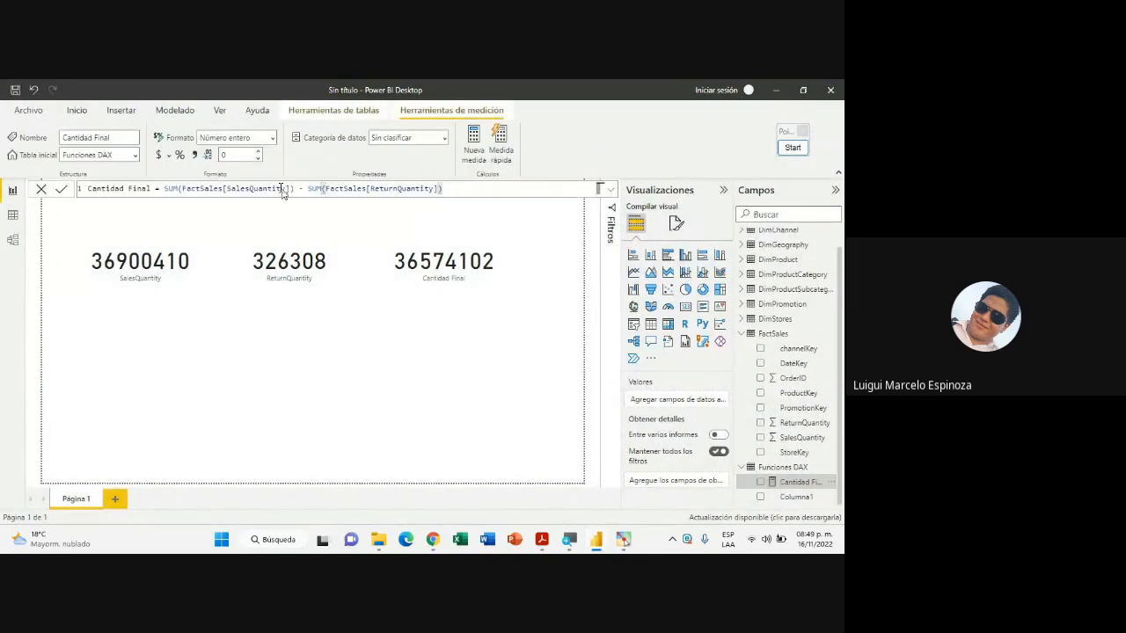
click(190, 188)
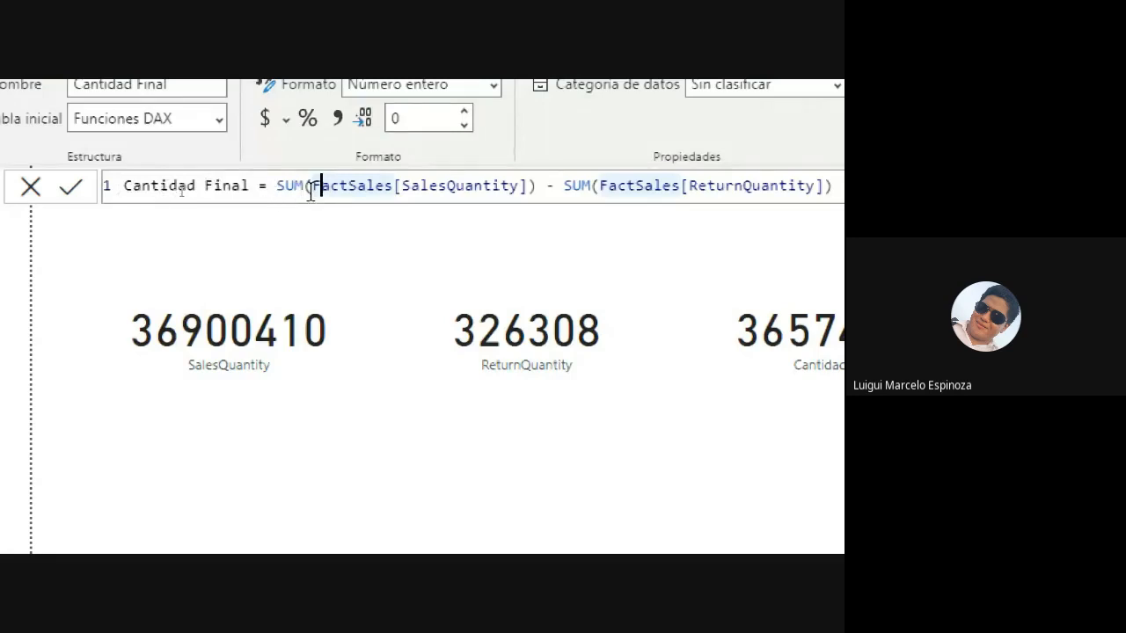
drag(312, 188, 395, 195)
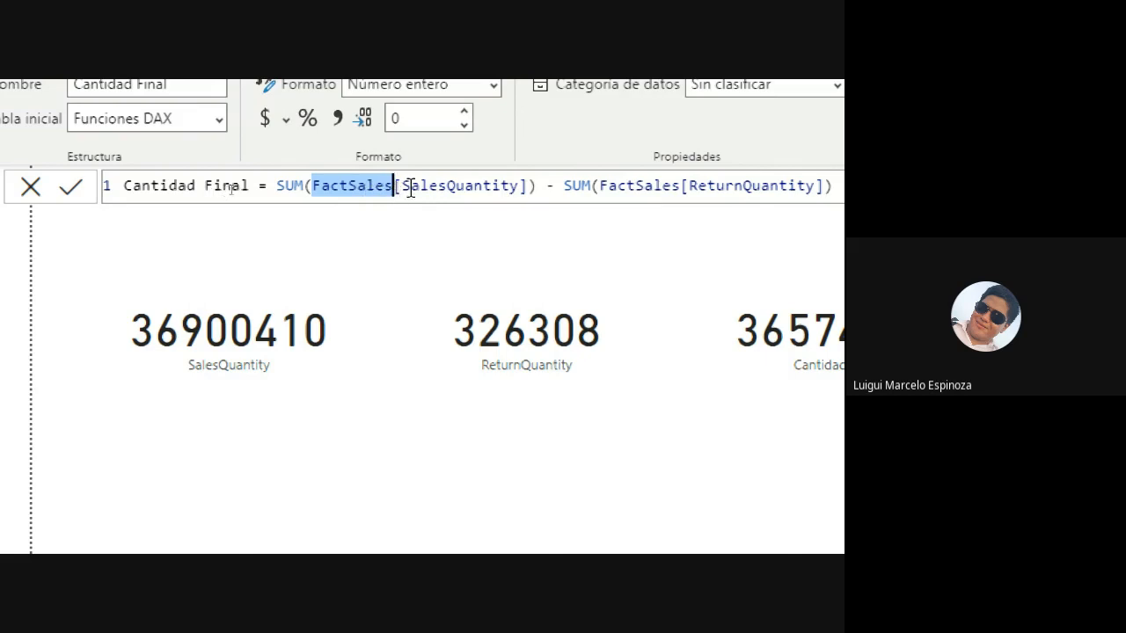
click(417, 186)
drag(394, 186, 527, 197)
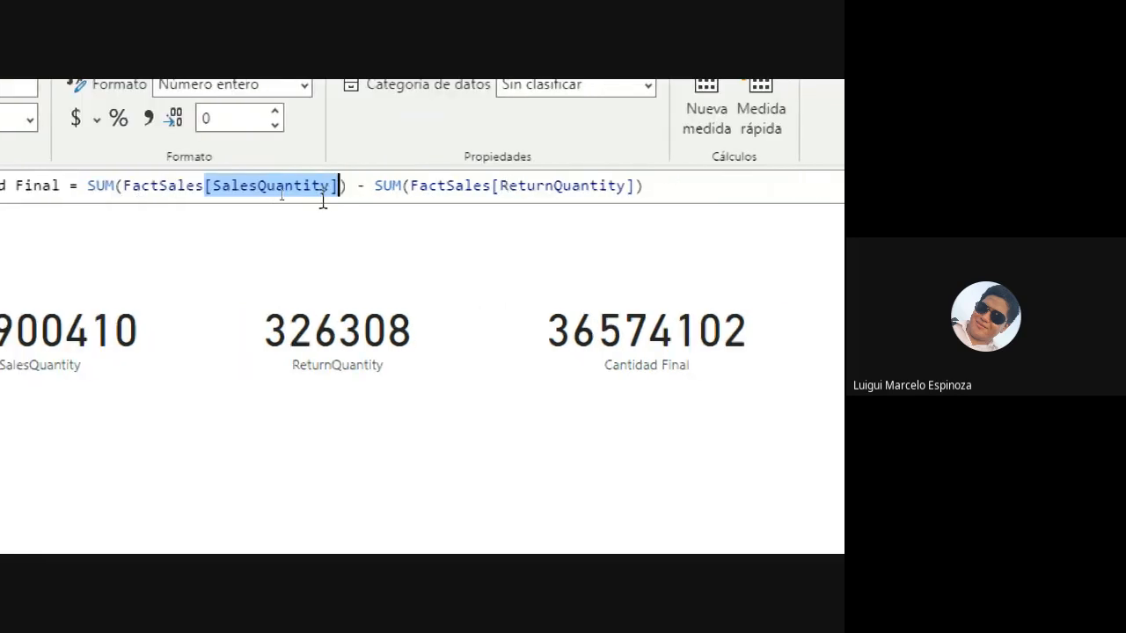
Copy the entire Cantidad Final formula, switch to Google Meet, and send the formula as a message in the call chat
click(440, 186)
drag(698, 189, 173, 176)
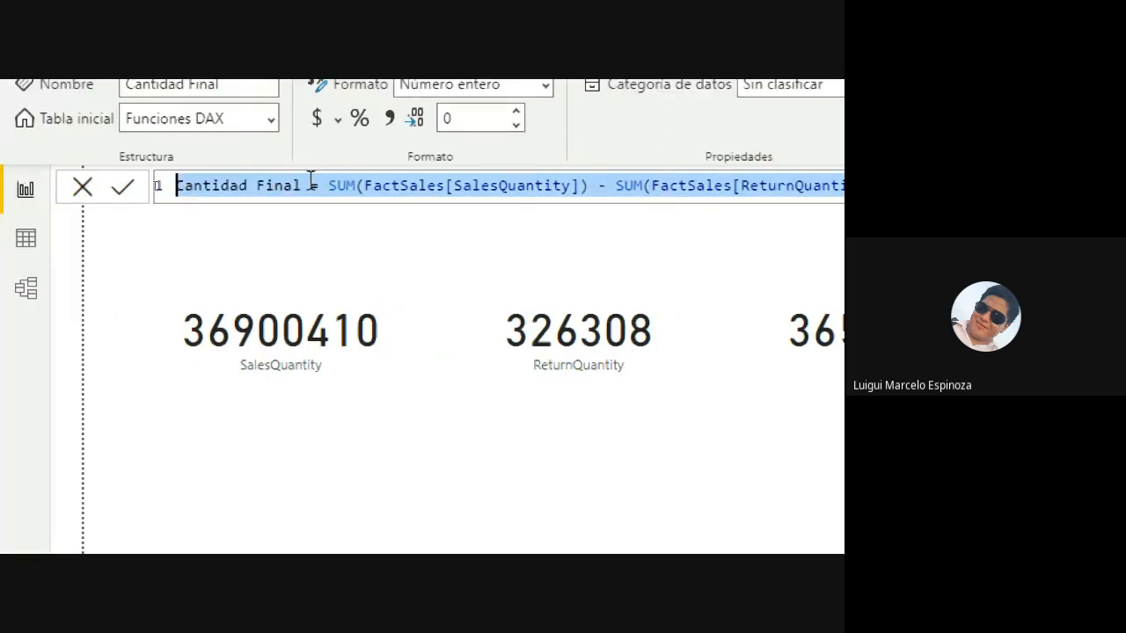
click(434, 542)
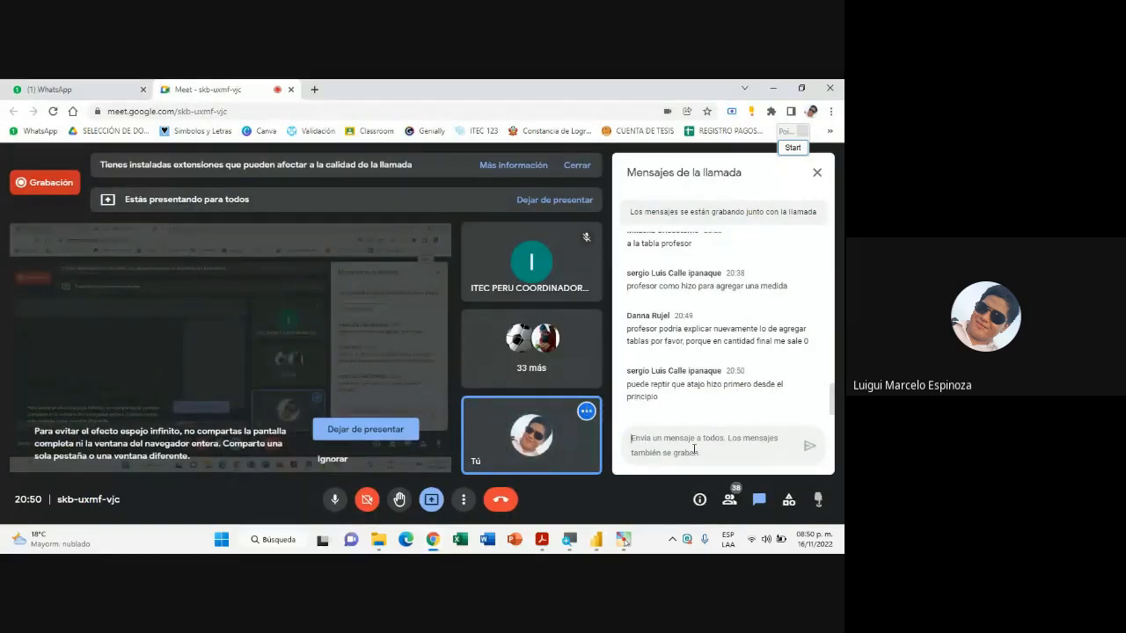
text(Cantidad Final = SUM(FactSales[SalesQuantity]) - SUM(FactSales[ReturnQuantity]))
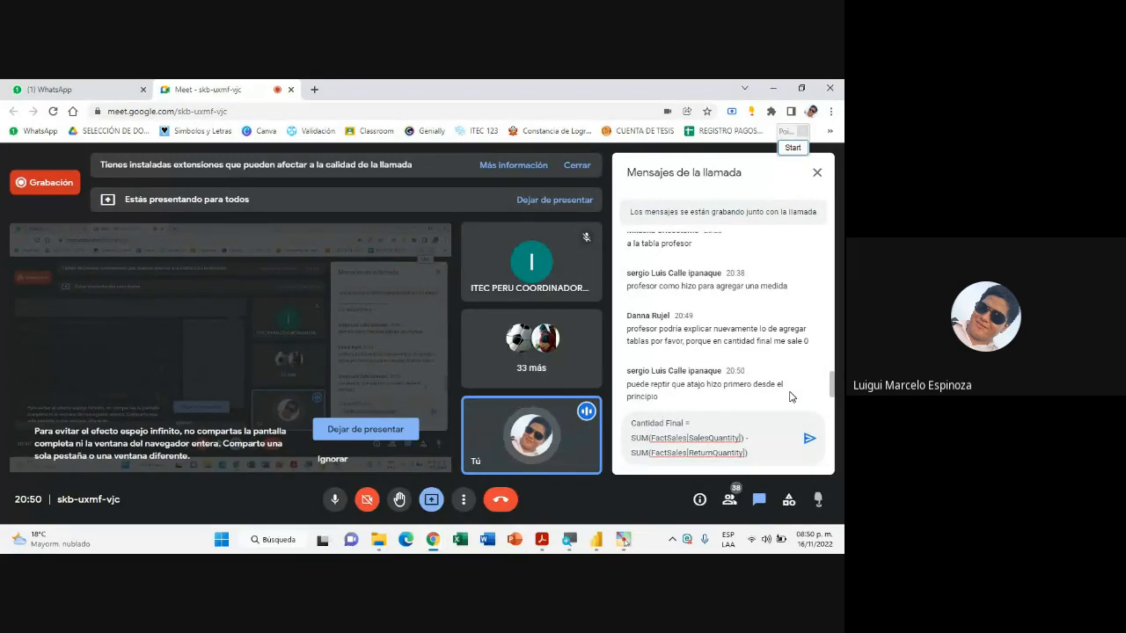
click(810, 439)
Switch to Adobe Acrobat Reader and review the shortcuts listed on the "Buenas prácticas con DAX" page
click(598, 537)
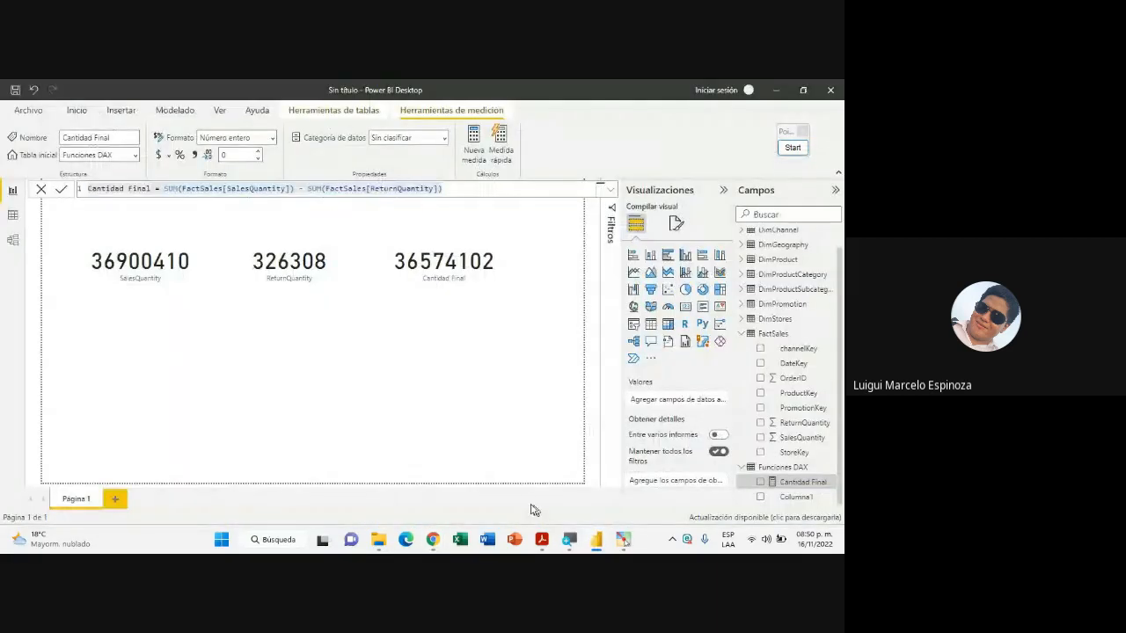
click(542, 540)
click(158, 280)
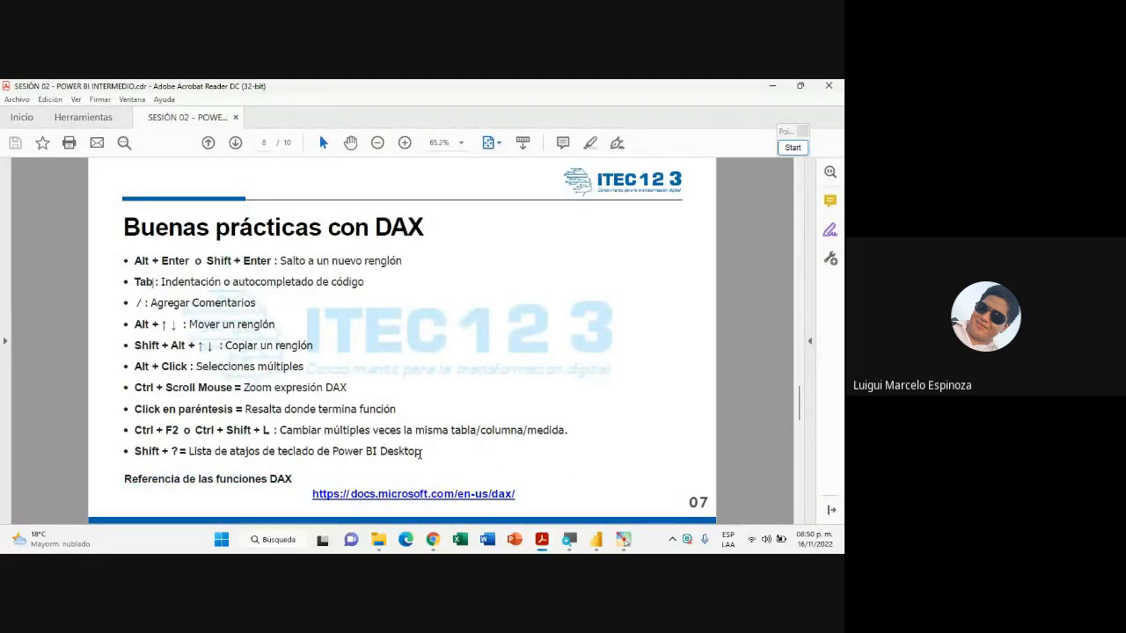
drag(421, 453, 69, 316)
drag(102, 283, 120, 262)
click(334, 298)
mouse_move(423, 451)
mouse_down()
mouse_move(403, 451)
mouse_move(141, 303)
mouse_move(115, 261)
mouse_move(370, 261)
mouse_move(398, 411)
mouse_move(437, 453)
mouse_up()
click(223, 271)
click(400, 340)
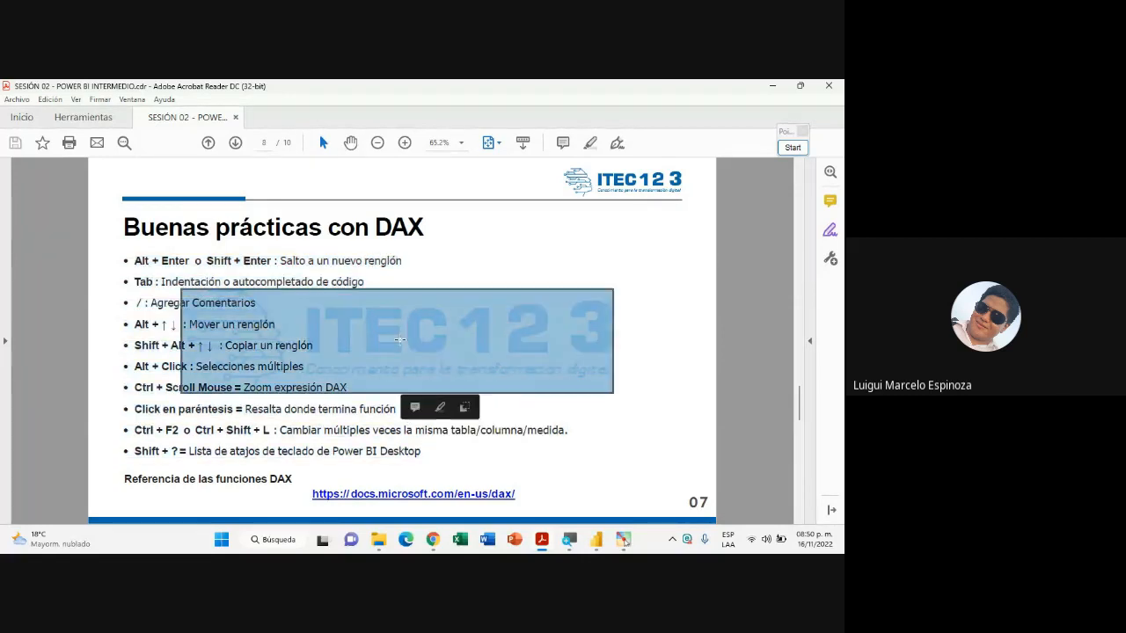
click(261, 297)
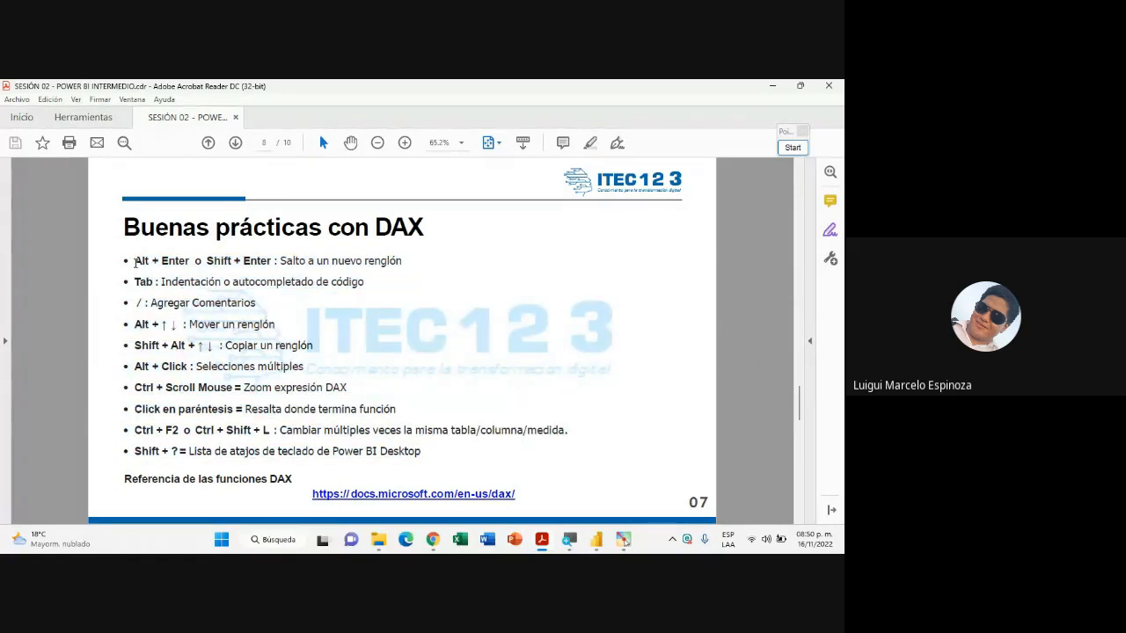
Check the Google Meet chat for new questions, return to Power BI Desktop, and inspect the SalesQuantity card
mouse_move(445, 545)
click(378, 475)
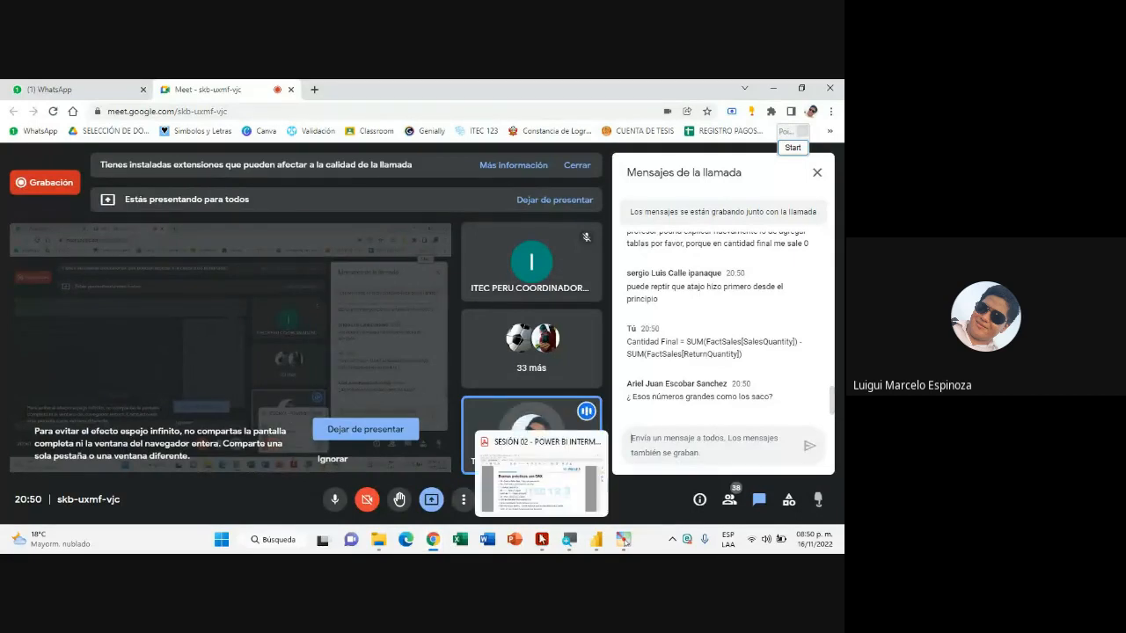
click(598, 544)
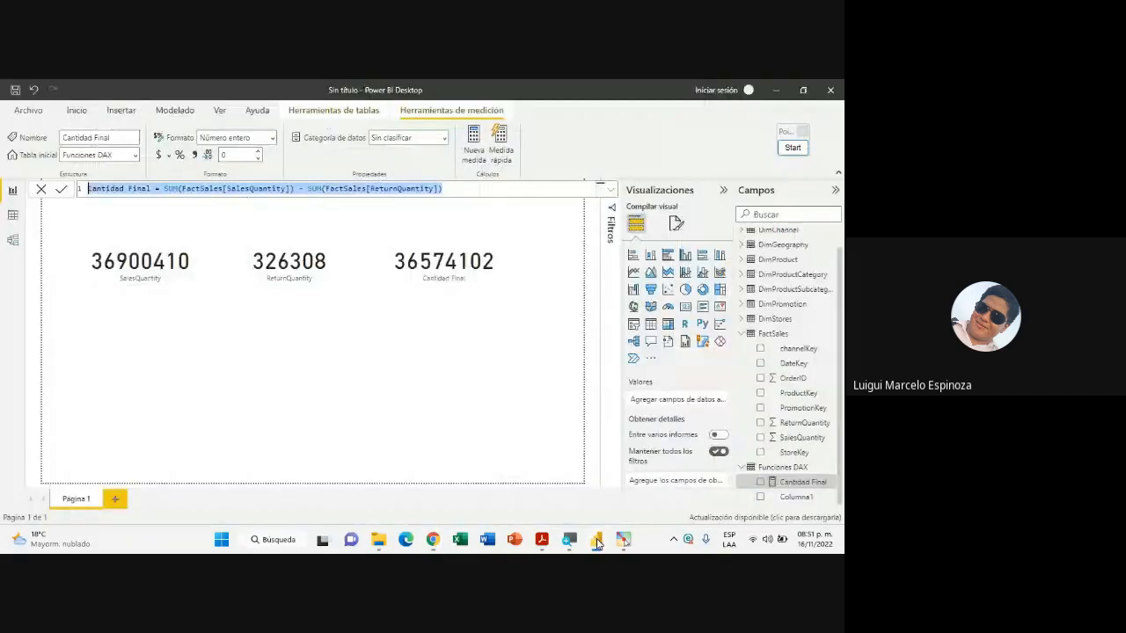
click(170, 263)
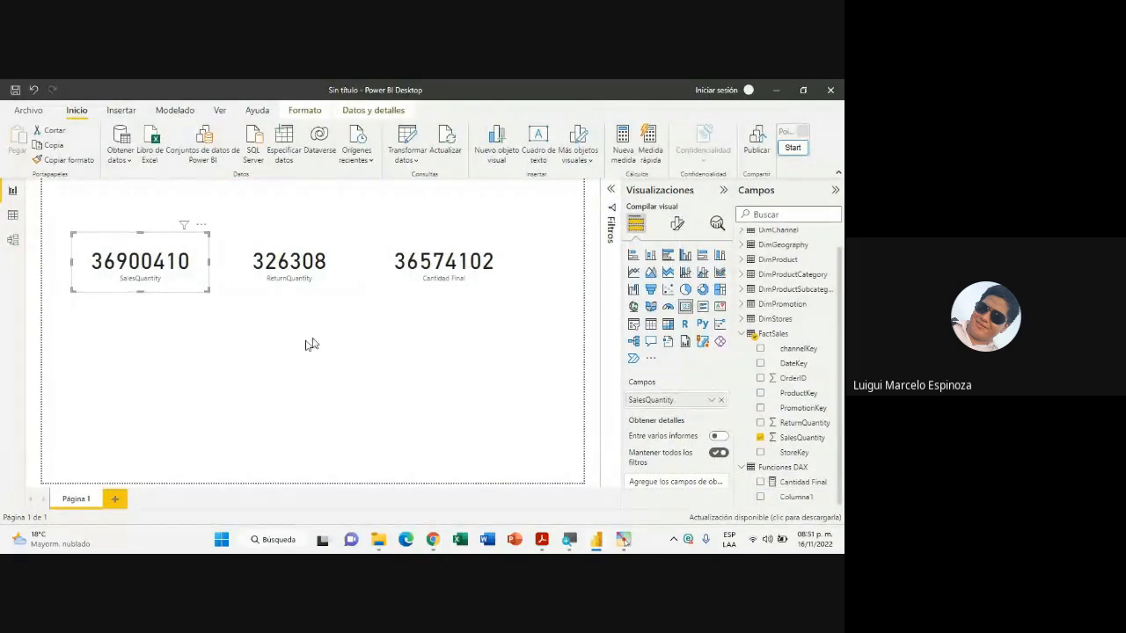
click(282, 352)
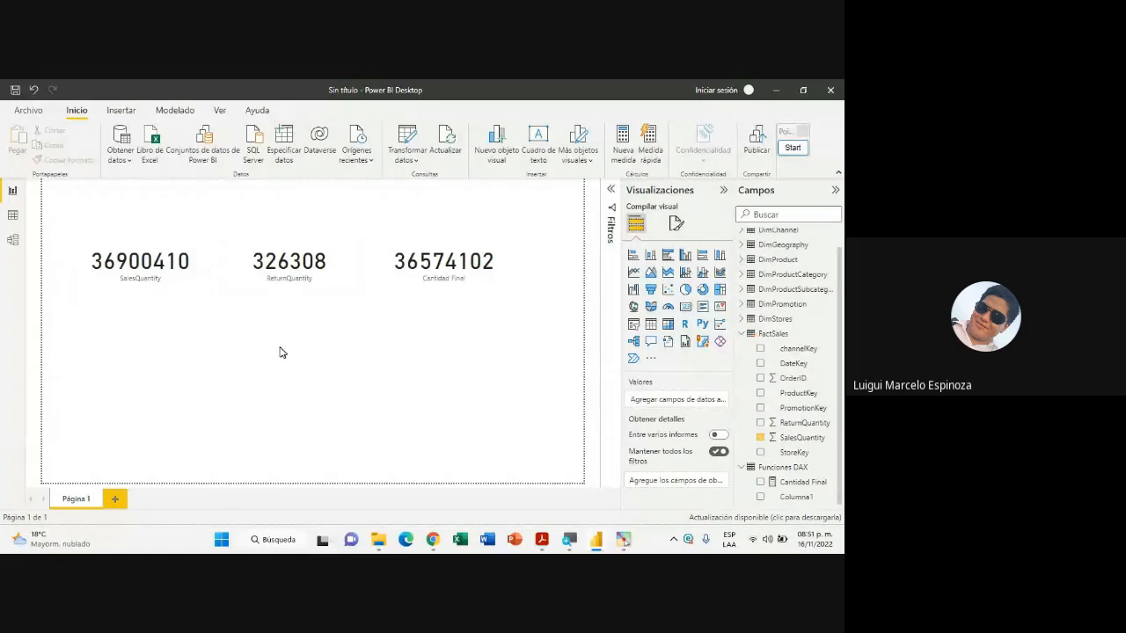
Add another card showing SalesQuantity, reduce its height, and place it below the original SalesQuantity card
click(686, 308)
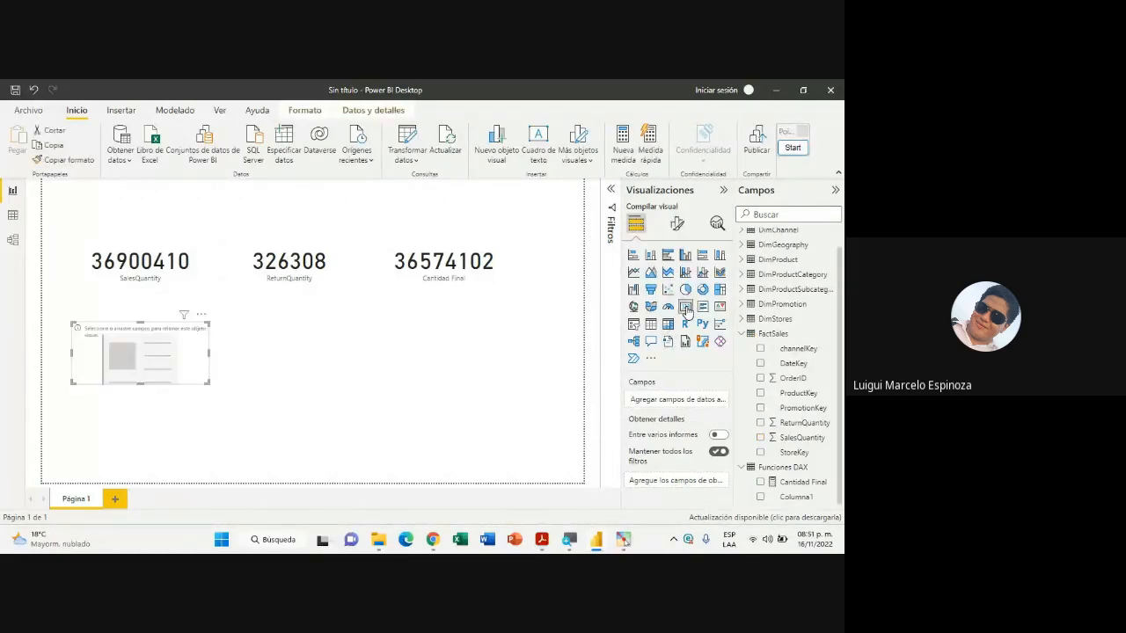
drag(136, 360, 366, 395)
drag(390, 357, 259, 360)
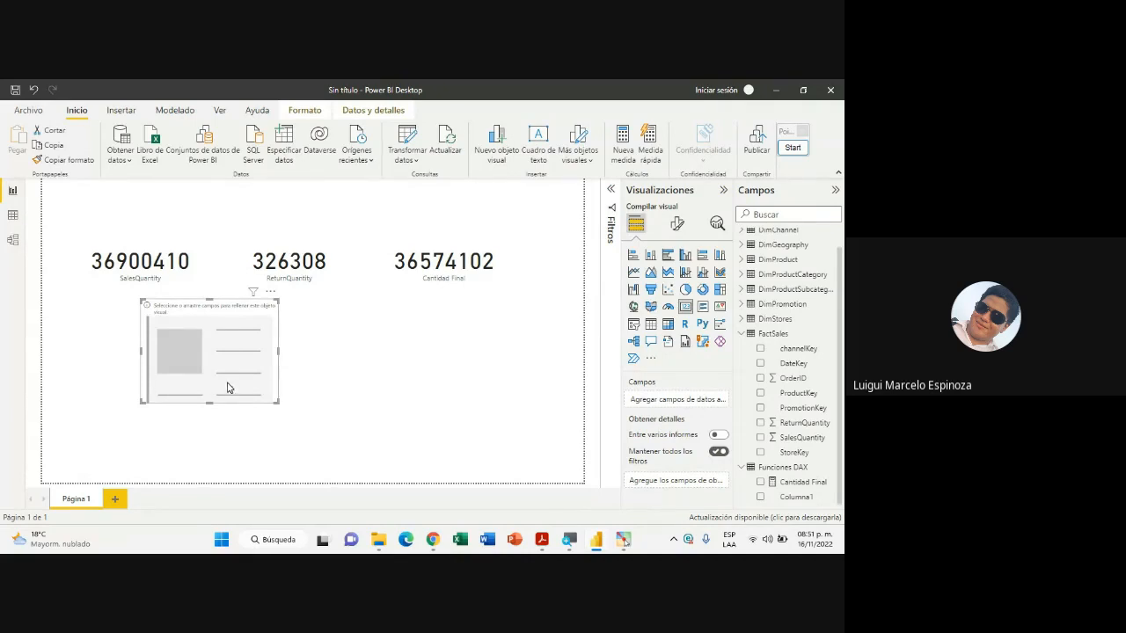
drag(781, 454, 237, 370)
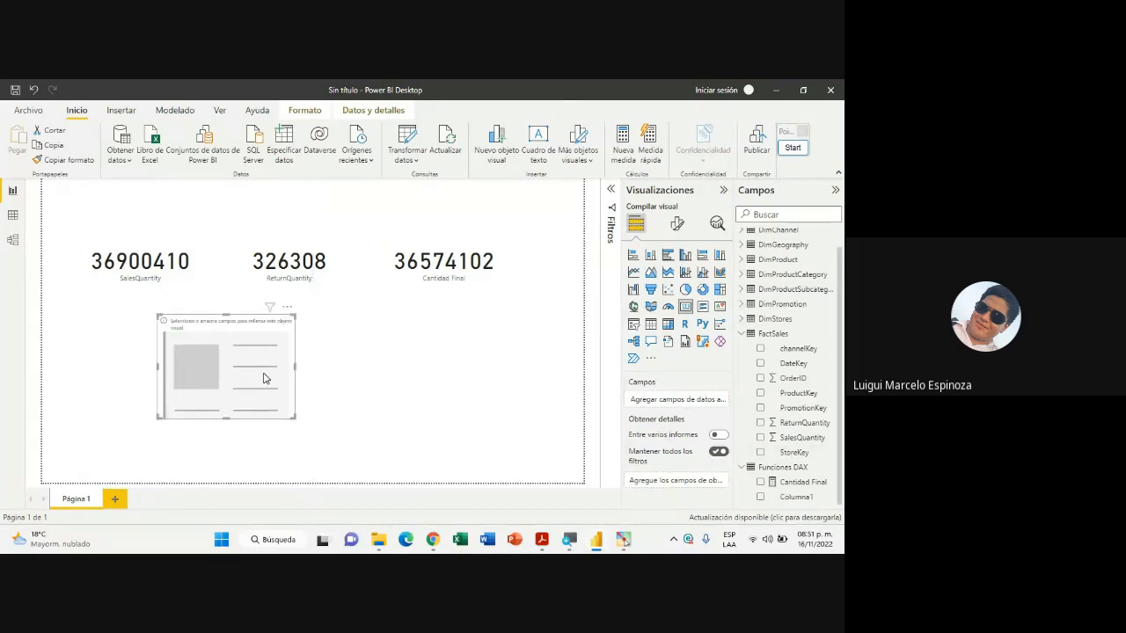
click(761, 438)
drag(226, 418, 226, 383)
drag(242, 351, 167, 346)
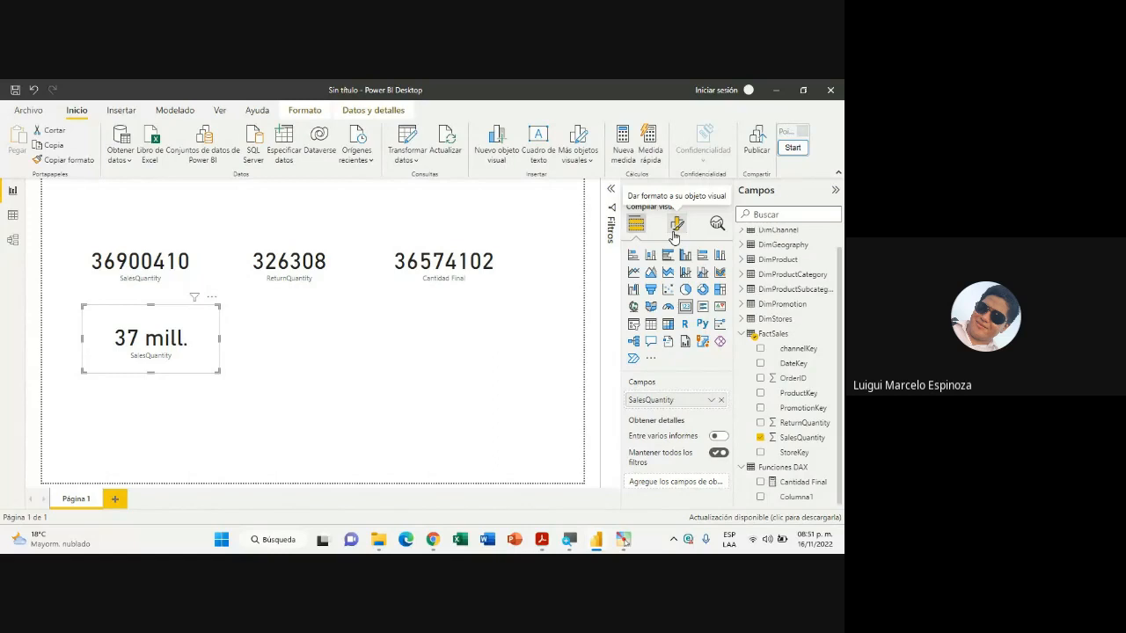
Change the new card's display units so its value shows as a full, unabbreviated number, and delete the card
click(677, 230)
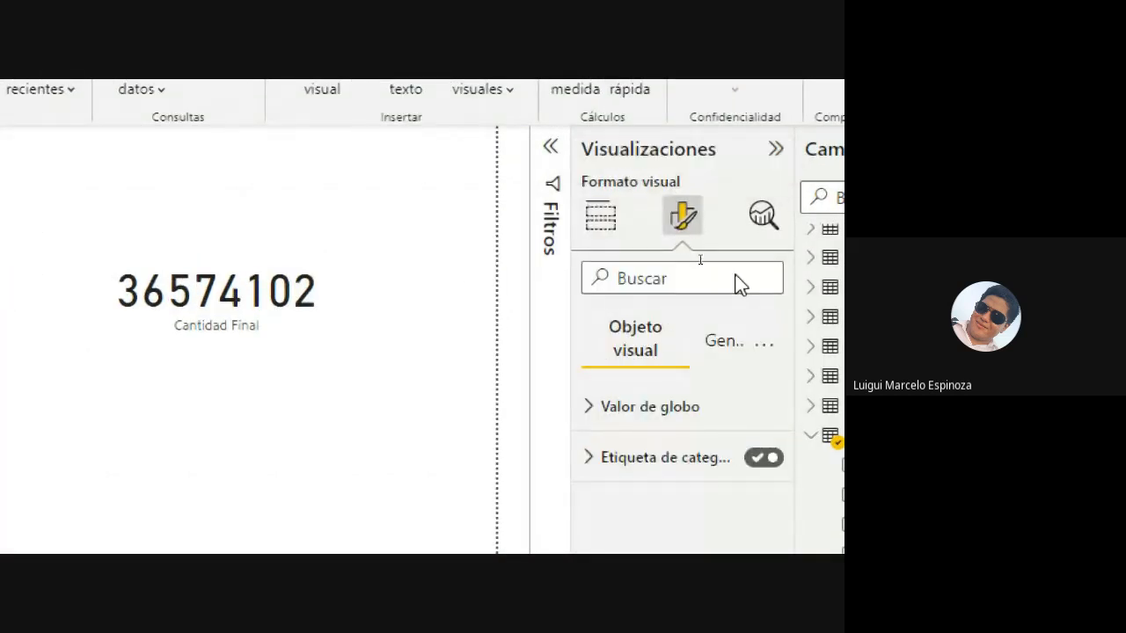
click(588, 410)
scroll(594, 440, down, 2)
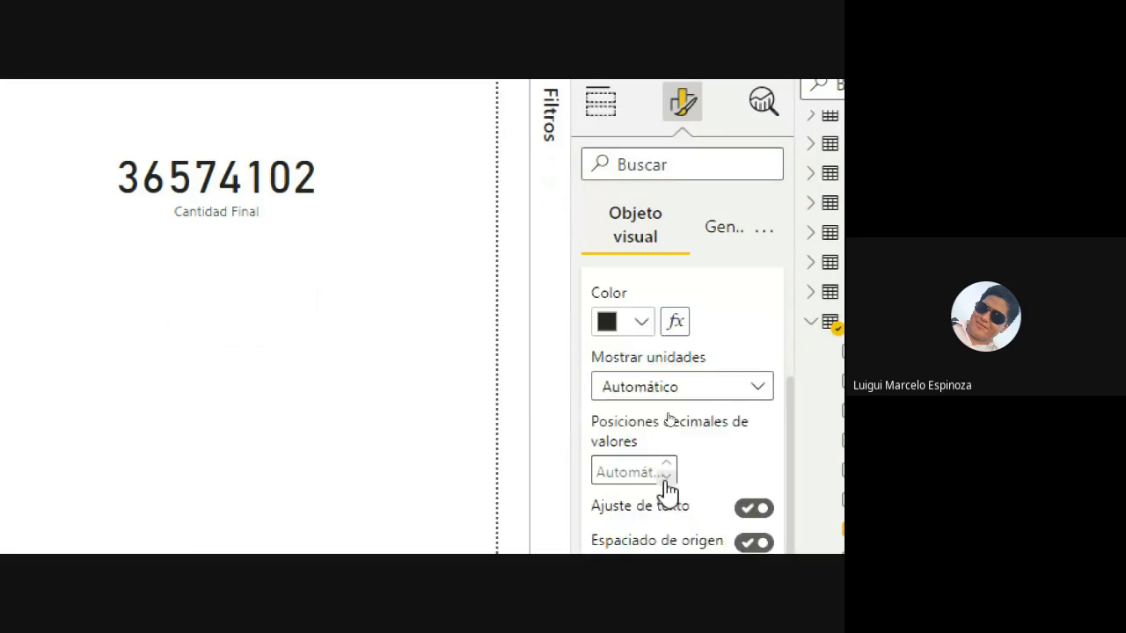
click(734, 403)
click(684, 449)
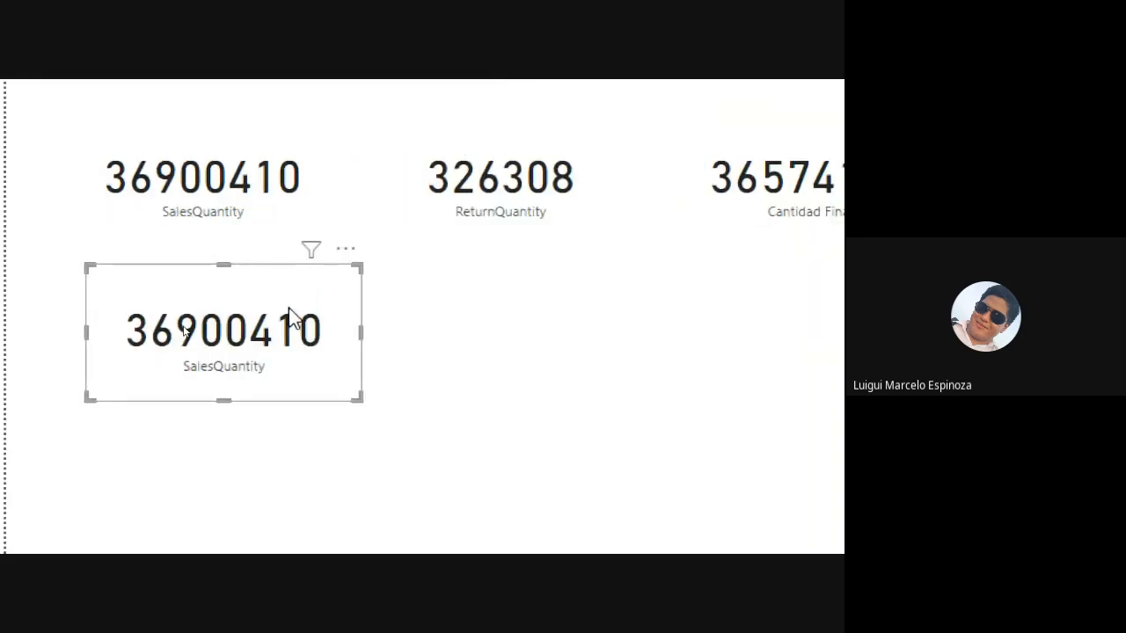
key(Delete)
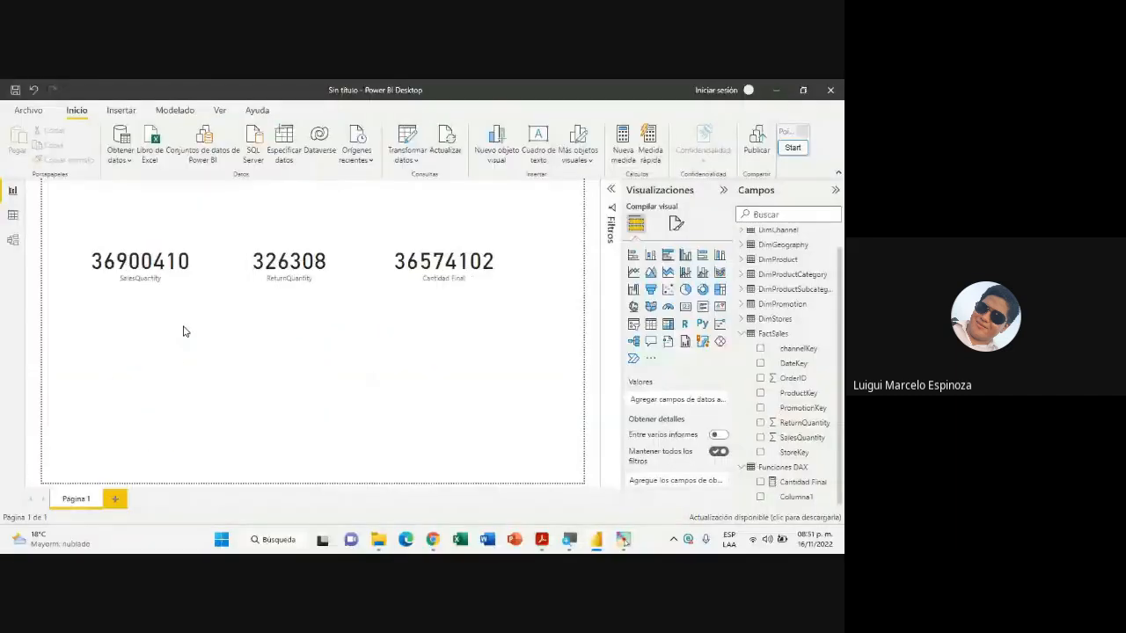
Check the Google Meet chat for replies, return to Power BI Desktop, and select the ReturnQuantity card
click(433, 540)
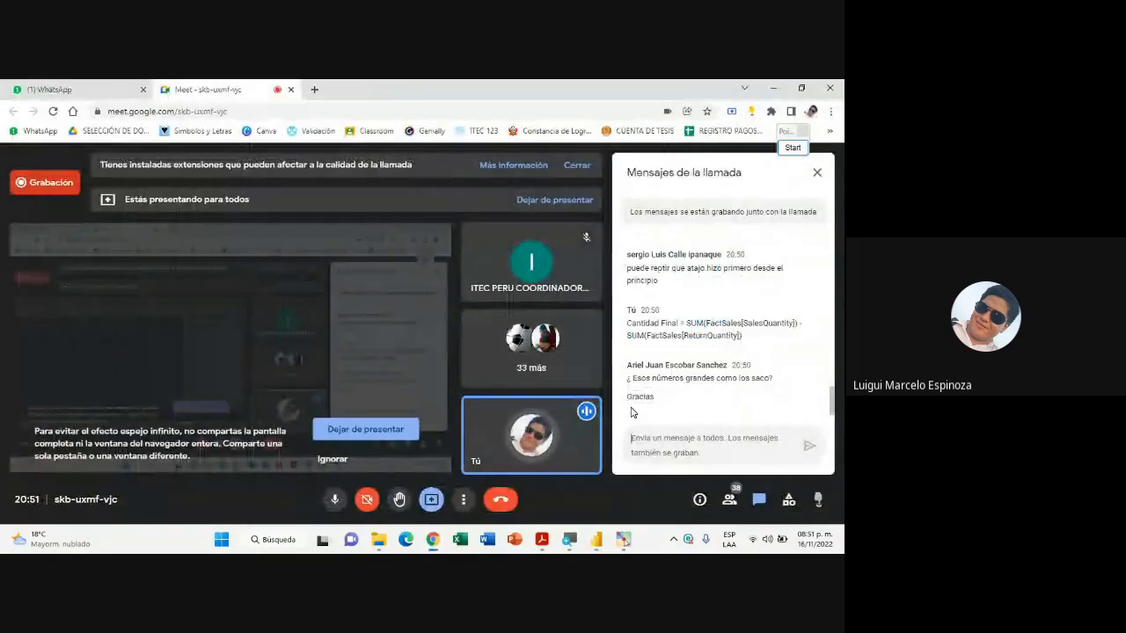
click(598, 543)
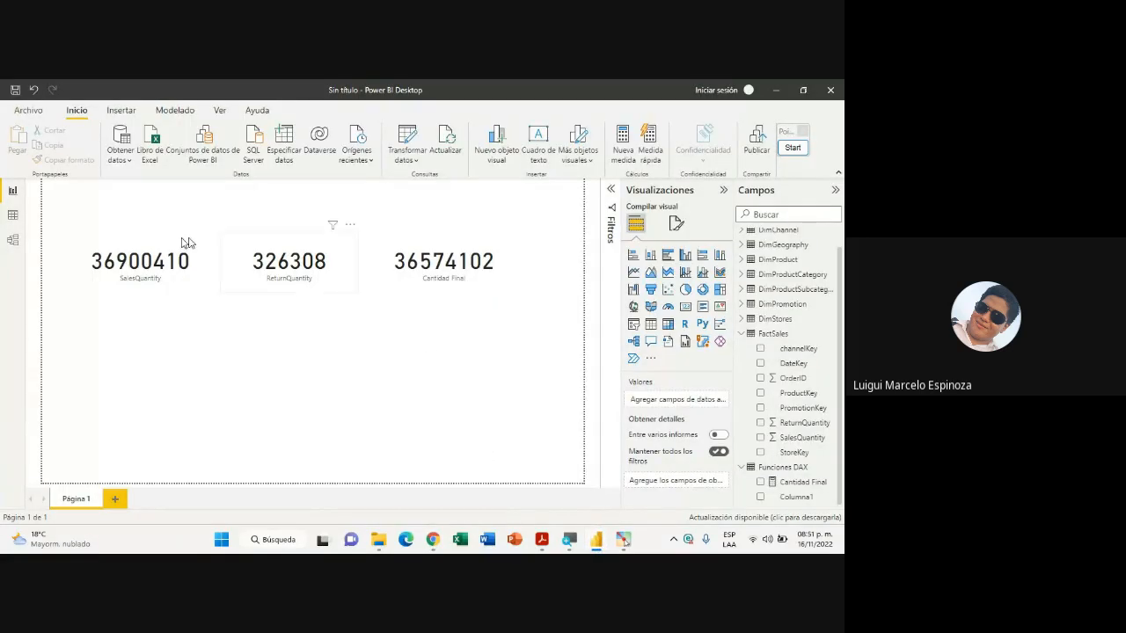
click(317, 274)
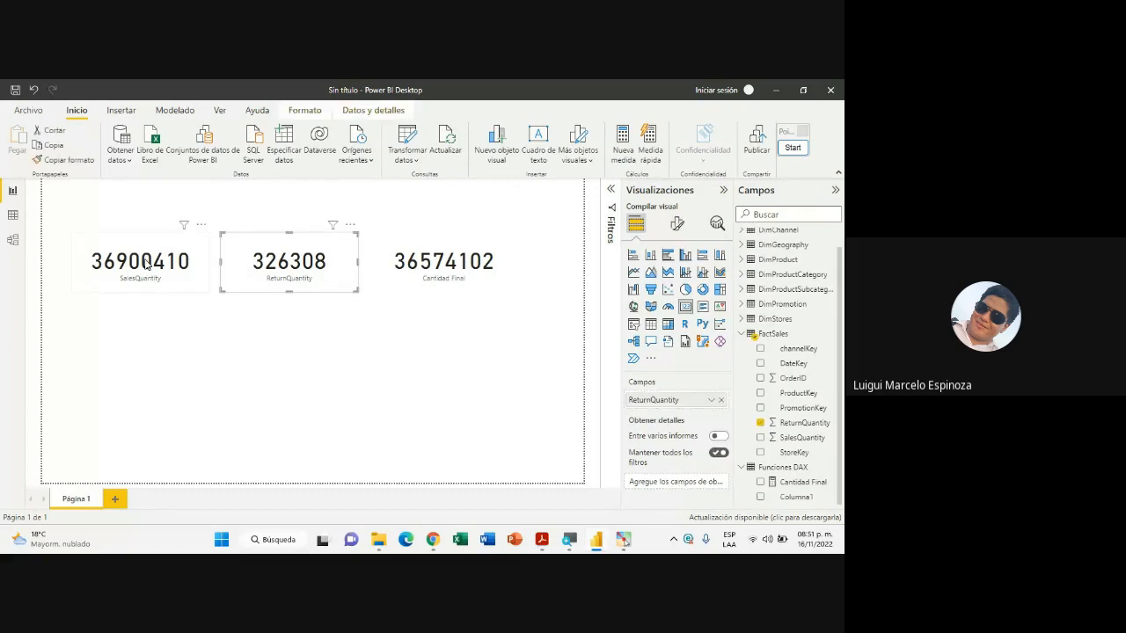
Narrow the SalesQuantity and ReturnQuantity cards and place the ReturnQuantity card closer beside SalesQuantity
click(180, 264)
drag(199, 264, 190, 263)
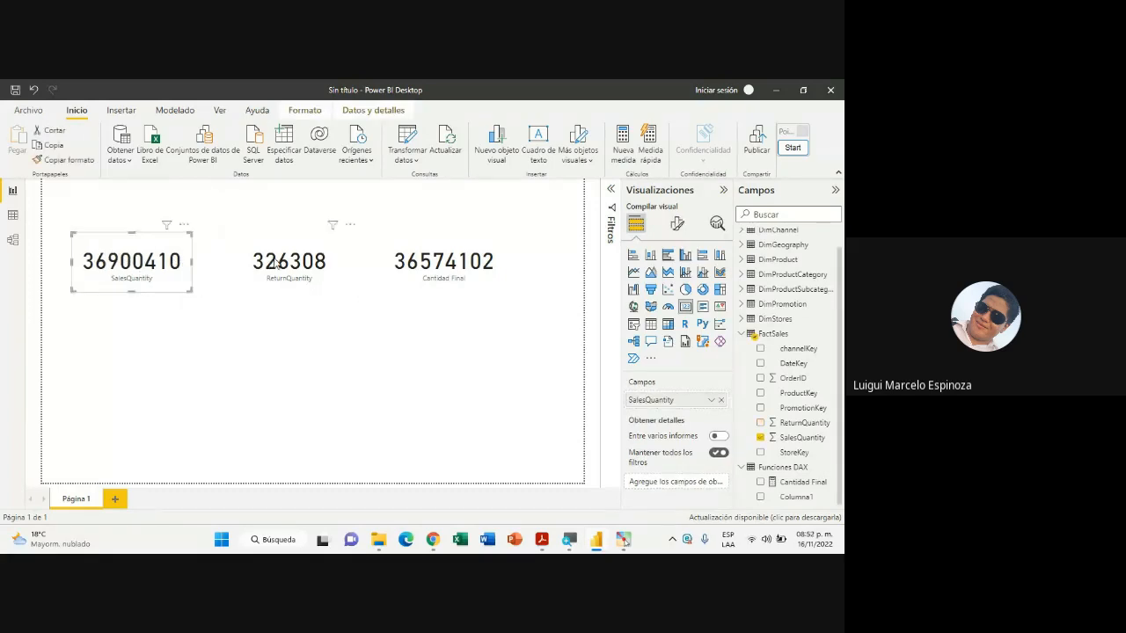
drag(285, 261, 267, 262)
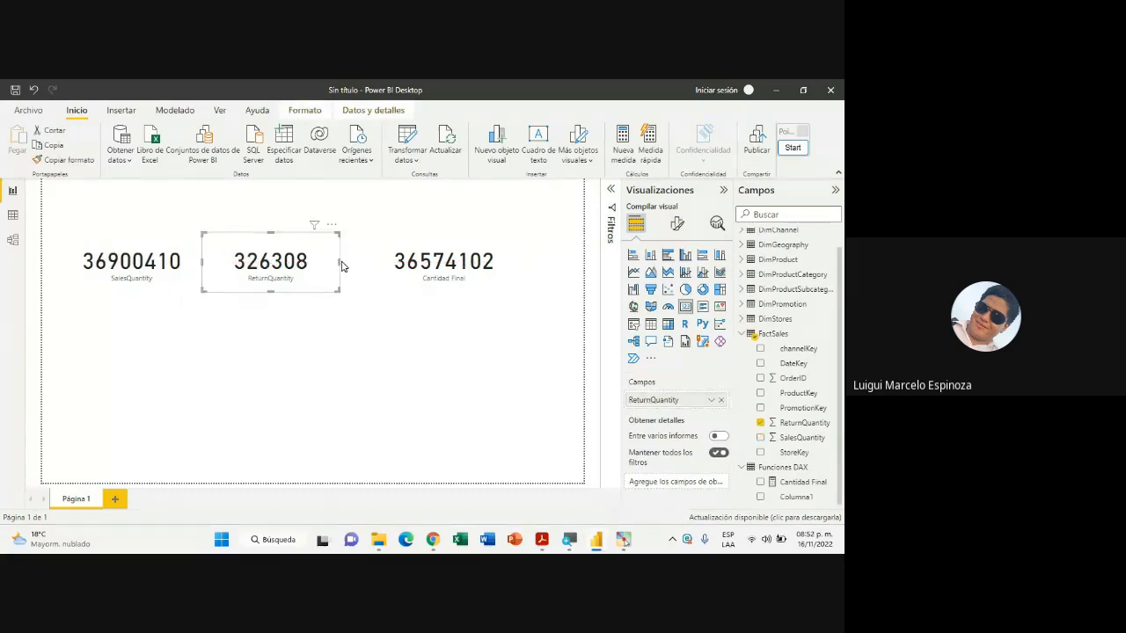
click(341, 266)
click(343, 268)
drag(339, 262, 315, 262)
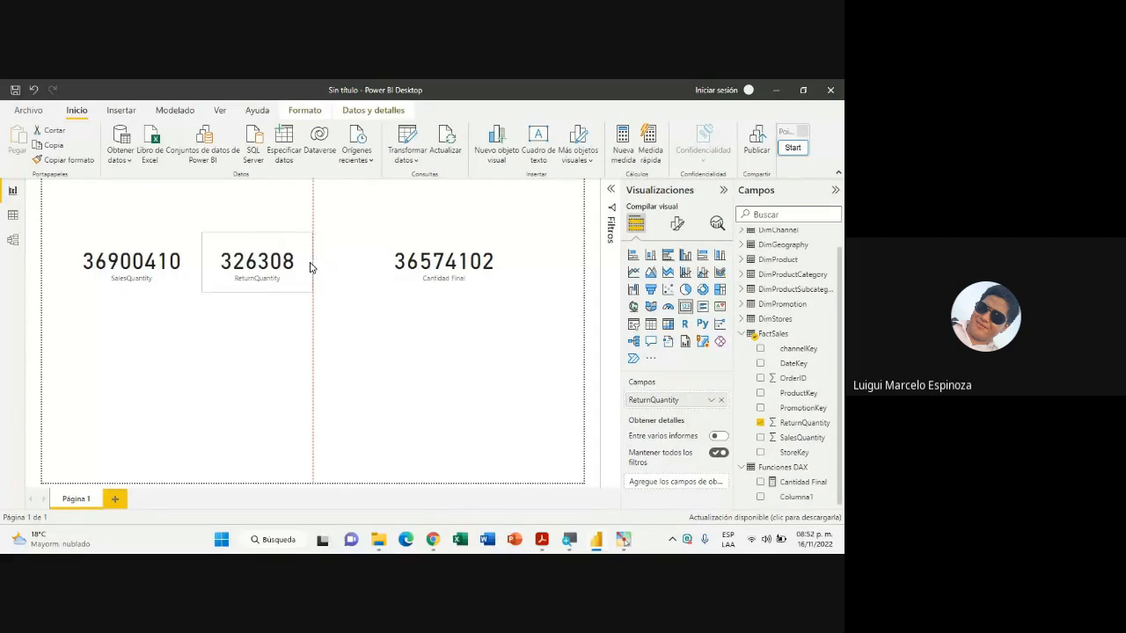
Move the Cantidad Final card next to the ReturnQuantity card and reduce its width to fit the number
drag(410, 266, 380, 268)
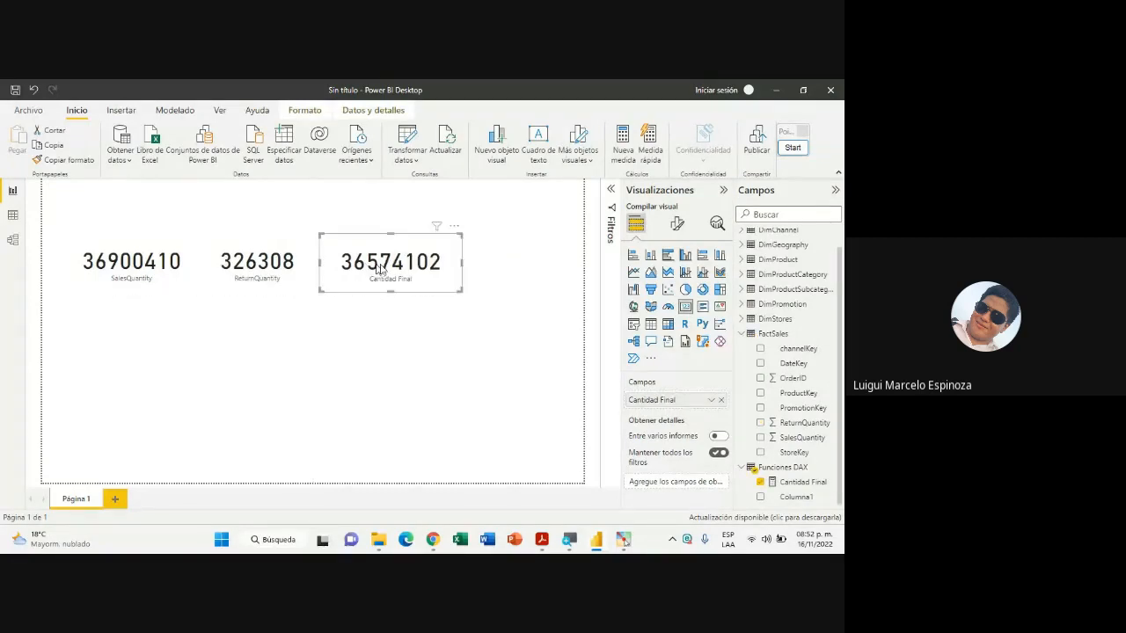
click(466, 269)
click(454, 266)
drag(463, 261, 433, 265)
click(422, 310)
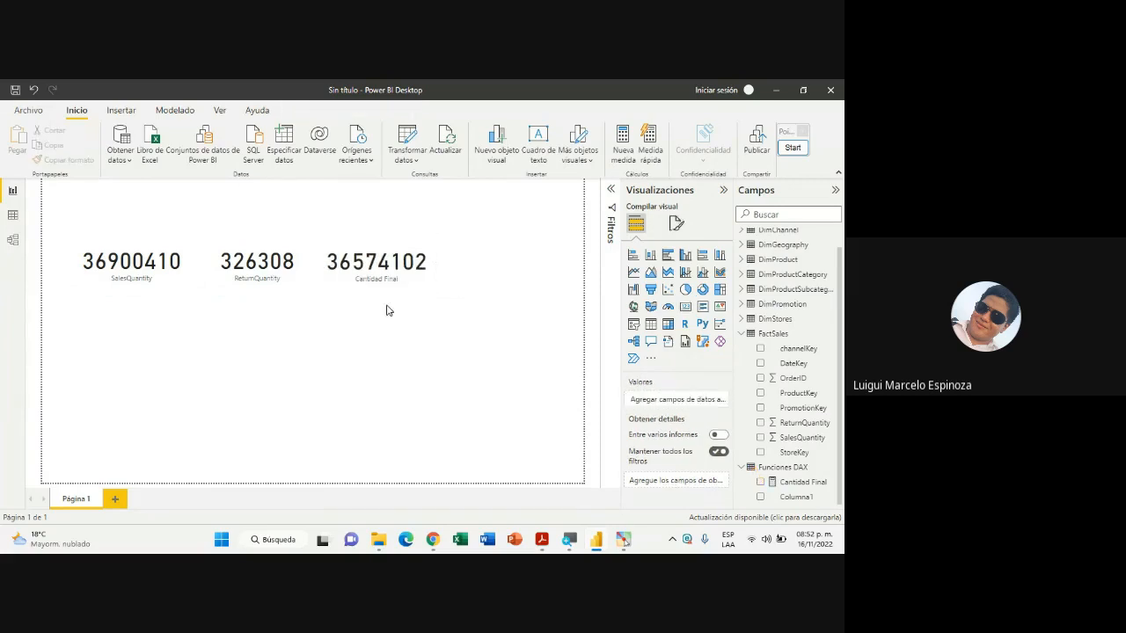
Collapse the FactSales and Funciones DAX tables, and check the Google Meet chat before returning to Power BI Desktop
click(741, 335)
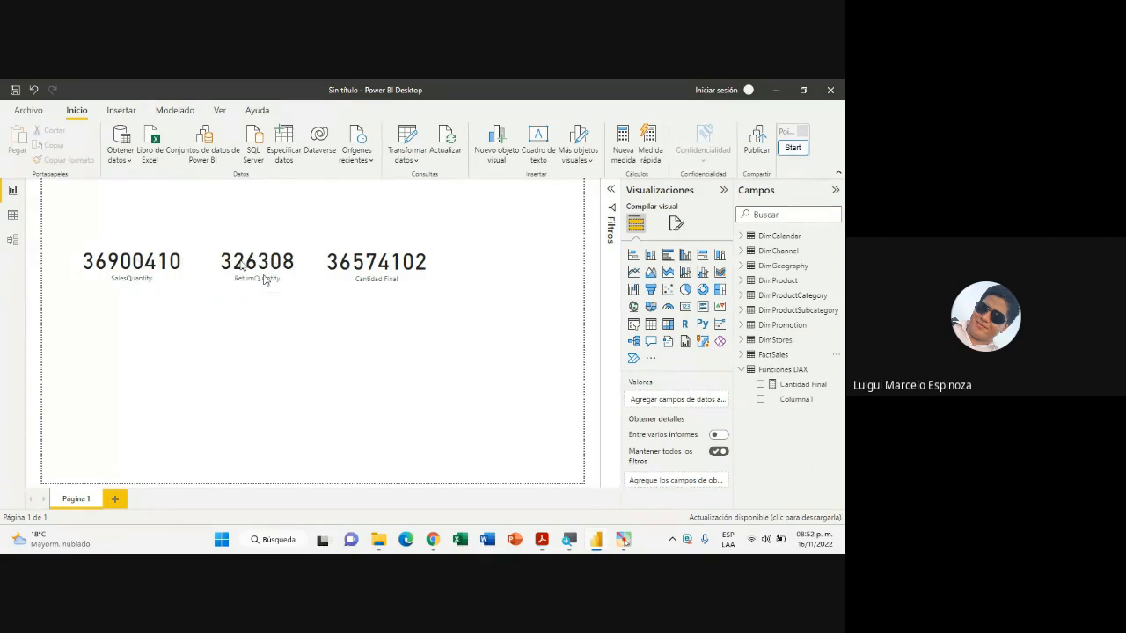
click(741, 371)
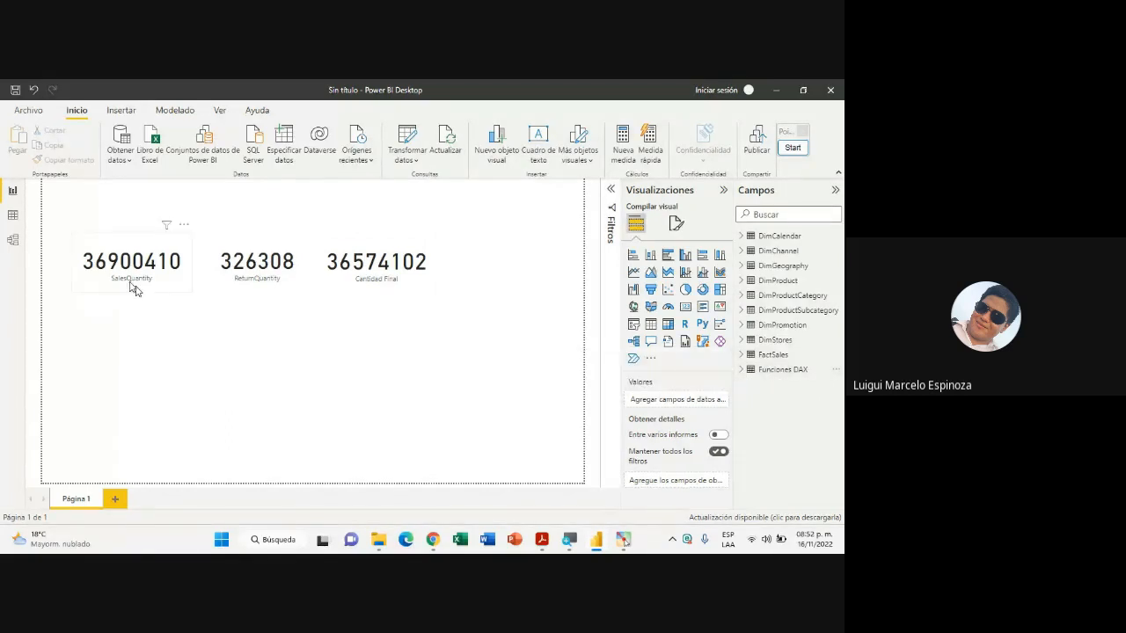
mouse_move(433, 545)
click(382, 478)
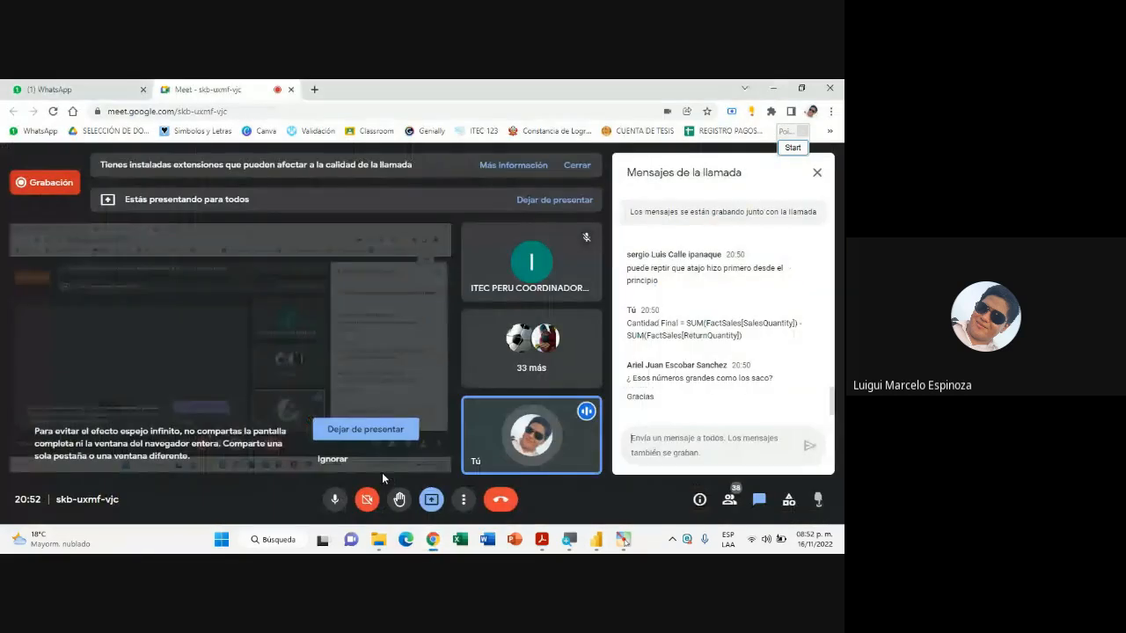
click(569, 534)
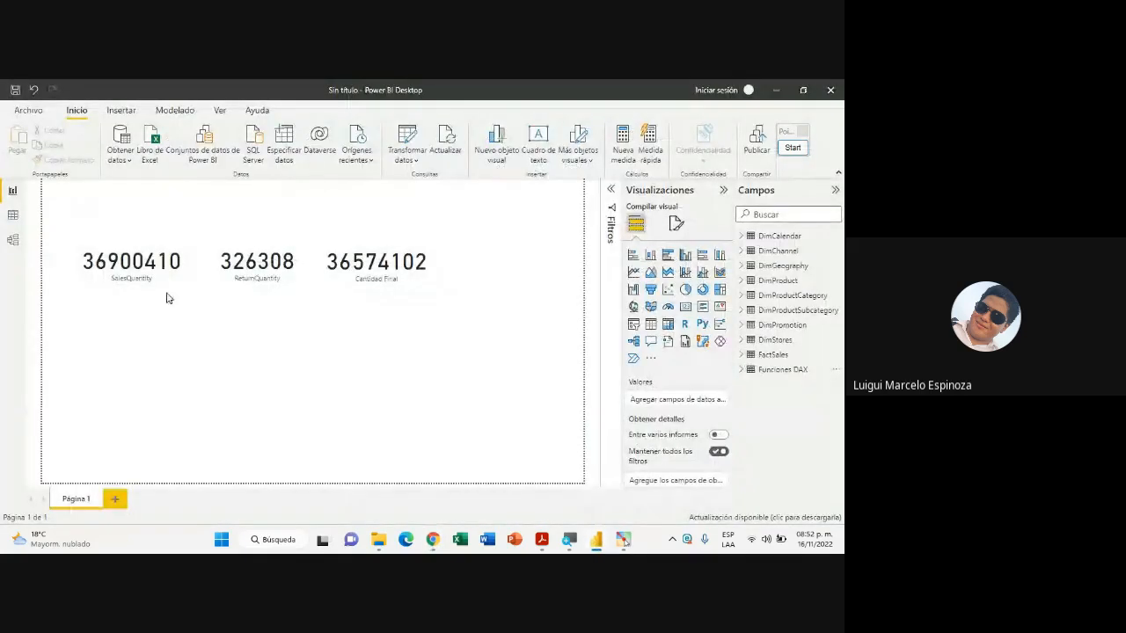
Select the SalesQuantity card, look through the DimChannel and DimProductCategory fields, and examine the DimProductCategory table's data
drag(166, 298, 153, 267)
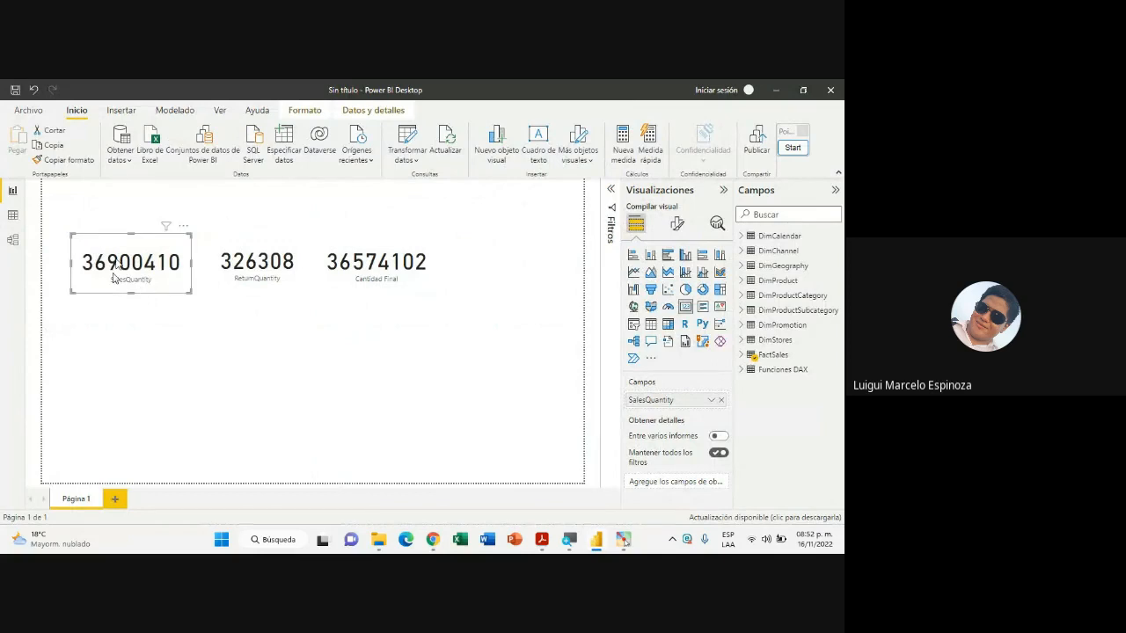
click(741, 252)
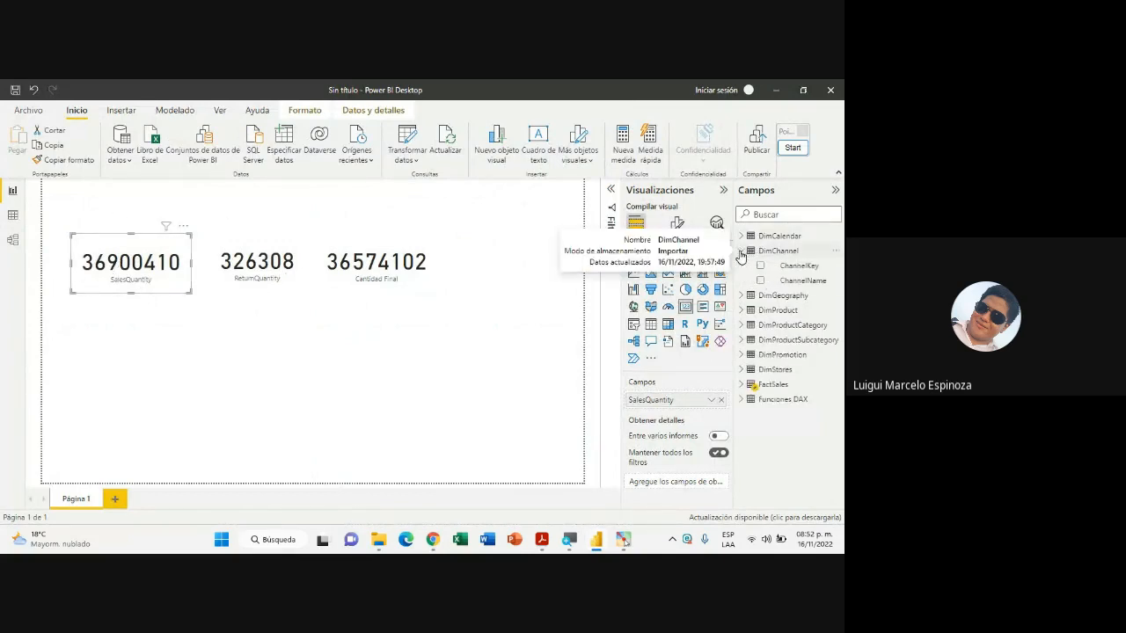
click(741, 253)
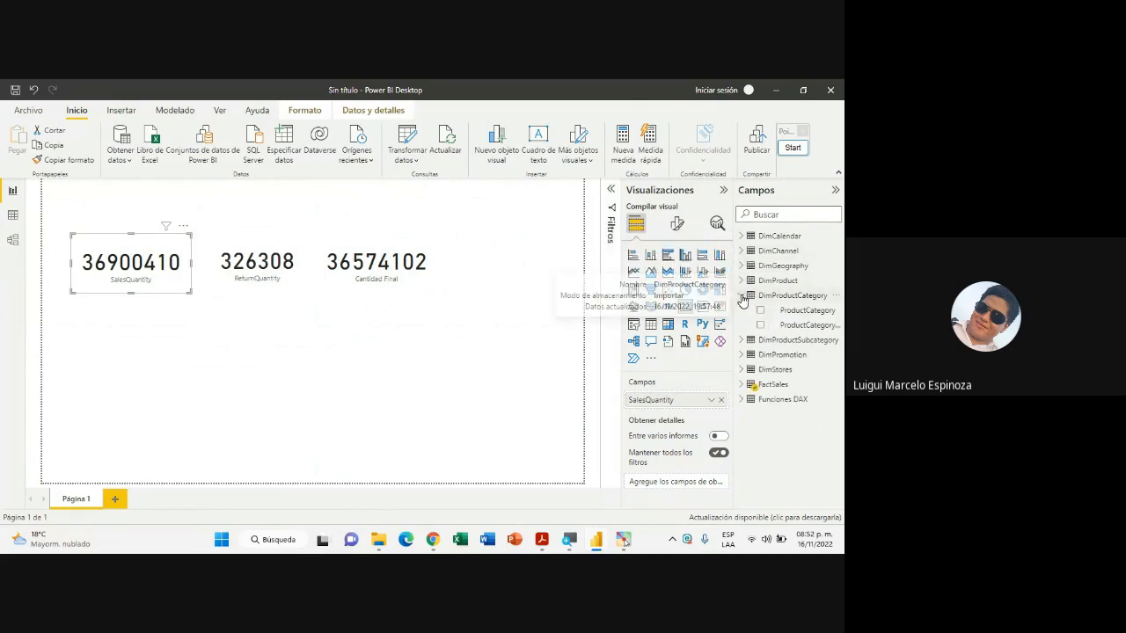
click(14, 219)
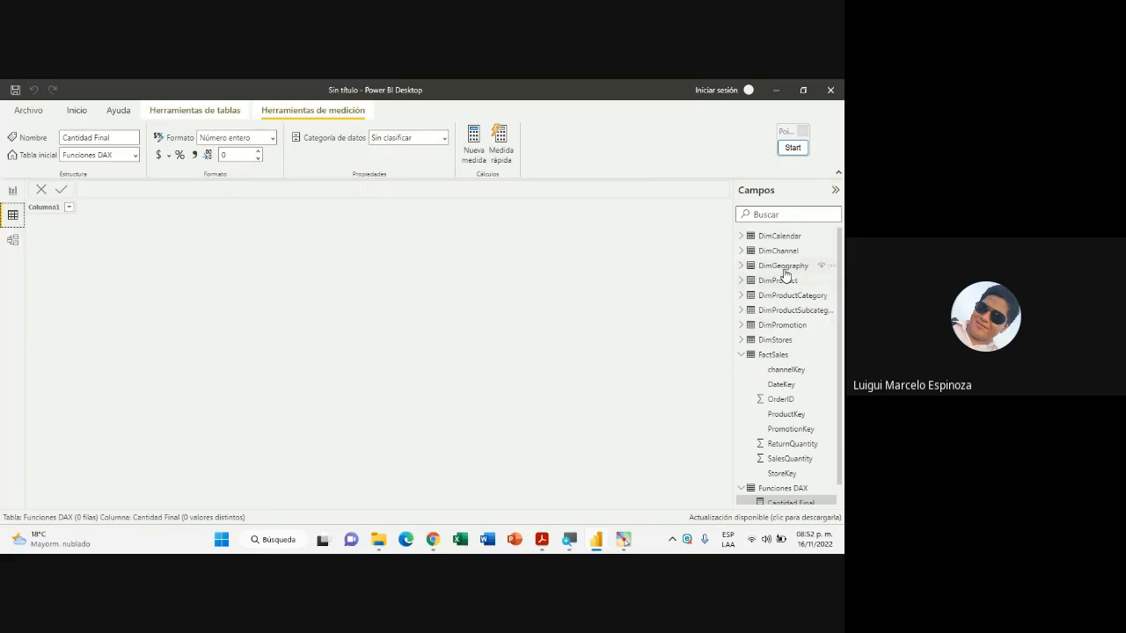
click(783, 296)
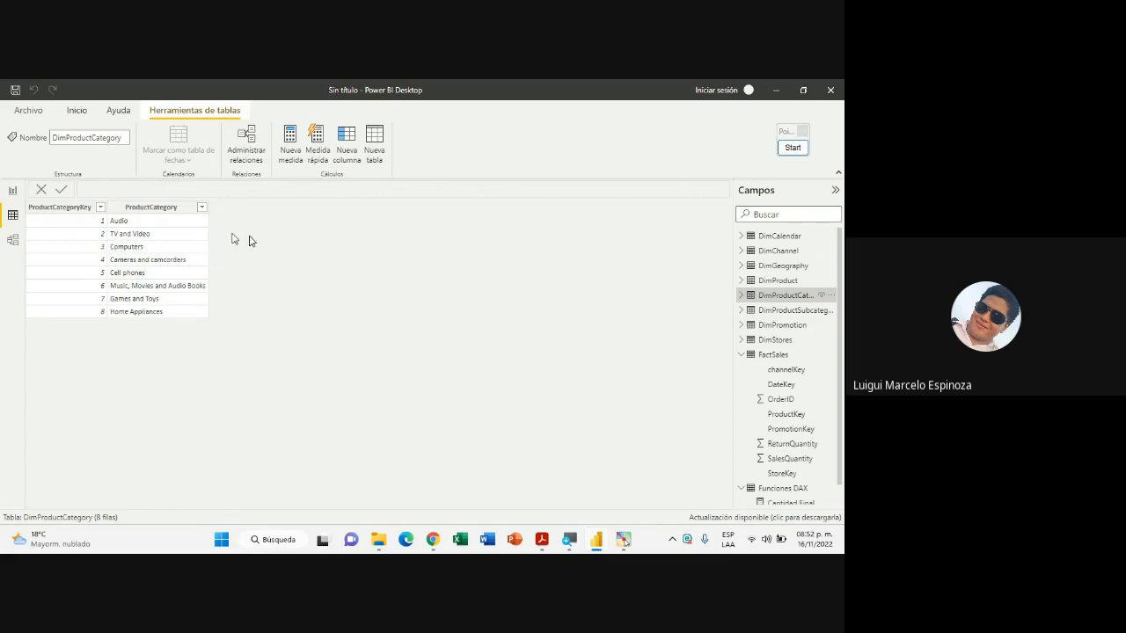
Return to the report page and shift all three cards to its right side, freeing space before the SalesQuantity card
click(12, 193)
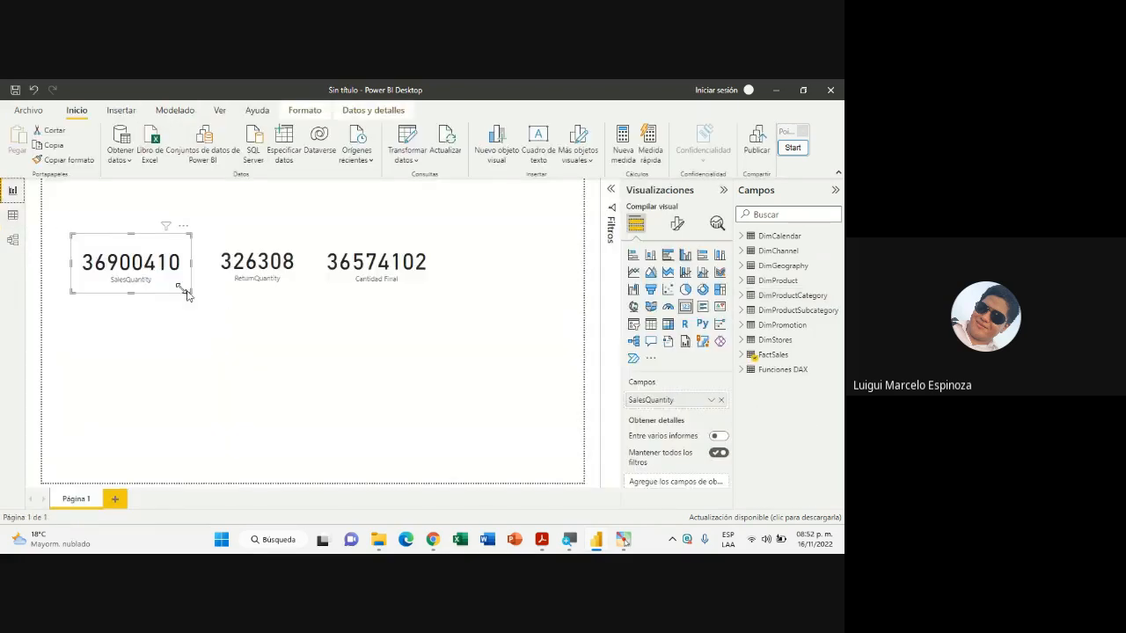
drag(327, 261, 501, 268)
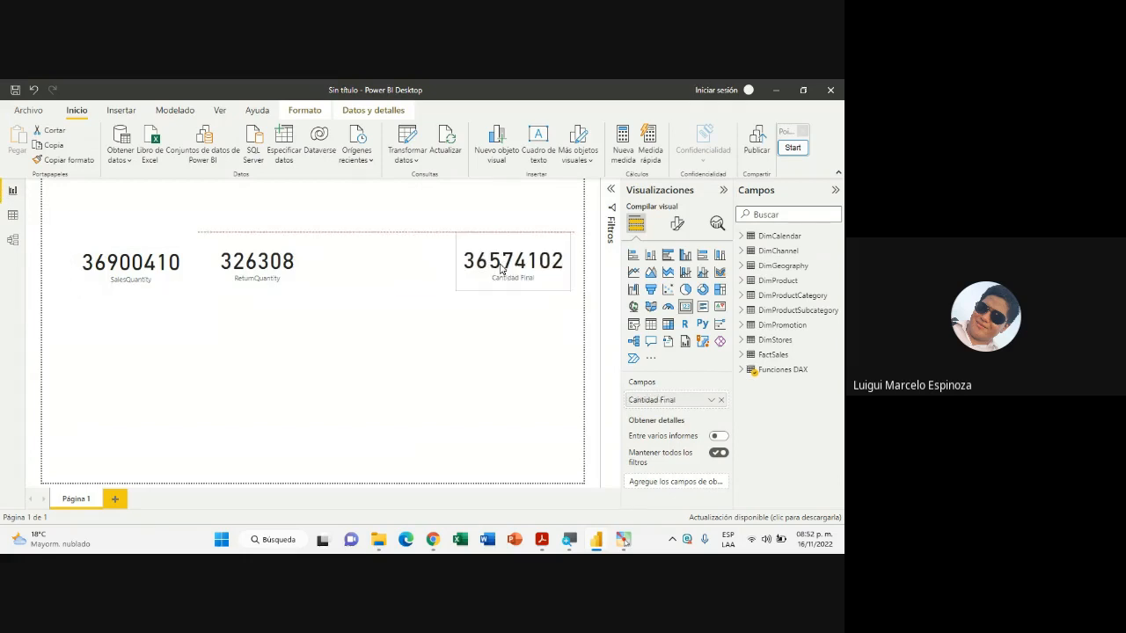
drag(257, 264, 391, 263)
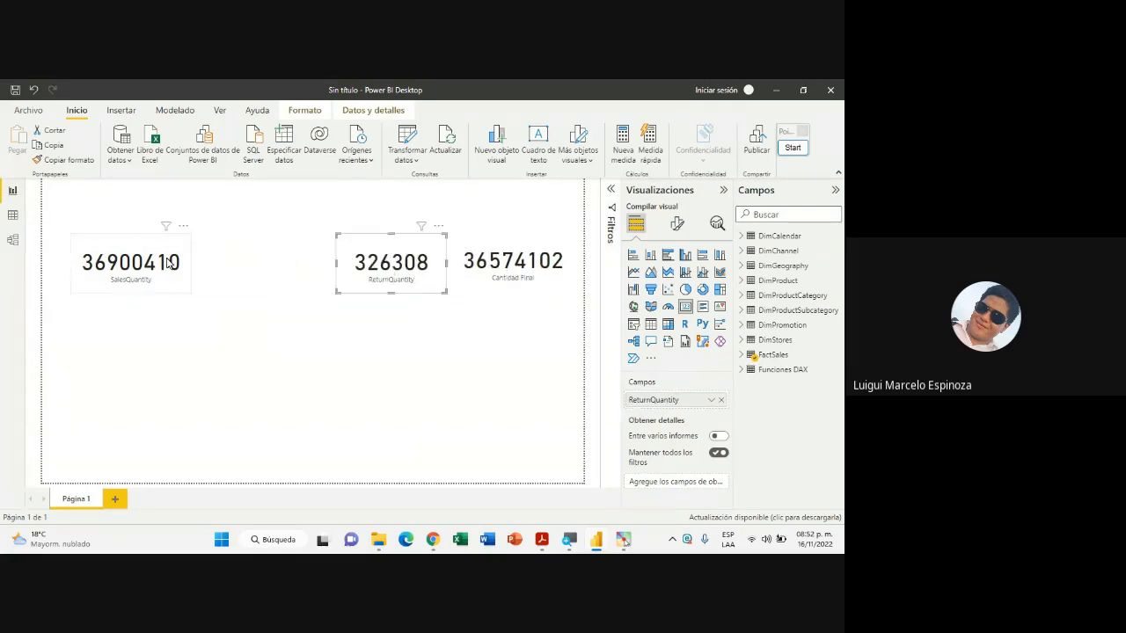
drag(169, 261, 303, 262)
click(440, 338)
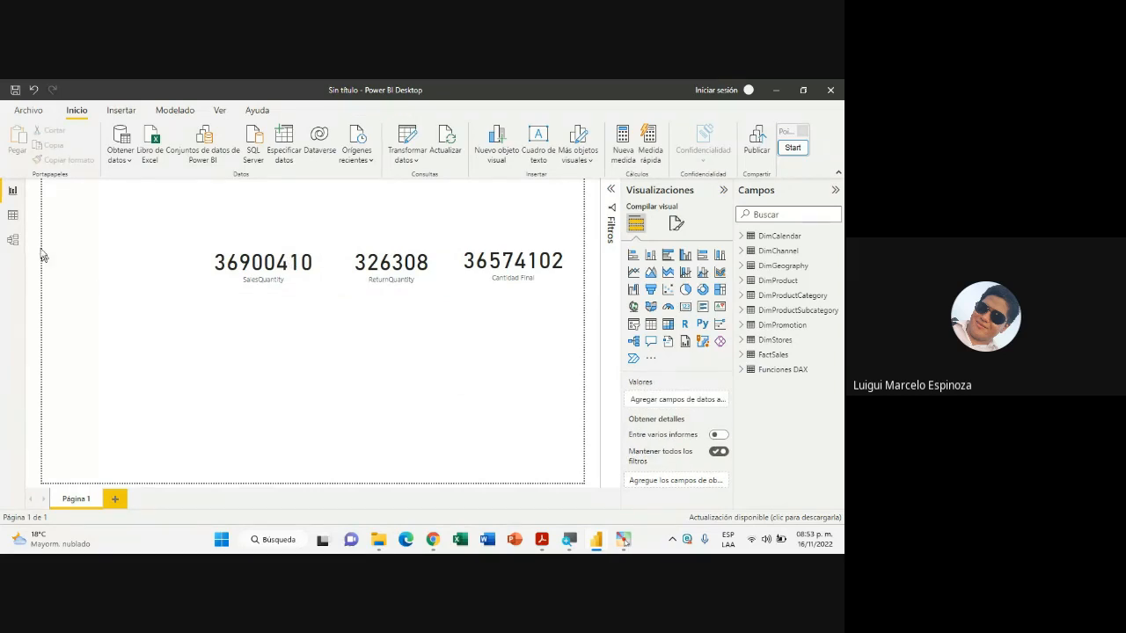
View the DimProductCategory table's data and expand its field list to examine the ProductCategory column
click(13, 215)
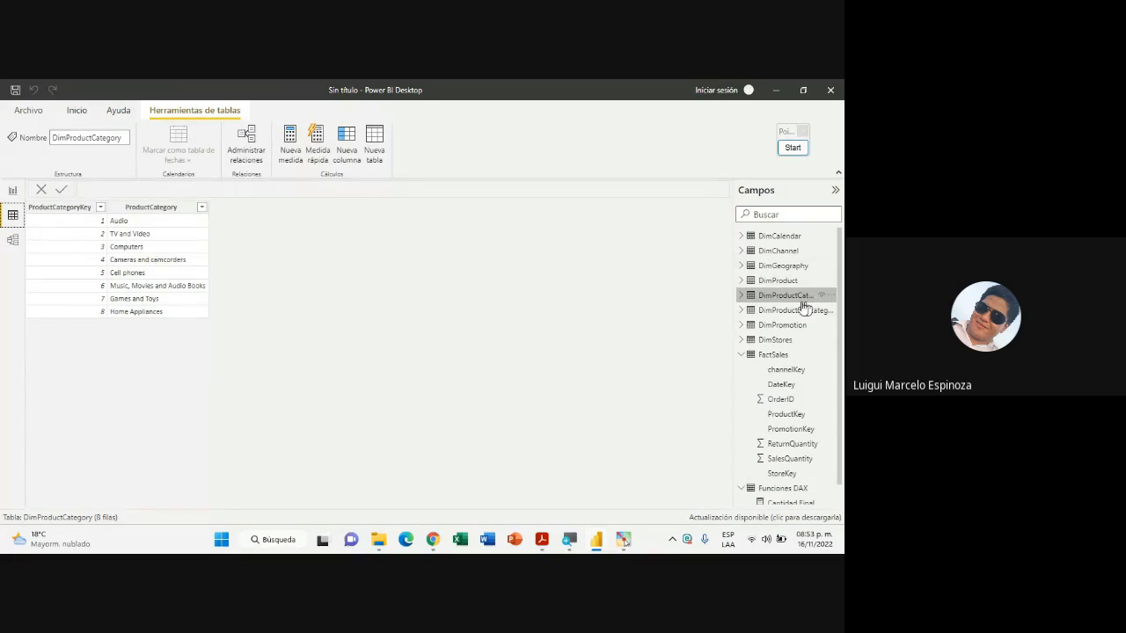
drag(733, 264, 704, 265)
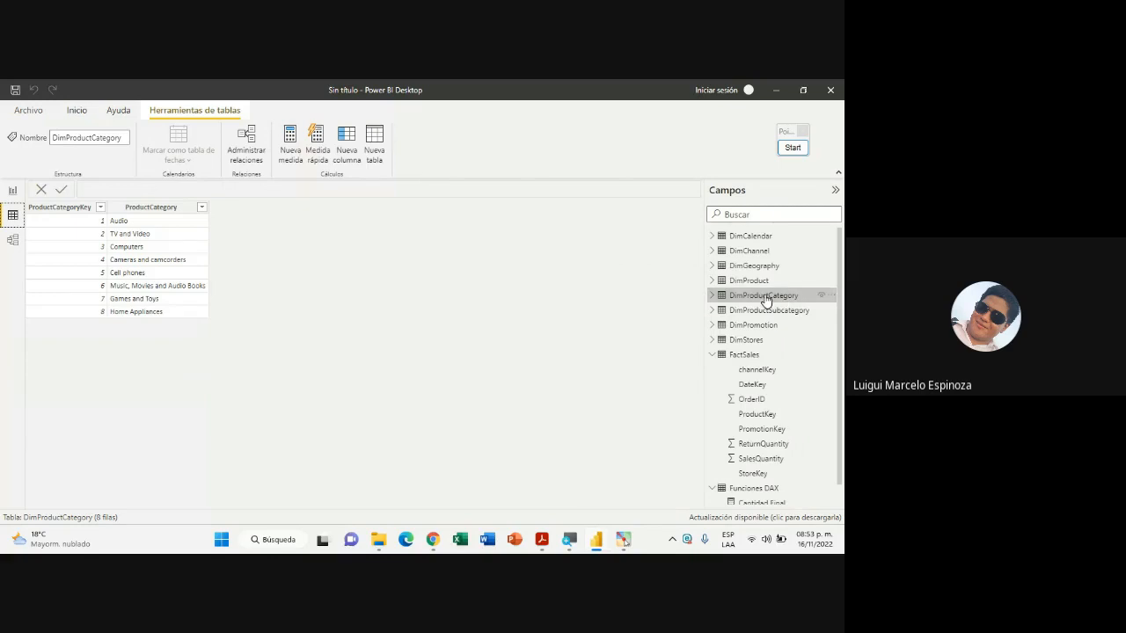
click(713, 298)
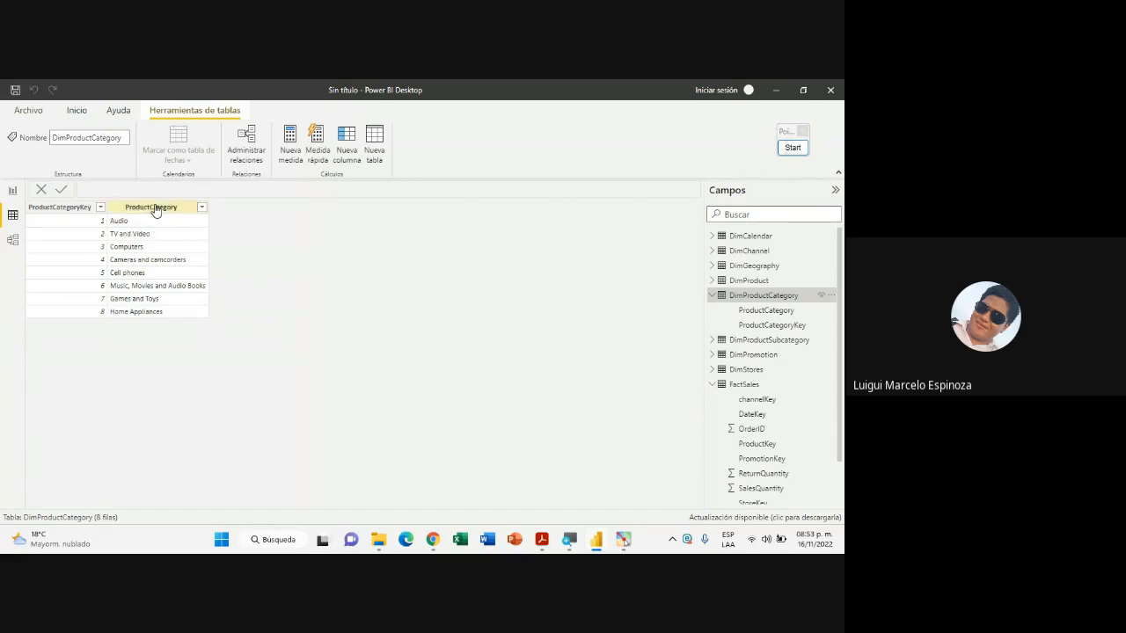
Return to the report page and add a table visual listing ProductCategory from DimProductCategory
click(13, 191)
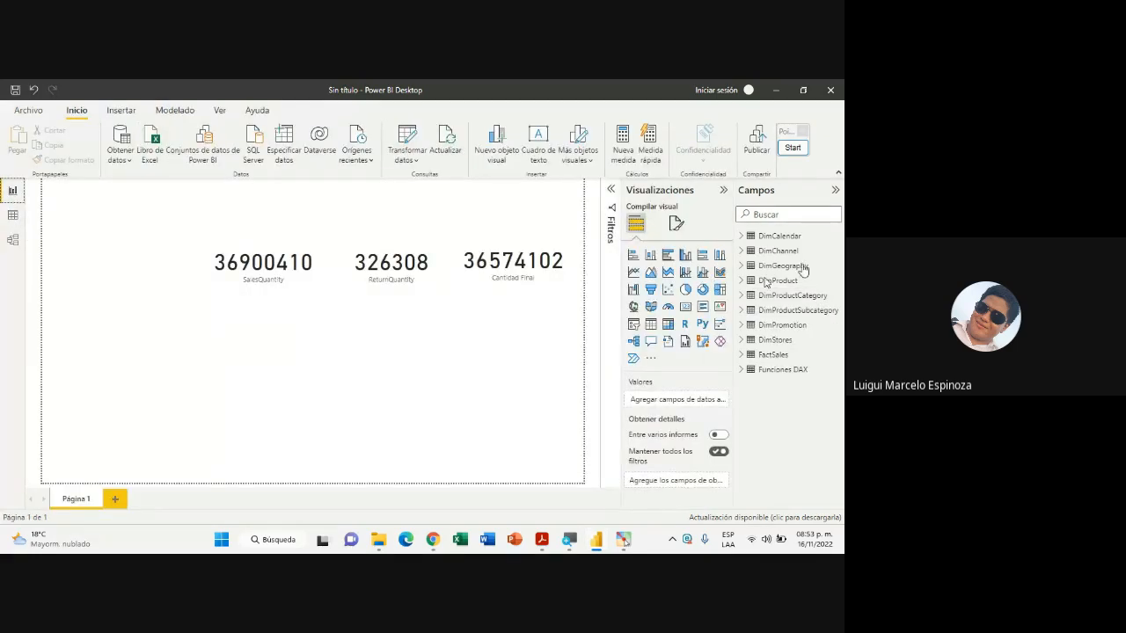
click(743, 296)
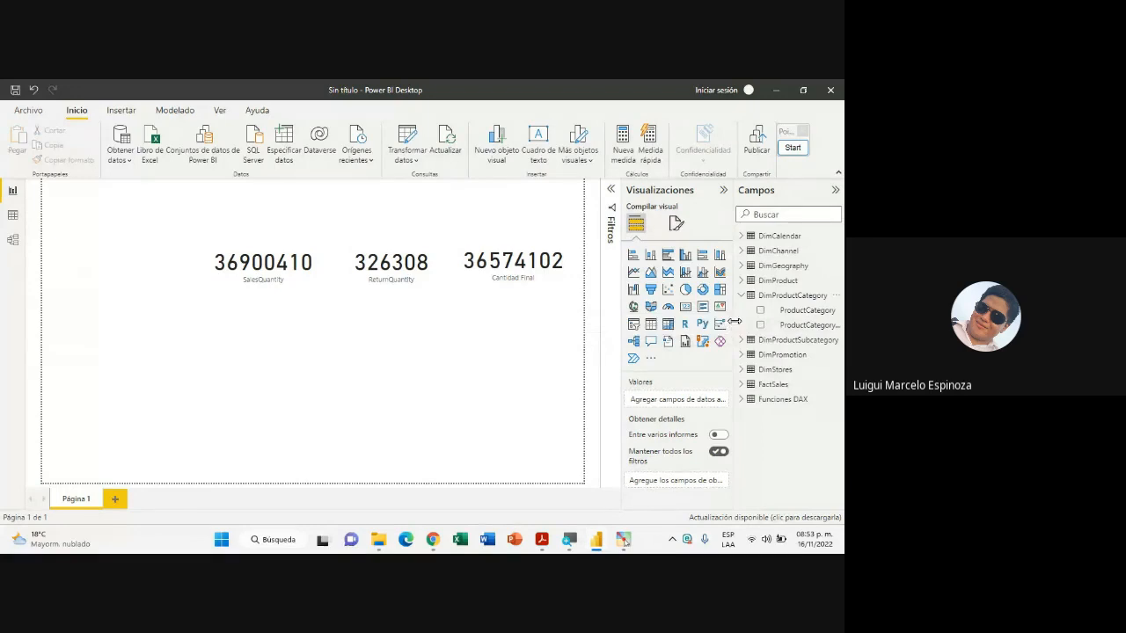
drag(734, 322, 719, 322)
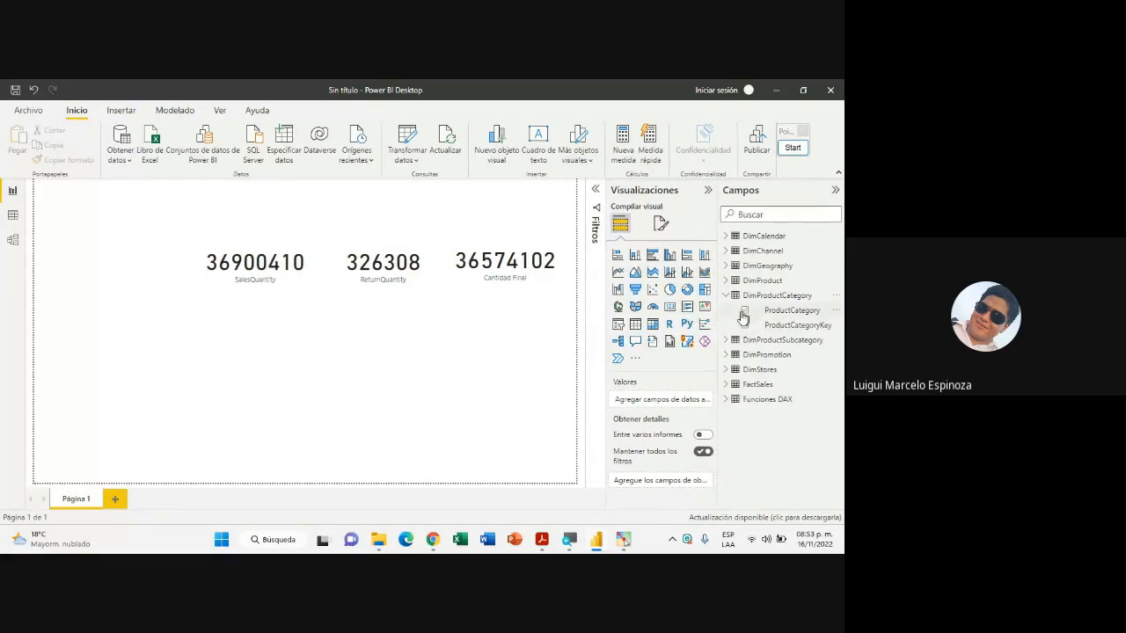
click(745, 312)
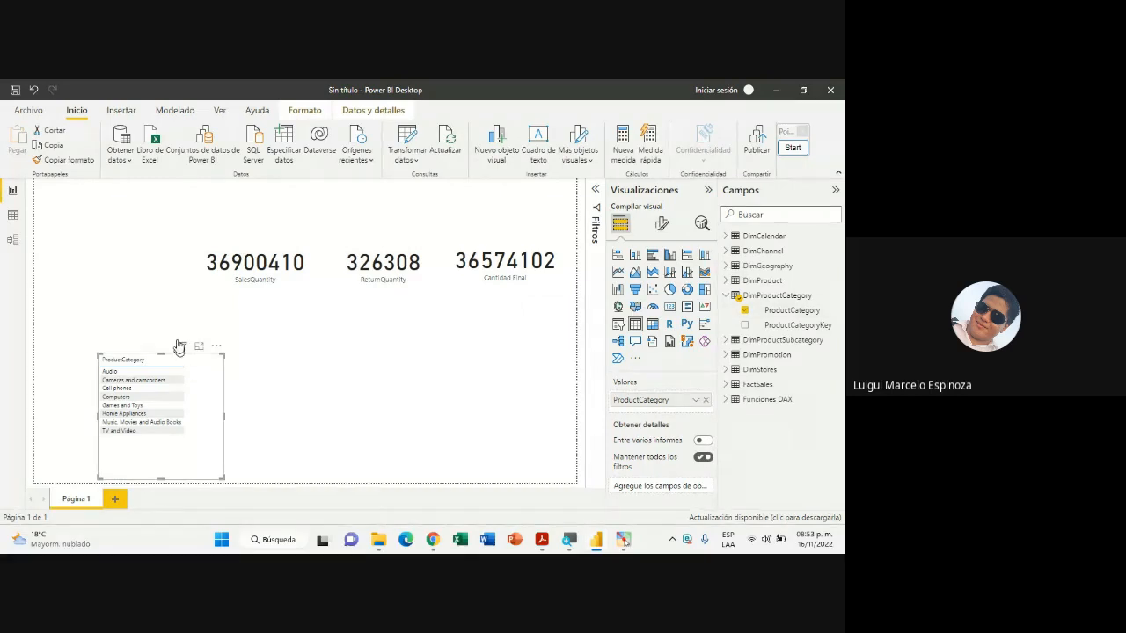
Place the ProductCategory table in the free space before the SalesQuantity card and shrink it to fit its rows
drag(185, 350, 175, 297)
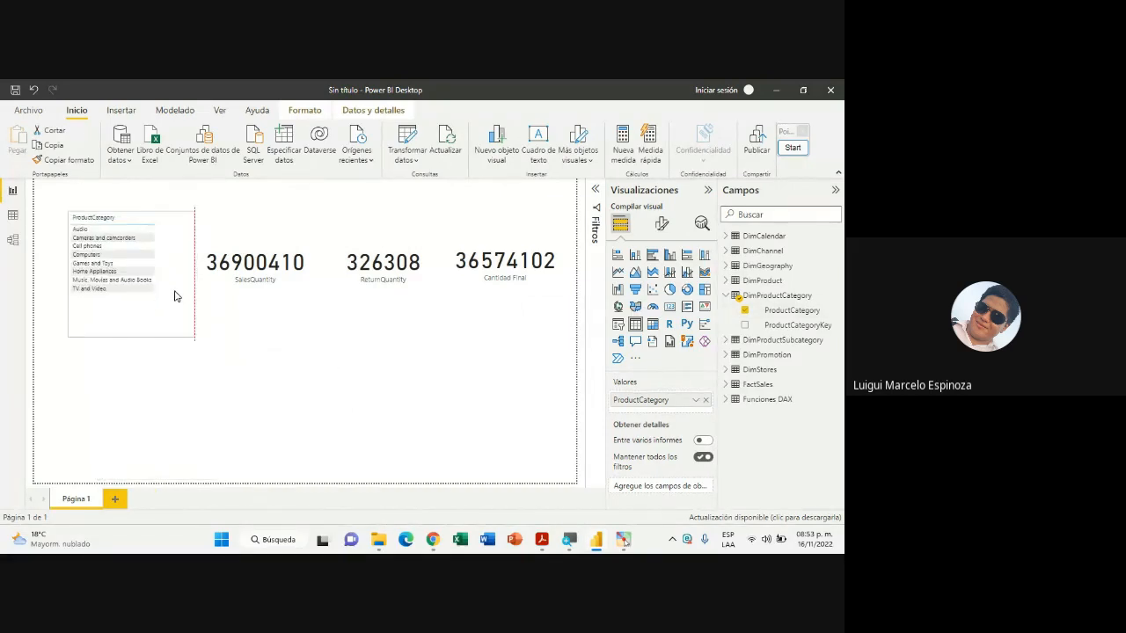
drag(131, 333, 150, 297)
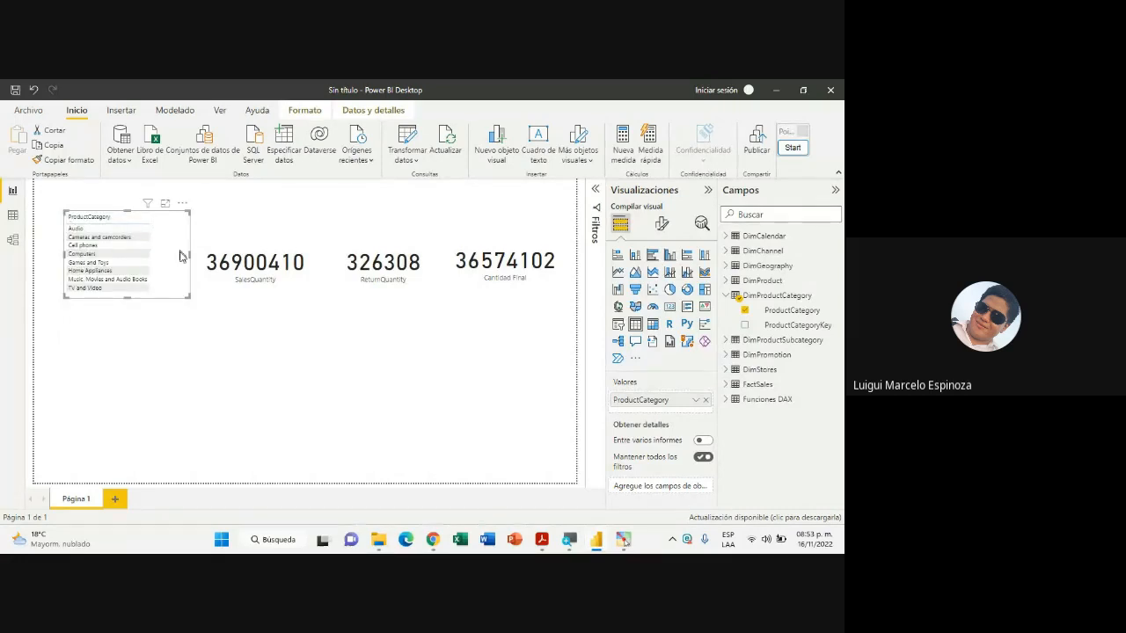
drag(189, 261, 179, 261)
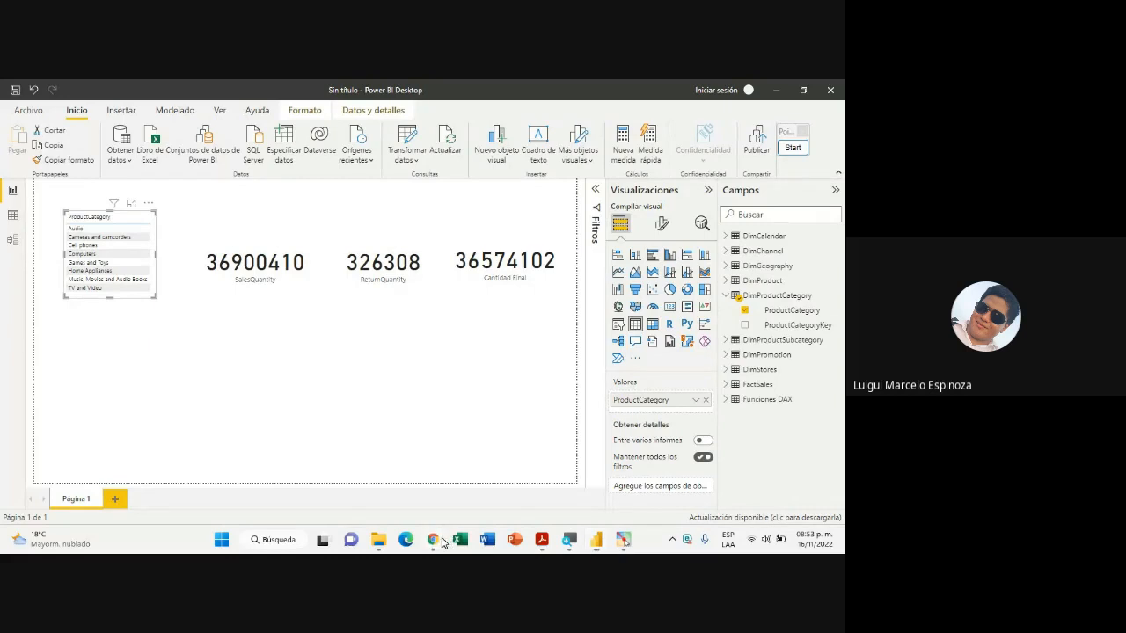
Read the student's question about card subtitles in the Google Meet chat, and return to Power BI Desktop
click(368, 477)
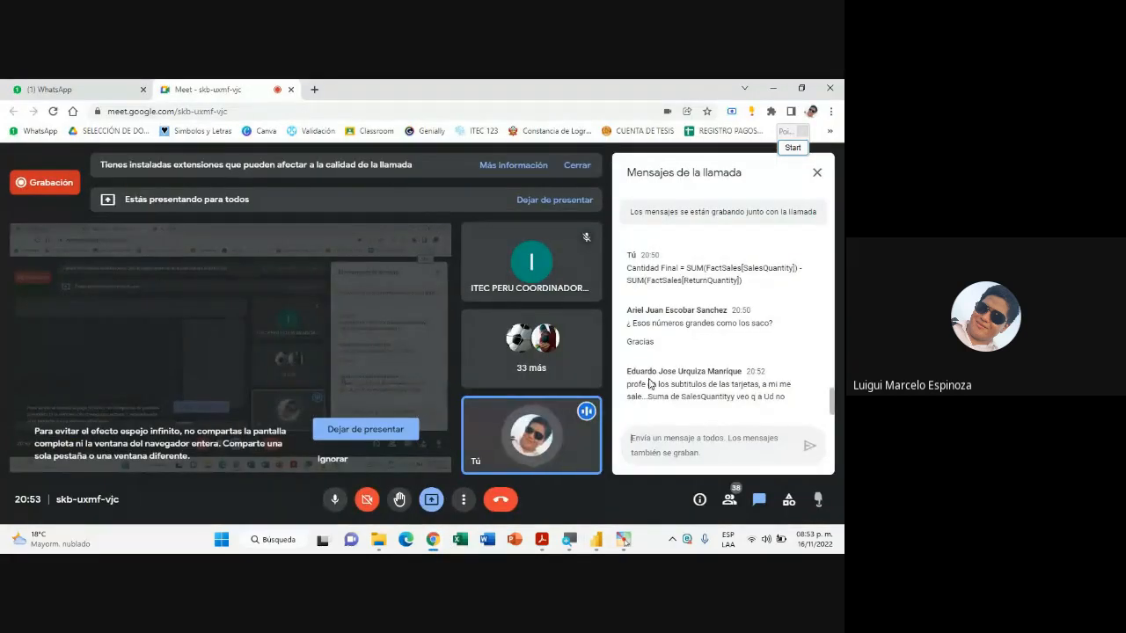
drag(627, 384, 785, 414)
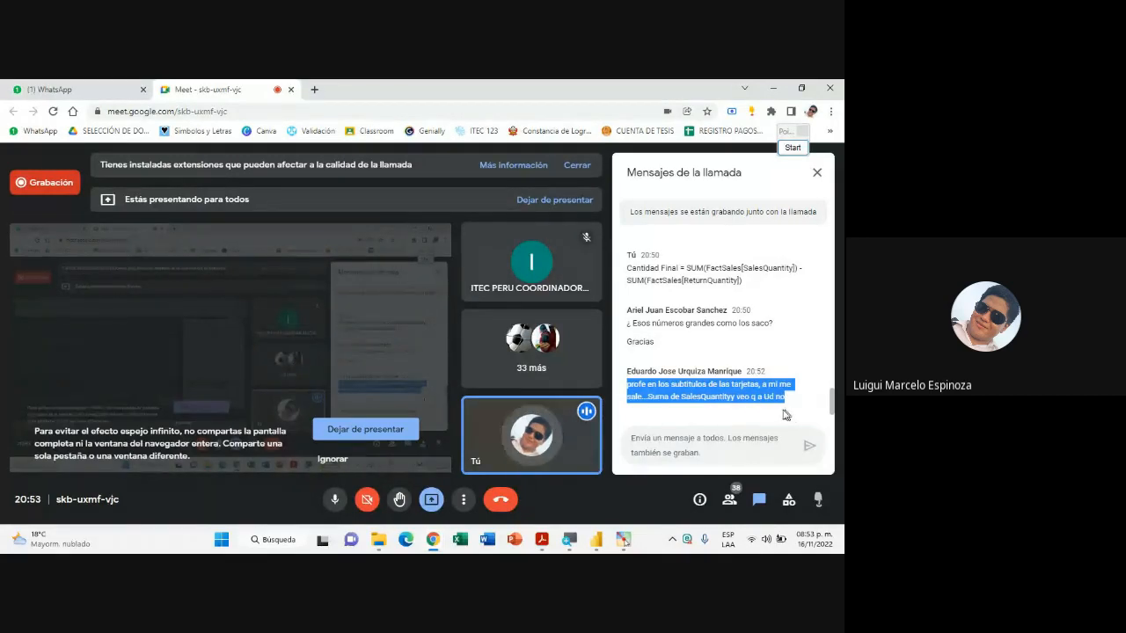
click(596, 539)
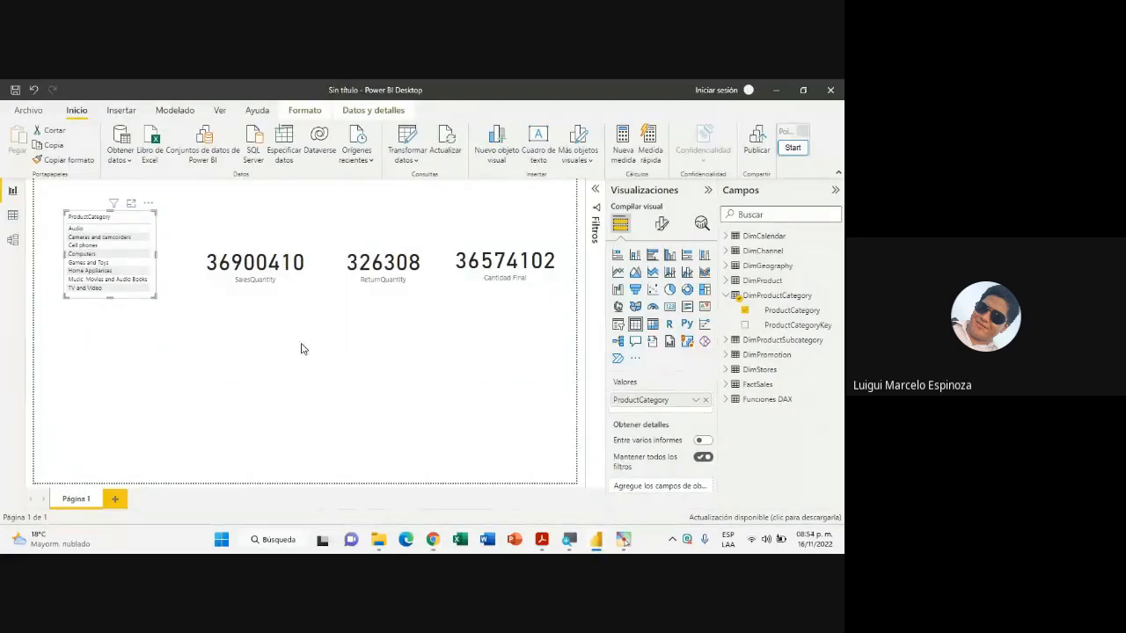
Inspect the SalesQuantity, ReturnQuantity and Cantidad Final cards' subtitles, and expand the FactSales table with the SalesQuantity card selected
click(281, 277)
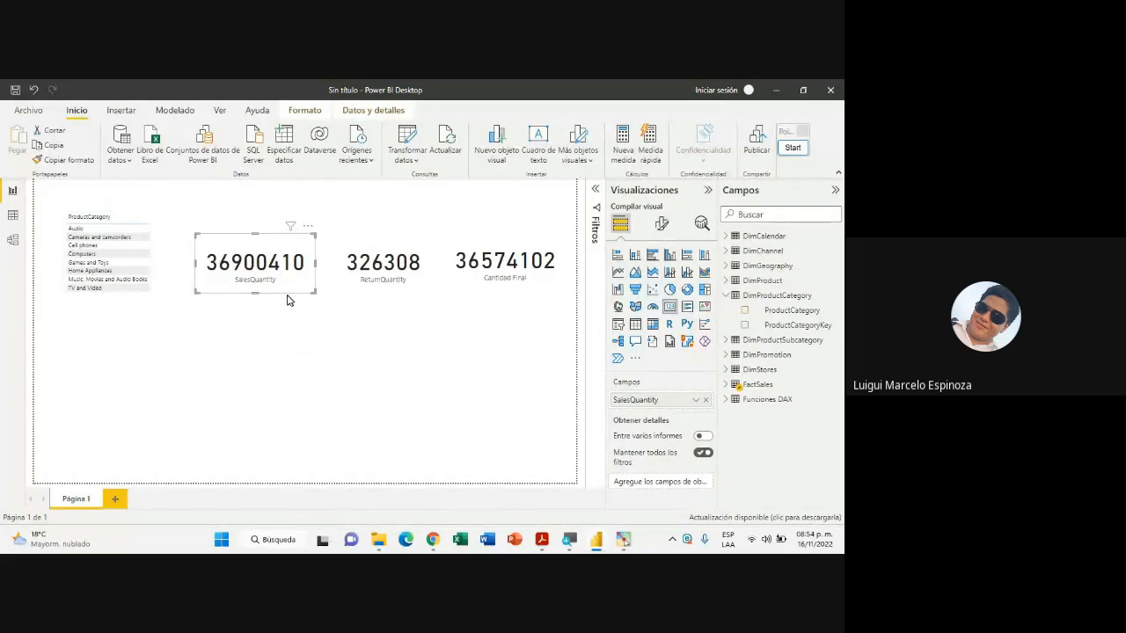
click(393, 276)
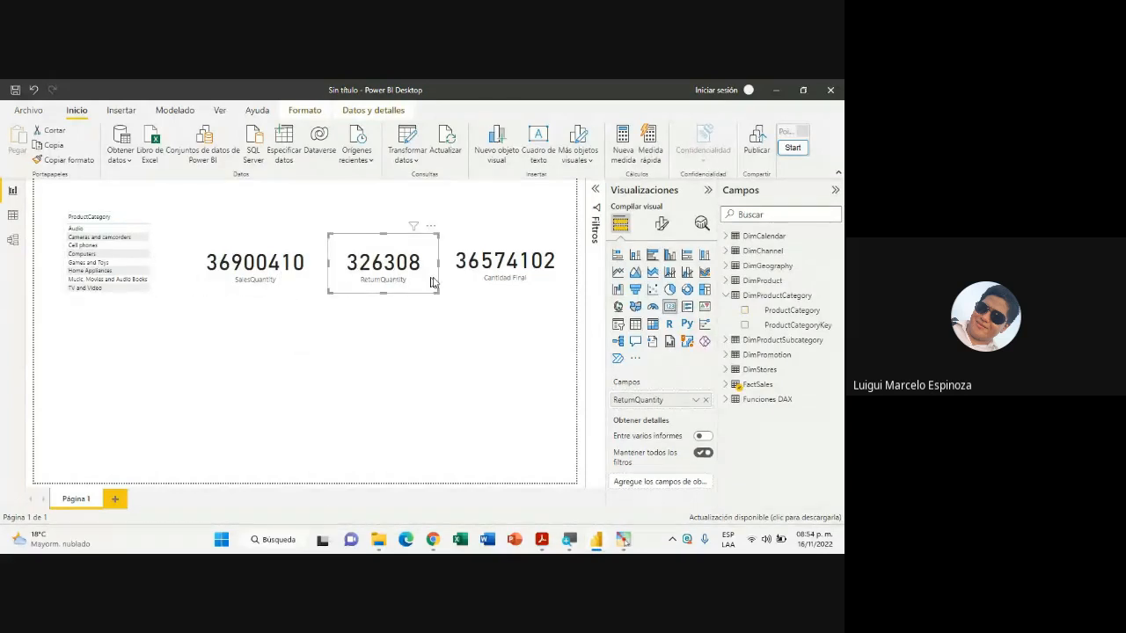
click(508, 281)
click(263, 276)
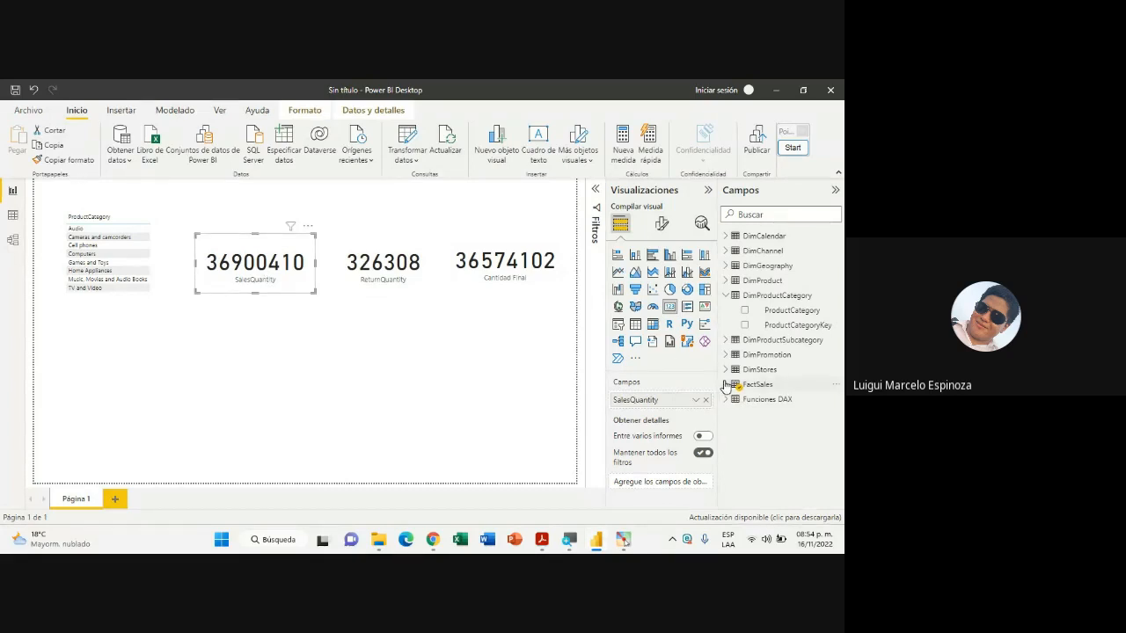
click(725, 385)
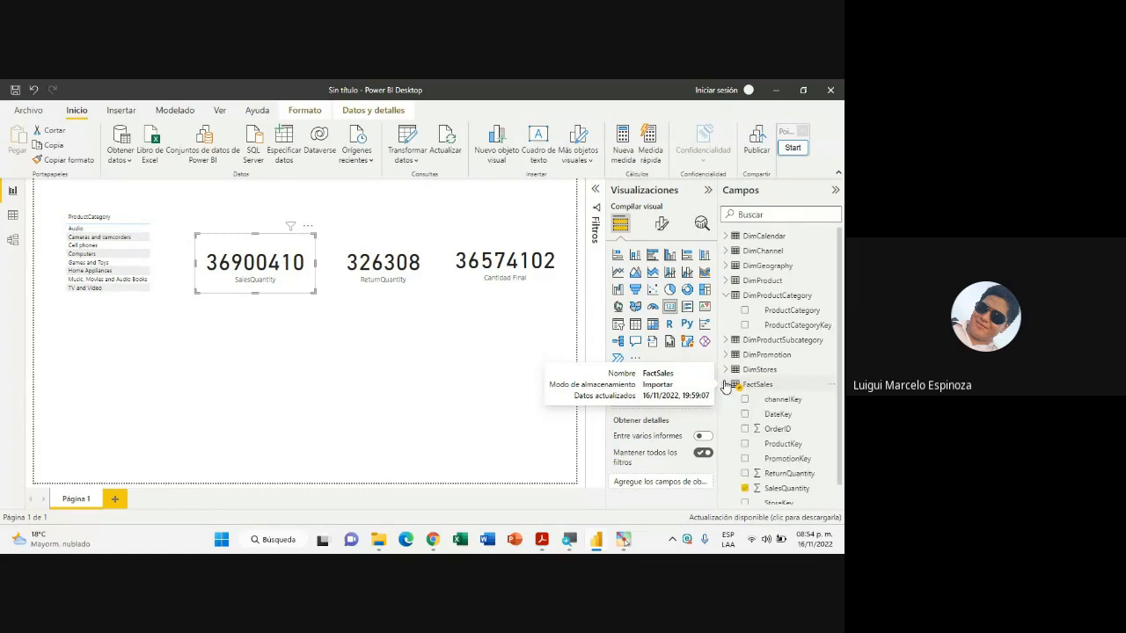
Collapse the FactSales table, switch the SalesQuantity card's aggregation to Promedio, and return it to Suma
scroll(776, 487, down, 1)
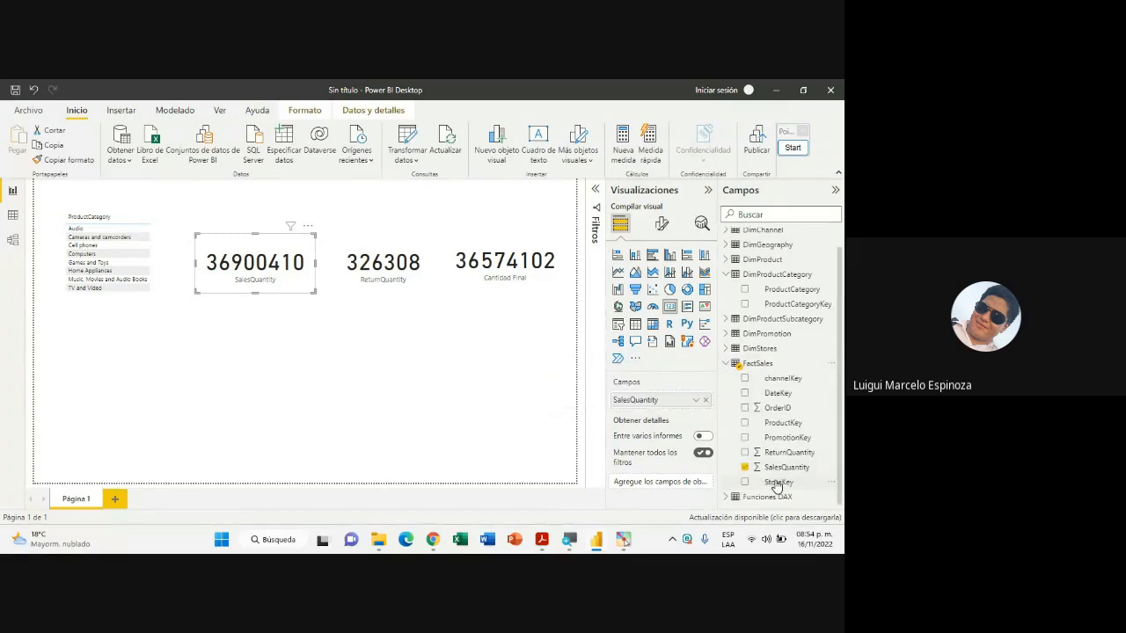
click(723, 363)
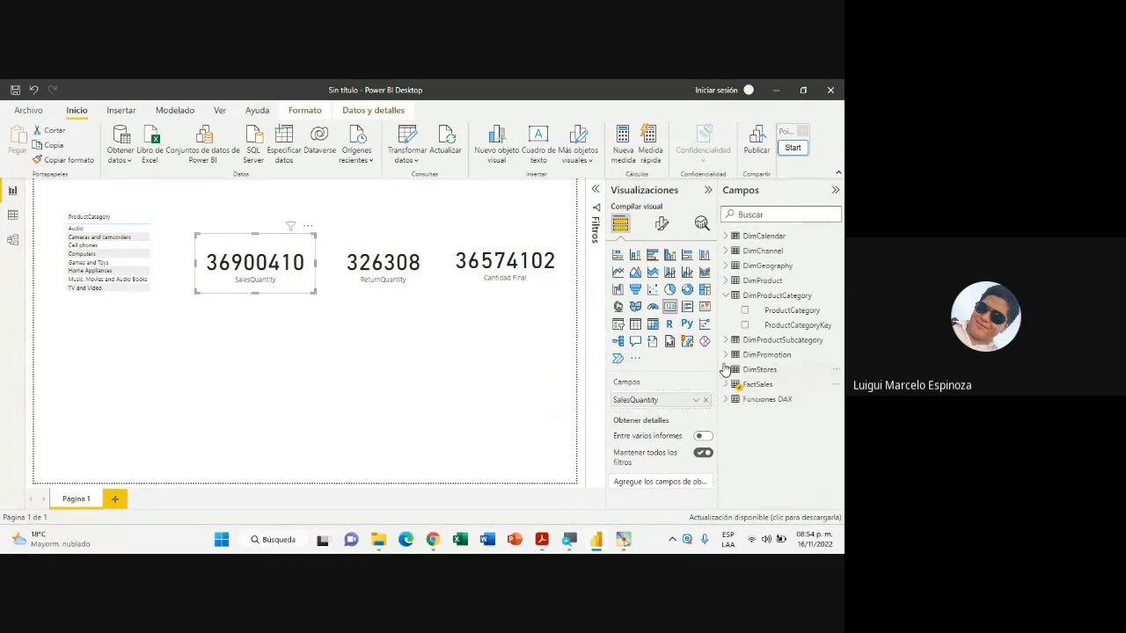
click(694, 401)
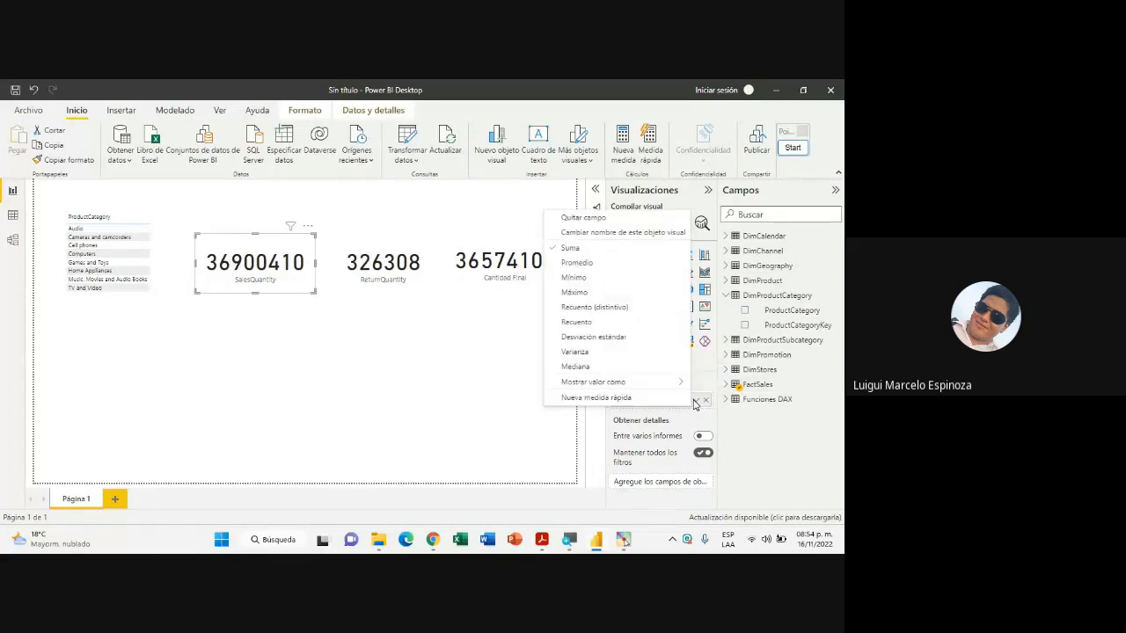
click(583, 263)
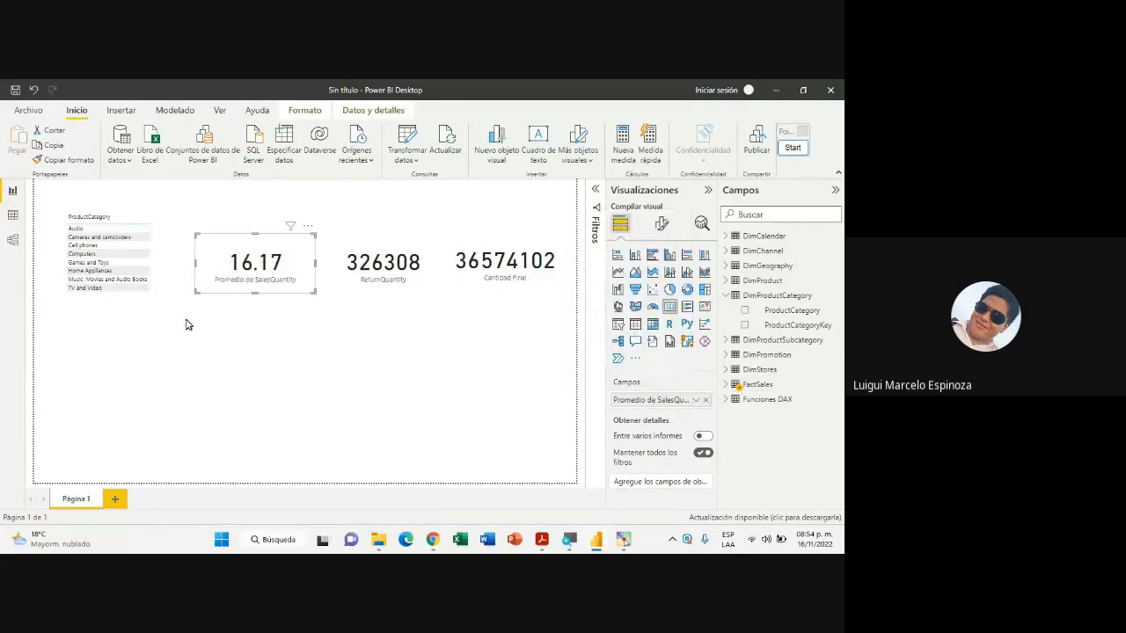
click(694, 401)
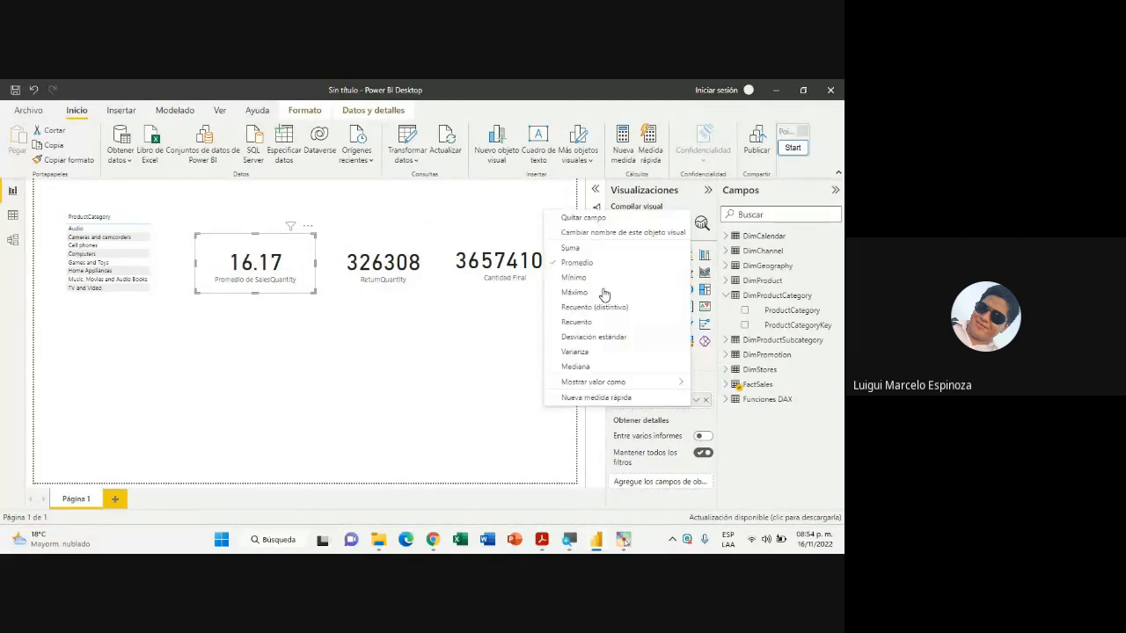
click(584, 255)
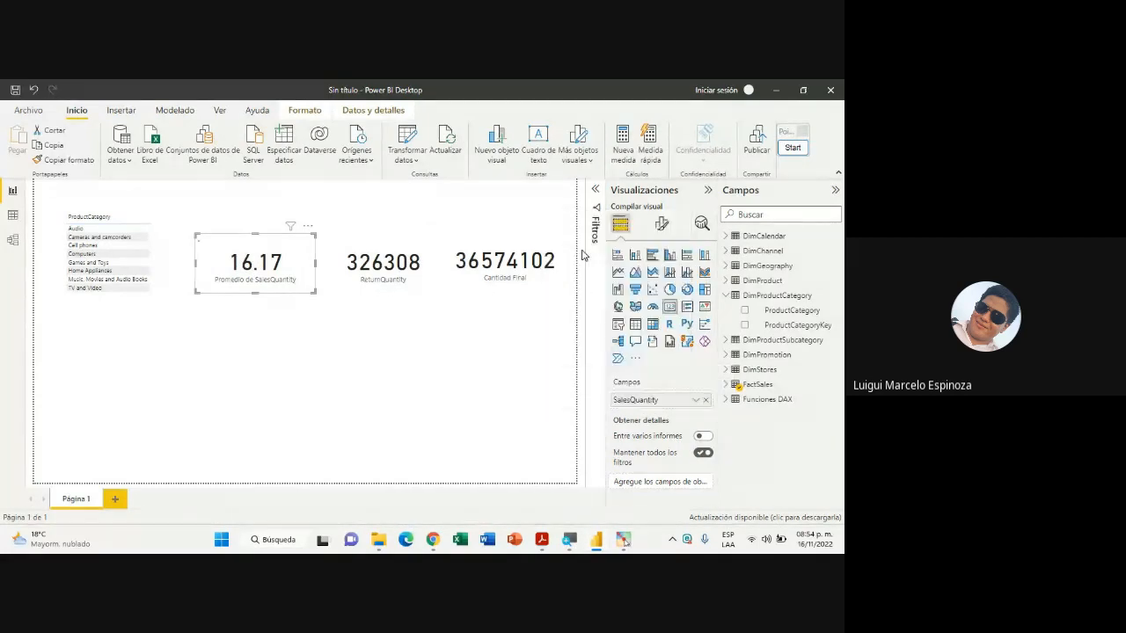
Demonstrate the Promedio and Mínimo aggregations on the SalesQuantity card, and set it back to Suma
click(696, 401)
click(586, 263)
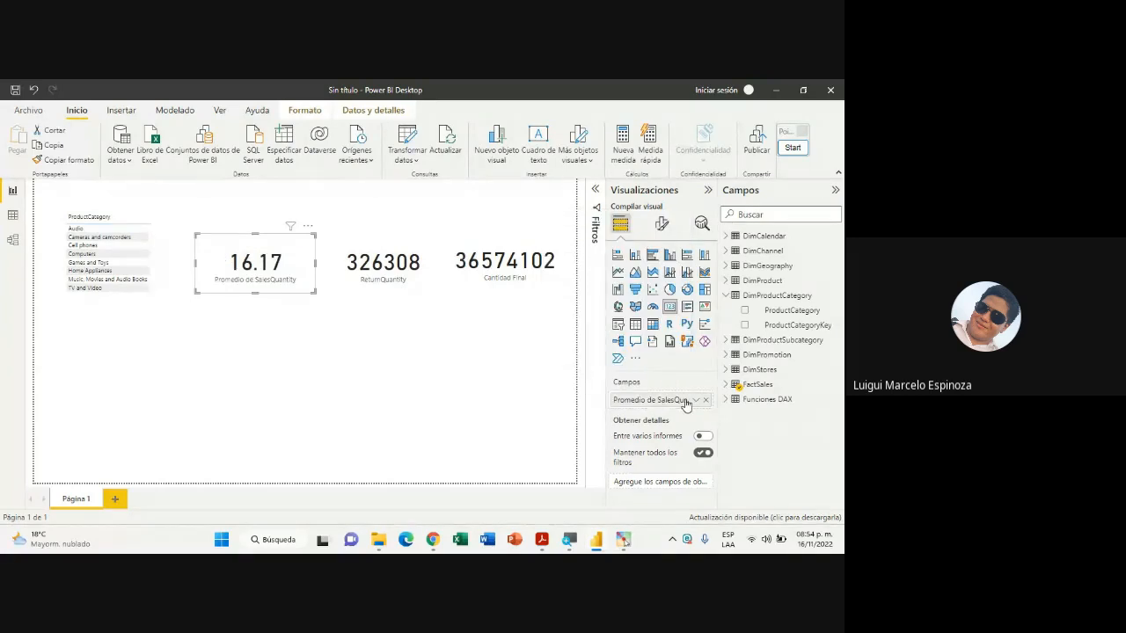
click(694, 401)
click(583, 276)
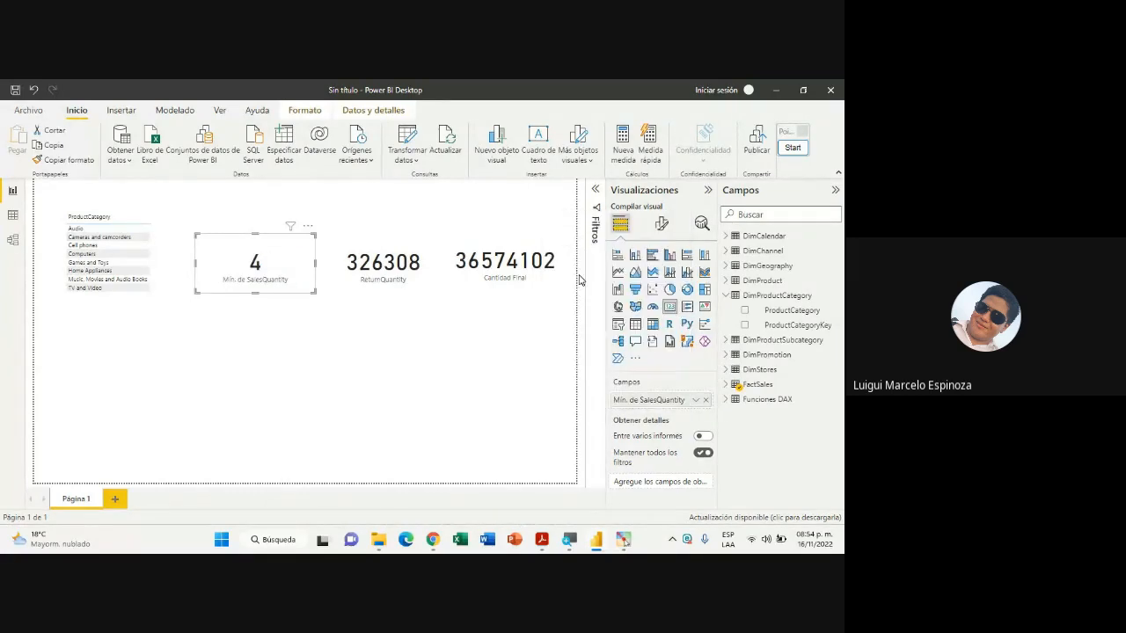
click(695, 401)
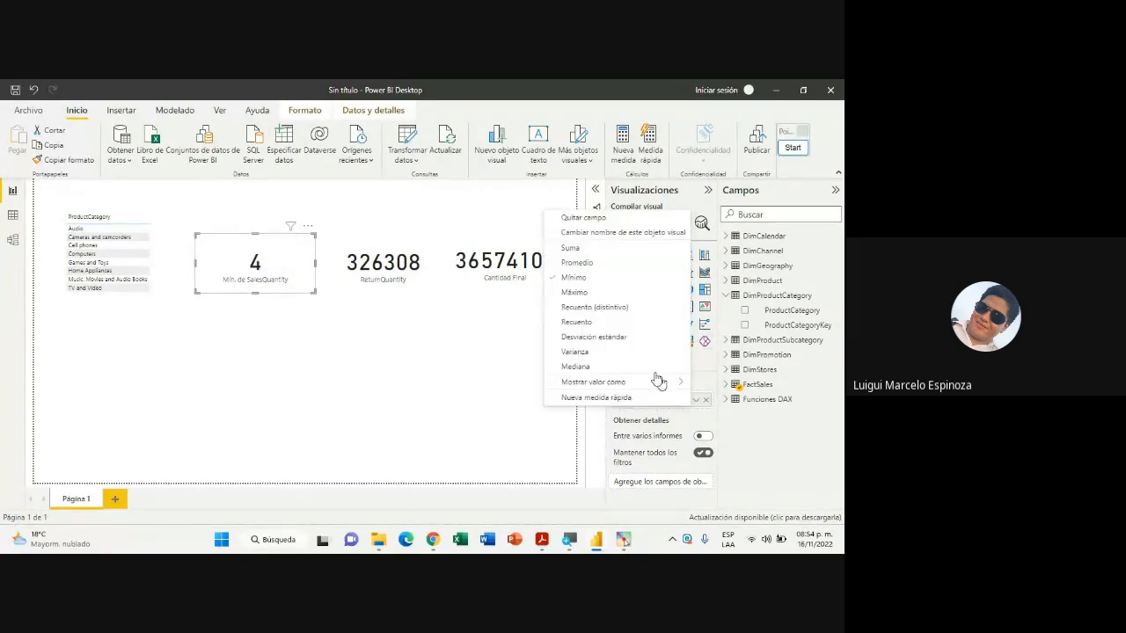
click(572, 248)
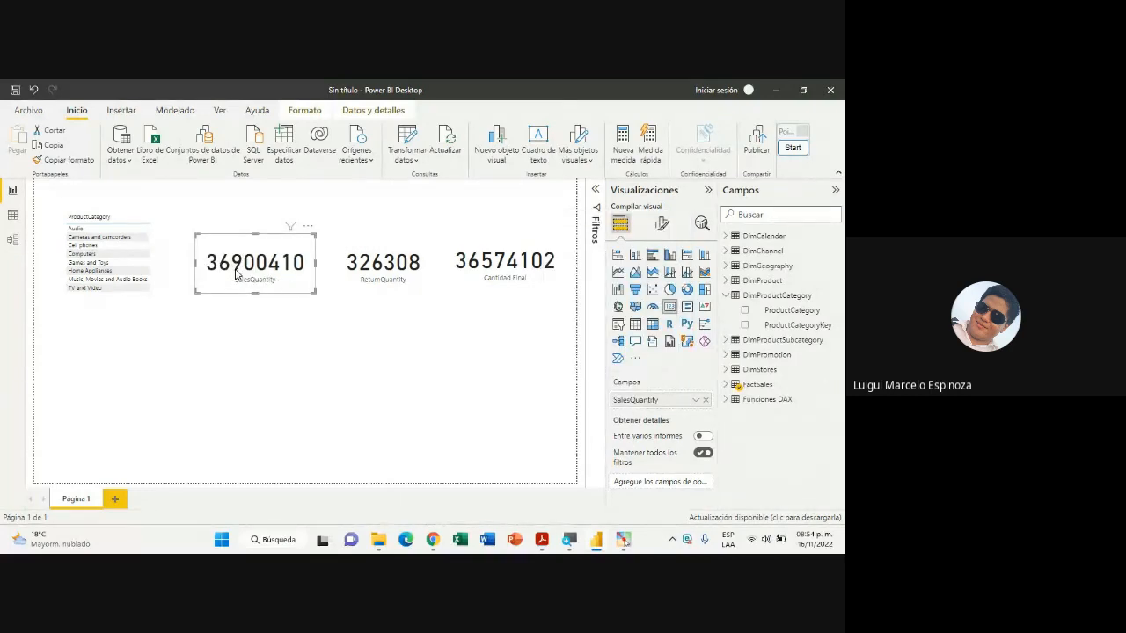
Check the ReturnQuantity and Cantidad Final cards, reread the subtitle question in the Google Meet chat, and return to Power BI Desktop
click(352, 278)
click(492, 269)
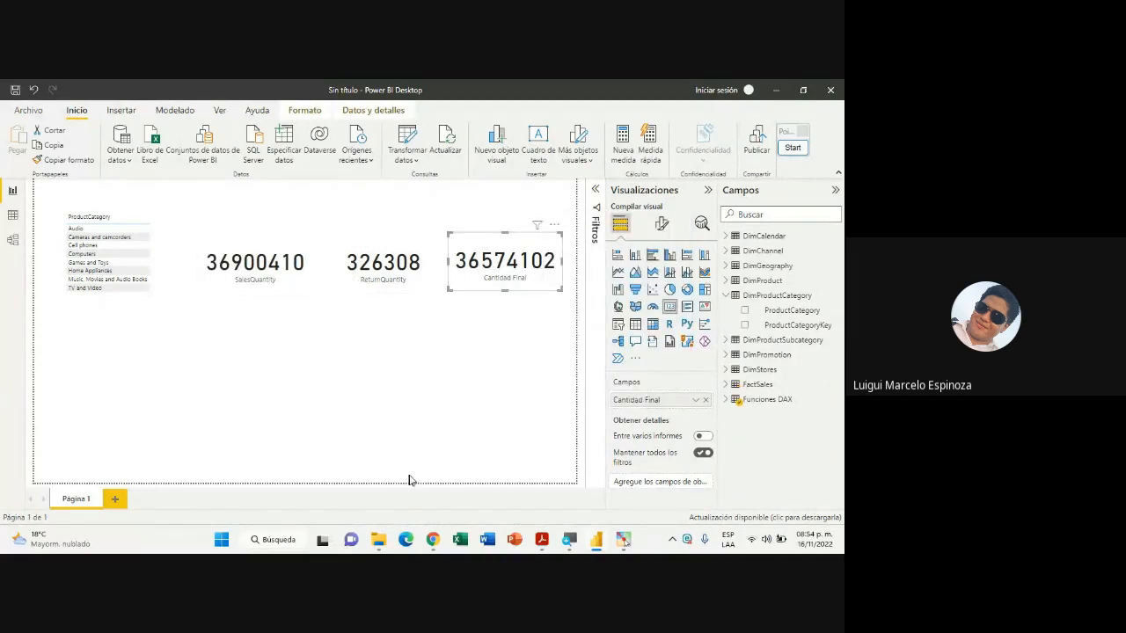
mouse_move(432, 539)
click(368, 480)
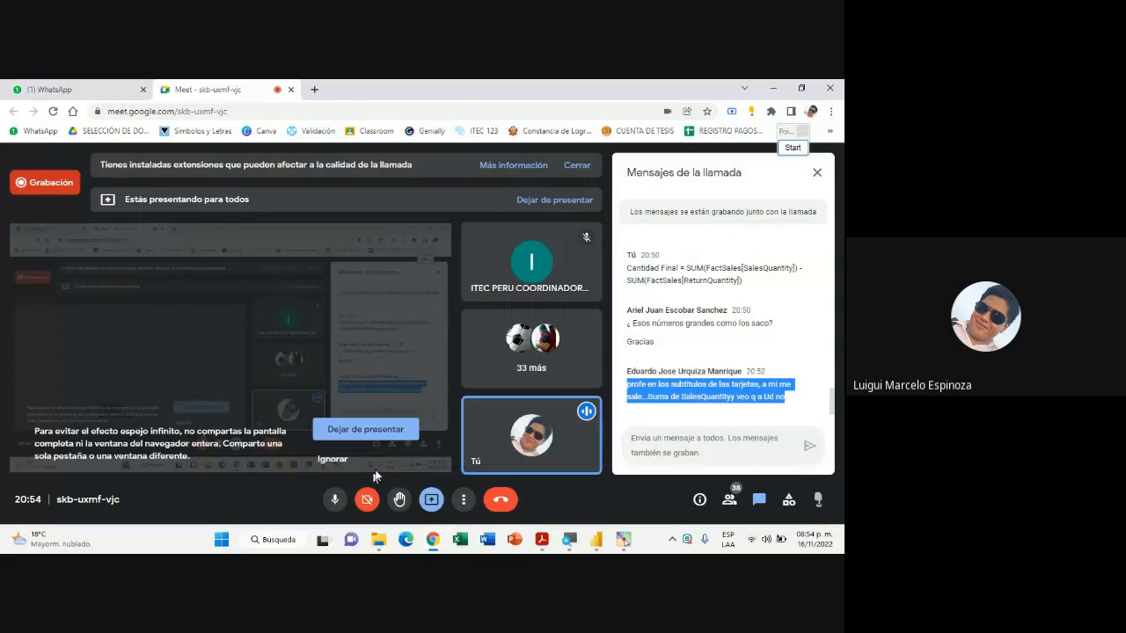
click(673, 397)
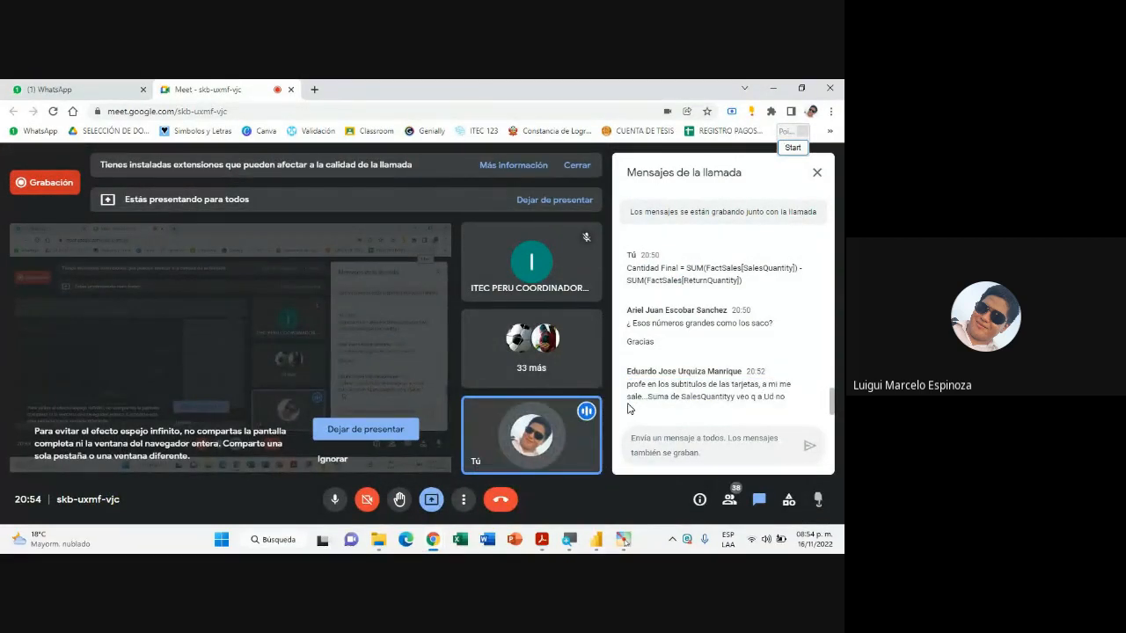
click(597, 542)
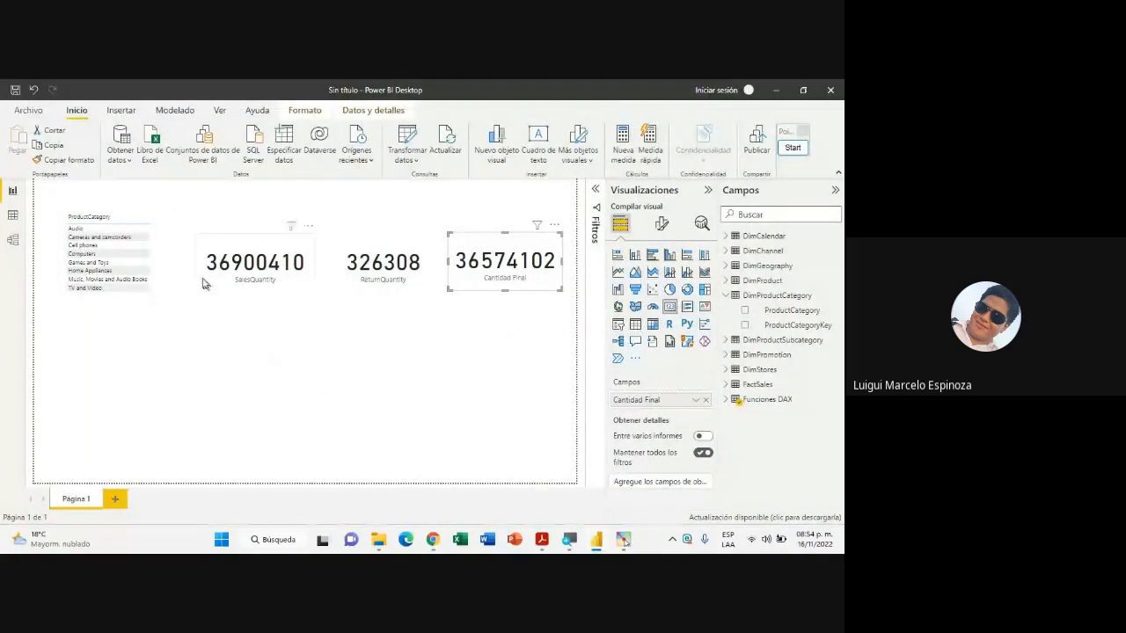
Move the SalesQuantity card away from the ProductCategory table to just above the ReturnQuantity card
click(156, 220)
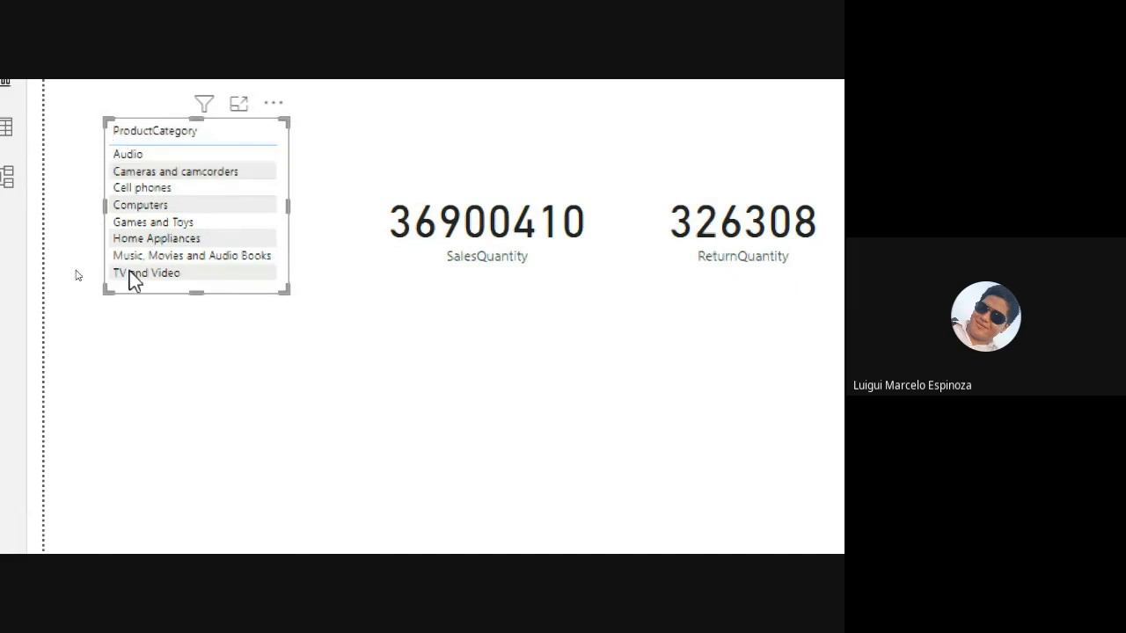
drag(198, 292, 210, 294)
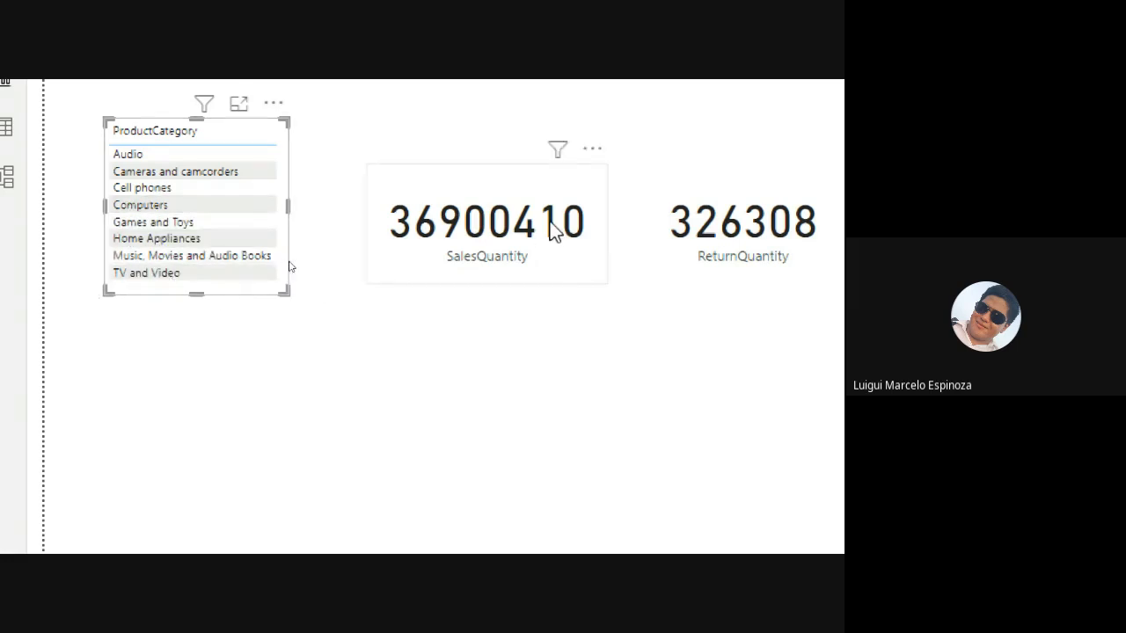
drag(551, 234, 738, 167)
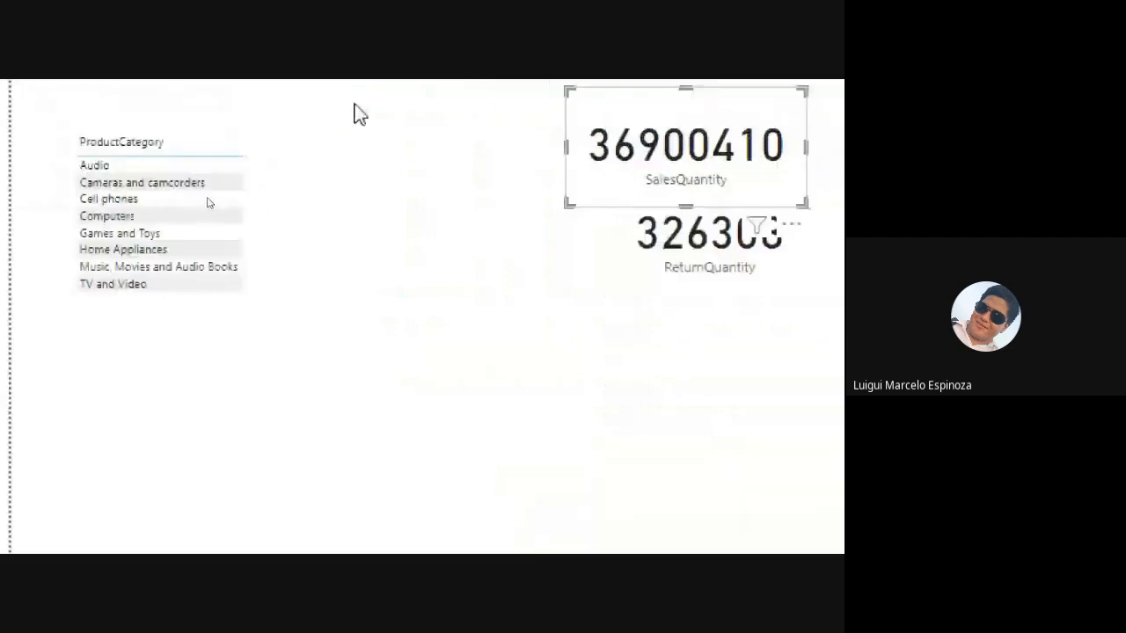
Add the SalesQuantity field from FactSales to the ProductCategory table visual
click(253, 172)
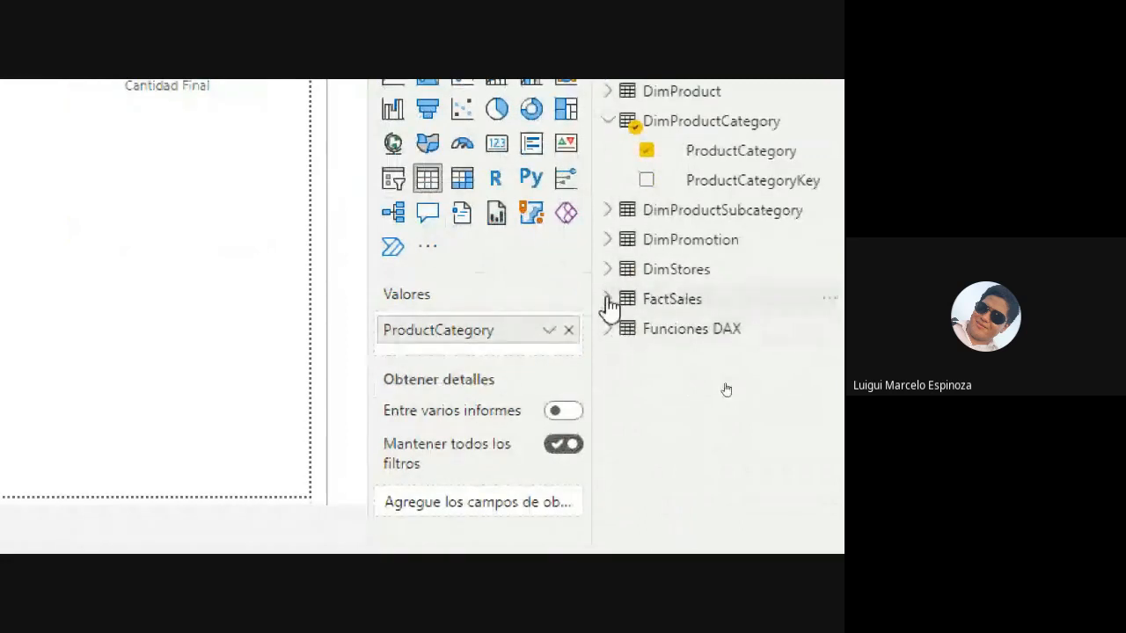
click(609, 307)
scroll(698, 407, down, 1)
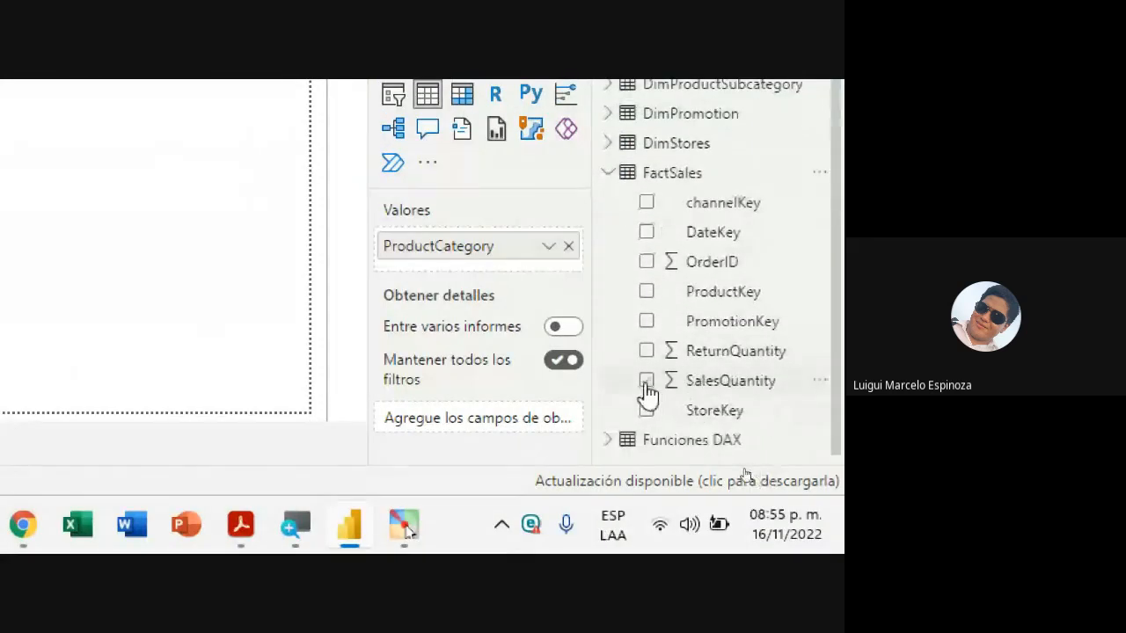
click(646, 380)
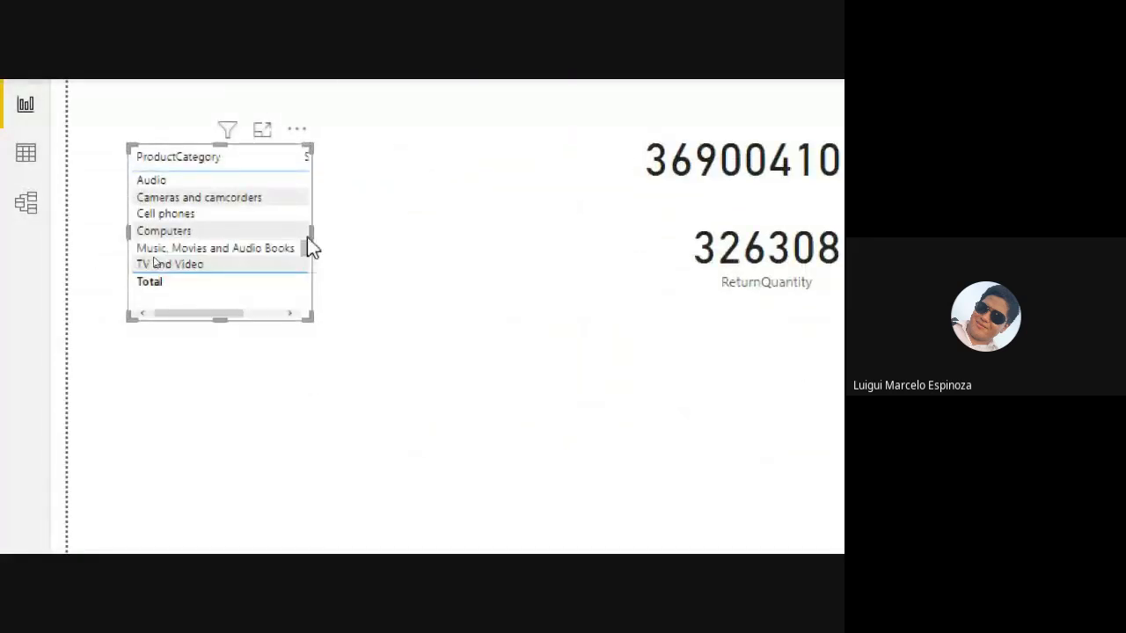
Widen the table visual to show the full SalesQuantity column, clear the Computers row selection, and trim the visual's height
click(317, 234)
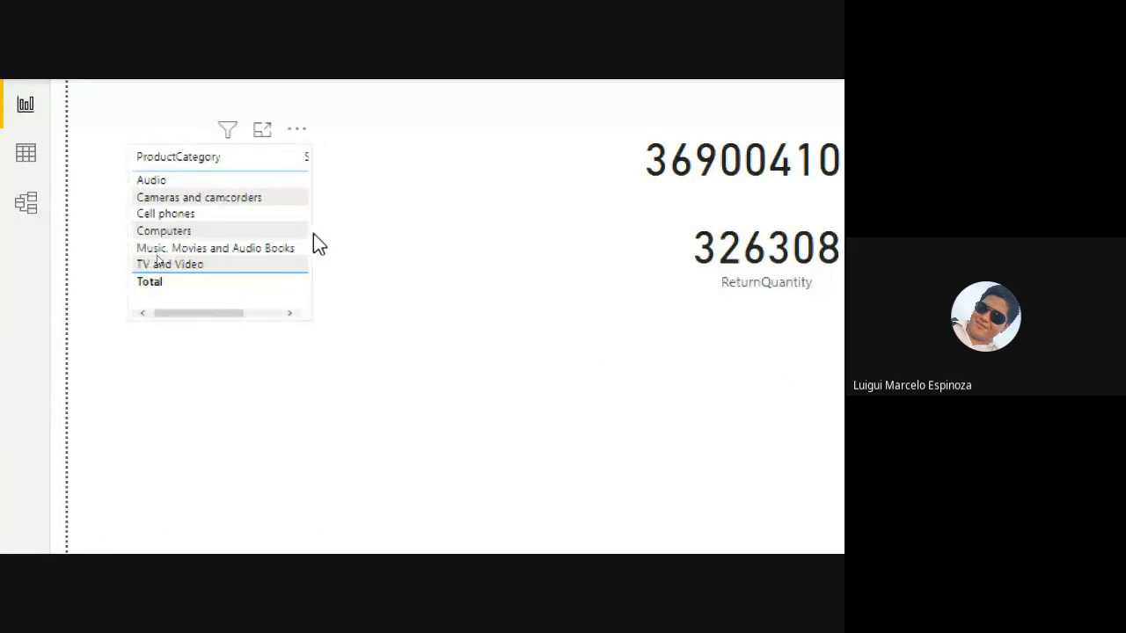
click(310, 233)
drag(312, 232, 524, 232)
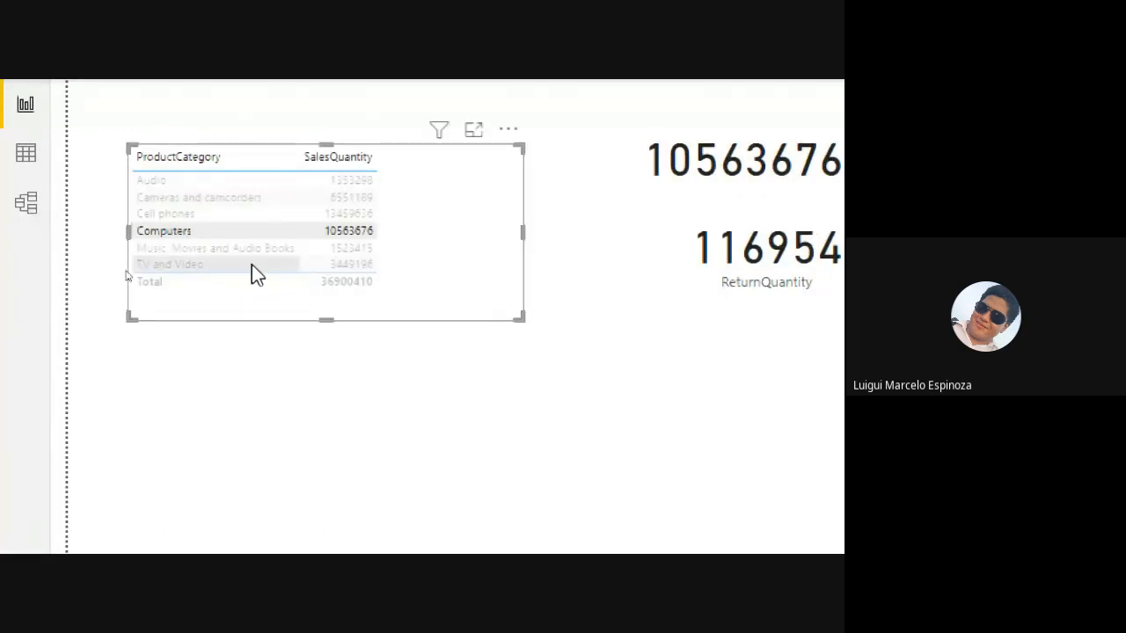
click(156, 232)
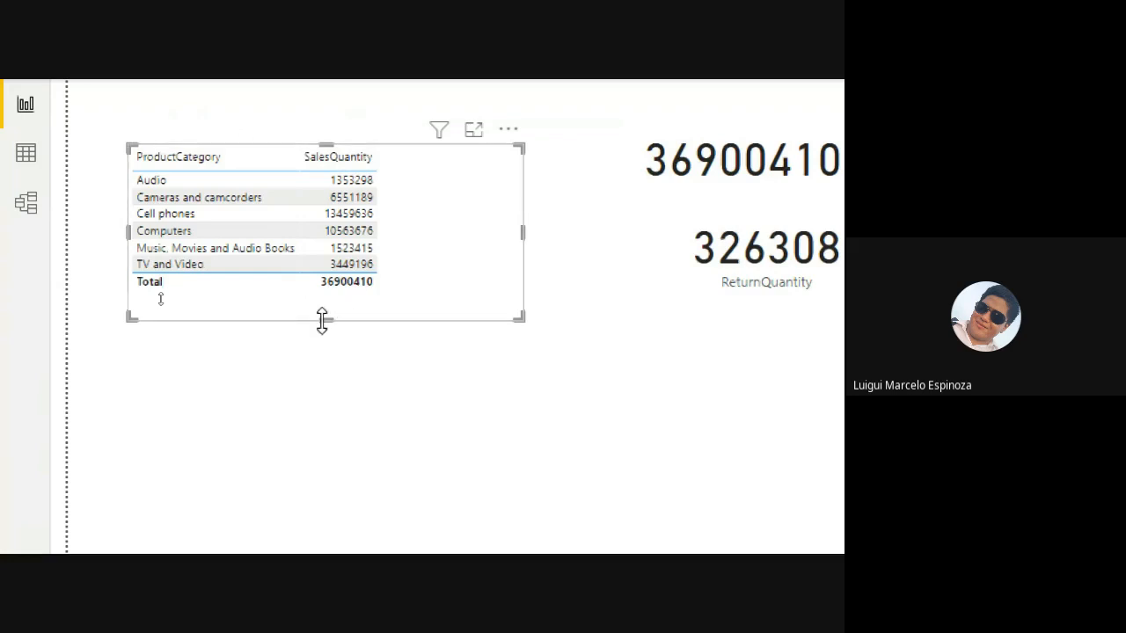
drag(322, 320, 361, 310)
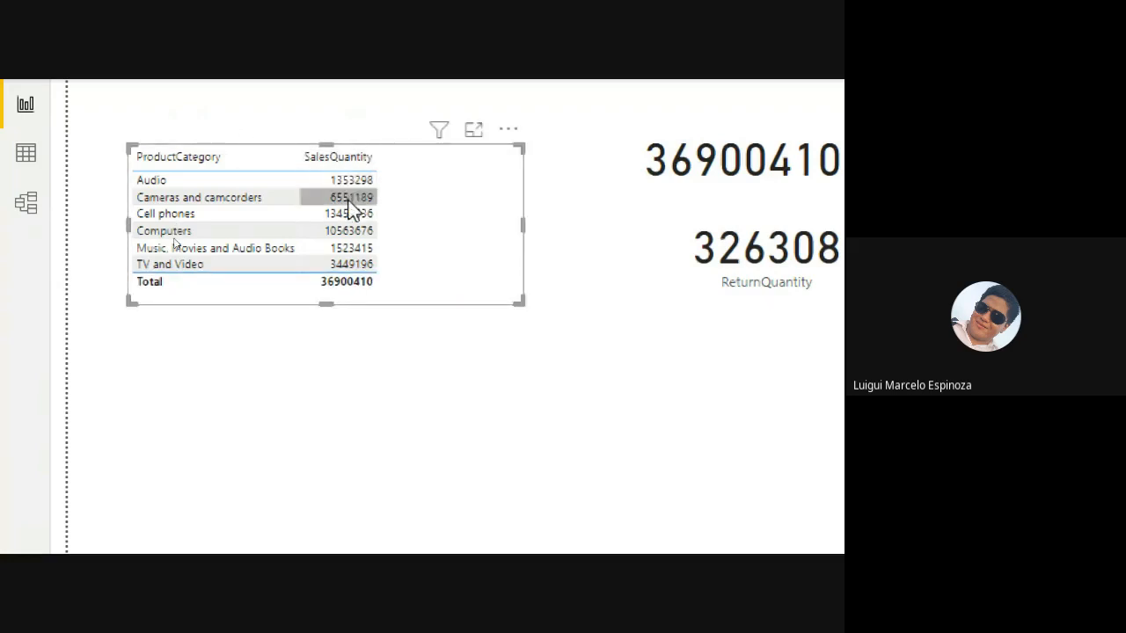
Place the SalesQuantity card beneath the table, reduce its height, and deselect it
drag(727, 201, 359, 372)
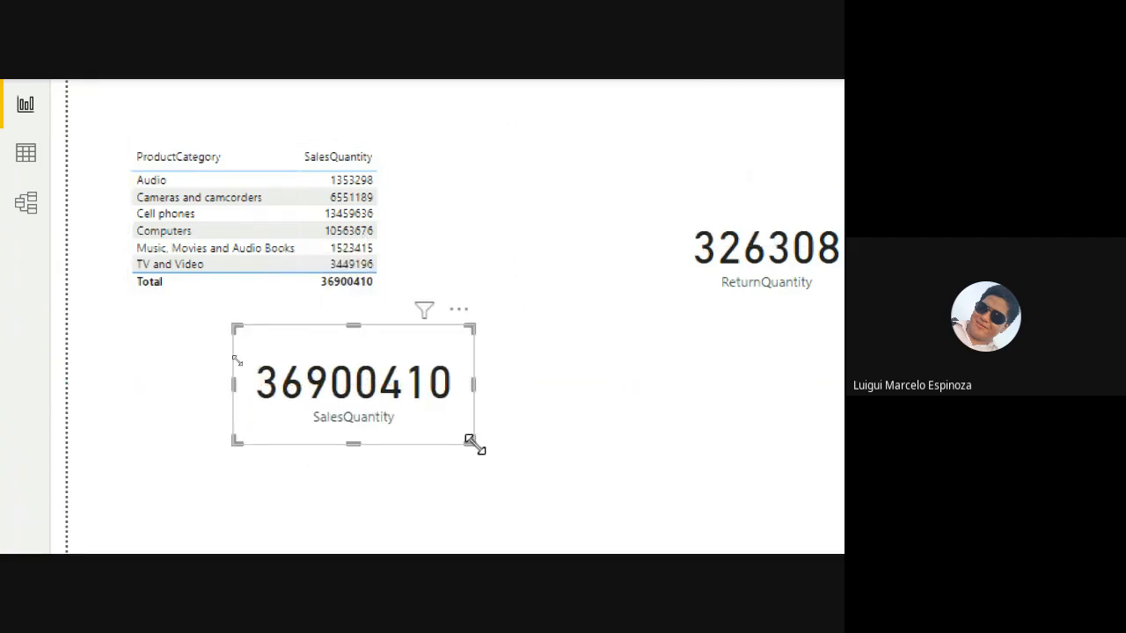
drag(469, 443, 475, 420)
drag(384, 343, 358, 343)
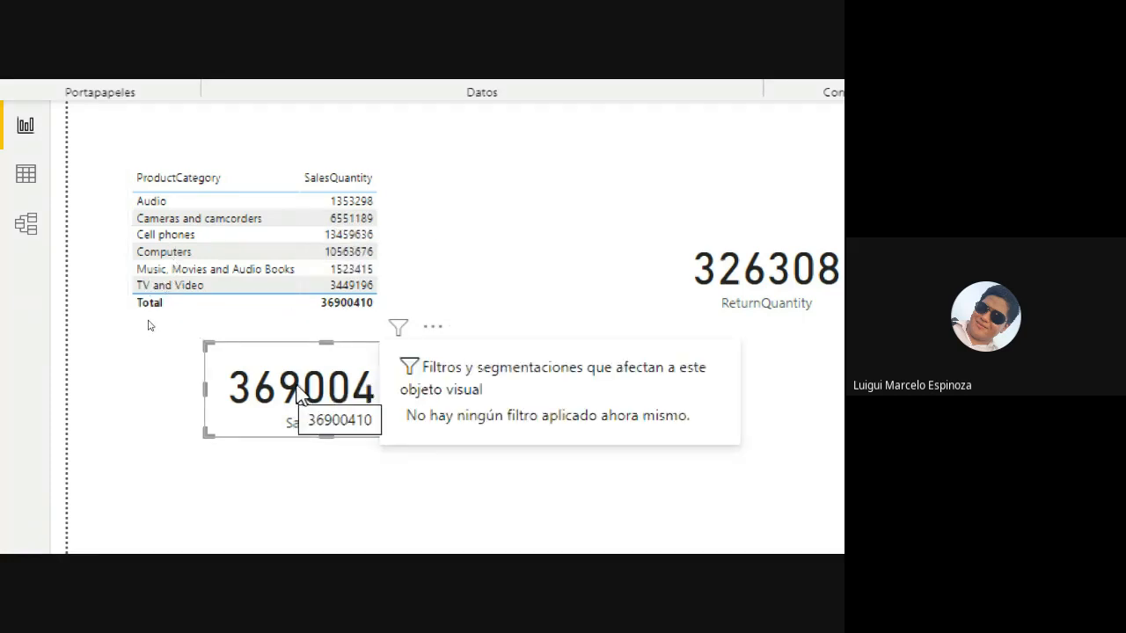
key(super)
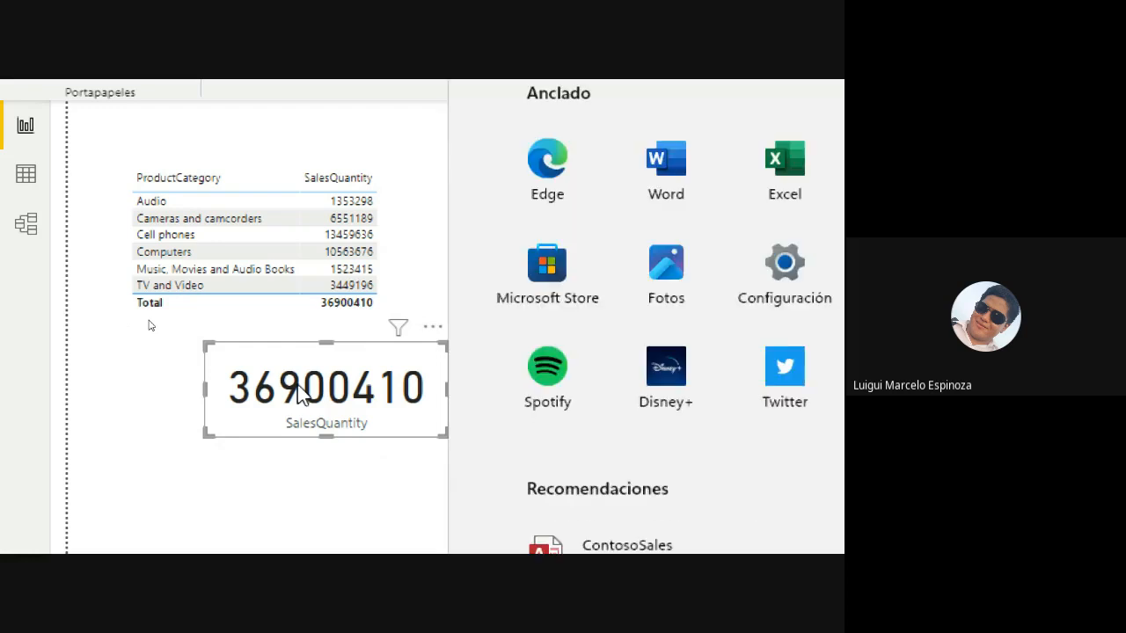
click(270, 473)
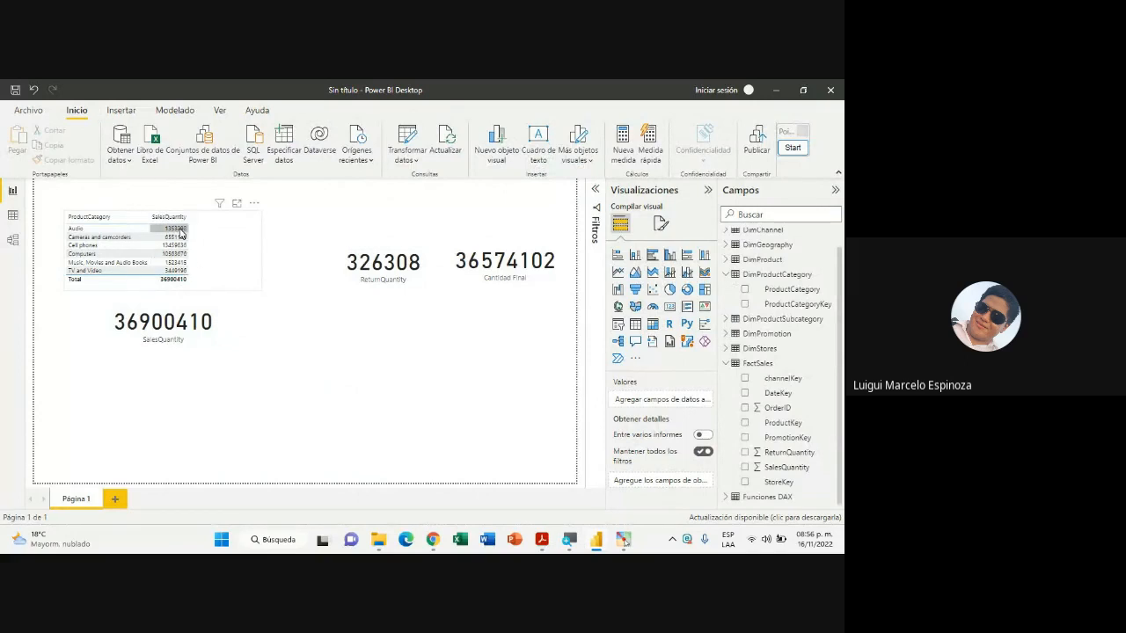
Add the ReturnQuantity field from FactSales to the ProductCategory table visual
click(726, 365)
click(211, 264)
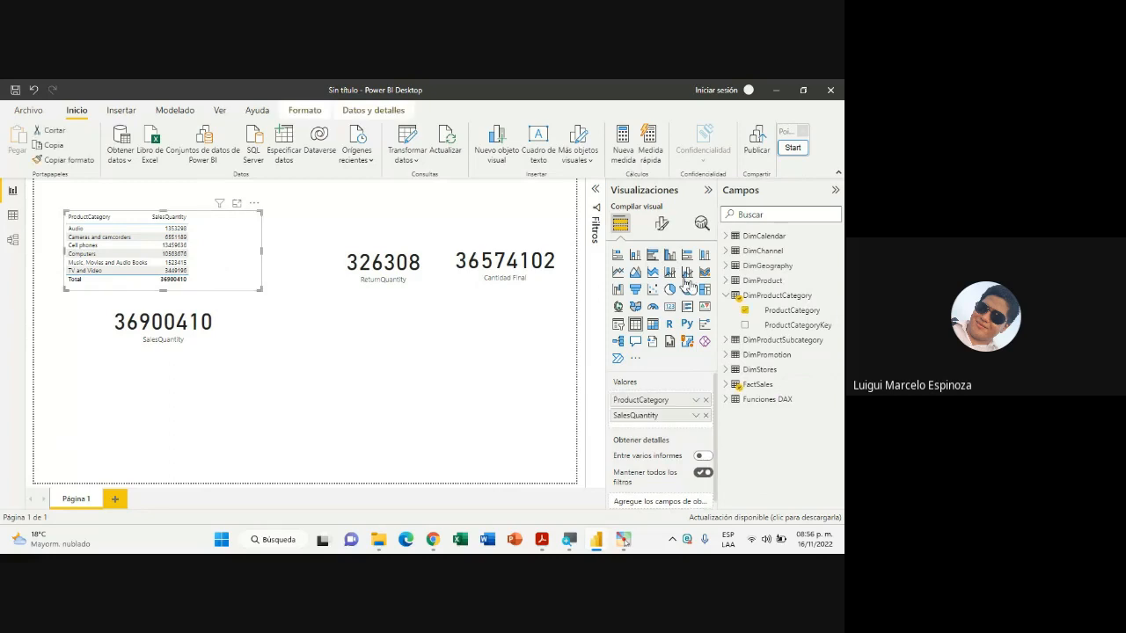
click(726, 385)
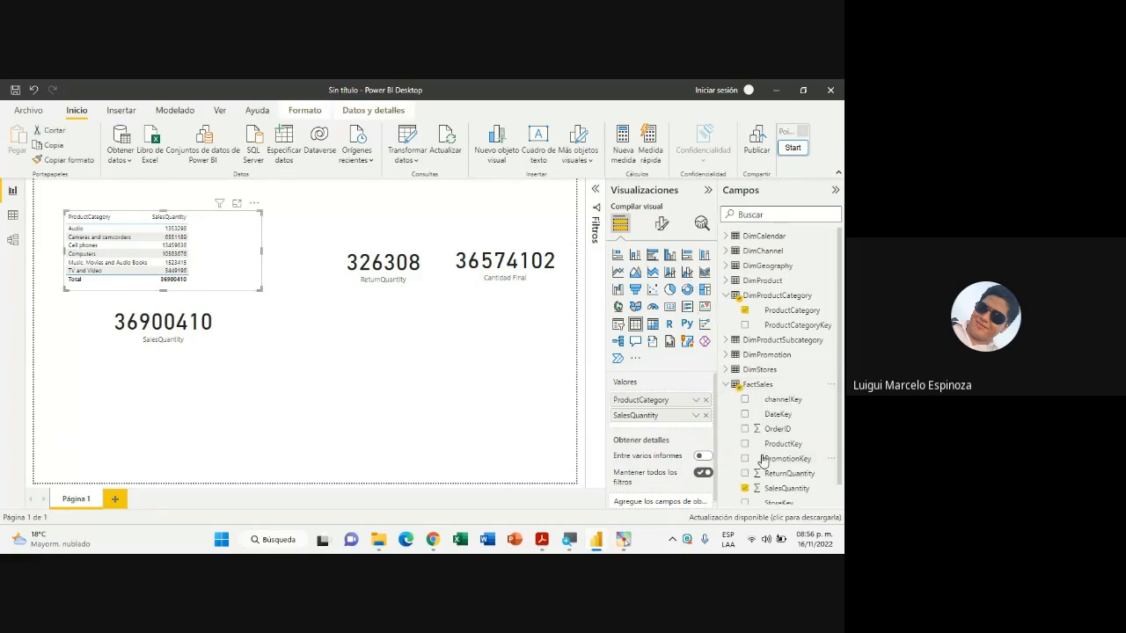
click(745, 474)
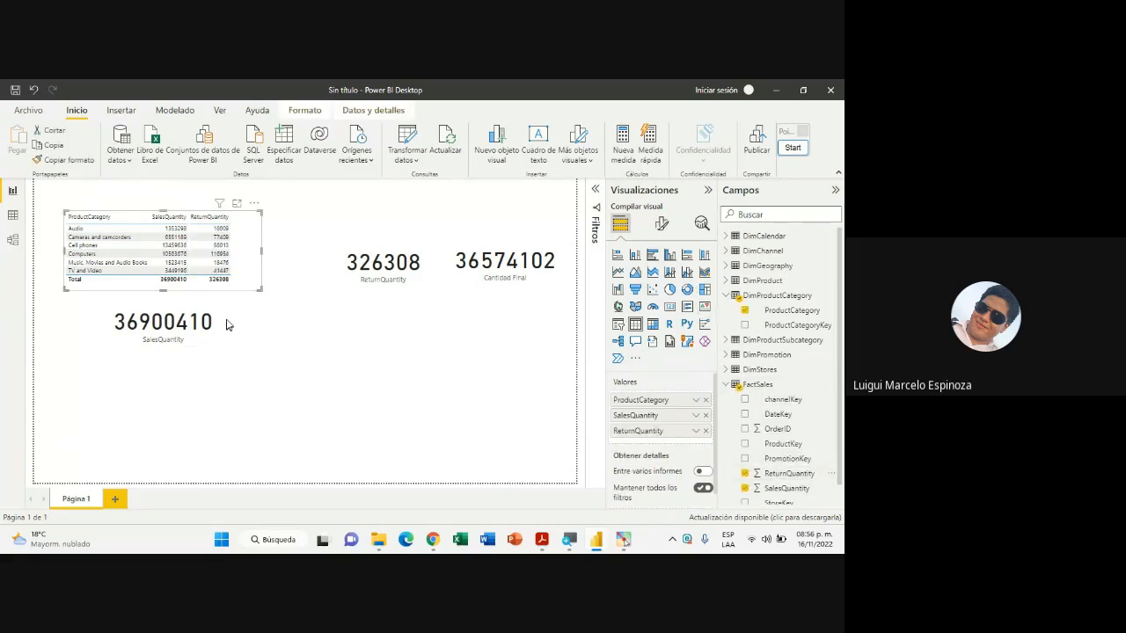
Line up the SalesQuantity and ReturnQuantity cards side by side beneath the table
drag(180, 331, 147, 333)
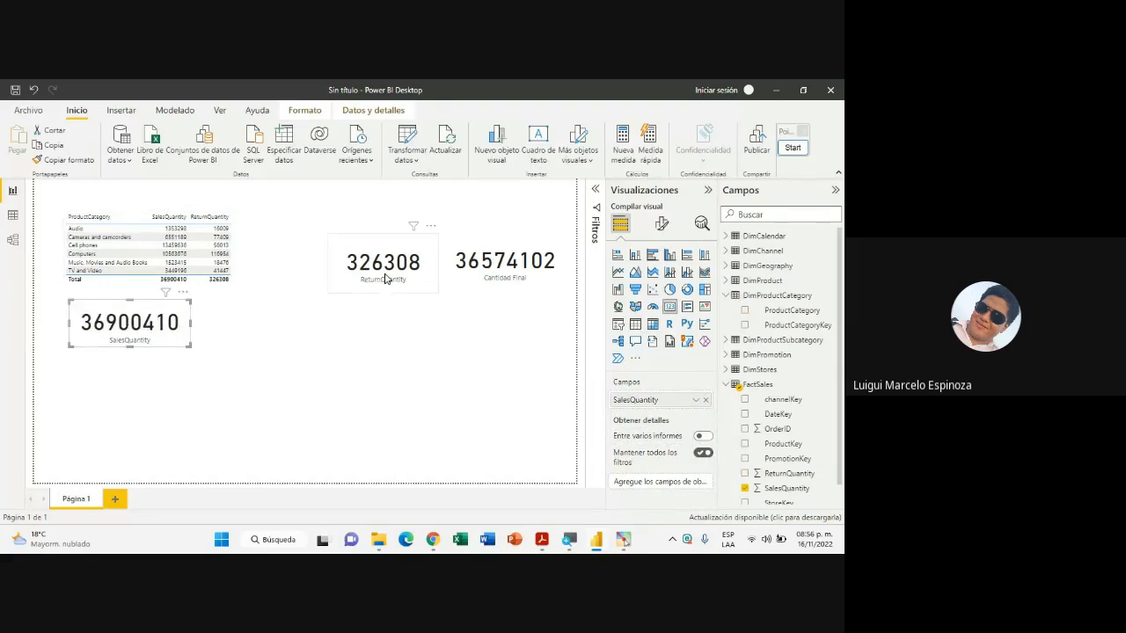
drag(384, 279, 258, 334)
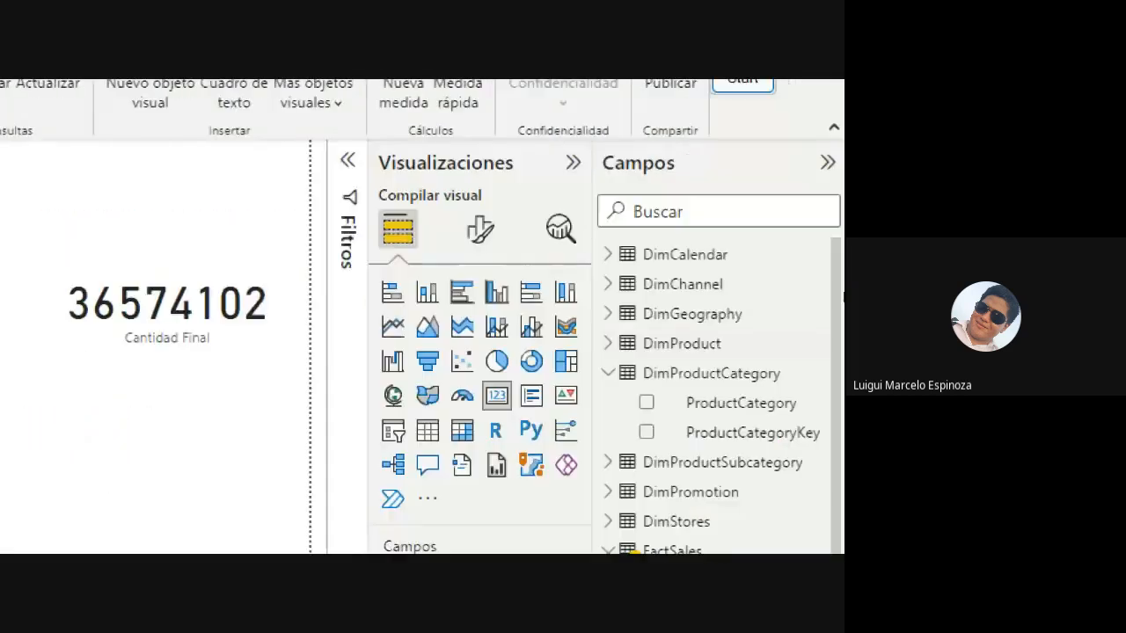
Add the Cantidad Final measure from Funciones DAX to the ProductCategory table and widen the visual to show the full column
scroll(643, 530, down, 1)
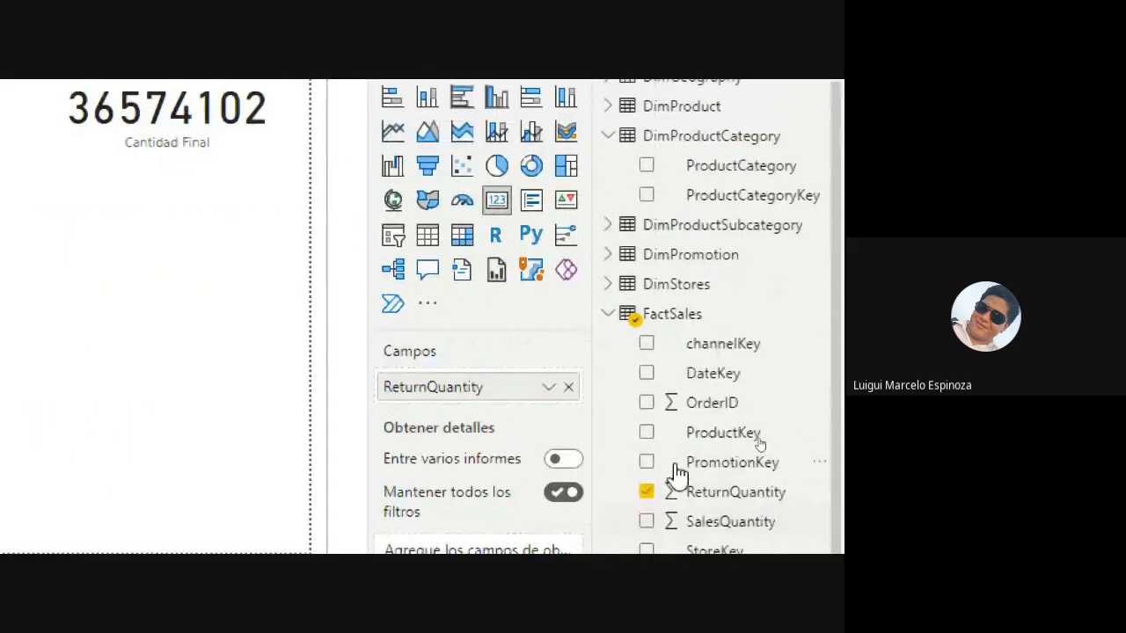
click(607, 494)
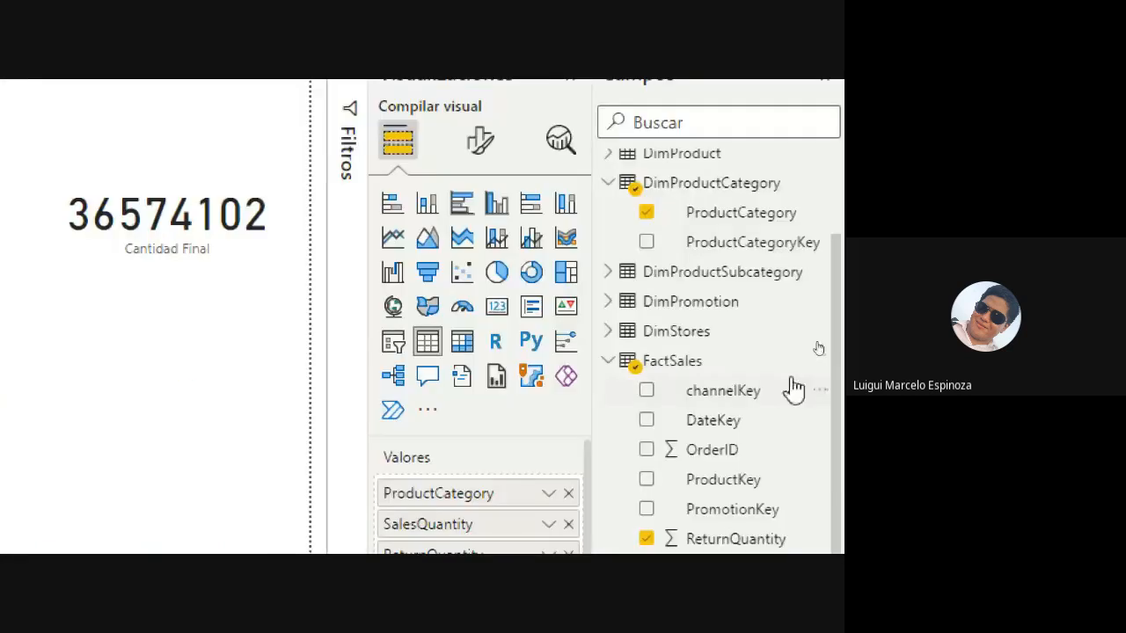
click(646, 411)
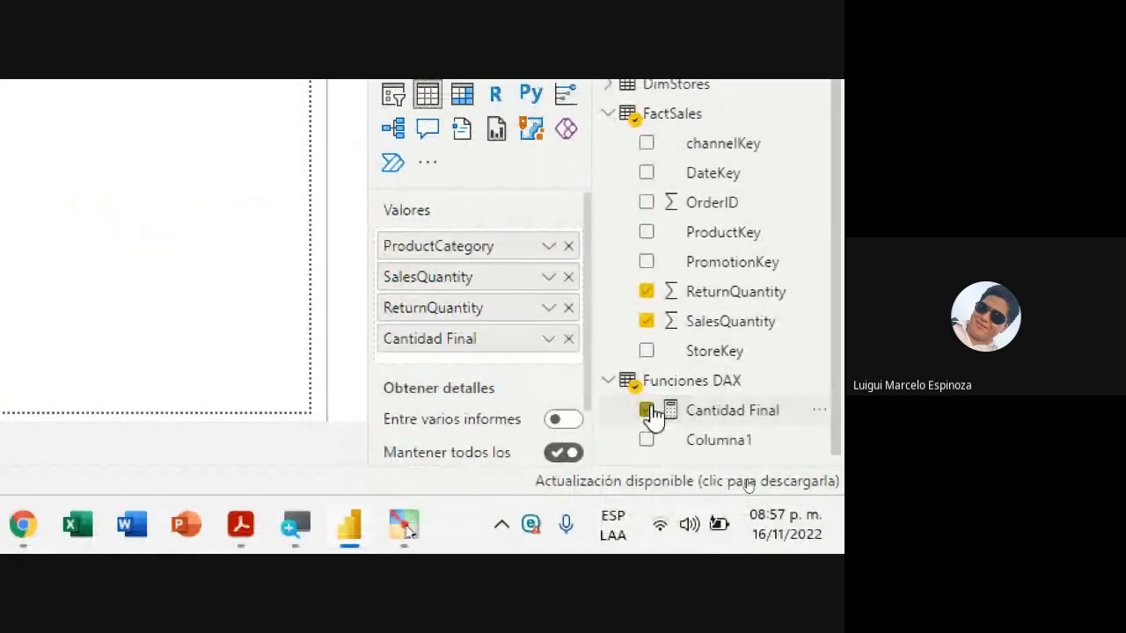
drag(214, 291, 264, 307)
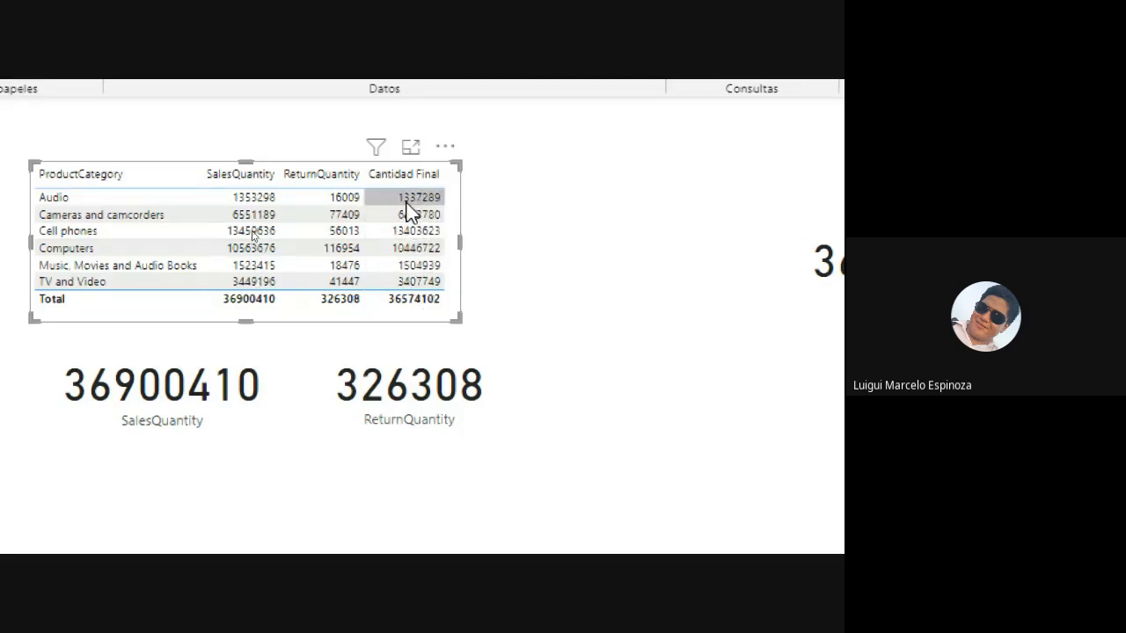
Place the Cantidad Final card in line beside the ReturnQuantity card and trim the ProductCategory table's width and height
drag(754, 281, 523, 402)
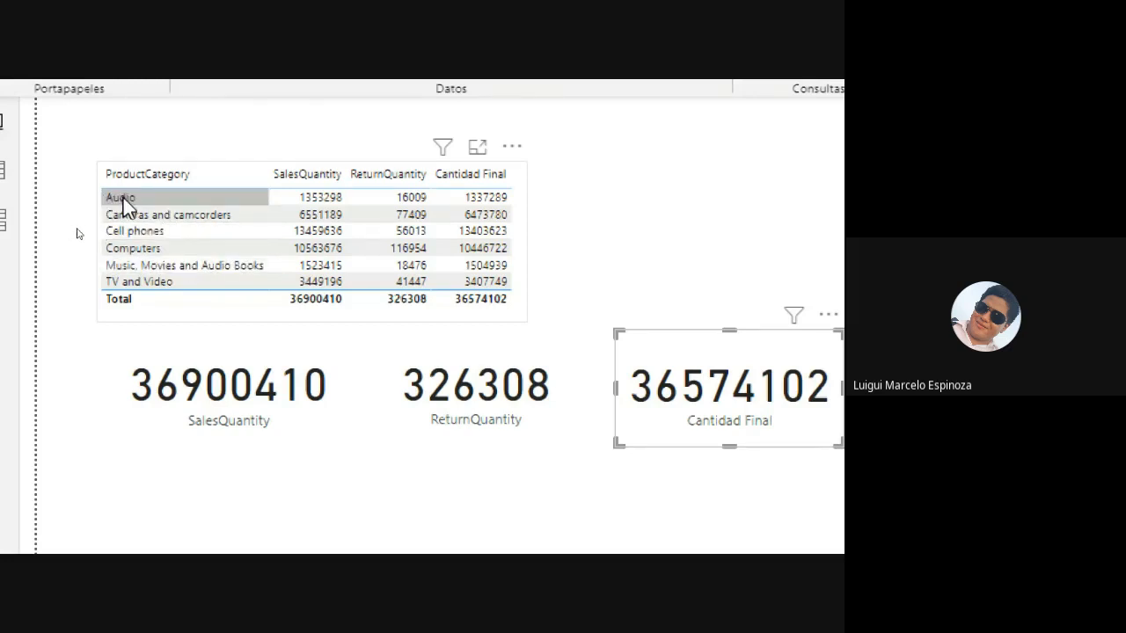
click(221, 165)
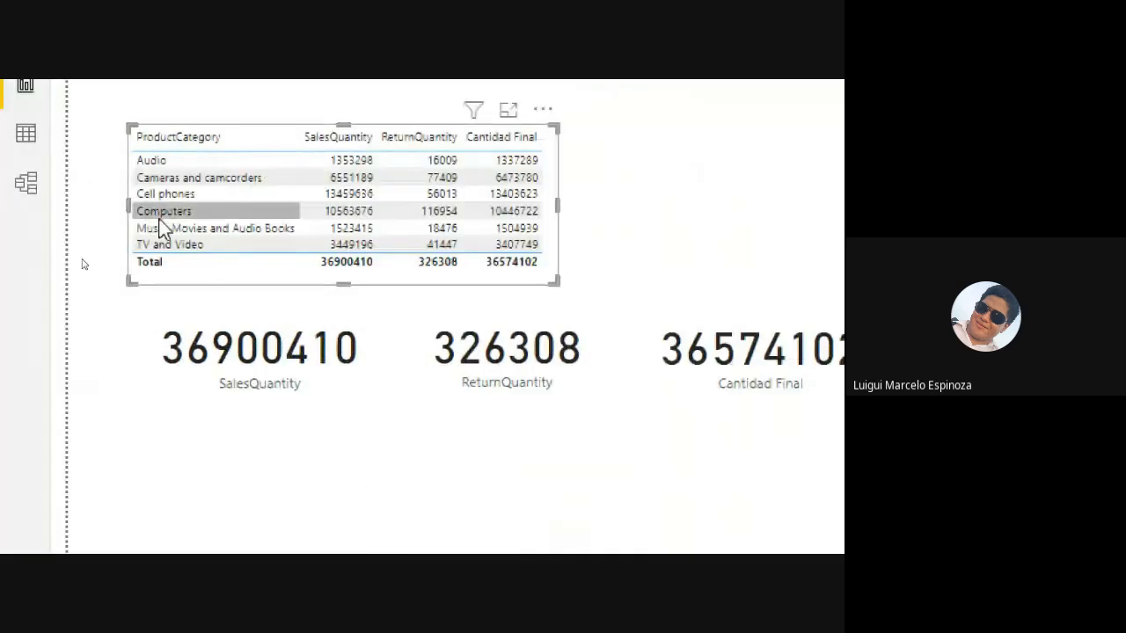
drag(560, 208, 556, 217)
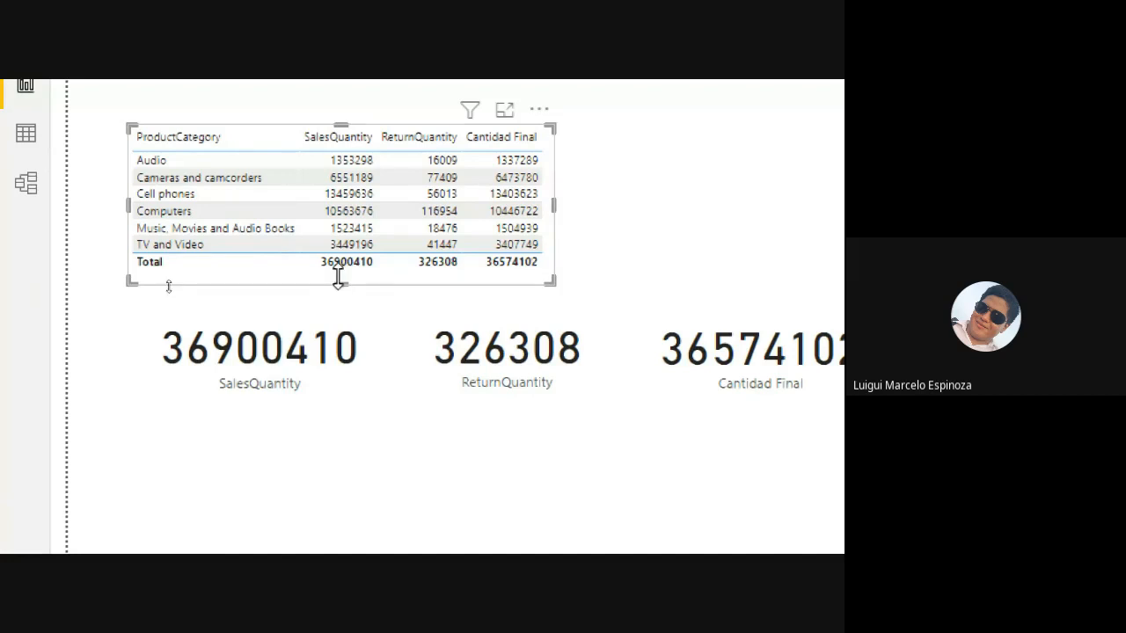
drag(345, 282, 339, 277)
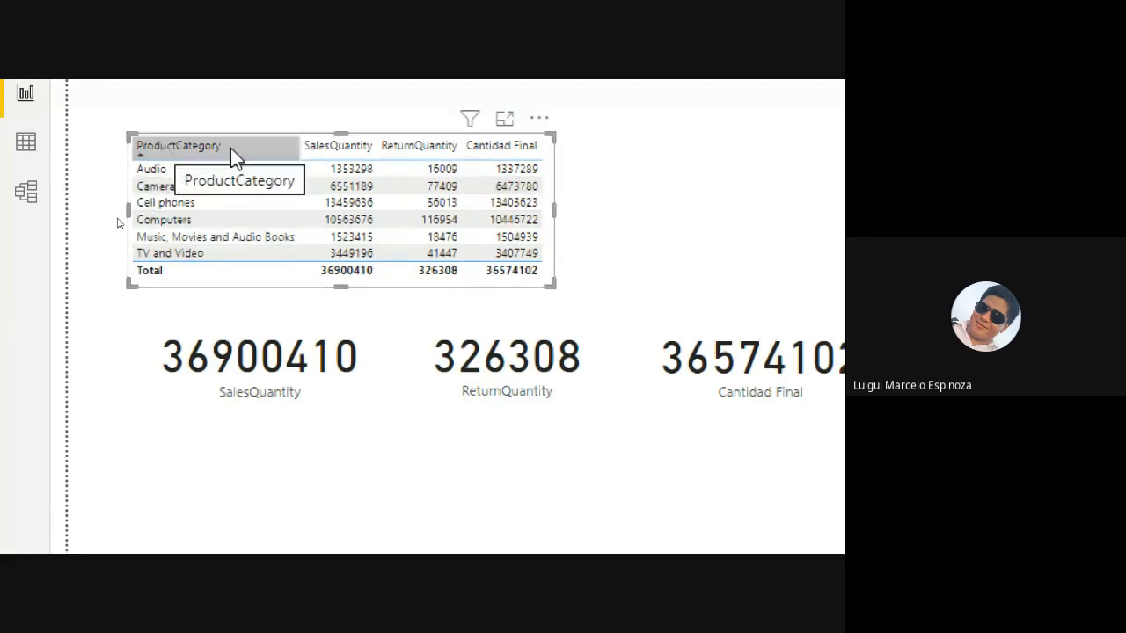
Create a second table visual with ChannelName from DimChannel, SalesQuantity and ReturnQuantity from FactSales, and the Cantidad Final measure
scroll(734, 447, up, 2)
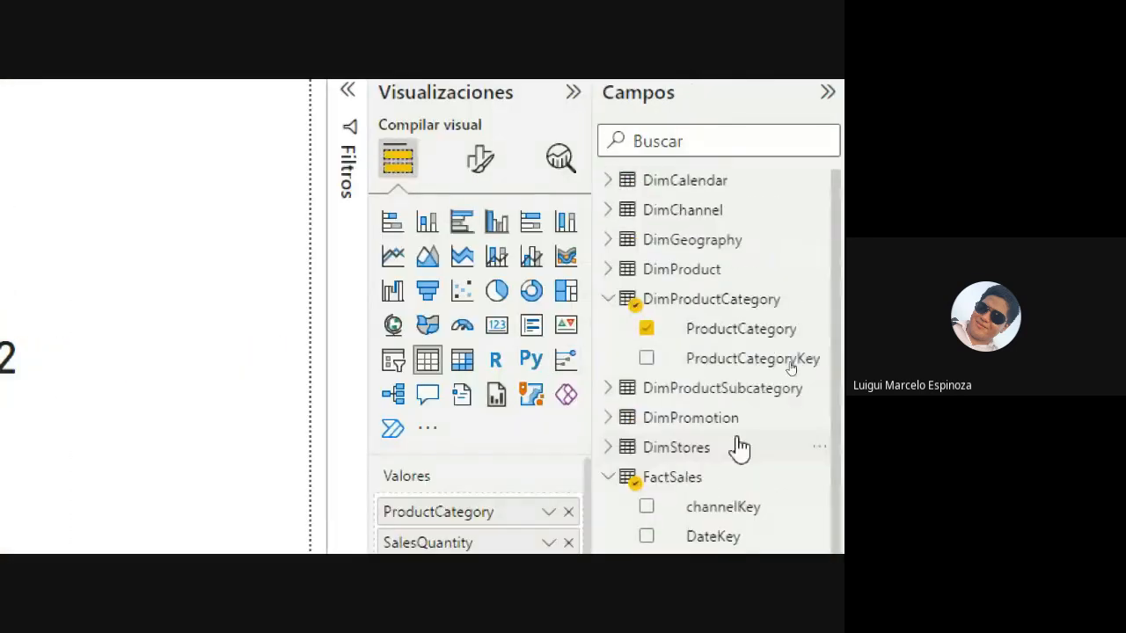
click(194, 207)
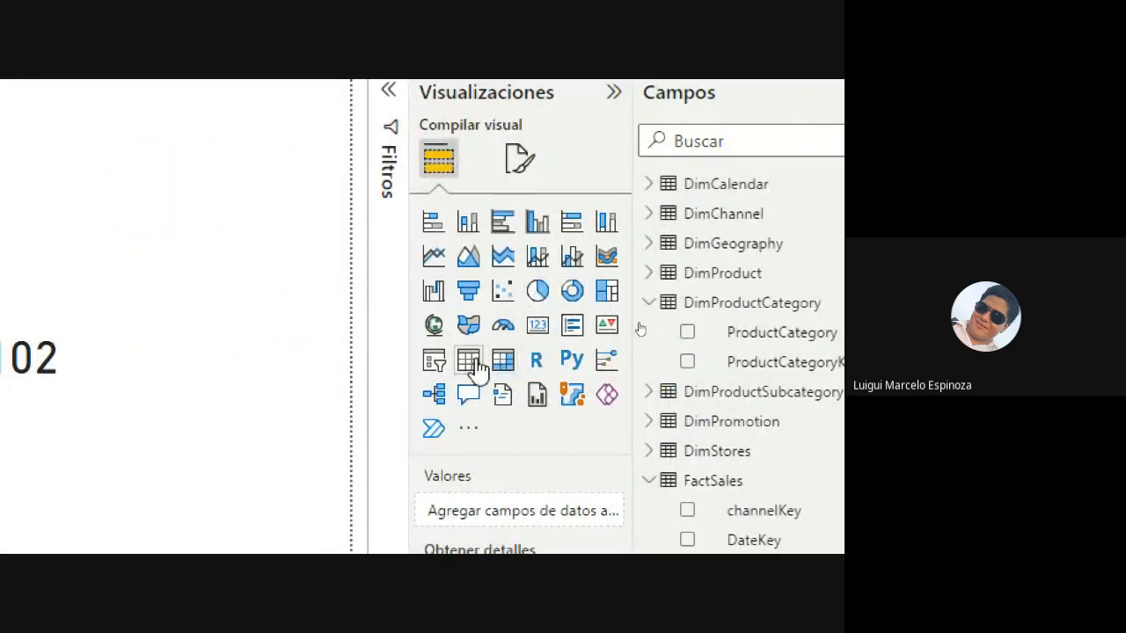
click(610, 216)
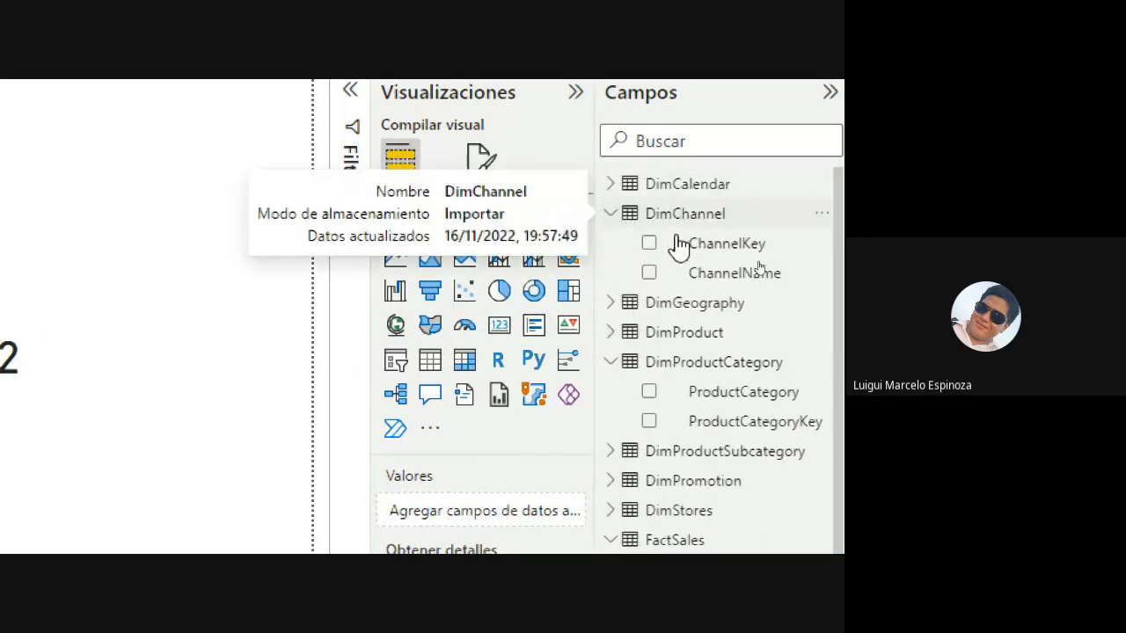
click(649, 273)
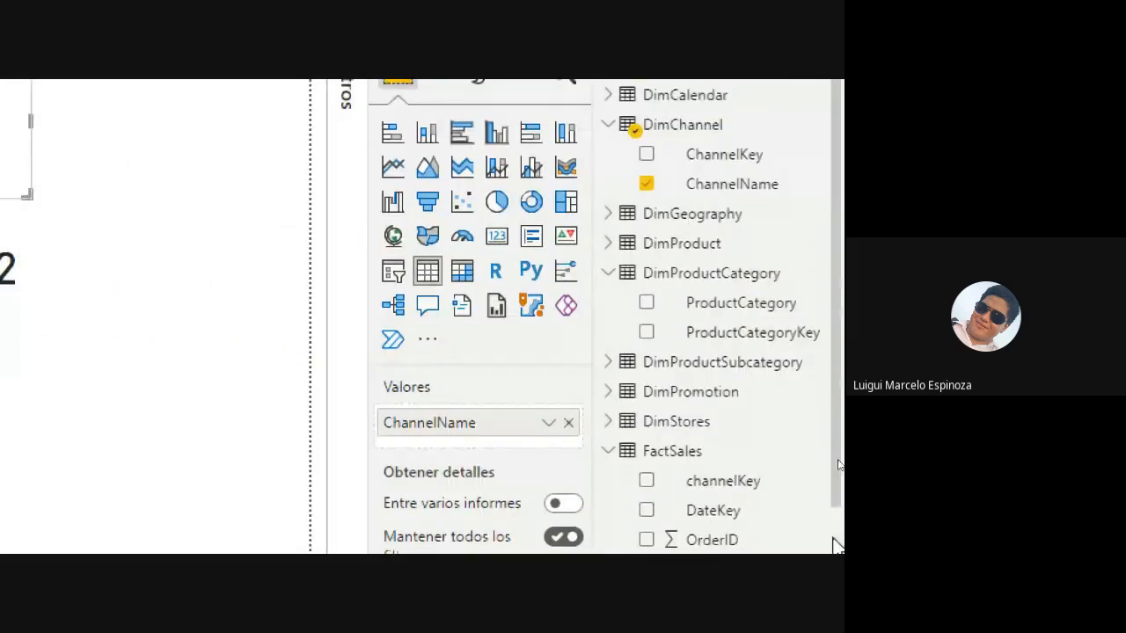
scroll(654, 390, down, 2)
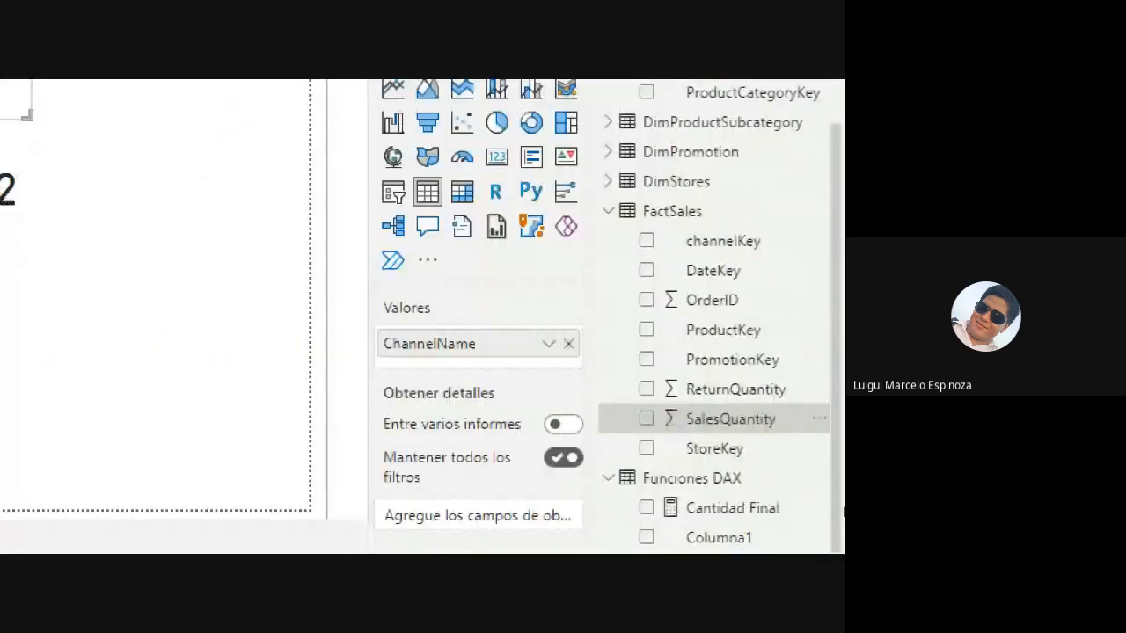
click(646, 326)
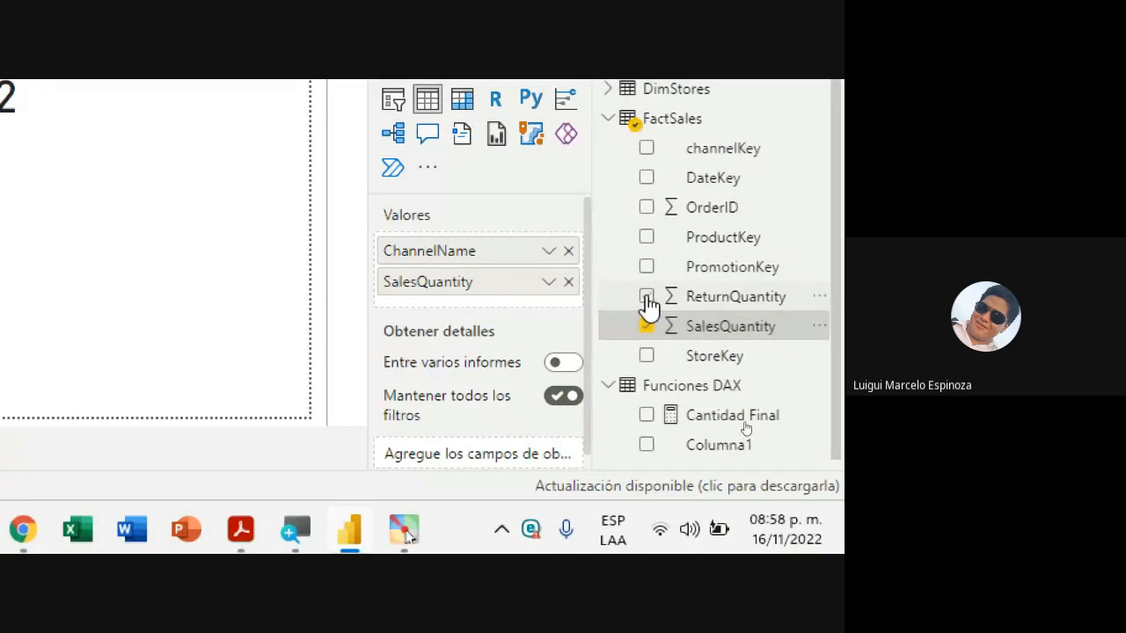
click(647, 296)
click(647, 415)
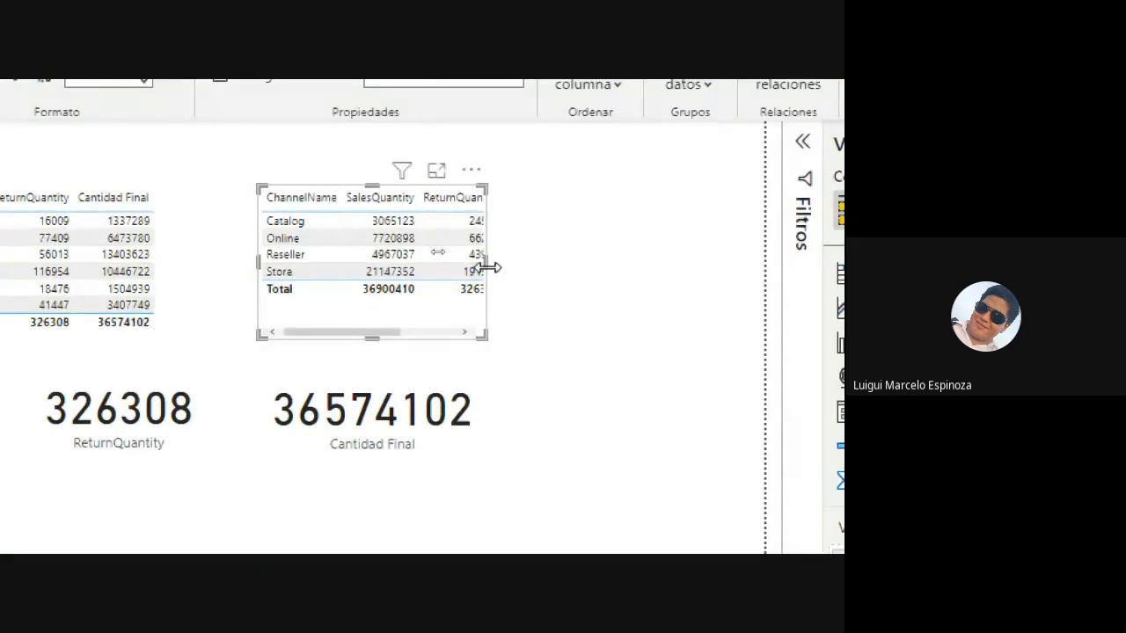
Fit the ChannelName table's size to its four columns and rows, move it closer to the ProductCategory table, and deselect it
drag(488, 268, 626, 277)
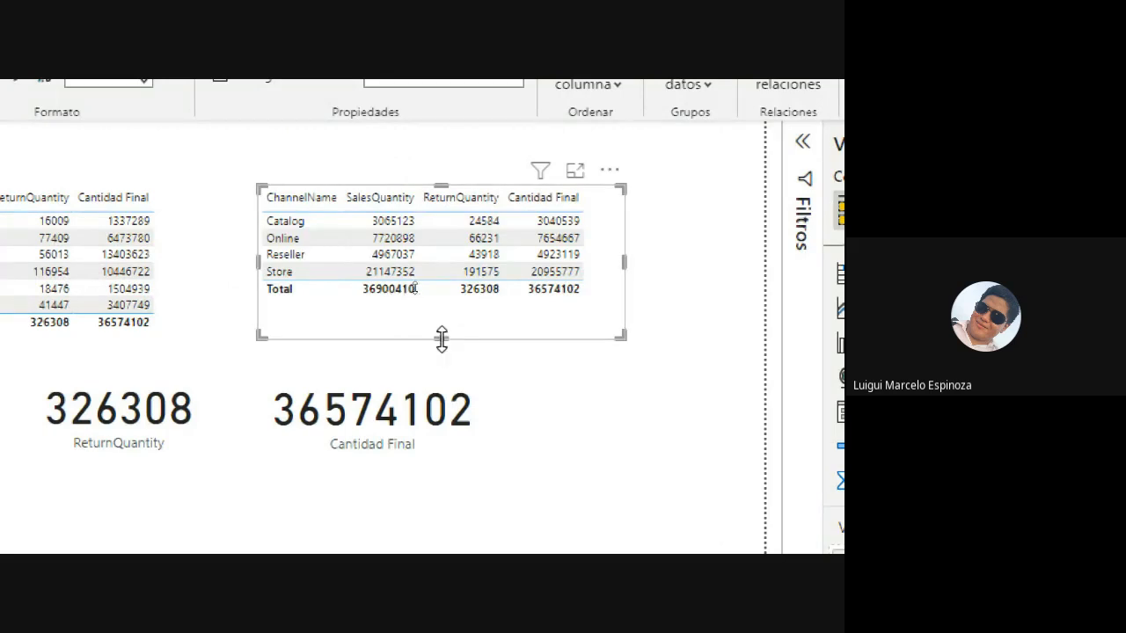
drag(441, 337, 440, 304)
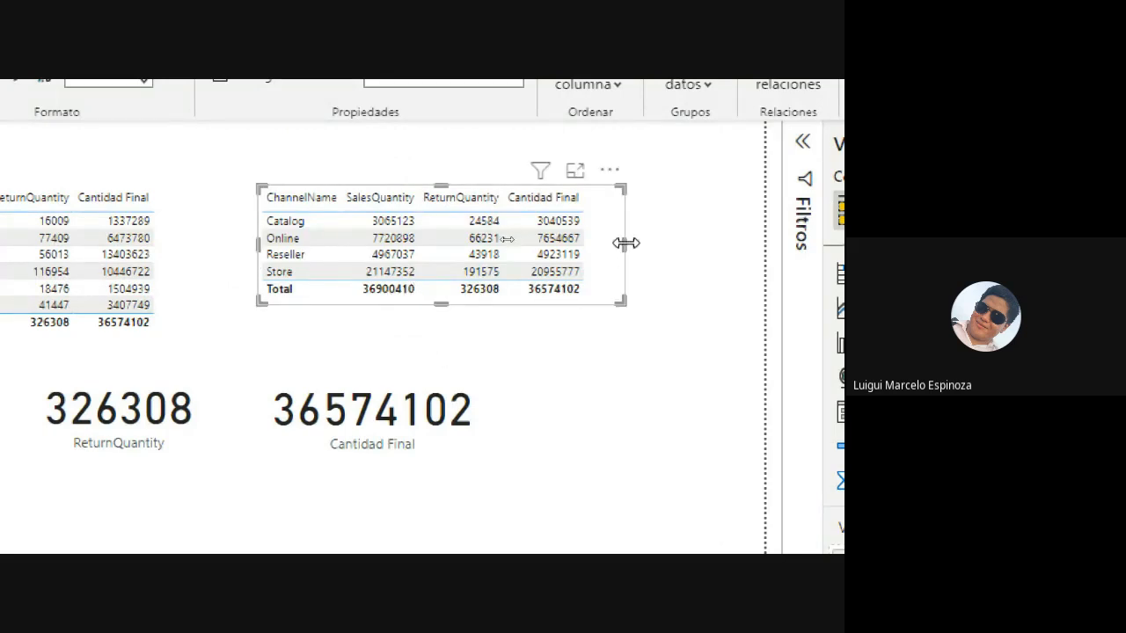
drag(624, 243, 594, 243)
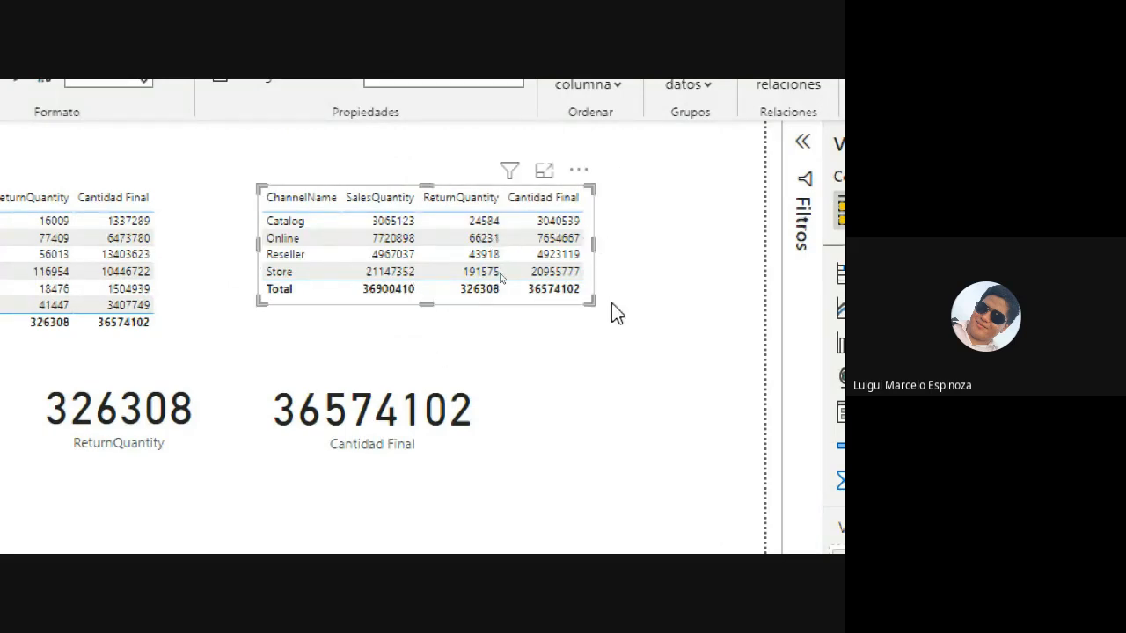
click(523, 371)
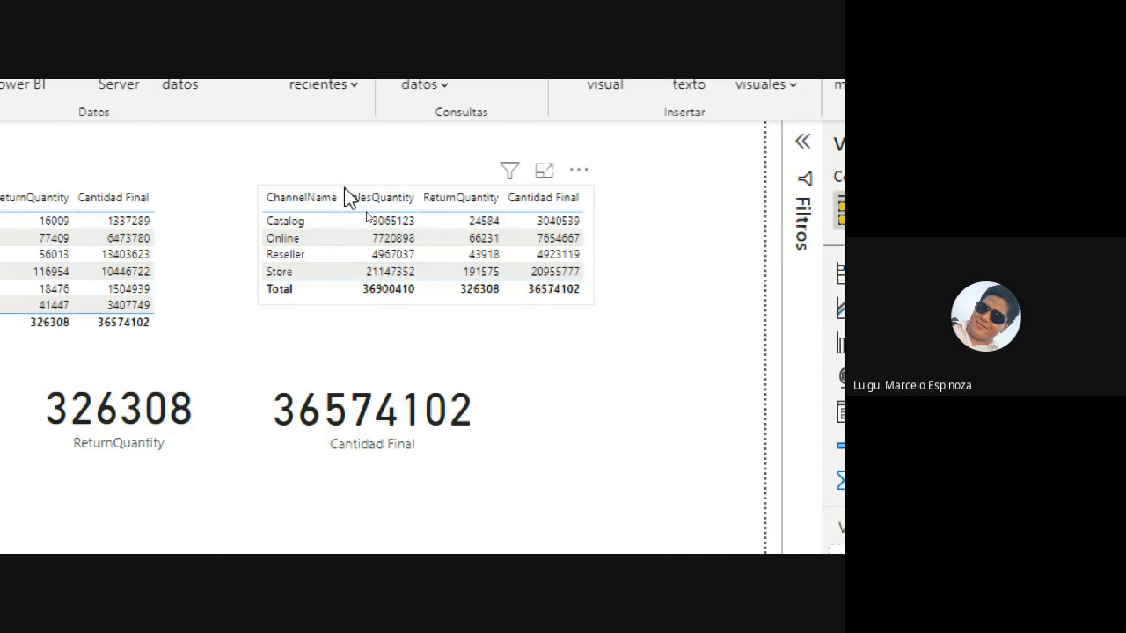
drag(347, 198, 282, 194)
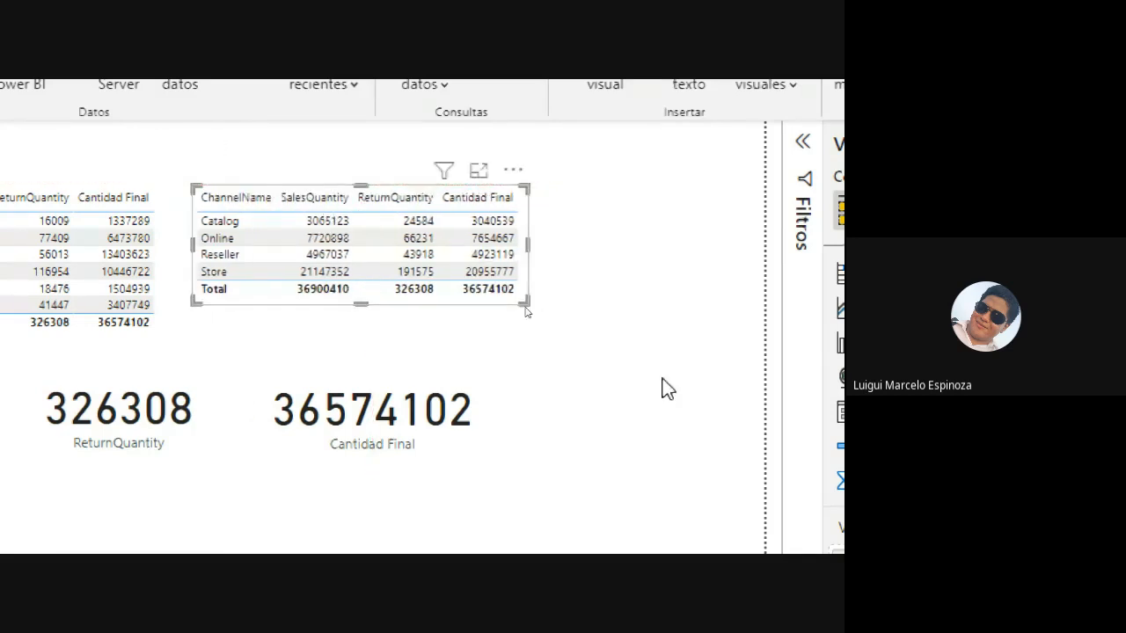
click(666, 388)
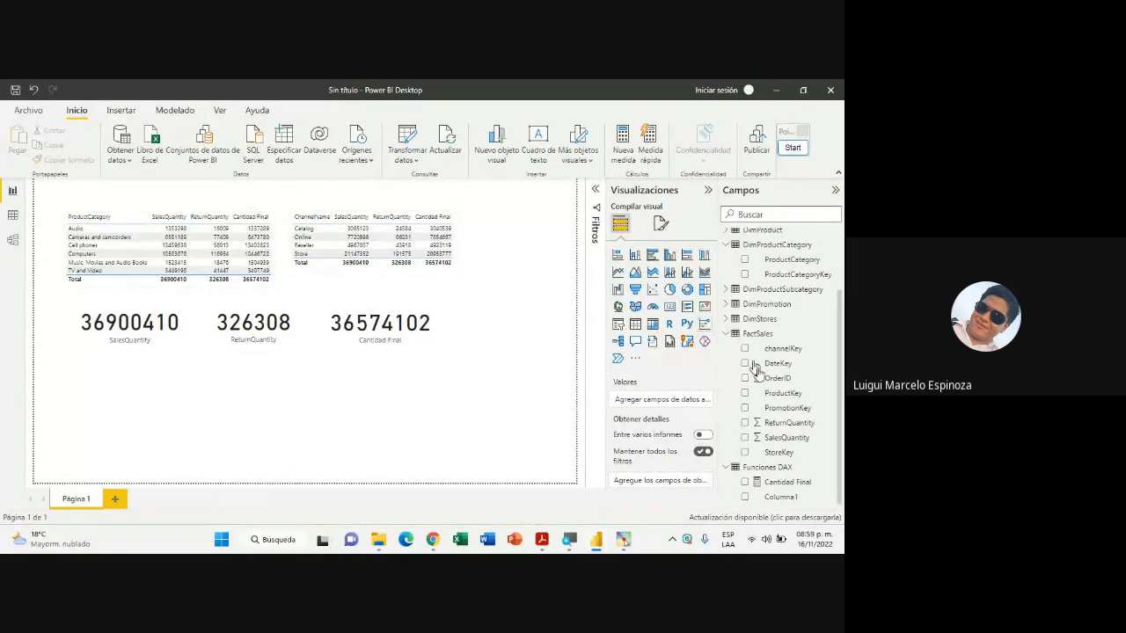
Remove ReturnQuantity and SalesQuantity from the ChannelName table and convert it to a stacked column chart of Cantidad Final
click(379, 272)
click(745, 423)
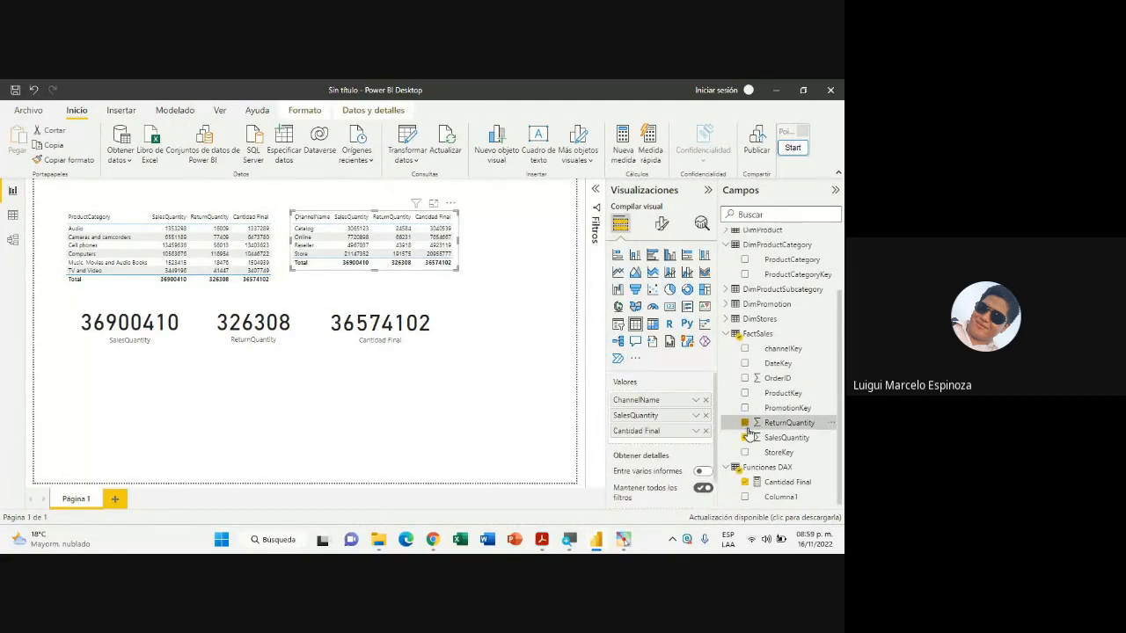
click(745, 438)
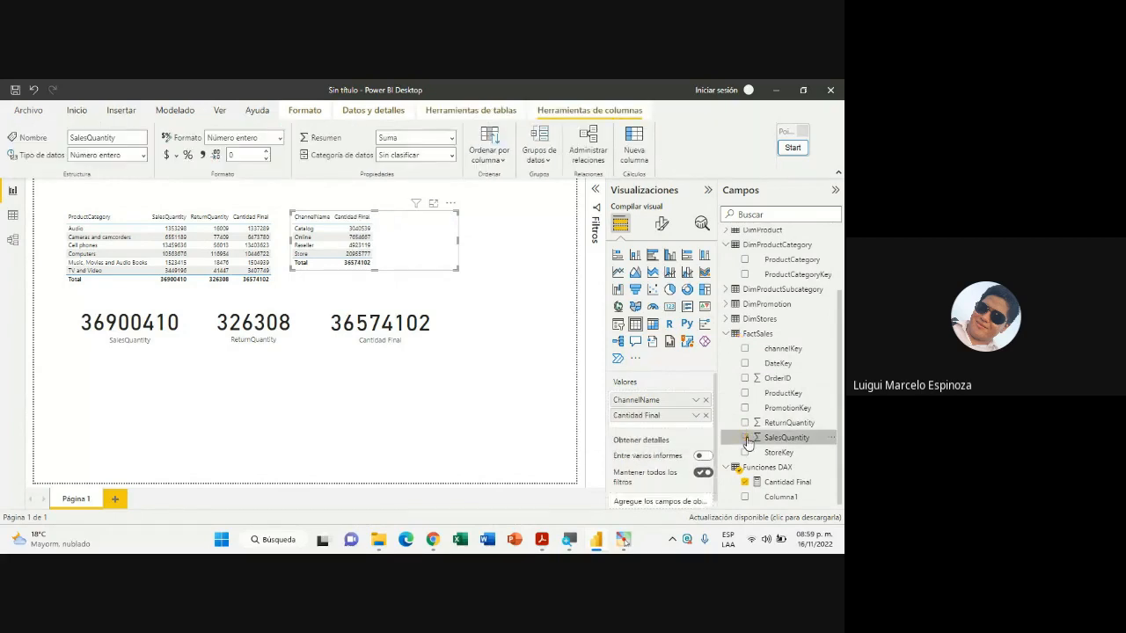
click(635, 256)
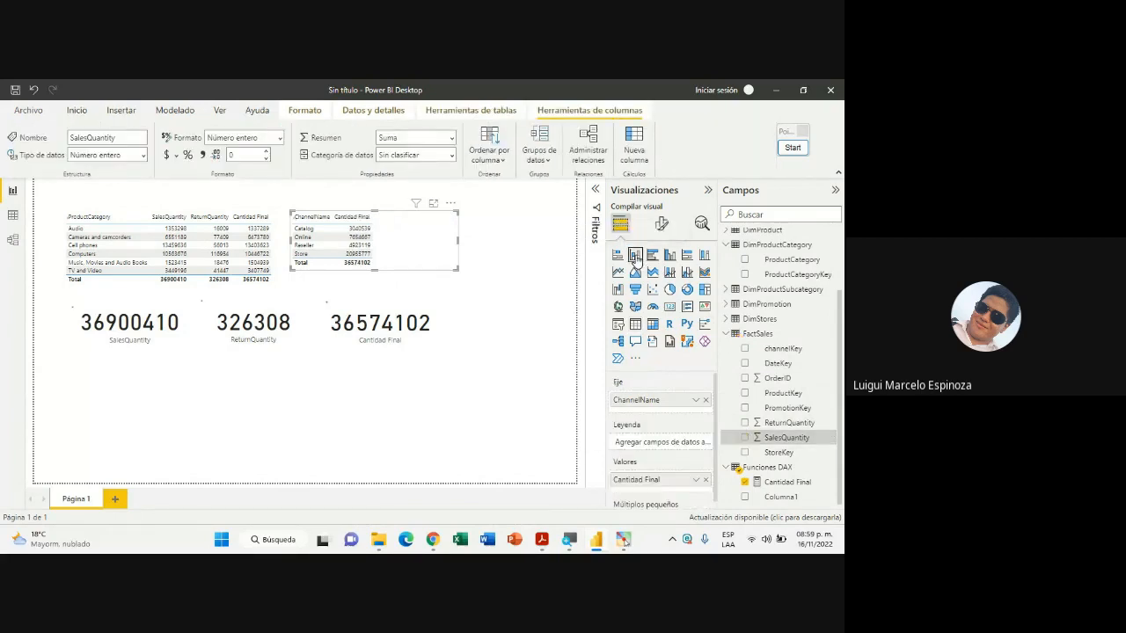
Enlarge the ChannelName column chart in height and width and shift the Cantidad Final card slightly down beneath it
drag(374, 272, 374, 298)
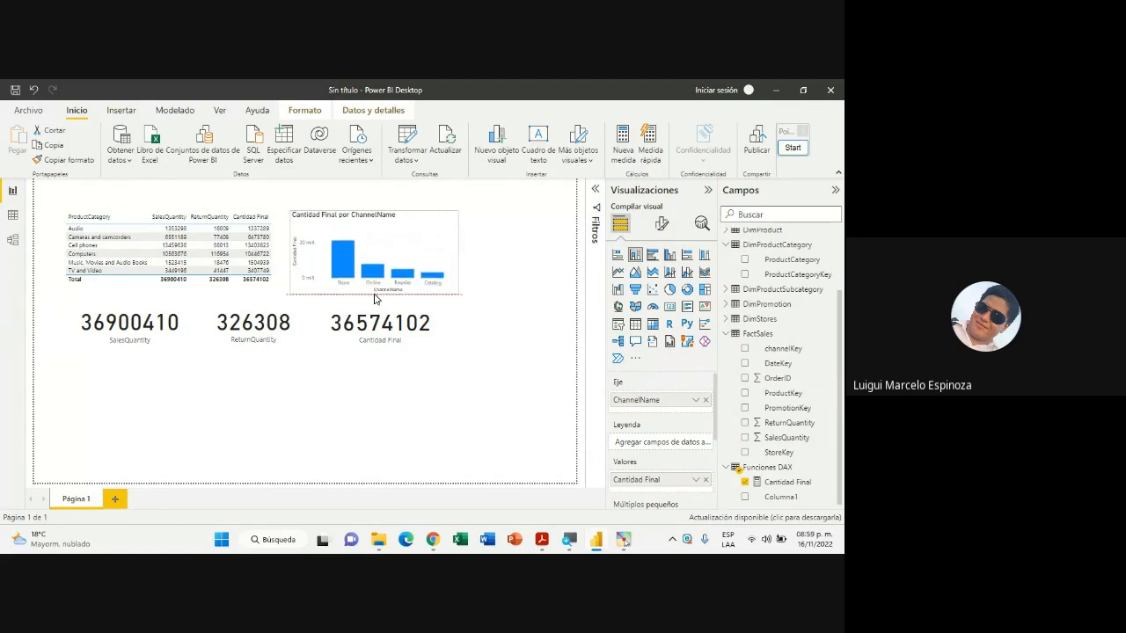
drag(458, 254, 473, 260)
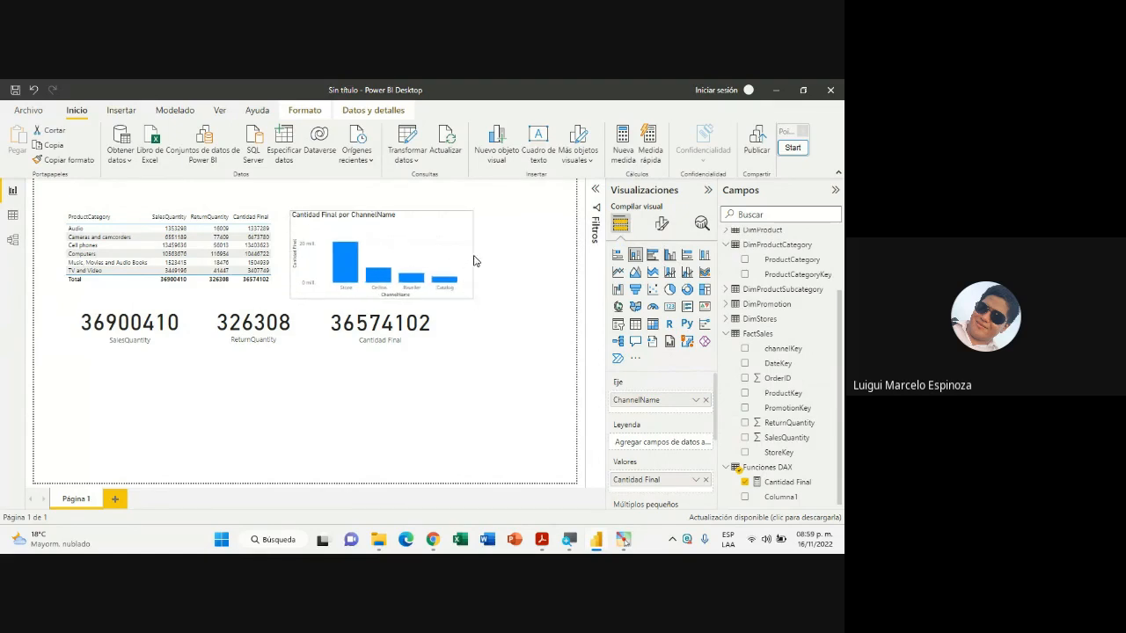
click(519, 278)
click(420, 329)
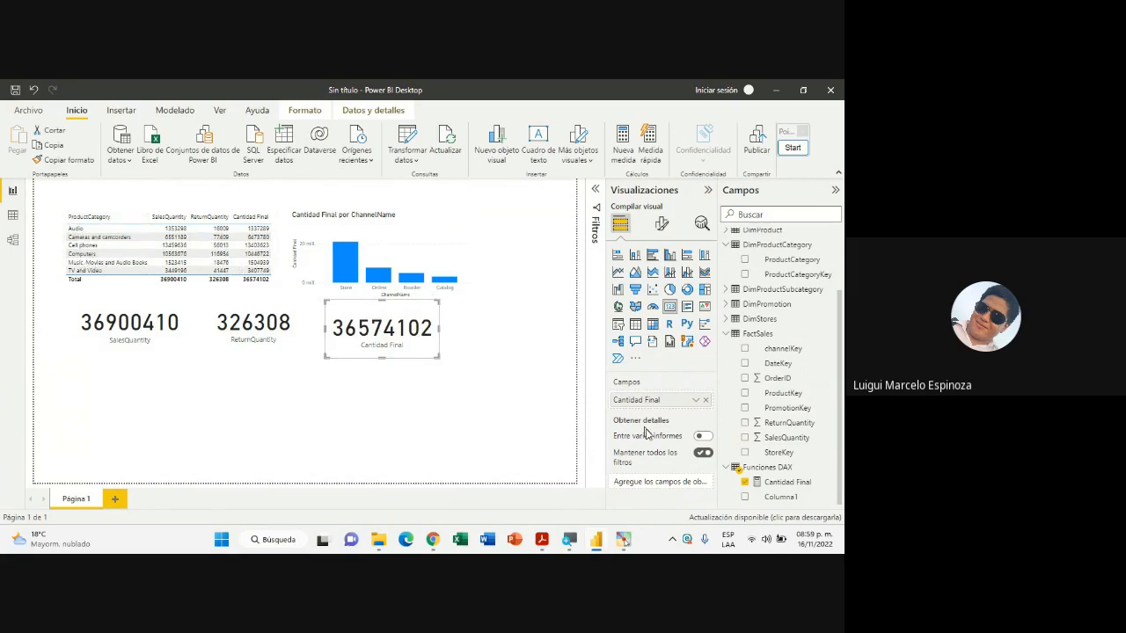
Remove SalesQuantity and ReturnQuantity from the ProductCategory table, convert it to a stacked bar chart of Cantidad Final, and make it taller
click(146, 289)
click(745, 482)
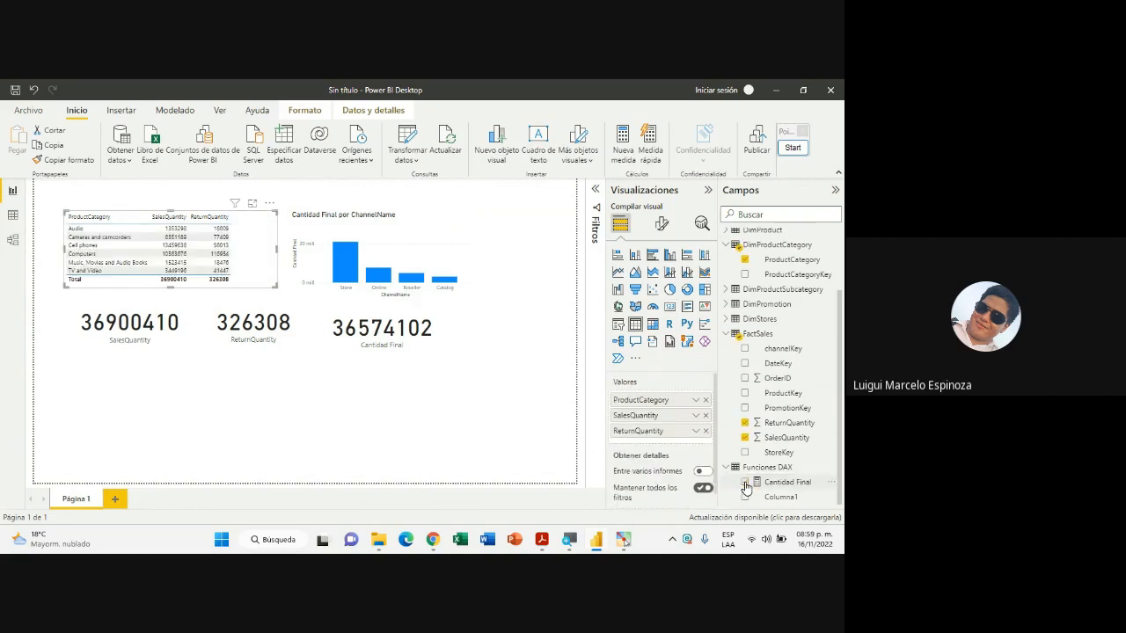
click(745, 482)
click(745, 437)
click(745, 423)
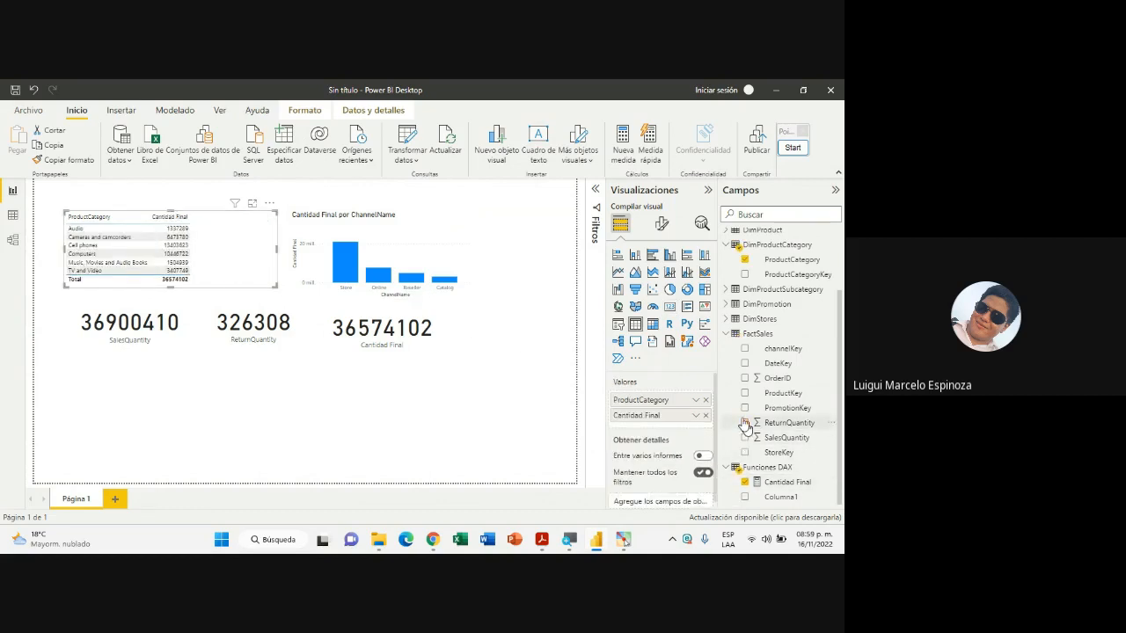
click(618, 255)
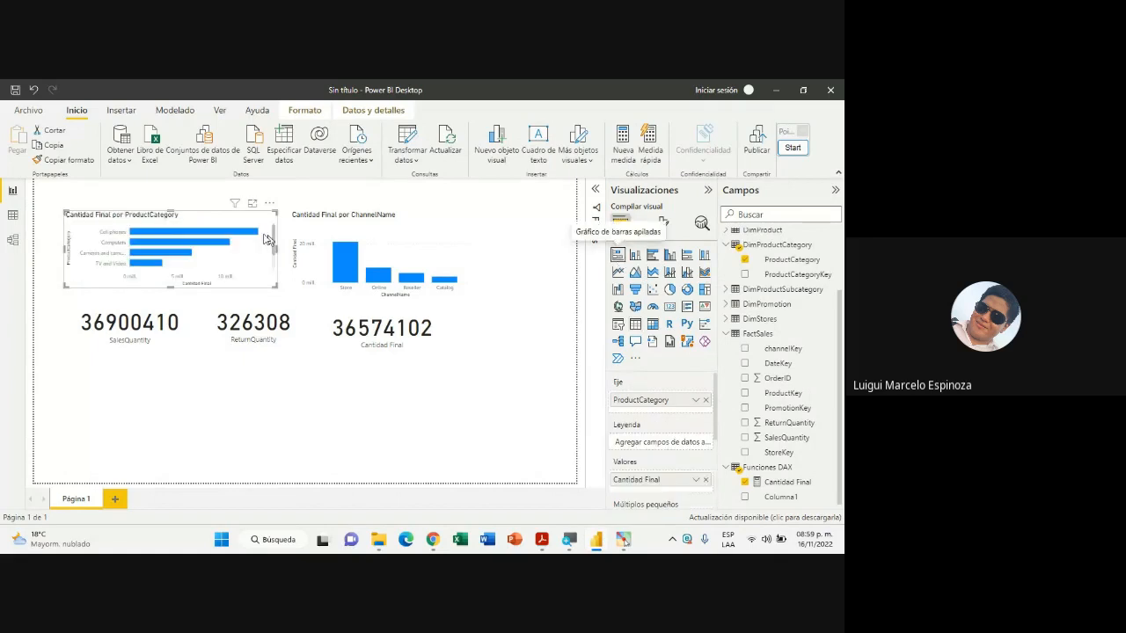
drag(171, 283, 171, 429)
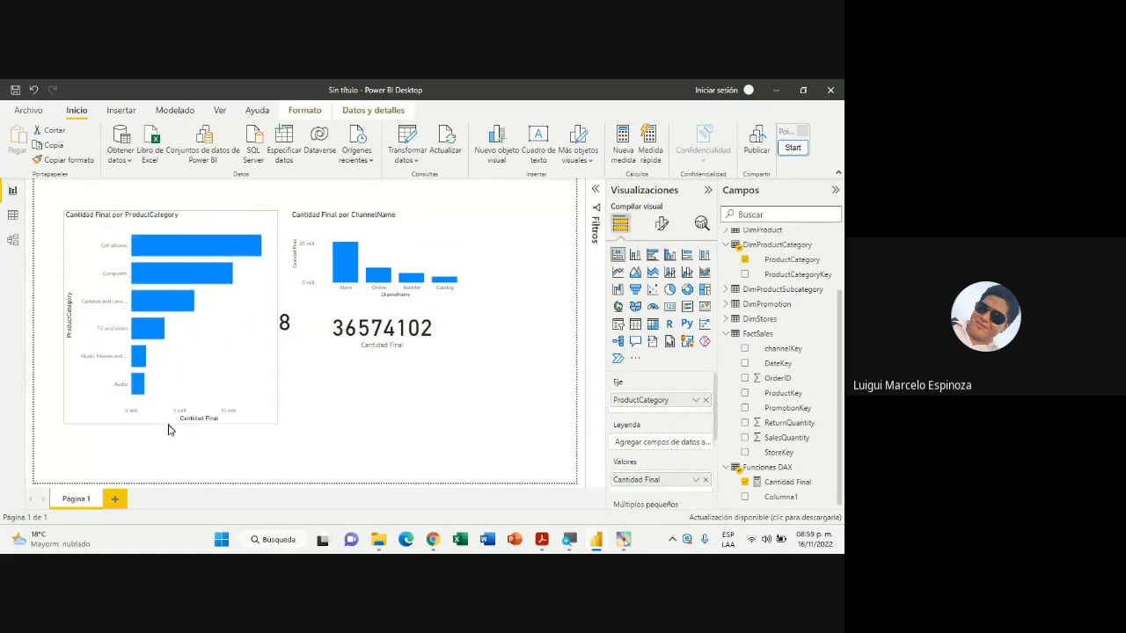
Enlarge the bar chart of Cantidad Final by ProductCategory in width and height and reposition it on the report page
drag(278, 323, 324, 323)
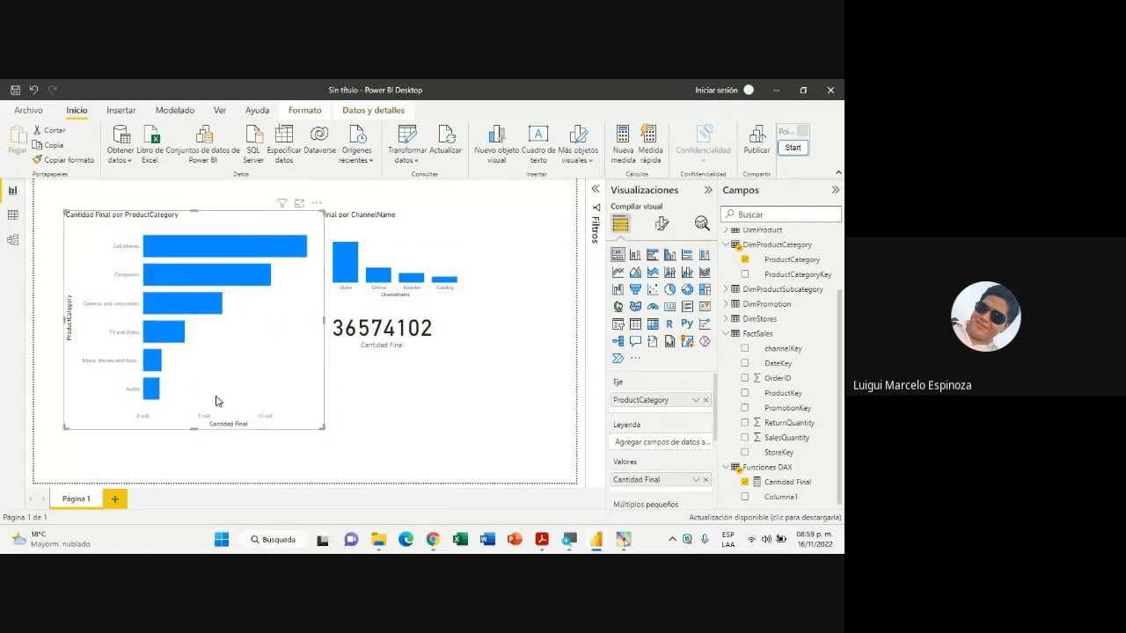
drag(198, 434, 201, 468)
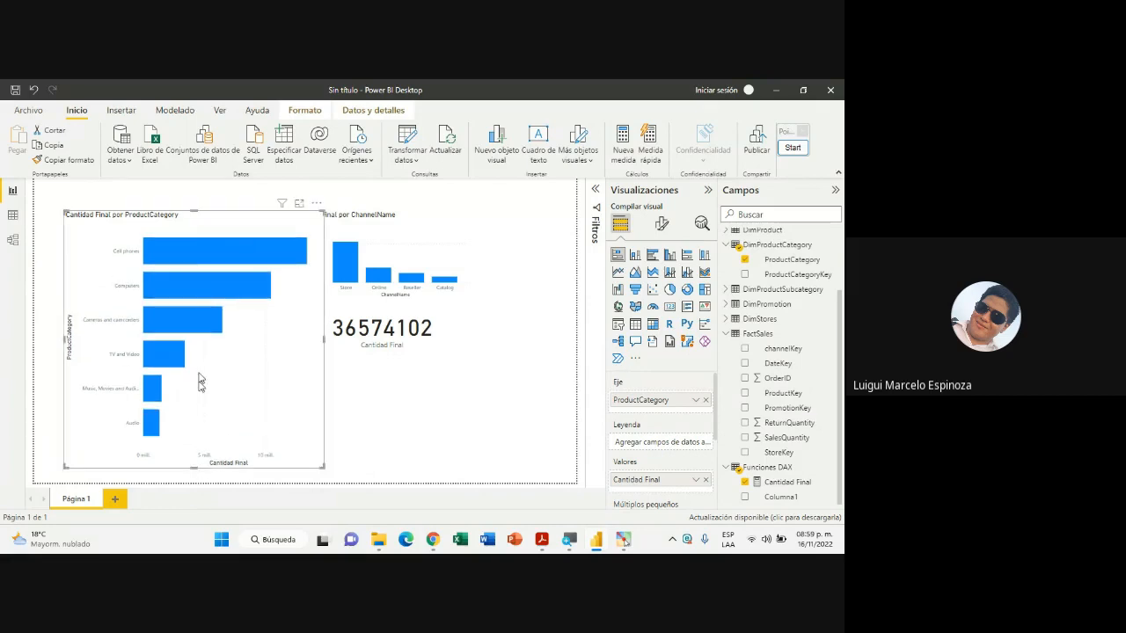
drag(191, 254, 371, 243)
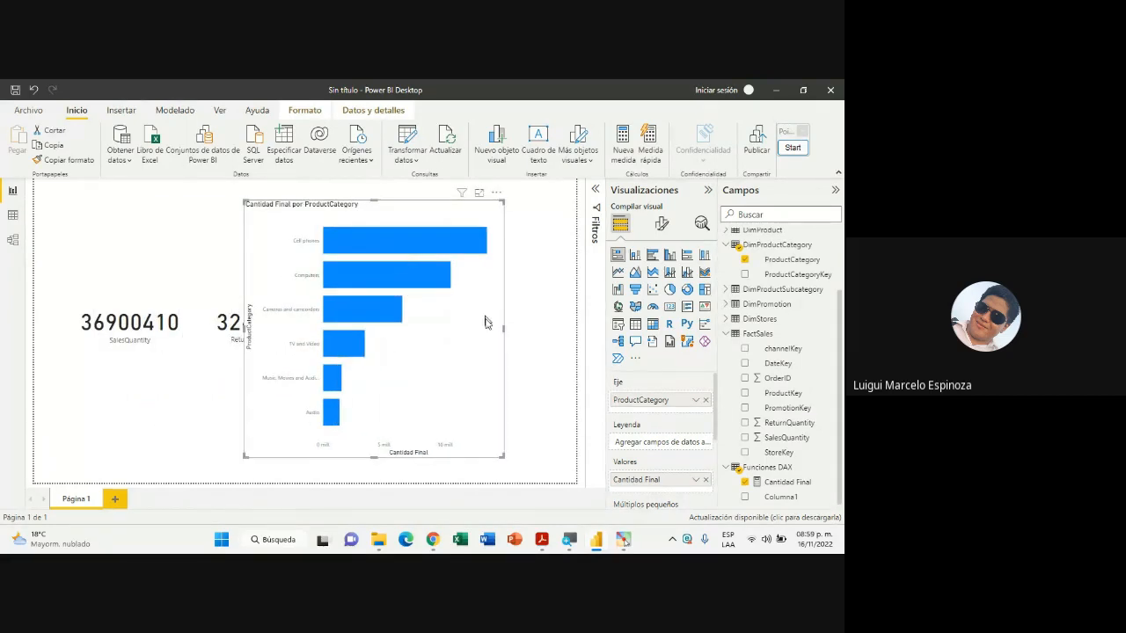
drag(466, 218, 321, 213)
Sort the axis of the Cantidad Final bar chart by ProductCategory and review its sorting options
click(349, 189)
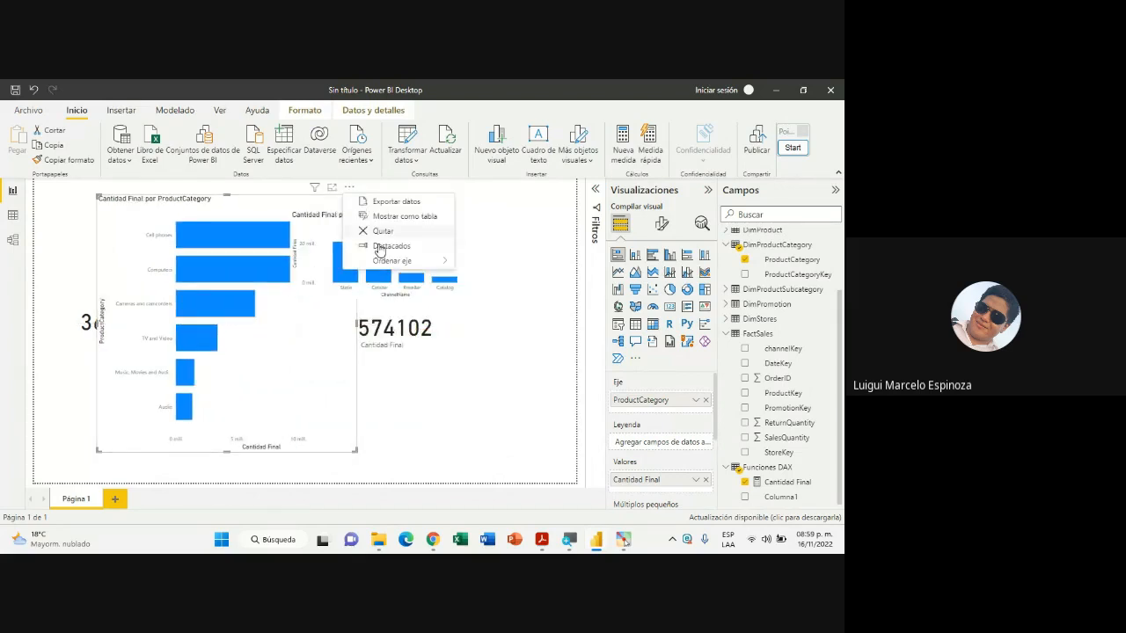
mouse_move(391, 261)
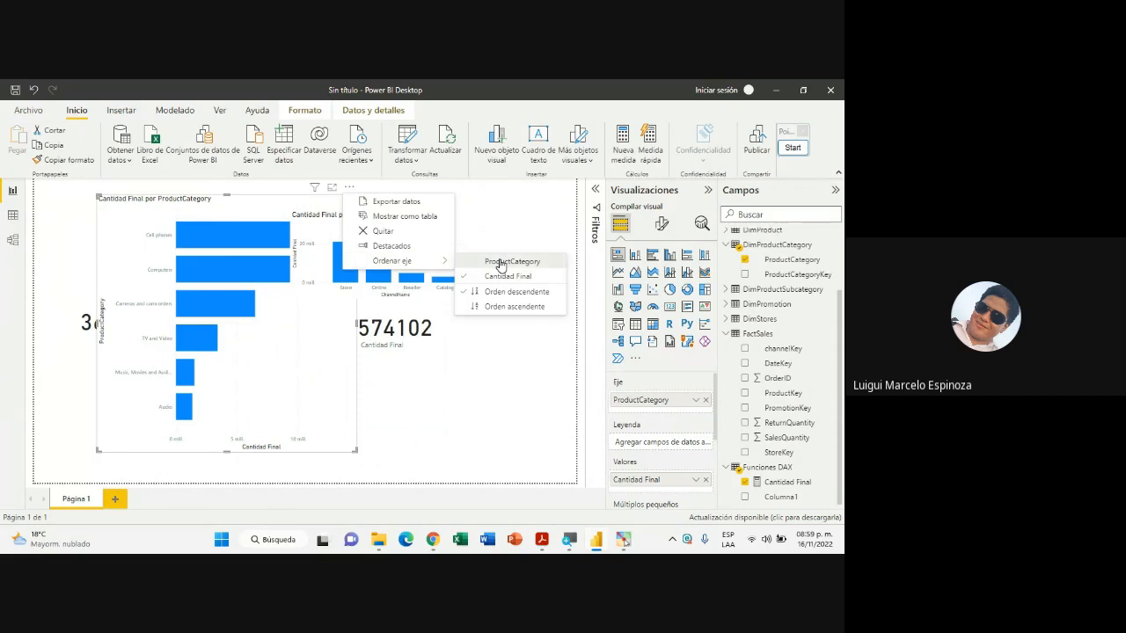
click(498, 262)
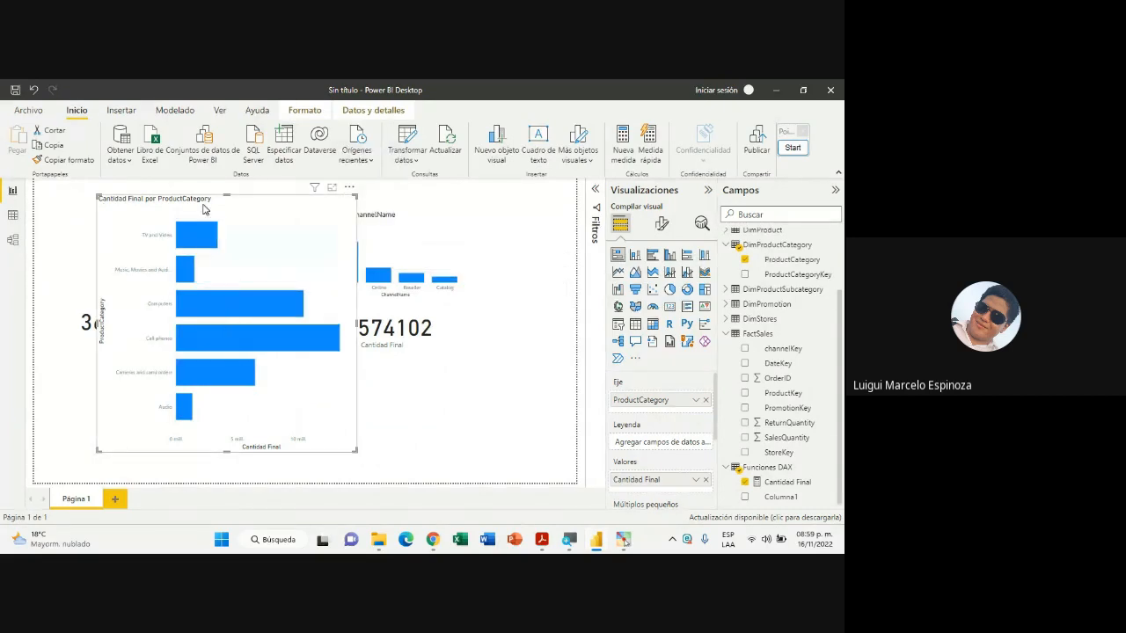
click(349, 188)
mouse_move(421, 263)
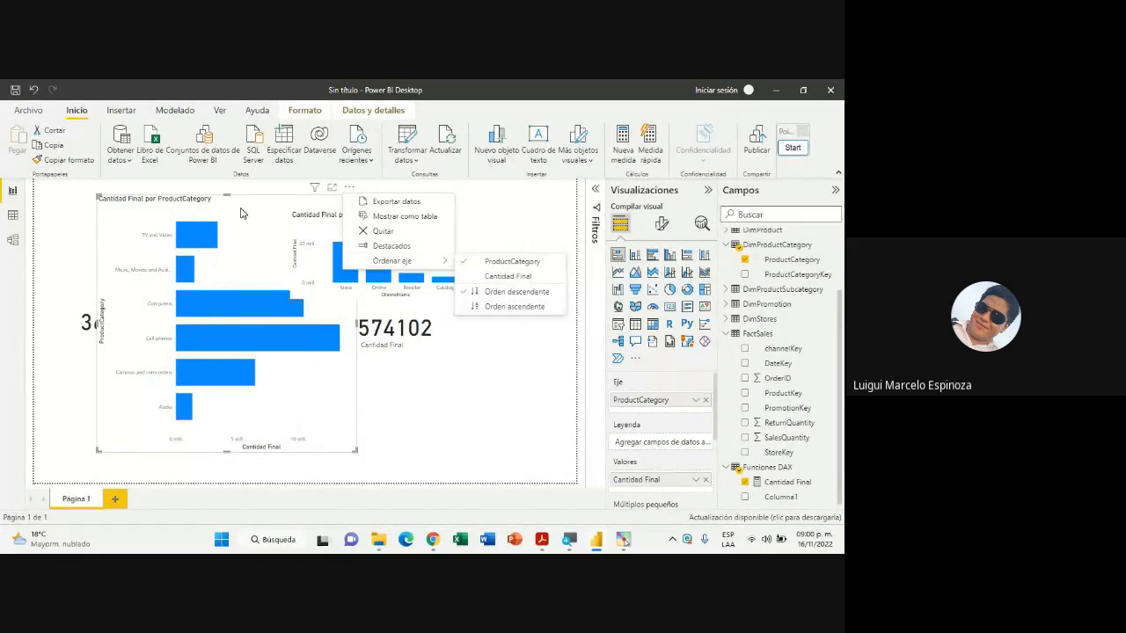
click(306, 214)
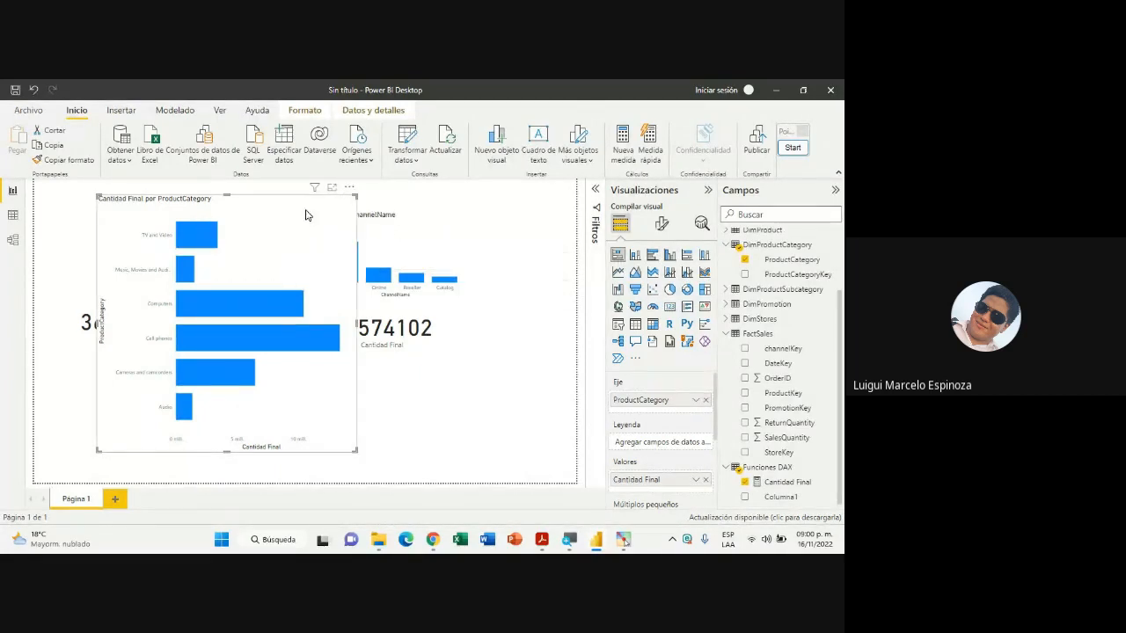
Delete the ProductCategory and ChannelName bar charts from the report page
key(Delete)
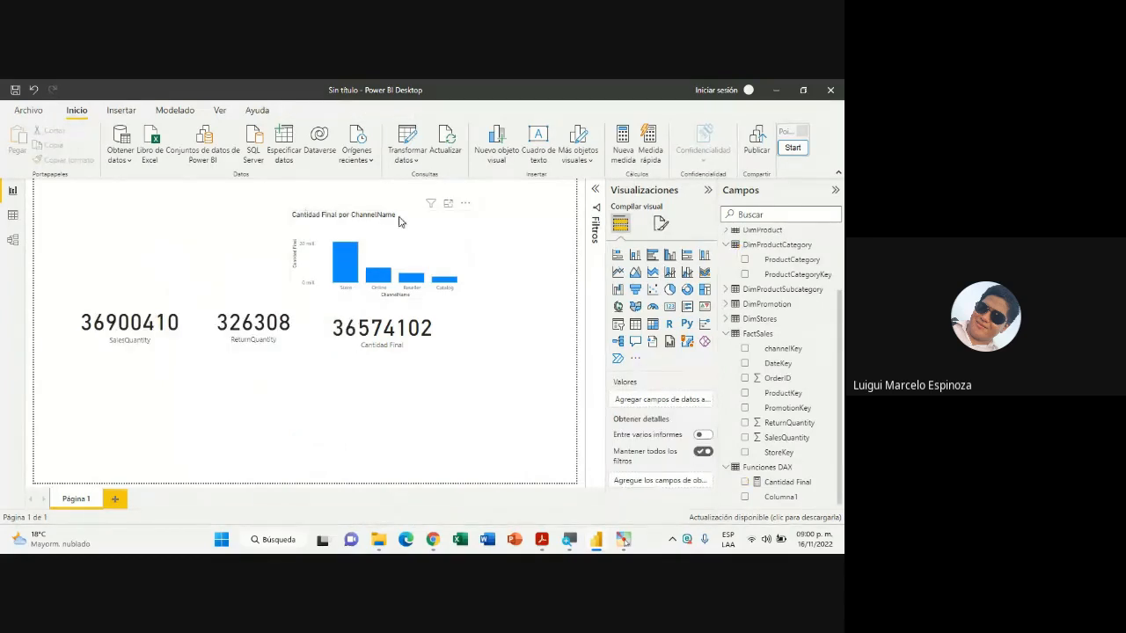
click(400, 222)
key(Delete)
Move the SalesQuantity, ReturnQuantity and Cantidad Final cards up into one row near the top of the report page
drag(161, 308, 188, 226)
drag(278, 317, 310, 233)
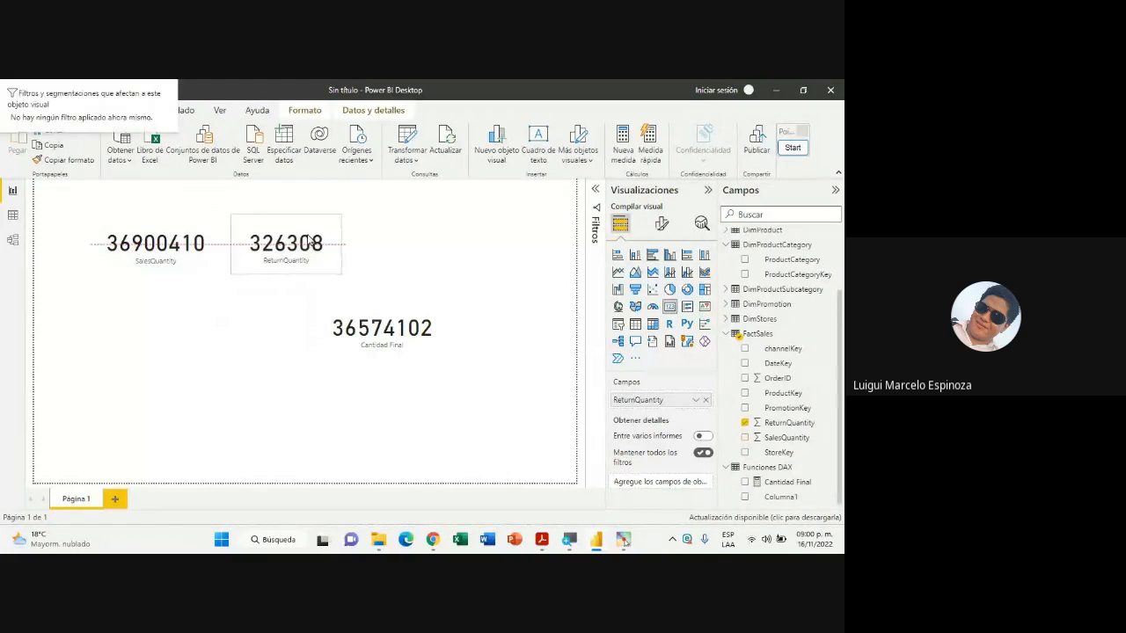
drag(386, 319, 412, 234)
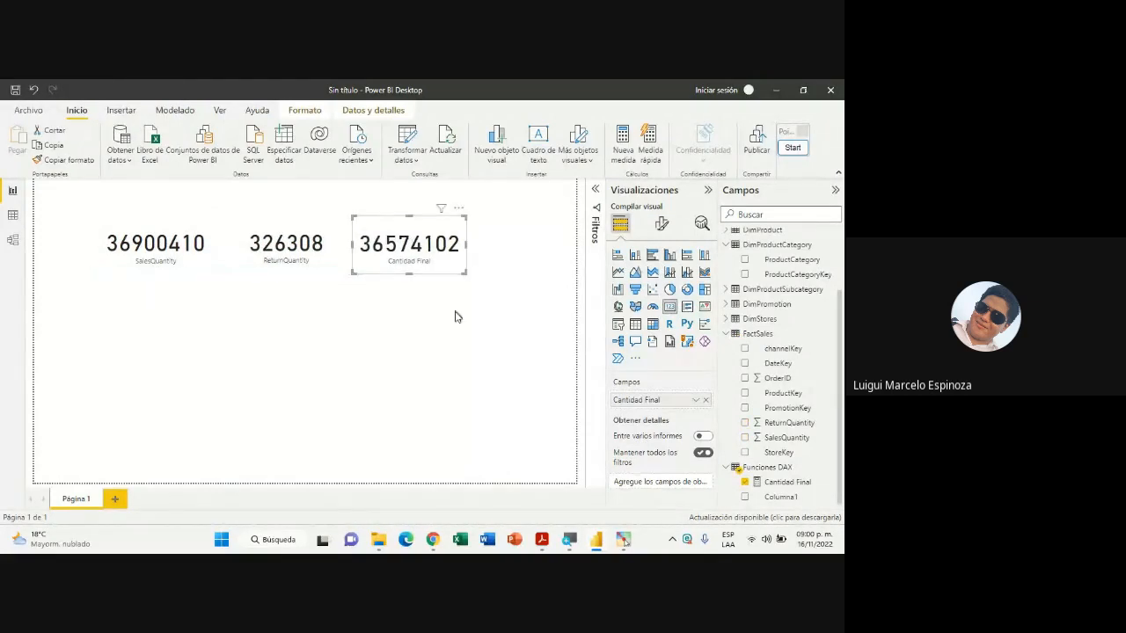
click(394, 337)
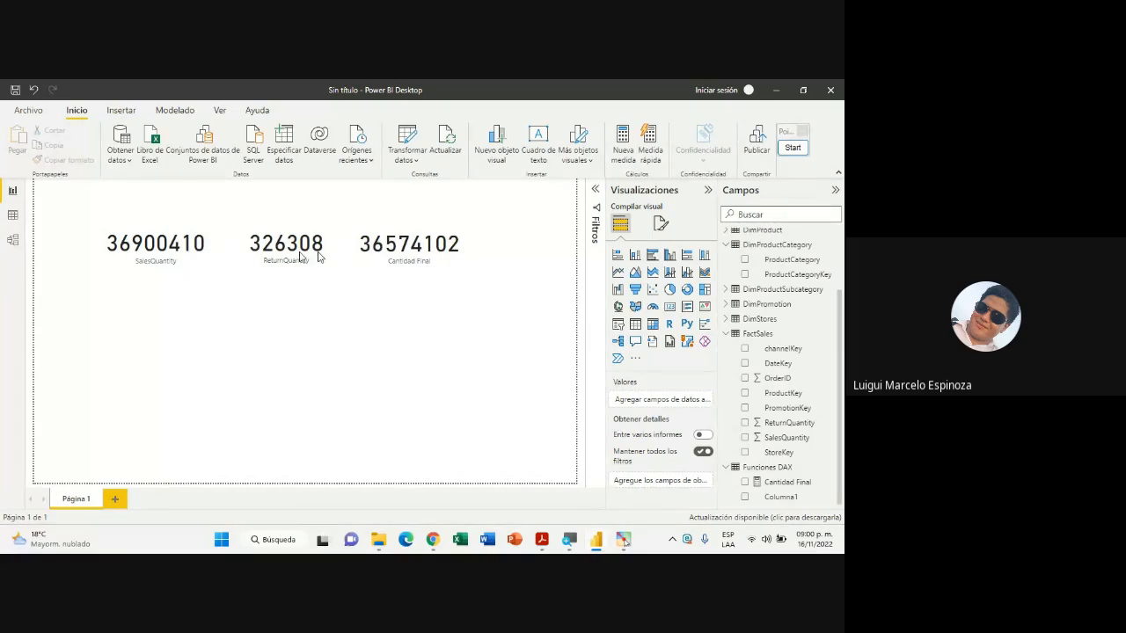
Add a slicer on ChannelName from DimChannel below the Cantidad Final card and make it taller
click(618, 324)
drag(530, 239, 468, 332)
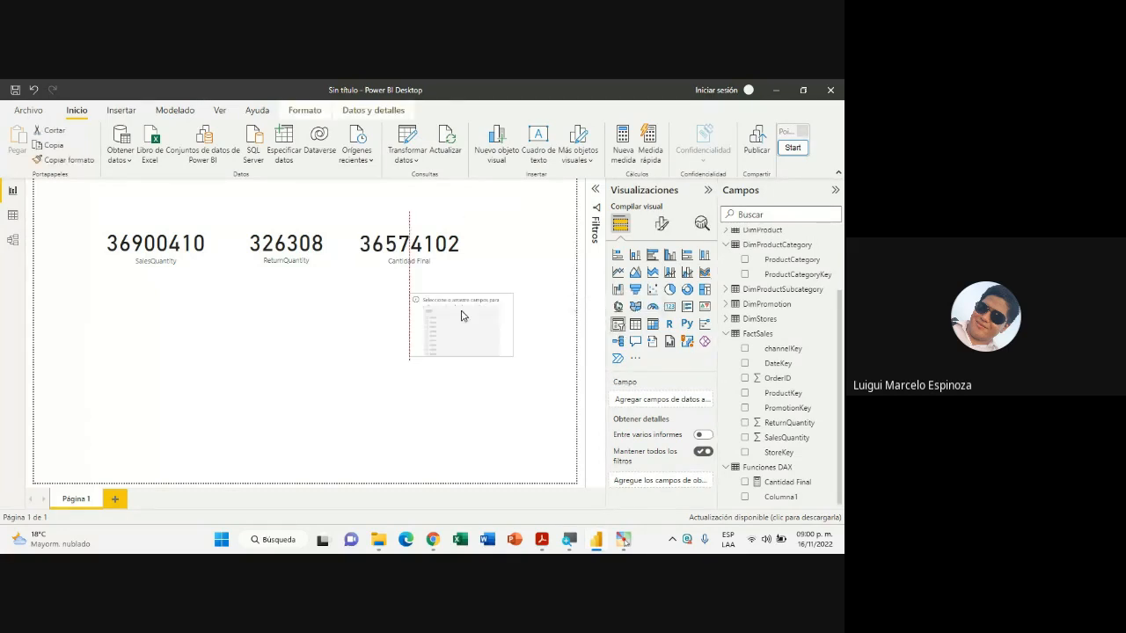
scroll(774, 299, up, 2)
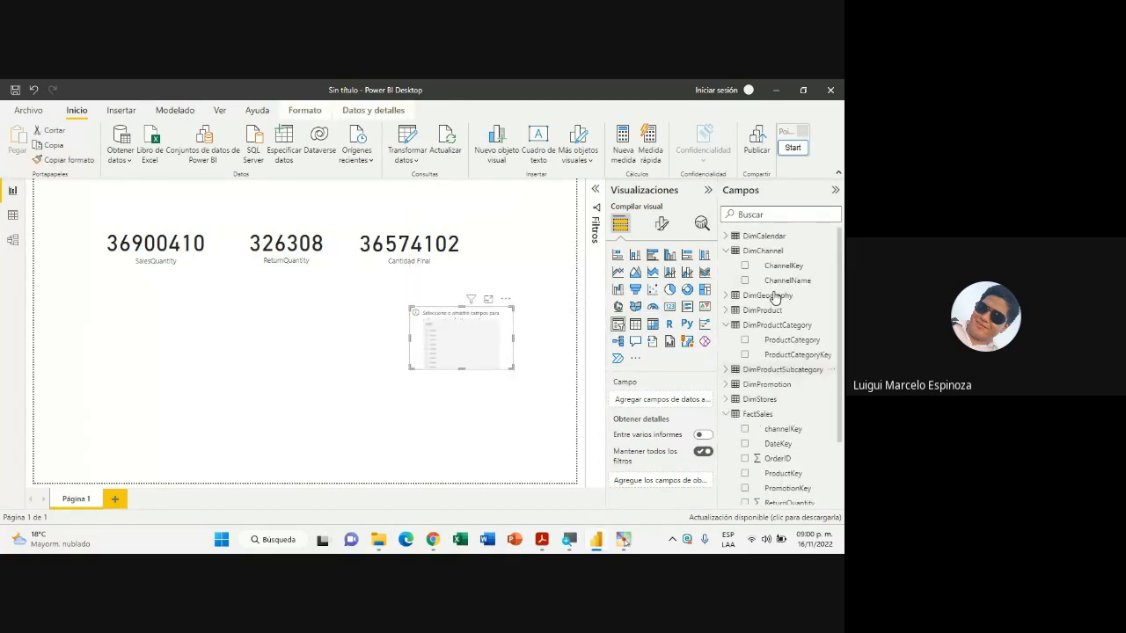
click(745, 280)
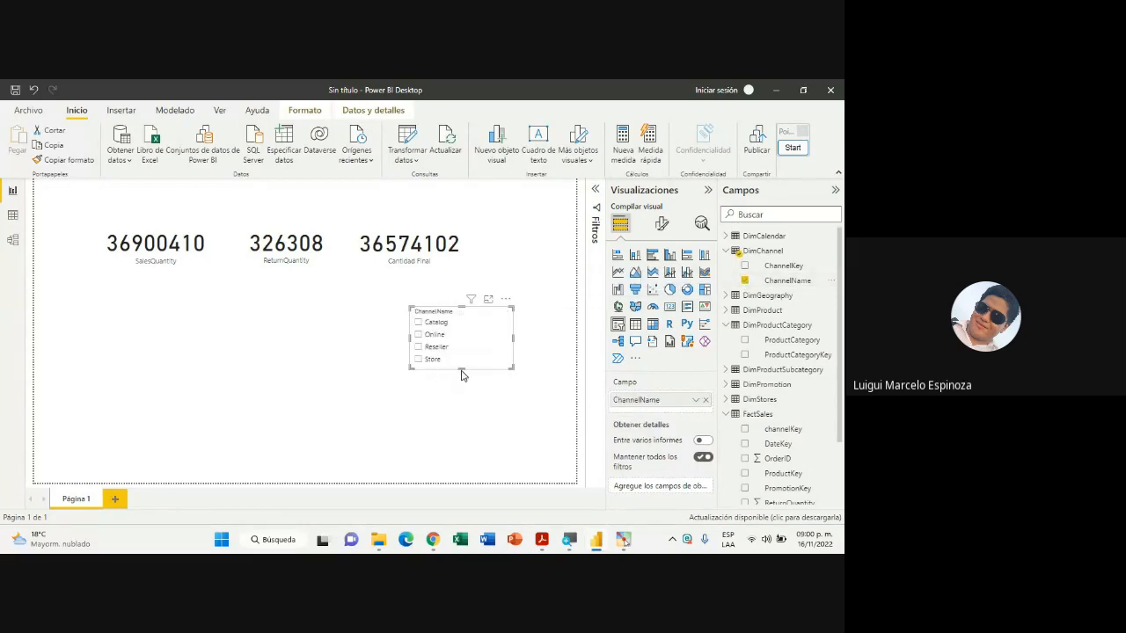
drag(461, 368, 461, 398)
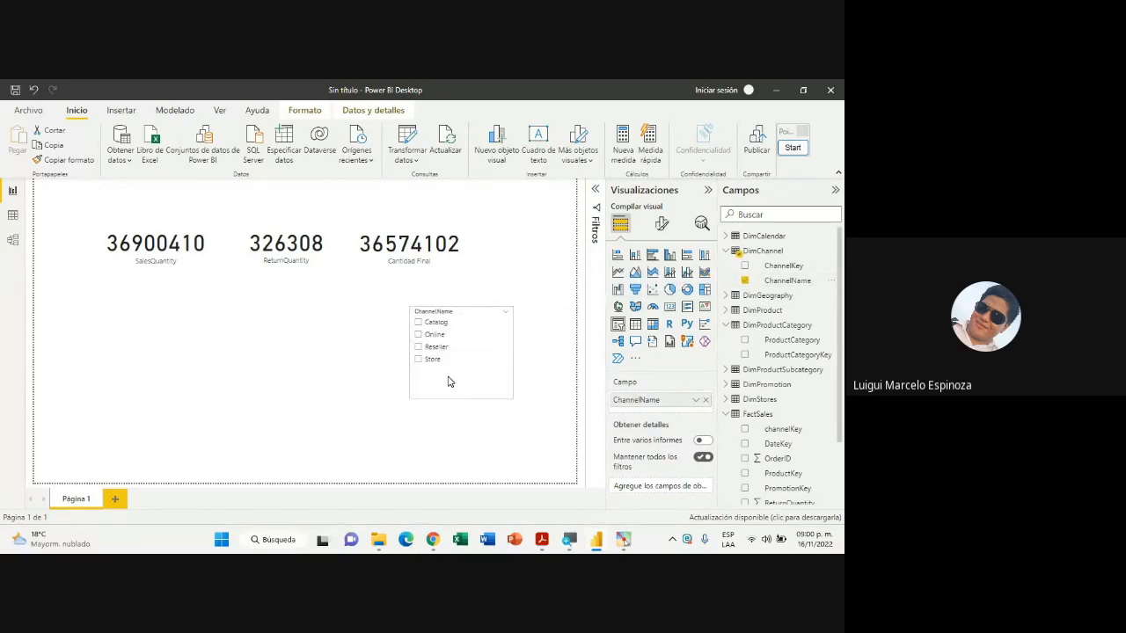
Filter the three cards by different channels in turn with the ChannelName slicer, ending on Catalog
click(419, 324)
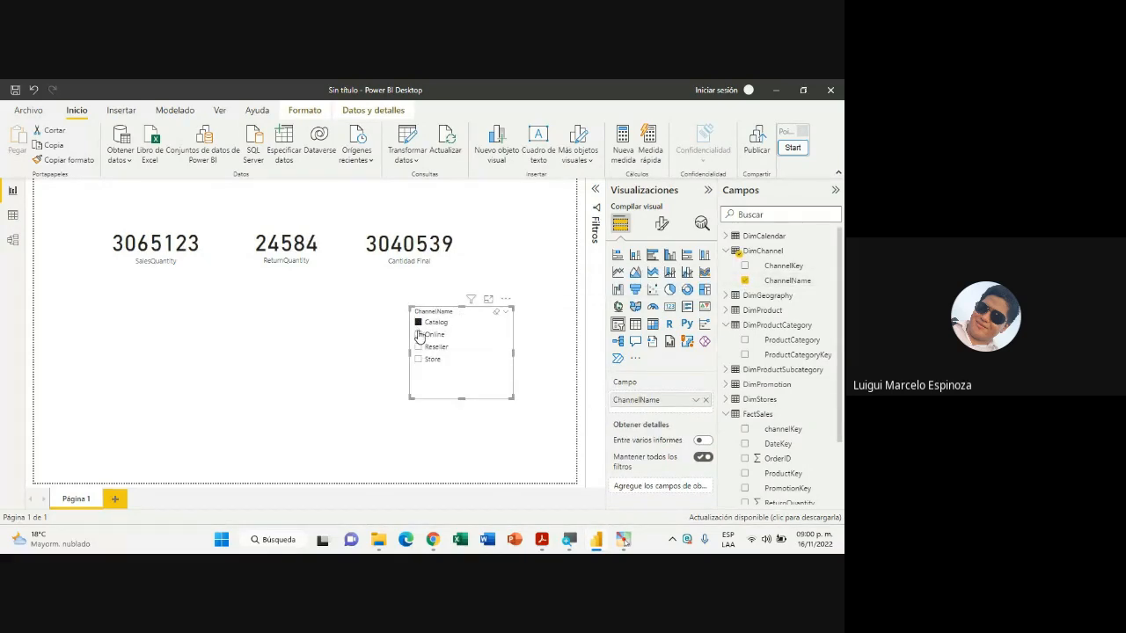
click(420, 336)
click(419, 348)
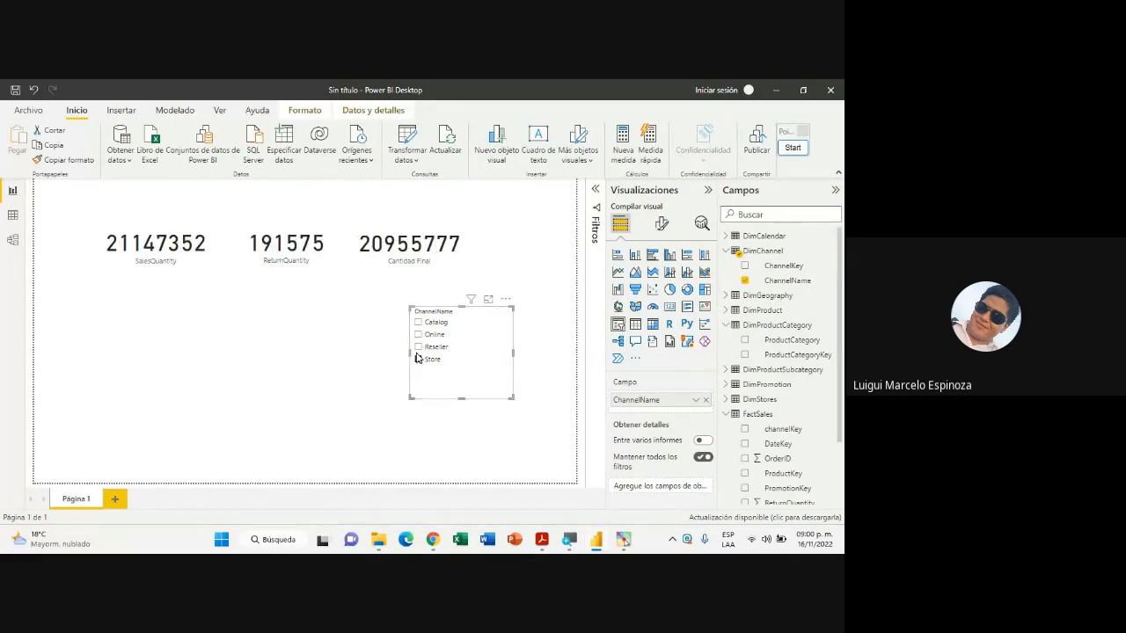
click(419, 347)
click(418, 335)
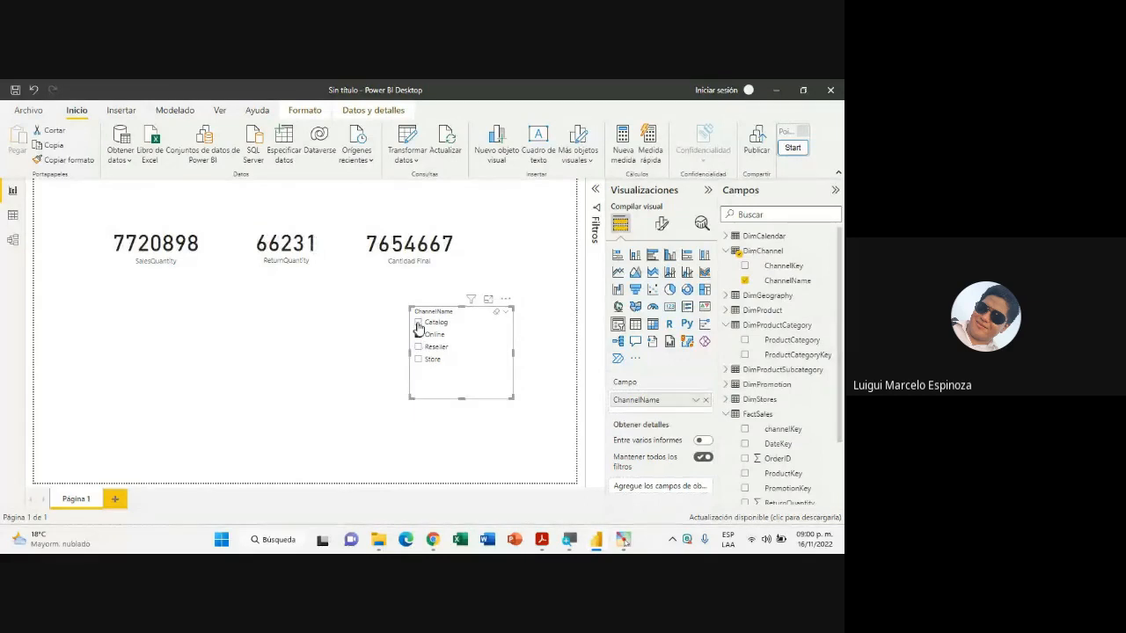
click(419, 323)
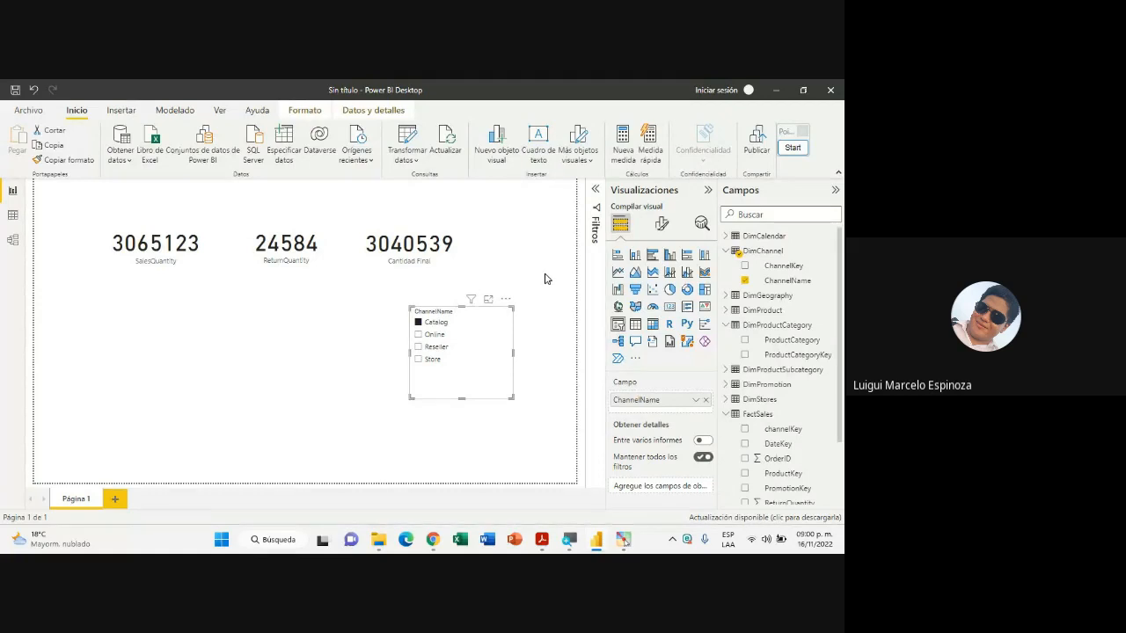
Toggle the Catalog filter until no channel is selected and delete the ChannelName slicer
click(418, 323)
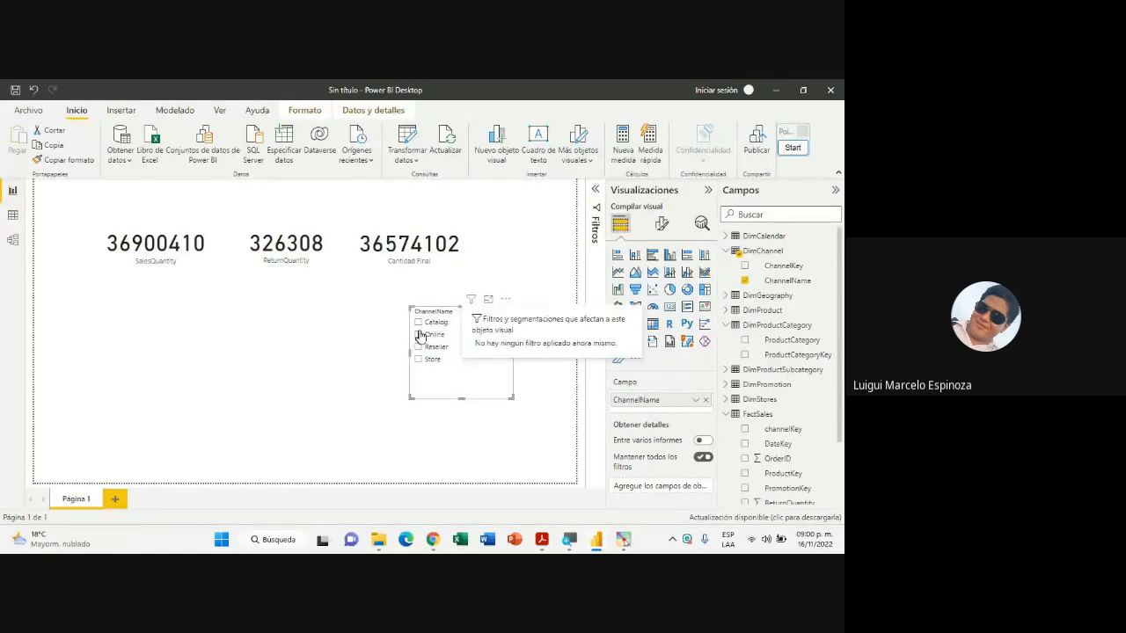
click(419, 323)
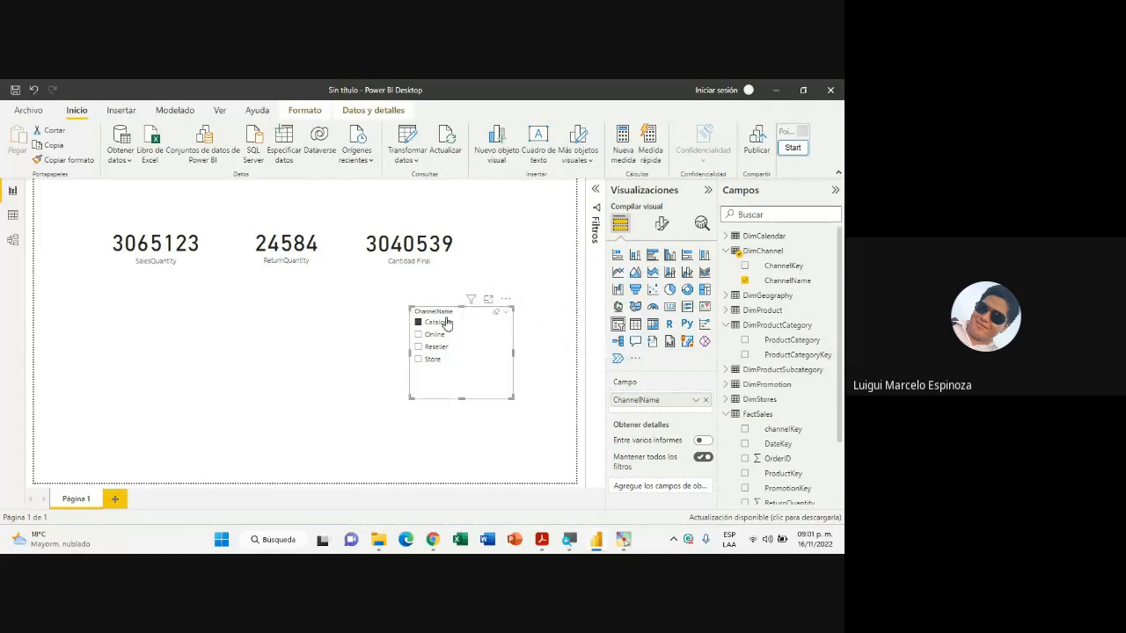
click(418, 323)
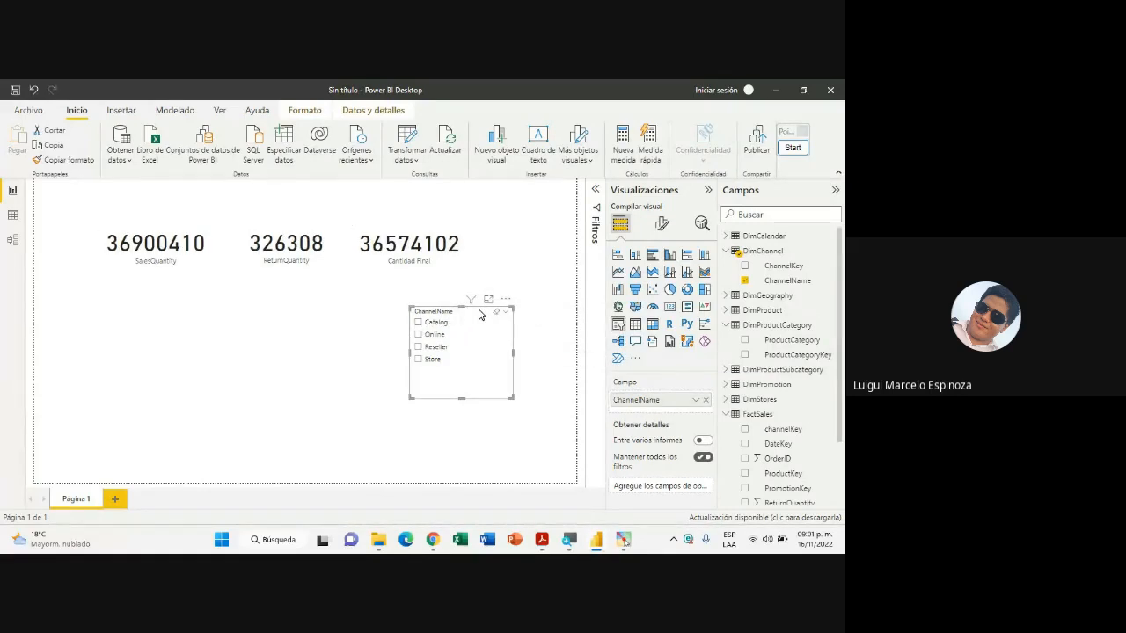
key(Delete)
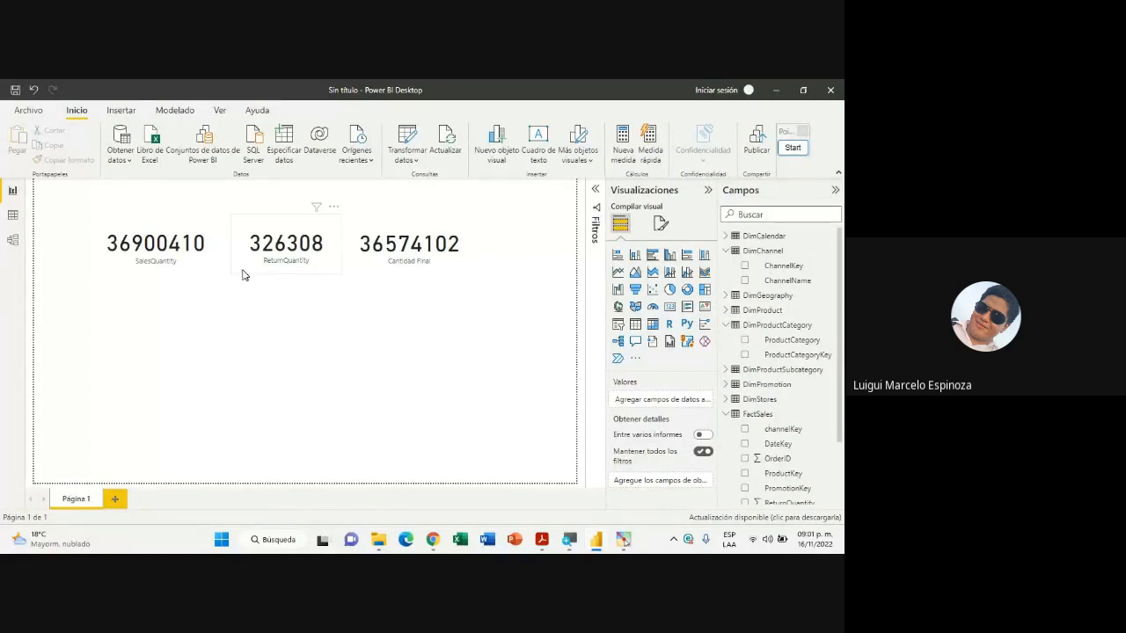
Check the call messages in the Google Meet window in Chrome and return to Power BI Desktop
mouse_move(433, 543)
click(381, 470)
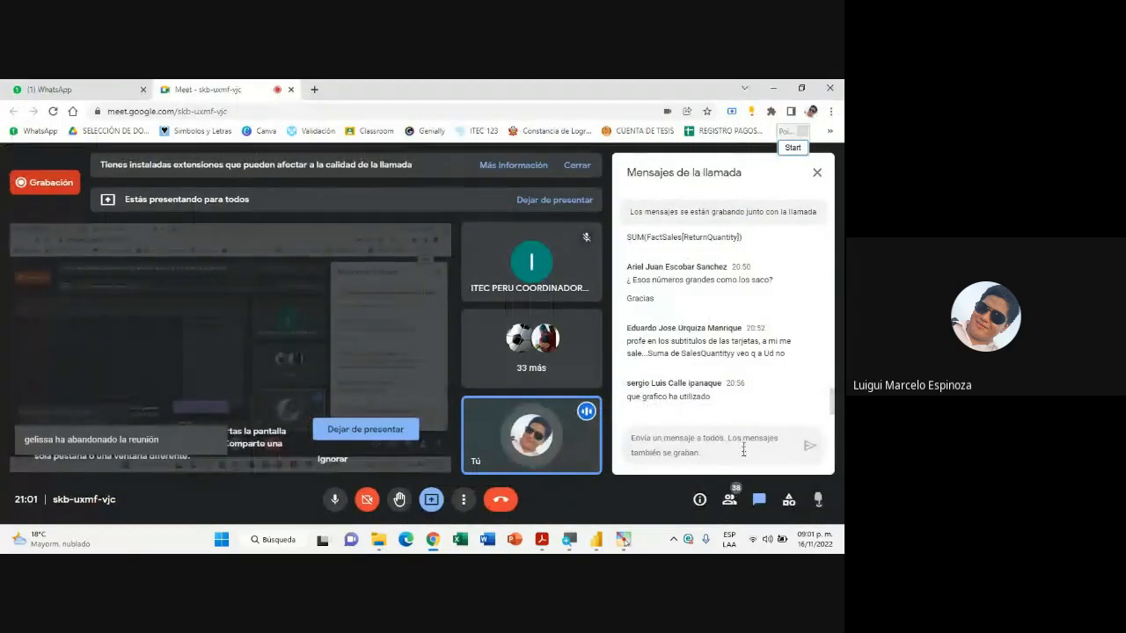
click(596, 542)
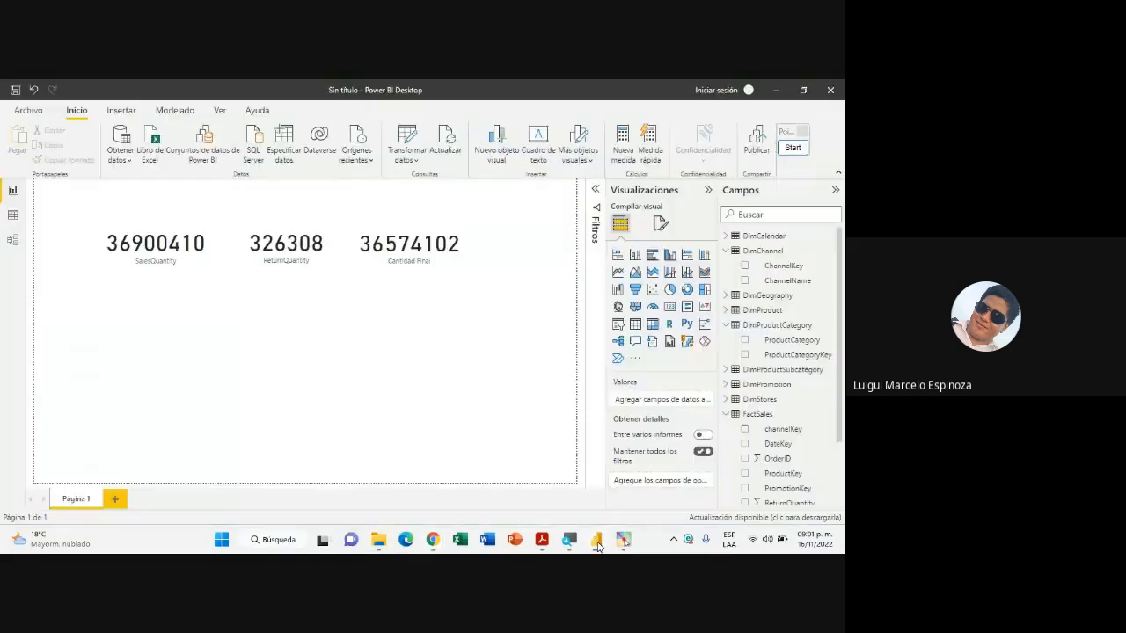
Switch to the session PDF in Adobe Acrobat Reader and review the "Funciones de Fecha y Tiempo" page
click(538, 539)
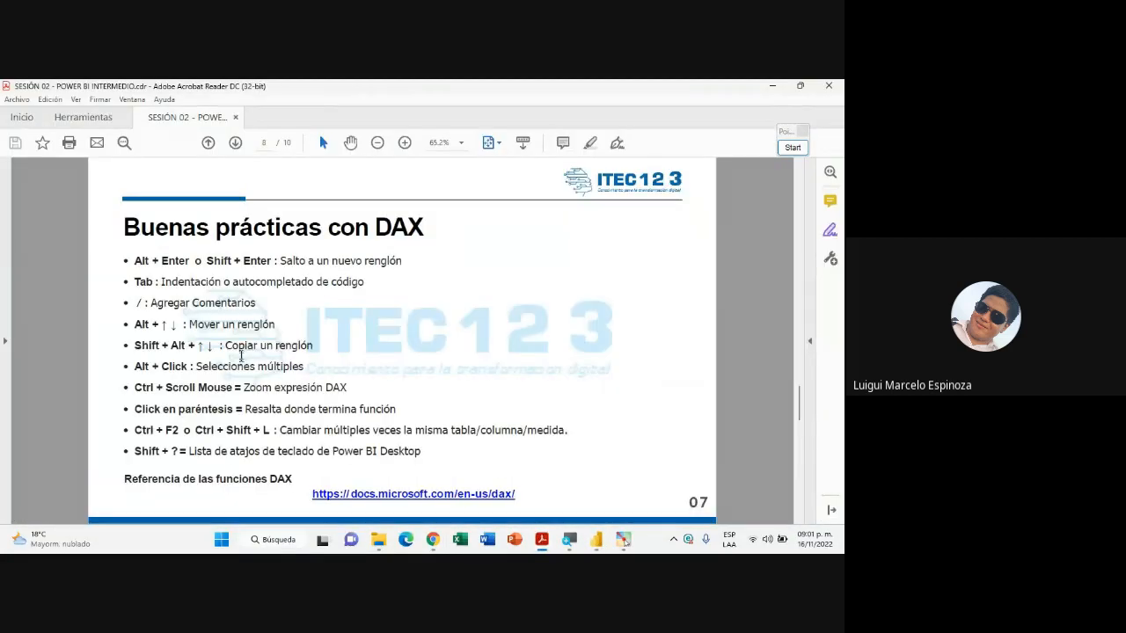
scroll(247, 353, down, 1)
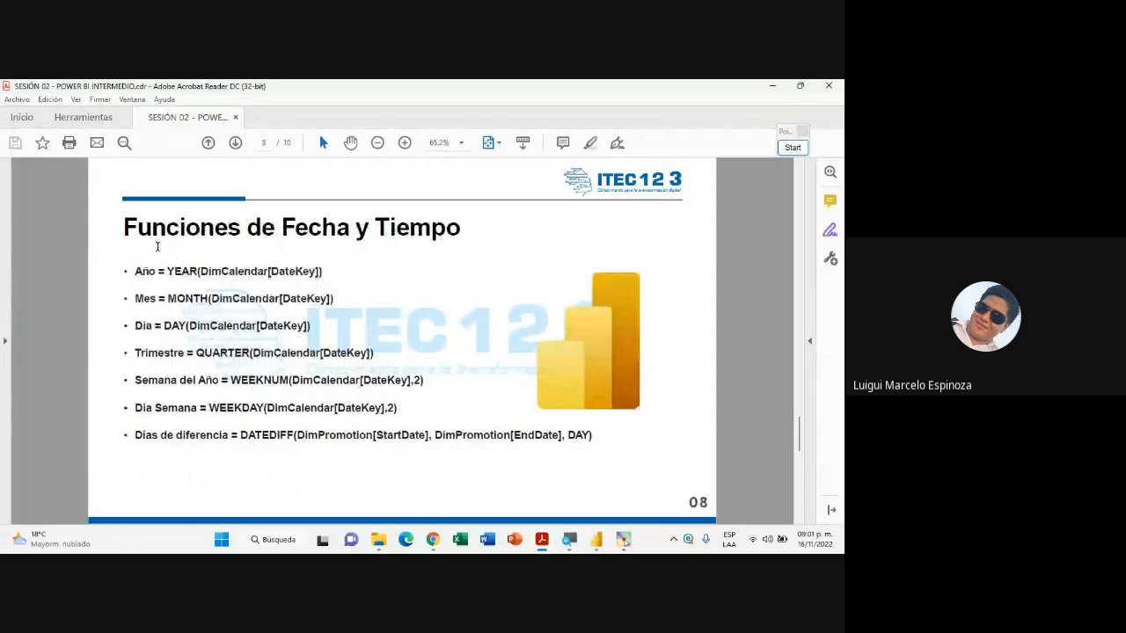
drag(124, 227, 387, 225)
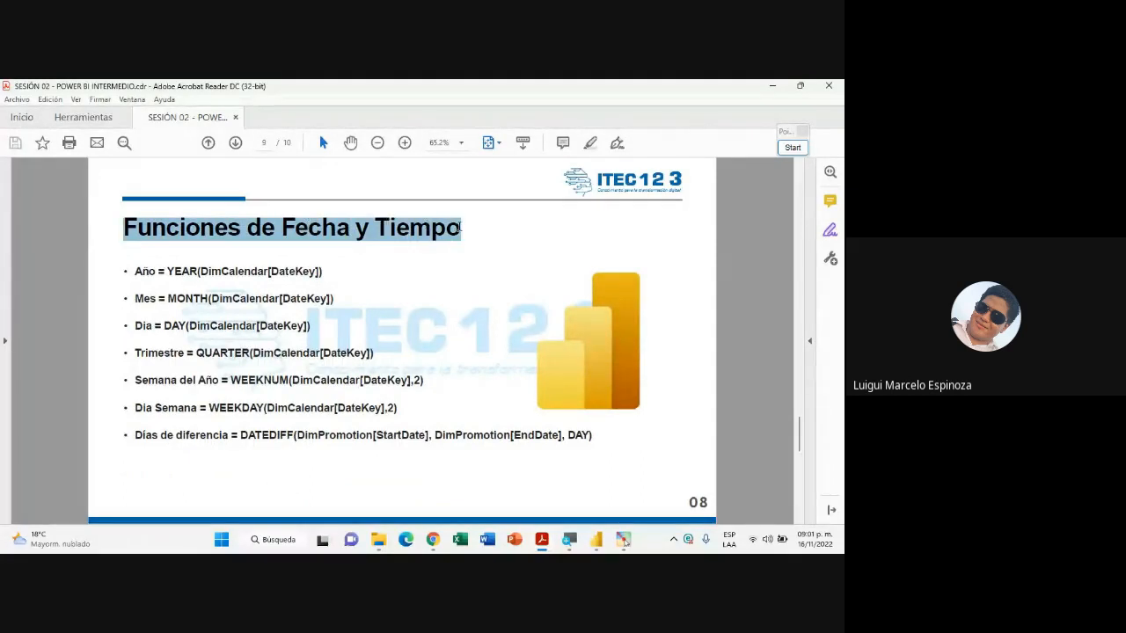
drag(458, 227, 458, 227)
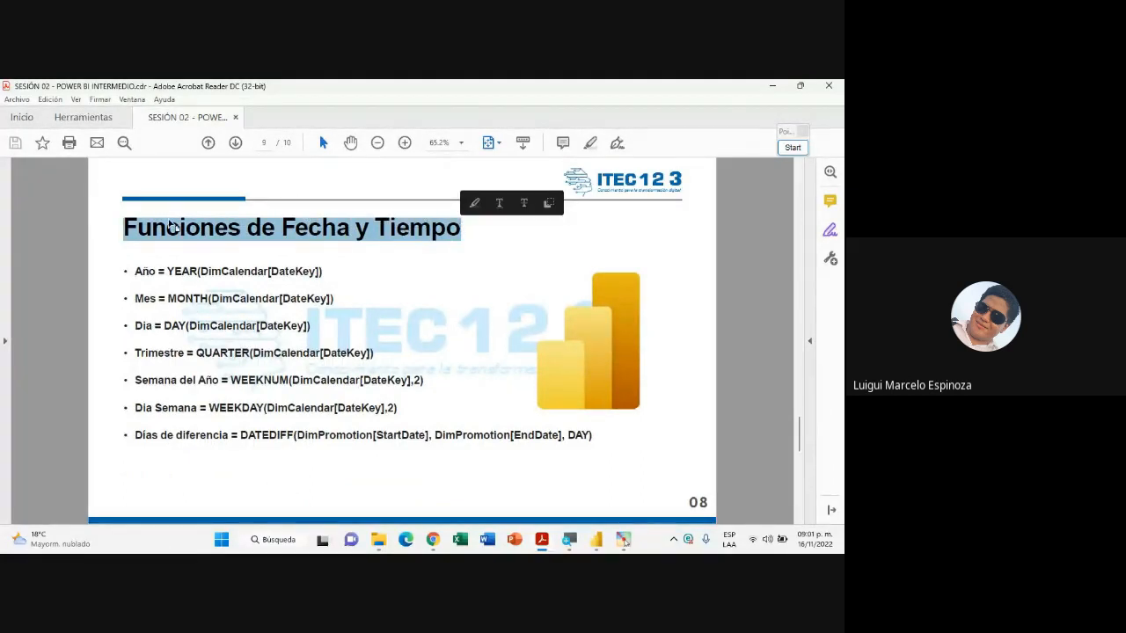
click(136, 231)
Switch back to Power BI Desktop, collapse the visualizations area and display the DimCalendar table in the data view
click(597, 535)
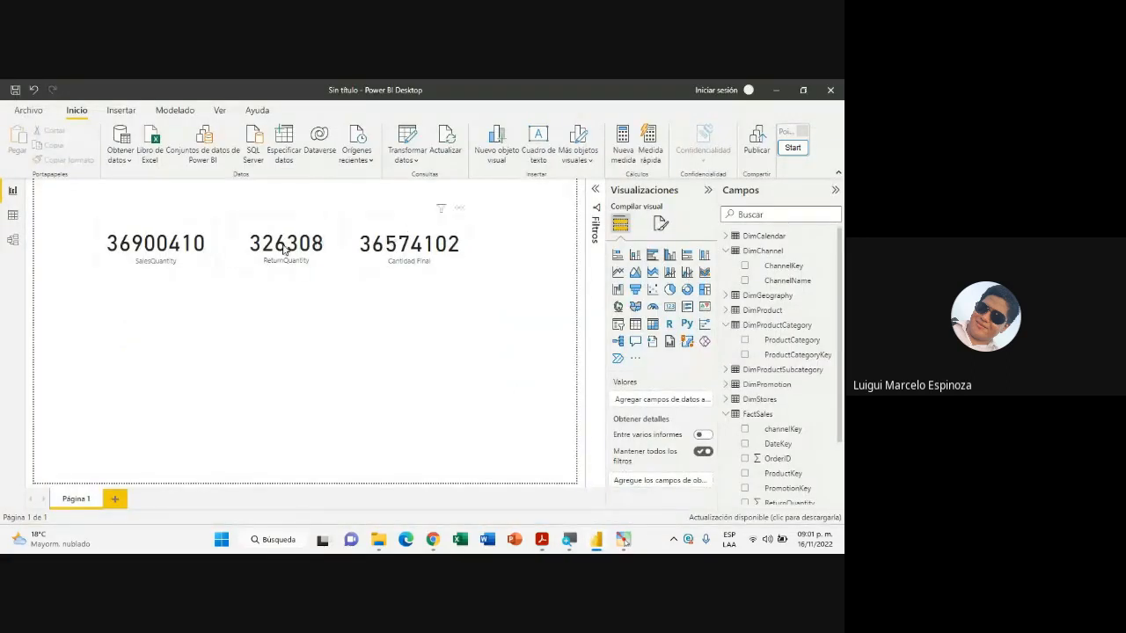
click(706, 191)
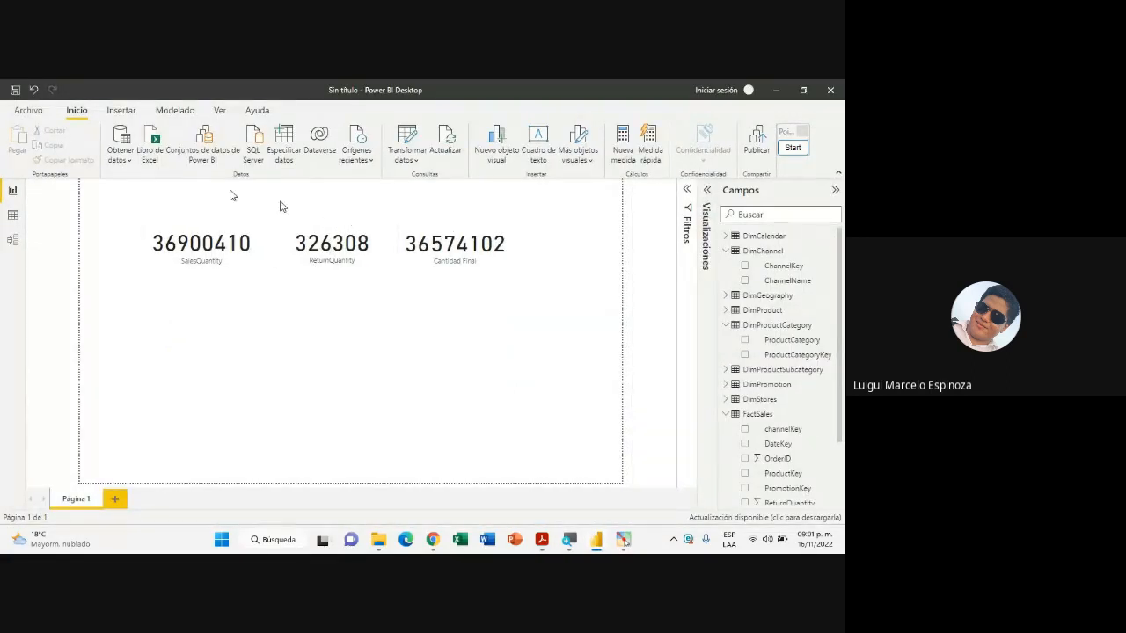
click(13, 216)
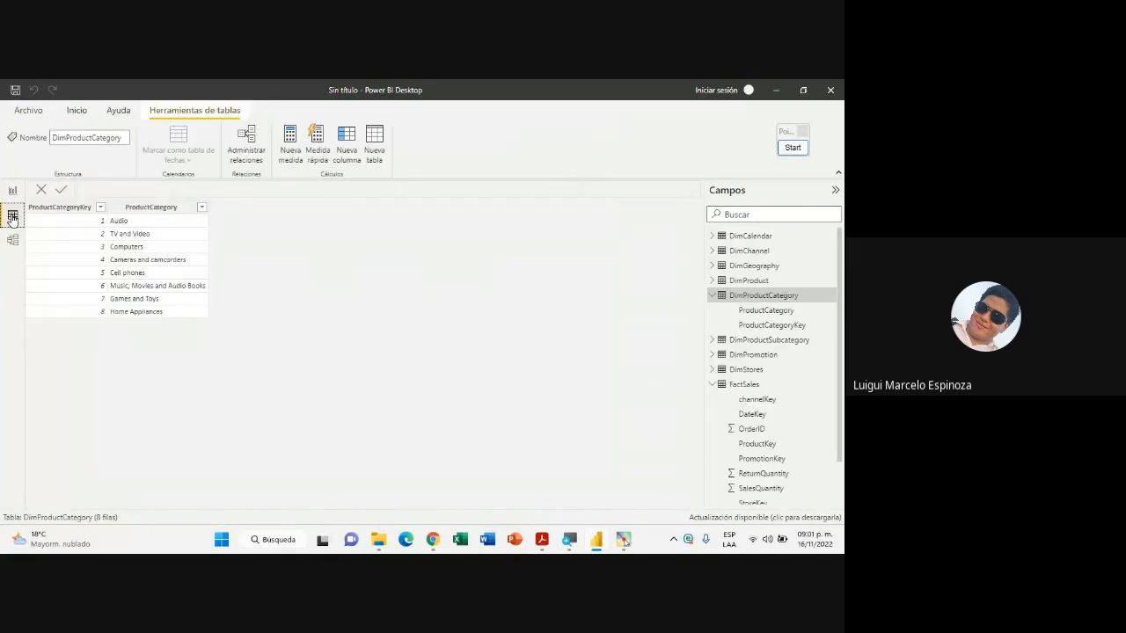
click(714, 297)
mouse_move(749, 240)
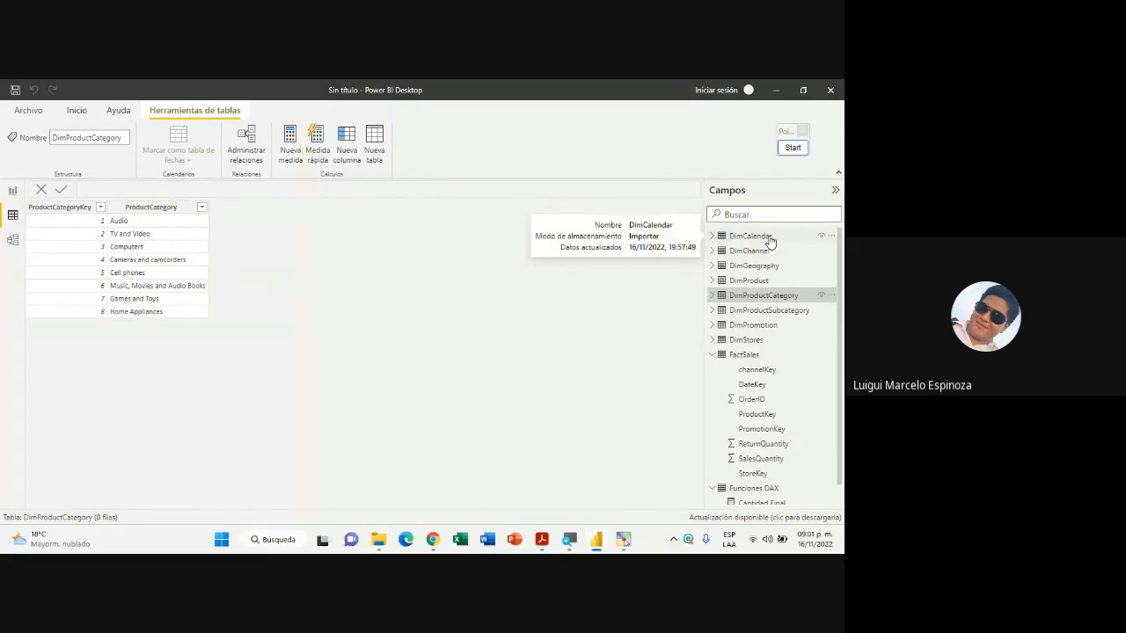
click(769, 238)
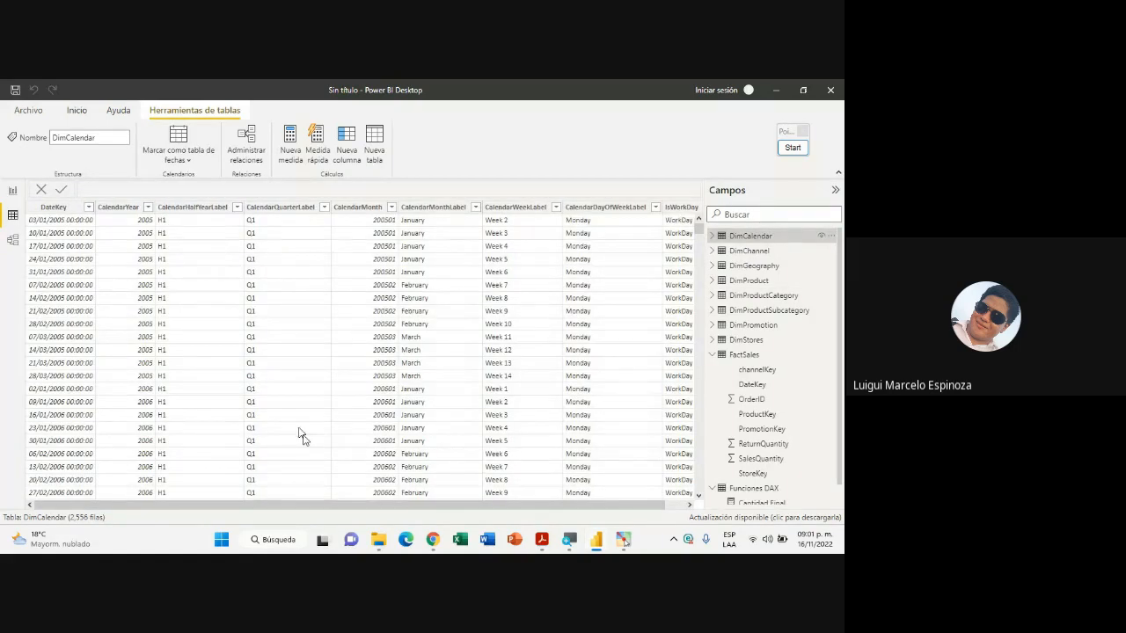
Switch to the Google Meet window in Chrome and check the call messages
click(690, 506)
mouse_move(432, 539)
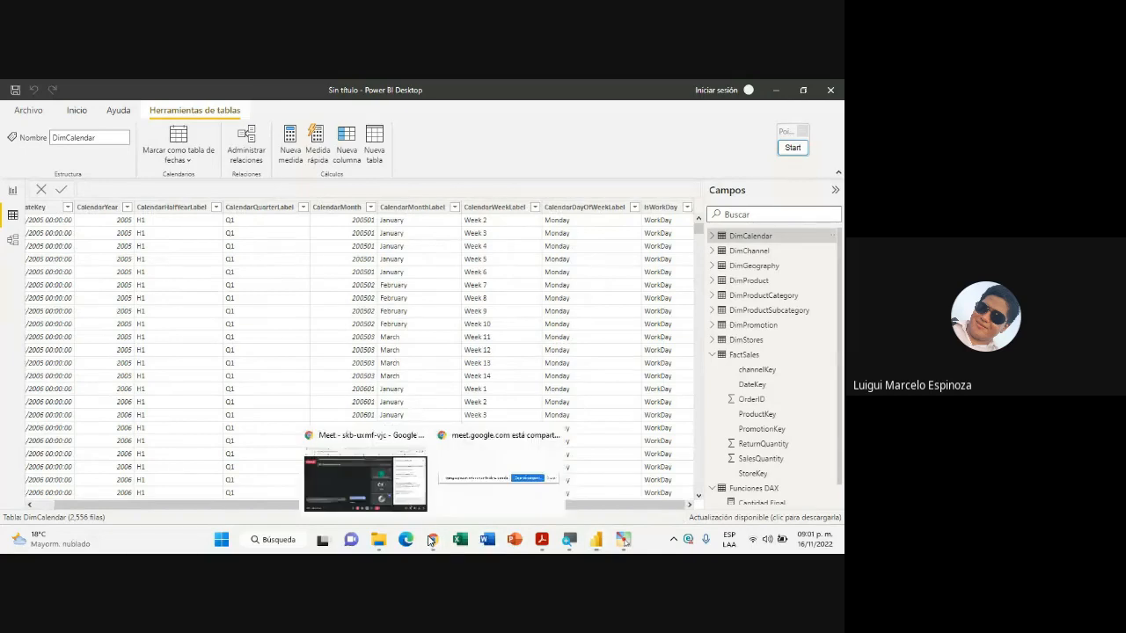
click(388, 480)
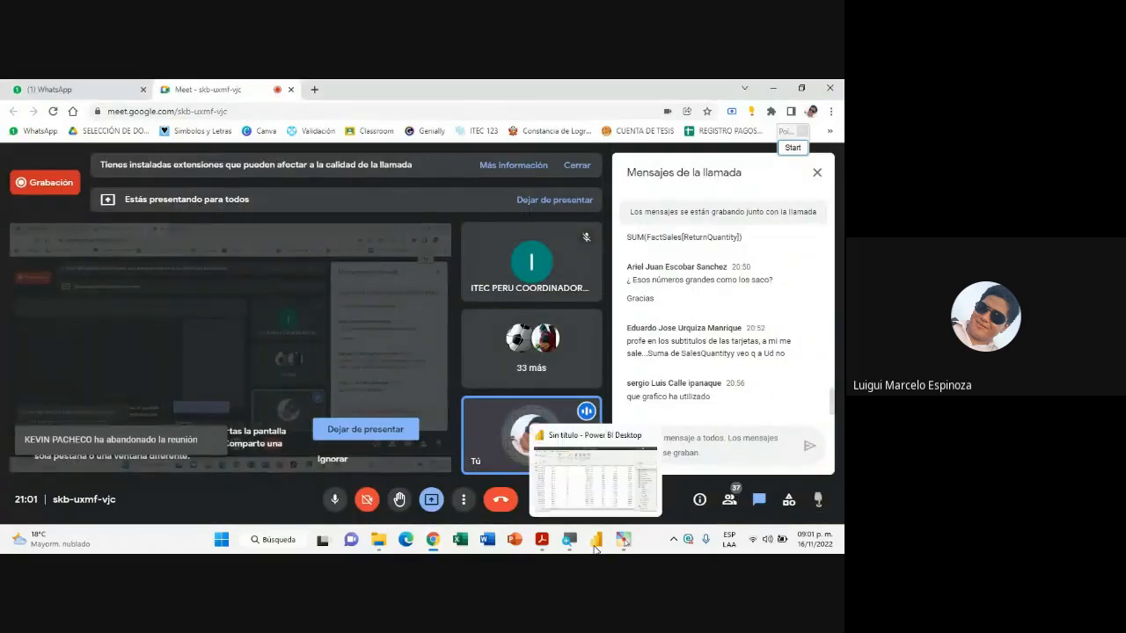
Switch to the session PDF in Adobe Acrobat Reader and review the "Funciones de Fecha y Tiempo" heading and its list of formulas
click(568, 539)
click(541, 539)
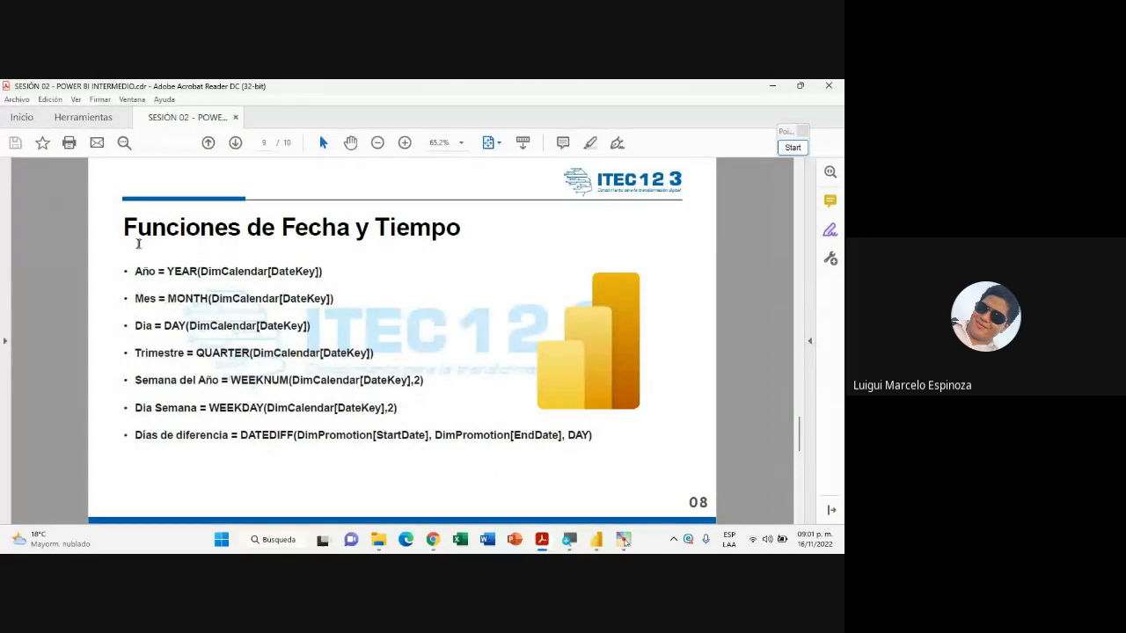
drag(116, 226, 459, 229)
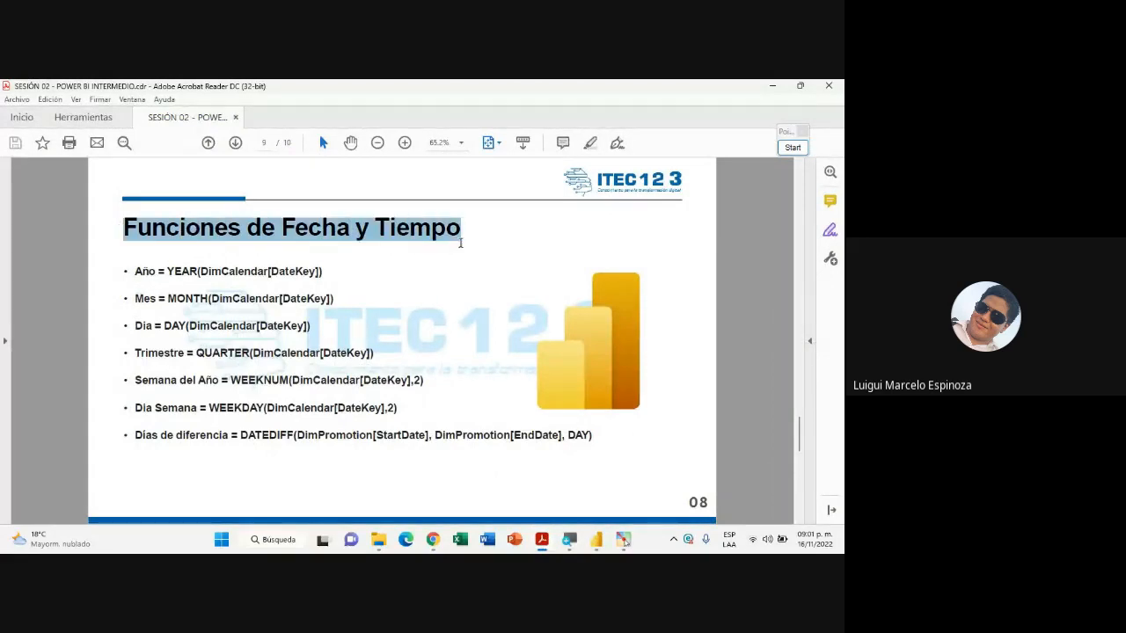
click(304, 302)
drag(136, 272, 570, 450)
click(125, 303)
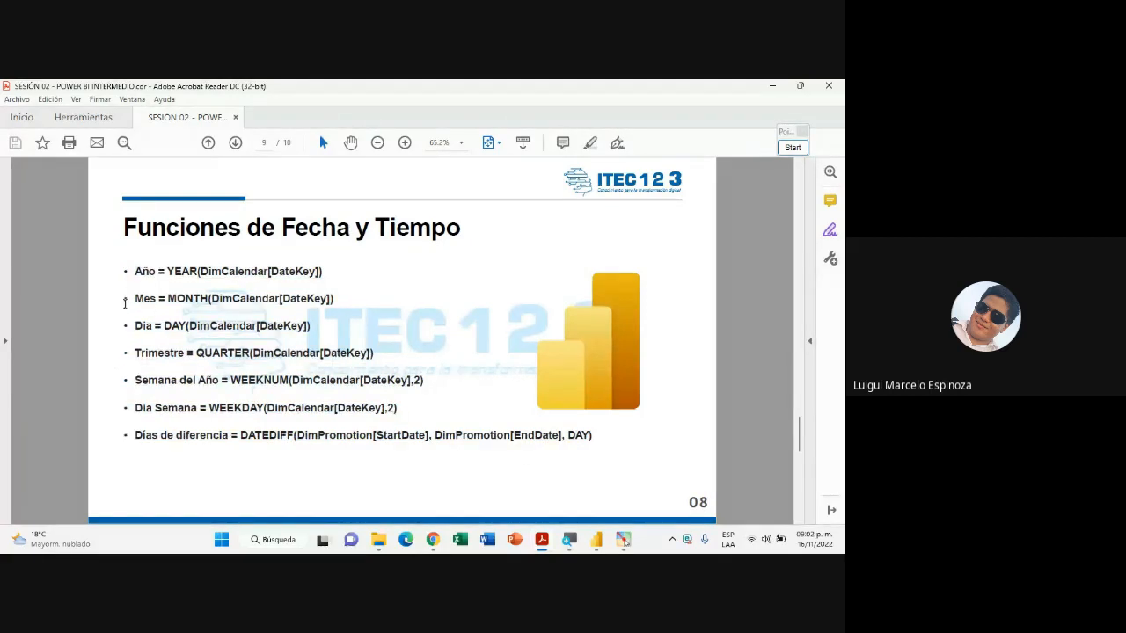
Go through the formula names in the PDF from Año to Trimestre, Semana del Año, Dia Semana and Días de diferencia
drag(137, 273, 184, 354)
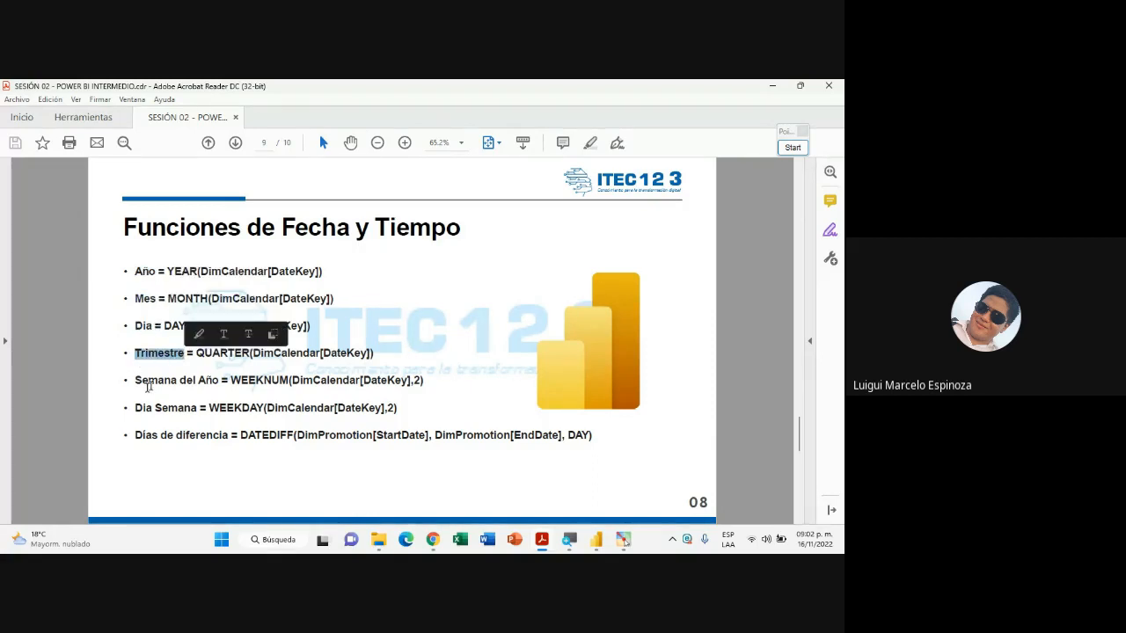
drag(133, 384, 219, 385)
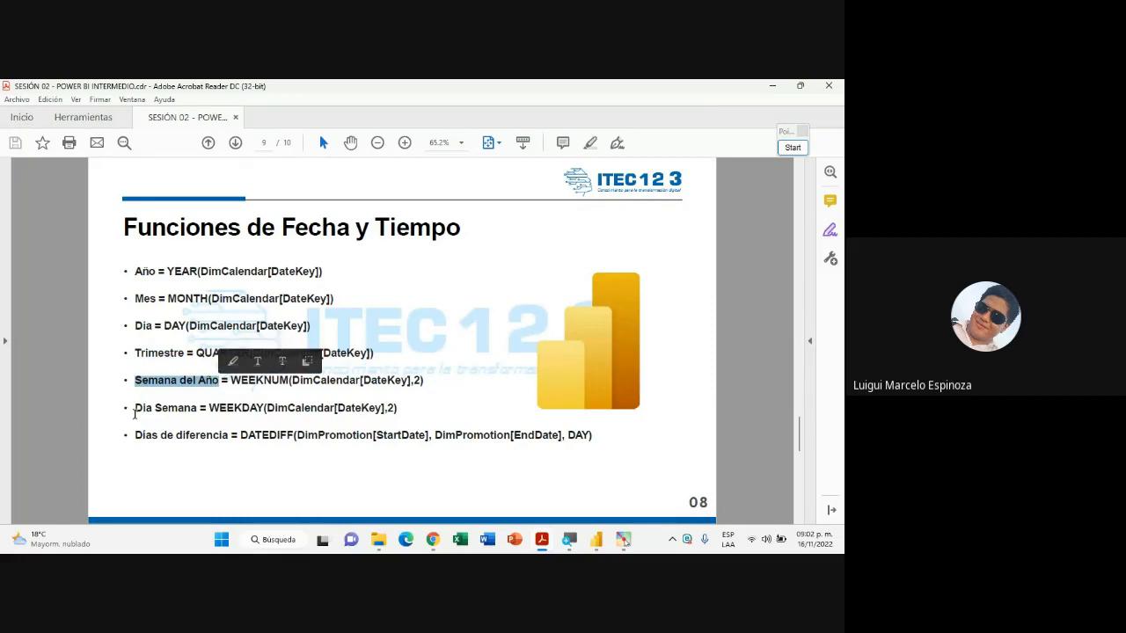
drag(134, 410, 198, 410)
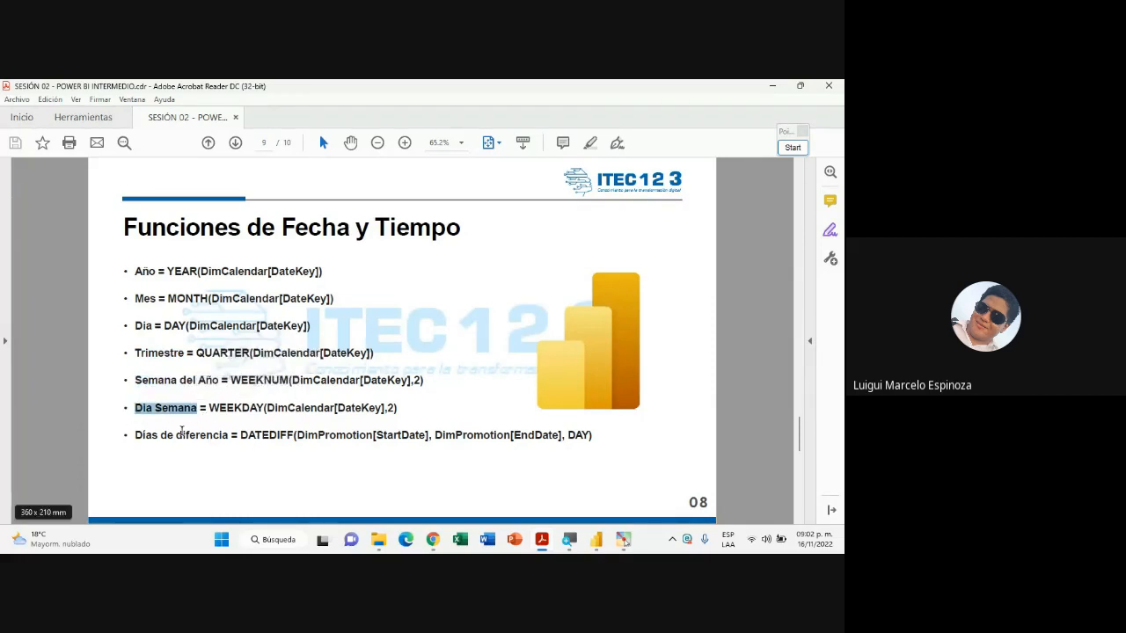
drag(135, 435, 230, 437)
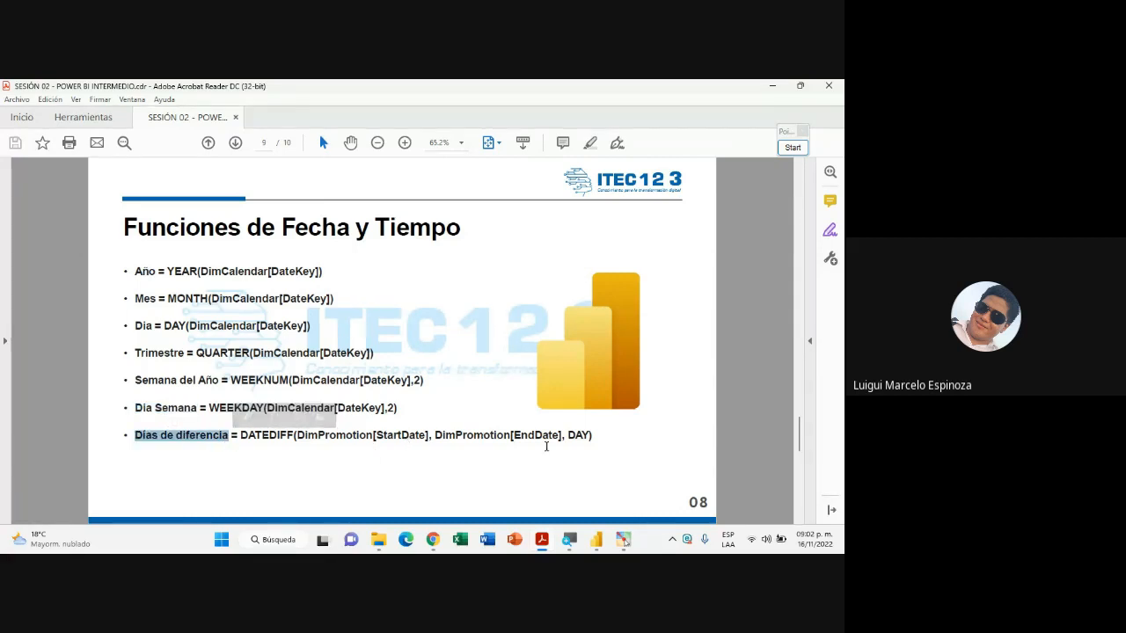
click(316, 444)
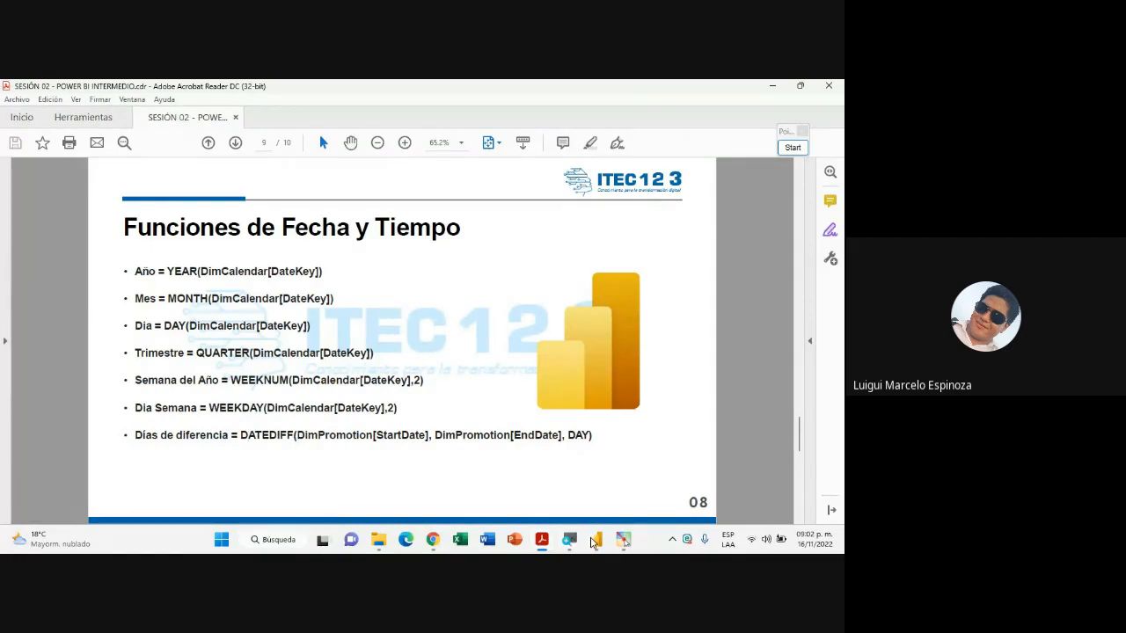
Check the Google Meet call messages in Chrome once more and return to the DimCalendar table in Power BI Desktop
click(596, 542)
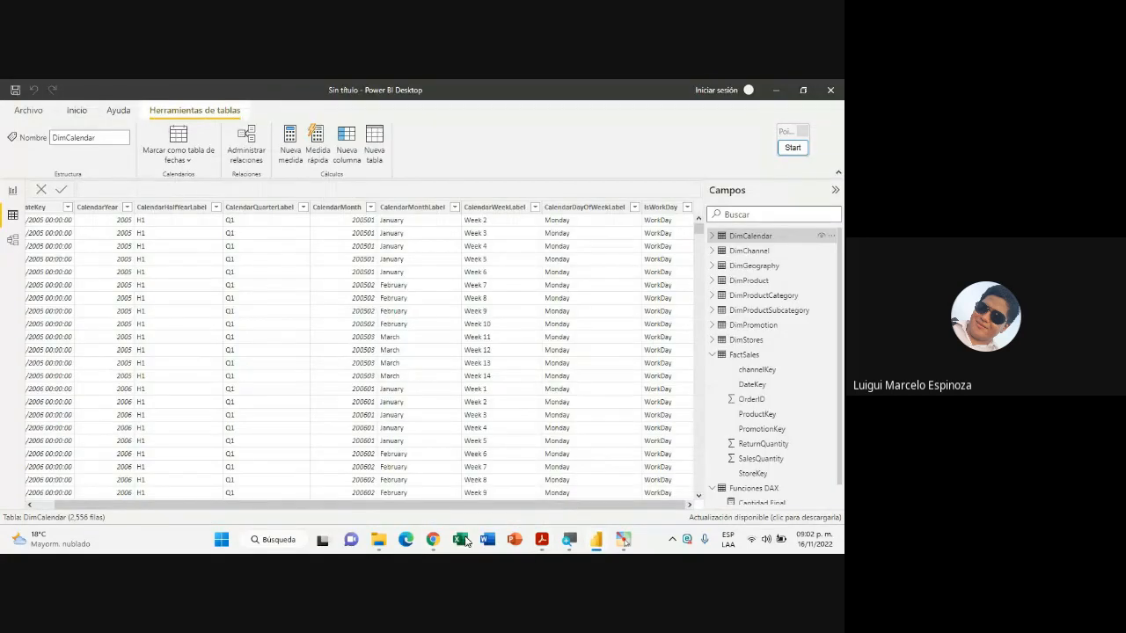
mouse_move(432, 540)
click(360, 480)
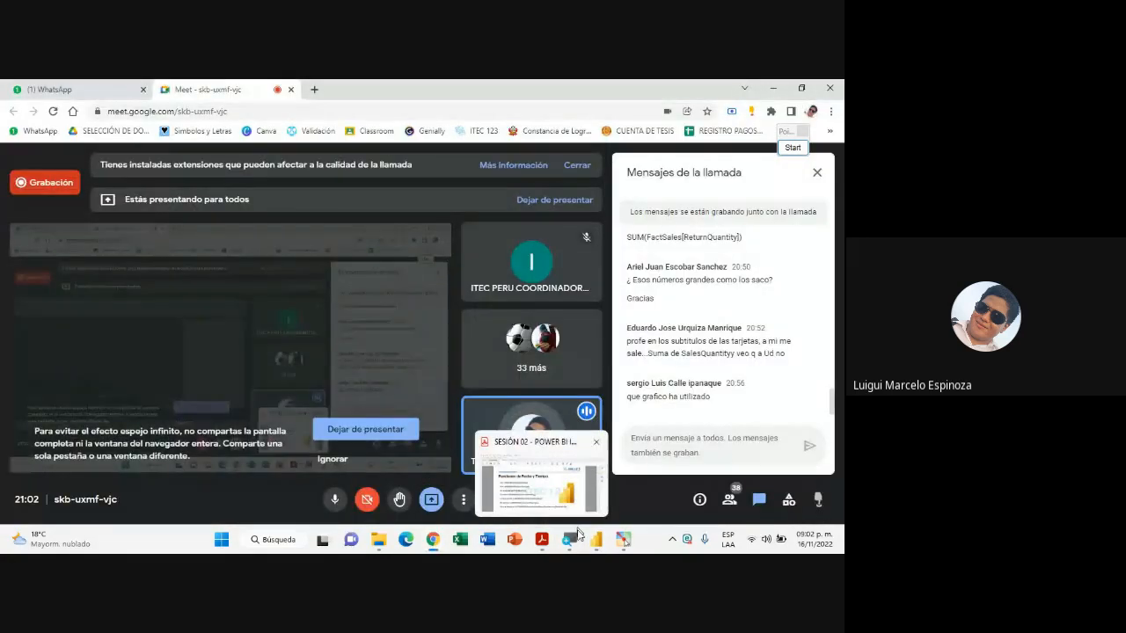
click(596, 540)
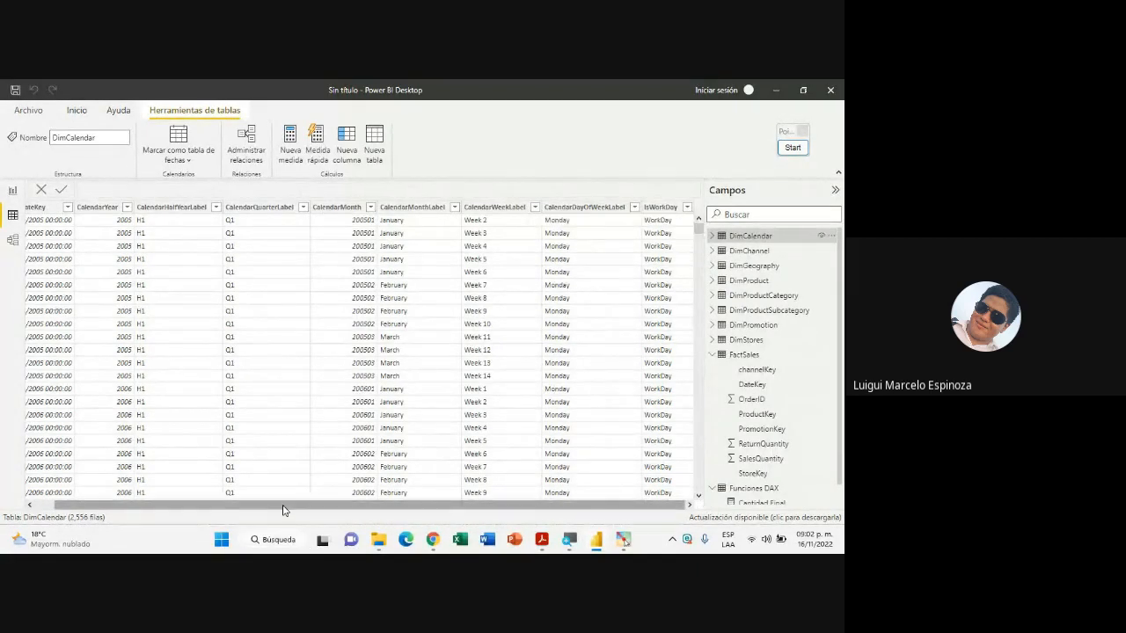
drag(284, 507, 214, 504)
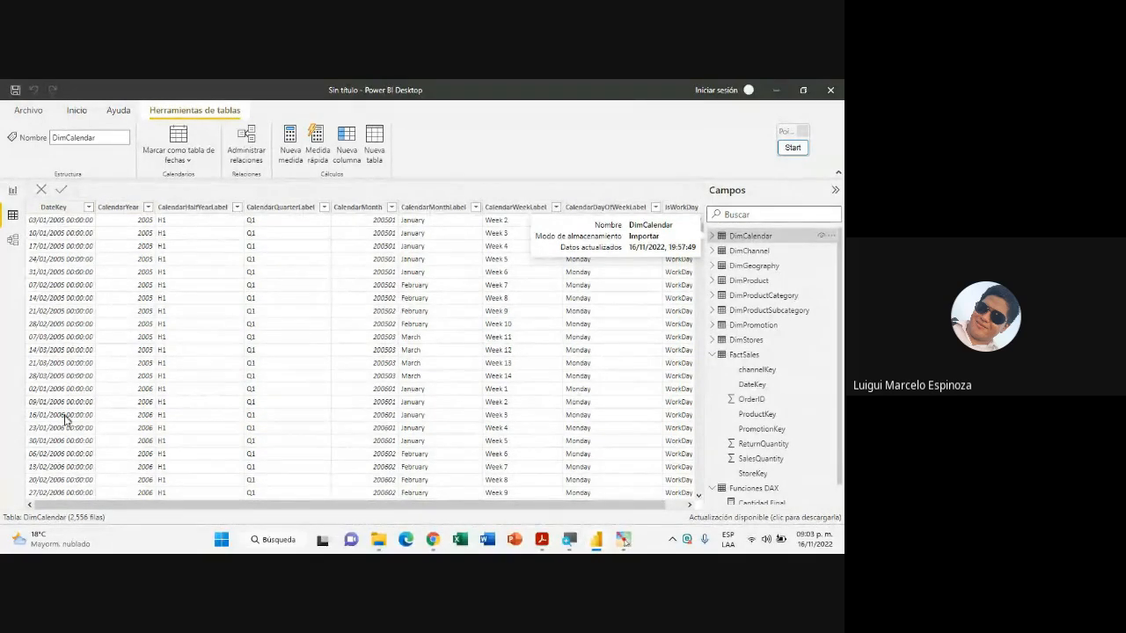
drag(230, 506, 402, 504)
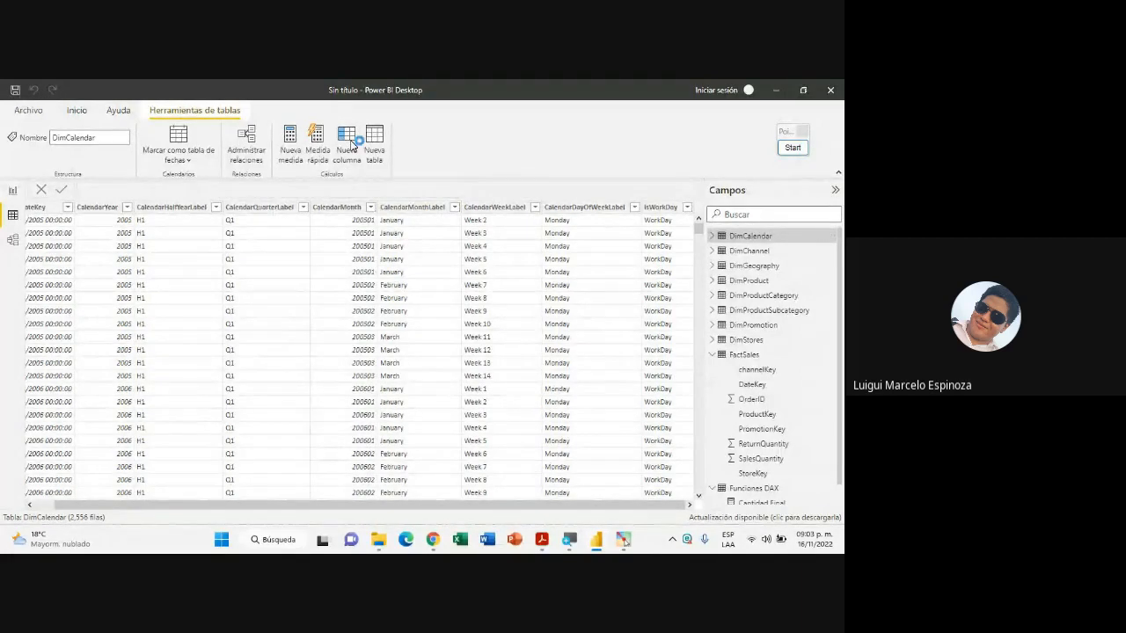
click(352, 143)
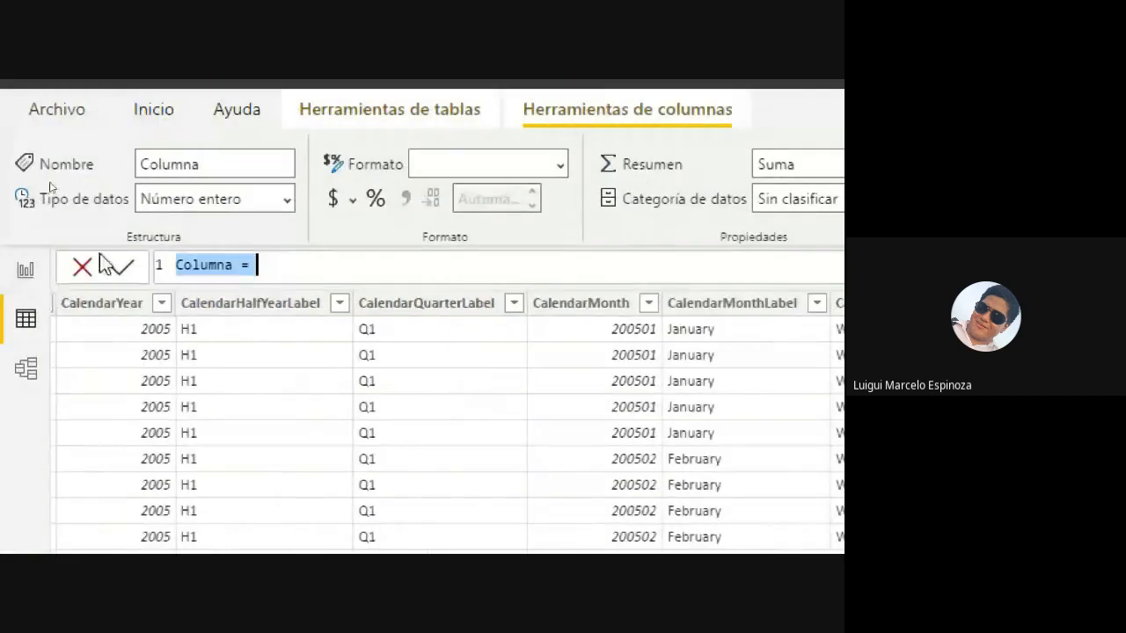
click(82, 267)
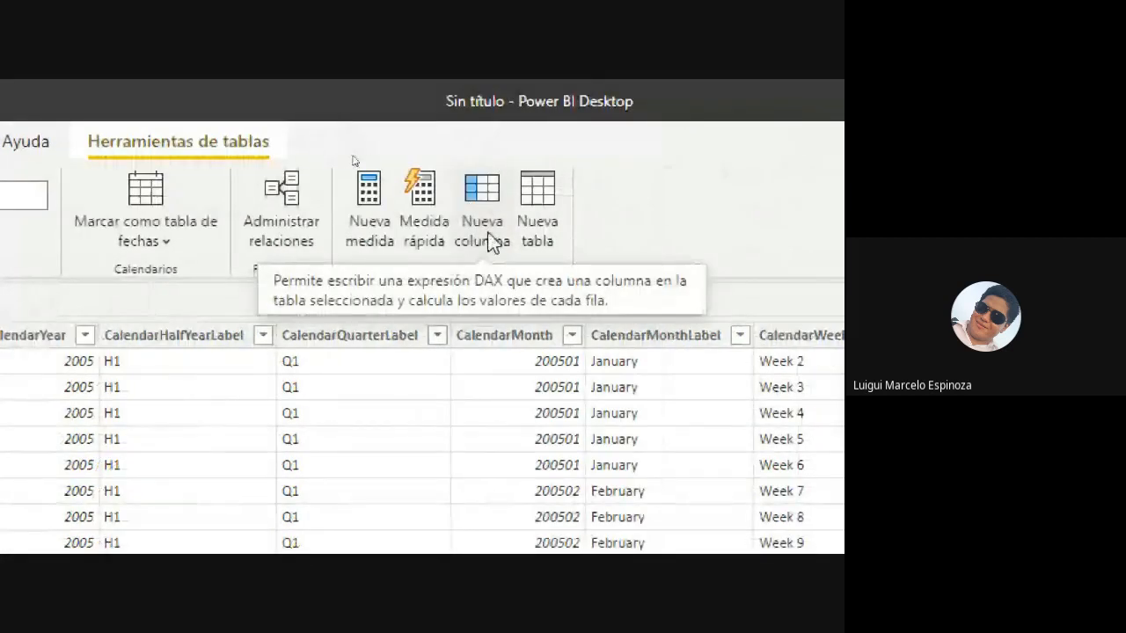
Add a new calculated column to the DimCalendar table and replace its default name in the formula with AÑO
click(491, 201)
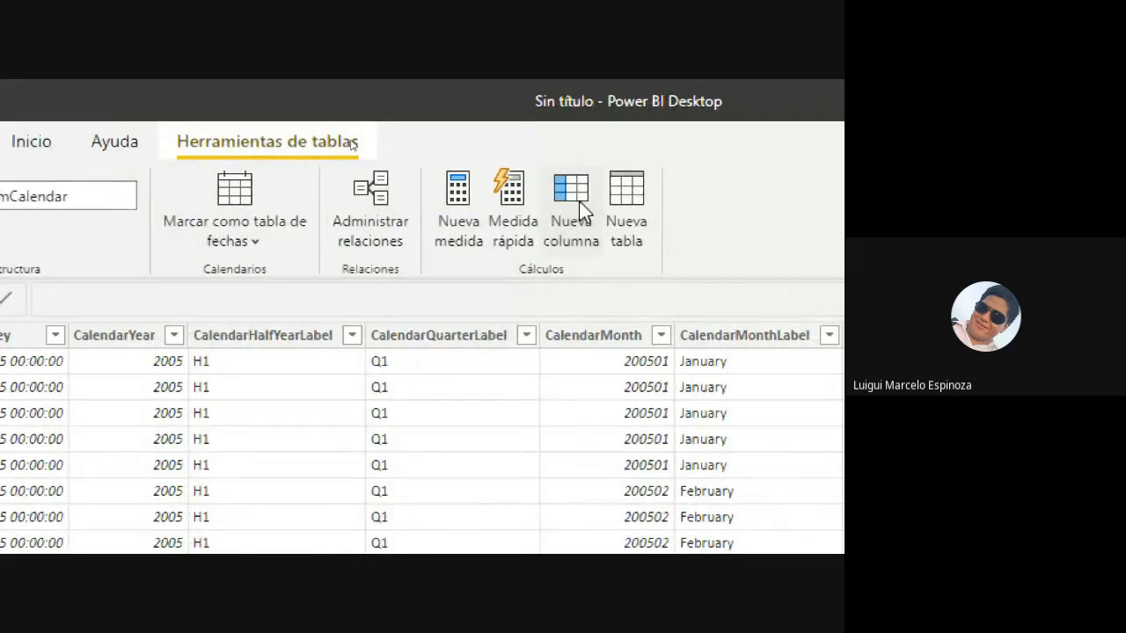
click(579, 201)
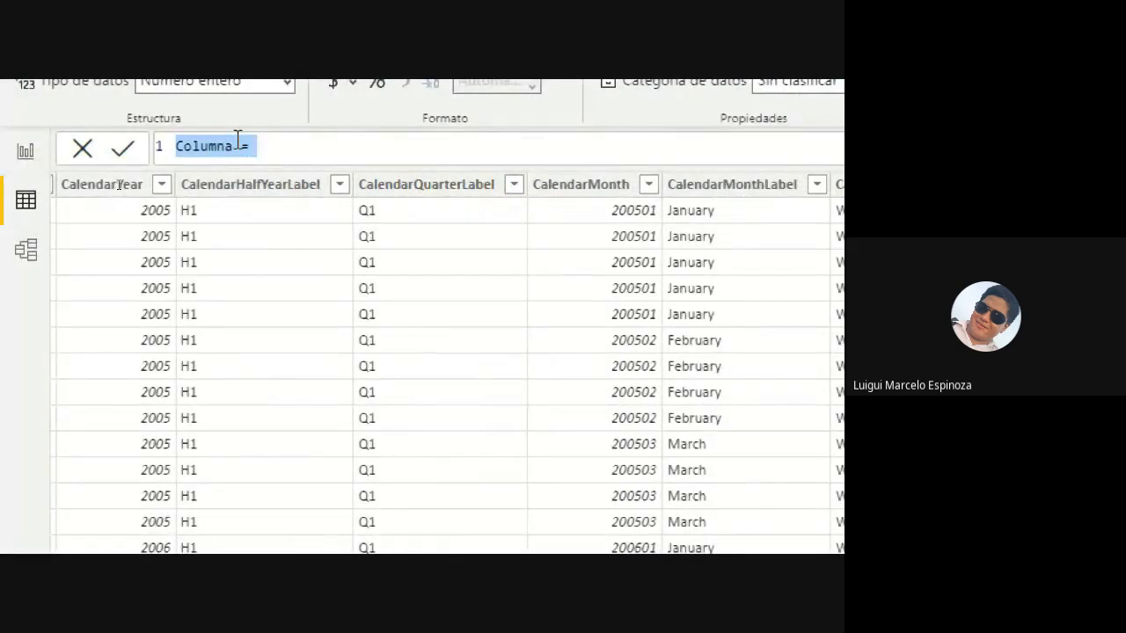
click(234, 146)
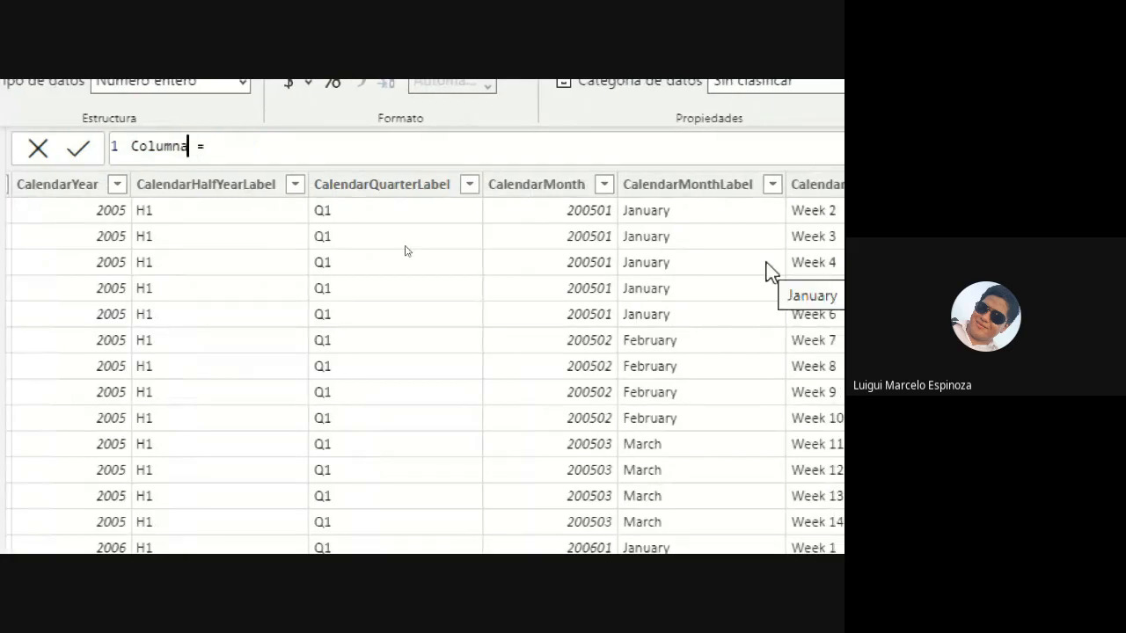
key(BackSpace)
key(BackSpace)
key(BackSpace)
key(BackSpace)
key(BackSpace)
key(BackSpace)
key(BackSpace)
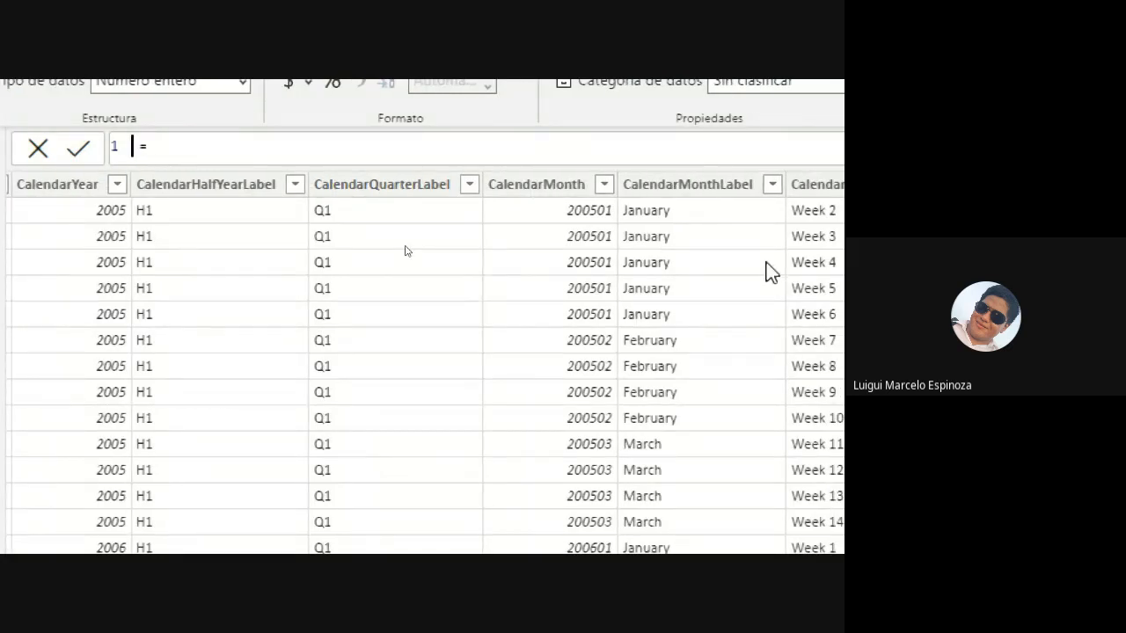
text(AÑO)
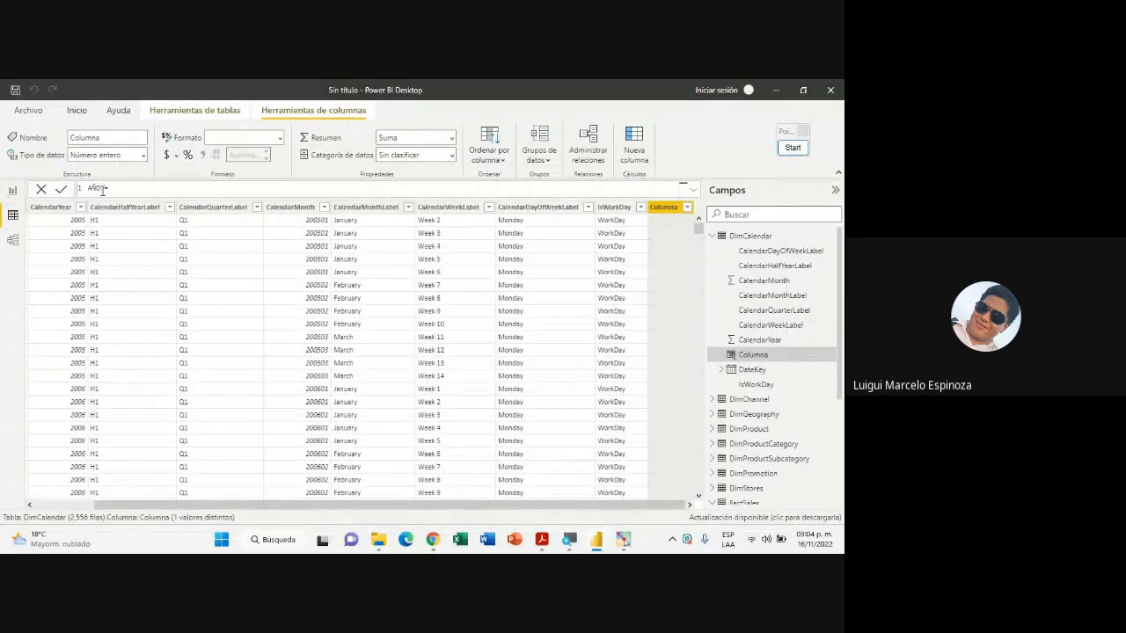
Check the Chrome call windows, return to Power BI Desktop and examine the DateKey column of the DimCalendar table
click(437, 539)
click(547, 455)
click(570, 539)
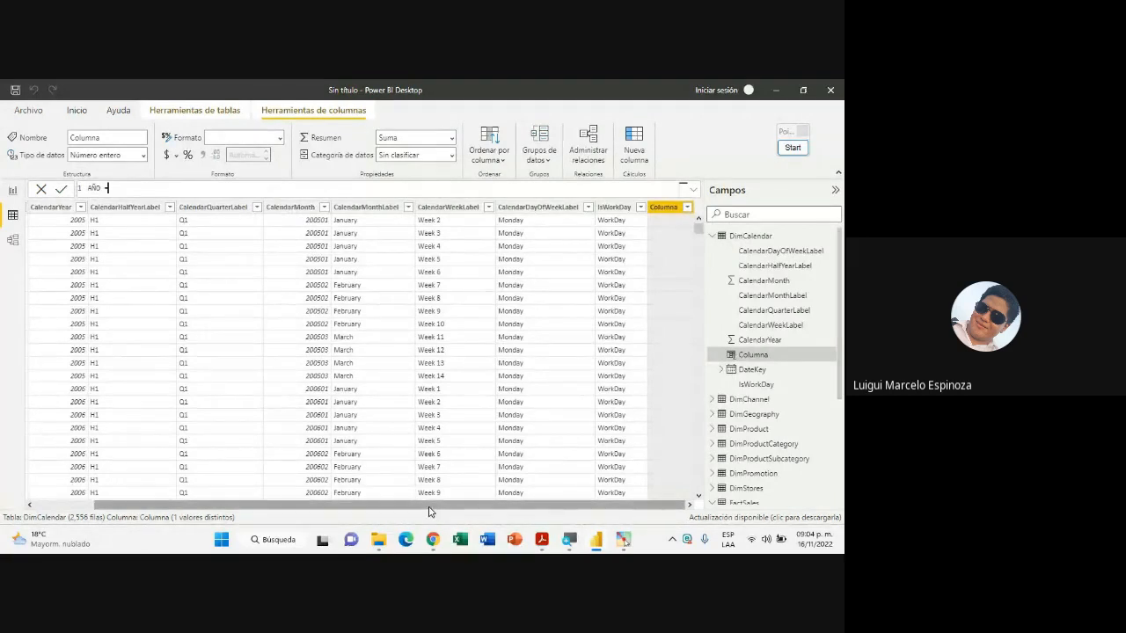
drag(434, 506, 176, 500)
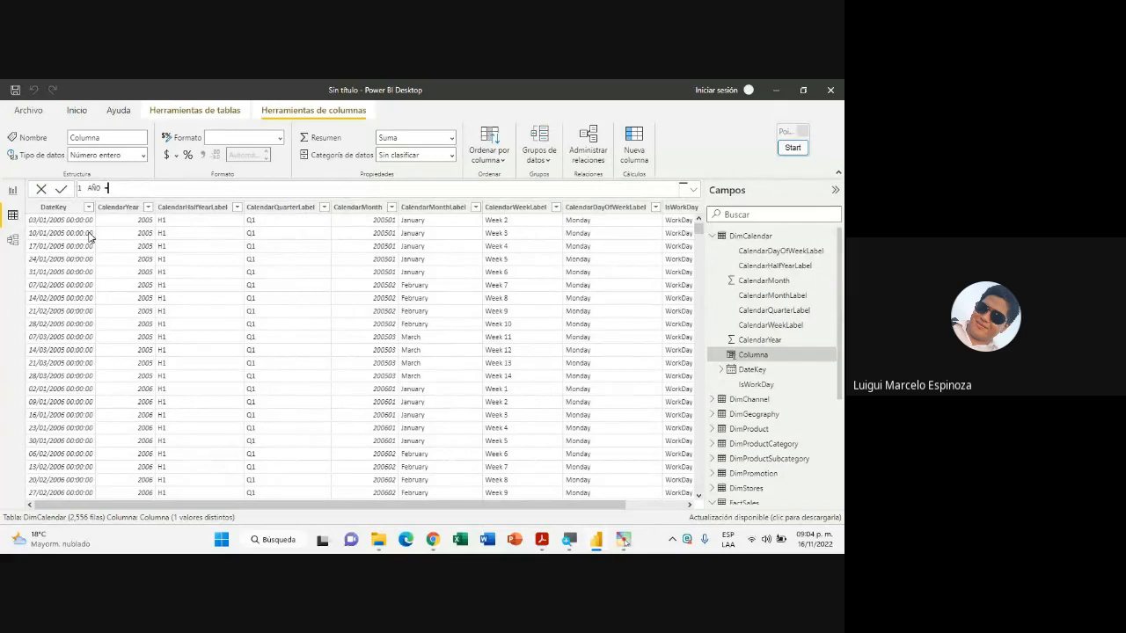
drag(319, 507, 353, 500)
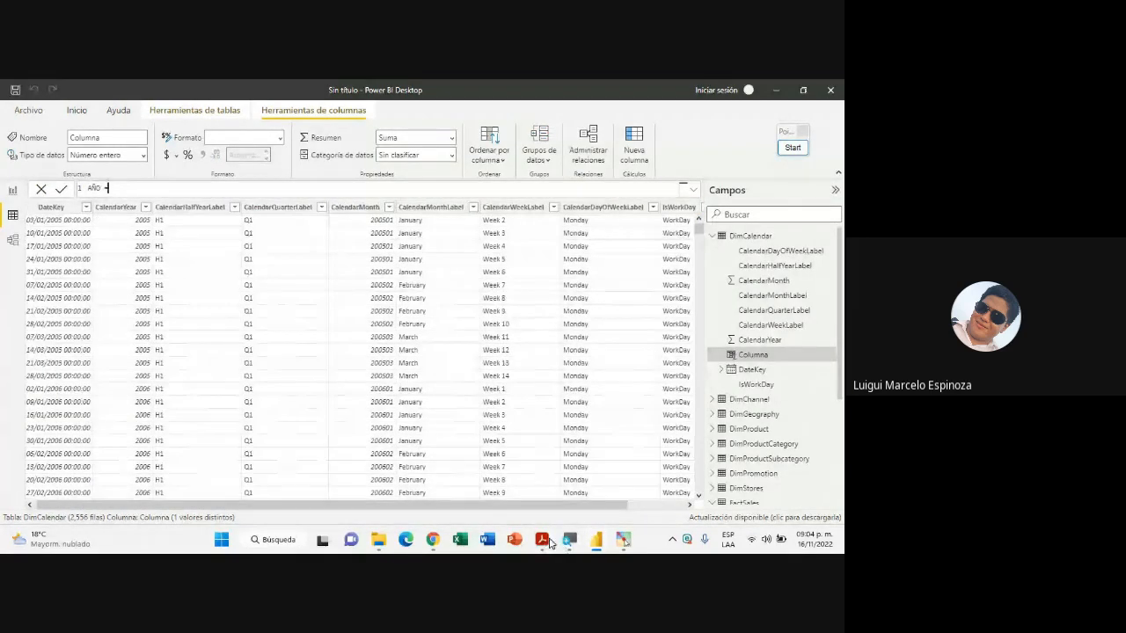
Review the Año = YEAR(DimCalendar[DateKey]) formula in the session PDF and return to Power BI Desktop
click(543, 540)
drag(186, 276, 325, 272)
click(167, 270)
click(598, 540)
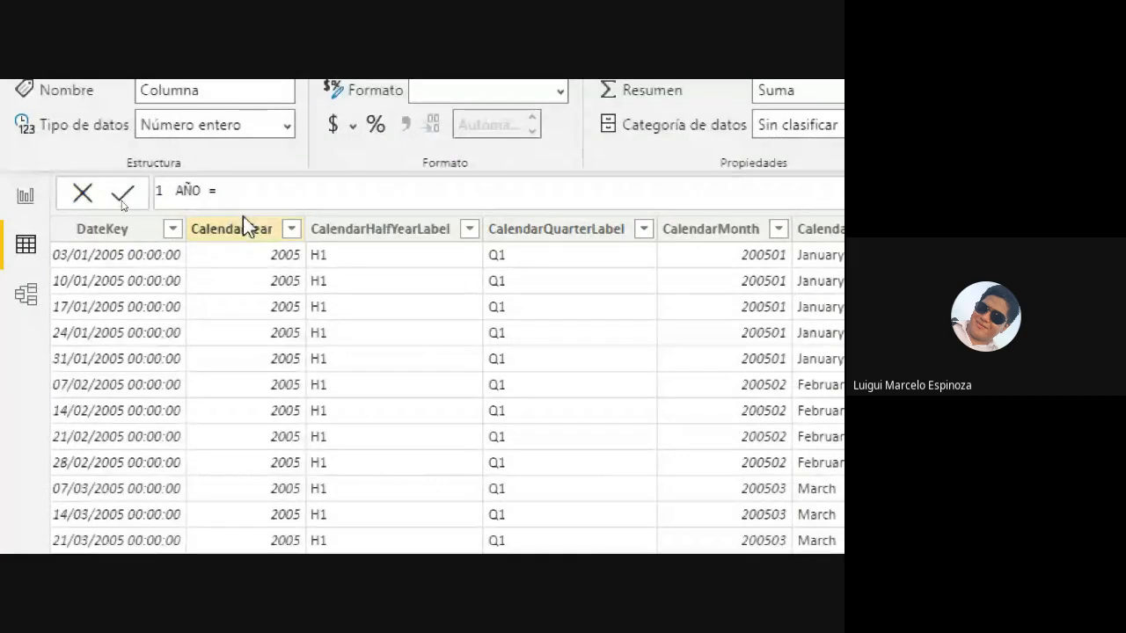
Begin the AÑO column's formula with the YEAR function and enter dim to bring up the DimCalendar suggestions for its argument
text(YEAR)
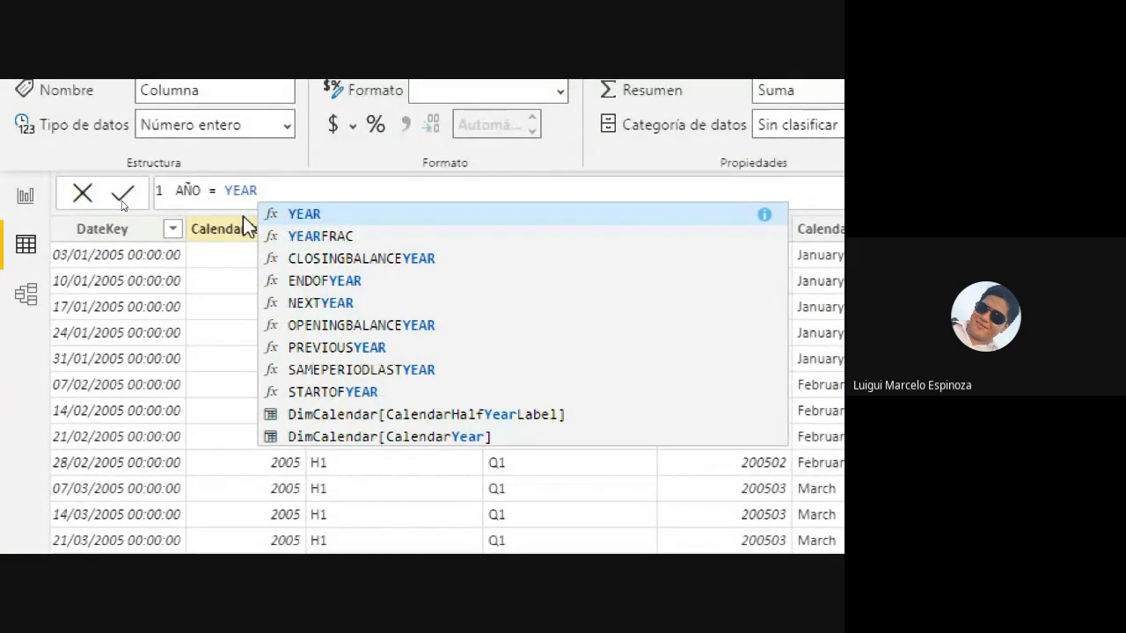
text(()
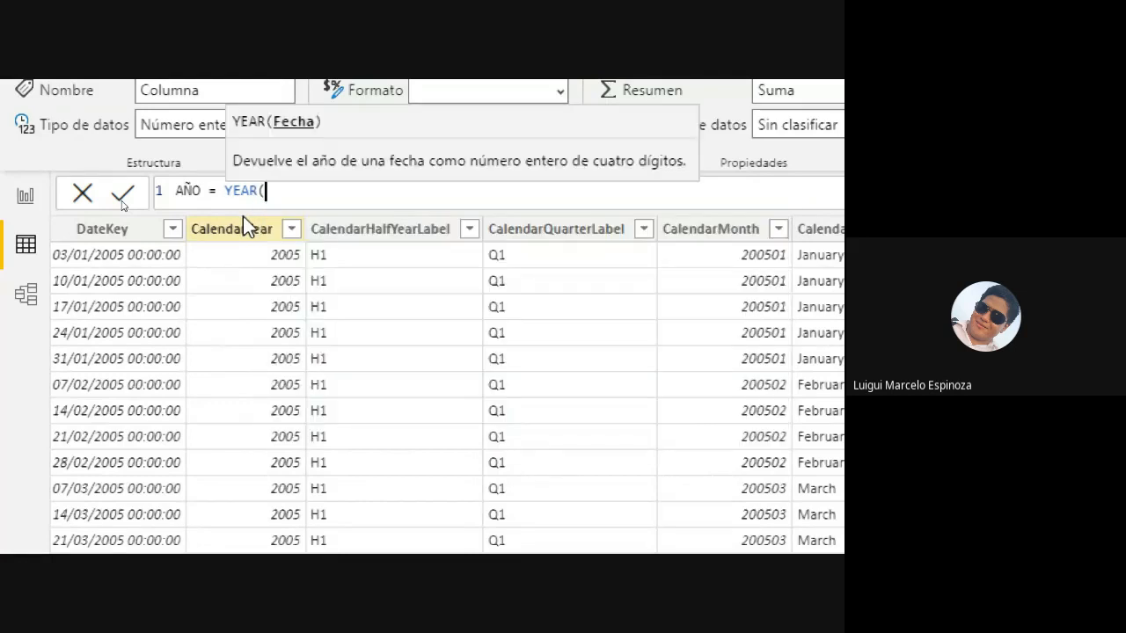
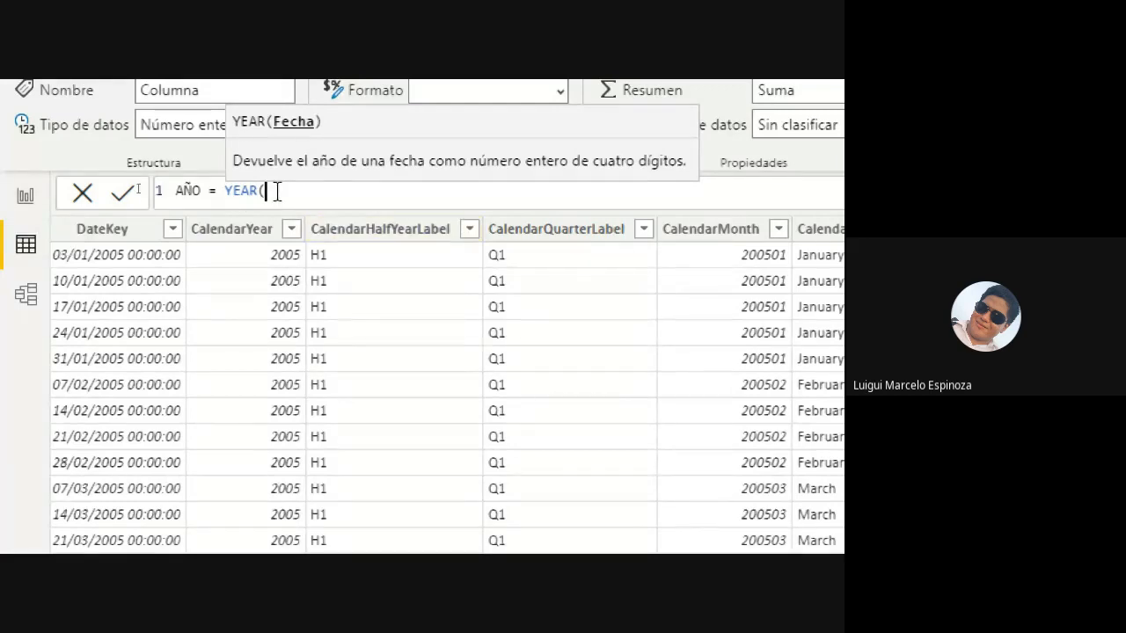
text(dim)
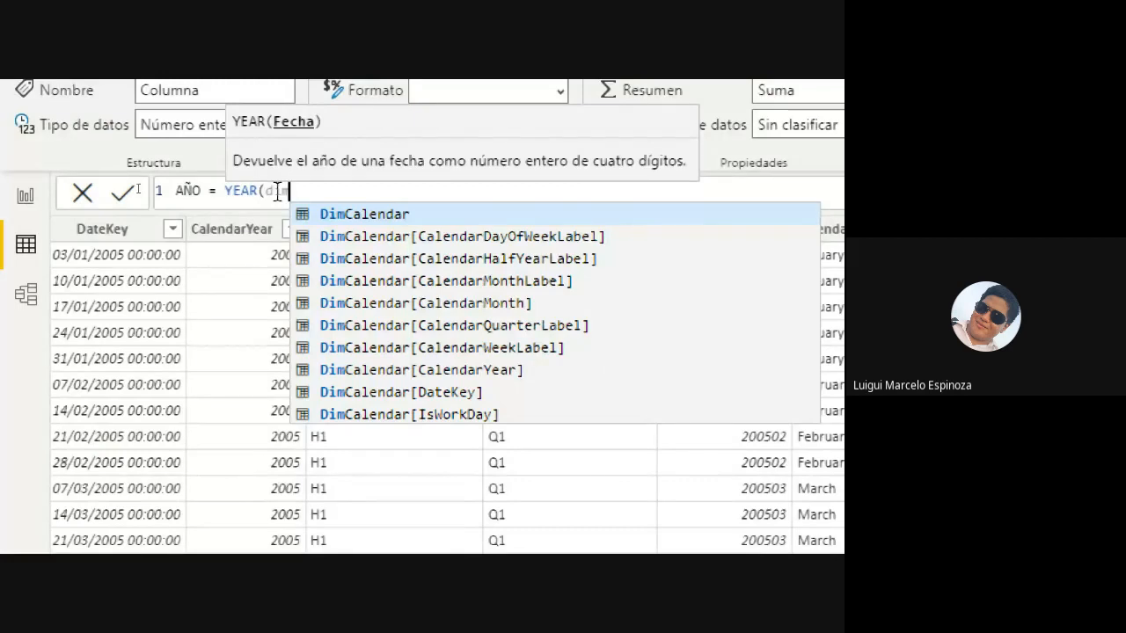
Browse the DimCalendar suggestions and insert DimCalendar[DateKey] as the YEAR function's argument
key(Down)
key(Down)
key(Down)
key(Down)
key(Down)
key(Down)
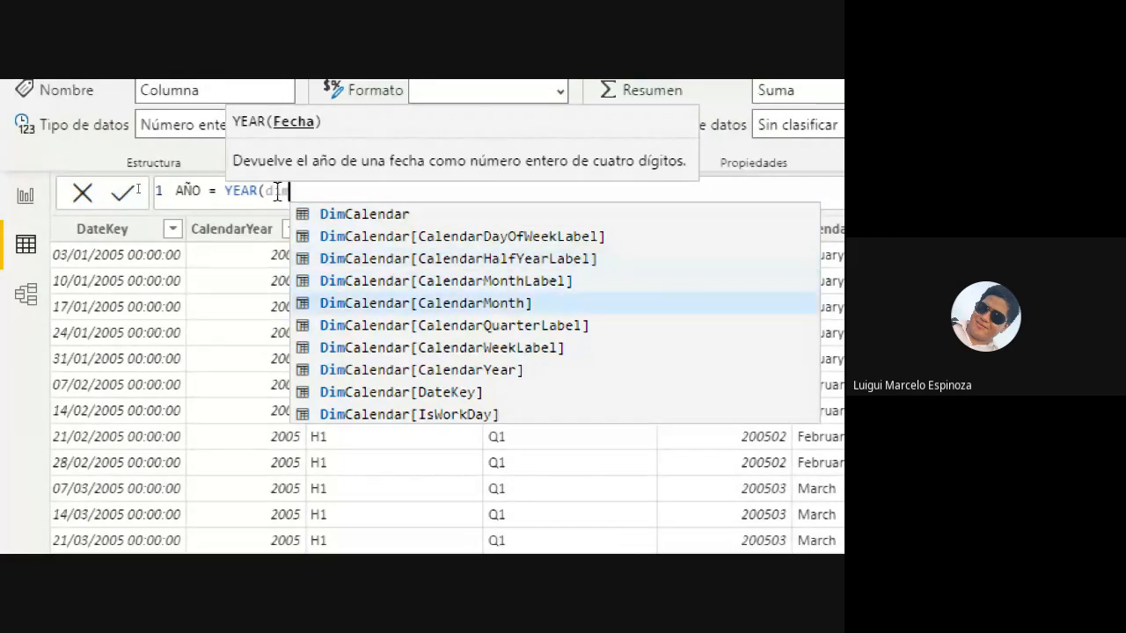
key(Down)
key(Down)
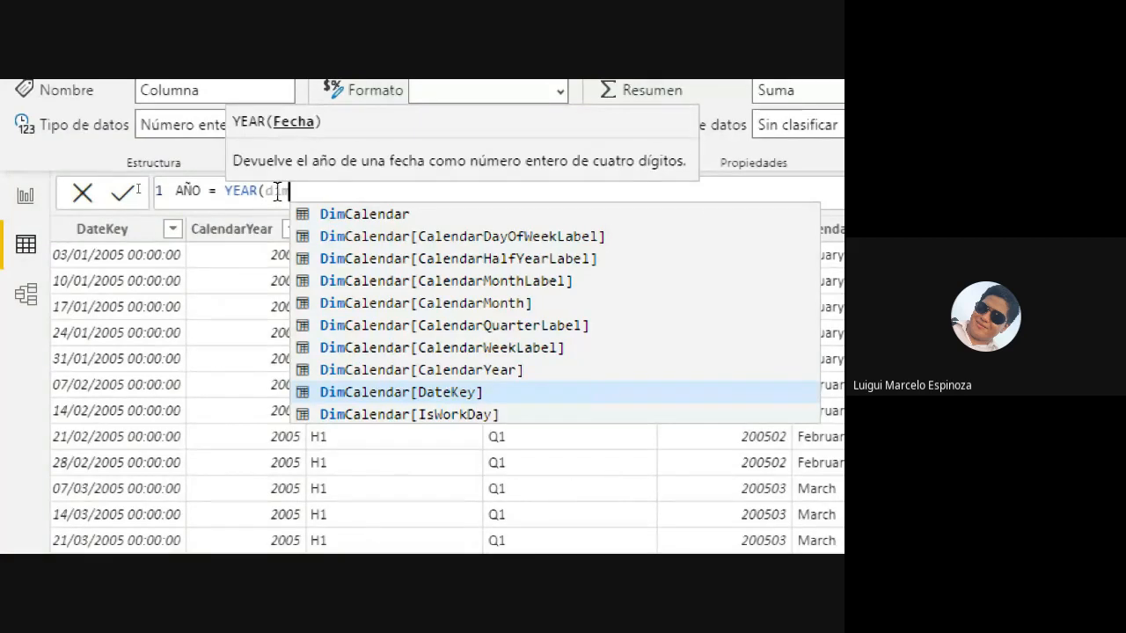
key(Down)
key(Up)
key(Up)
key(Up)
key(Up)
key(Up)
key(Up)
key(Up)
key(Up)
key(Up)
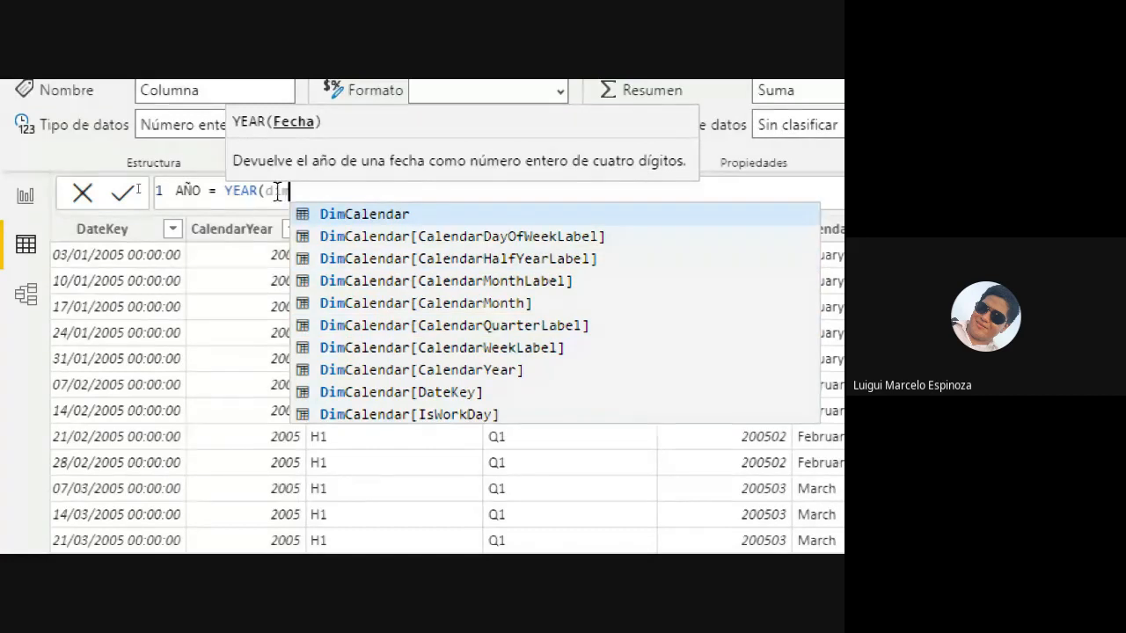
key(Down)
key(Down)
key(Down)
key(Down)
key(Down)
key(Down)
key(Up)
key(Up)
key(Up)
key(Up)
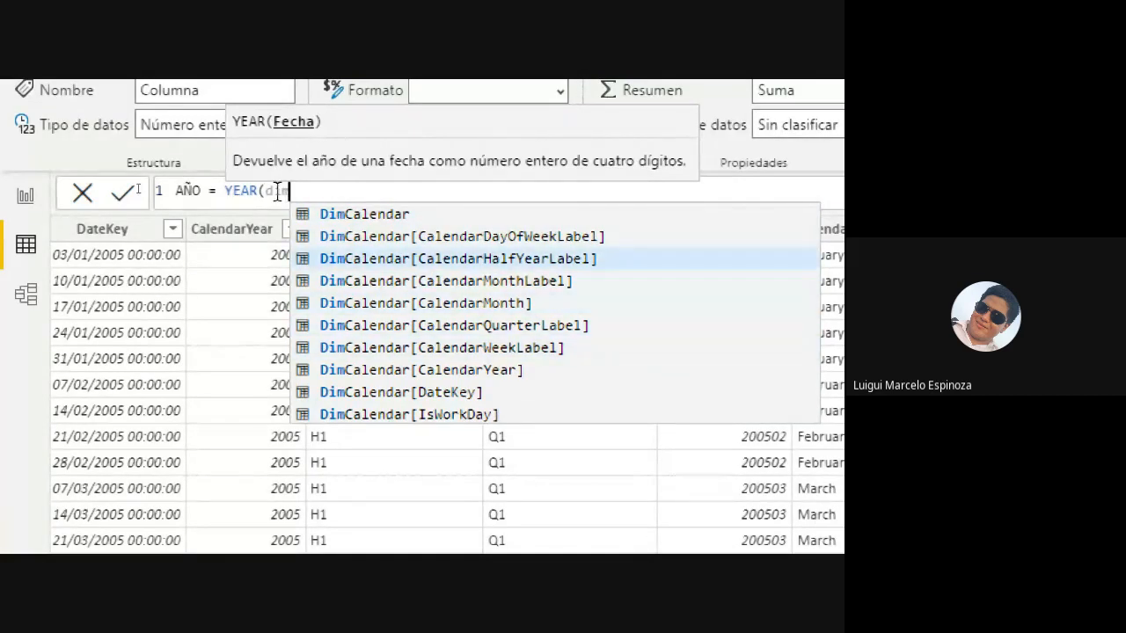
key(Down)
key(Down)
key(Down)
key(Down)
key(Down)
key(Down)
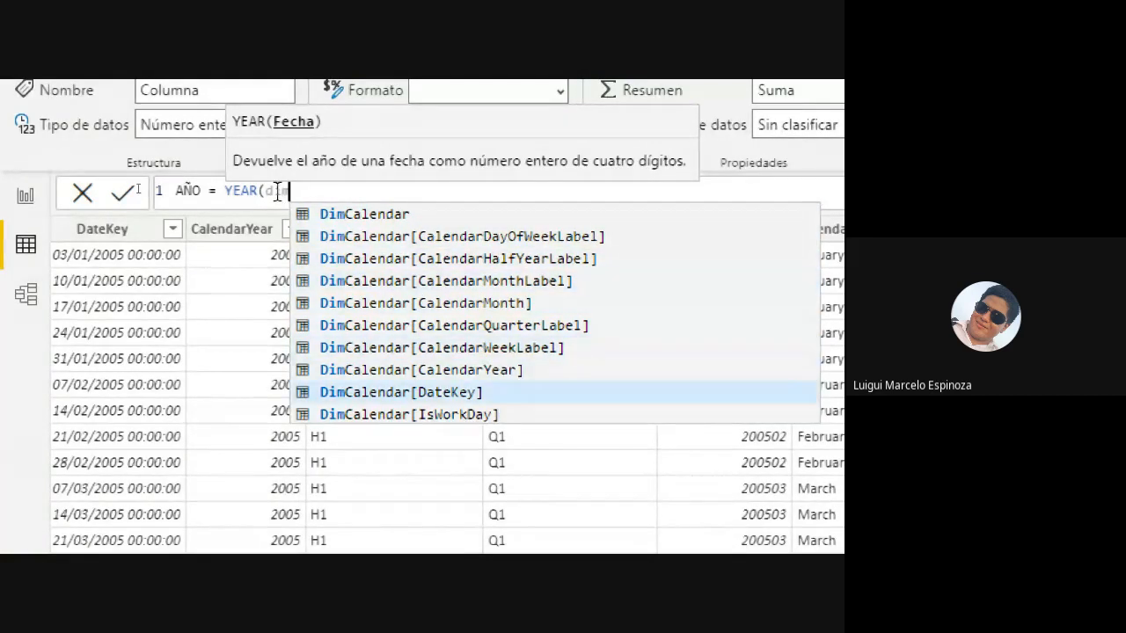
key(Up)
key(Up)
key(Down)
key(Down)
key(Tab)
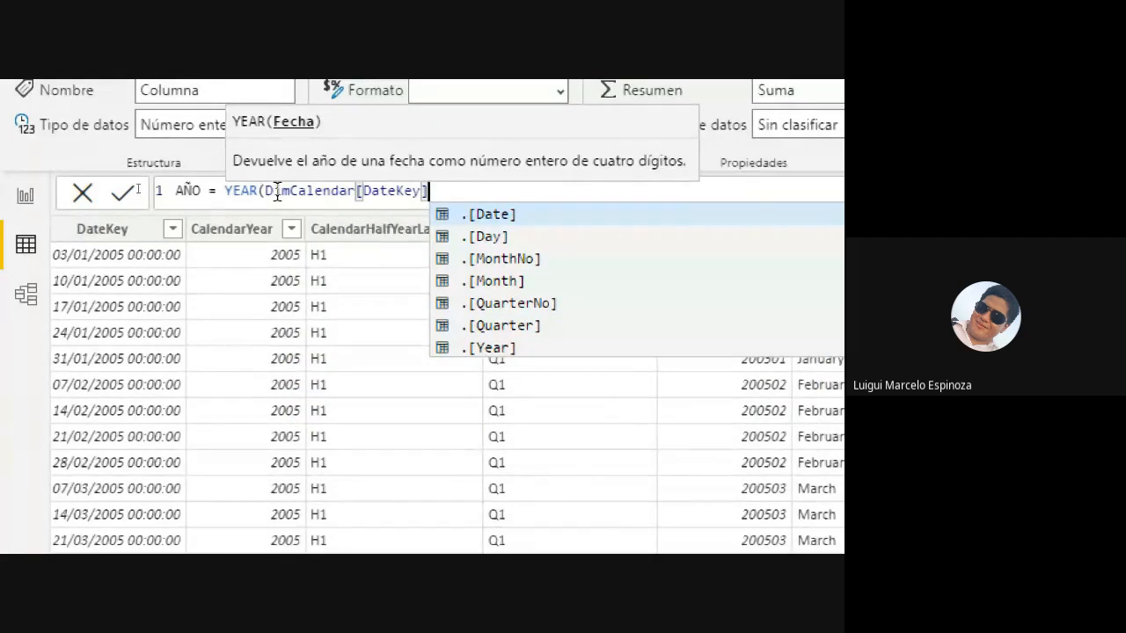
Close the parenthesis of AÑO = YEAR(DimCalendar[DateKey]) and commit the calculated column
text(()
key(BackSpace)
text())
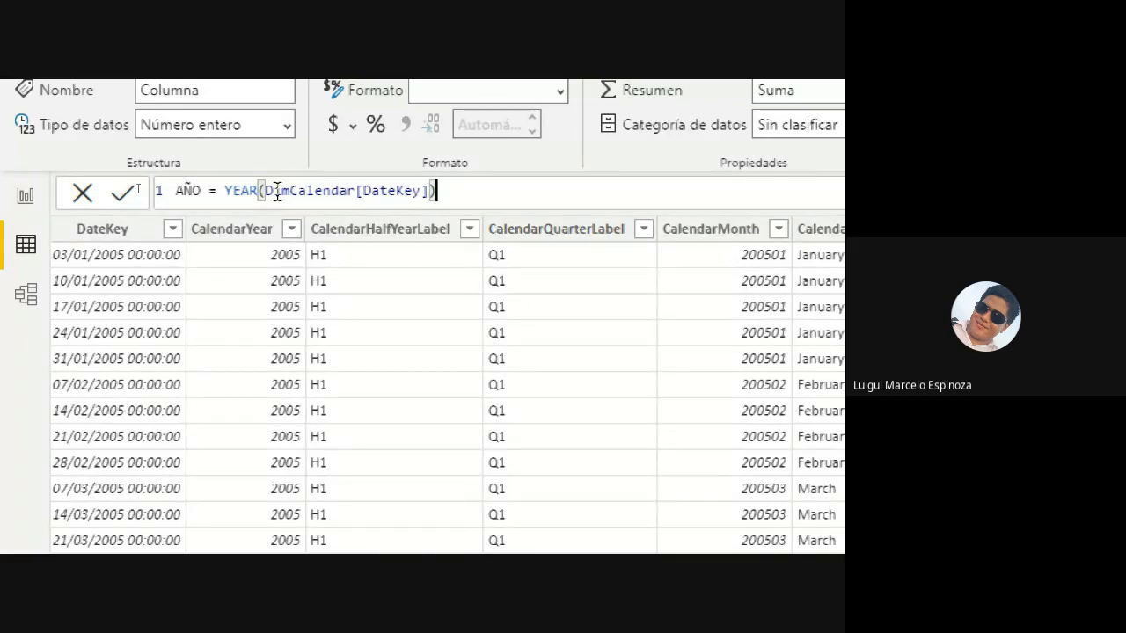
key(Return)
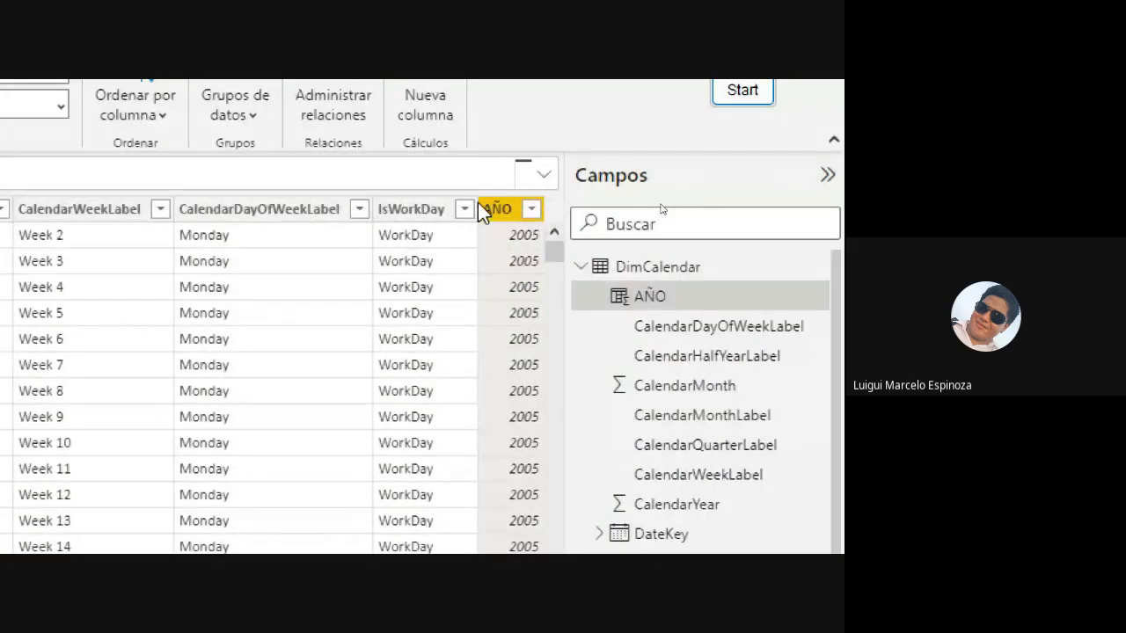
Examine the AÑO column's values down the DimCalendar rows and compare them with the DateKey dates
scroll(453, 358, down, 5)
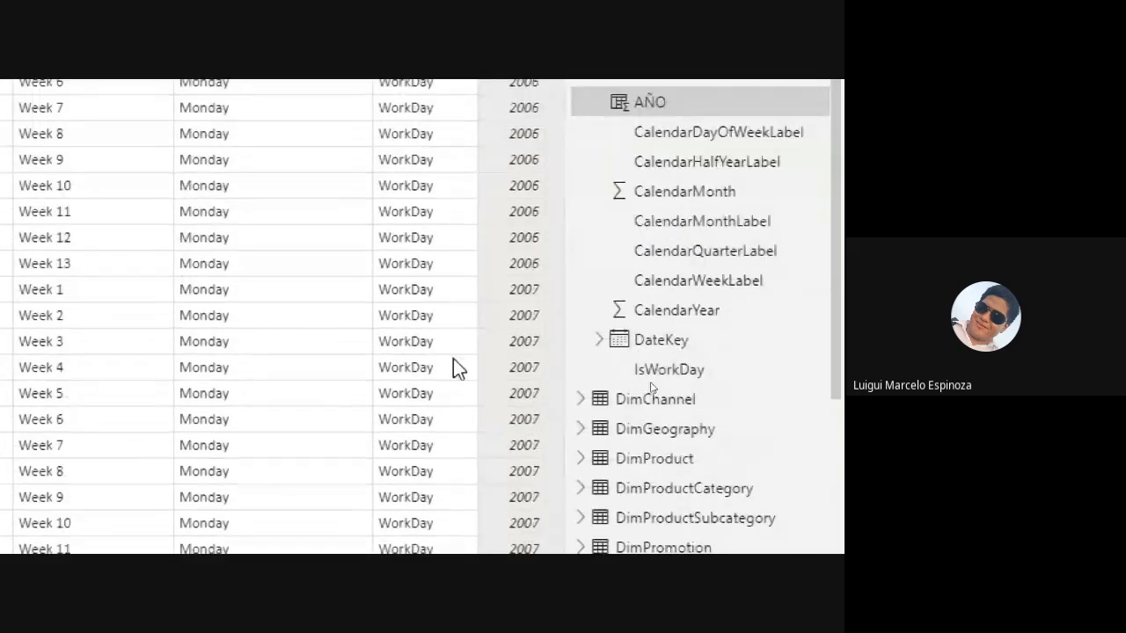
scroll(453, 368, down, 10)
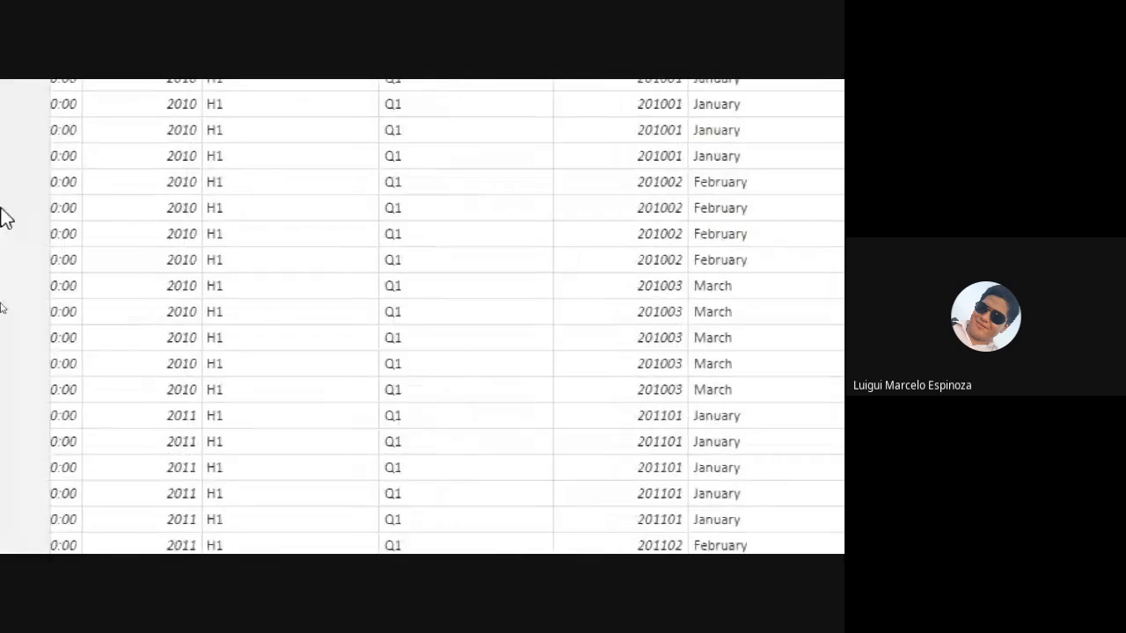
scroll(56, 460, up, 15)
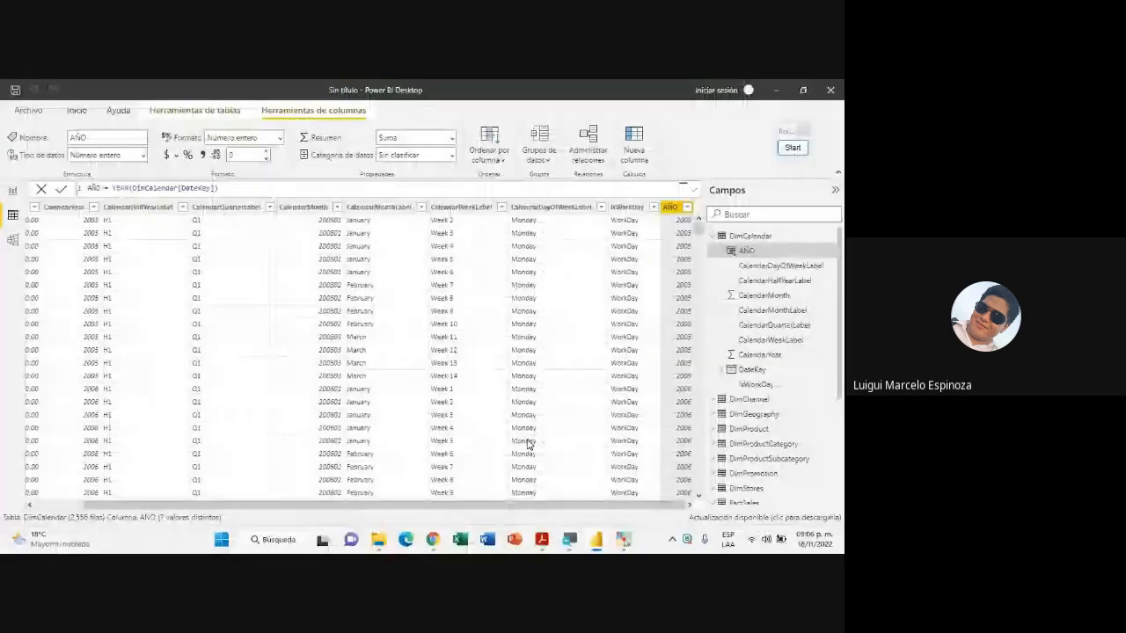
drag(344, 506, 273, 504)
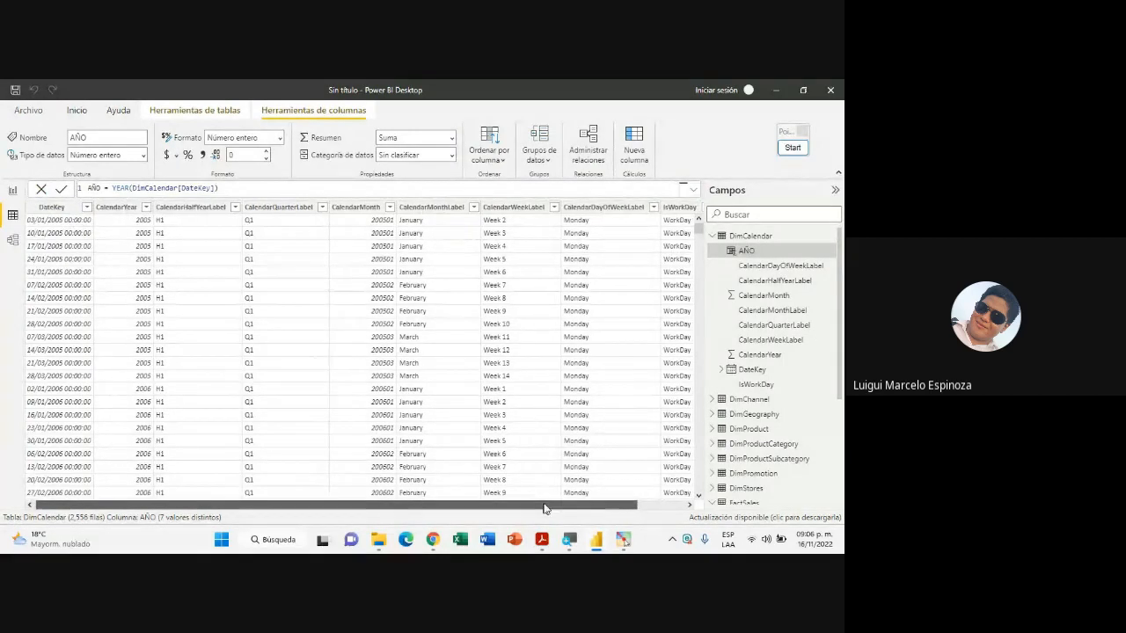
drag(538, 503, 594, 504)
drag(659, 208, 654, 211)
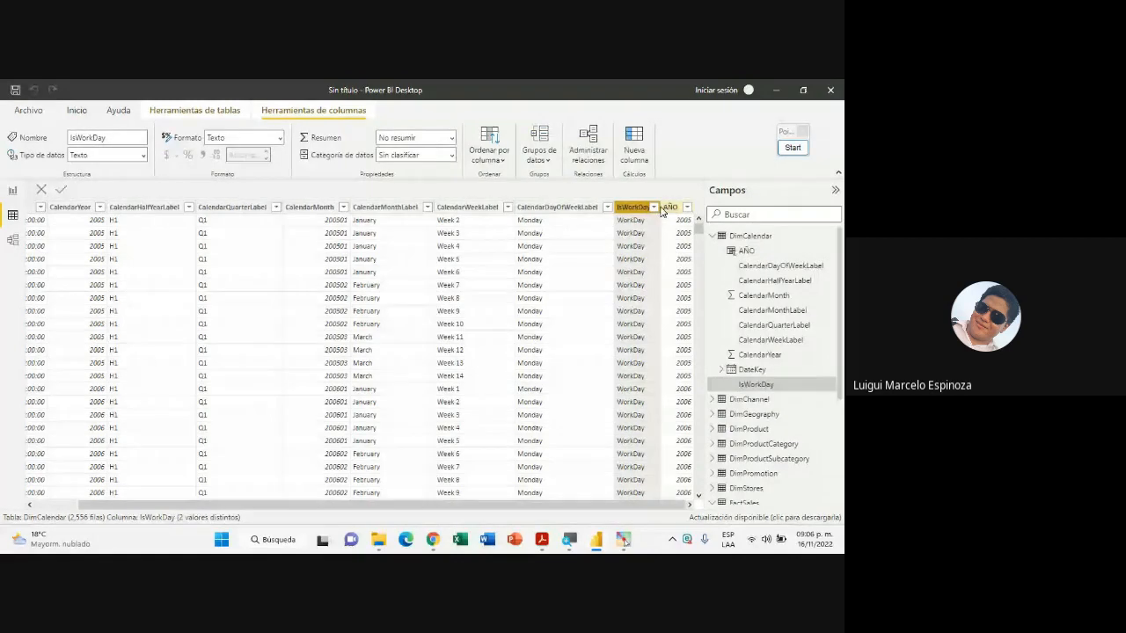
scroll(669, 381, down, 5)
scroll(669, 381, down, 2)
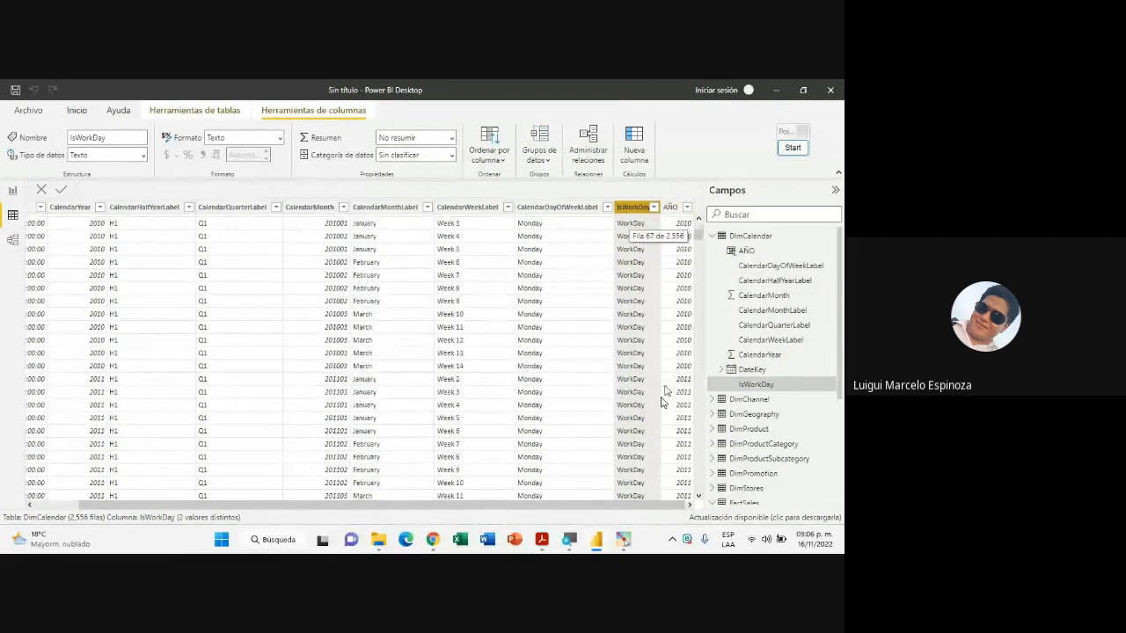
mouse_move(698, 230)
mouse_down()
mouse_move(701, 498)
mouse_move(699, 224)
mouse_up()
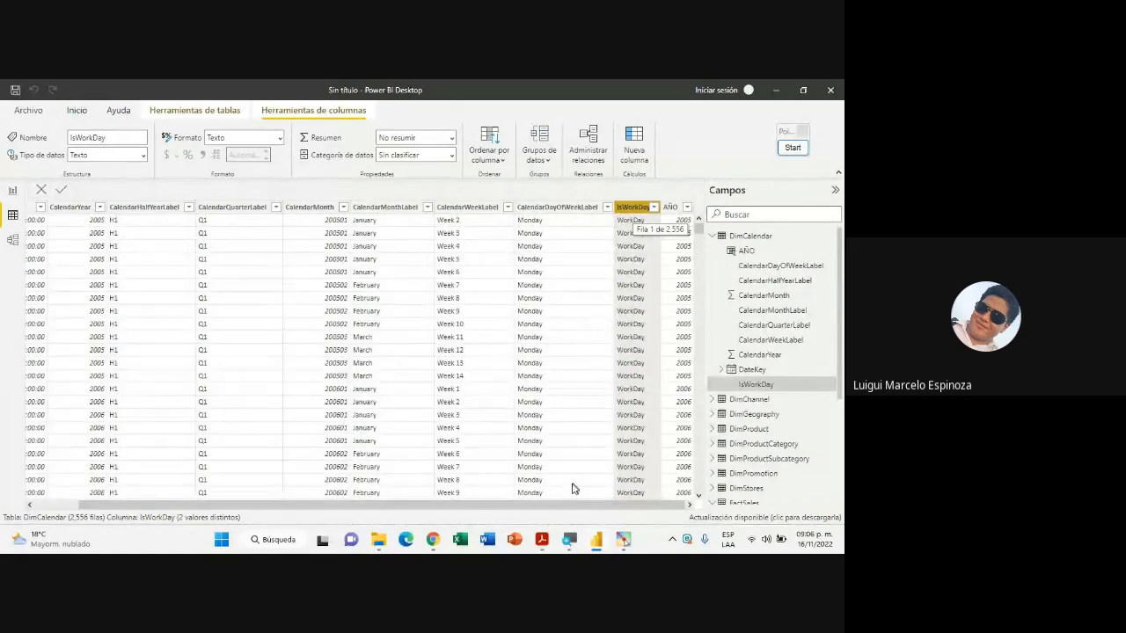
drag(541, 506, 463, 505)
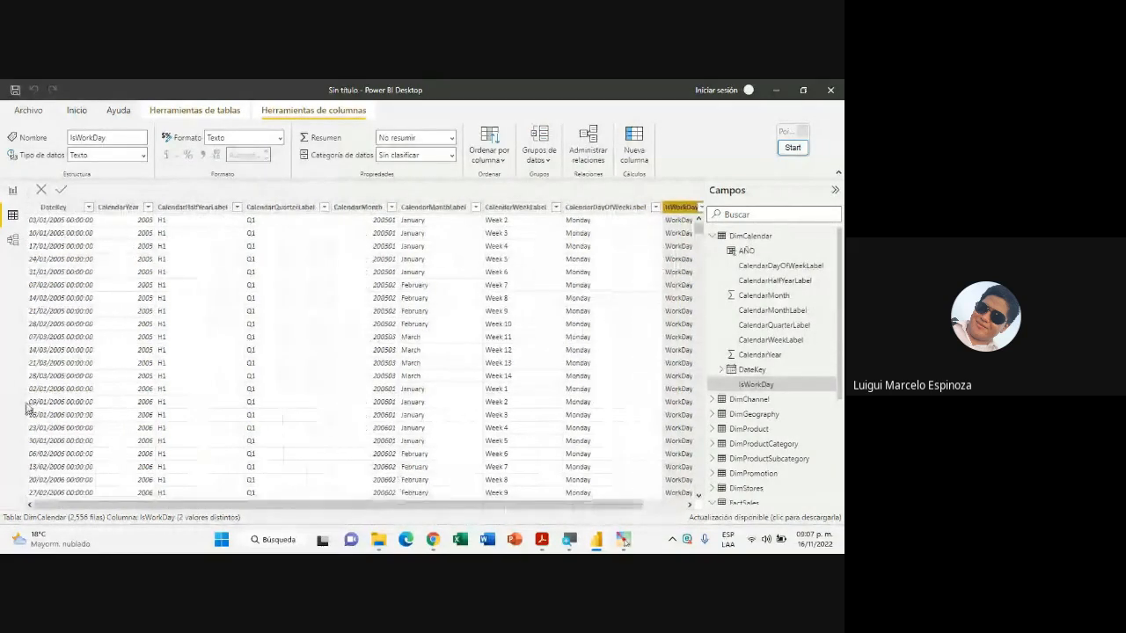
Sort the DimCalendar table by DateKey in ascending order and check the AÑO values from the first to the last rows
click(88, 207)
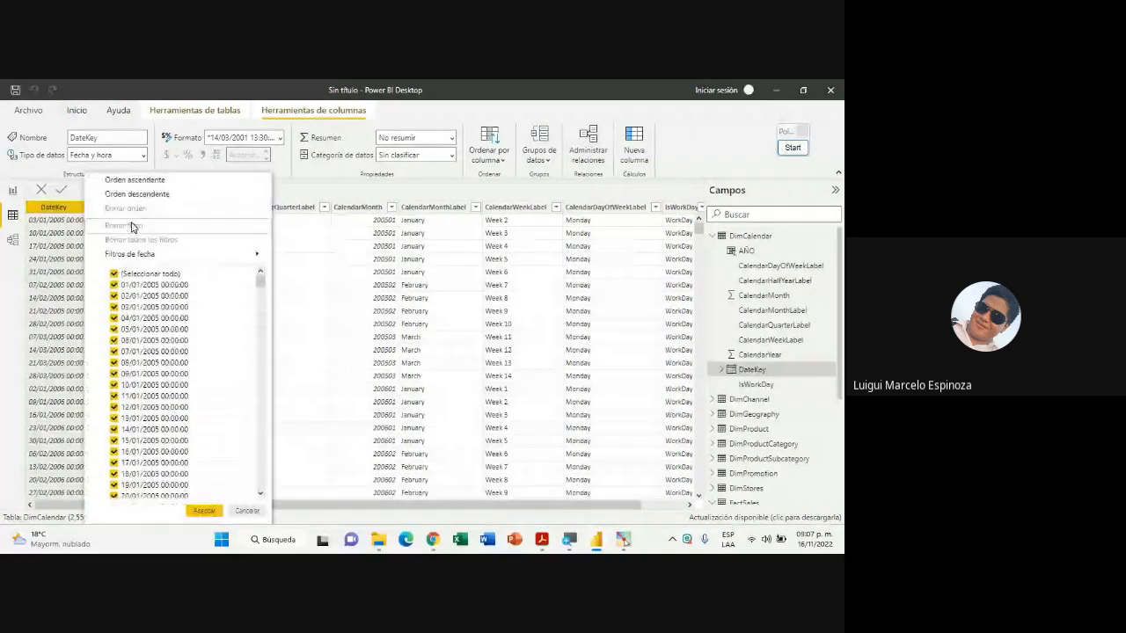
click(141, 185)
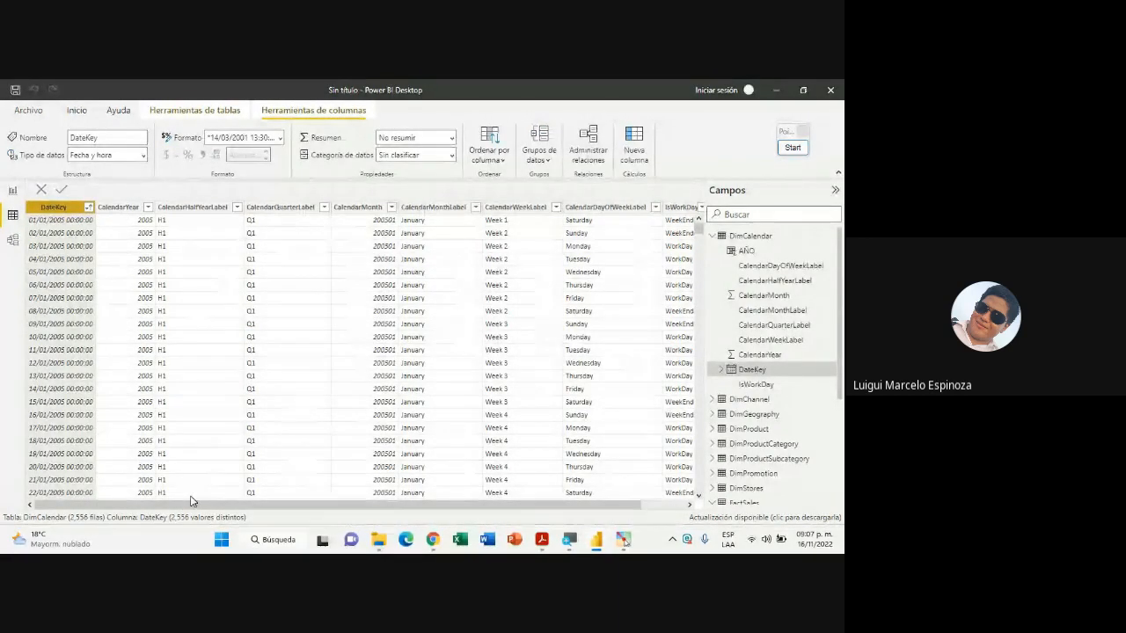
drag(185, 506, 567, 511)
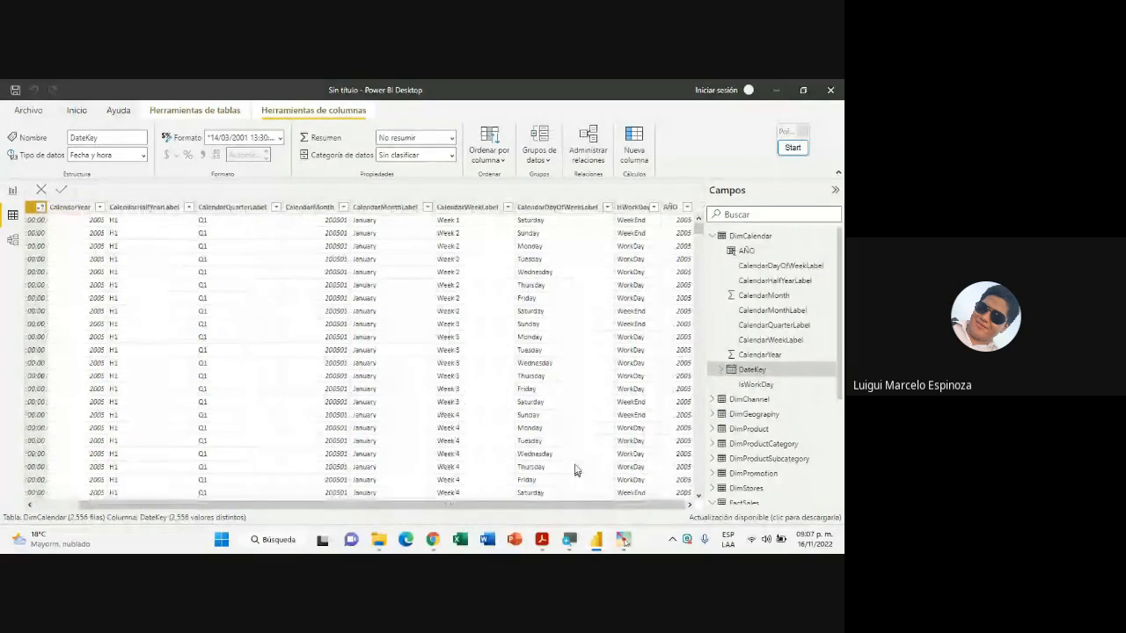
drag(698, 227, 702, 514)
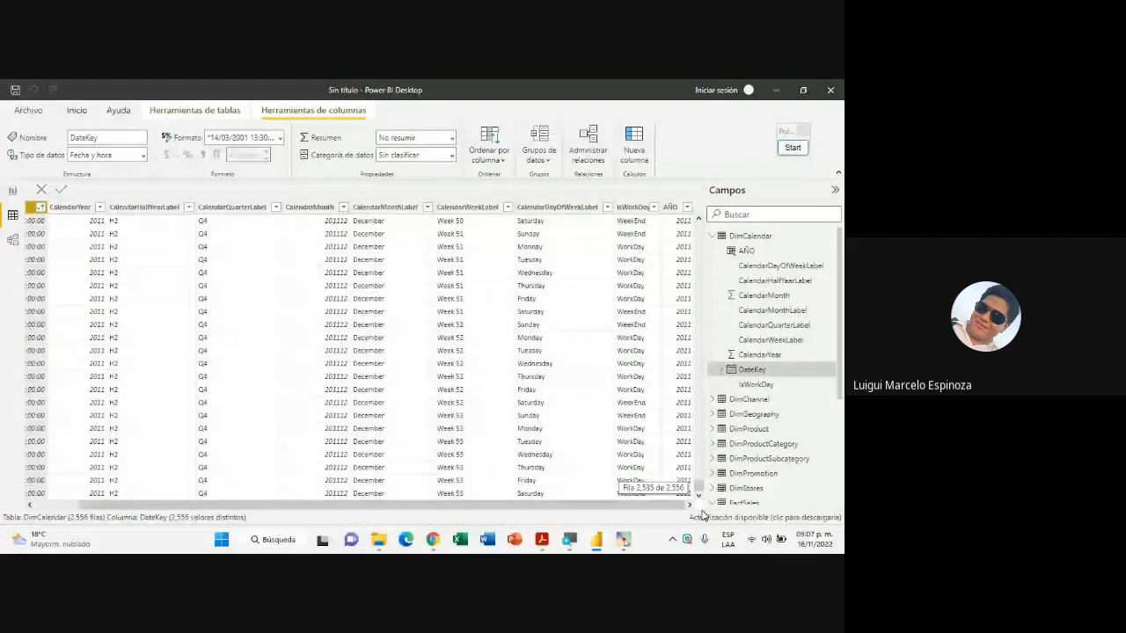
drag(600, 414, 698, 221)
drag(542, 508, 371, 513)
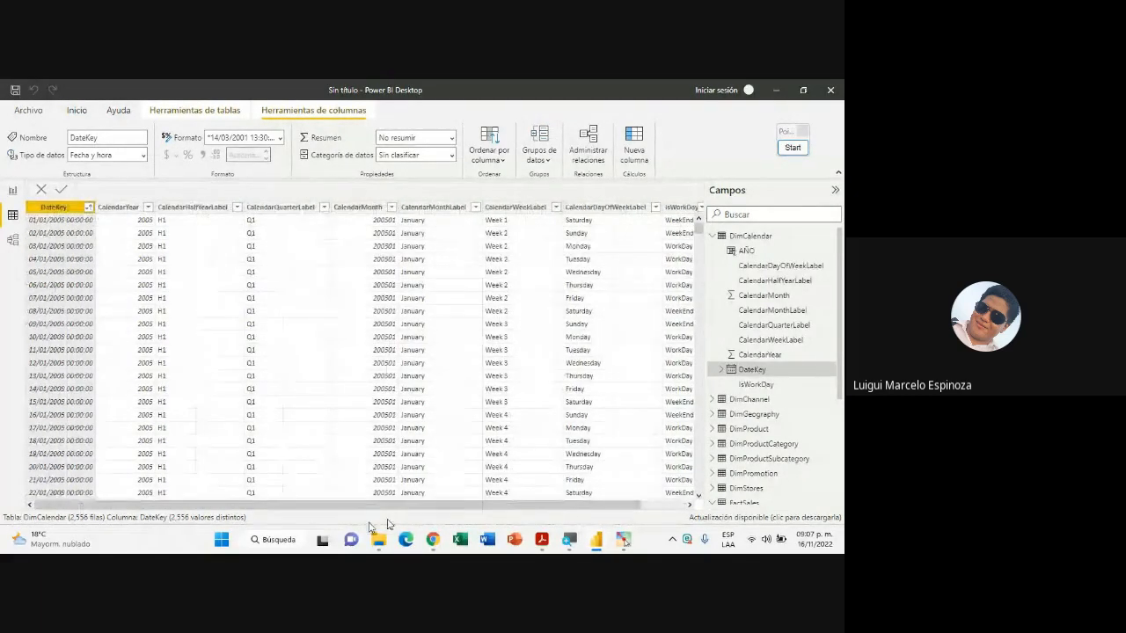
Read the Google Meet call messages in Chrome, return to Power BI Desktop and select the AÑO column to review its formula
mouse_move(428, 545)
click(365, 482)
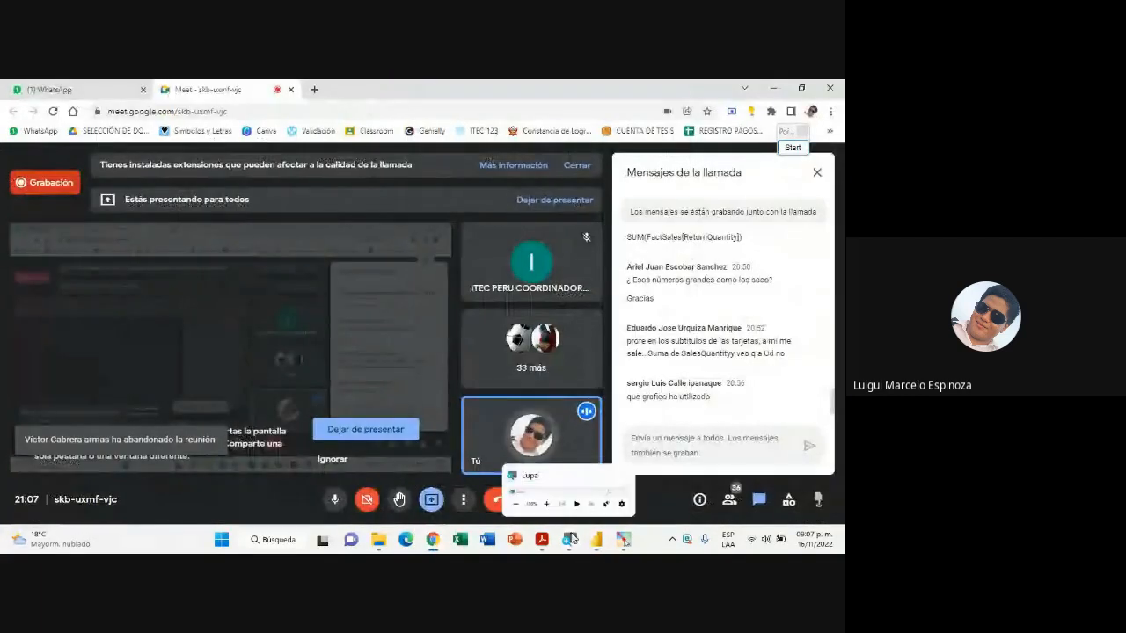
click(597, 545)
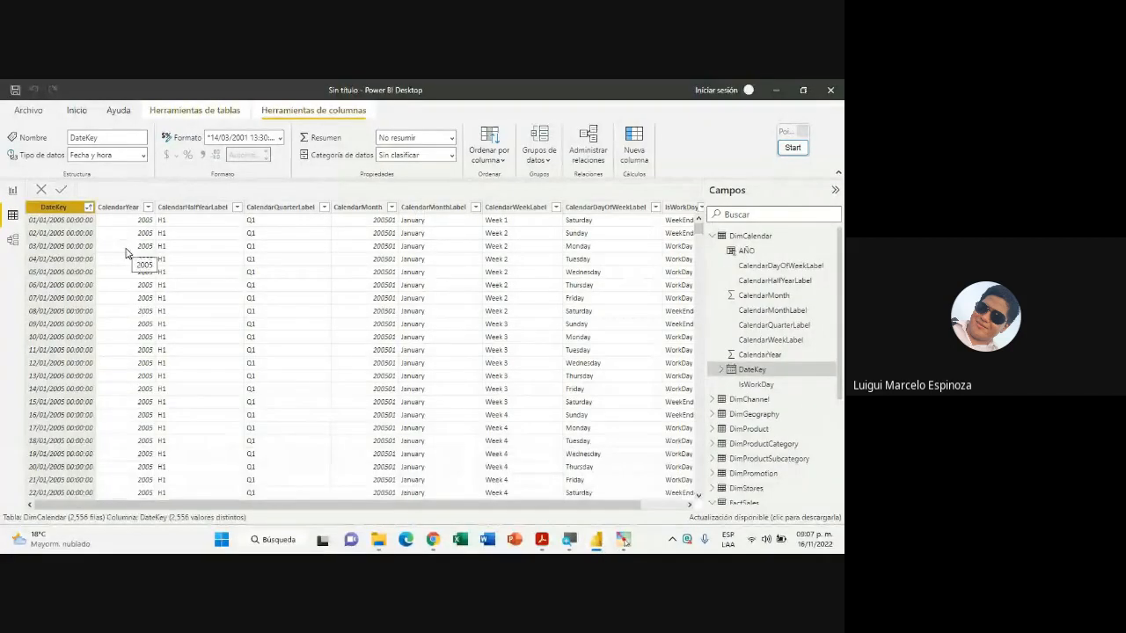
mouse_move(433, 540)
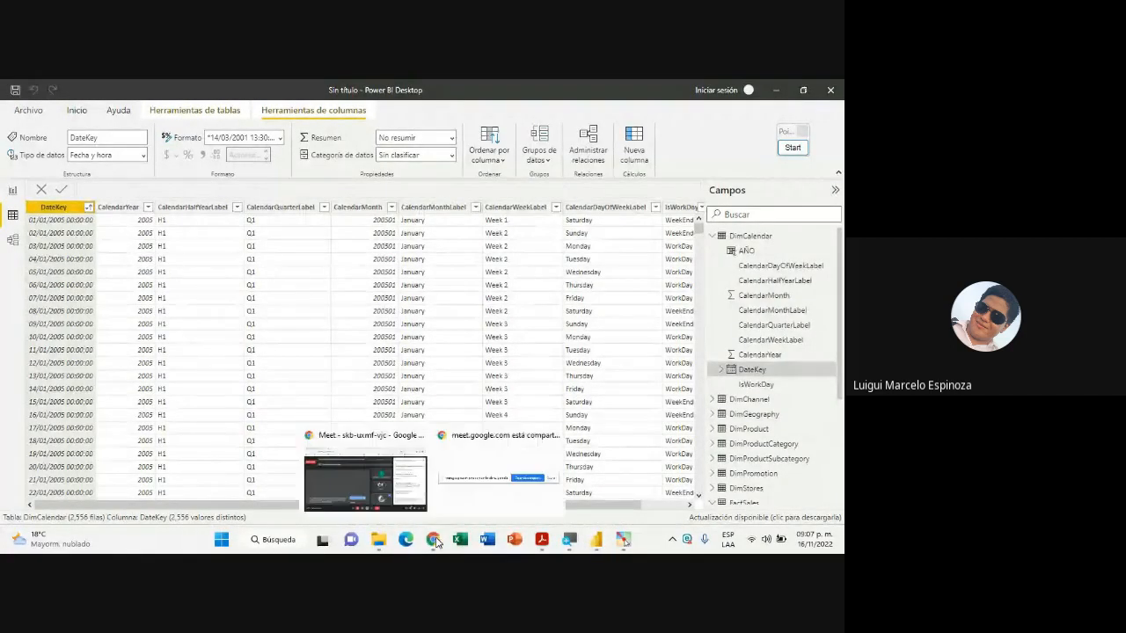
click(415, 479)
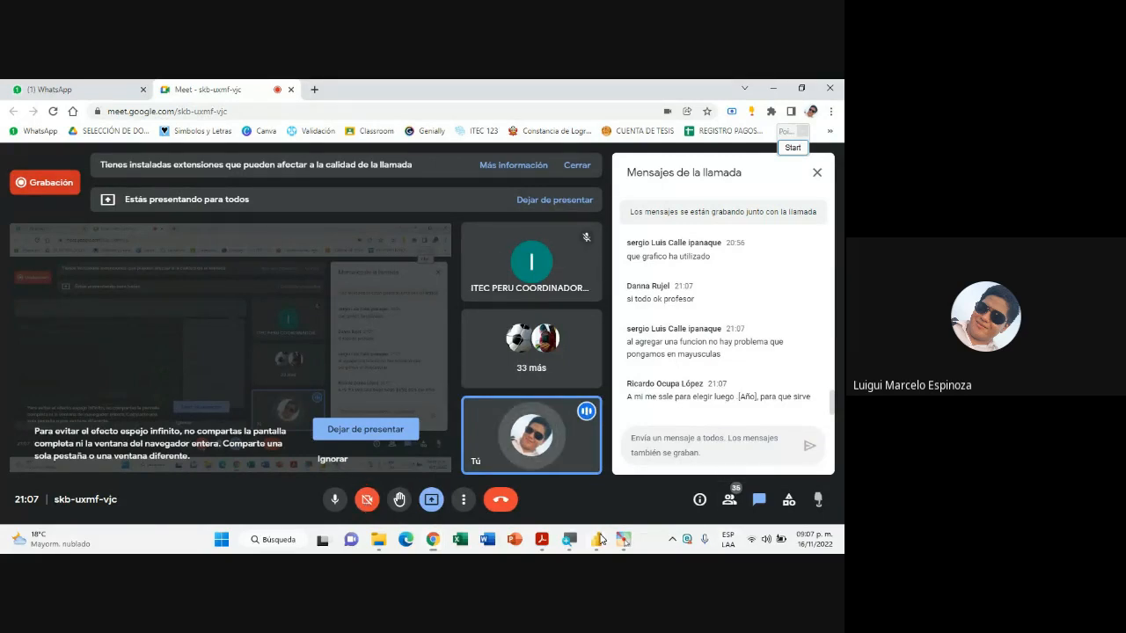
click(598, 539)
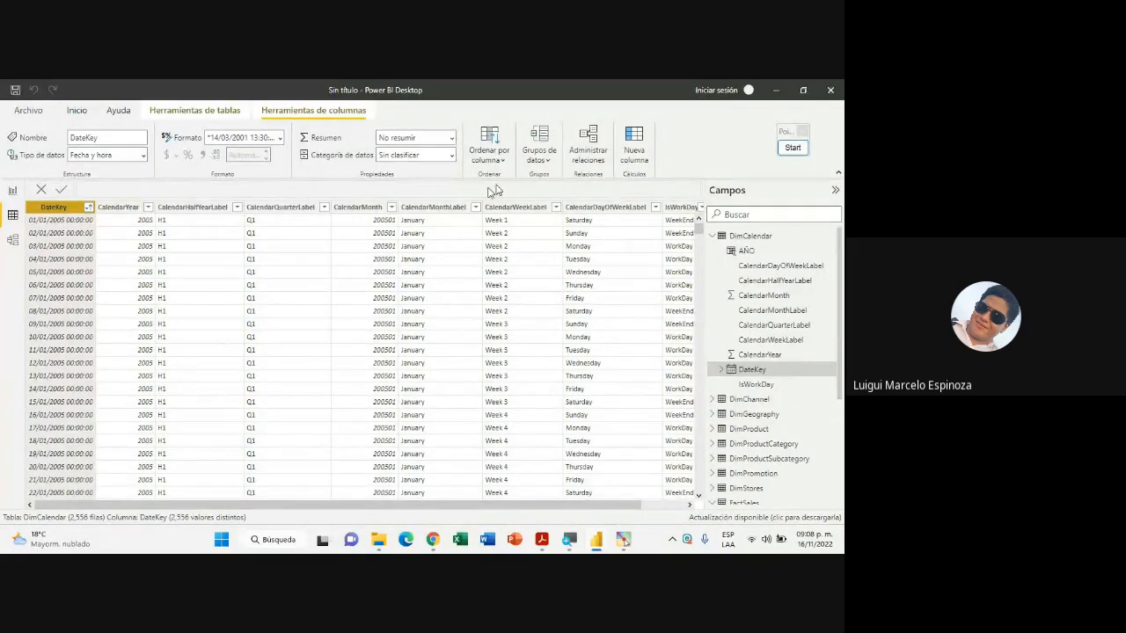
drag(586, 508, 692, 503)
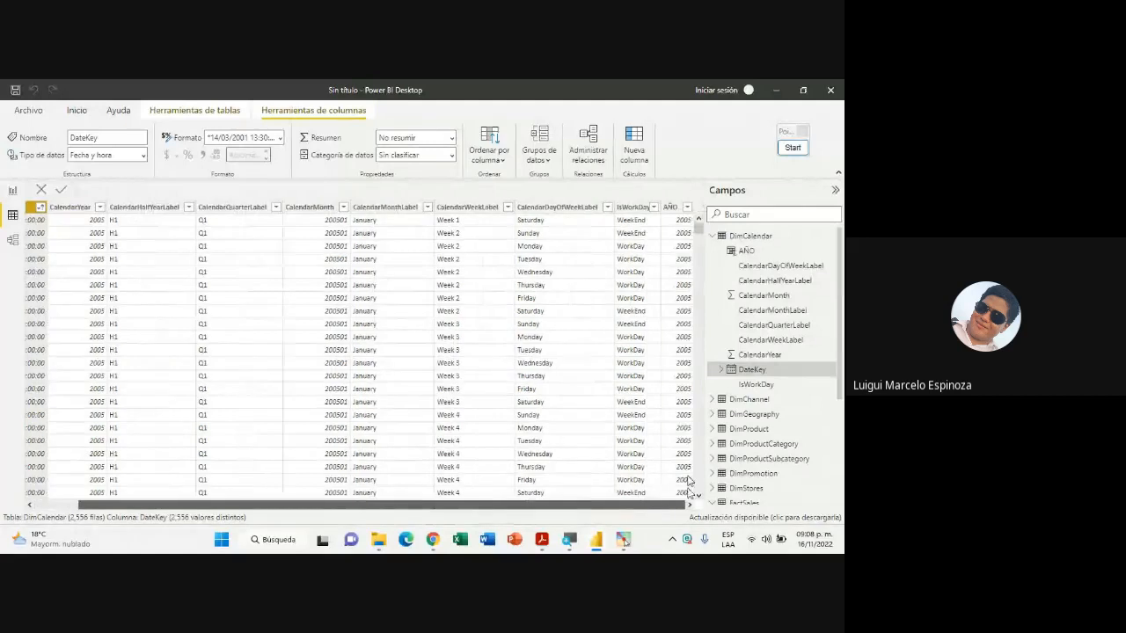
click(676, 211)
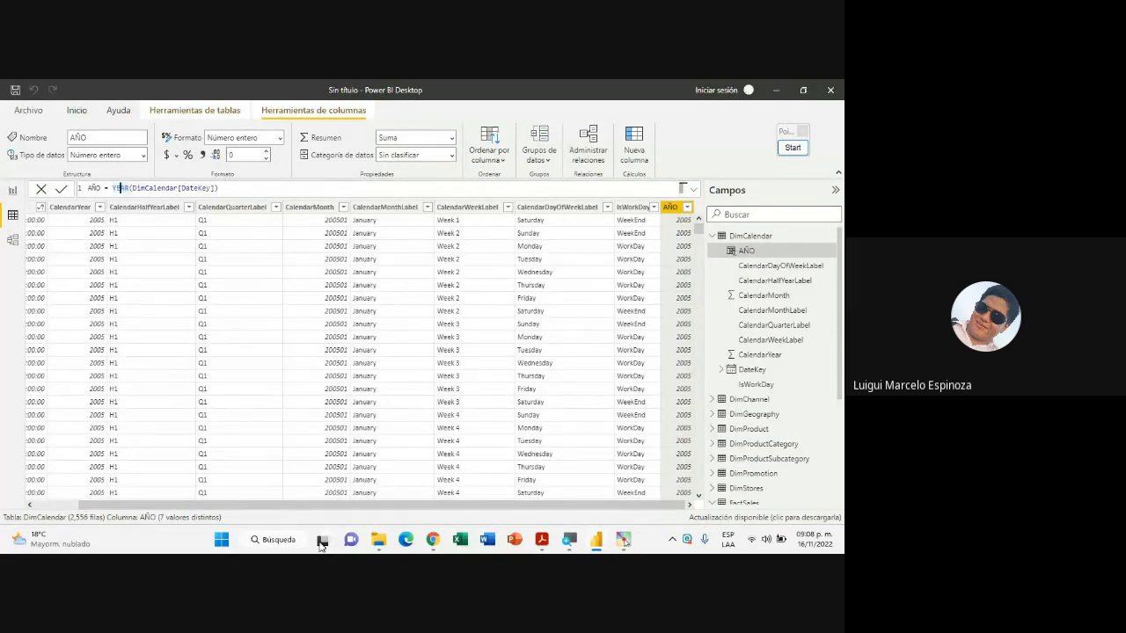
Switch to the Google Meet call in Chrome and turn on the camera
click(433, 540)
click(367, 489)
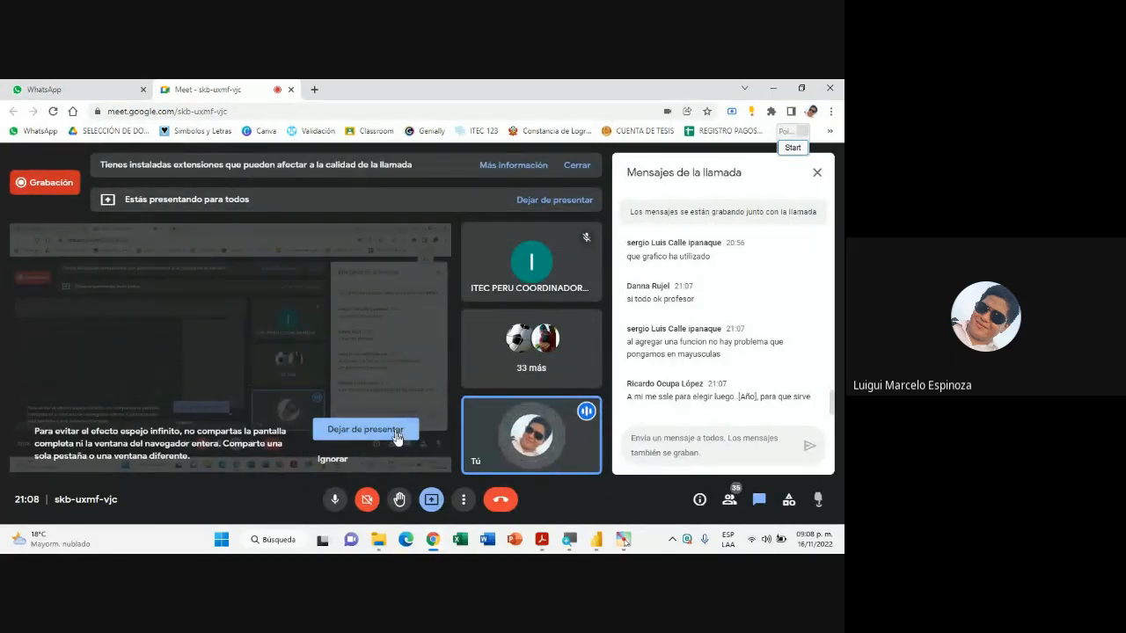
click(367, 499)
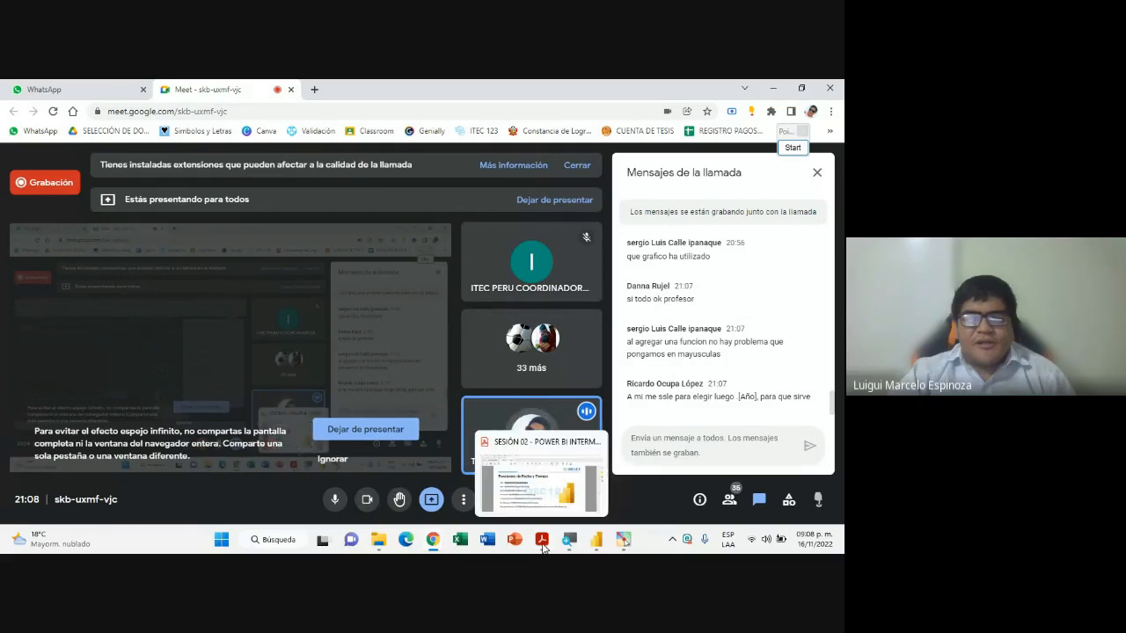
Return to Power BI Desktop by way of the session PDF and place the cursor at the end of the AÑO formula
click(542, 546)
click(597, 541)
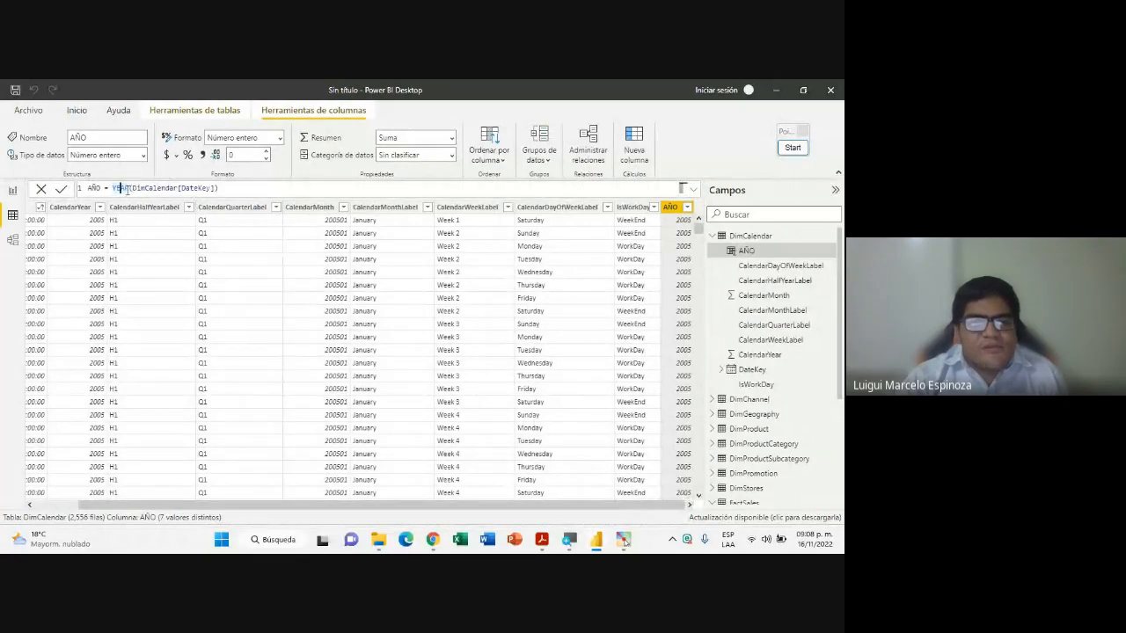
click(224, 190)
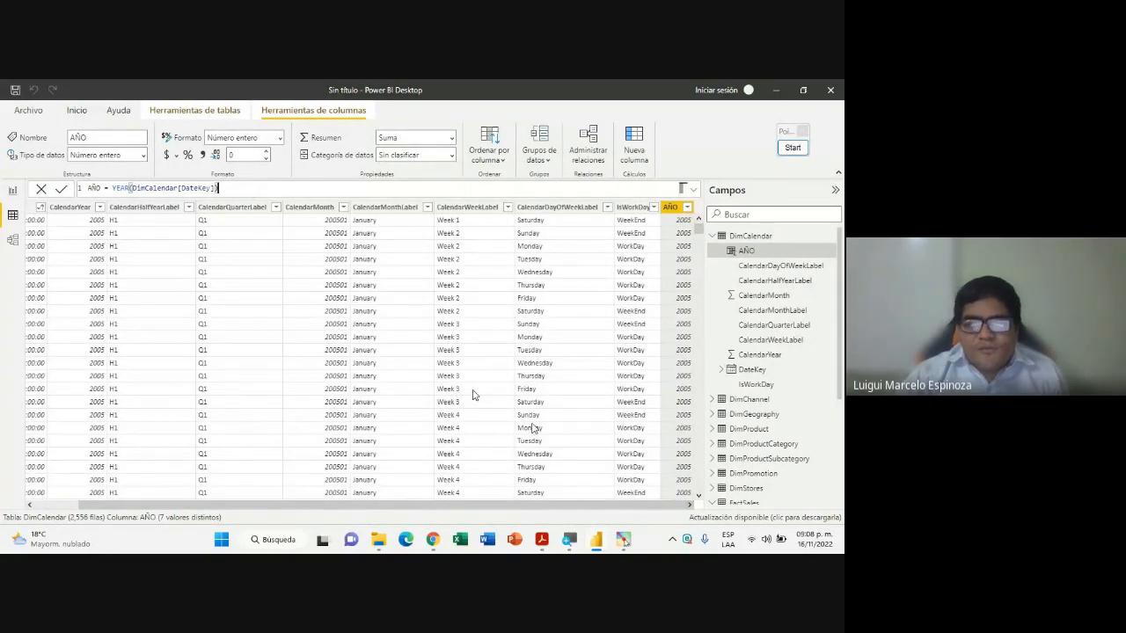
Highlight the Mes = MONTH(DimCalendar[DateKey]) formula in the session PDF and return to the DateKey column in Power BI Desktop
click(543, 541)
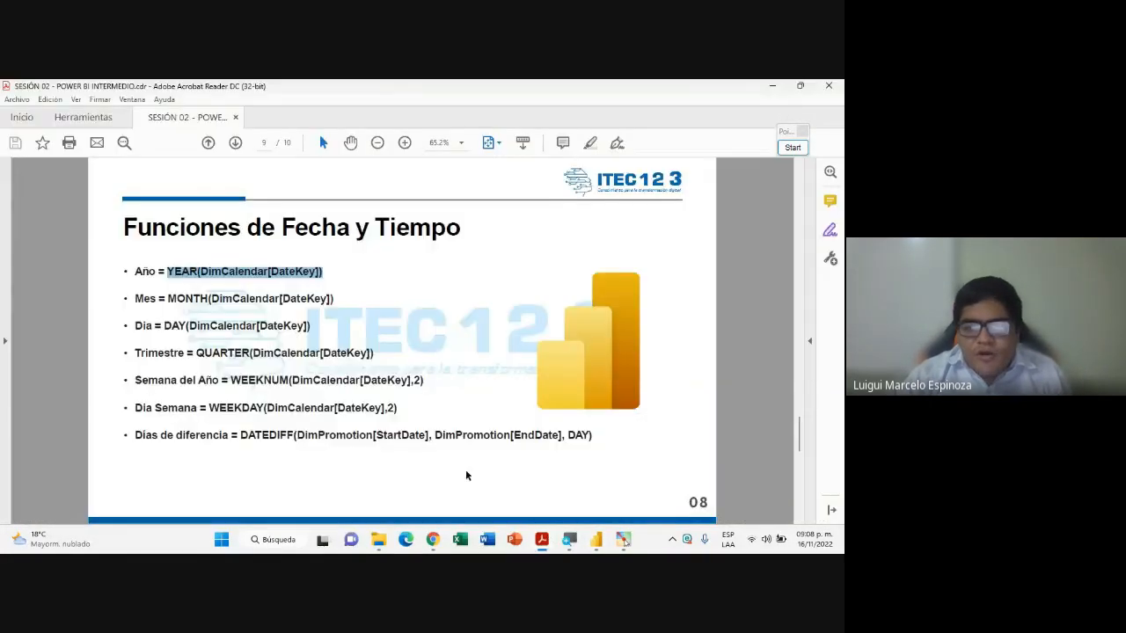
drag(134, 299, 345, 301)
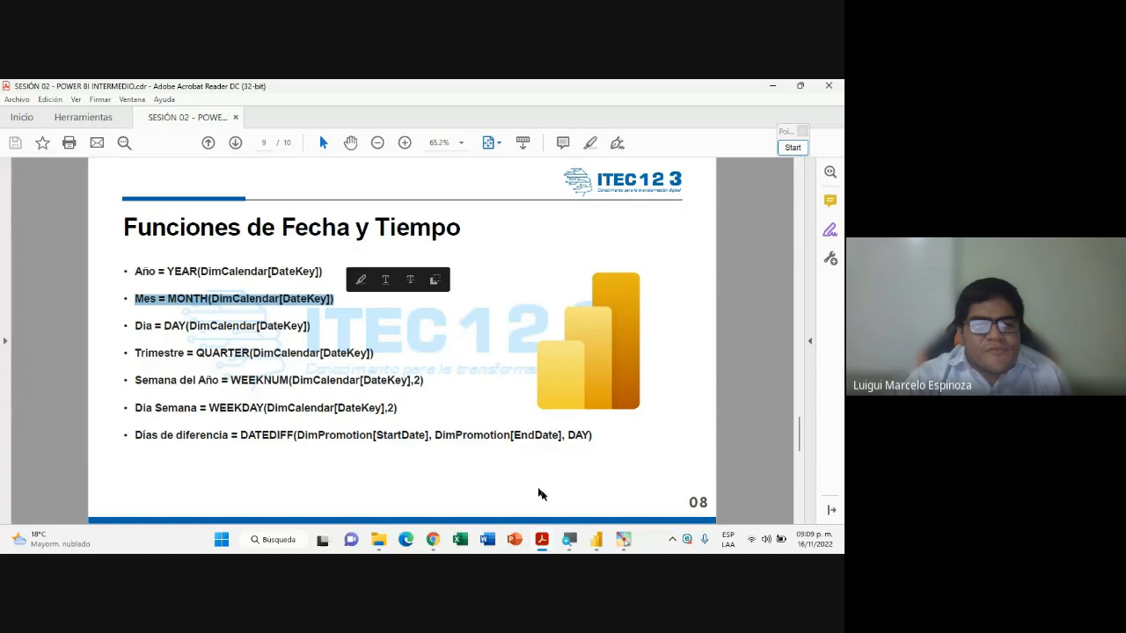
click(597, 540)
drag(453, 506, 379, 505)
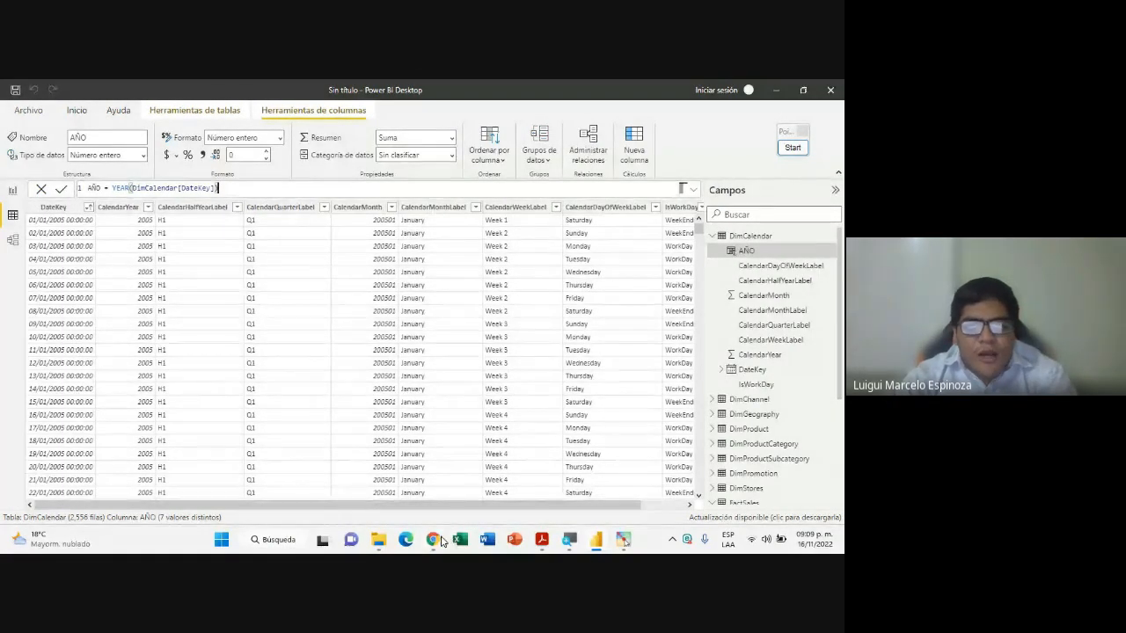
Read the Google Meet call messages in Chrome and return to the AÑO column in Power BI Desktop
click(389, 478)
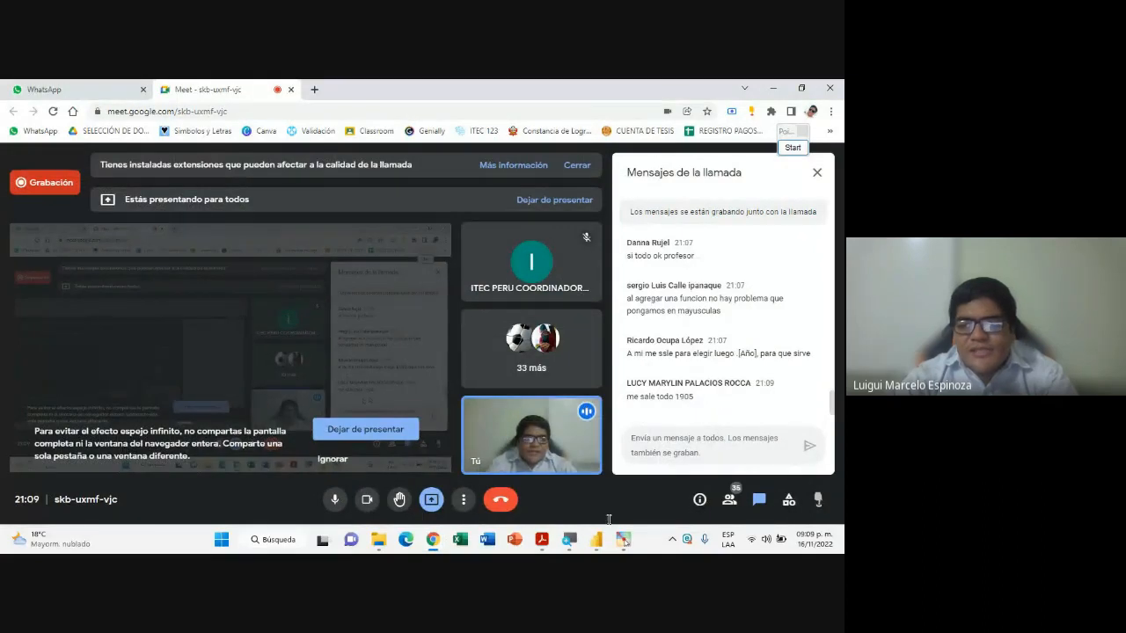
click(598, 545)
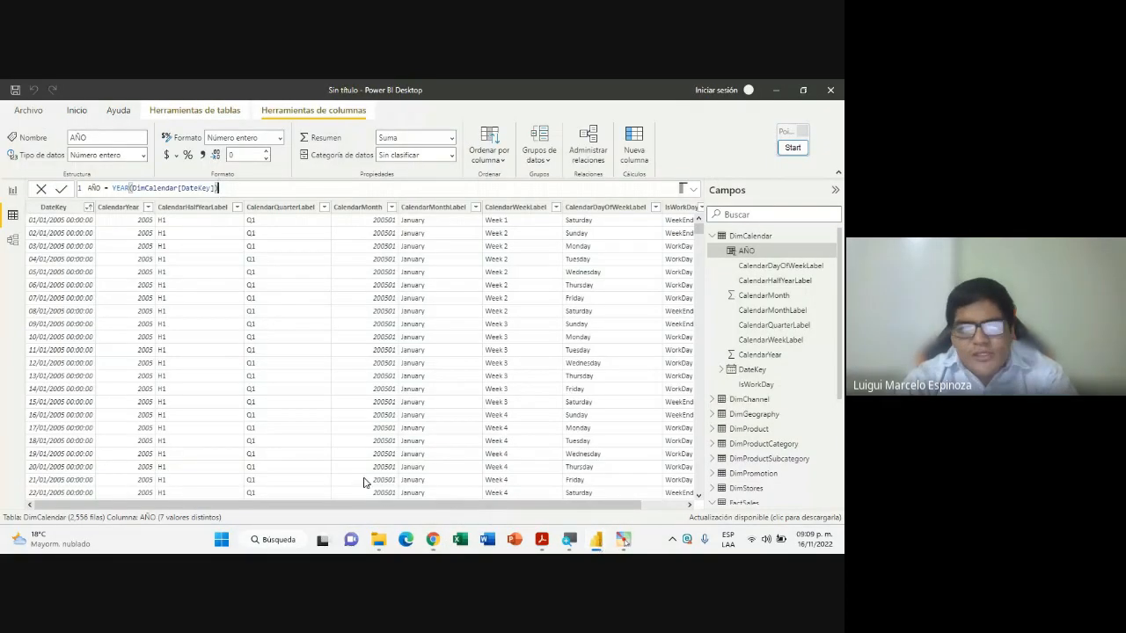
drag(356, 506, 526, 497)
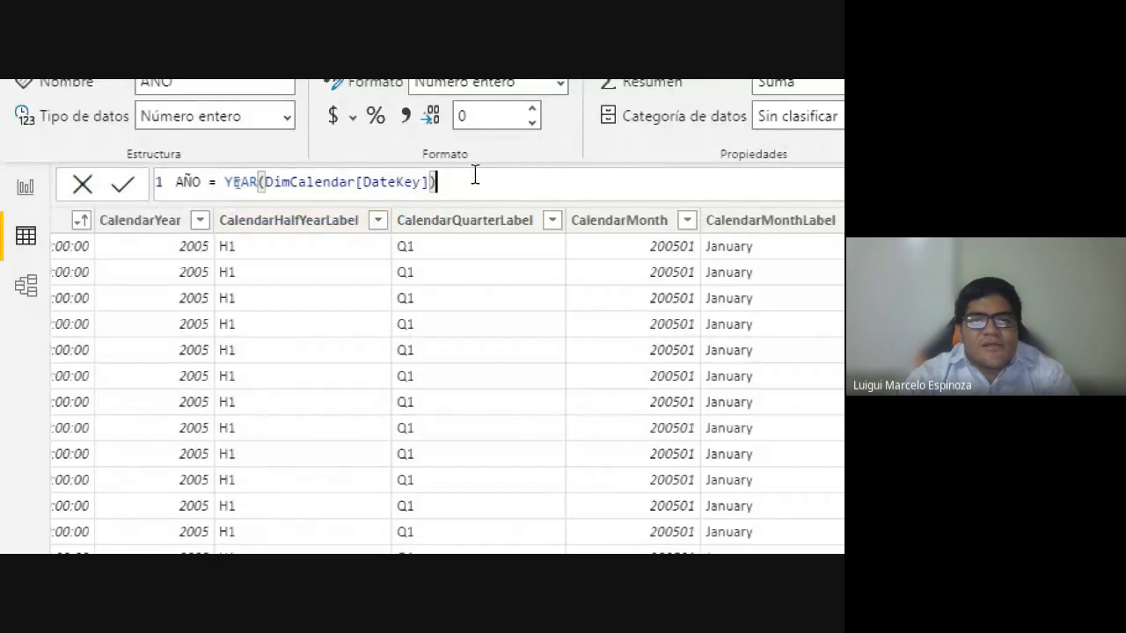
Copy the formula AÑO = YEAR(DimCalendar[DateKey]) and send it as a message in the Google Meet call in Chrome
drag(437, 182, 71, 194)
key(ctrl+c)
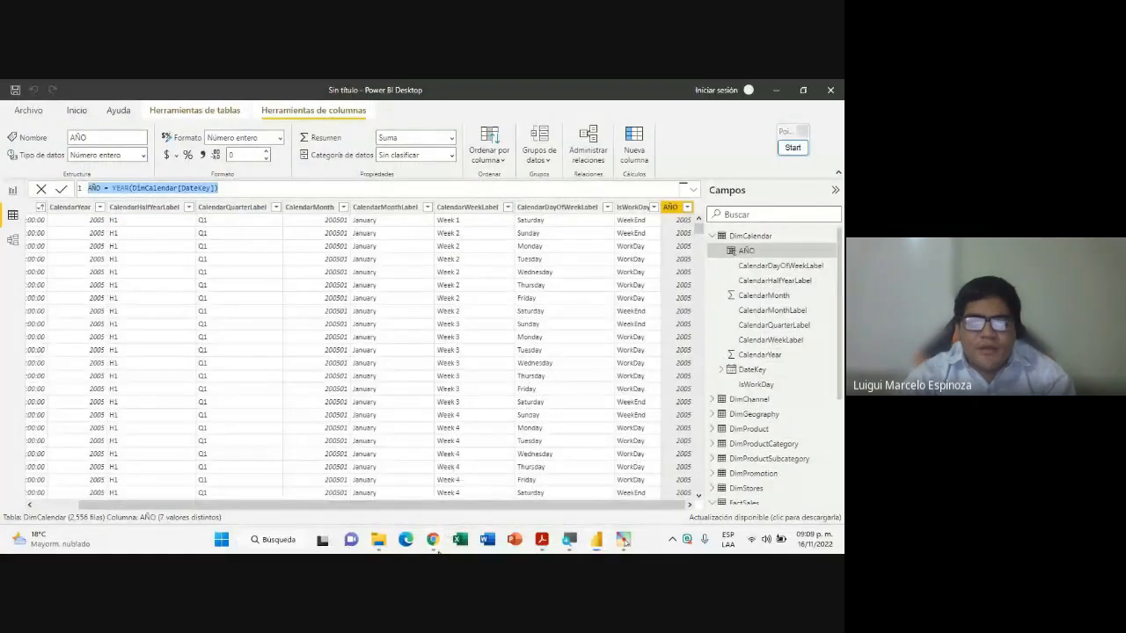
click(431, 539)
click(361, 472)
click(675, 428)
key(ctrl+v)
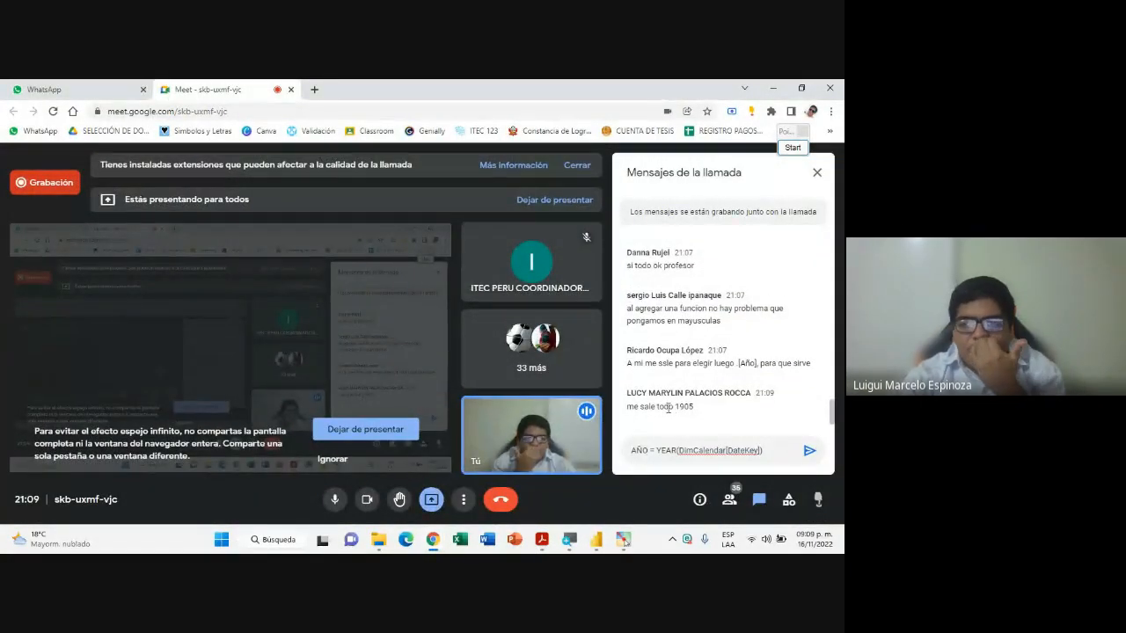
click(809, 451)
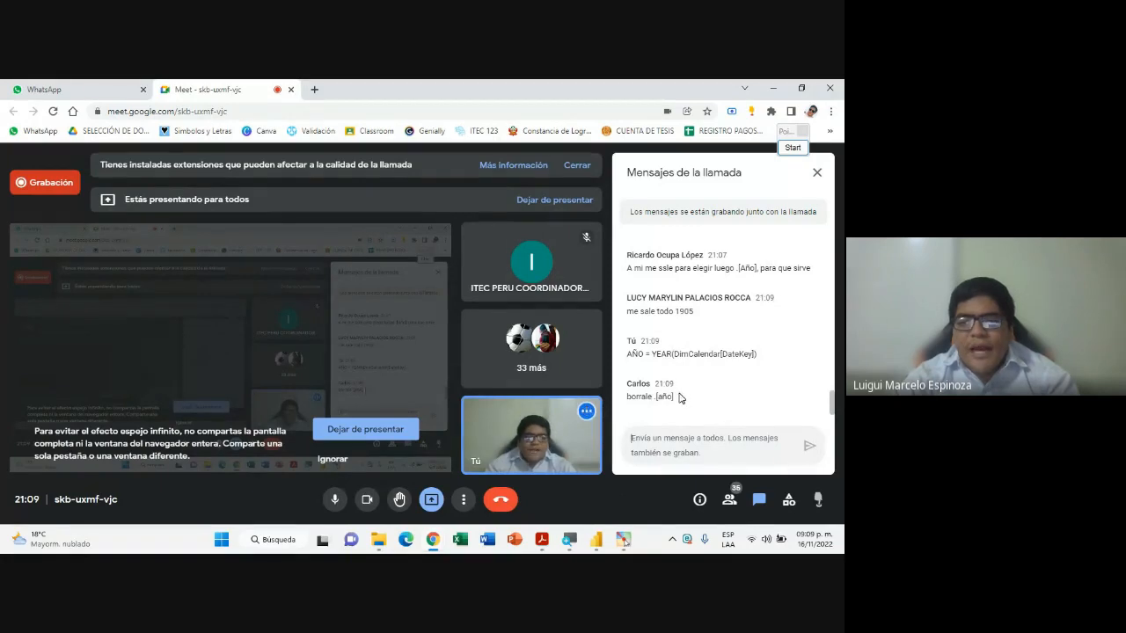
Back in Power BI Desktop, delete the YEAR argument in the AÑO formula and re-enter it as DimCalendar[DateKey] with the closing parenthesis
click(597, 539)
drag(88, 189, 230, 190)
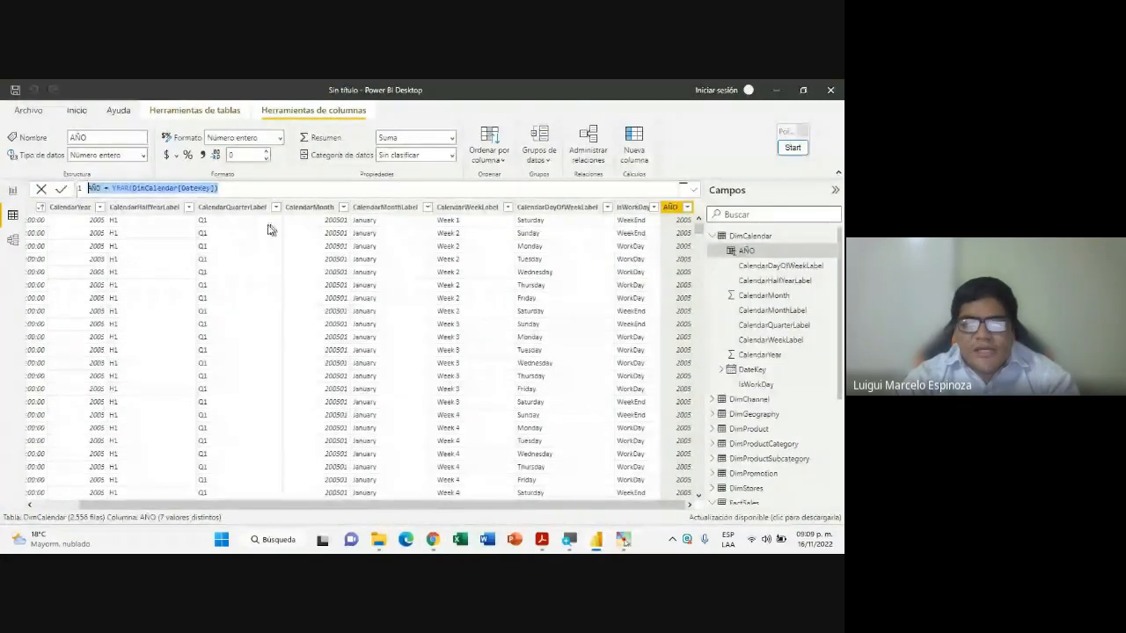
click(245, 188)
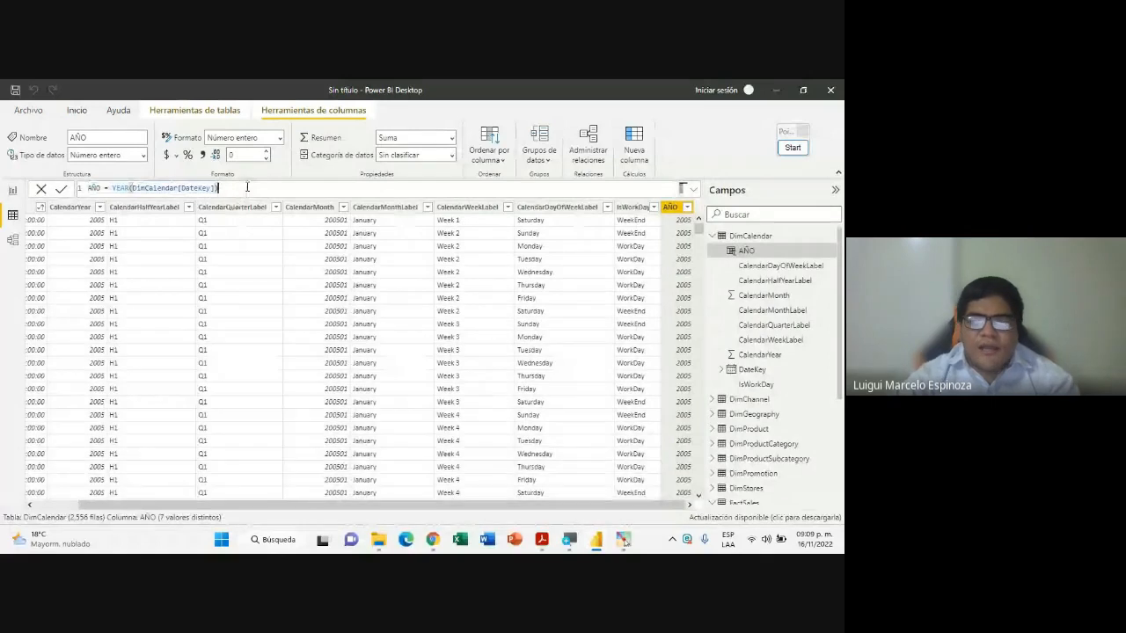
key(BackSpace)
key(BackSpace)
key(BackSpace)
key(BackSpace)
key(BackSpace)
key(BackSpace)
key(BackSpace)
key(BackSpace)
key(BackSpace)
key(BackSpace)
key(BackSpace)
key(BackSpace)
key(BackSpace)
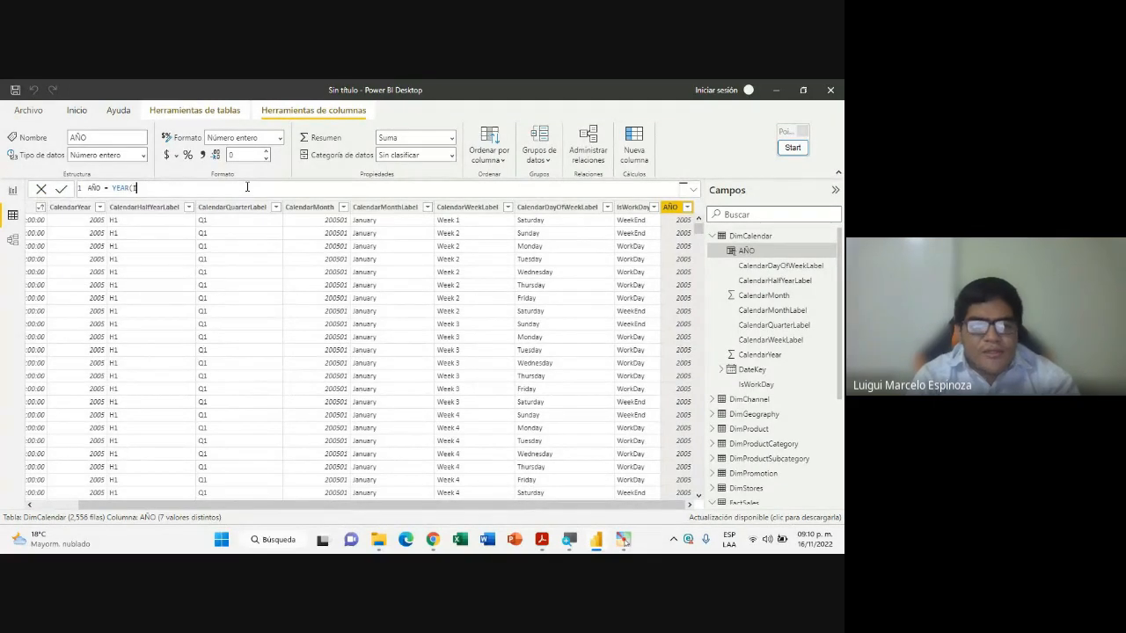
text(DIM)
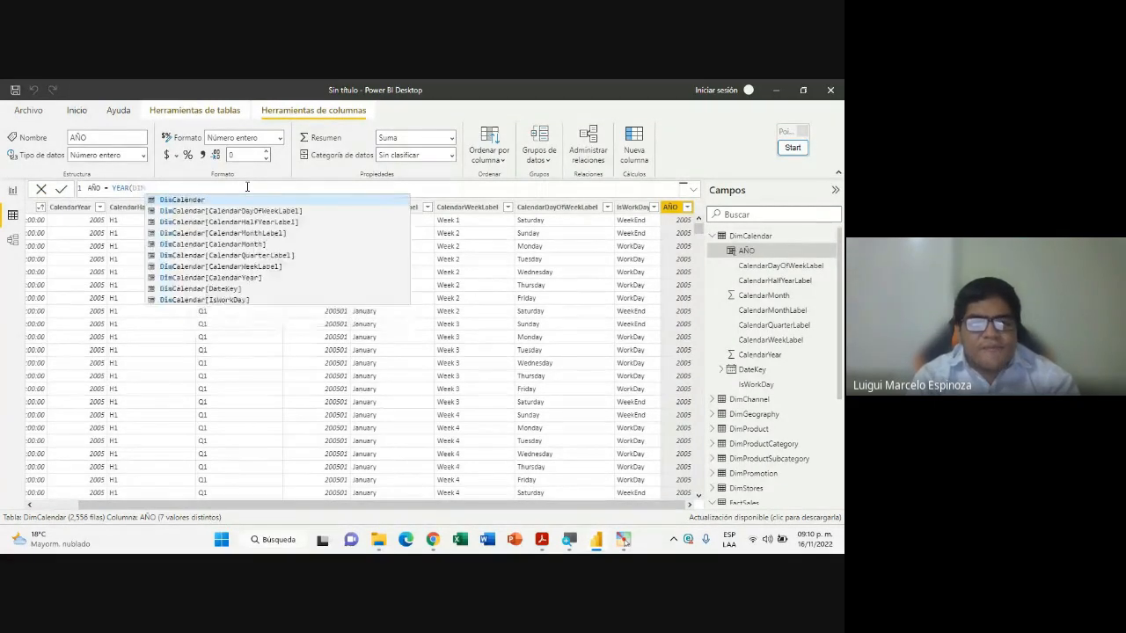
click(236, 289)
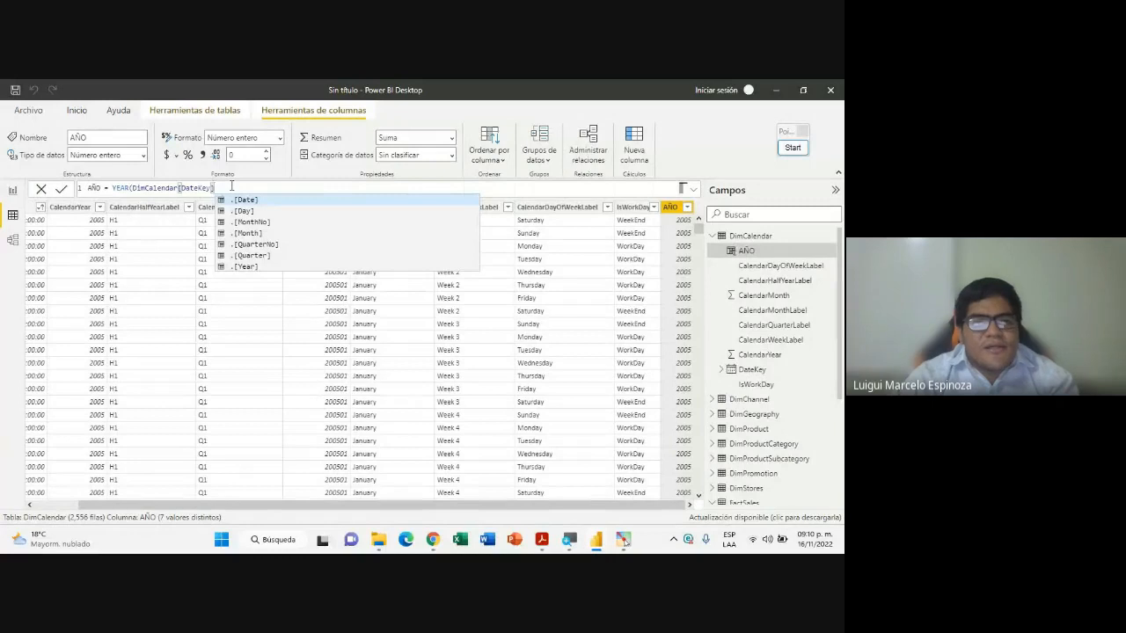
text())
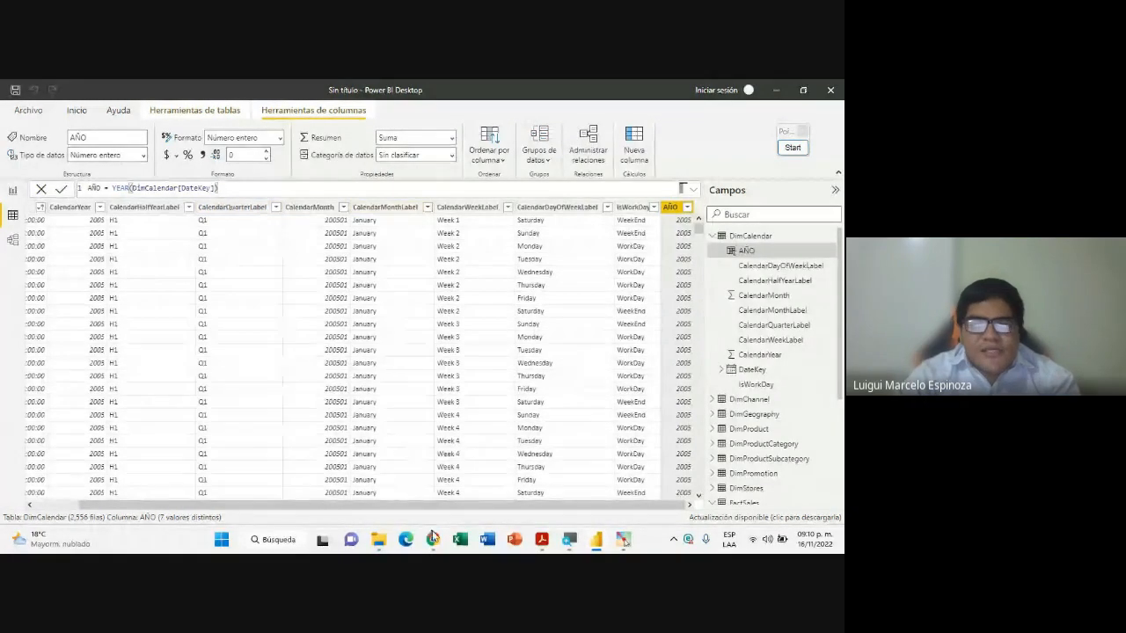
Check the Google Meet call in Chrome for new messages and return to Power BI Desktop
mouse_move(434, 536)
click(369, 471)
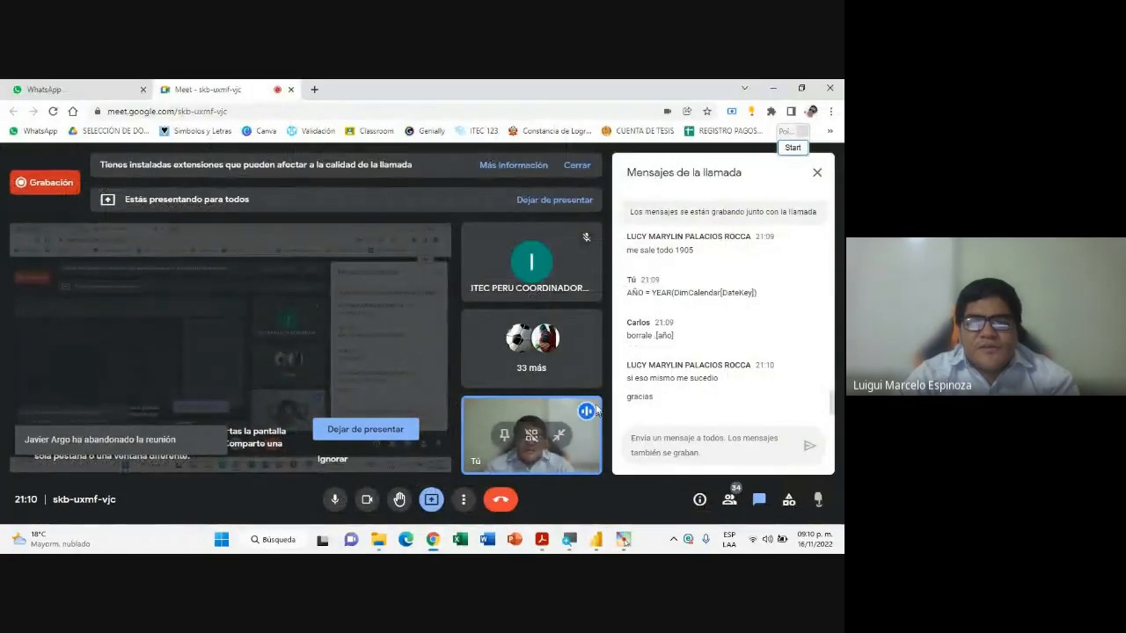
mouse_move(596, 539)
click(505, 466)
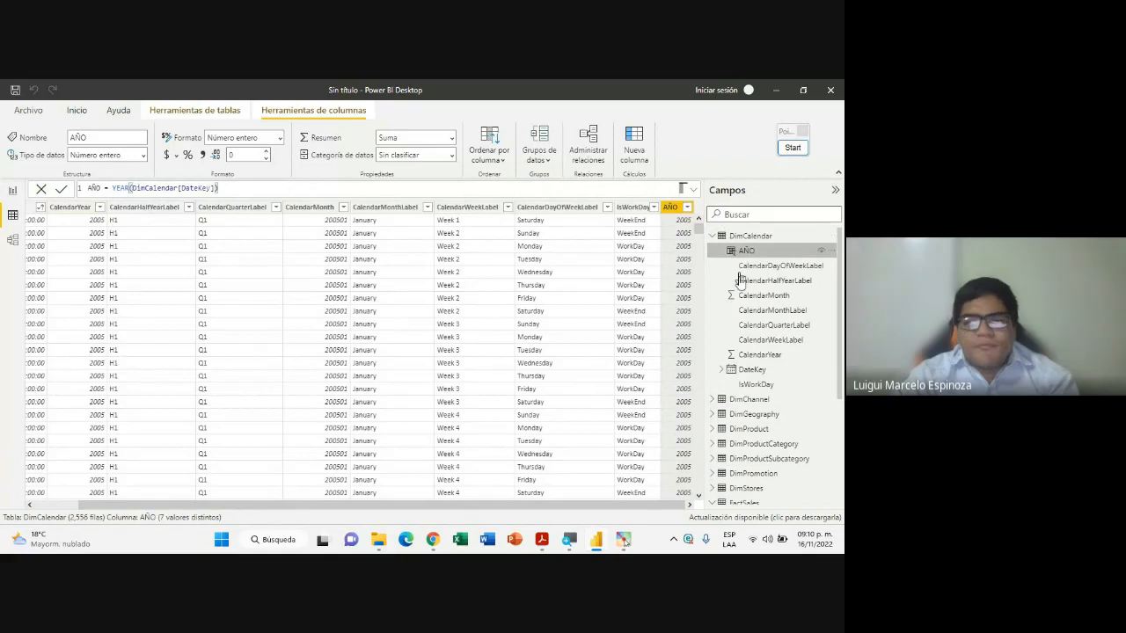
Add a new calculated column to the DimCalendar table
click(712, 236)
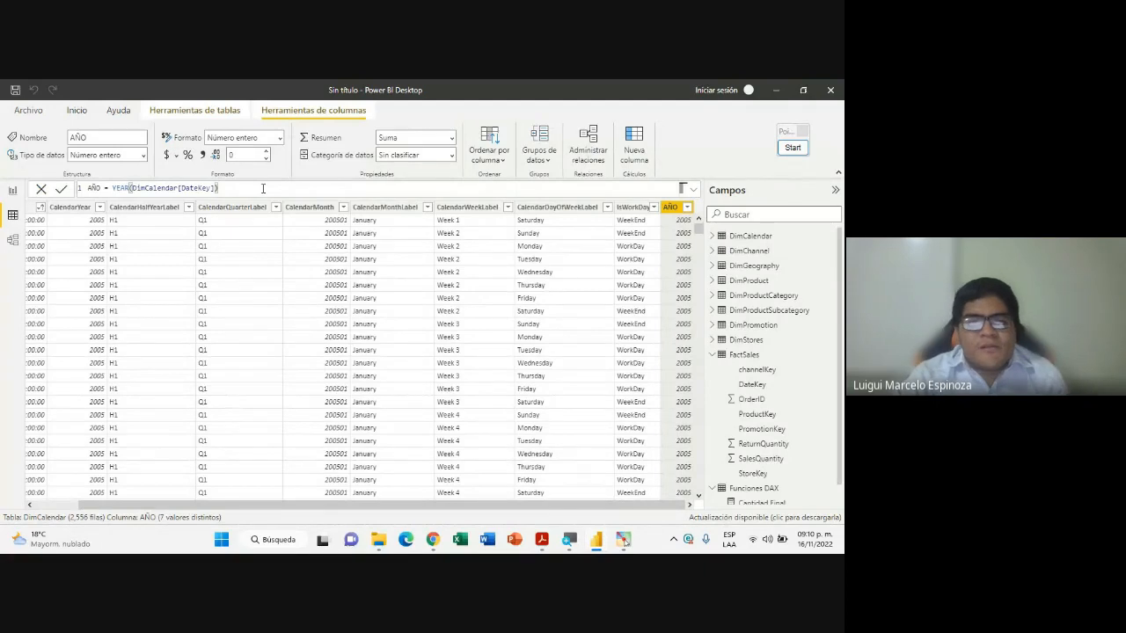
click(79, 111)
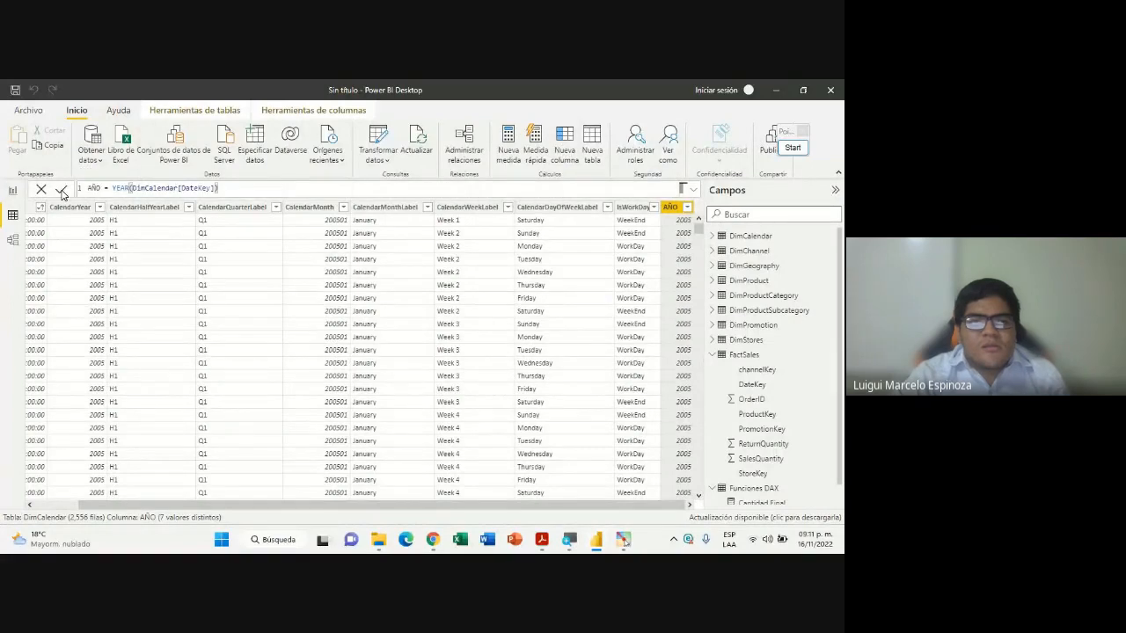
click(627, 208)
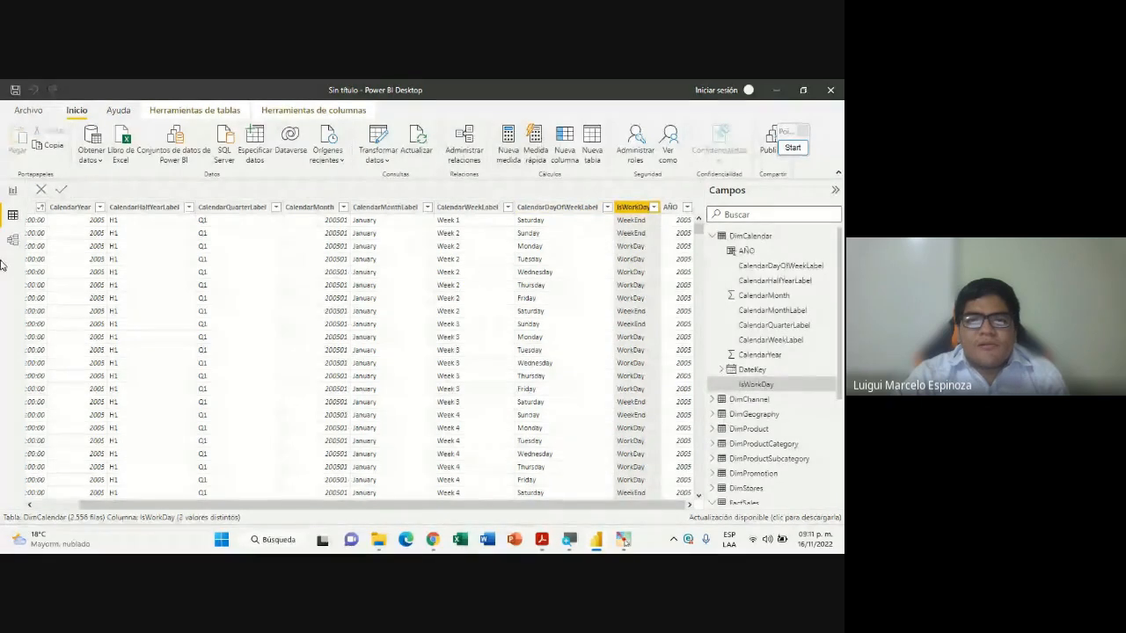
click(758, 237)
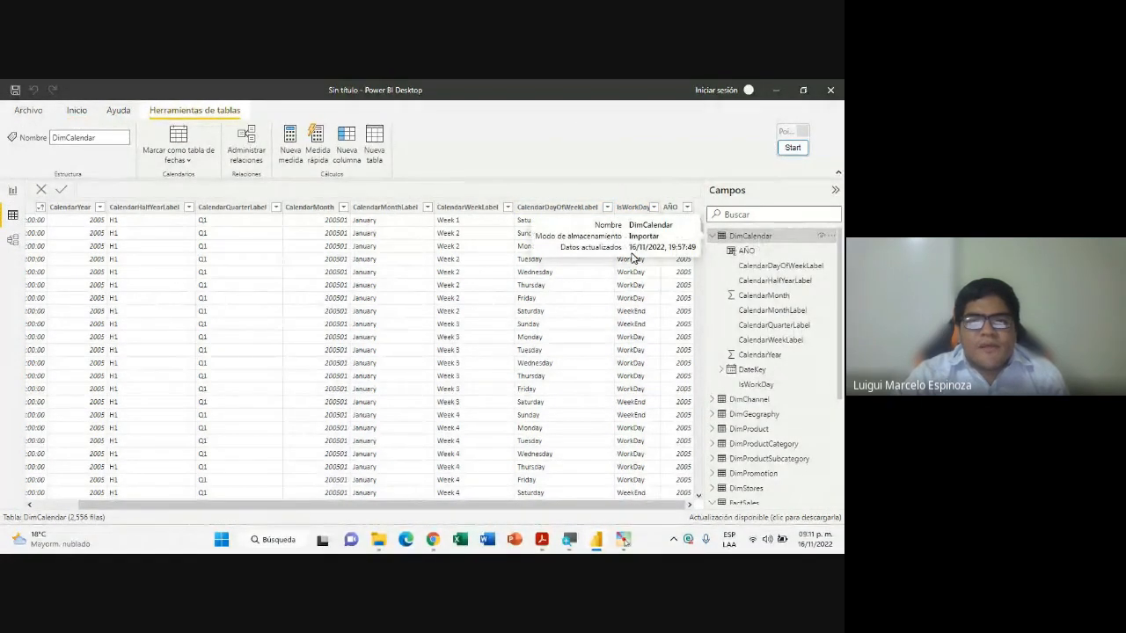
click(349, 146)
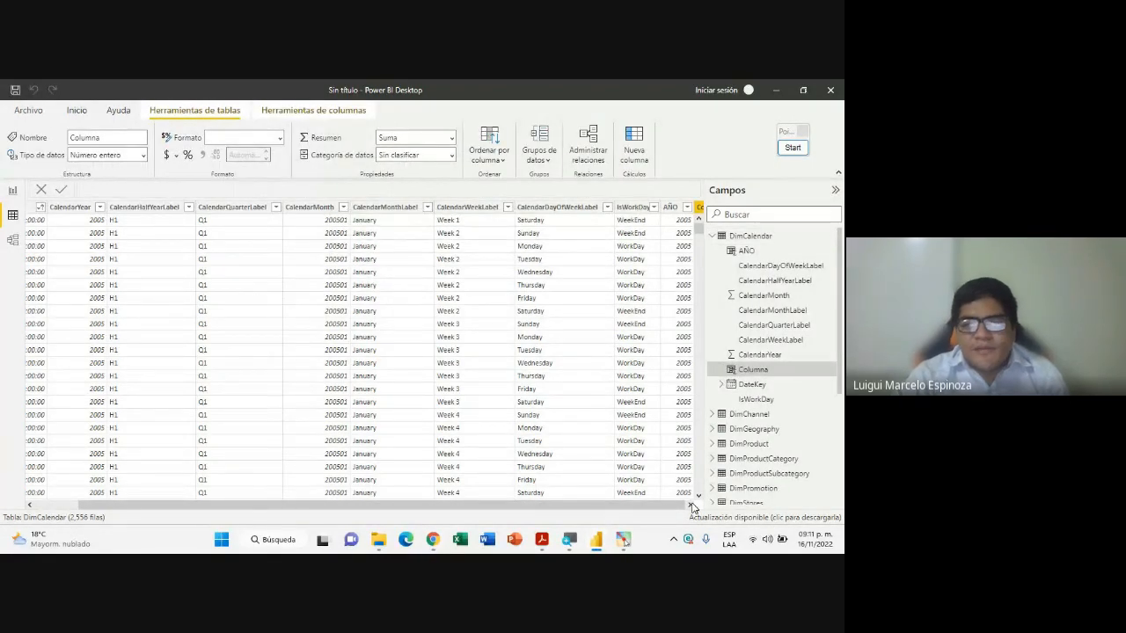
click(691, 506)
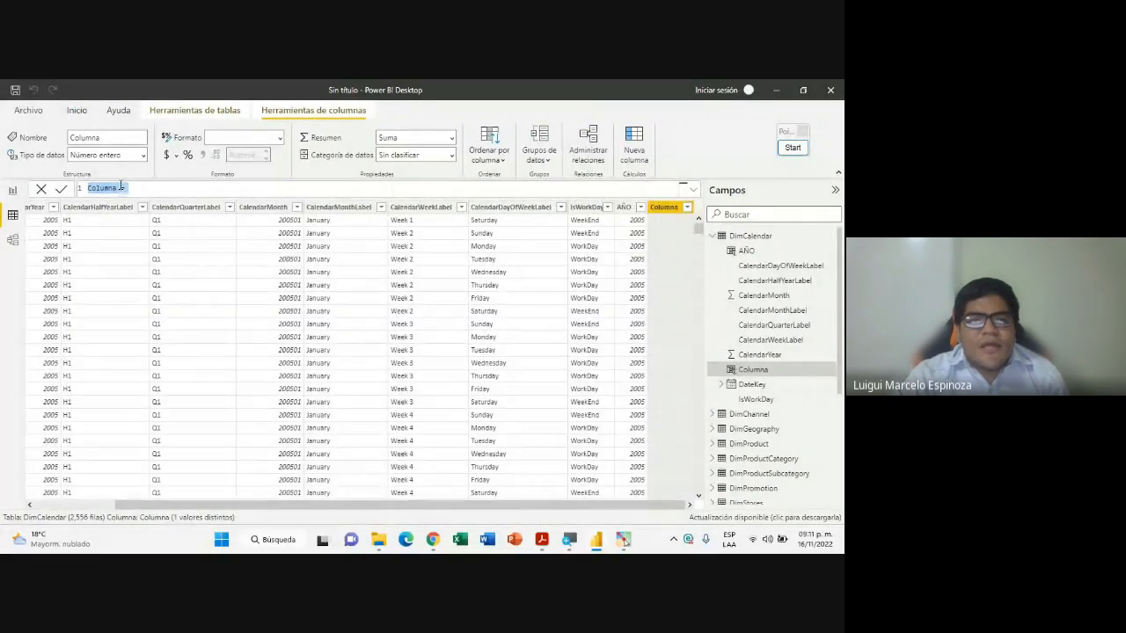
Replace the default name in the new column's formula with MES, followed by the equals sign
click(117, 190)
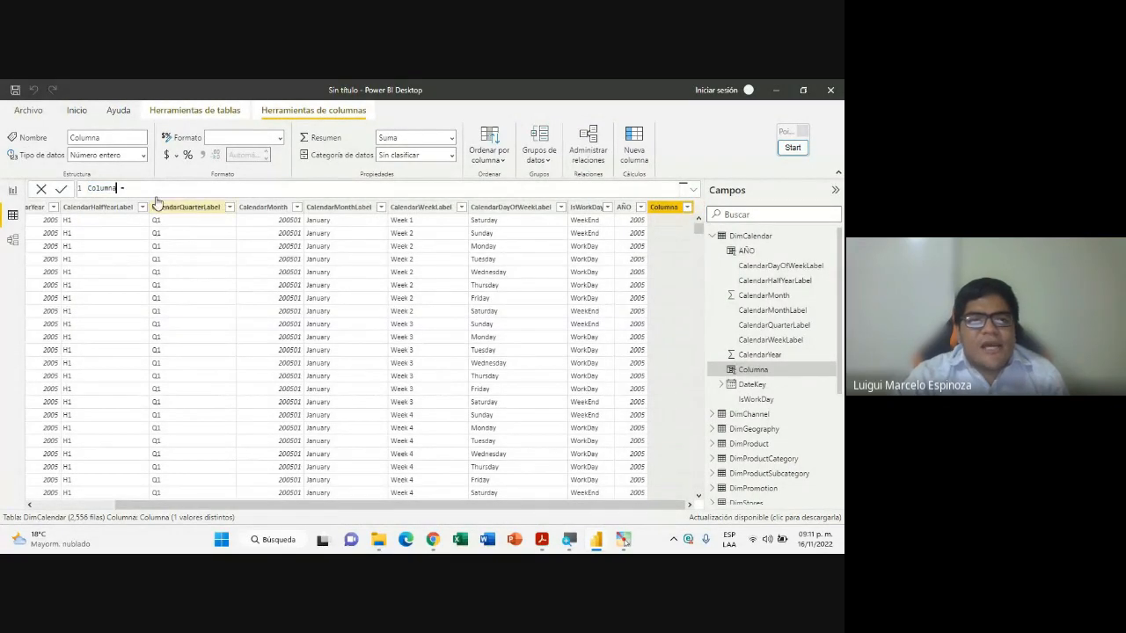
text(=)
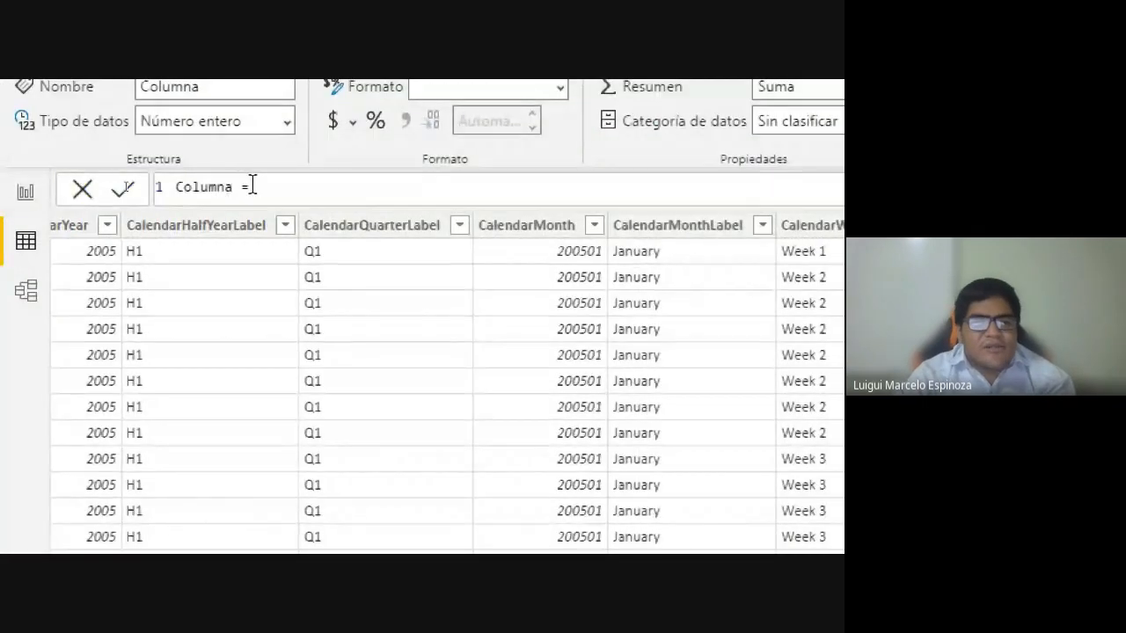
key(BackSpace)
key(BackSpace)
key(BackSpace)
key(BackSpace)
key(BackSpace)
key(BackSpace)
key(BackSpace)
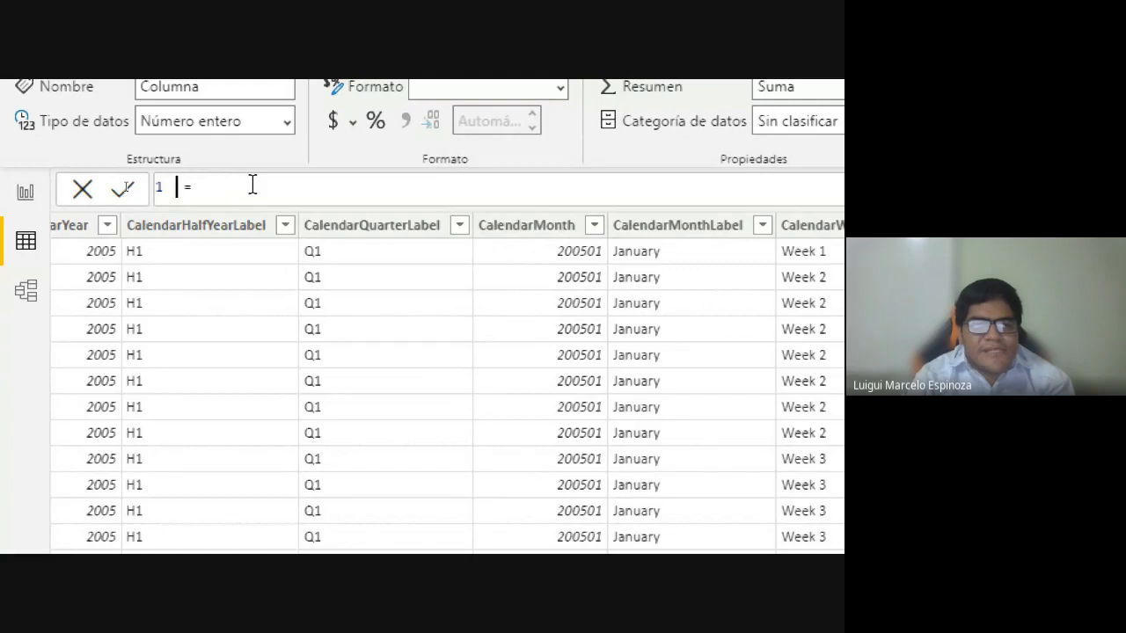
text(MES = )
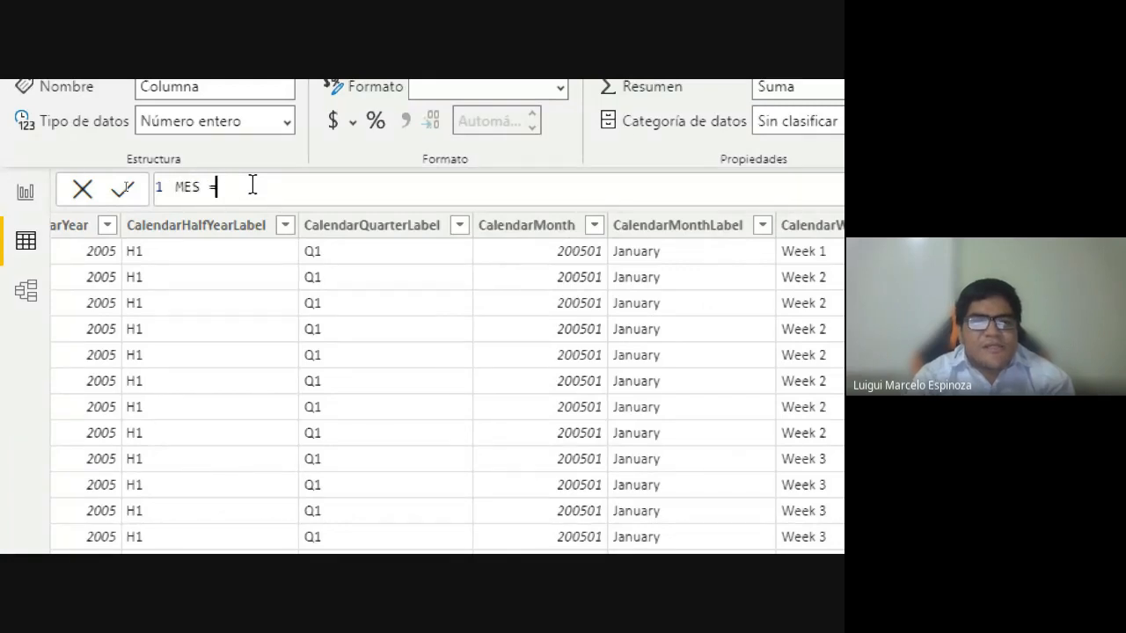
Complete the MES formula as MONTH(DimCalendar[DateKey]), taking the DateKey column from the suggestions, and commit it
text(M)
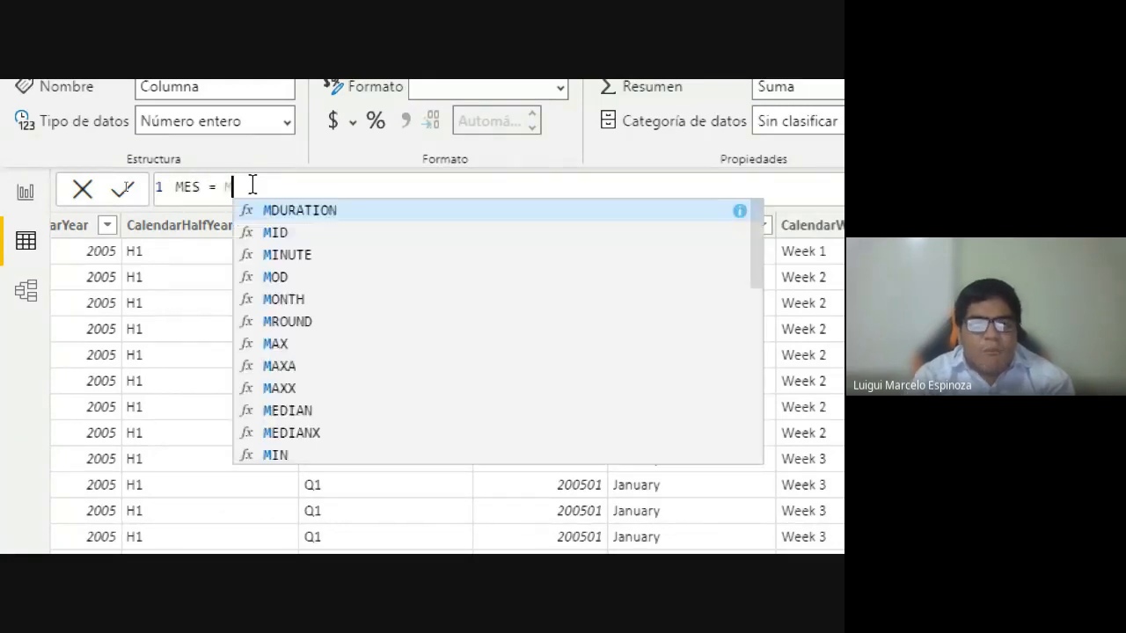
text(ONTH)
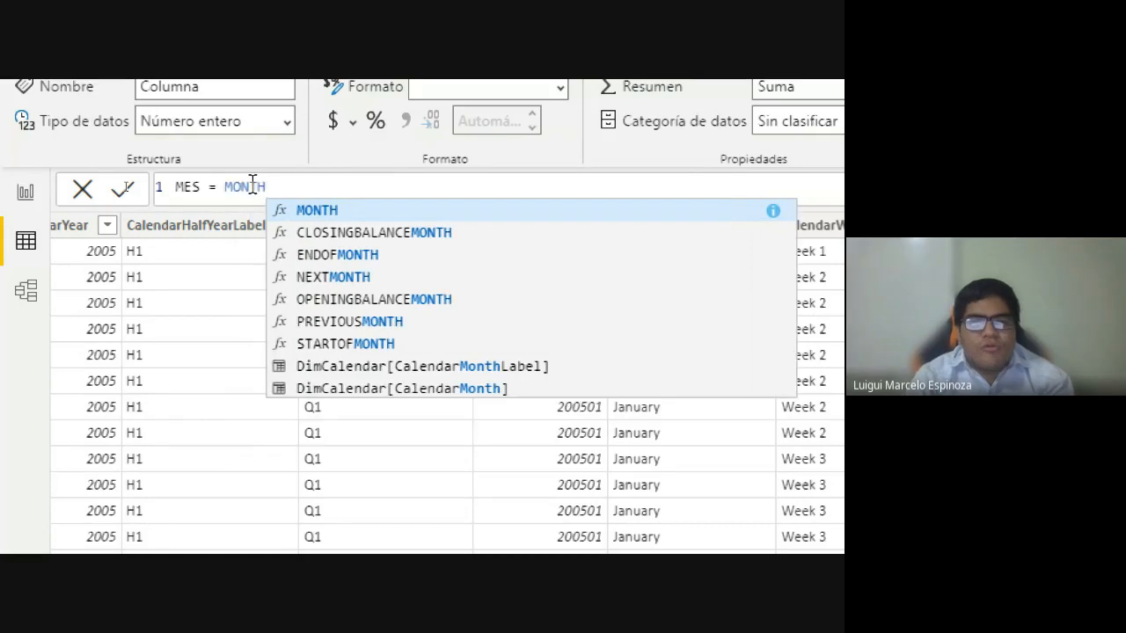
text(()
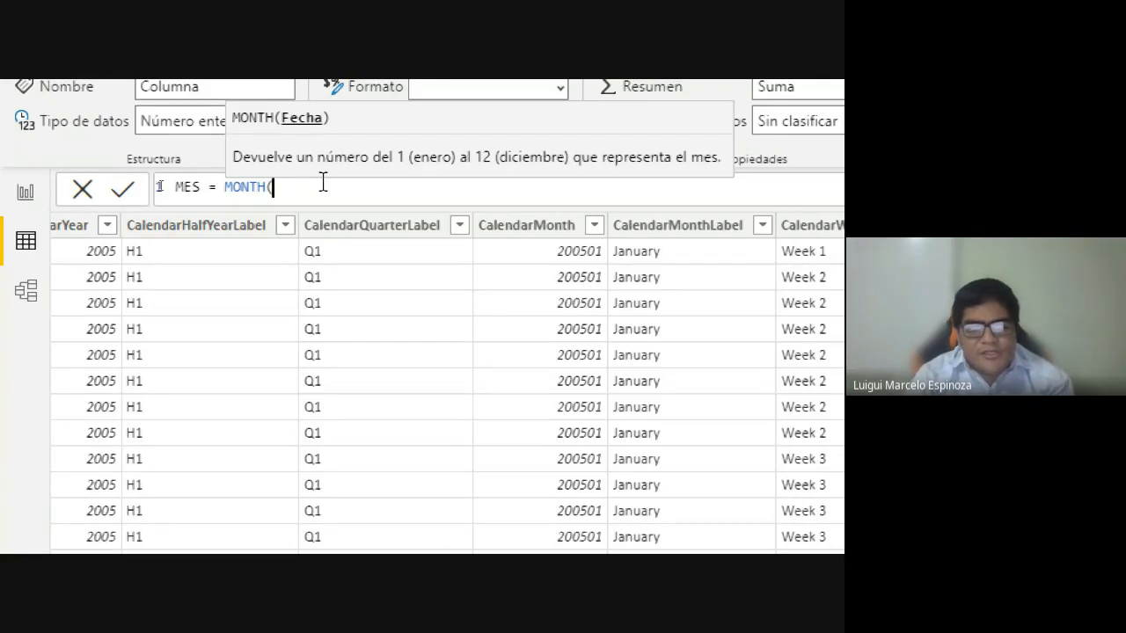
text(Dim)
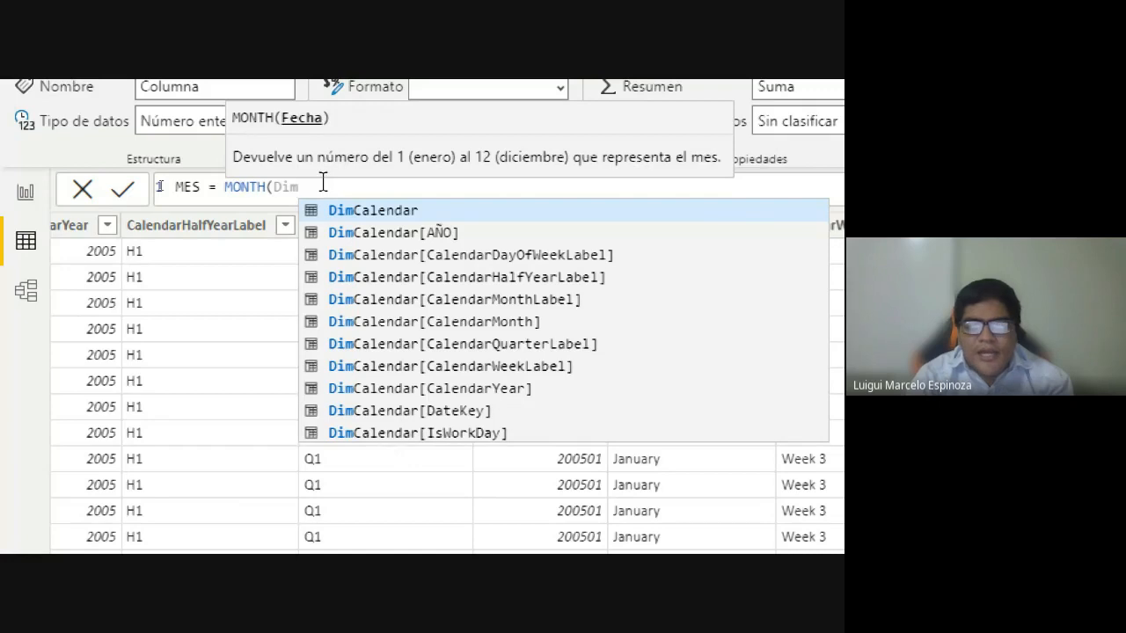
key(Down)
key(Down)
key(Down)
key(Down)
key(Up)
key(Up)
key(Up)
key(Up)
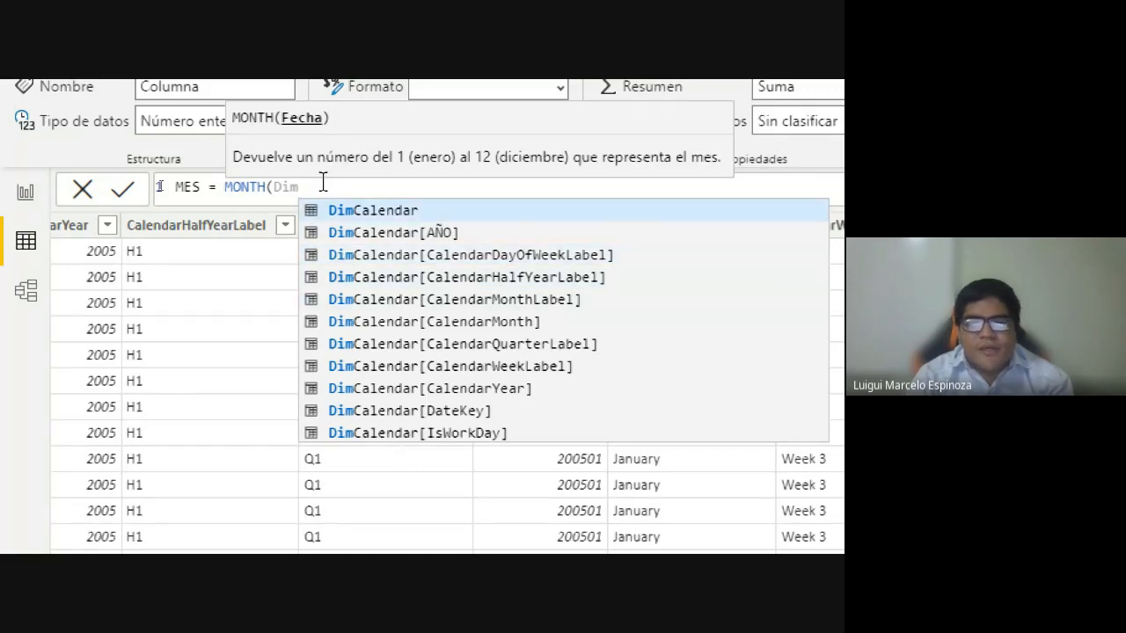
key(Down)
key(Down)
key(Down)
key(Down)
key(Down)
key(Down)
key(Down)
key(Down)
key(Up)
key(Up)
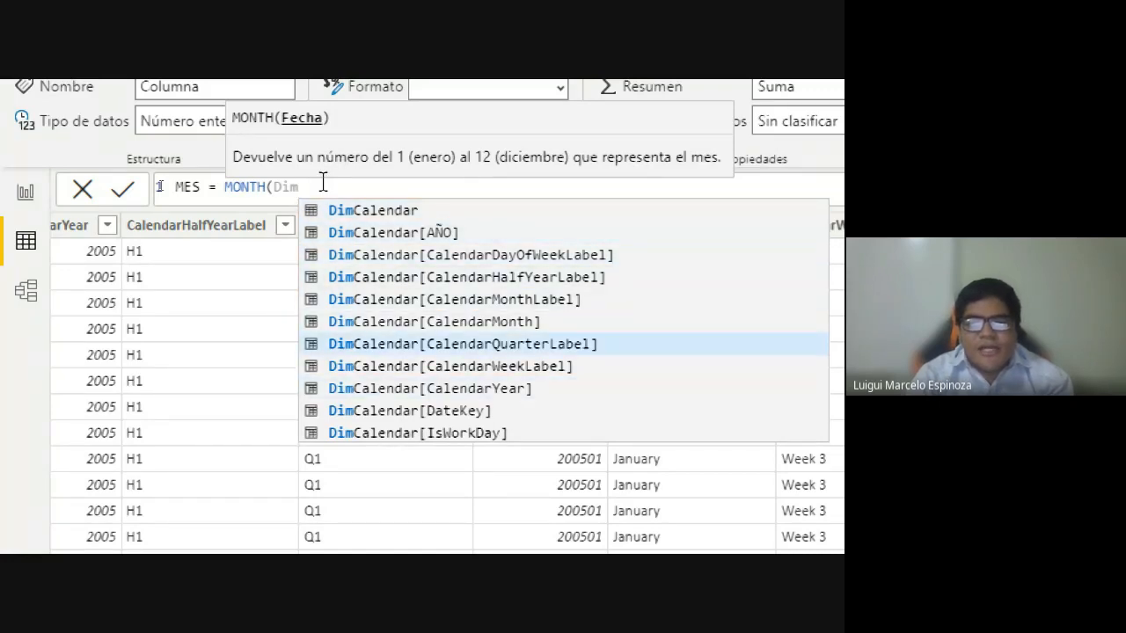
key(Down)
key(Down)
key(Down)
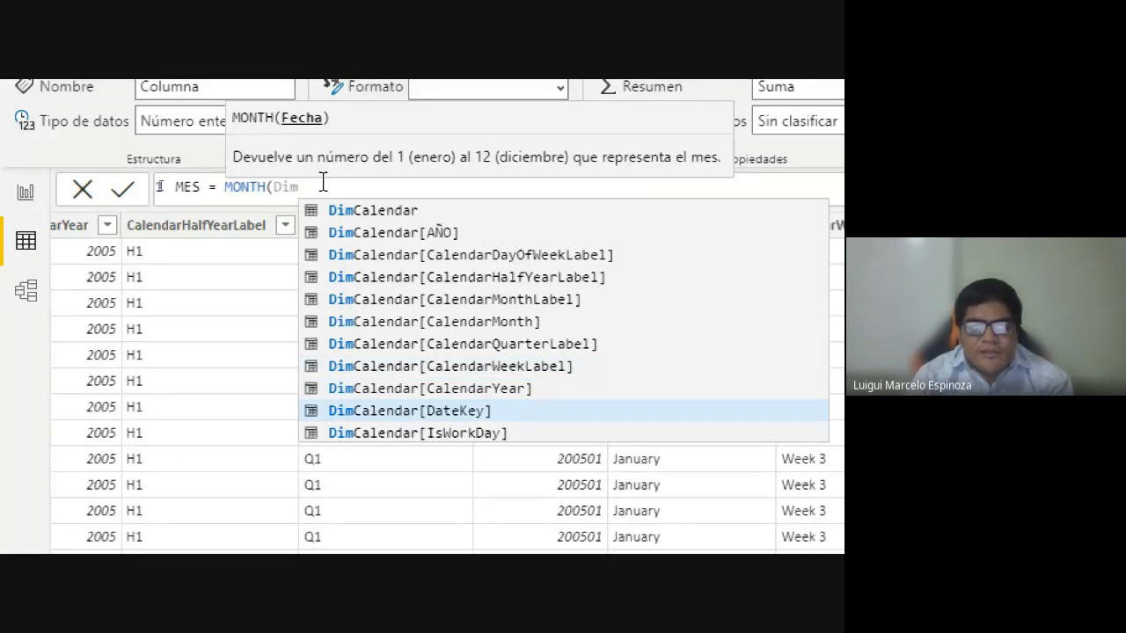
key(Tab)
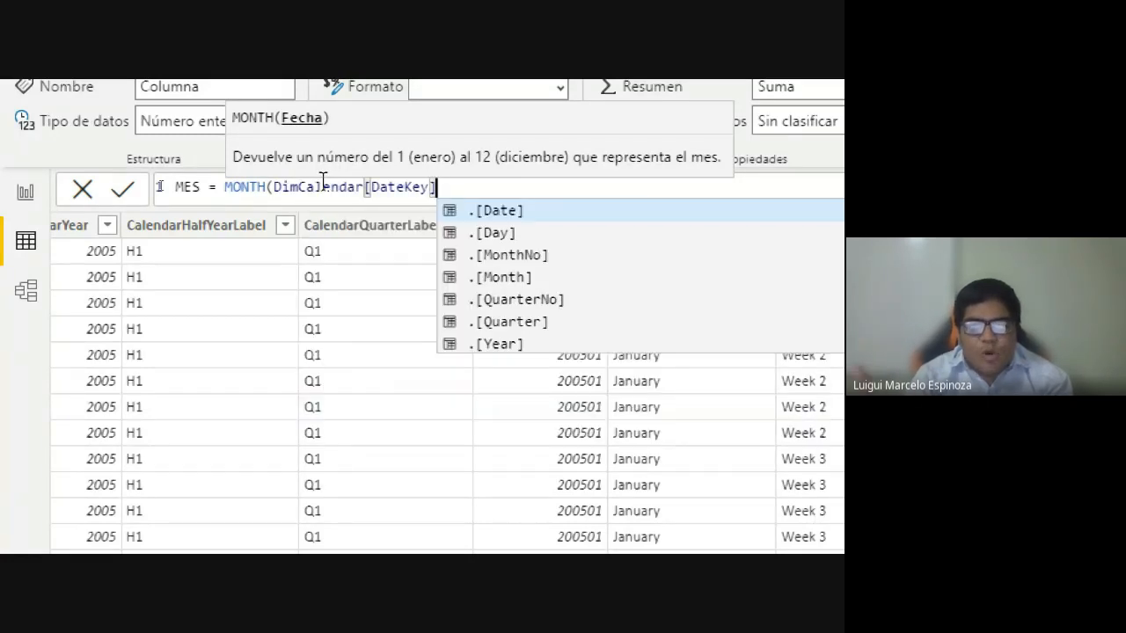
text())
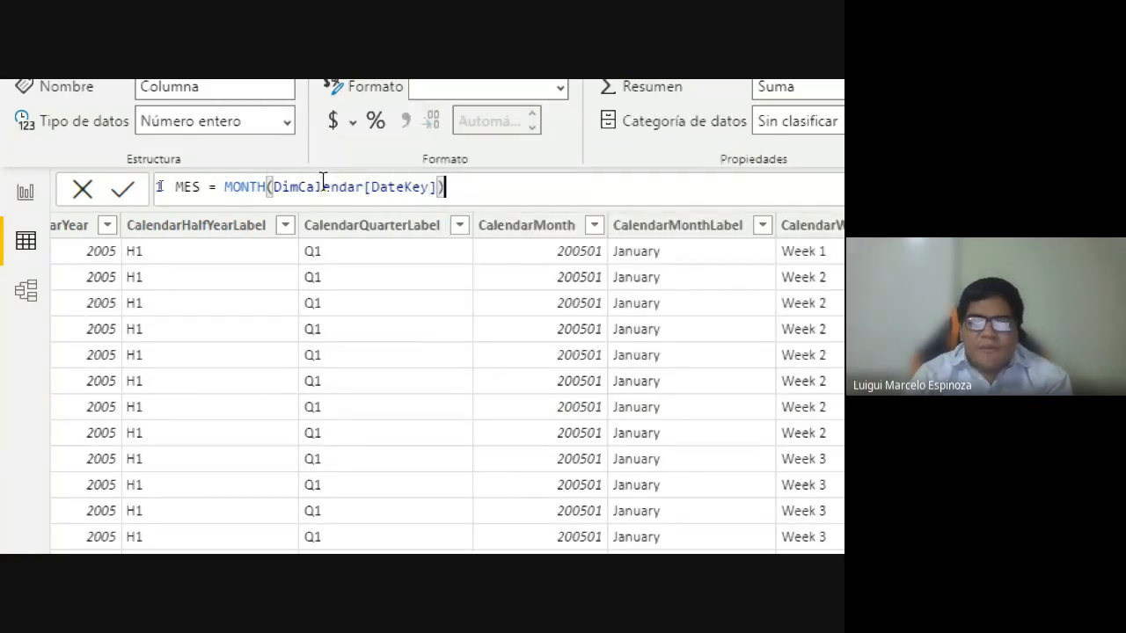
key(Return)
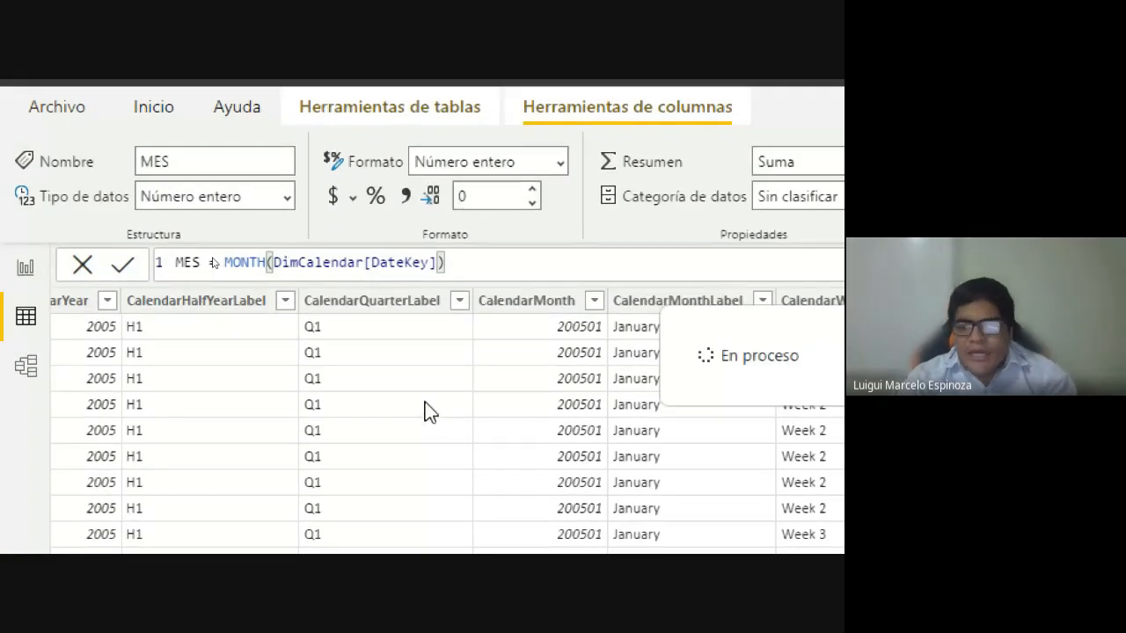
key(ctrl+4)
key(alt+Tab)
key(alt+Tab)
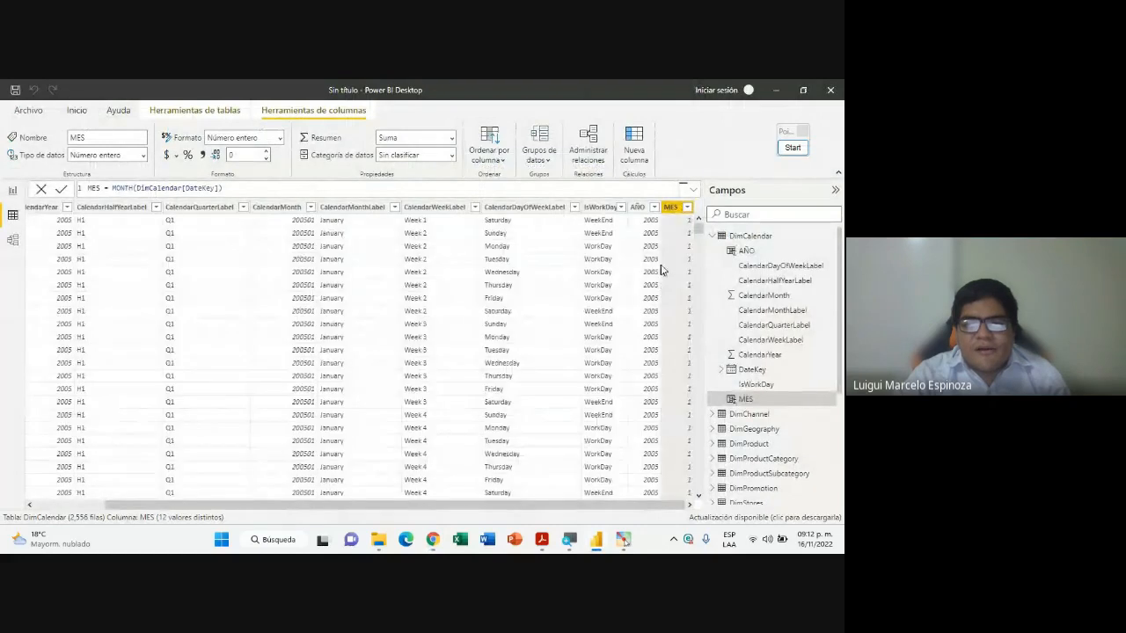
Examine the MES column's values down the rows of the DimCalendar table
scroll(674, 369, down, 10)
mouse_move(699, 232)
mouse_down()
mouse_move(706, 497)
mouse_move(711, 252)
mouse_up()
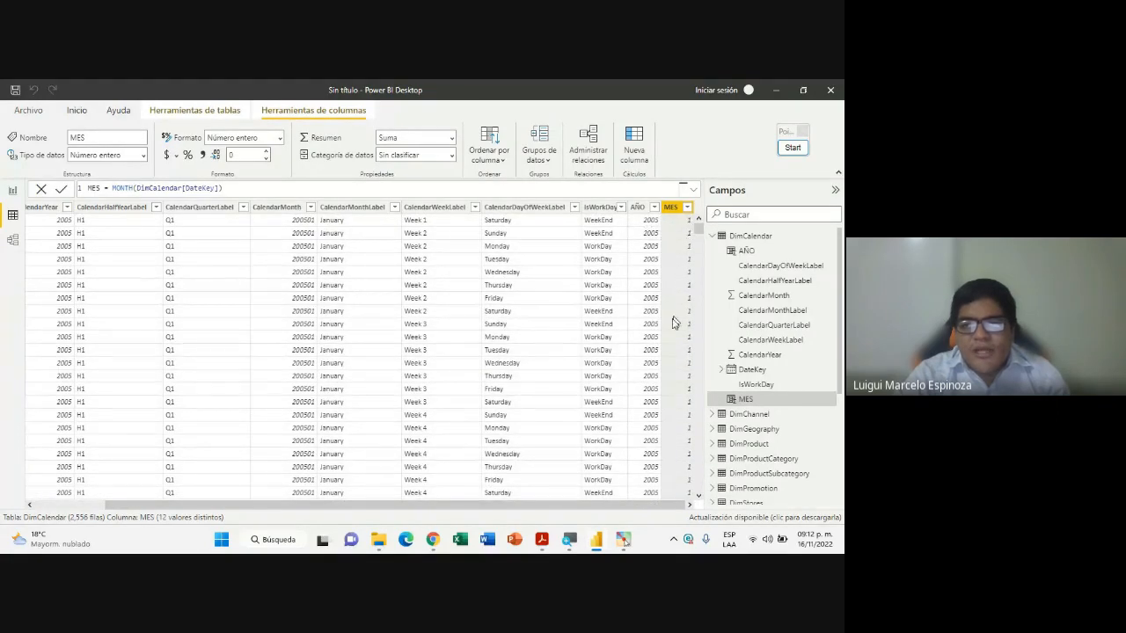
scroll(672, 377, down, 20)
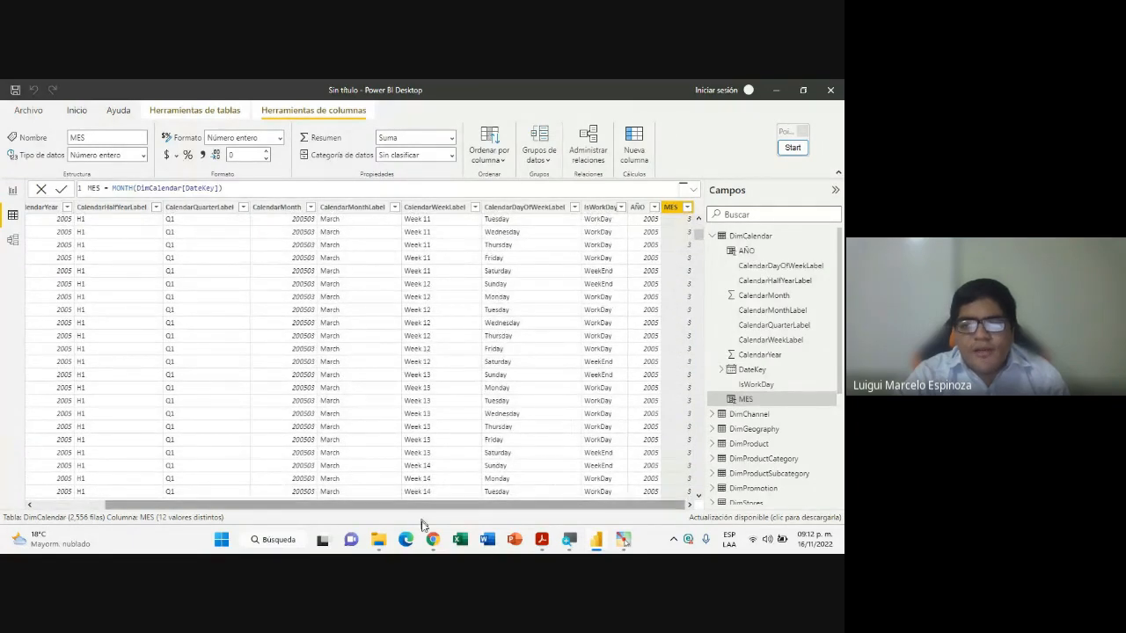
Switch to the session PDF in Acrobat Reader, highlight the DAY formula line, and return to Power BI Desktop
mouse_move(424, 529)
click(364, 486)
click(596, 539)
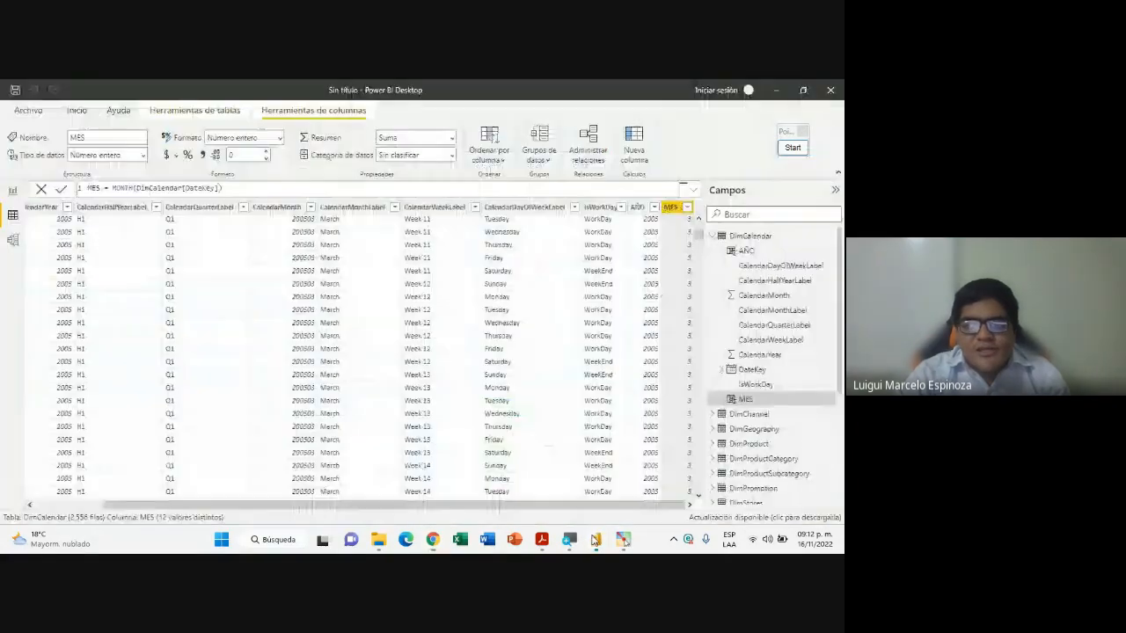
click(541, 540)
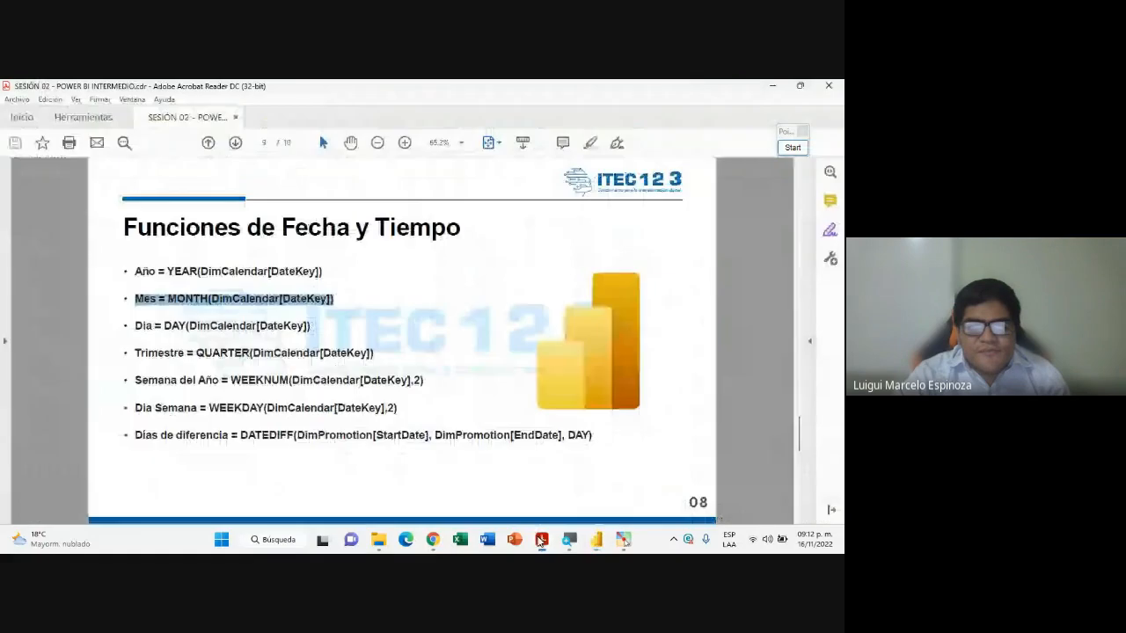
click(167, 302)
drag(135, 299, 344, 299)
click(208, 324)
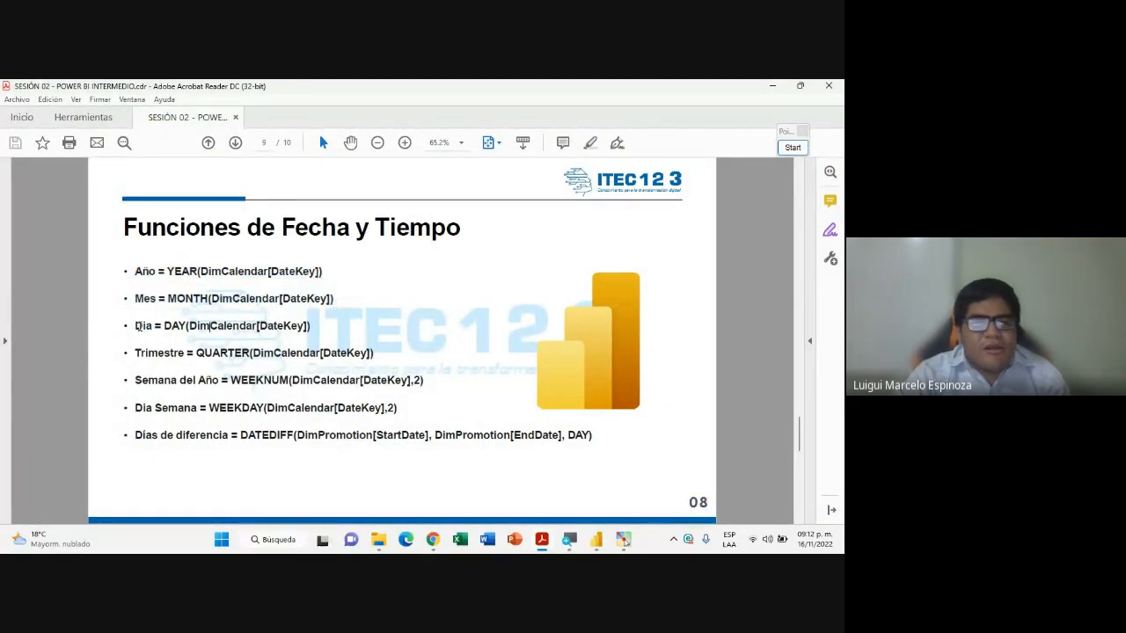
drag(137, 325, 315, 329)
click(595, 545)
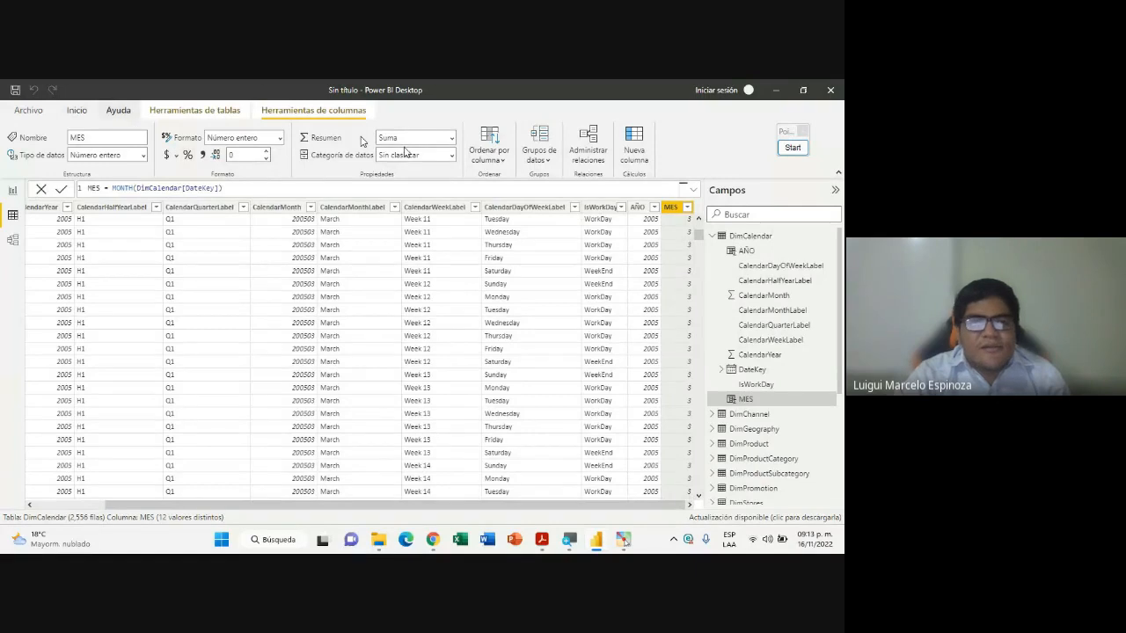
Add a new calculated column to the DimCalendar table and replace its default name in the formula with DIA
click(752, 237)
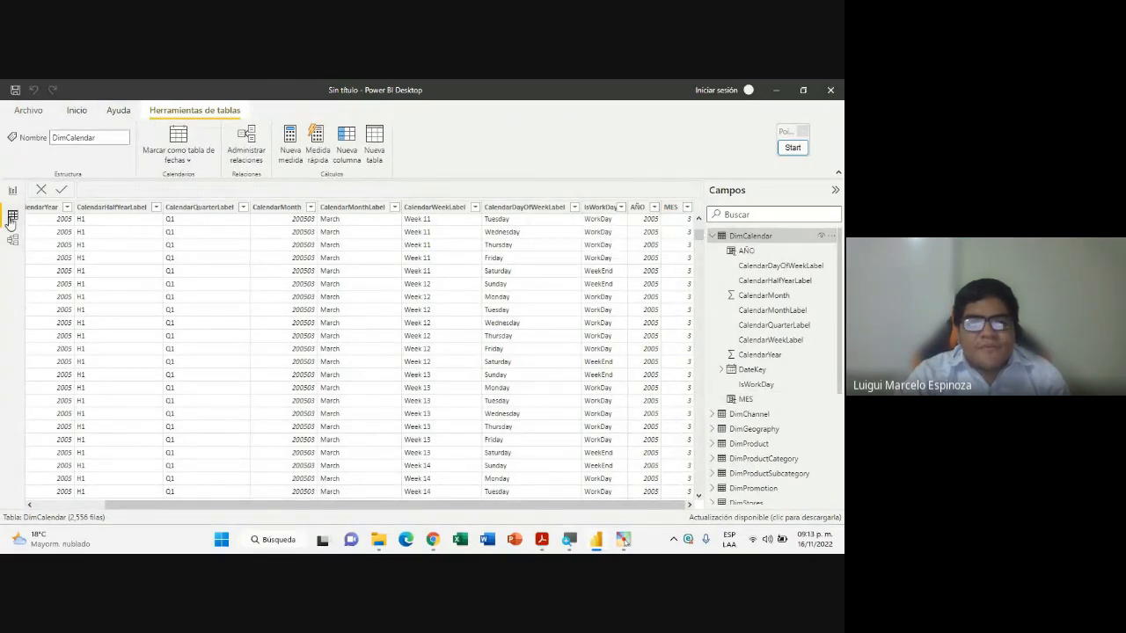
click(347, 141)
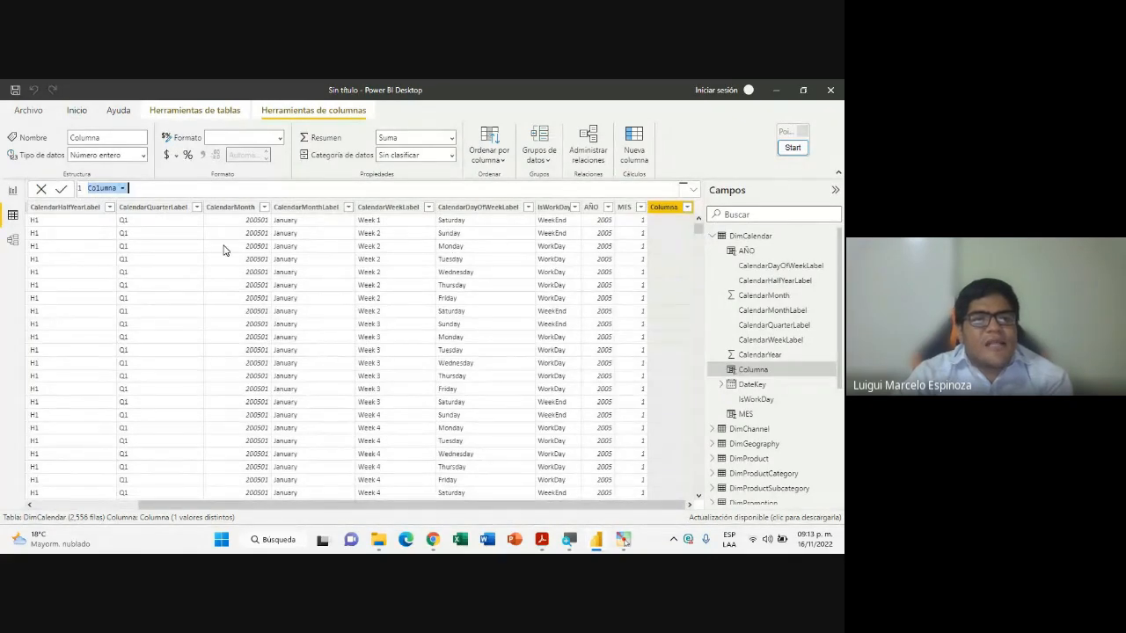
click(117, 187)
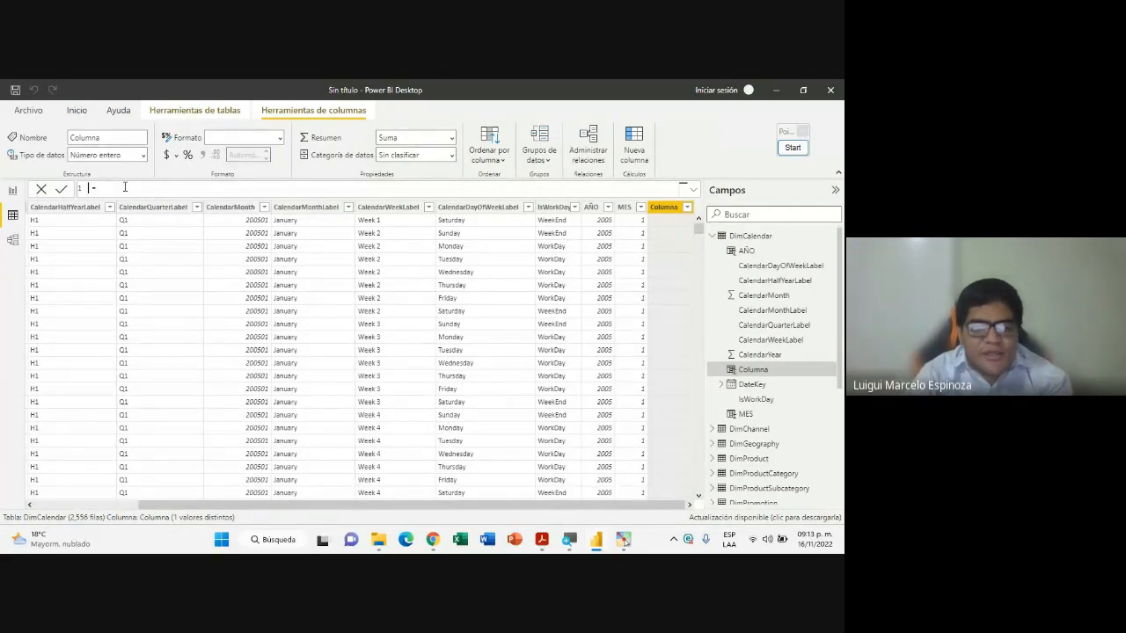
text(DIA)
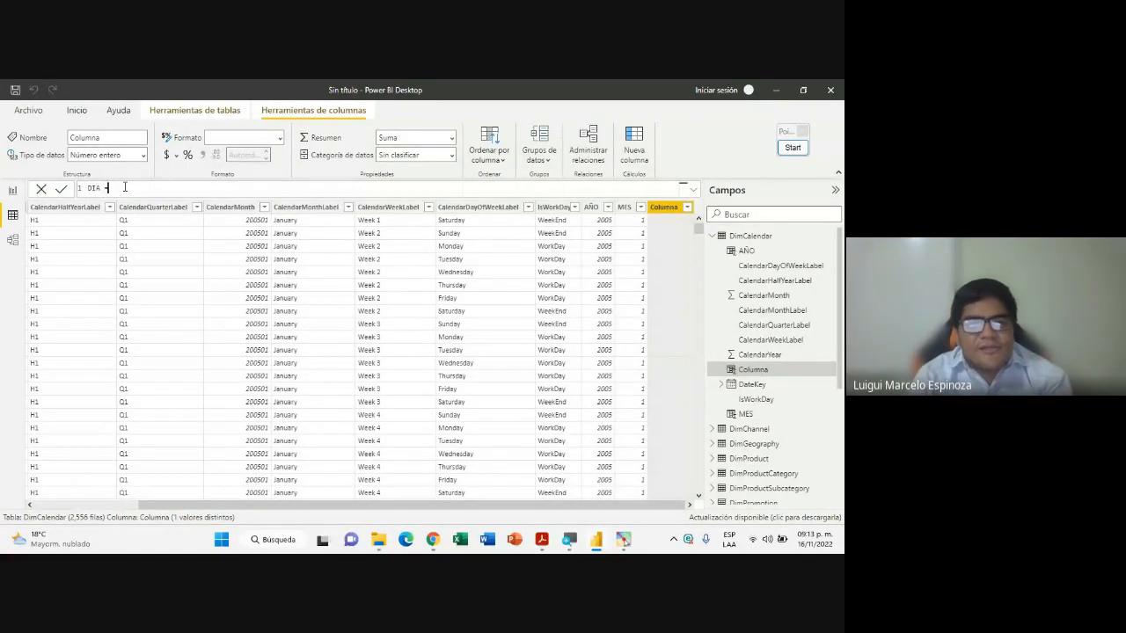
text( = )
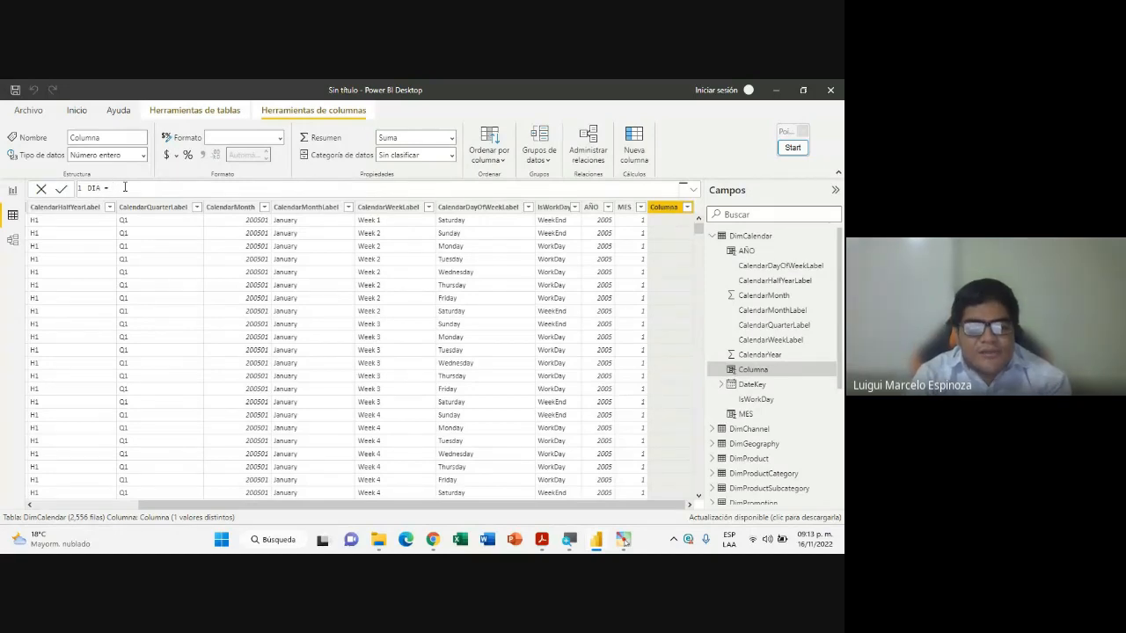
Complete the DIA formula as DAY(DimCalendar[DateKey]), taking the DateKey column from the suggestions, and commit it
text(DAY)
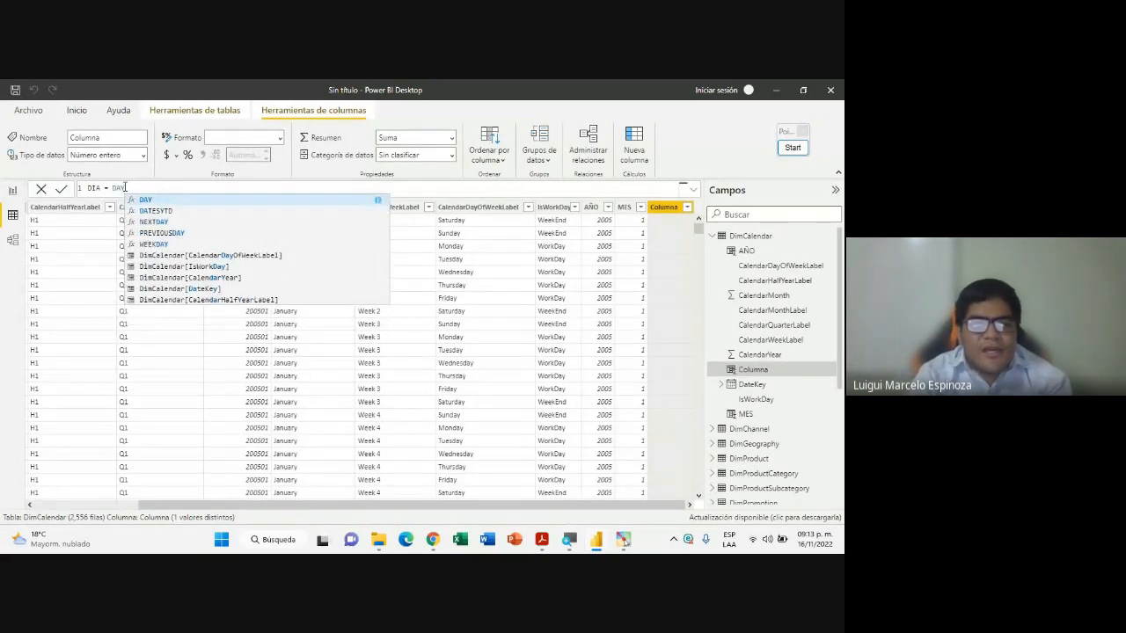
text(()
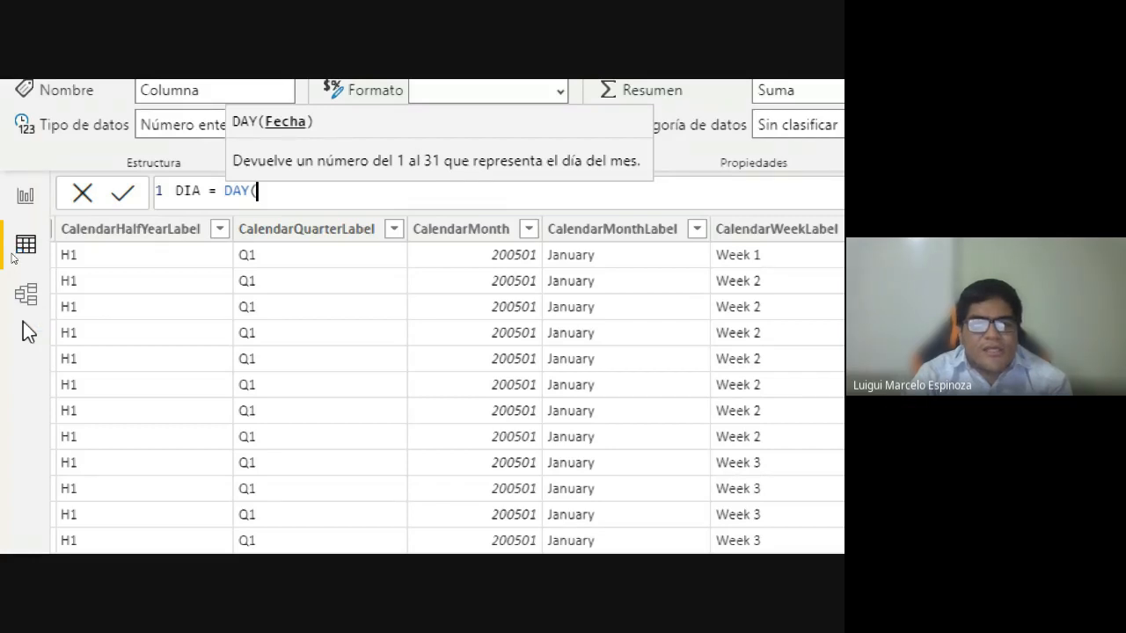
text(Dim)
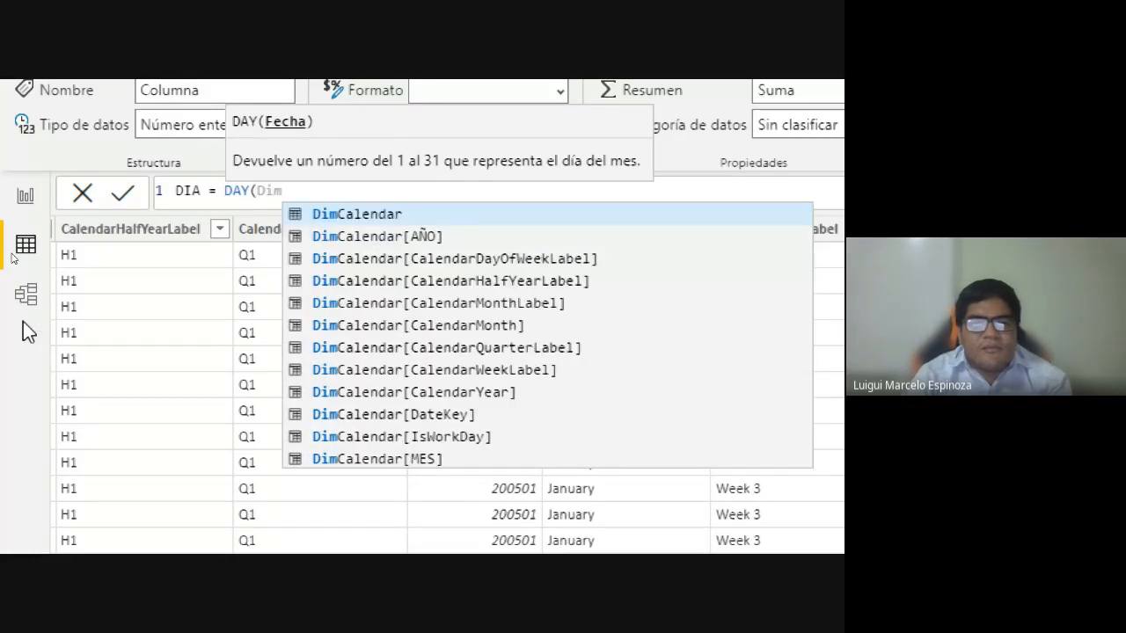
key(Down)
key(Down)
key(Down)
key(Down)
key(Down)
key(Down)
key(Down)
key(Down)
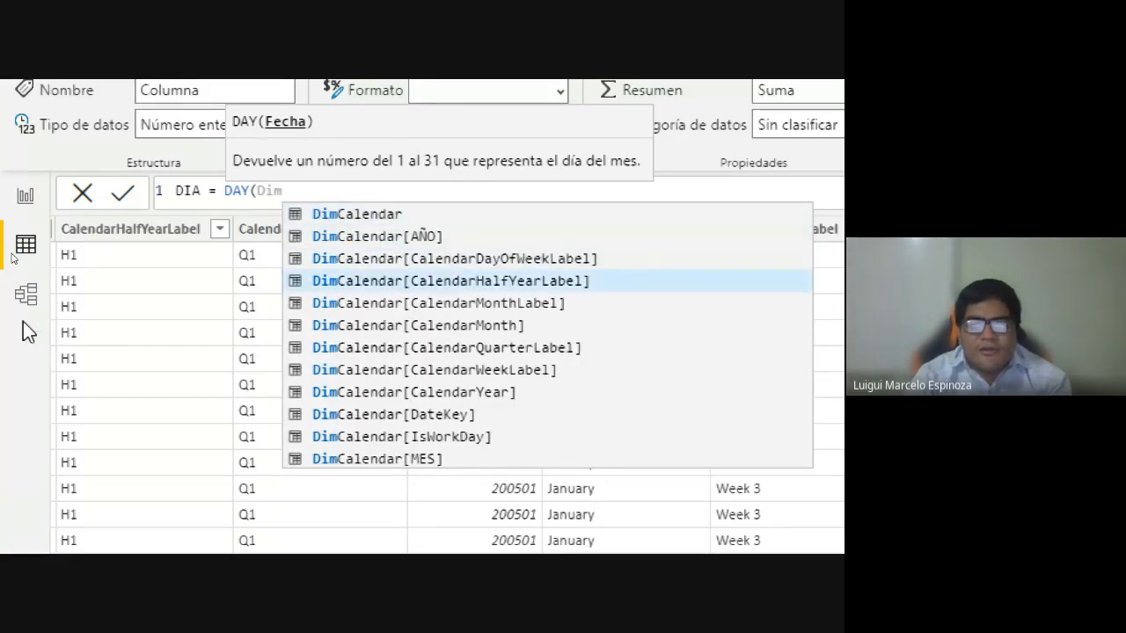
key(Down)
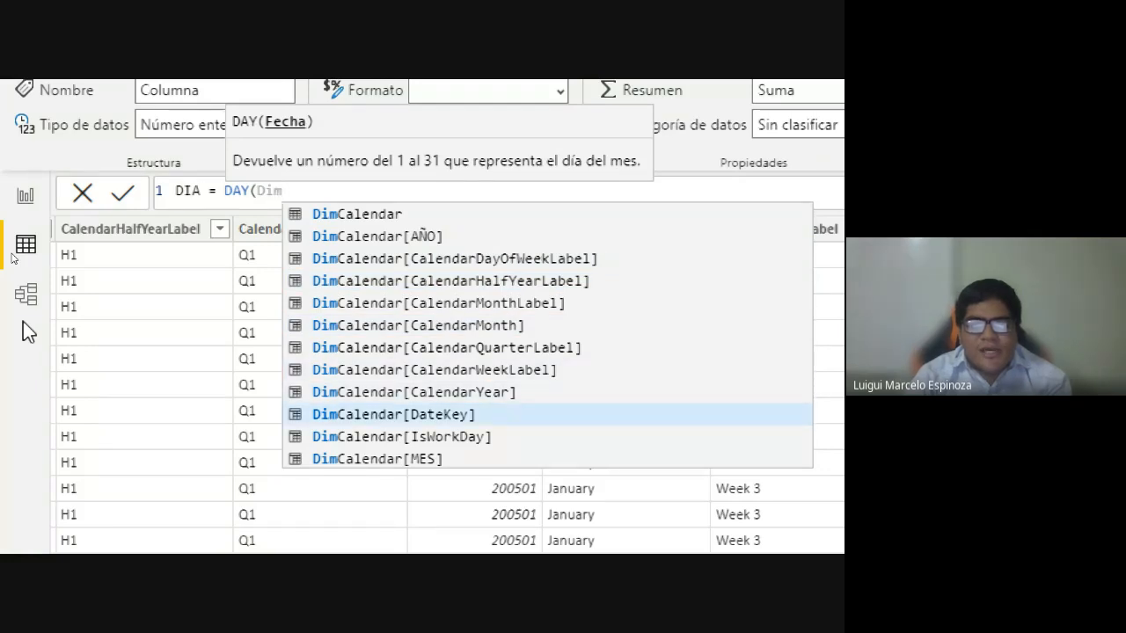
key(Up)
key(Down)
key(Tab)
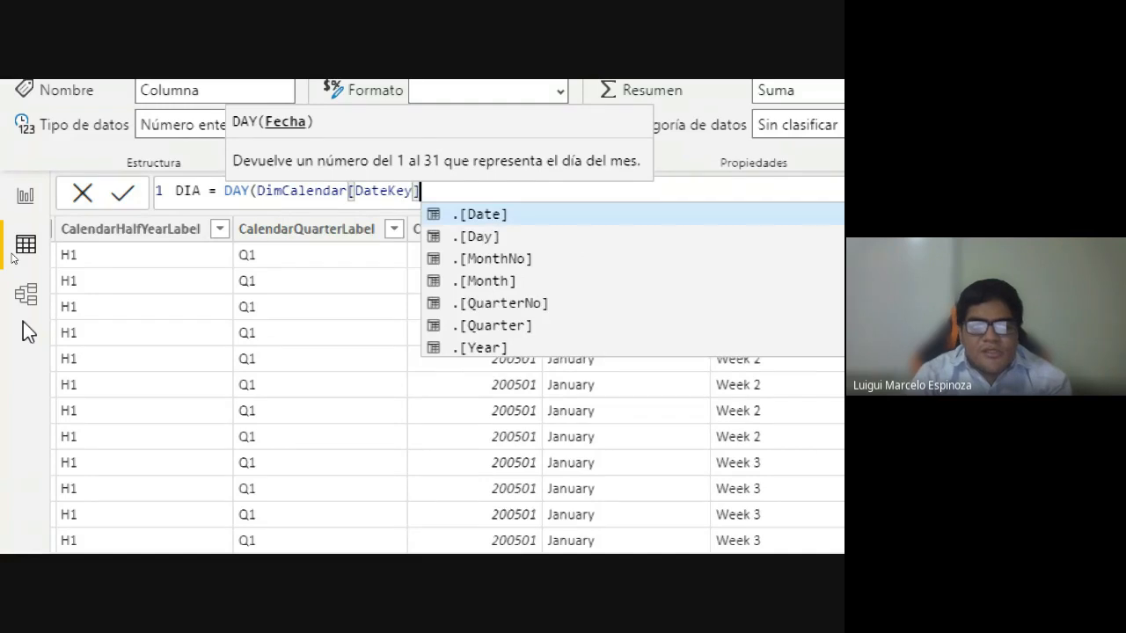
text())
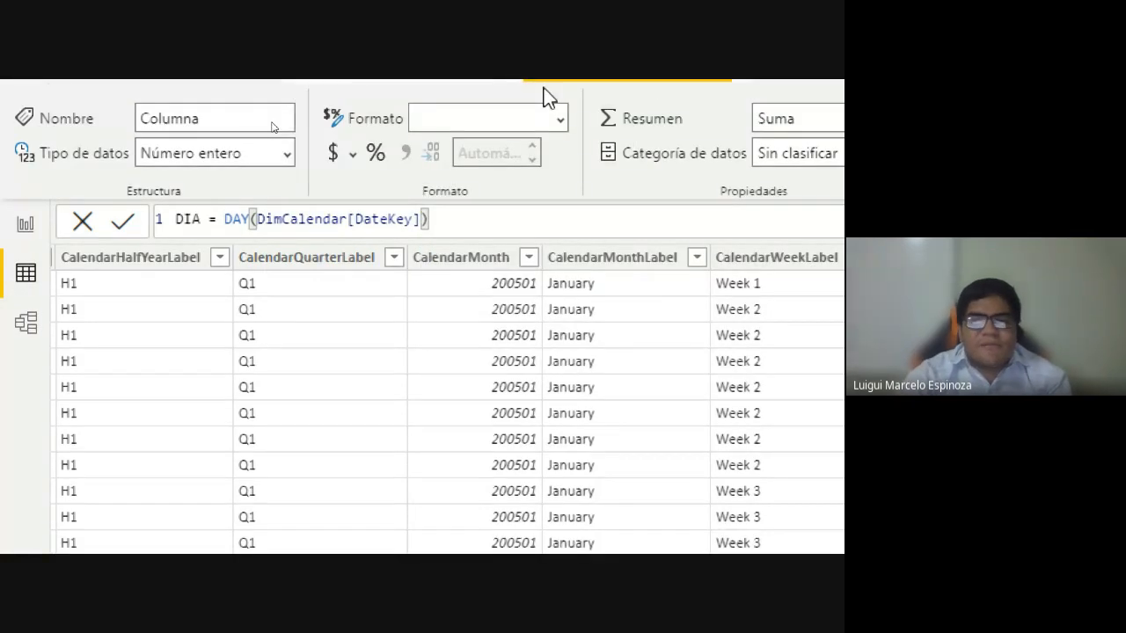
key(Return)
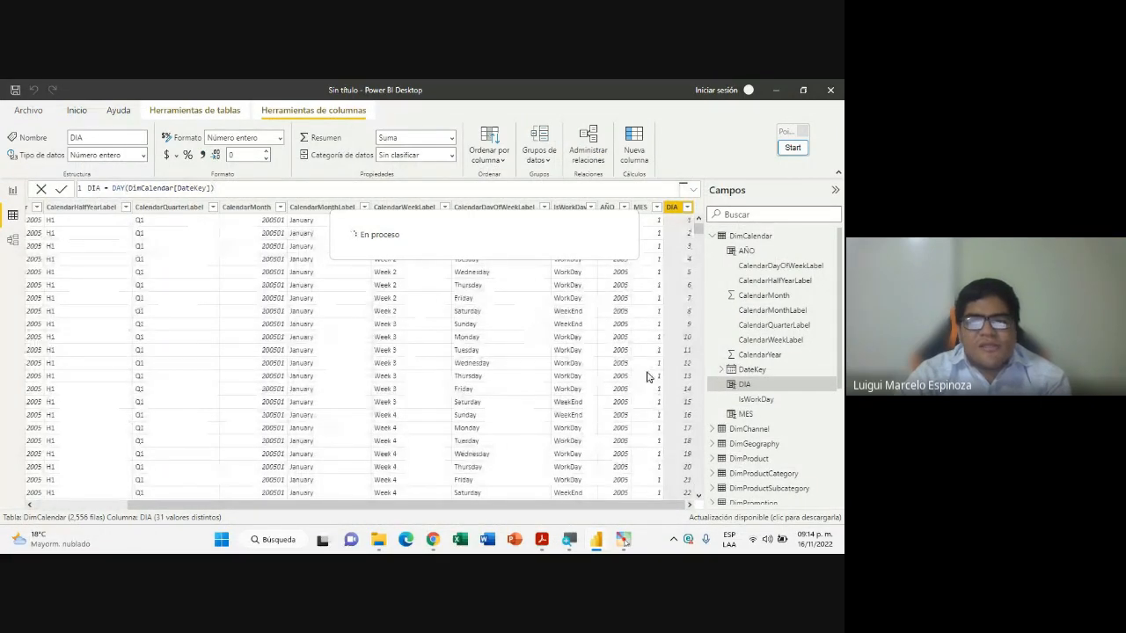
Examine the DIA column's values throughout DimCalendar and compare them with the DateKey dates
scroll(647, 377, down, 12)
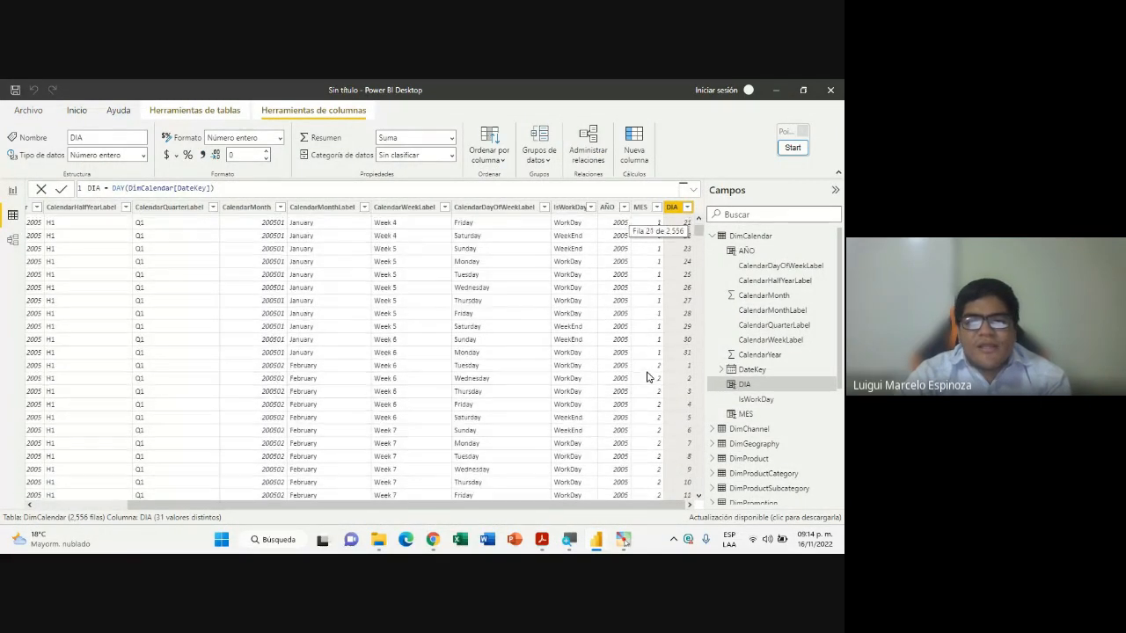
drag(702, 233, 703, 392)
drag(704, 342, 700, 195)
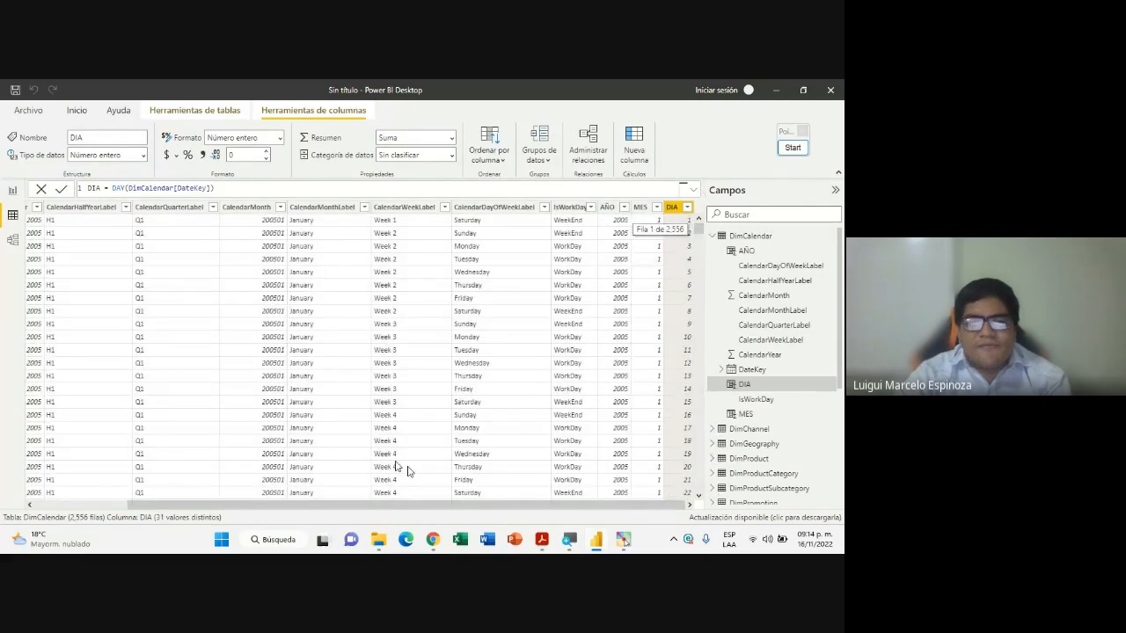
drag(424, 505, 300, 495)
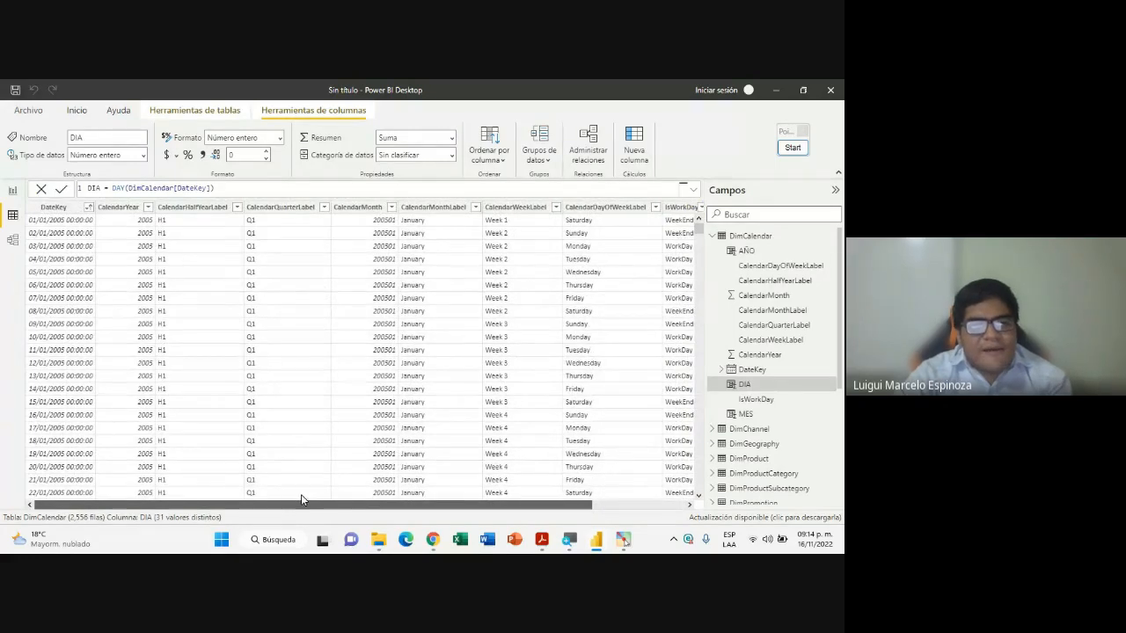
drag(300, 494, 647, 488)
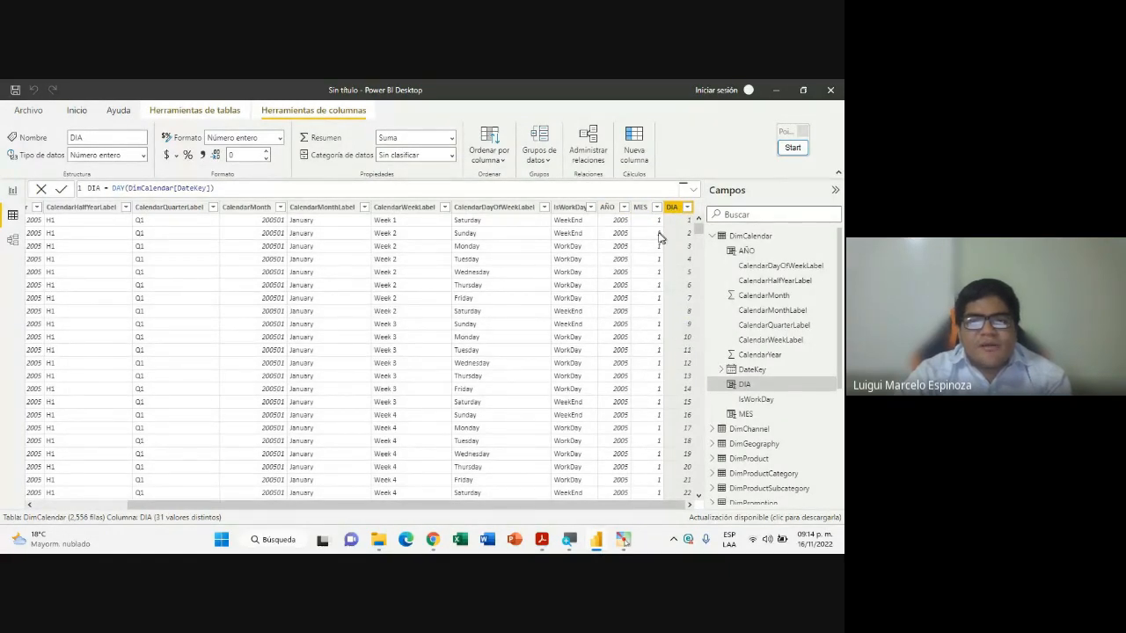
click(233, 188)
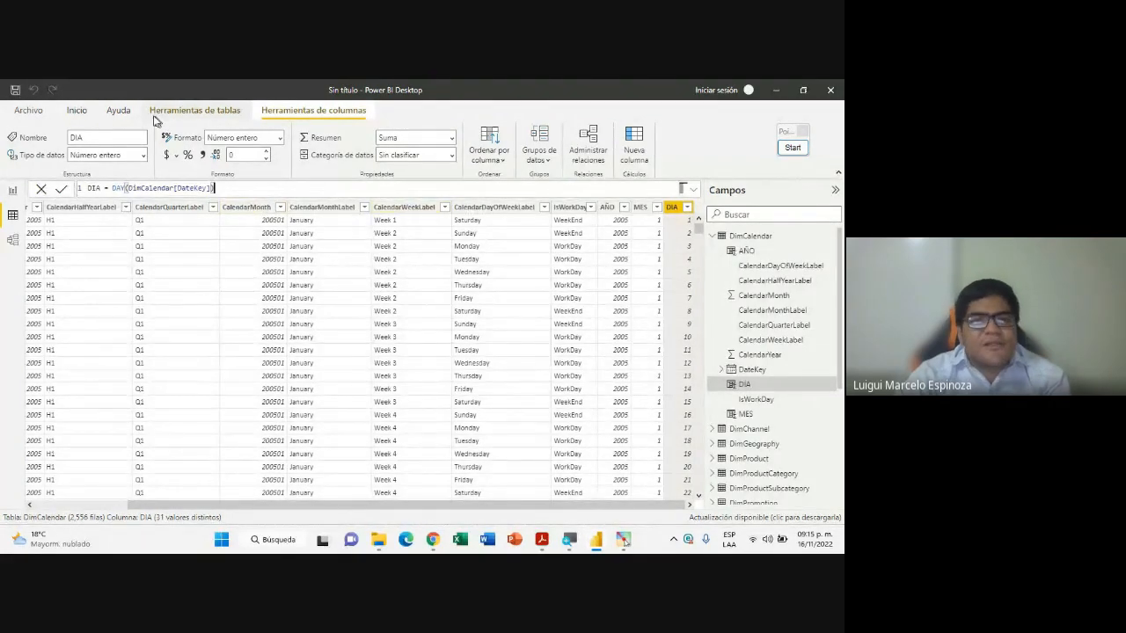
Check the Google Meet call messages in Chrome and return to Power BI Desktop
click(187, 112)
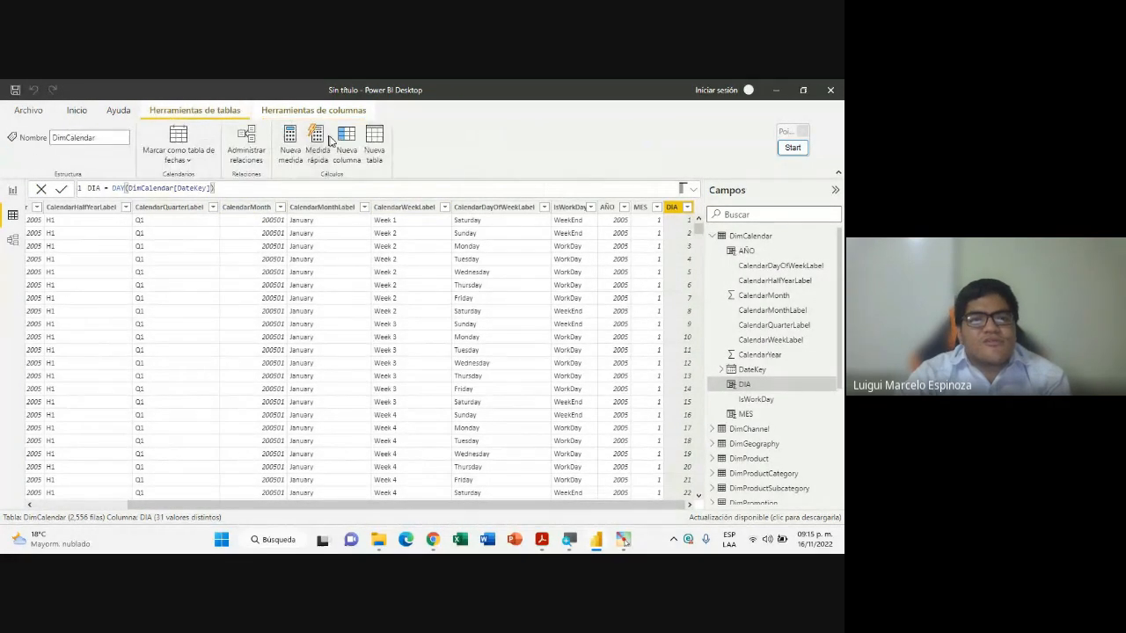
click(432, 540)
click(383, 498)
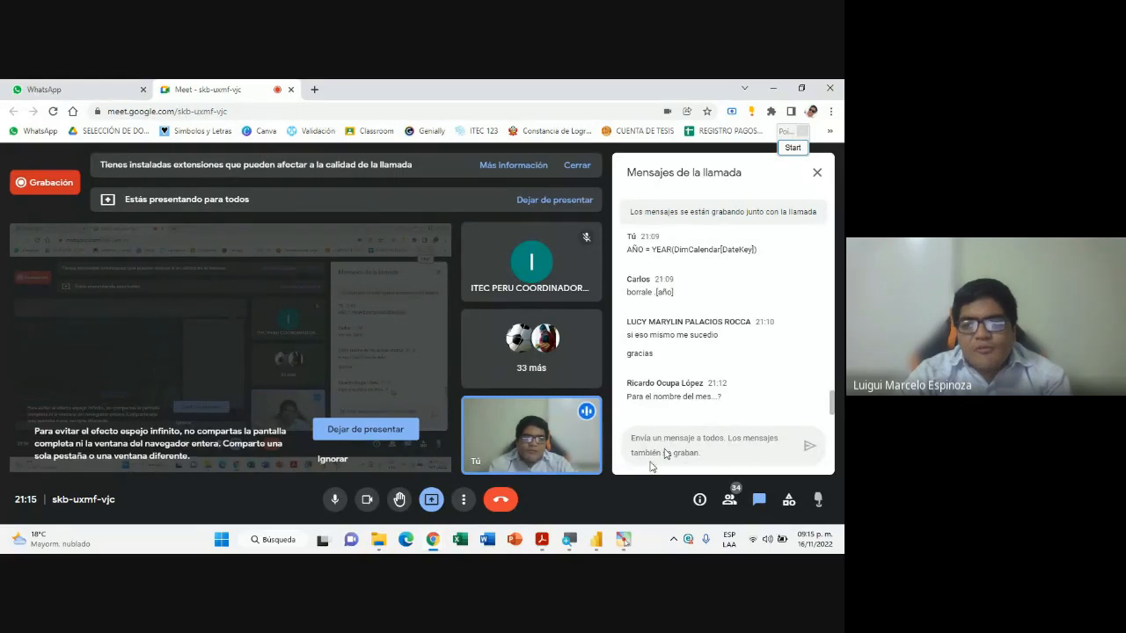
click(569, 540)
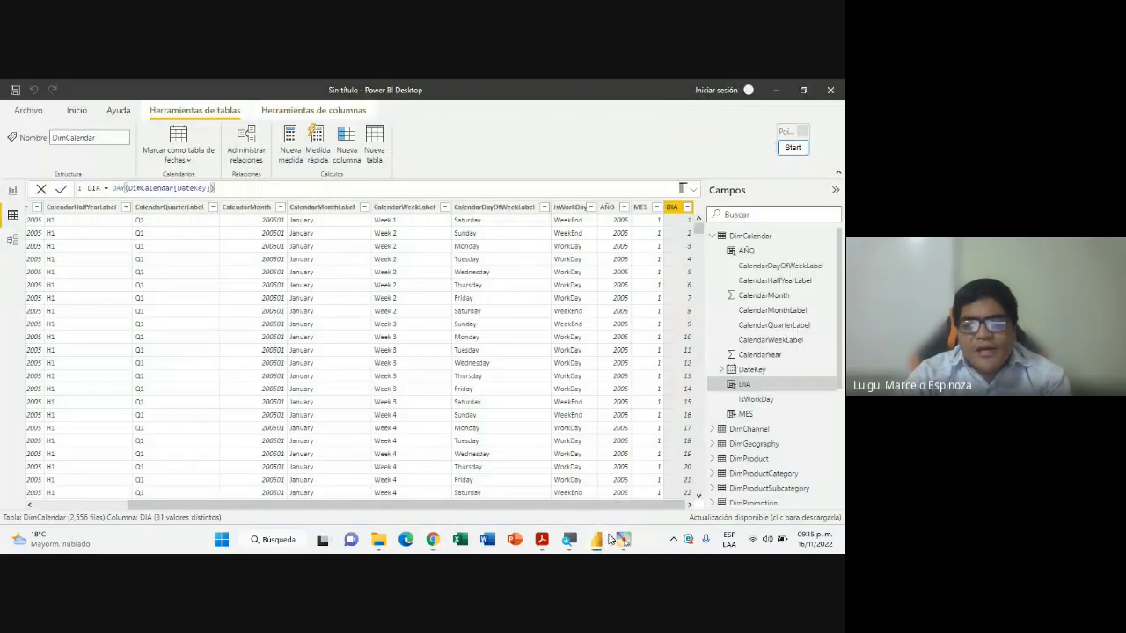
Switch to the session PDF in Acrobat Reader and highlight the line Trimestre = QUARTER(DimCalendar[DateKey])
click(542, 540)
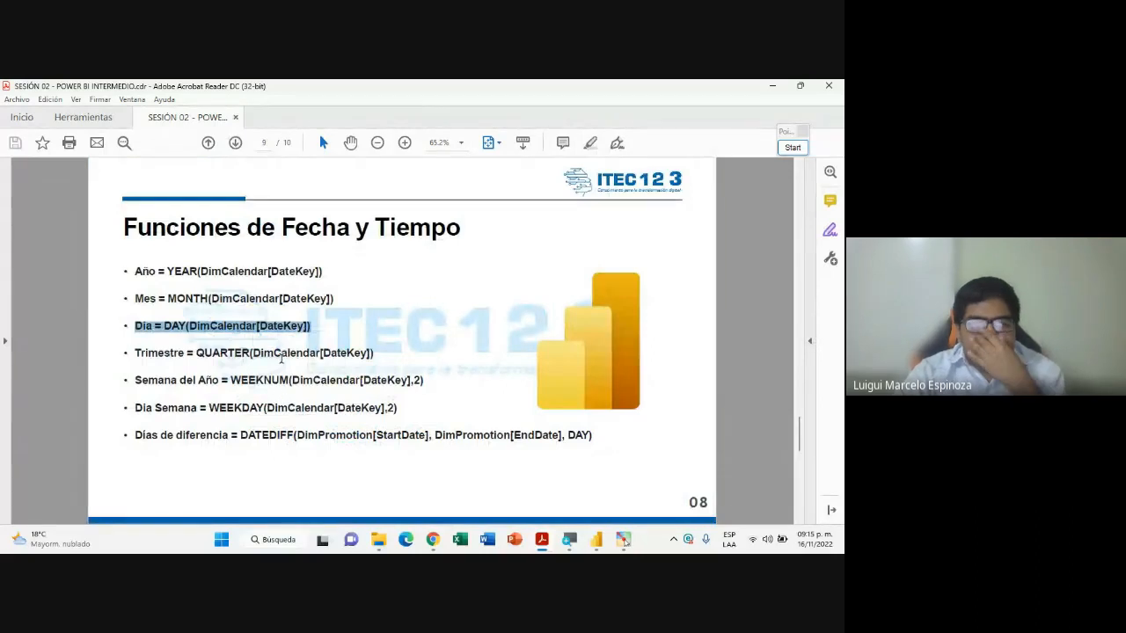
click(542, 541)
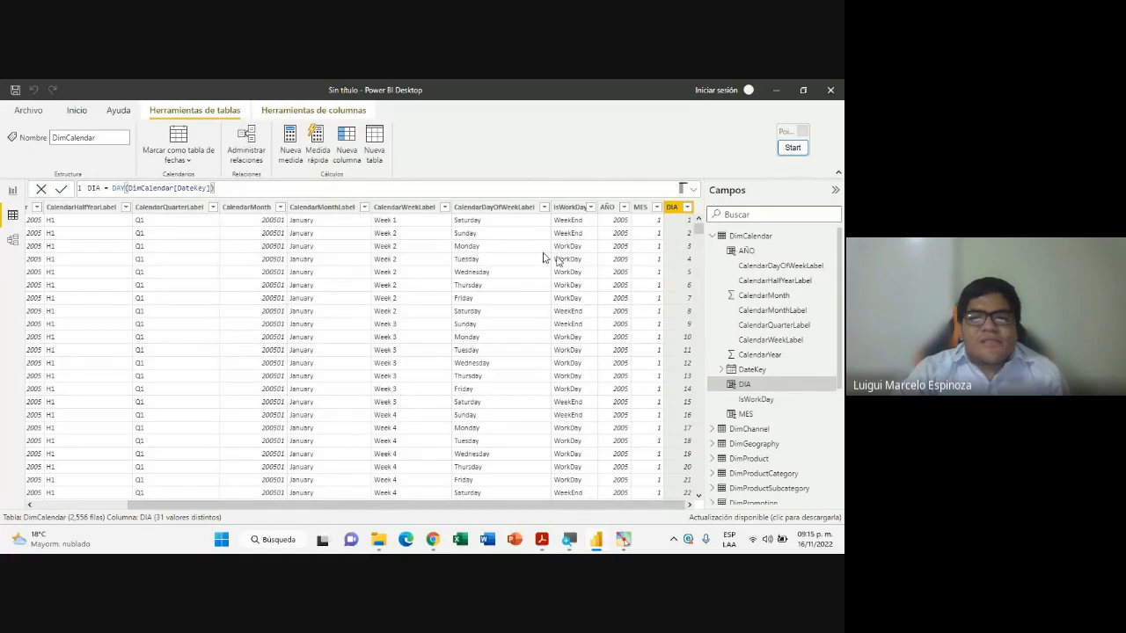
click(587, 543)
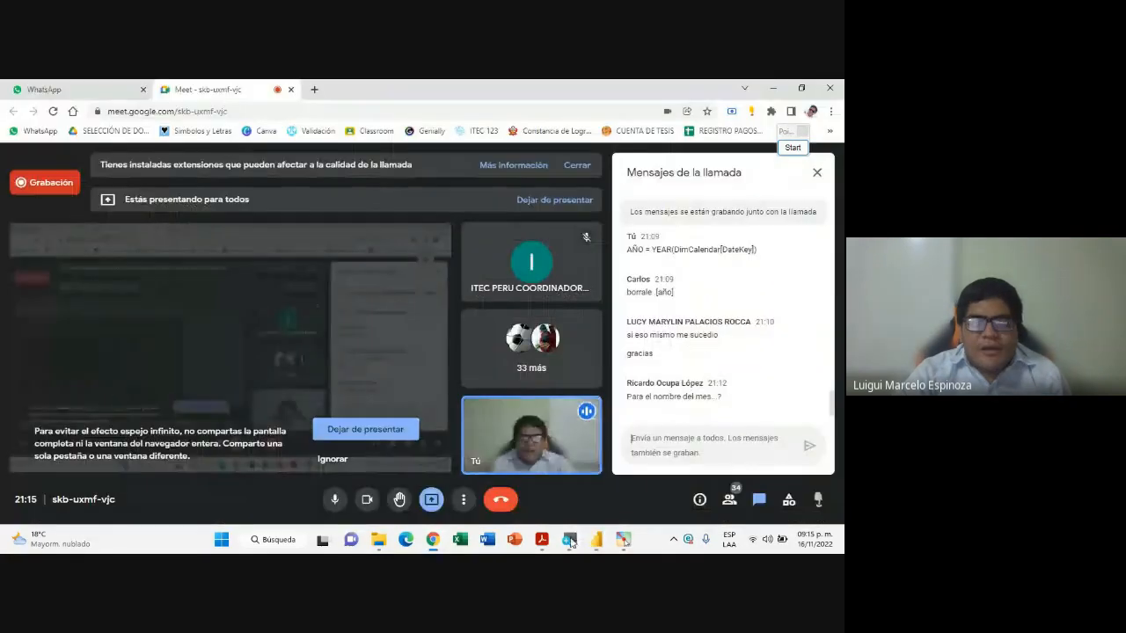
click(541, 539)
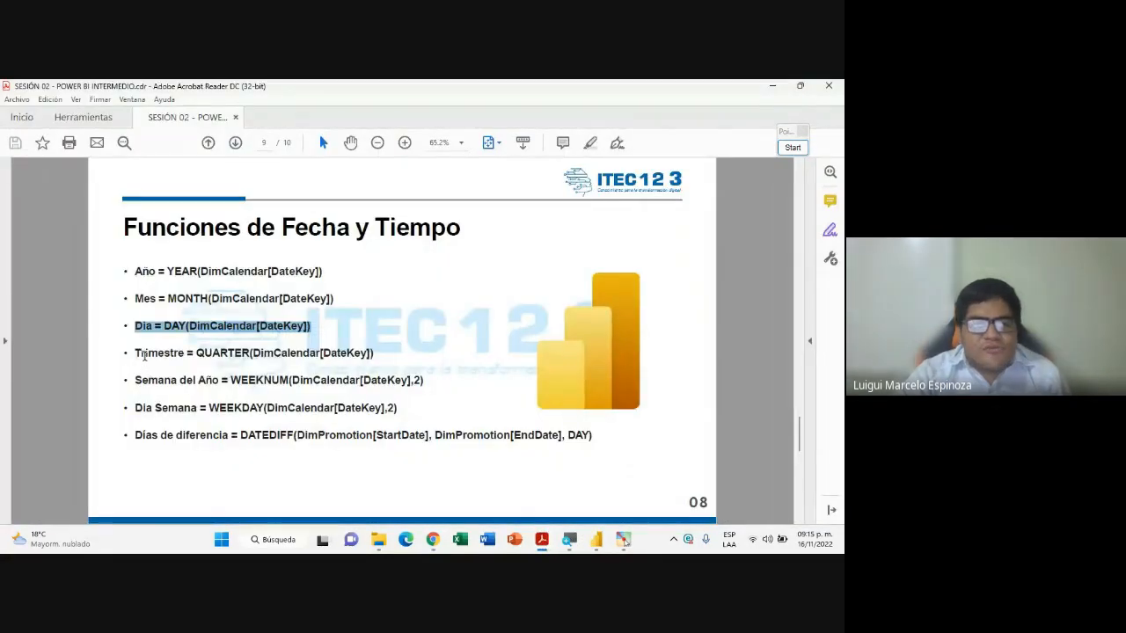
mouse_move(135, 353)
mouse_down()
mouse_move(383, 358)
mouse_move(179, 328)
mouse_move(136, 354)
mouse_up()
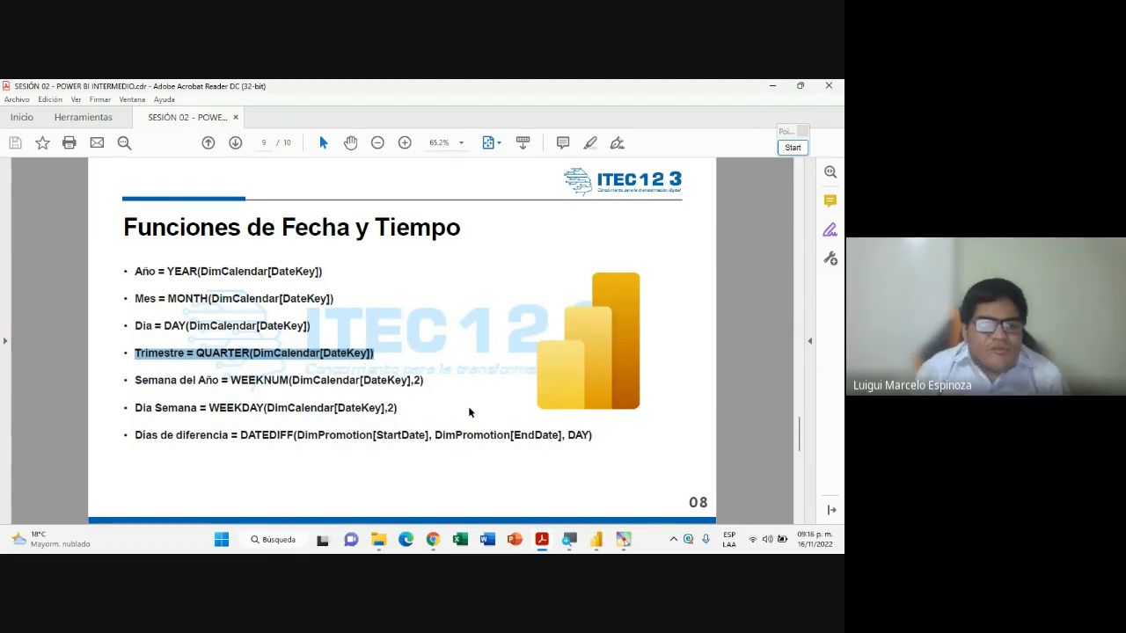
Return to Power BI Desktop and add another calculated column to the DimCalendar table
click(542, 540)
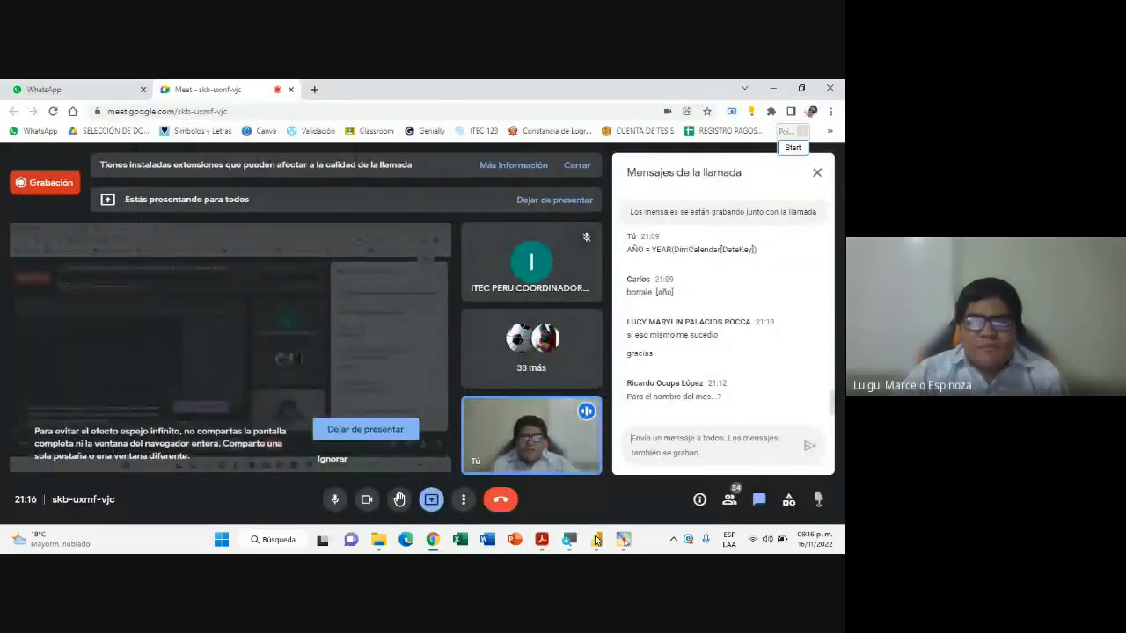
click(596, 540)
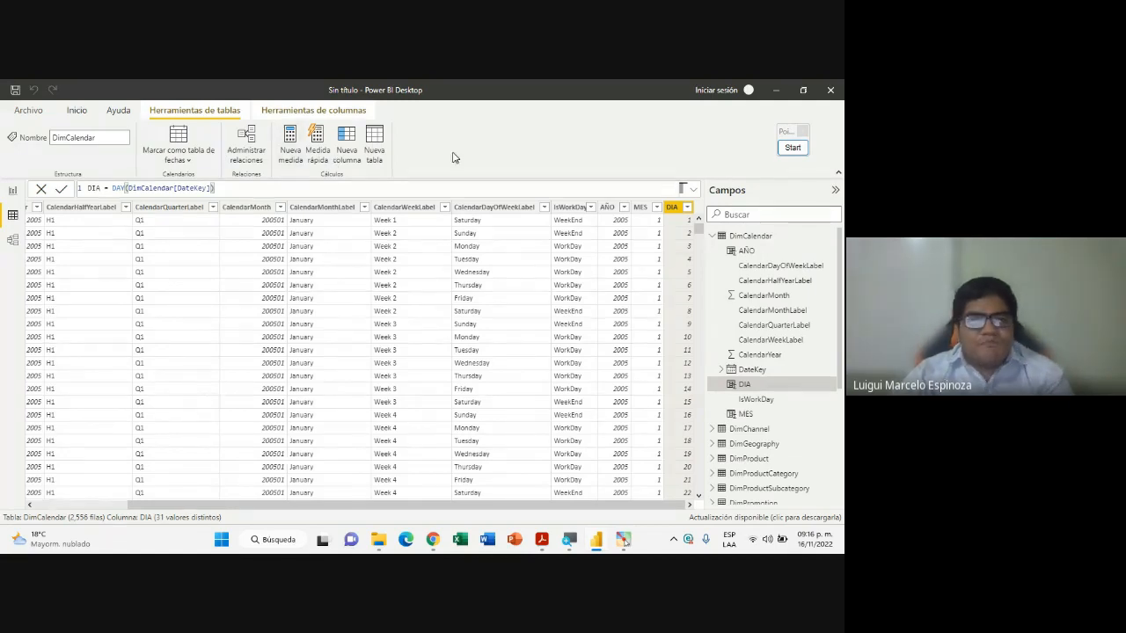
click(345, 147)
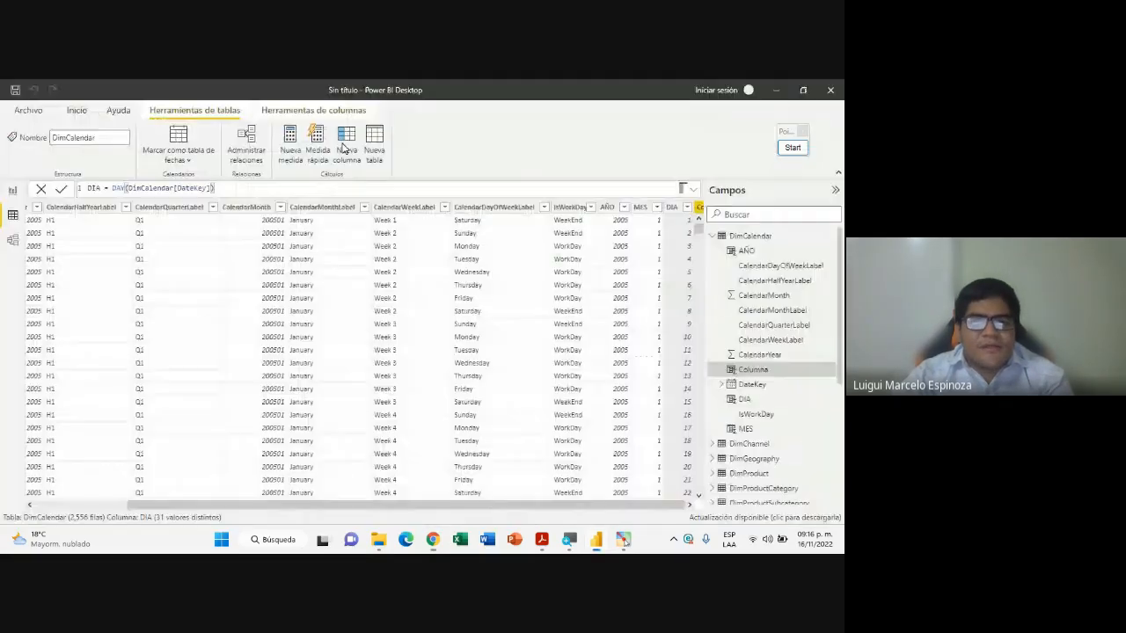
Check the Trimestre line in the session PDF, return to Power BI Desktop and name the new DimCalendar column TRIMESTRE
click(541, 539)
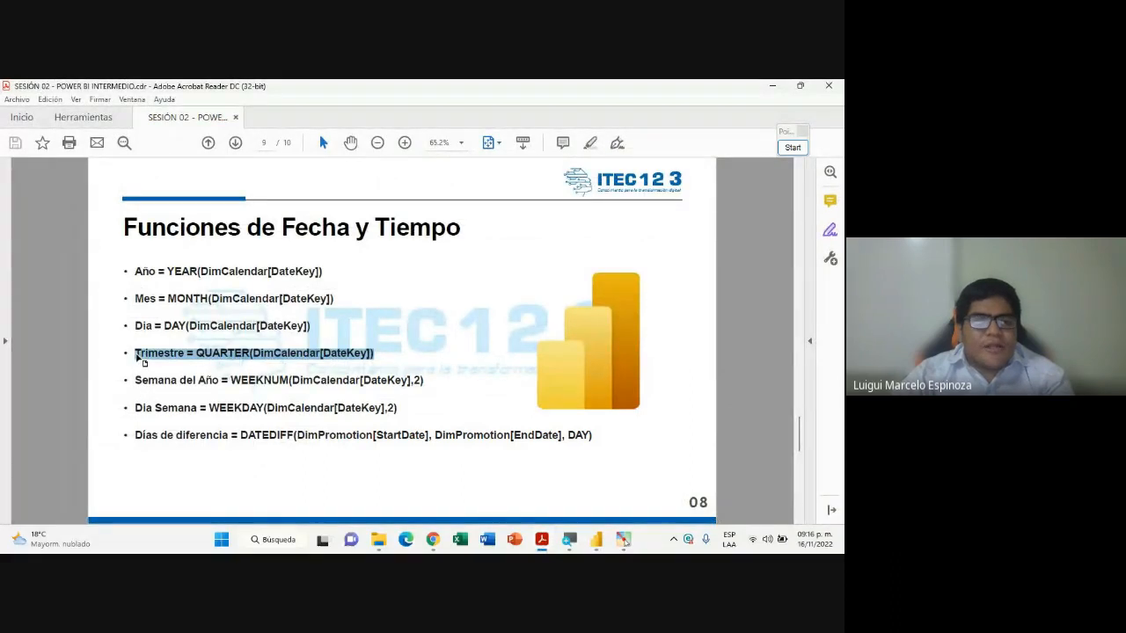
click(770, 87)
click(113, 186)
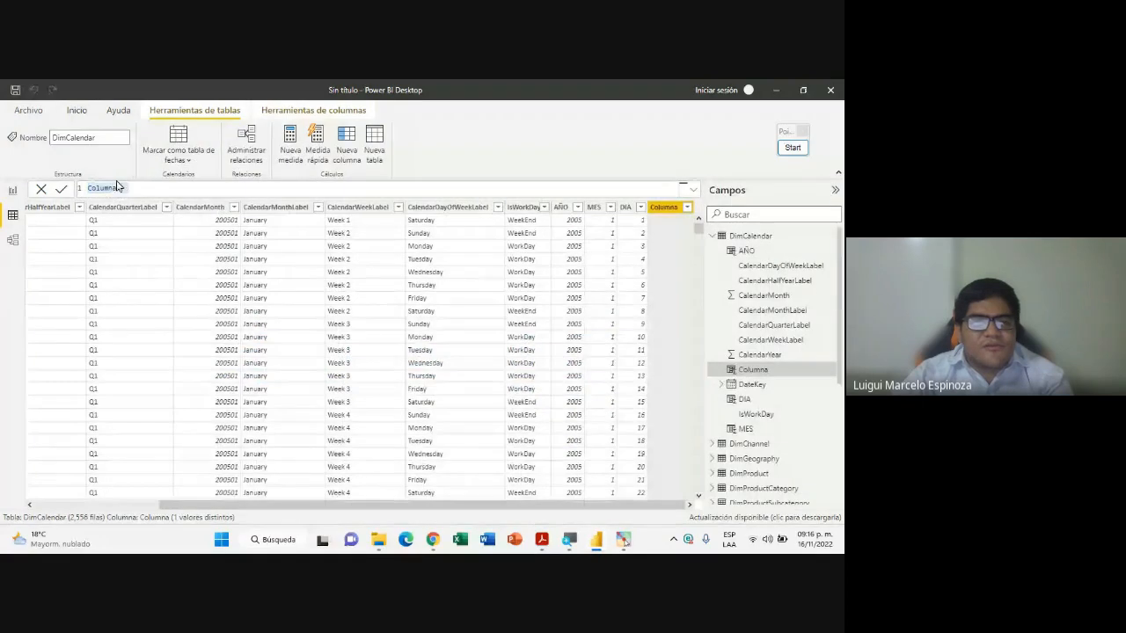
click(117, 188)
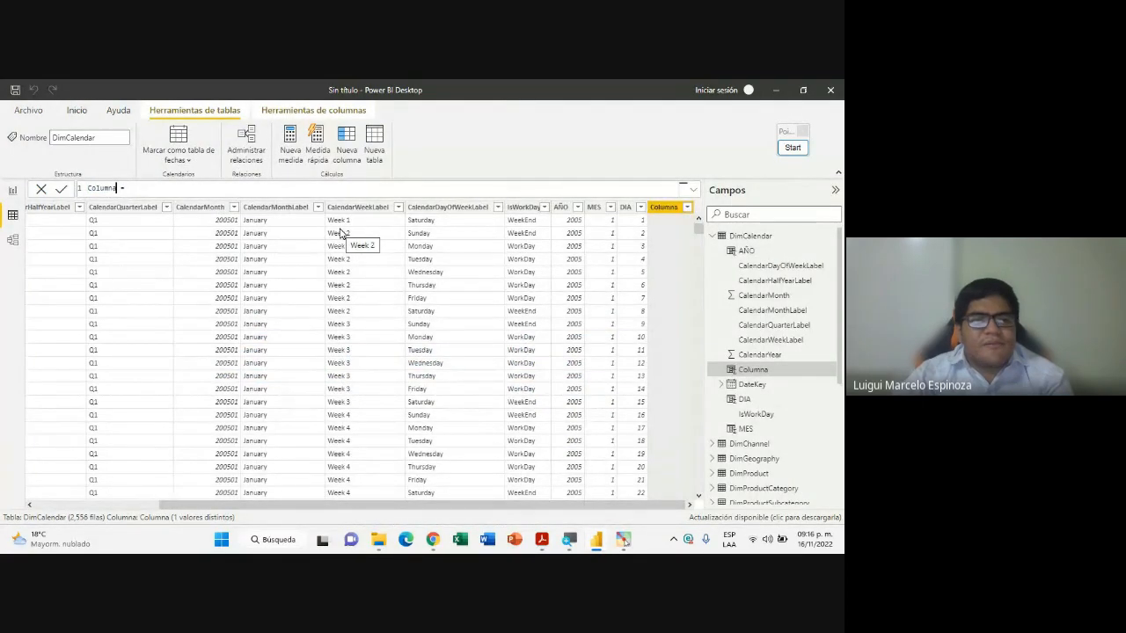
key(BackSpace)
key(BackSpace)
key(BackSpace)
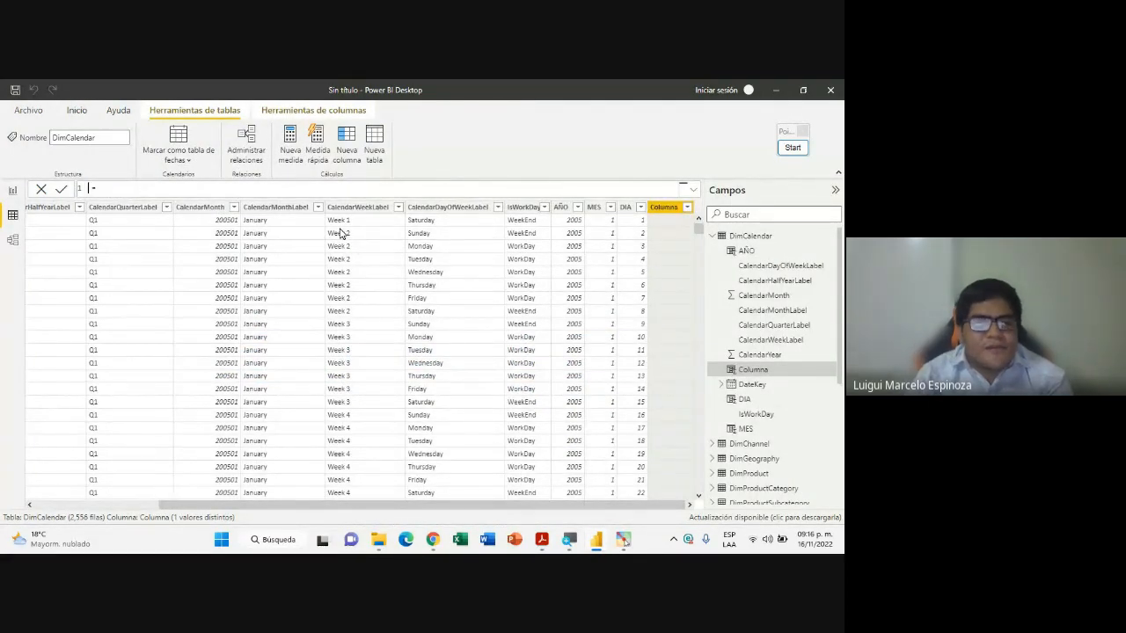
text(Tr )
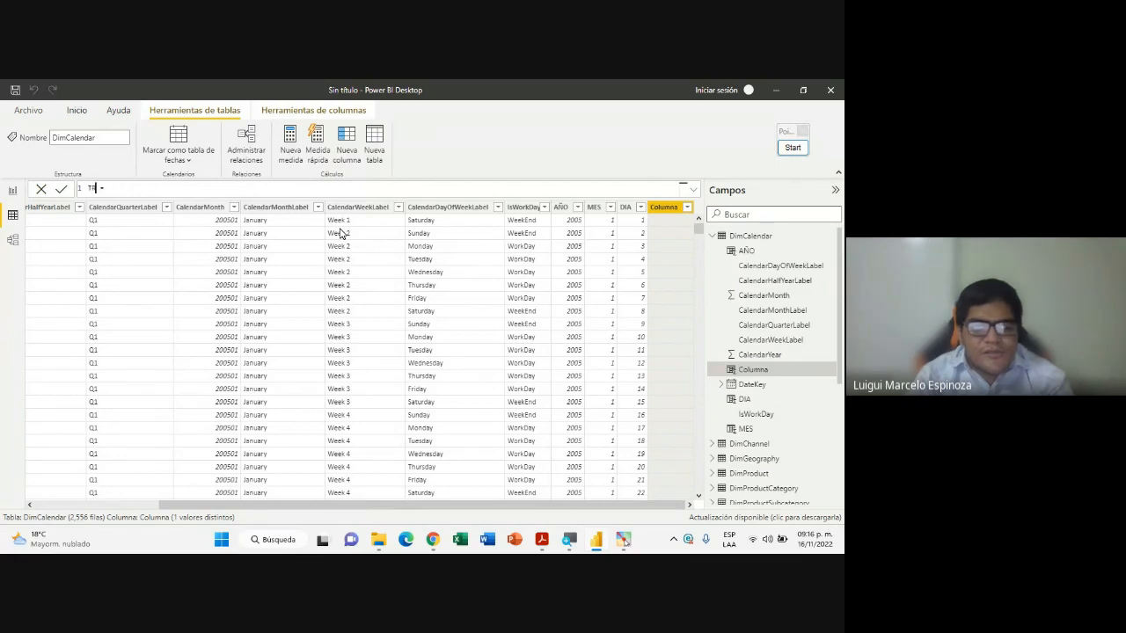
text(IMESTRE)
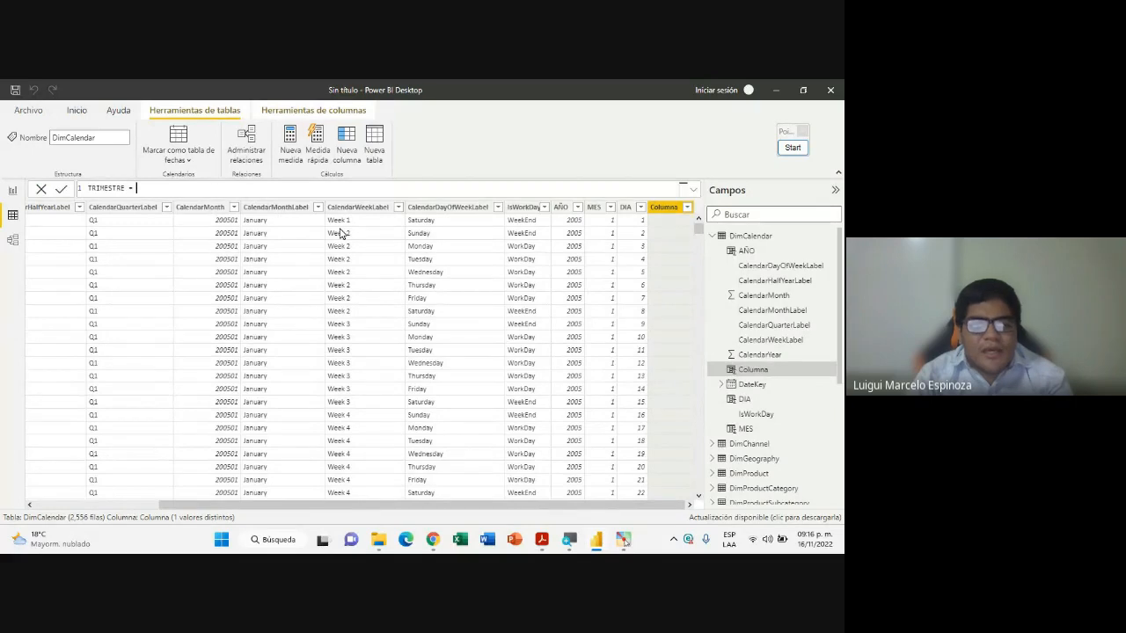
Define the TRIMESTRE column as QUARTER(DimCalendar[DateKey]) and commit the formula
text(QUARTE)
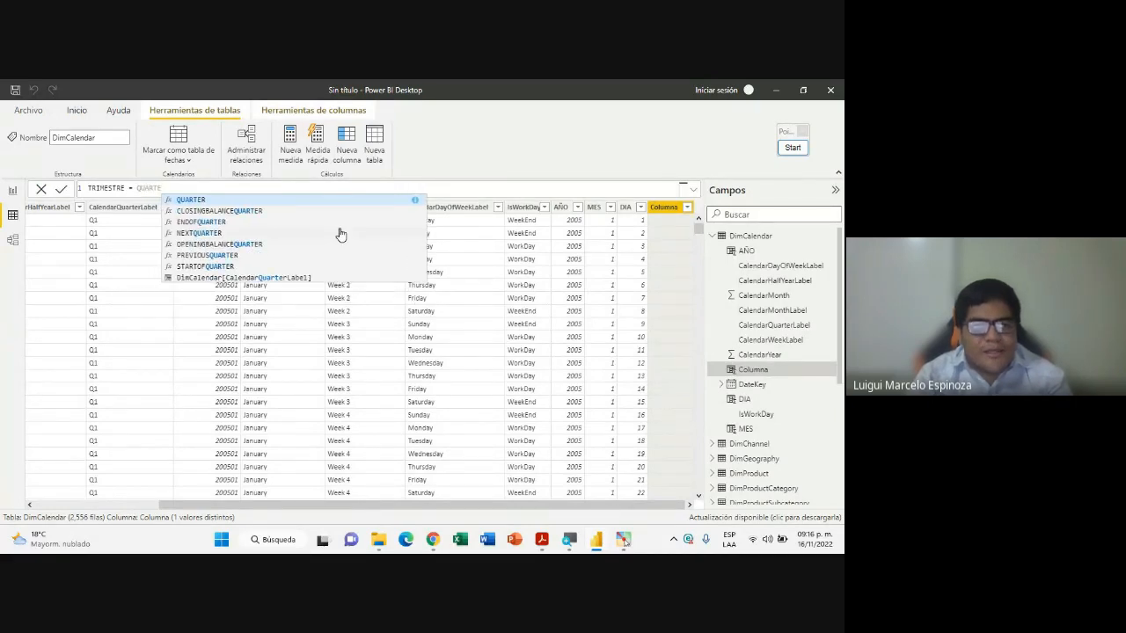
text(R(D)
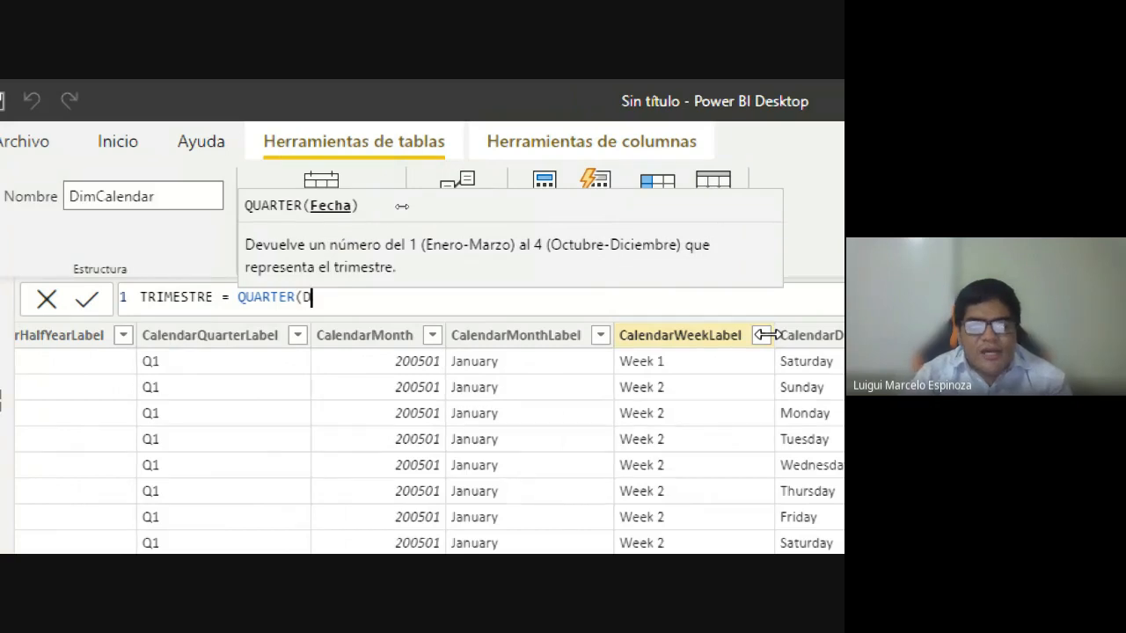
text(imCa)
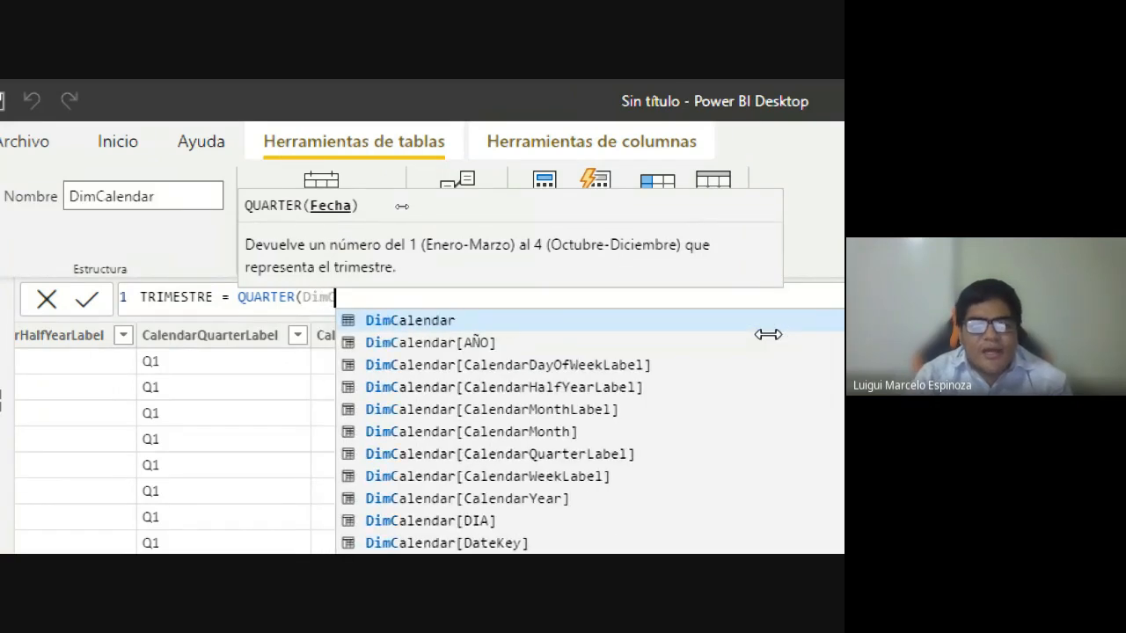
key(Down)
key(Down)
key(Down)
key(Down)
key(Down)
key(Down)
key(Down)
key(Down)
key(Down)
key(Down)
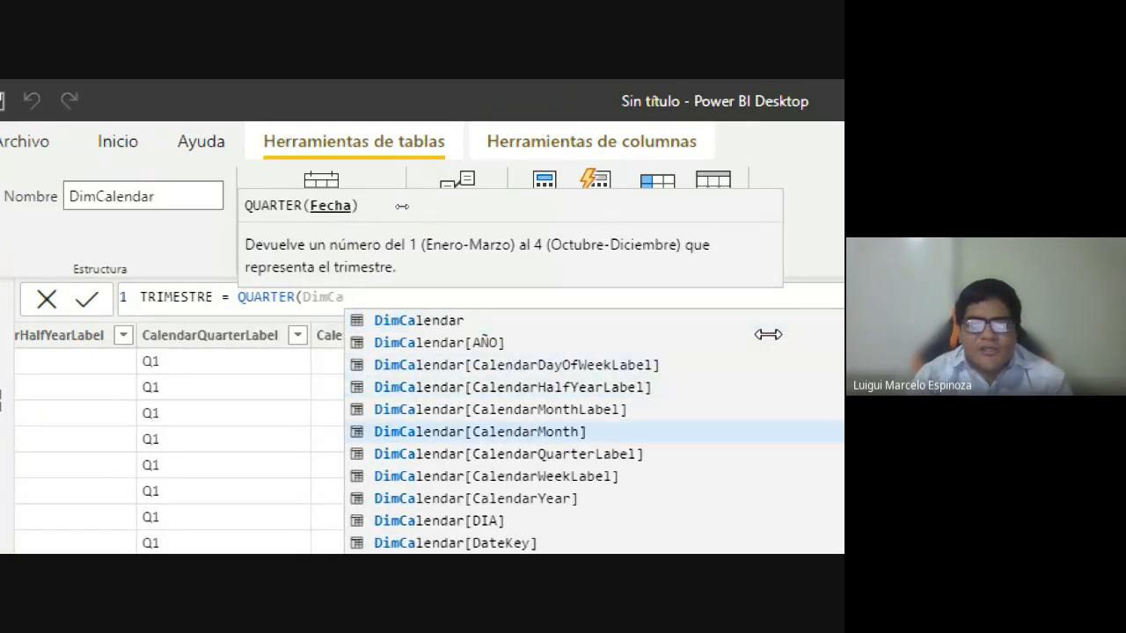
key(Down)
key(Down)
key(Down)
key(Up)
key(Up)
key(Up)
key(Up)
key(Up)
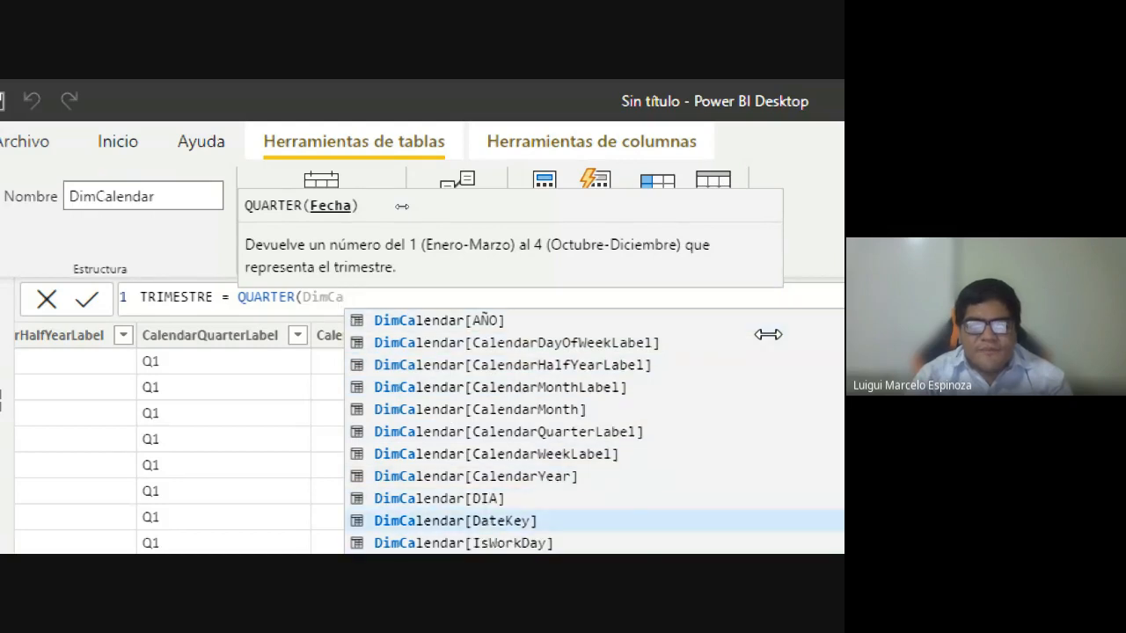
key(Down)
key(Tab)
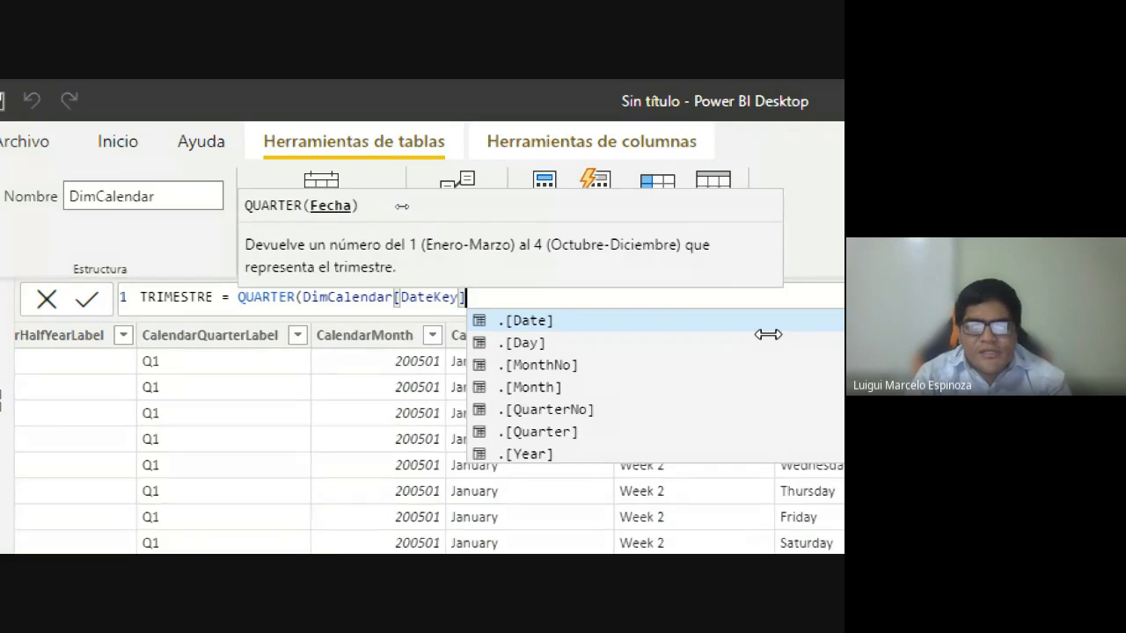
text())
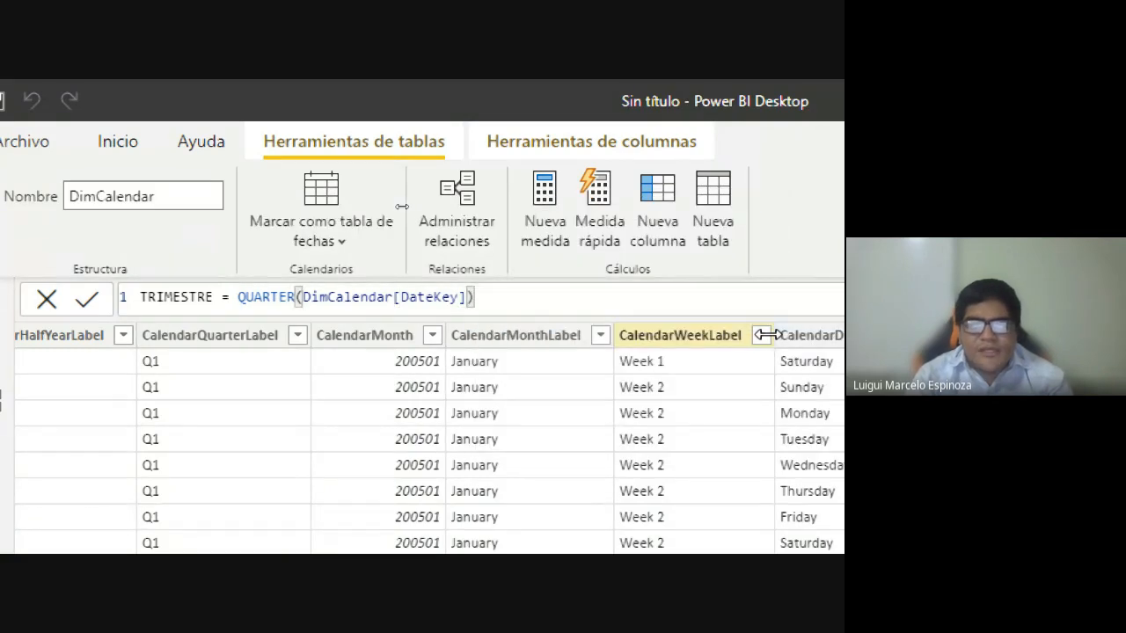
key(Return)
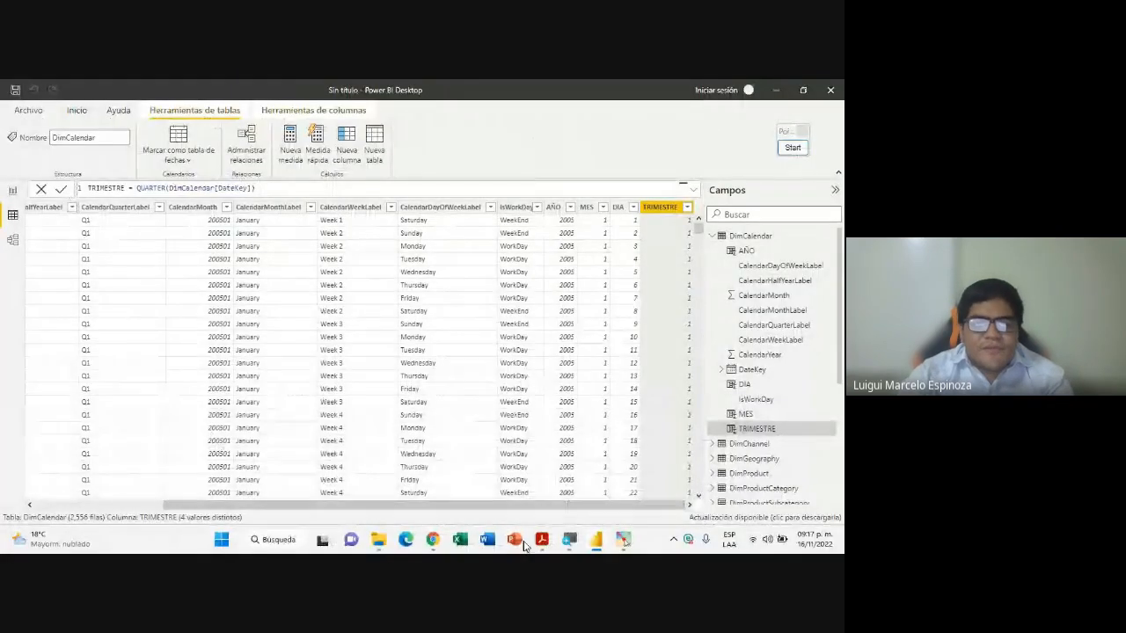
Switch to the session PDF in Acrobat Reader and highlight the line Semana del Año = WEEKNUM(DimCalendar[DateKey],2)
click(540, 540)
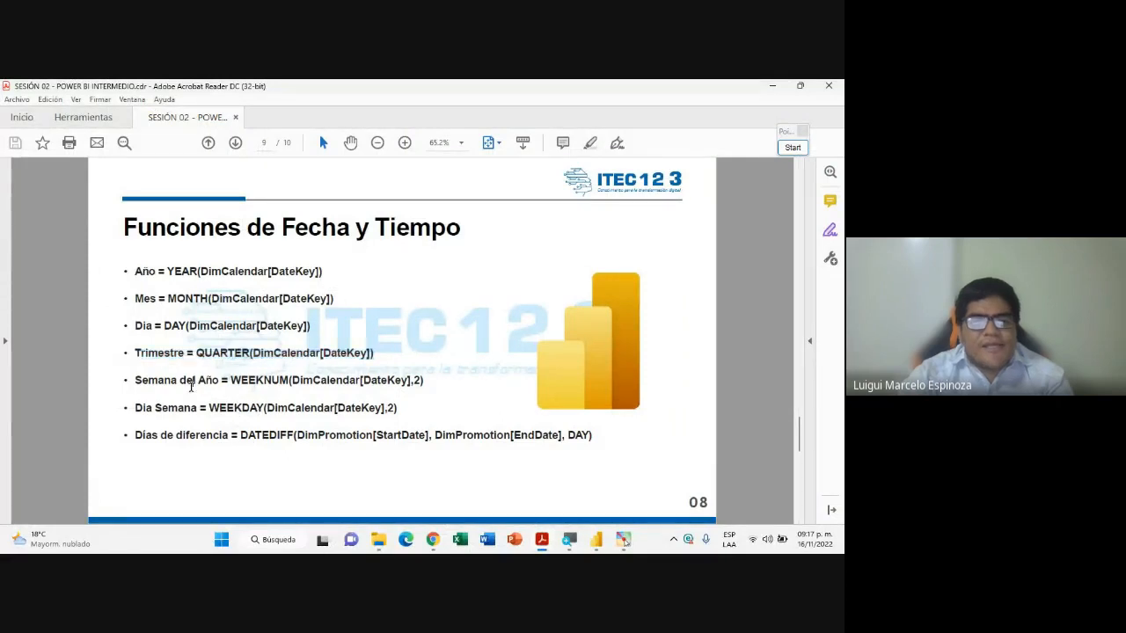
drag(134, 380, 431, 384)
click(233, 388)
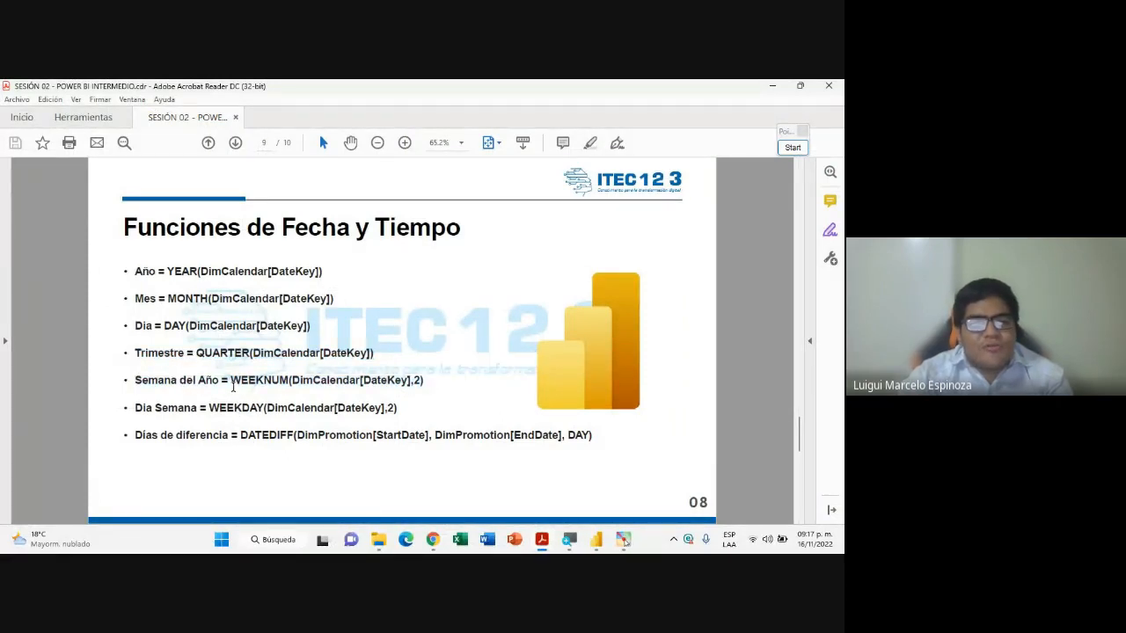
drag(137, 379, 431, 383)
Return to Power BI Desktop and examine the TRIMESTRE values against the months and quarter labels in DimCalendar
click(544, 539)
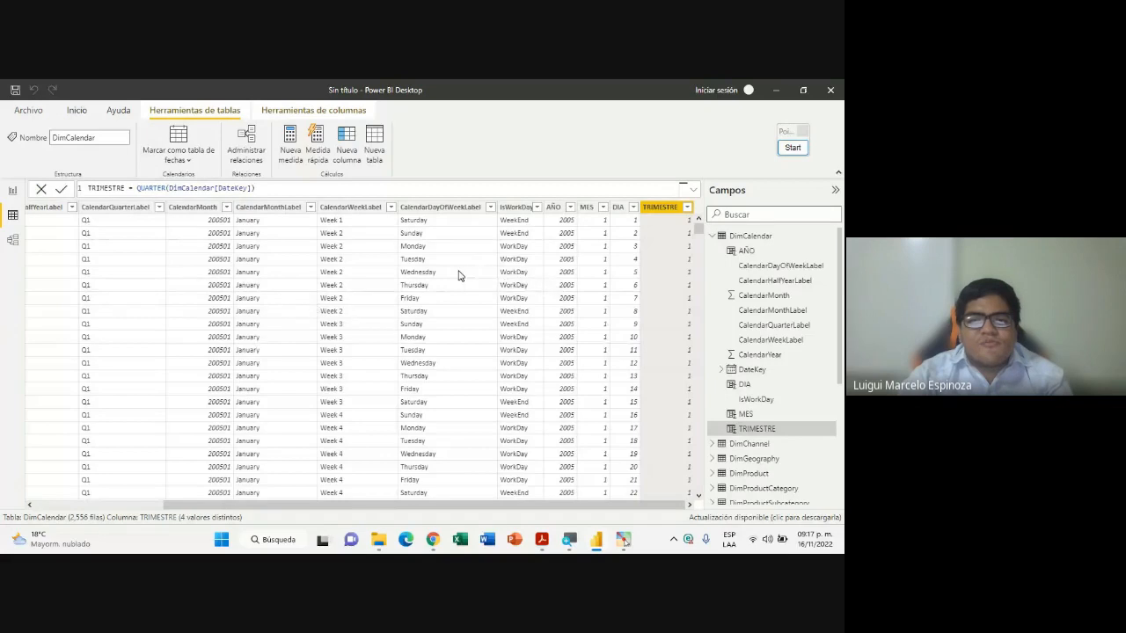
scroll(354, 384, down, 20)
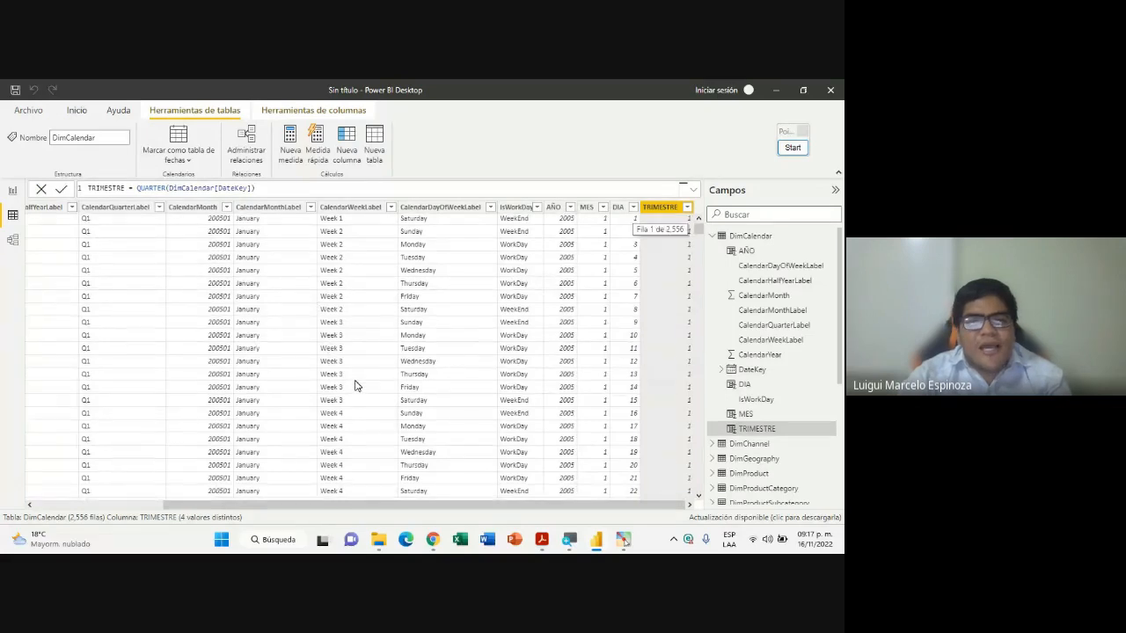
scroll(356, 387, down, 20)
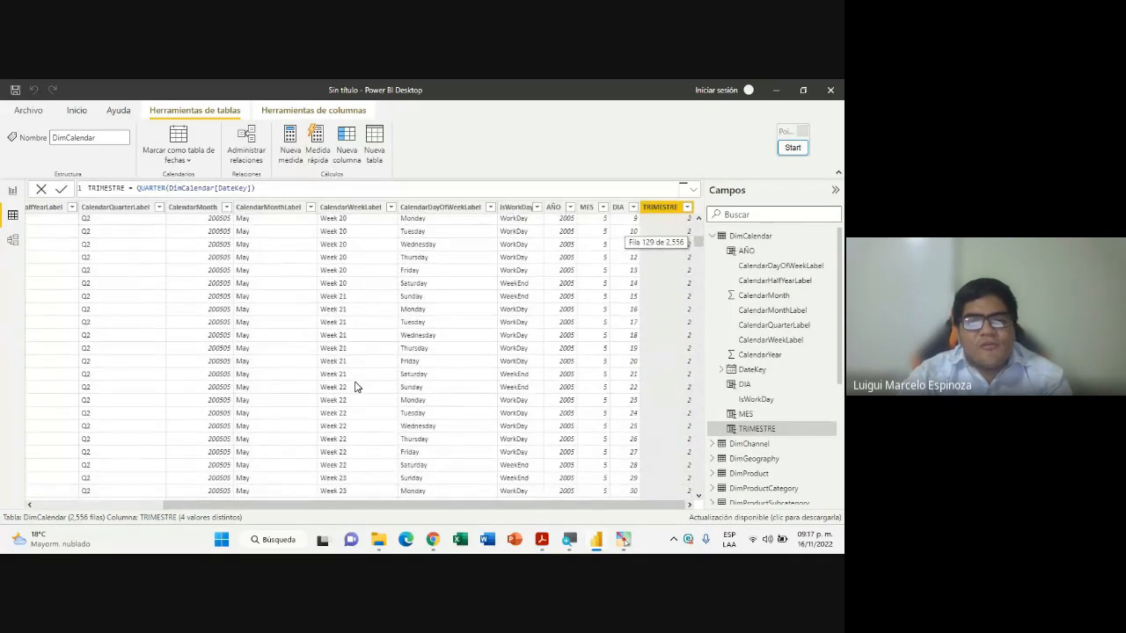
scroll(356, 387, up, 20)
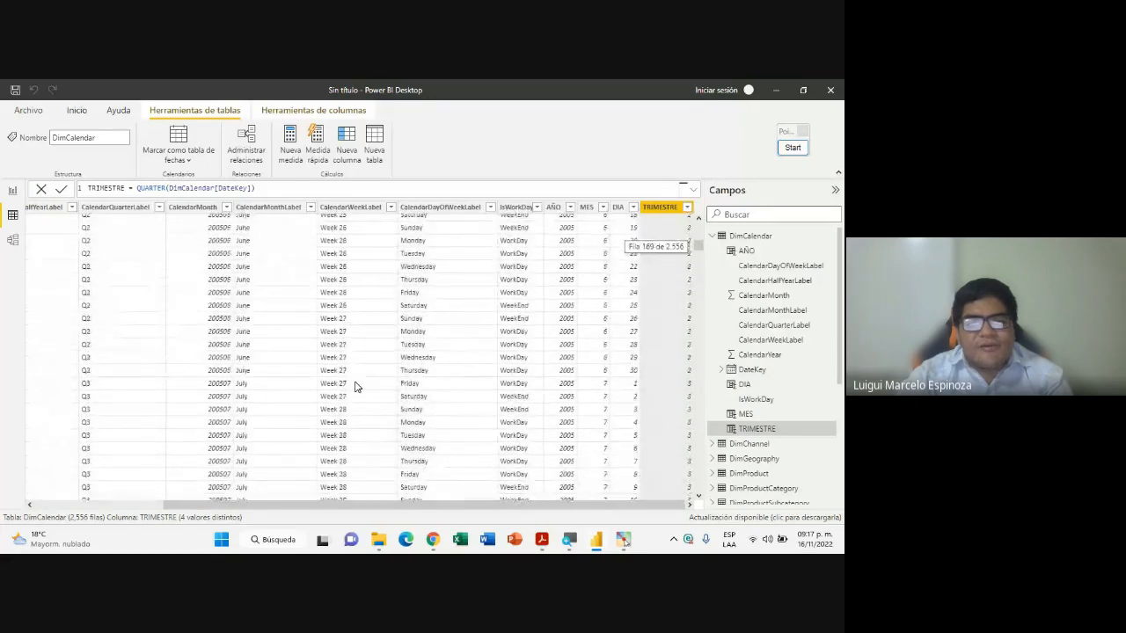
scroll(355, 385, up, 15)
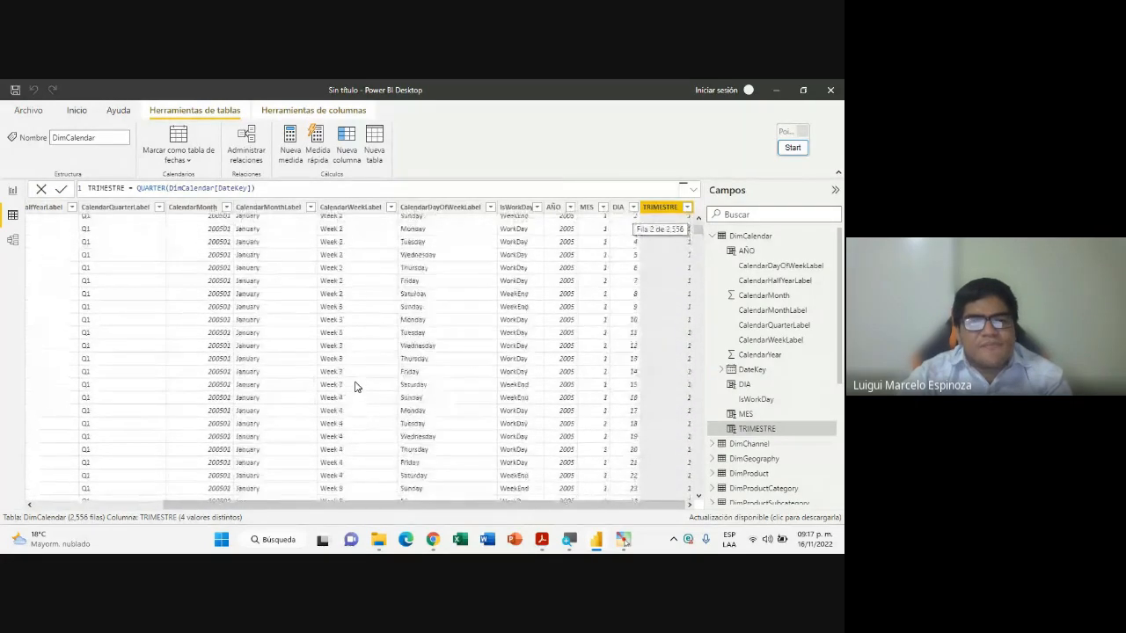
Switch to the Google Meet chat in Chrome, highlight the question about date-type formatting, and return to Power BI Desktop
click(542, 540)
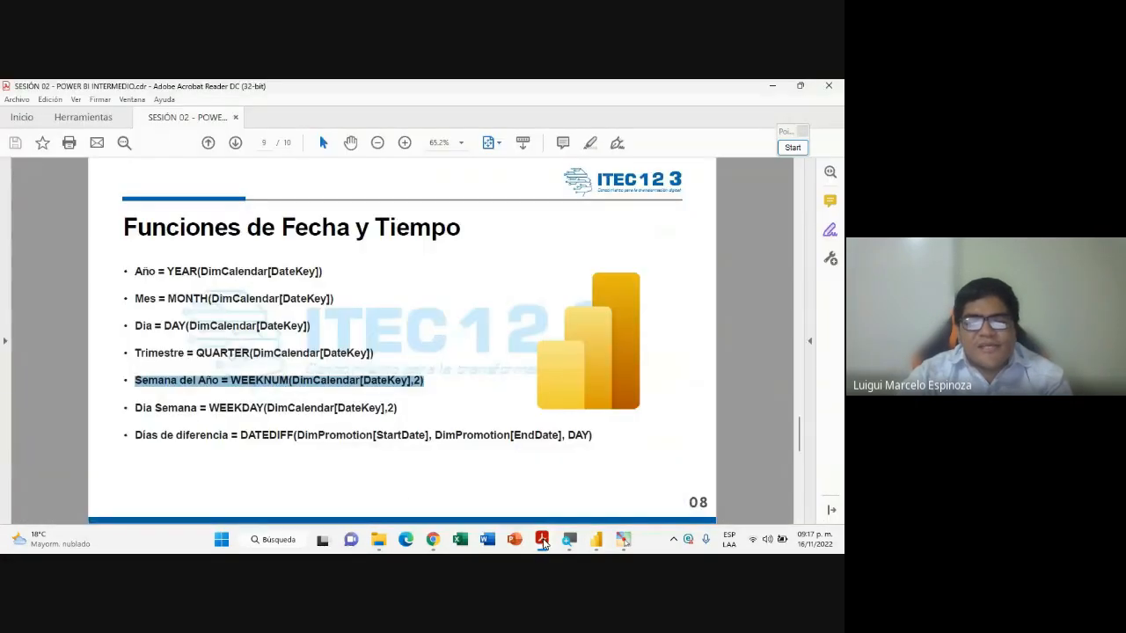
mouse_move(433, 540)
click(401, 462)
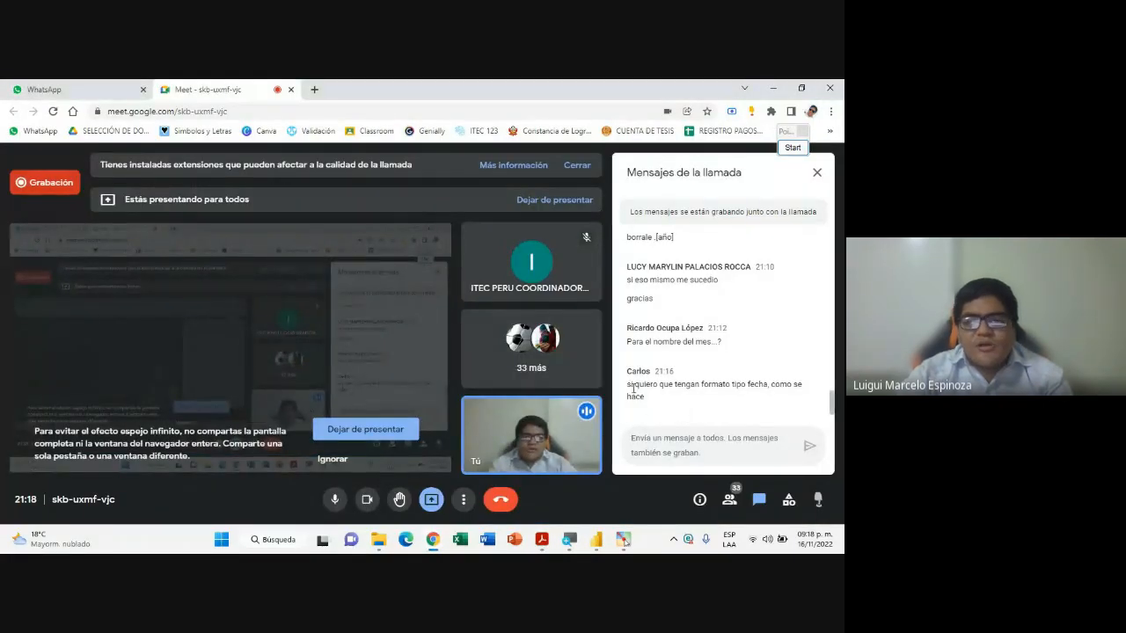
drag(660, 384, 748, 385)
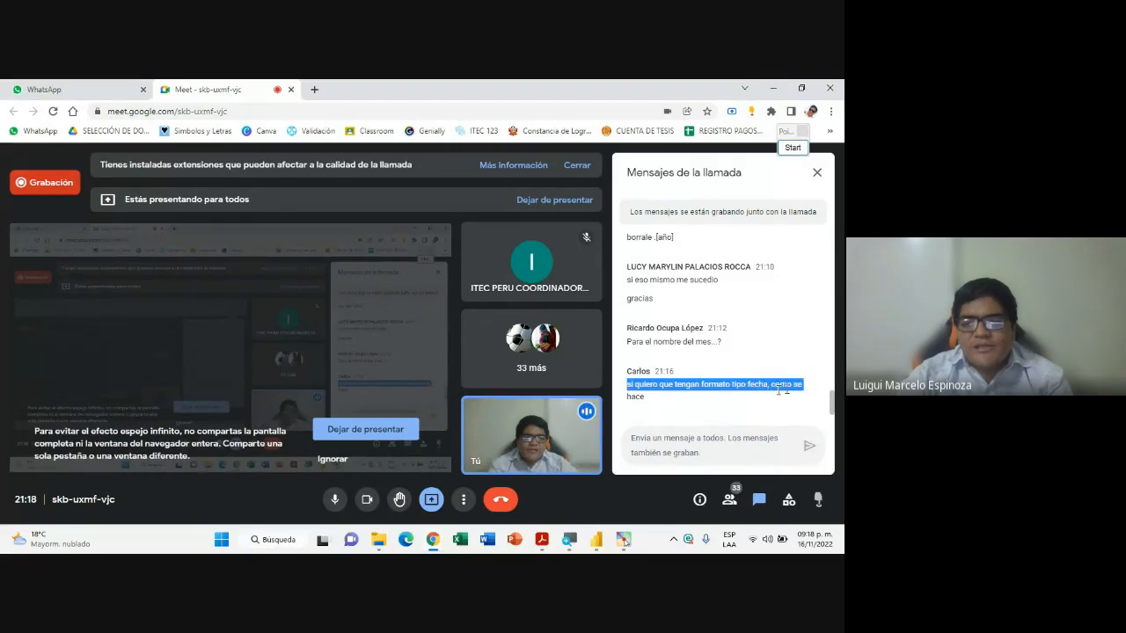
mouse_move(596, 540)
click(594, 471)
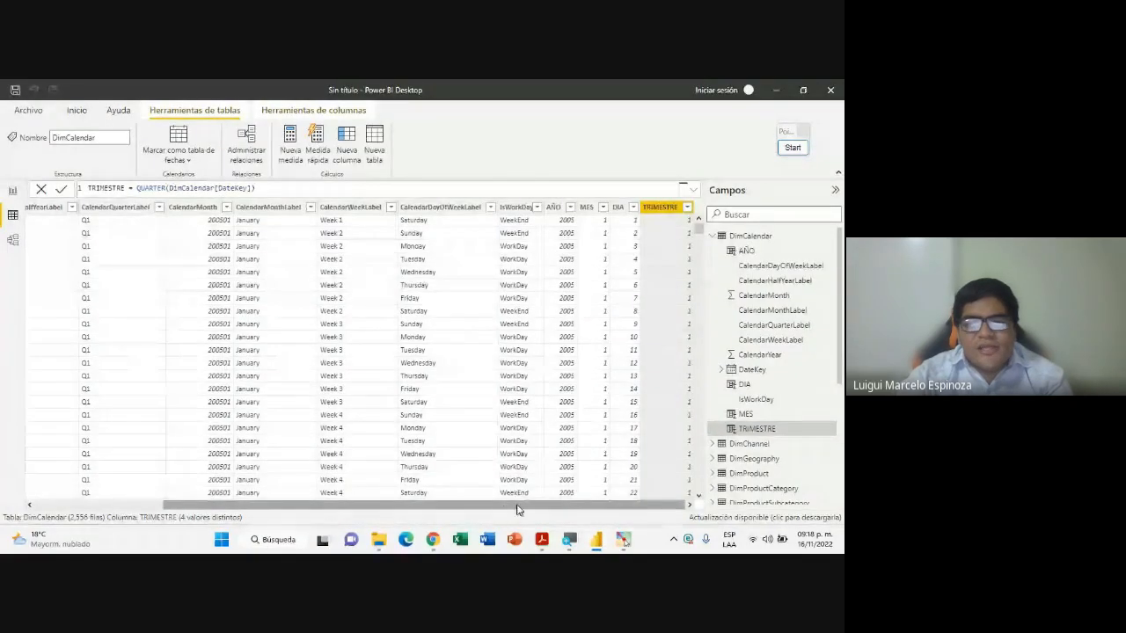
Sort the DimCalendar table by the DateKey column in ascending order
drag(518, 510, 72, 315)
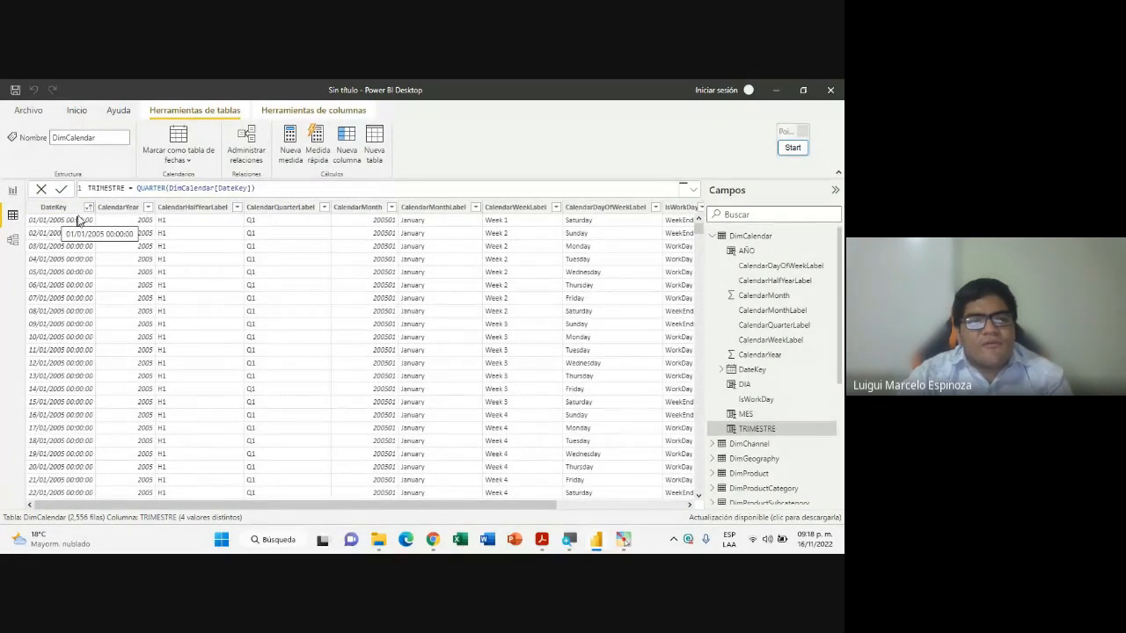
click(89, 207)
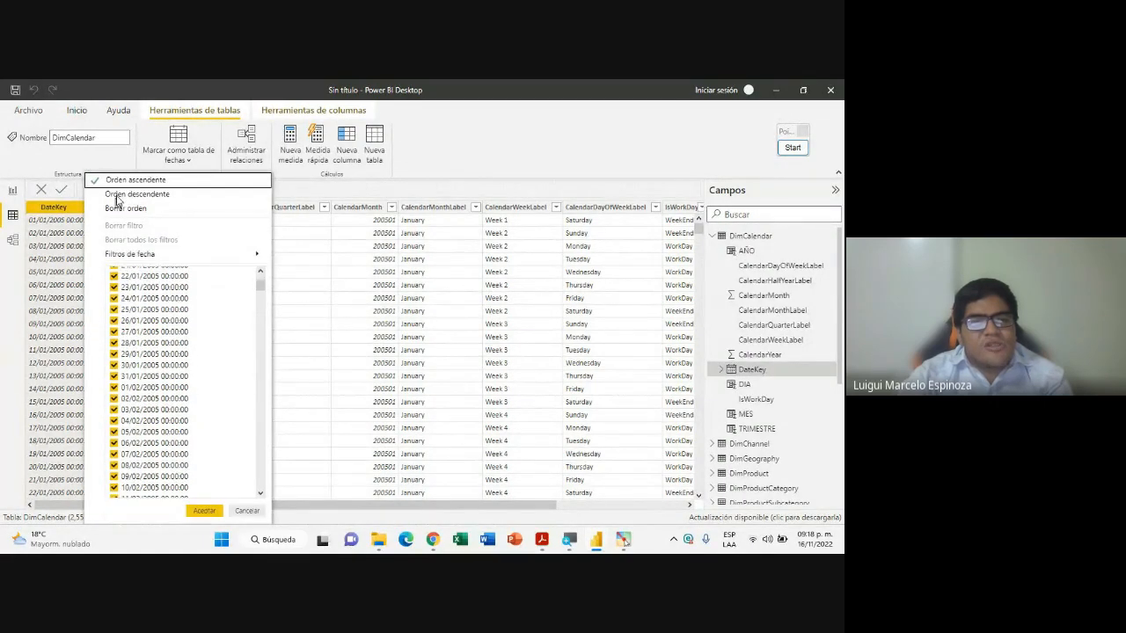
click(130, 181)
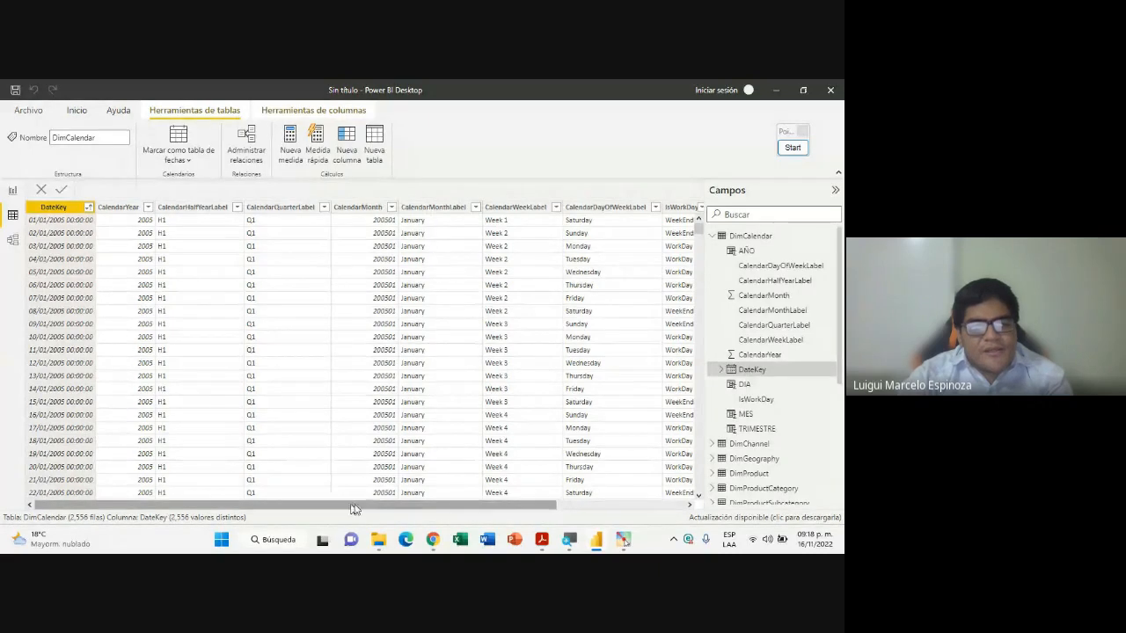
drag(296, 507, 167, 495)
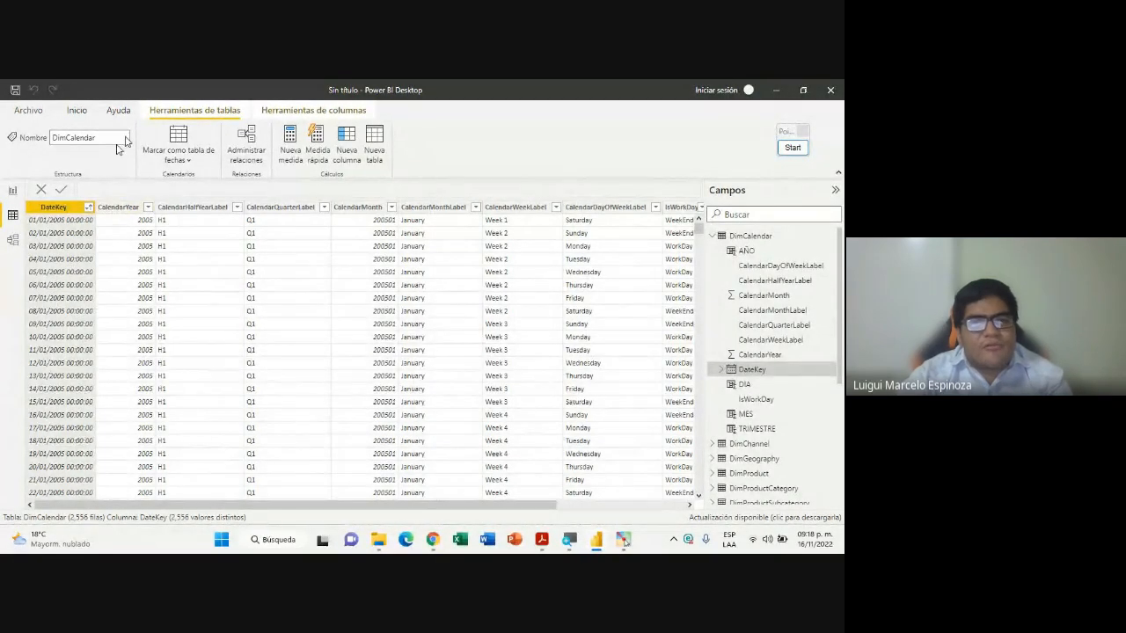
Review the date and time formats available for the DateKey column, close the list unchanged, and select the CalendarYear column
click(297, 115)
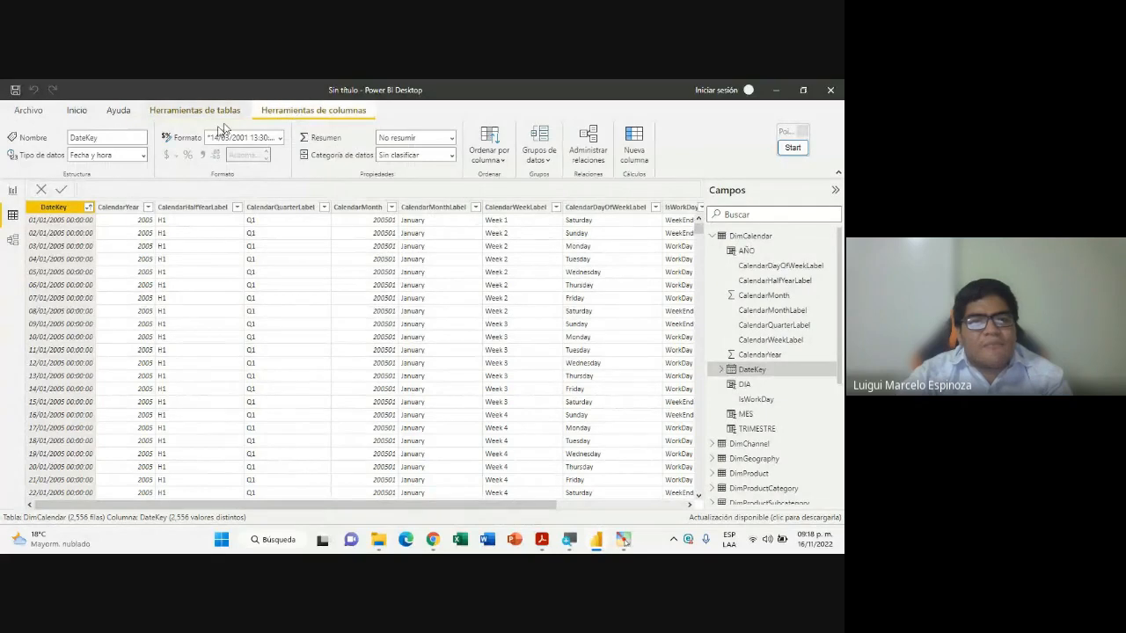
click(279, 139)
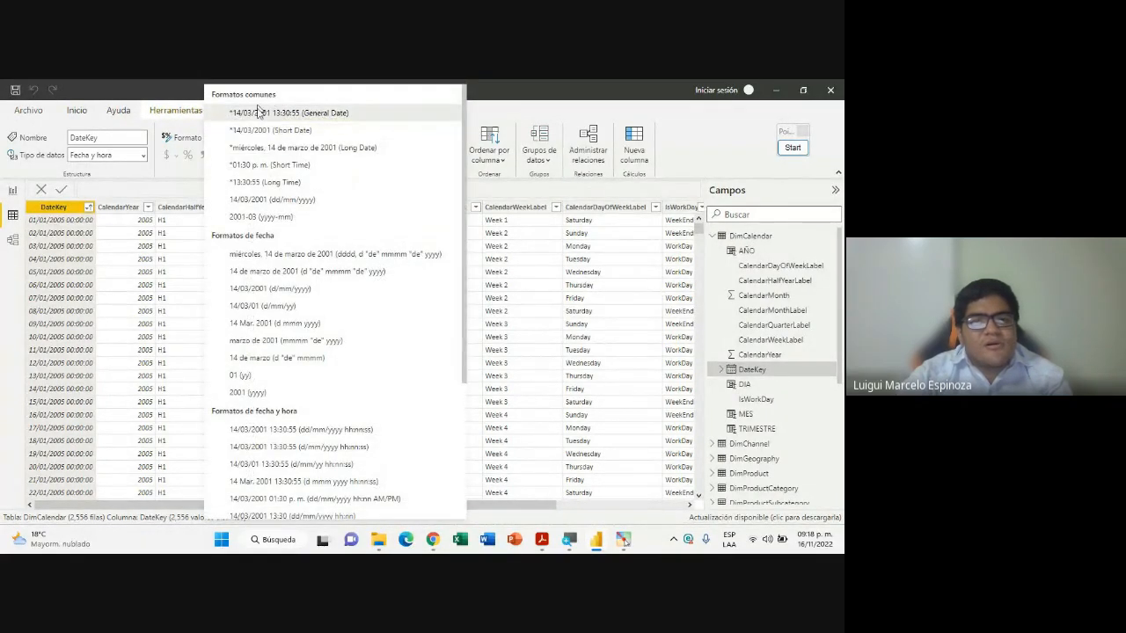
scroll(264, 275, down, 5)
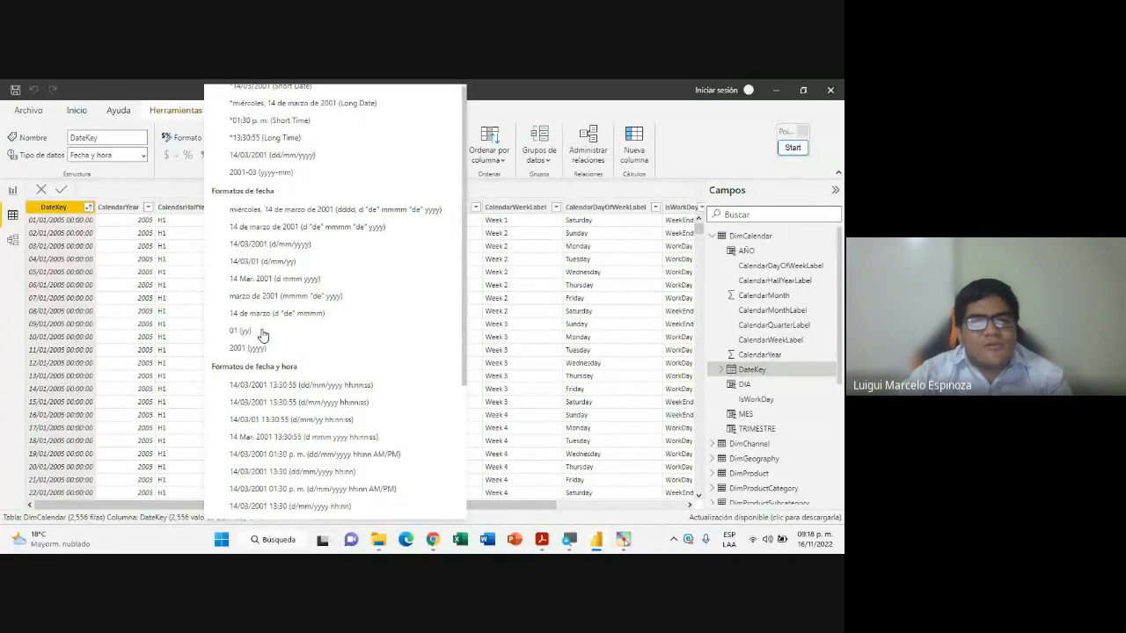
scroll(261, 281, up, 5)
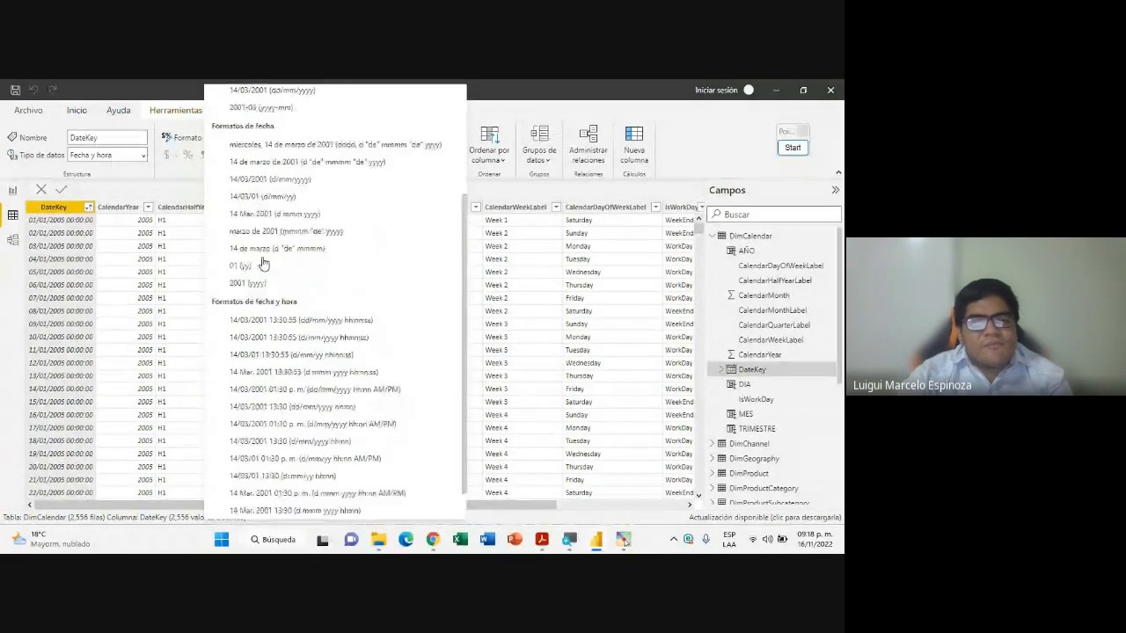
click(684, 161)
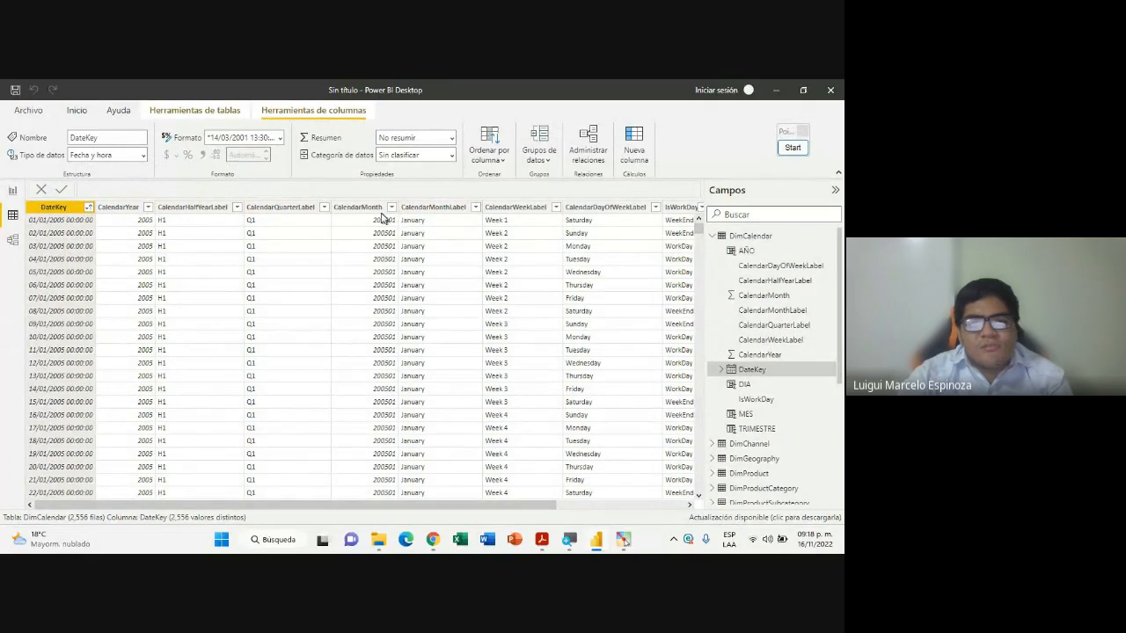
click(130, 209)
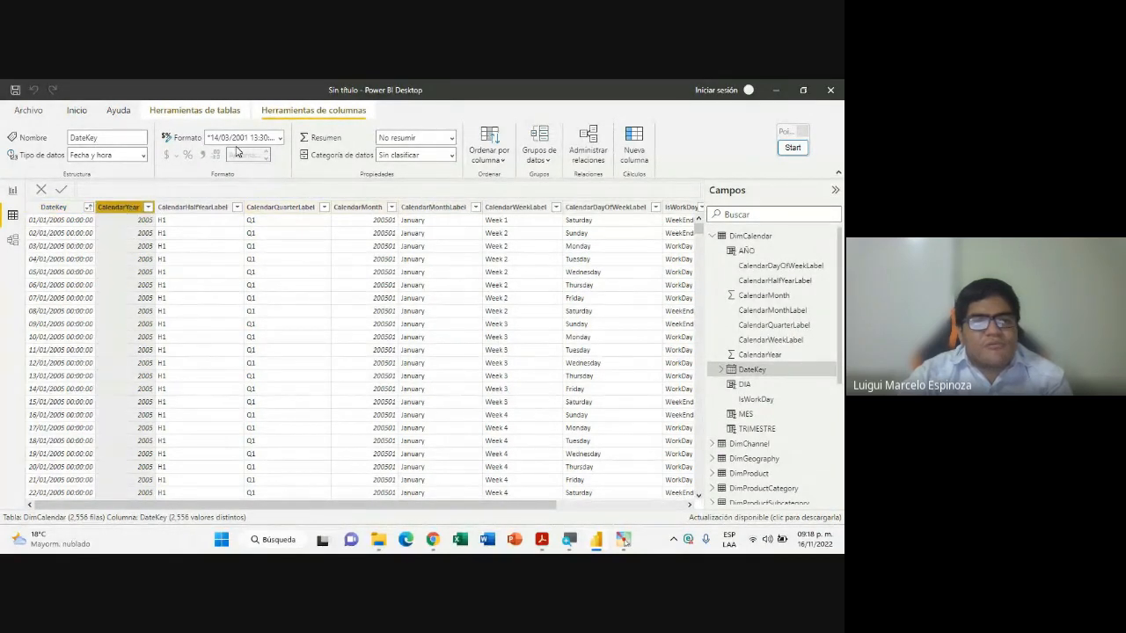
Review the number formats available for the CalendarYear column, then select the DateKey column and look through its dates
click(280, 139)
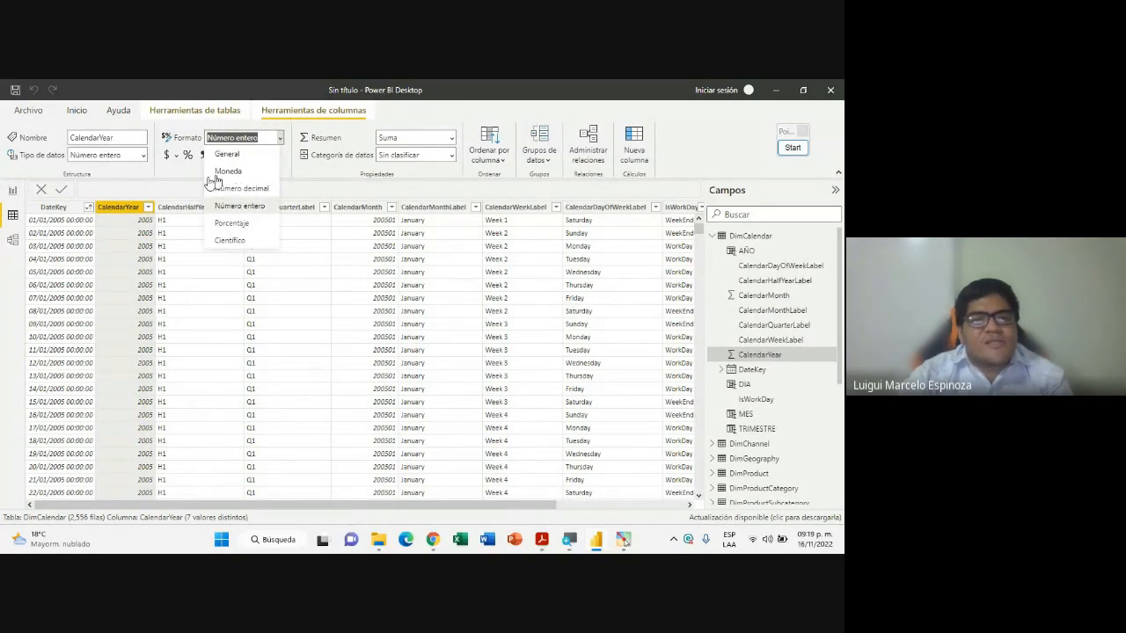
click(55, 211)
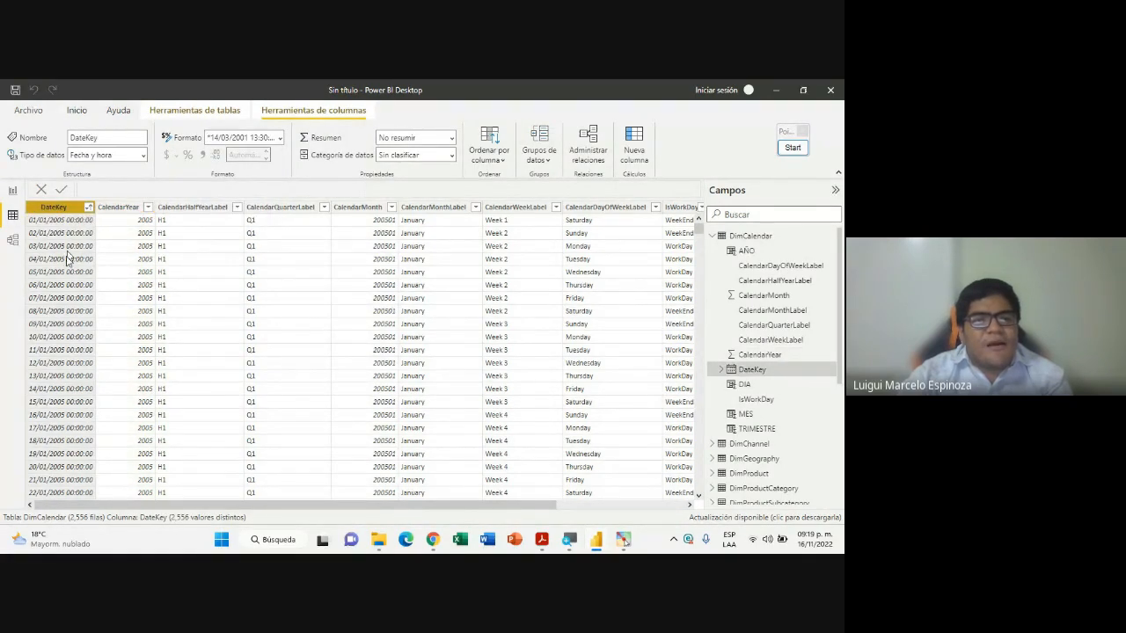
scroll(60, 369, down, 5)
scroll(63, 389, up, 5)
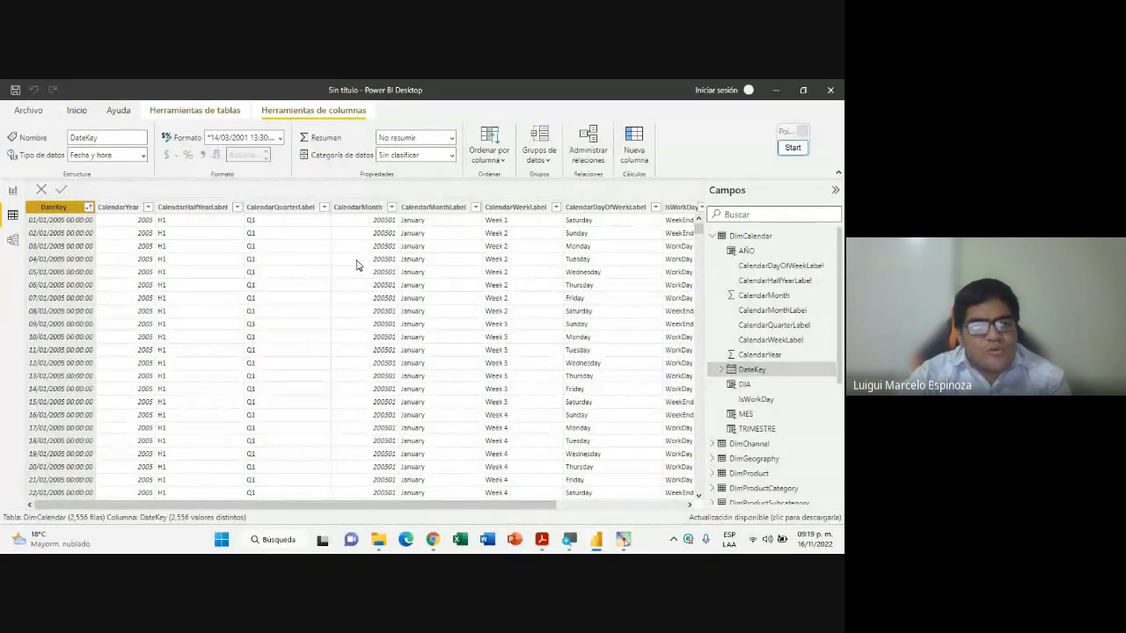
Check the Google Meet chat in Chrome for the follow-up question, return to Power BI Desktop, and select the AÑO column
click(406, 481)
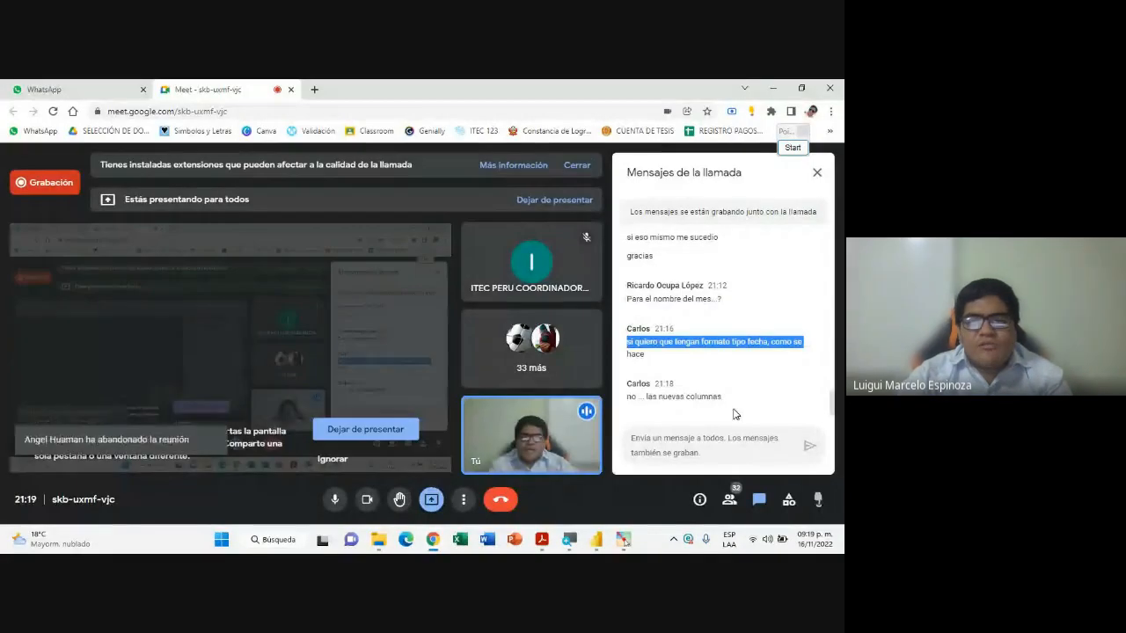
click(597, 540)
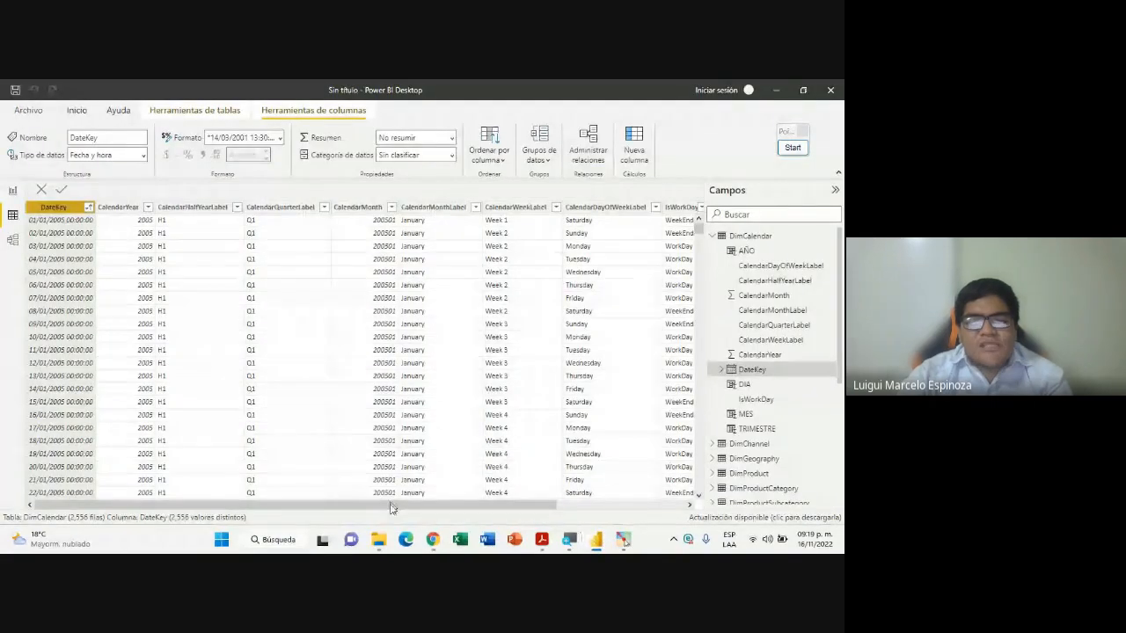
drag(393, 511, 523, 511)
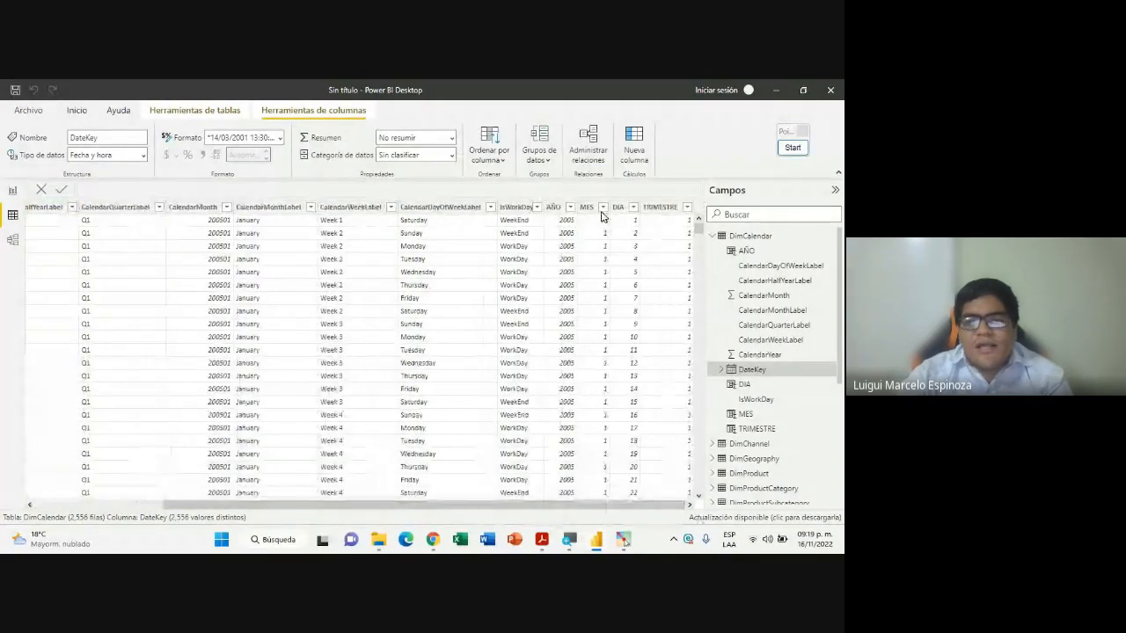
click(554, 209)
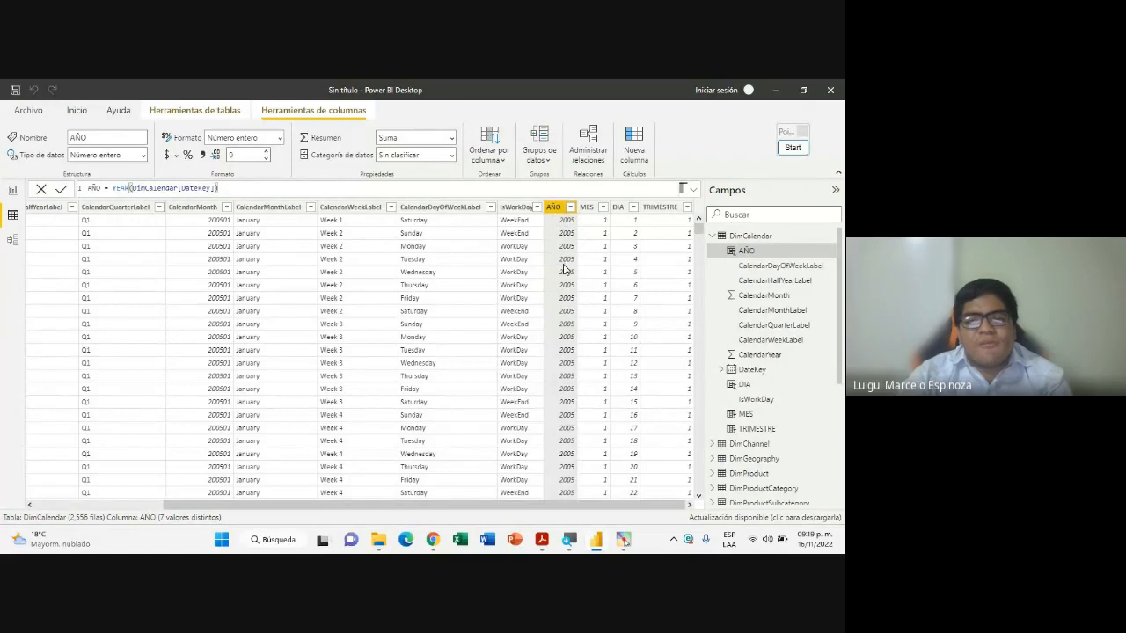
Review the format and data type options available for the MES column, leaving both unchanged
click(586, 208)
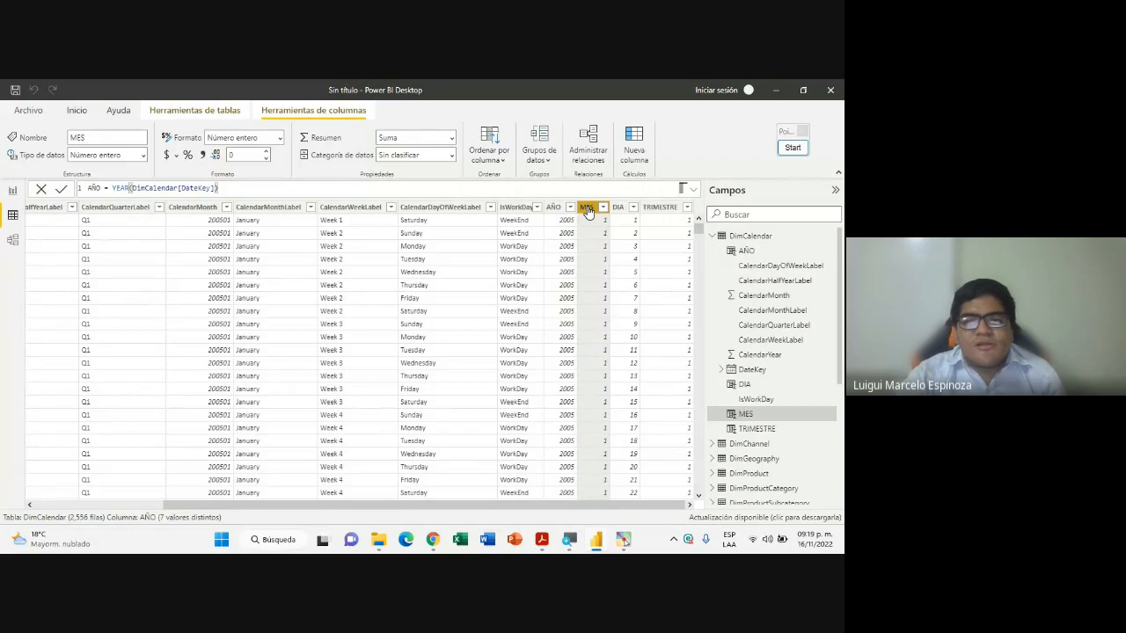
click(279, 139)
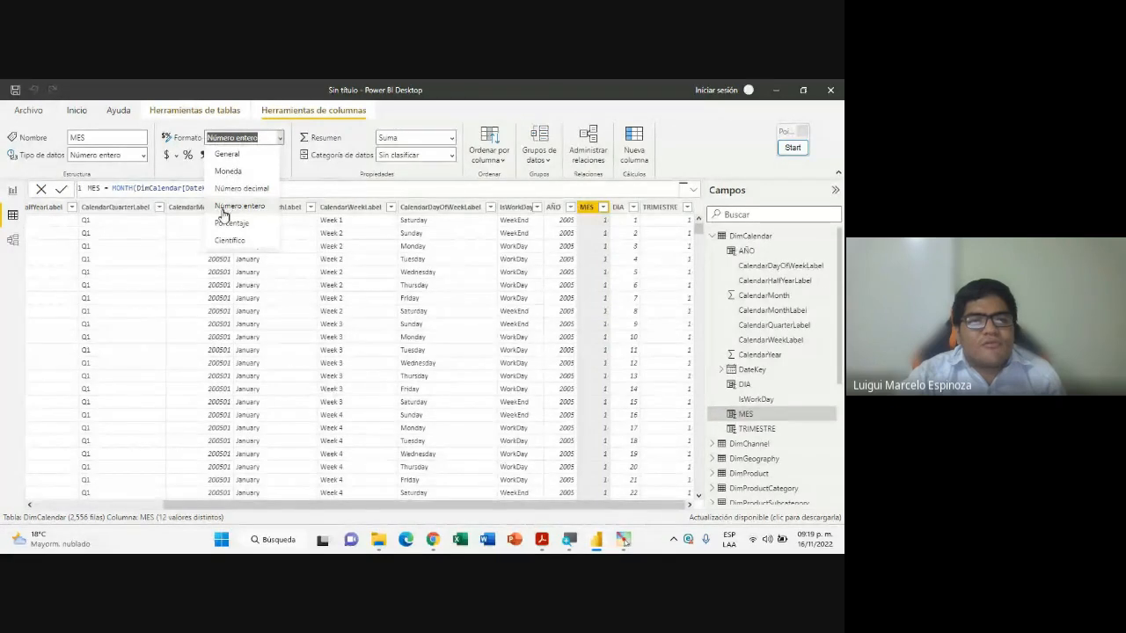
click(143, 155)
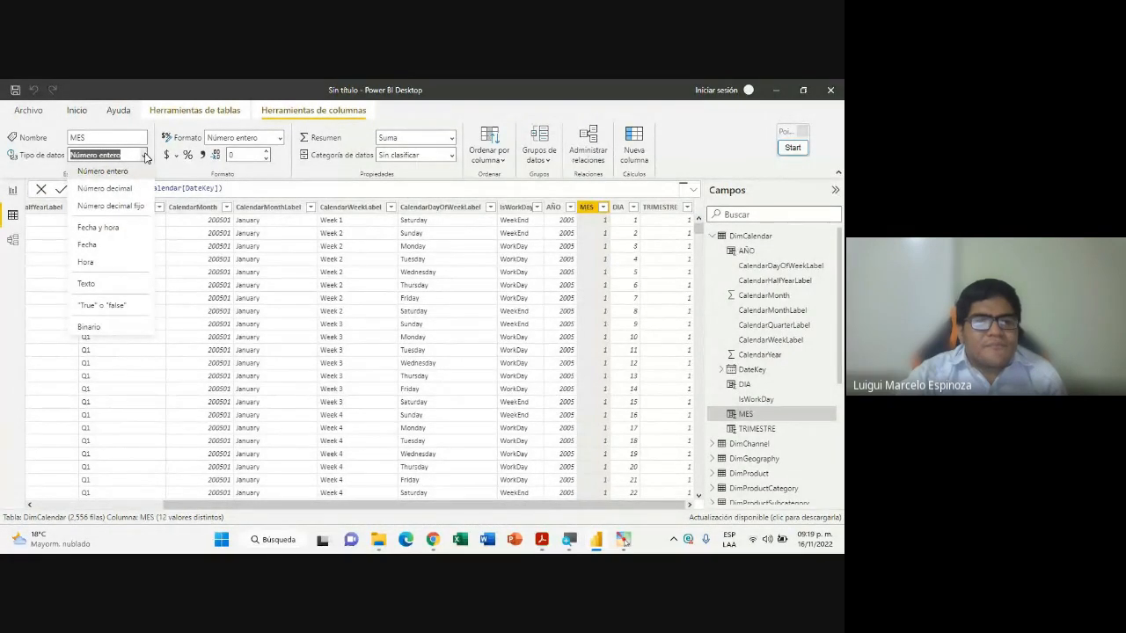
click(145, 156)
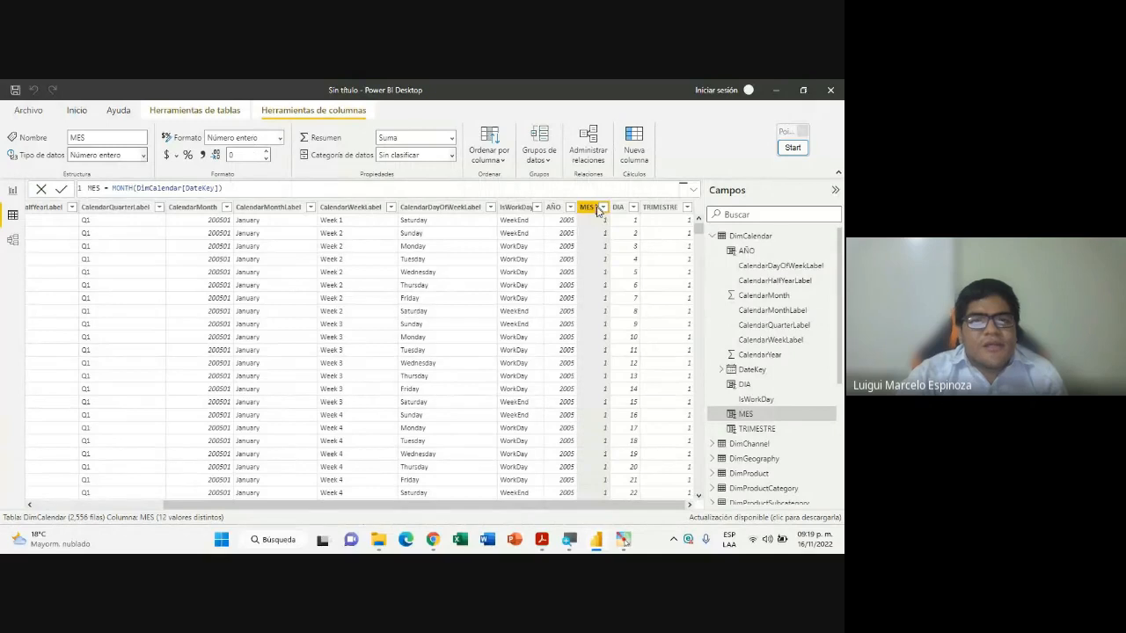
Compare the DateKey column with the calculated columns and show the data type options for the AÑO column
drag(531, 504, 181, 500)
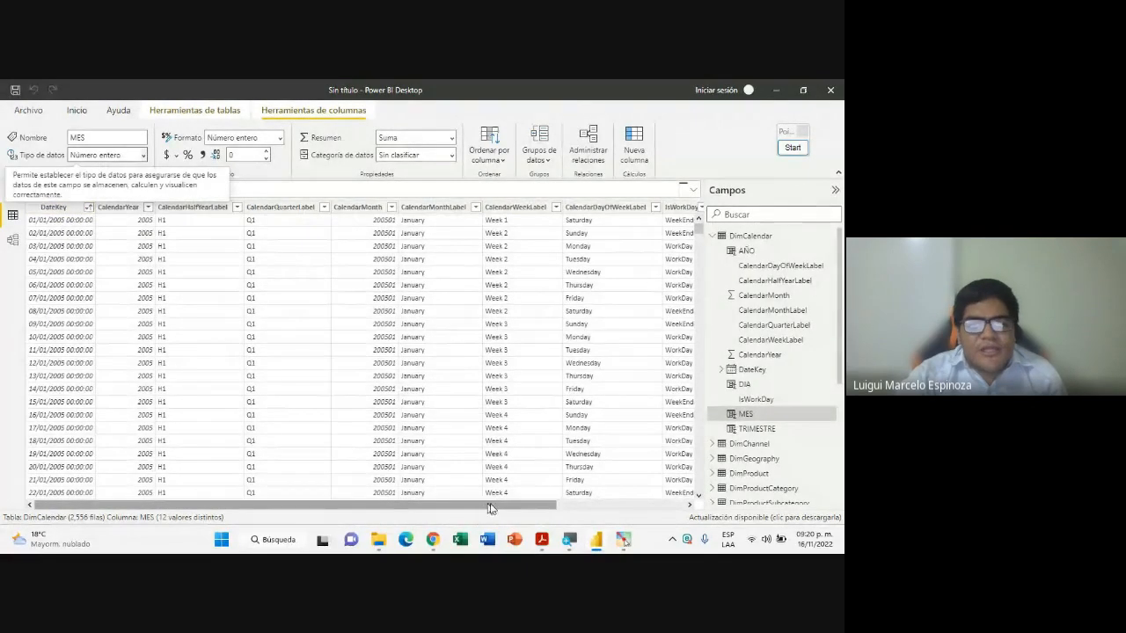
drag(489, 509, 668, 509)
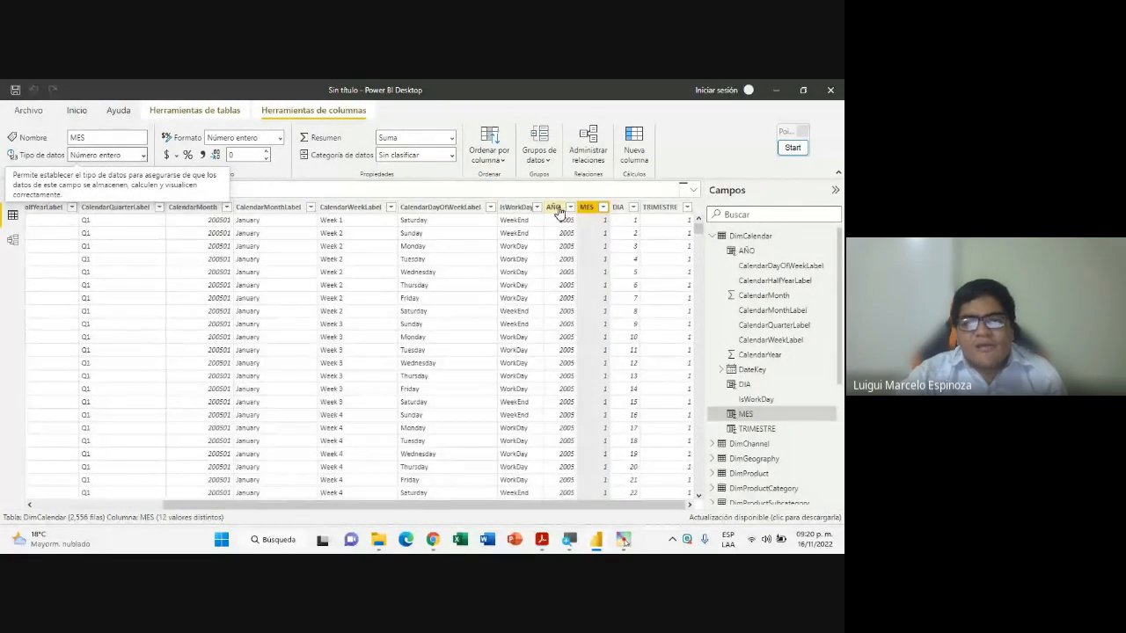
click(554, 207)
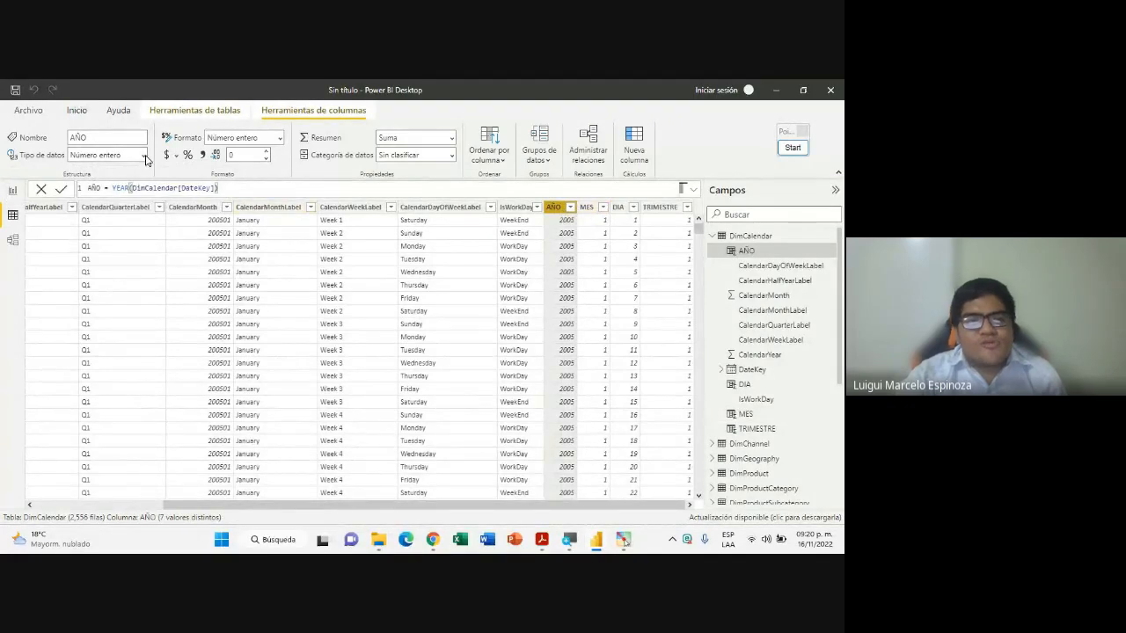
click(144, 156)
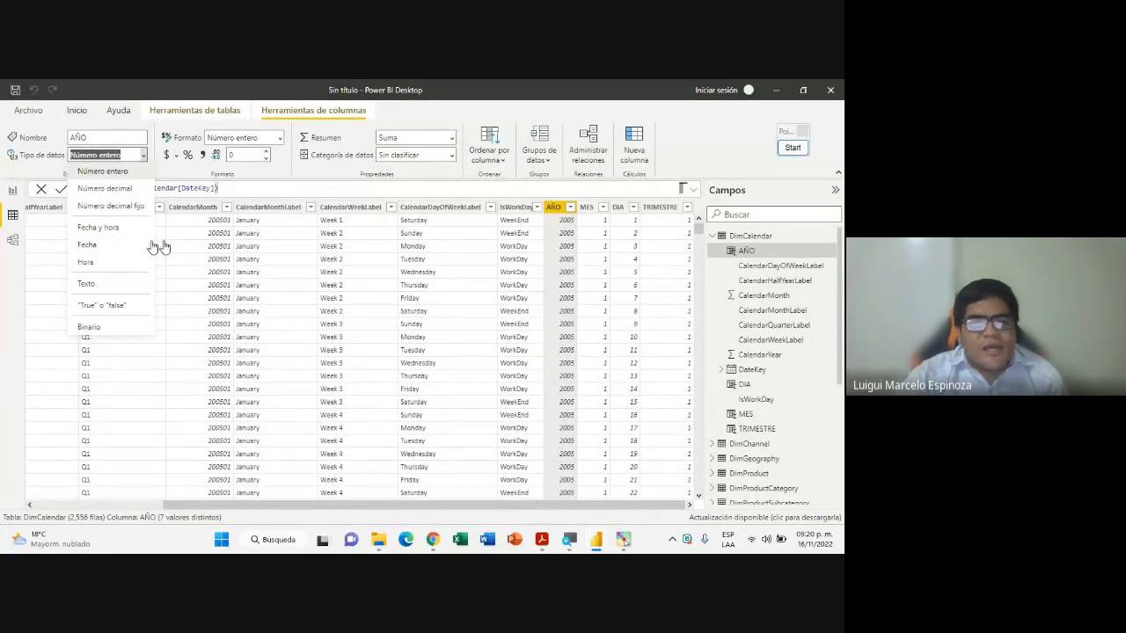
Read the latest reply in the Google Meet chat, return to Power BI Desktop, and close the AÑO data type list unchanged
mouse_move(434, 546)
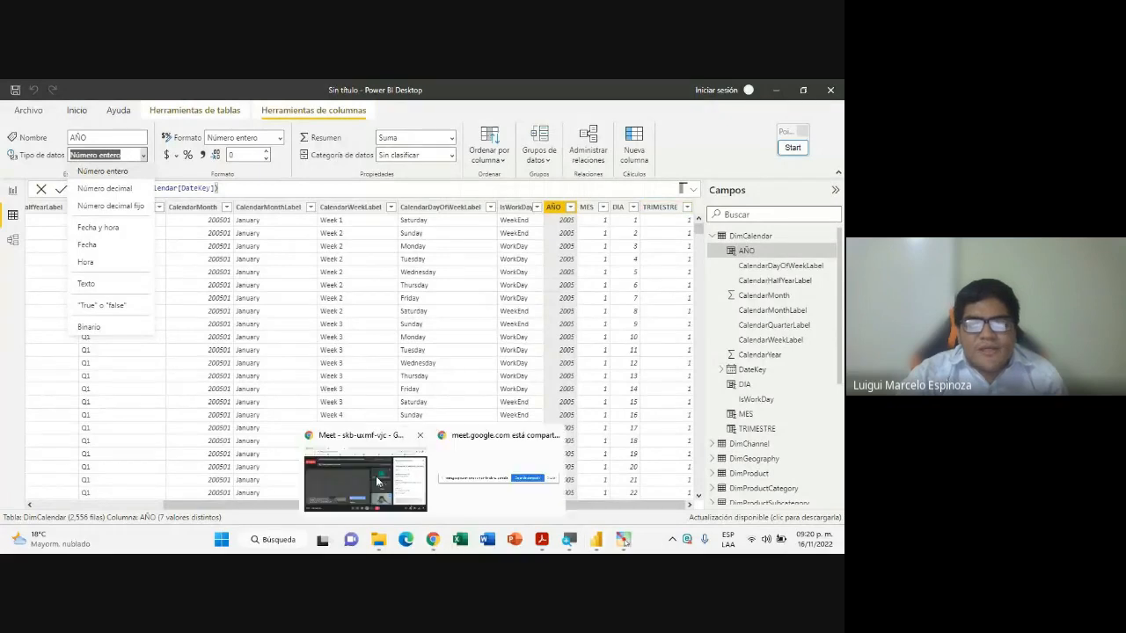
click(386, 480)
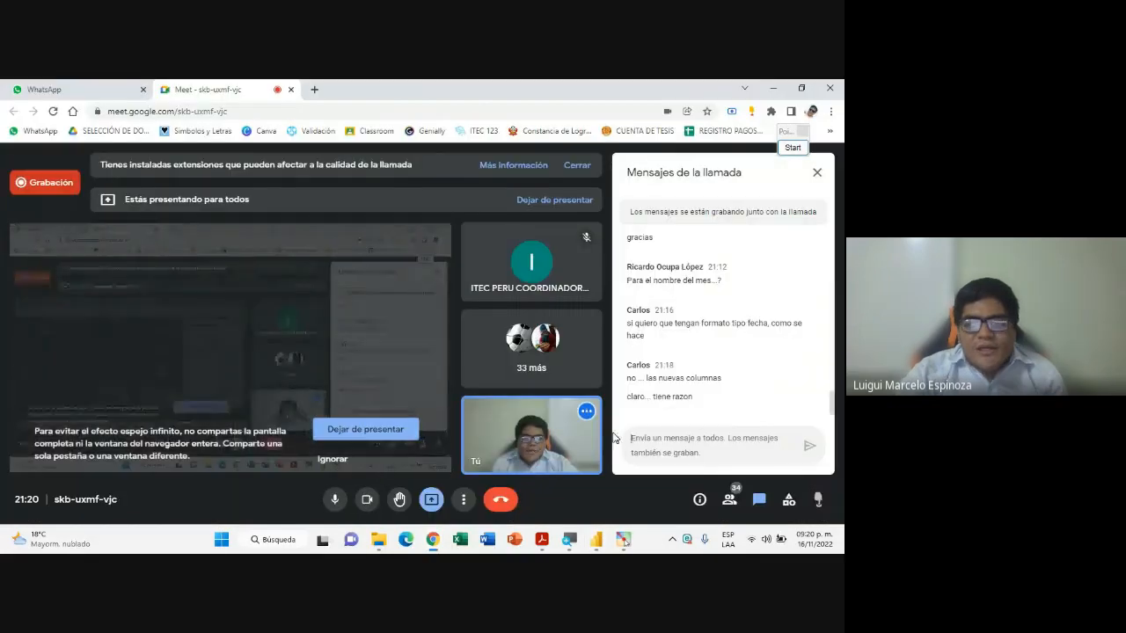
click(596, 539)
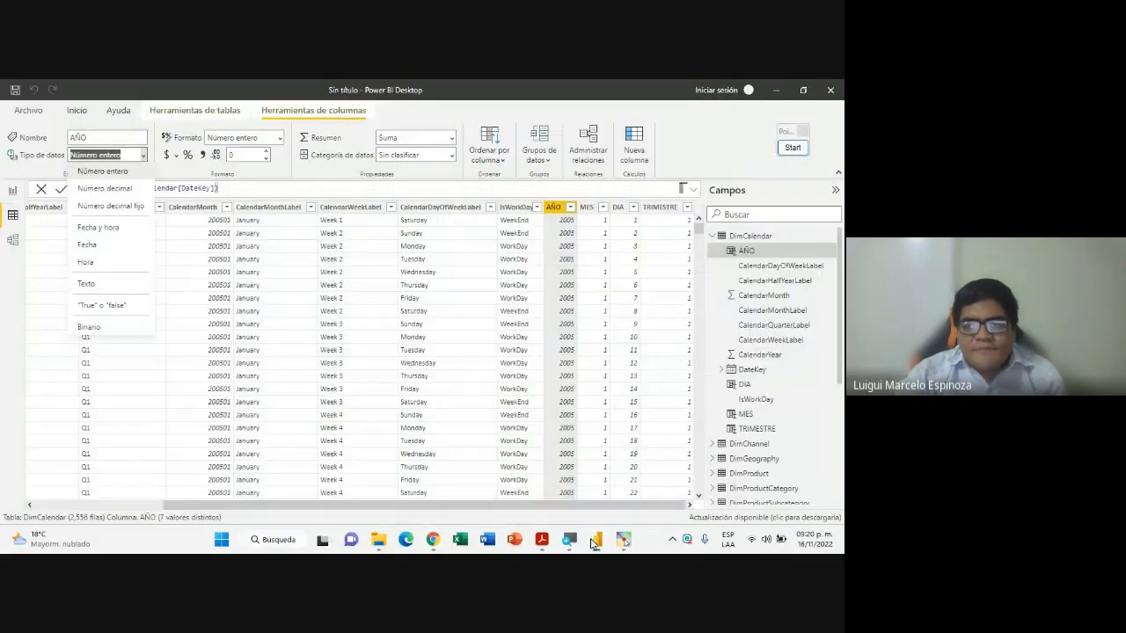
click(265, 173)
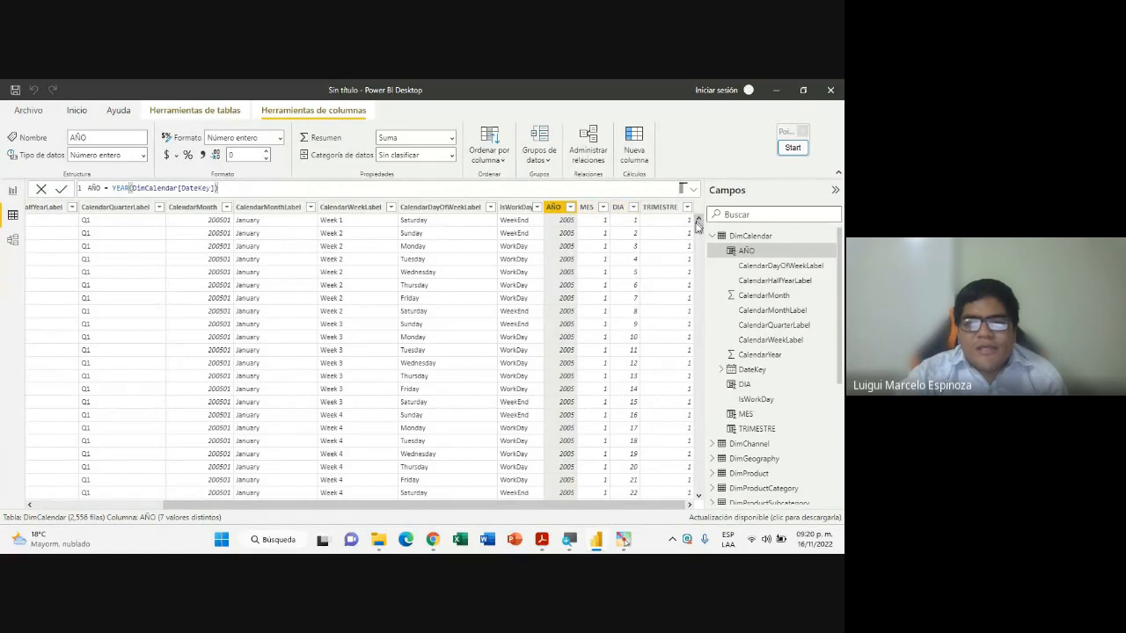
Switch to the session PDF in Adobe Acrobat Reader, highlight the Semana del Año WEEKNUM formula, and return to Power BI Desktop
click(541, 539)
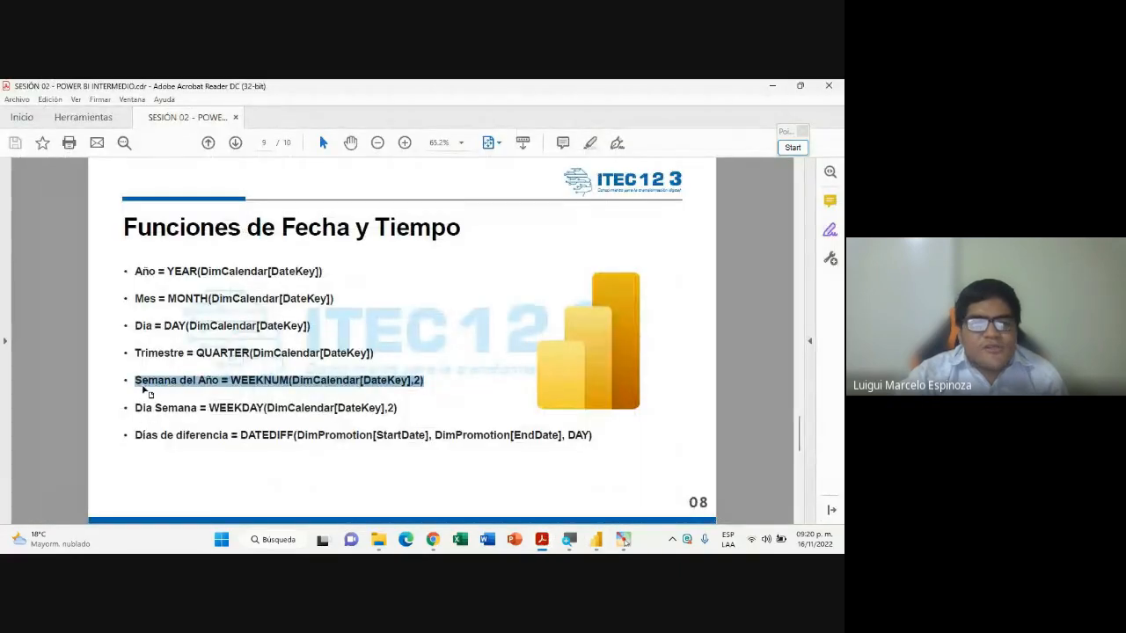
drag(136, 380, 433, 384)
click(597, 540)
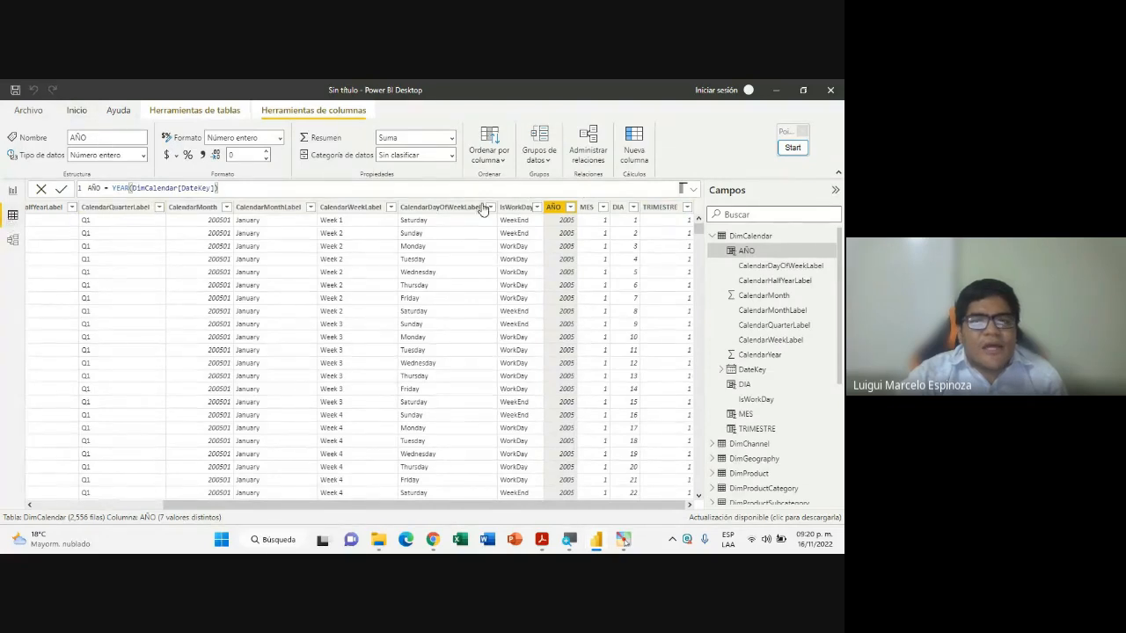
Add a new calculated column to the DimCalendar table and name it SEMANA, consulting the formula in the session PDF
click(748, 237)
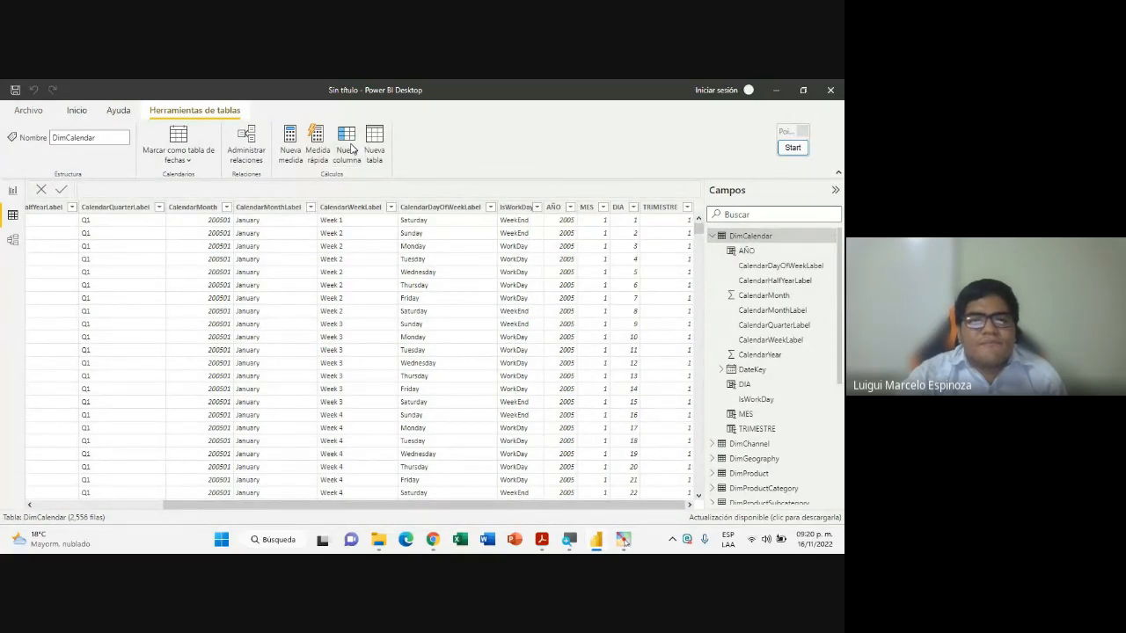
click(352, 147)
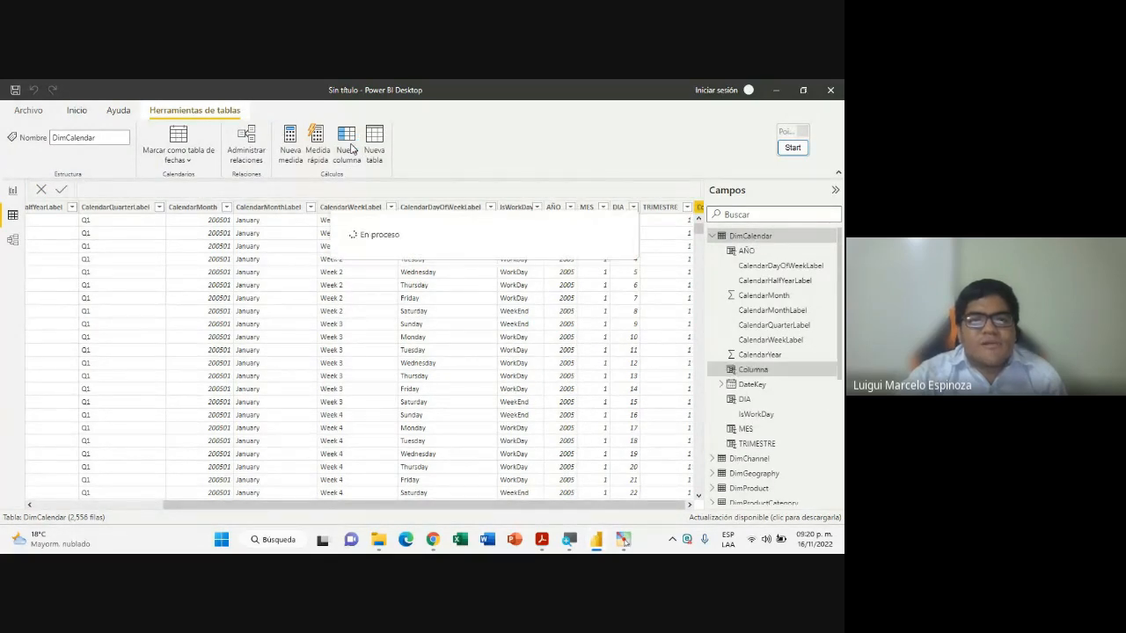
click(541, 539)
click(541, 539)
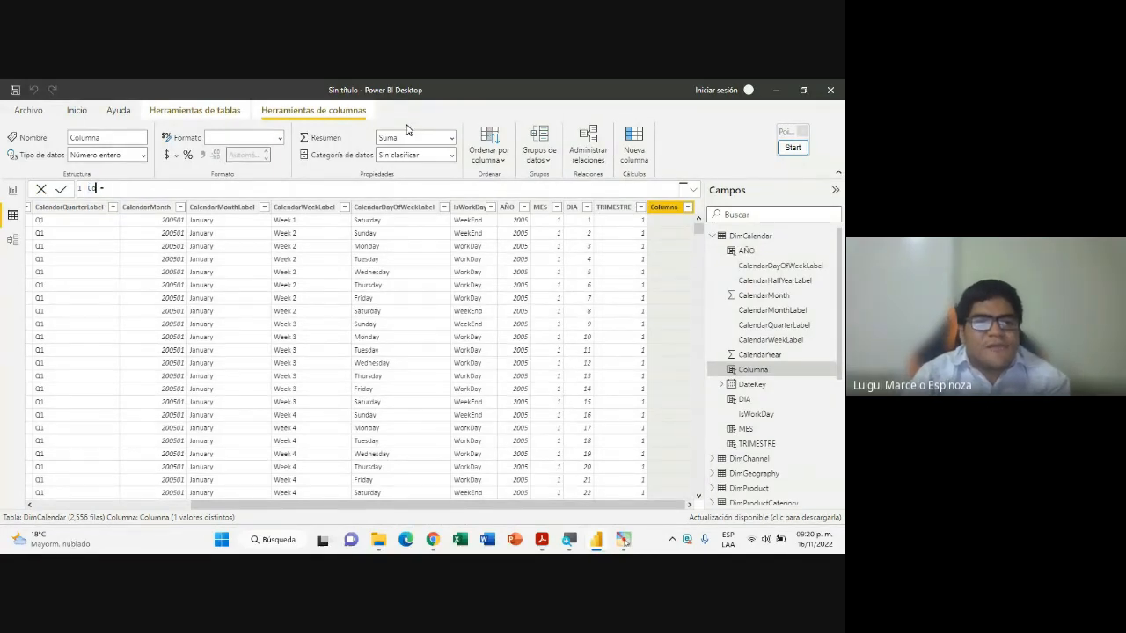
key(BackSpace)
key(BackSpace)
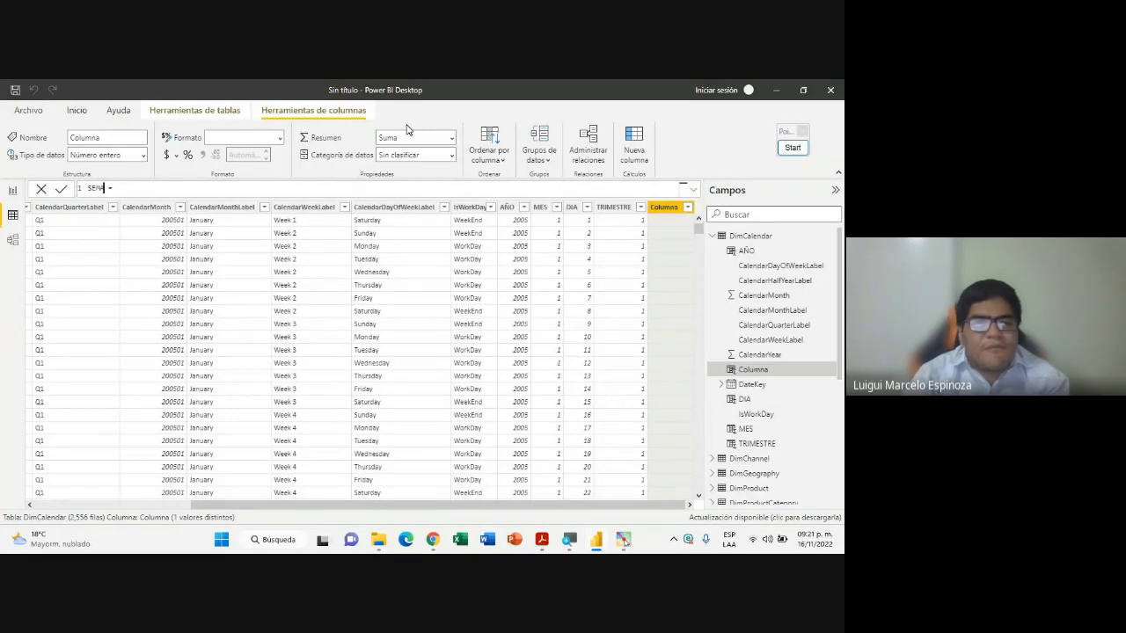
key(Right)
key(Right)
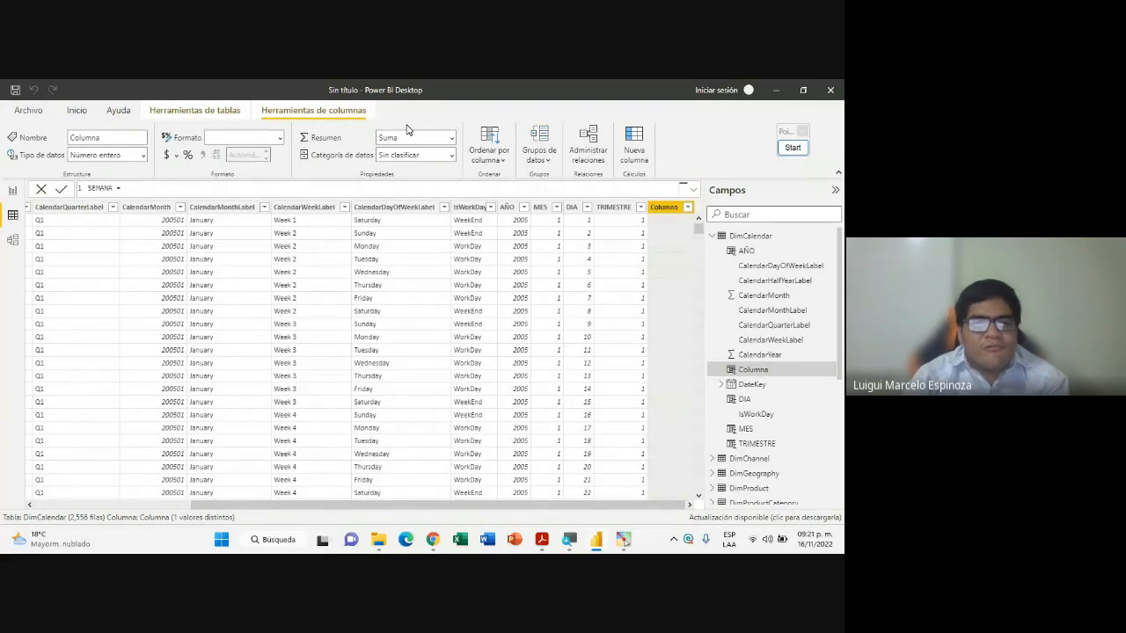
click(543, 540)
click(542, 540)
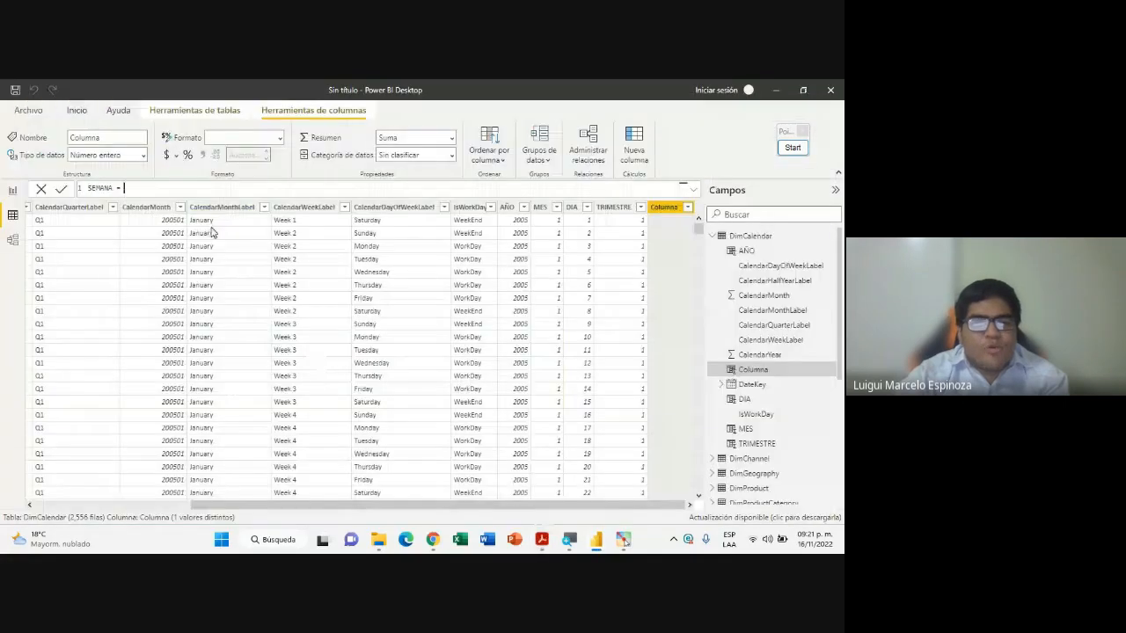
Begin the SEMANA column's expression with the WEEKNUM function
text(WEEK)
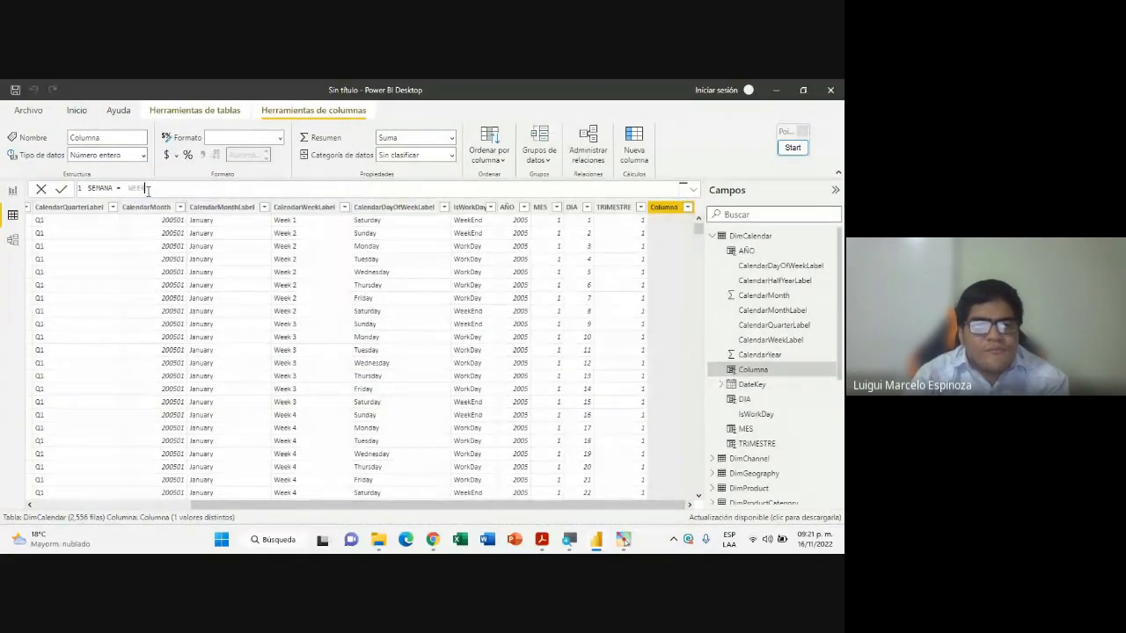
key(BackSpace)
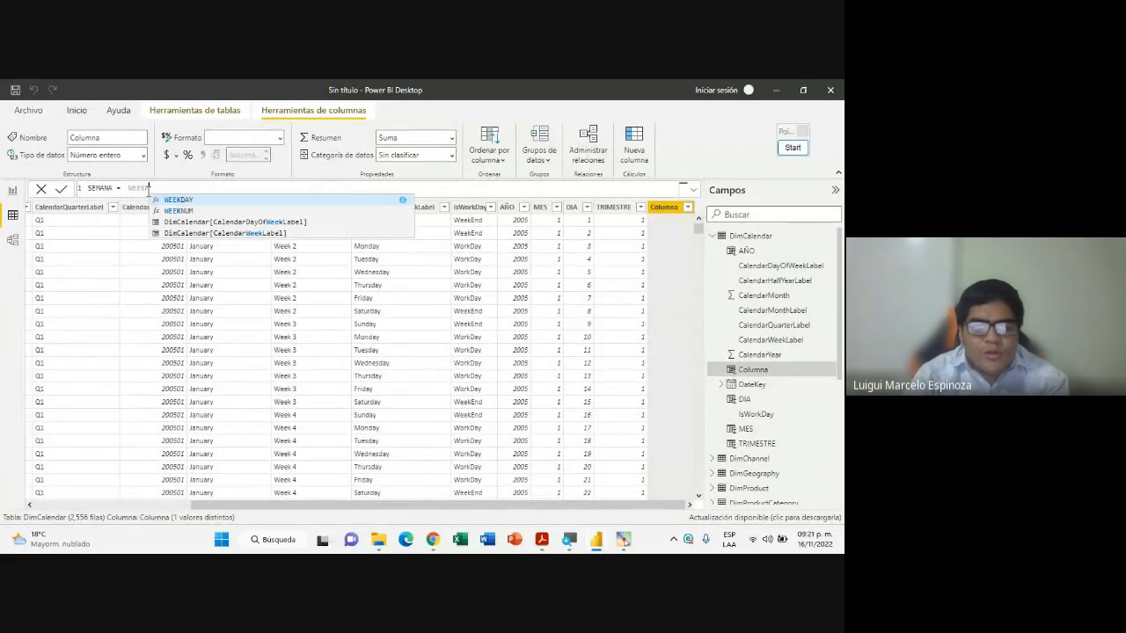
text(NUM)
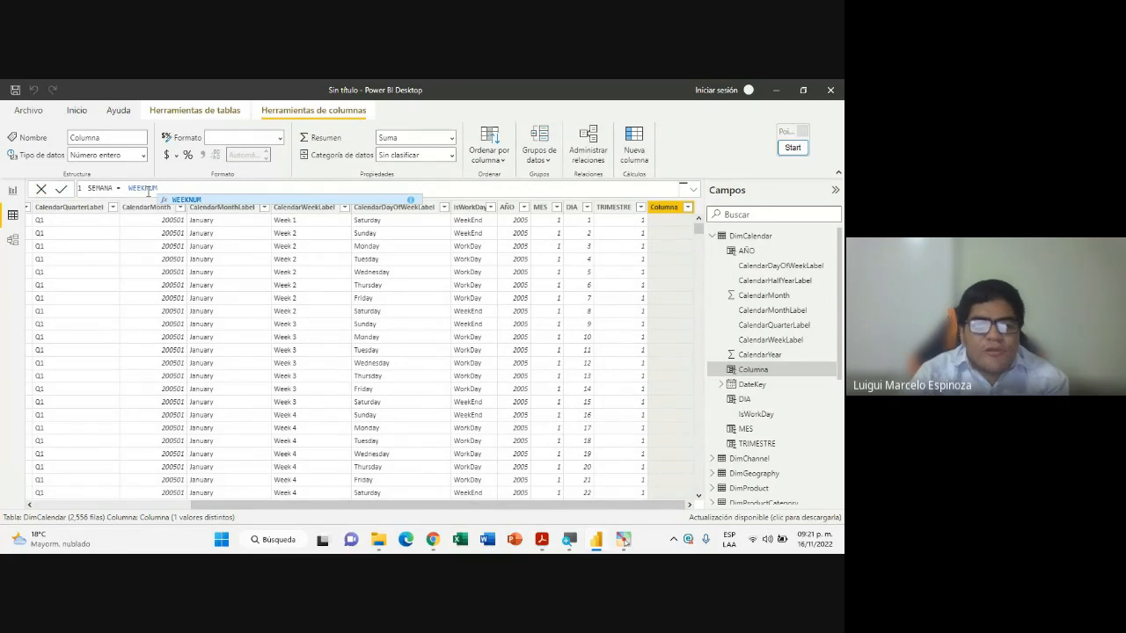
text(()
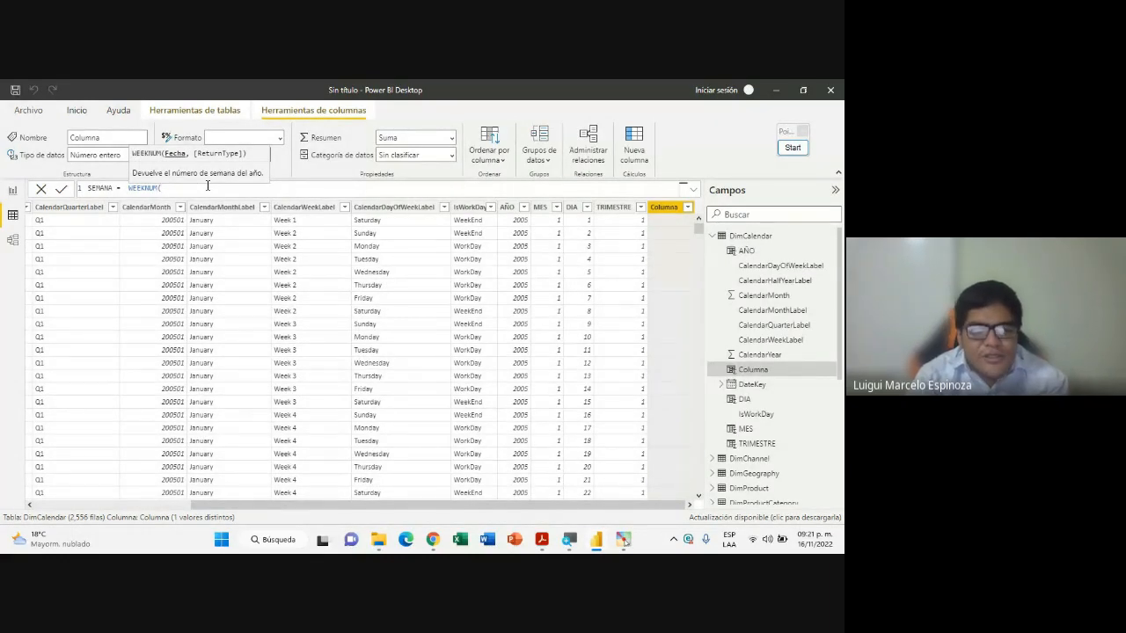
Supply DimCalendar[DateKey] as the date argument of WEEKNUM in the SEMANA formula
text(Dim)
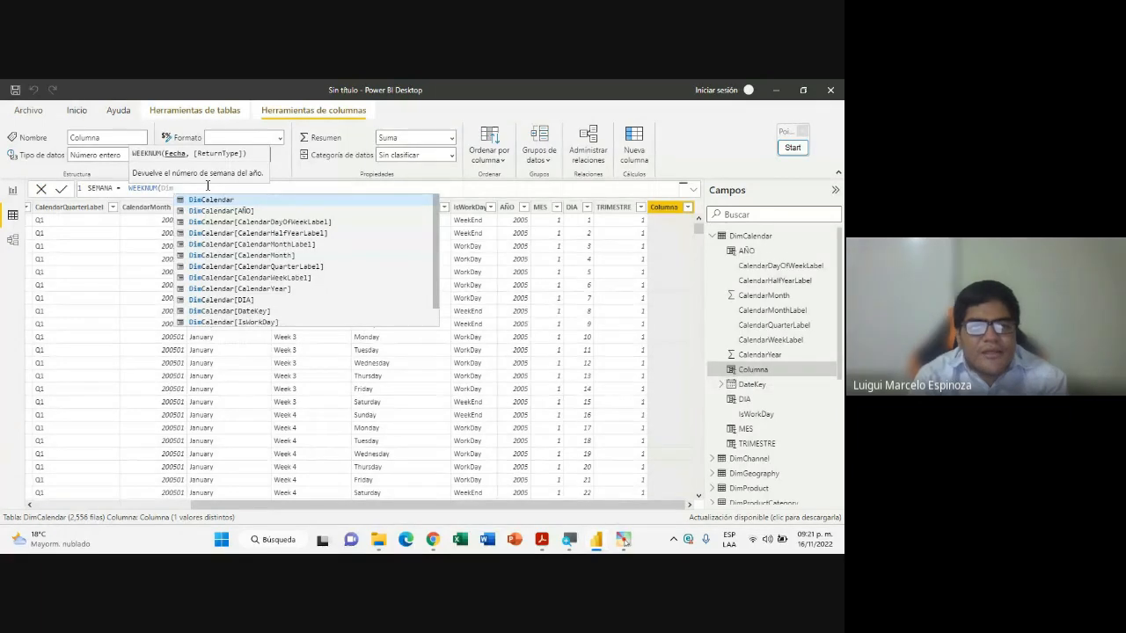
key(Down)
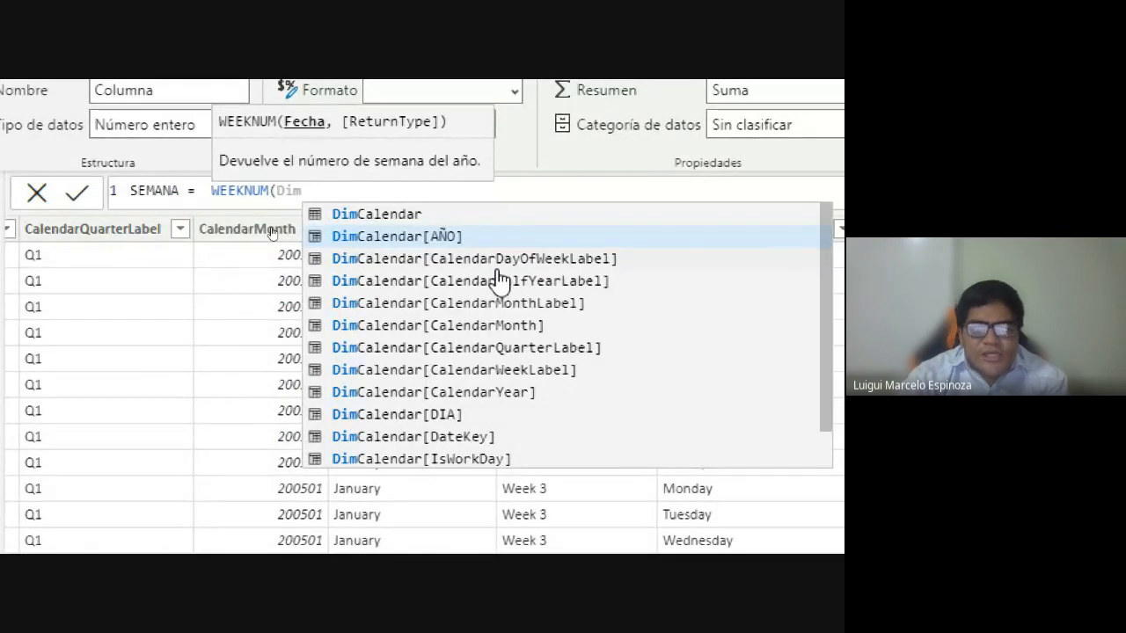
key(Down)
key(Down)
key(Down)
key(Down)
key(Down)
key(Down)
key(Down)
key(Down)
key(Down)
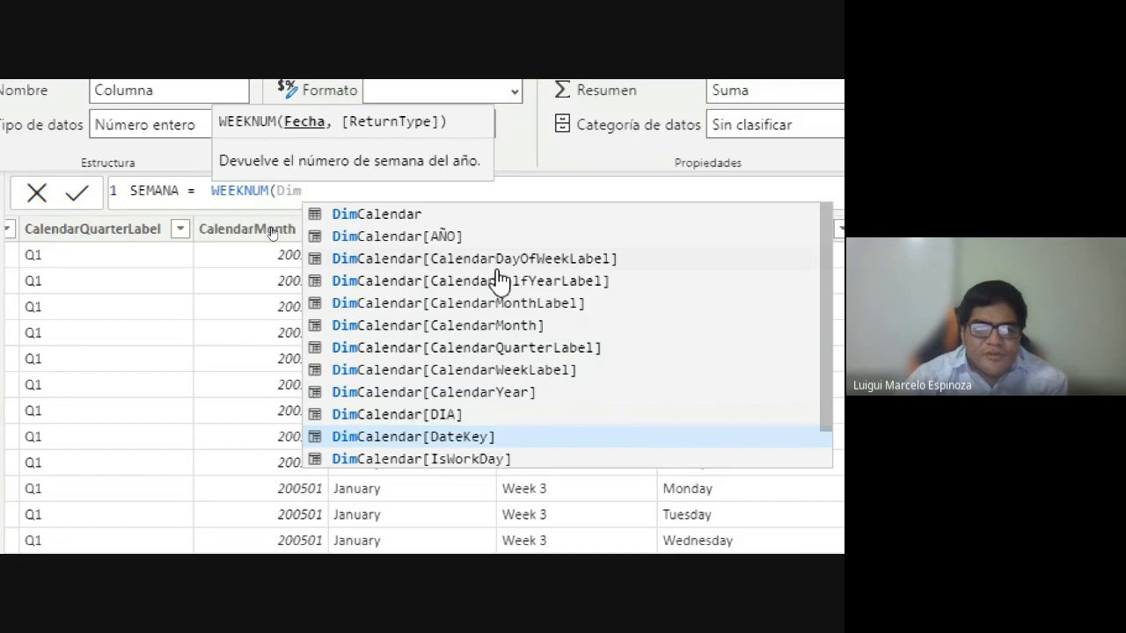
key(Tab)
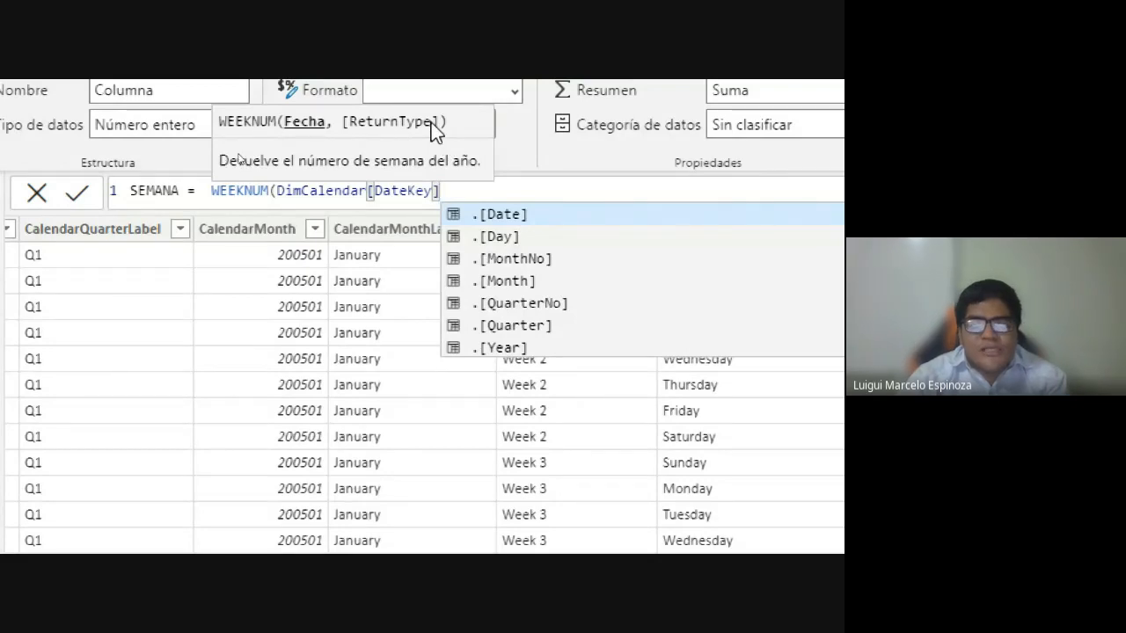
Continue the WEEKNUM formula to its ReturnType argument and display the description of option 1
text(,)
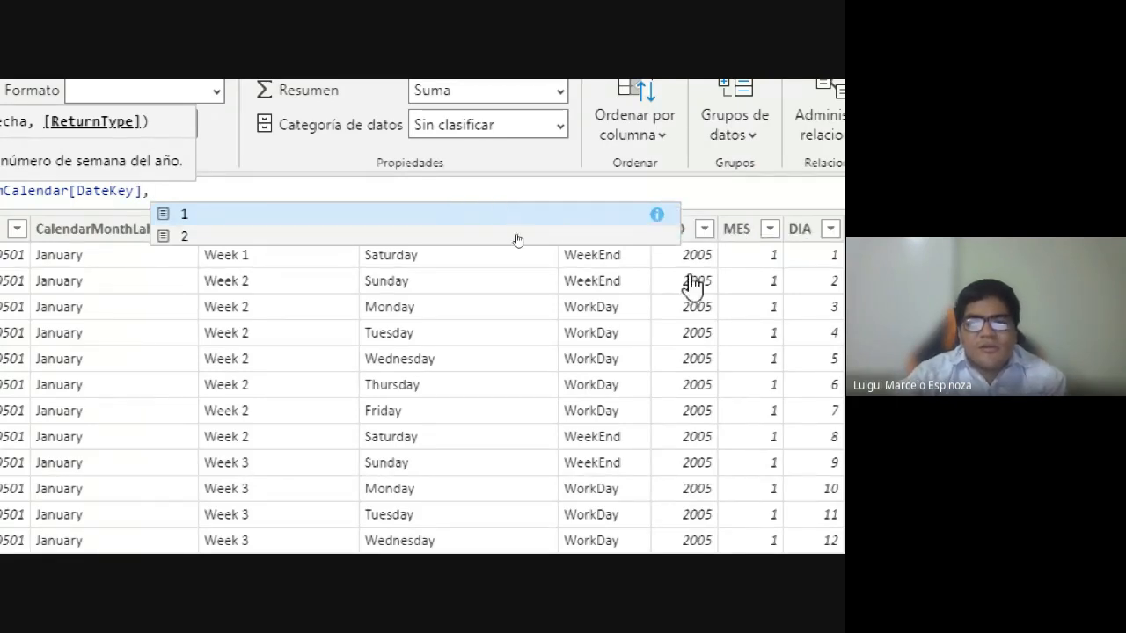
click(658, 218)
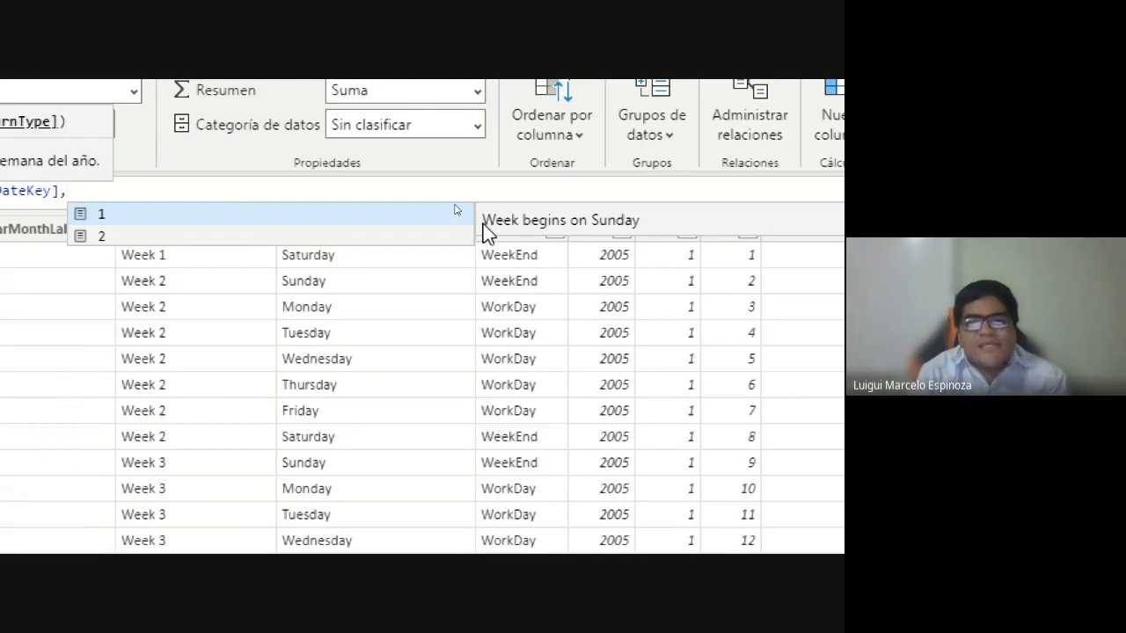
key(super+minus)
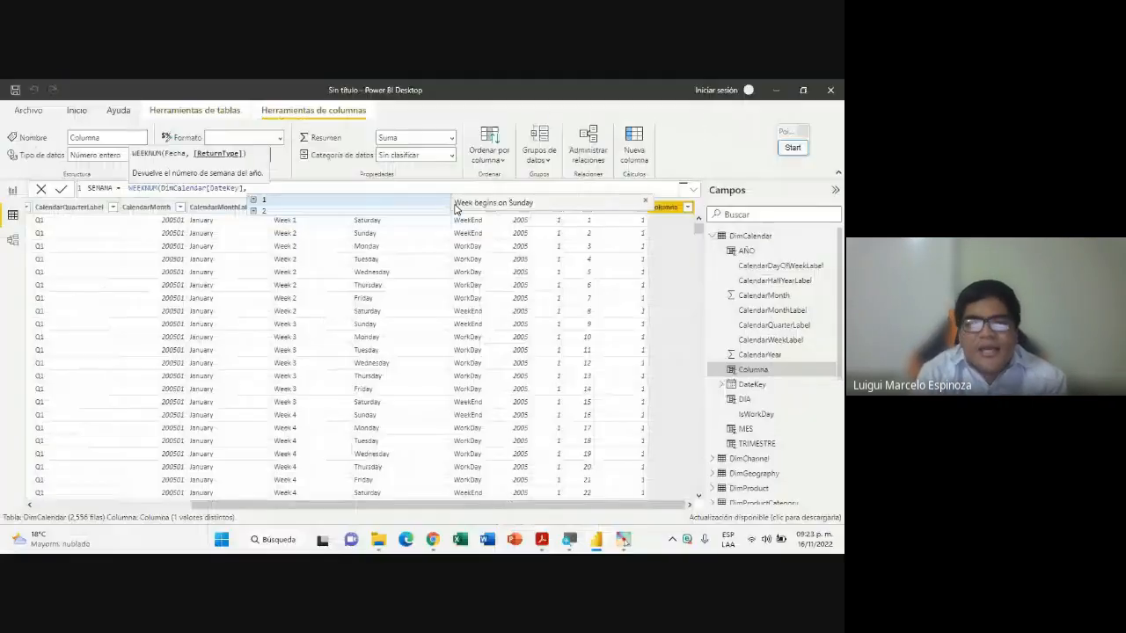
Switch to the Google Meet call in Chrome, read the chat messages, and return to Power BI Desktop
click(422, 533)
mouse_move(428, 536)
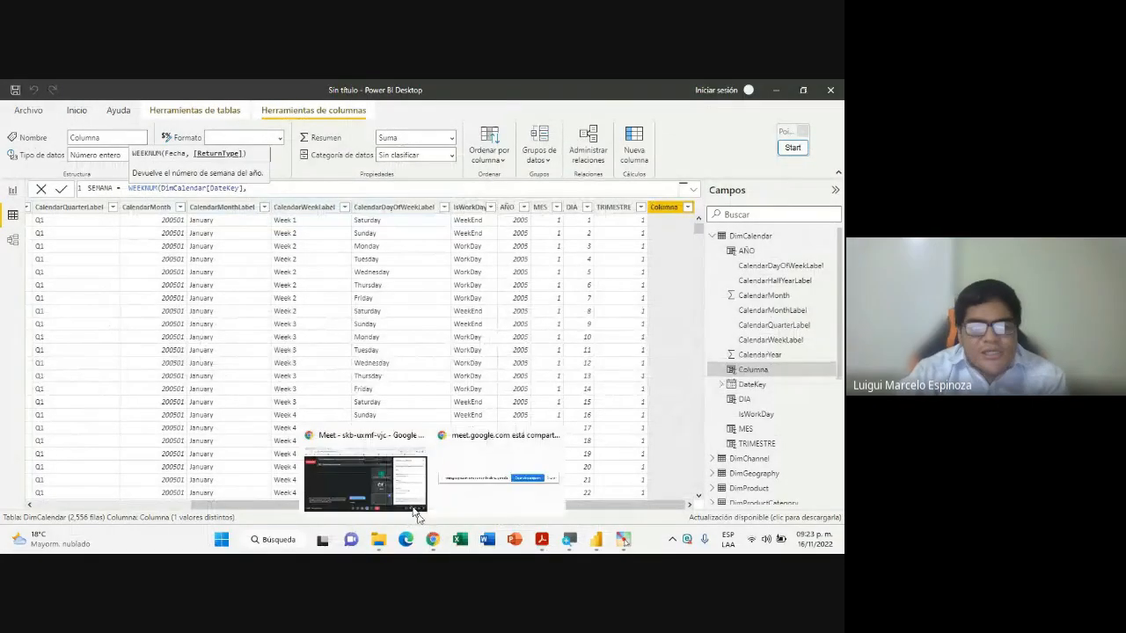
click(350, 485)
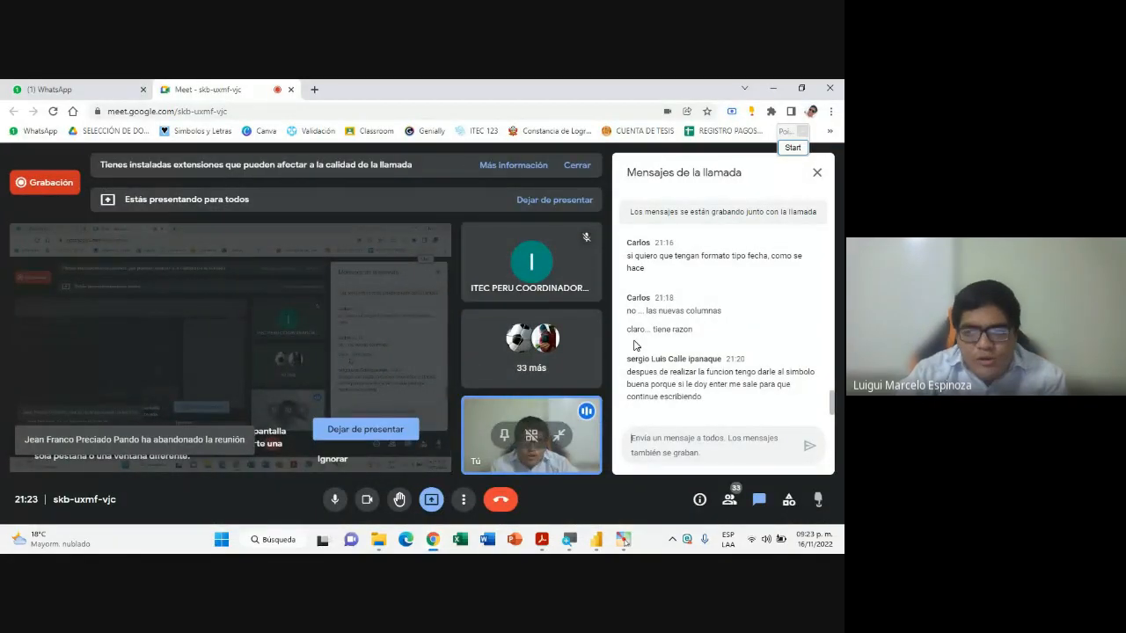
click(594, 541)
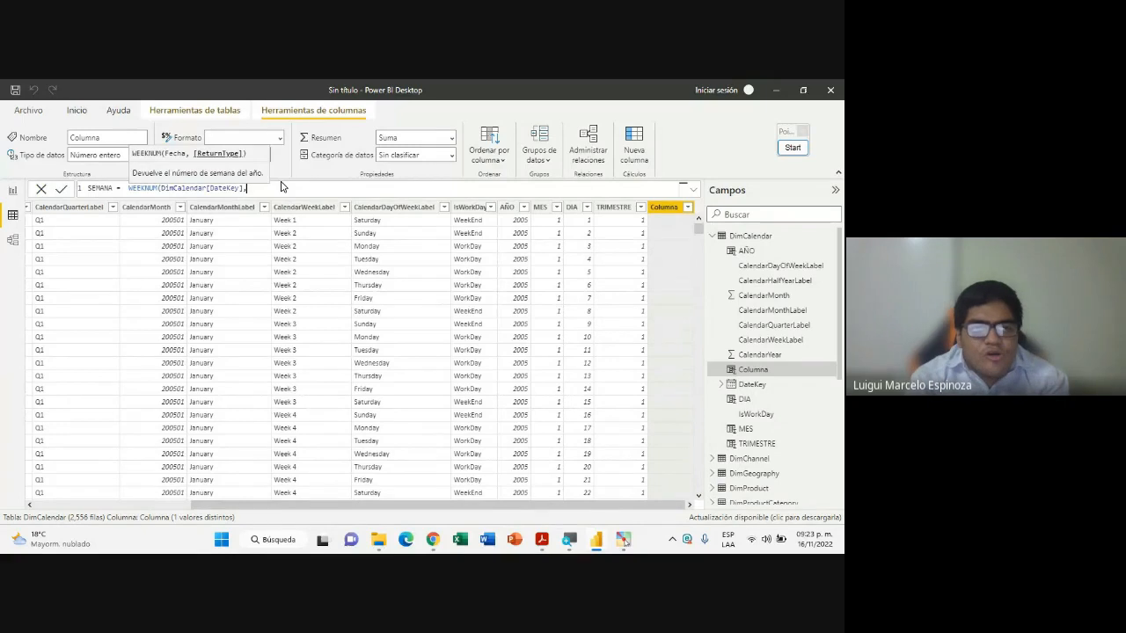
Set the WEEKNUM return type to 2, commit the SEMANA formula, and review the week numbers down the table
key(BackSpace)
text(,)
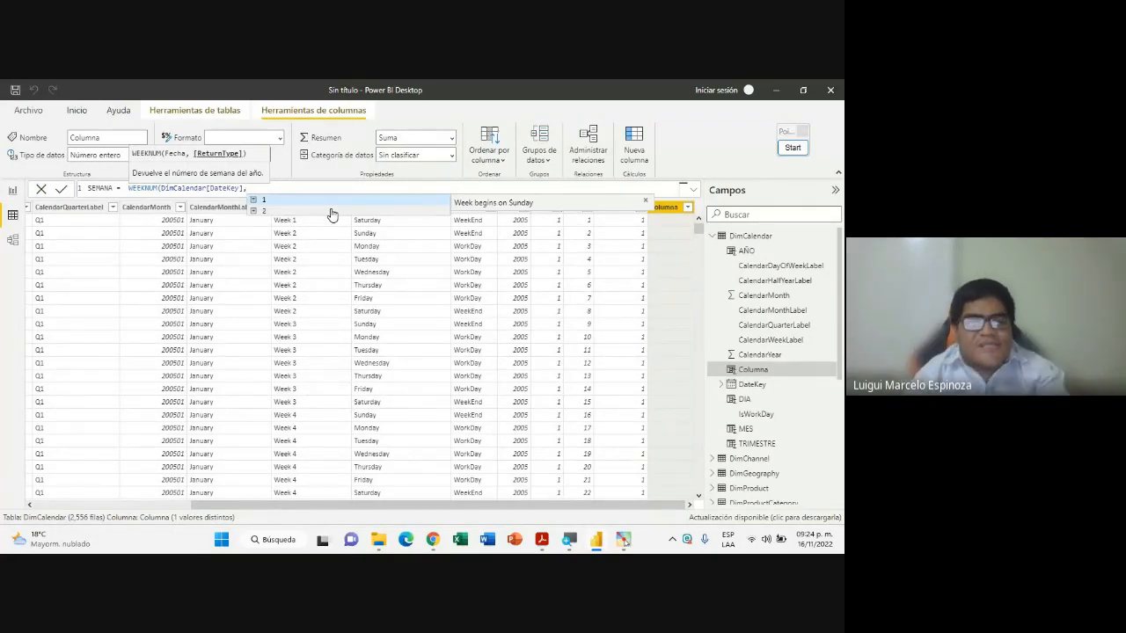
text(2)
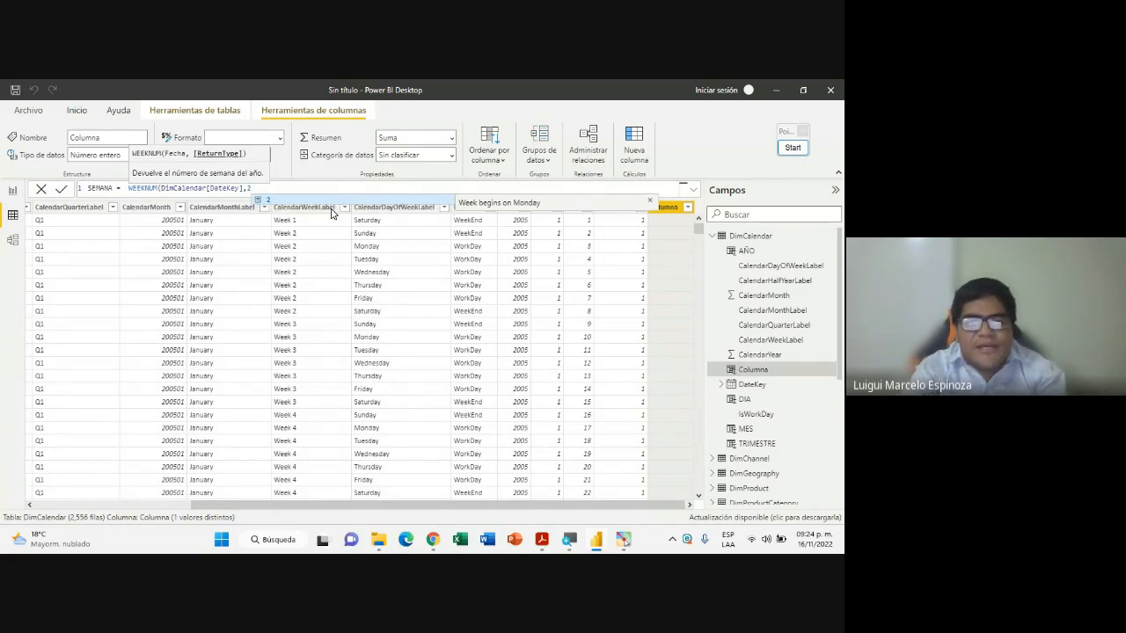
text())
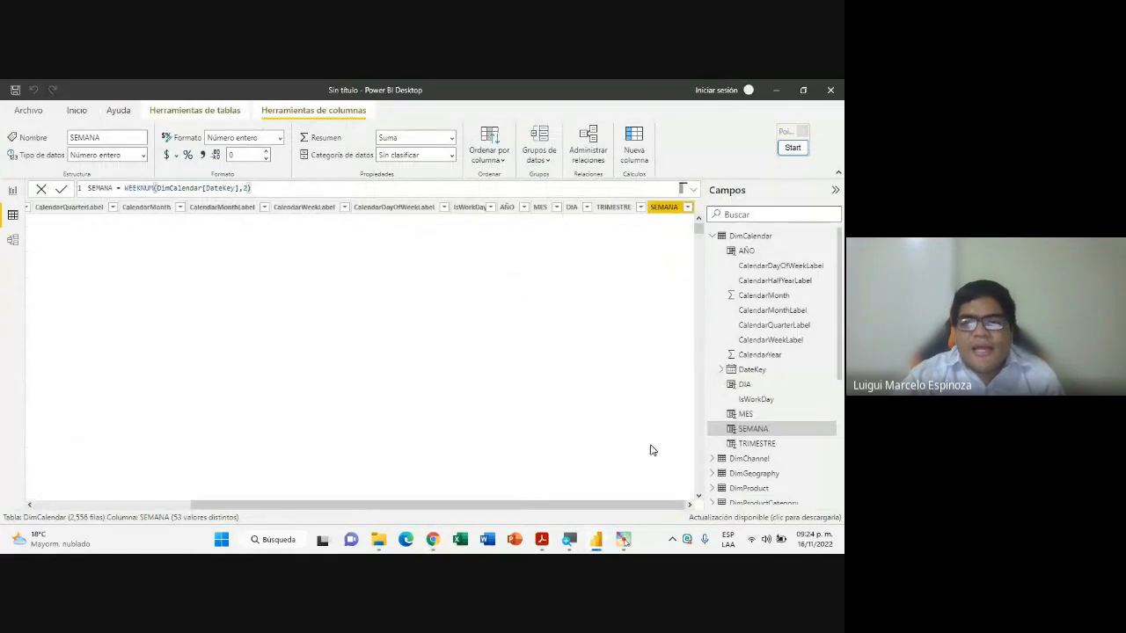
scroll(679, 365, down, 10)
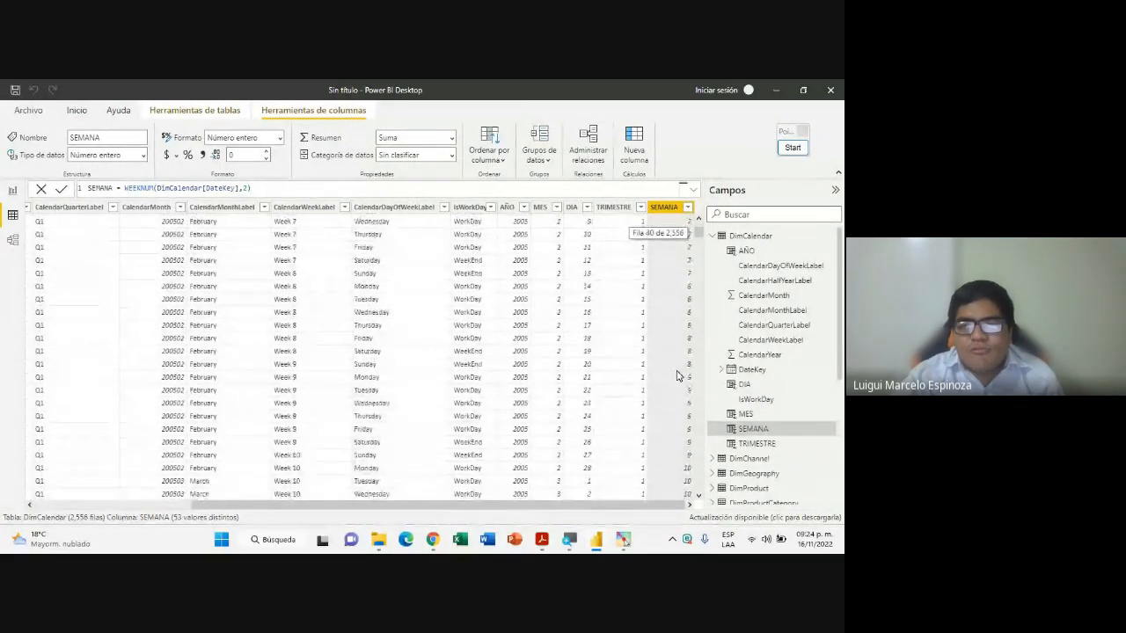
scroll(679, 377, down, 18)
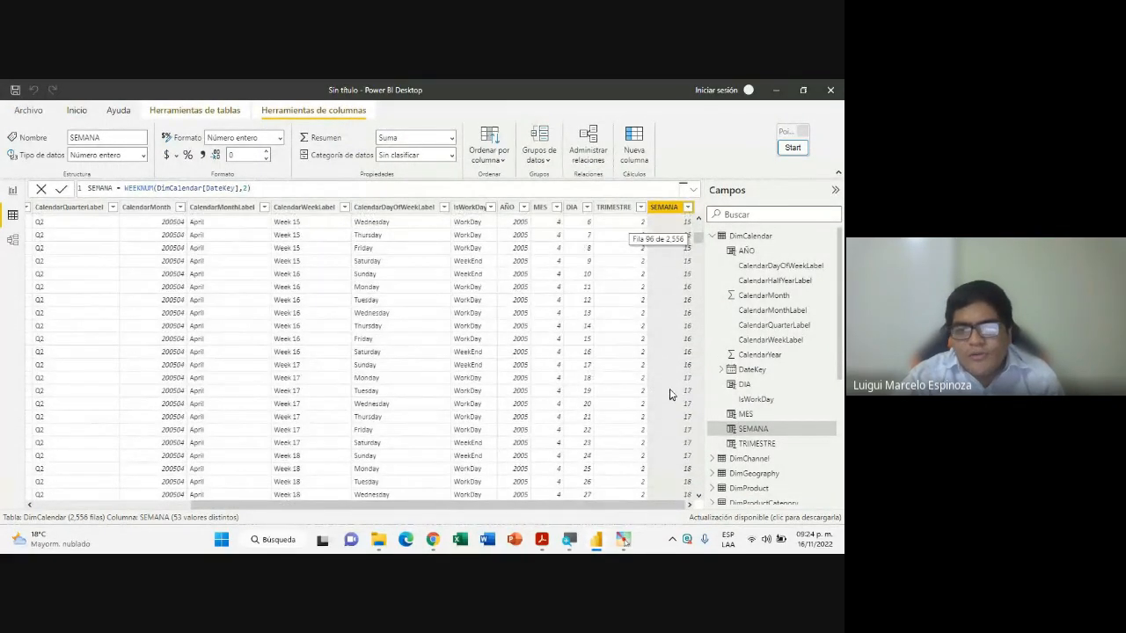
scroll(671, 393, down, 4)
mouse_move(700, 244)
mouse_down()
mouse_move(702, 275)
mouse_move(699, 227)
mouse_up()
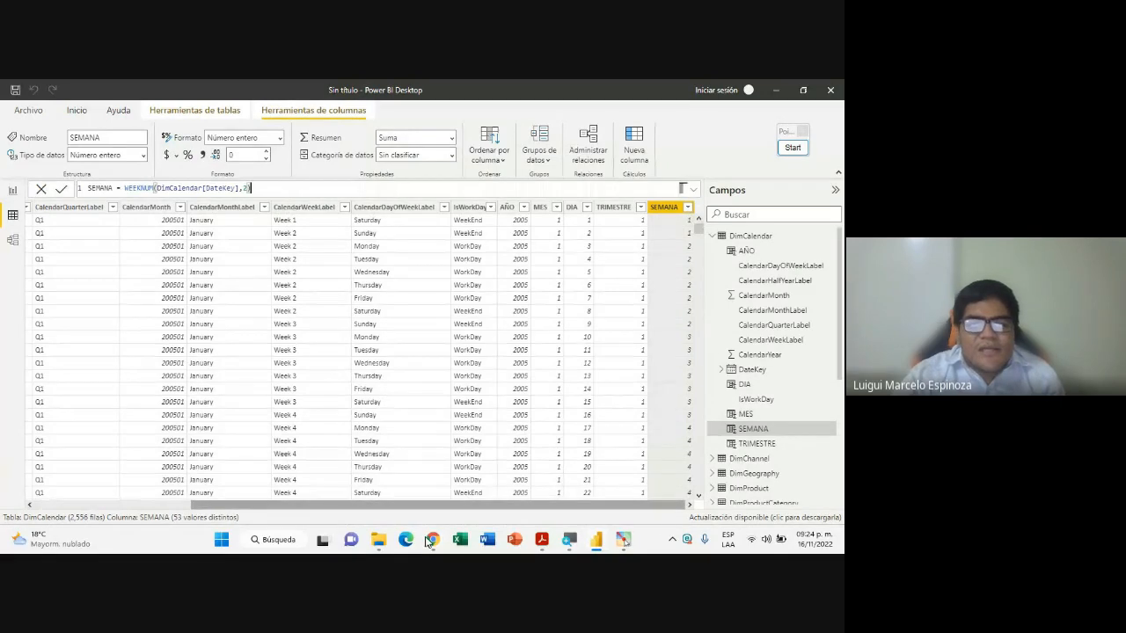
Check the Google Meet chat for new questions and go back to Power BI Desktop
mouse_move(433, 539)
click(393, 464)
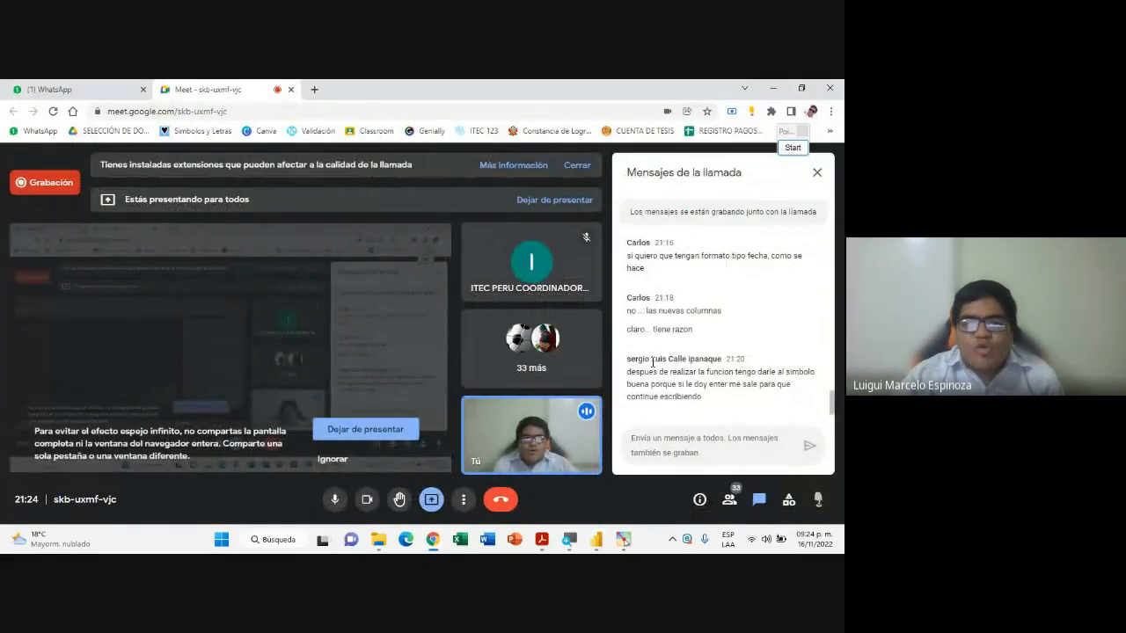
click(595, 545)
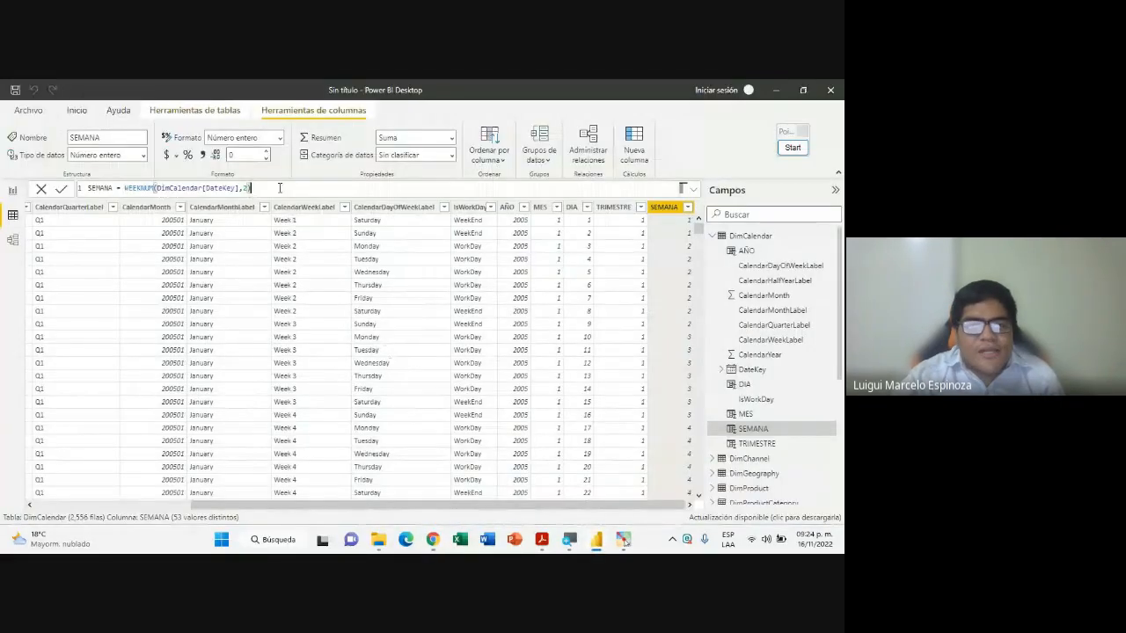
Switch to the session PDF in Adobe Acrobat Reader, highlight the Dia Semana WEEKDAY formula, and return to Power BI Desktop
click(541, 539)
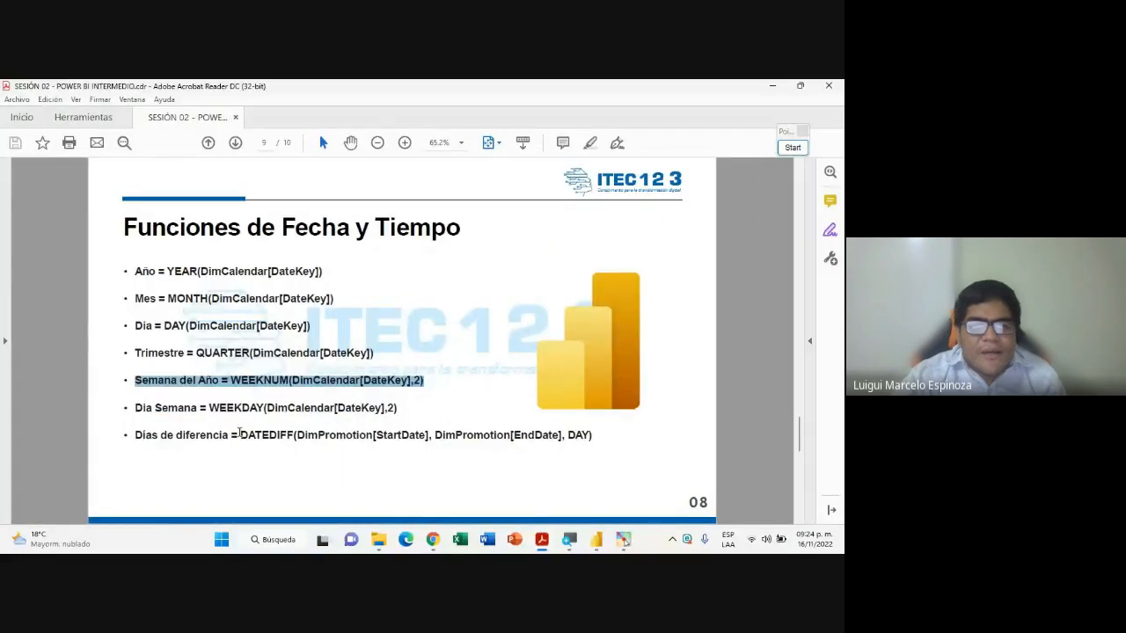
drag(138, 408, 393, 404)
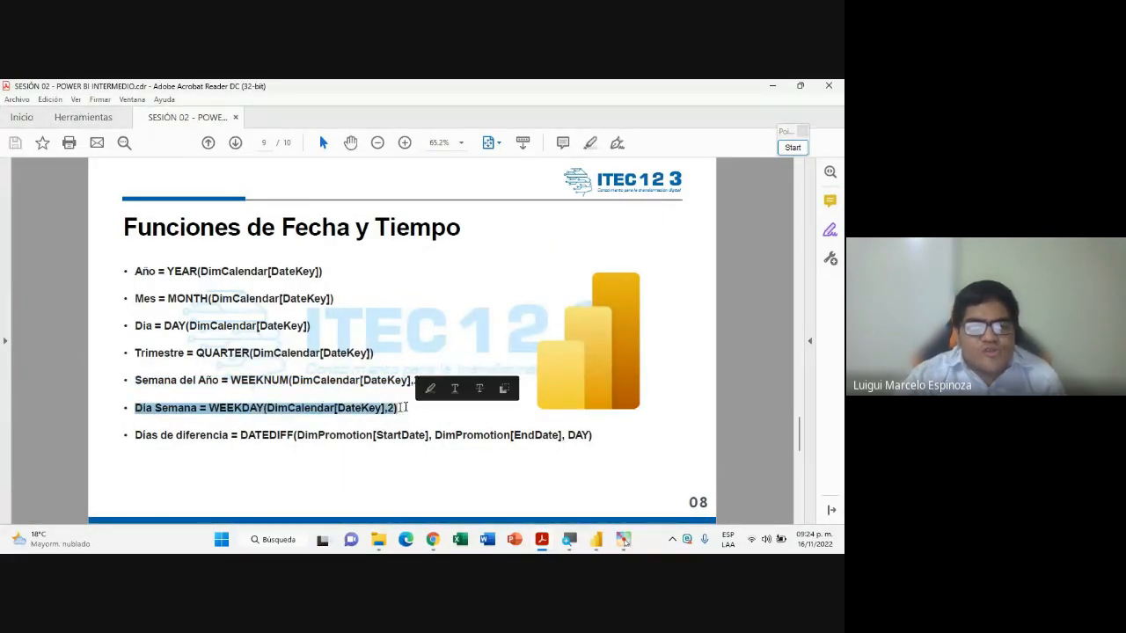
click(151, 410)
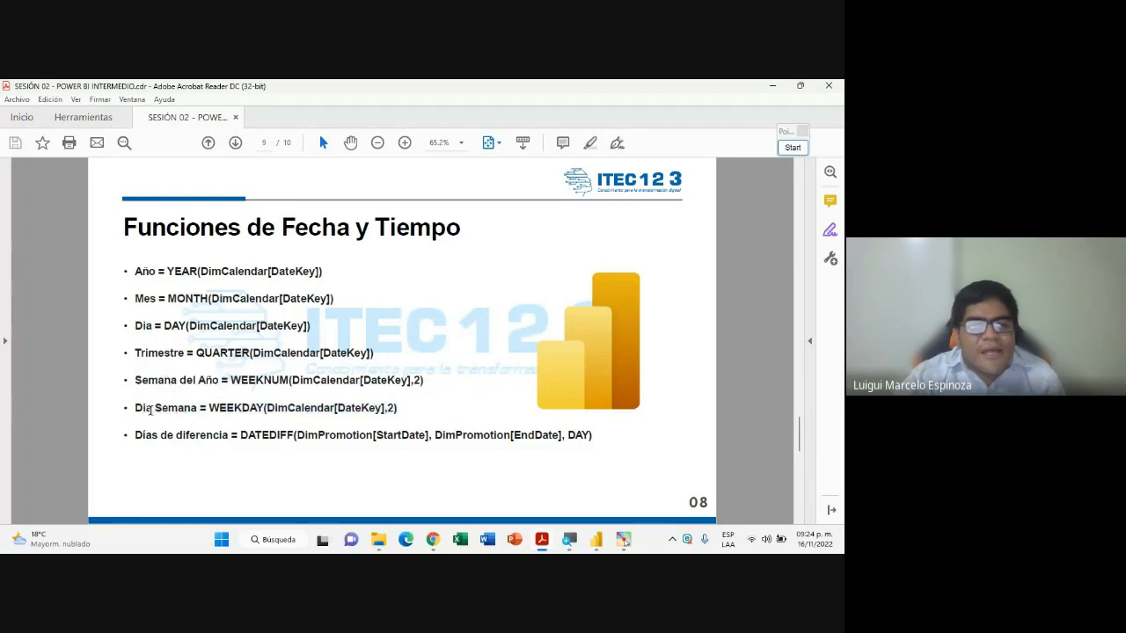
drag(137, 411, 405, 410)
click(213, 410)
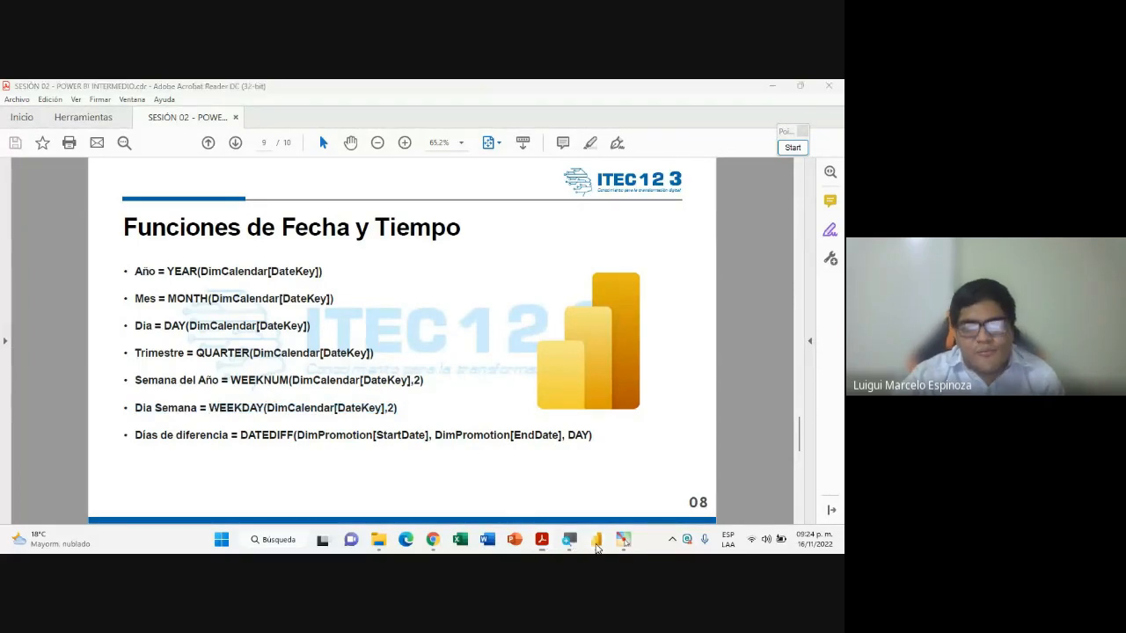
click(596, 540)
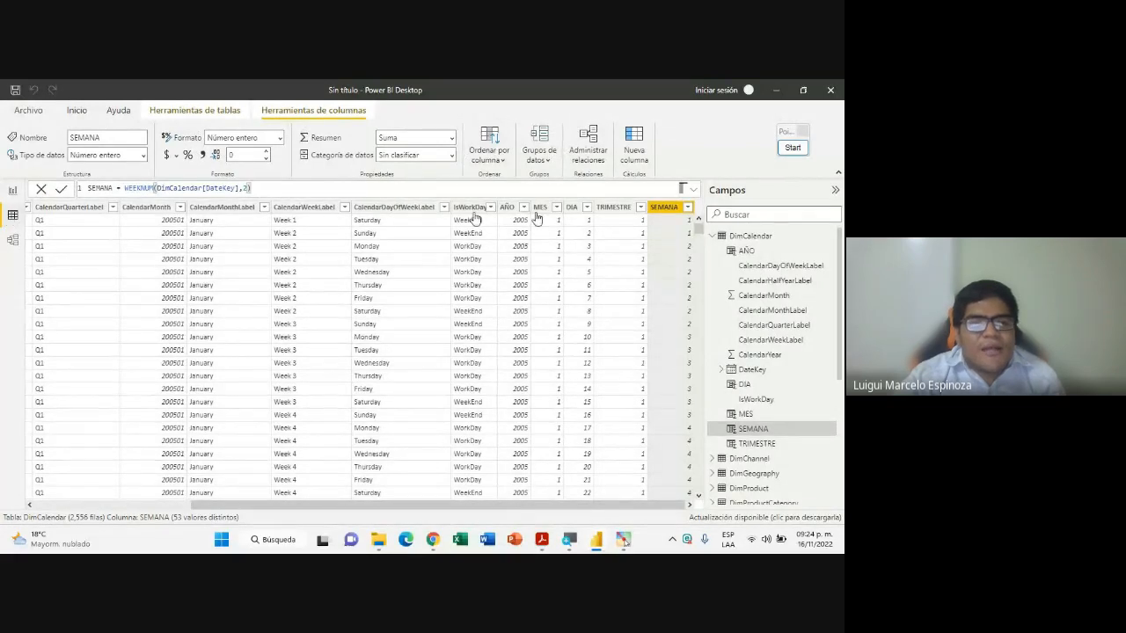
Add a new calculated column to the DimCalendar table and name it DIASEMANA
click(750, 238)
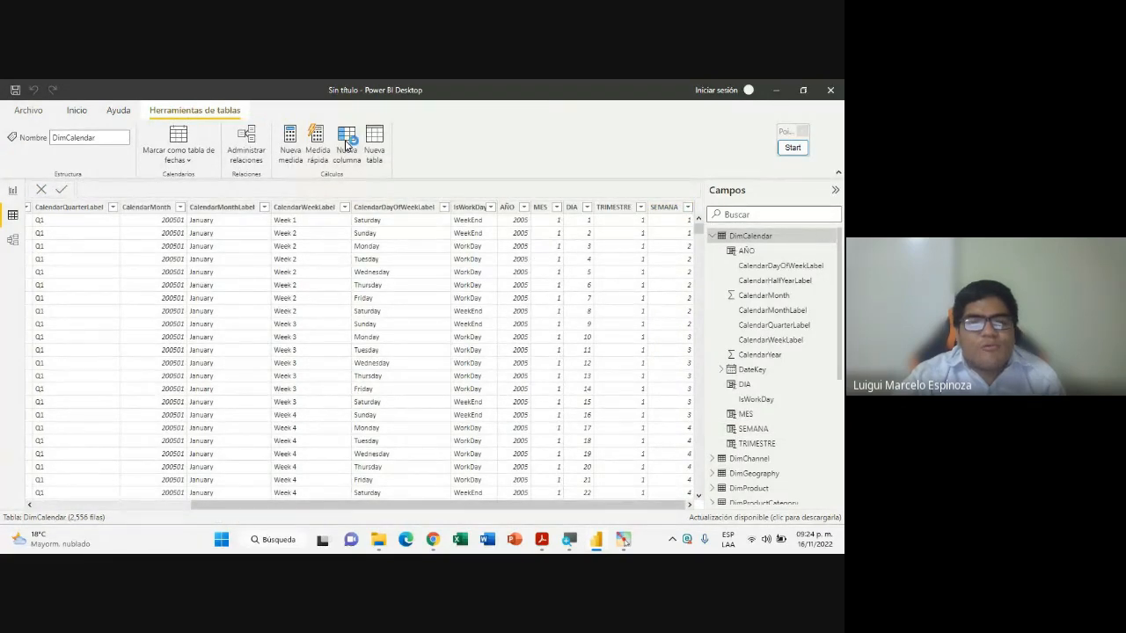
click(346, 145)
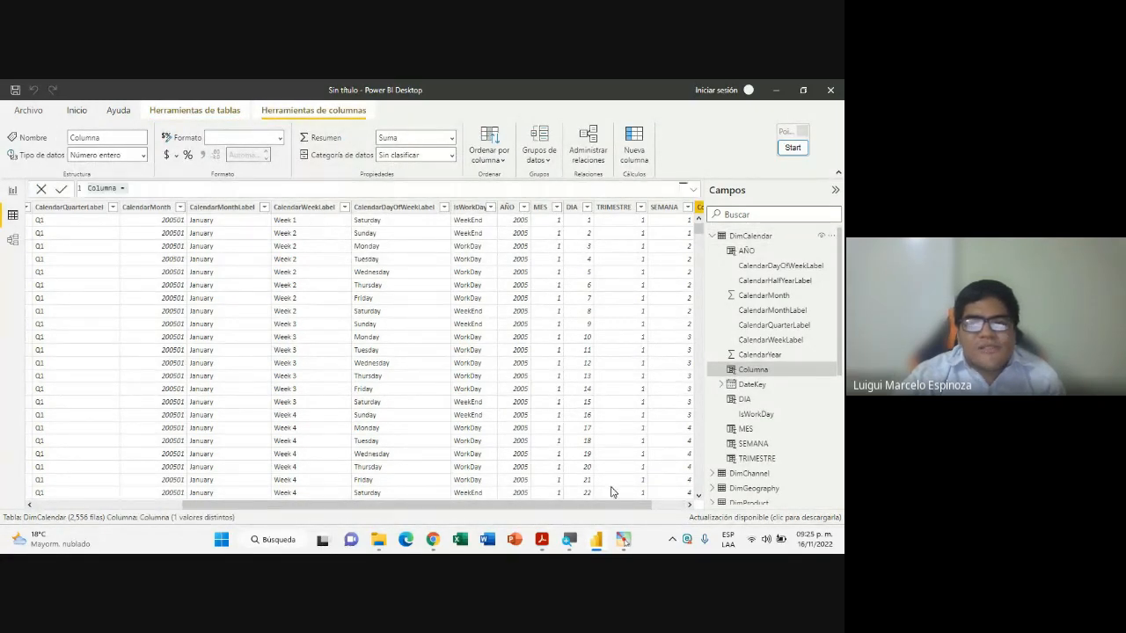
click(690, 505)
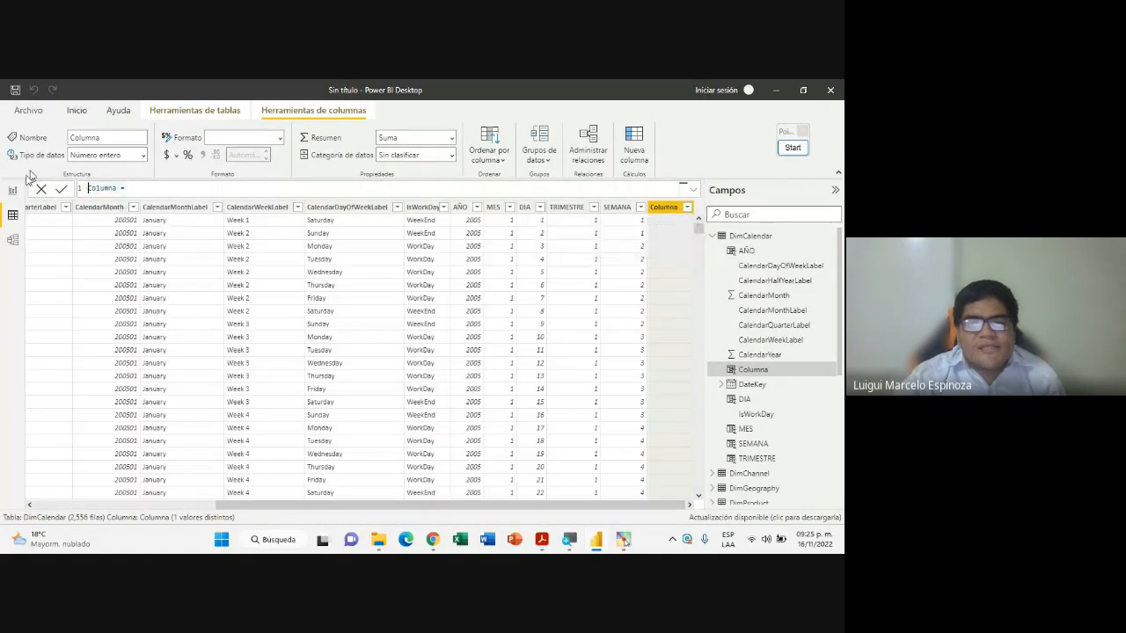
double_click(117, 188)
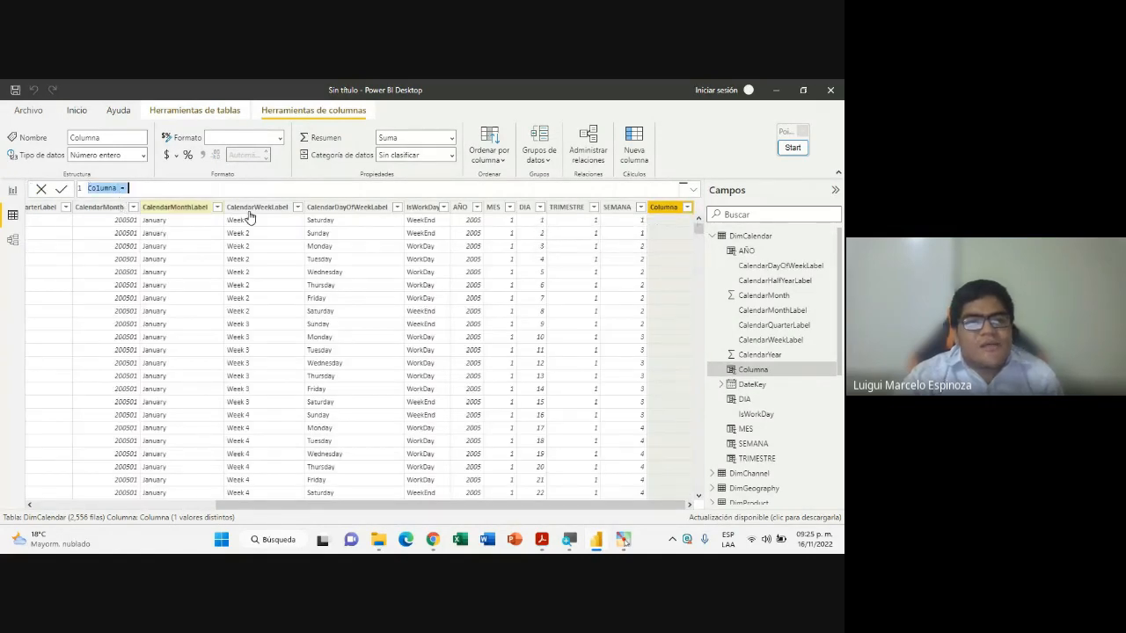
click(117, 187)
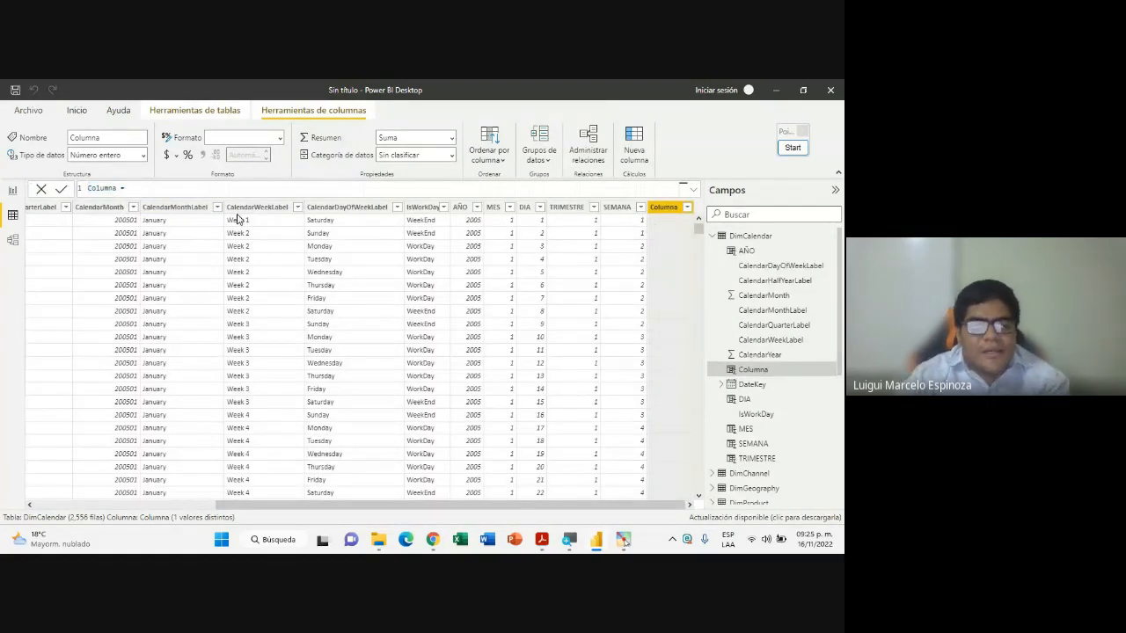
key(BackSpace)
key(BackSpace)
key(BackSpace)
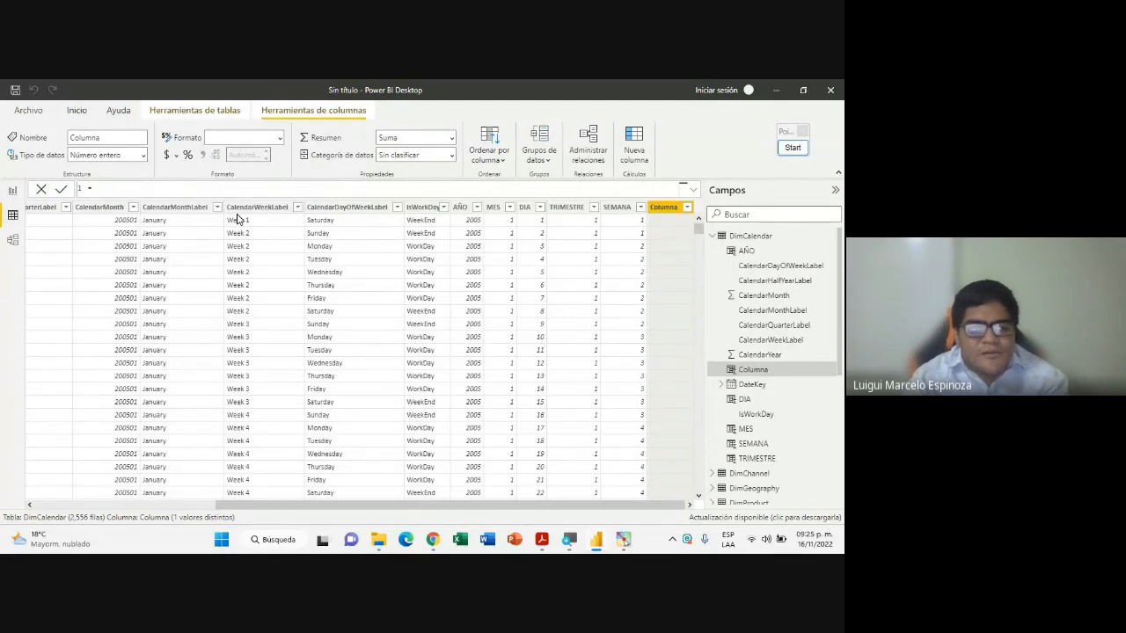
text(DIA=EMANA)
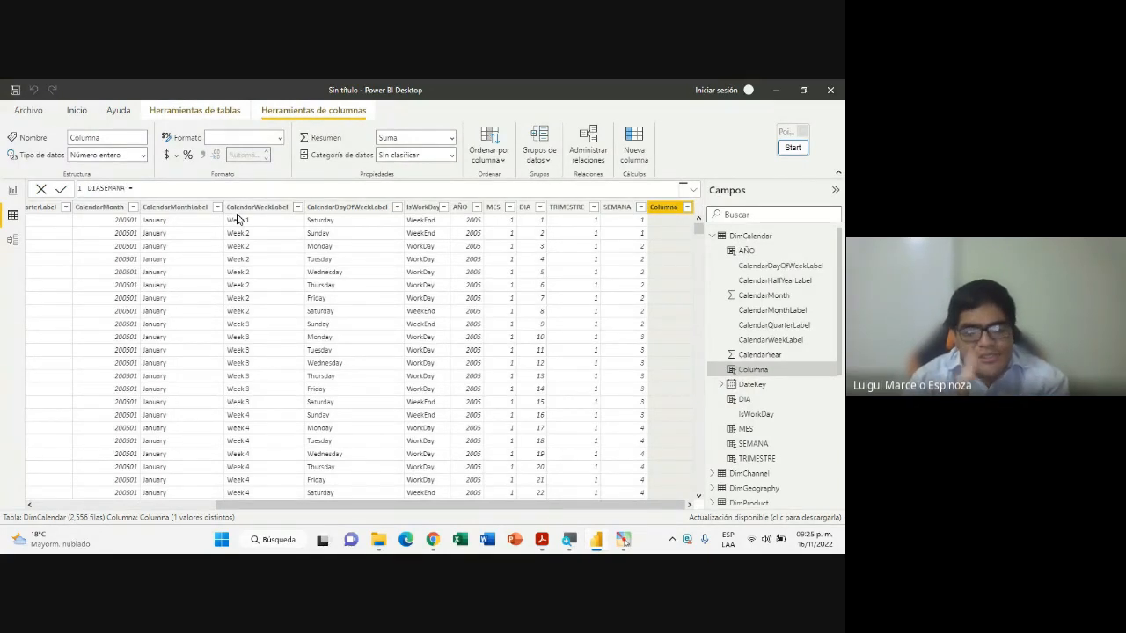
text(=)
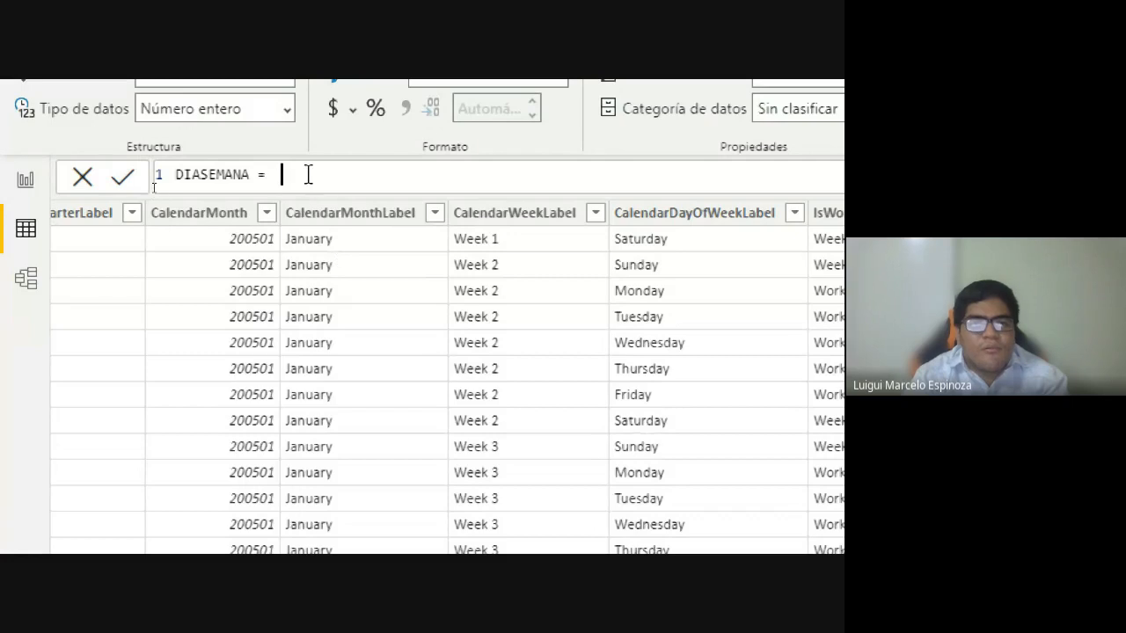
Begin the DIASEMANA column's expression with the WEEKDAY function
text(WE)
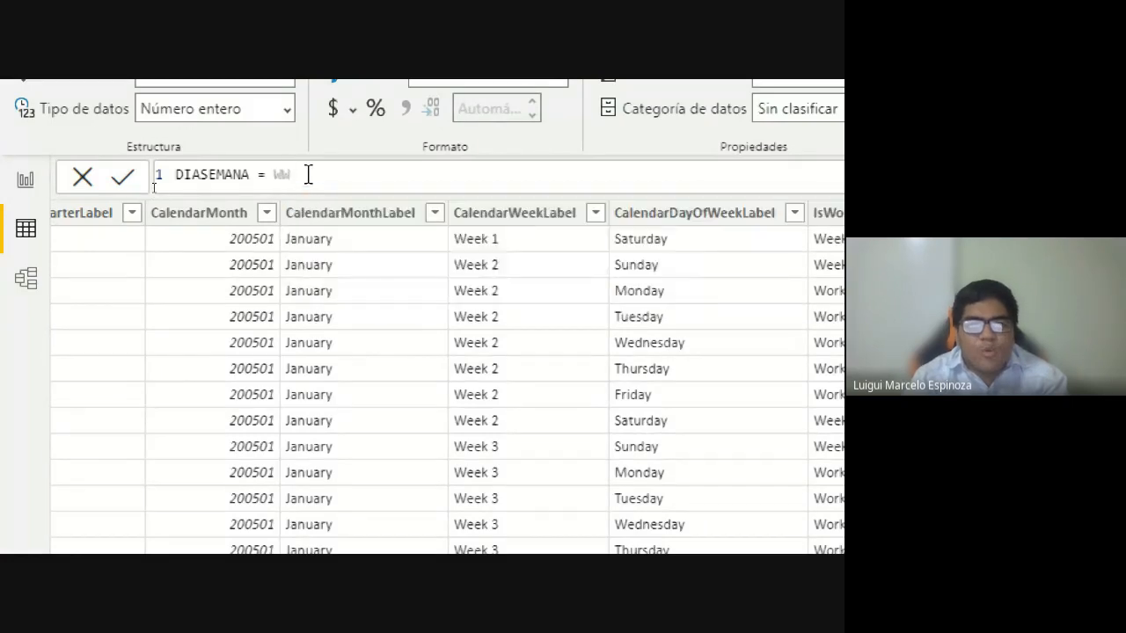
text(EK)
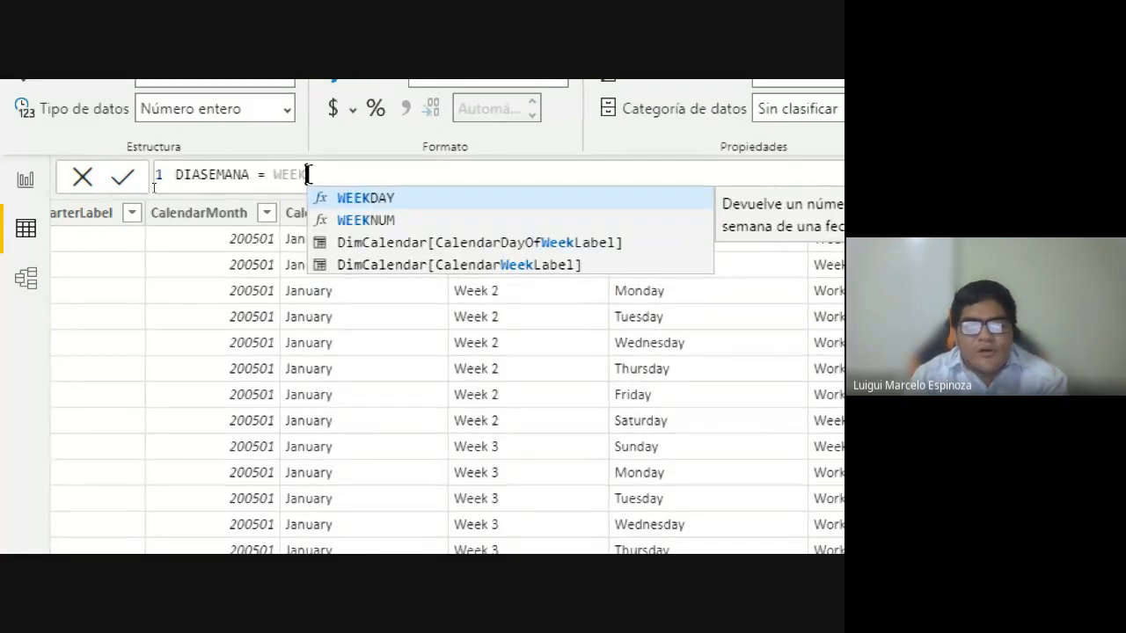
click(401, 197)
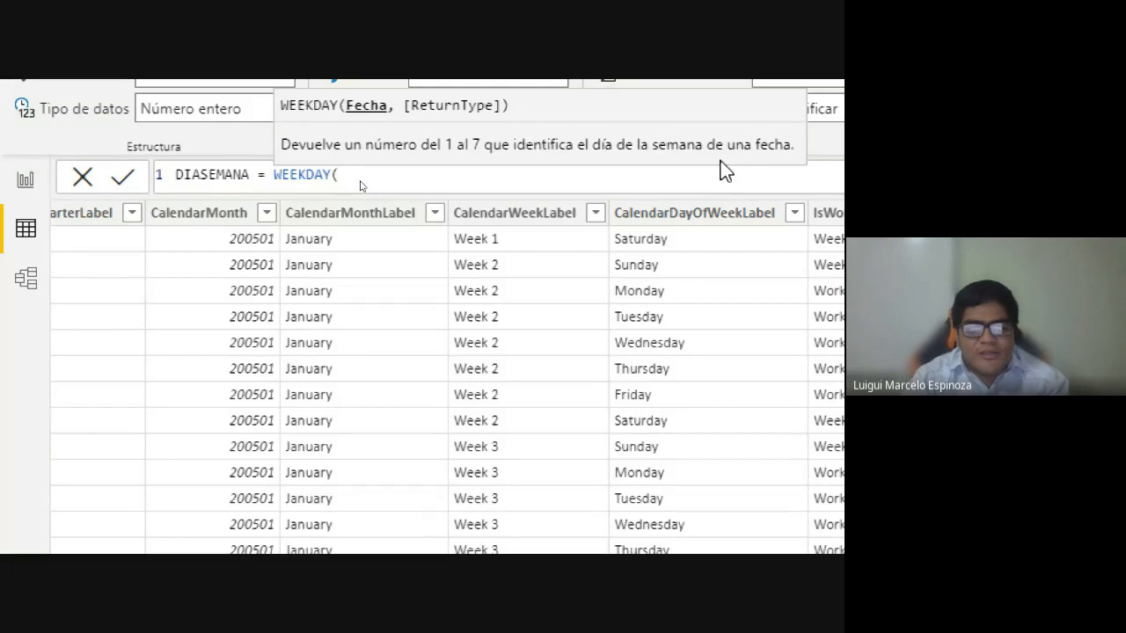
Supply DimCalendar[DateKey] as the date argument of WEEKDAY and bring up the ReturnType options
text(Dimc)
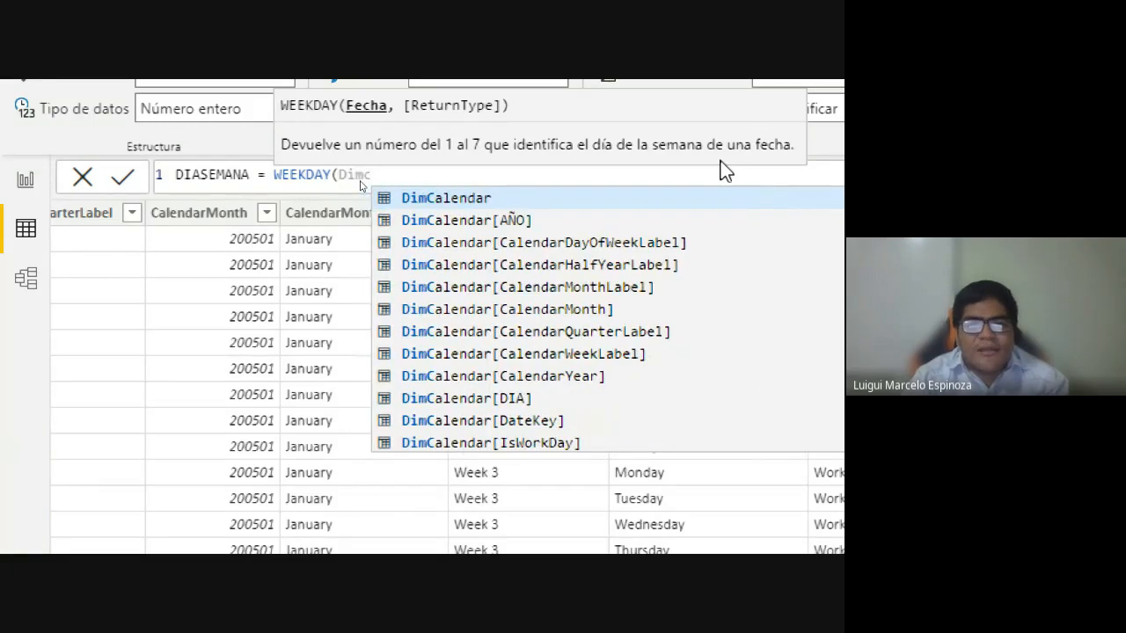
key(Down)
key(Down)
key(Down)
key(Down)
key(Down)
key(Down)
key(Down)
key(Down)
key(Down)
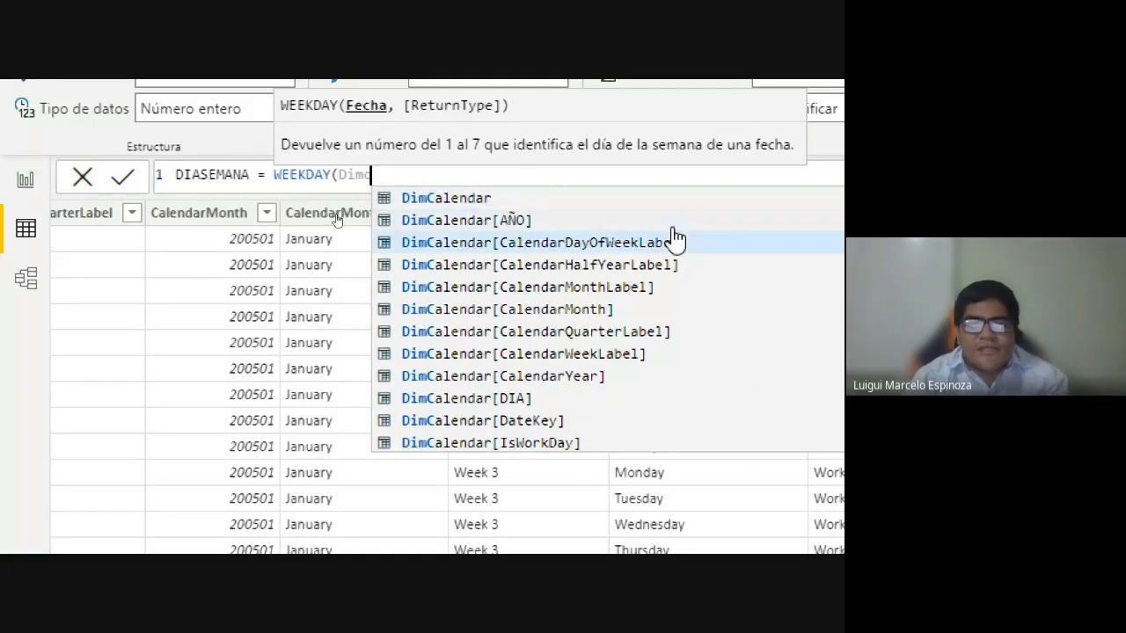
key(Down)
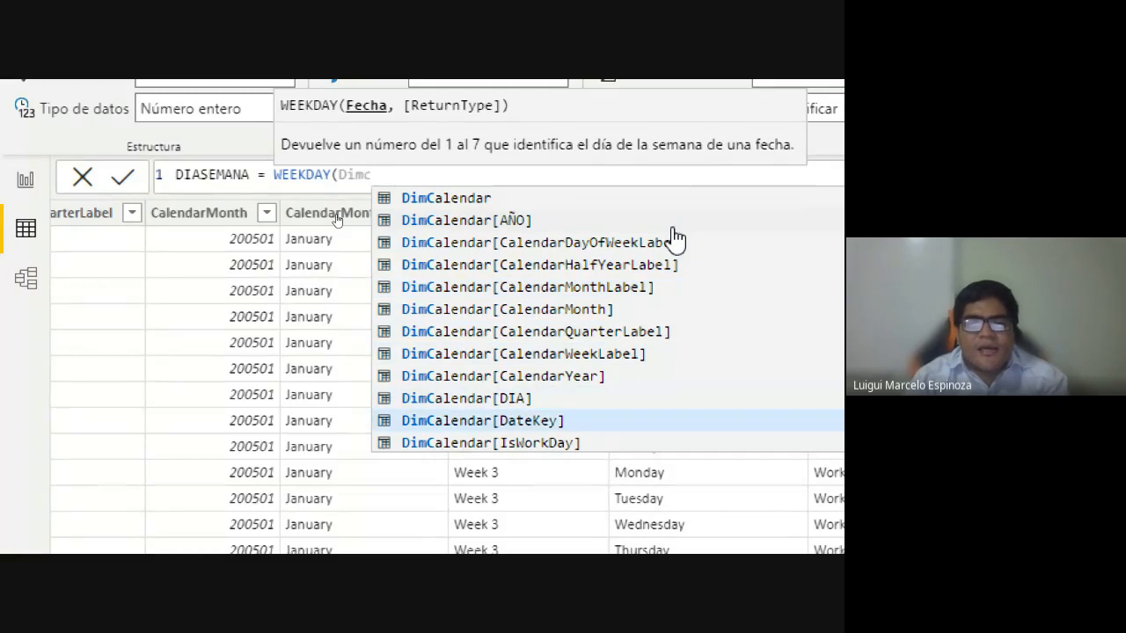
key(Tab)
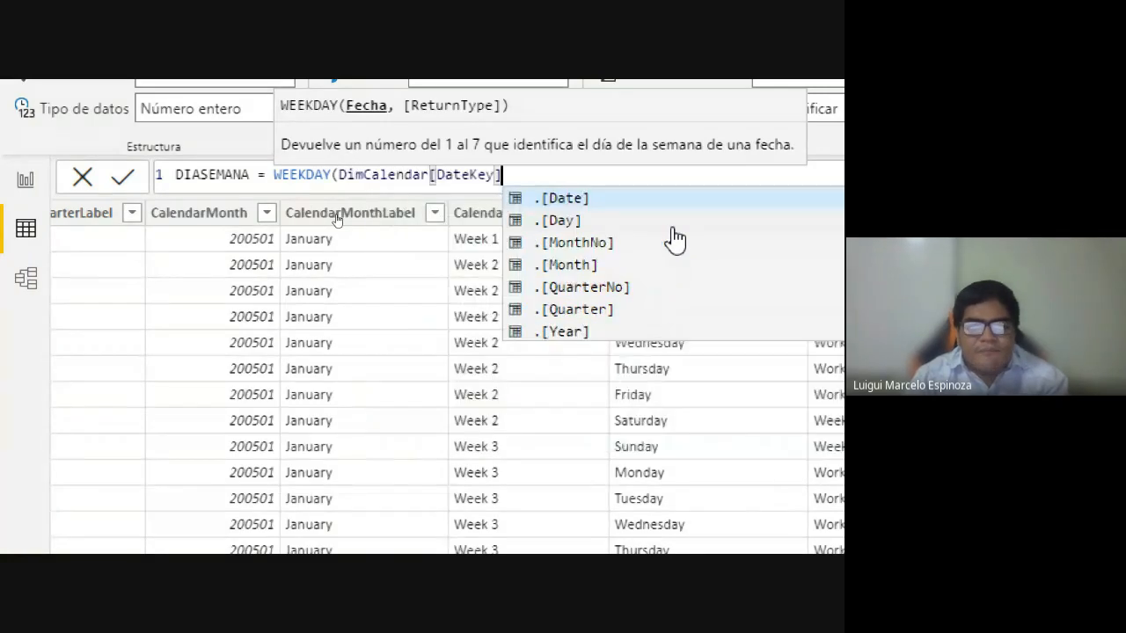
text(,)
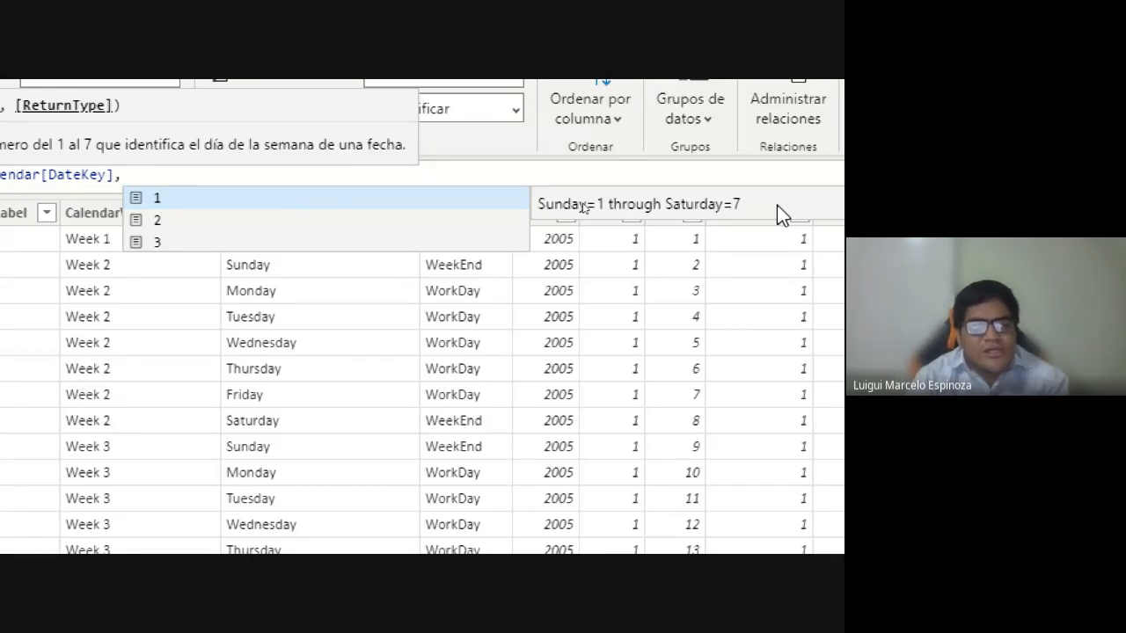
Complete the DIASEMANA formula with ReturnType 2, commit it, and review the new column in the DimCalendar table
text(2)
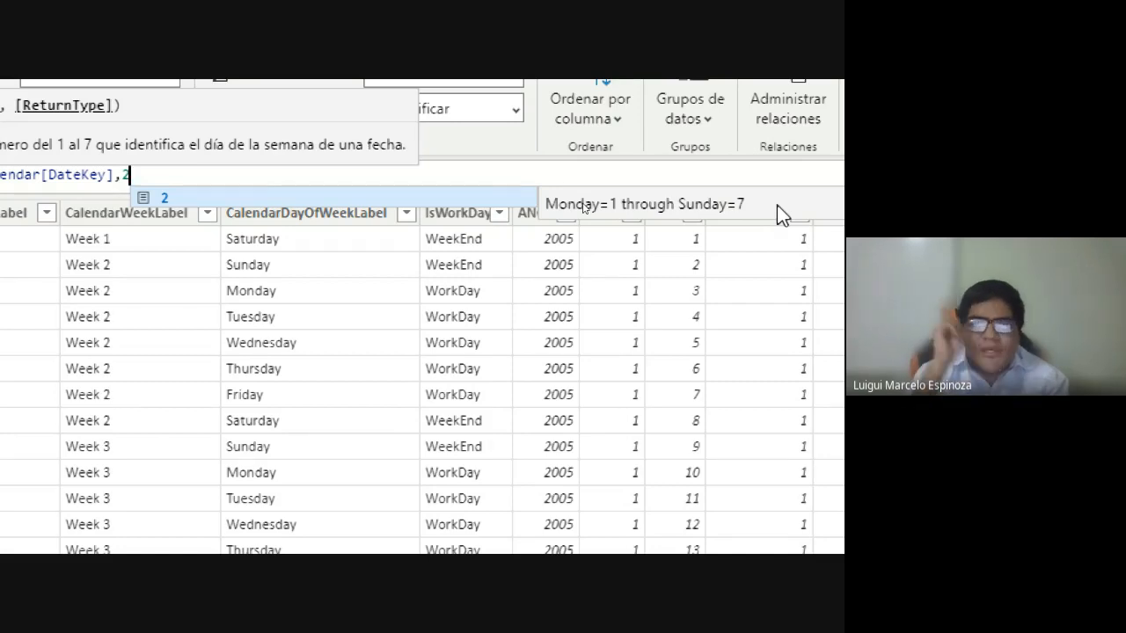
text())
key(Return)
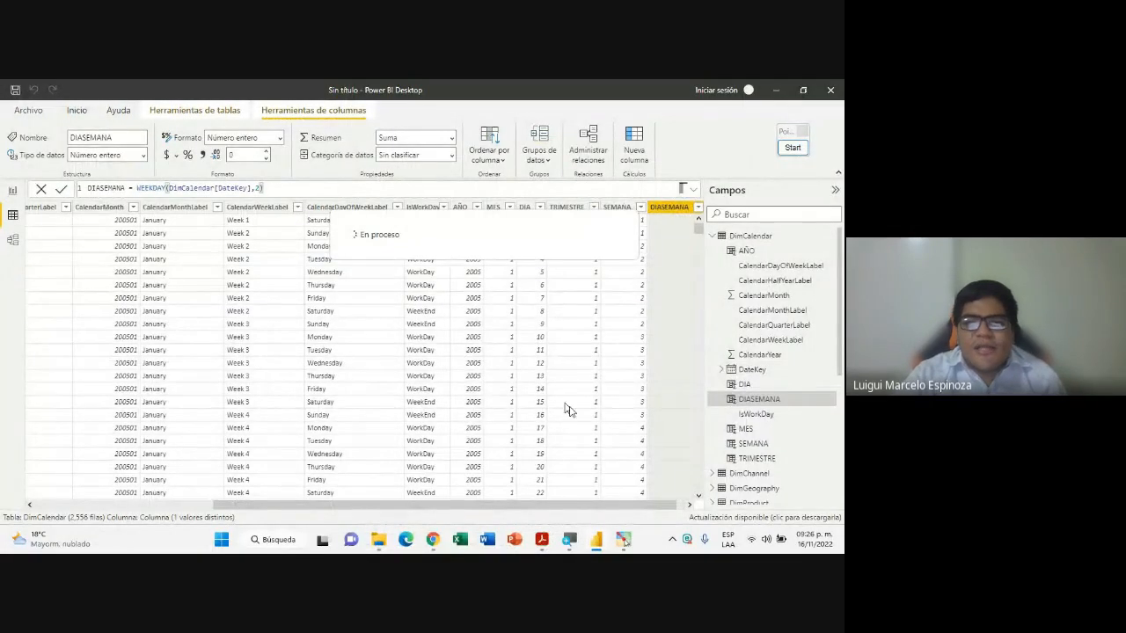
click(691, 506)
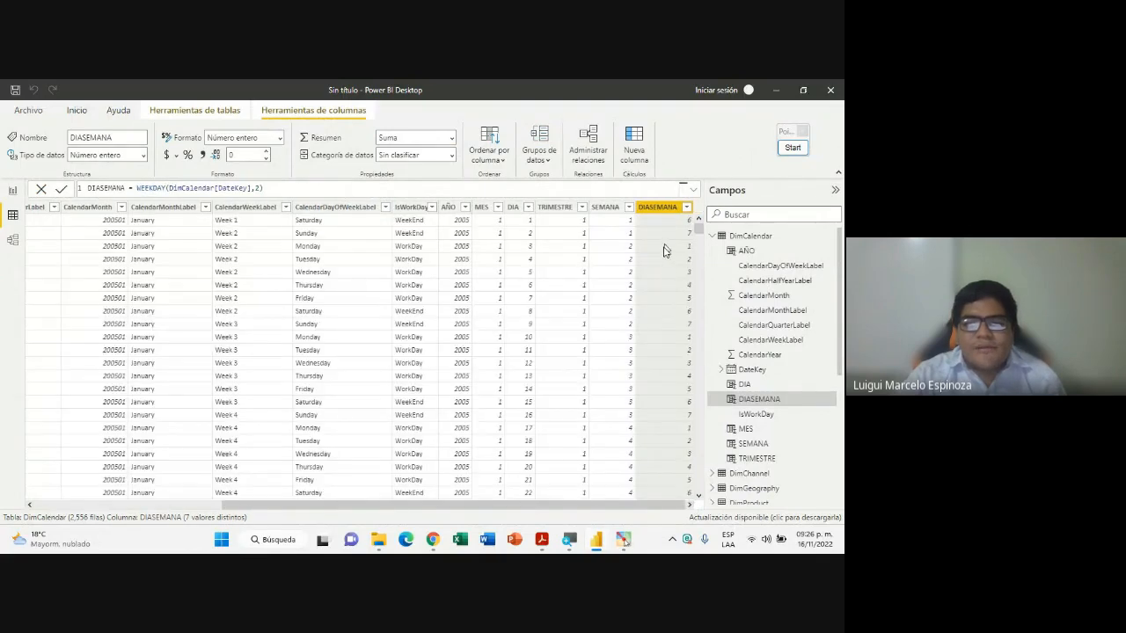
drag(699, 226, 698, 195)
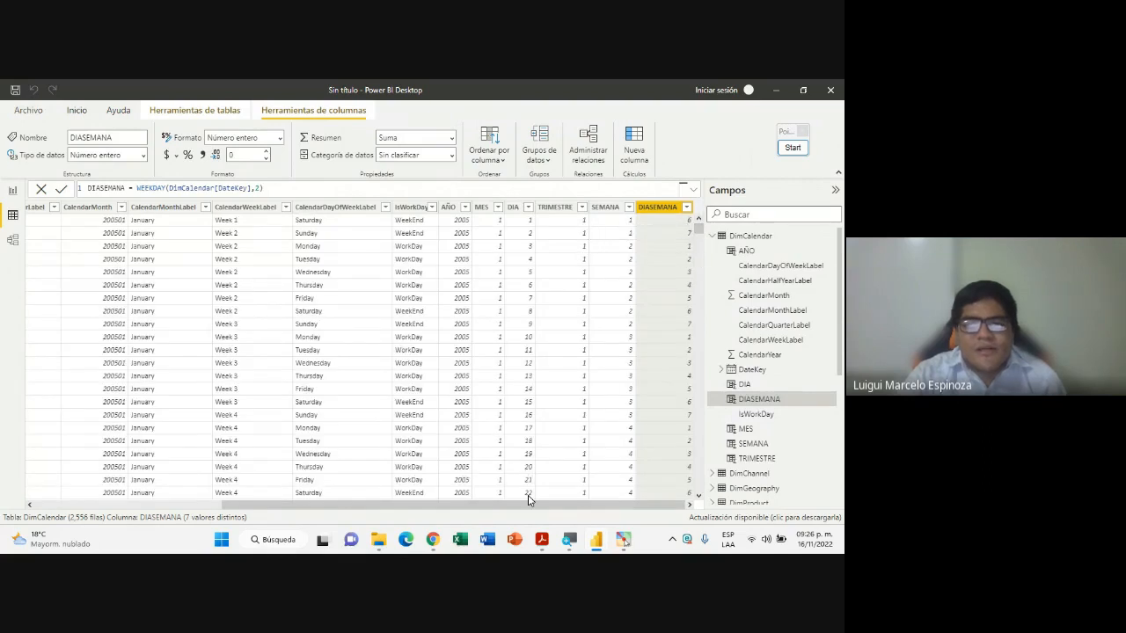
drag(527, 508, 227, 487)
drag(356, 502, 543, 501)
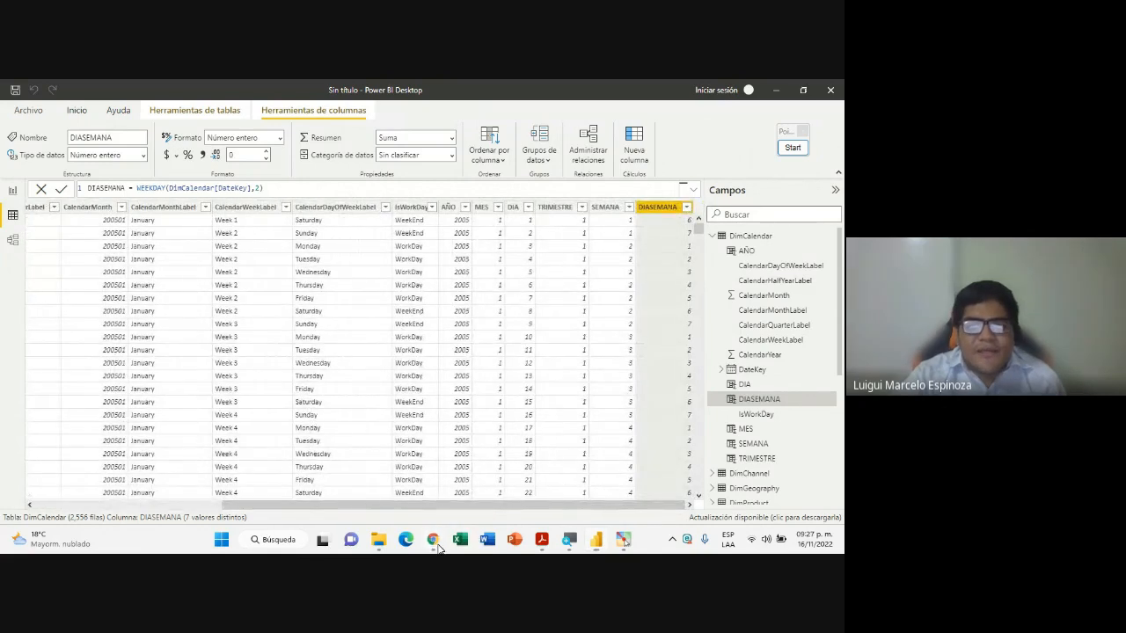
Switch to the Google Meet call in Chrome to read the chat messages, and return to Power BI Desktop
mouse_move(432, 540)
click(378, 475)
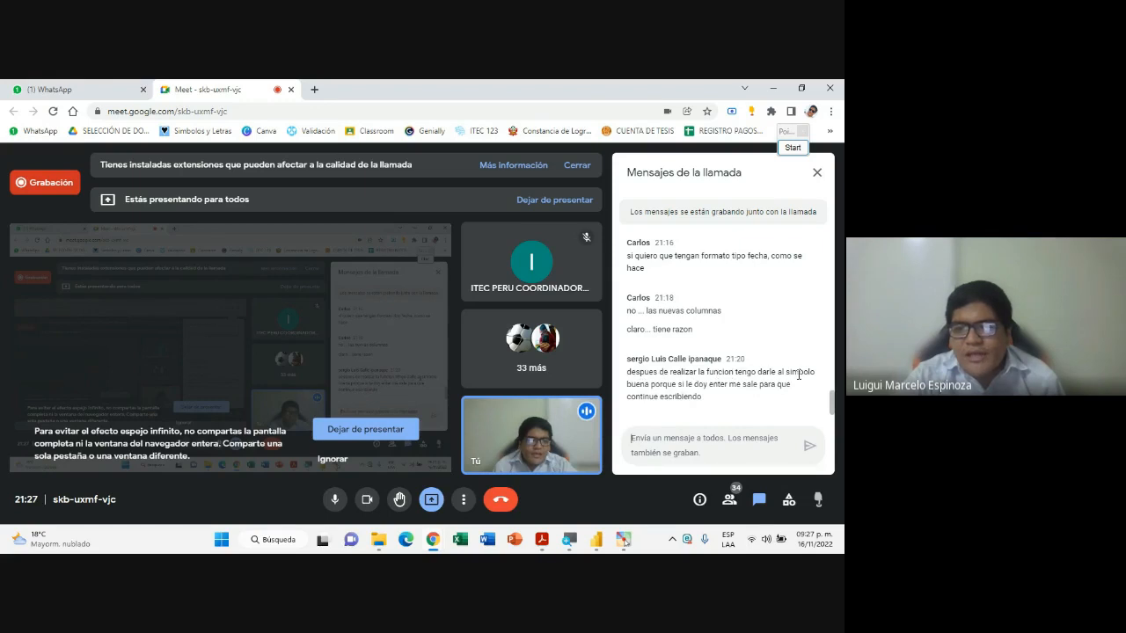
click(596, 539)
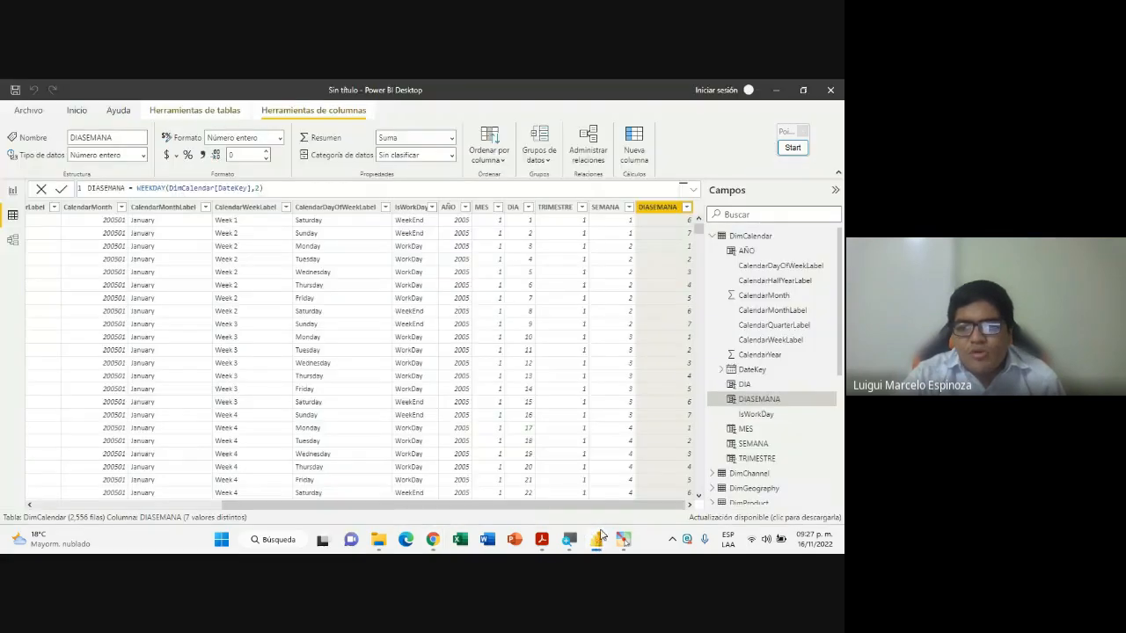
Show the DIASEMANA formula, switch to the session PDF in Adobe Acrobat Reader, and highlight the Días de diferencia DATEDIFF formula
click(279, 187)
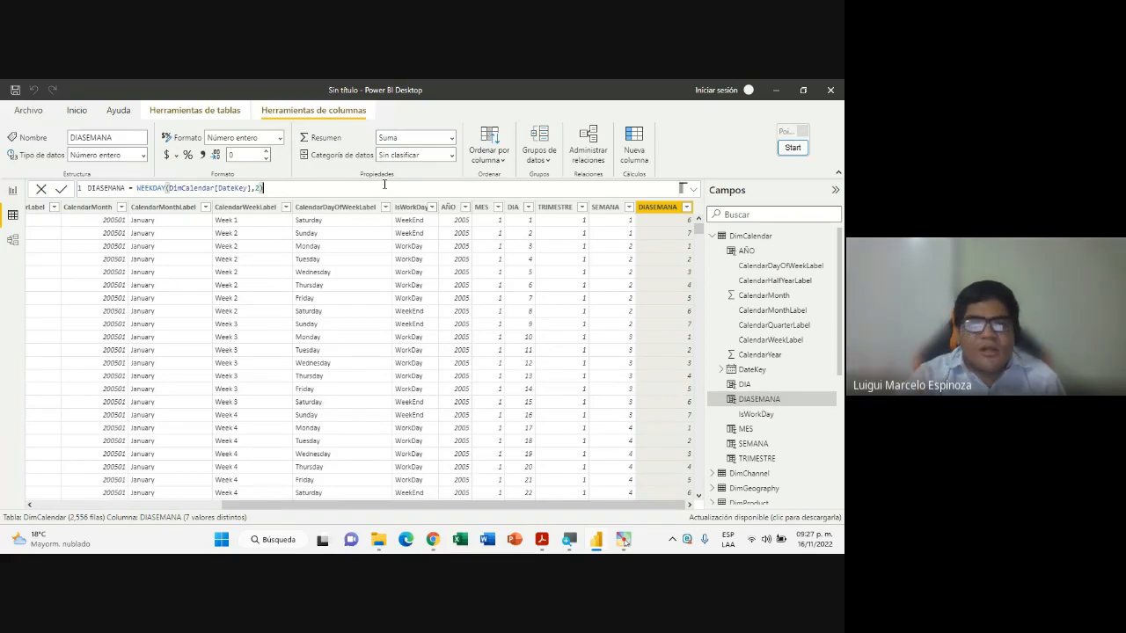
click(41, 192)
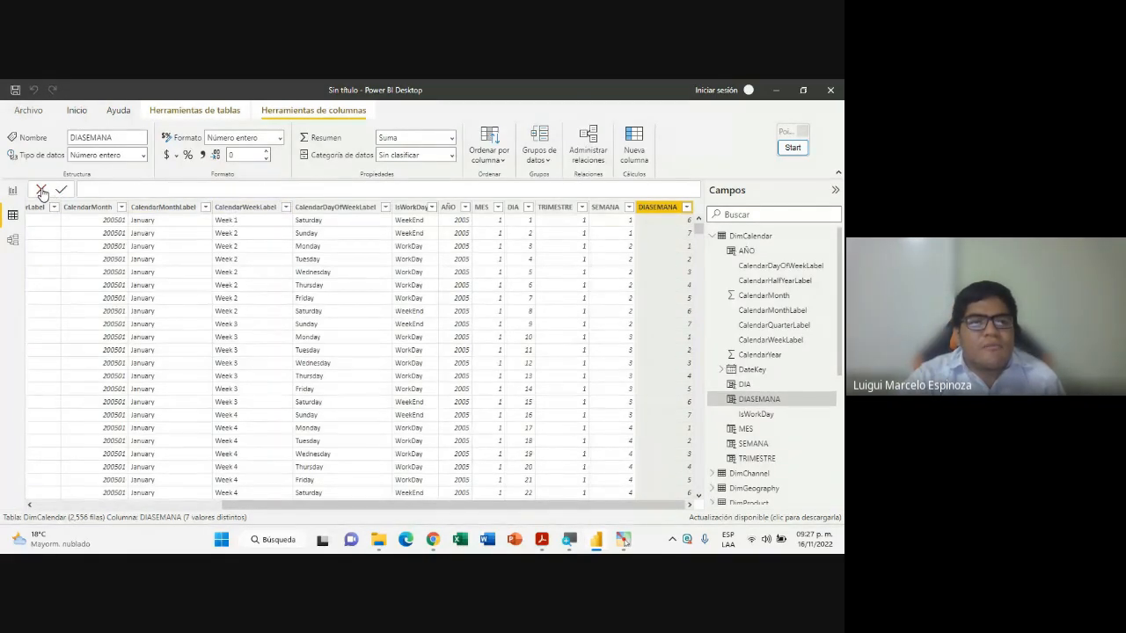
click(390, 188)
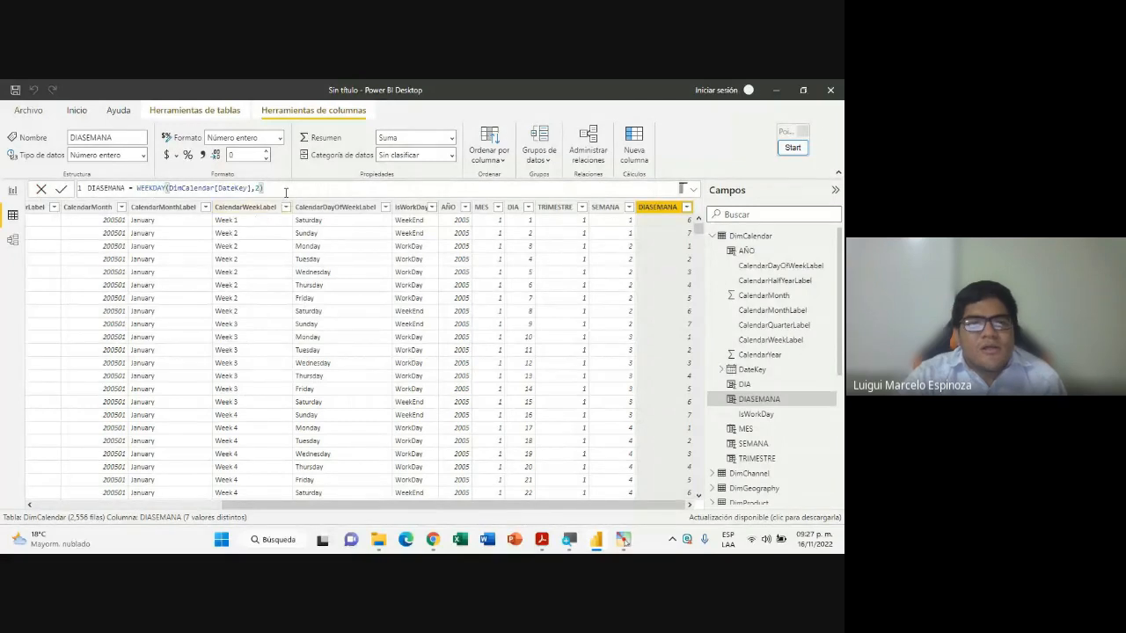
click(541, 540)
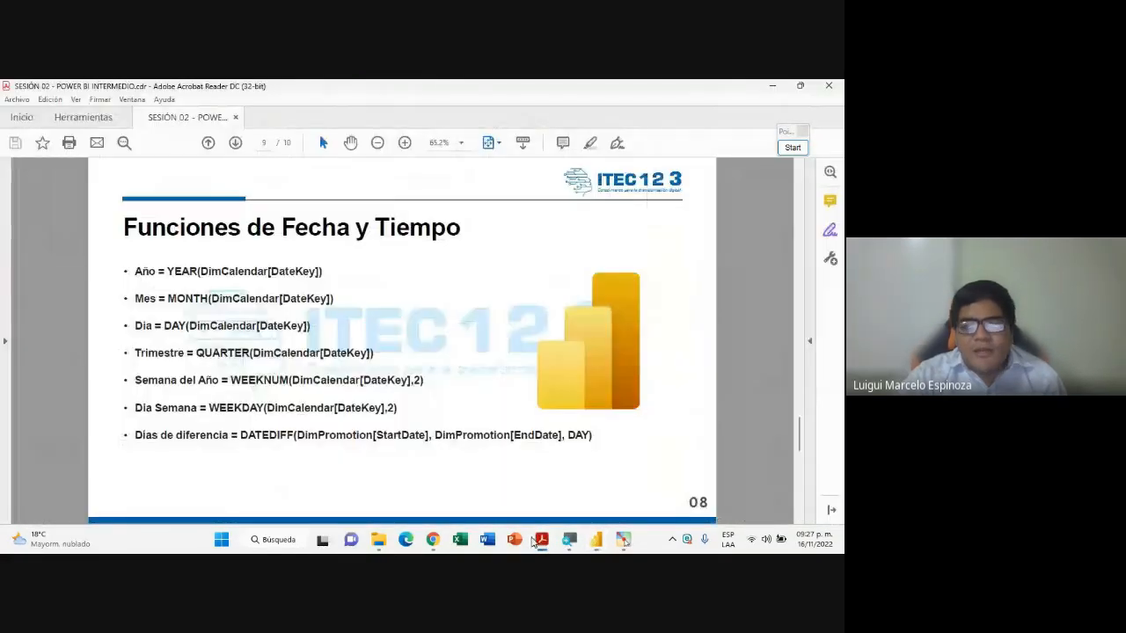
drag(137, 434, 595, 440)
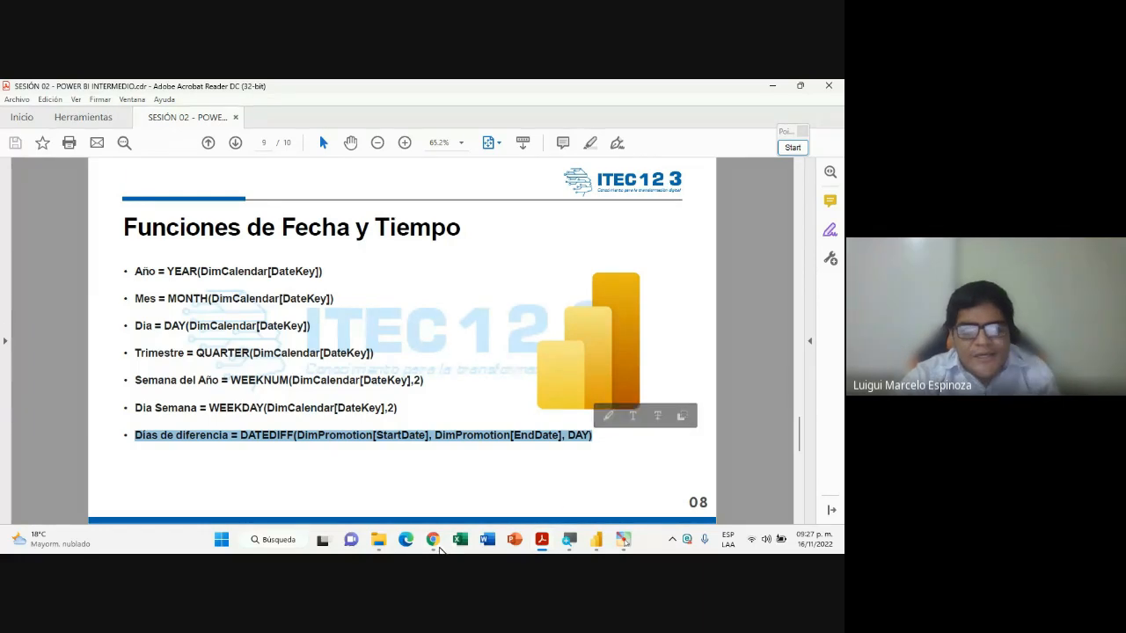
Open the Google Meet chat, highlight the participant's question about week 53, and return to Power BI Desktop
mouse_move(435, 543)
click(392, 478)
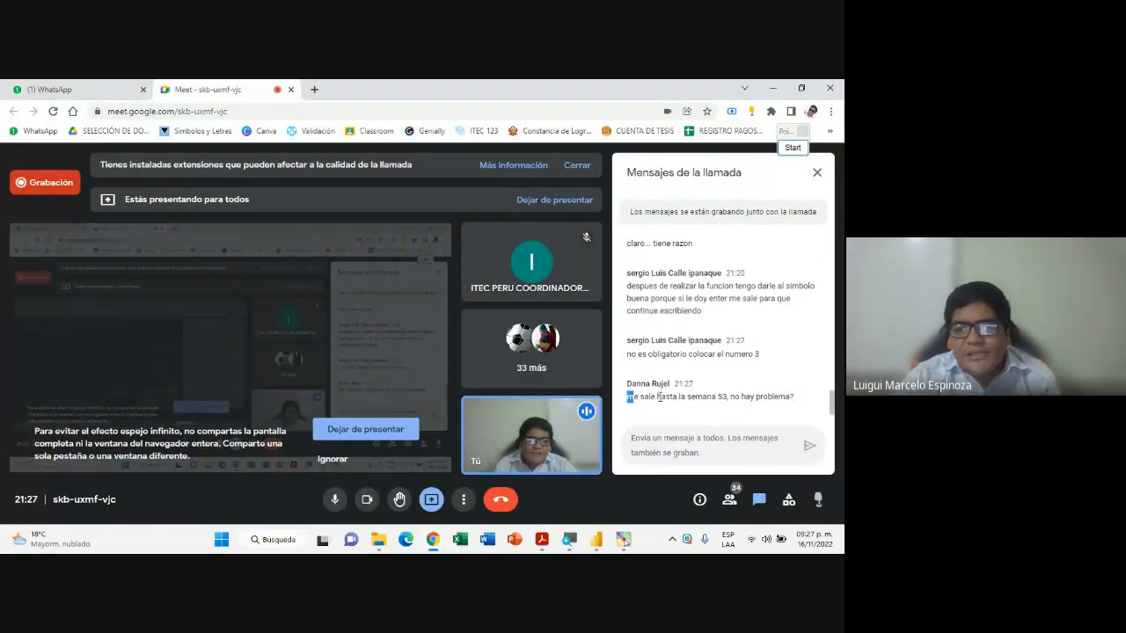
drag(659, 397, 723, 397)
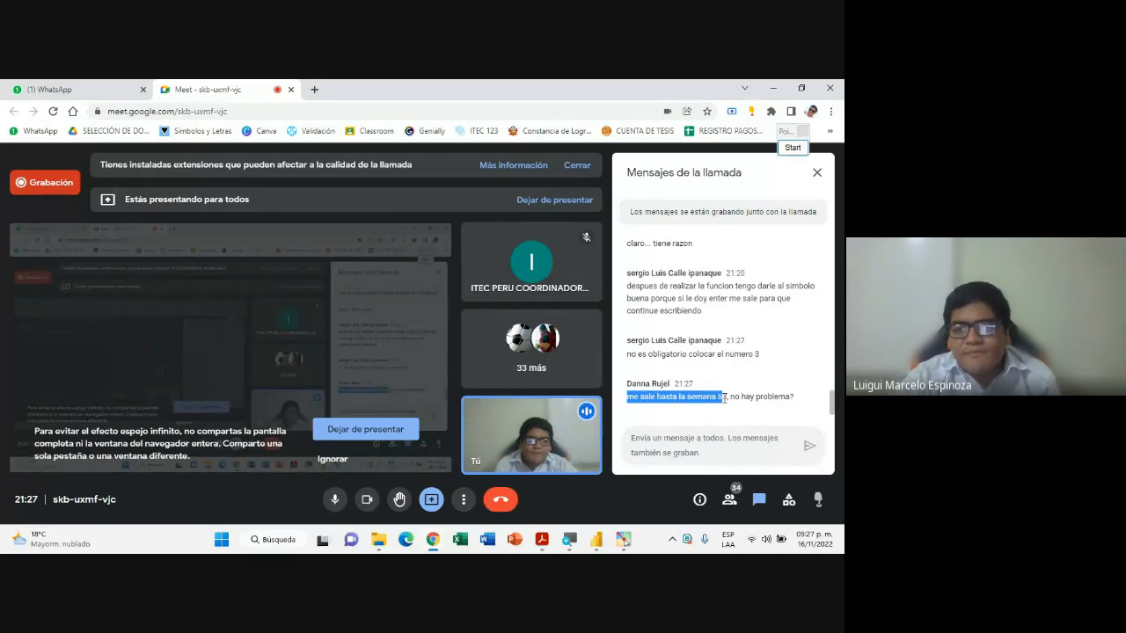
click(744, 403)
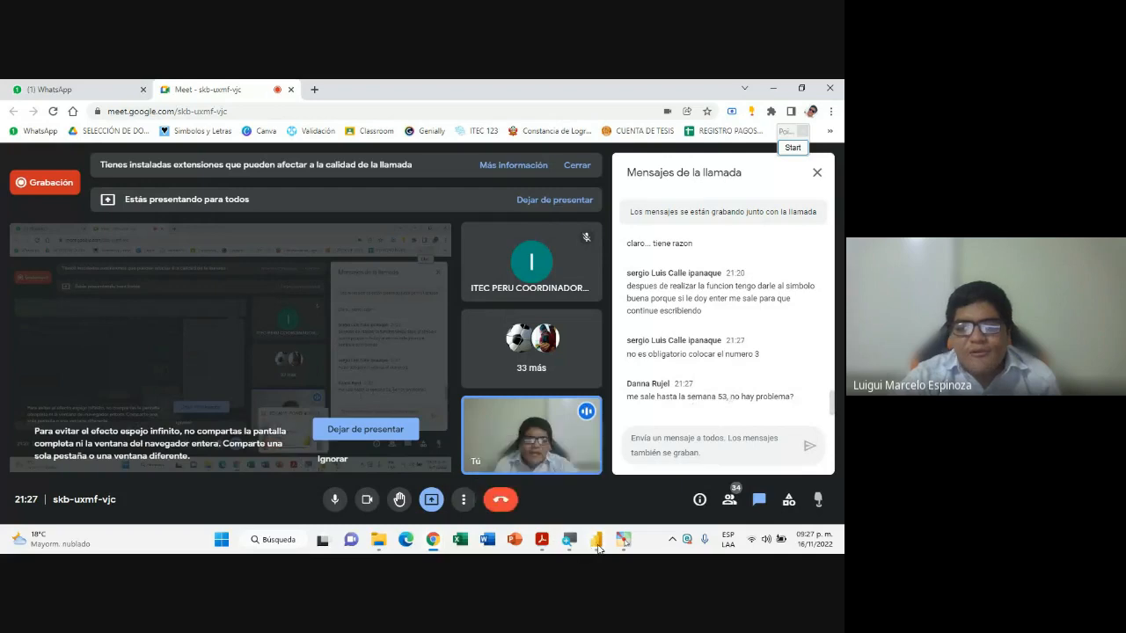
click(596, 539)
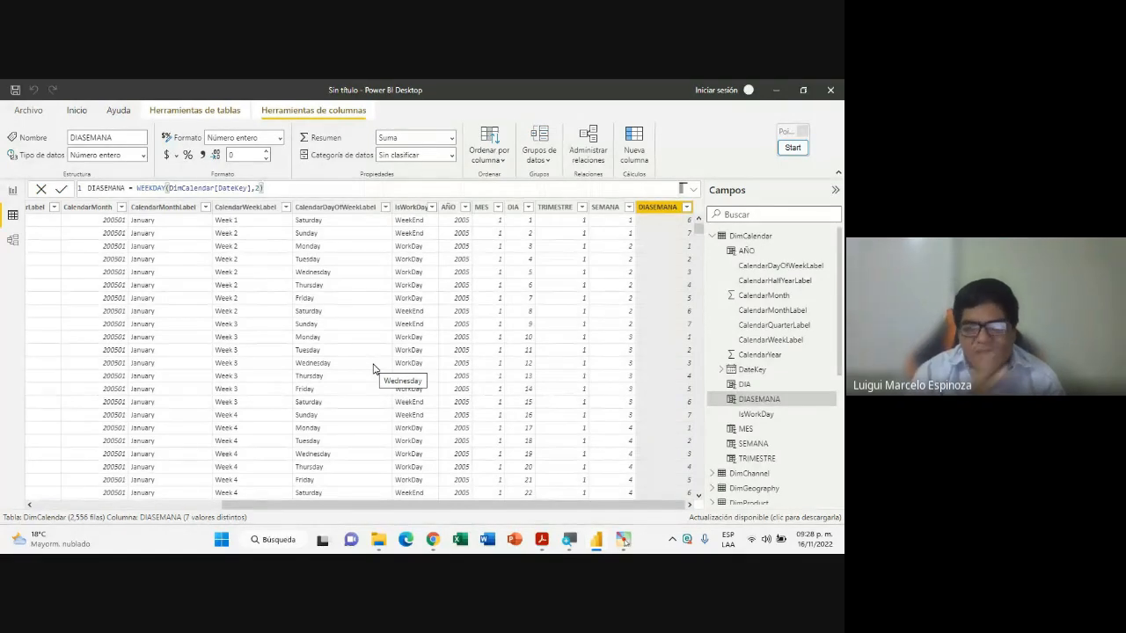
Reread the Google Meet chat question about whether the number 3 is mandatory, and return to the DIASEMANA column in Power BI Desktop
click(433, 540)
click(499, 483)
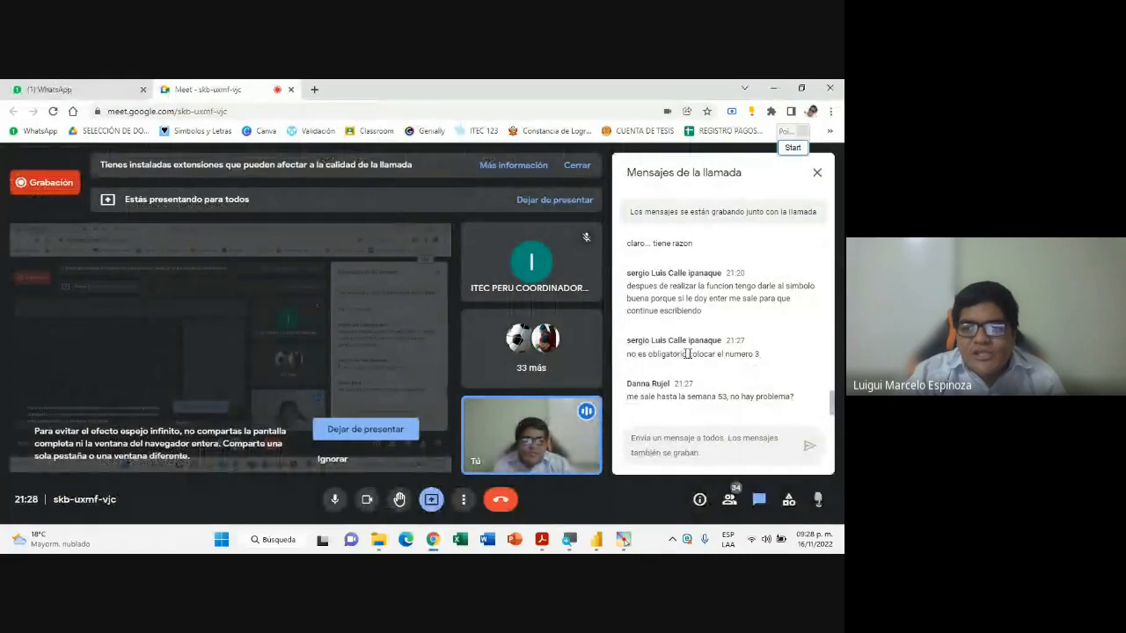
click(596, 540)
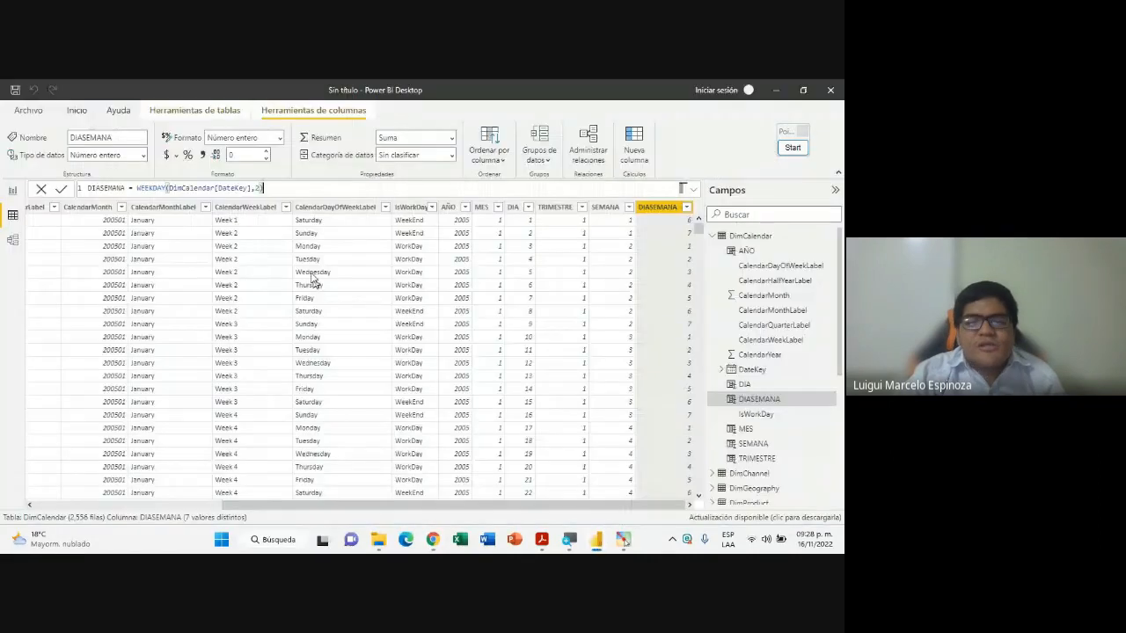
text())
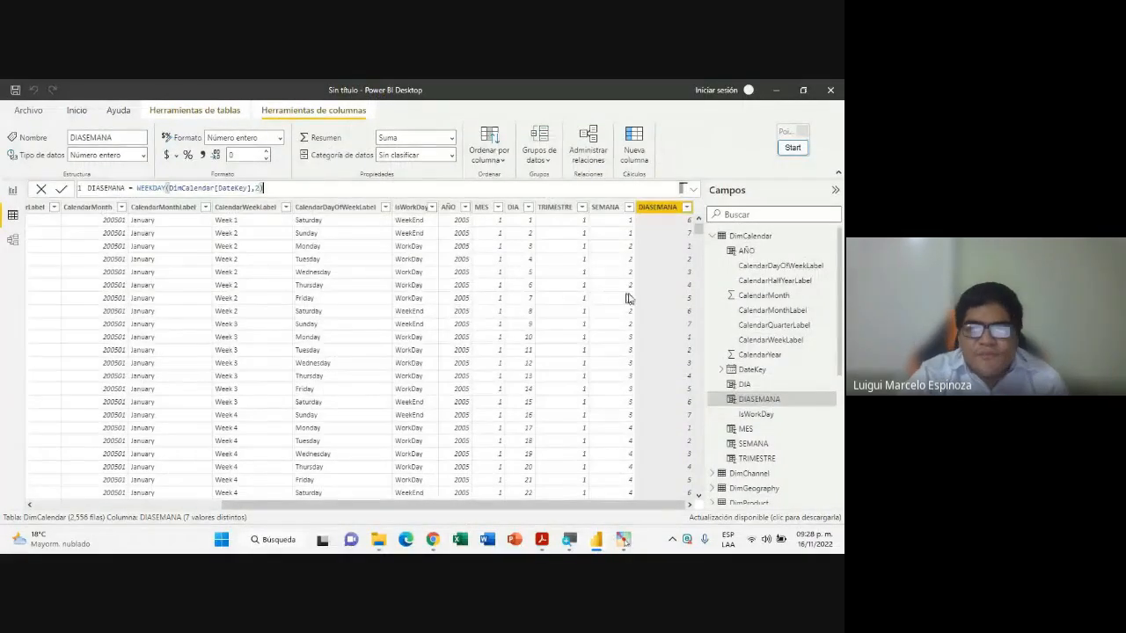
Collapse the DimCalendar and FactSales field lists and display the DimPromotion table with its StartDate and EndDate columns
click(711, 239)
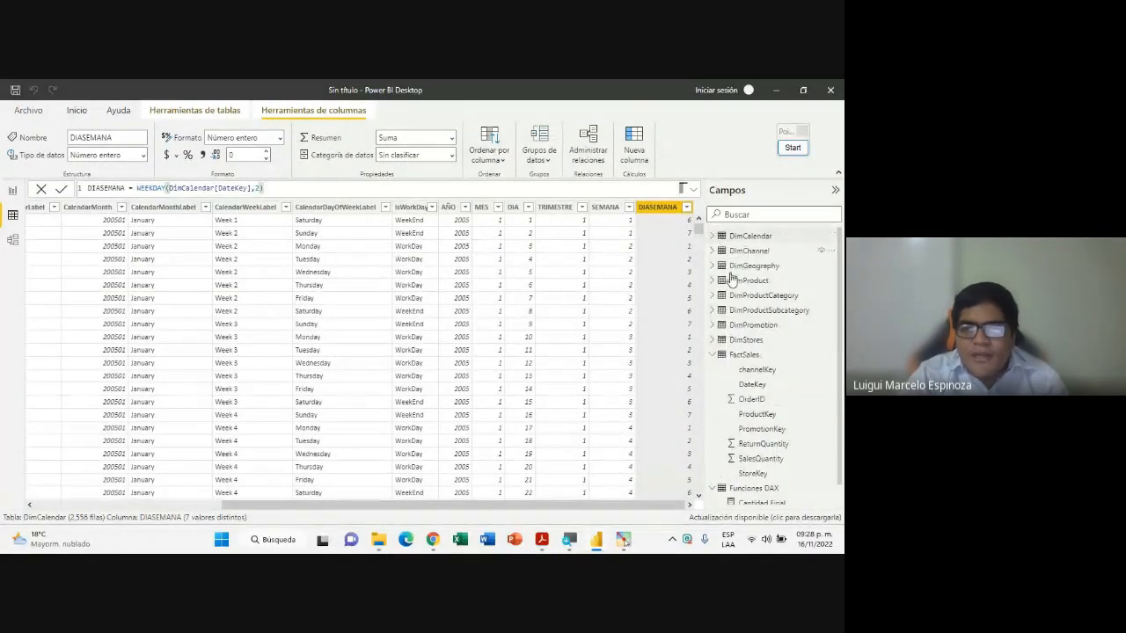
click(713, 356)
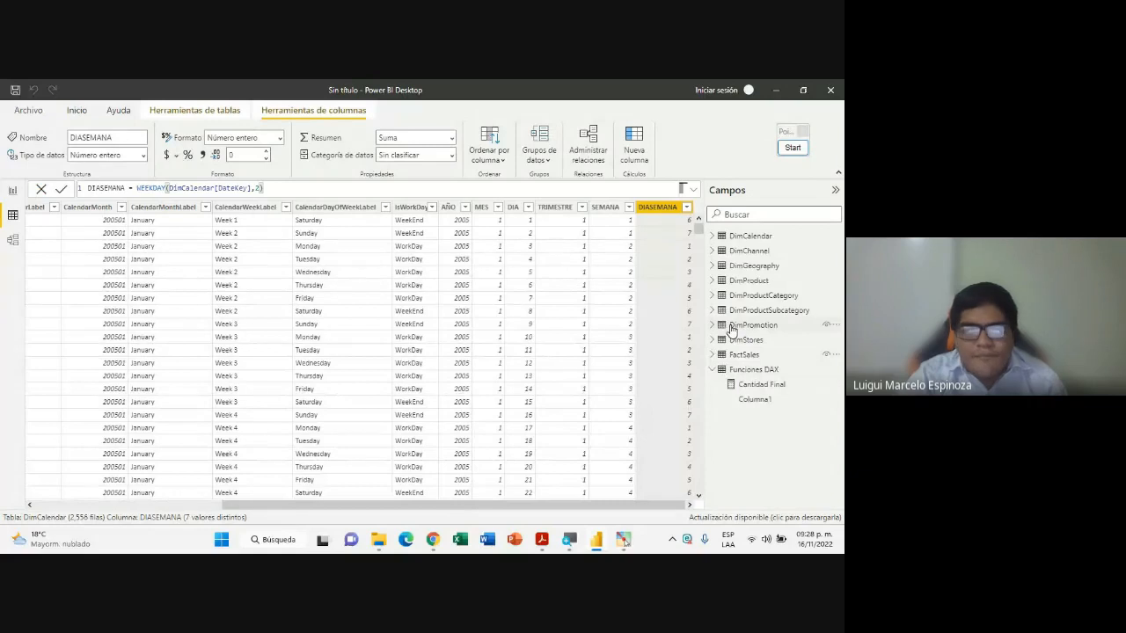
drag(479, 505, 651, 510)
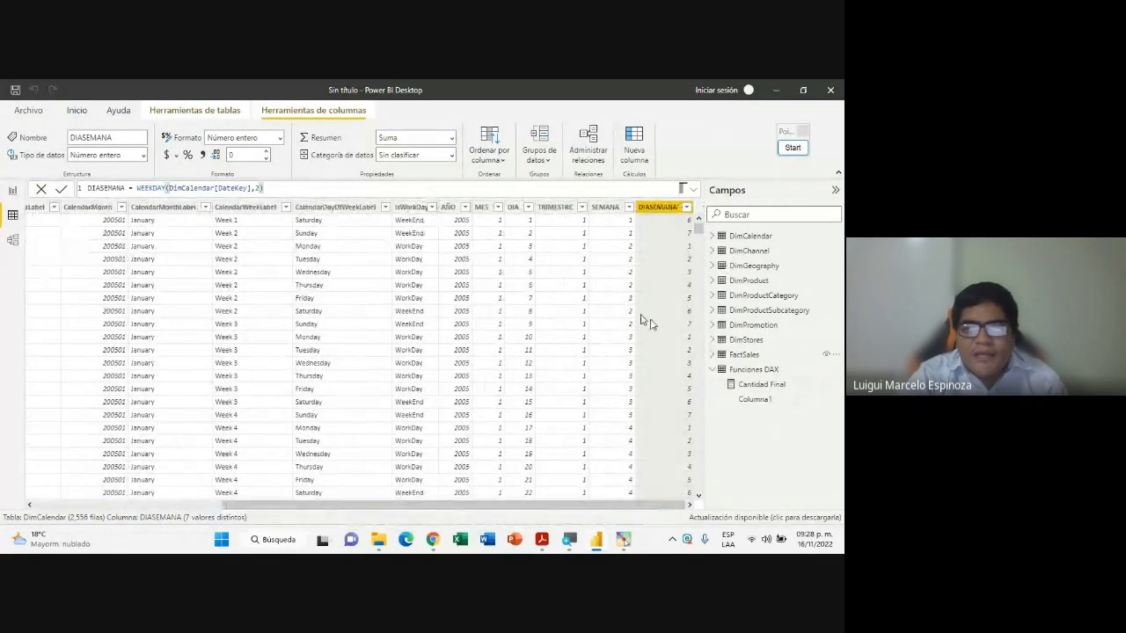
click(749, 328)
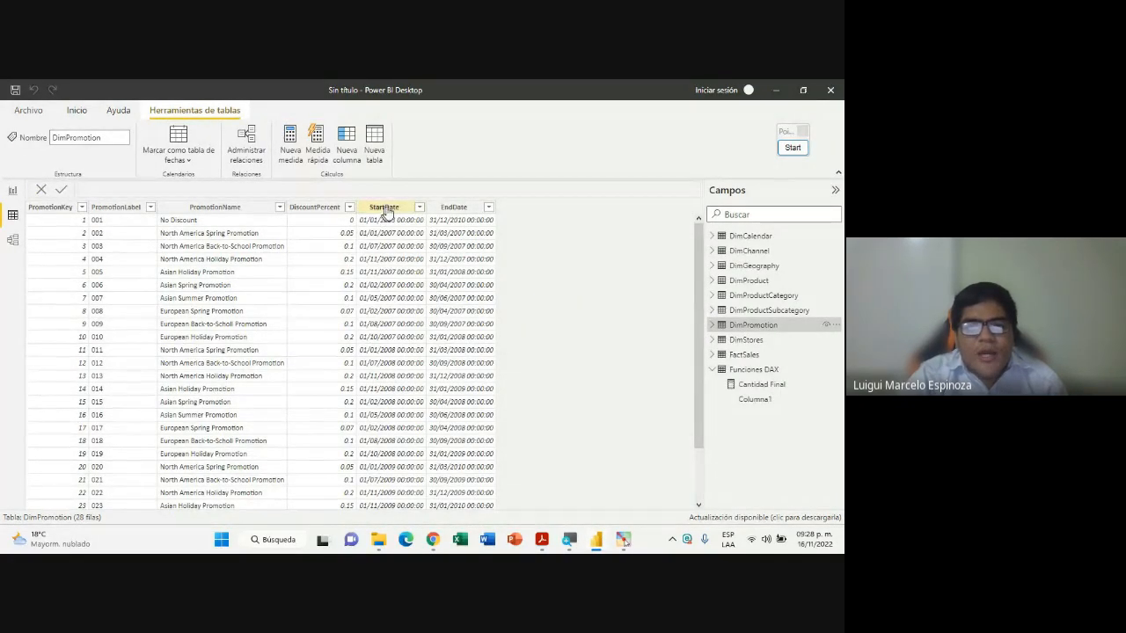
Check Google Meet for new participant messages and go back to the DimPromotion table in Power BI Desktop
click(433, 539)
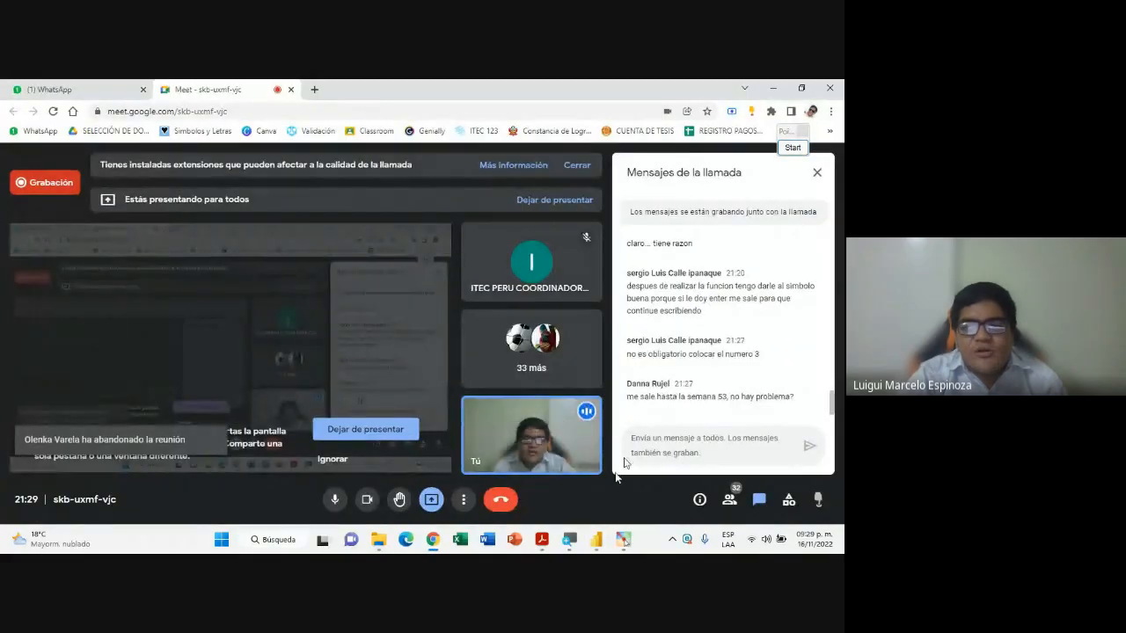
click(596, 539)
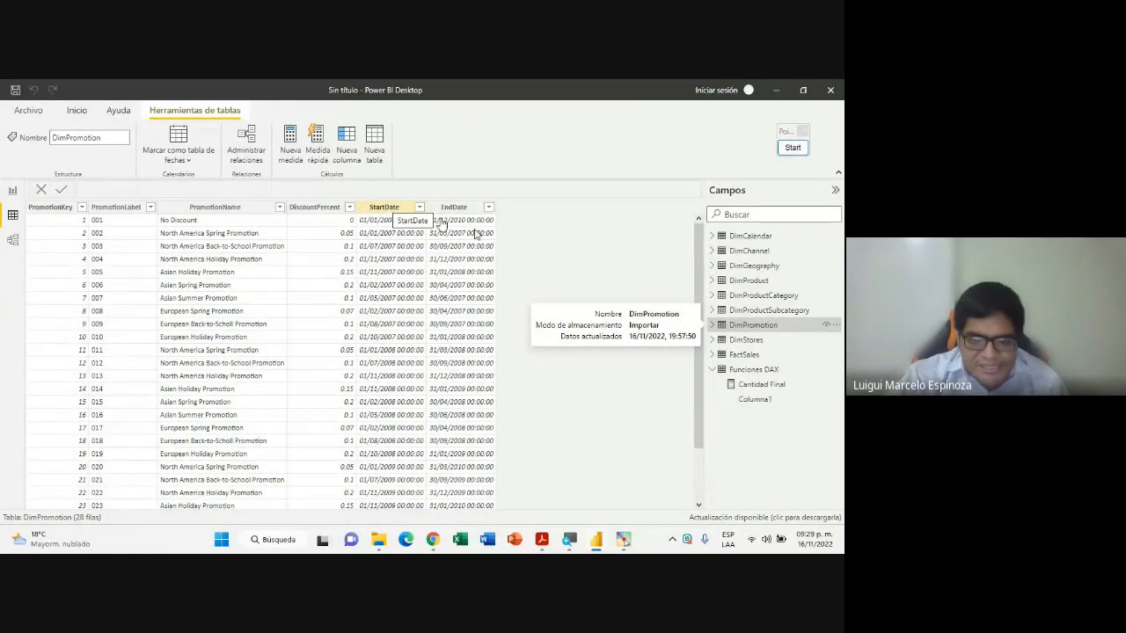
click(596, 543)
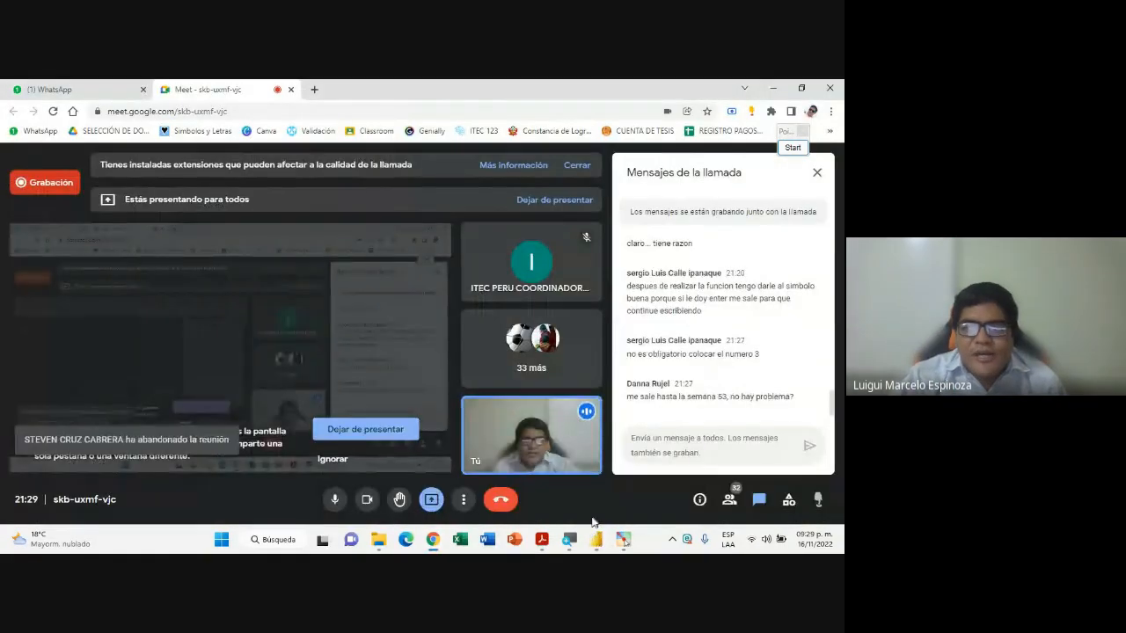
Switch to the session PDF, highlight the DATEDIFF function name in the Días de diferencia formula, and return to Power BI Desktop
click(541, 539)
click(139, 445)
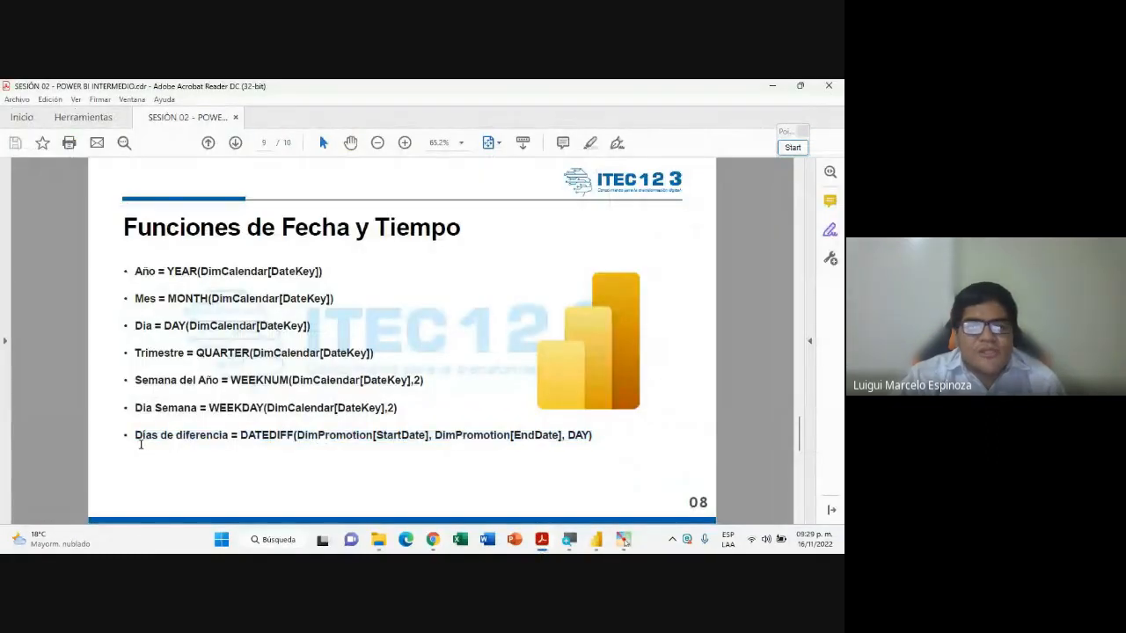
drag(239, 436, 294, 437)
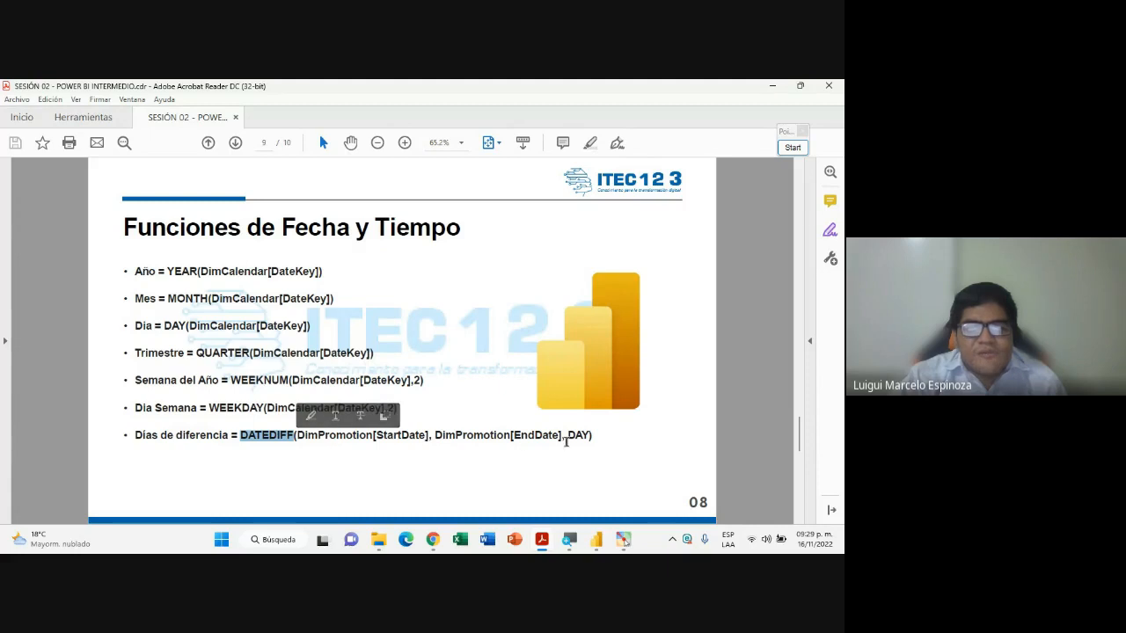
click(597, 539)
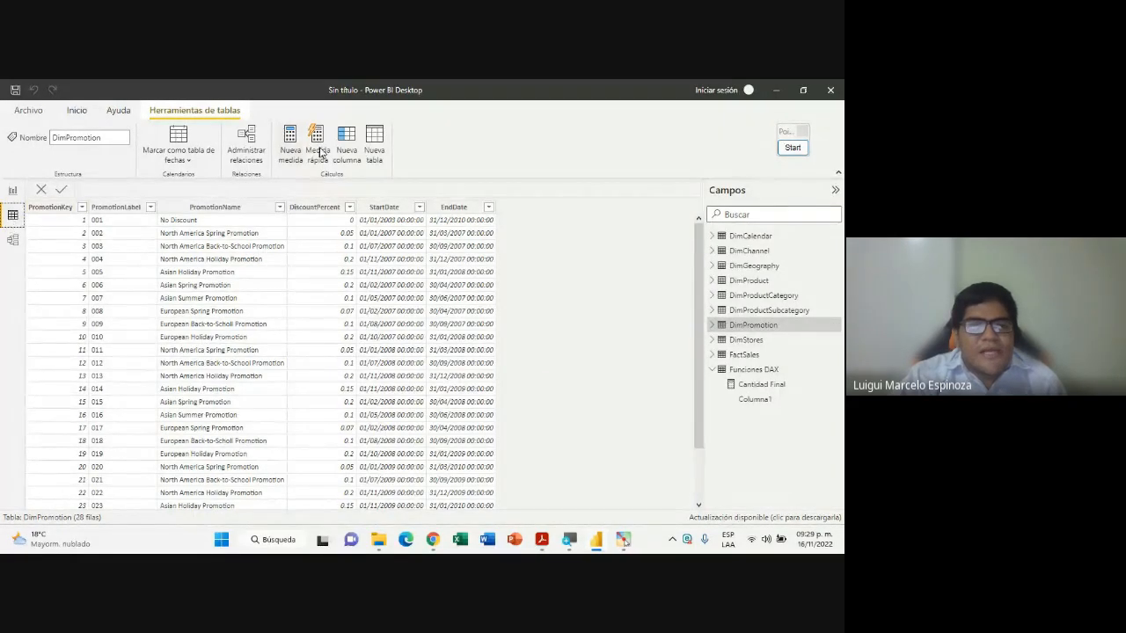
Add a new calculated column to the DimPromotion table and name it DIFERENCIADEDIA
click(346, 144)
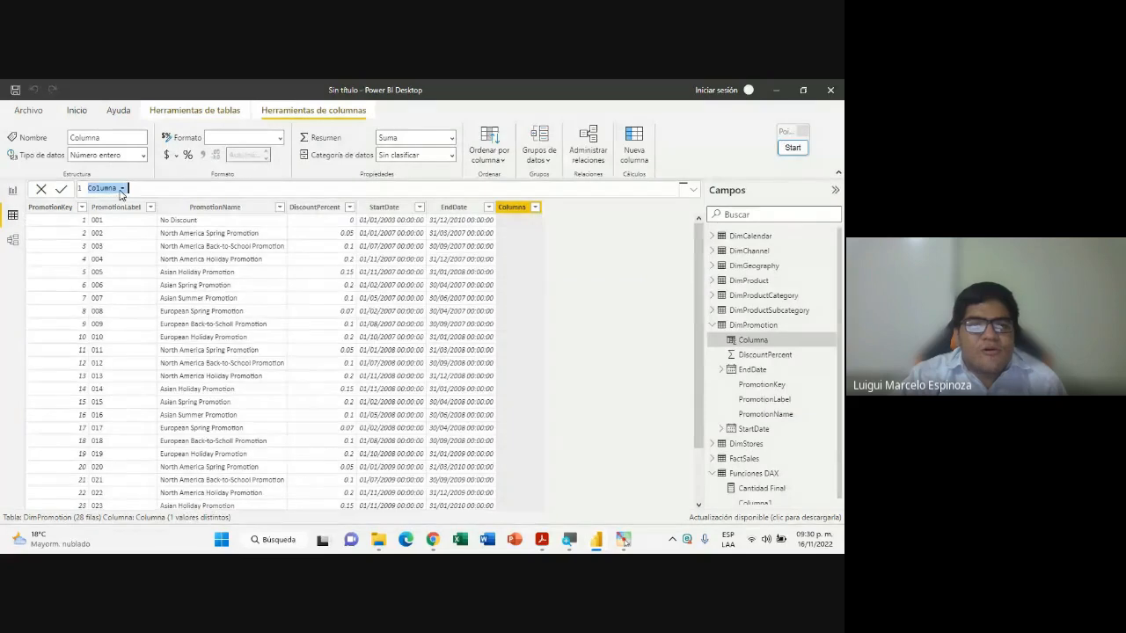
click(120, 191)
click(118, 189)
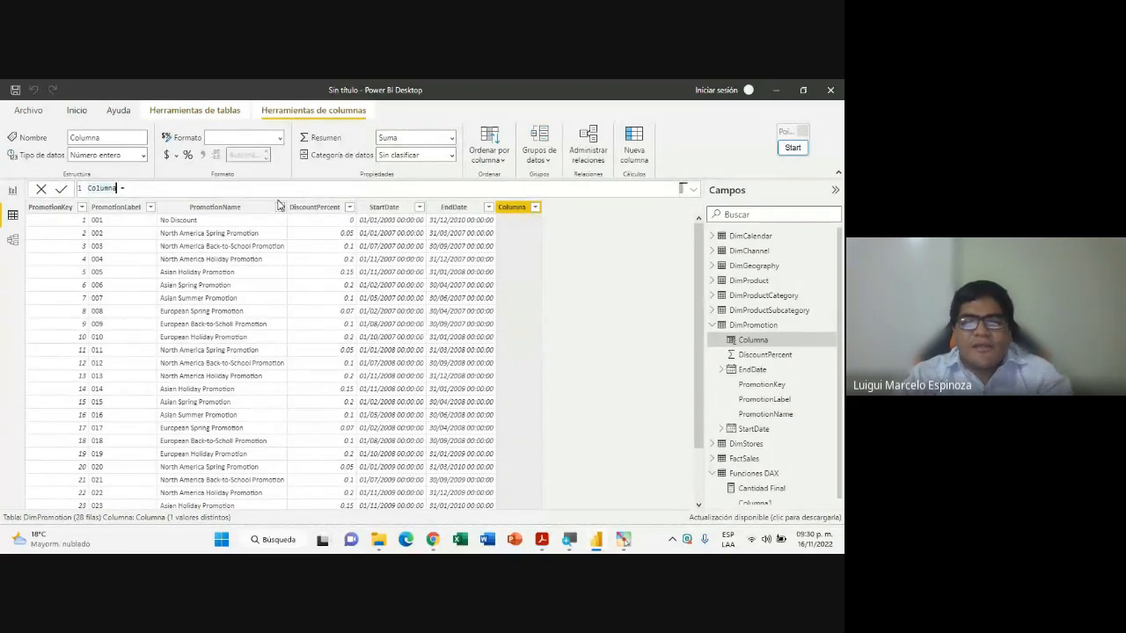
key(BackSpace)
key(BackSpace)
key(BackSpace)
key(BackSpace)
key(BackSpace)
key(BackSpace)
key(BackSpace)
text(DIAS)
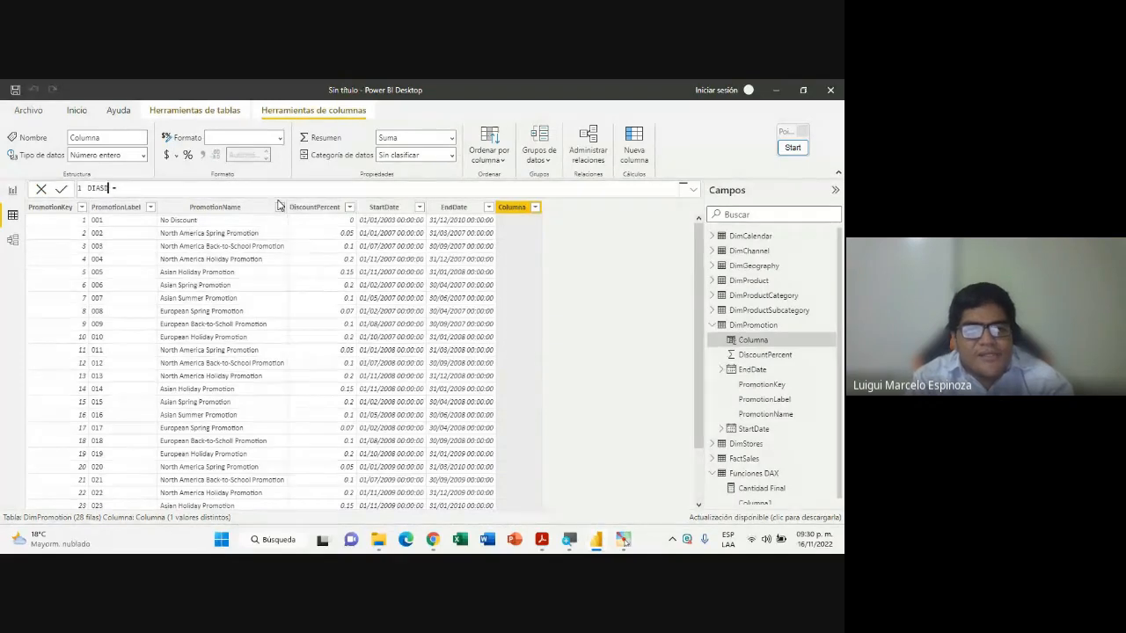
key(BackSpace)
key(BackSpace)
key(BackSpace)
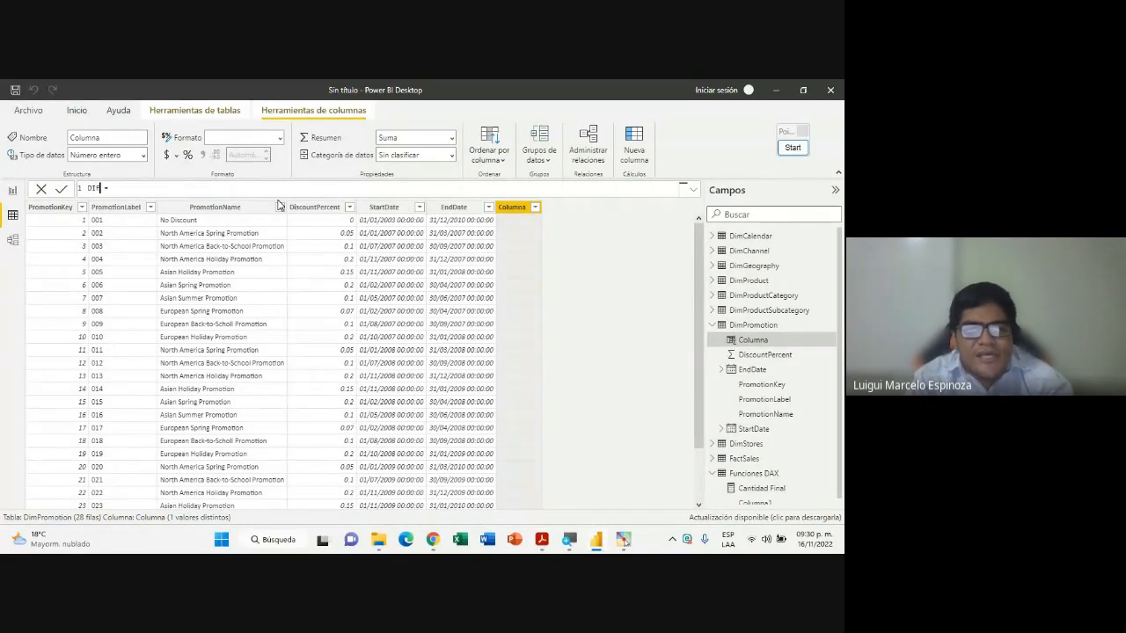
text(ENCIA)
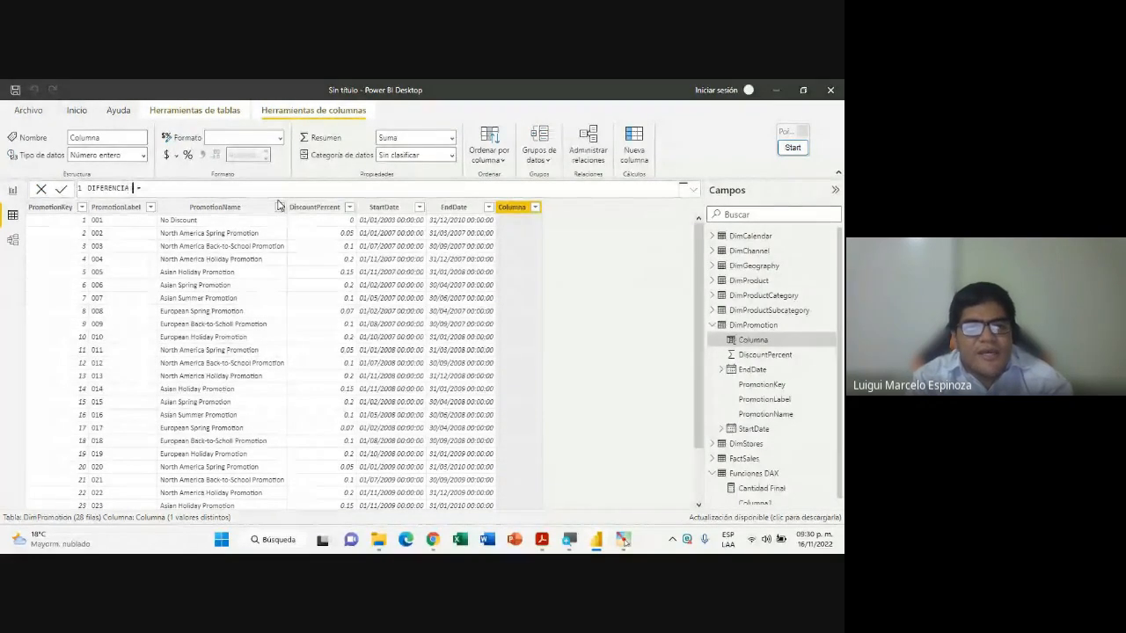
text(DEDIA)
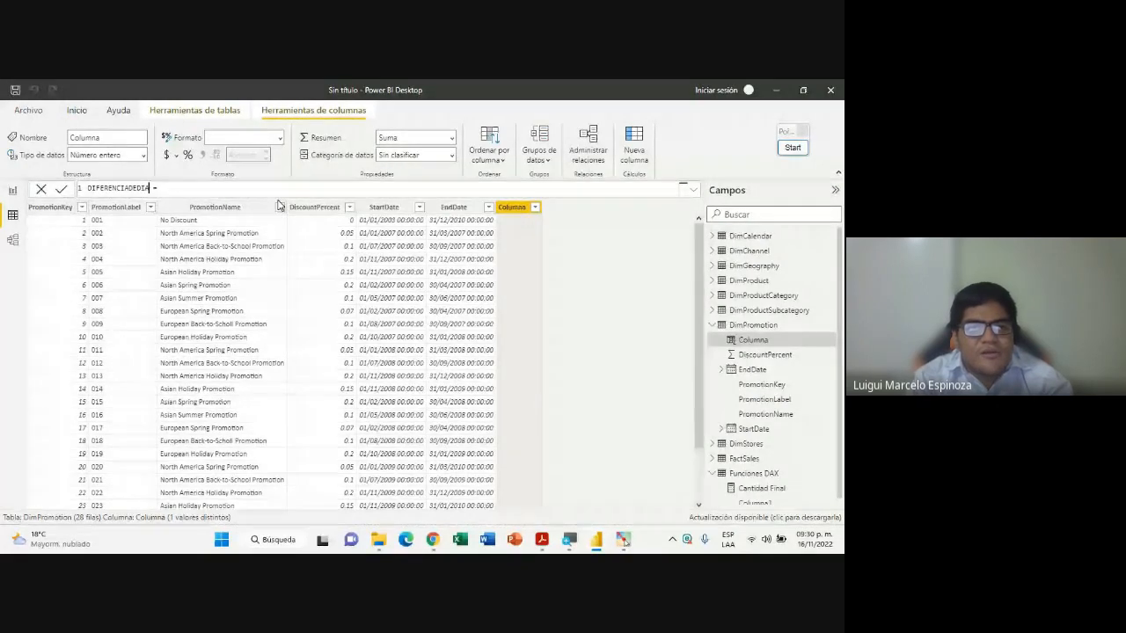
Correct the new calculated column's name to DIFERENCIA DE DIAS, with spaces between the words, ahead of the equals sign
text(S)
key(Left)
key(Left)
key(Left)
key(Left)
key(Left)
key(Left)
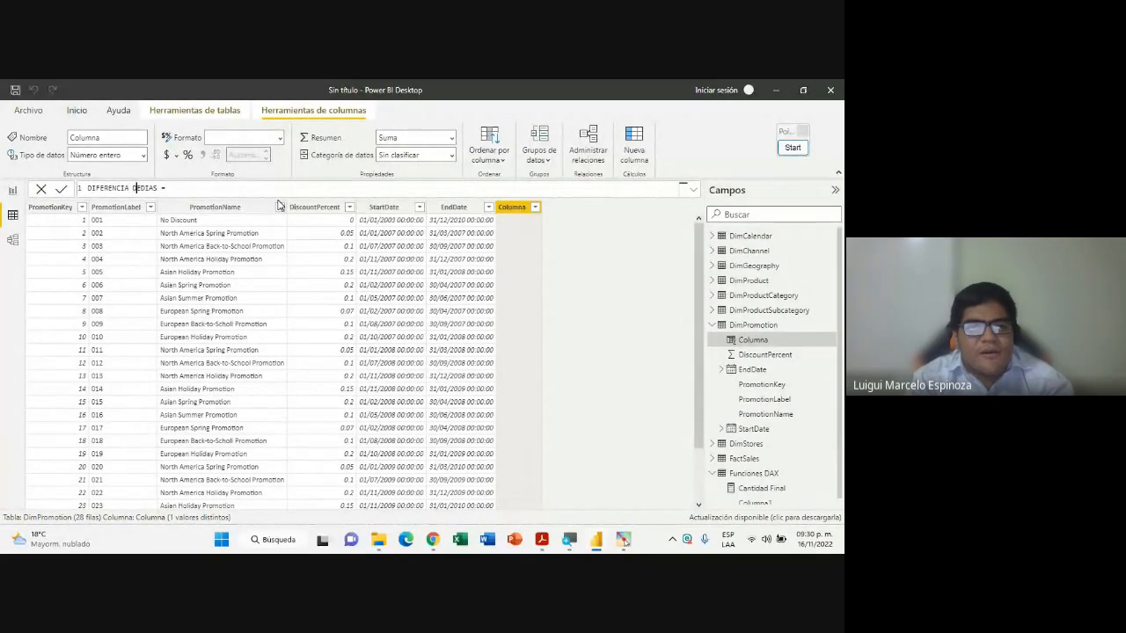
key(Right)
key(Right)
text(= )
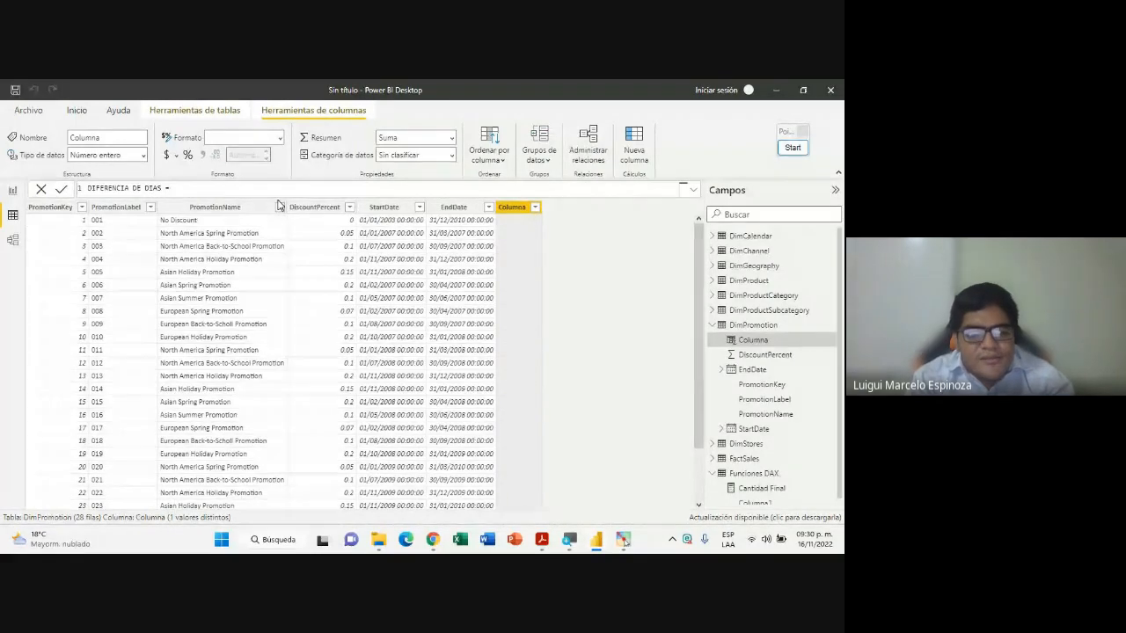
Begin the DIFERENCIA DE DIAS formula with the DATEDIFF function and its opening parenthesis
text(DATE)
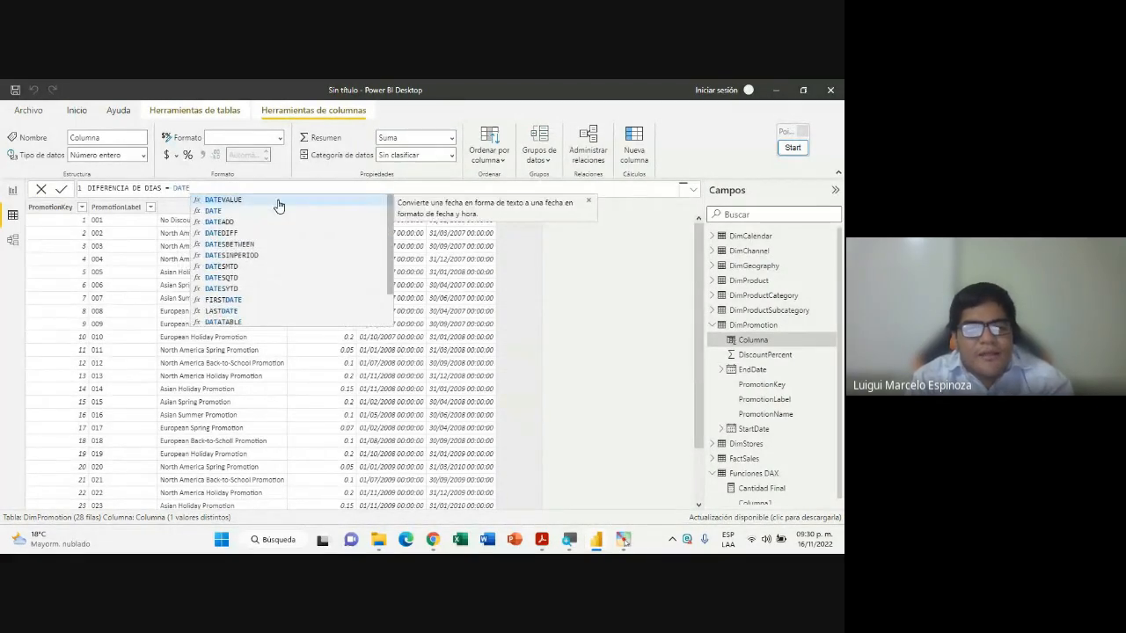
text(DIF)
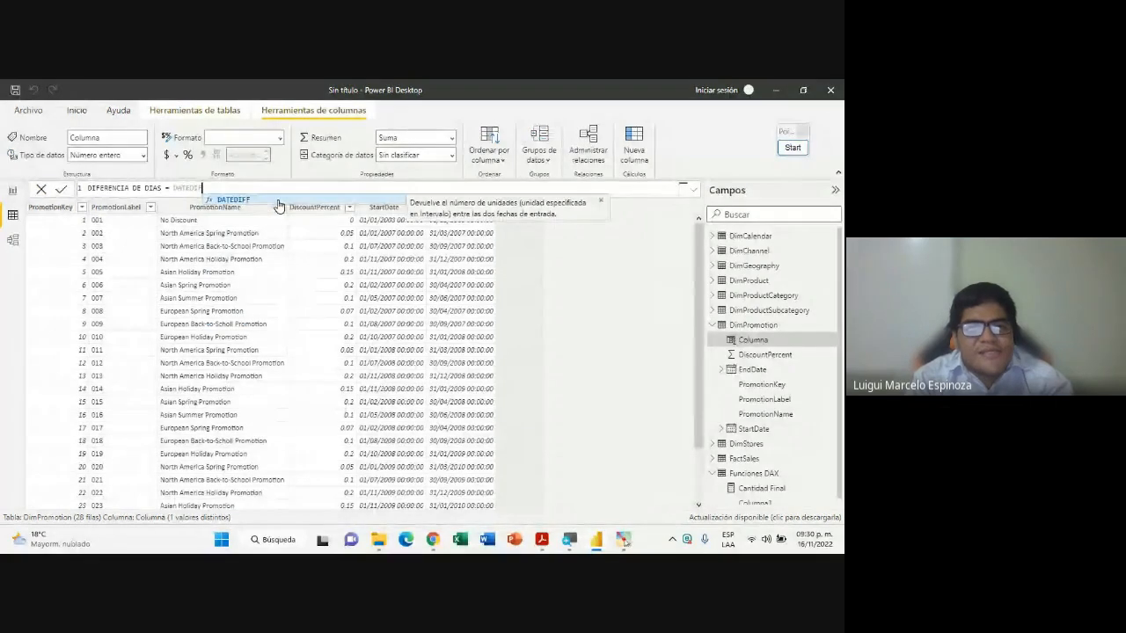
key(Escape)
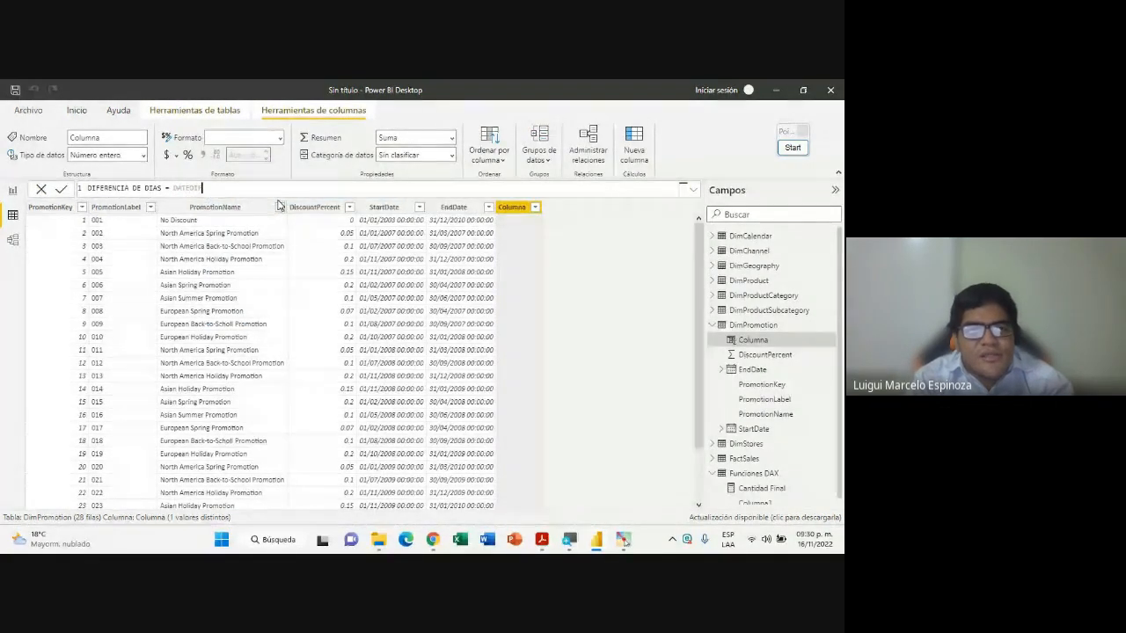
text(F()
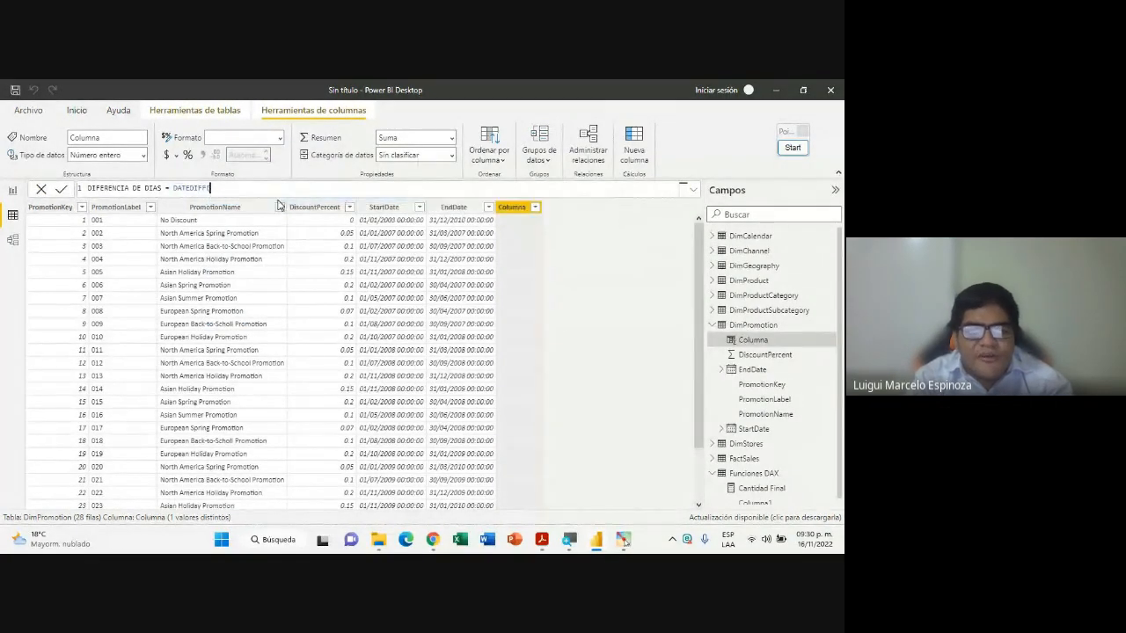
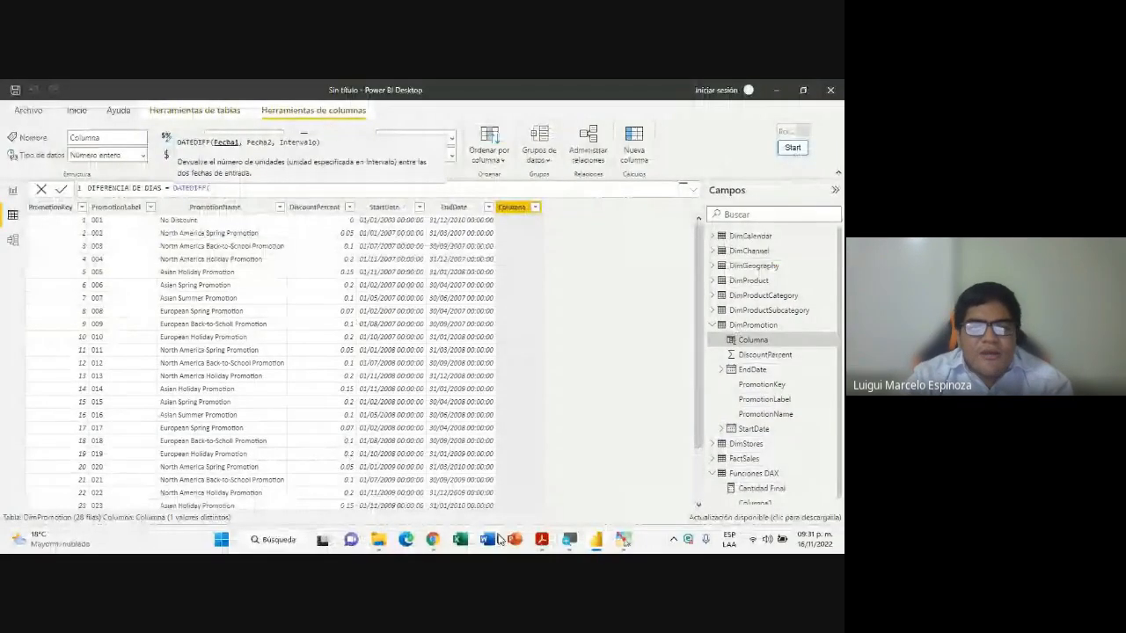
Consult the Días de diferencia formula in the session PDF, and enter DimPromotion[StartDate] as DATEDIFF's first argument in Power BI Desktop
click(541, 540)
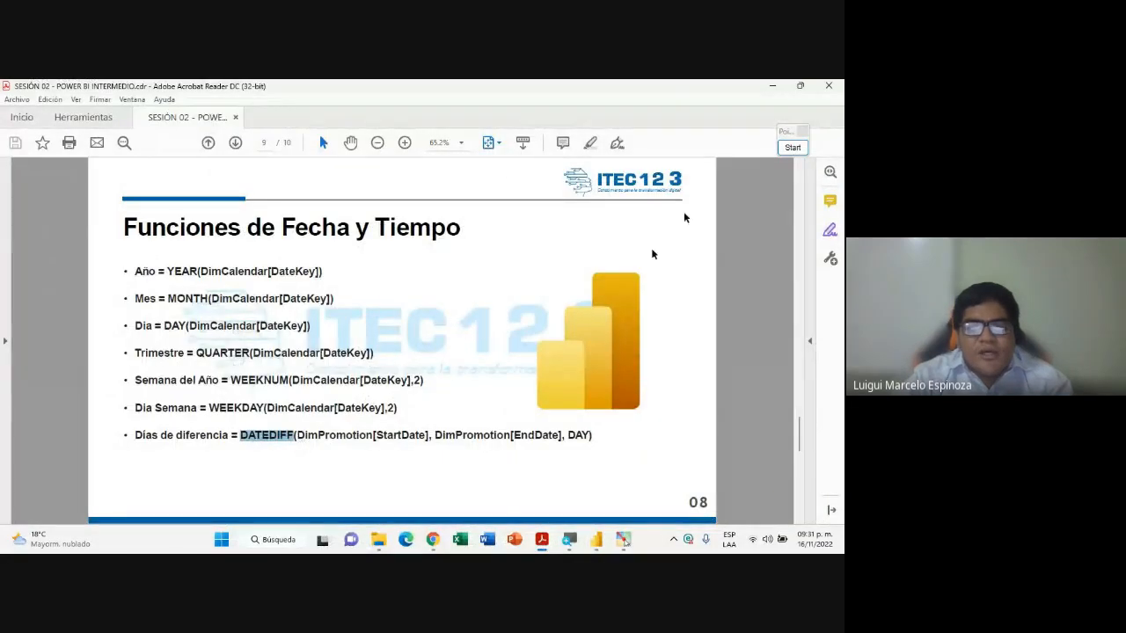
click(772, 86)
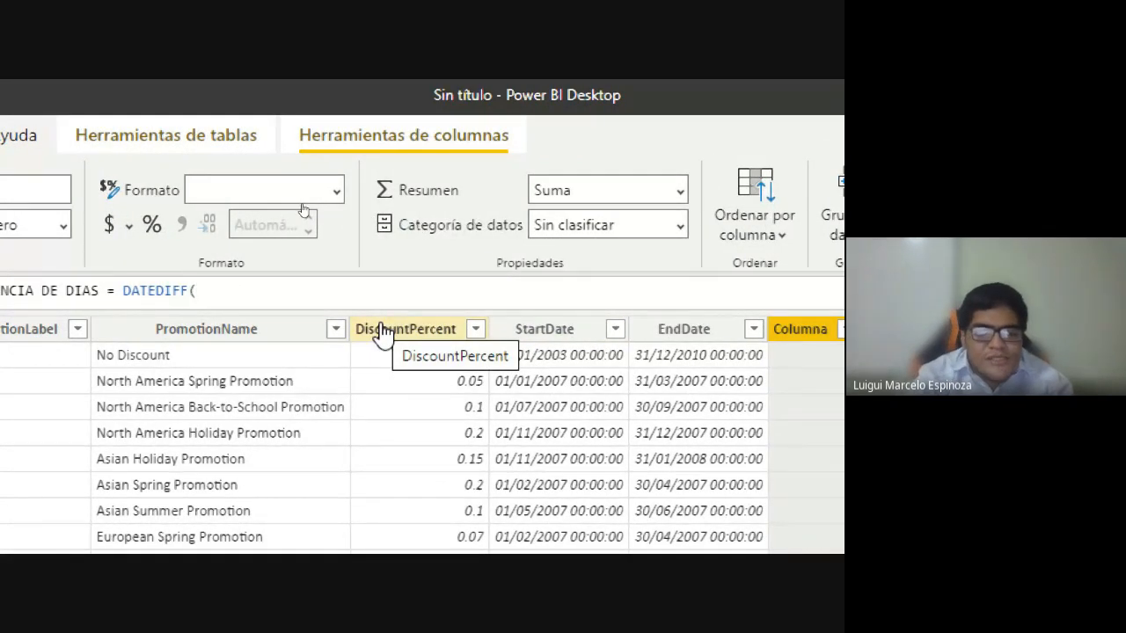
text(DIM)
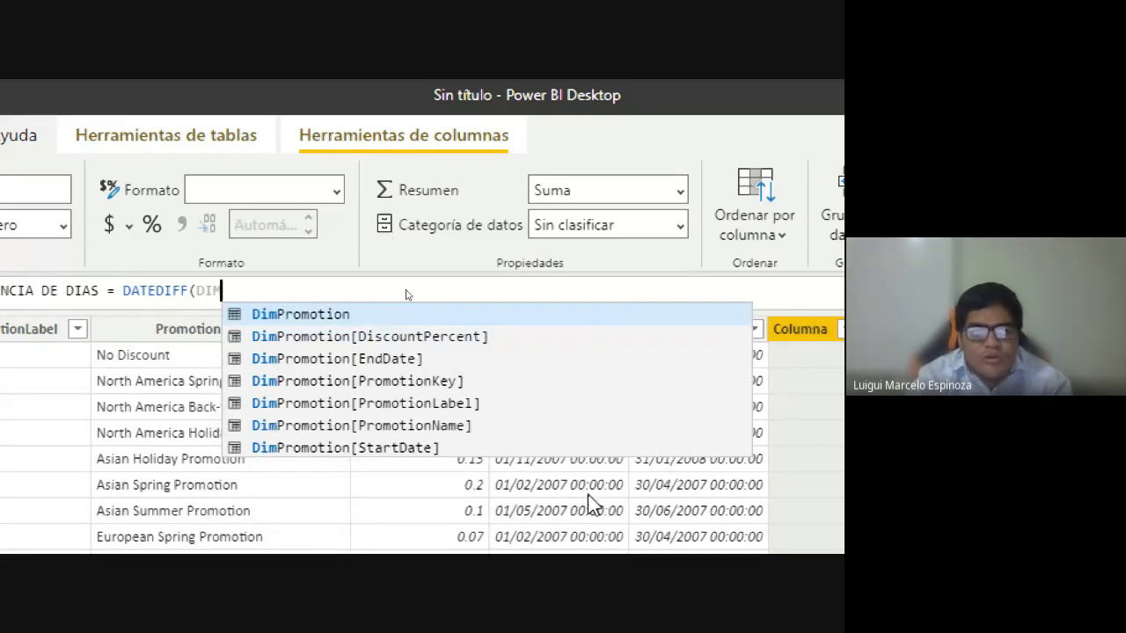
key(Down)
key(Down)
key(Down)
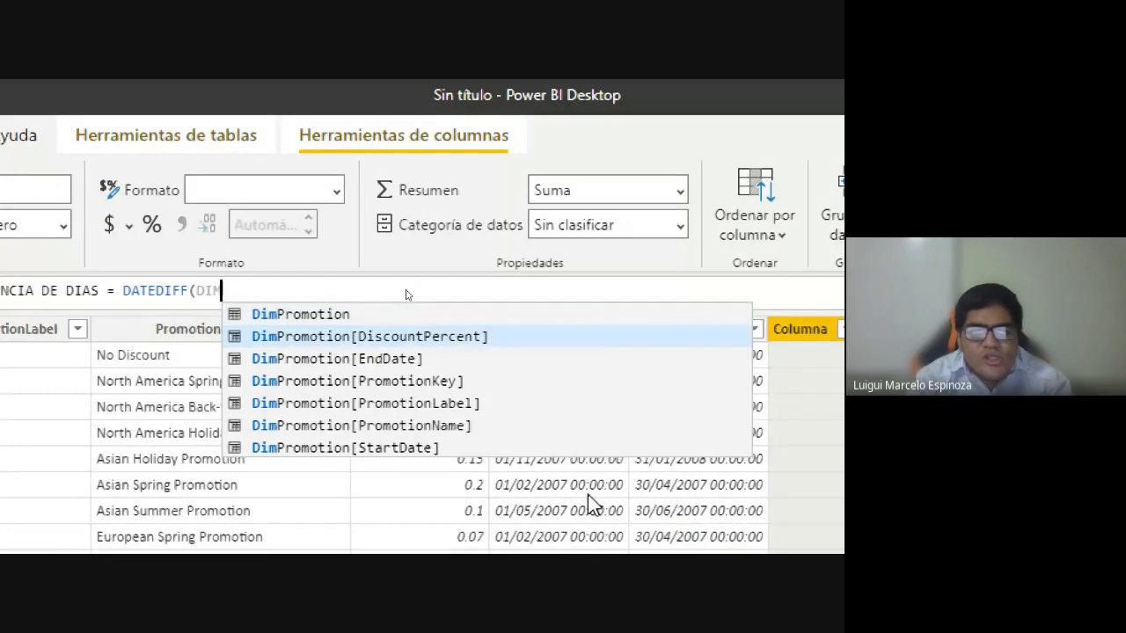
key(Down)
key(Down)
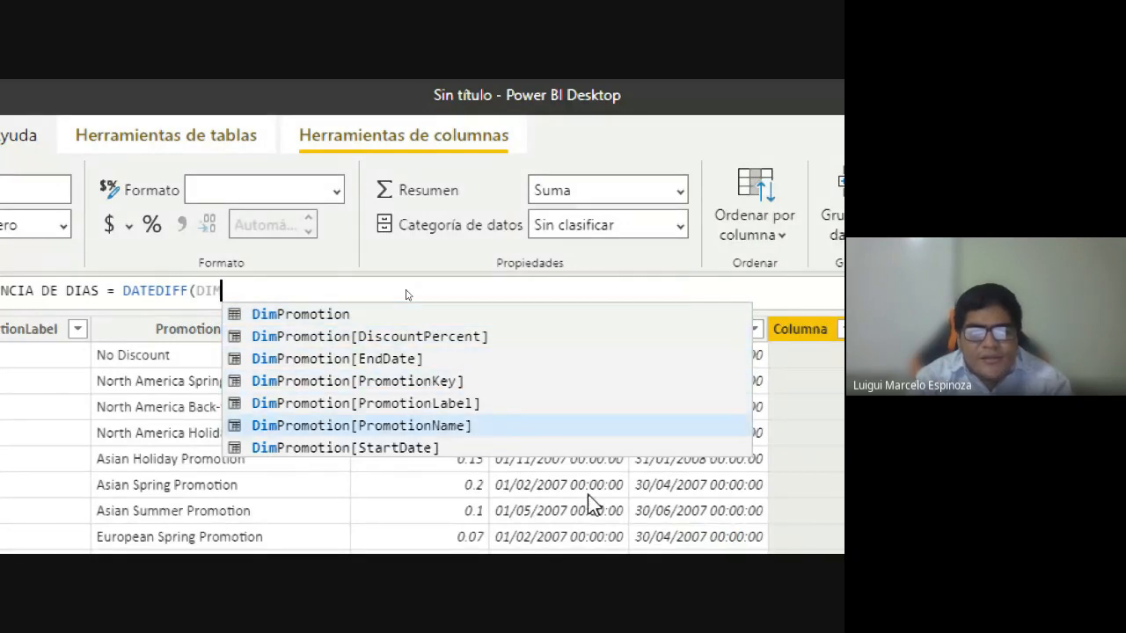
key(Down)
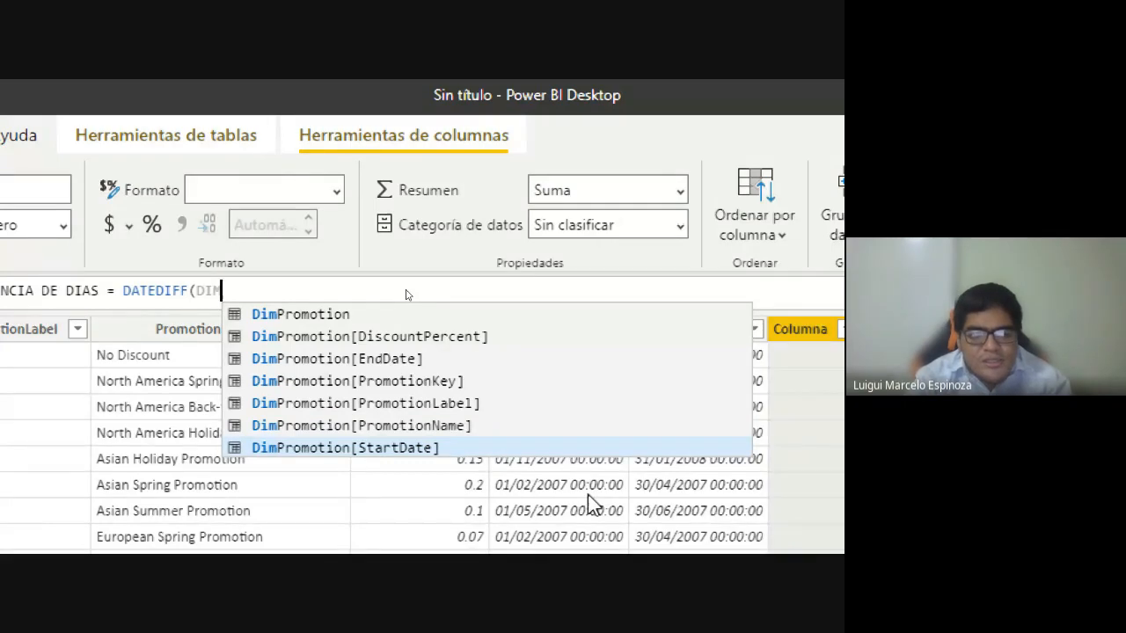
key(Tab)
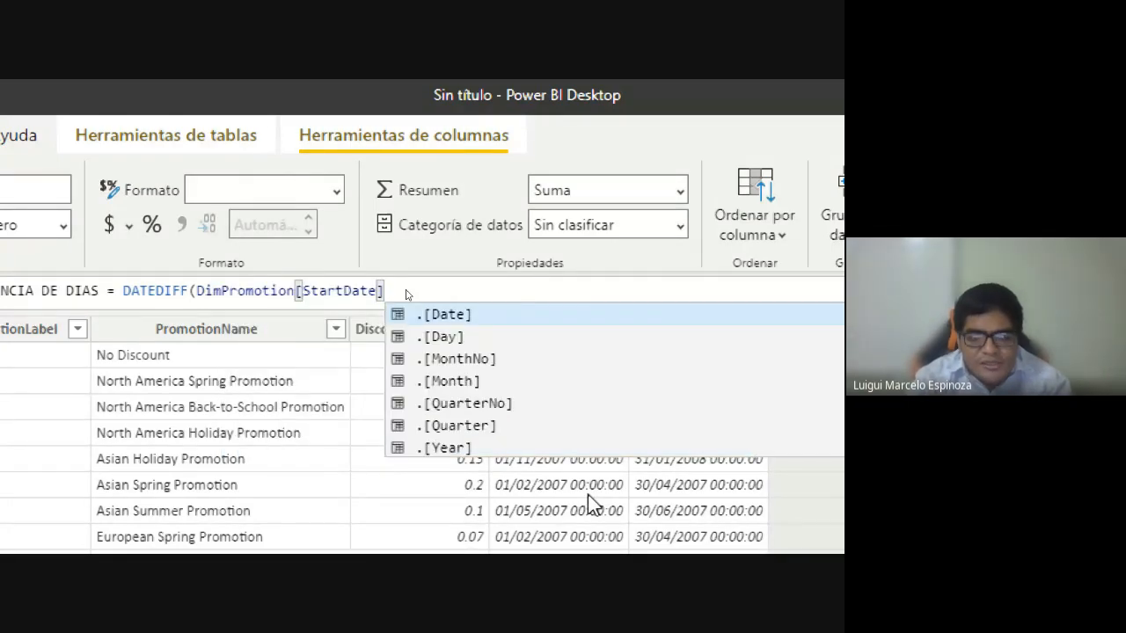
text(,)
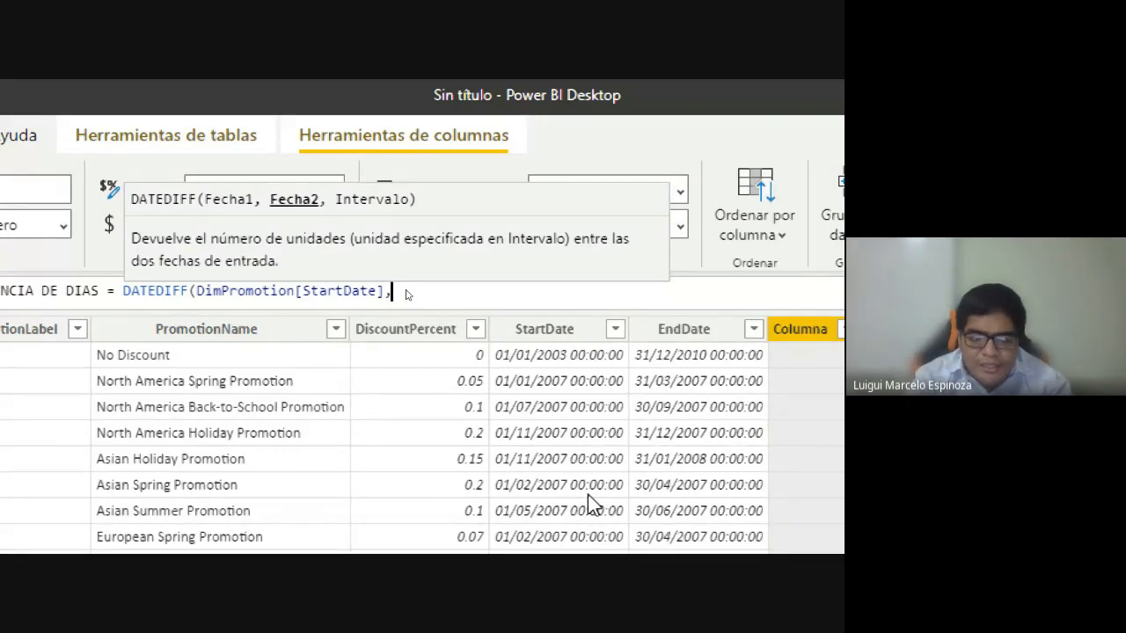
Enter DimPromotion[EndDate] as the second date argument of DATEDIFF, followed by a comma
text(Dimpromo)
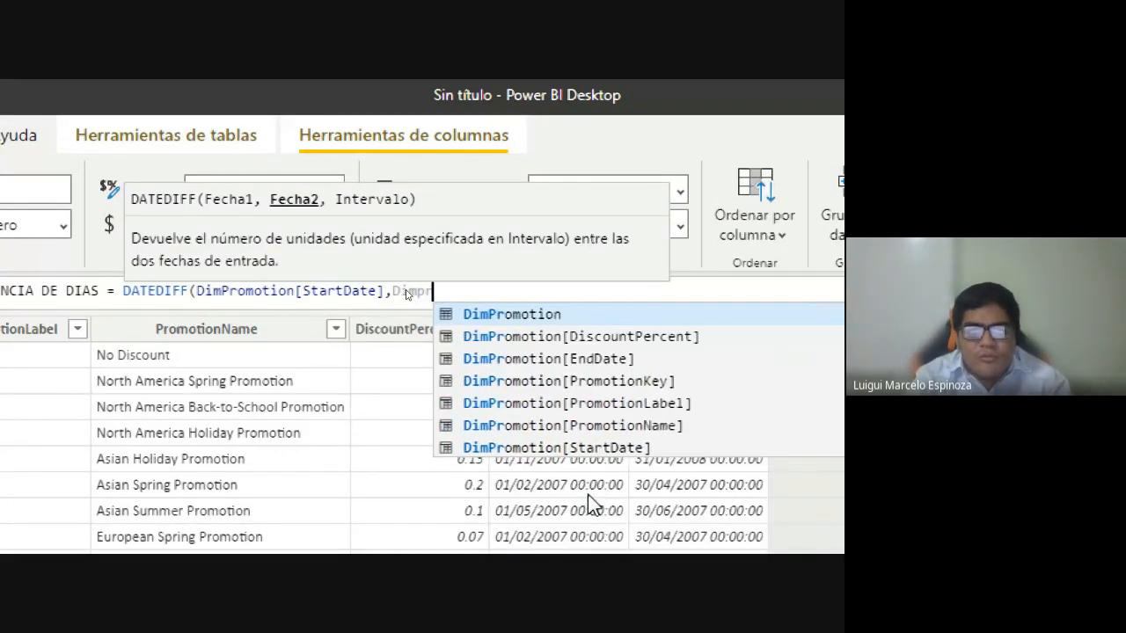
key(Down)
key(Down)
key(Down)
key(Down)
key(Down)
key(Down)
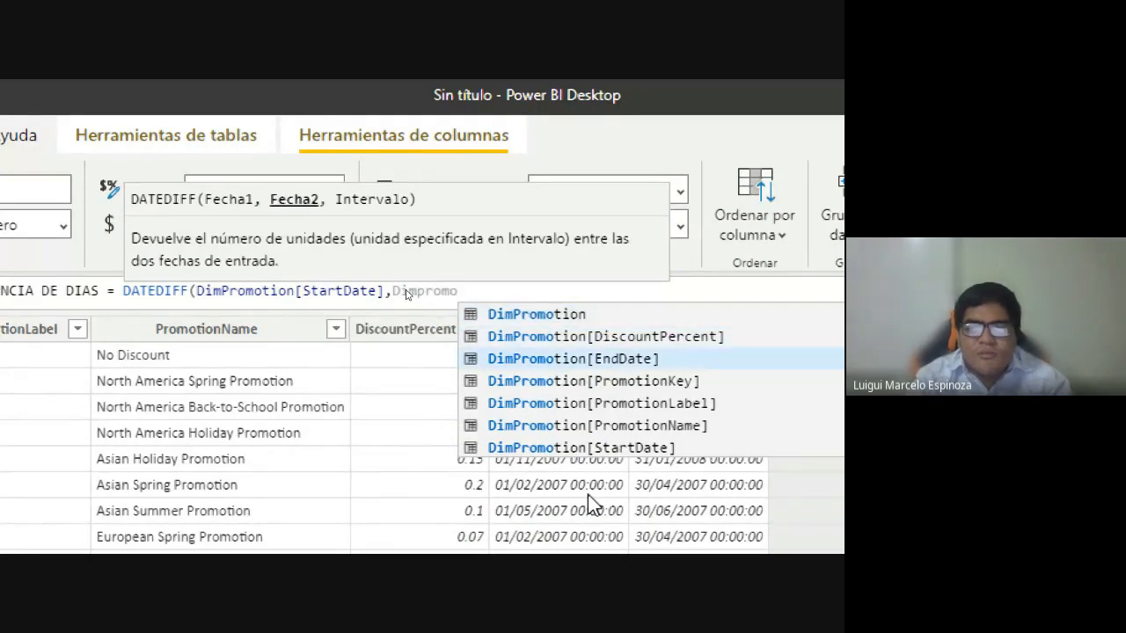
key(Up)
key(Up)
key(Up)
key(Up)
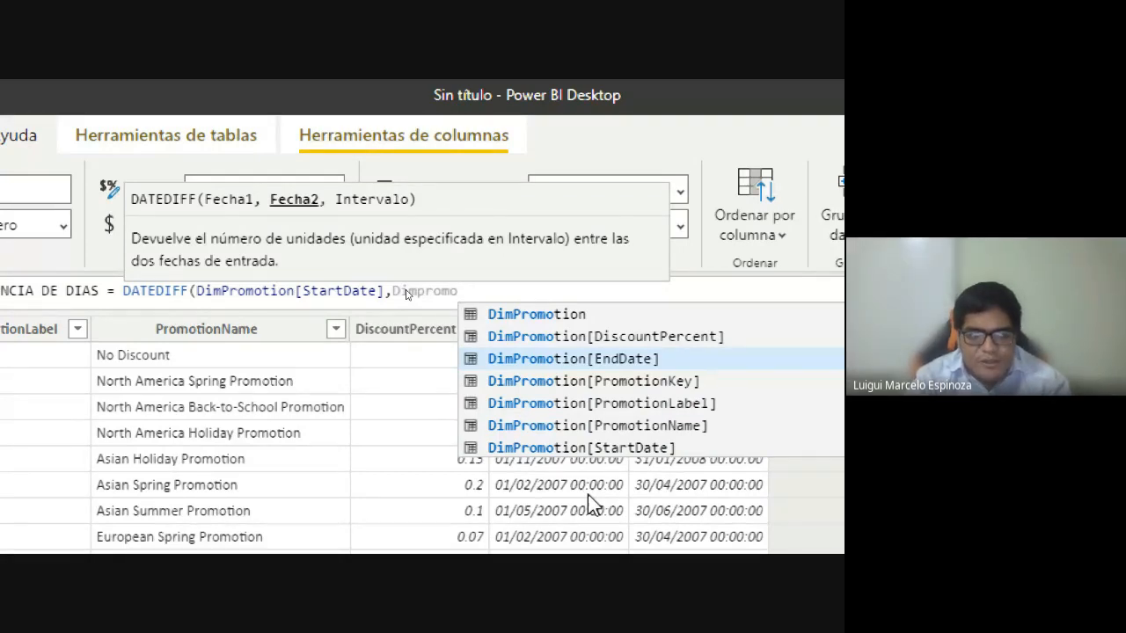
key(Tab)
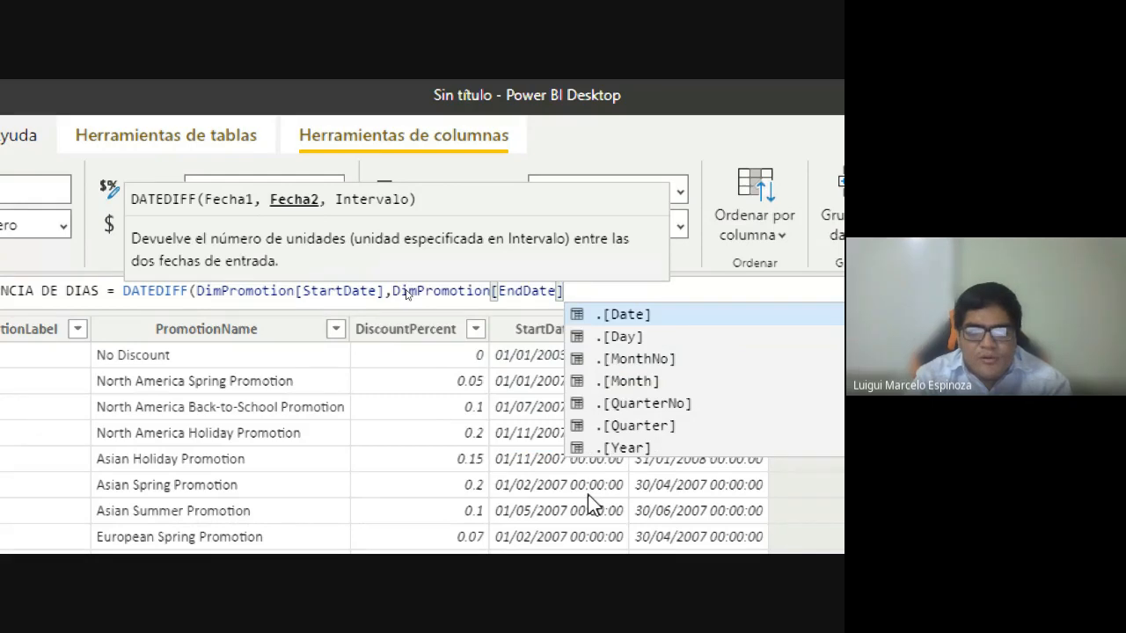
text(,)
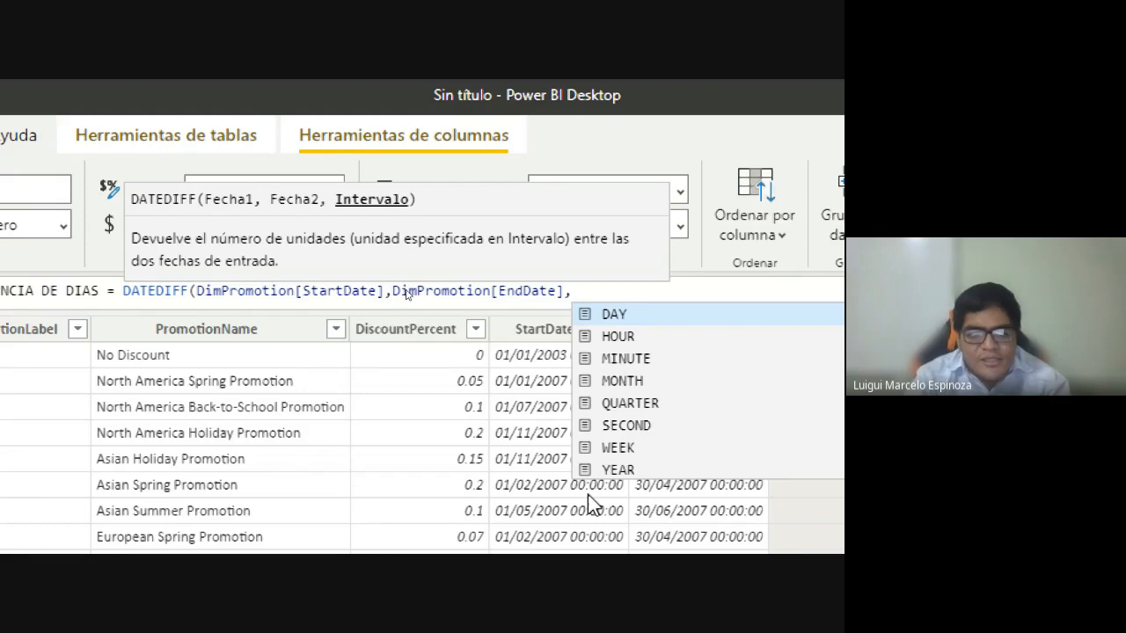
Set the DATEDIFF interval to DAY, close the parenthesis and commit the DIFERENCIA DE DIAS formula
text(DAY)
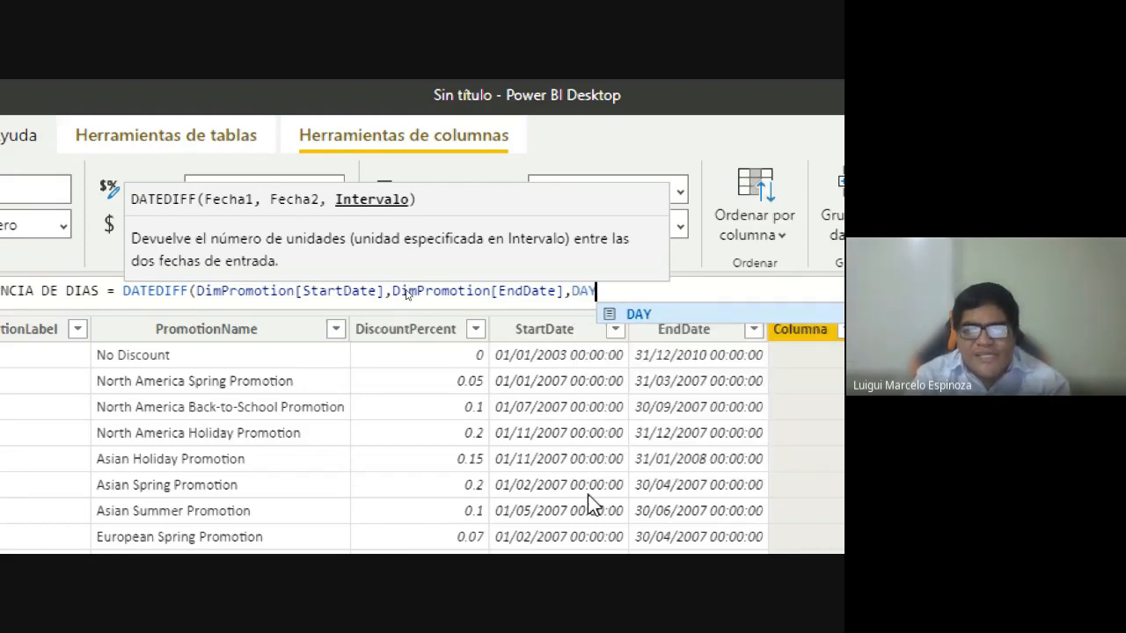
text())
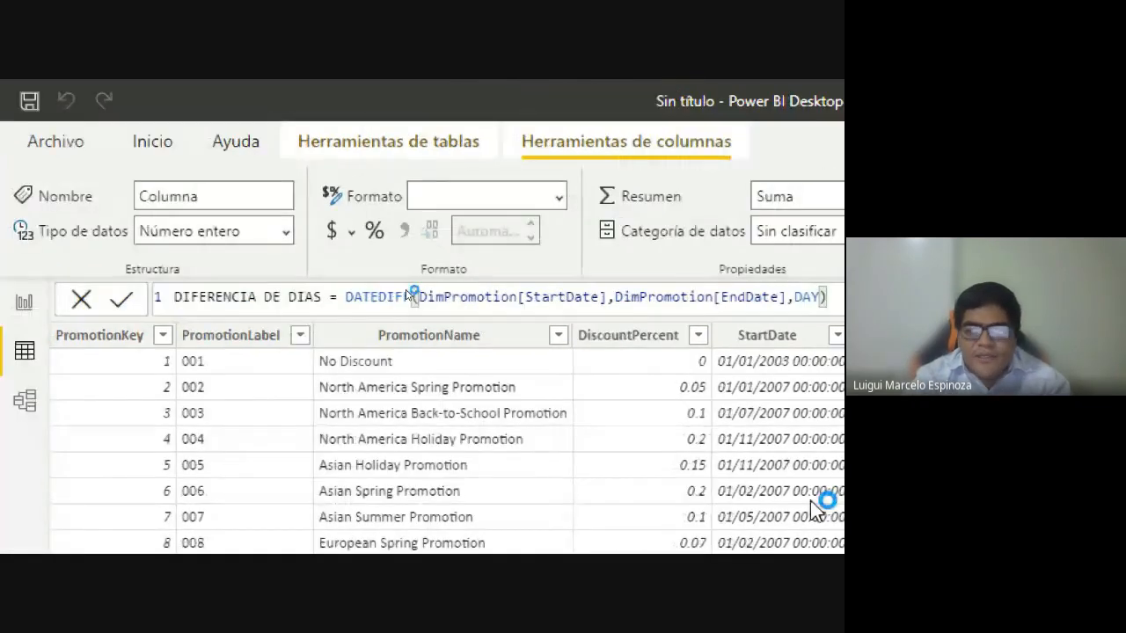
key(Return)
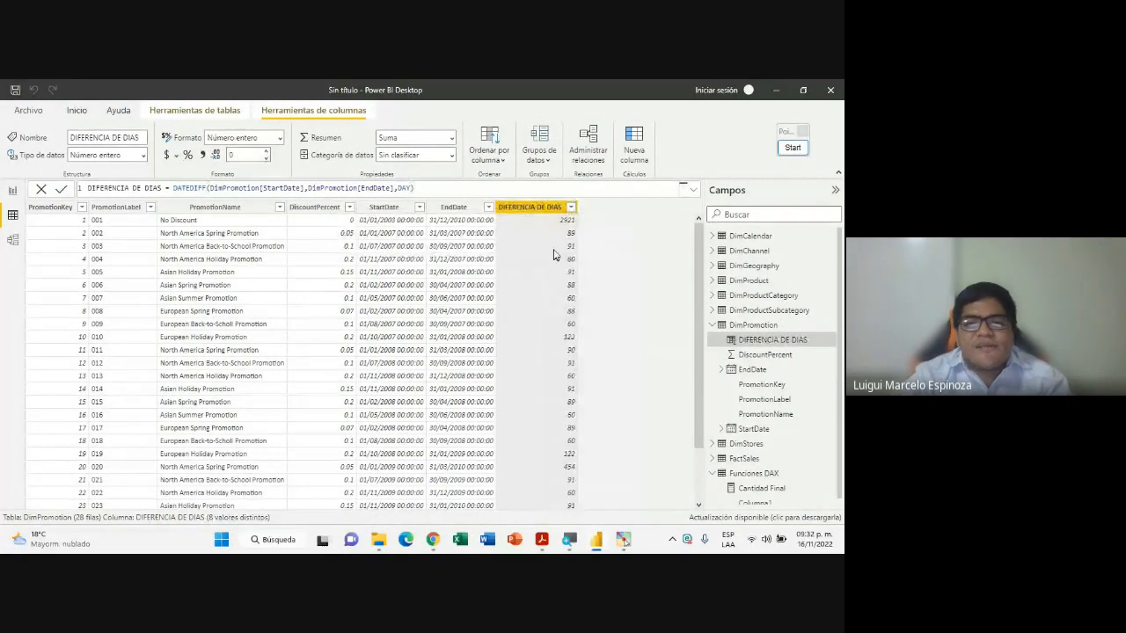
Review the DIFERENCIA DE DIAS values against the StartDate and EndDate columns throughout the DimPromotion table
scroll(558, 299, down, 2)
scroll(563, 378, up, 3)
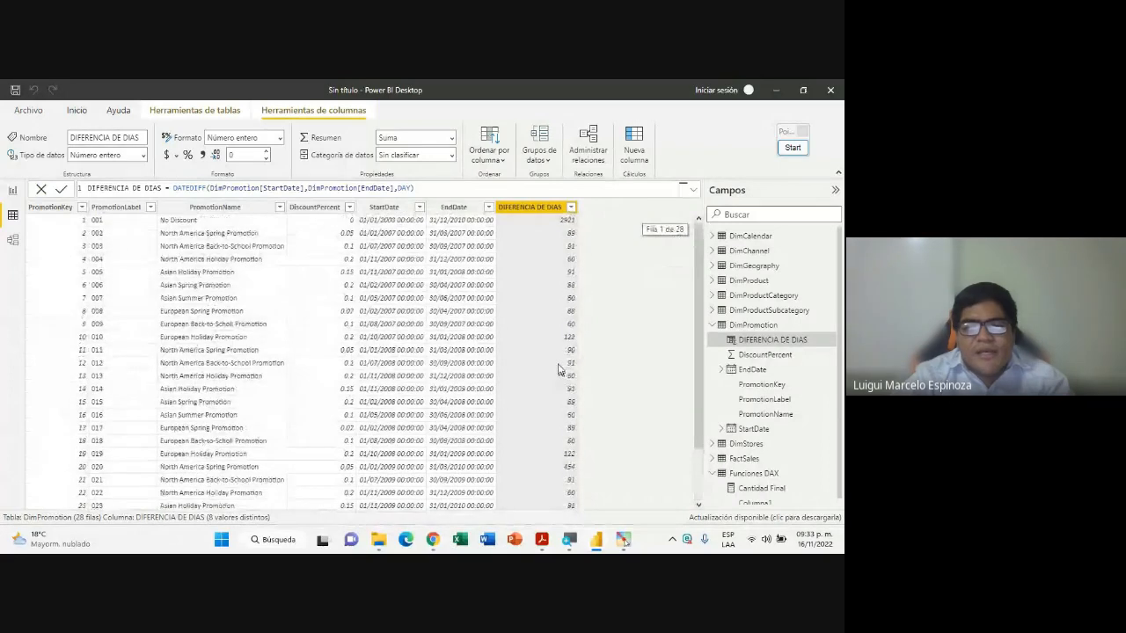
scroll(561, 378, up, 1)
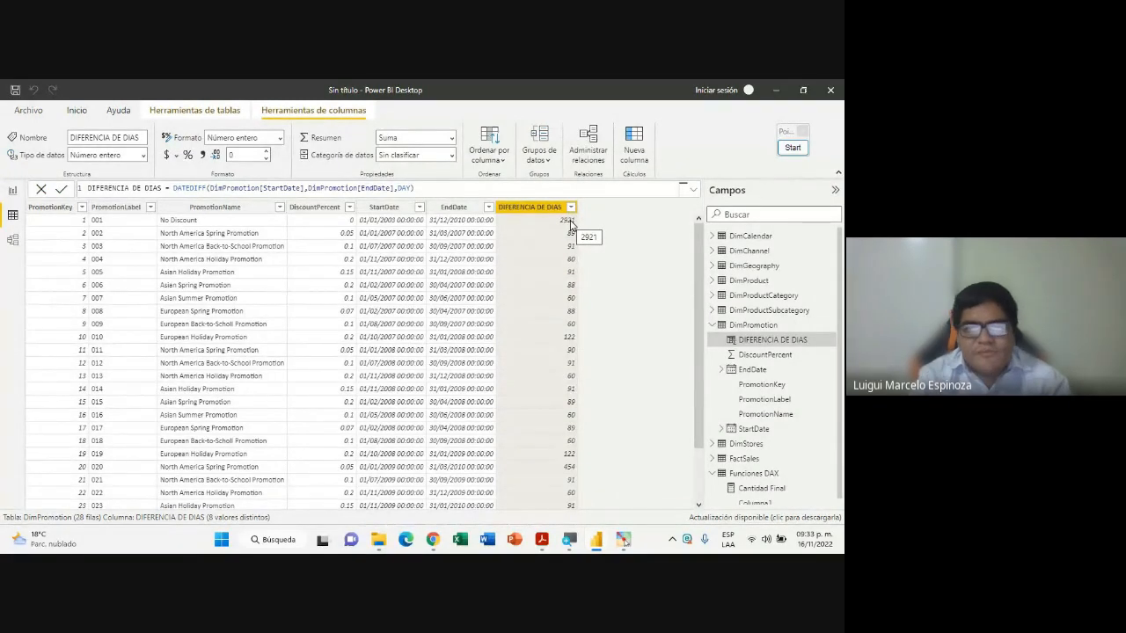
scroll(544, 347, down, 2)
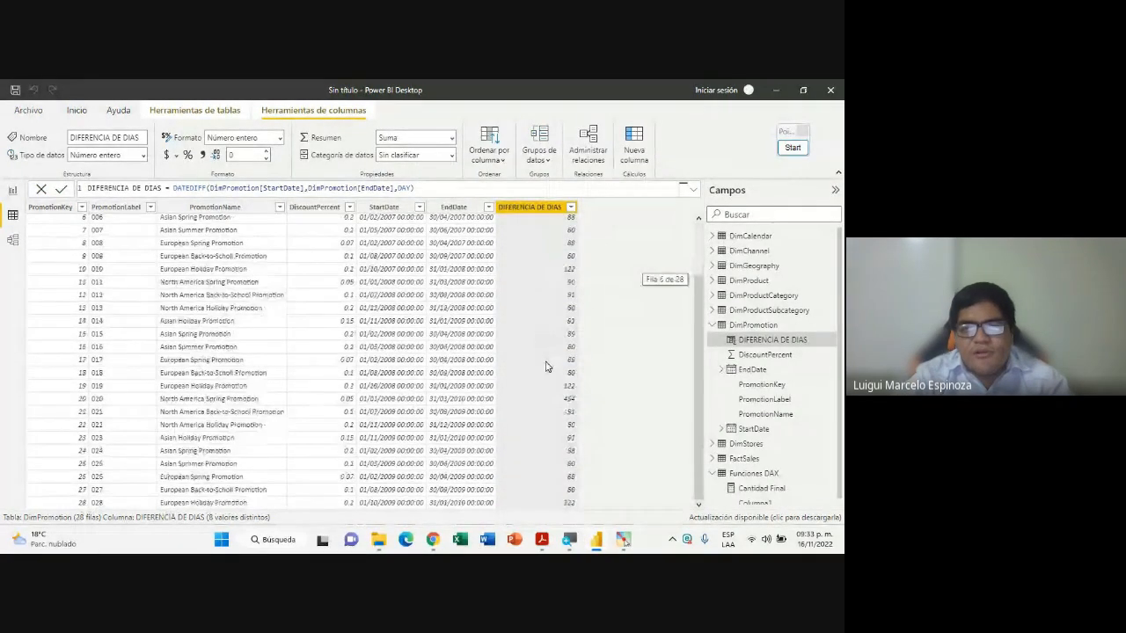
scroll(543, 356, up, 2)
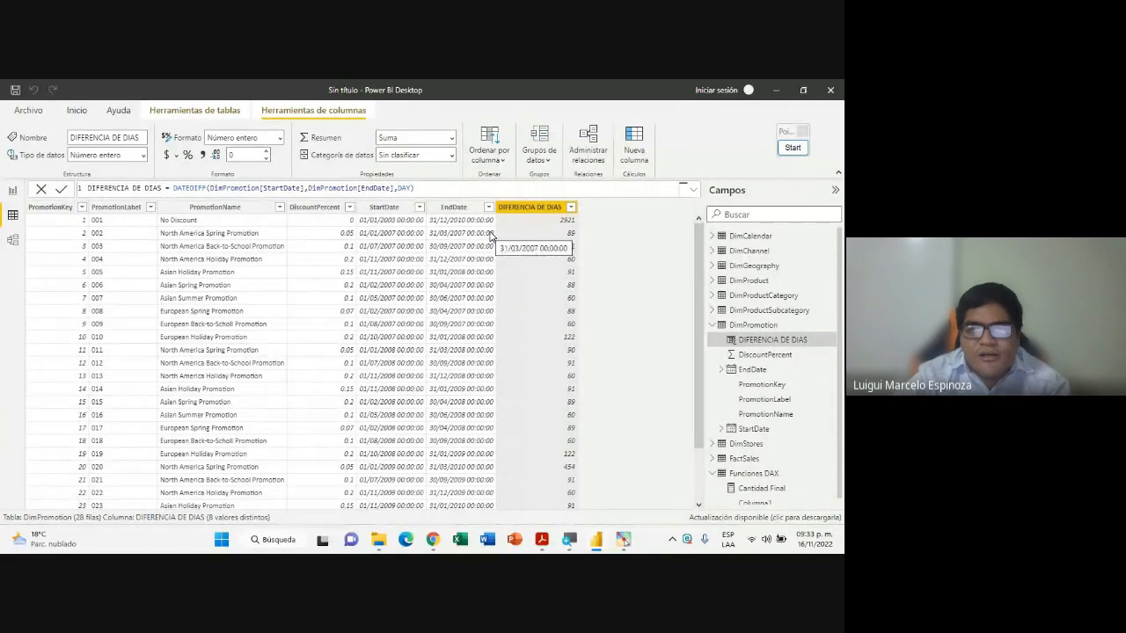
Check the Google Meet call messages, and return to Power BI Desktop to look over the DIFERENCIA DE DIAS column again
mouse_move(433, 541)
click(405, 484)
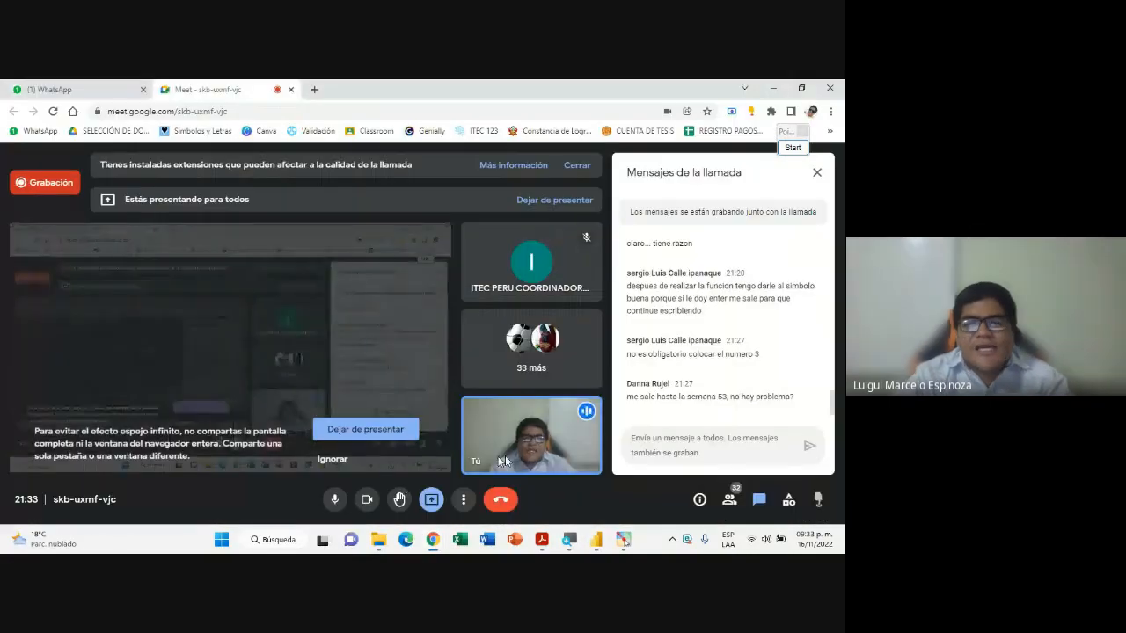
click(593, 542)
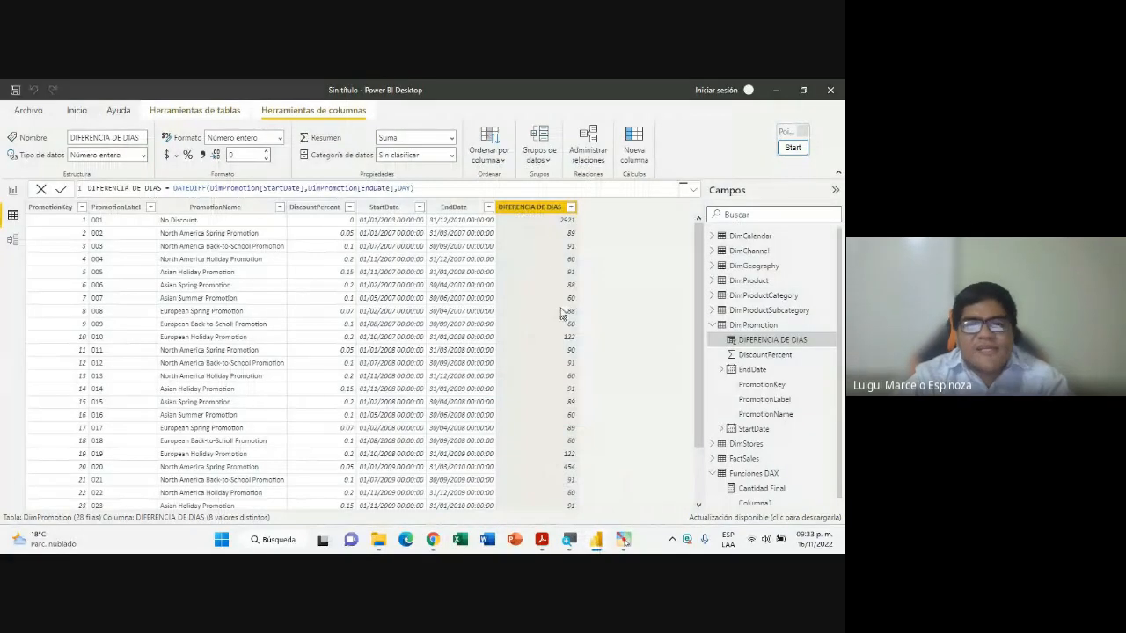
scroll(546, 387, up, 2)
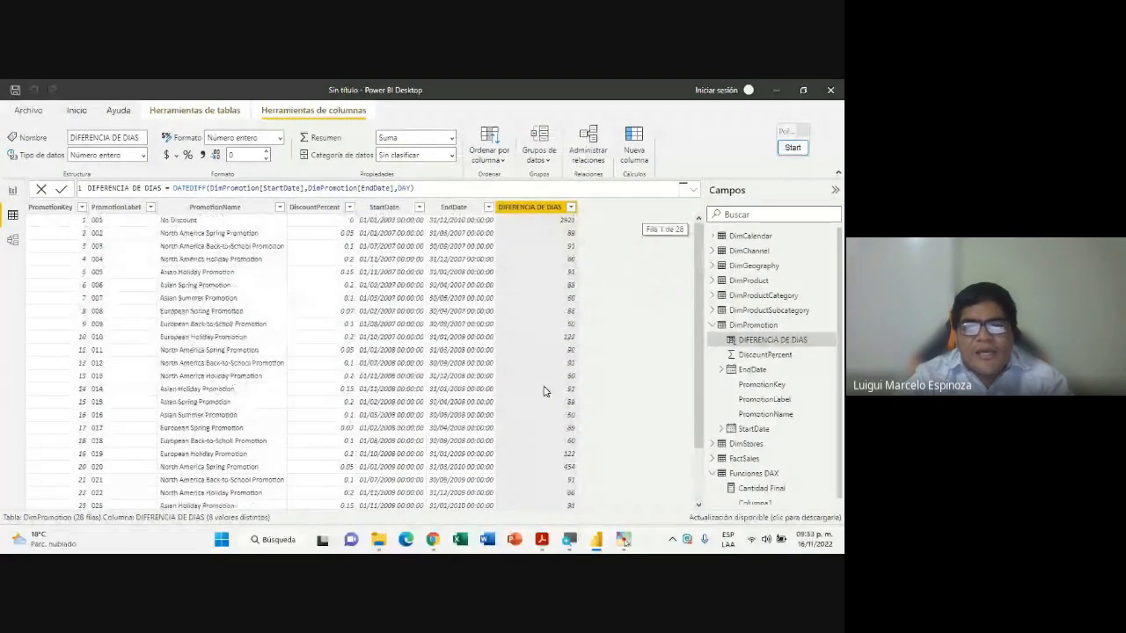
scroll(545, 391, down, 2)
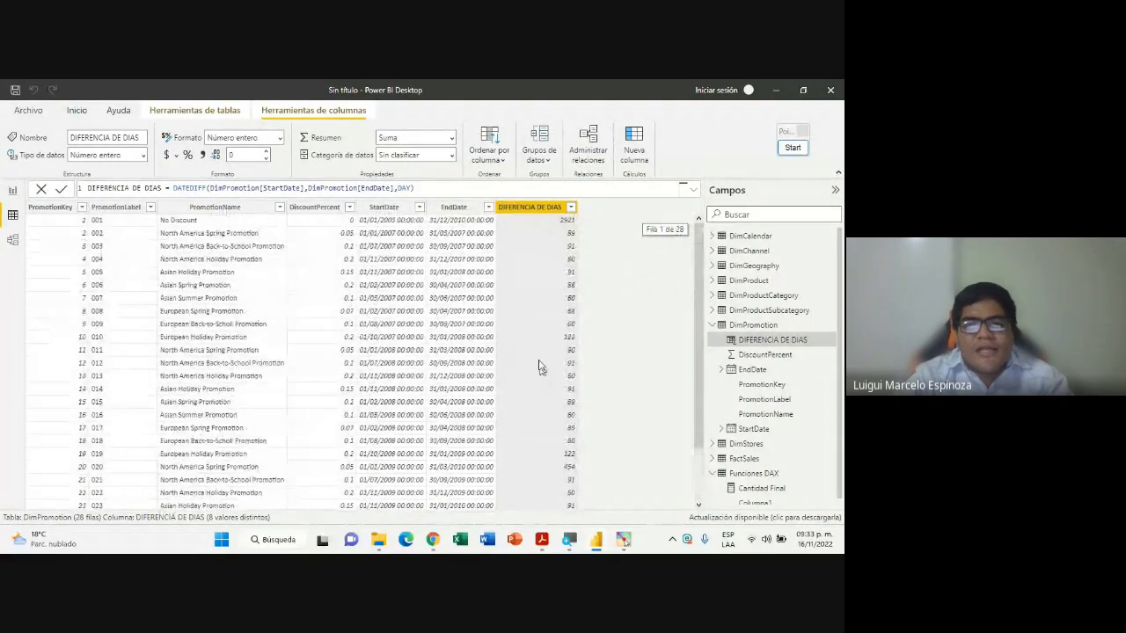
scroll(539, 365, down, 2)
scroll(532, 347, up, 2)
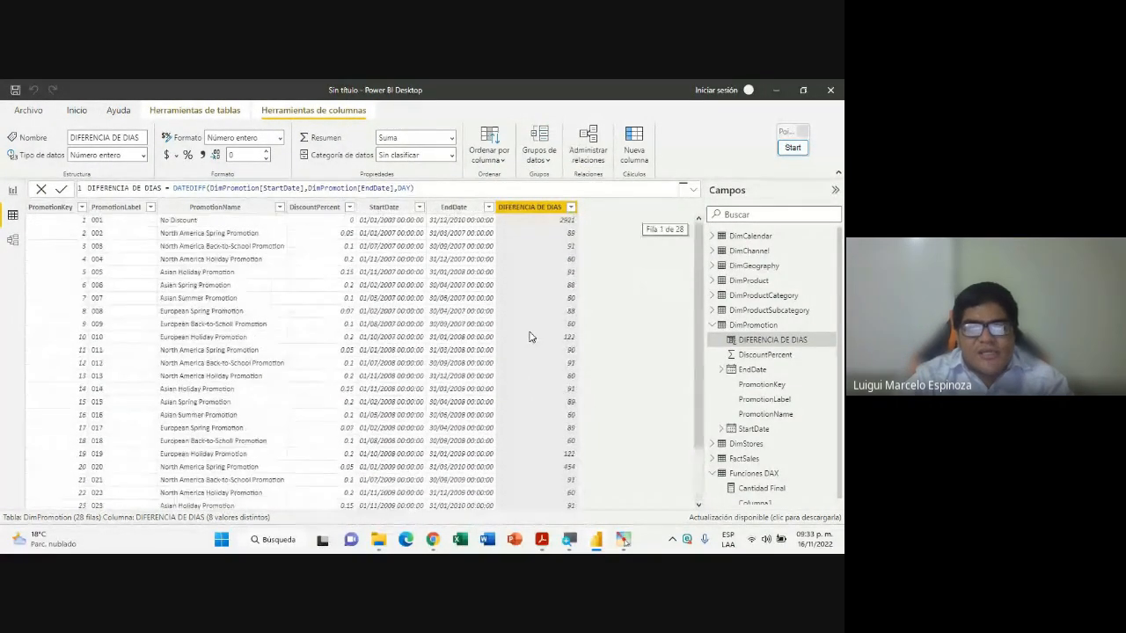
Switch to the session PDF and display the Buenas prácticas con DAX page
key(alt+Tab)
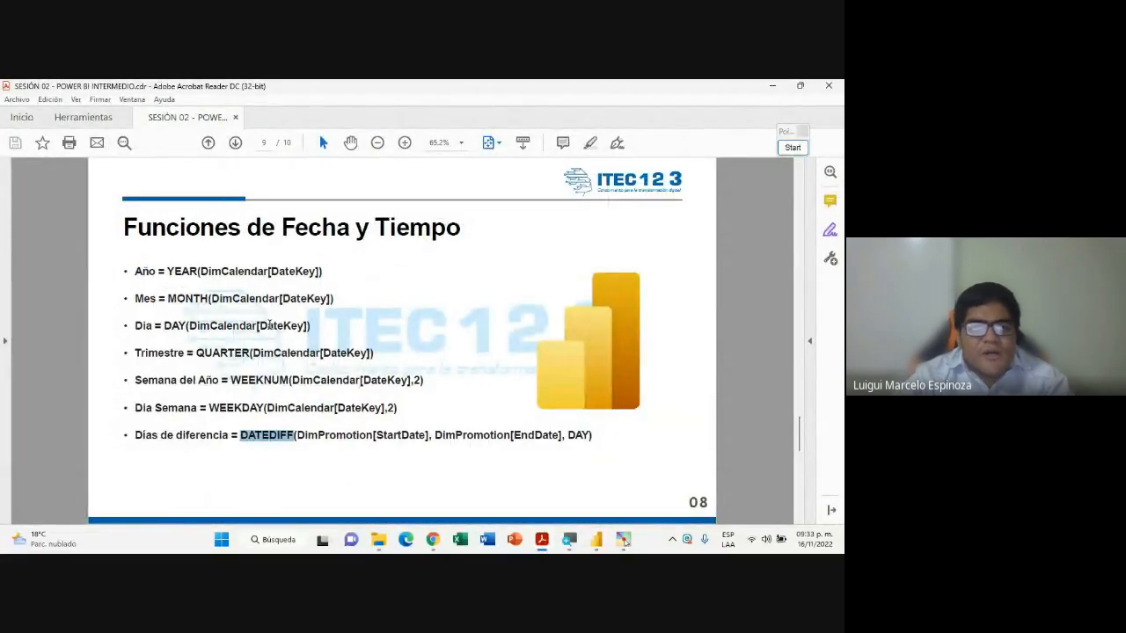
scroll(269, 330, up, 2)
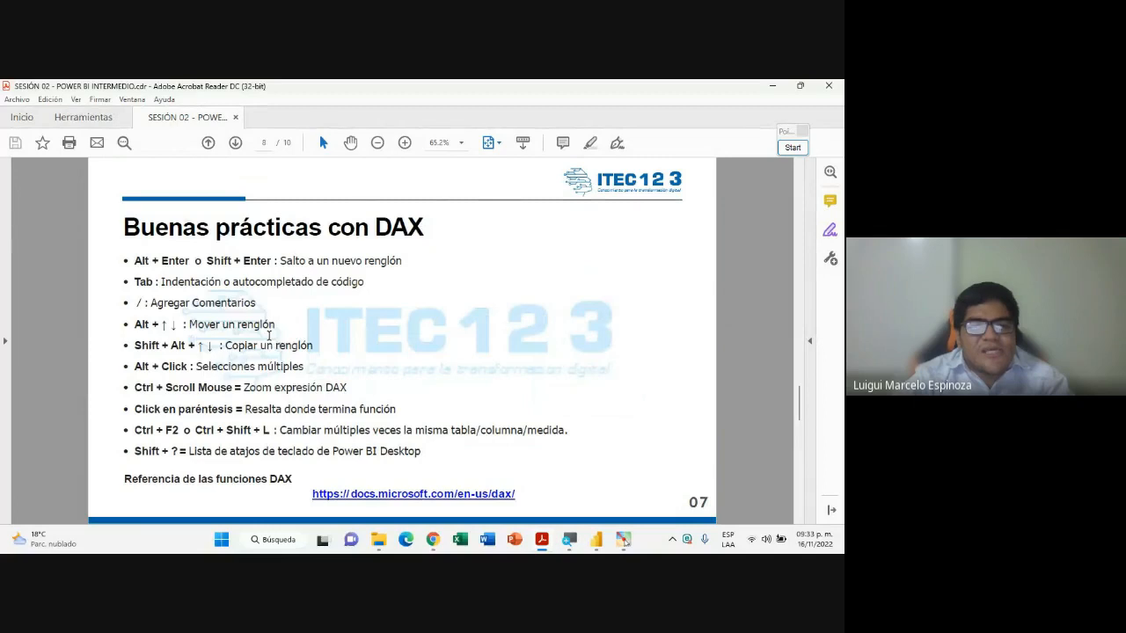
scroll(269, 335, up, 2)
scroll(269, 335, down, 2)
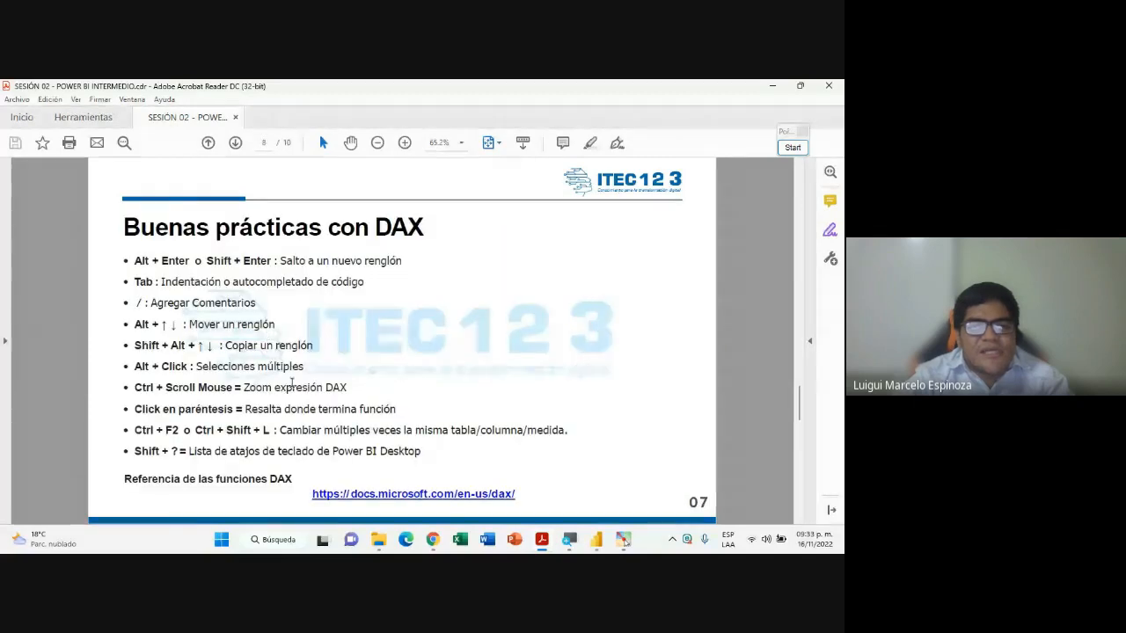
Open the DAX function reference linked in the session PDF in the browser and translate the page into Spanish
click(409, 499)
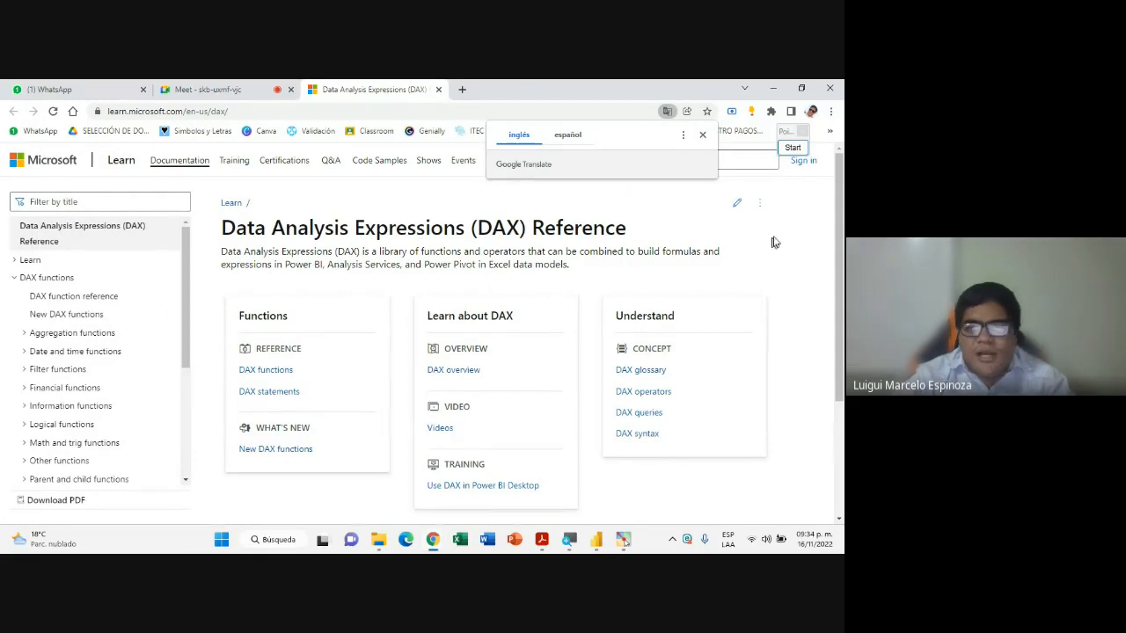
right_click(773, 238)
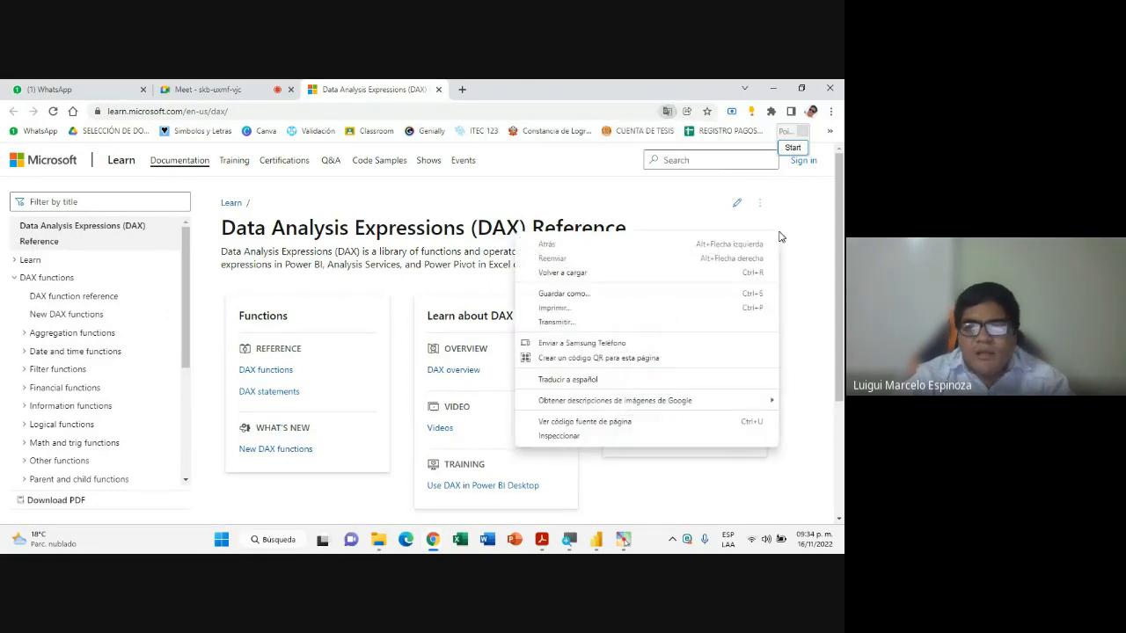
click(580, 382)
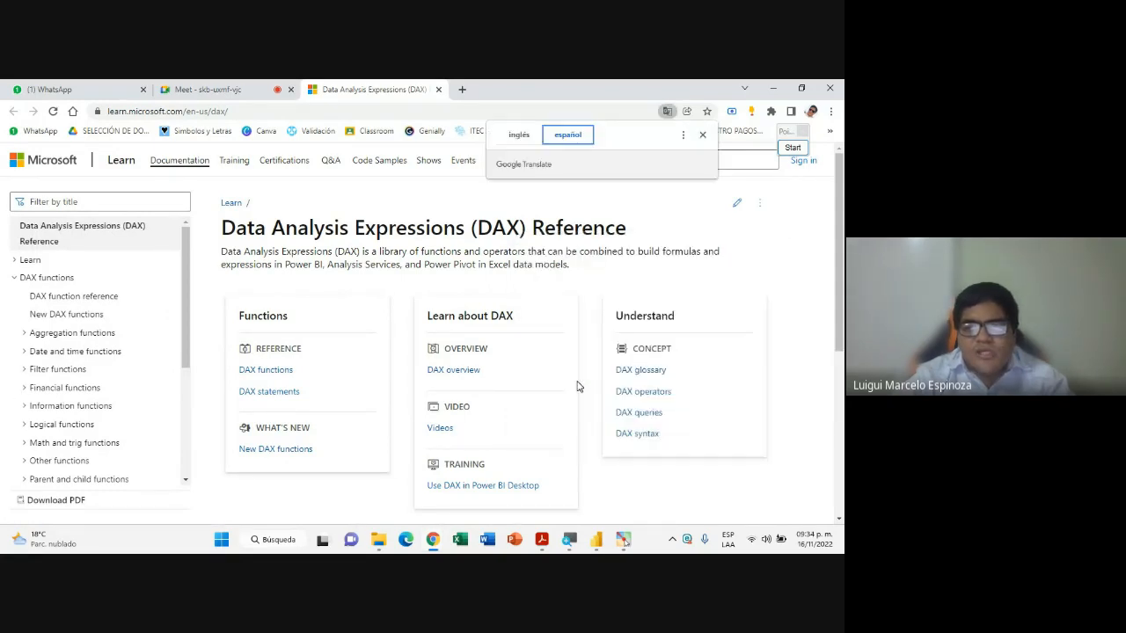
Expand the date and time functions in the DAX reference contents, look through the function list and collapse it again
click(28, 354)
scroll(44, 409, down, 5)
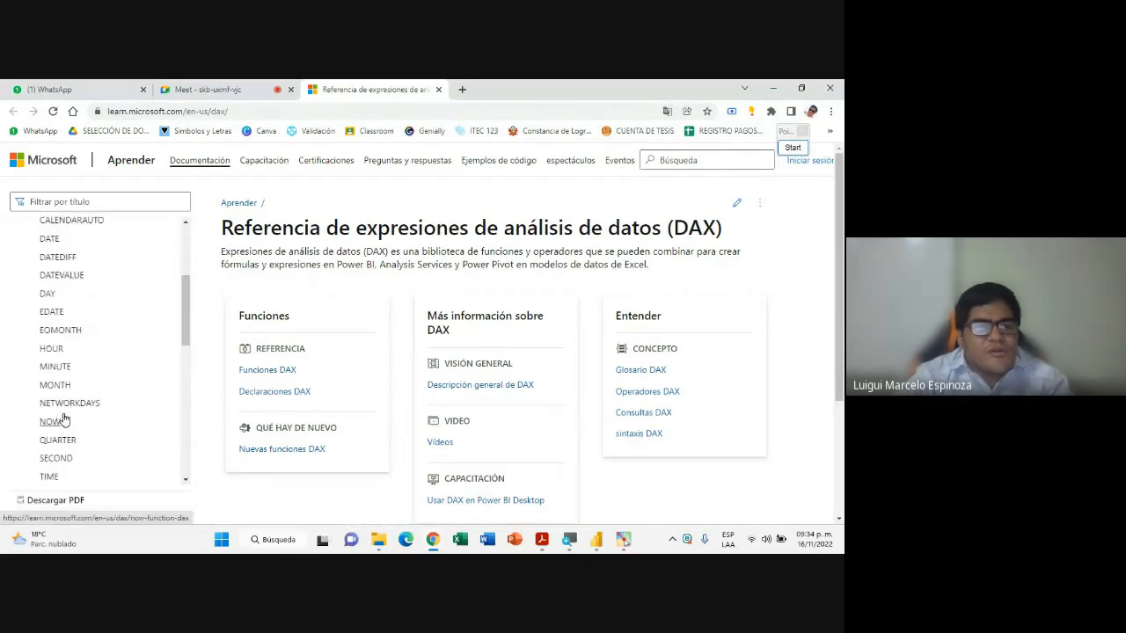
scroll(84, 445, down, 2)
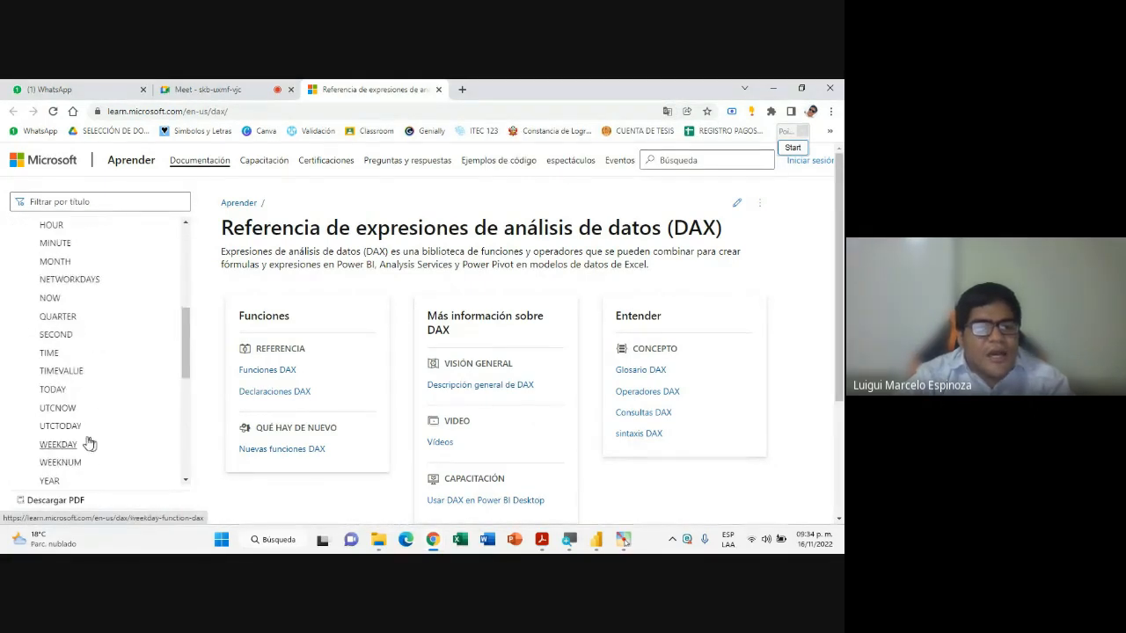
scroll(89, 444, down, 3)
scroll(69, 426, up, 4)
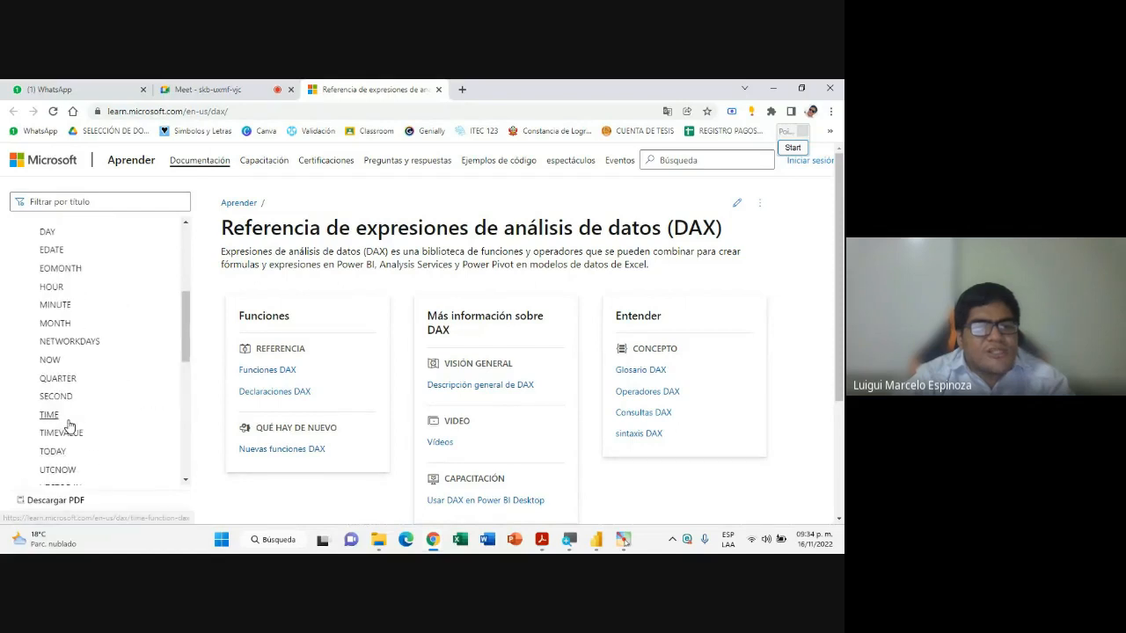
scroll(69, 424, up, 3)
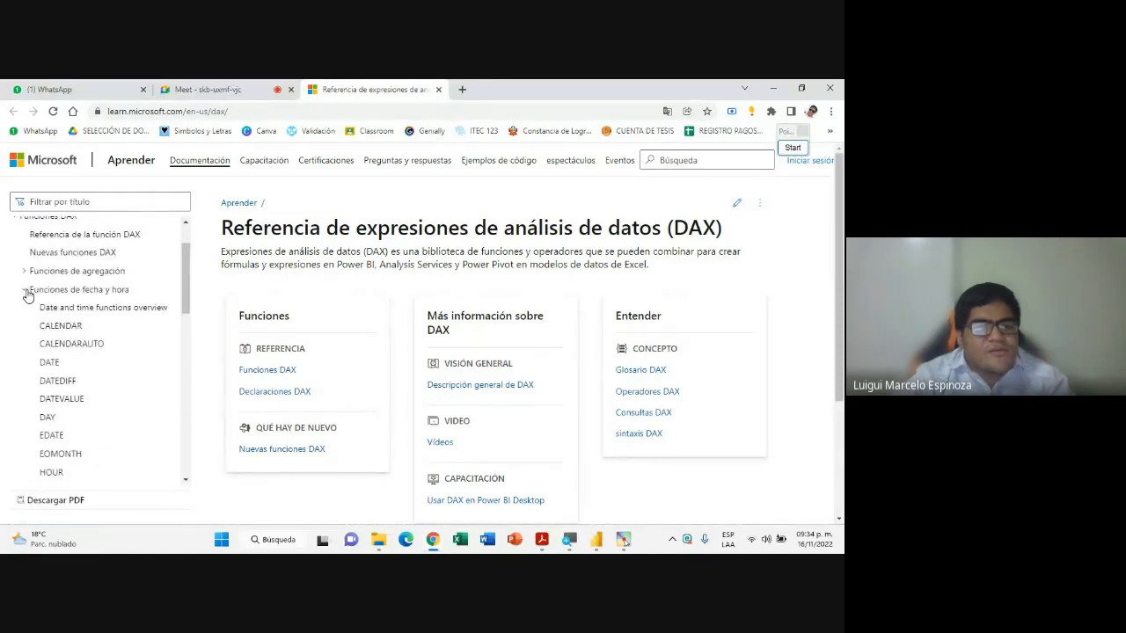
click(27, 291)
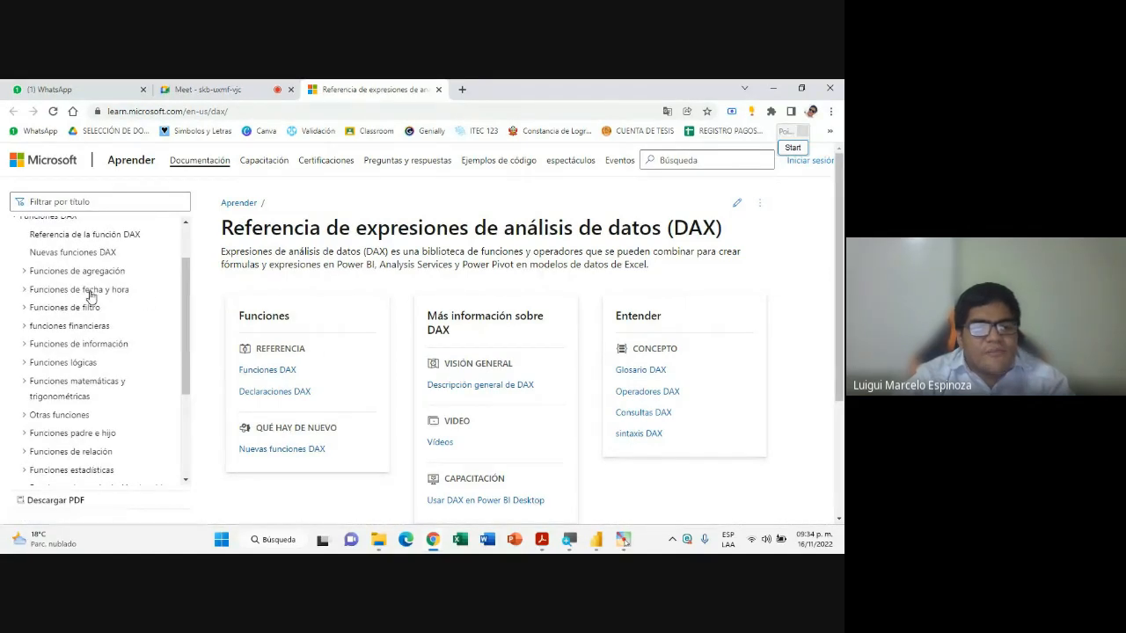
Open the CALENDAR function page from the date and time functions and examine its syntax, parameters, return value and examples
click(24, 291)
click(54, 324)
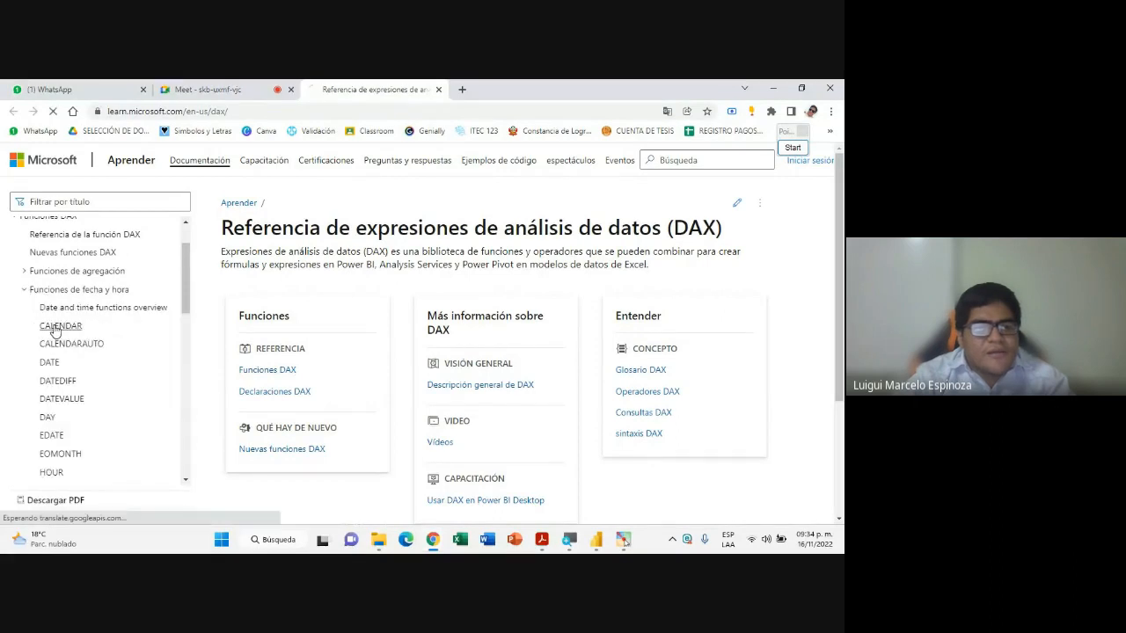
scroll(391, 336, down, 5)
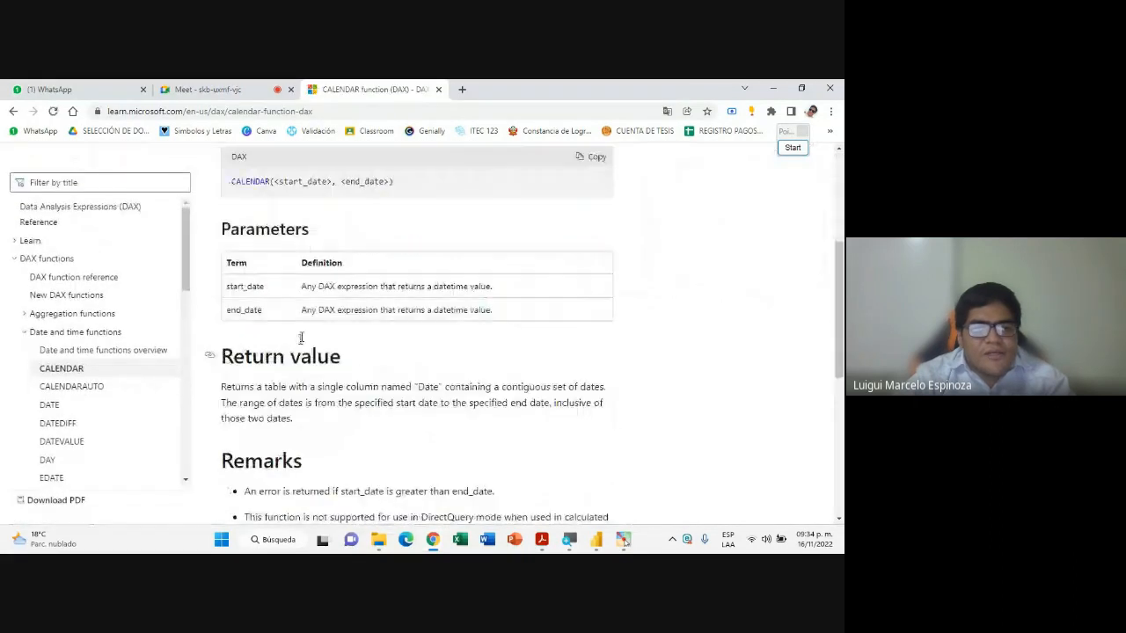
scroll(352, 403, down, 3)
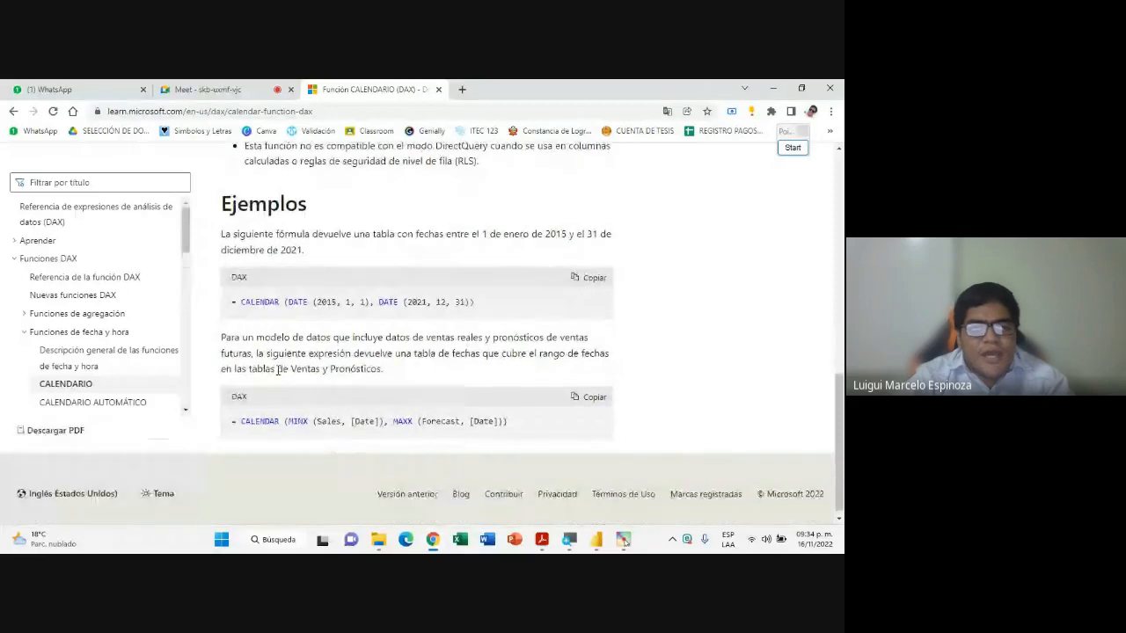
scroll(435, 388, up, 10)
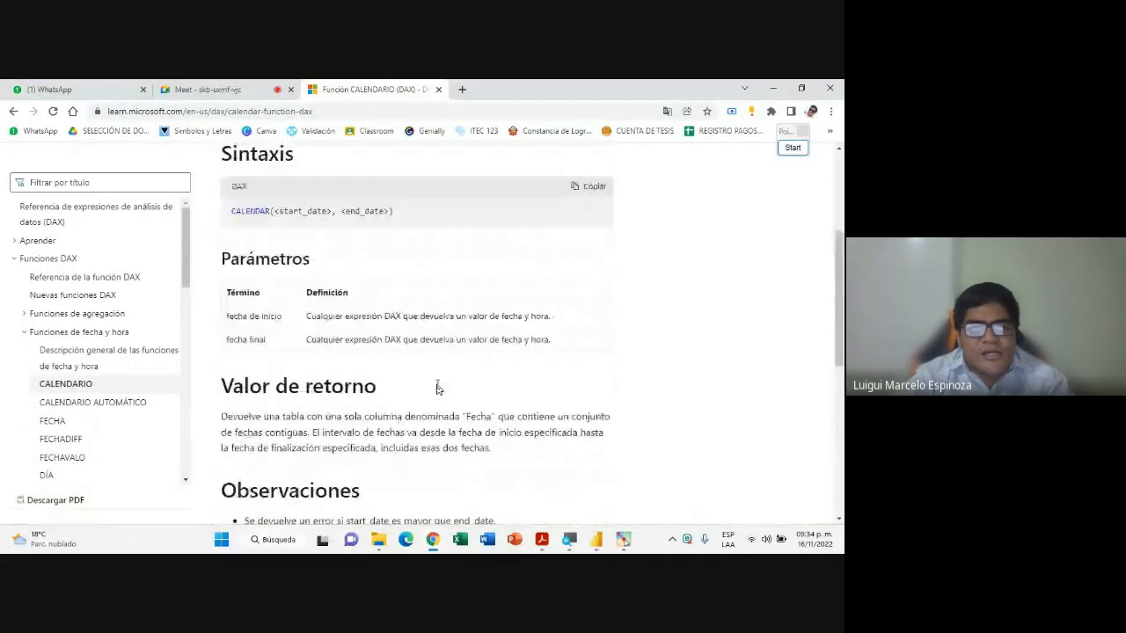
scroll(396, 387, down, 3)
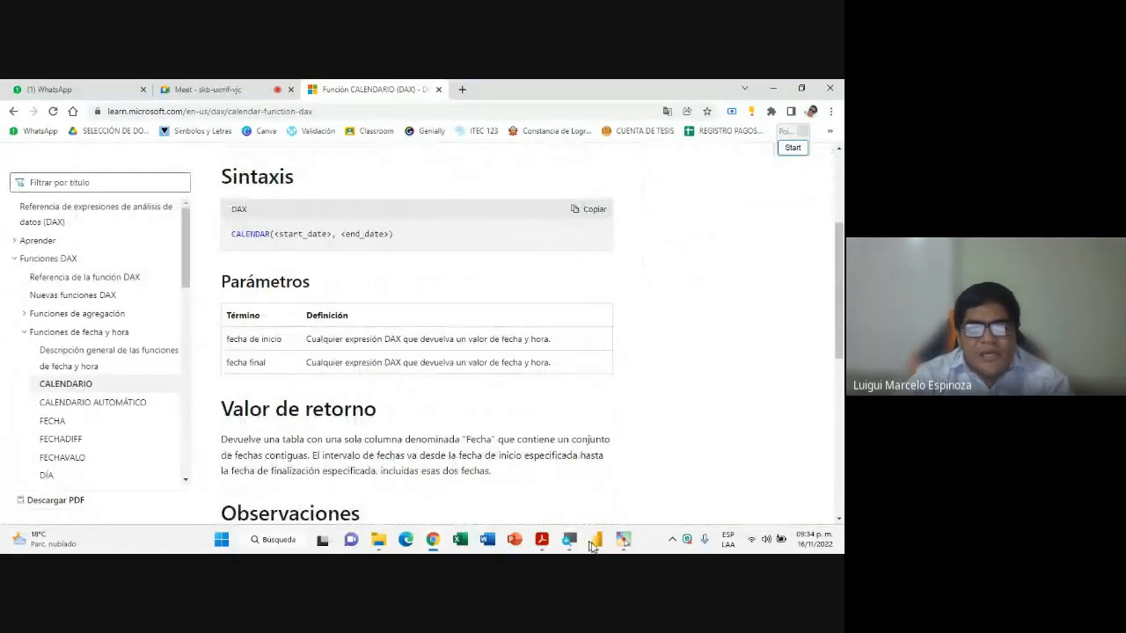
Glance at the DimPromotion table in Power BI Desktop, and return to the session PDF to review its pages back to the cover
click(596, 540)
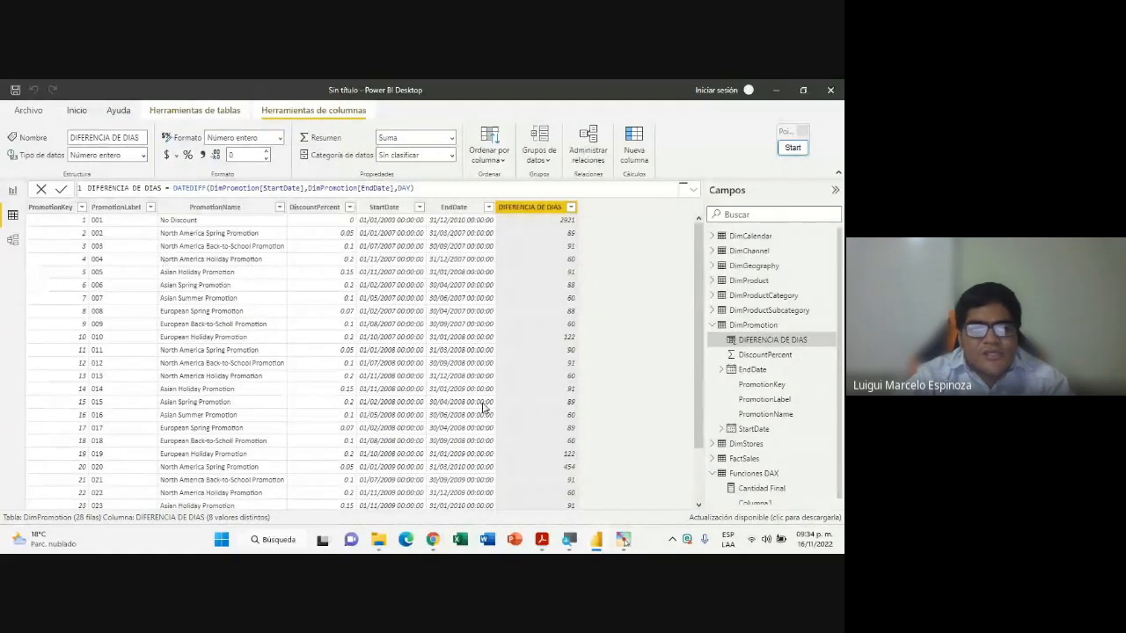
click(543, 539)
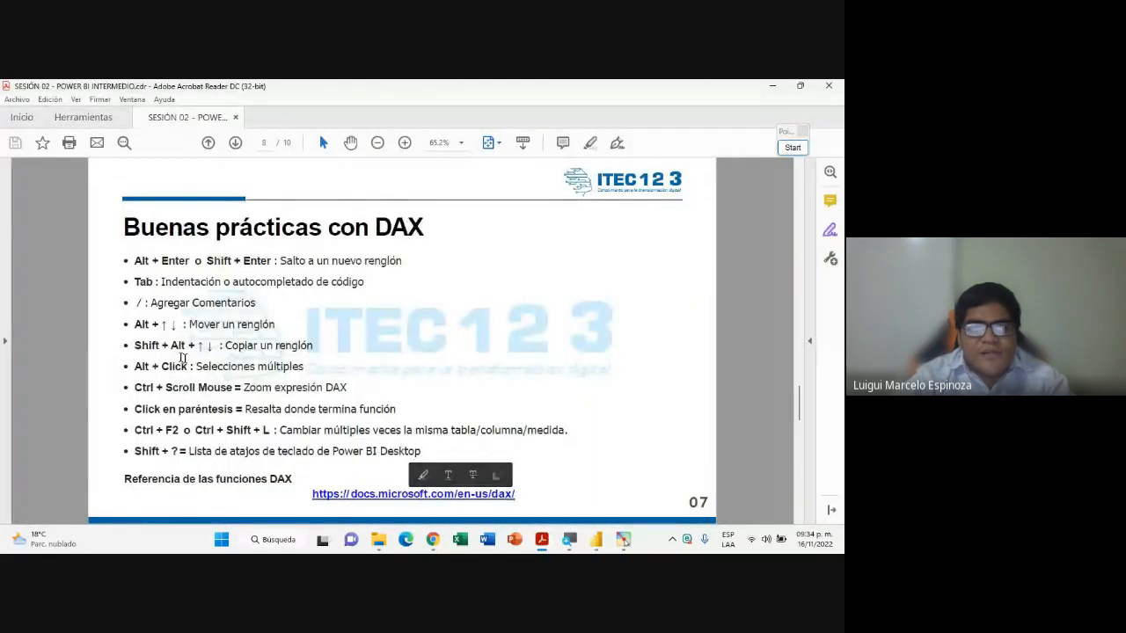
scroll(213, 369, down, 2)
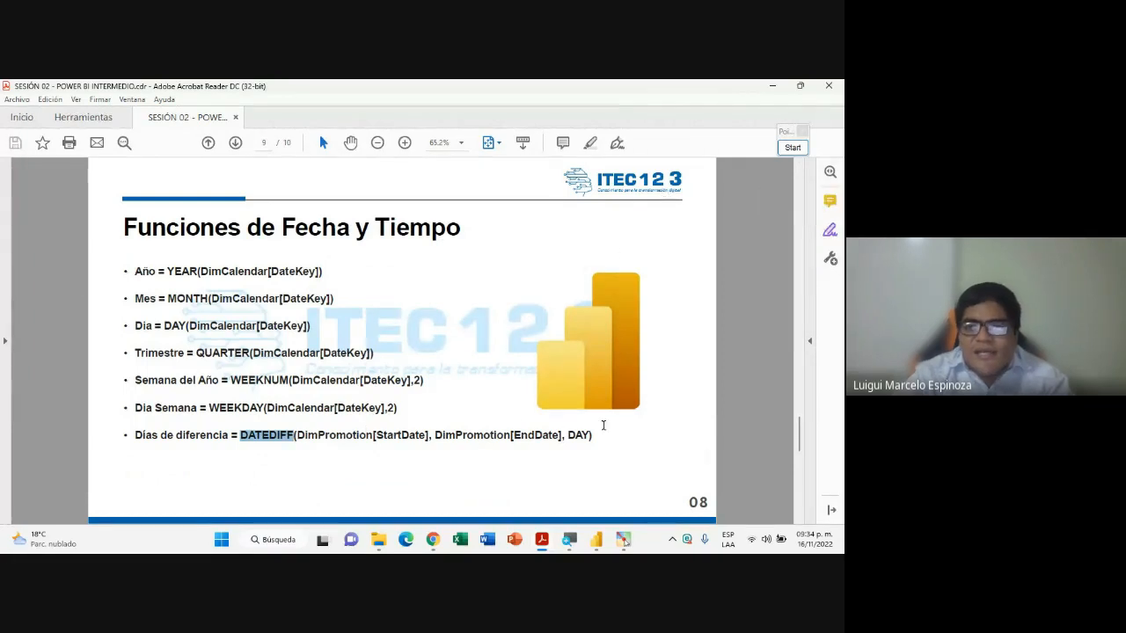
scroll(367, 409, down, 2)
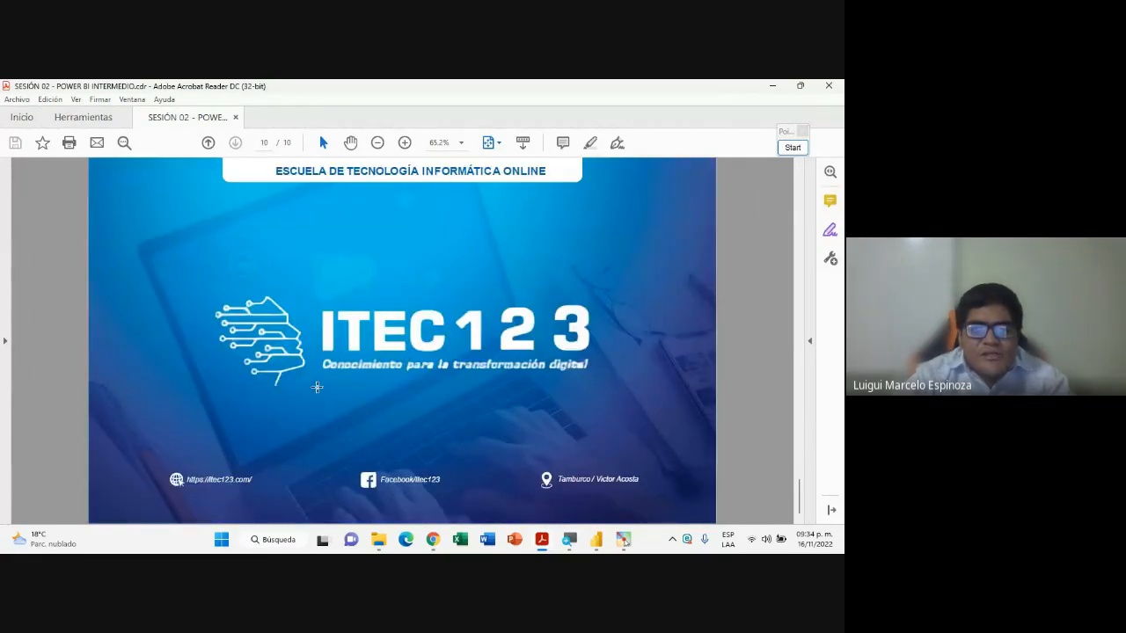
scroll(310, 387, up, 2)
scroll(323, 386, up, 2)
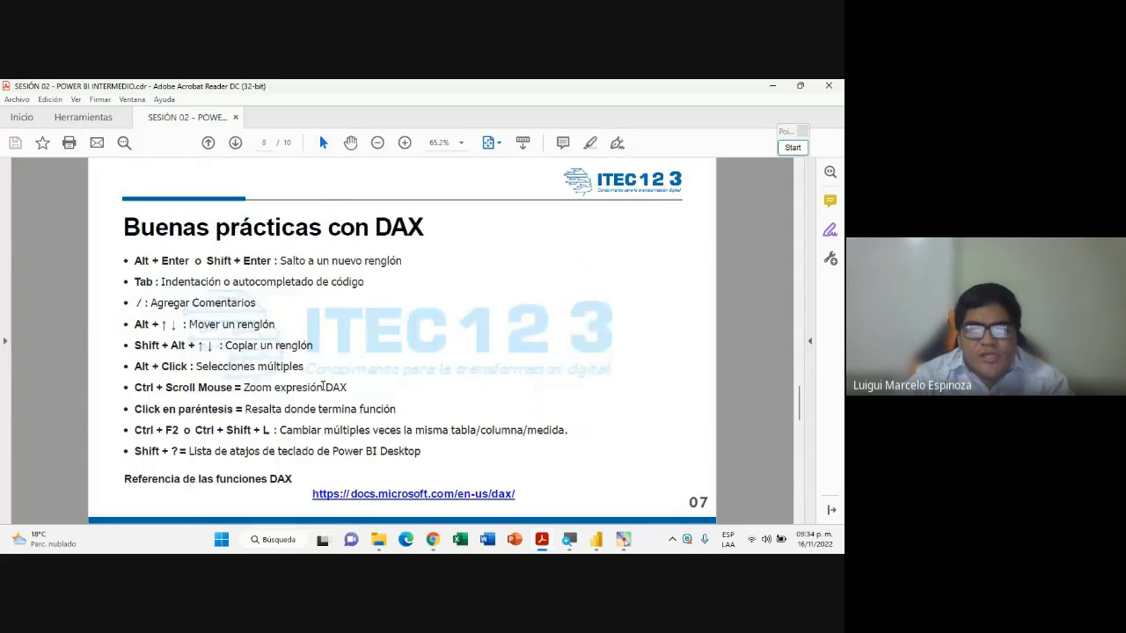
scroll(323, 387, up, 2)
scroll(323, 386, up, 2)
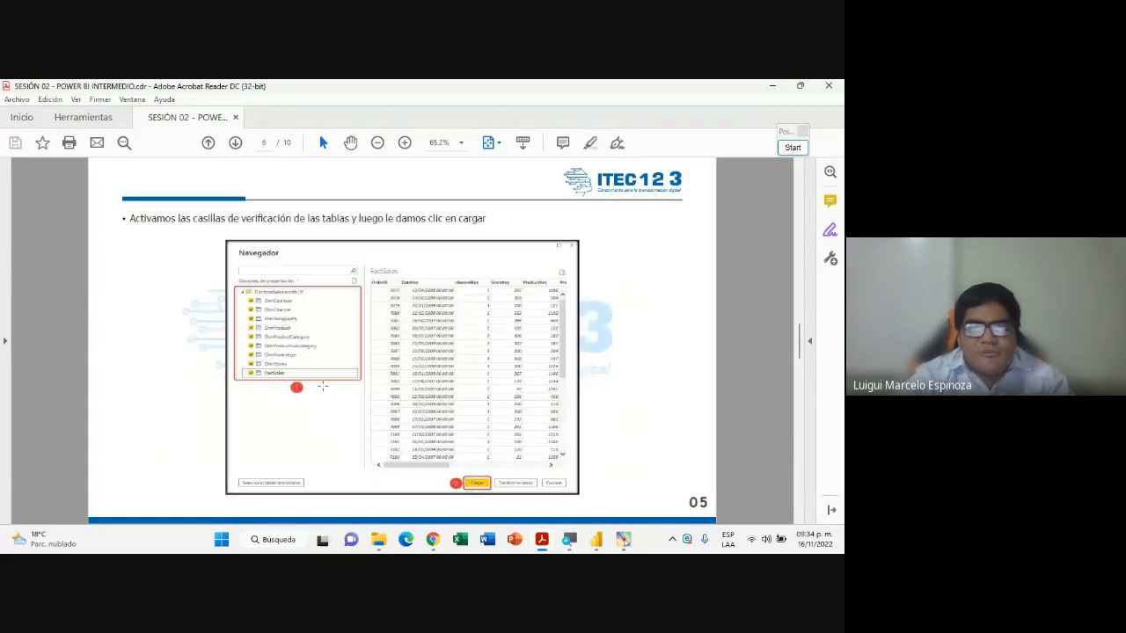
scroll(323, 386, up, 2)
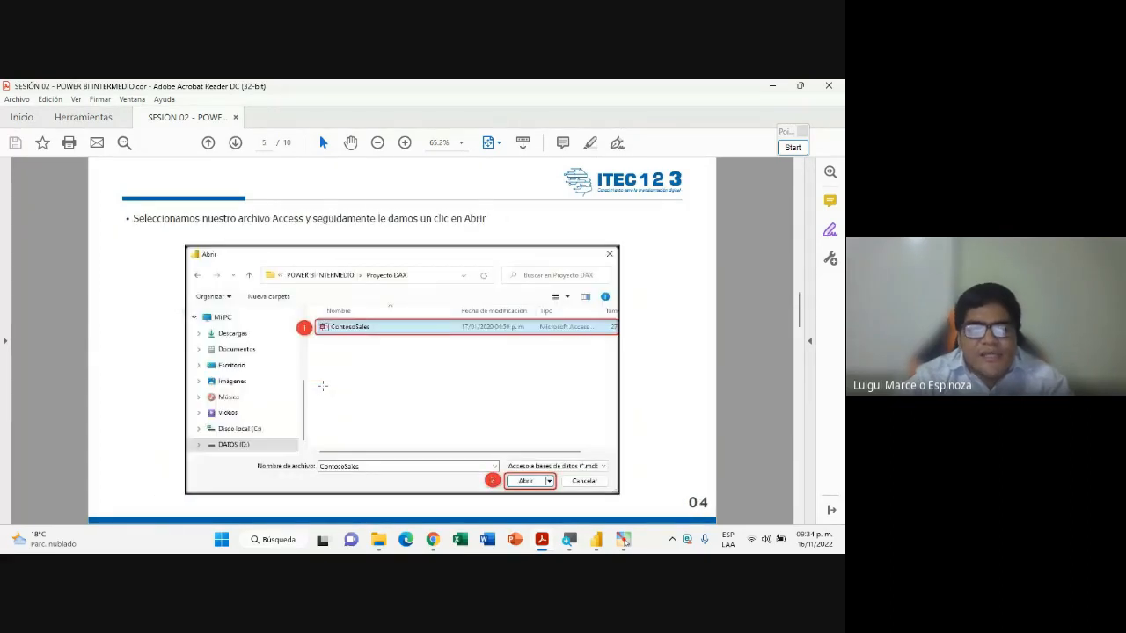
scroll(323, 386, up, 8)
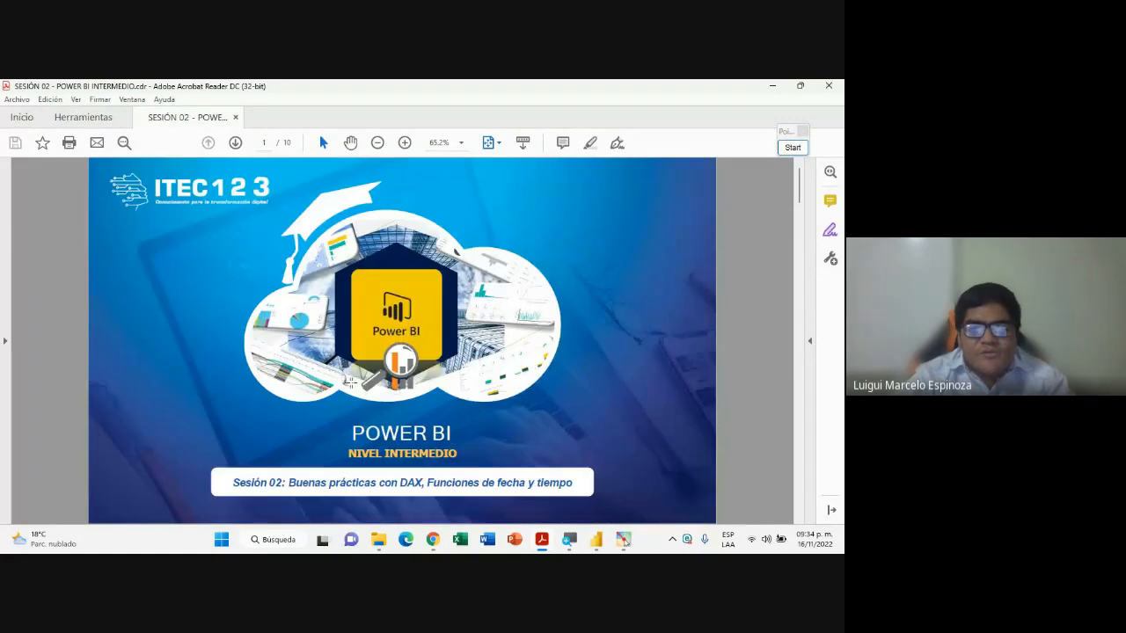